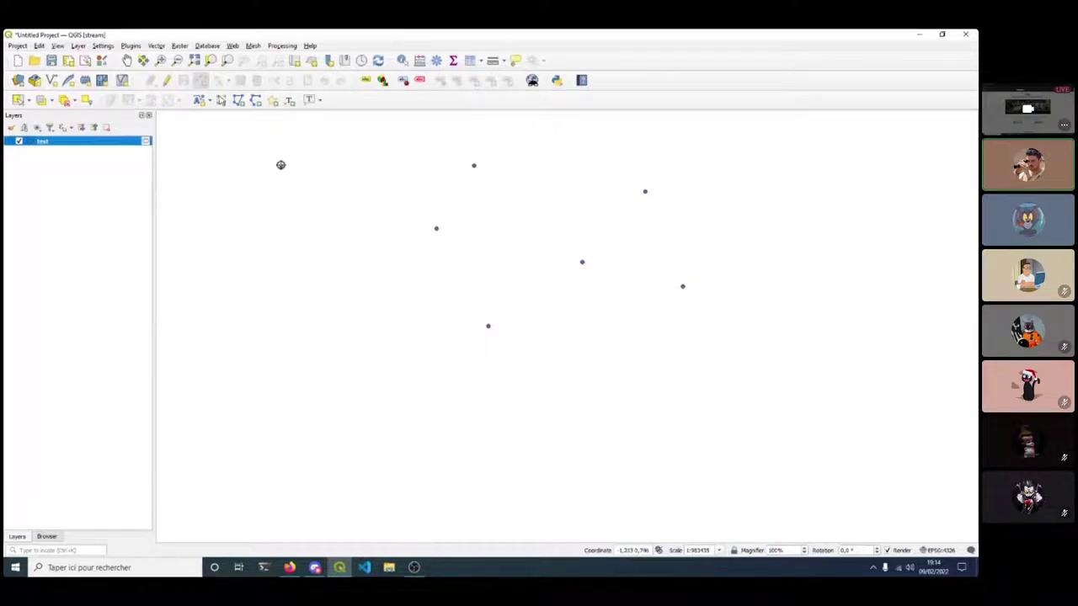
Remove the test point layer from the project and activate the Pan Map tool.
{"action": "left_click", "coordinate": [437, 229]}
{"action": "left_click", "coordinate": [106, 127]}
{"action": "left_click", "coordinate": [474, 310]}
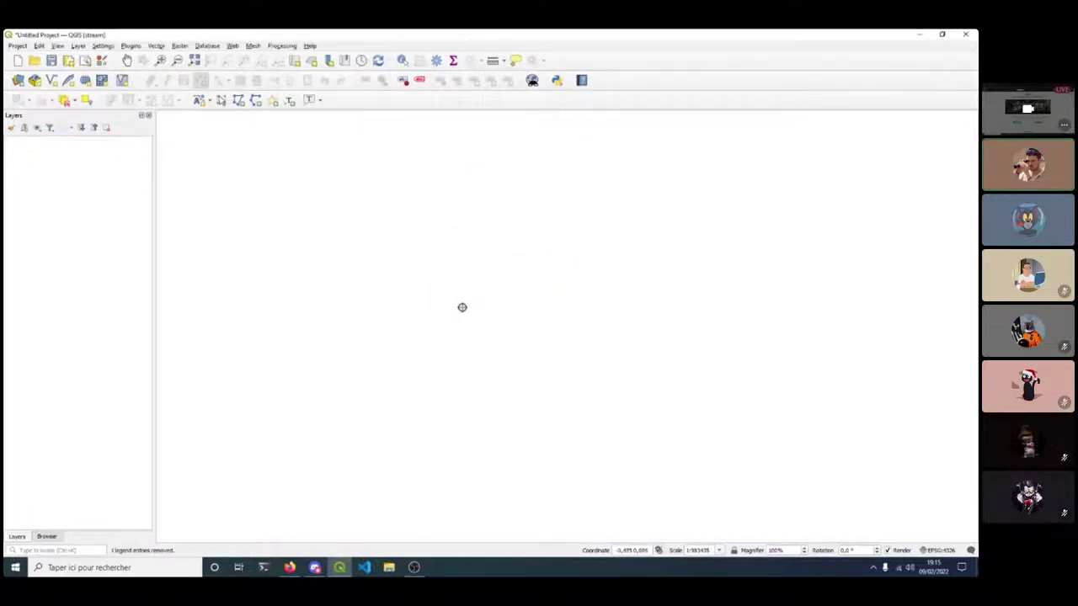
{"action": "left_click", "coordinate": [127, 62]}
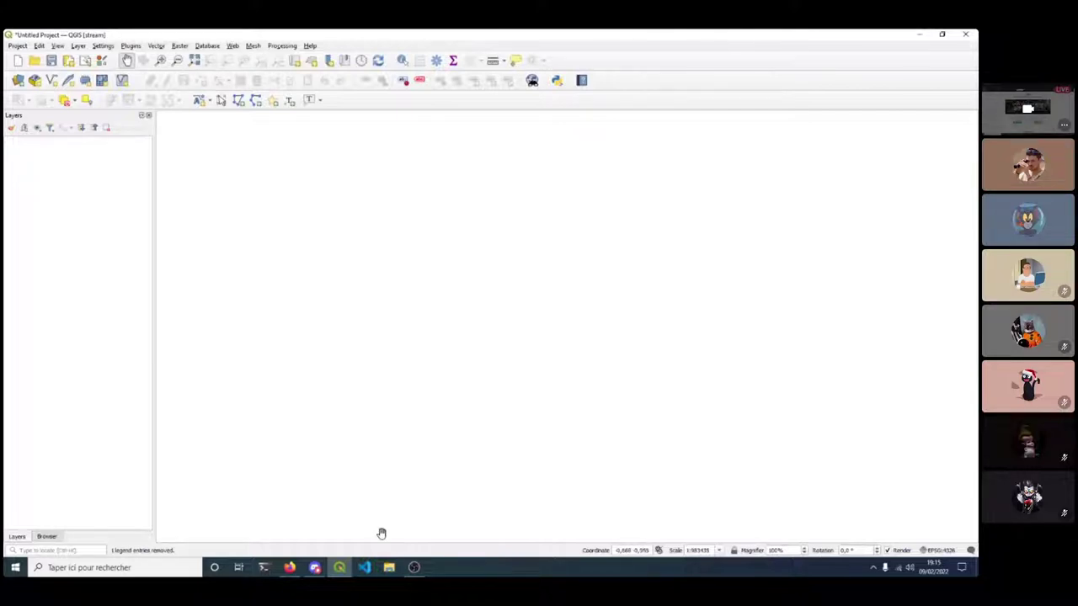
Switch to File Explorer and open the folder C:\stream\botanic_and_web.
{"action": "left_click", "coordinate": [389, 568]}
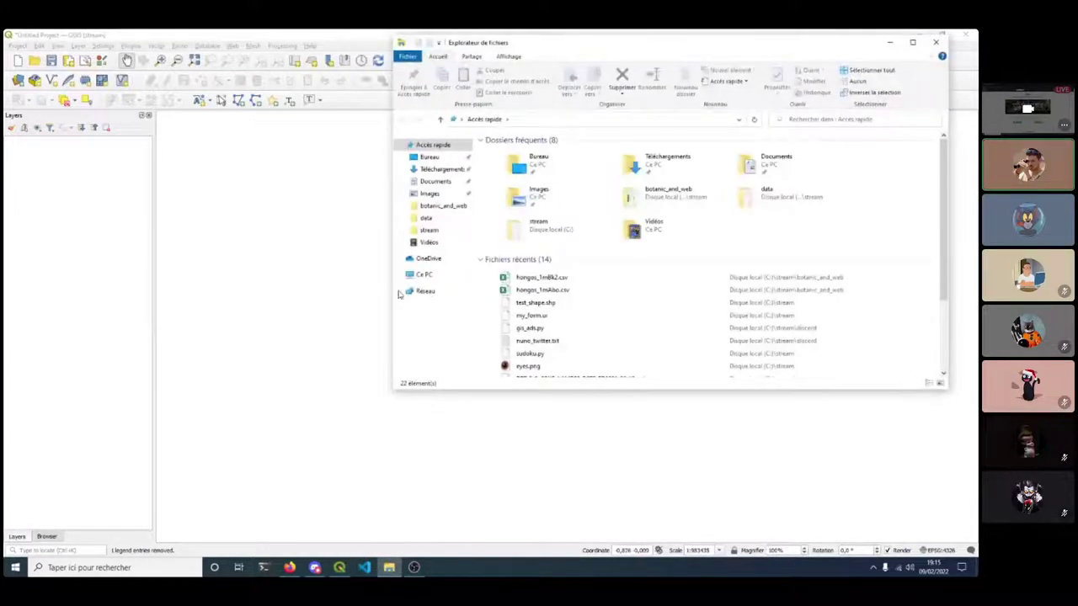
{"action": "left_click", "coordinate": [936, 42]}
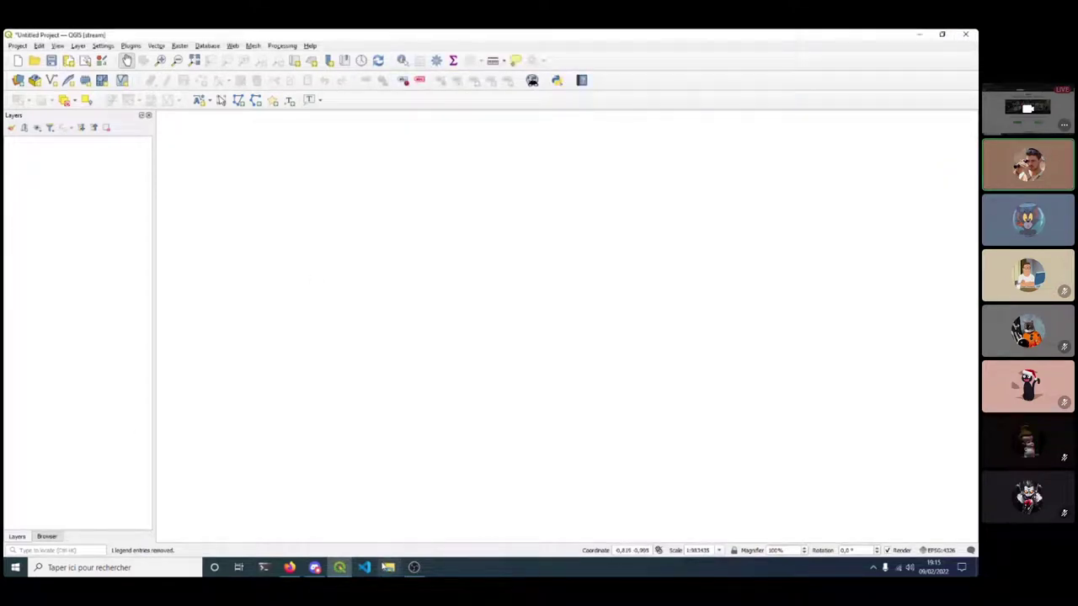
{"action": "left_click", "coordinate": [389, 567]}
{"action": "left_click", "coordinate": [423, 275]}
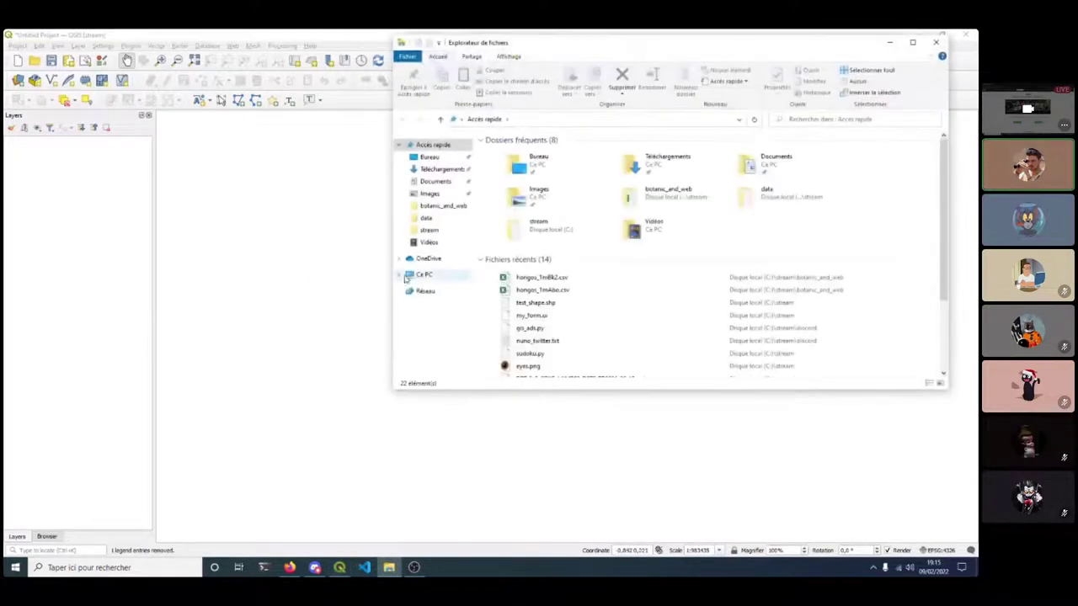
{"action": "double_click", "coordinate": [544, 263]}
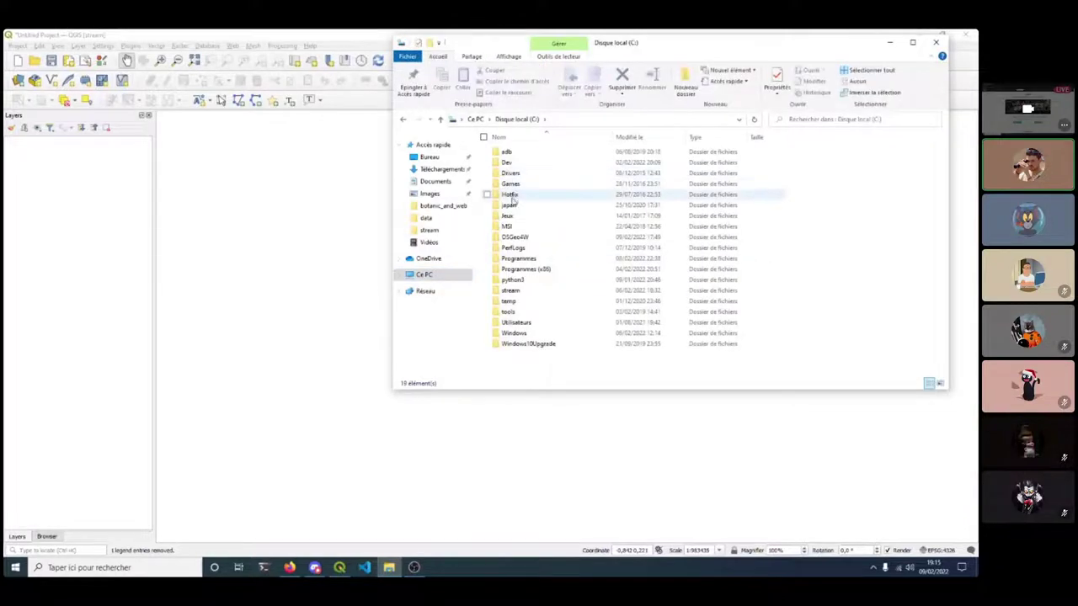
{"action": "double_click", "coordinate": [511, 163]}
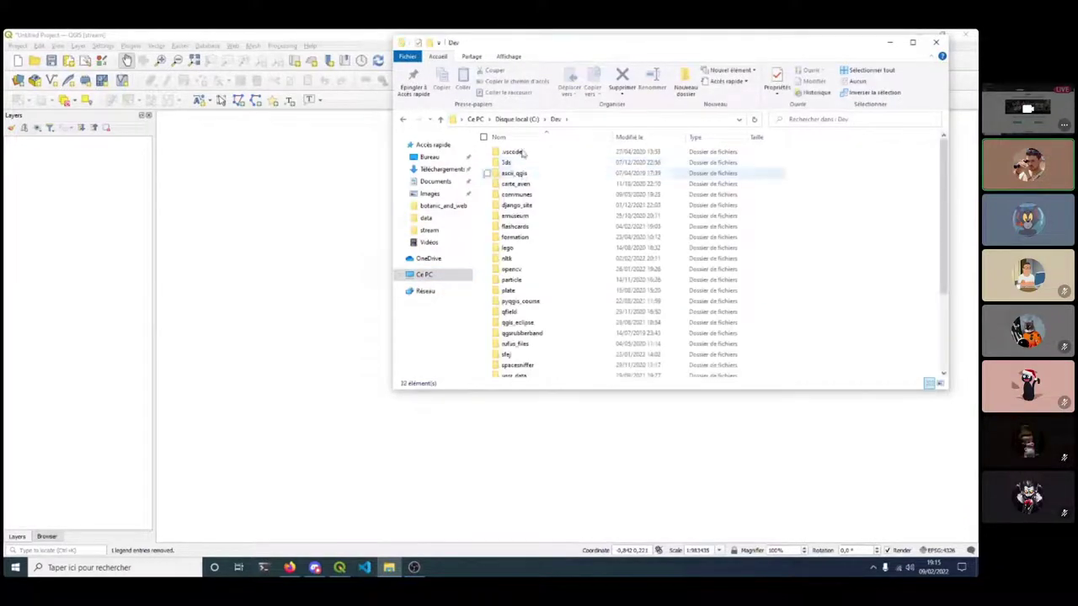
{"action": "left_click", "coordinate": [515, 120]}
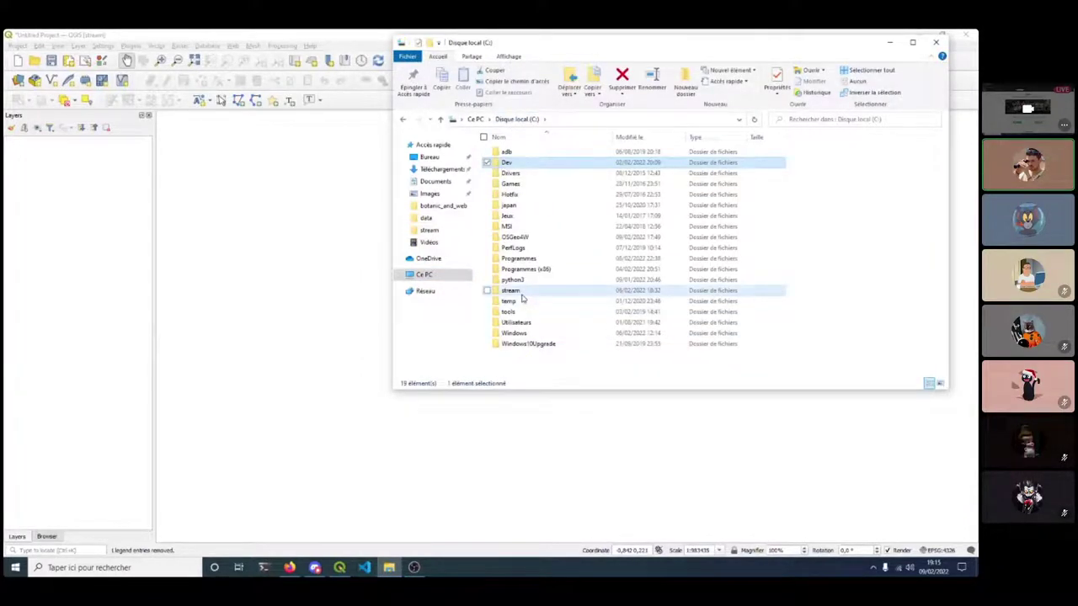
{"action": "double_click", "coordinate": [522, 291]}
{"action": "left_click_drag", "start_coordinate": [559, 48], "coordinate": [376, 114]}
{"action": "double_click", "coordinate": [338, 221]}
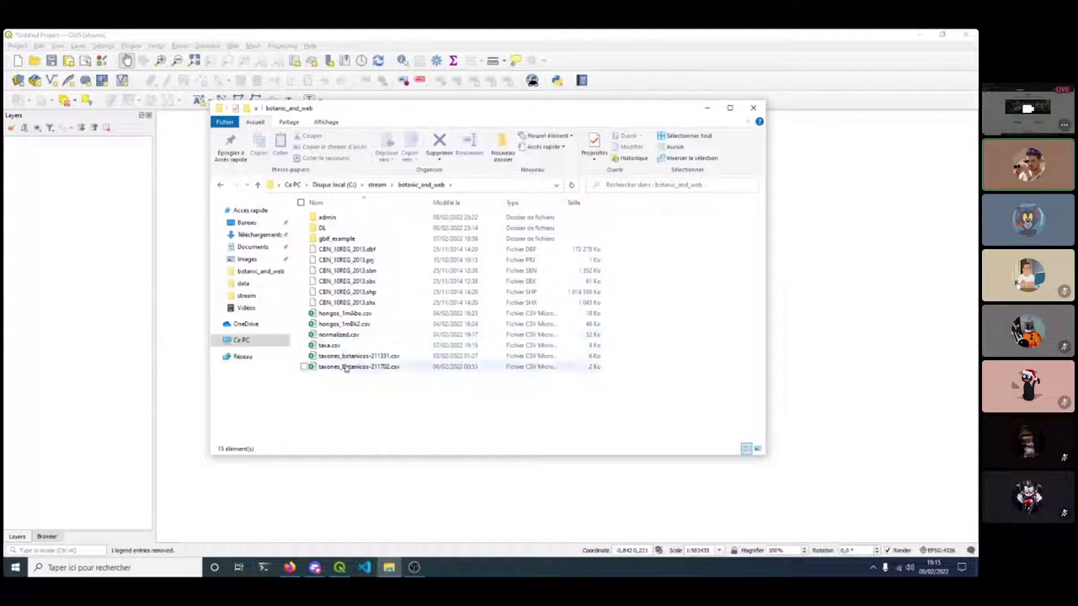
Examine the contents of the DL and admin subfolders, returning to botanic_and_web.
{"action": "left_click", "coordinate": [323, 229]}
{"action": "double_click", "coordinate": [322, 228]}
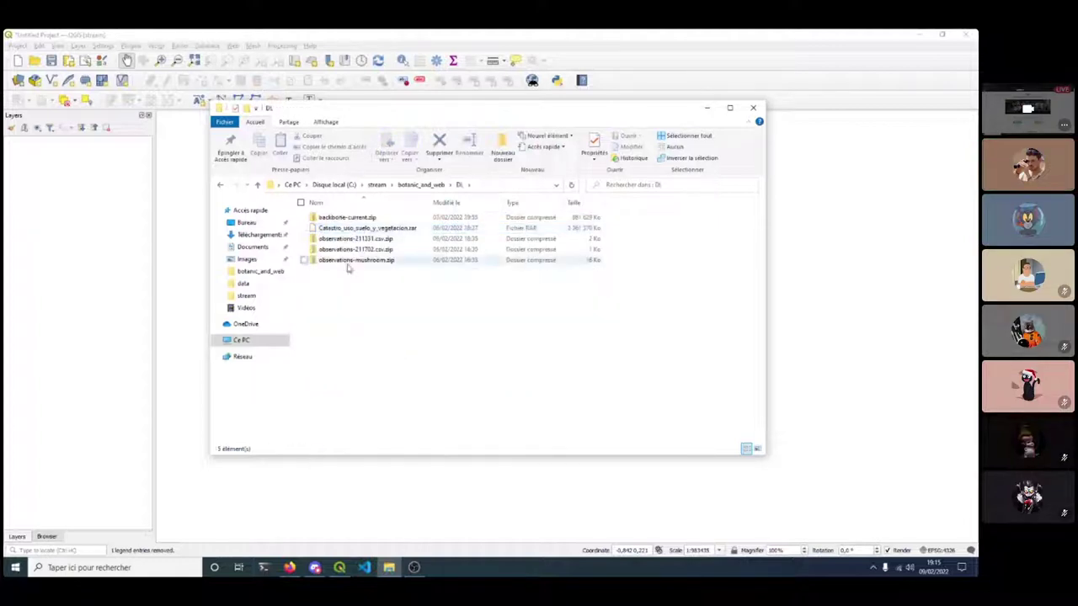
{"action": "left_click", "coordinate": [421, 184]}
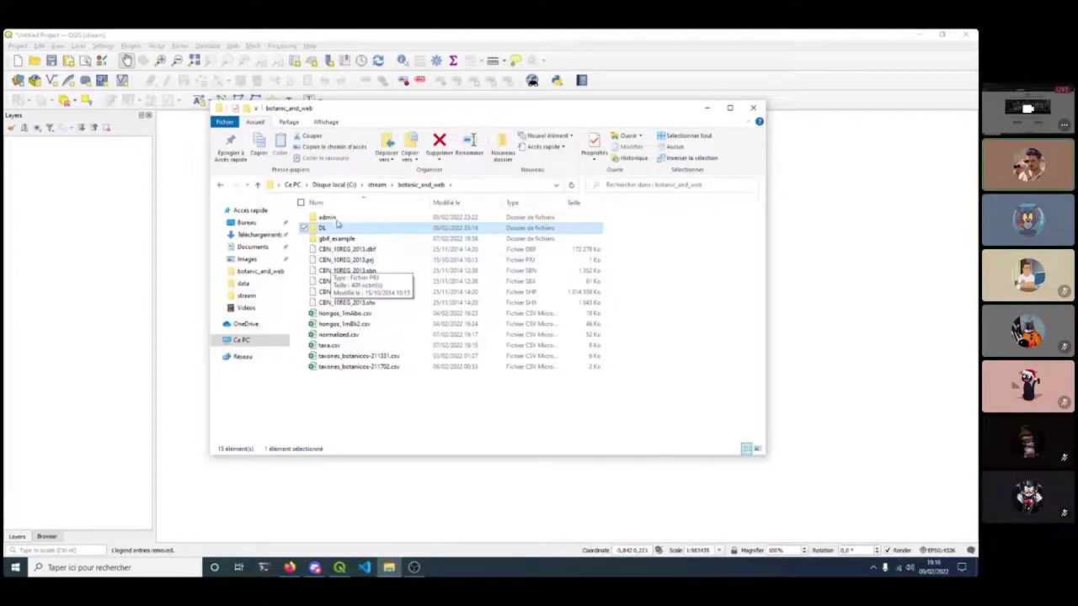
{"action": "left_click", "coordinate": [324, 218]}
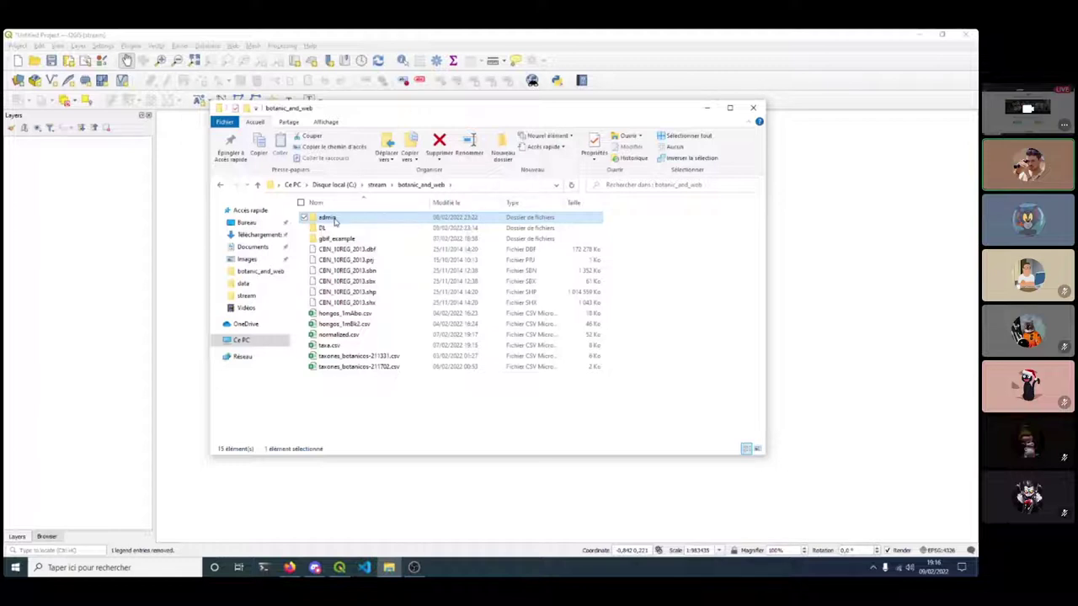
{"action": "double_click", "coordinate": [337, 219]}
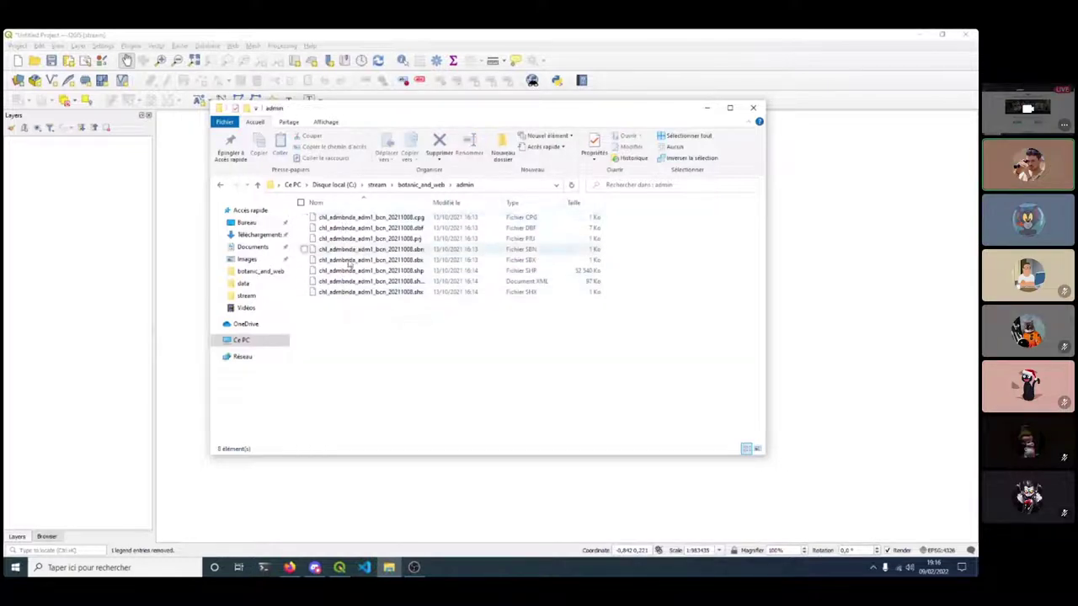
{"action": "left_click", "coordinate": [420, 184]}
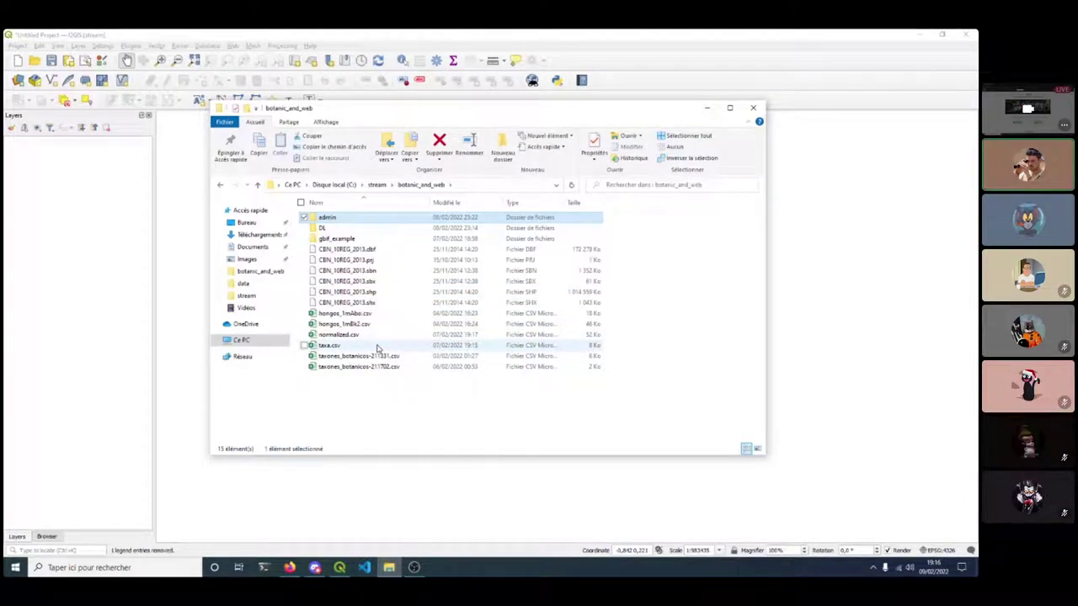
Create a new folder named csv inside botanic_and_web.
{"action": "right_click", "coordinate": [330, 390]}
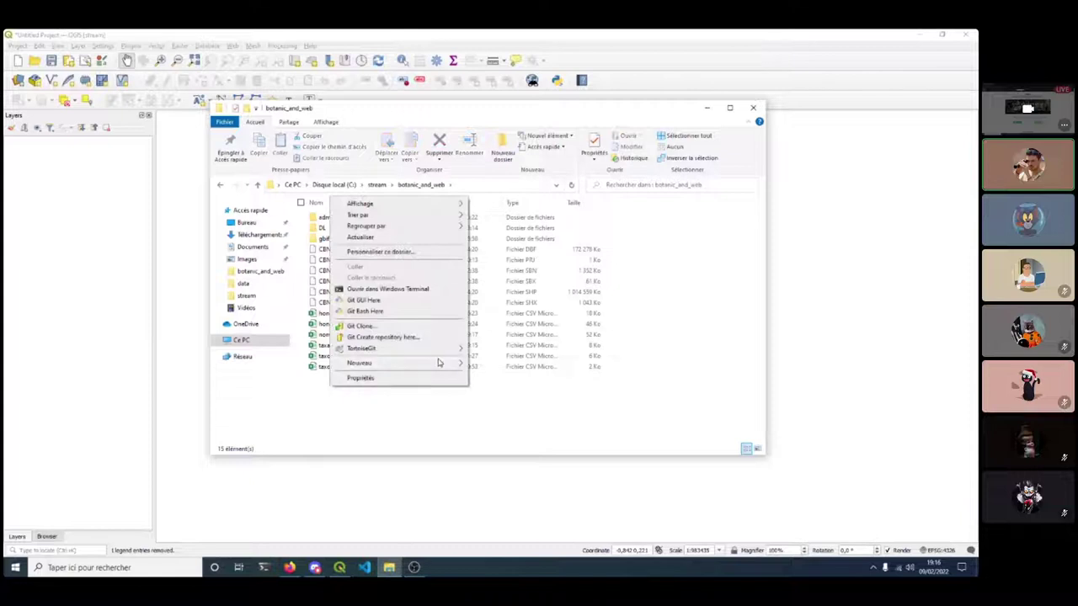
{"action": "mouse_move", "coordinate": [443, 363]}
{"action": "left_click", "coordinate": [523, 367]}
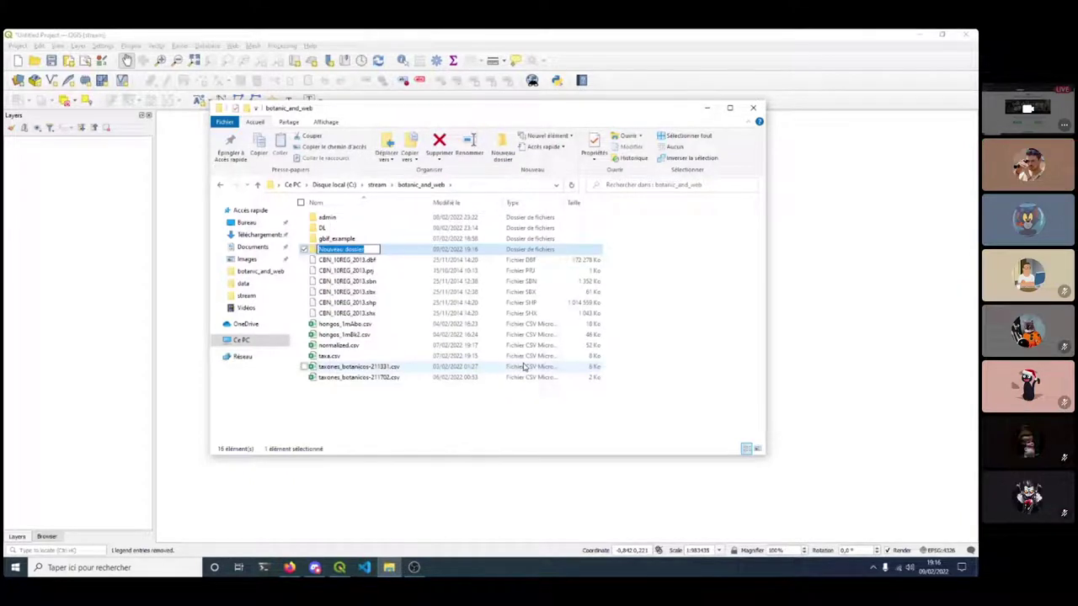
{"action": "type", "text": "CSV"}
{"action": "key", "text": "Return"}
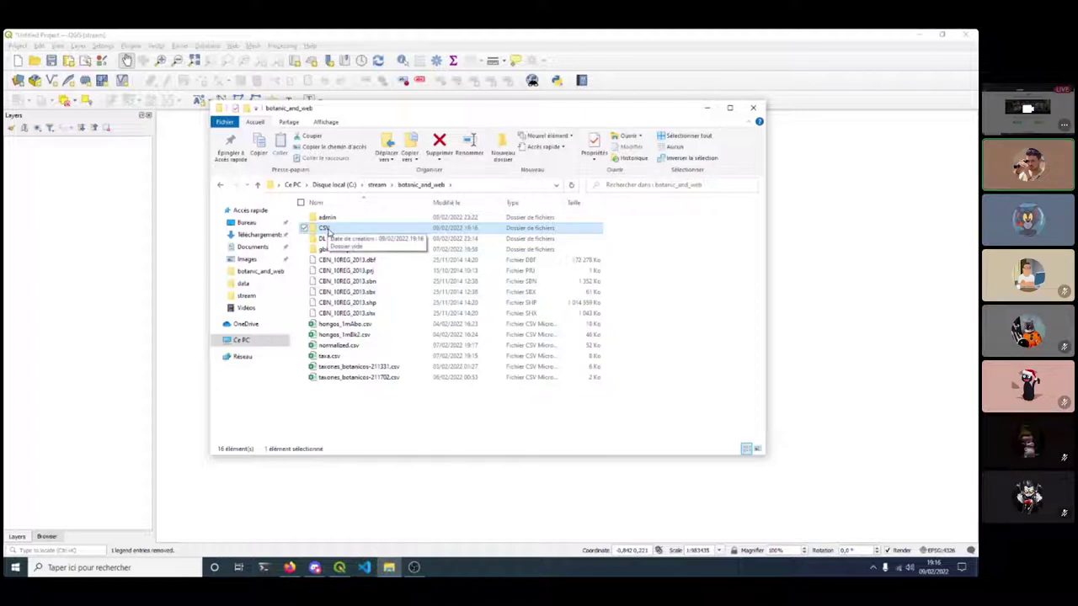
{"action": "left_click", "coordinate": [325, 229]}
{"action": "type", "text": "csv"}
{"action": "key", "text": "Return"}
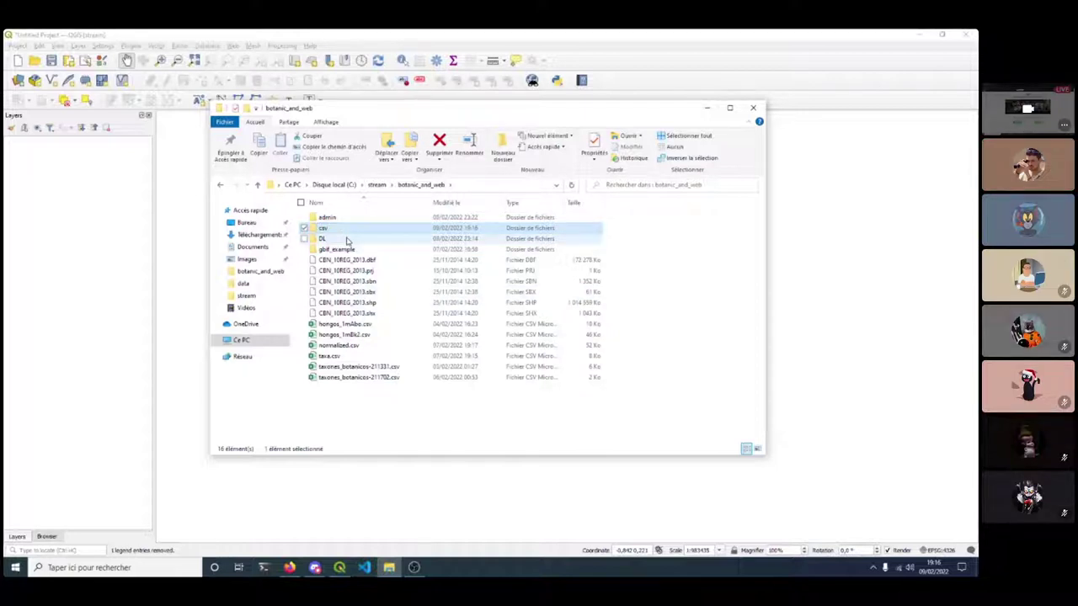
Move all files from hongos_1mAbo.csv through taxones_botanicos-211702.csv into the csv folder, then open it and select hongos_1mAbo.csv.
{"action": "left_click", "coordinate": [345, 324]}
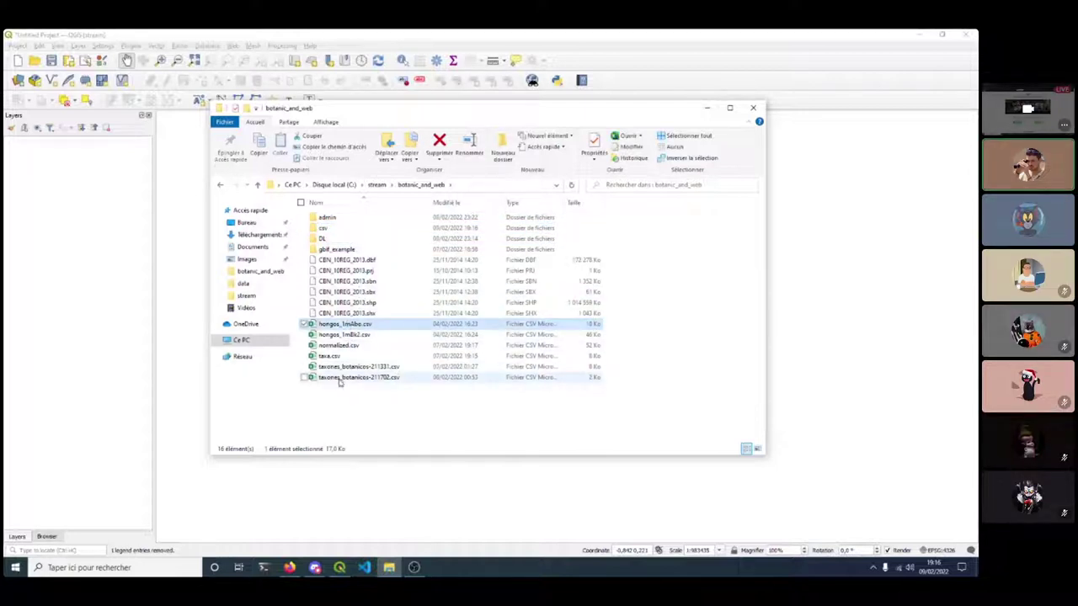
{"action": "left_click", "coordinate": [341, 381], "text": "shift"}
{"action": "left_click_drag", "start_coordinate": [339, 327], "coordinate": [334, 227]}
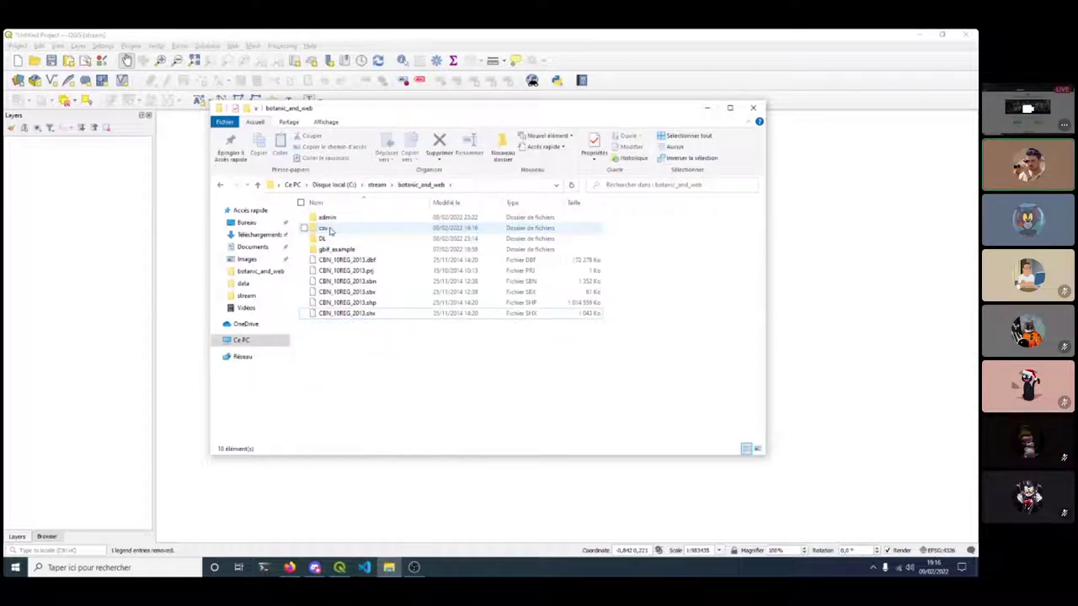
{"action": "left_click", "coordinate": [325, 230]}
{"action": "double_click", "coordinate": [325, 230]}
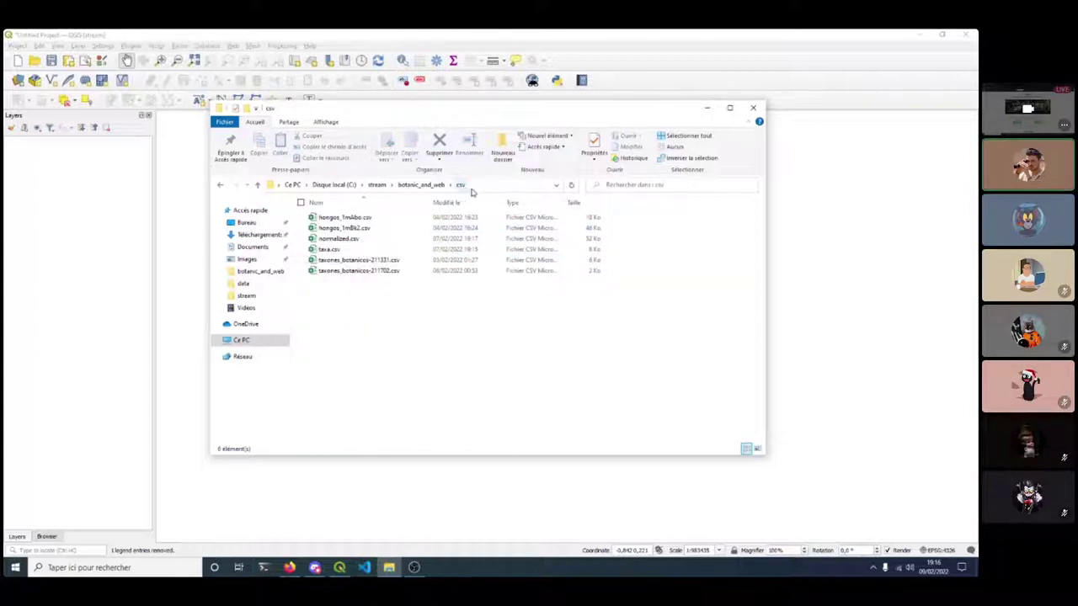
{"action": "left_click", "coordinate": [354, 219]}
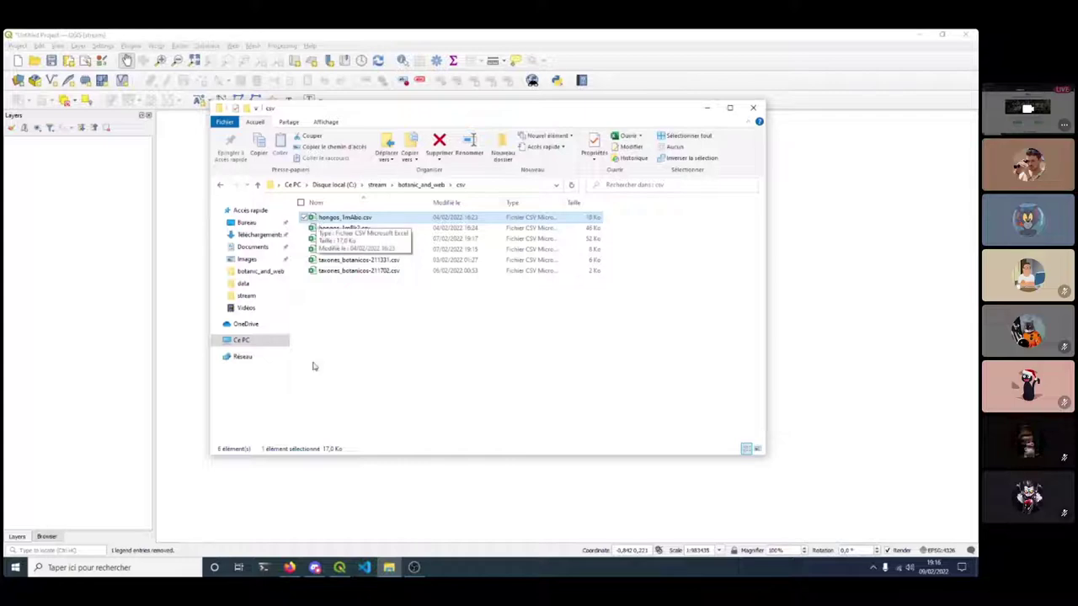
Switch to Firefox and look up the English translation of the French word "tableur" in Google Translate, then clear it and minimize the browser.
{"action": "left_click", "coordinate": [288, 567]}
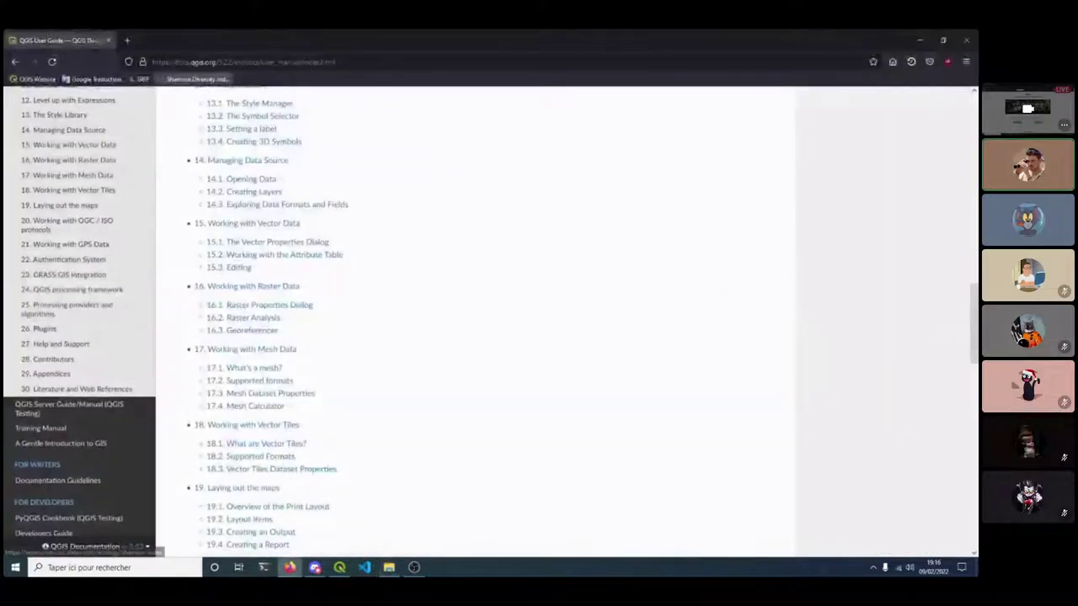
{"action": "middle_click", "coordinate": [69, 80]}
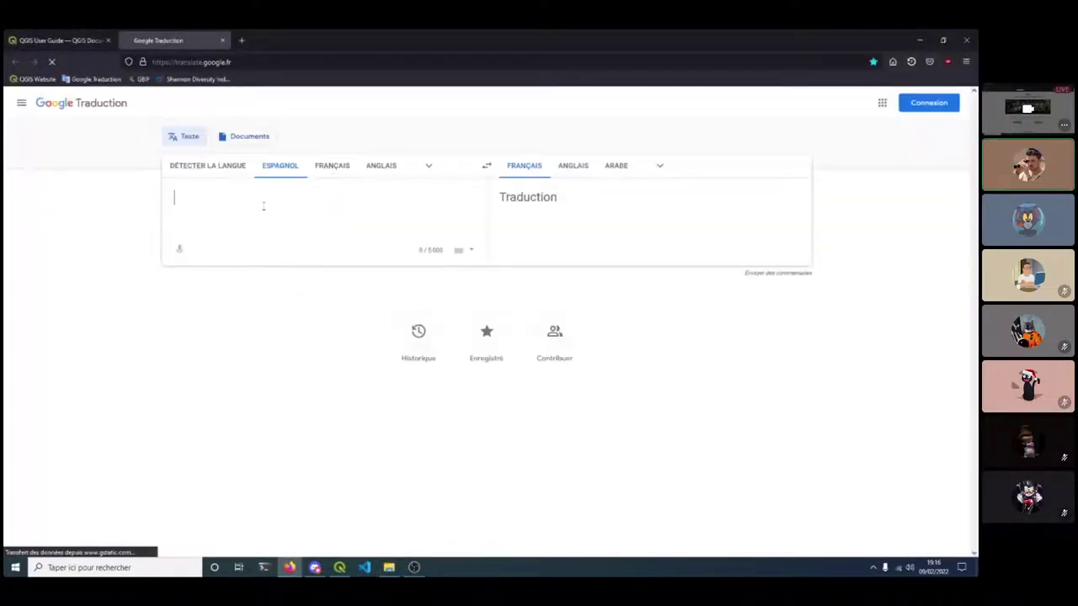
{"action": "left_click", "coordinate": [332, 165]}
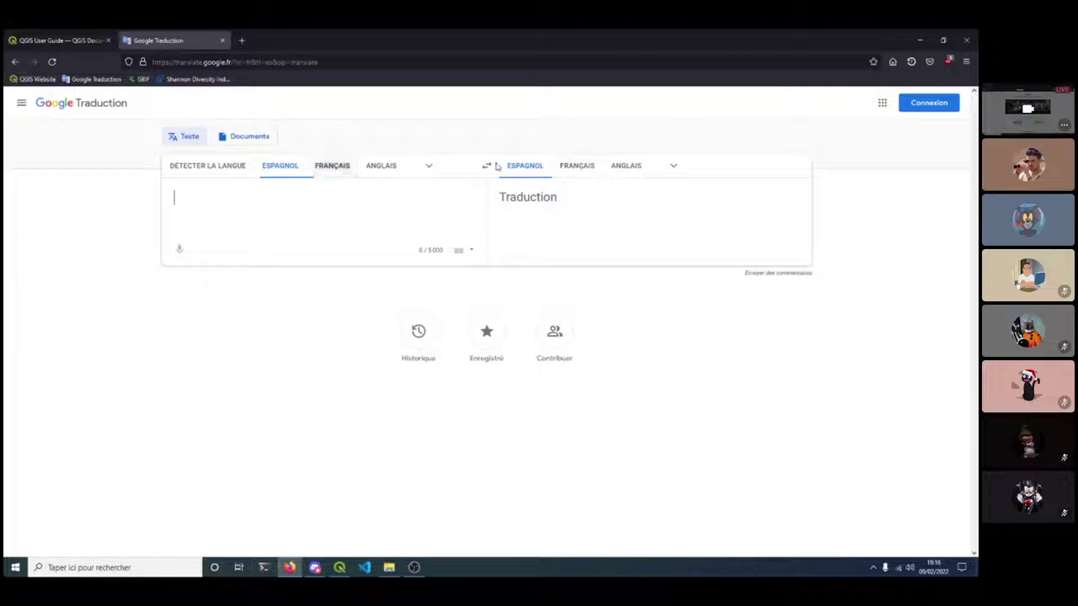
{"action": "left_click", "coordinate": [624, 167]}
{"action": "type", "text": "tabvl"}
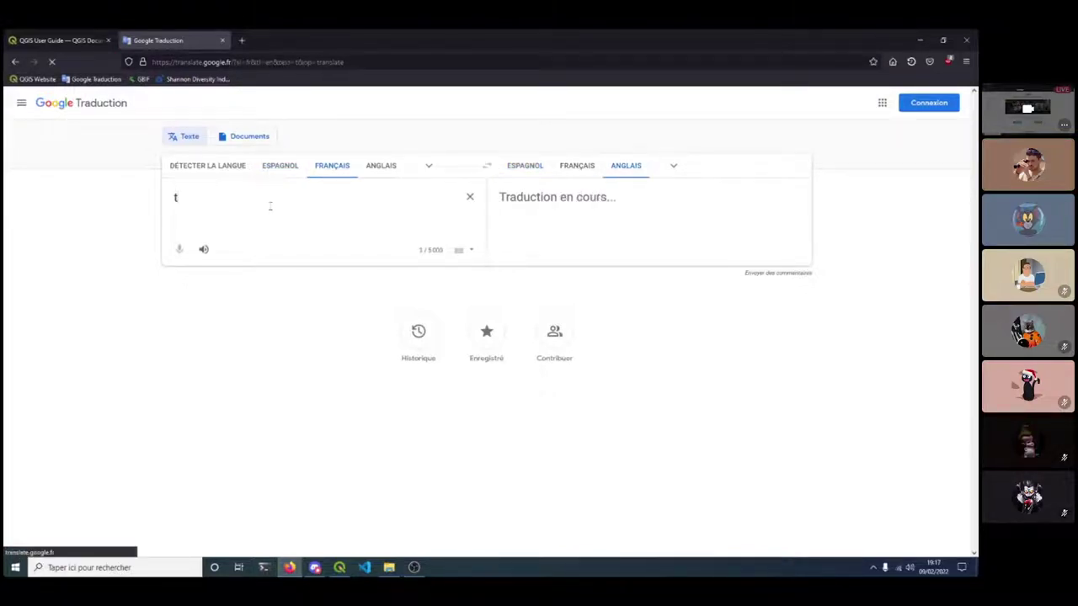
{"action": "key", "text": "BackSpace"}
{"action": "key", "text": "BackSpace"}
{"action": "type", "text": "leur"}
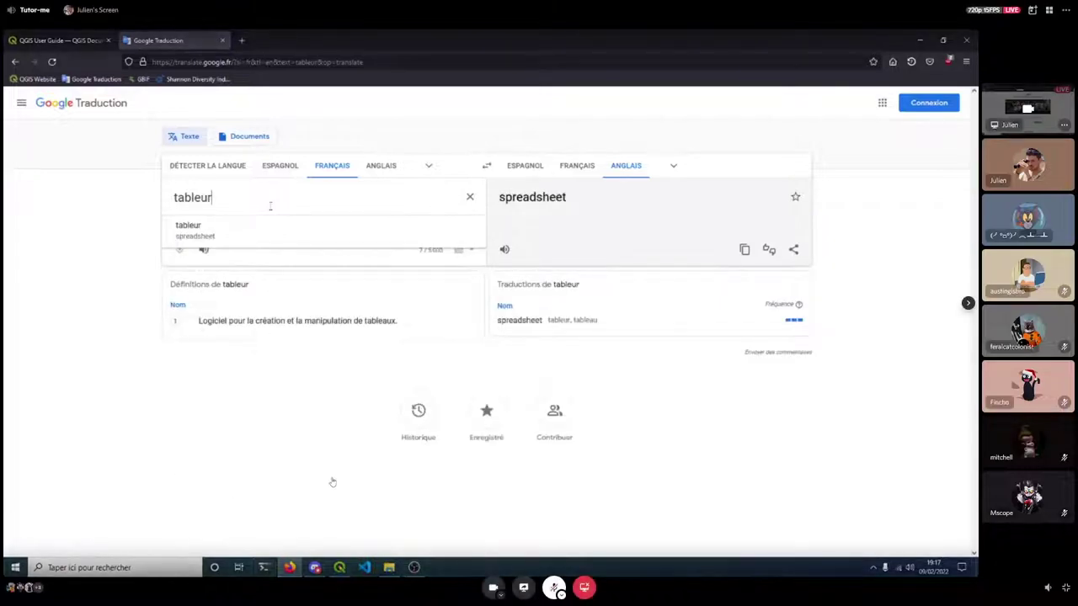
{"action": "left_click", "coordinate": [470, 196]}
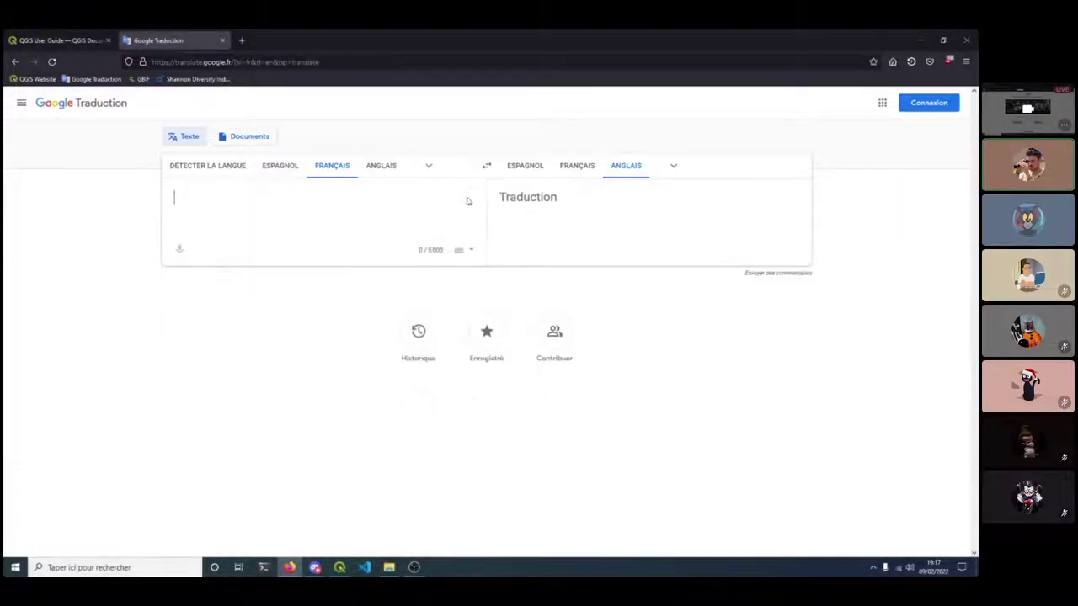
{"action": "left_click", "coordinate": [919, 39]}
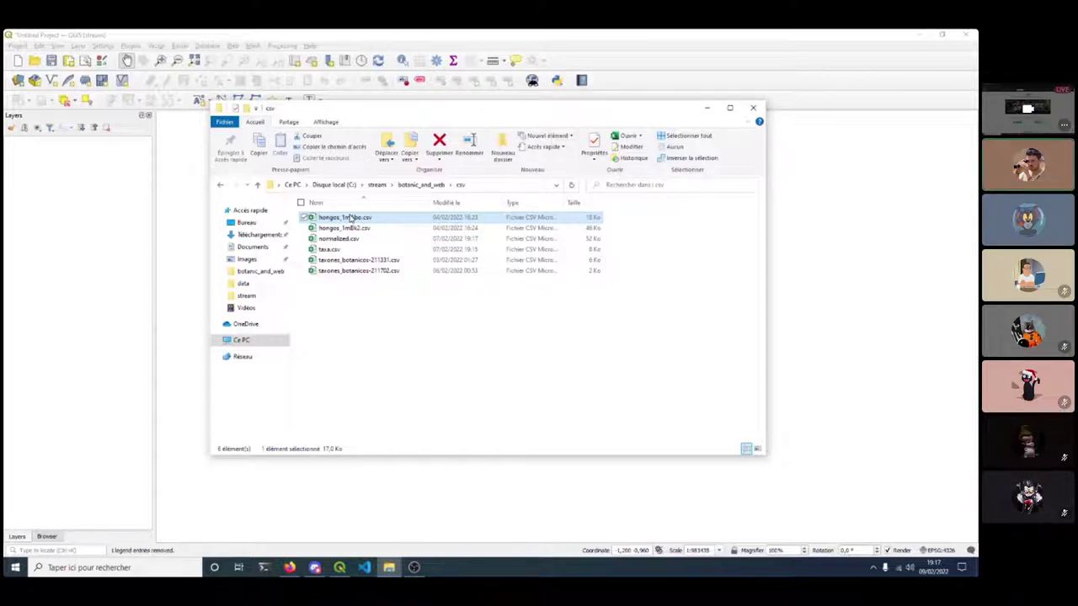
View the raw contents of hongos_1mAbo.csv in Excel, dismissing the Office sign-in, and close the file.
{"action": "double_click", "coordinate": [351, 218]}
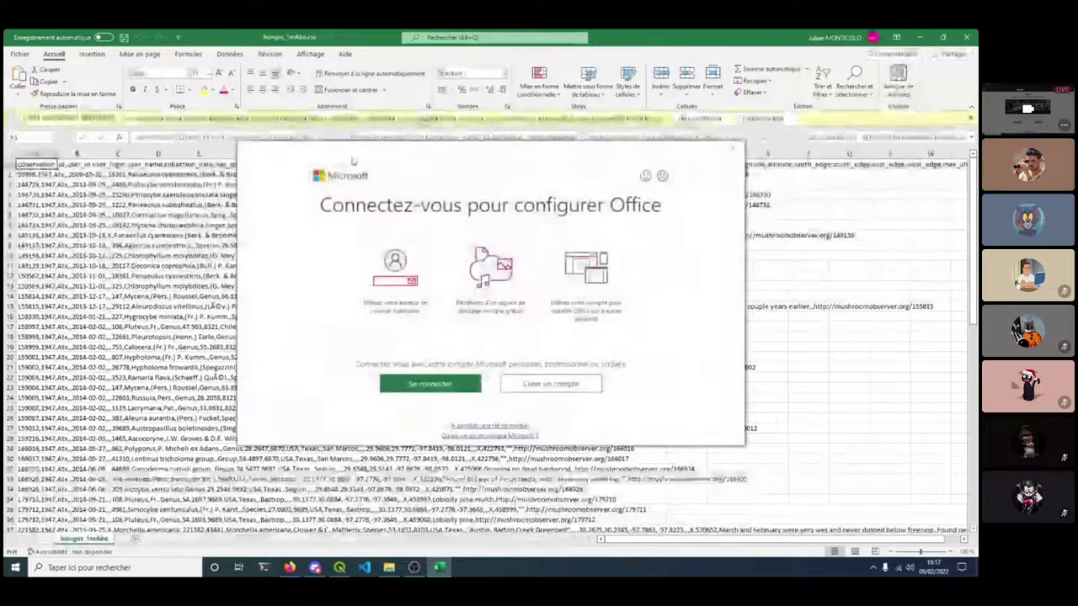
{"action": "left_click", "coordinate": [733, 151]}
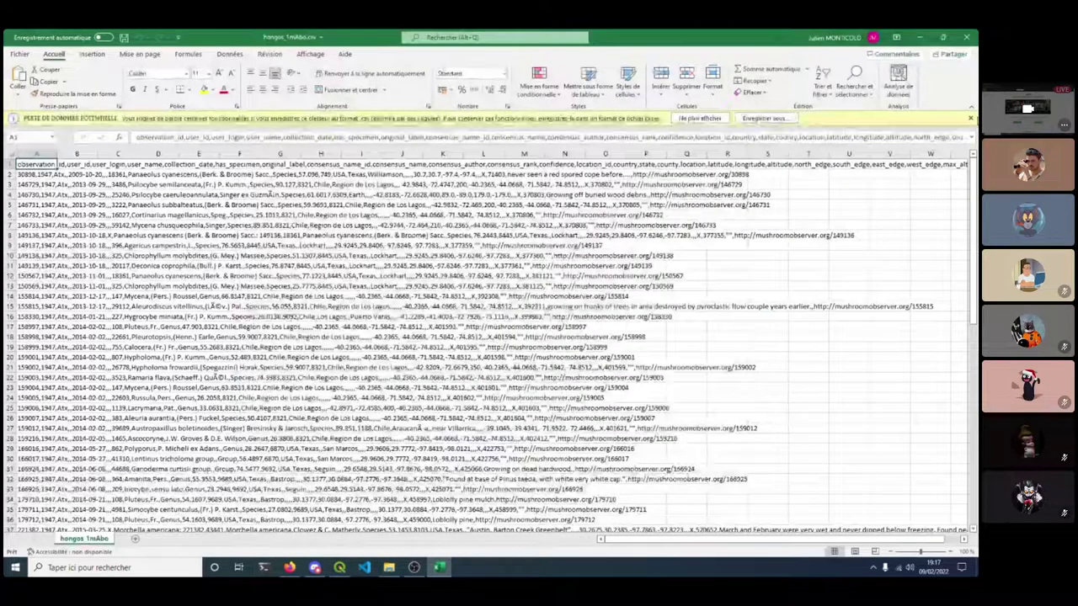
{"action": "key", "text": "alt+F4"}
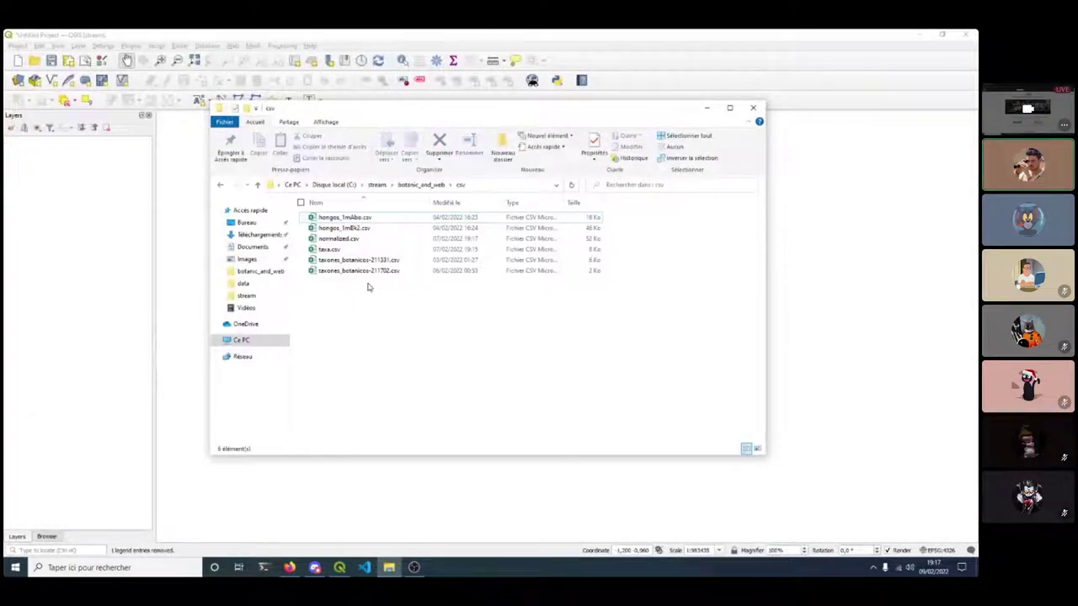
Switch back to QGIS and open the Data Source Manager.
{"action": "left_click", "coordinate": [31, 155]}
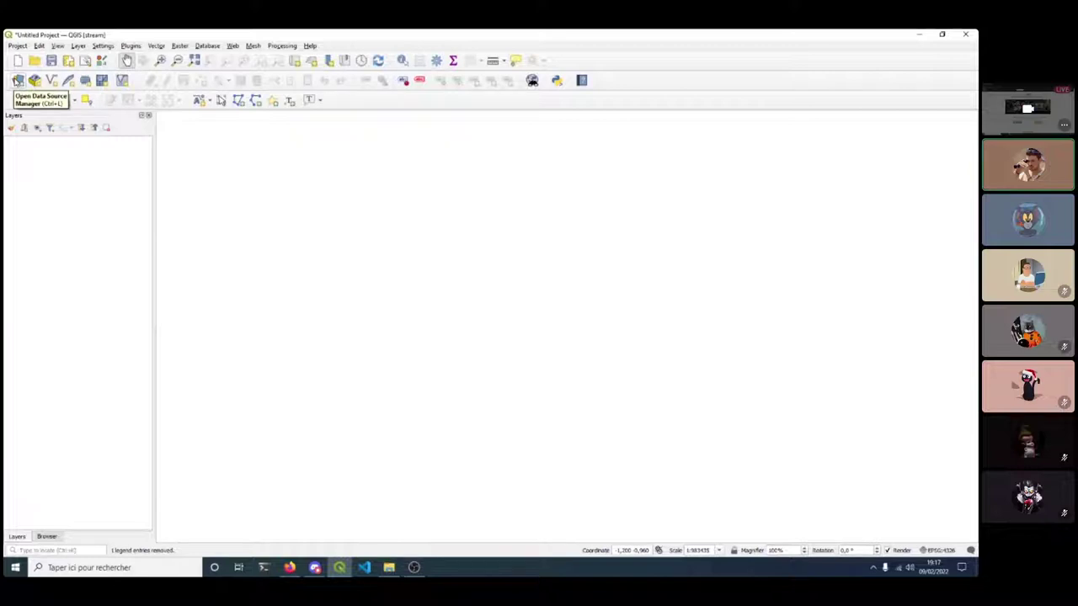
{"action": "left_click", "coordinate": [78, 45]}
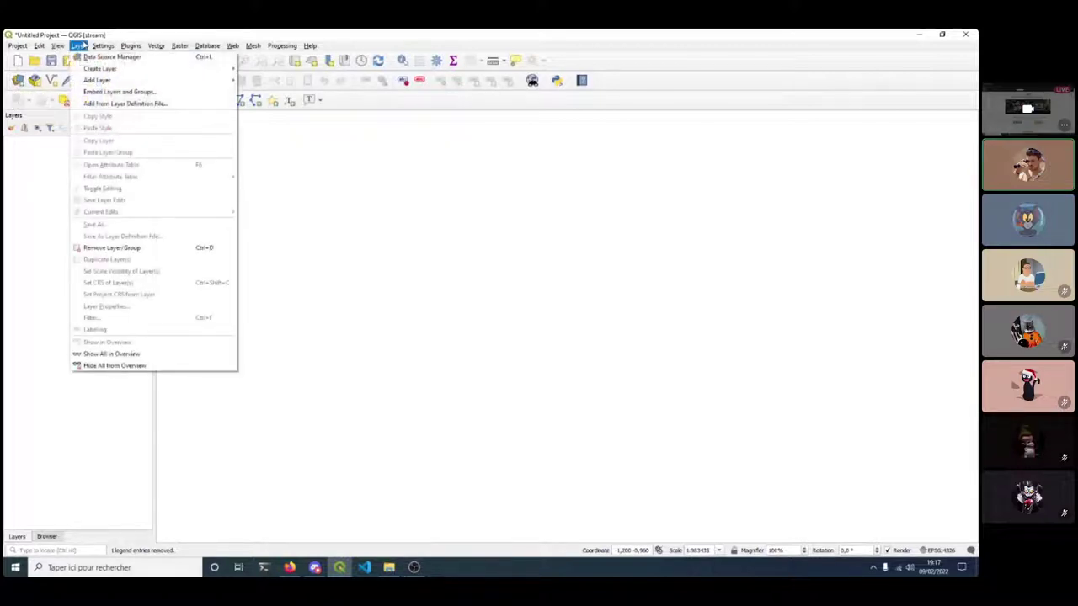
{"action": "left_click", "coordinate": [127, 59]}
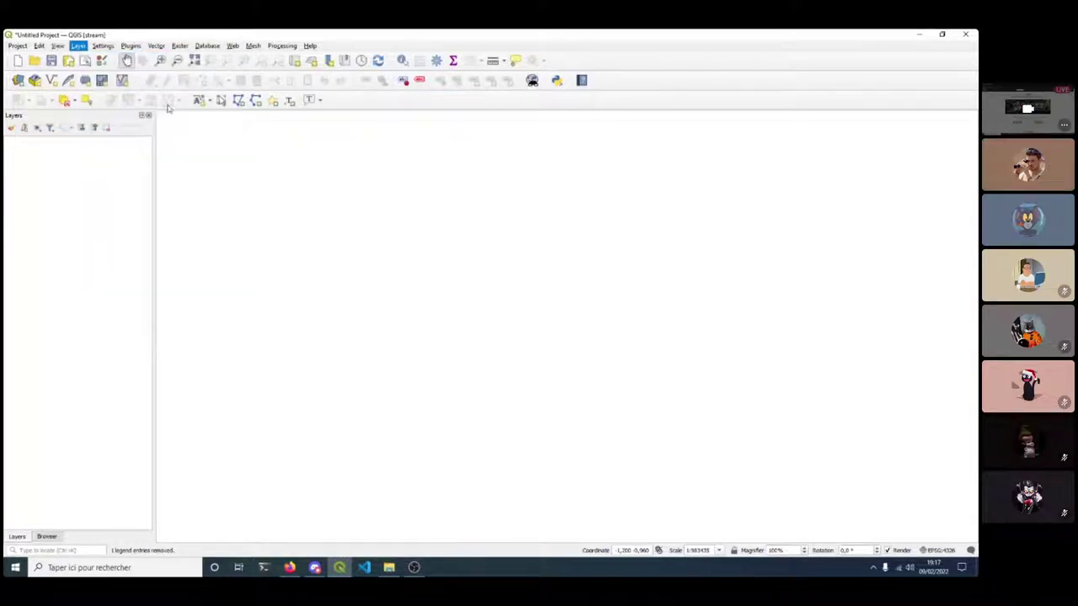
Load taxones_botanicos-211331.csv from the botanic_and_web csv folder as the Delimited Text source.
{"action": "left_click_drag", "start_coordinate": [242, 135], "coordinate": [205, 98]}
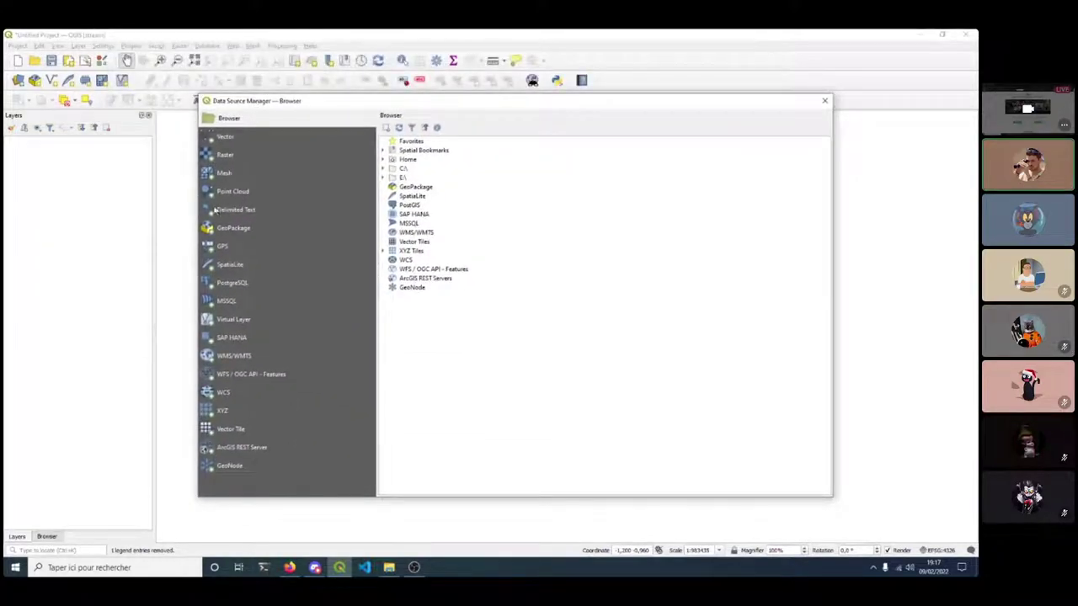
{"action": "left_click", "coordinate": [239, 209]}
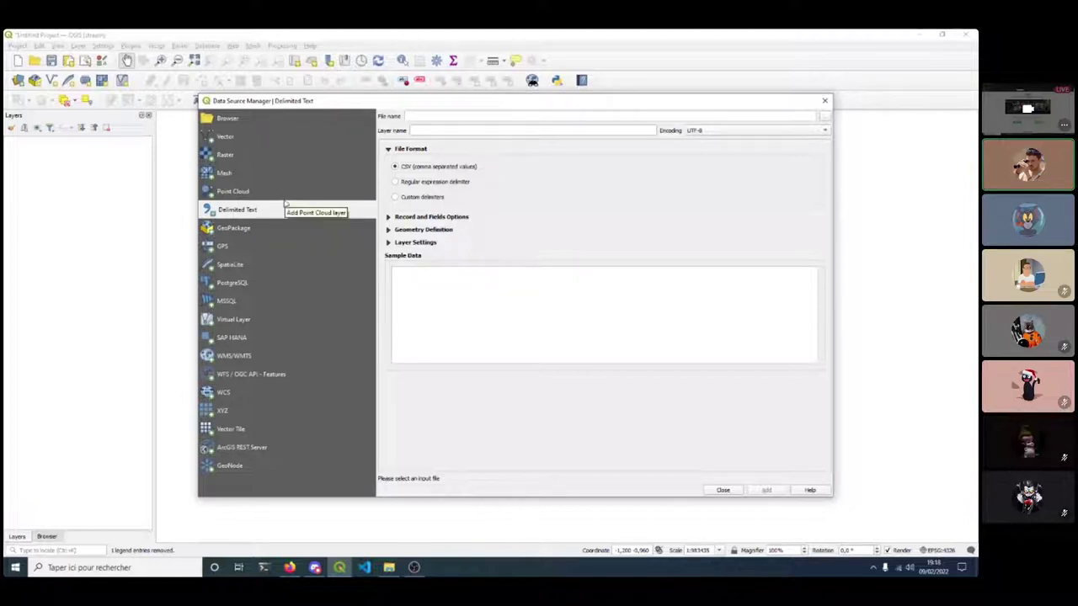
{"action": "left_click", "coordinate": [826, 119]}
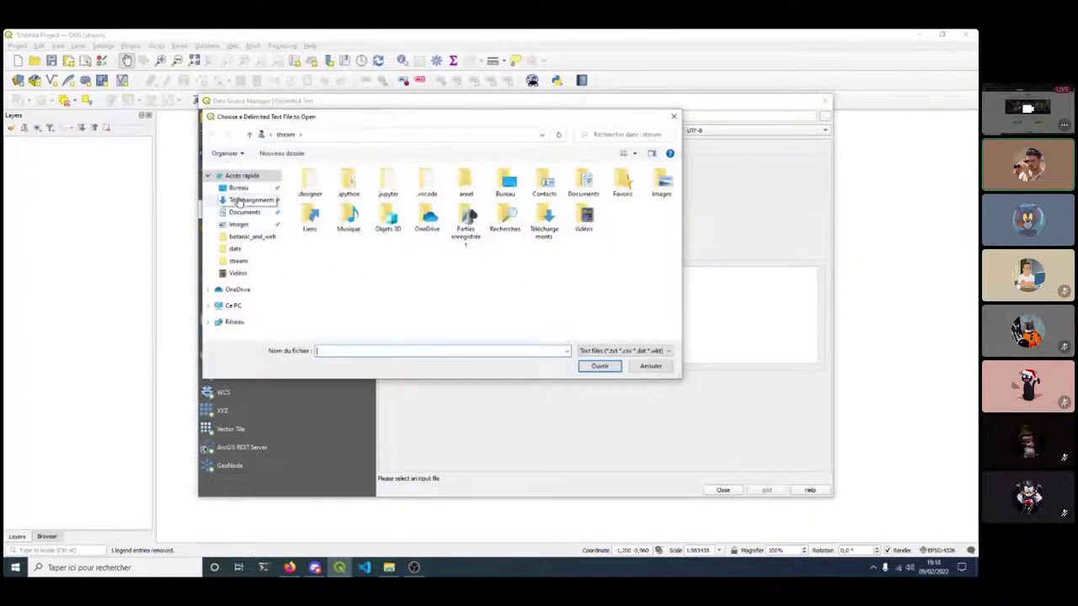
{"action": "left_click", "coordinate": [238, 261]}
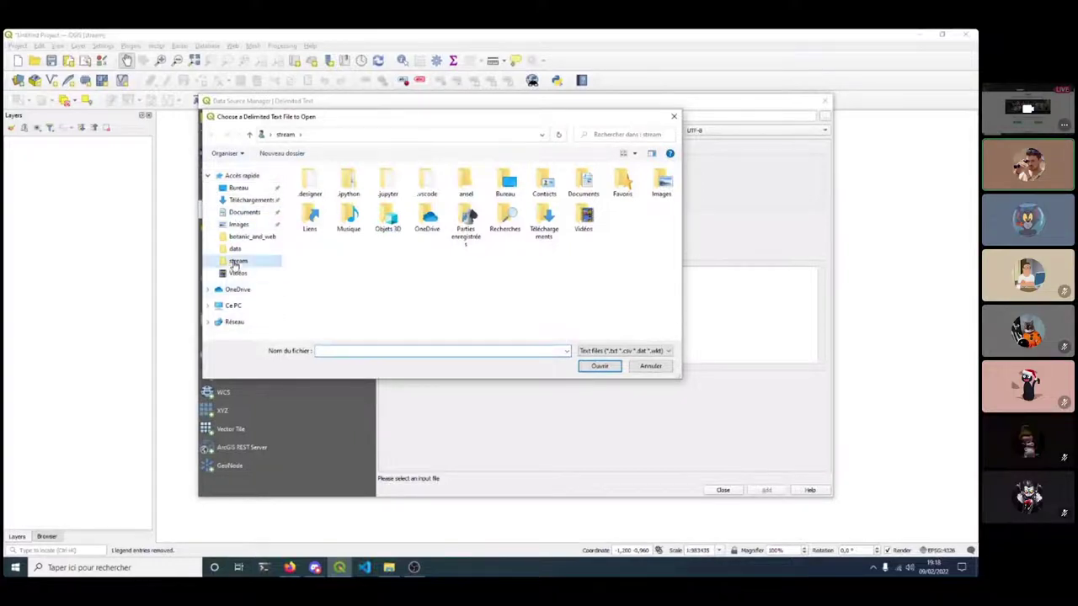
{"action": "double_click", "coordinate": [313, 185]}
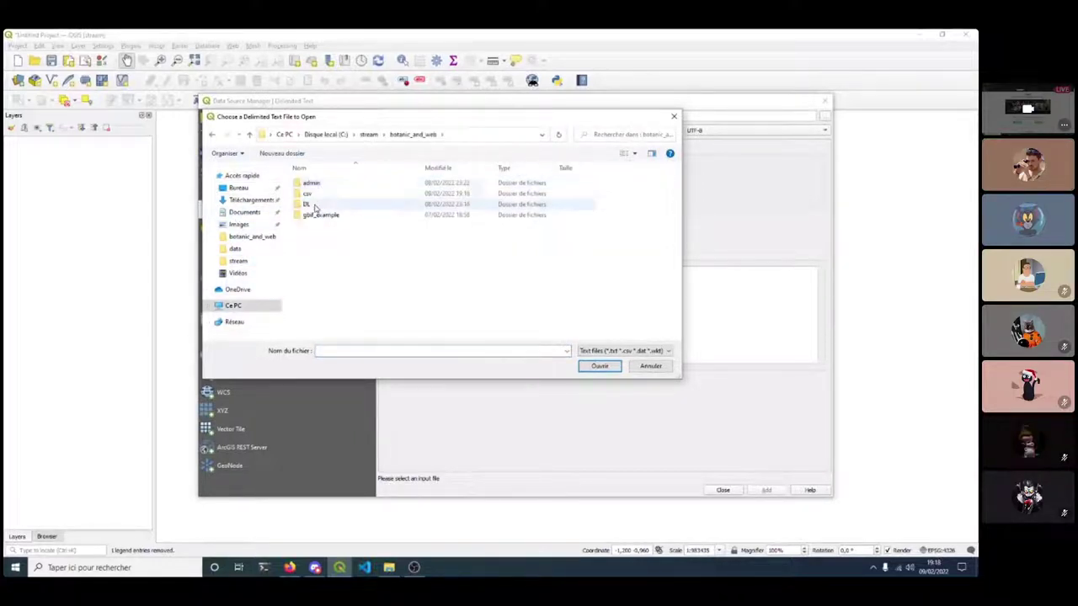
{"action": "double_click", "coordinate": [308, 194]}
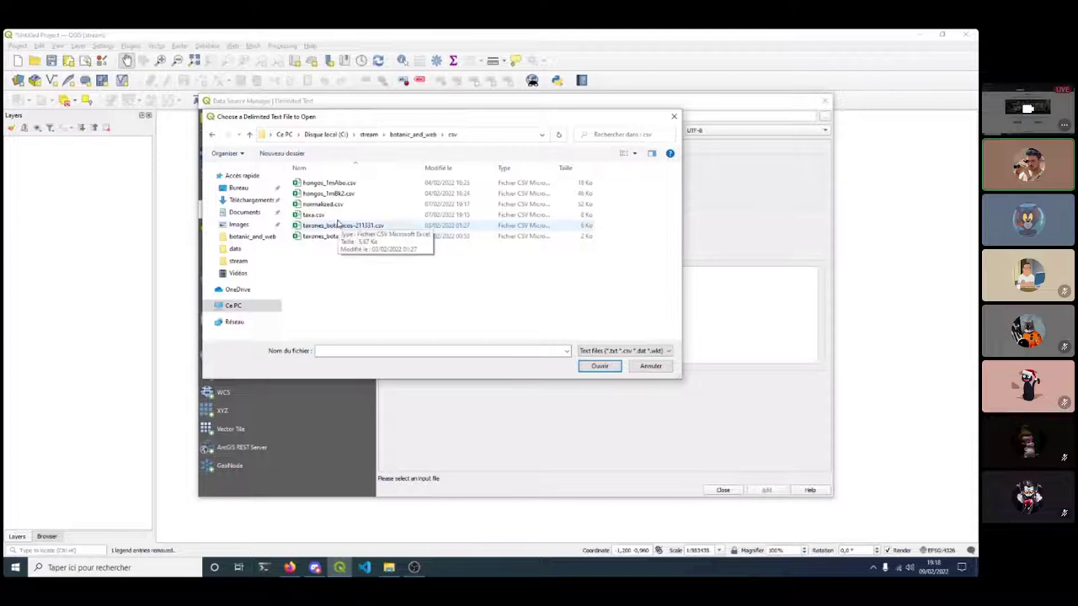
{"action": "left_click", "coordinate": [325, 228]}
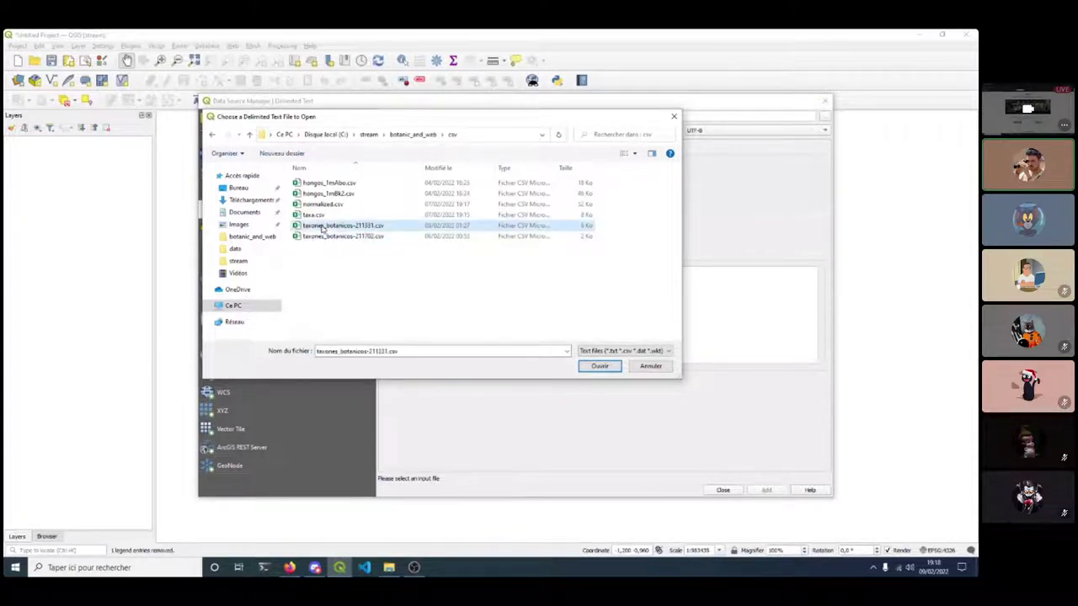
{"action": "left_click", "coordinate": [596, 367]}
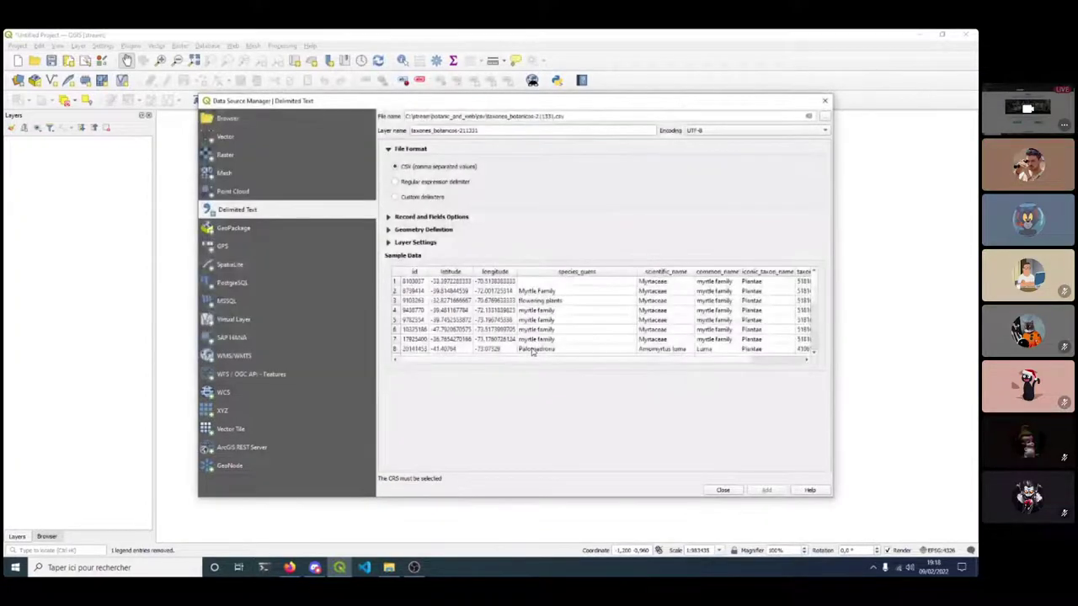
Enlarge the import dialog, expand Record and Fields Options, and review the CSV's sample data rows.
{"action": "left_click_drag", "start_coordinate": [621, 97], "coordinate": [509, 75]}
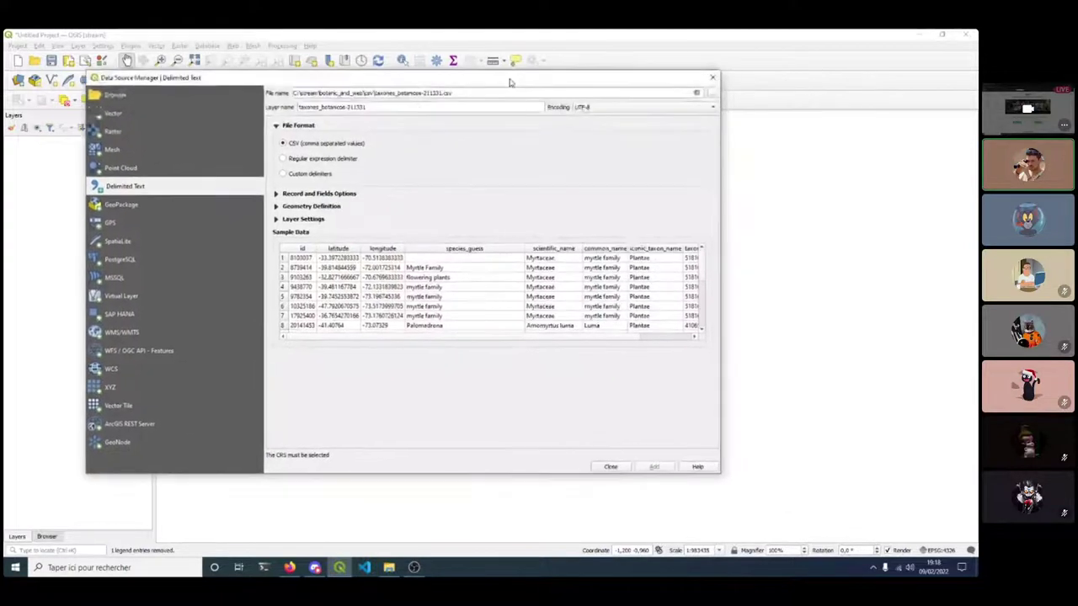
{"action": "left_click_drag", "start_coordinate": [722, 475], "coordinate": [853, 503]}
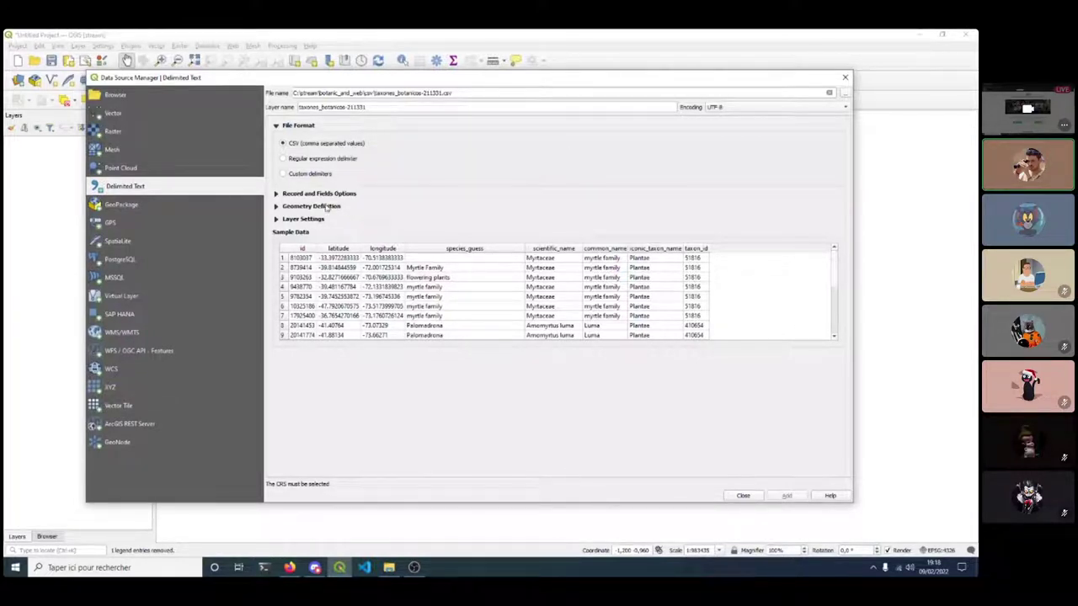
{"action": "left_click", "coordinate": [275, 194]}
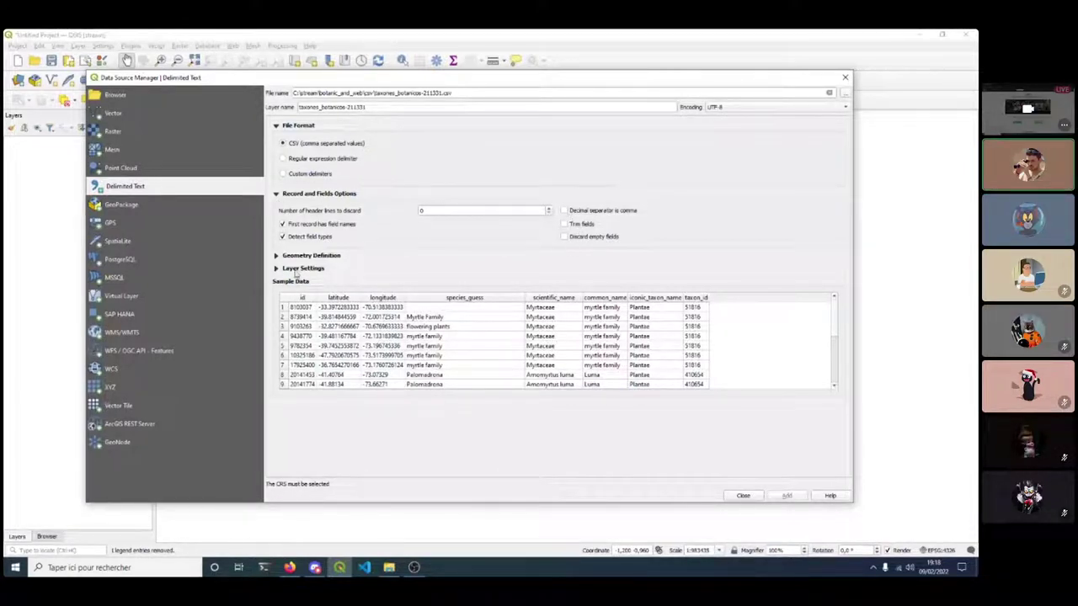
{"action": "scroll", "coordinate": [522, 341], "scroll_direction": "down", "scroll_amount": 4}
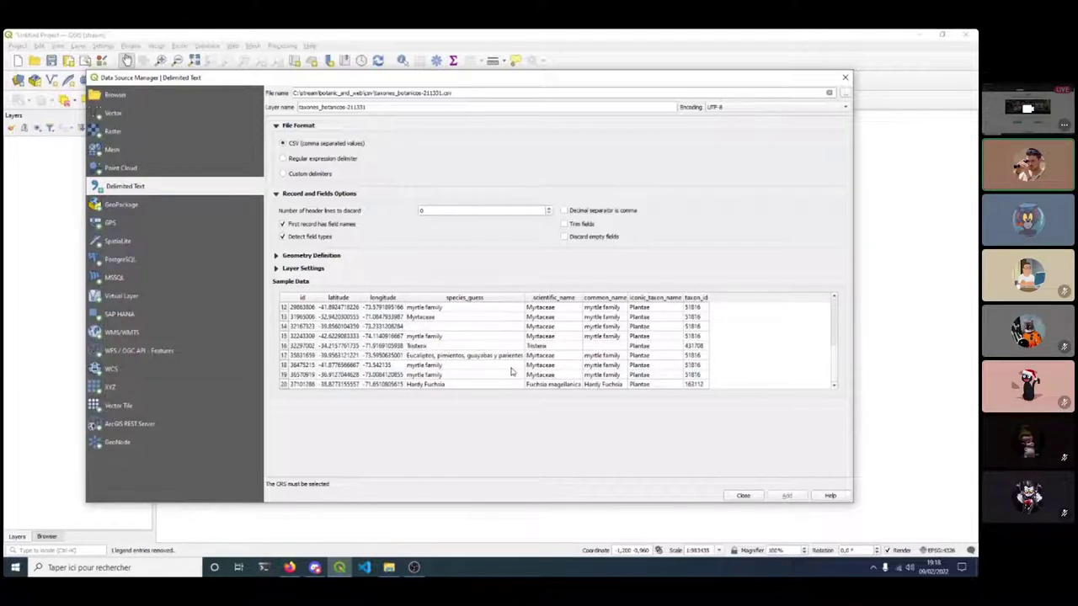
{"action": "scroll", "coordinate": [462, 348], "scroll_direction": "up", "scroll_amount": 4}
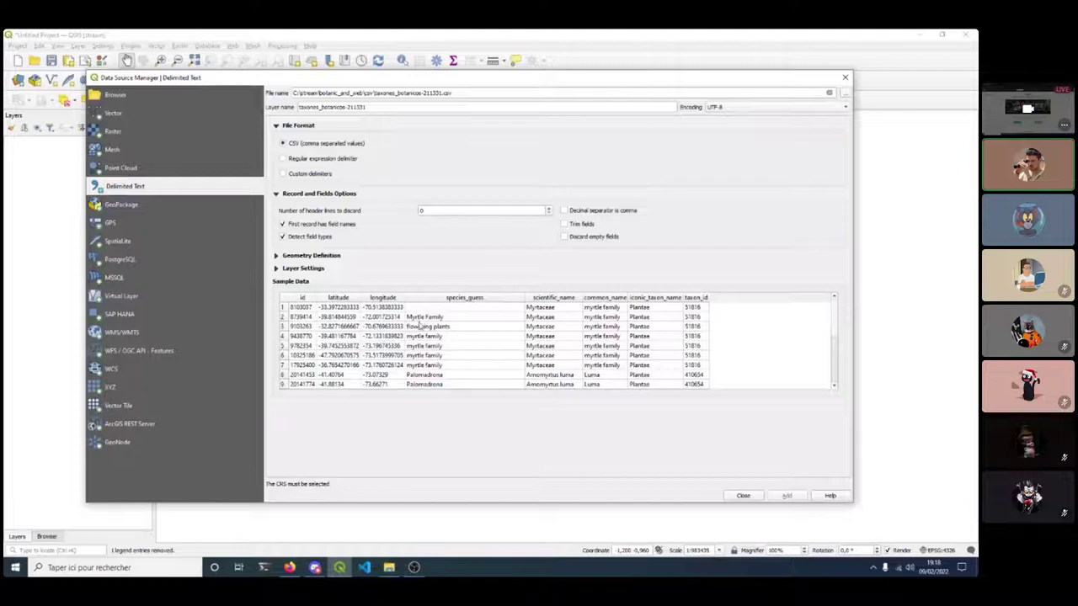
{"action": "scroll", "coordinate": [411, 345], "scroll_direction": "down", "scroll_amount": 4}
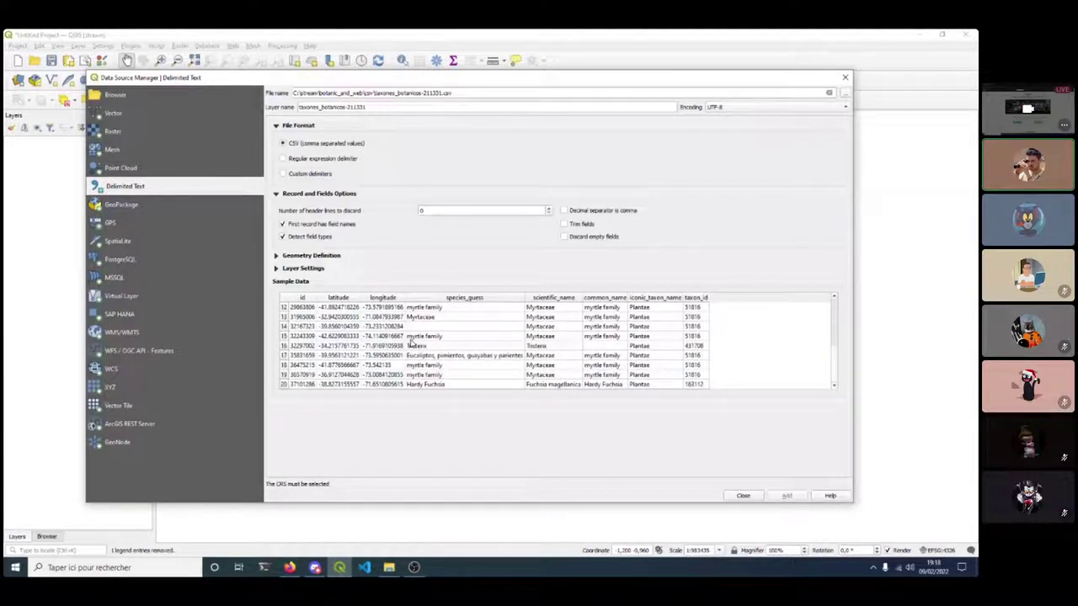
{"action": "scroll", "coordinate": [411, 344], "scroll_direction": "up", "scroll_amount": 4}
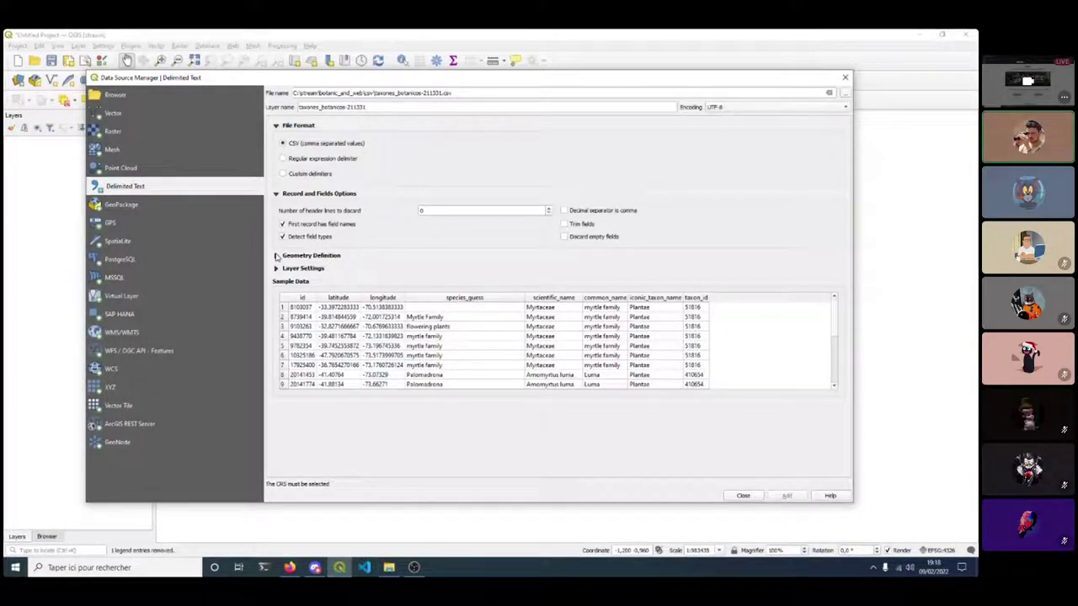
Expand Geometry Definition and set the geometry CRS to Project CRS: EPSG:4326 - WGS 84.
{"action": "left_click", "coordinate": [276, 256]}
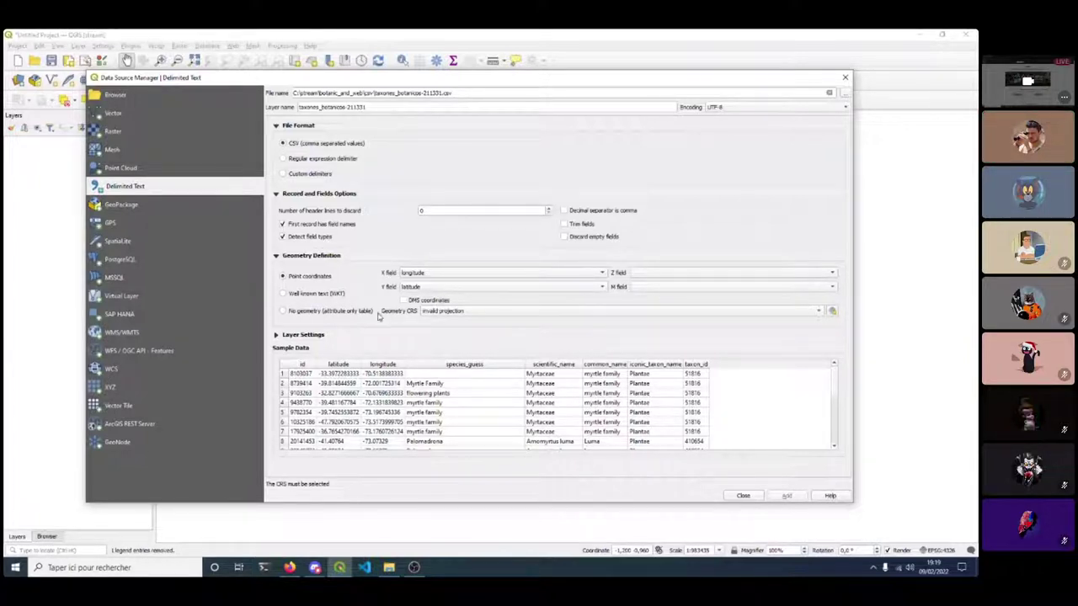
{"action": "left_click", "coordinate": [453, 313]}
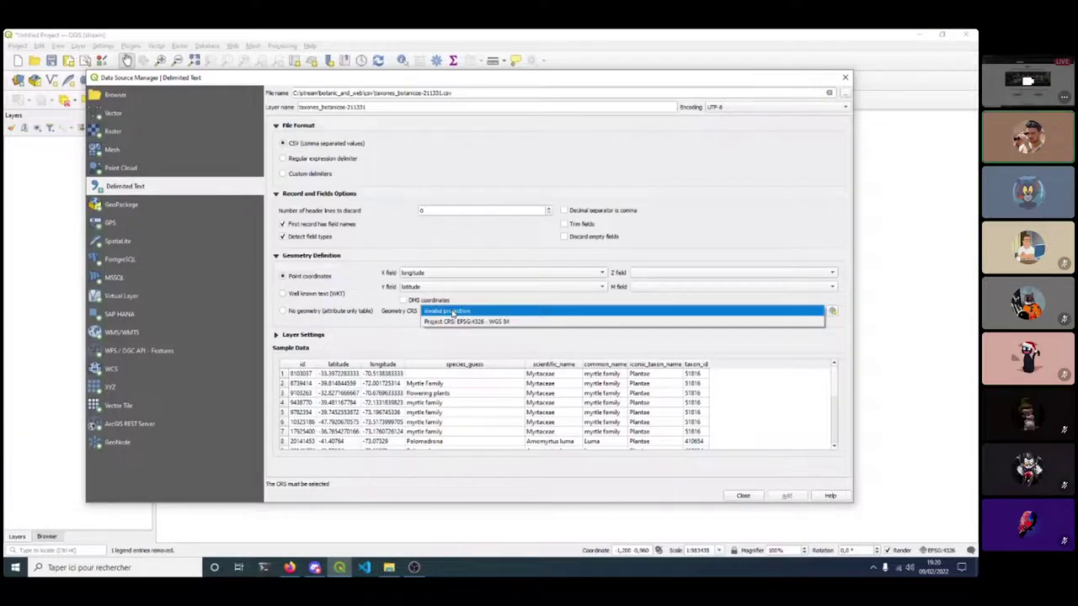
{"action": "left_click", "coordinate": [504, 325]}
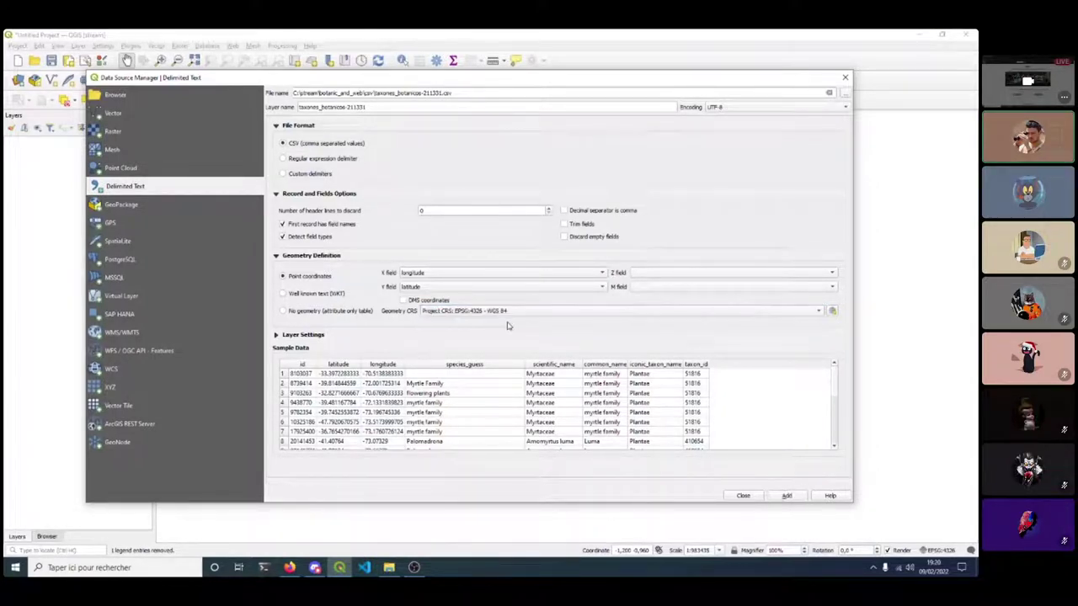
Filter the Coordinate Reference System Selector by WGS84, then by 4326, and choose WGS 84 (EPSG:4326) as the geometry CRS.
{"action": "left_click", "coordinate": [832, 311]}
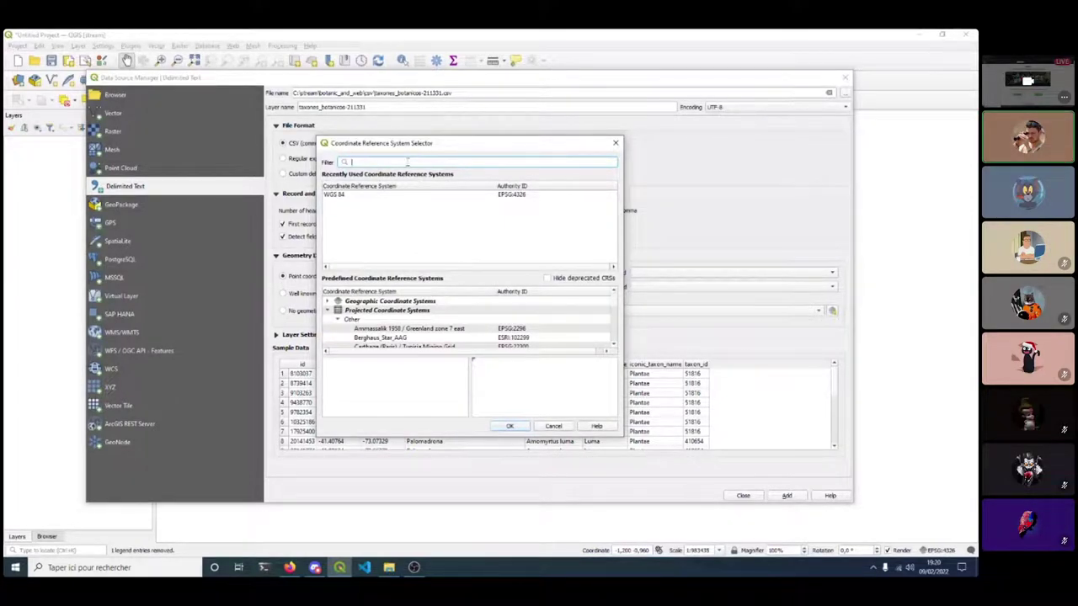
{"action": "type", "text": "WGS84"}
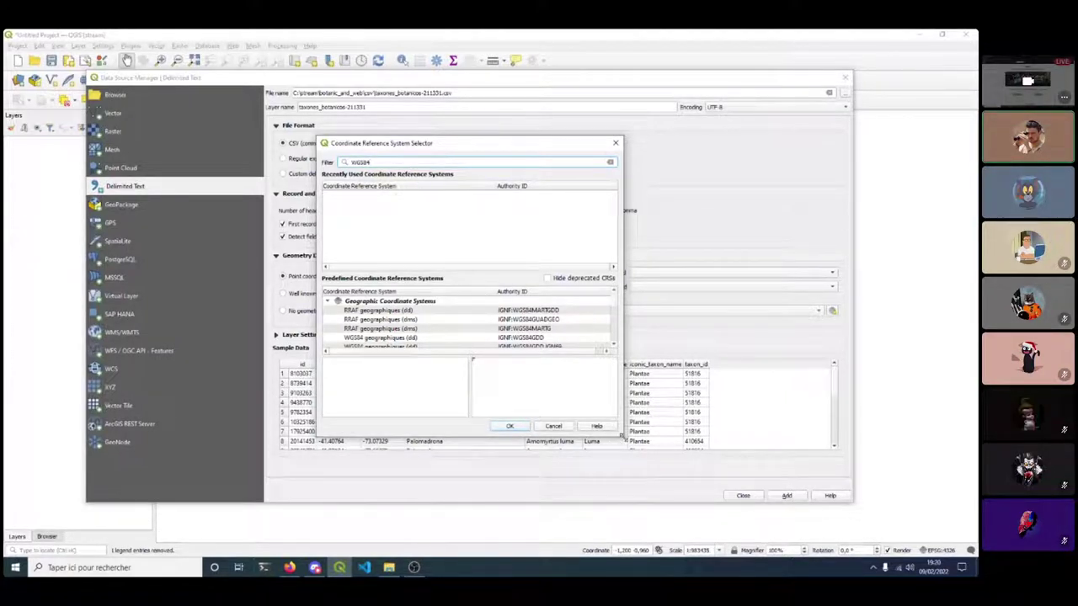
{"action": "left_click_drag", "start_coordinate": [623, 435], "coordinate": [627, 501]}
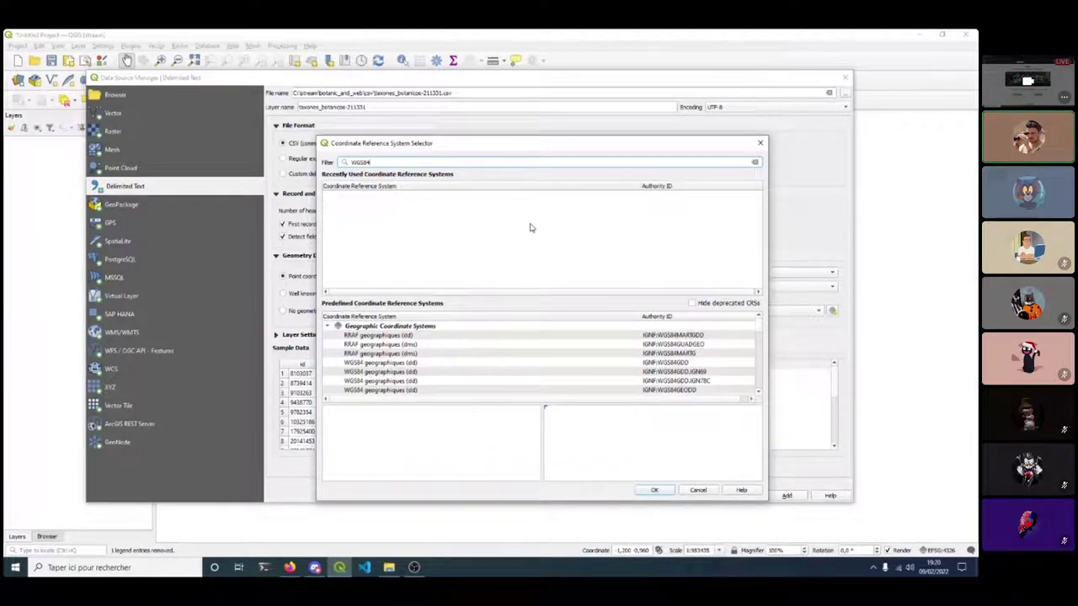
{"action": "left_click_drag", "start_coordinate": [378, 162], "coordinate": [337, 162]}
{"action": "type", "text": "4"}
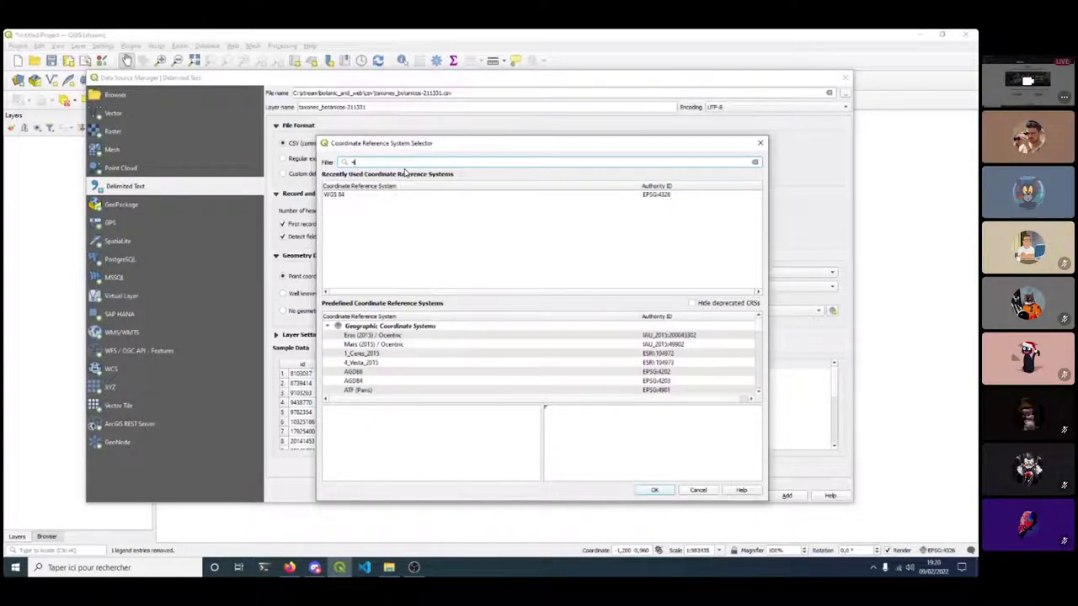
{"action": "type", "text": "3"}
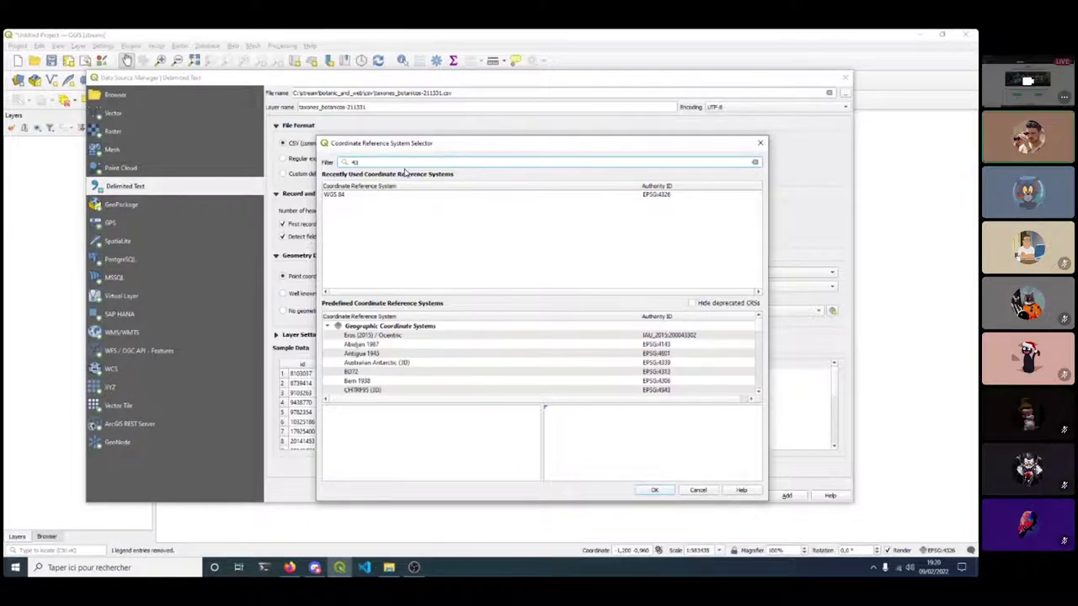
{"action": "type", "text": "26"}
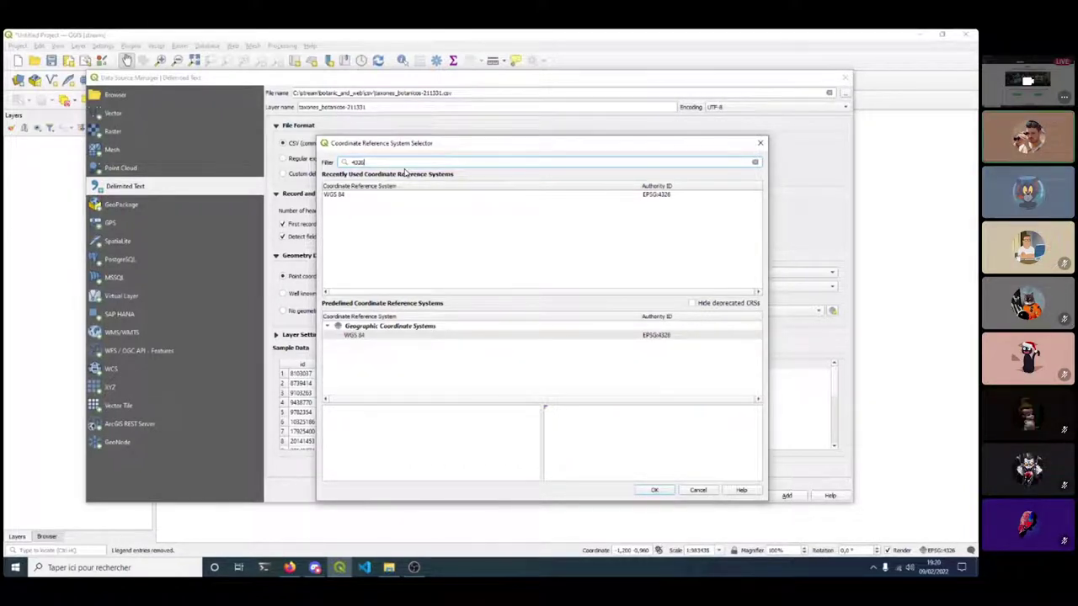
{"action": "left_click", "coordinate": [358, 335]}
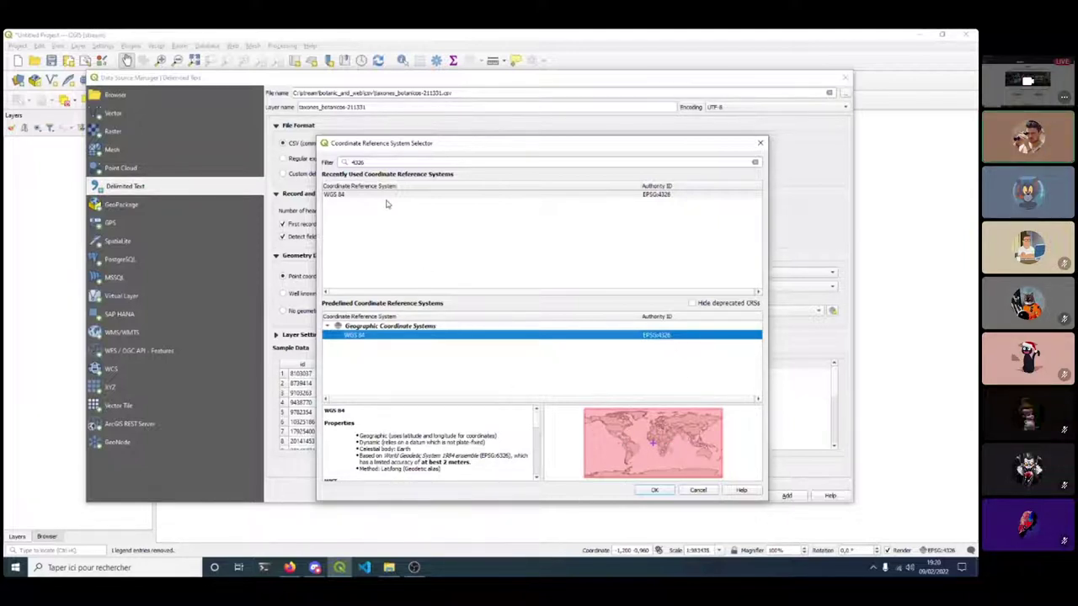
{"action": "left_click", "coordinate": [330, 194]}
{"action": "left_click", "coordinate": [655, 490]}
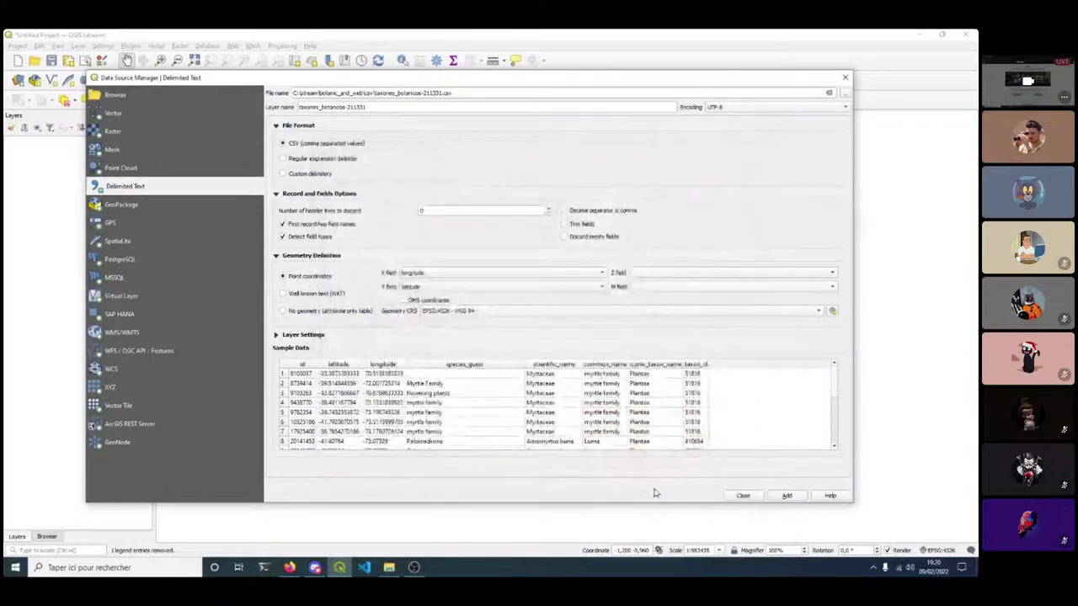
Add the taxones_botanicos-211331 point layer to the project and close the Data Source Manager.
{"action": "left_click", "coordinate": [788, 497]}
{"action": "left_click", "coordinate": [743, 496]}
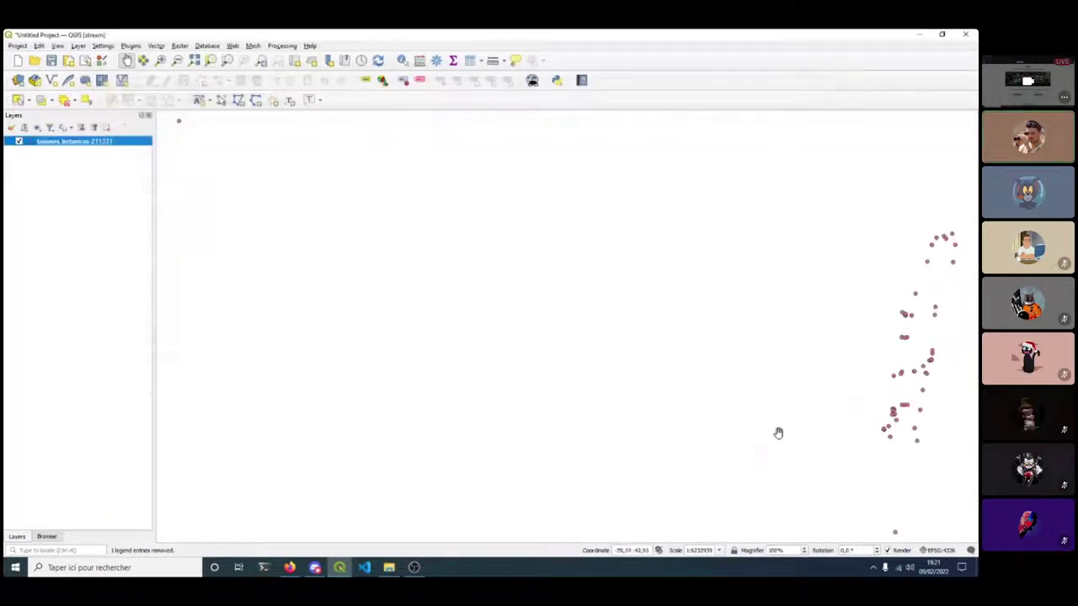
{"action": "left_click_drag", "start_coordinate": [778, 433], "coordinate": [310, 398]}
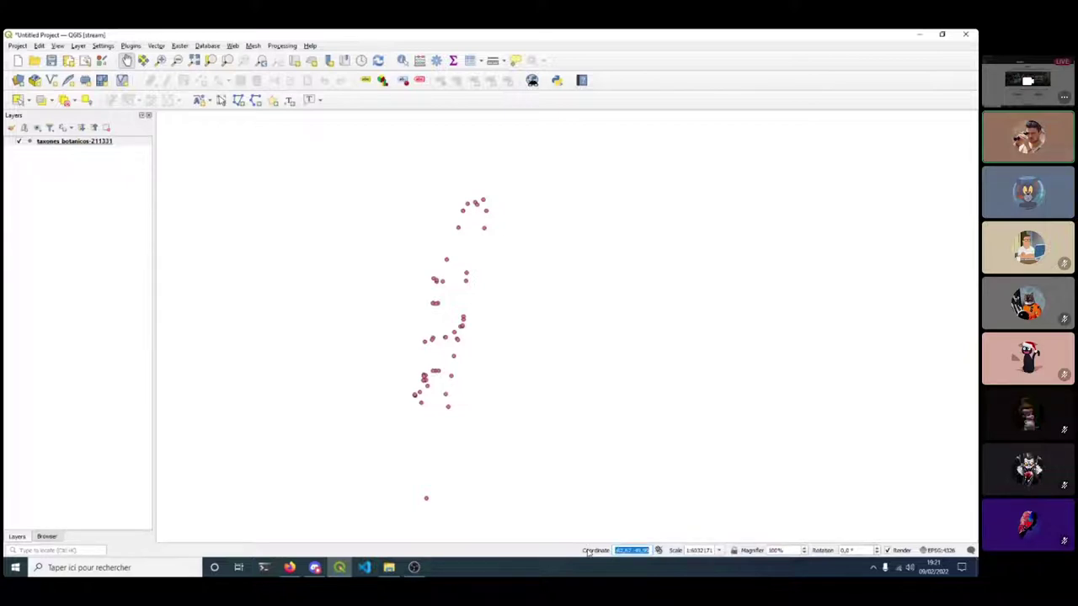
Add the built-in World Map layer using the coordinate keyword "world" and place it below the taxones_botanicos-211331 layer.
{"action": "type", "text": "world"}
{"action": "key", "text": "Return"}
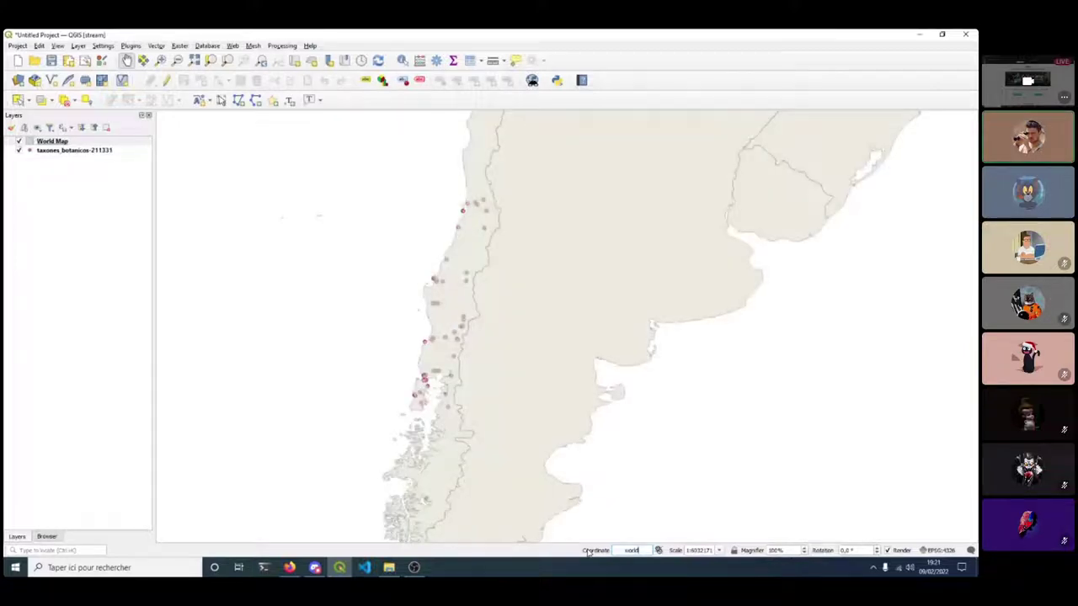
{"action": "left_click_drag", "start_coordinate": [49, 140], "coordinate": [57, 184]}
Examine how the botanical observation points are distributed on the world map, especially along Chile and the nearby Pacific.
{"action": "scroll", "coordinate": [354, 292], "scroll_direction": "down", "scroll_amount": 4}
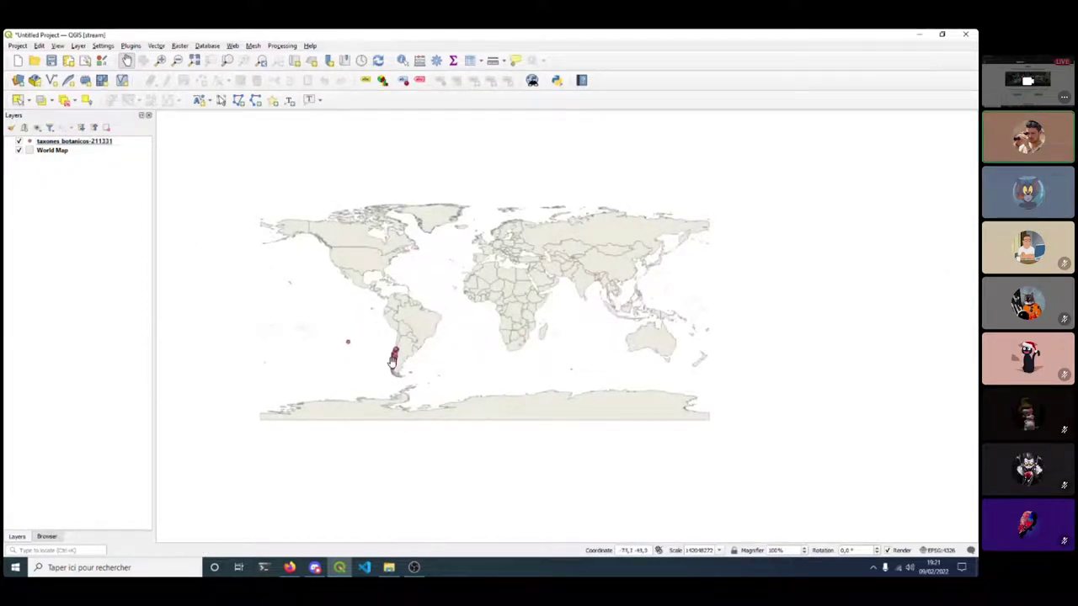
{"action": "scroll", "coordinate": [390, 360], "scroll_direction": "up", "scroll_amount": 1}
{"action": "scroll", "coordinate": [396, 359], "scroll_direction": "up", "scroll_amount": 1}
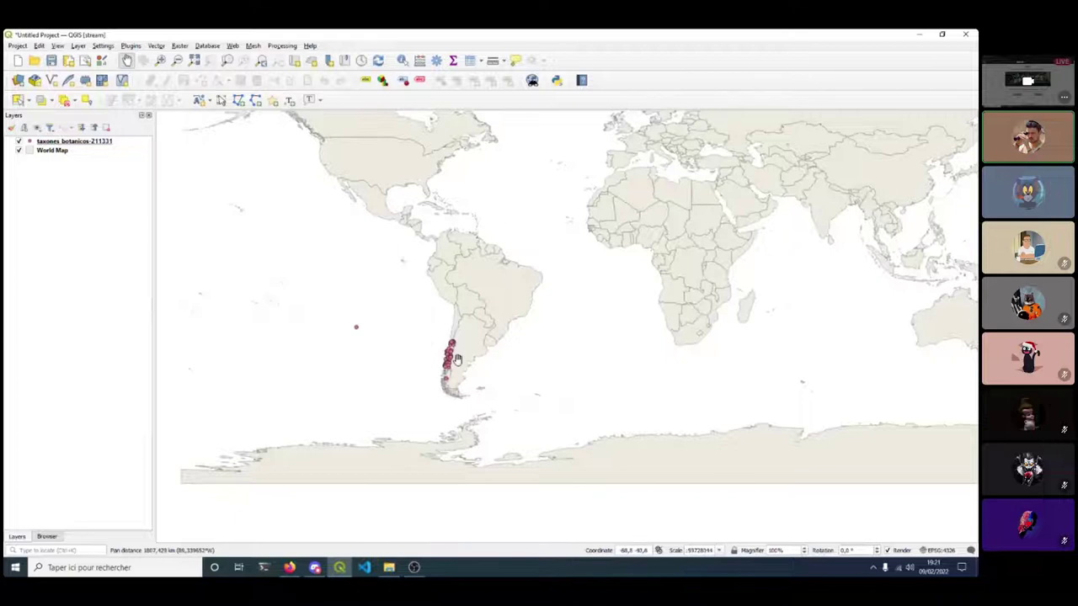
{"action": "scroll", "coordinate": [453, 360], "scroll_direction": "up", "scroll_amount": 1}
{"action": "scroll", "coordinate": [441, 360], "scroll_direction": "up", "scroll_amount": 3}
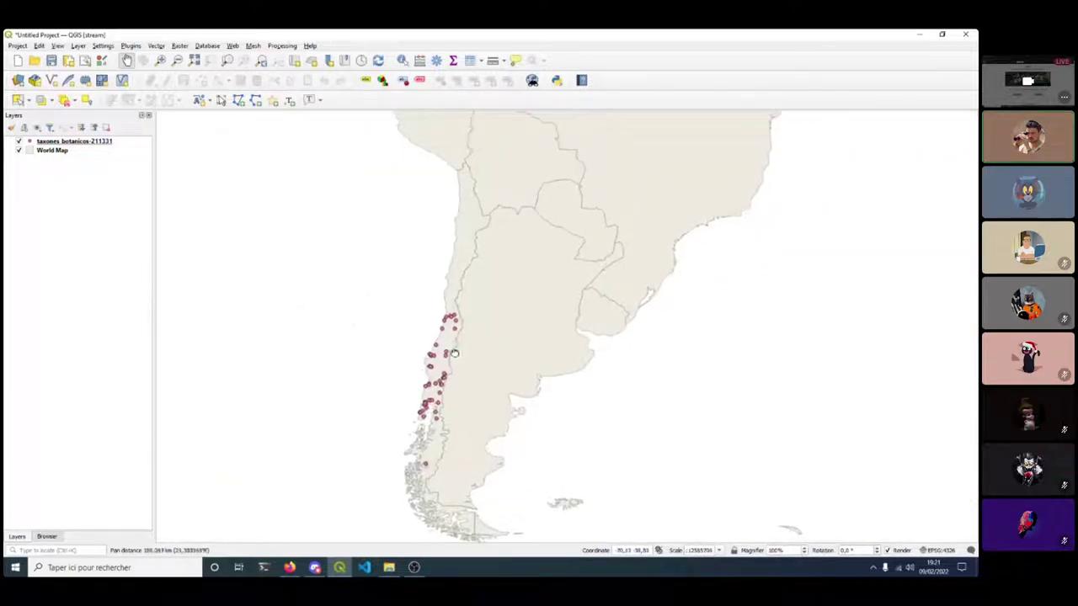
{"action": "scroll", "coordinate": [446, 301], "scroll_direction": "up", "scroll_amount": 1}
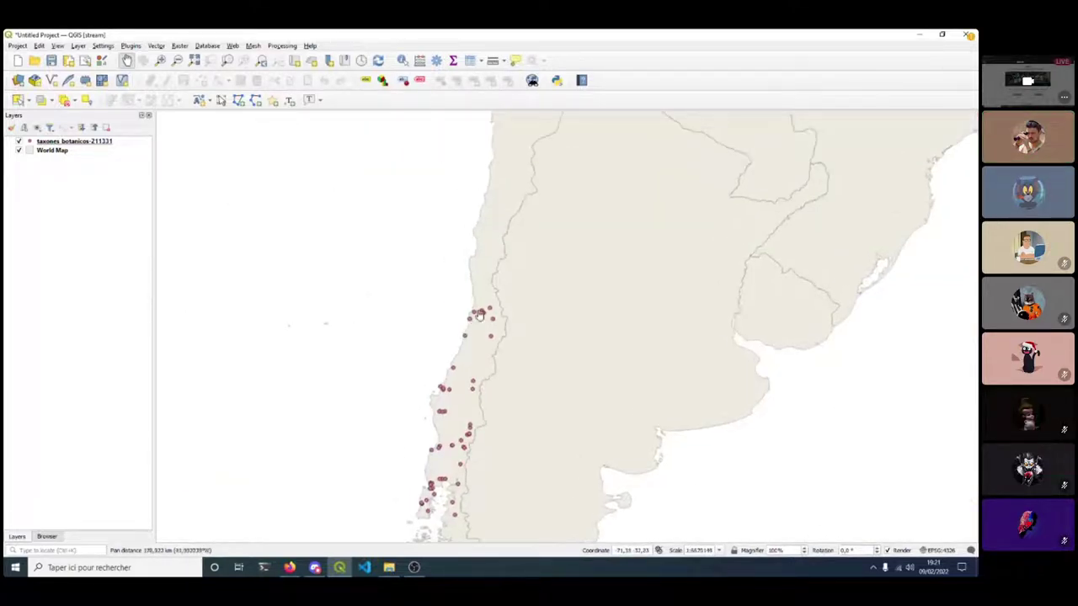
{"action": "scroll", "coordinate": [485, 319], "scroll_direction": "up", "scroll_amount": 1}
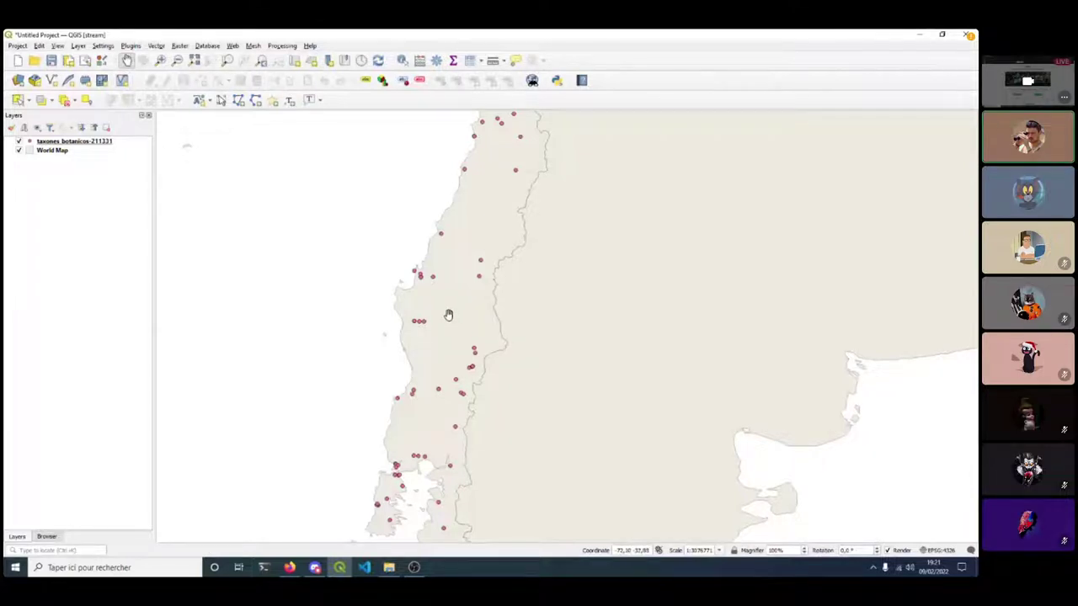
{"action": "scroll", "coordinate": [454, 314], "scroll_direction": "down", "scroll_amount": 2}
{"action": "left_click_drag", "start_coordinate": [374, 315], "coordinate": [500, 315]}
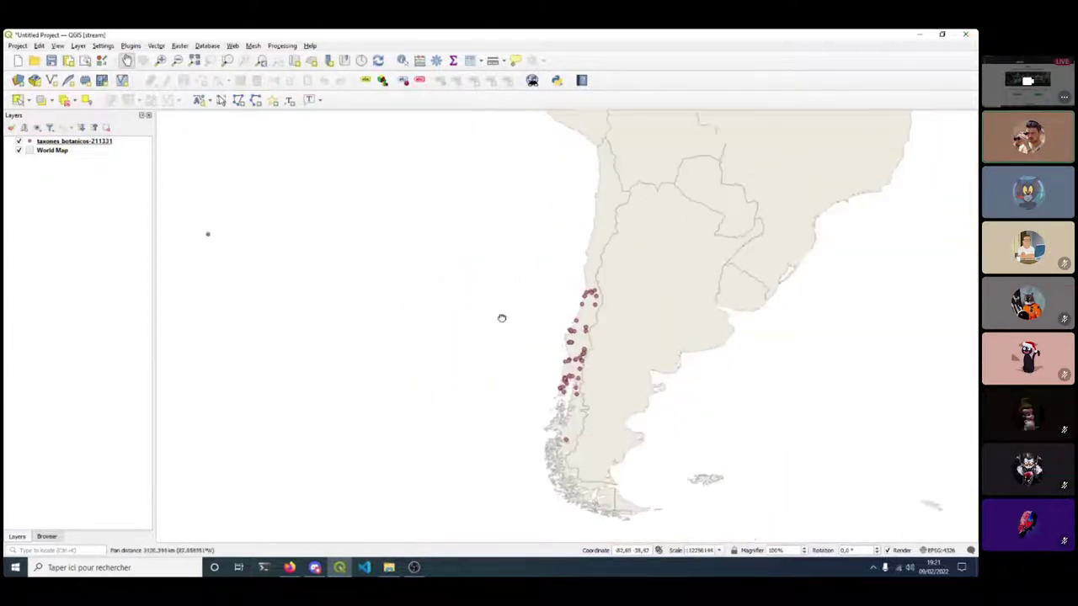
Examine the isolated Pacific observation point and the cluster of botanical points along central and southern Chile.
{"action": "left_click_drag", "start_coordinate": [212, 247], "coordinate": [274, 247]}
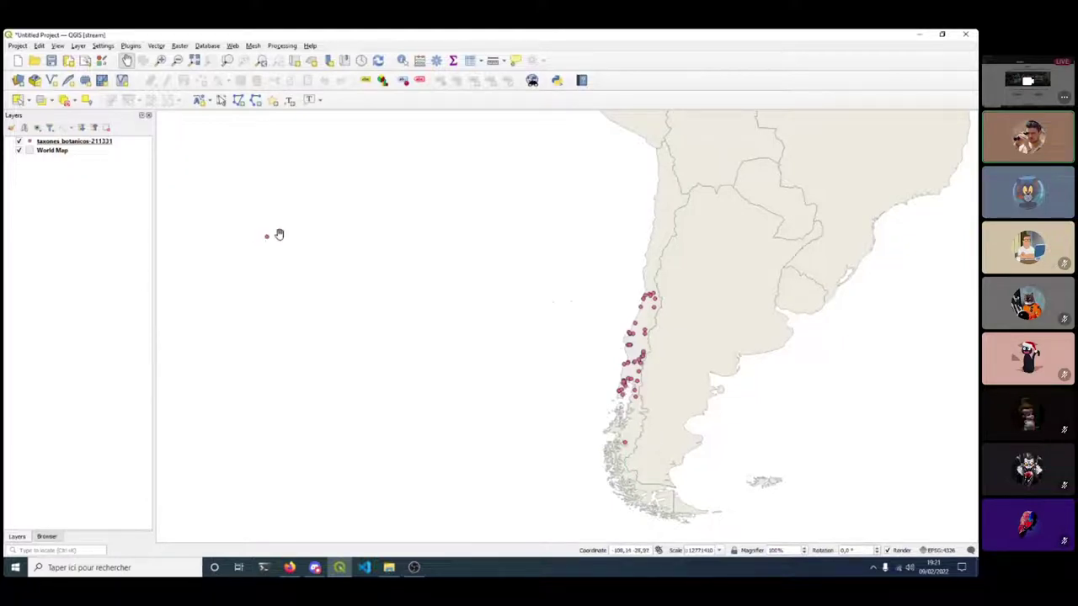
{"action": "left_click_drag", "start_coordinate": [542, 322], "coordinate": [352, 296]}
{"action": "scroll", "coordinate": [436, 326], "scroll_direction": "up", "scroll_amount": 2}
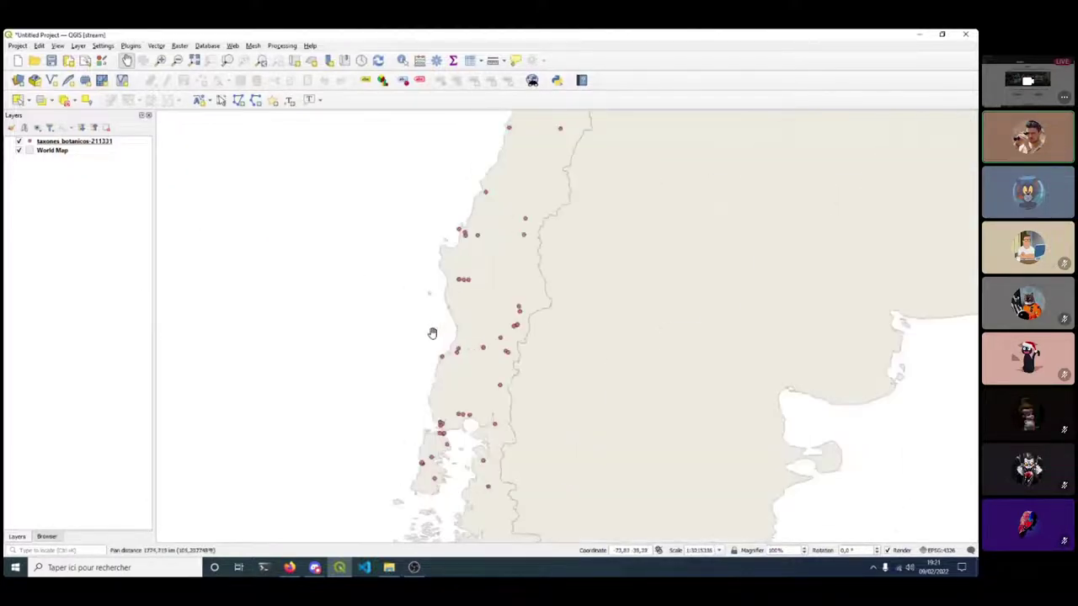
{"action": "scroll", "coordinate": [439, 331], "scroll_direction": "down", "scroll_amount": 2}
{"action": "scroll", "coordinate": [449, 354], "scroll_direction": "up", "scroll_amount": 2}
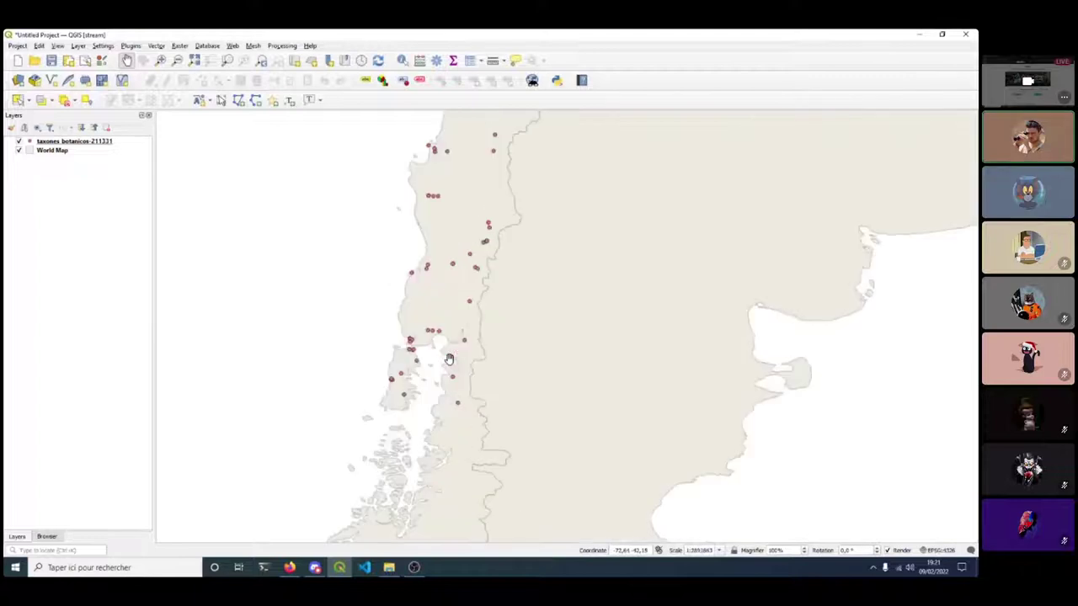
{"action": "scroll", "coordinate": [449, 355], "scroll_direction": "down", "scroll_amount": 2}
{"action": "left_click_drag", "start_coordinate": [449, 355], "coordinate": [432, 358]}
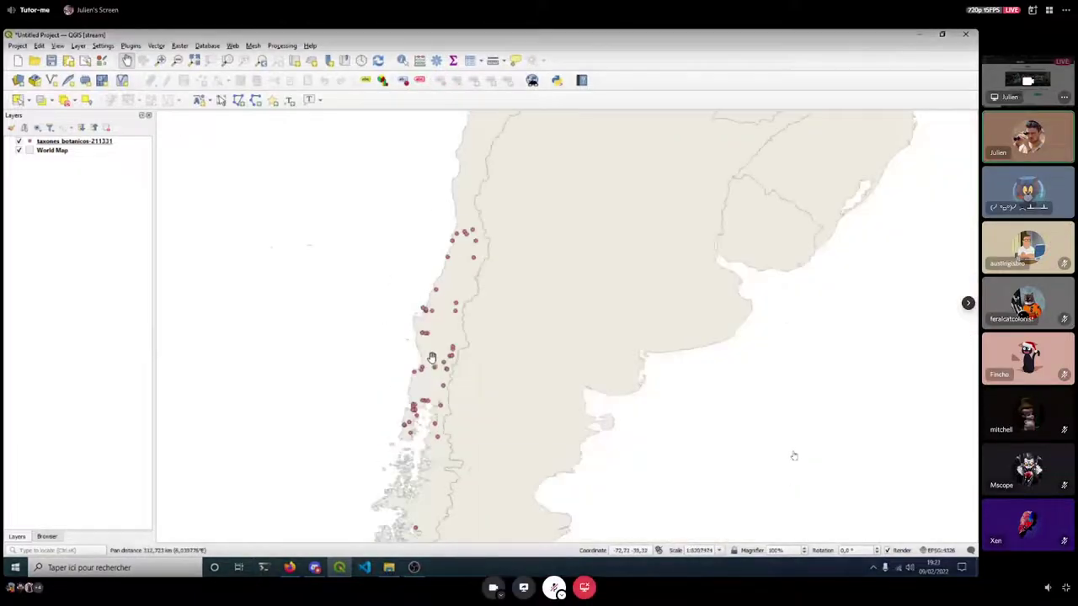
{"action": "scroll", "coordinate": [434, 353], "scroll_direction": "up", "scroll_amount": 1}
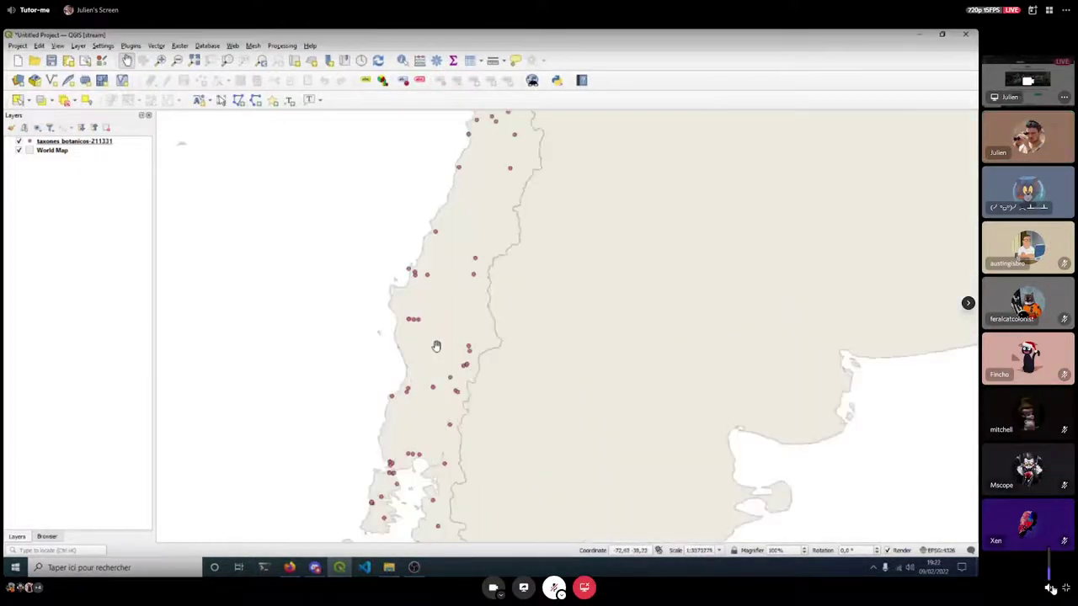
Switch to Discord, leave the full-screen call view and unmute the microphone.
{"action": "left_click", "coordinate": [1065, 266]}
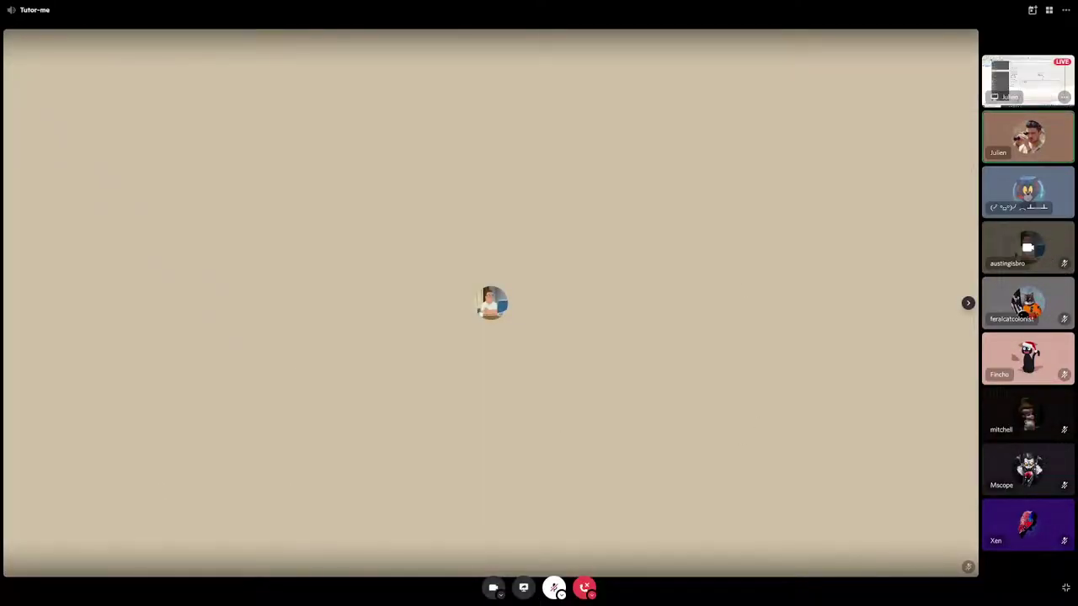
{"action": "left_click", "coordinate": [1065, 588]}
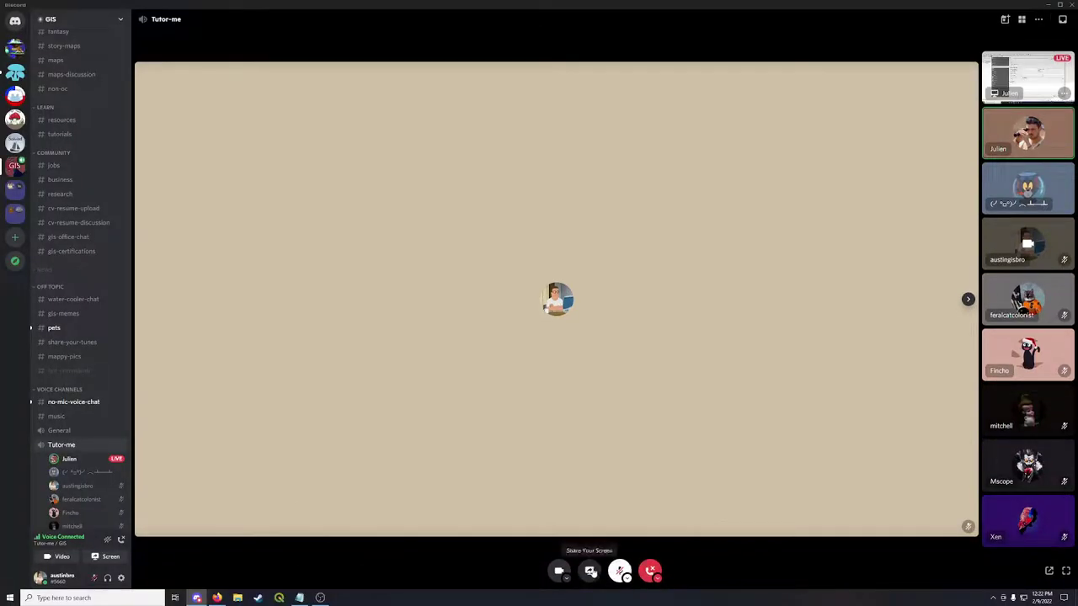
{"action": "left_click", "coordinate": [93, 579]}
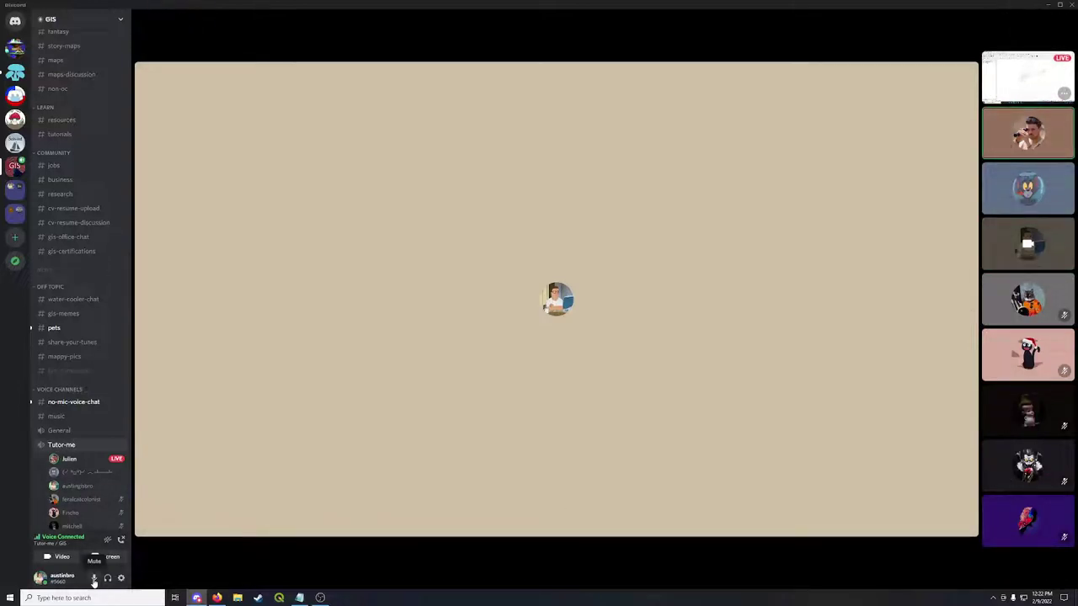
{"action": "left_click", "coordinate": [99, 459]}
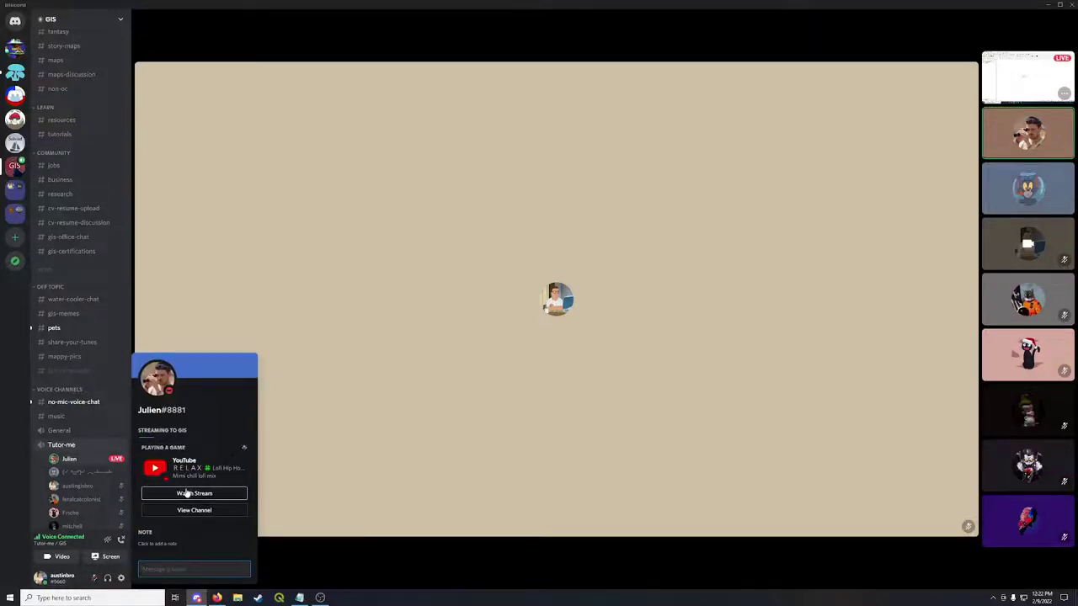
{"action": "left_click", "coordinate": [185, 494]}
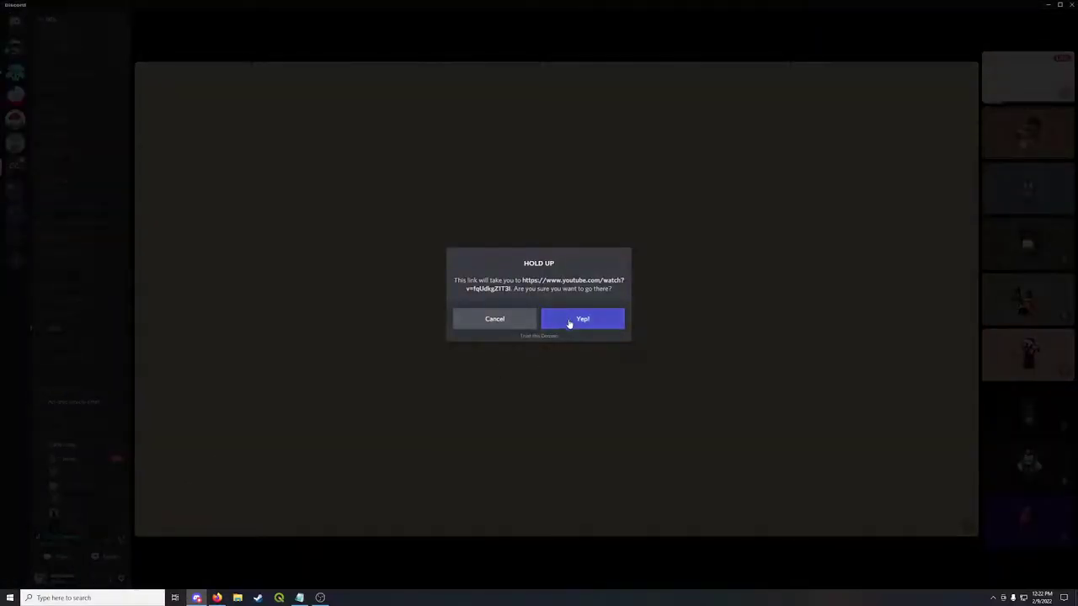
{"action": "left_click", "coordinate": [500, 319]}
{"action": "mouse_move", "coordinate": [80, 463]}
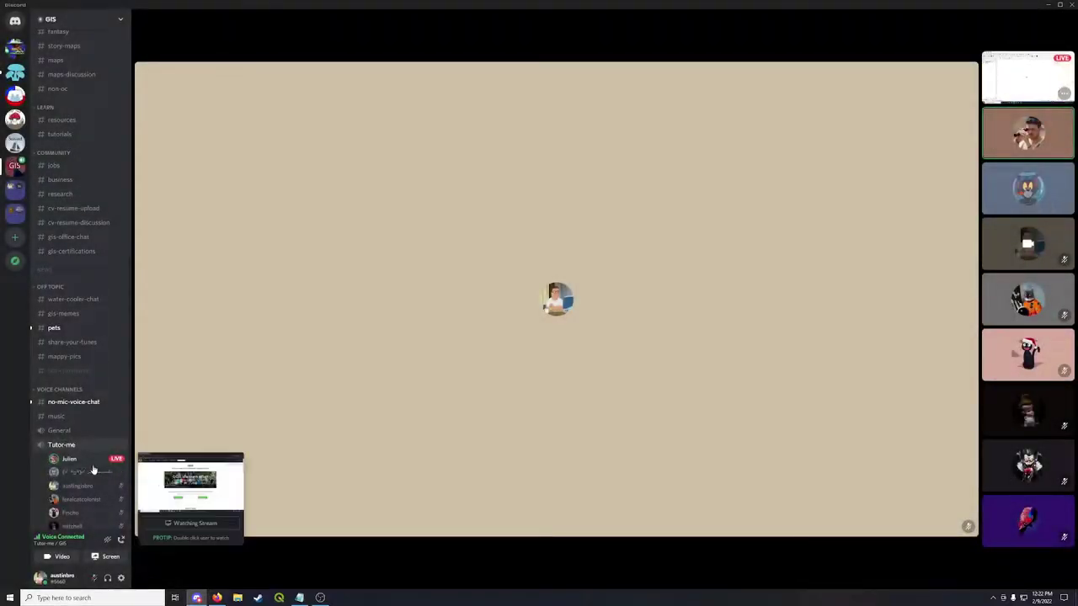
Reopen the shared QGIS stream in full screen, unmuting and re-muting the microphone in between.
{"action": "left_click", "coordinate": [1049, 90]}
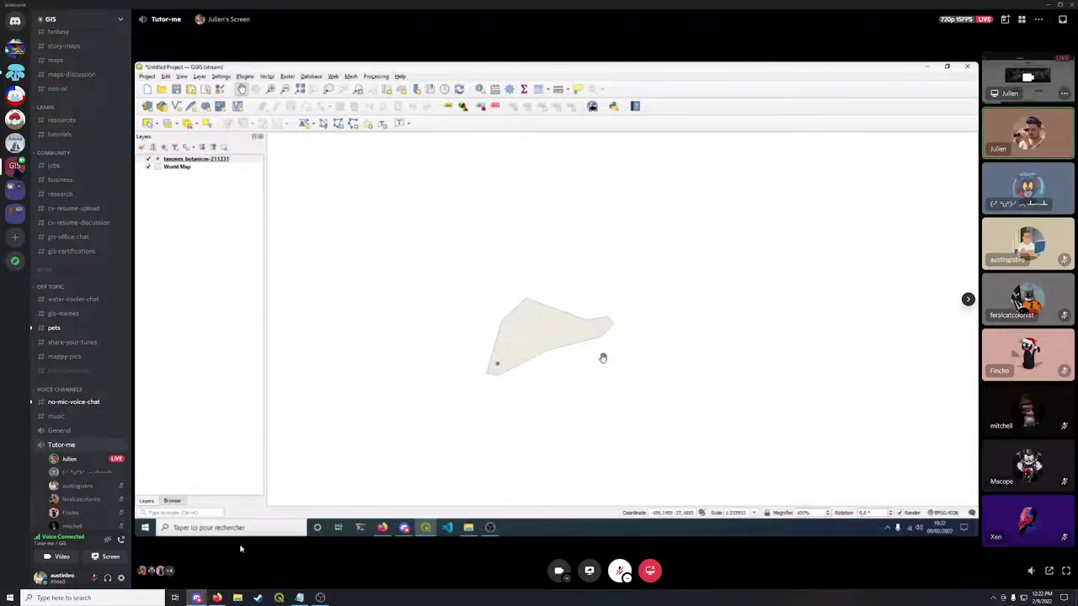
{"action": "left_click", "coordinate": [95, 579]}
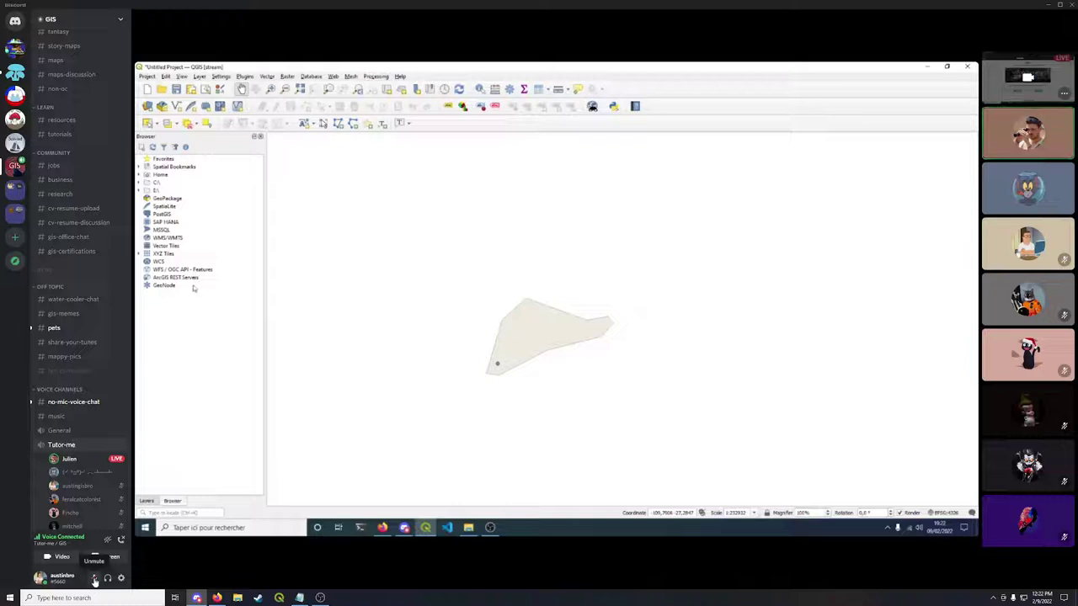
{"action": "left_click", "coordinate": [94, 579]}
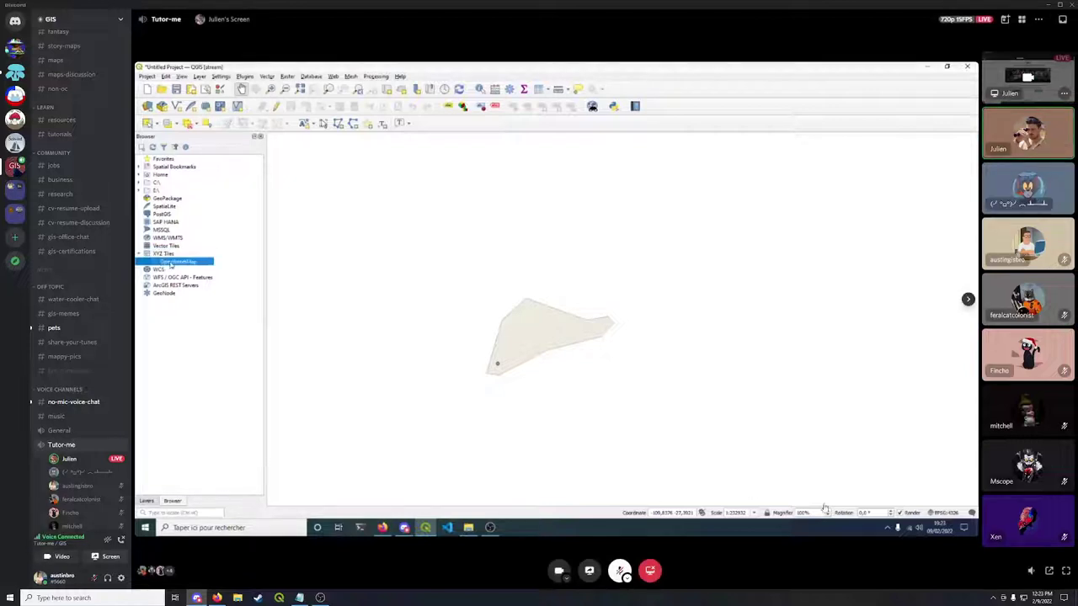
{"action": "left_click", "coordinate": [1065, 572]}
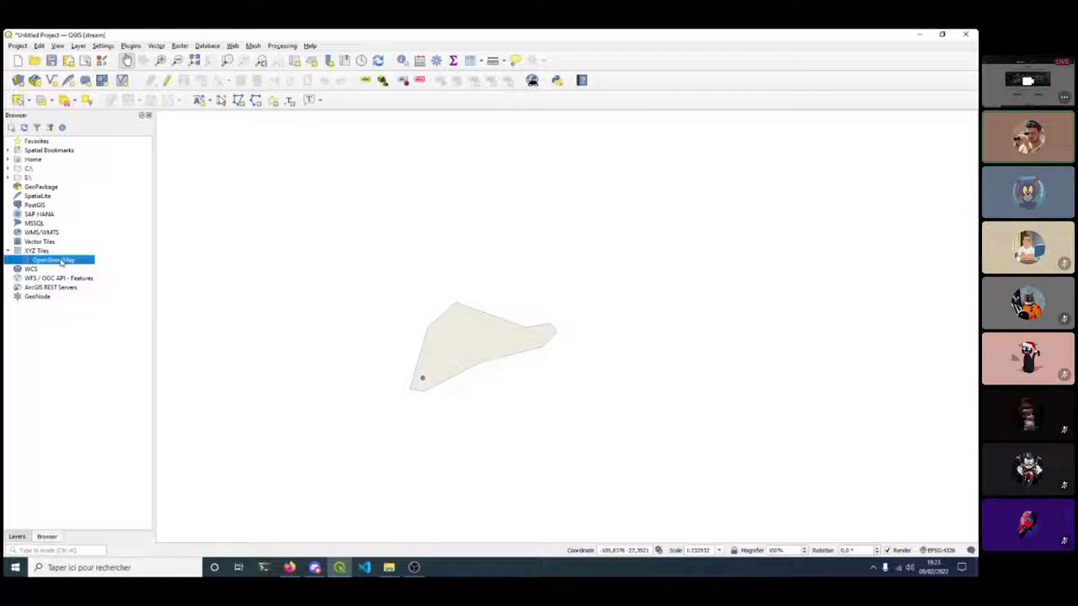
Add the OpenStreetMap XYZ tile layer to the project and return to the project's layer list.
{"action": "right_click", "coordinate": [61, 263]}
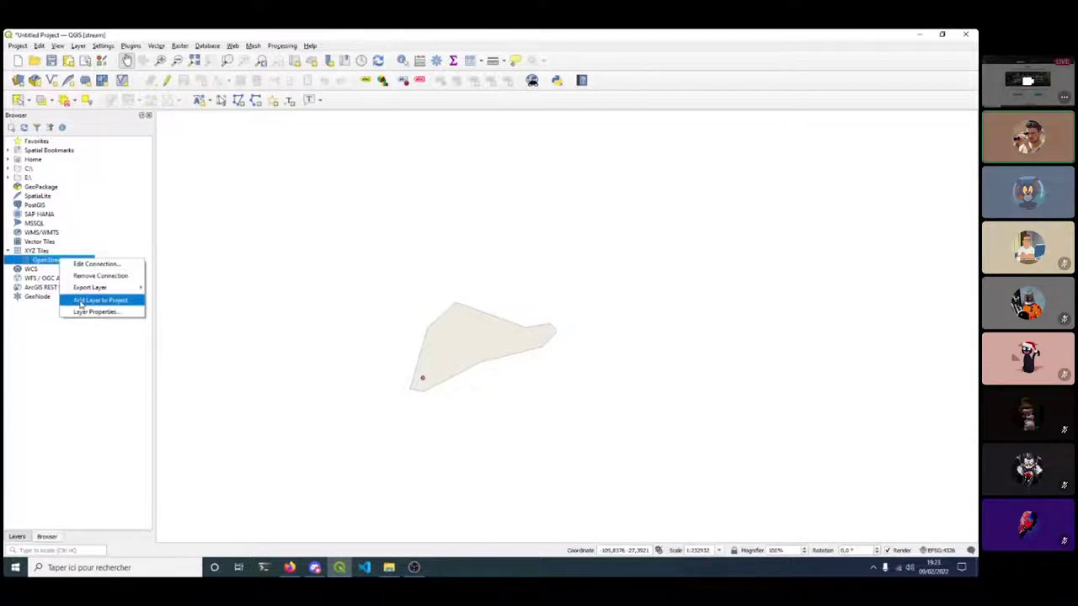
{"action": "right_click", "coordinate": [48, 264]}
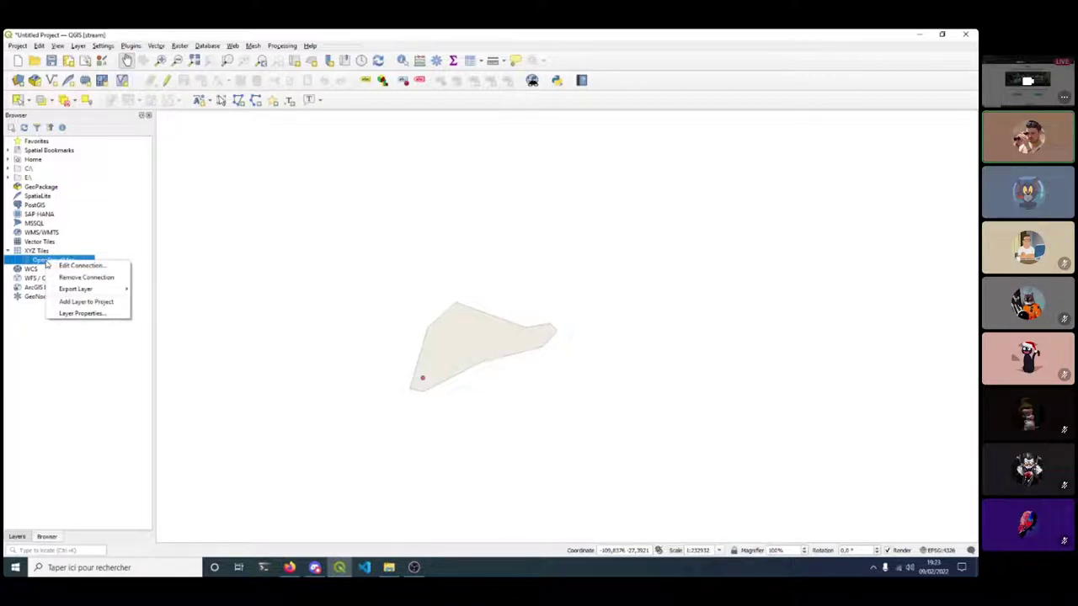
{"action": "left_click", "coordinate": [69, 305]}
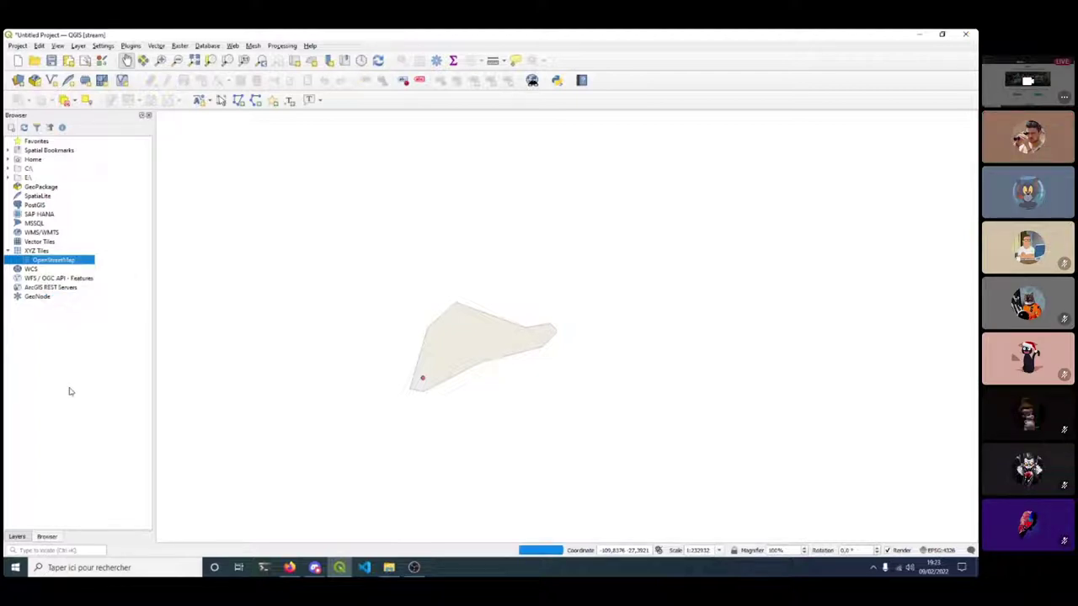
{"action": "left_click", "coordinate": [17, 537]}
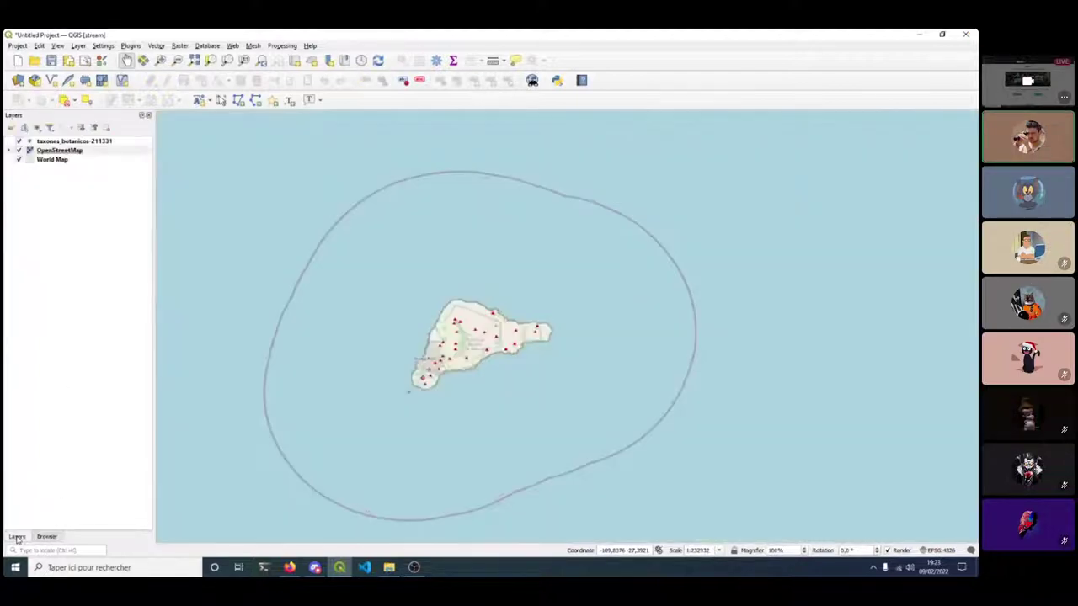
Examine the stacking order of taxones_botanicos-211331, OpenStreetMap and World Map against the map of the Pacific island.
{"action": "left_click", "coordinate": [54, 152]}
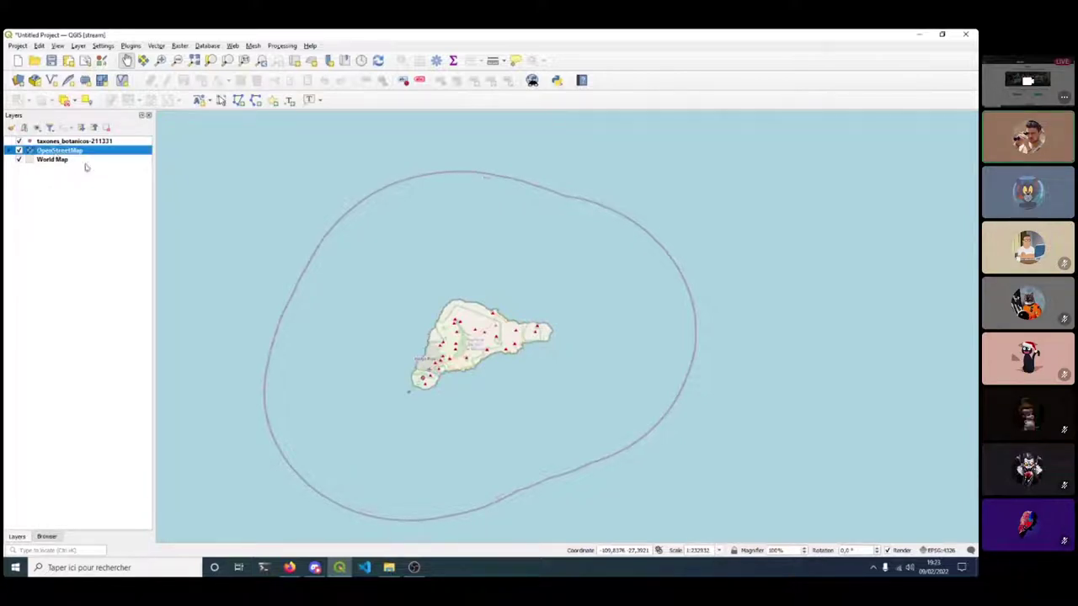
{"action": "scroll", "coordinate": [457, 360], "scroll_direction": "up", "scroll_amount": 2}
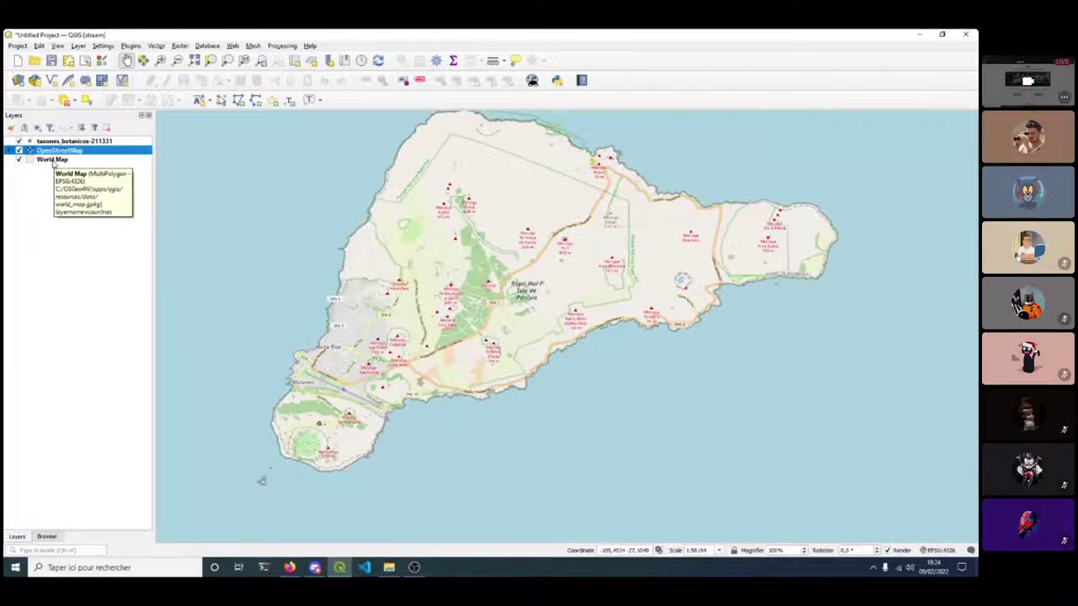
{"action": "left_click", "coordinate": [51, 142]}
{"action": "left_click", "coordinate": [47, 162]}
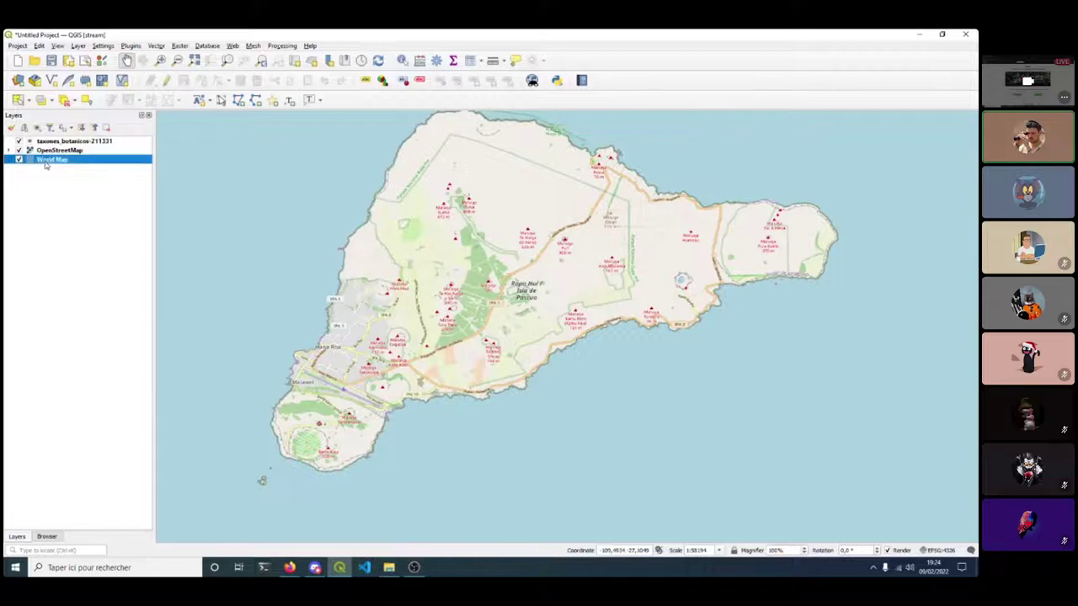
{"action": "left_click", "coordinate": [54, 142]}
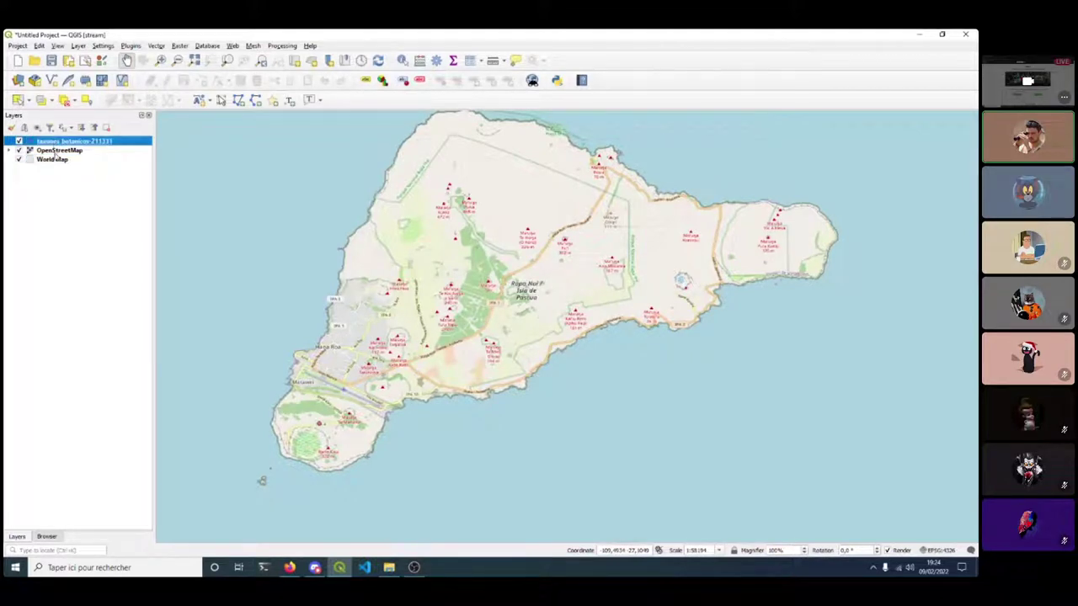
{"action": "left_click", "coordinate": [48, 151]}
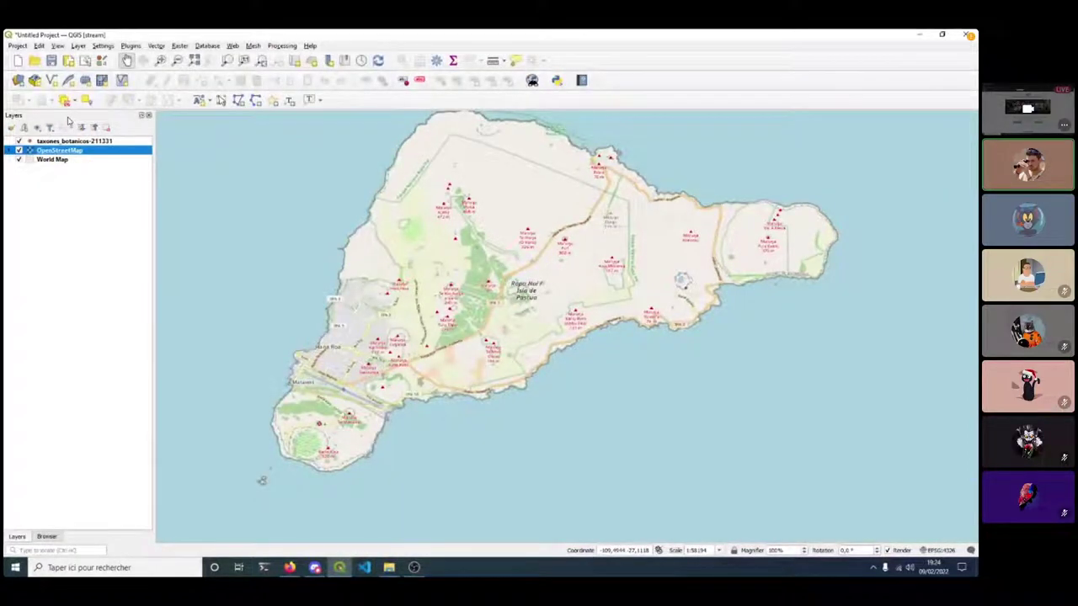
{"action": "left_click", "coordinate": [66, 142]}
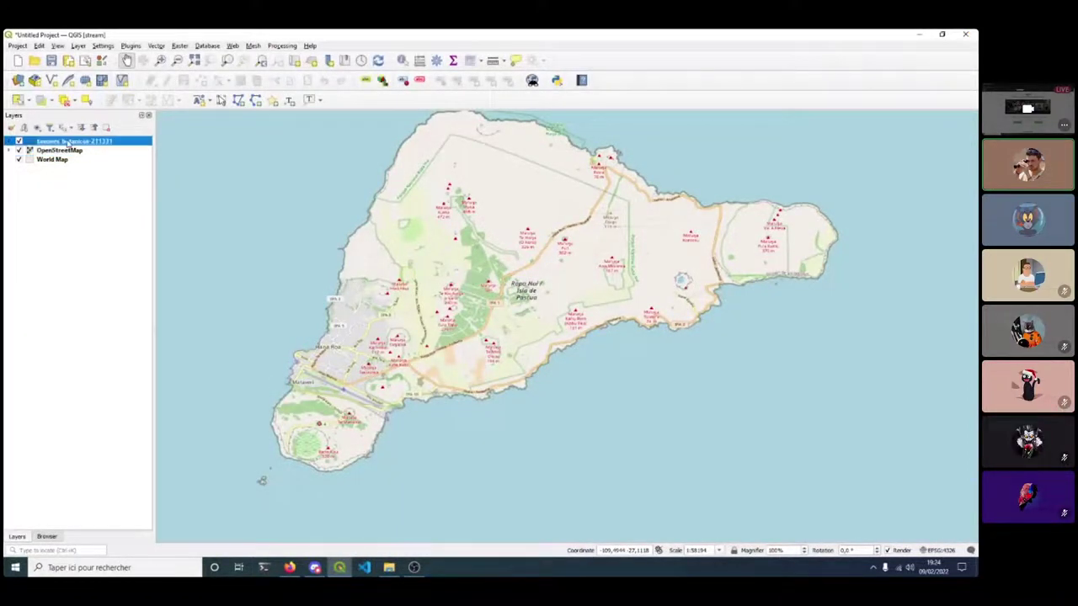
{"action": "left_click", "coordinate": [66, 150]}
{"action": "left_click", "coordinate": [63, 159]}
{"action": "left_click", "coordinate": [60, 142]}
{"action": "left_click", "coordinate": [86, 162]}
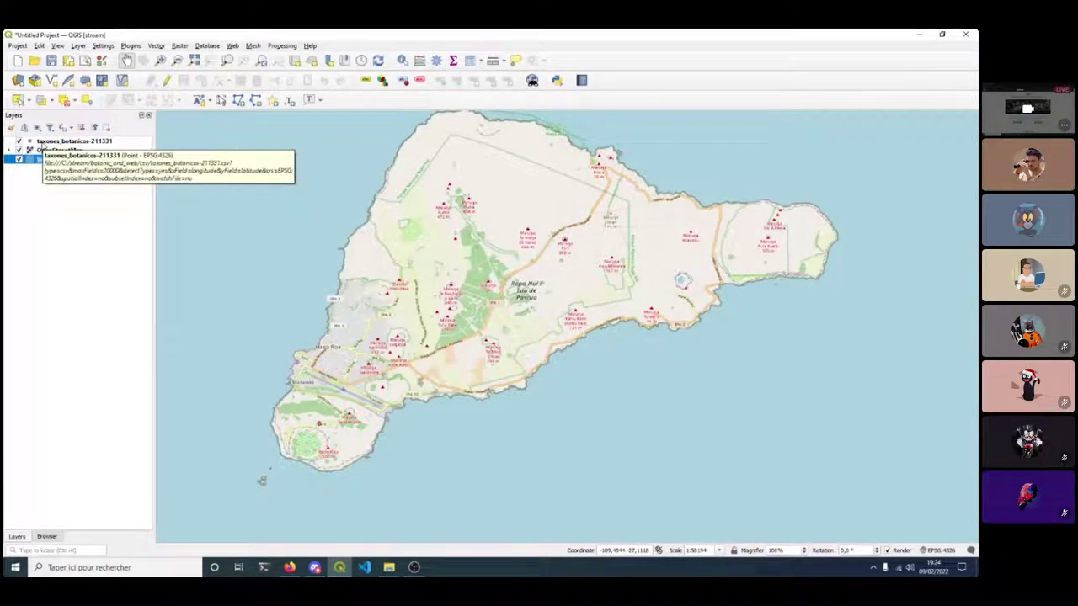
{"action": "left_click", "coordinate": [28, 143]}
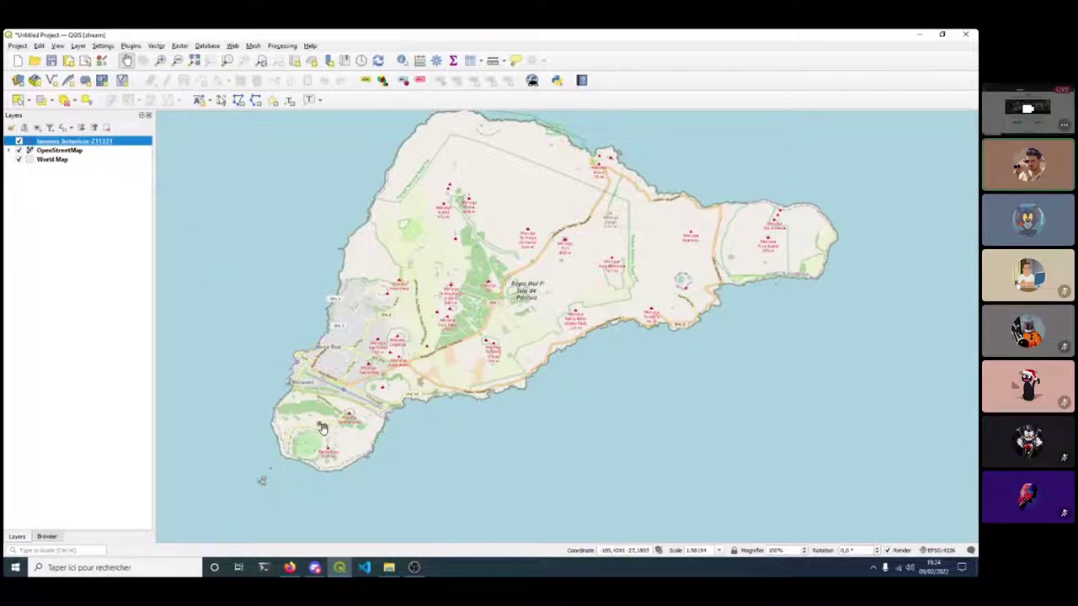
{"action": "left_click", "coordinate": [66, 151]}
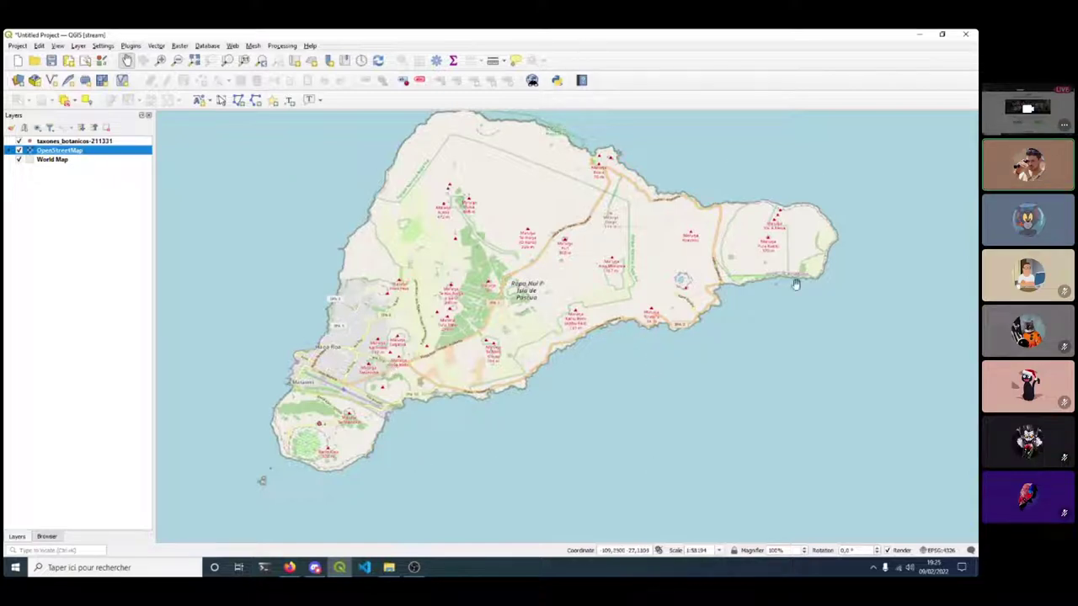
Move the OpenStreetMap layer below the World Map layer.
{"action": "left_click", "coordinate": [46, 160]}
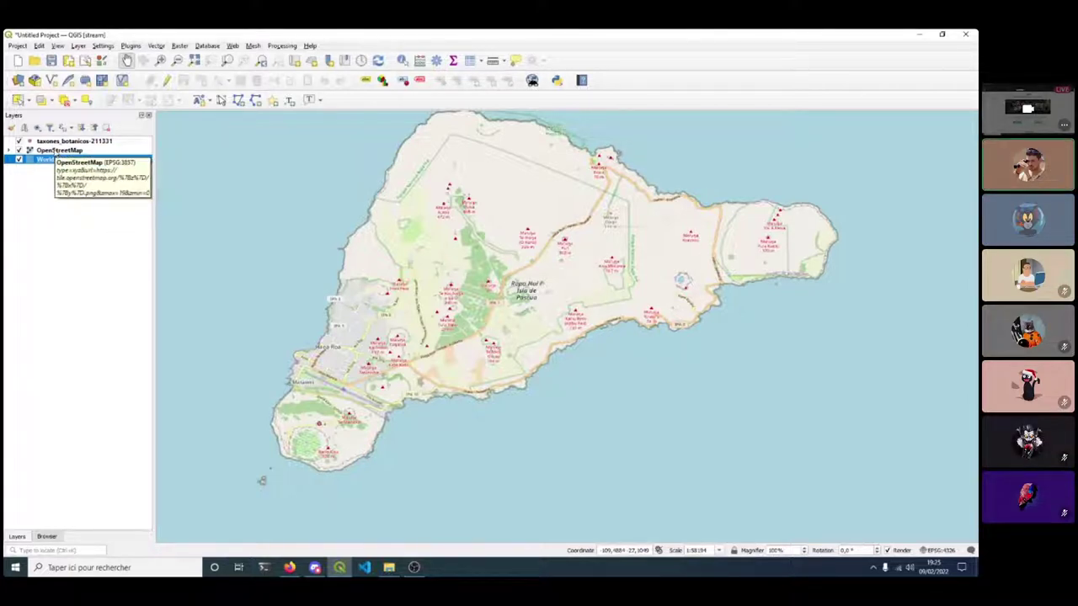
{"action": "left_click", "coordinate": [44, 151]}
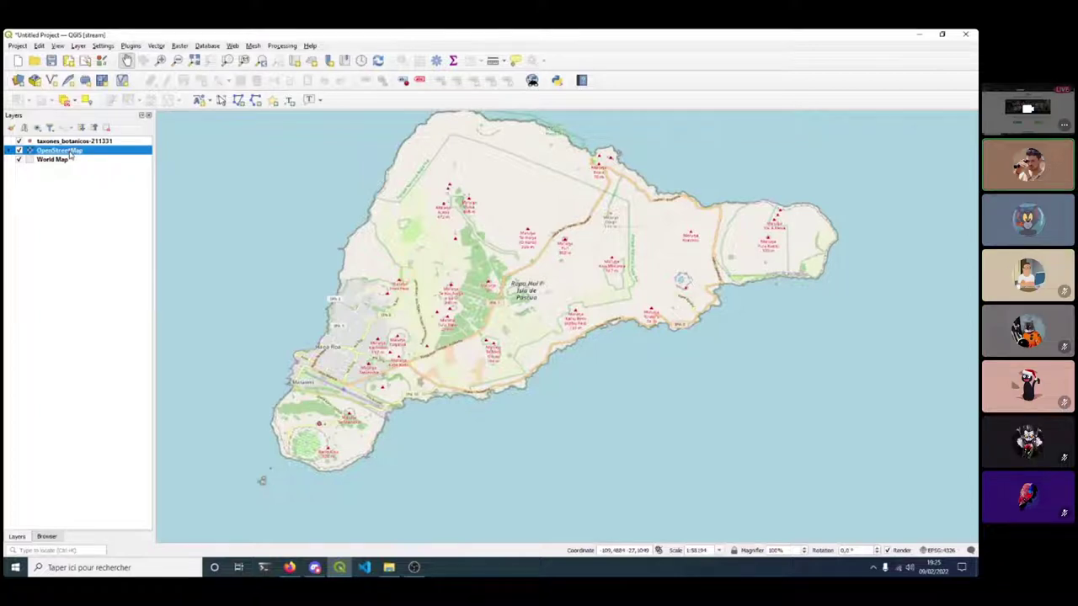
{"action": "left_click_drag", "start_coordinate": [71, 154], "coordinate": [75, 182]}
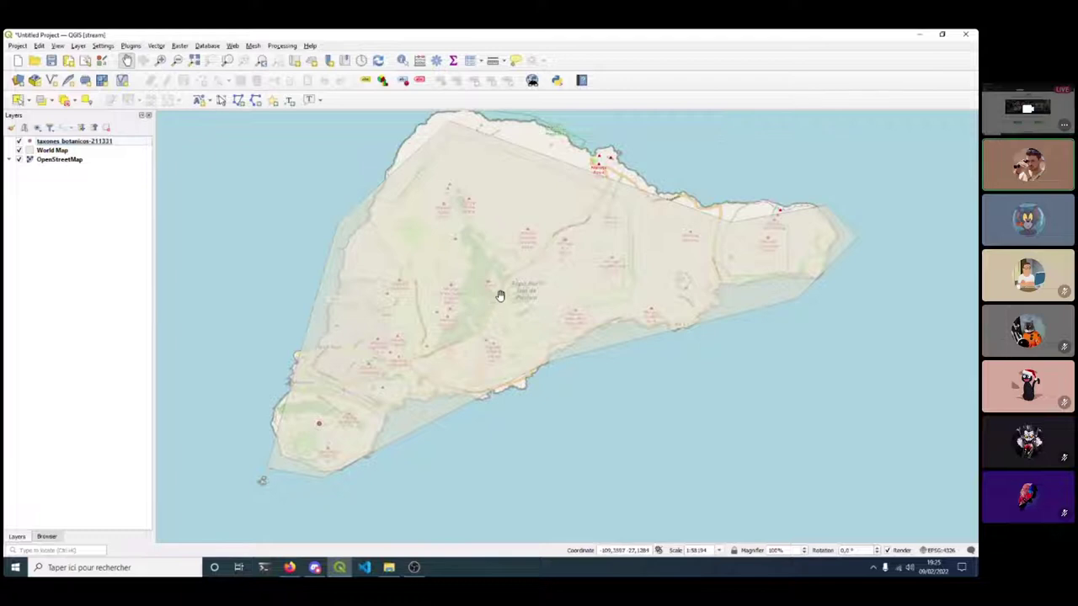
Examine the reordered layers and the observation points from the Pacific island across to Chile, up close around Concepción.
{"action": "scroll", "coordinate": [500, 296], "scroll_direction": "down", "scroll_amount": 3}
{"action": "left_click_drag", "start_coordinate": [611, 298], "coordinate": [352, 311]}
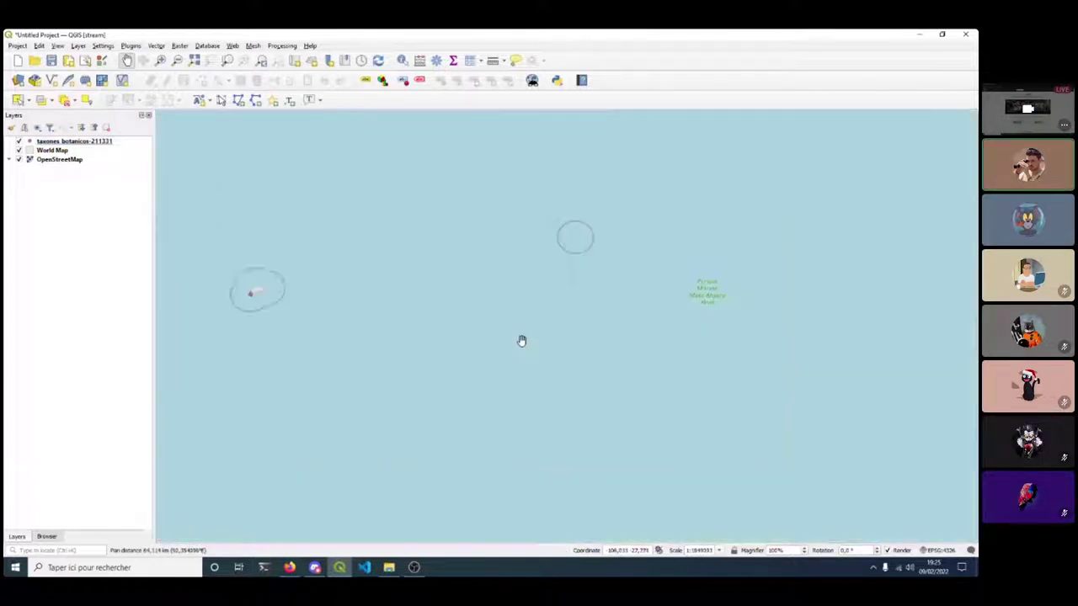
{"action": "left_click_drag", "start_coordinate": [522, 339], "coordinate": [253, 280]}
{"action": "scroll", "coordinate": [572, 315], "scroll_direction": "down", "scroll_amount": 2}
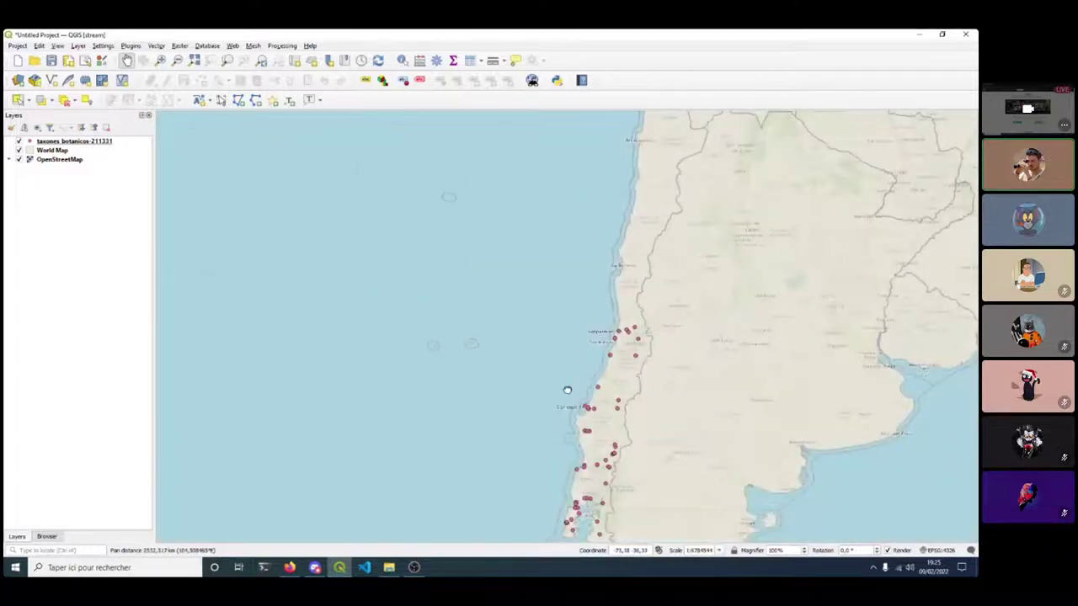
{"action": "left_click_drag", "start_coordinate": [568, 390], "coordinate": [378, 332]}
{"action": "scroll", "coordinate": [378, 332], "scroll_direction": "up", "scroll_amount": 3}
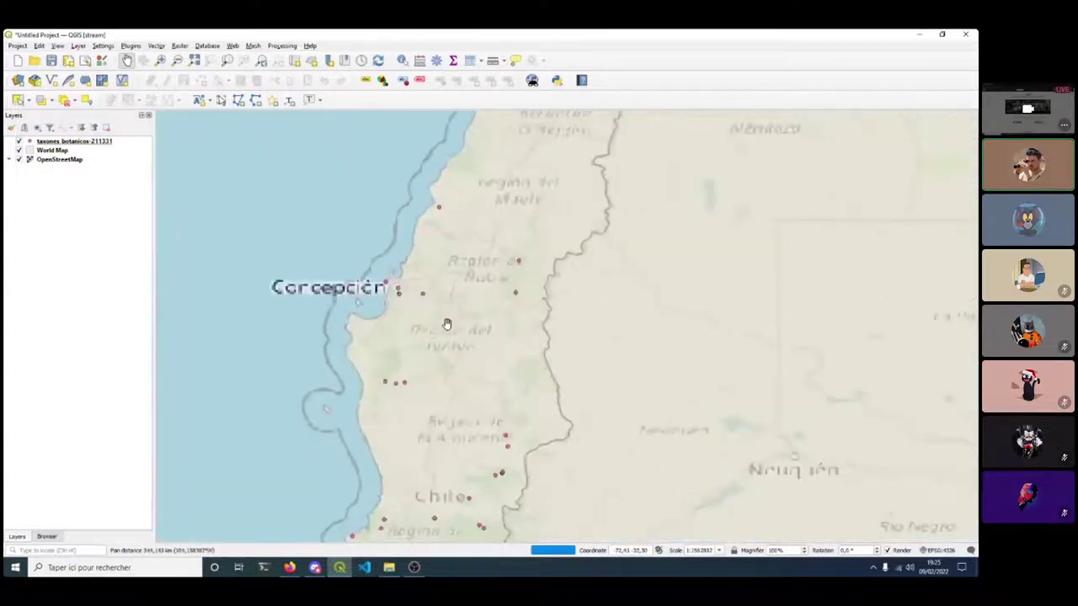
{"action": "scroll", "coordinate": [447, 324], "scroll_direction": "up", "scroll_amount": 2}
{"action": "scroll", "coordinate": [447, 325], "scroll_direction": "down", "scroll_amount": 1}
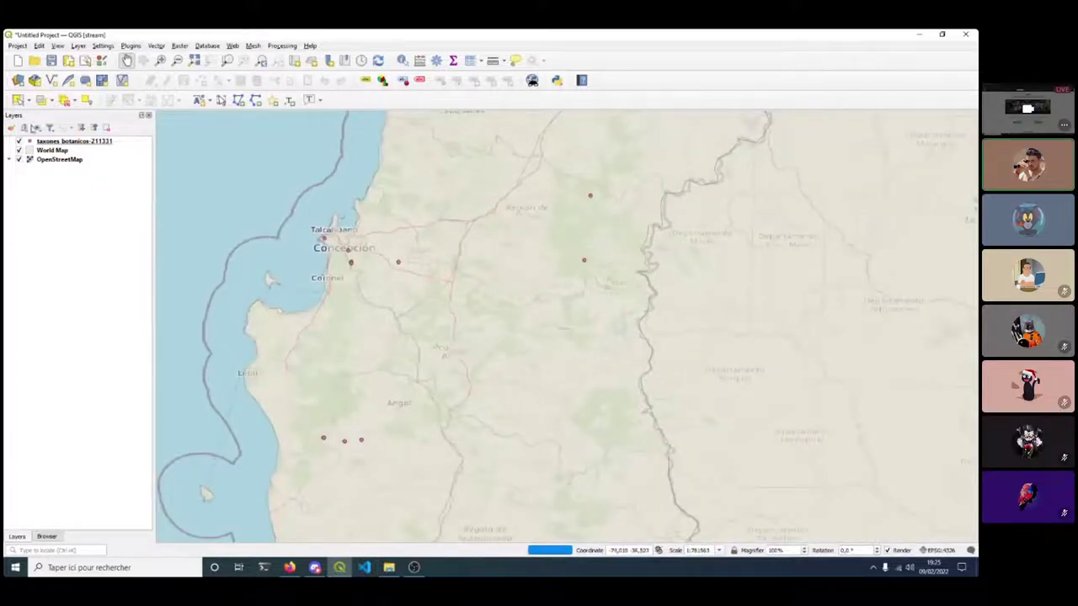
Load taxones_botanicos-211702.csv from the csv folder as a new delimited text source.
{"action": "left_click", "coordinate": [45, 143]}
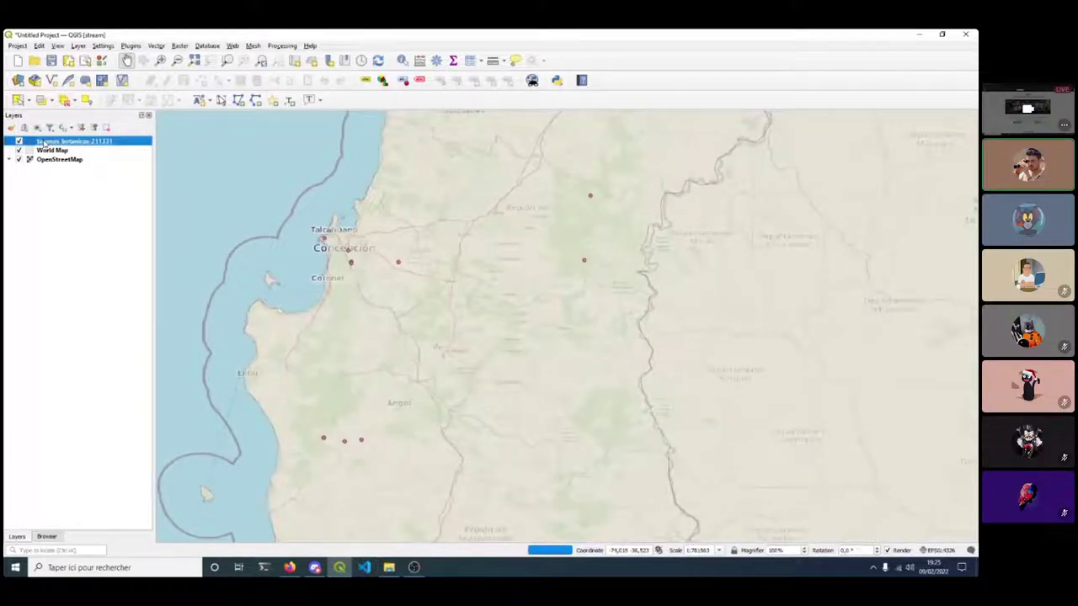
{"action": "left_click", "coordinate": [18, 81]}
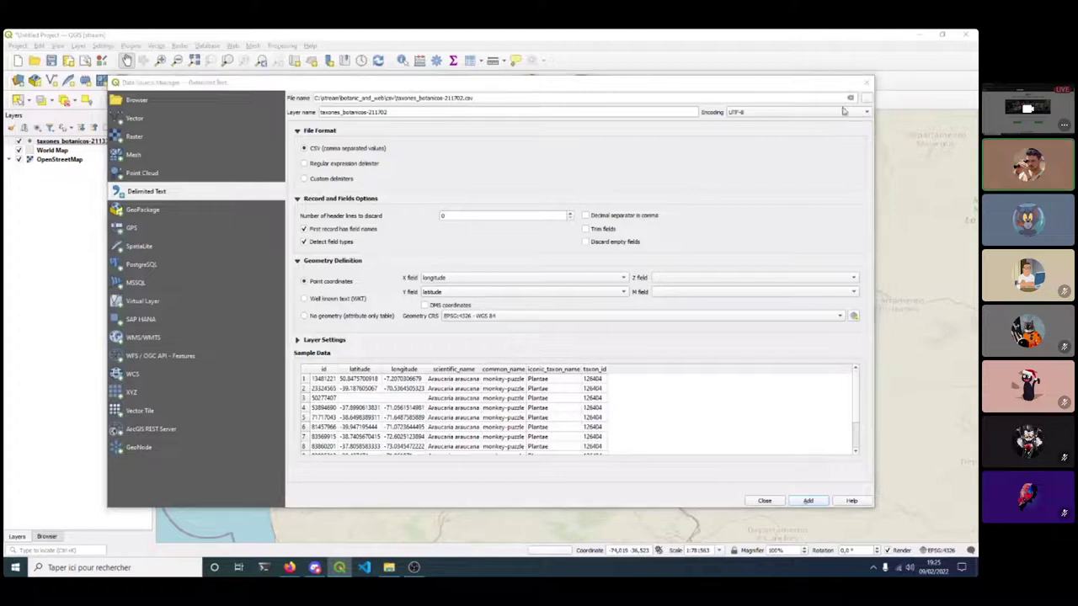
{"action": "left_click", "coordinate": [867, 98]}
{"action": "left_click", "coordinate": [237, 218]}
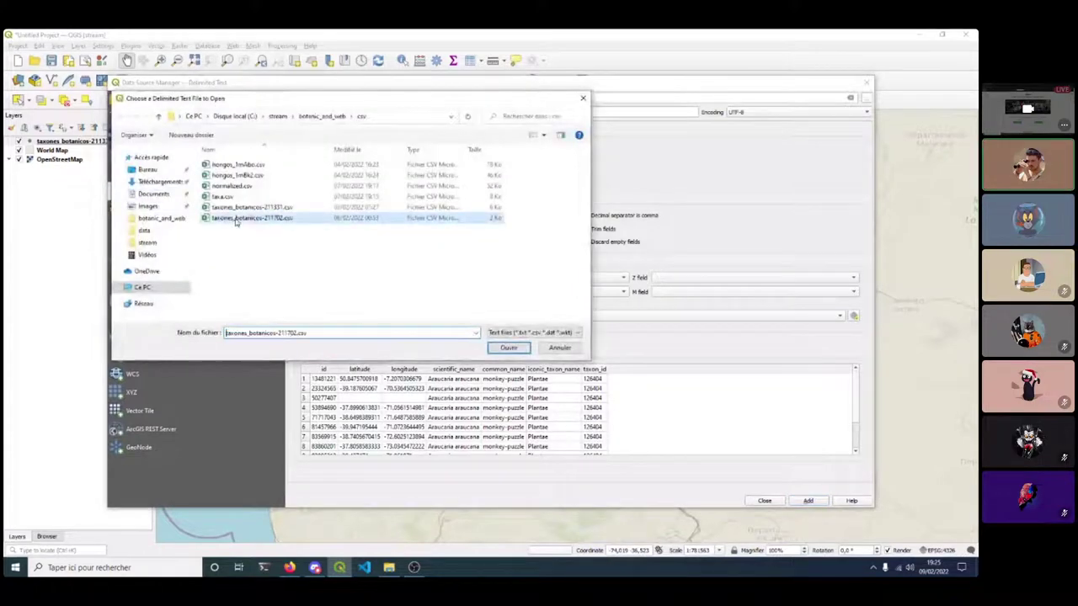
{"action": "left_click", "coordinate": [510, 348]}
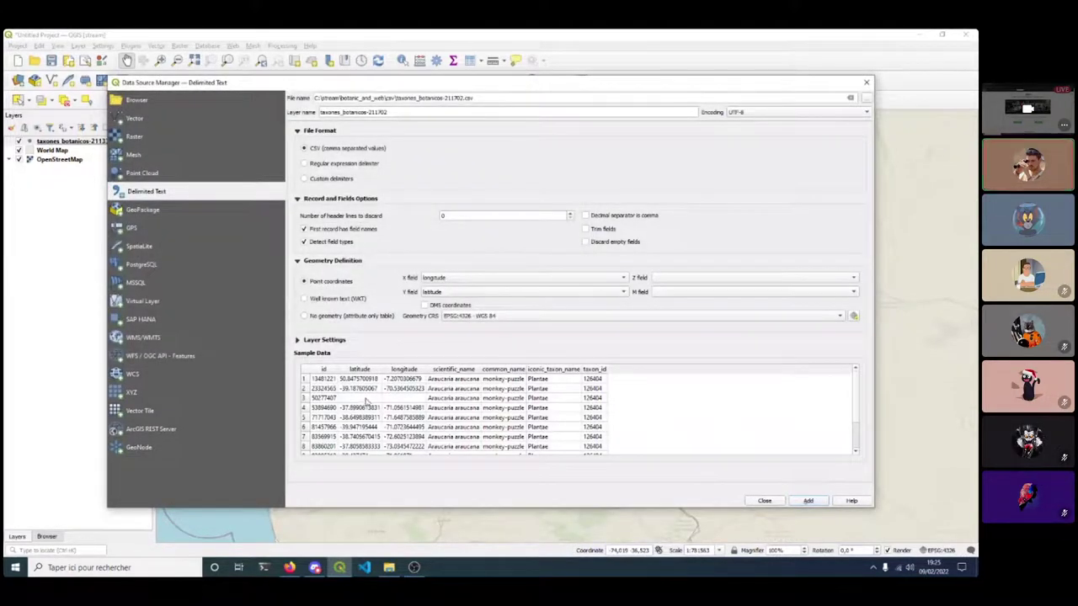
Examine the latitude and longitude cells of the third sample record against the neighbouring records.
{"action": "left_click", "coordinate": [408, 398]}
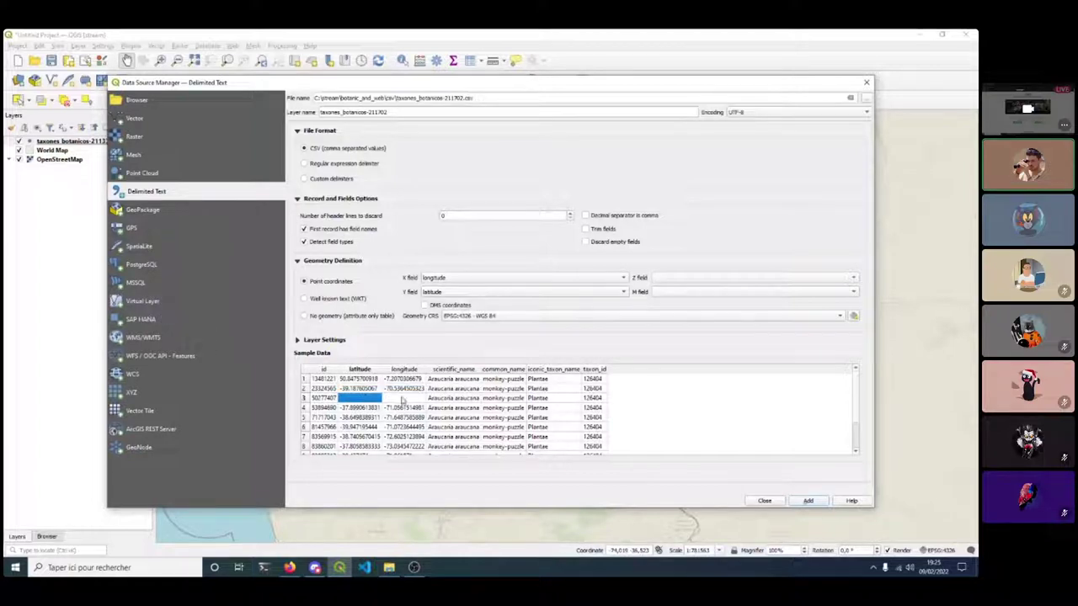
{"action": "left_click", "coordinate": [352, 398]}
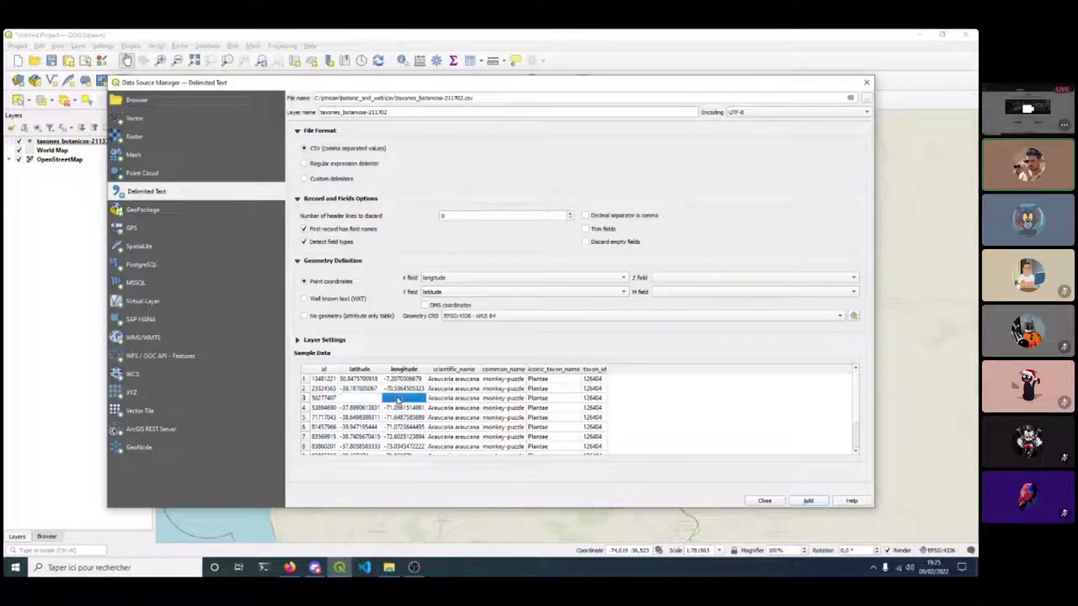
{"action": "scroll", "coordinate": [368, 400], "scroll_direction": "down", "scroll_amount": 2}
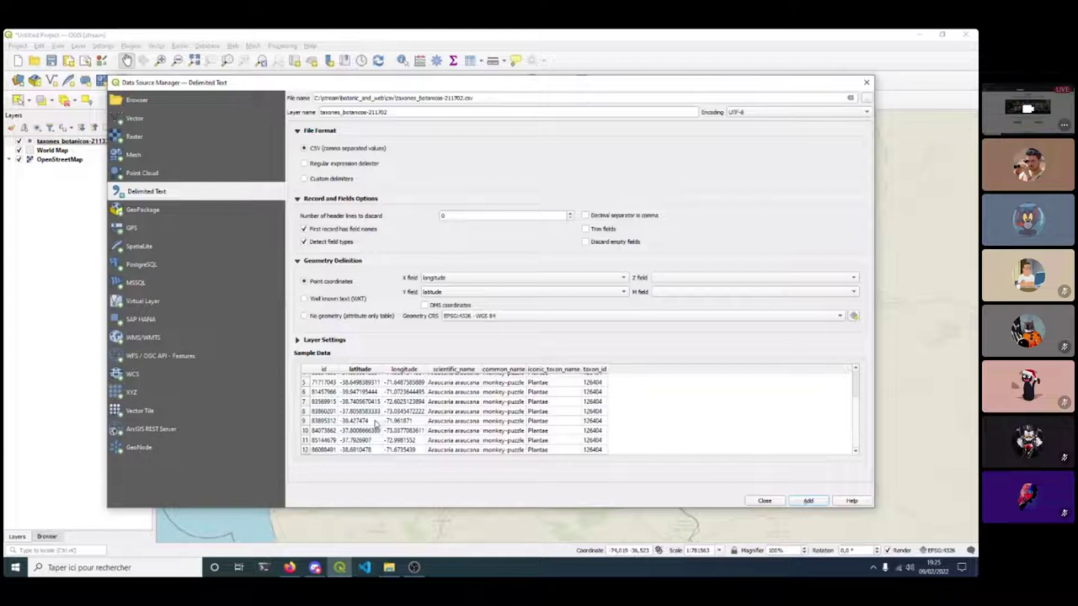
{"action": "scroll", "coordinate": [375, 422], "scroll_direction": "up", "scroll_amount": 2}
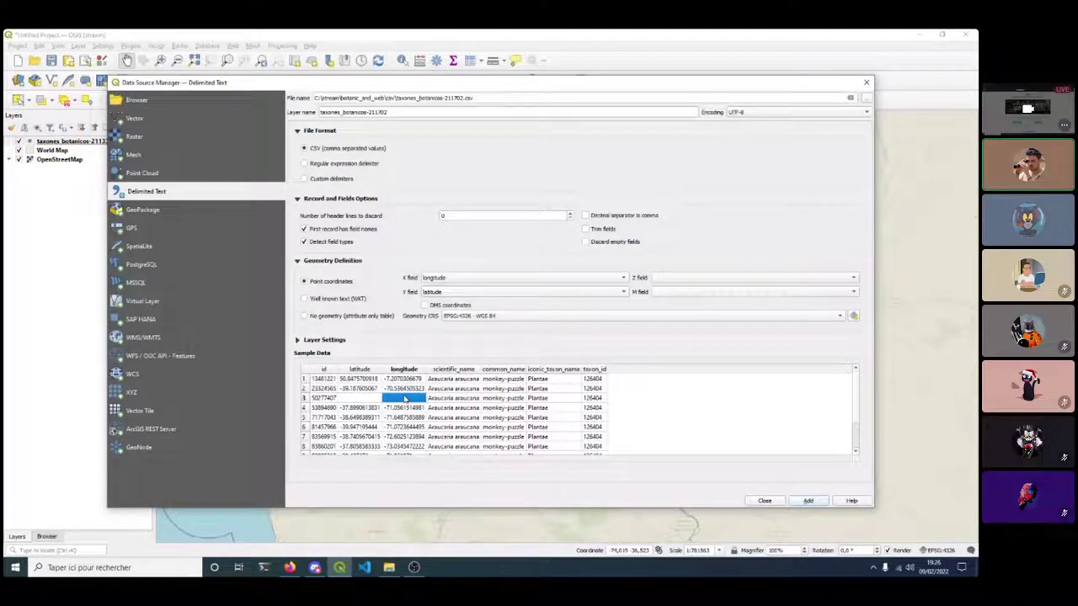
{"action": "left_click", "coordinate": [345, 402]}
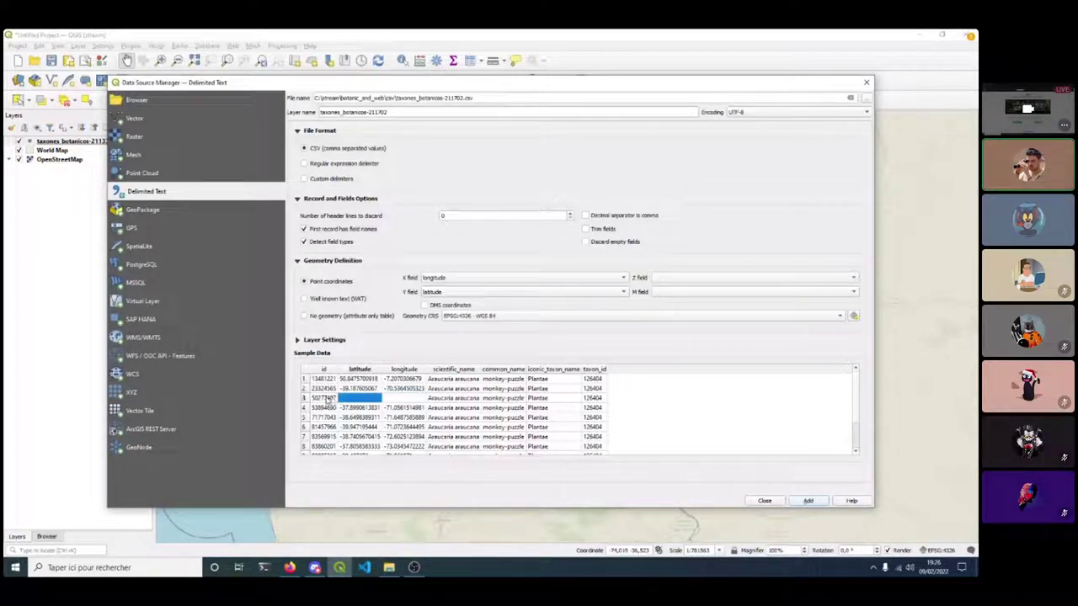
{"action": "key", "text": "Right"}
{"action": "key", "text": "Left"}
{"action": "key", "text": "Right"}
{"action": "left_click", "coordinate": [468, 392]}
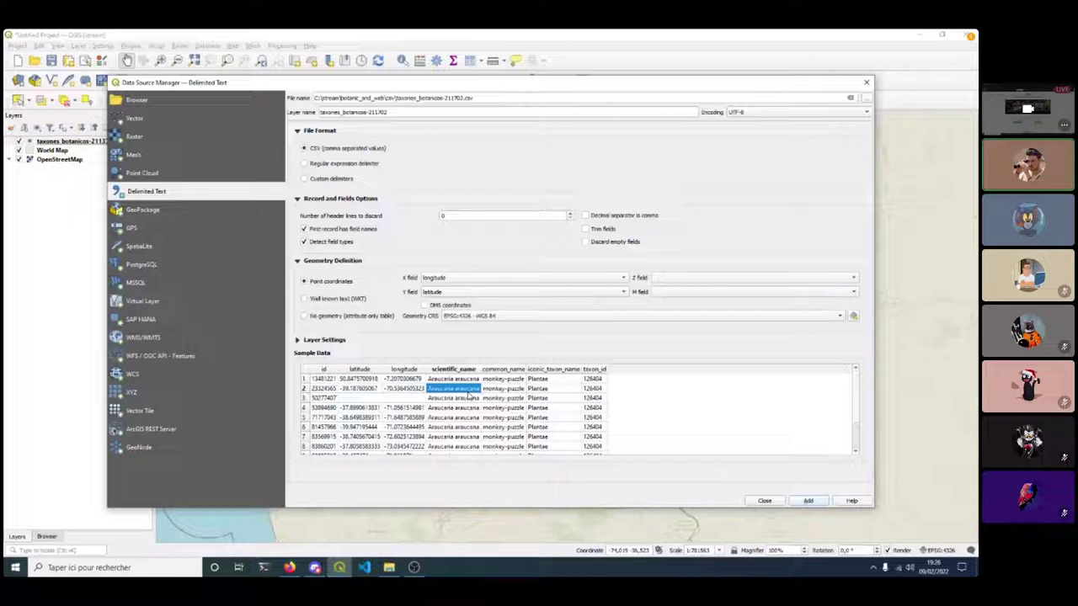
{"action": "left_click", "coordinate": [360, 388]}
{"action": "left_click", "coordinate": [360, 398]}
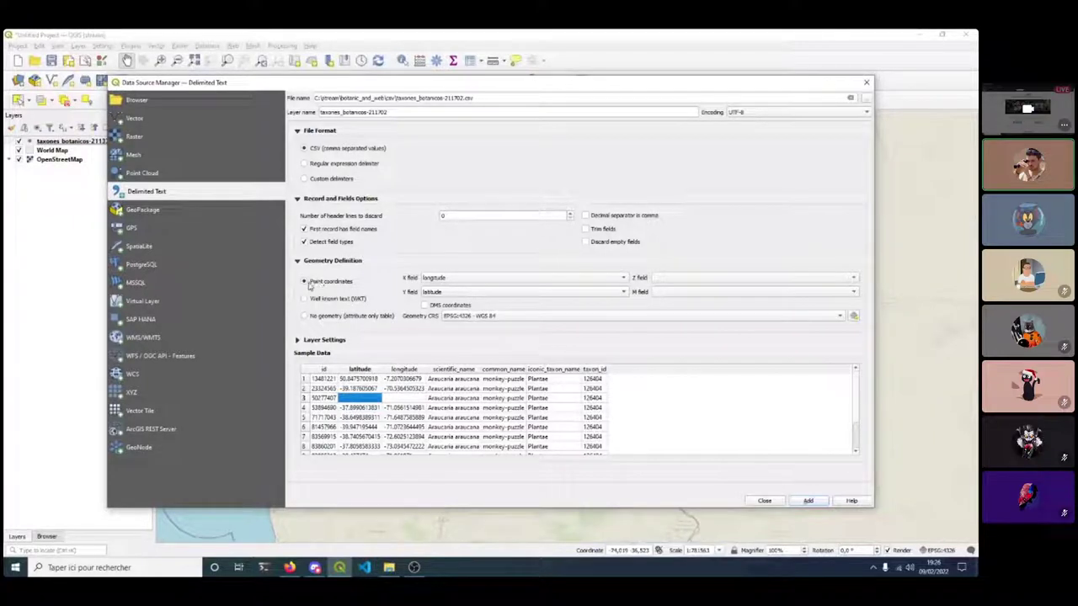
Add taxones_botanicos-211702 as a WGS 84 point layer using the longitude and latitude fields, and close the data source manager.
{"action": "left_click", "coordinate": [808, 501]}
{"action": "left_click", "coordinate": [764, 500]}
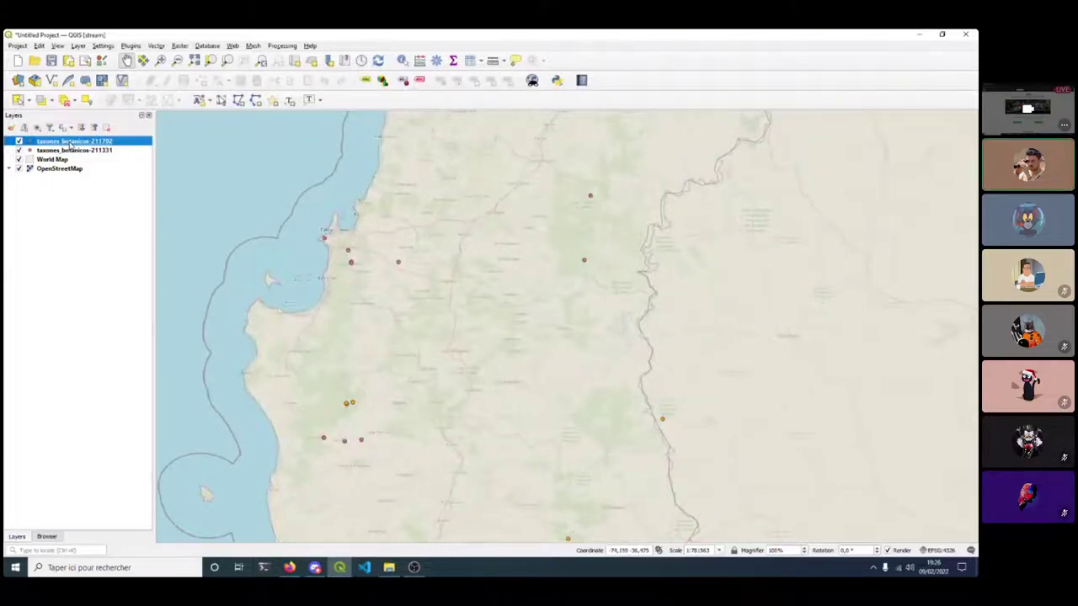
Open the attribute tables of the taxones_botanicos-211702 and taxones_botanicos-211331 layers.
{"action": "left_click", "coordinate": [470, 63]}
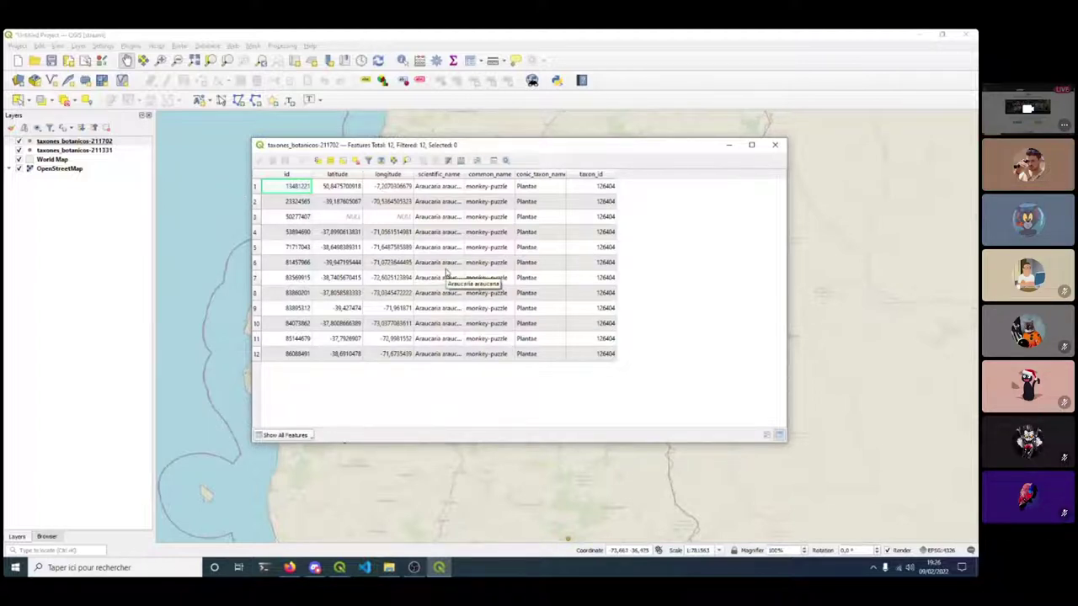
{"action": "left_click", "coordinate": [52, 152]}
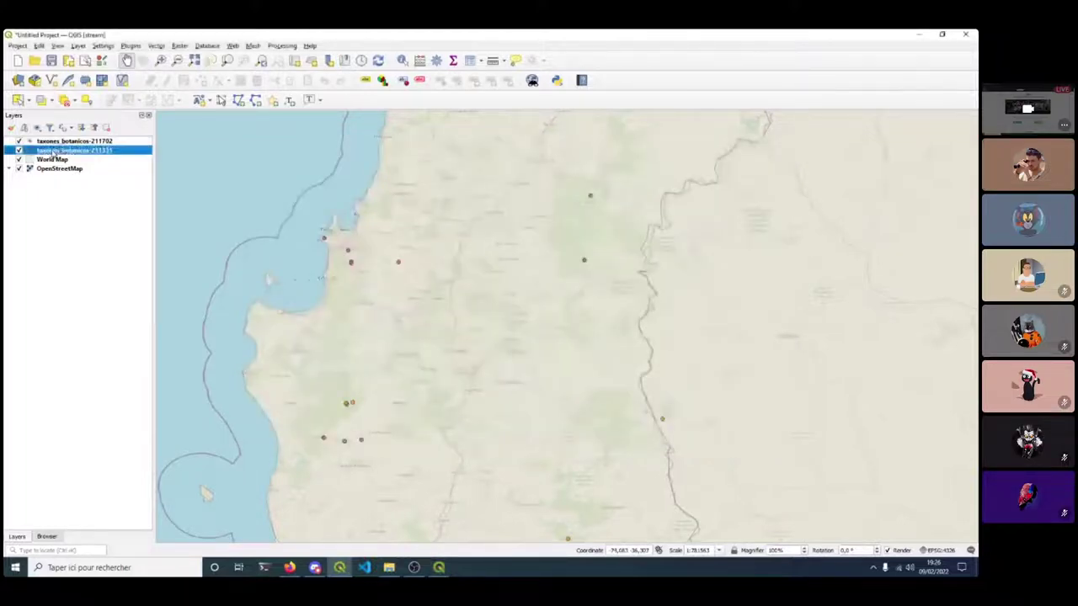
{"action": "key", "text": "F6"}
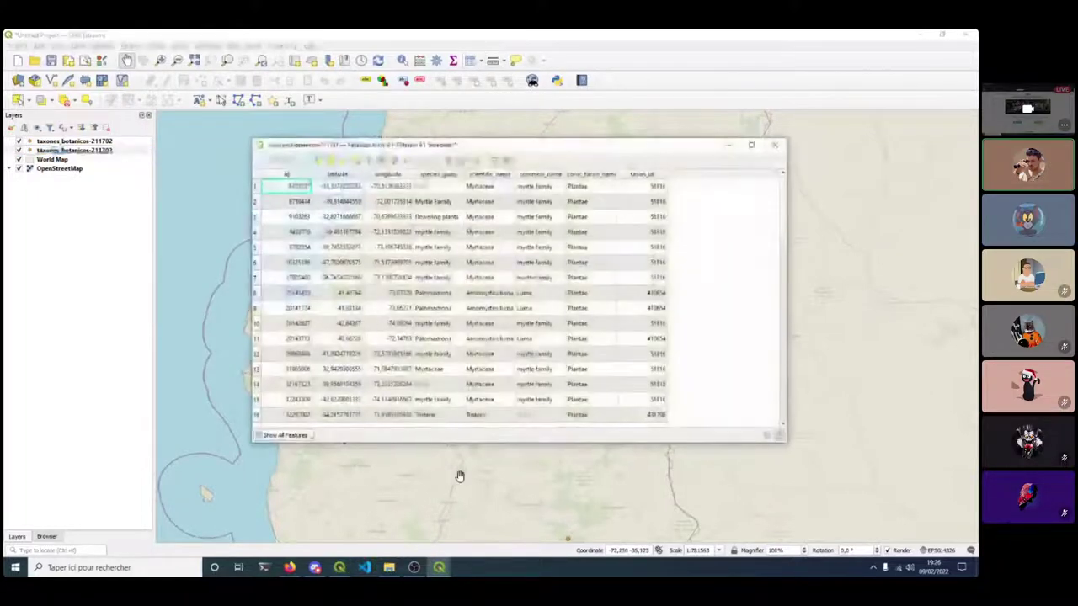
{"action": "left_click", "coordinate": [405, 519]}
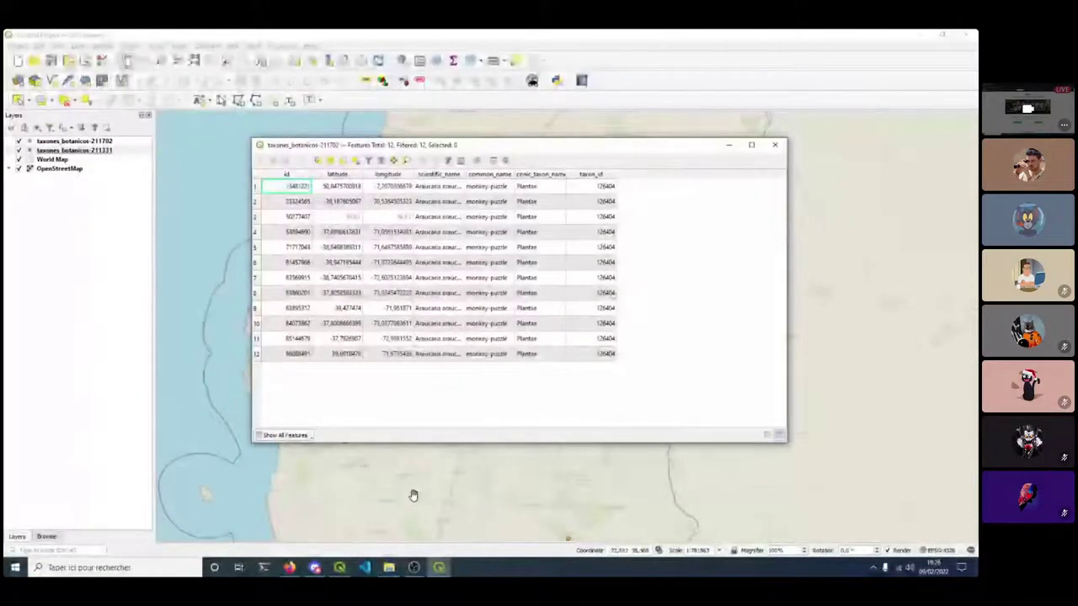
Arrange the two attribute table windows so both show, and compare their columns, including species_guess.
{"action": "left_click_drag", "start_coordinate": [436, 140], "coordinate": [435, 208]}
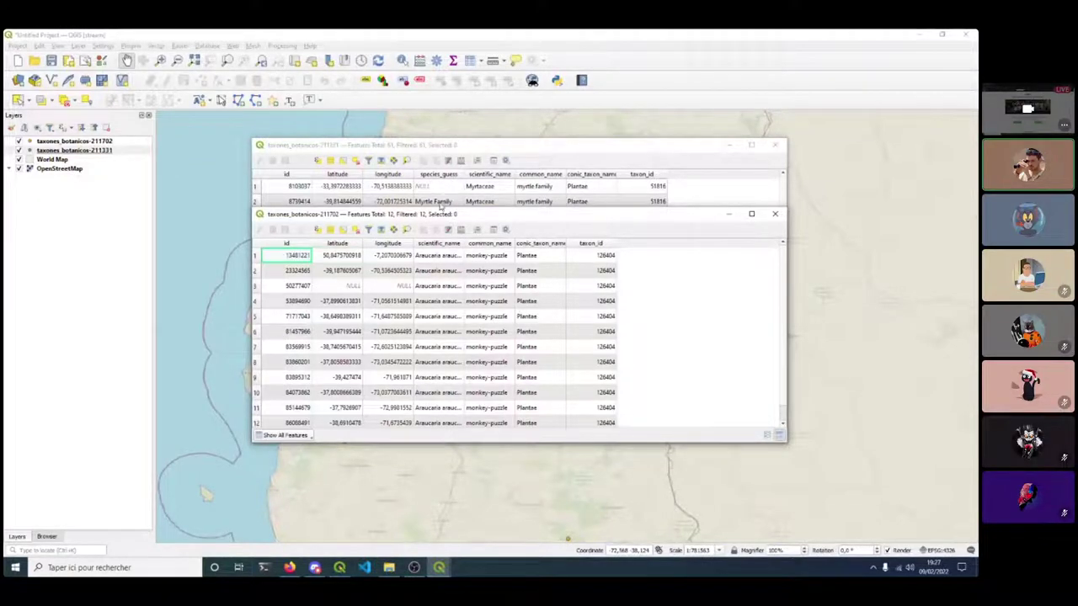
{"action": "left_click_drag", "start_coordinate": [440, 211], "coordinate": [428, 276]}
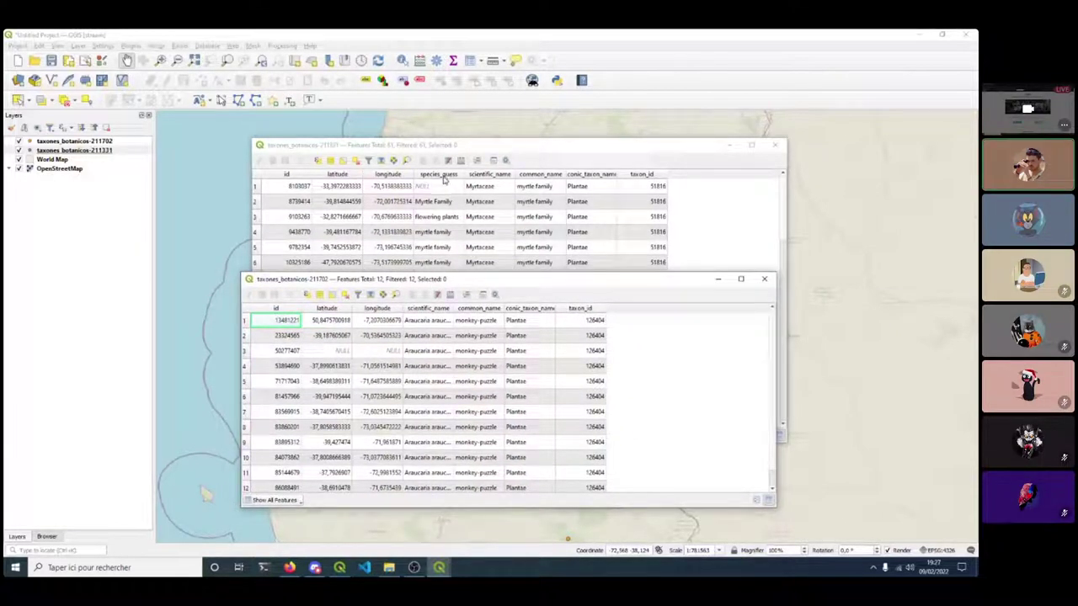
{"action": "left_click", "coordinate": [448, 149]}
{"action": "left_click_drag", "start_coordinate": [457, 151], "coordinate": [429, 143]}
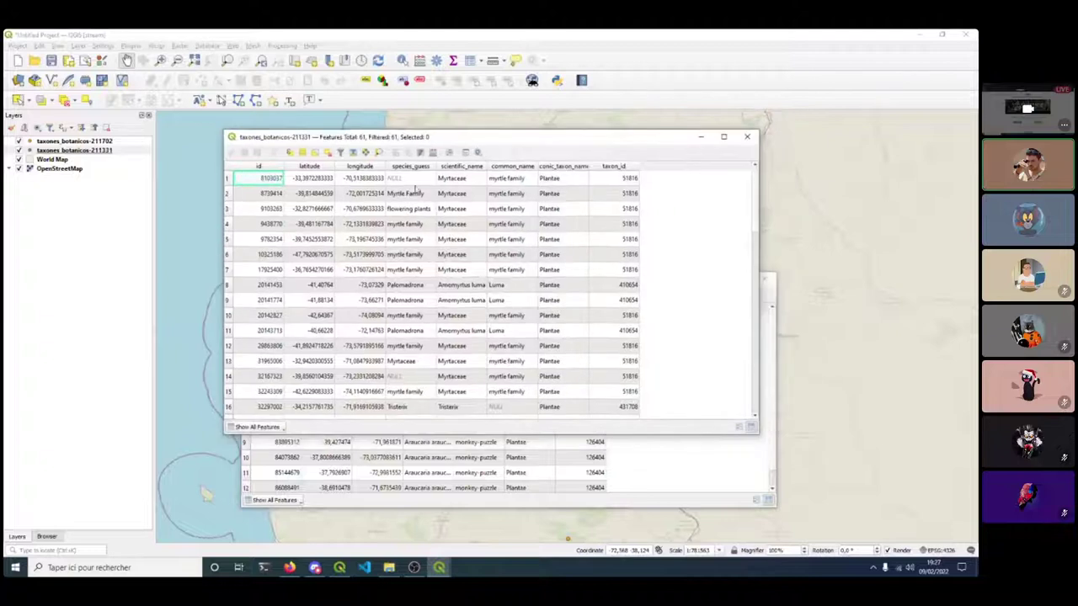
{"action": "left_click", "coordinate": [514, 502]}
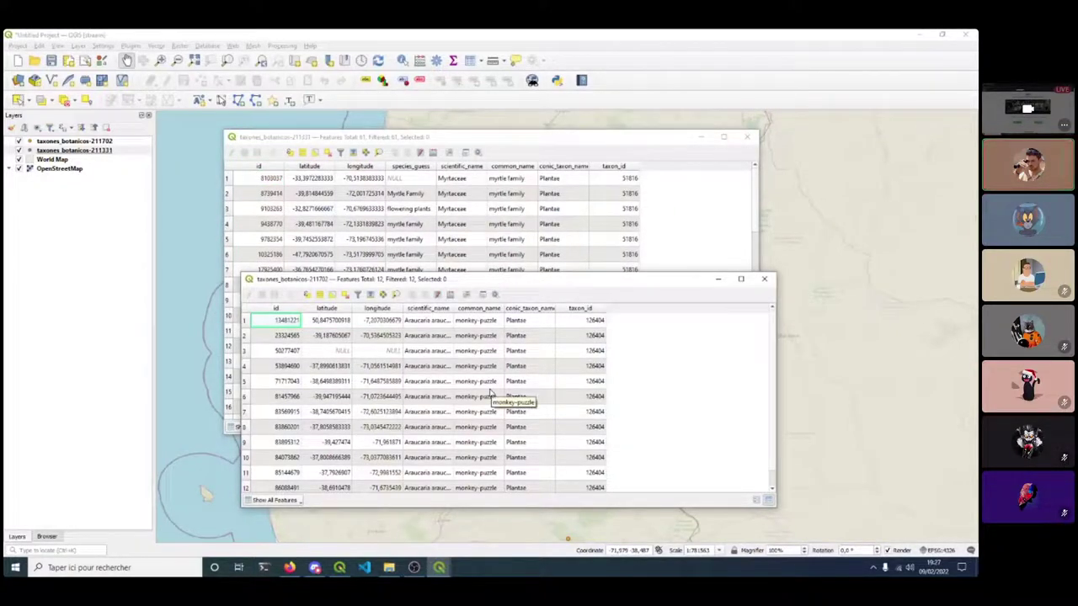
Close both attribute tables and select the taxones_botanicos-211702 layer.
{"action": "left_click", "coordinate": [764, 278]}
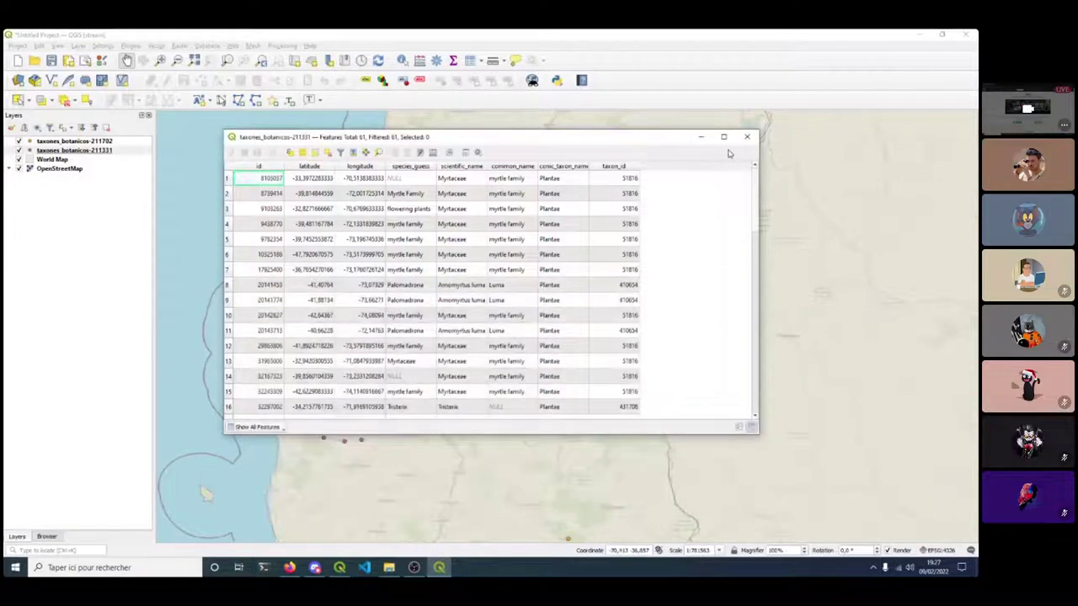
{"action": "left_click", "coordinate": [746, 136]}
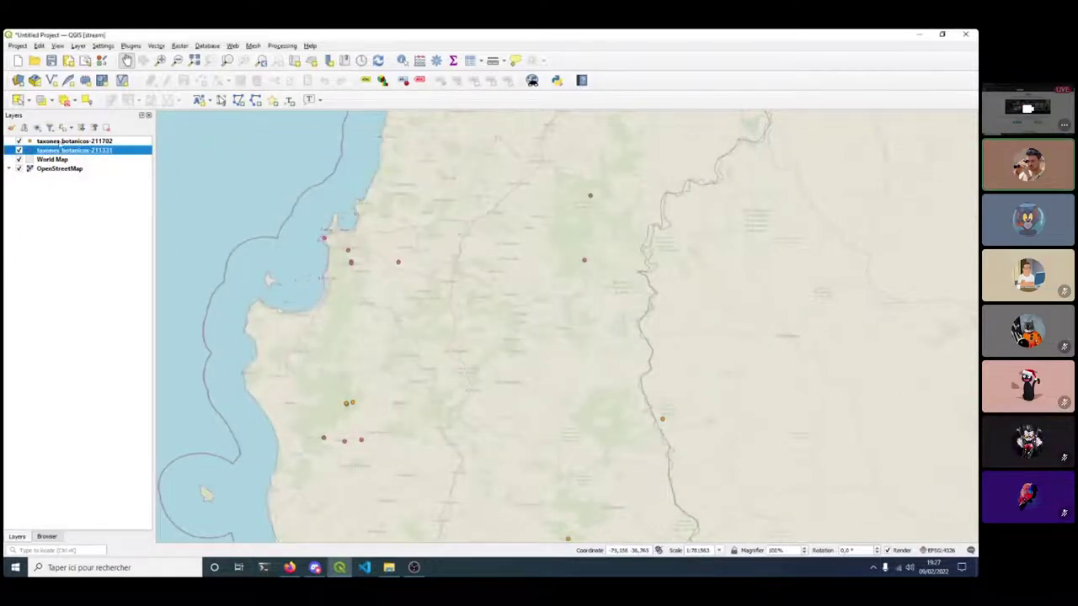
{"action": "left_click", "coordinate": [60, 142]}
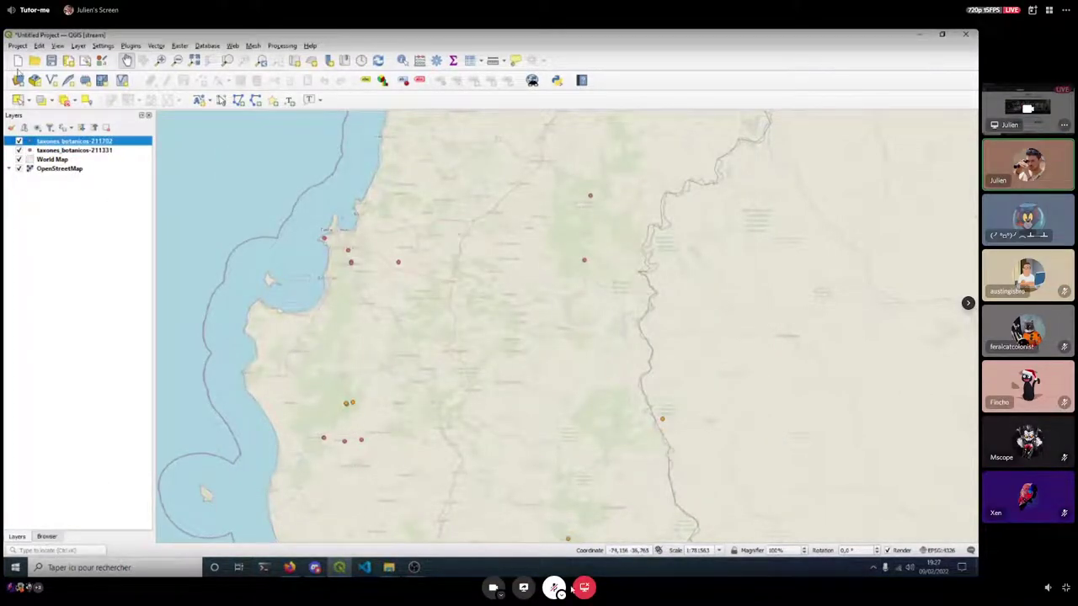
Hide the OpenStreetMap layer so the points are shown over World Map only.
{"action": "left_click", "coordinate": [41, 169]}
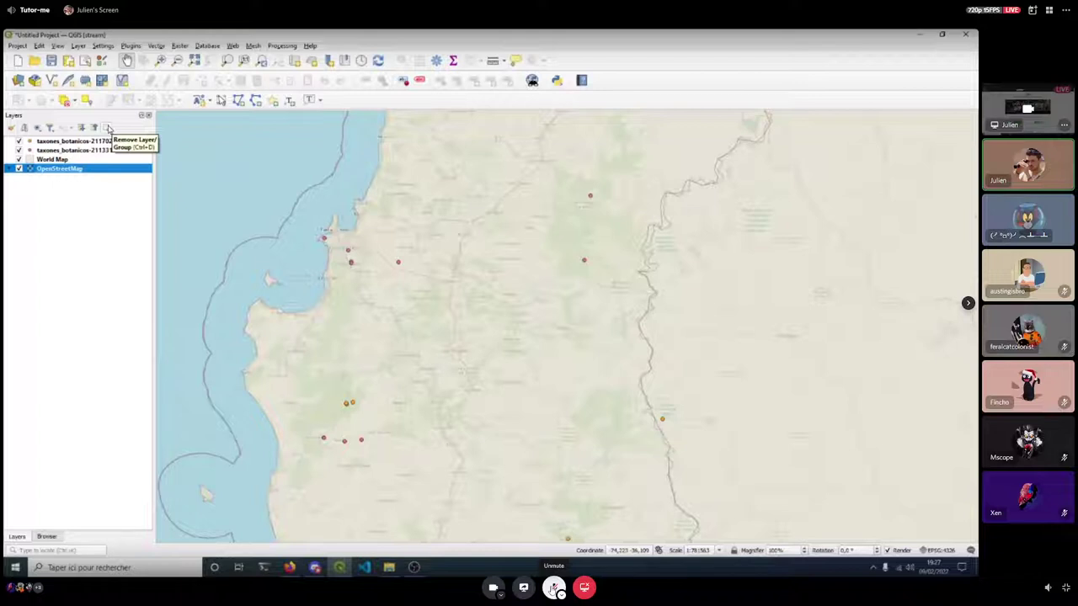
{"action": "left_click", "coordinate": [19, 170]}
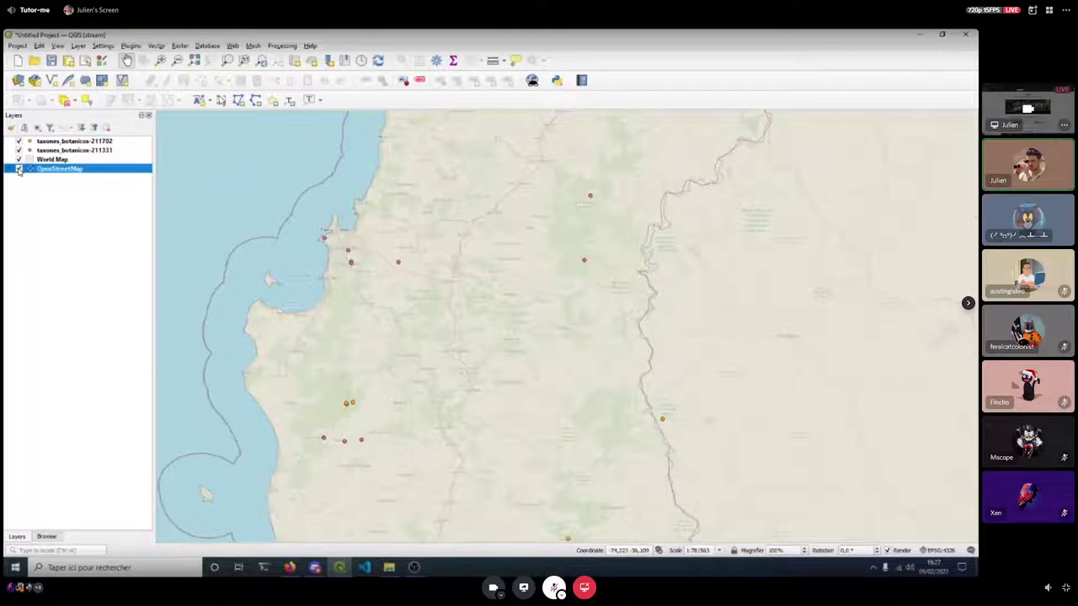
{"action": "mouse_move", "coordinate": [211, 216]}
{"action": "left_mouse_down"}
{"action": "mouse_move", "coordinate": [373, 230]}
{"action": "mouse_move", "coordinate": [204, 202]}
{"action": "mouse_move", "coordinate": [277, 207]}
{"action": "left_mouse_up"}
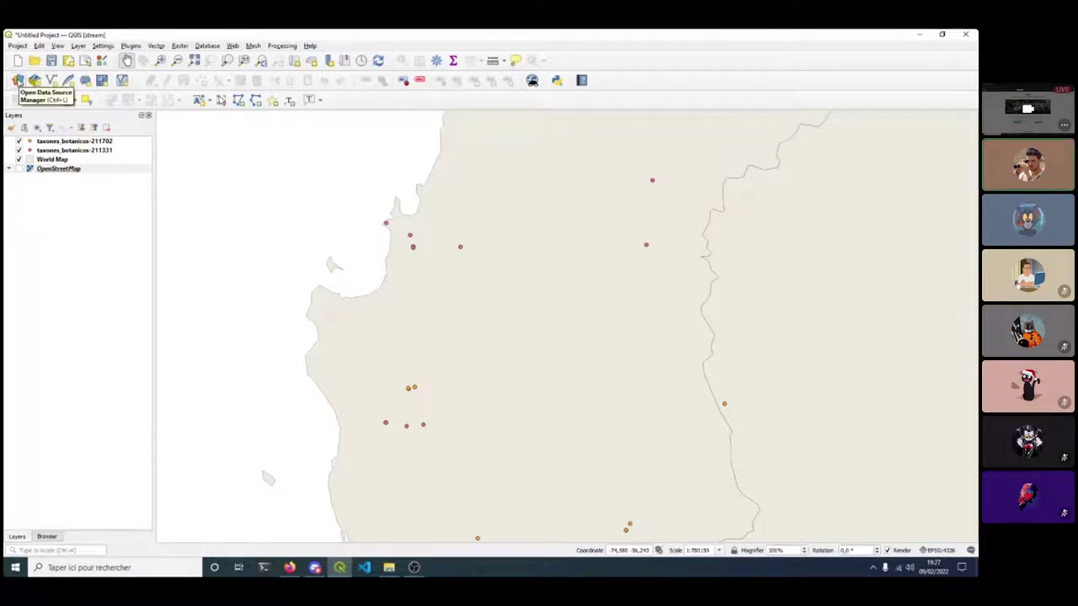
Load hongos_1mAbo.csv from the csv folder as a new delimited text source.
{"action": "left_click", "coordinate": [16, 80]}
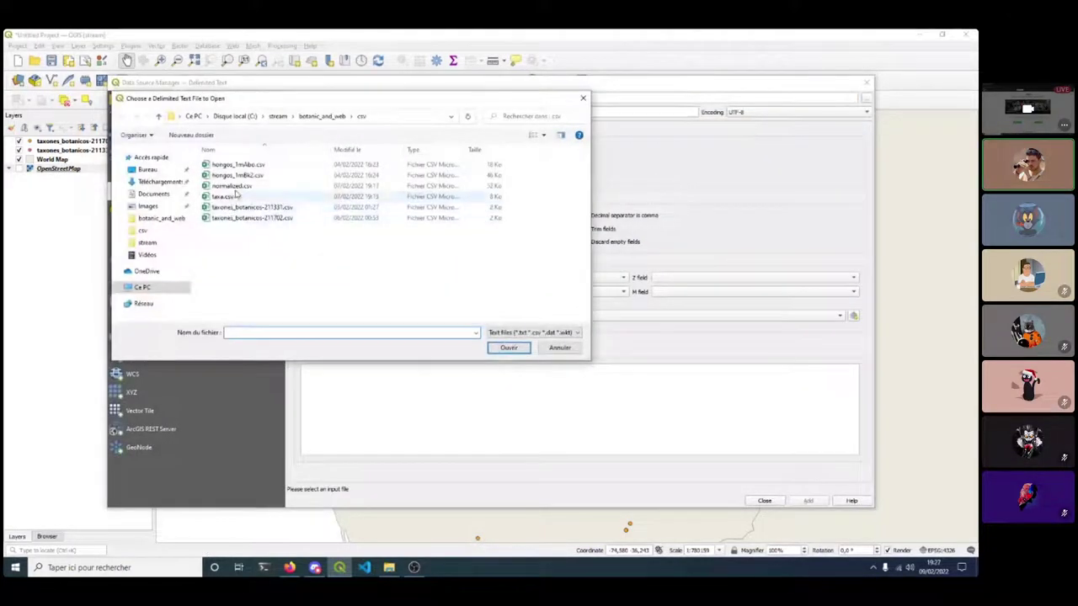
{"action": "left_click", "coordinate": [221, 166]}
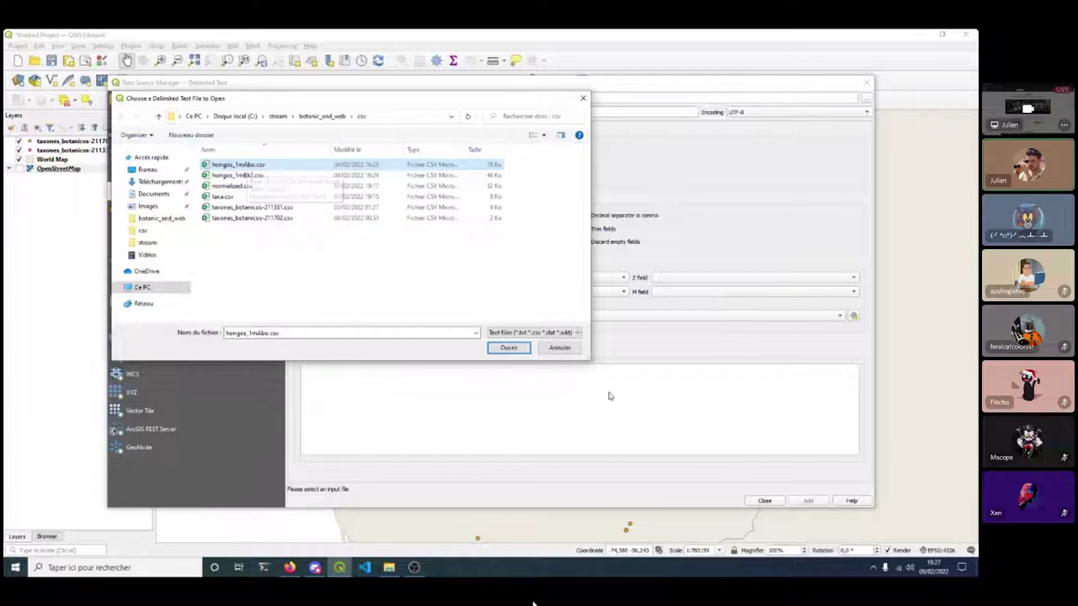
{"action": "left_click", "coordinate": [509, 347]}
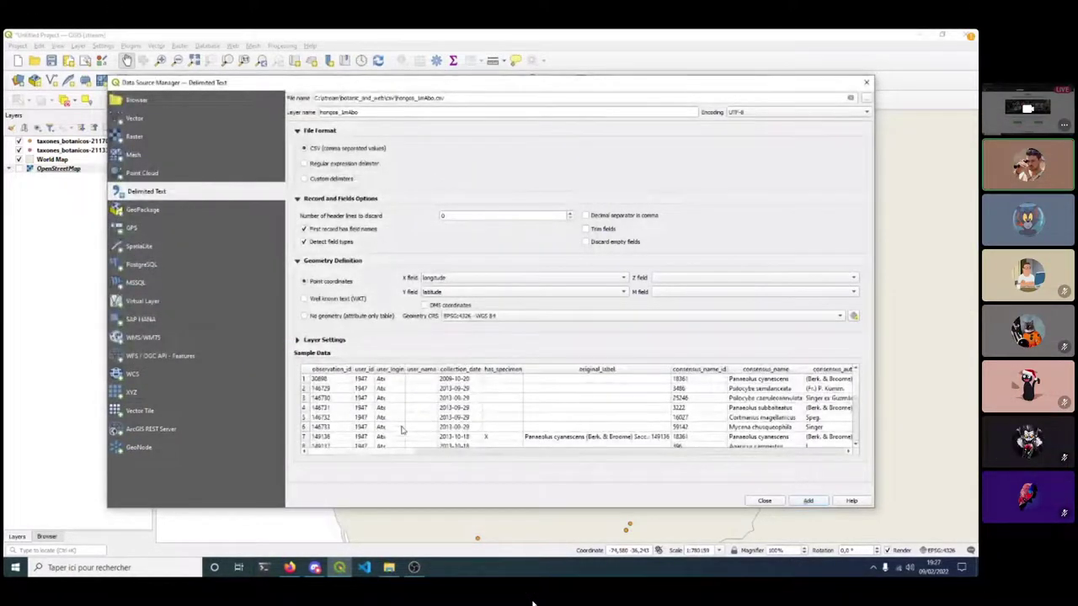
Examine the location, latitude, longitude and altitude columns across the hongos_1mAbo sample records.
{"action": "left_click_drag", "start_coordinate": [383, 452], "coordinate": [601, 453]}
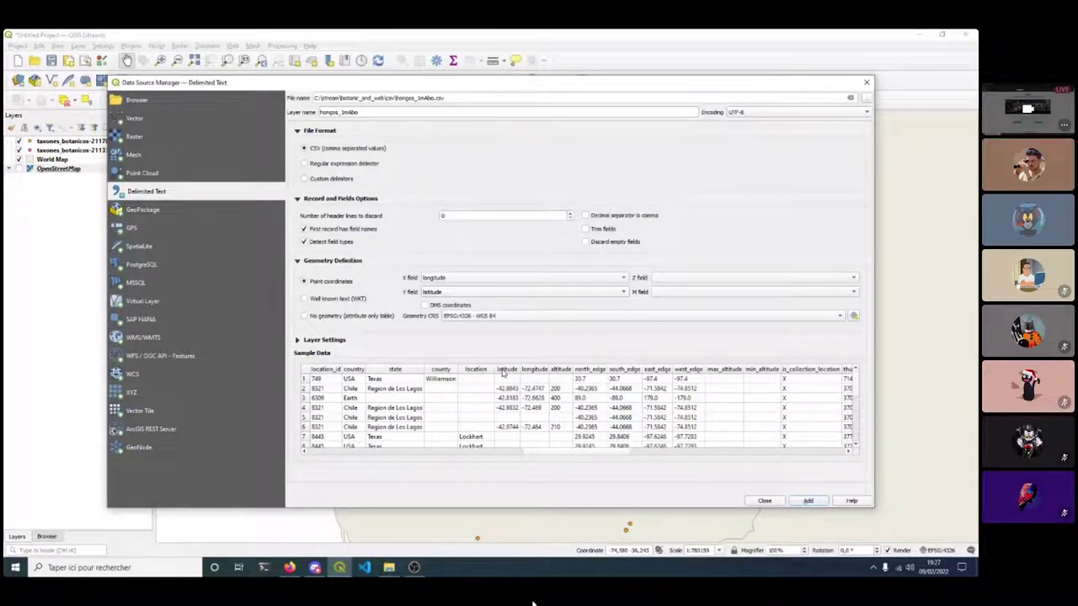
{"action": "mouse_move", "coordinate": [532, 603]}
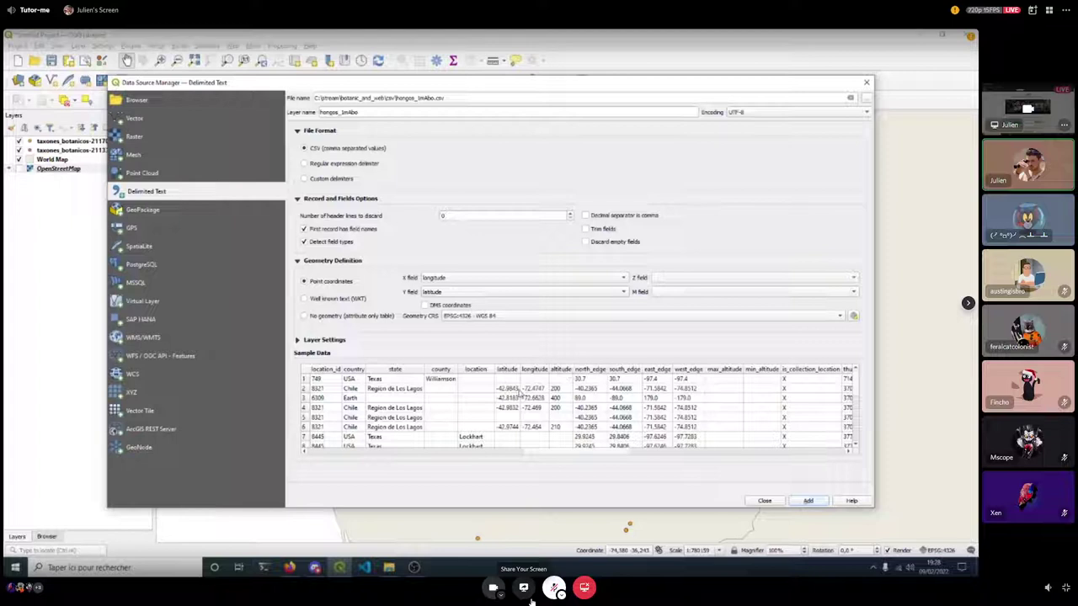
{"action": "scroll", "coordinate": [515, 404], "scroll_direction": "down", "scroll_amount": 4}
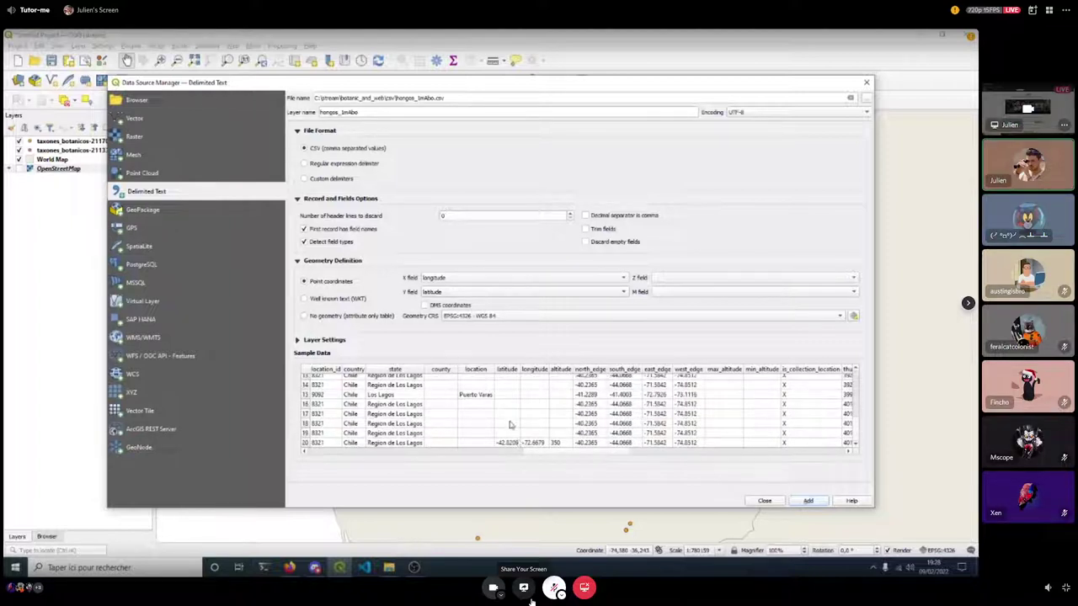
{"action": "scroll", "coordinate": [509, 424], "scroll_direction": "up", "scroll_amount": 4}
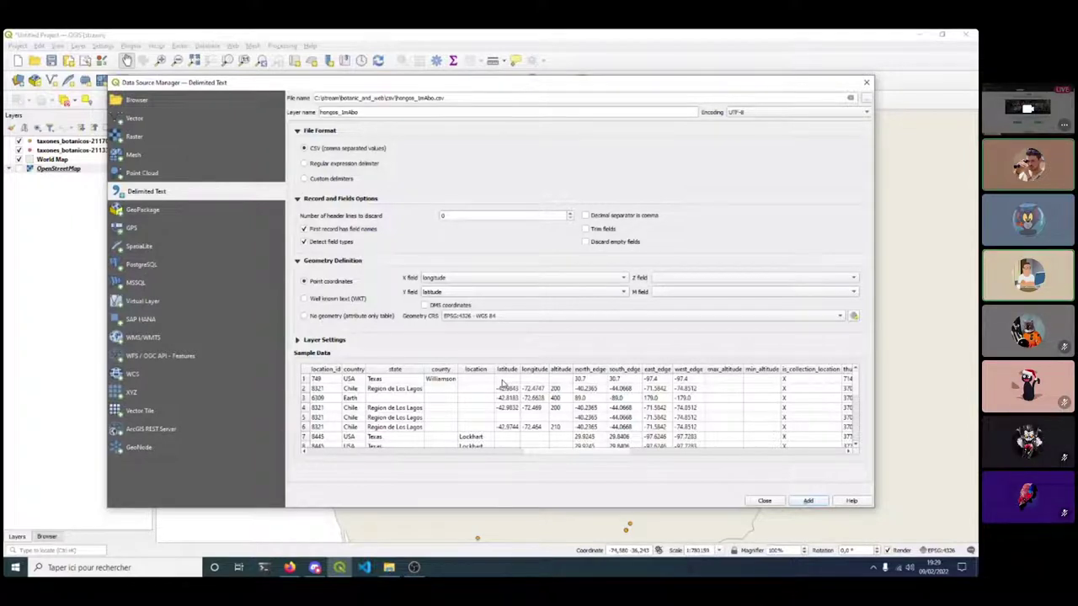
Assign altitude as the Z field, add hongos_1mAbo as a point layer and close the data source manager.
{"action": "mouse_move", "coordinate": [593, 568]}
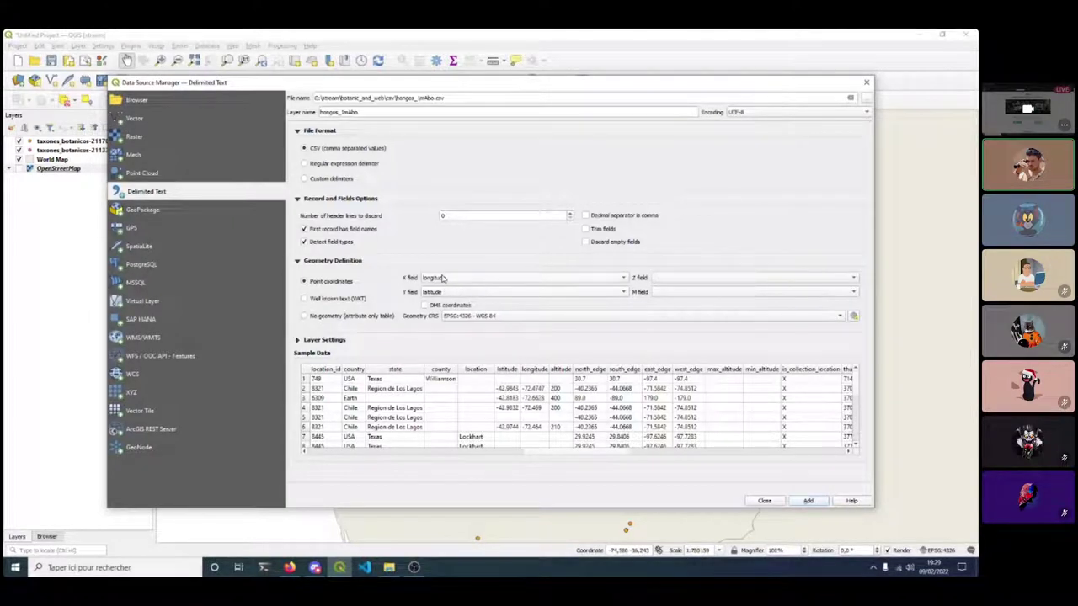
{"action": "left_click", "coordinate": [707, 280]}
{"action": "left_click", "coordinate": [639, 285]}
{"action": "left_click", "coordinate": [684, 280]}
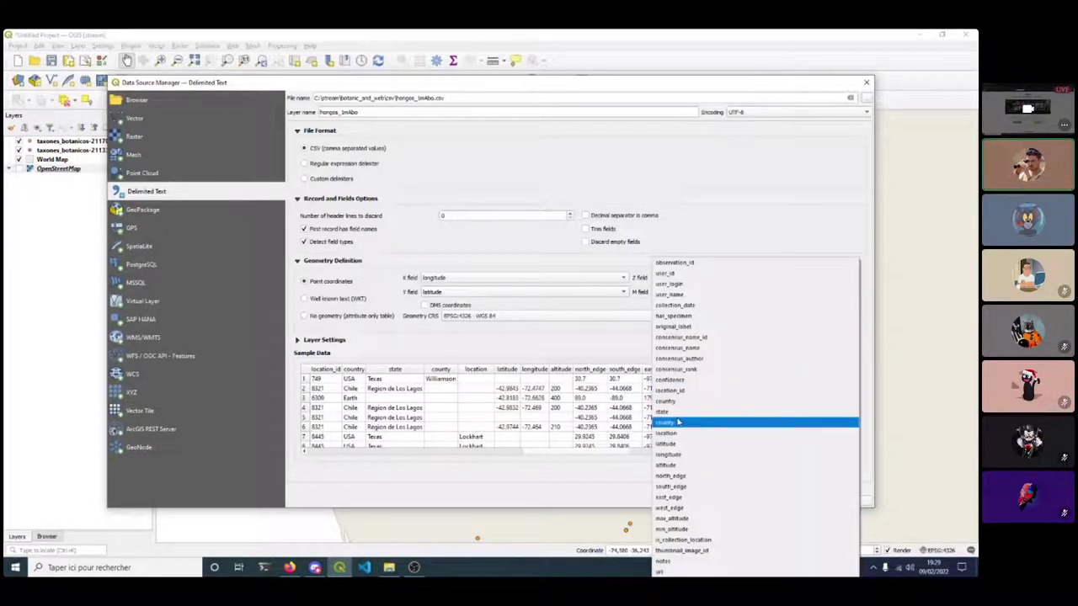
{"action": "left_click", "coordinate": [678, 465]}
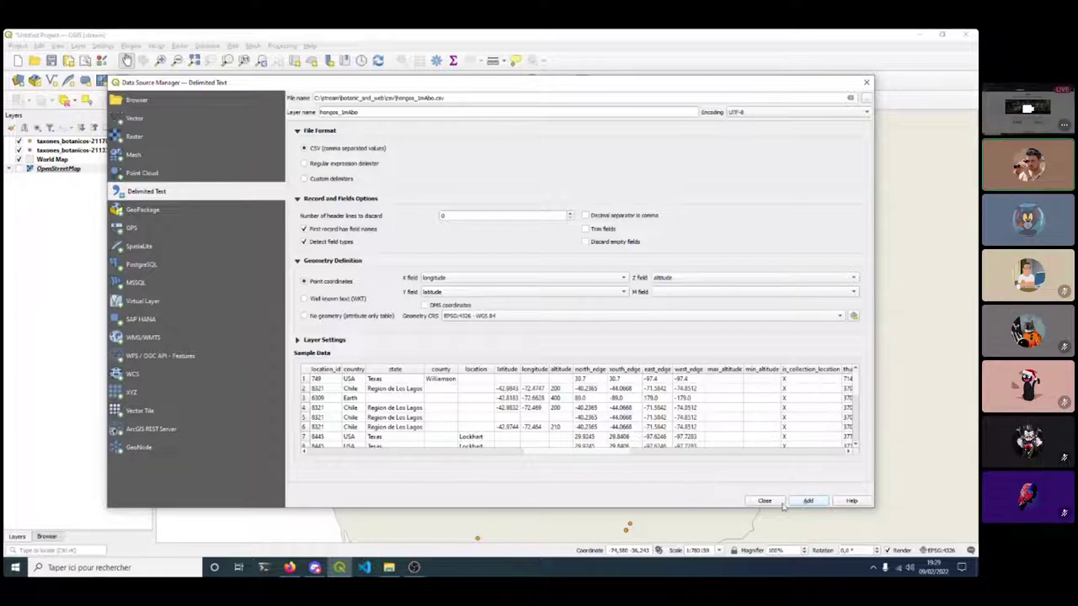
{"action": "left_click", "coordinate": [808, 501]}
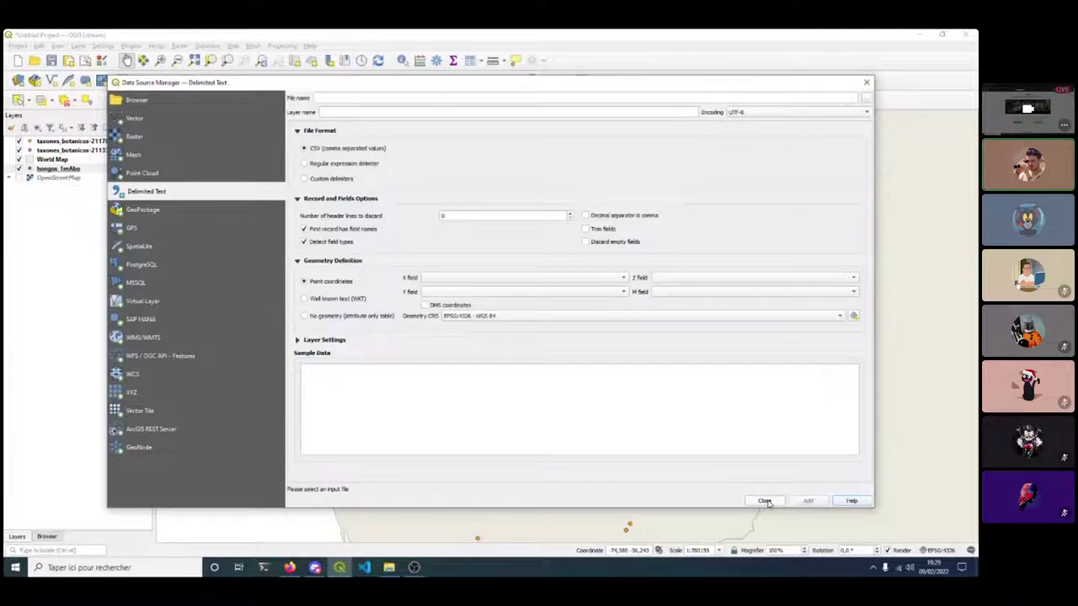
{"action": "left_click", "coordinate": [765, 501]}
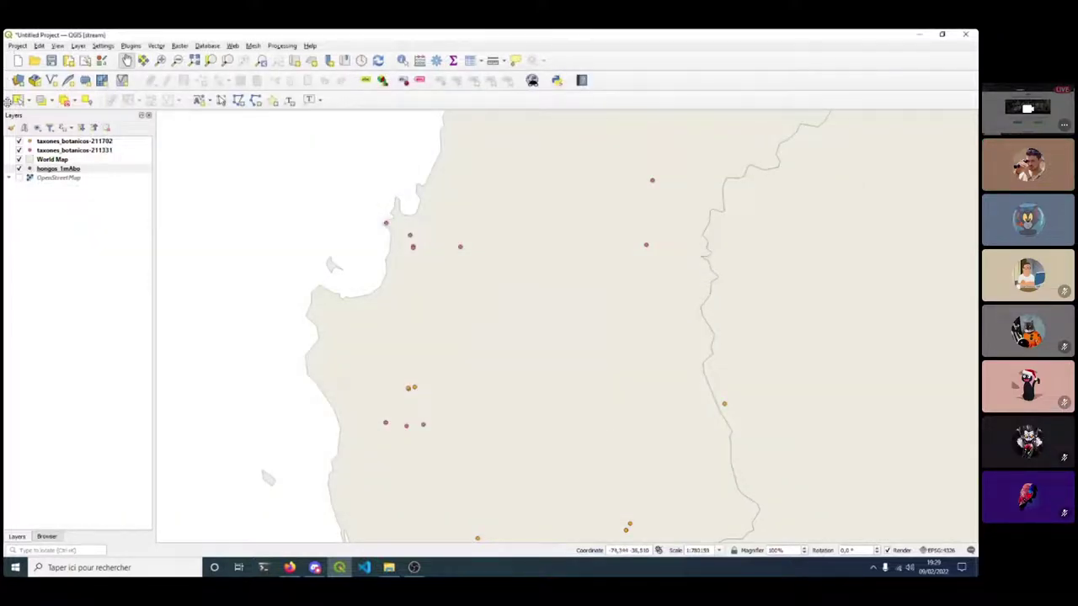
Place hongos_1mAbo above World Map, hide both taxones_botanicos layers and bring the fungi points into view.
{"action": "left_click", "coordinate": [31, 153]}
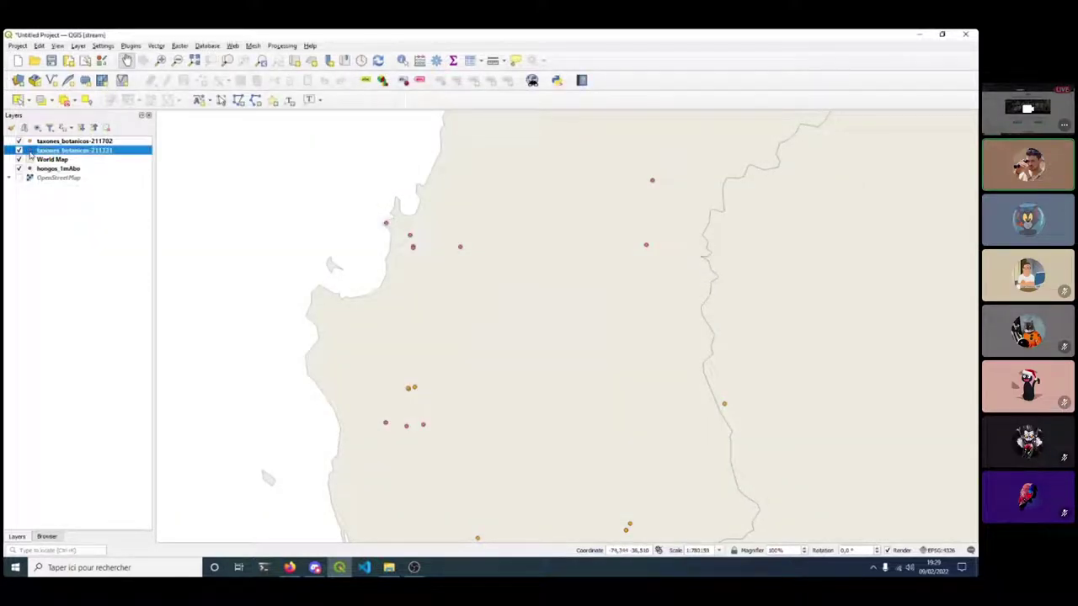
{"action": "left_click_drag", "start_coordinate": [42, 162], "coordinate": [39, 175]}
{"action": "left_click", "coordinate": [19, 141]}
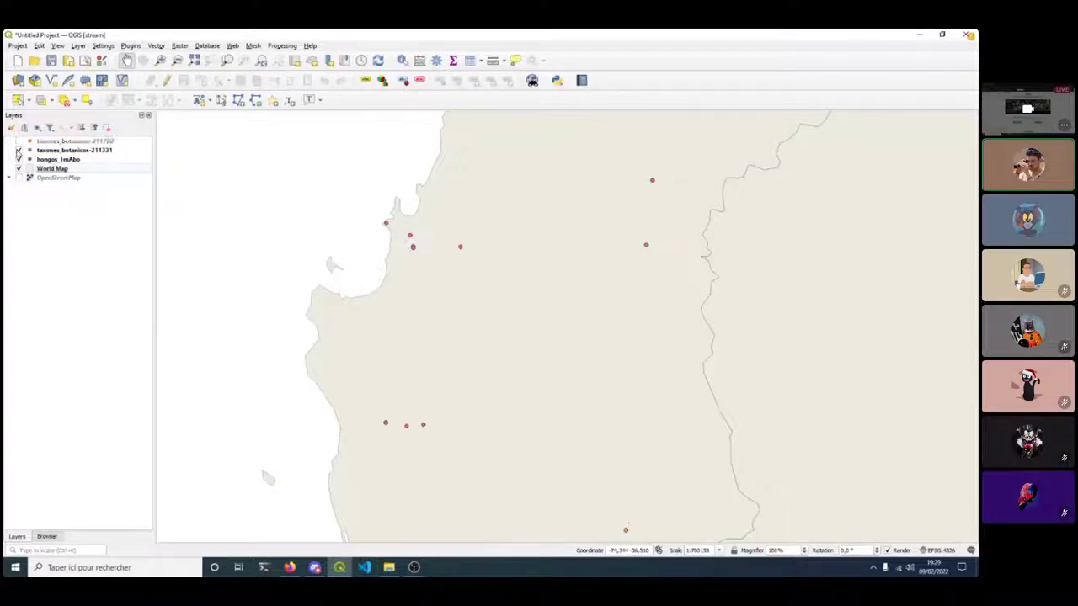
{"action": "left_click", "coordinate": [19, 150]}
{"action": "left_click", "coordinate": [55, 159]}
{"action": "scroll", "coordinate": [279, 224], "scroll_direction": "down", "scroll_amount": 3}
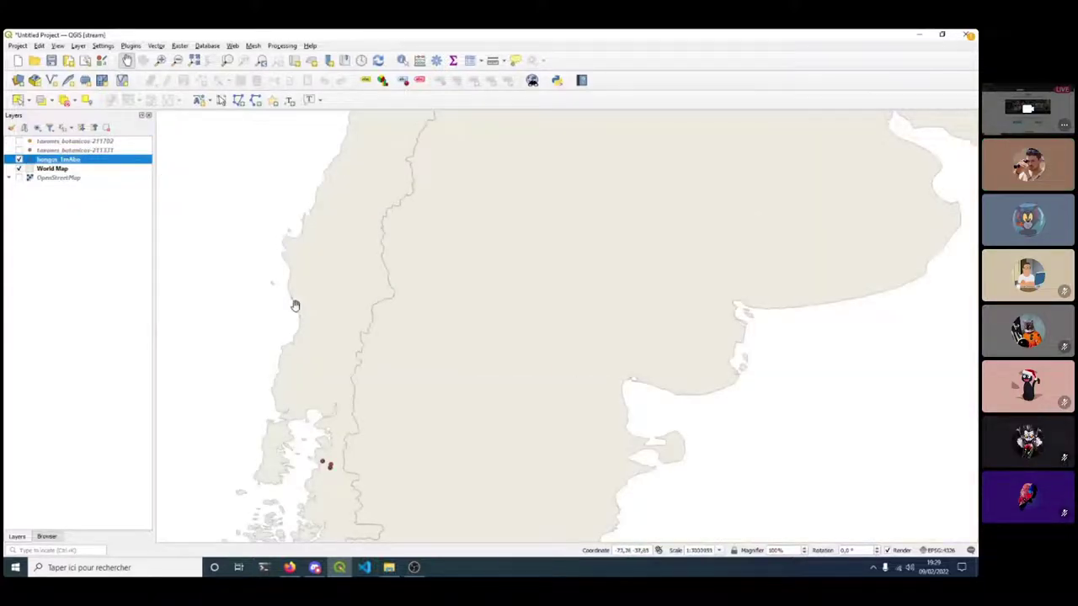
{"action": "left_click_drag", "start_coordinate": [294, 303], "coordinate": [432, 303]}
{"action": "scroll", "coordinate": [367, 283], "scroll_direction": "up", "scroll_amount": 6}
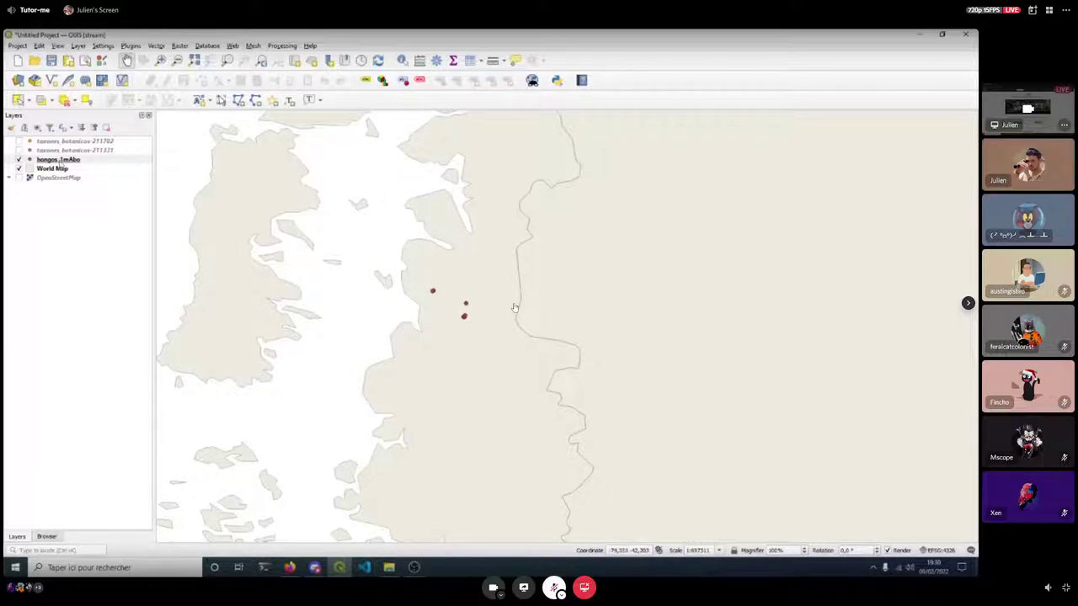
Show the layer styling settings for hongos_1mAbo and widen them beside the map.
{"action": "left_click", "coordinate": [42, 160]}
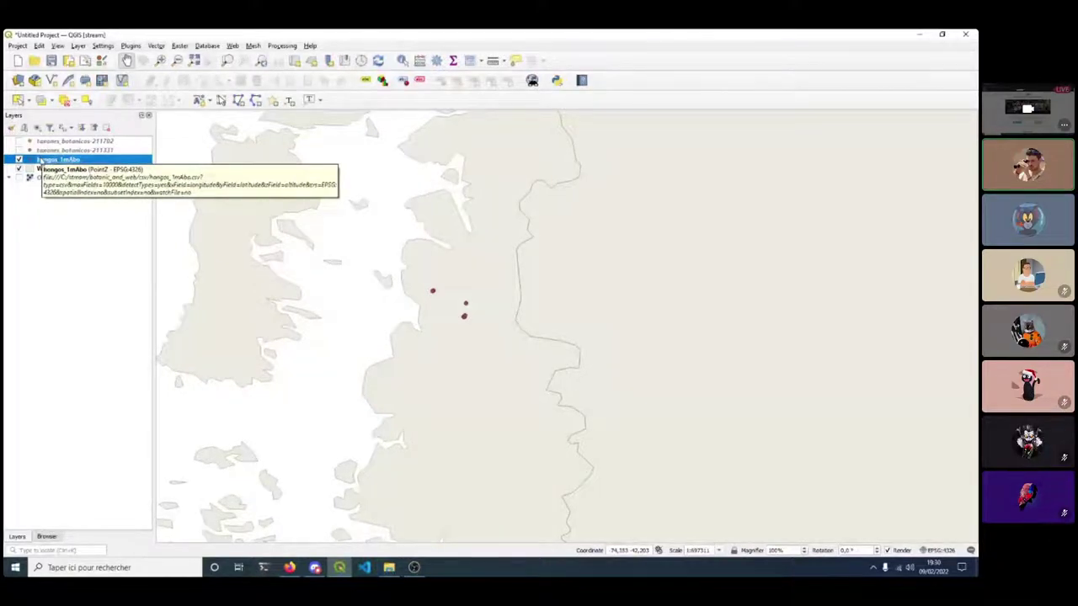
{"action": "right_click", "coordinate": [40, 159]}
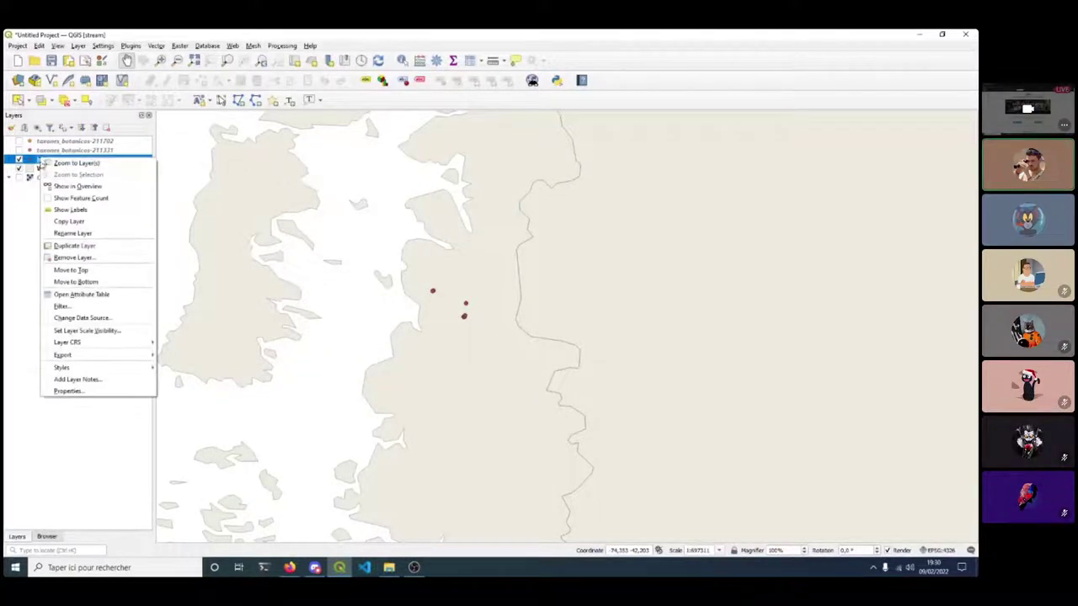
{"action": "left_click", "coordinate": [57, 392]}
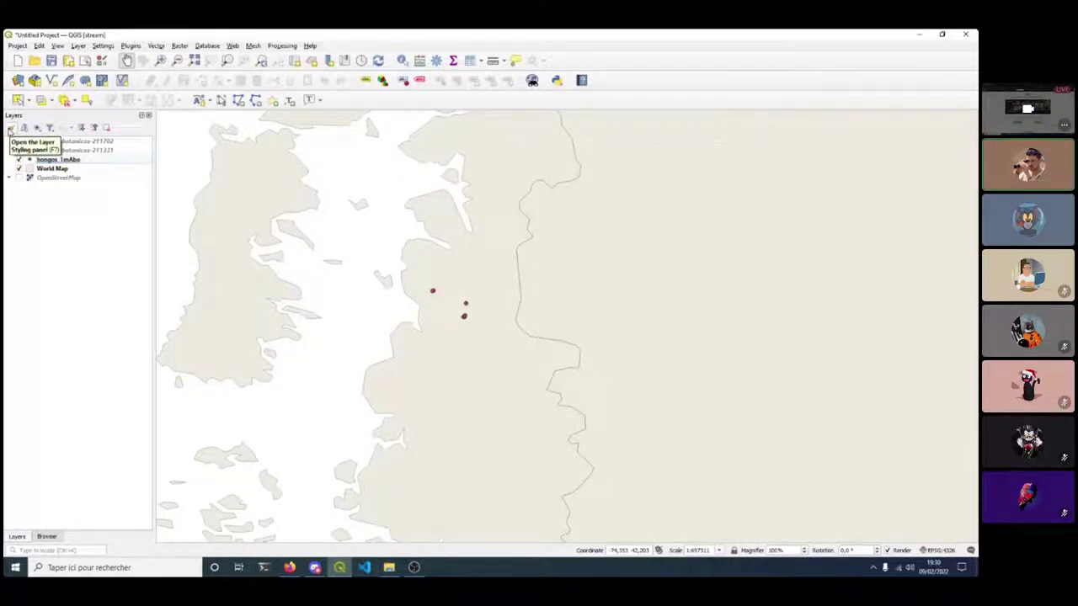
{"action": "left_click", "coordinate": [10, 128]}
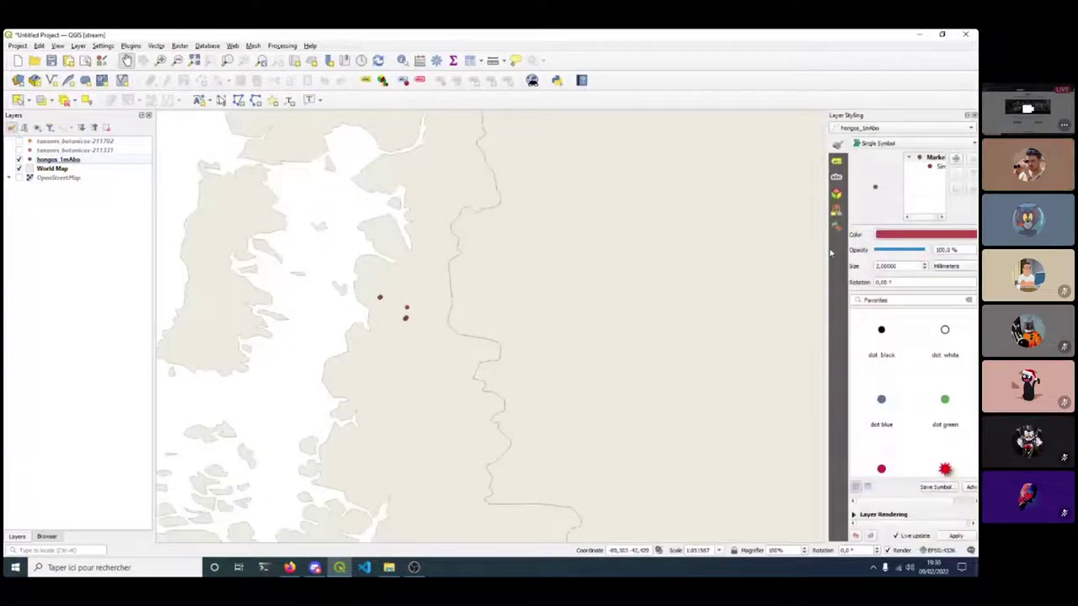
{"action": "left_click_drag", "start_coordinate": [826, 249], "coordinate": [585, 253]}
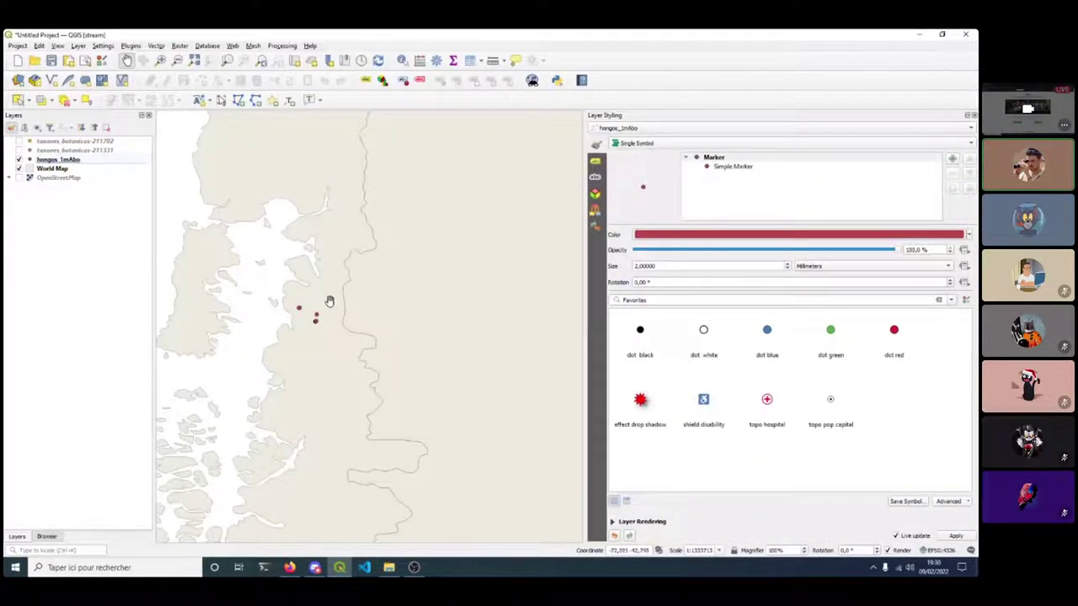
Set the hongos_1mAbo marker size to 5.6 millimeters and its color to bright green.
{"action": "scroll", "coordinate": [390, 321], "scroll_direction": "up", "scroll_amount": 1}
{"action": "scroll", "coordinate": [390, 321], "scroll_direction": "up", "scroll_amount": 1}
{"action": "scroll", "coordinate": [354, 311], "scroll_direction": "up", "scroll_amount": 1}
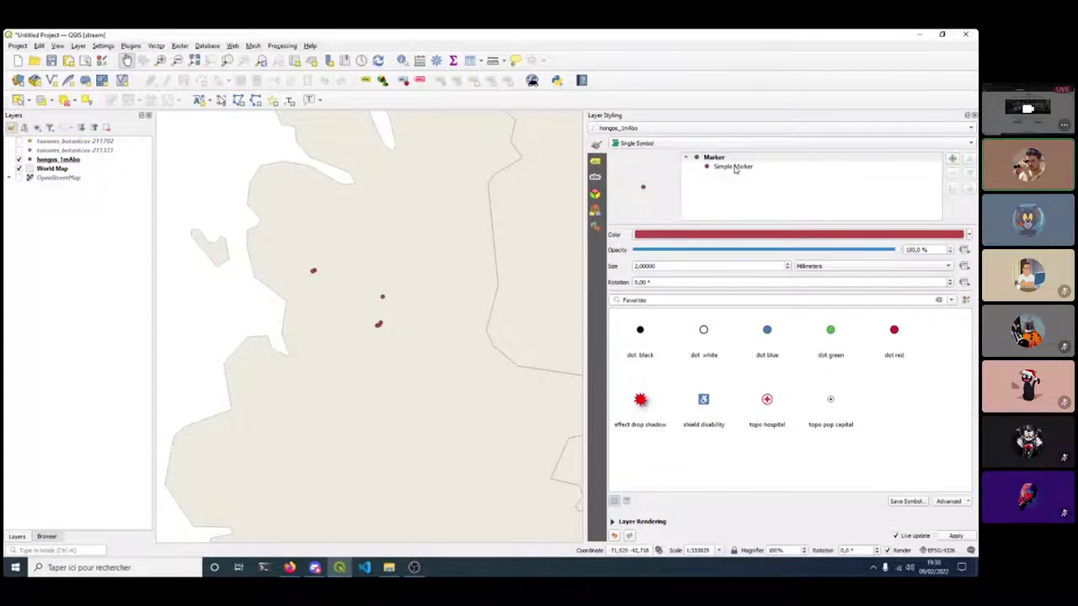
{"action": "left_click", "coordinate": [678, 267]}
{"action": "scroll", "coordinate": [678, 266], "scroll_direction": "up", "scroll_amount": 4}
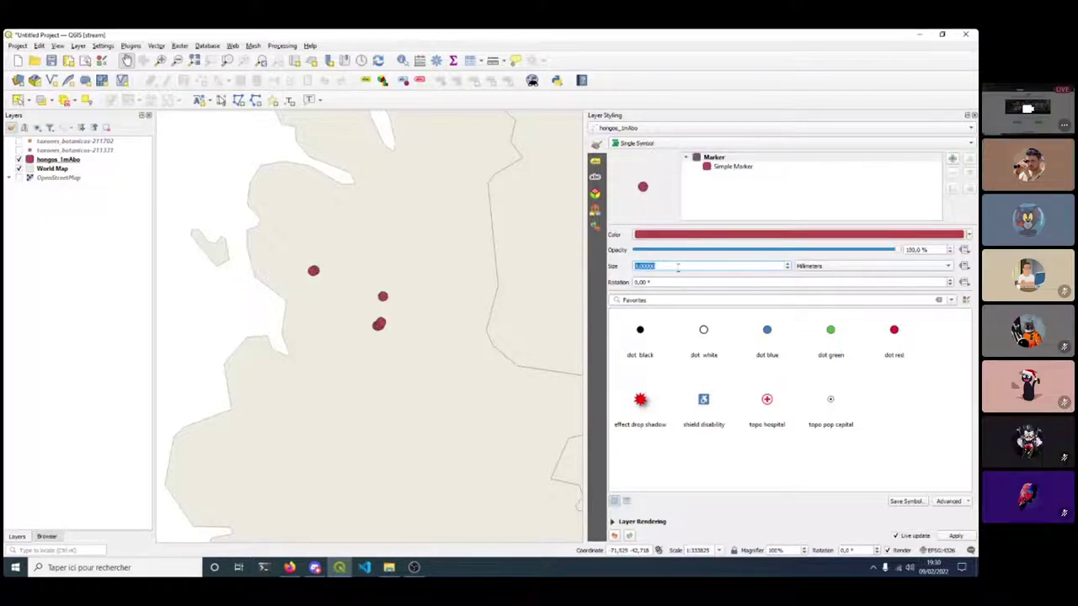
{"action": "scroll", "coordinate": [678, 266], "scroll_direction": "up", "scroll_amount": 1}
{"action": "left_click", "coordinate": [678, 266]}
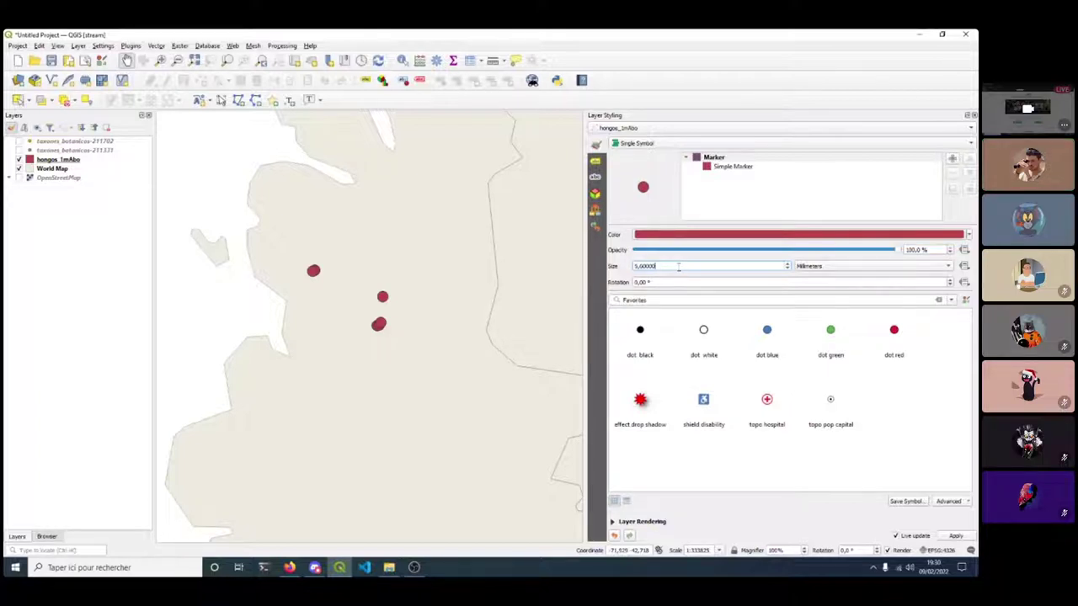
{"action": "left_click", "coordinate": [971, 235]}
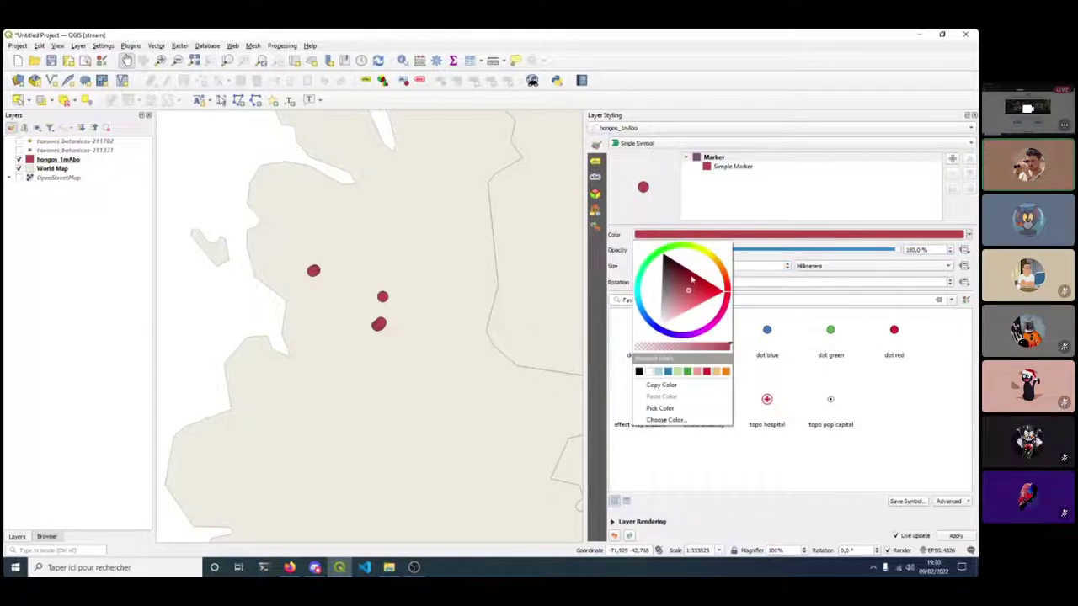
{"action": "left_click", "coordinate": [659, 255]}
{"action": "left_click", "coordinate": [746, 189]}
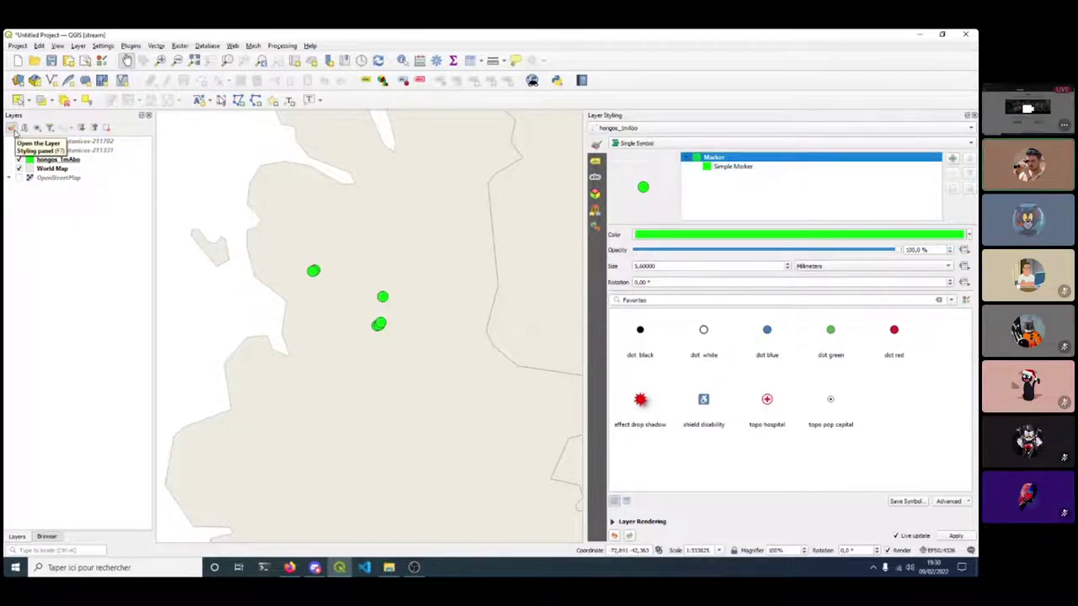
Add a second simple marker on top of the green circle and give it a square shape.
{"action": "left_click", "coordinate": [743, 167]}
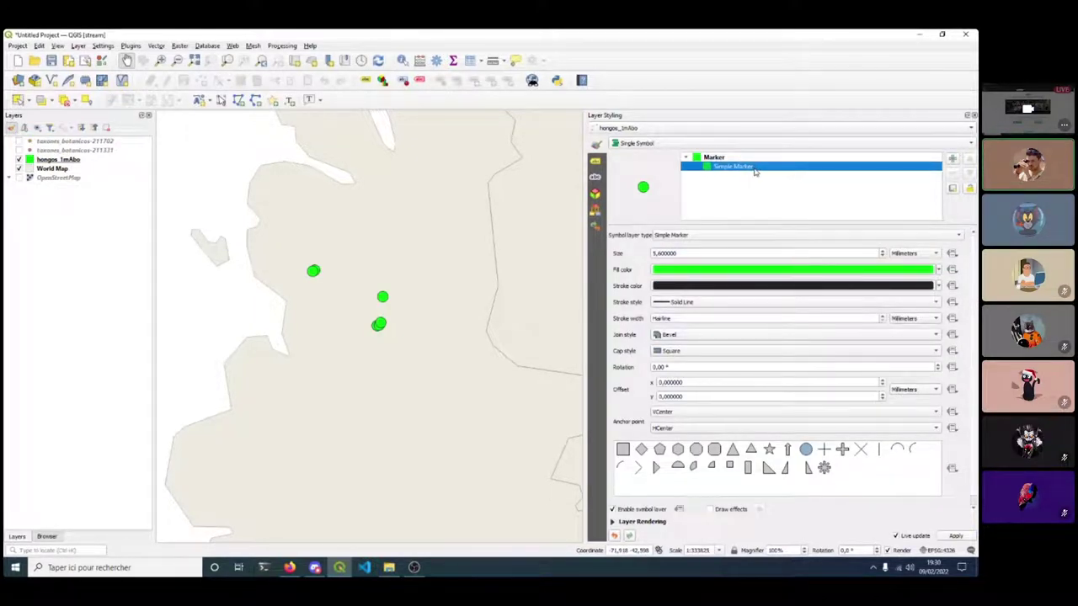
{"action": "left_click", "coordinate": [952, 159]}
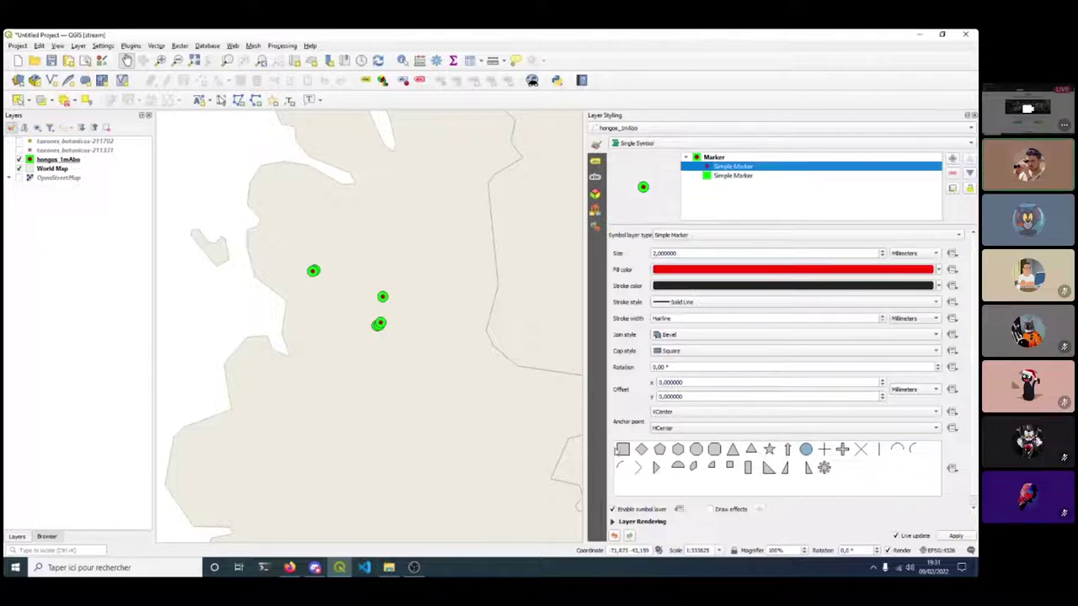
{"action": "left_click", "coordinate": [623, 450]}
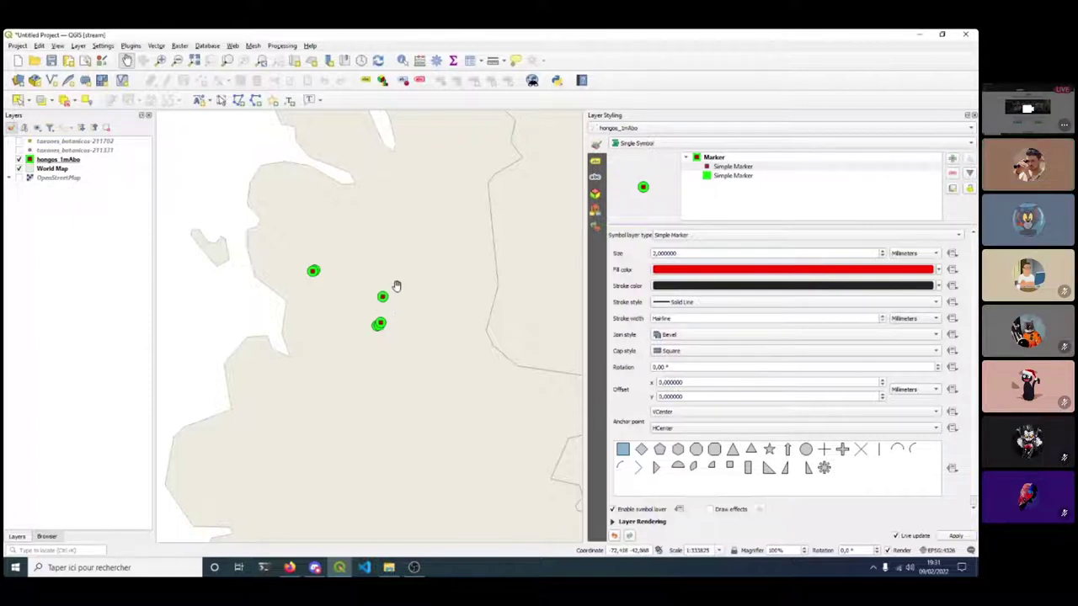
Add a third simple marker shaped as a filled cross with cyan fill and a size of 4.2 millimeters.
{"action": "mouse_move", "coordinate": [733, 168]}
{"action": "left_mouse_down"}
{"action": "mouse_move", "coordinate": [777, 174]}
{"action": "mouse_move", "coordinate": [755, 171]}
{"action": "left_mouse_up"}
{"action": "left_click", "coordinate": [706, 169]}
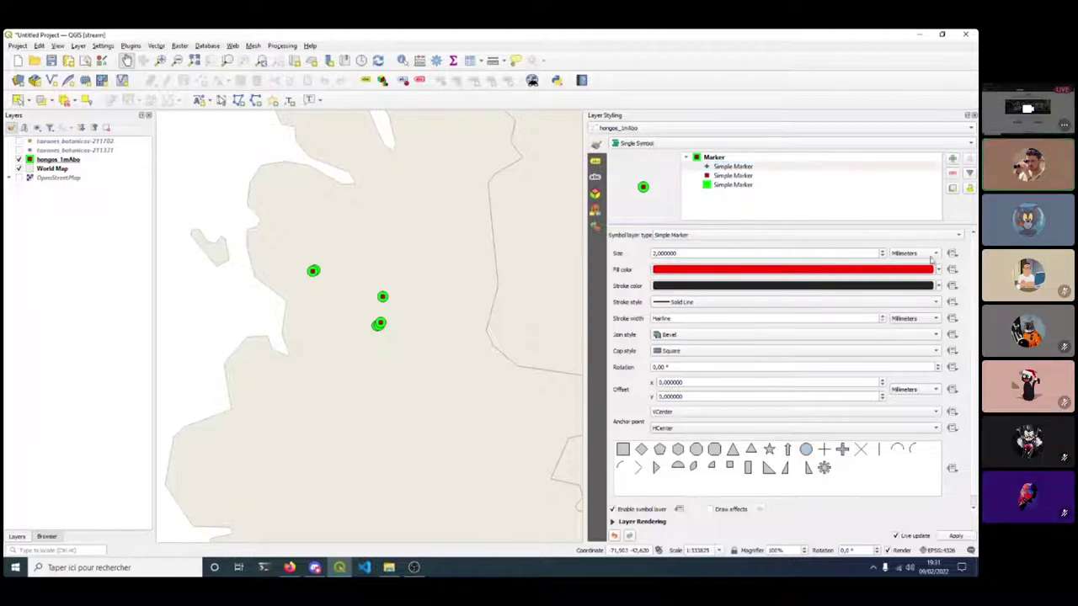
{"action": "left_click", "coordinate": [938, 269]}
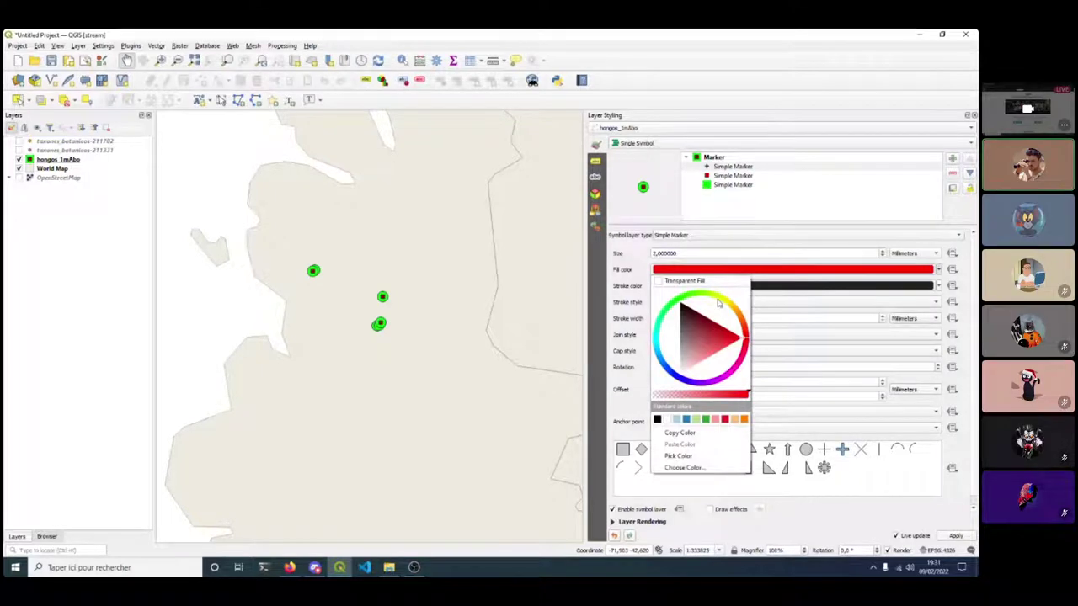
{"action": "left_click", "coordinate": [655, 342]}
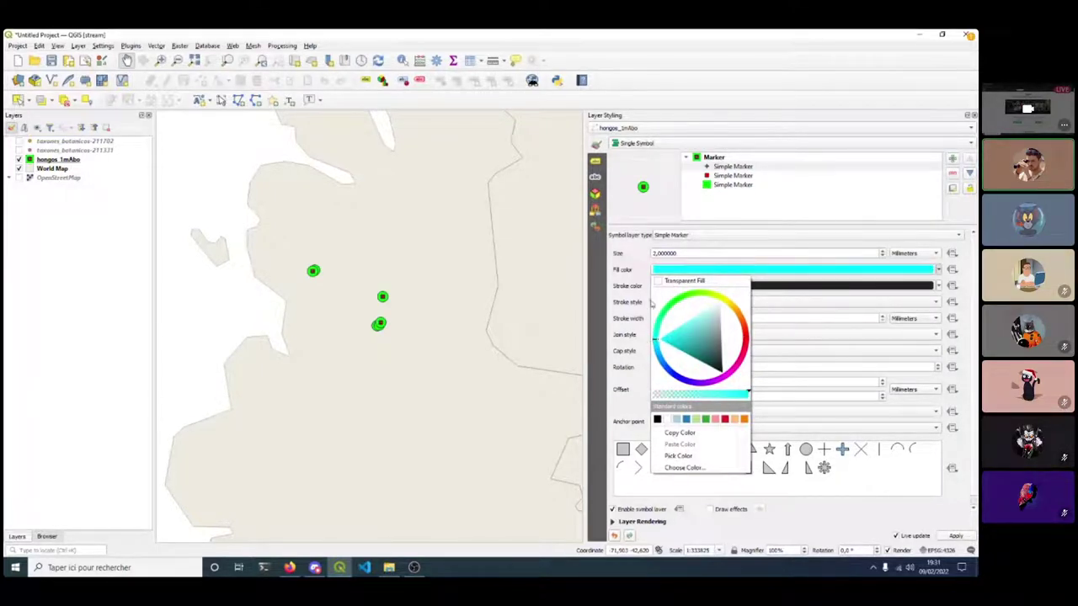
{"action": "left_click", "coordinate": [665, 260]}
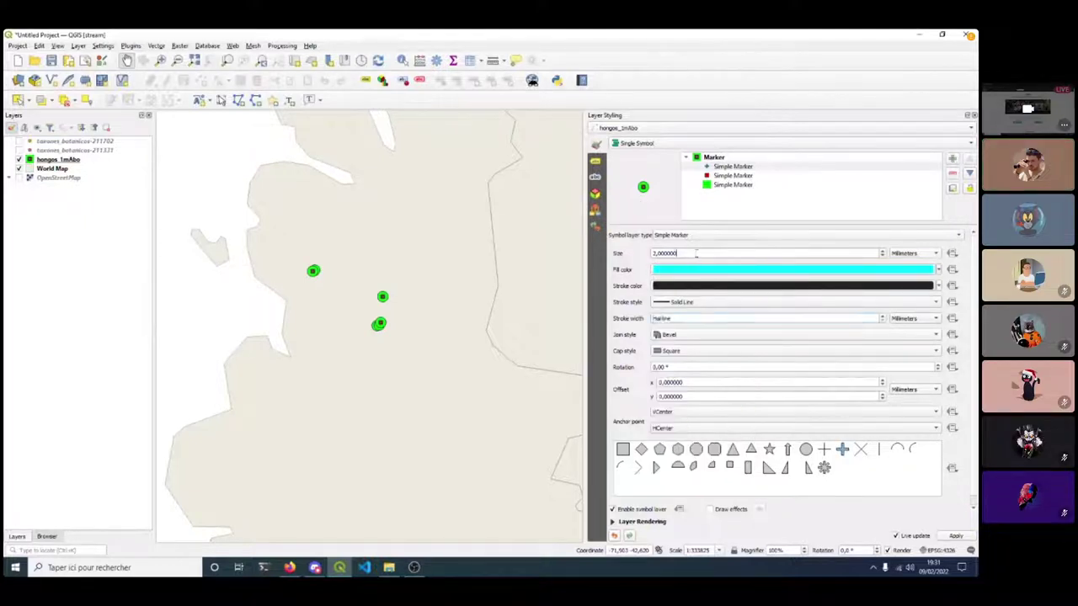
{"action": "double_click", "coordinate": [696, 253]}
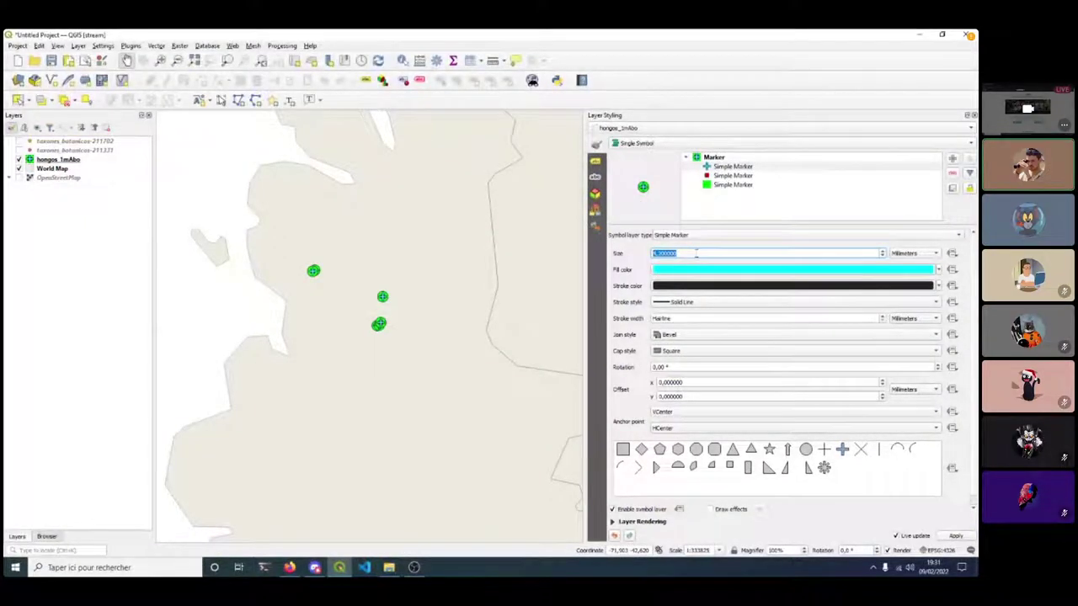
Remove the red square marker from the hongos_1mAbo symbol's layers.
{"action": "left_click", "coordinate": [731, 169]}
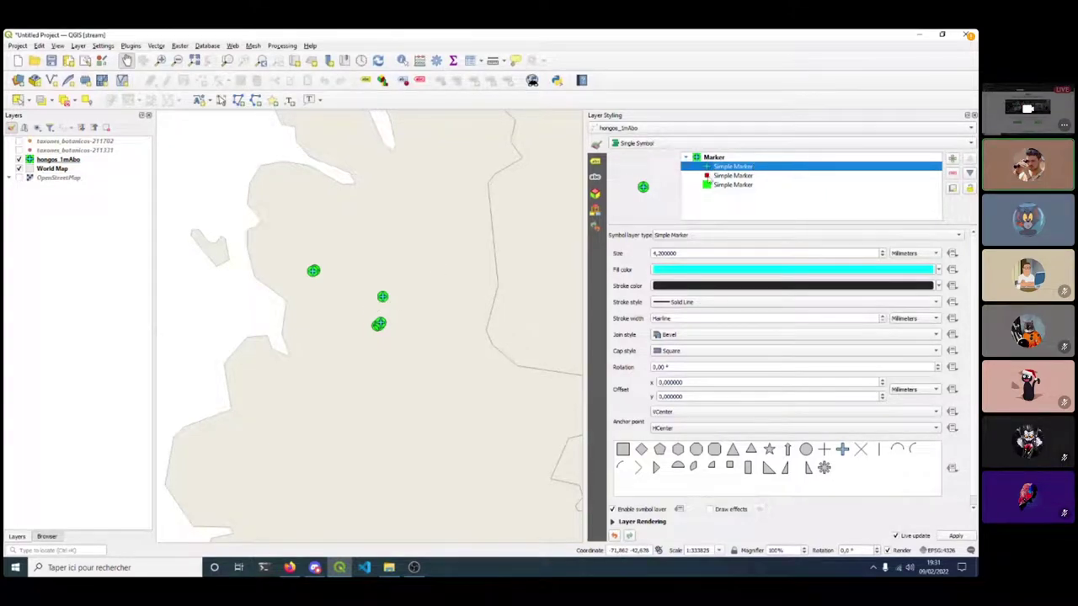
{"action": "left_click", "coordinate": [731, 176]}
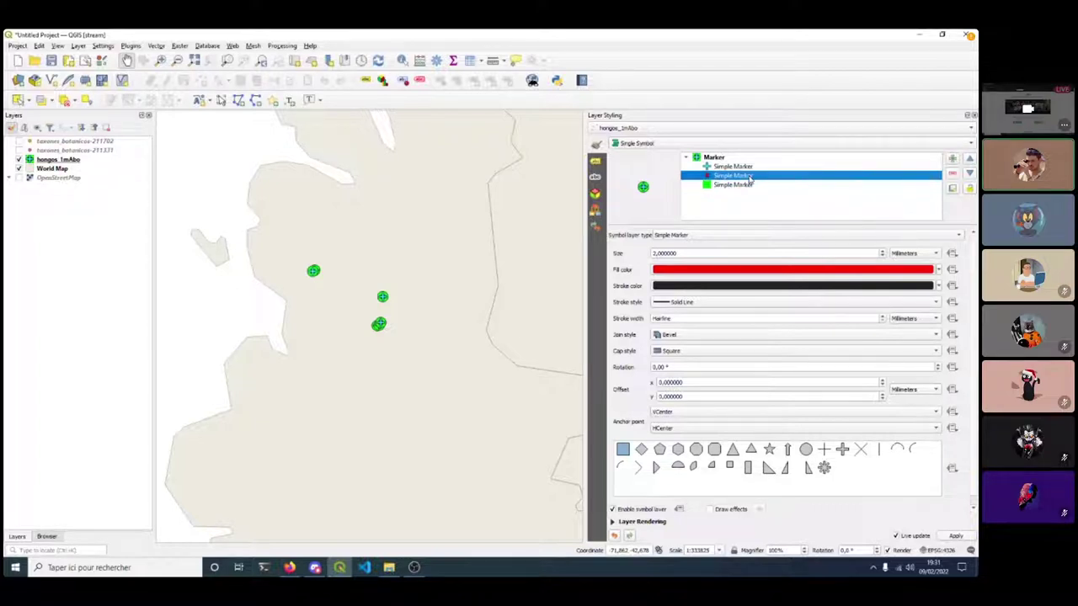
{"action": "left_click", "coordinate": [731, 185]}
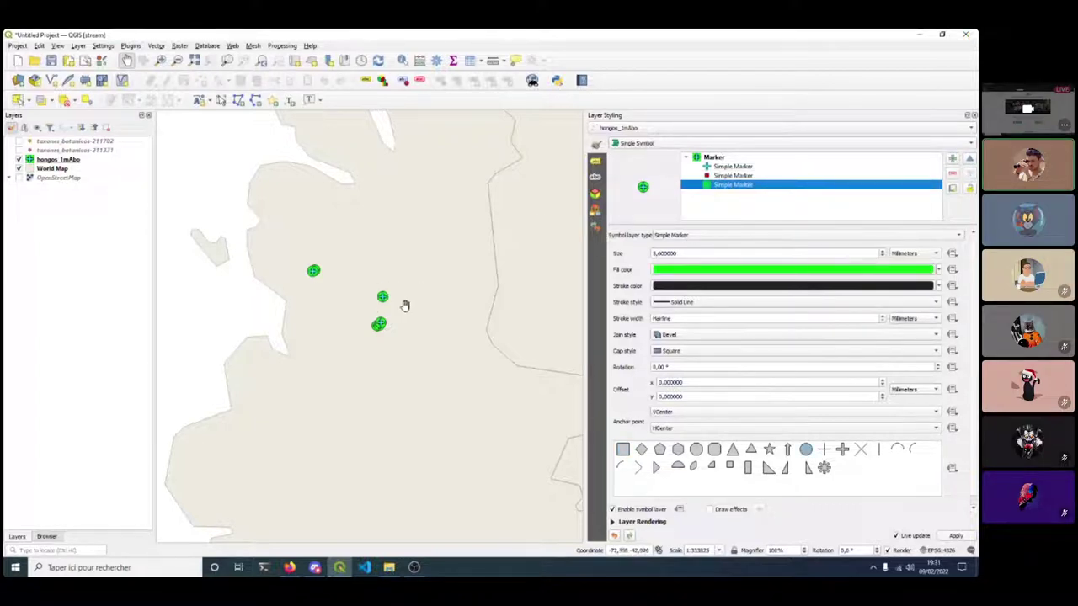
{"action": "left_click", "coordinate": [729, 176]}
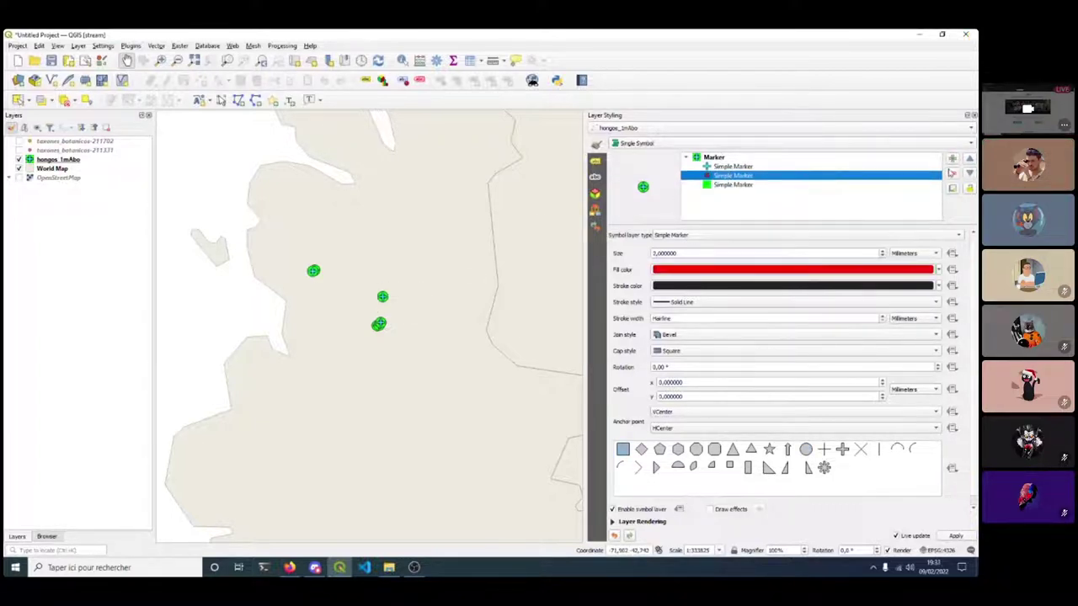
{"action": "left_click", "coordinate": [952, 173]}
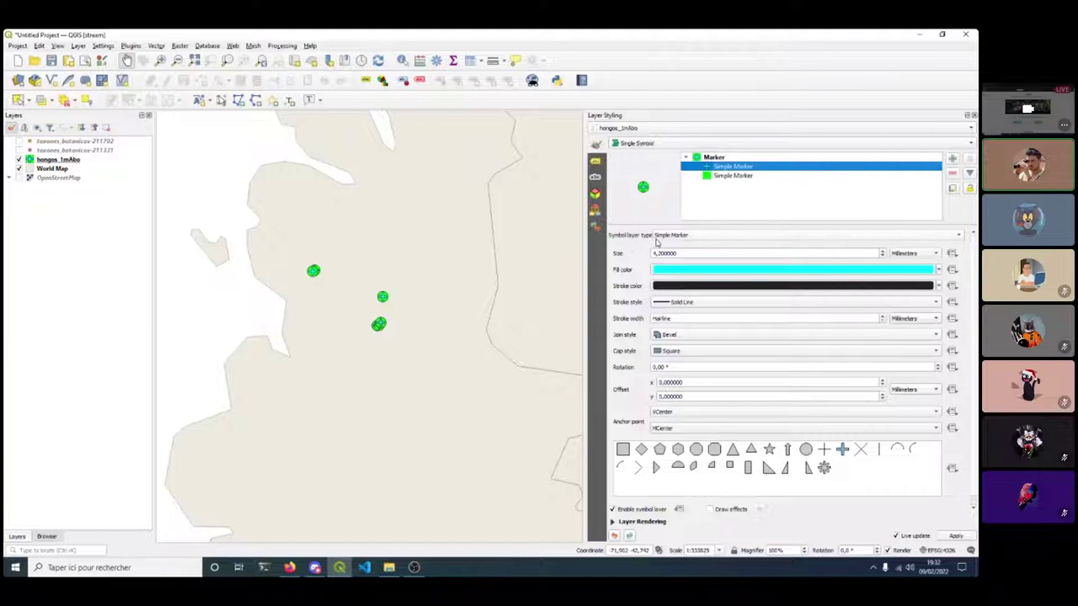
Change the cross marker's symbol layer type to Geometry Generator and set its geometry type to Point / MultiPoint.
{"action": "left_click", "coordinate": [674, 237]}
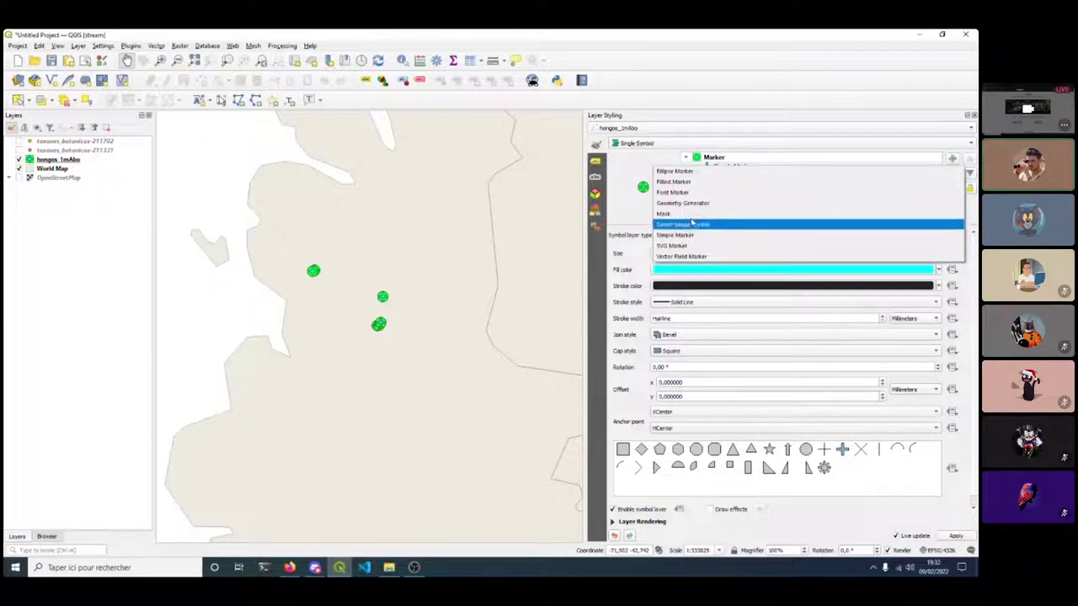
{"action": "left_click", "coordinate": [684, 204]}
{"action": "left_click", "coordinate": [680, 285]}
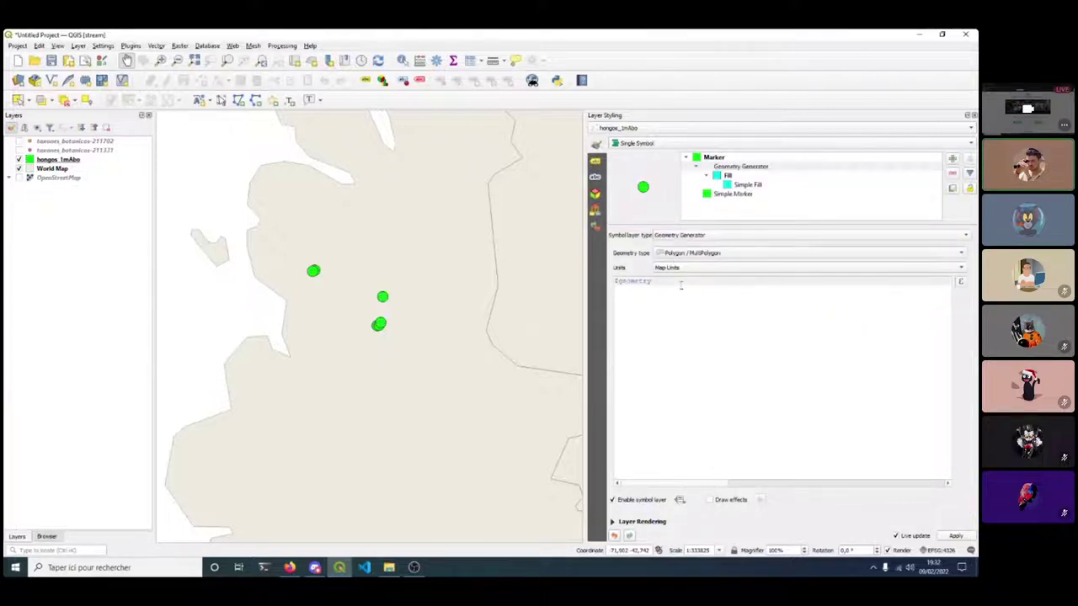
{"action": "left_click", "coordinate": [614, 286]}
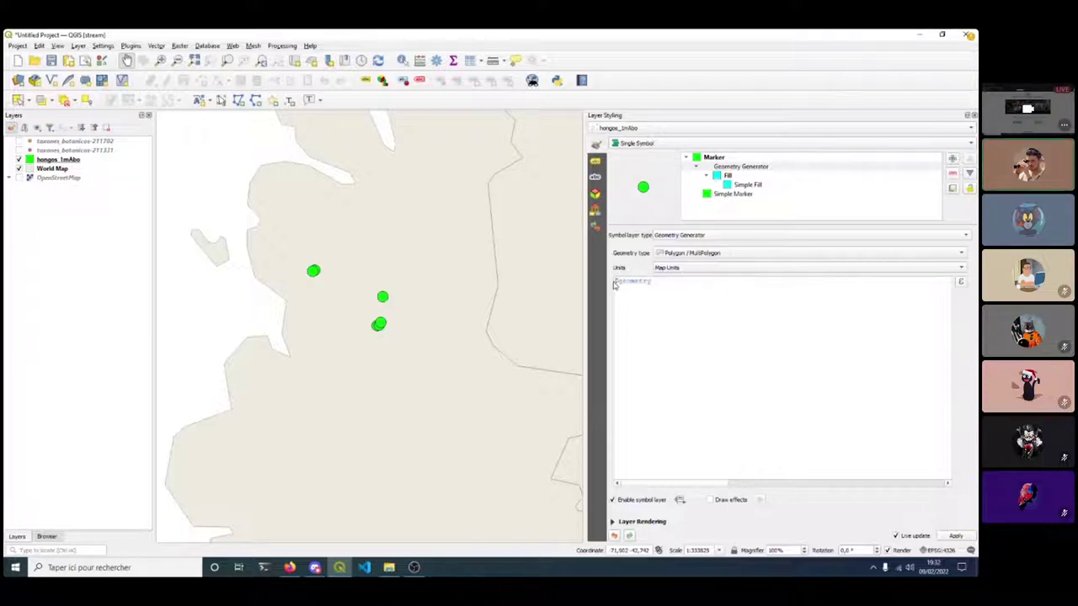
{"action": "left_click", "coordinate": [686, 253]}
{"action": "left_click", "coordinate": [687, 274]}
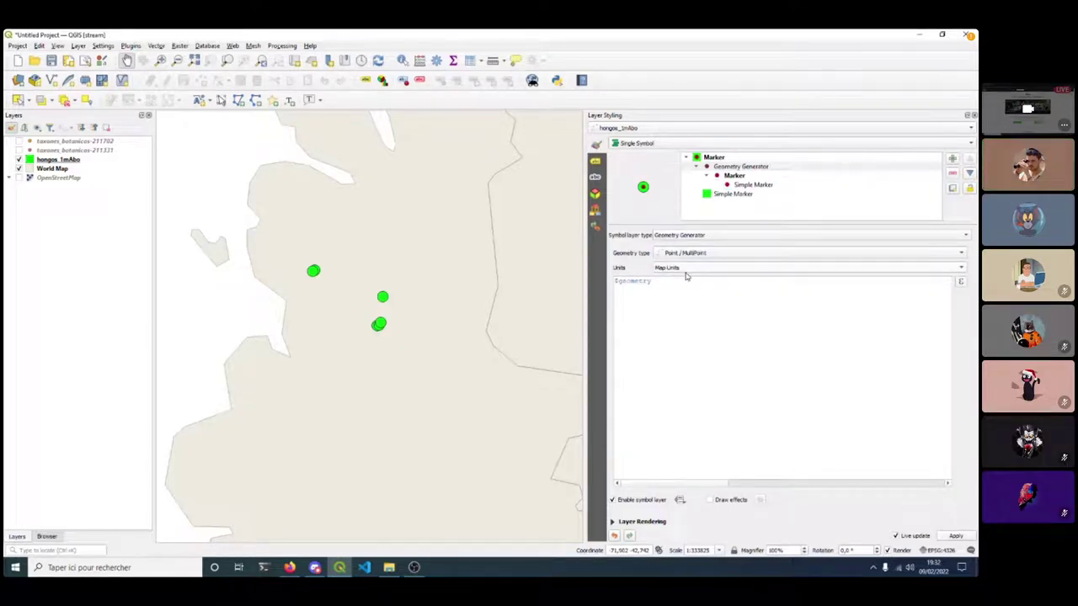
Open the geometry generator's expression editor, enlarge the dialog and clear the default $geometry expression.
{"action": "left_click", "coordinate": [960, 281]}
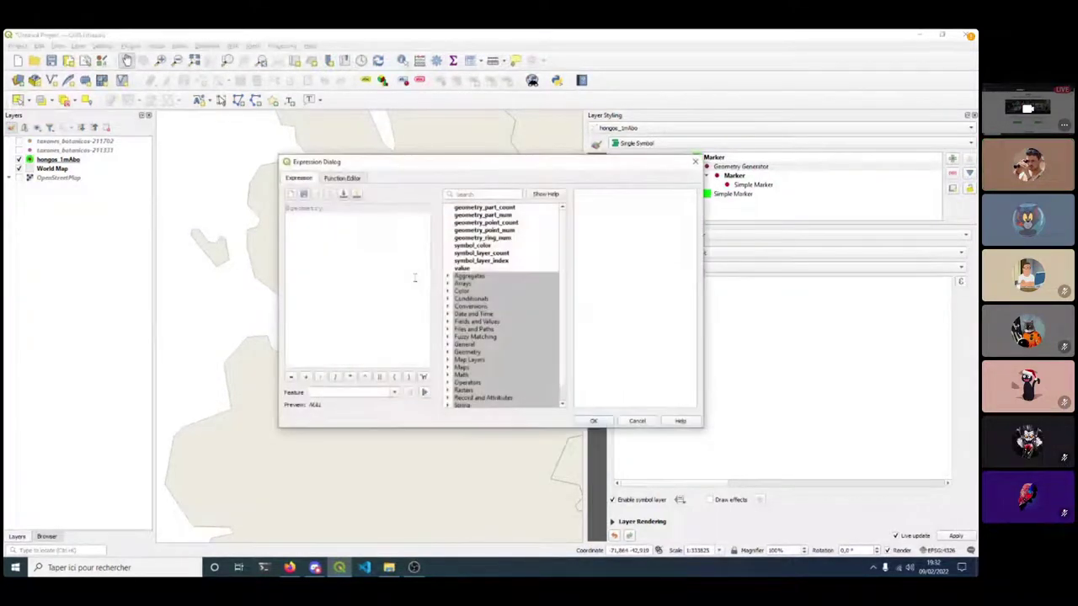
{"action": "left_click_drag", "start_coordinate": [278, 156], "coordinate": [83, 84]}
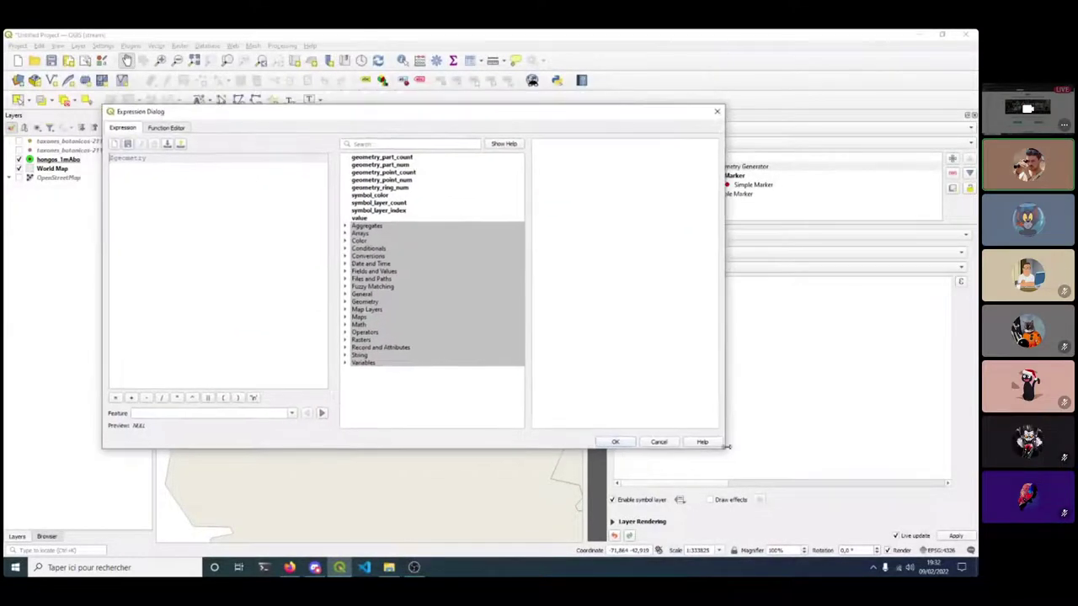
{"action": "left_click_drag", "start_coordinate": [727, 447], "coordinate": [819, 497]}
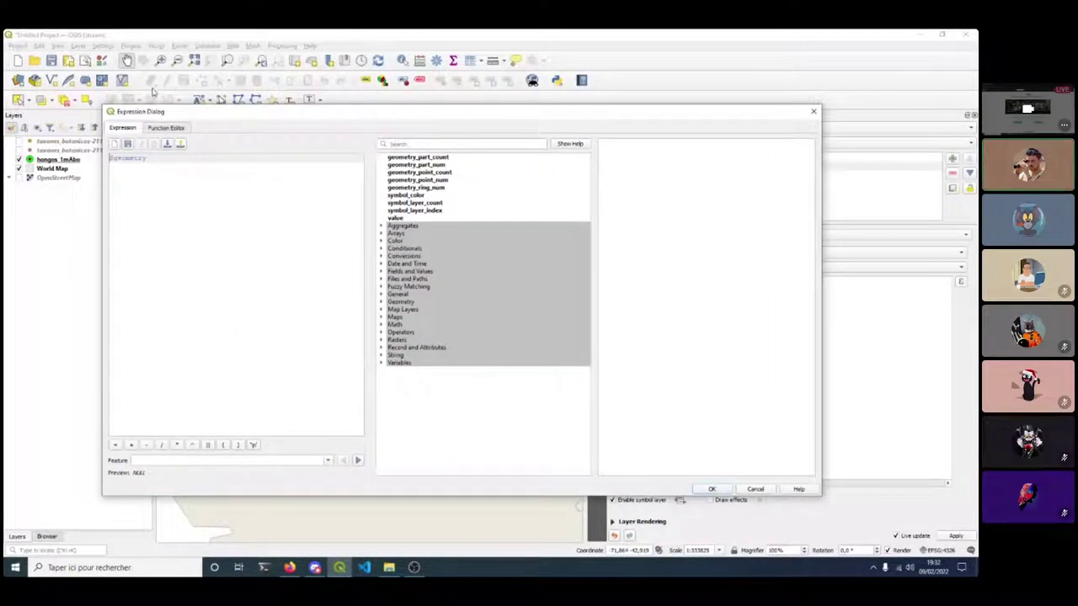
{"action": "left_click_drag", "start_coordinate": [174, 172], "coordinate": [107, 162]}
{"action": "key", "text": "Delete"}
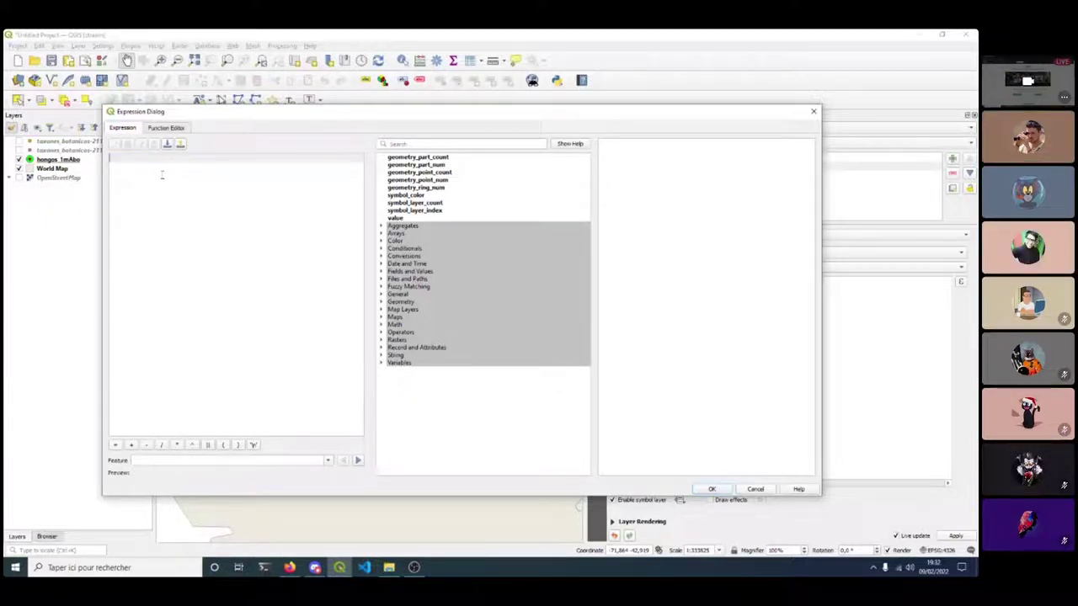
Insert the north_edge field from Fields and Values into the expression, followed by a new line.
{"action": "left_click", "coordinate": [386, 272]}
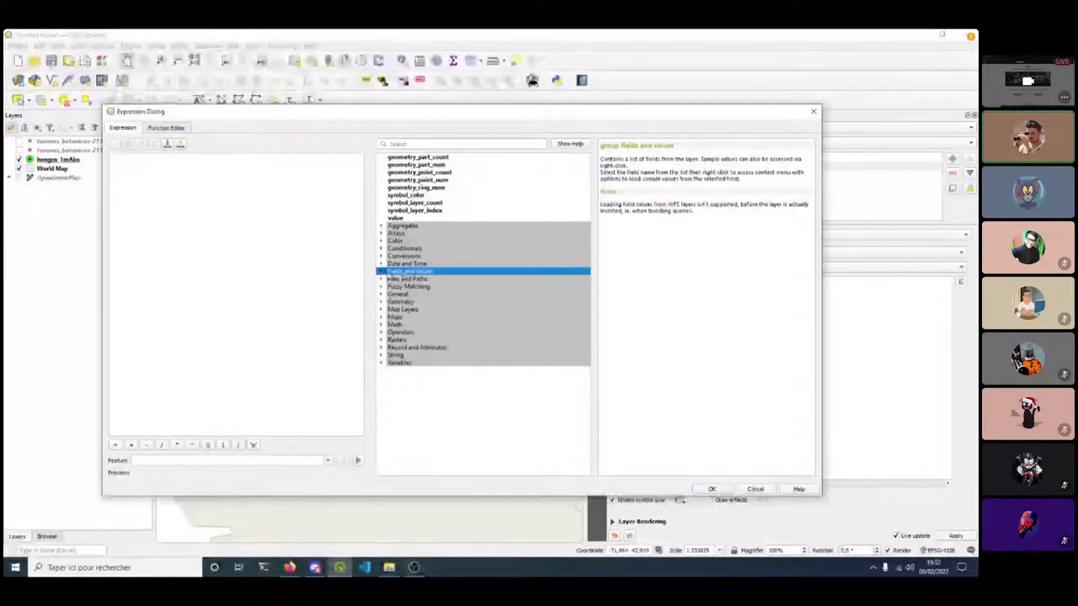
{"action": "left_click", "coordinate": [380, 272]}
{"action": "scroll", "coordinate": [380, 274], "scroll_direction": "down", "scroll_amount": 4}
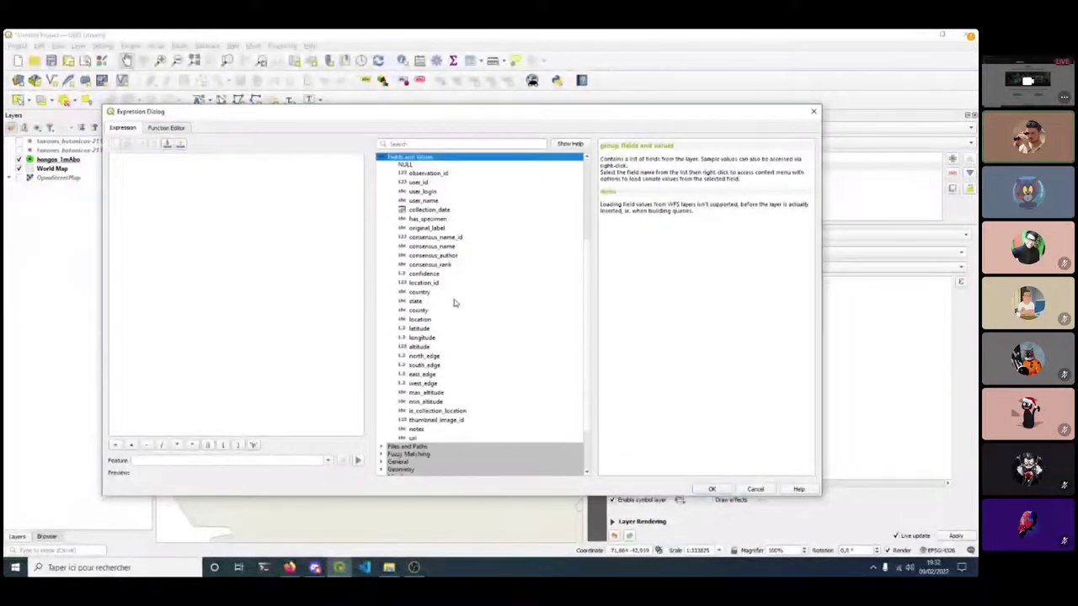
{"action": "left_click", "coordinate": [419, 357]}
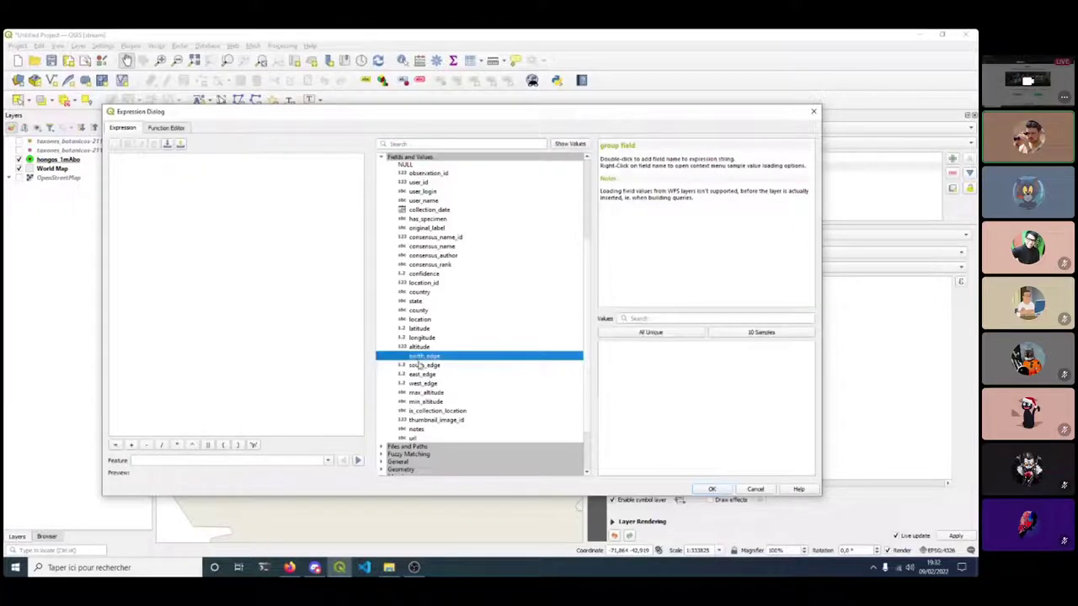
{"action": "left_click", "coordinate": [422, 365]}
{"action": "left_click", "coordinate": [421, 374]}
{"action": "left_click", "coordinate": [421, 366]}
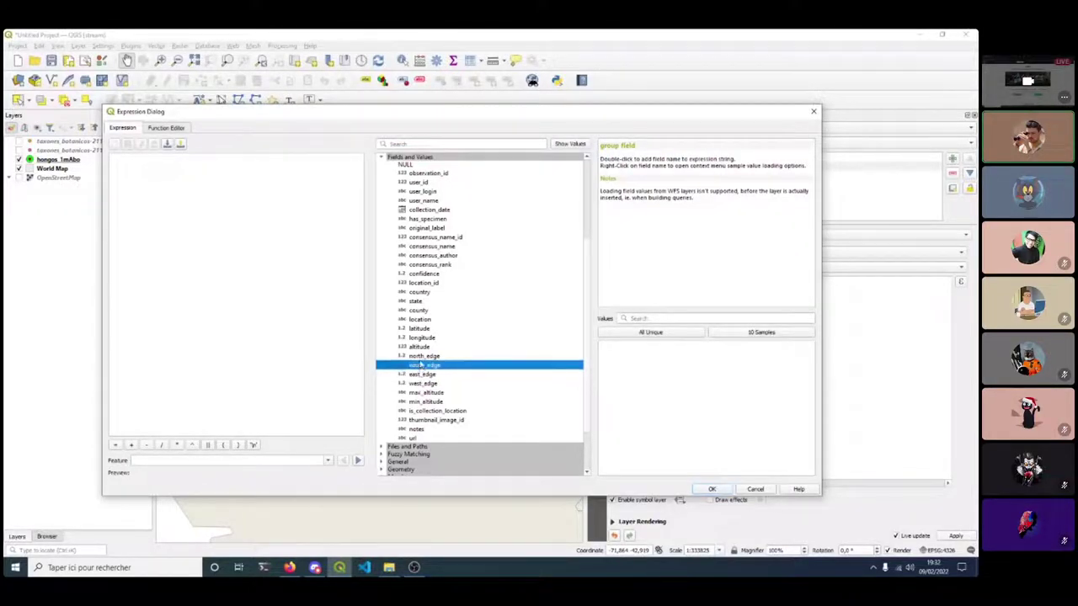
{"action": "left_click", "coordinate": [421, 358]}
{"action": "double_click", "coordinate": [418, 357]}
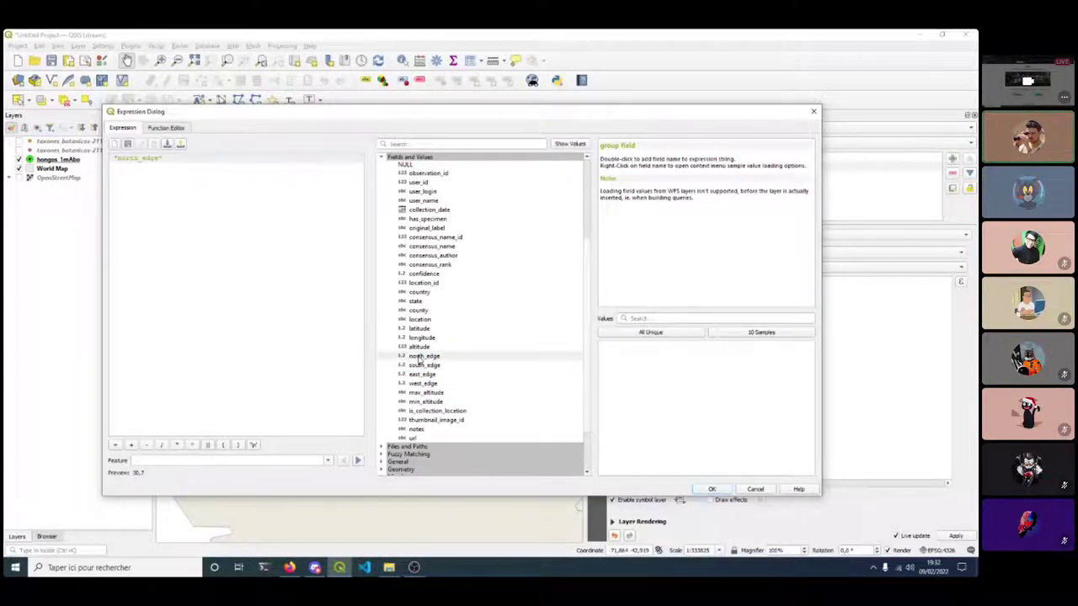
{"action": "key", "text": "Return"}
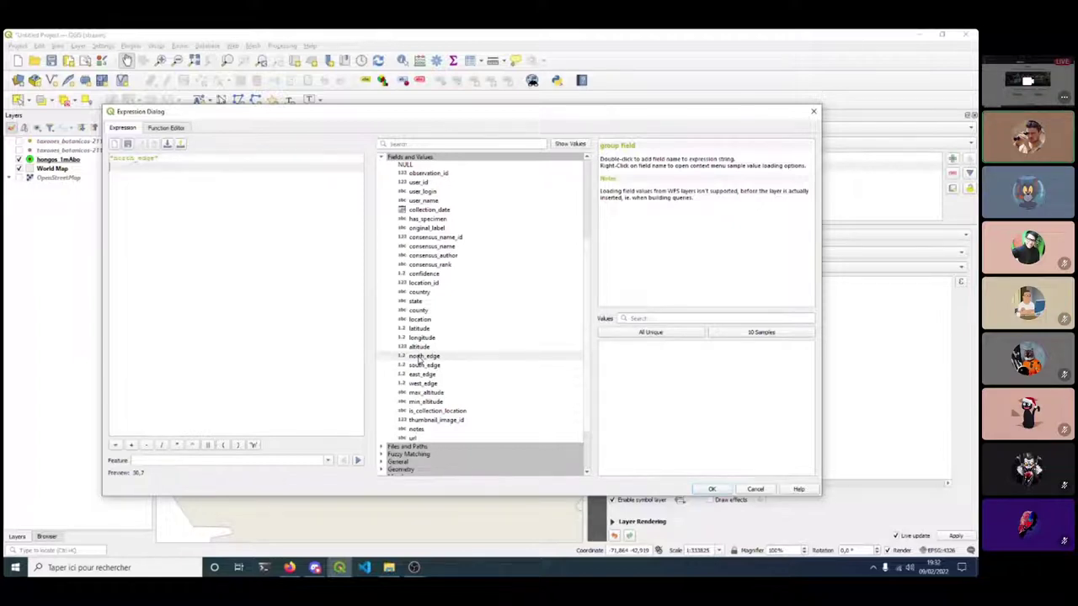
Insert the south_edge, east_edge and west_edge fields into the expression, each on its own line.
{"action": "double_click", "coordinate": [424, 365]}
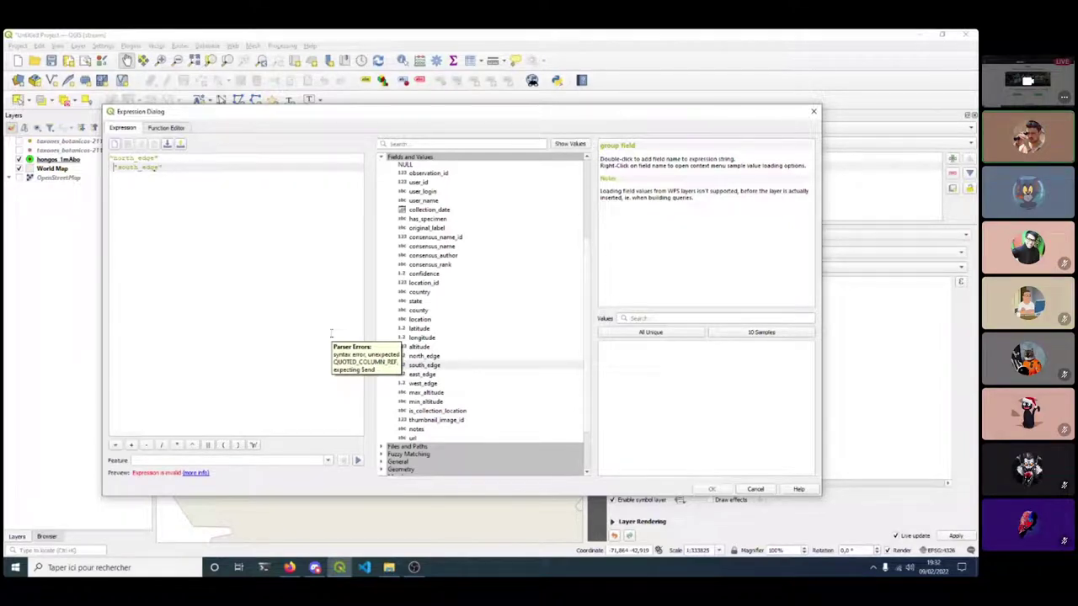
{"action": "key", "text": "BackSpace"}
{"action": "key", "text": "Print"}
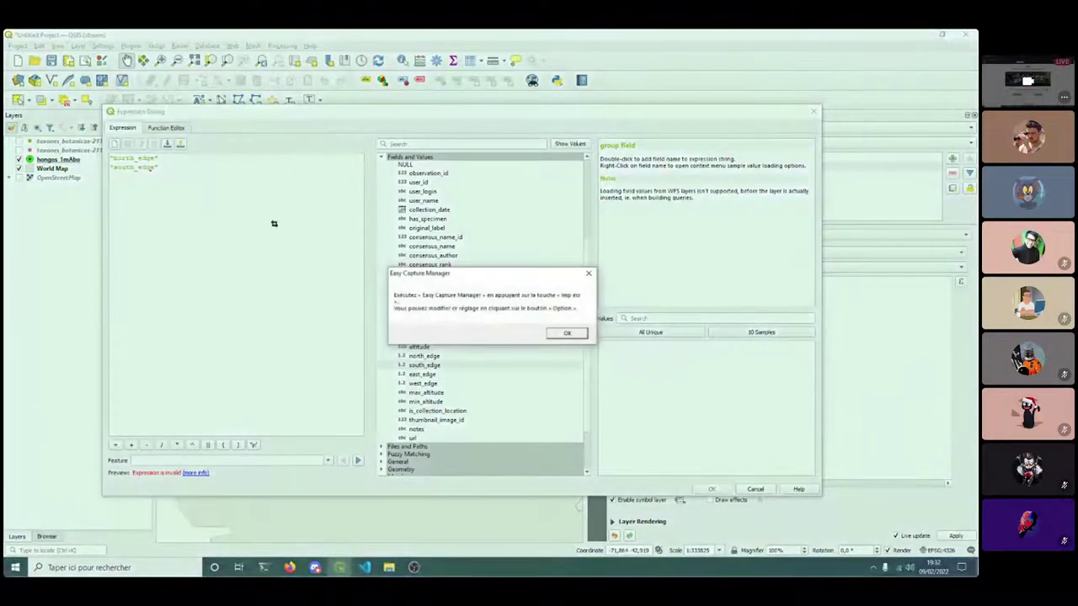
{"action": "left_click", "coordinate": [568, 333]}
{"action": "left_click", "coordinate": [199, 118]}
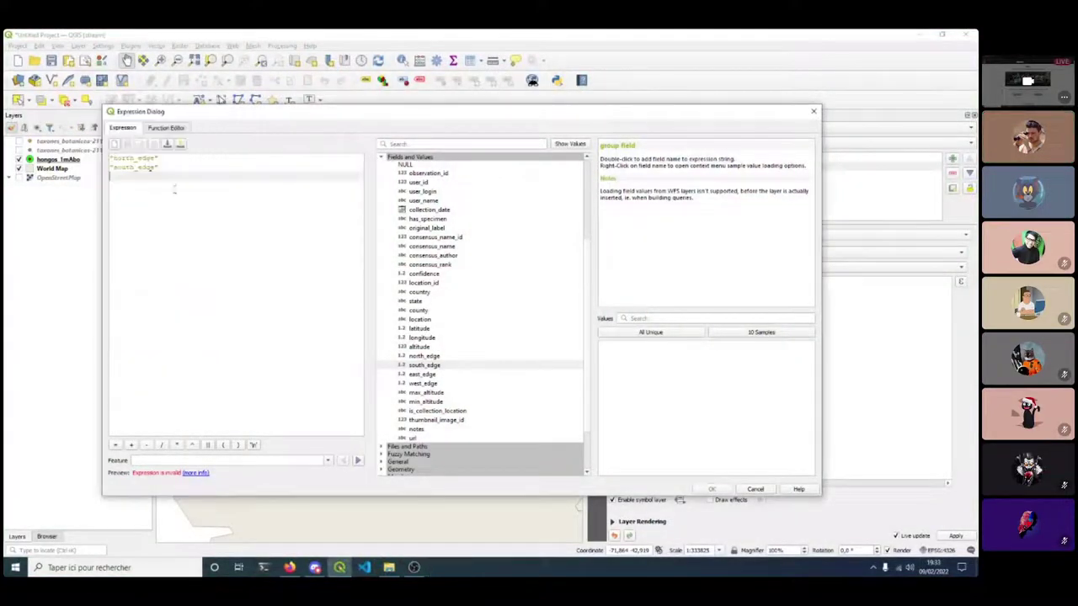
{"action": "double_click", "coordinate": [419, 376]}
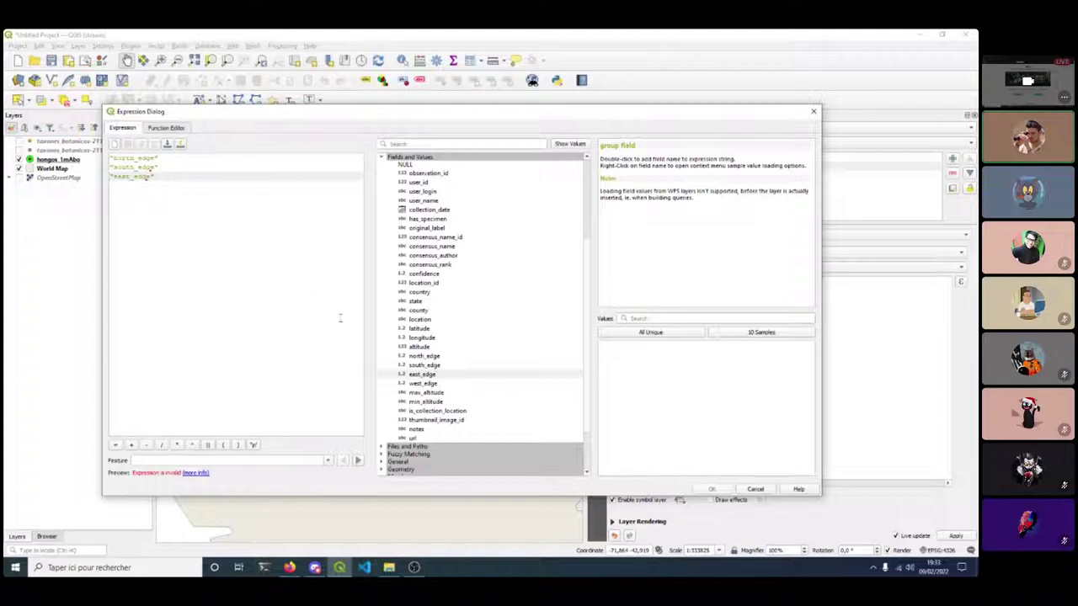
{"action": "key", "text": "Return"}
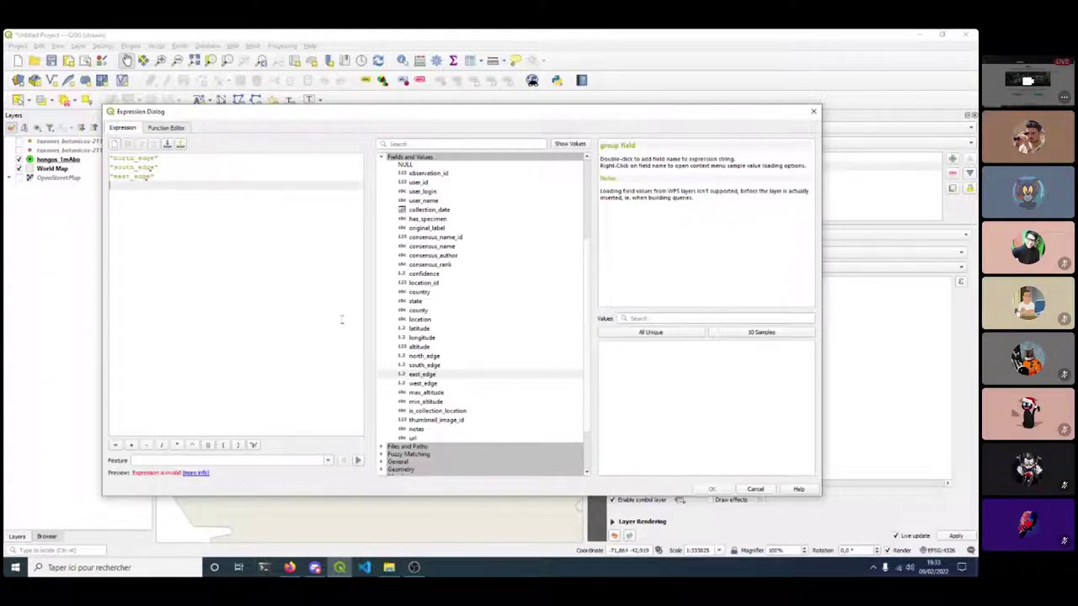
{"action": "double_click", "coordinate": [423, 384]}
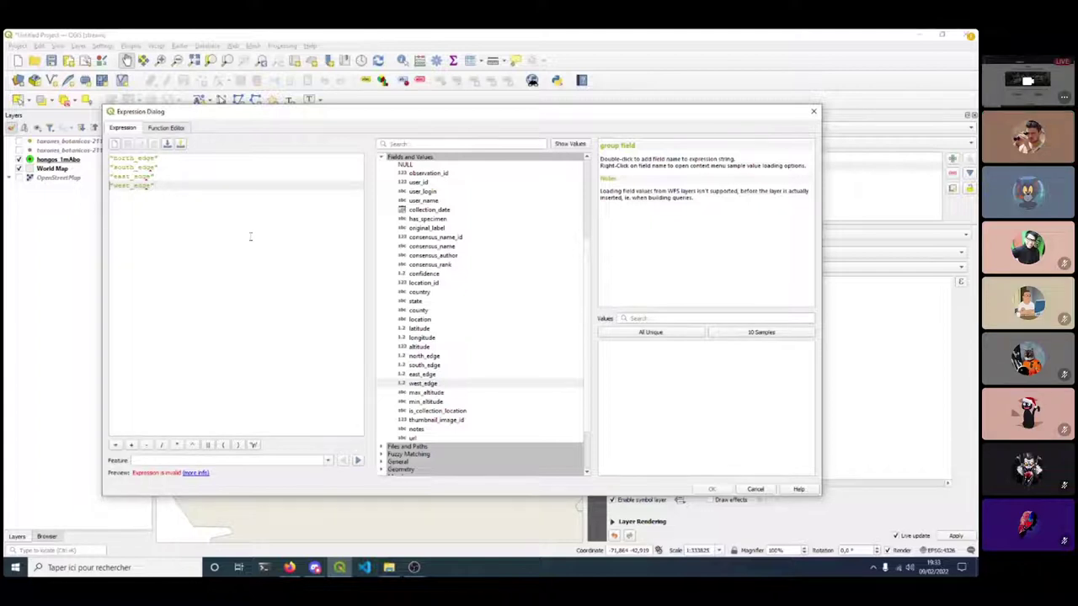
Comment out all four edge field lines in the expression and place the cursor below them.
{"action": "key", "text": "Up"}
{"action": "key", "text": "Up"}
{"action": "key", "text": "Up"}
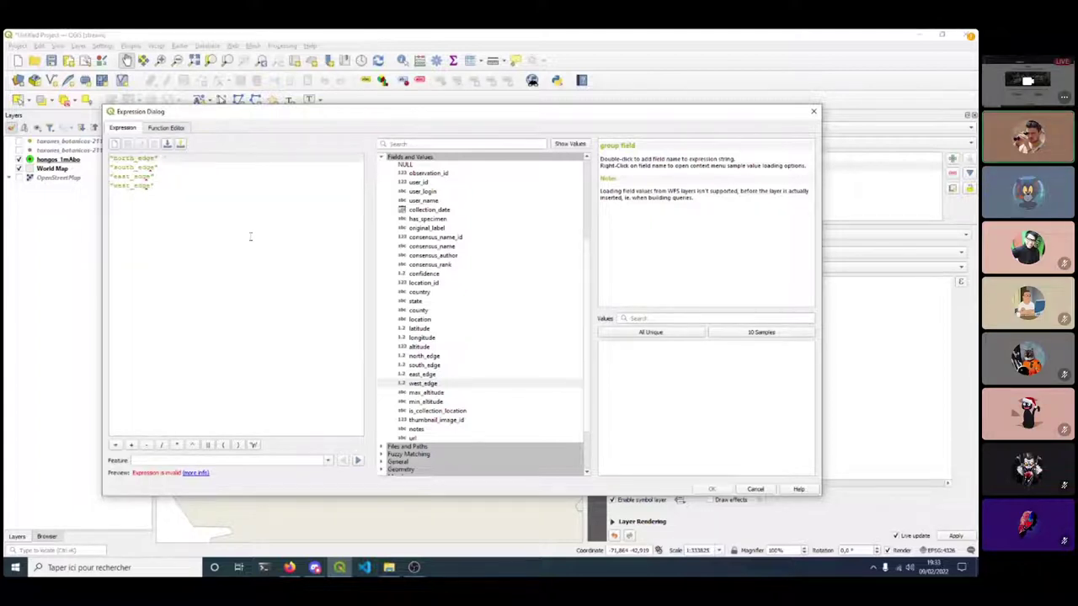
{"action": "key", "text": "ctrl+:"}
{"action": "key", "text": "Down"}
{"action": "key", "text": "ctrl+:"}
{"action": "key", "text": "Down"}
{"action": "key", "text": "ctrl+:"}
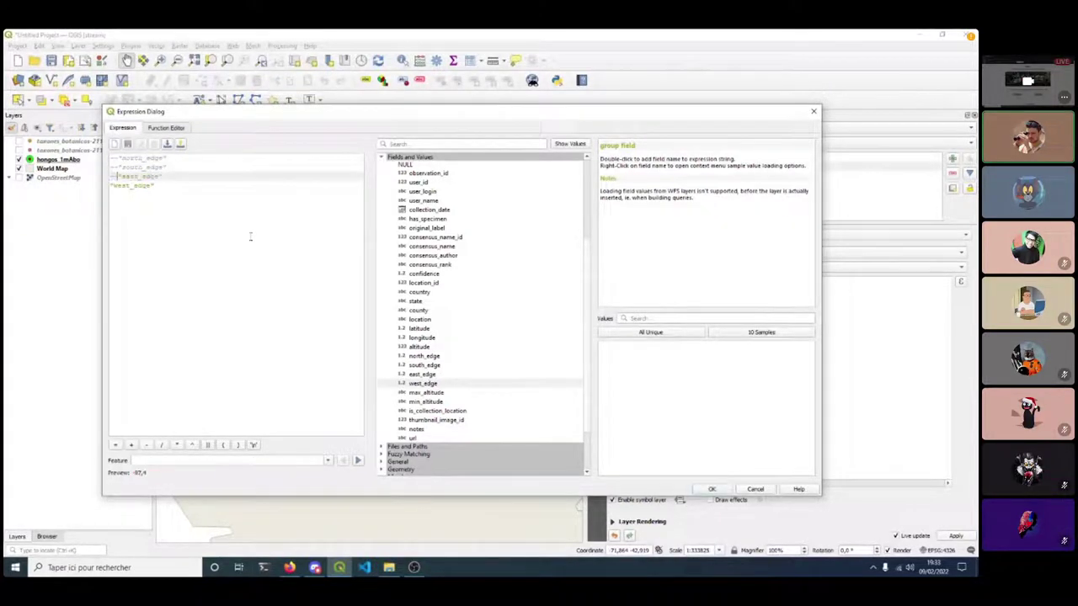
{"action": "key", "text": "Down"}
{"action": "key", "text": "ctrl+:"}
{"action": "key", "text": "Down"}
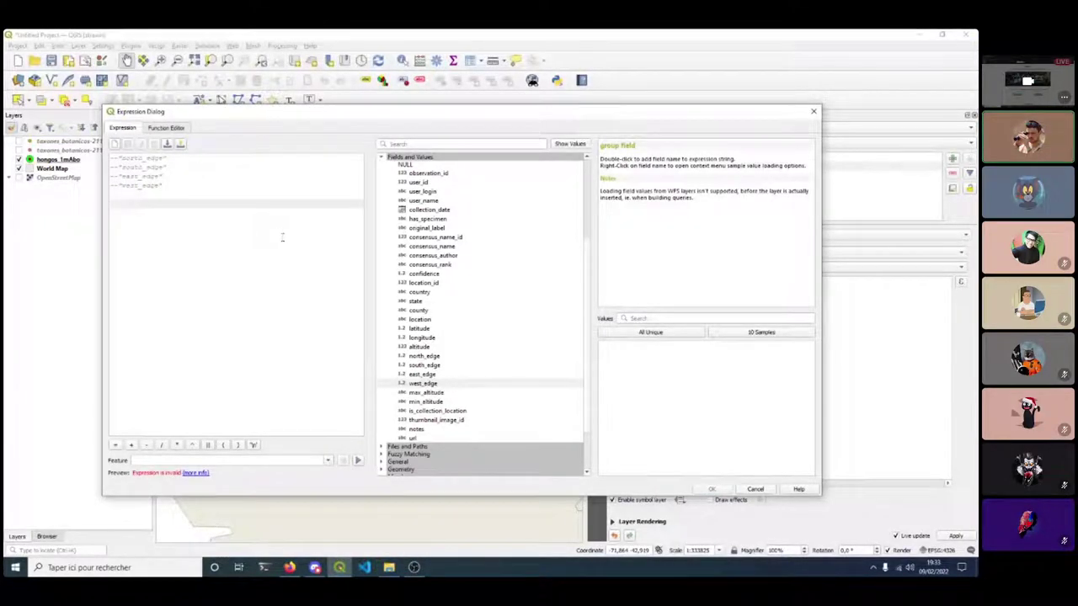
Search the function list for "point" and insert the make_point function below the commented field names.
{"action": "scroll", "coordinate": [489, 225], "scroll_direction": "up", "scroll_amount": 3}
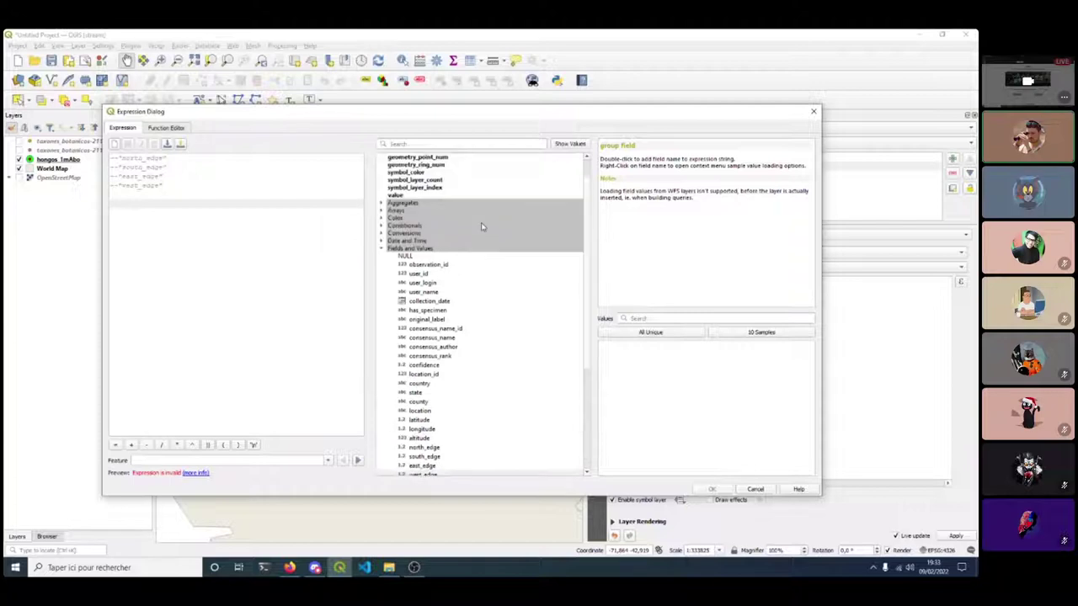
{"action": "scroll", "coordinate": [479, 231], "scroll_direction": "up", "scroll_amount": 1}
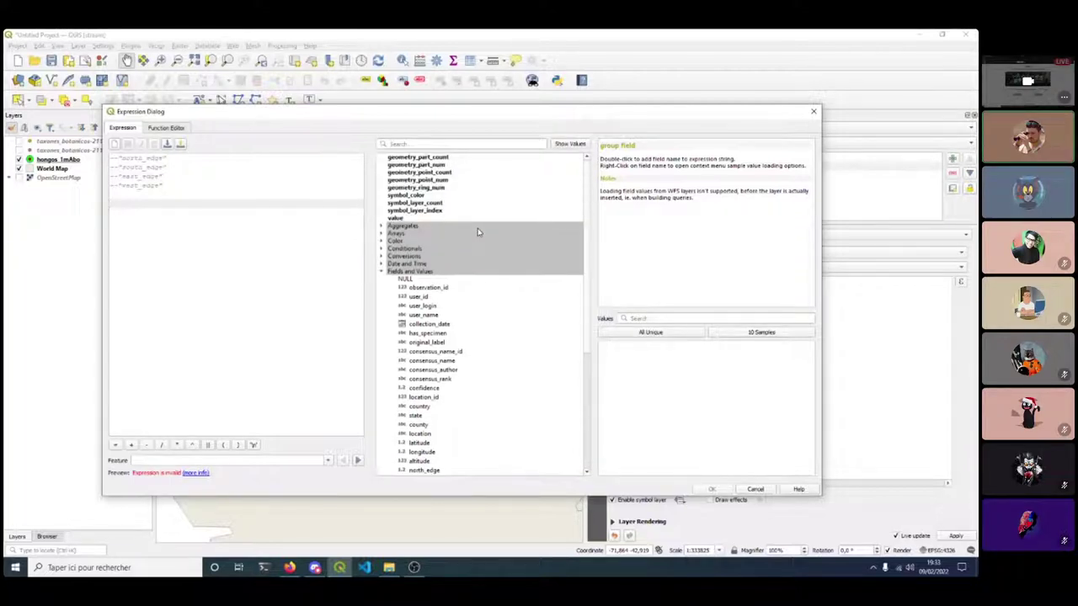
{"action": "left_click", "coordinate": [409, 144]}
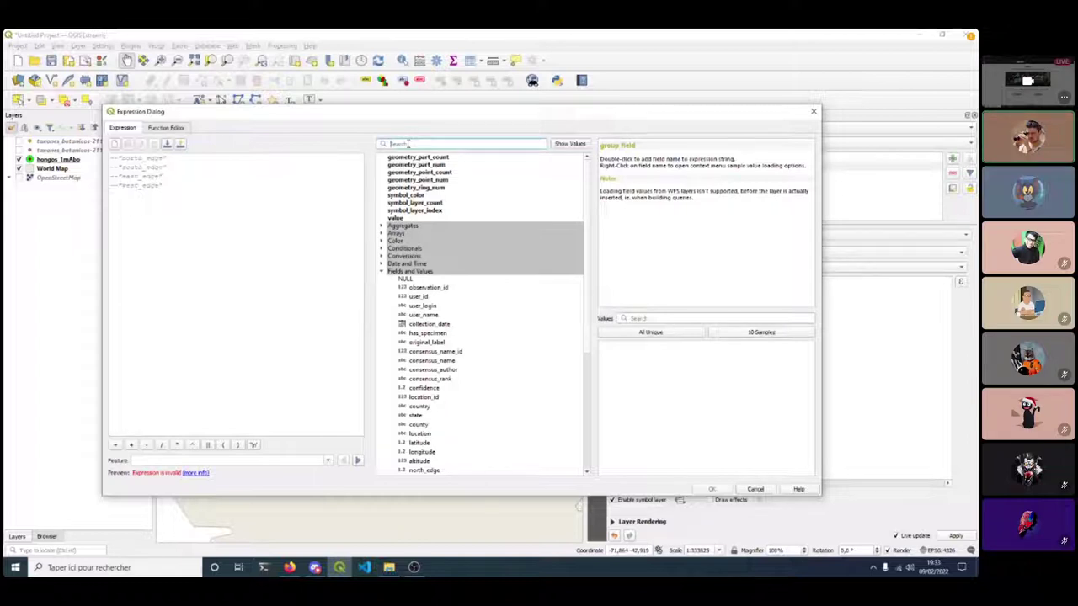
{"action": "type", "text": "make"}
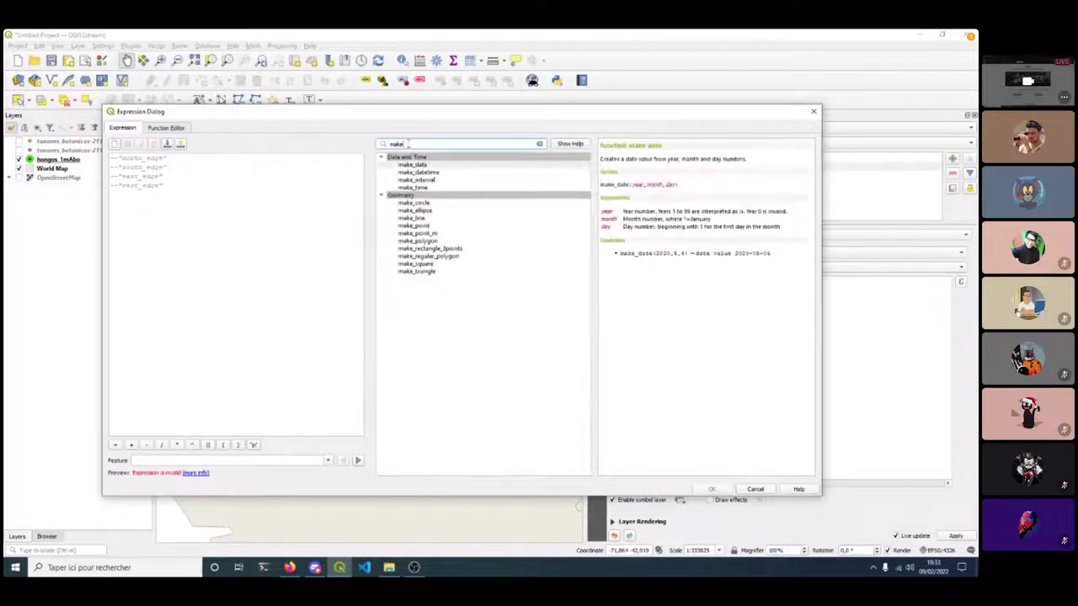
{"action": "type", "text": "_point"}
{"action": "double_click", "coordinate": [408, 143]}
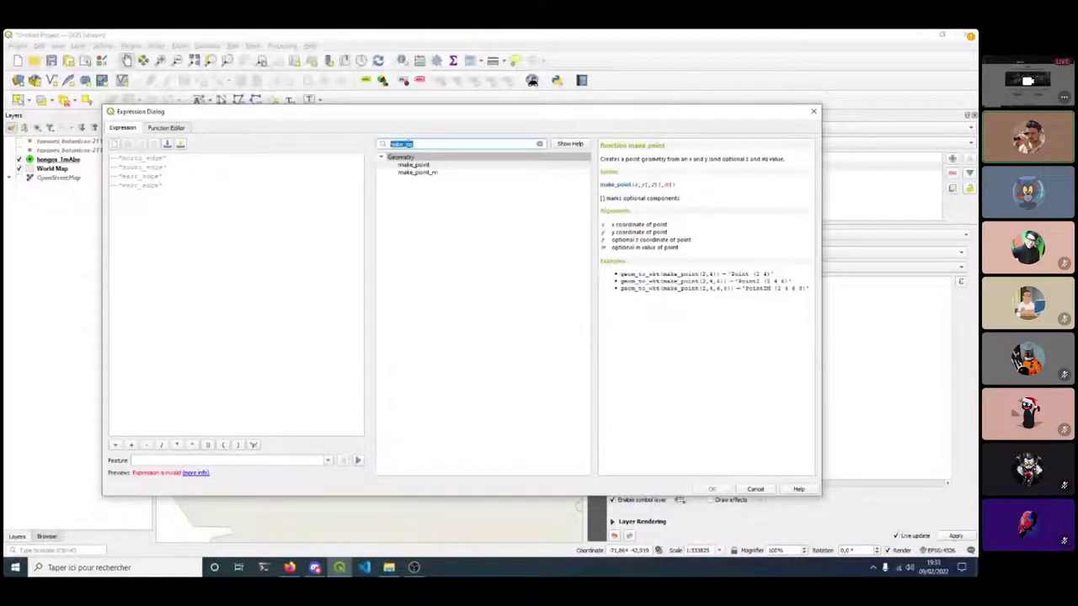
{"action": "type", "text": "st"}
{"action": "type", "text": "int"}
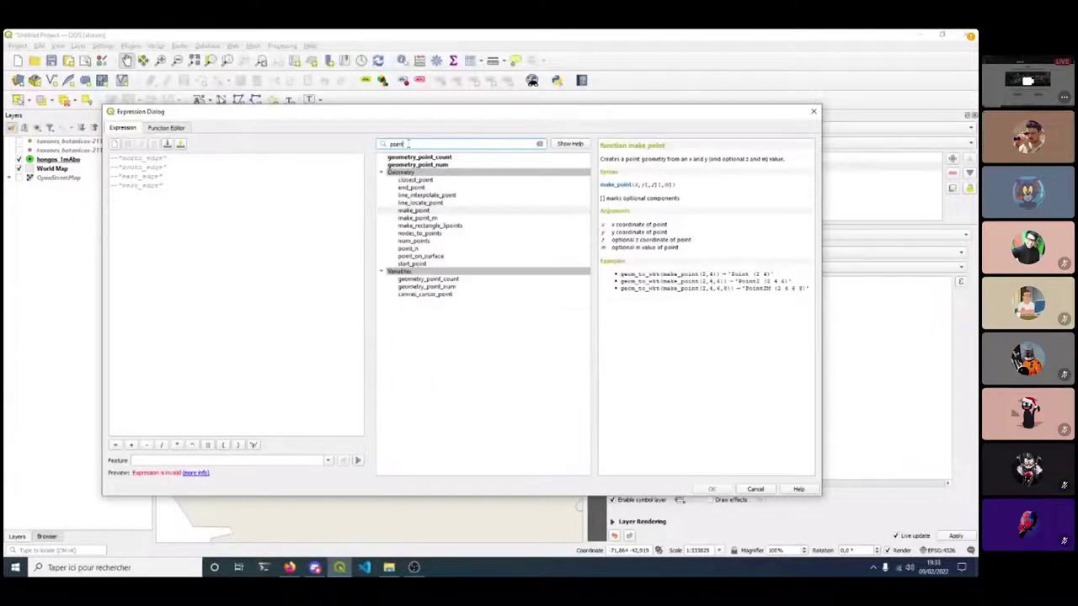
{"action": "left_click", "coordinate": [416, 212]}
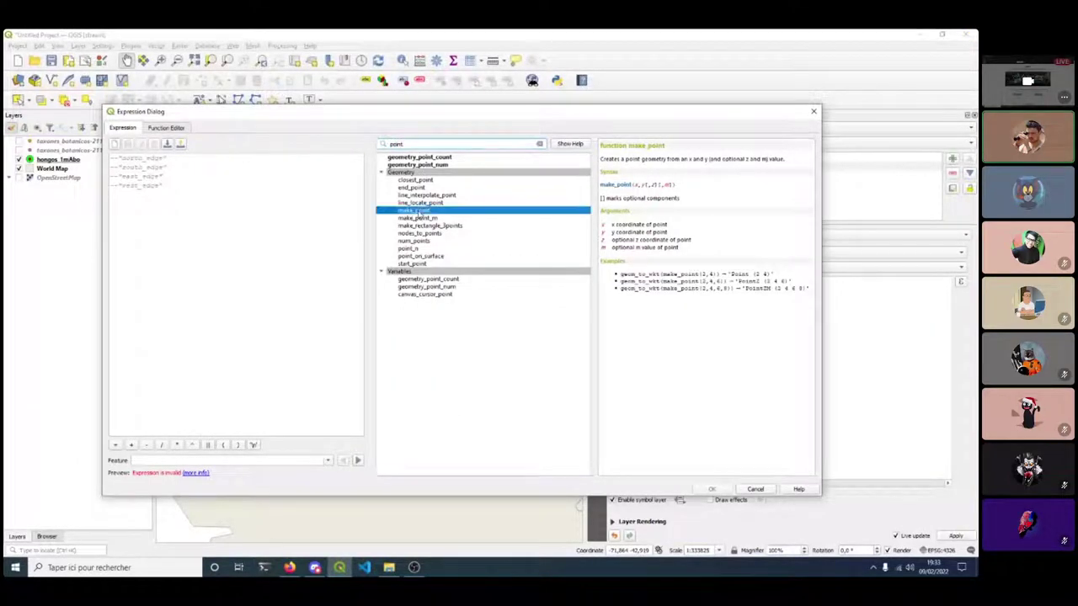
{"action": "double_click", "coordinate": [416, 212]}
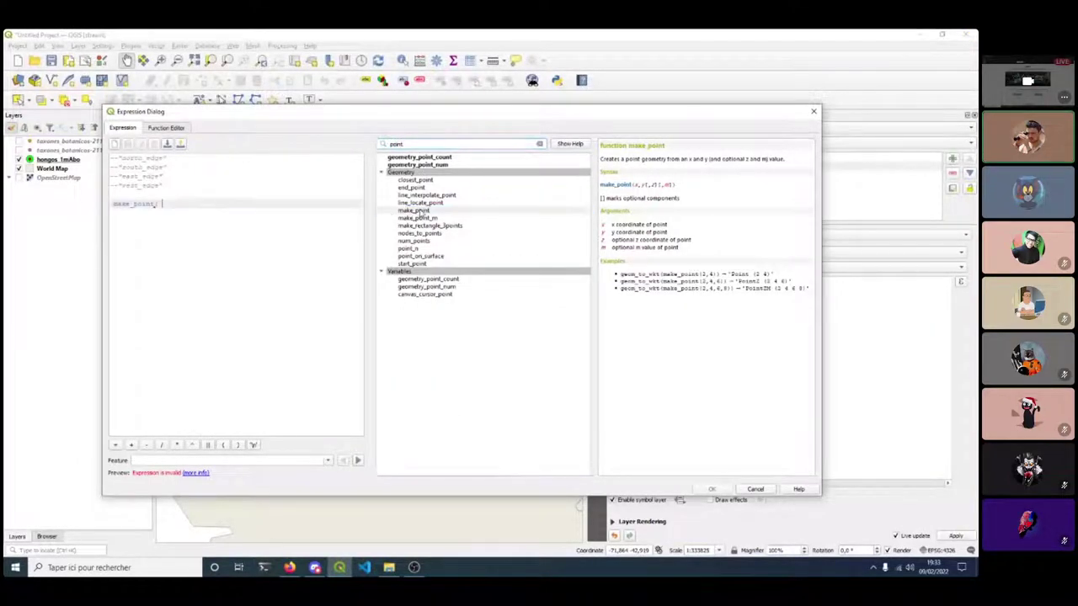
Tidy the make_point line by removing the extra spaces and keeping one blank line above it.
{"action": "left_click", "coordinate": [182, 221]}
{"action": "key", "text": "BackSpace"}
{"action": "key", "text": "shift+Home"}
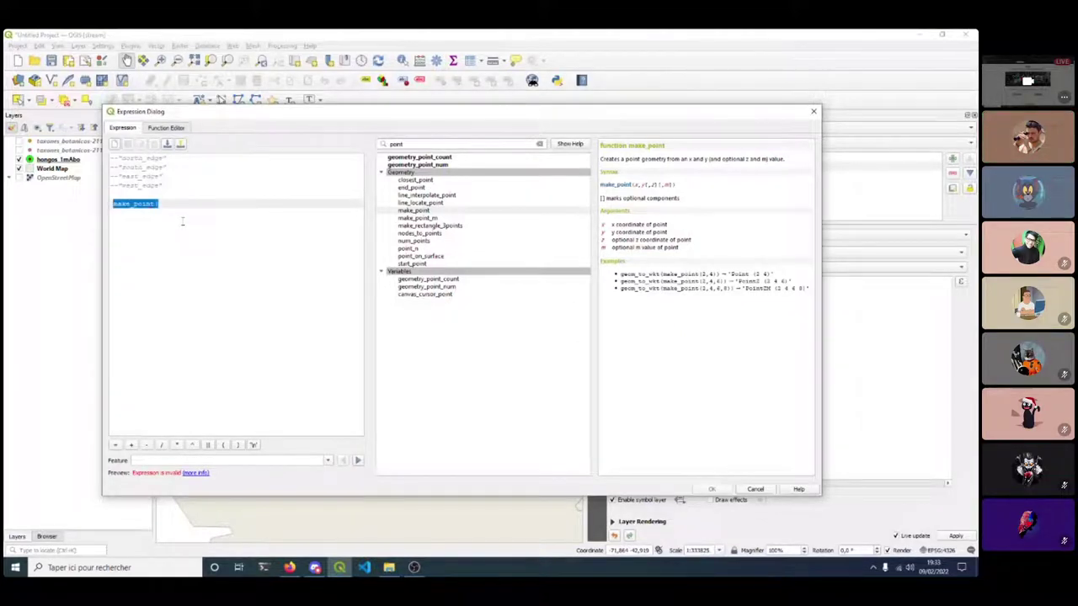
{"action": "key", "text": "Home"}
{"action": "key", "text": "BackSpace"}
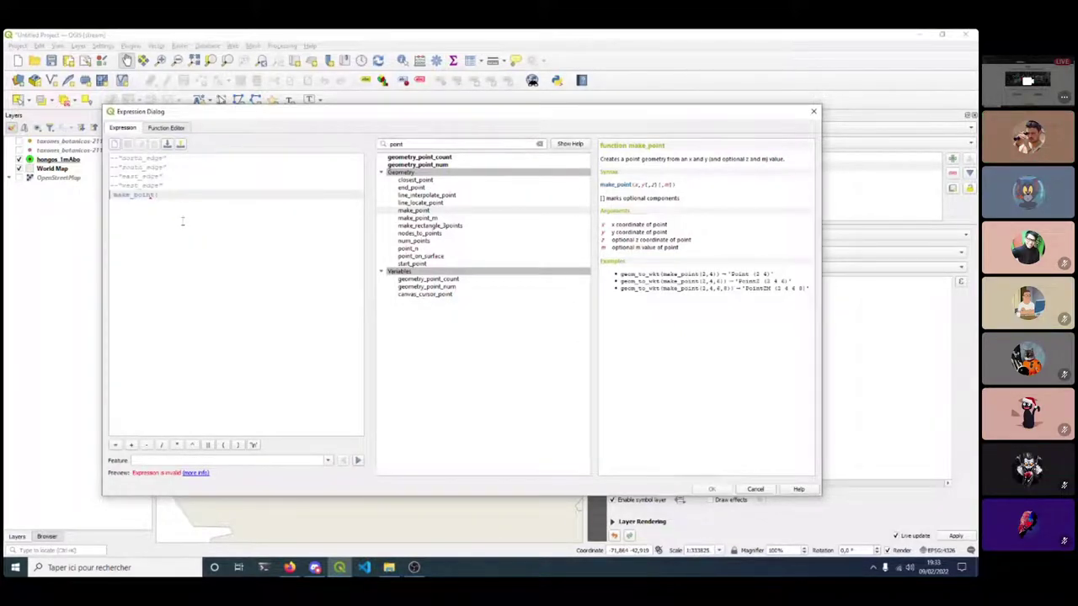
{"action": "key", "text": "Return"}
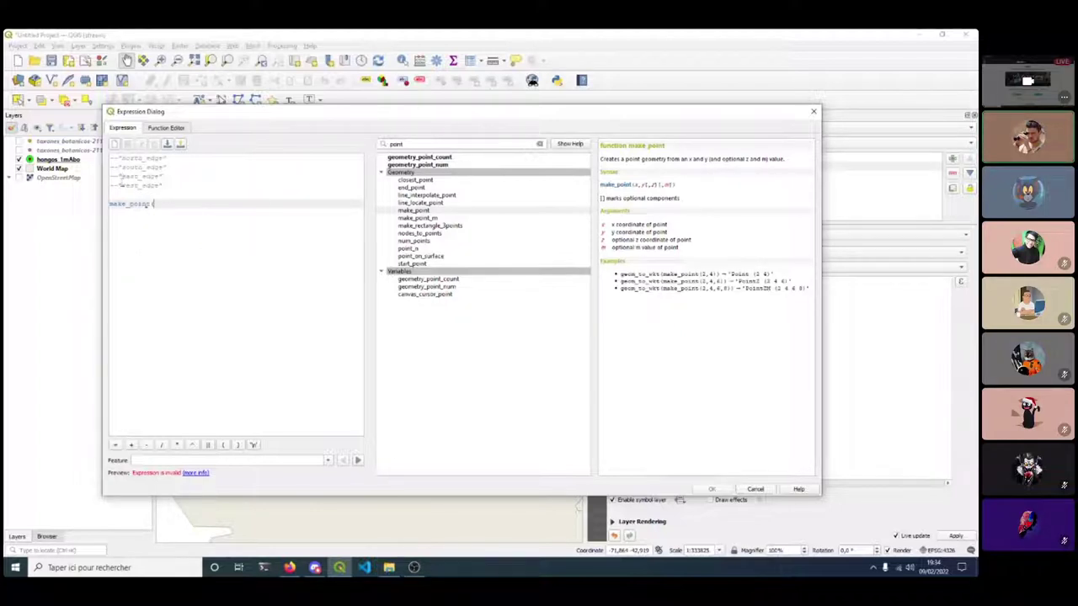
Complete the make_point call with "west_edge" and "south_edge" as its coordinates and apply the expression.
{"action": "left_click_drag", "start_coordinate": [119, 185], "coordinate": [168, 186]}
{"action": "key", "text": "ctrl+c"}
{"action": "left_click", "coordinate": [176, 204]}
{"action": "key", "text": "ctrl+v"}
{"action": "type", "text": ","}
{"action": "left_click_drag", "start_coordinate": [119, 167], "coordinate": [168, 167]}
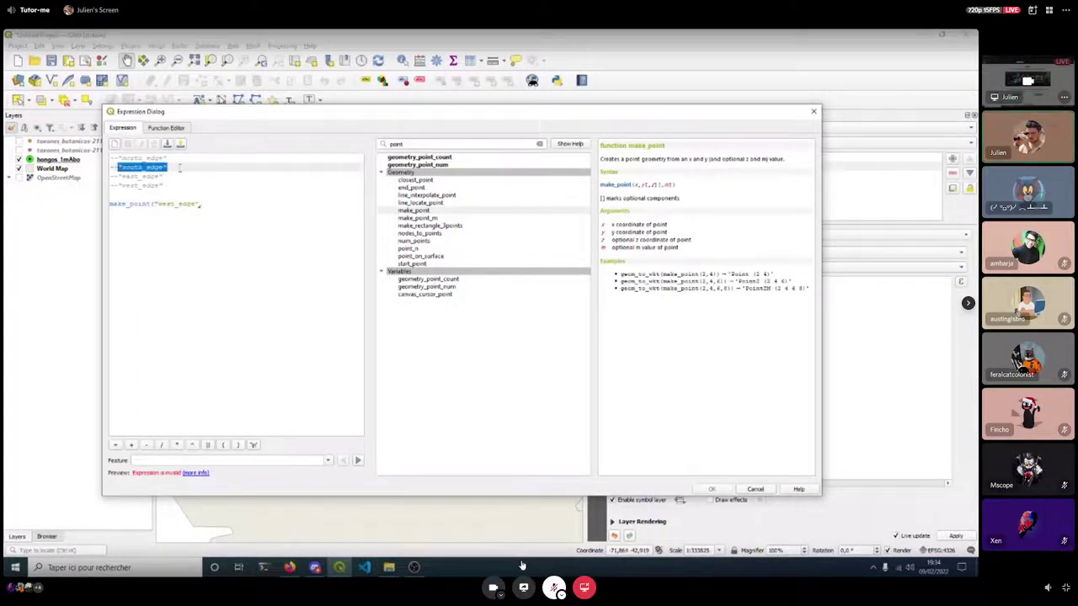
{"action": "left_click", "coordinate": [236, 207]}
{"action": "key", "text": "ctrl+v"}
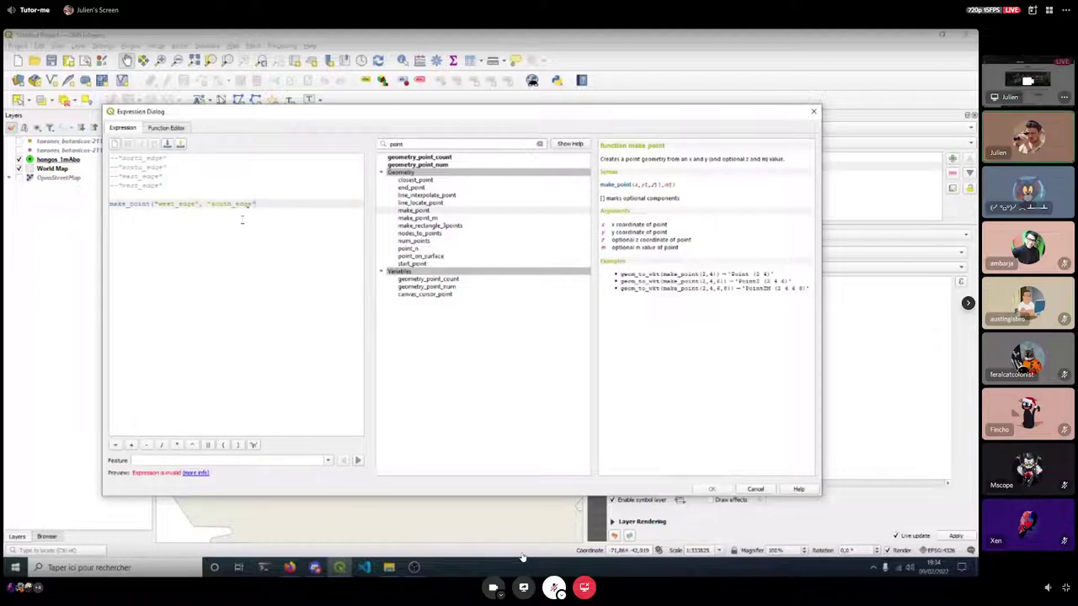
{"action": "type", "text": ")"}
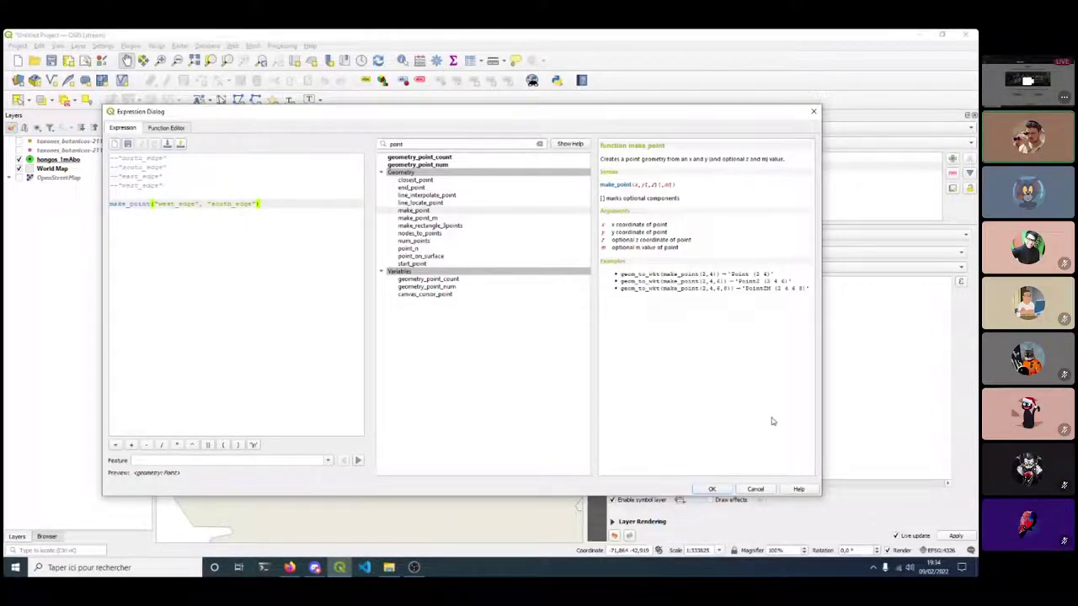
{"action": "left_click", "coordinate": [714, 490]}
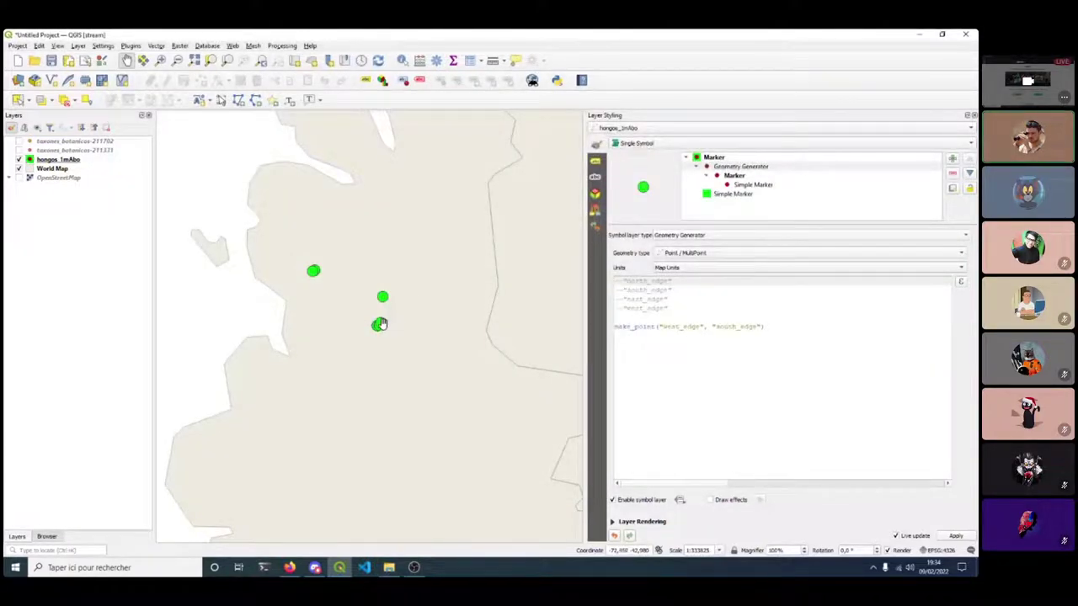
Examine on the map where the generated points fall relative to the green fungi markers, from world extent to local coastline.
{"action": "scroll", "coordinate": [395, 318], "scroll_direction": "down", "scroll_amount": 5}
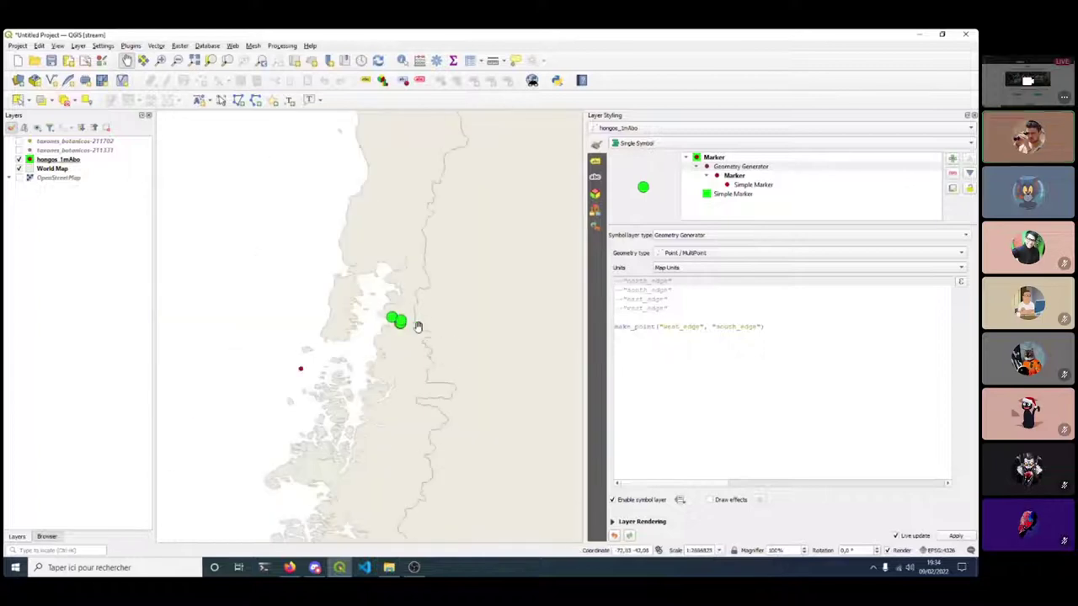
{"action": "left_click_drag", "start_coordinate": [339, 354], "coordinate": [315, 371]}
{"action": "scroll", "coordinate": [317, 370], "scroll_direction": "down", "scroll_amount": 5}
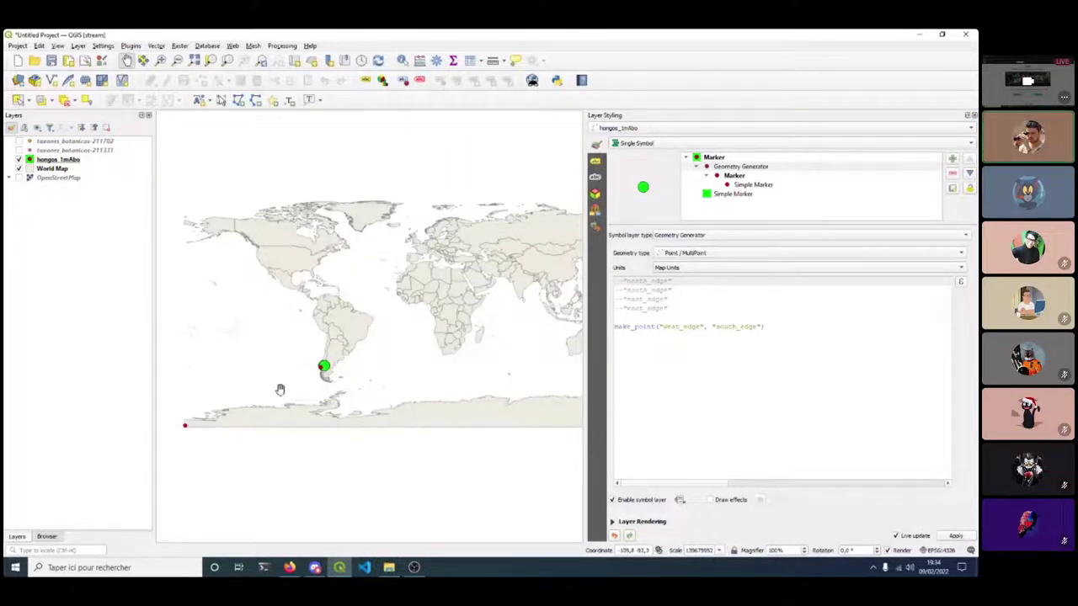
{"action": "scroll", "coordinate": [325, 368], "scroll_direction": "up", "scroll_amount": 5}
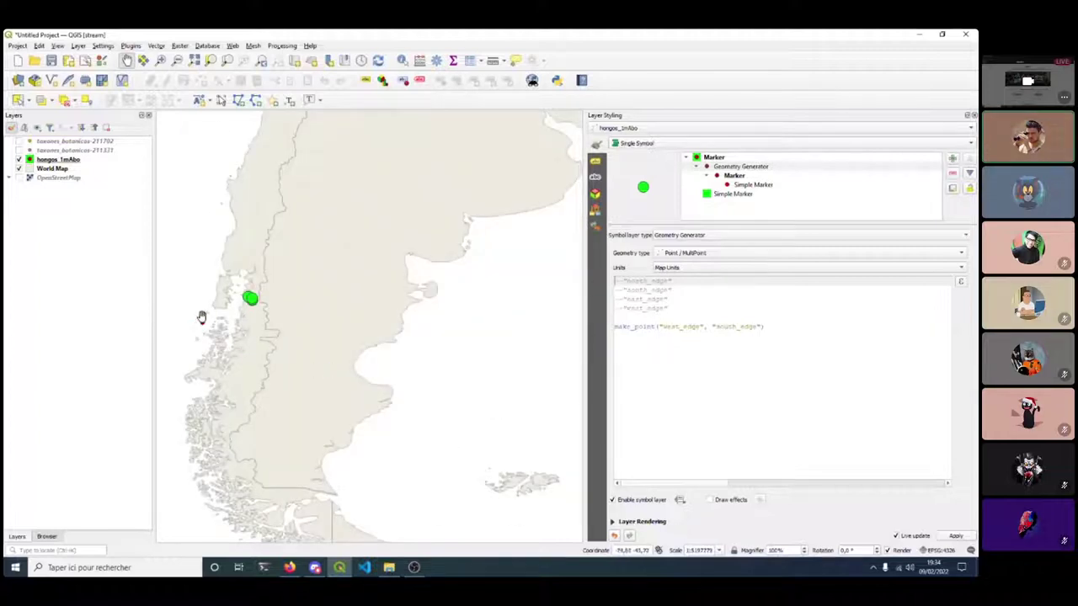
{"action": "left_click_drag", "start_coordinate": [202, 315], "coordinate": [337, 345]}
{"action": "scroll", "coordinate": [356, 338], "scroll_direction": "up", "scroll_amount": 1}
{"action": "scroll", "coordinate": [306, 337], "scroll_direction": "up", "scroll_amount": 1}
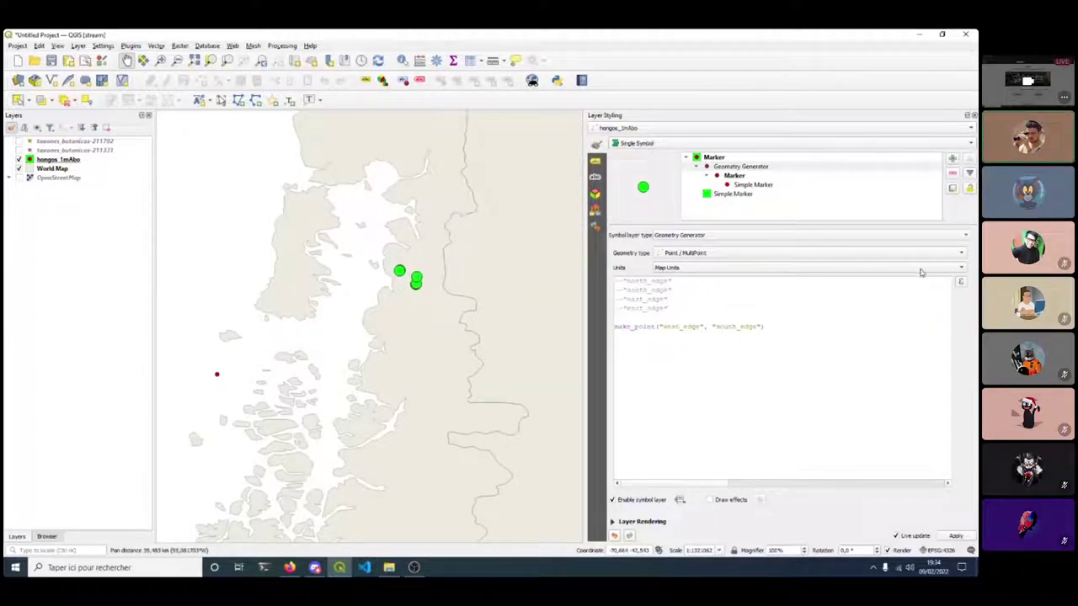
Reopen the geometry generator expression and look up the make_line function in the function list.
{"action": "left_click", "coordinate": [960, 281]}
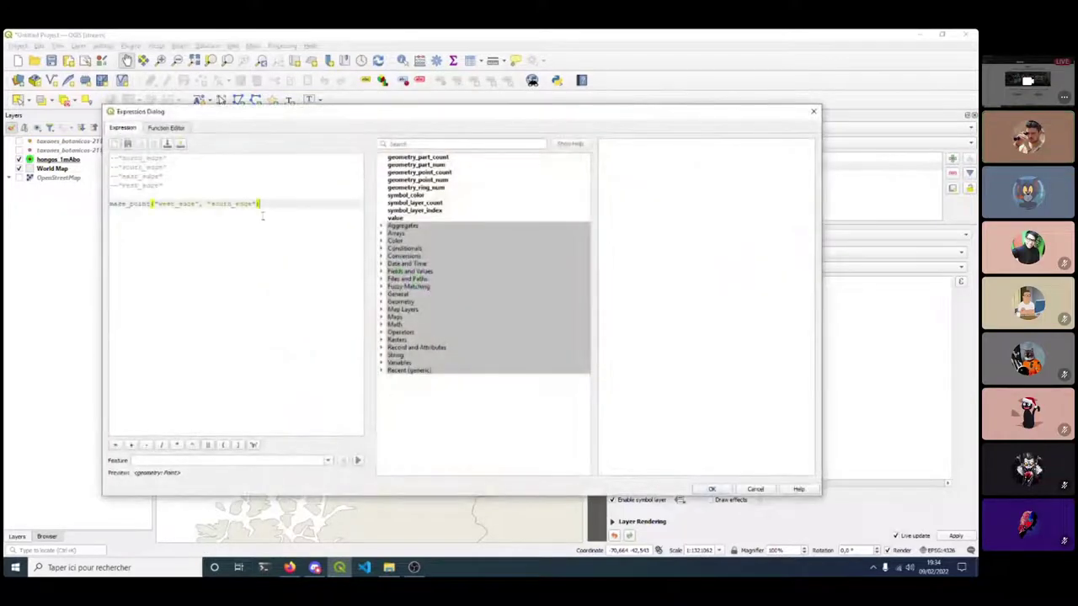
{"action": "left_click_drag", "start_coordinate": [275, 203], "coordinate": [110, 206]}
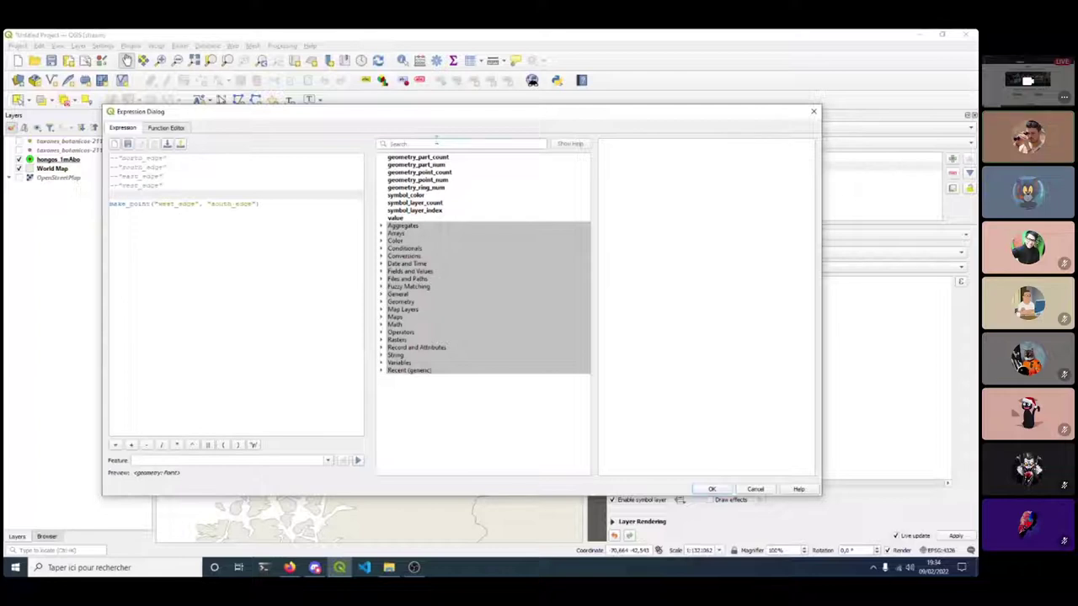
{"action": "left_click", "coordinate": [436, 143]}
{"action": "type", "text": "make_line"}
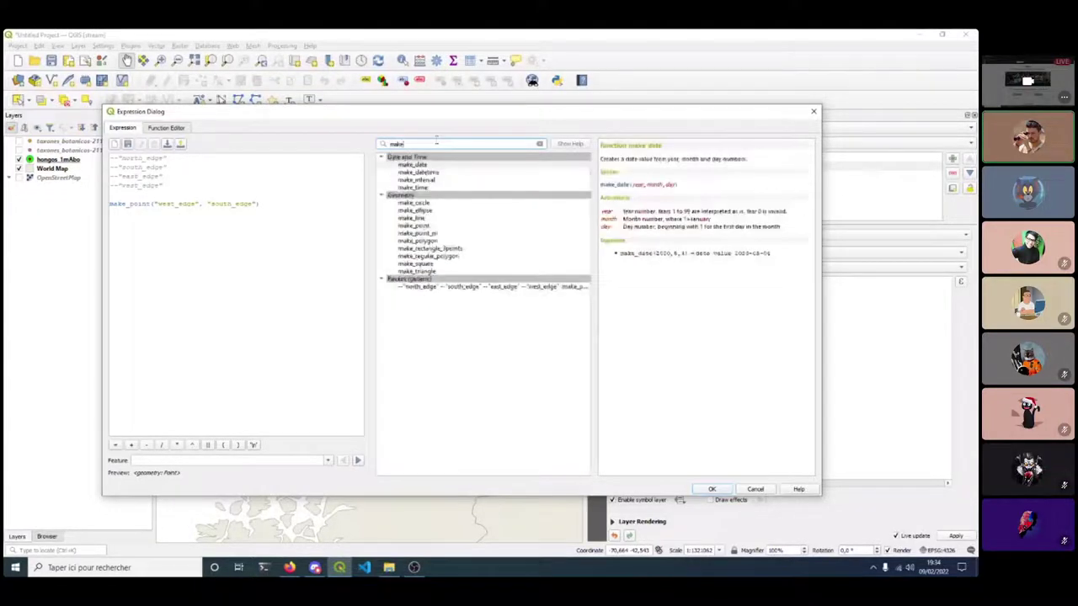
{"action": "left_click", "coordinate": [414, 166]}
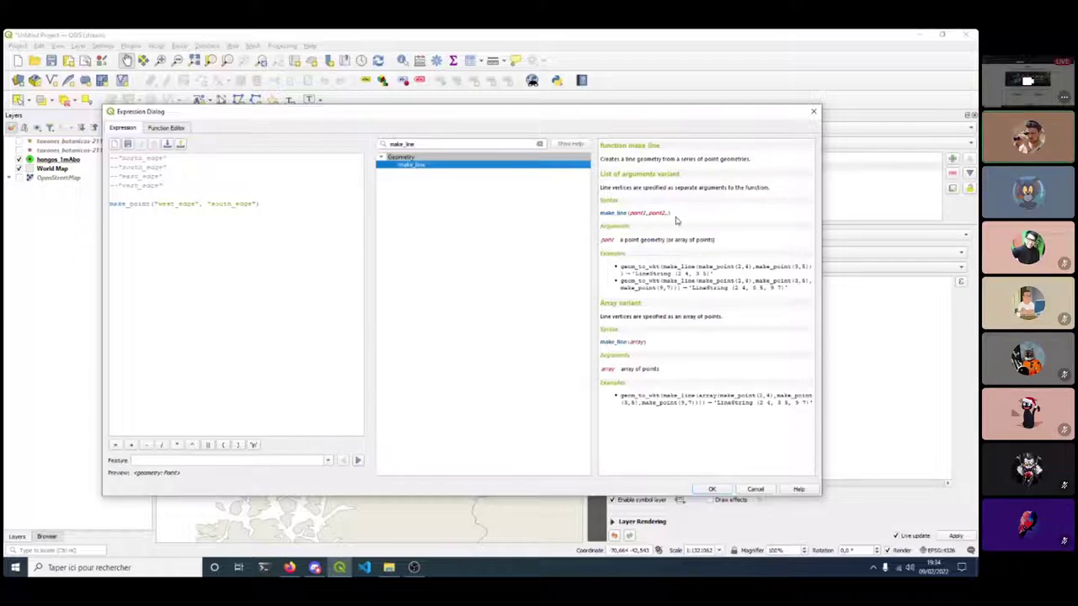
Duplicate the make_point line three times so the expression holds four identical calls on consecutive lines.
{"action": "left_click", "coordinate": [149, 204]}
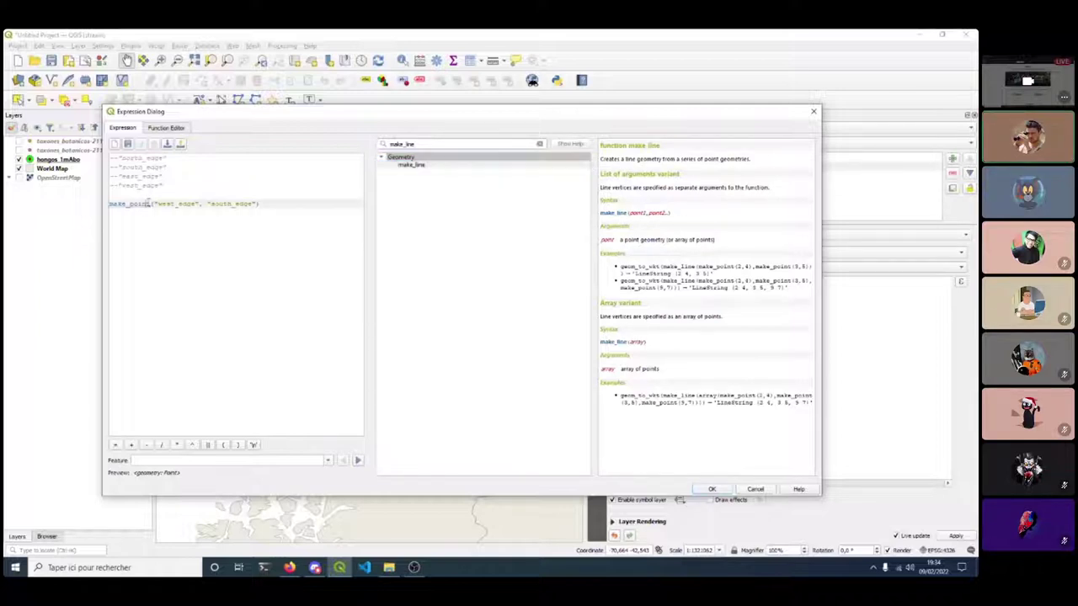
{"action": "triple_click", "coordinate": [295, 203]}
{"action": "left_click", "coordinate": [274, 210]}
{"action": "triple_click", "coordinate": [277, 203]}
{"action": "key", "text": "ctrl+c"}
{"action": "left_click", "coordinate": [278, 202]}
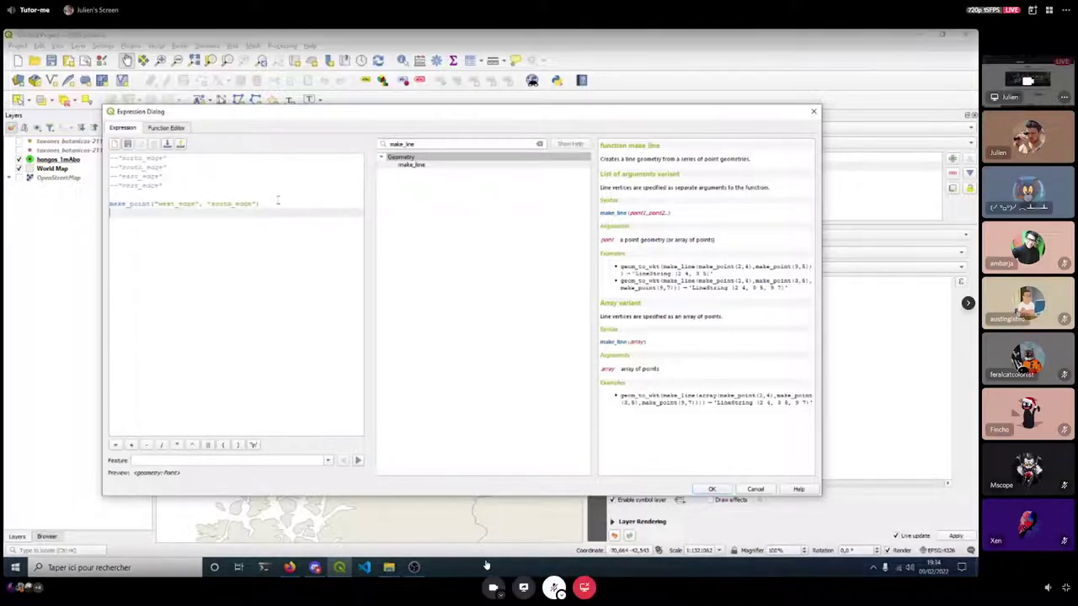
{"action": "key", "text": "Return"}
{"action": "key", "text": "ctrl+v"}
{"action": "key", "text": "ctrl+v"}
{"action": "key", "text": "ctrl+v"}
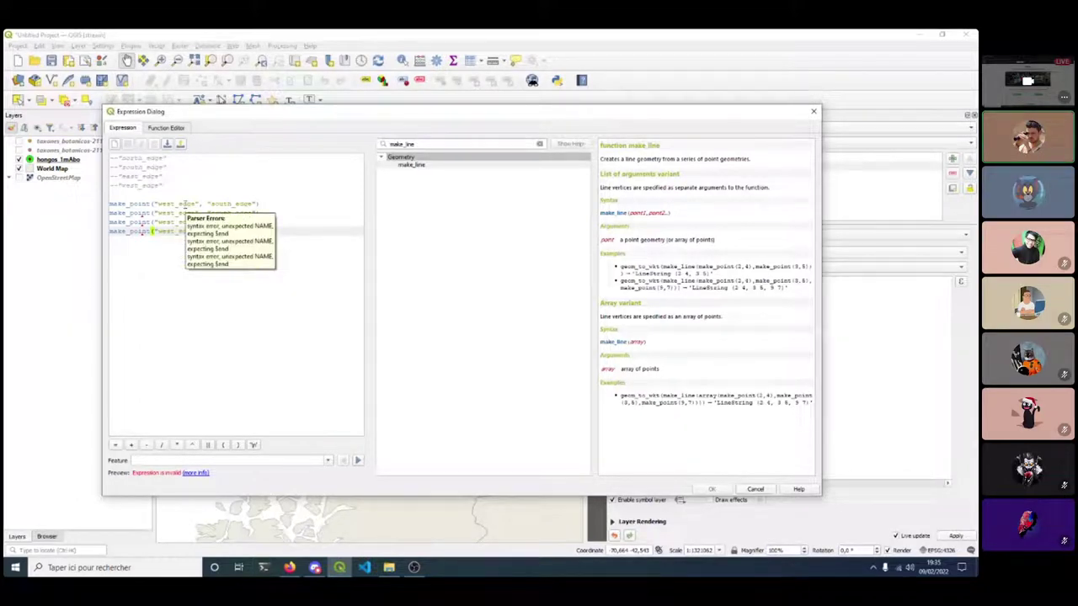
End the first make_point line with a comma and the comment "--bottom left".
{"action": "left_click", "coordinate": [160, 214]}
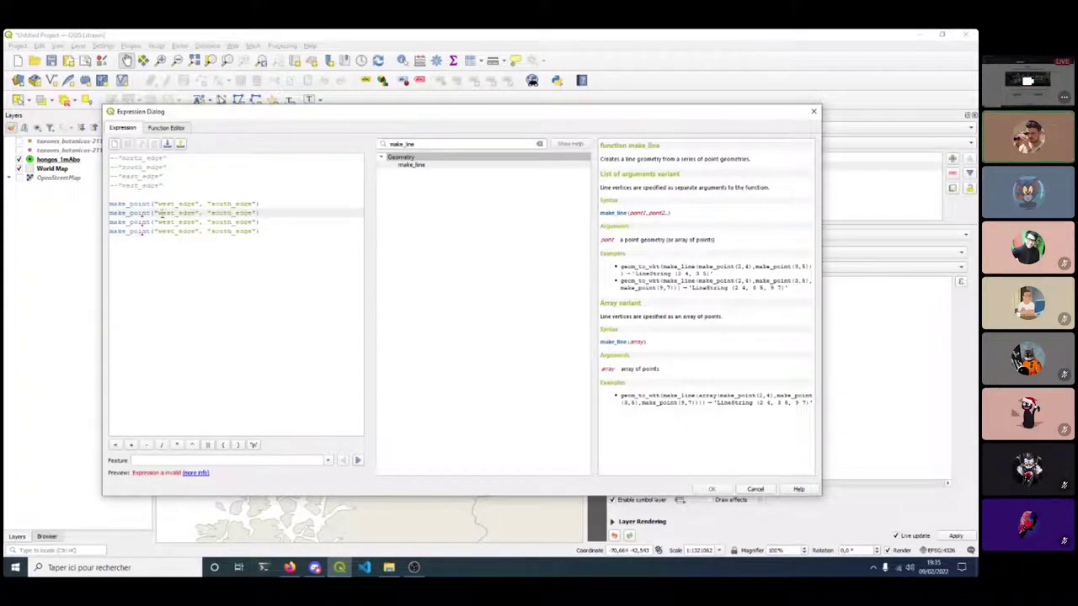
{"action": "left_click", "coordinate": [306, 204]}
{"action": "type", "text": ","}
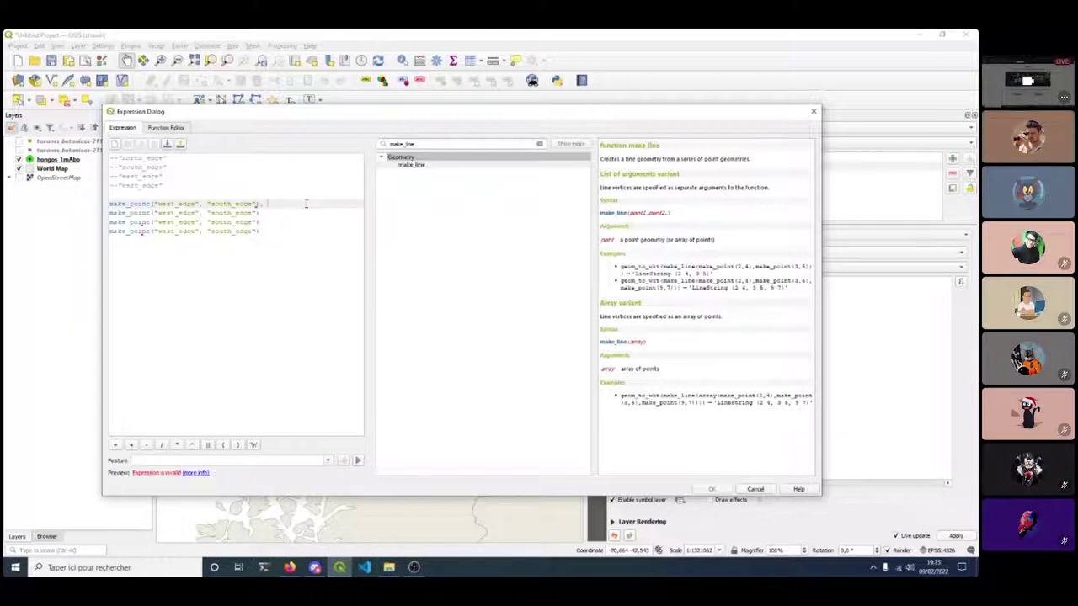
{"action": "type", "text": " --sout"}
{"action": "type", "text": "om left"}
{"action": "key", "text": "Escape"}
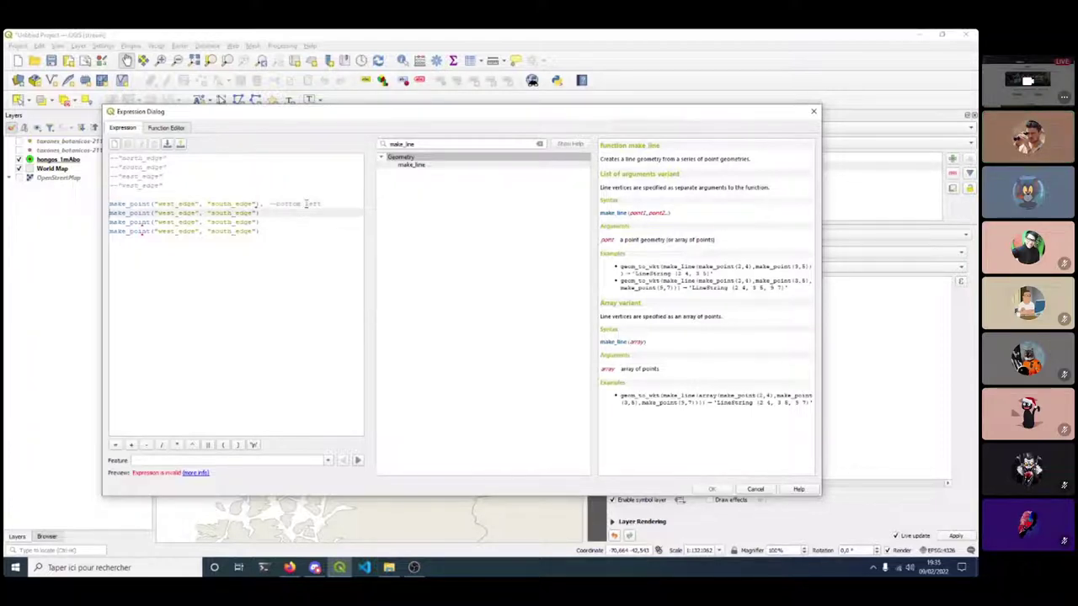
Label the remaining make_point lines "--top left", "--top right" and "--bottom right", adding a comma after the second and third calls.
{"action": "key", "text": "Down"}
{"action": "key", "text": "Down"}
{"action": "key", "text": "Up"}
{"action": "type", "text": ", --top lef"}
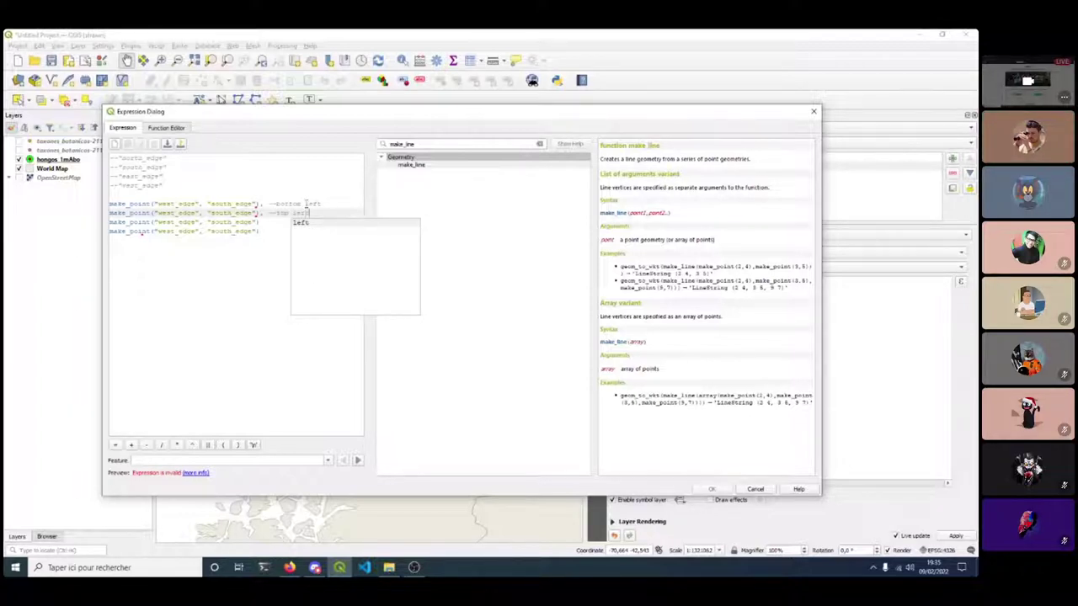
{"action": "type", "text": "t"}
{"action": "key", "text": "Down"}
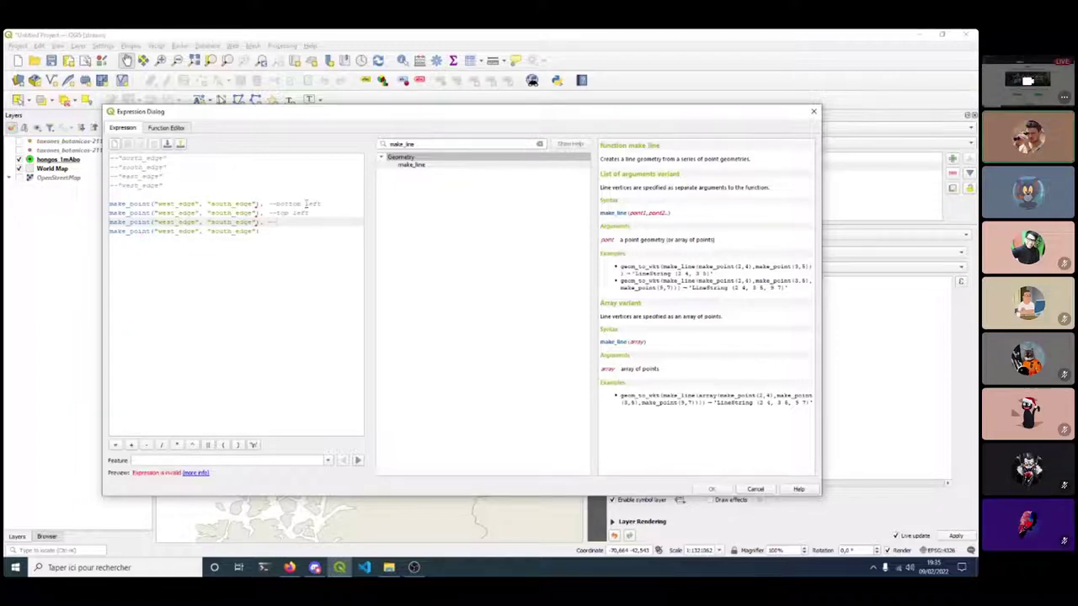
{"action": "type", "text": "top right"}
{"action": "key", "text": "Down"}
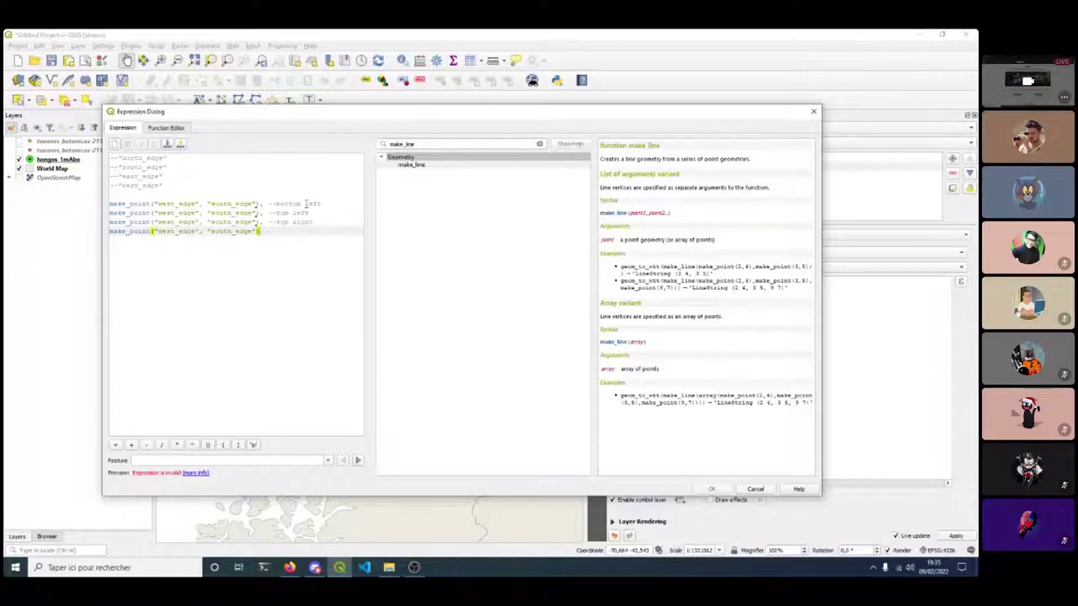
{"action": "type", "text": "--bottom right"}
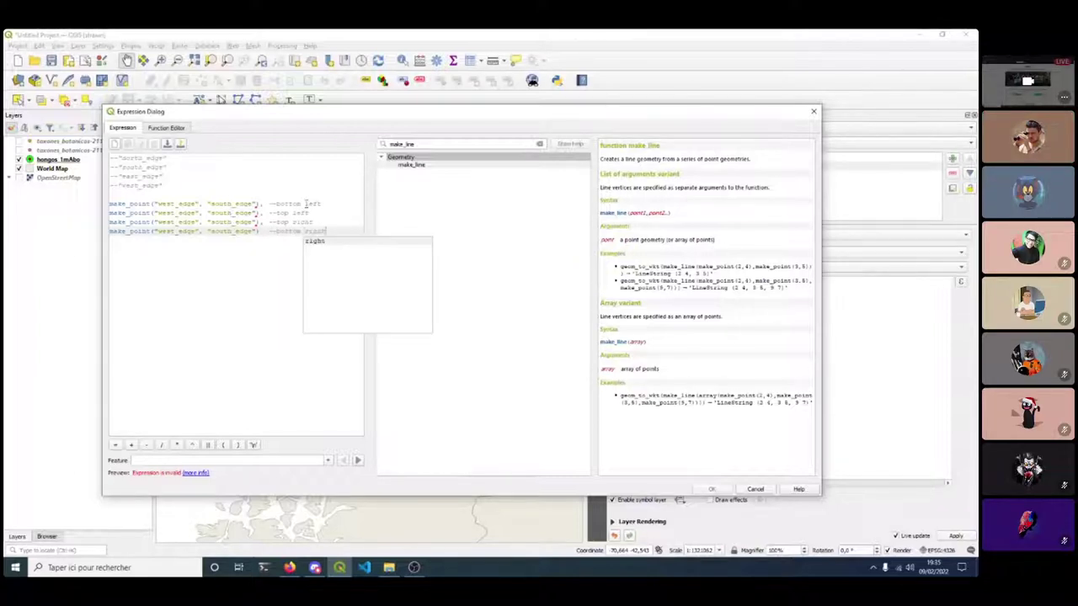
{"action": "left_click", "coordinate": [272, 232]}
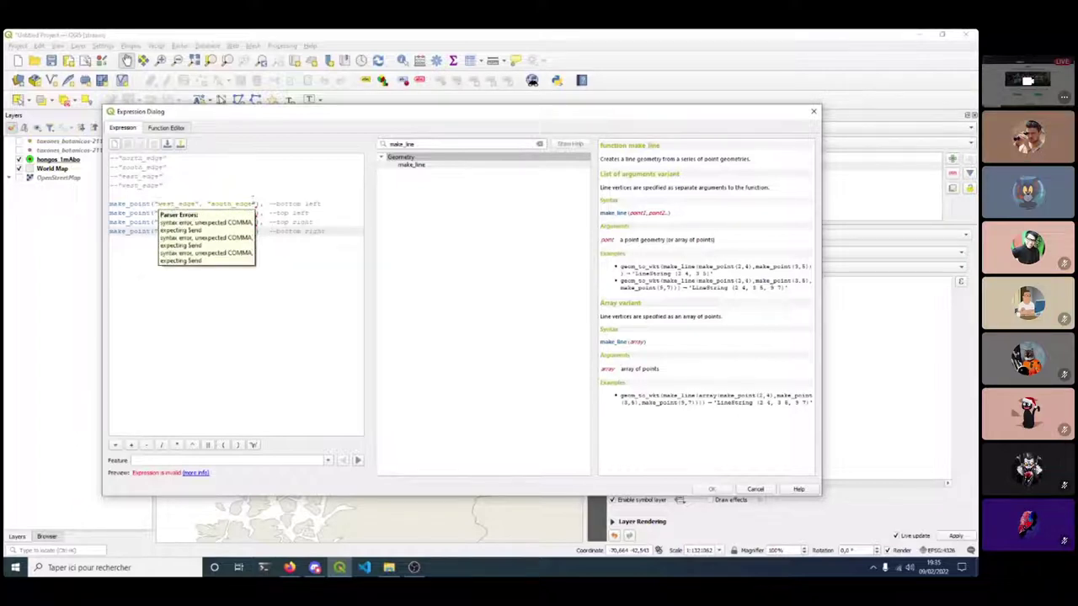
Replace "south_edge" with "north_edge" in the top left and top right make_point calls.
{"action": "left_click", "coordinate": [257, 204]}
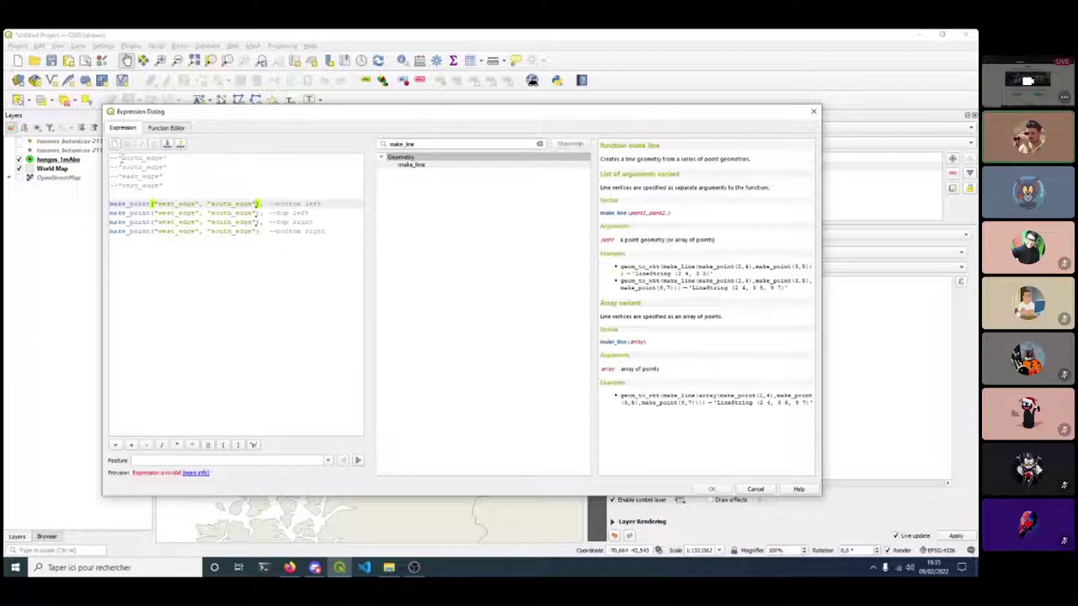
{"action": "left_click_drag", "start_coordinate": [121, 157], "coordinate": [187, 158]}
{"action": "left_click_drag", "start_coordinate": [116, 158], "coordinate": [169, 158]}
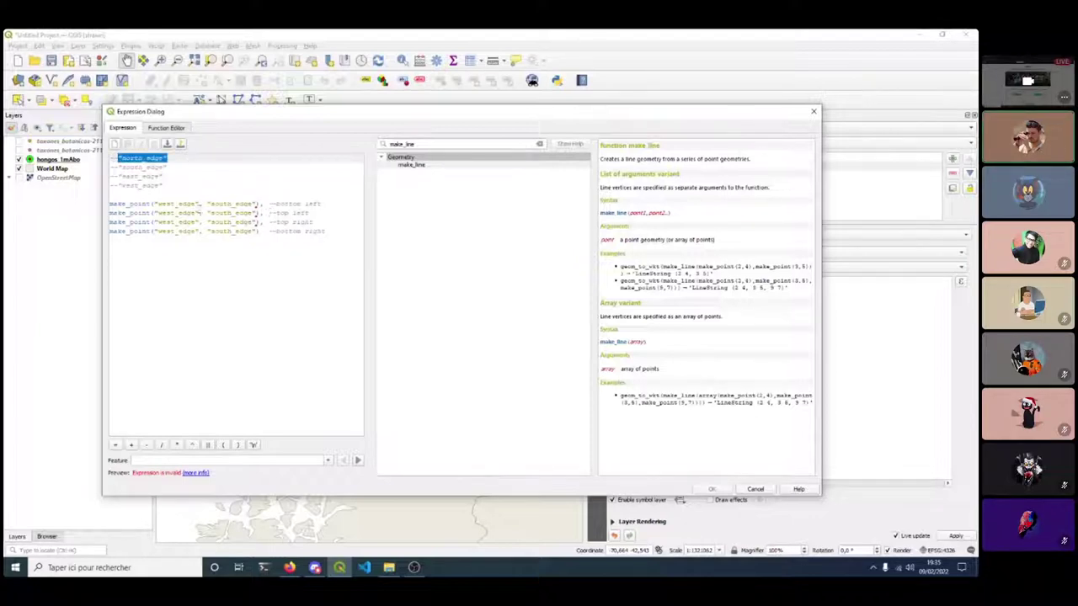
{"action": "left_click_drag", "start_coordinate": [207, 213], "coordinate": [256, 223]}
{"action": "left_click", "coordinate": [256, 222]}
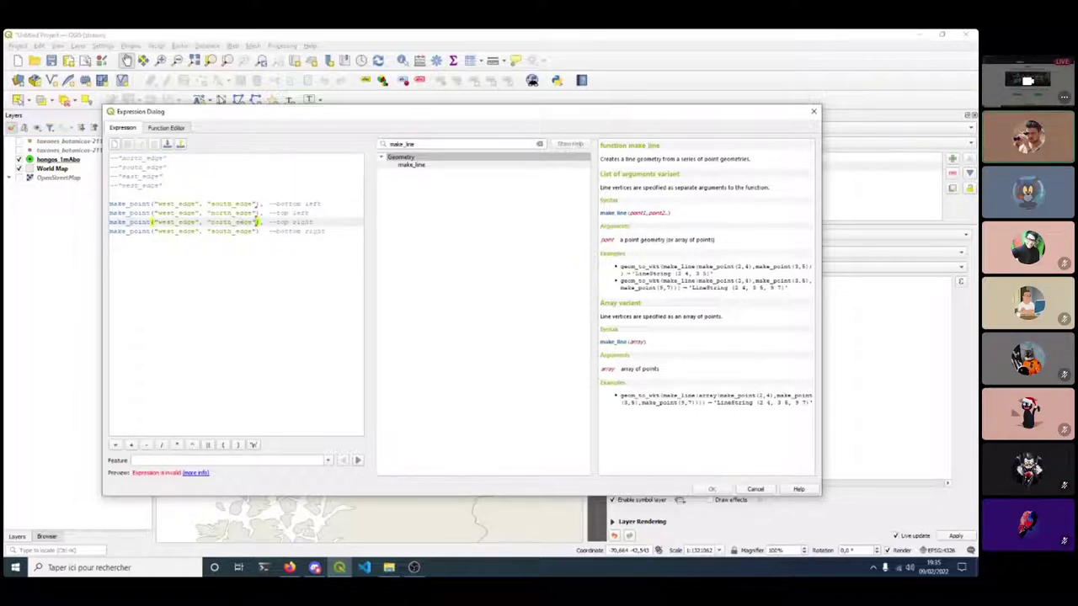
{"action": "left_click", "coordinate": [237, 204]}
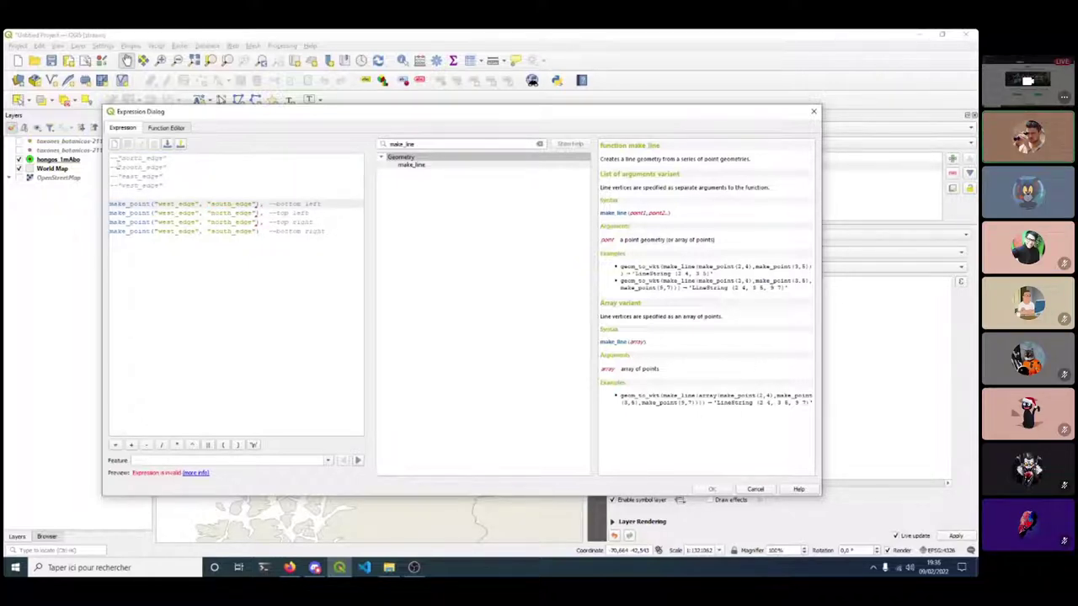
Replace "west_edge" with "east_edge" in the top right and bottom right make_point calls.
{"action": "left_click_drag", "start_coordinate": [118, 166], "coordinate": [181, 166]}
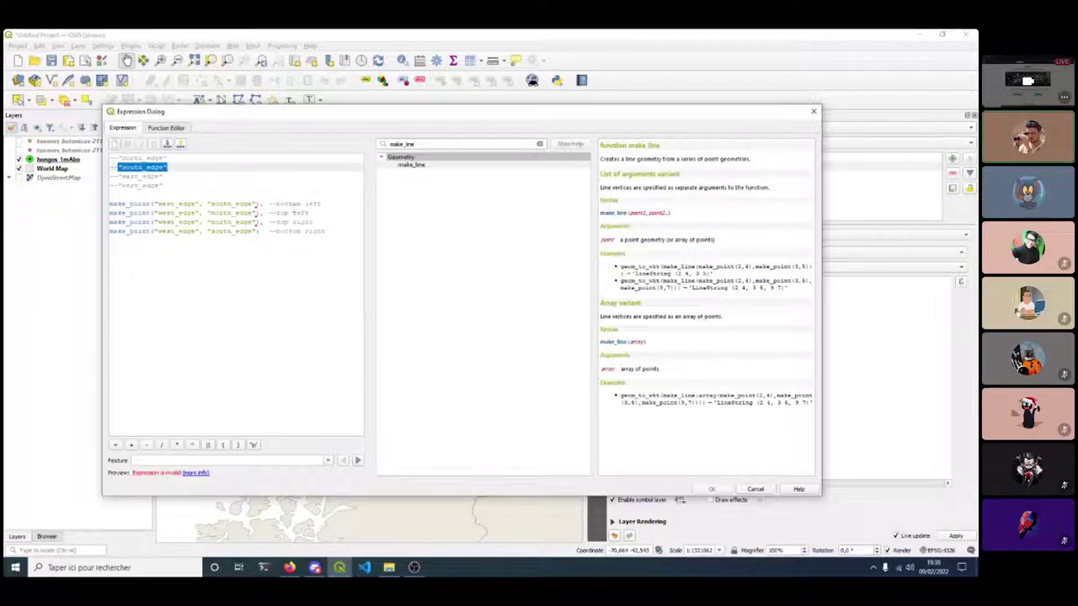
{"action": "left_click", "coordinate": [122, 168]}
{"action": "left_click_drag", "start_coordinate": [119, 186], "coordinate": [163, 185]}
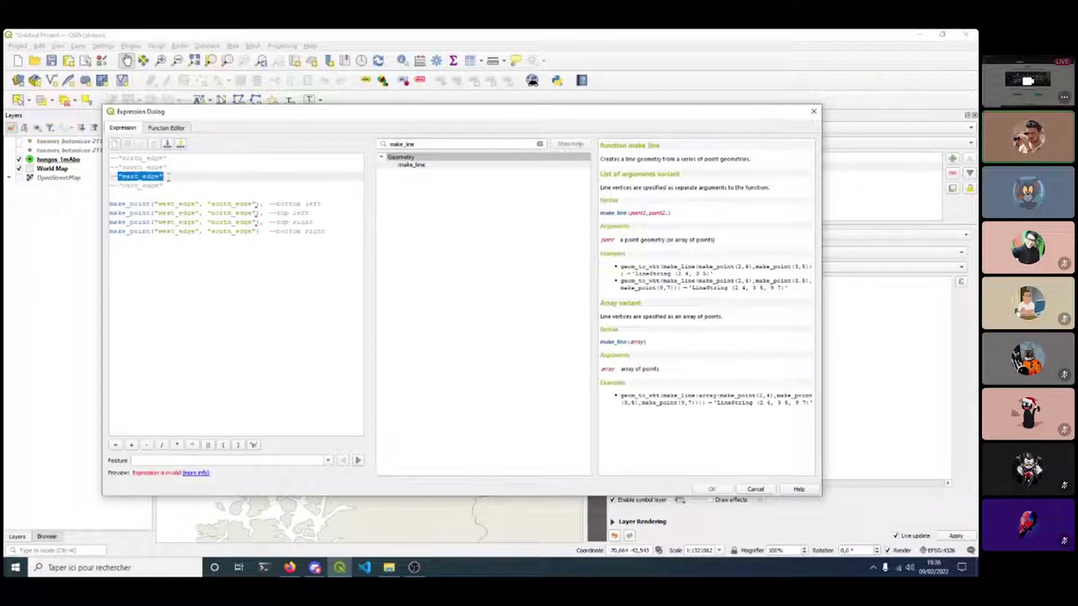
{"action": "left_click_drag", "start_coordinate": [153, 222], "coordinate": [202, 232]}
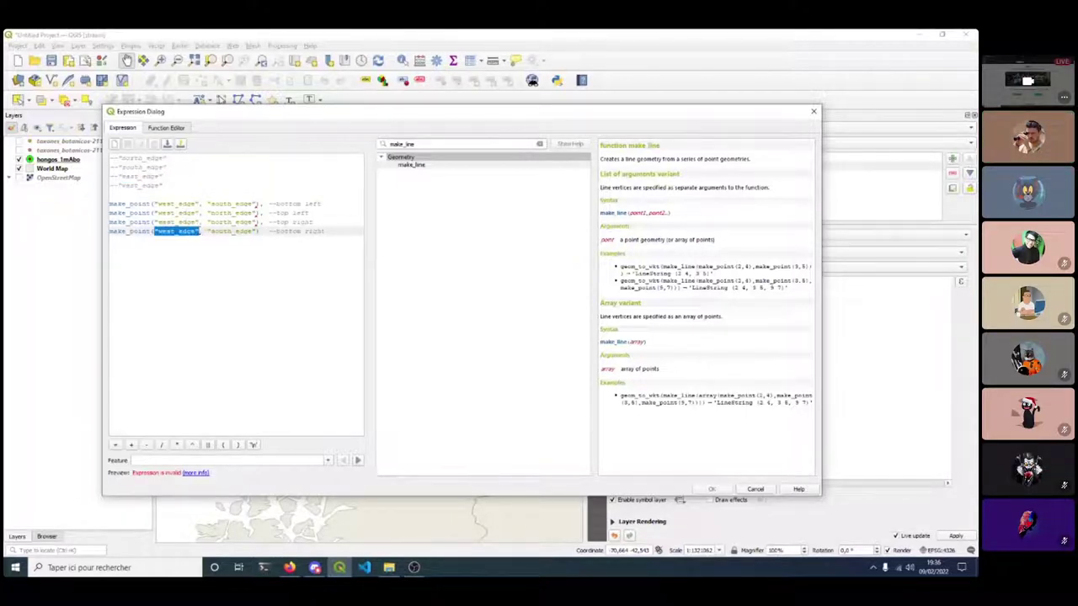
{"action": "type", "text": "\"east_edge\""}
Insert the make_line function with its opening parenthesis on the empty line above the four make_point calls.
{"action": "left_click", "coordinate": [249, 192]}
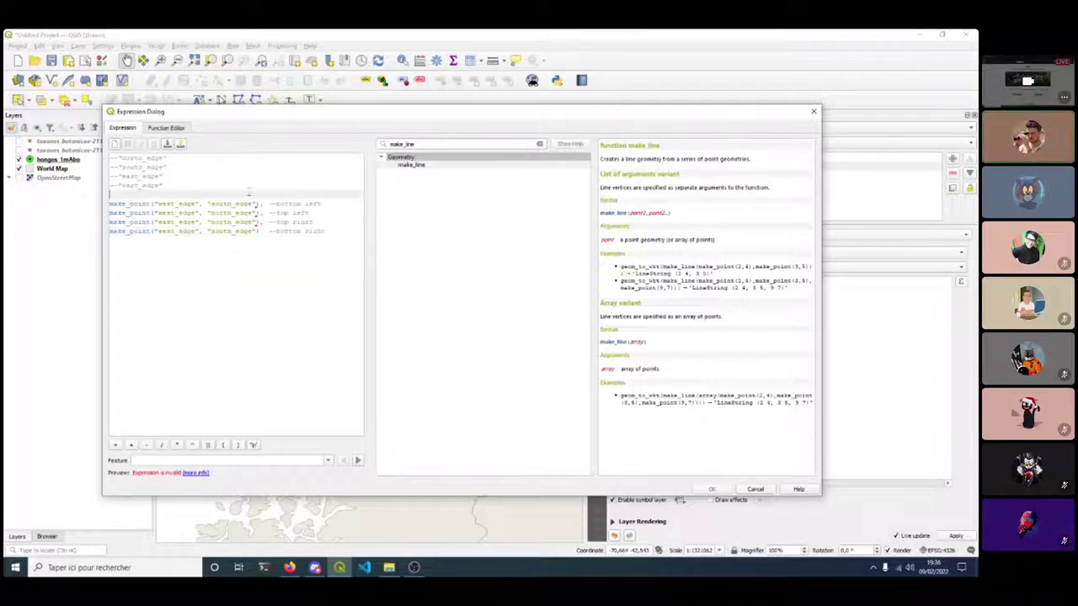
{"action": "double_click", "coordinate": [408, 163]}
{"action": "key", "text": "Up"}
{"action": "key", "text": "Up"}
{"action": "key", "text": "Up"}
{"action": "key", "text": "Up"}
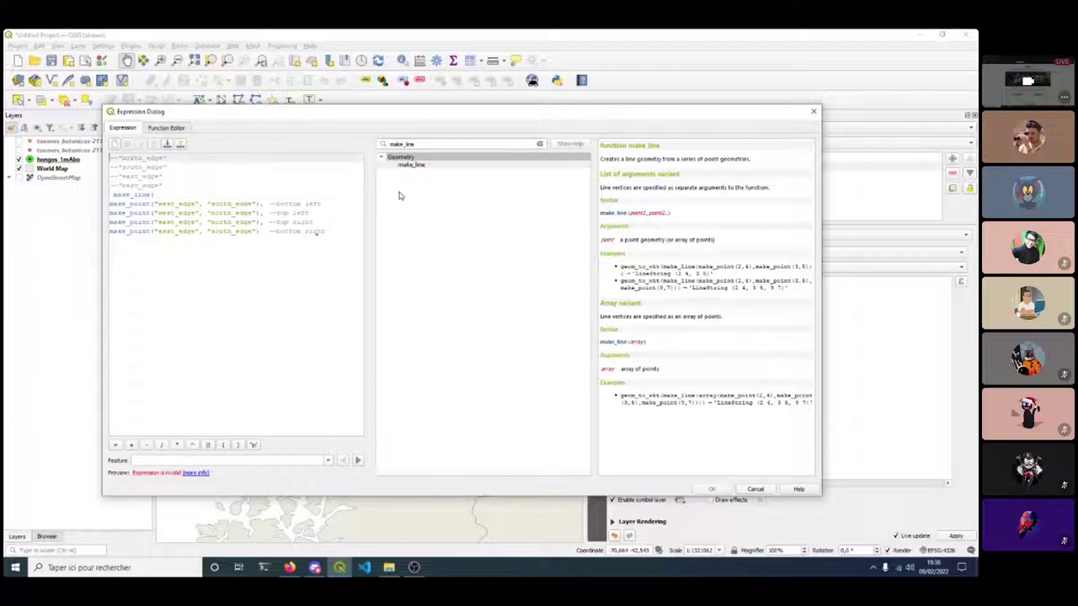
{"action": "key", "text": "Down"}
{"action": "key", "text": "Down"}
{"action": "key", "text": "Down"}
{"action": "key", "text": "Down"}
{"action": "key", "text": "Down"}
{"action": "key", "text": "Up"}
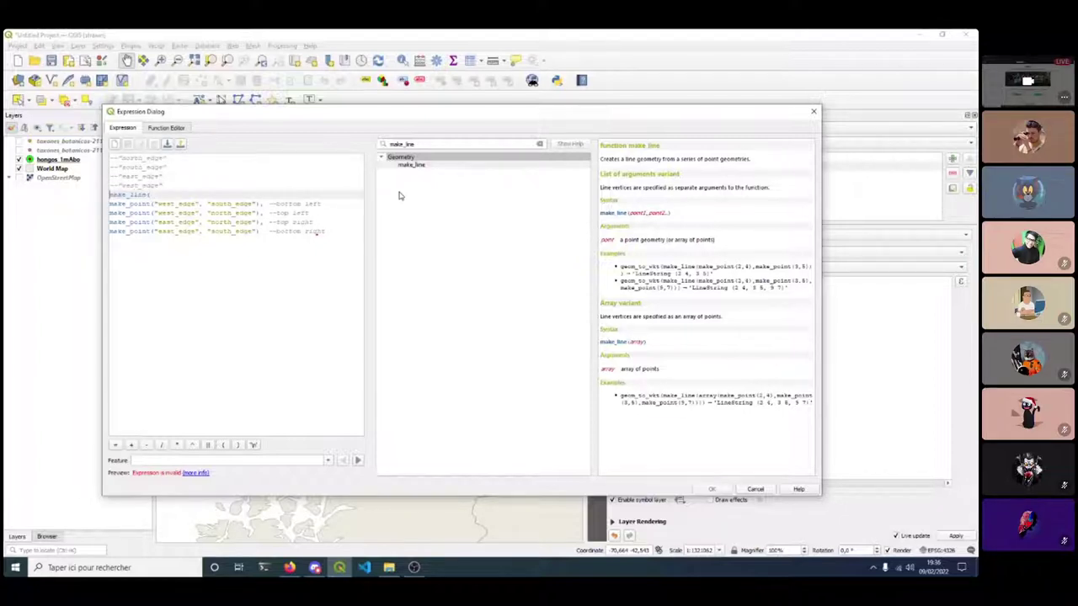
Close the make_line call with a parenthesis on a new line below the bottom right point and accept the expression.
{"action": "key", "text": "Down"}
{"action": "key", "text": "Down"}
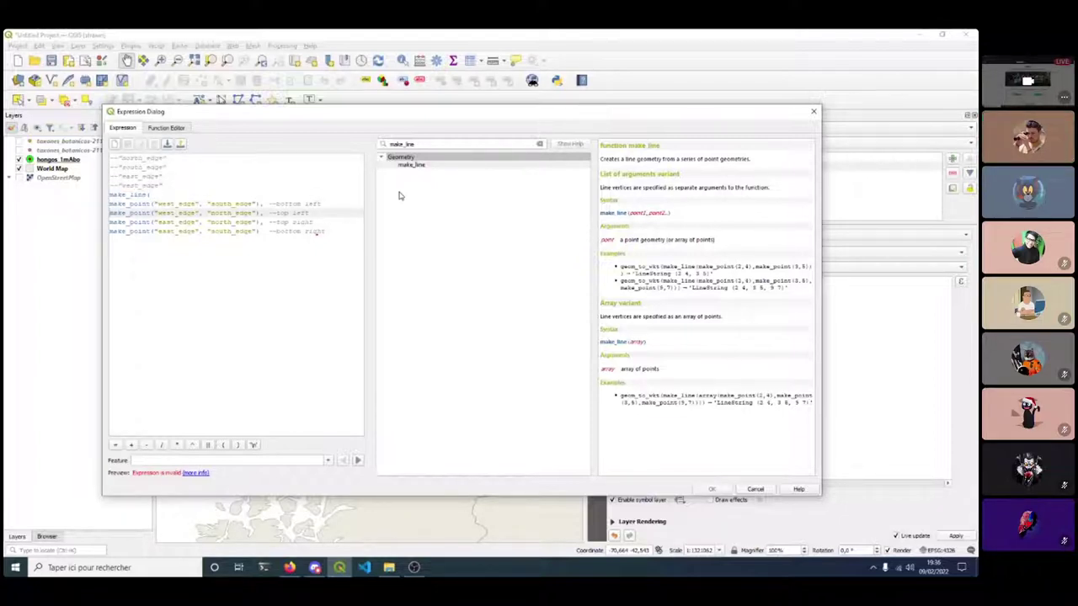
{"action": "key", "text": "Down"}
{"action": "key", "text": "Down"}
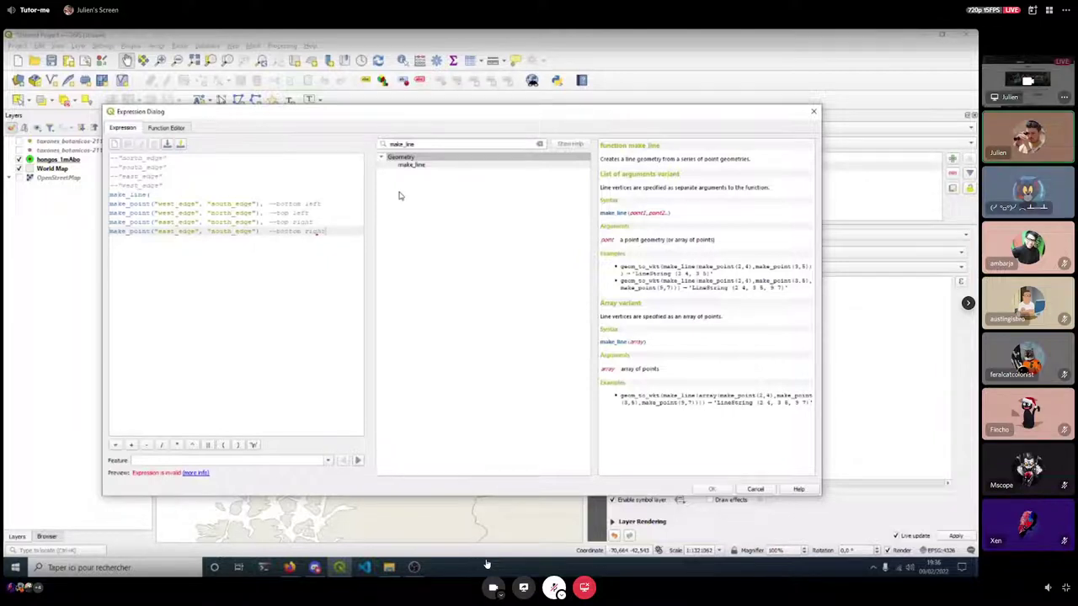
{"action": "key", "text": "Return"}
{"action": "type", "text": ")"}
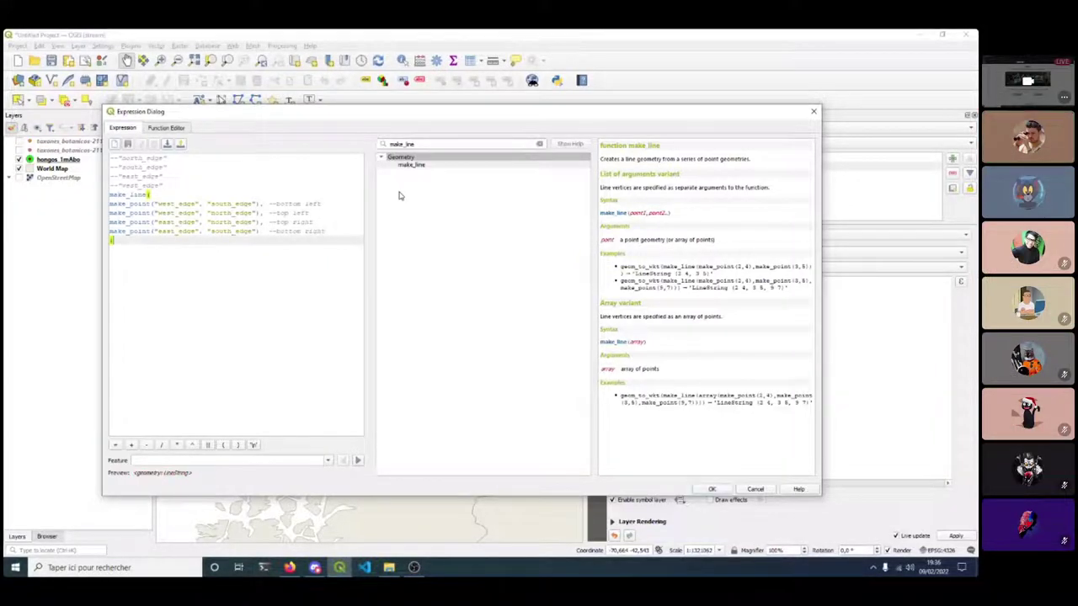
{"action": "left_click", "coordinate": [711, 490]}
Set the geometry generator's type to LineString / MultiLineString, keeping Map Units, and check the lines on the map.
{"action": "left_click", "coordinate": [681, 269]}
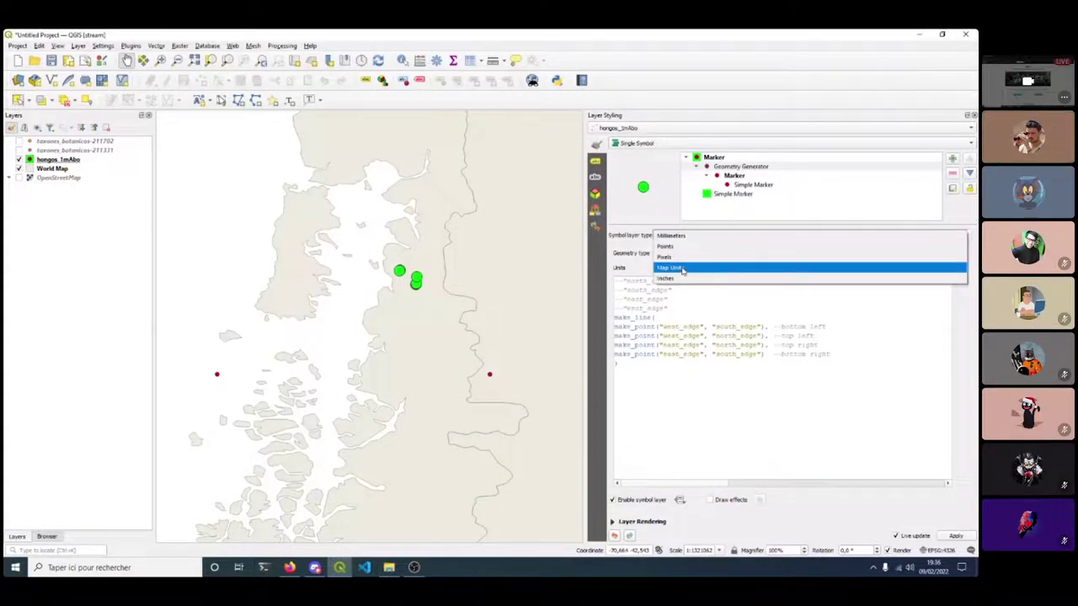
{"action": "left_click", "coordinate": [682, 269]}
{"action": "left_click", "coordinate": [680, 254]}
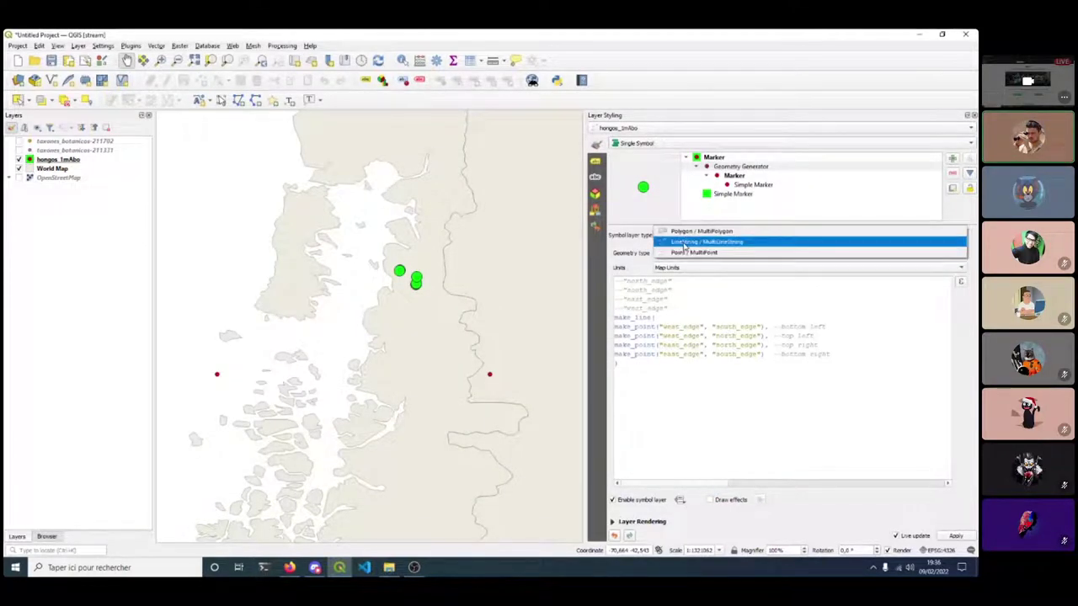
{"action": "left_click", "coordinate": [684, 243]}
{"action": "scroll", "coordinate": [443, 311], "scroll_direction": "down", "scroll_amount": 2}
{"action": "left_click_drag", "start_coordinate": [498, 279], "coordinate": [436, 307]}
{"action": "scroll", "coordinate": [428, 296], "scroll_direction": "down", "scroll_amount": 3}
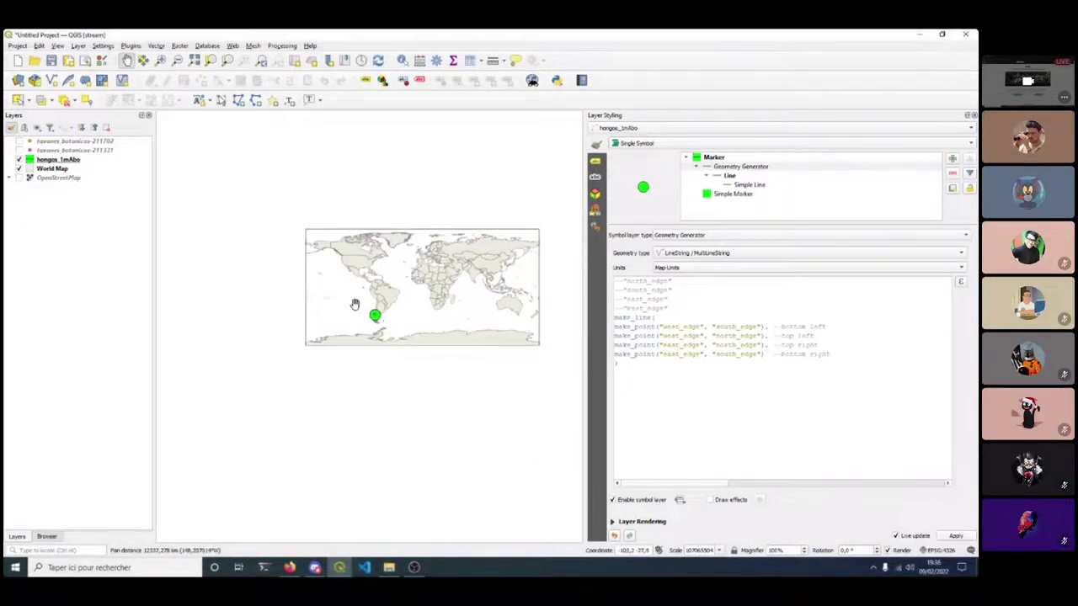
{"action": "scroll", "coordinate": [354, 304], "scroll_direction": "up", "scroll_amount": 8}
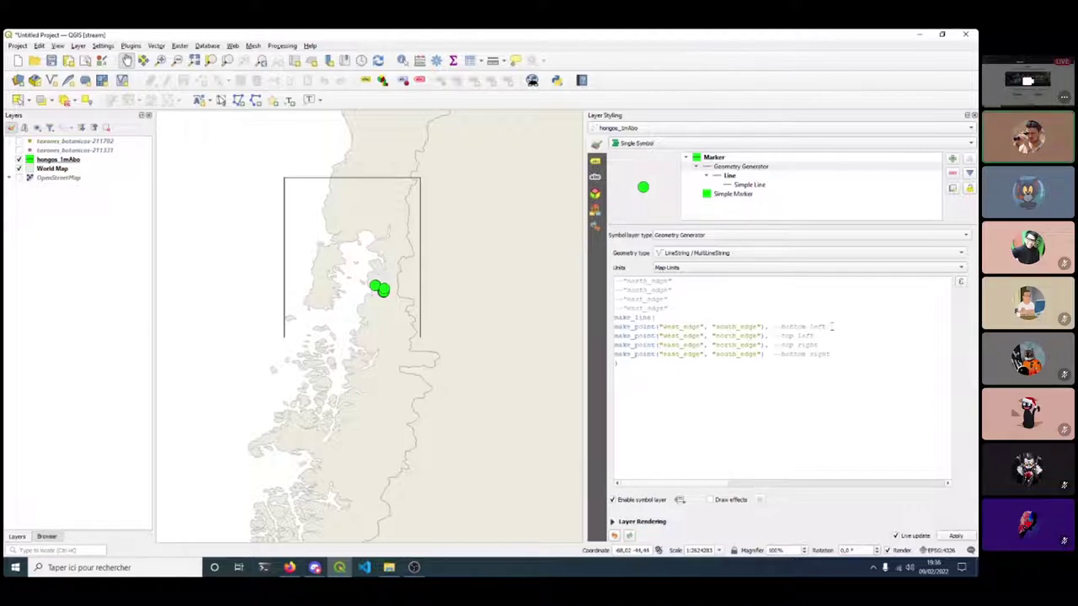
Close the outline by adding a comma after the bottom right point and repeating the bottom left make_point line without its comma.
{"action": "left_click_drag", "start_coordinate": [832, 326], "coordinate": [608, 330]}
{"action": "key", "text": "ctrl+c"}
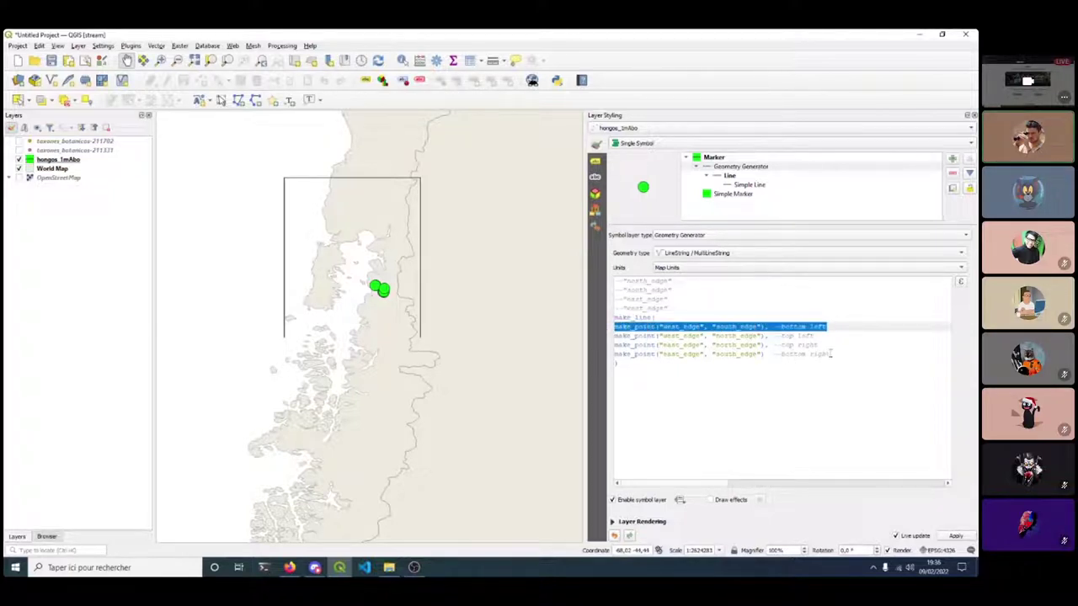
{"action": "left_click", "coordinate": [765, 354]}
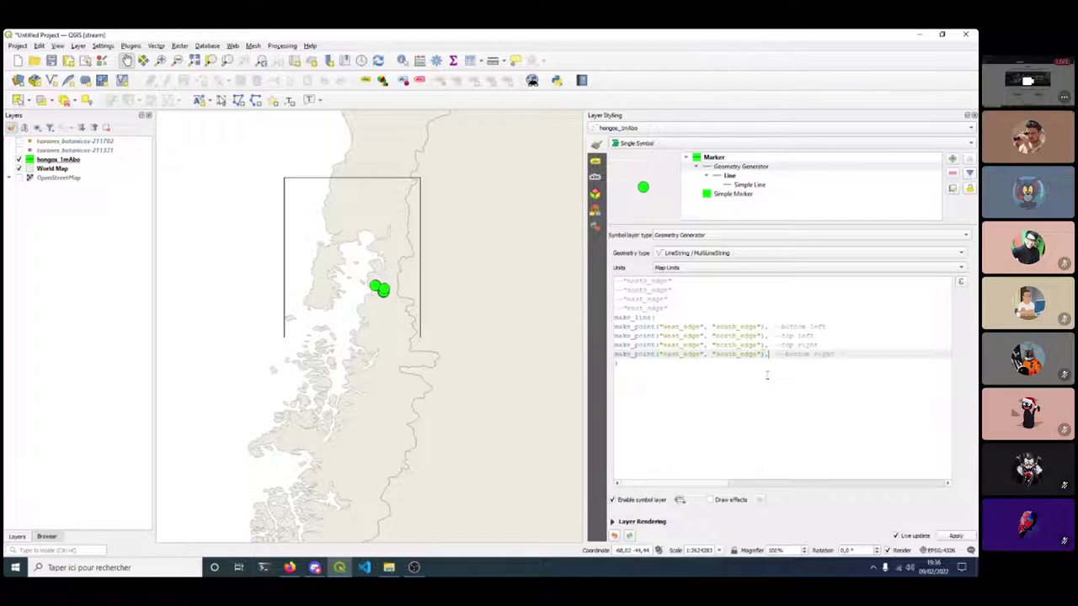
{"action": "type", "text": ","}
{"action": "key", "text": "Return"}
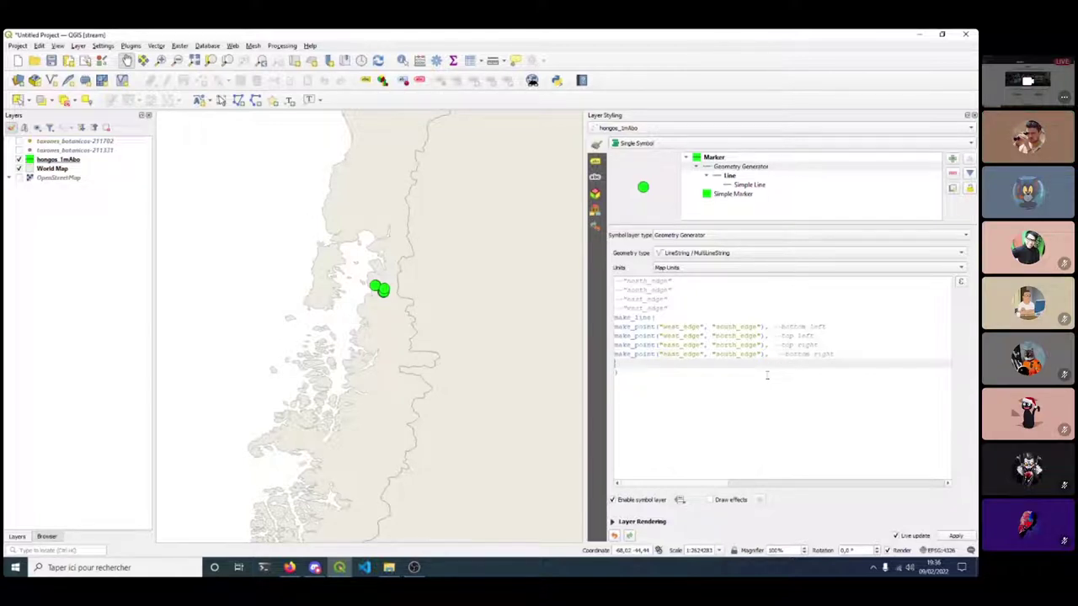
{"action": "key", "text": "ctrl+v"}
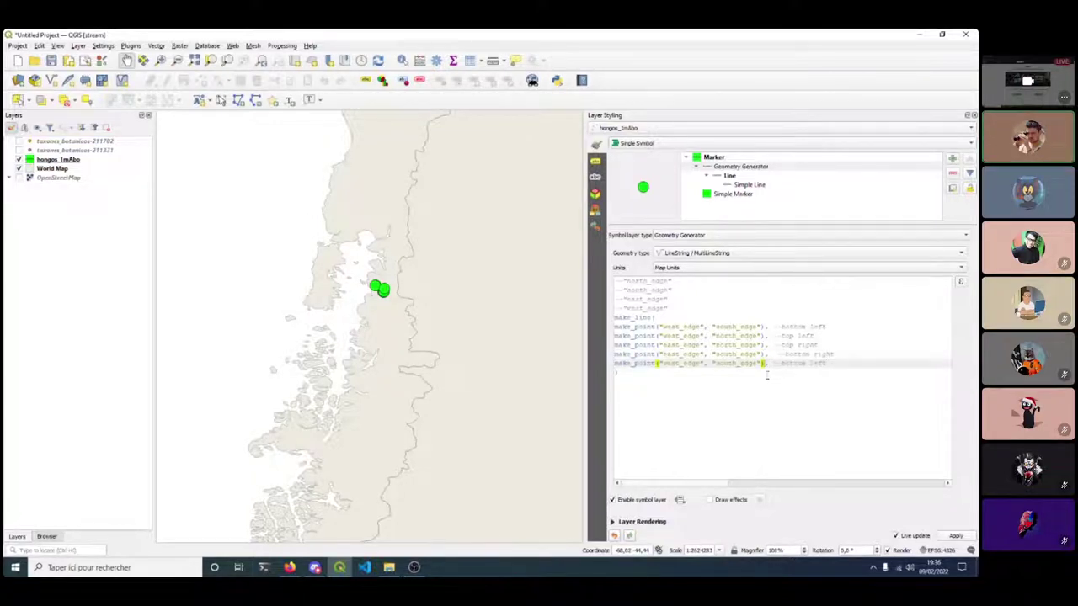
{"action": "key", "text": "BackSpace"}
{"action": "key", "text": "Down"}
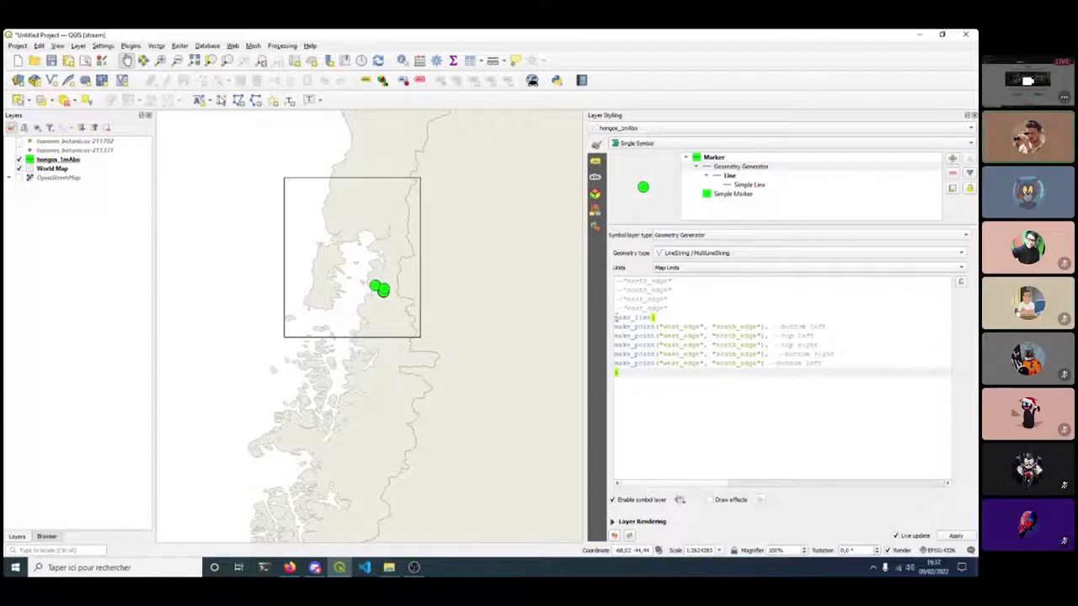
Wrap the whole make_line expression in a make_polygon( ) call.
{"action": "left_click", "coordinate": [615, 317]}
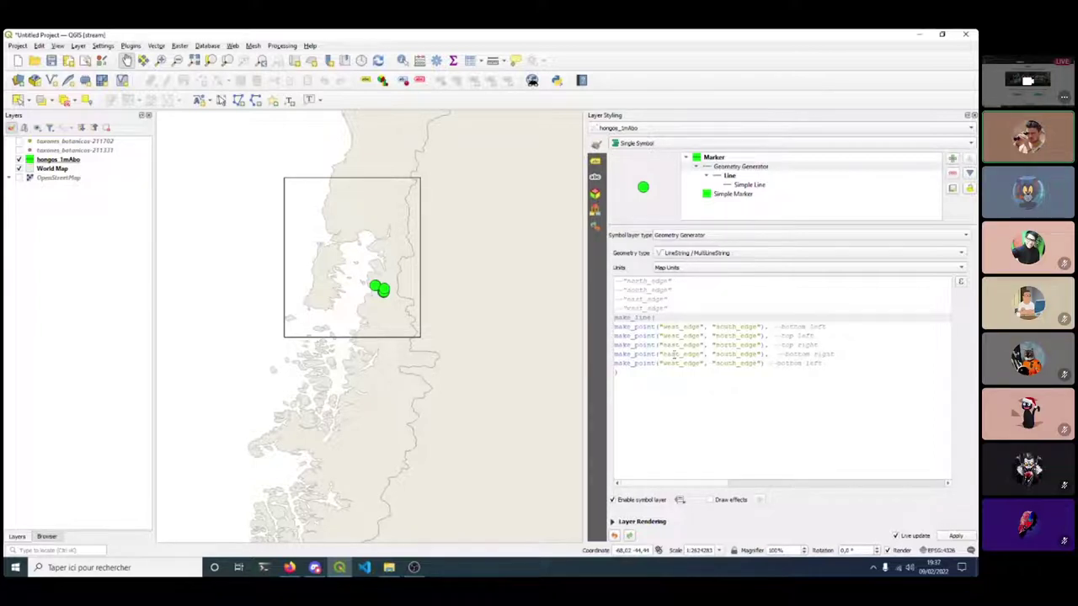
{"action": "type", "text": "make"}
{"action": "type", "text": "_polygon"}
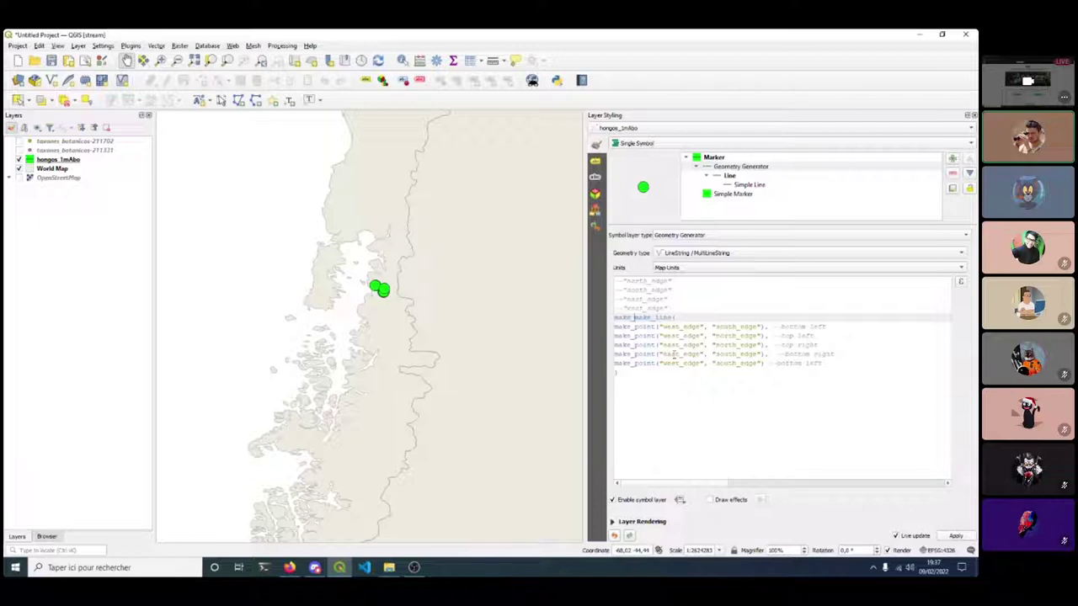
{"action": "type", "text": "("}
{"action": "key", "text": "Return"}
{"action": "key", "text": "ctrl+End"}
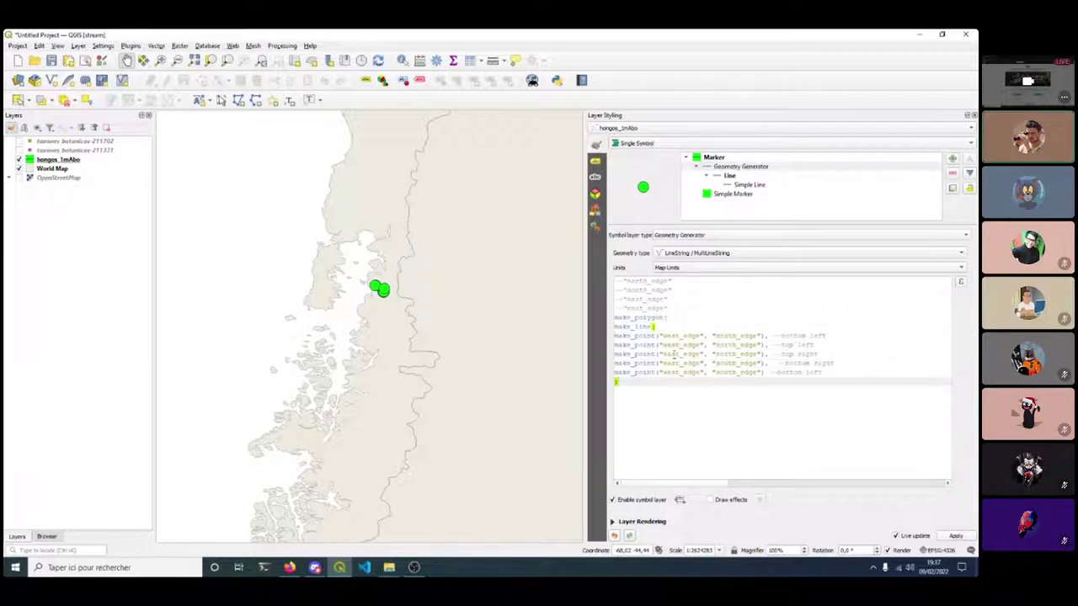
{"action": "key", "text": "Return"}
{"action": "type", "text": ")"}
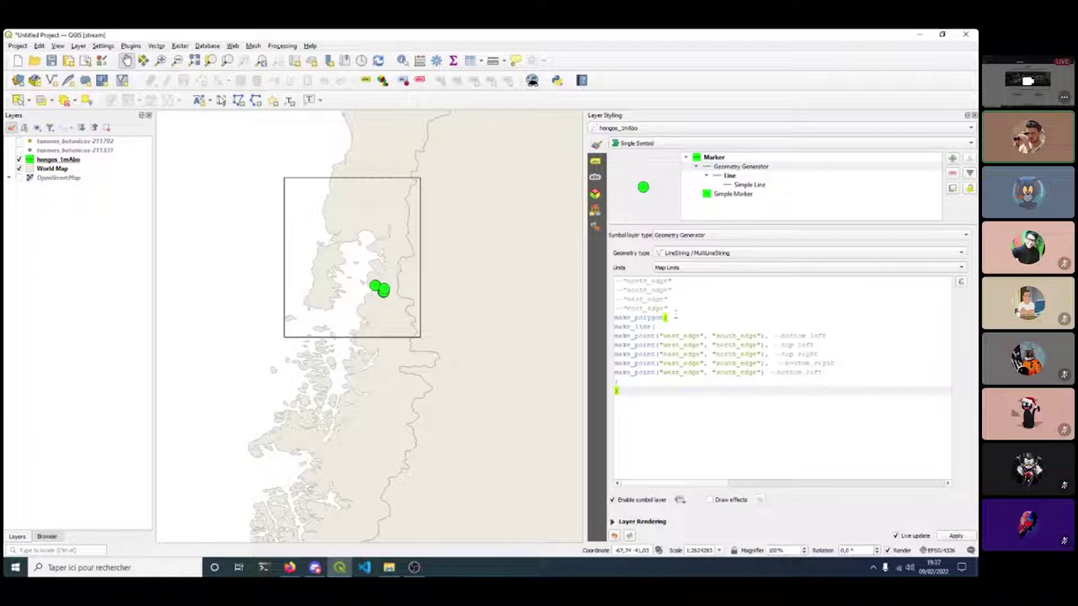
Change the geometry generator's type to Polygon / MultiPolygon and check the polygons' extent on the map.
{"action": "left_click", "coordinate": [683, 253]}
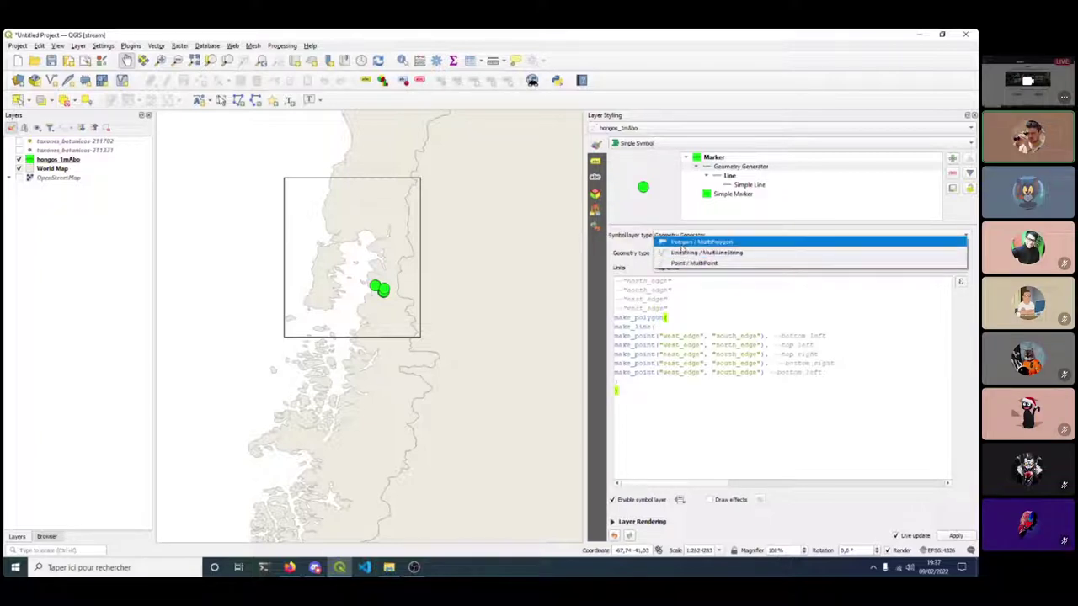
{"action": "left_click", "coordinate": [684, 243]}
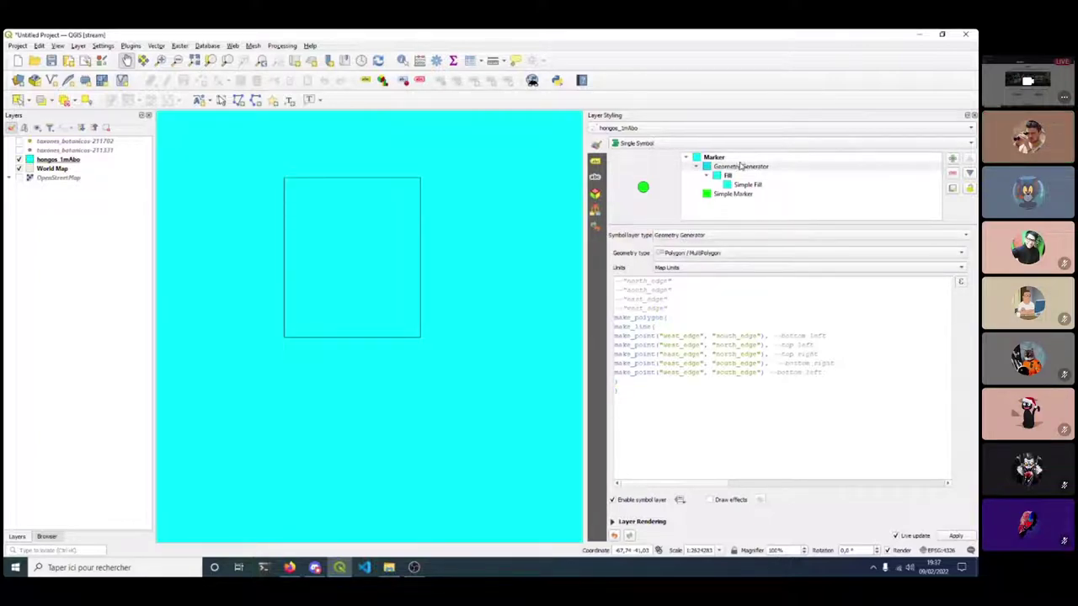
{"action": "left_click", "coordinate": [740, 166]}
{"action": "scroll", "coordinate": [529, 261], "scroll_direction": "down", "scroll_amount": 4}
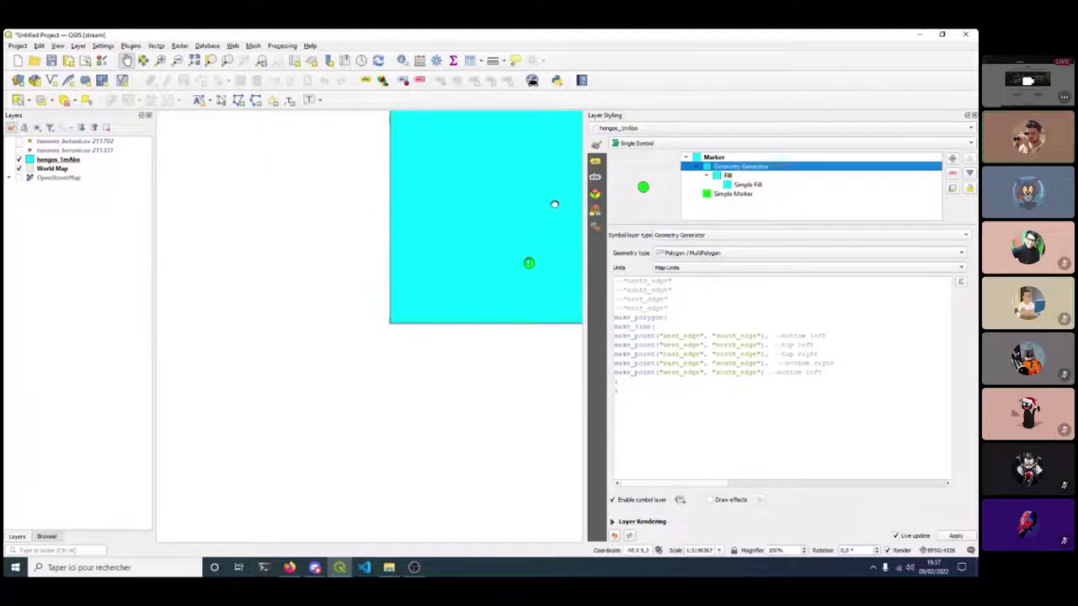
{"action": "left_click_drag", "start_coordinate": [554, 204], "coordinate": [424, 282]}
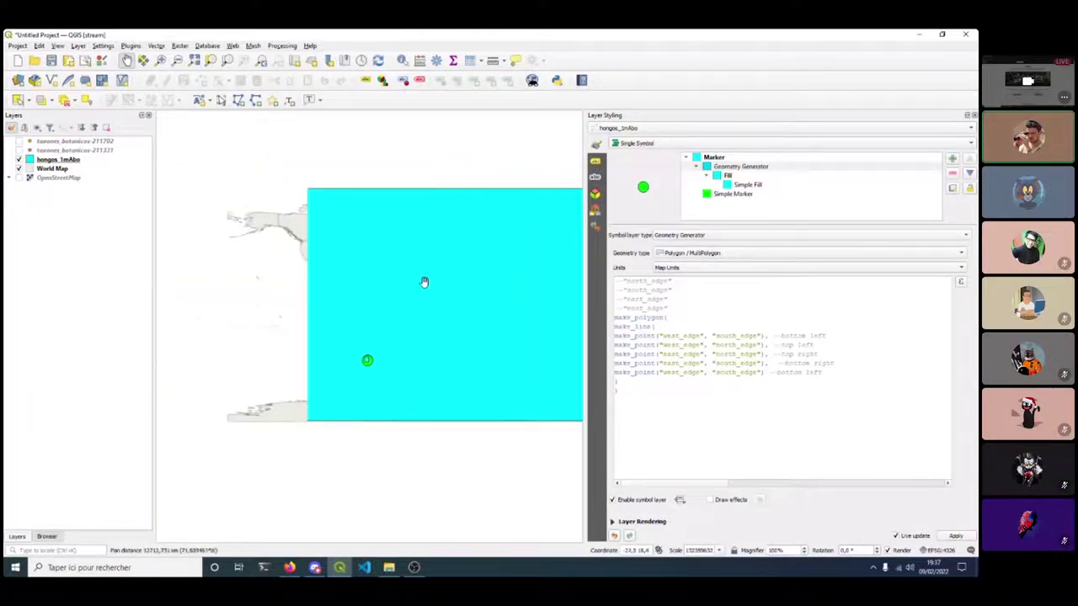
Lower the opacity of the geometry generator's fill to 18.5 %.
{"action": "left_click", "coordinate": [757, 168]}
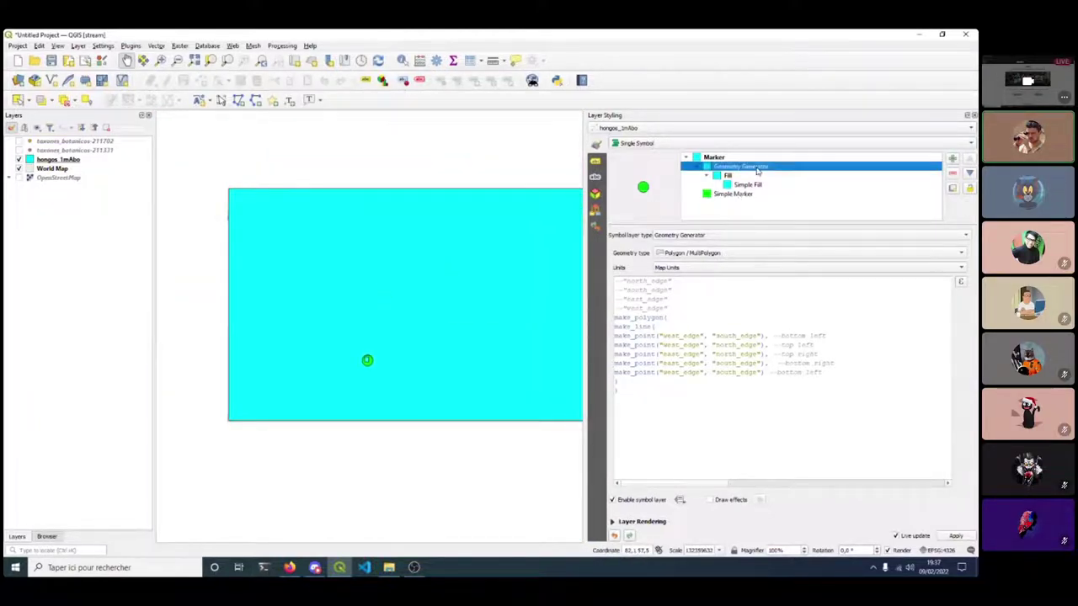
{"action": "left_click", "coordinate": [728, 176]}
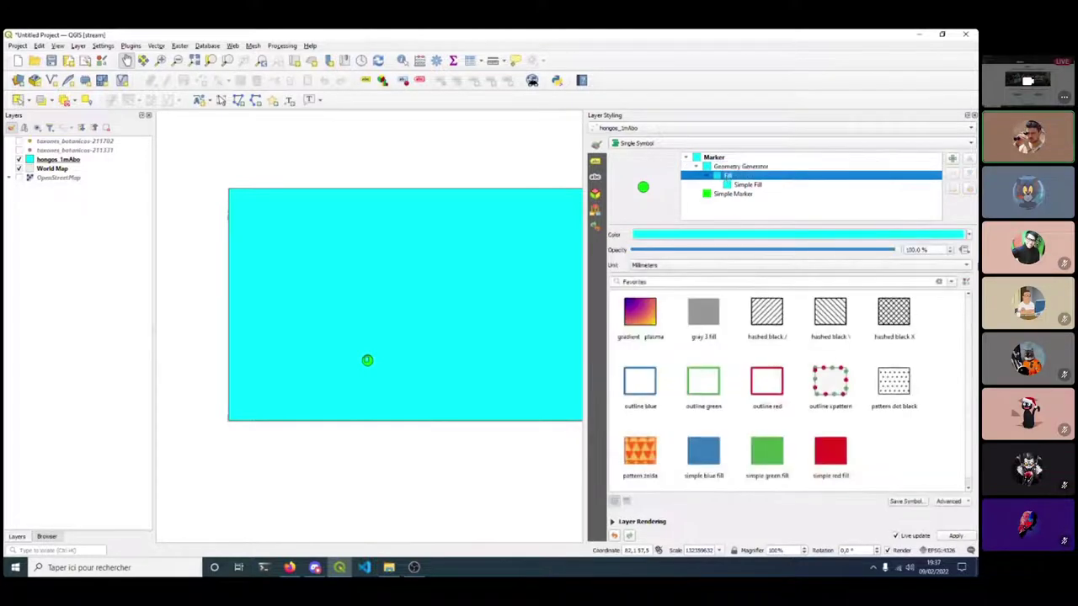
{"action": "left_click_drag", "start_coordinate": [896, 250], "coordinate": [682, 254]}
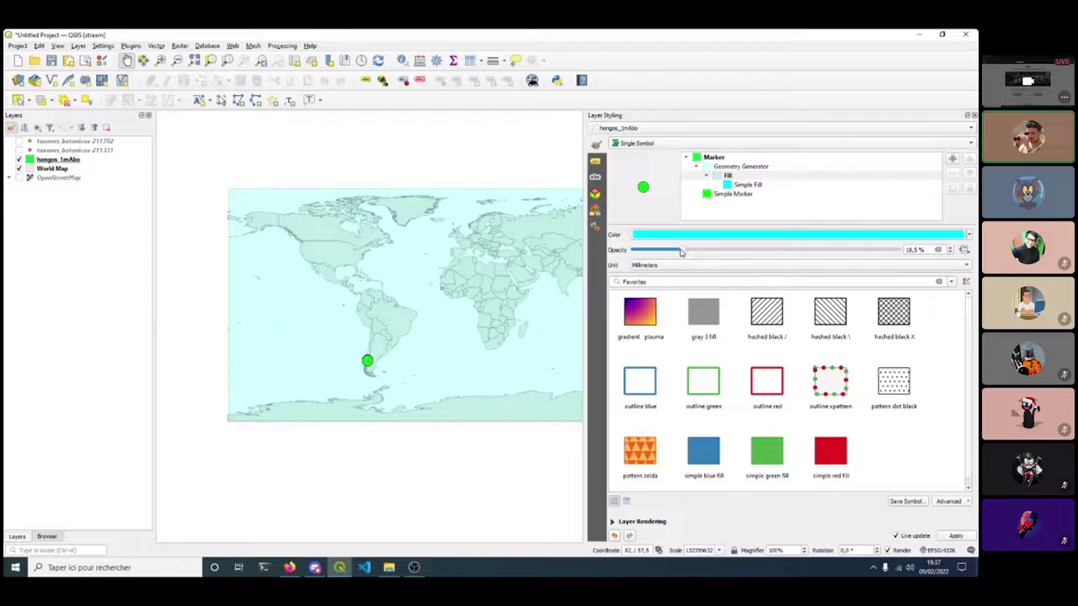
Examine the semi-transparent polygons at world scale and around the fungi points, hiding the layer styling for a wider view and restoring it.
{"action": "left_click_drag", "start_coordinate": [464, 296], "coordinate": [312, 264]}
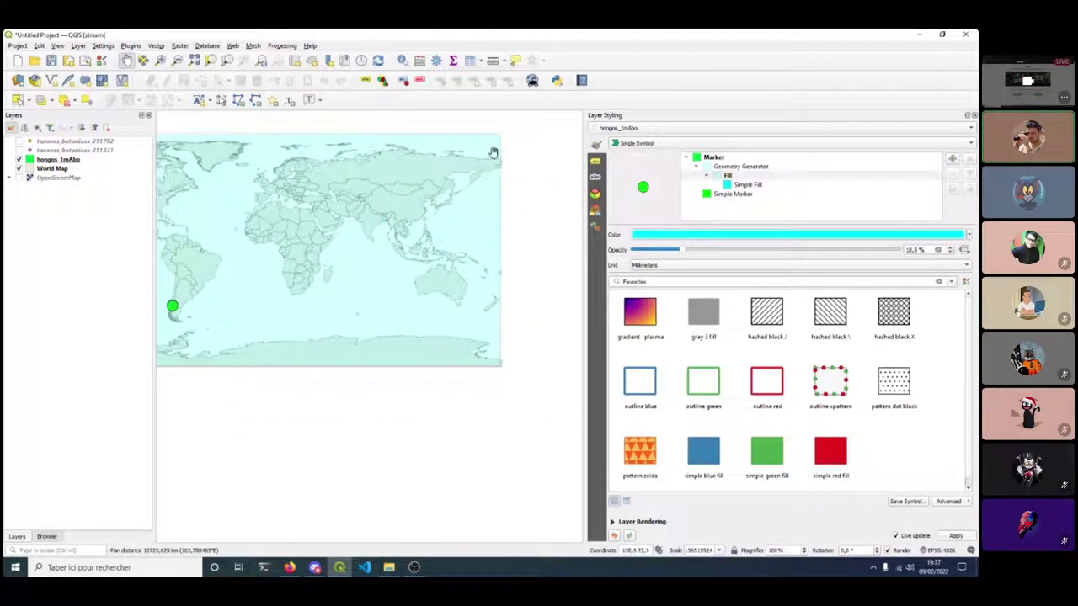
{"action": "left_click_drag", "start_coordinate": [345, 215], "coordinate": [534, 210]}
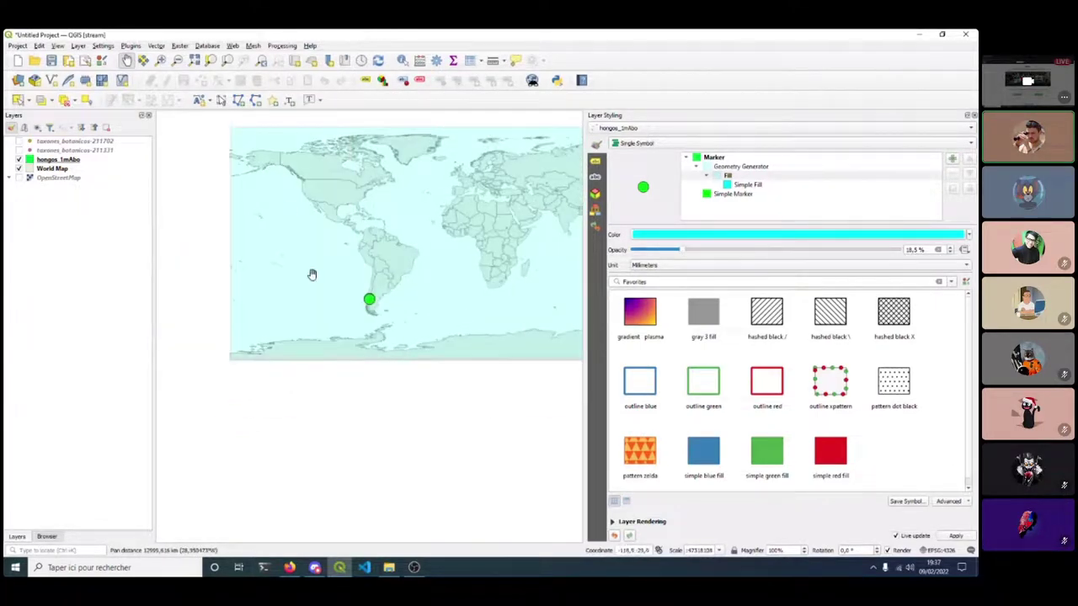
{"action": "scroll", "coordinate": [289, 300], "scroll_direction": "up", "scroll_amount": 5}
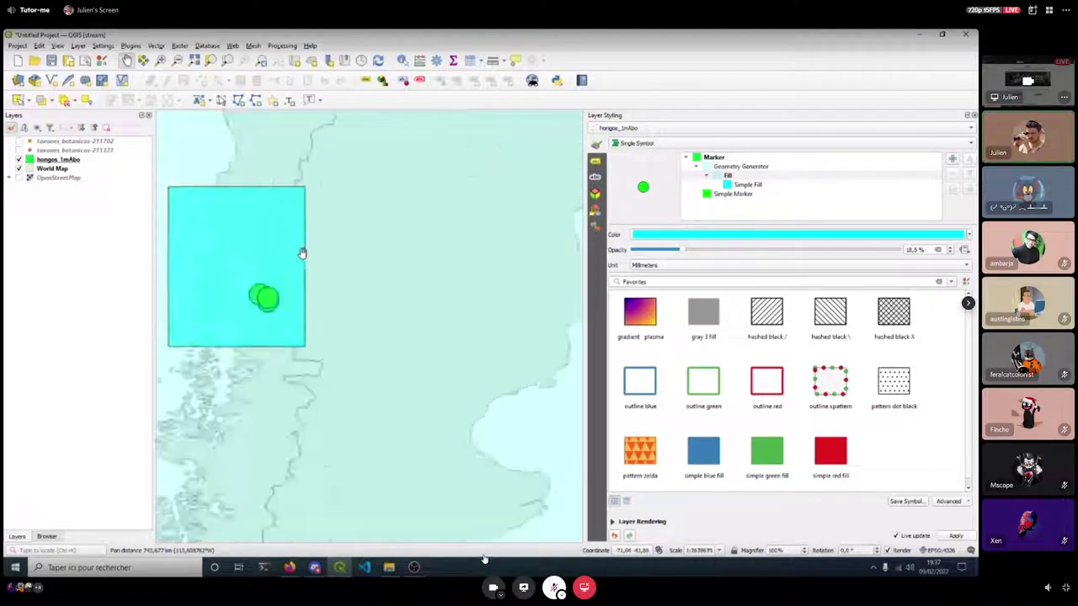
{"action": "left_click_drag", "start_coordinate": [302, 254], "coordinate": [480, 296]}
{"action": "scroll", "coordinate": [429, 280], "scroll_direction": "up", "scroll_amount": 1}
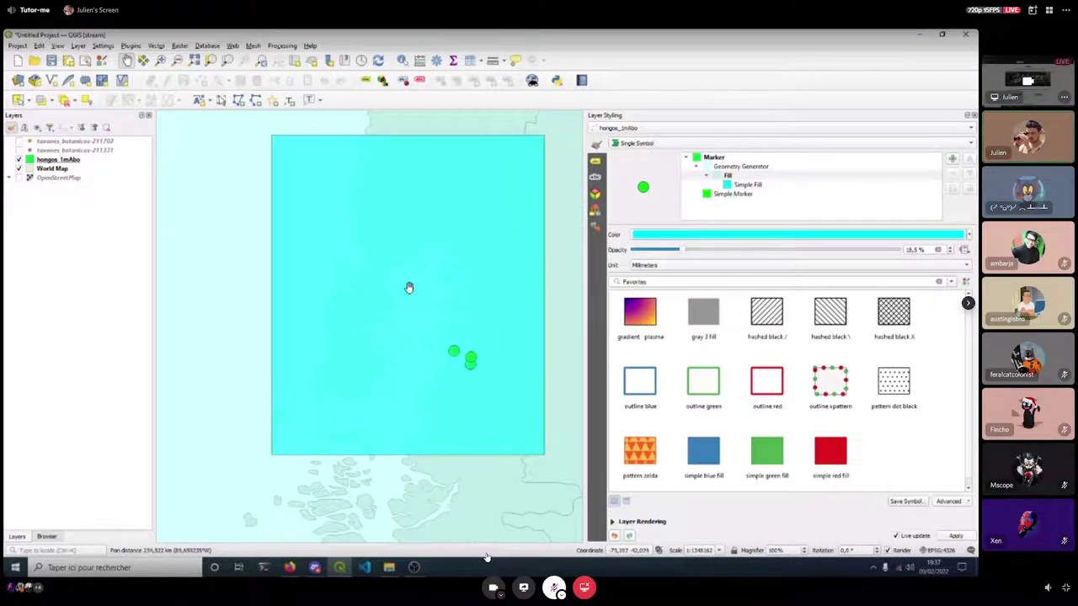
{"action": "scroll", "coordinate": [409, 288], "scroll_direction": "down", "scroll_amount": 2}
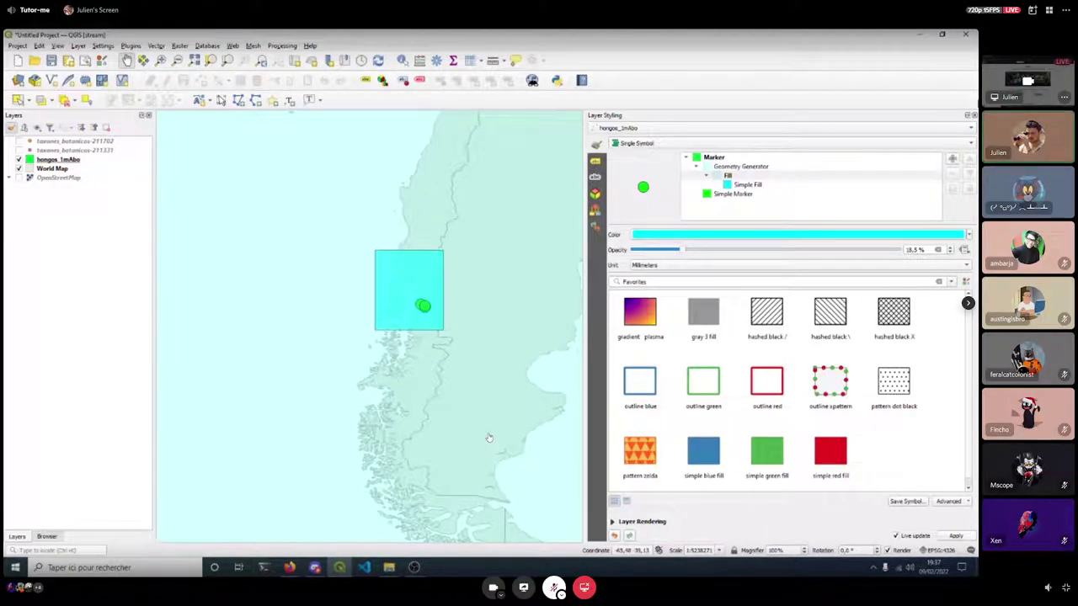
{"action": "left_click", "coordinate": [974, 115]}
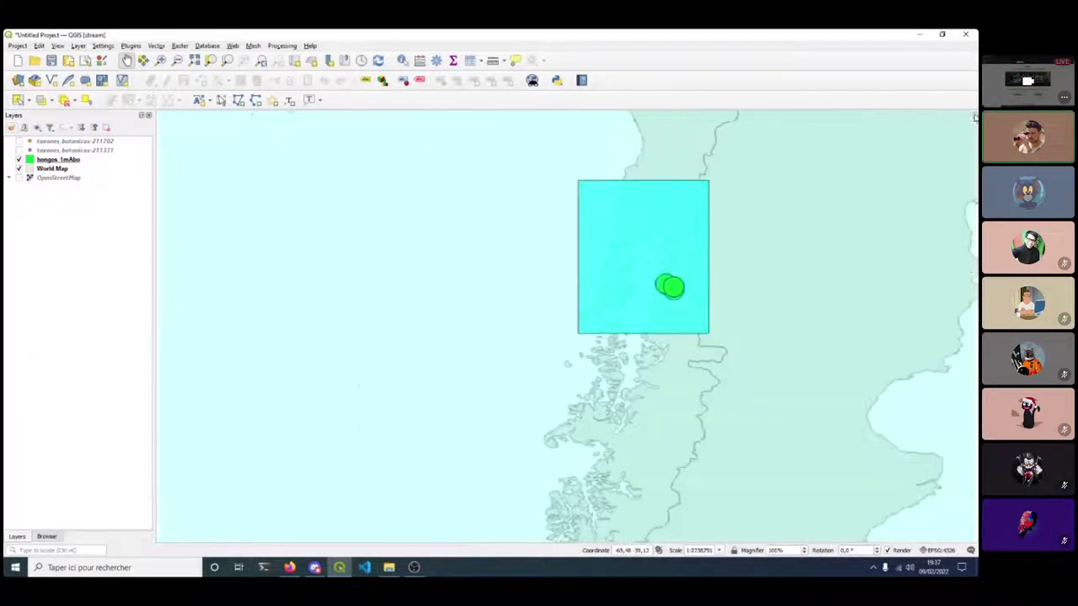
{"action": "left_click_drag", "start_coordinate": [631, 233], "coordinate": [498, 262]}
{"action": "scroll", "coordinate": [499, 263], "scroll_direction": "up", "scroll_amount": 2}
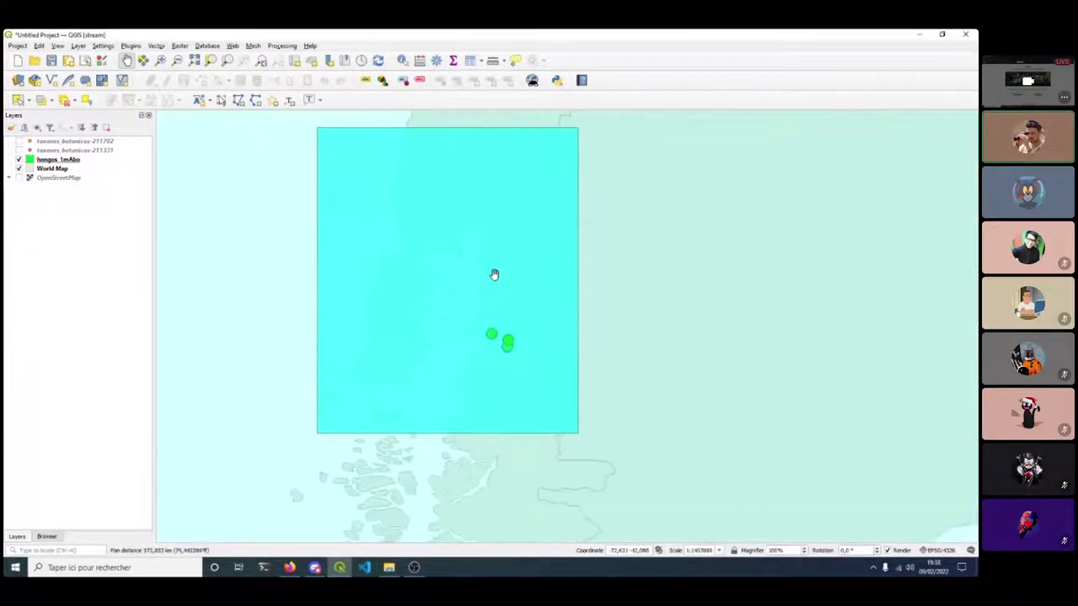
{"action": "scroll", "coordinate": [495, 271], "scroll_direction": "down", "scroll_amount": 1}
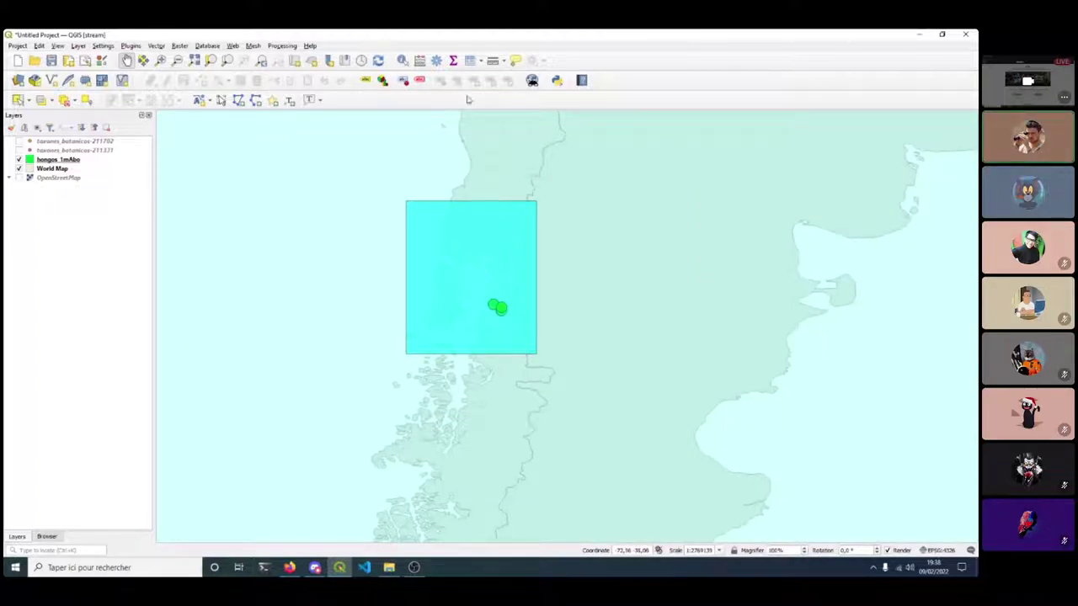
{"action": "left_click", "coordinate": [12, 128]}
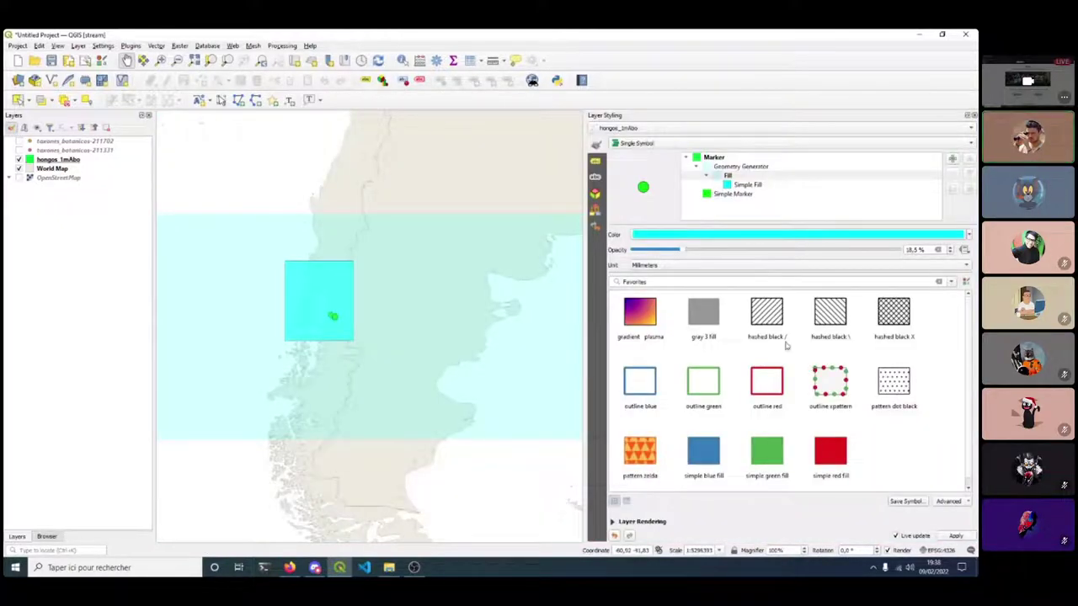
Copy the make_polygon( ) expression from the geometry generator, without the commented field lines, and close the layer styling.
{"action": "left_click", "coordinate": [730, 168]}
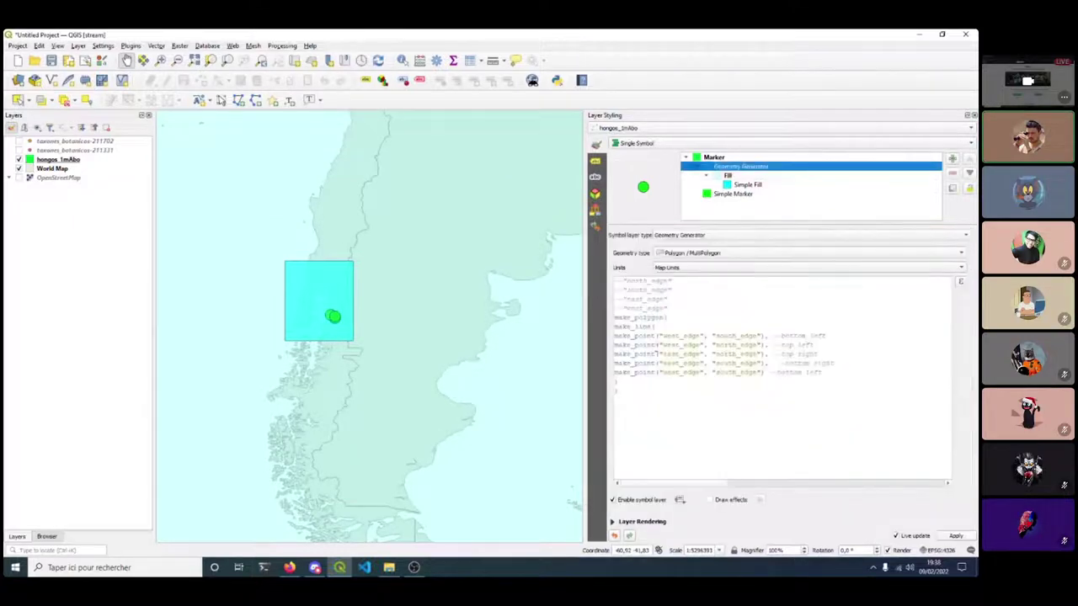
{"action": "left_click", "coordinate": [632, 391]}
{"action": "key", "text": "shift+Up"}
{"action": "key", "text": "shift+Up"}
{"action": "key", "text": "shift+Up"}
{"action": "key", "text": "shift+Up"}
{"action": "key", "text": "shift+Up"}
{"action": "key", "text": "shift+Up"}
{"action": "key", "text": "shift+Up"}
{"action": "key", "text": "shift+Up"}
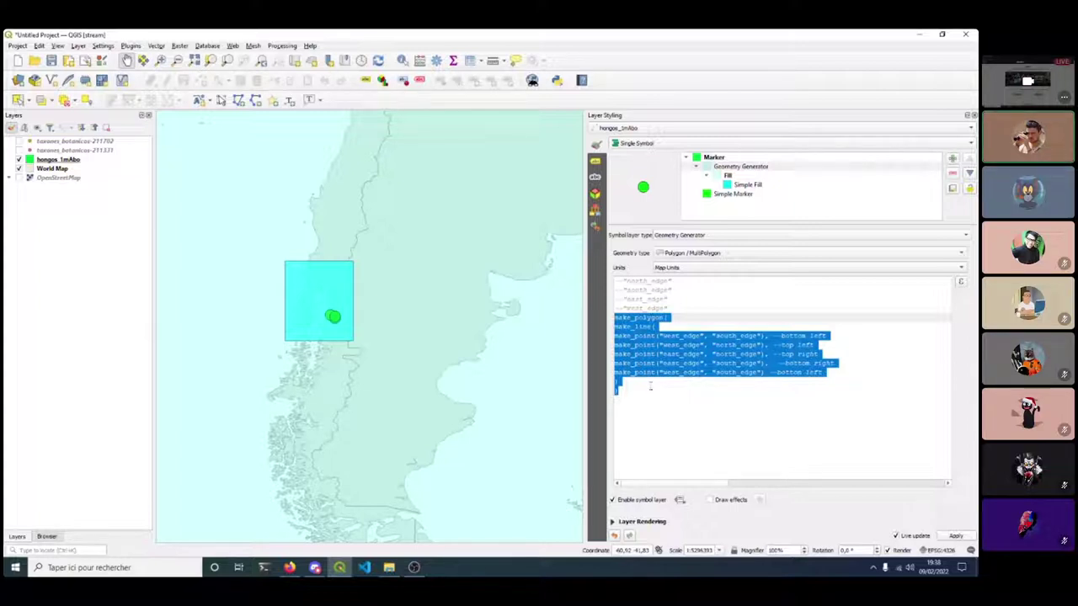
{"action": "left_click", "coordinate": [651, 387]}
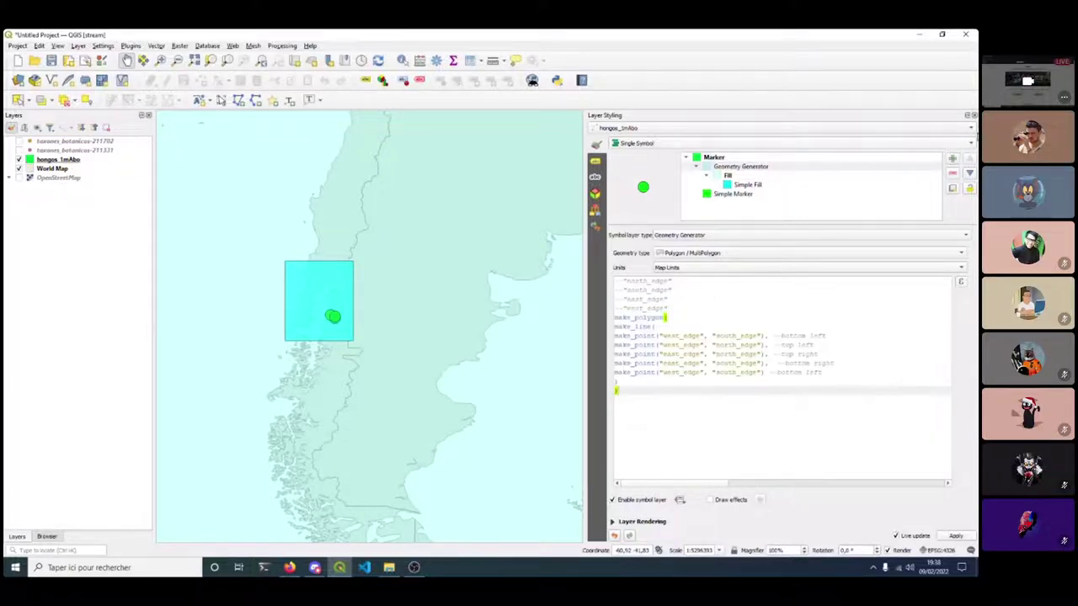
{"action": "left_click", "coordinate": [974, 115]}
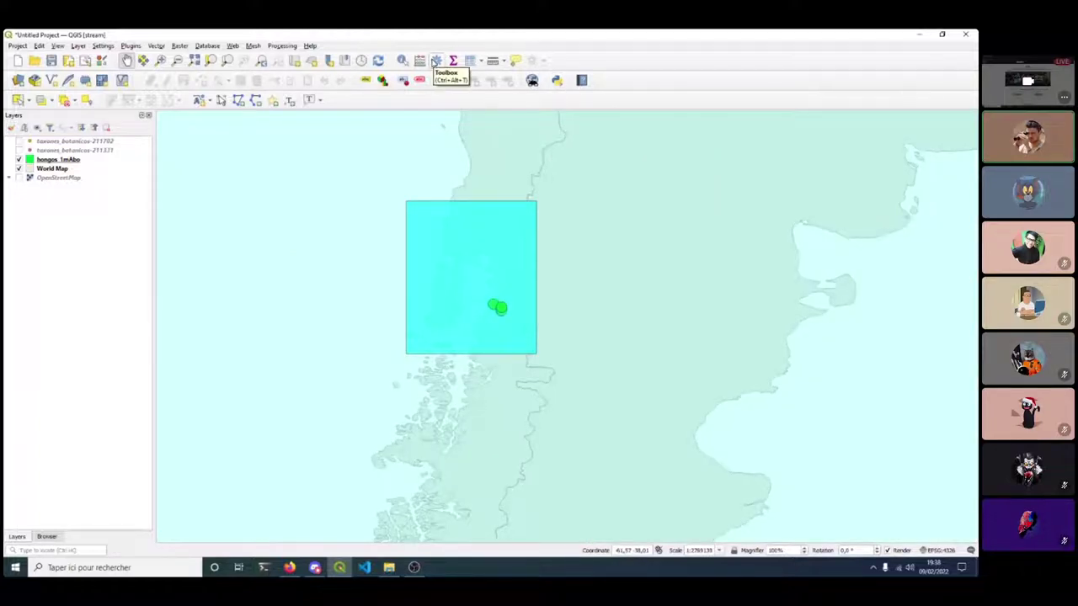
Open the Processing Toolbox, search for "geometry exp" and open the Geometry by expression tool.
{"action": "left_click", "coordinate": [282, 45]}
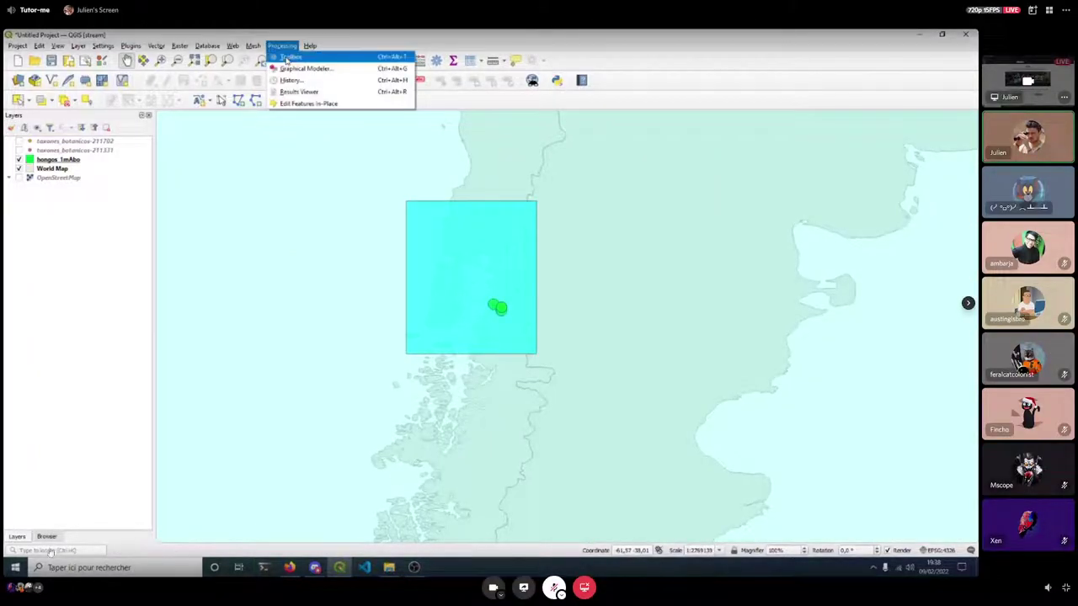
{"action": "left_click", "coordinate": [287, 53]}
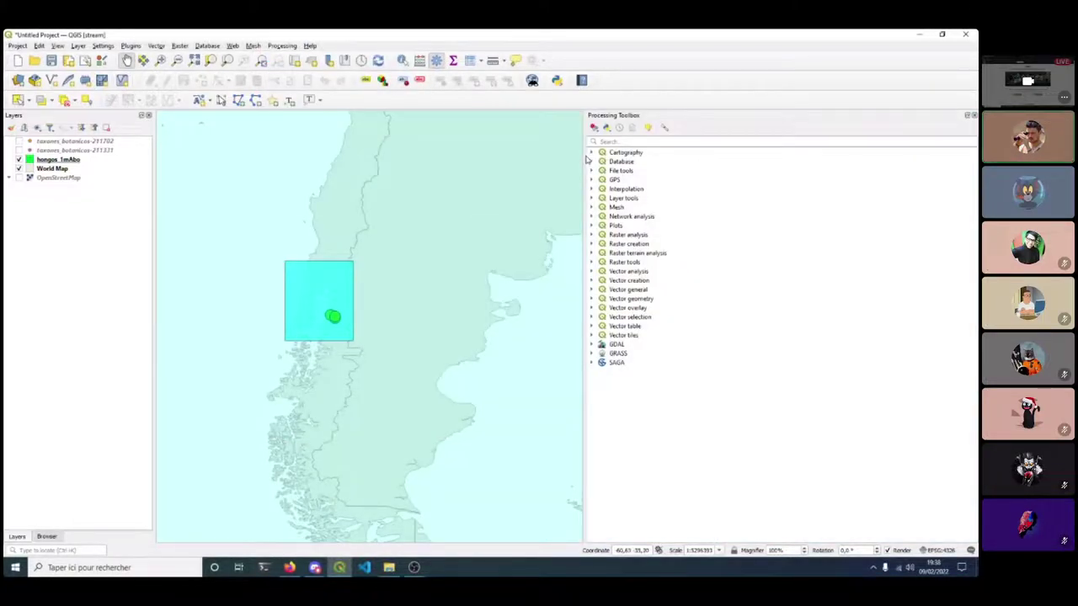
{"action": "left_click_drag", "start_coordinate": [582, 157], "coordinate": [732, 165]}
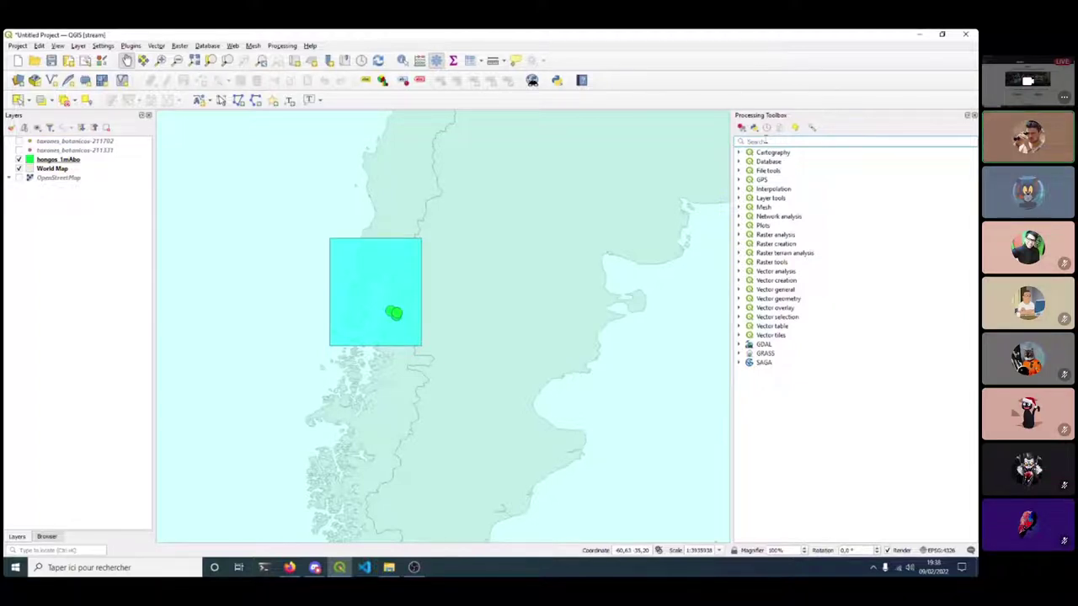
{"action": "type", "text": "geometry"}
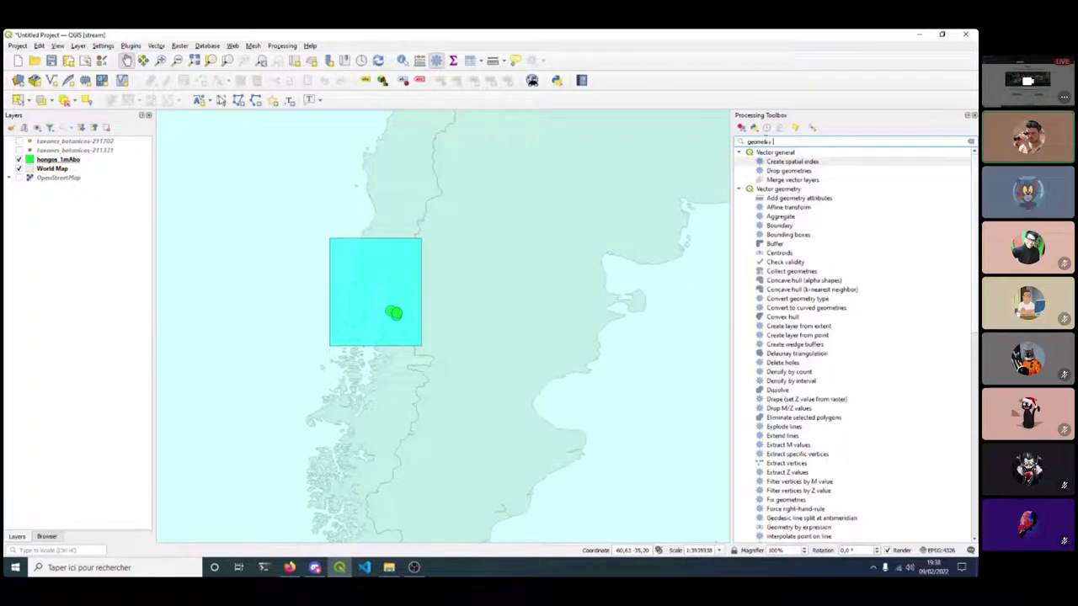
{"action": "type", "text": " from"}
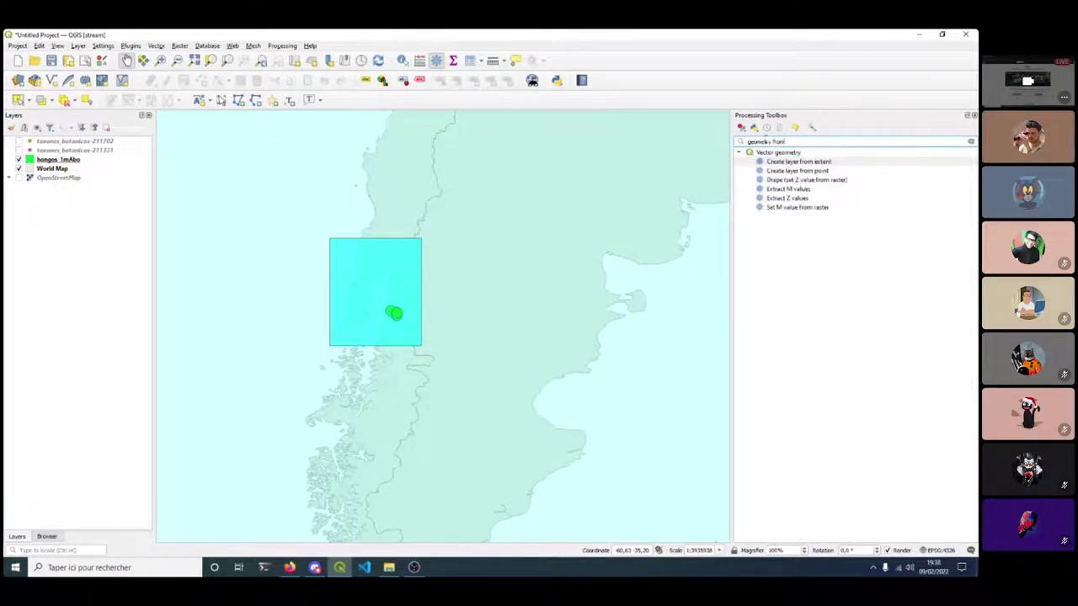
{"action": "key", "text": "BackSpace"}
{"action": "key", "text": "BackSpace"}
{"action": "key", "text": "BackSpace"}
{"action": "key", "text": "BackSpace"}
{"action": "type", "text": "exp"}
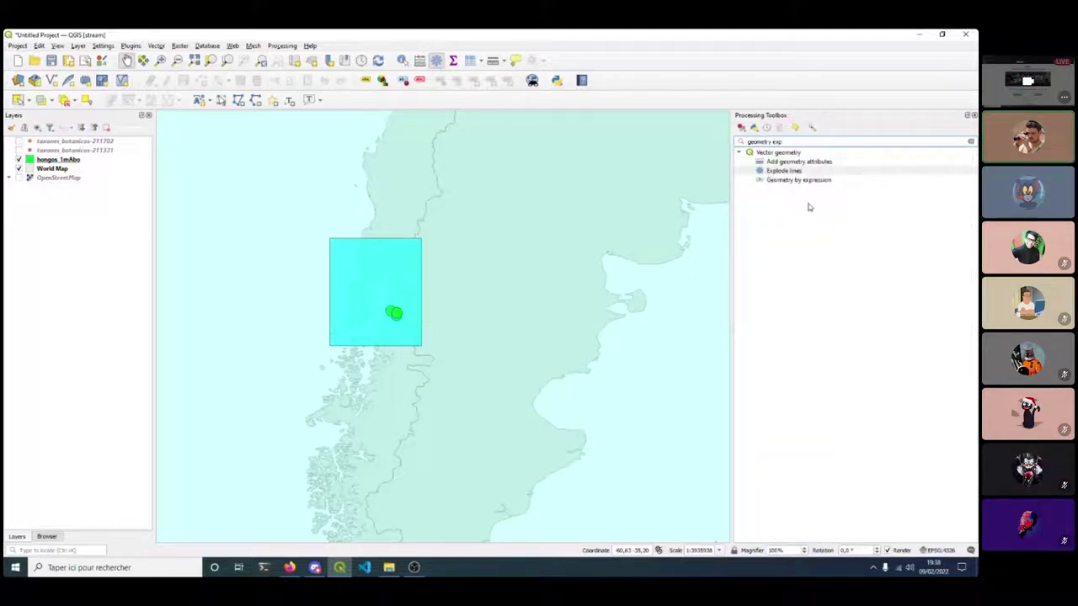
{"action": "left_click", "coordinate": [789, 181]}
{"action": "double_click", "coordinate": [789, 181]}
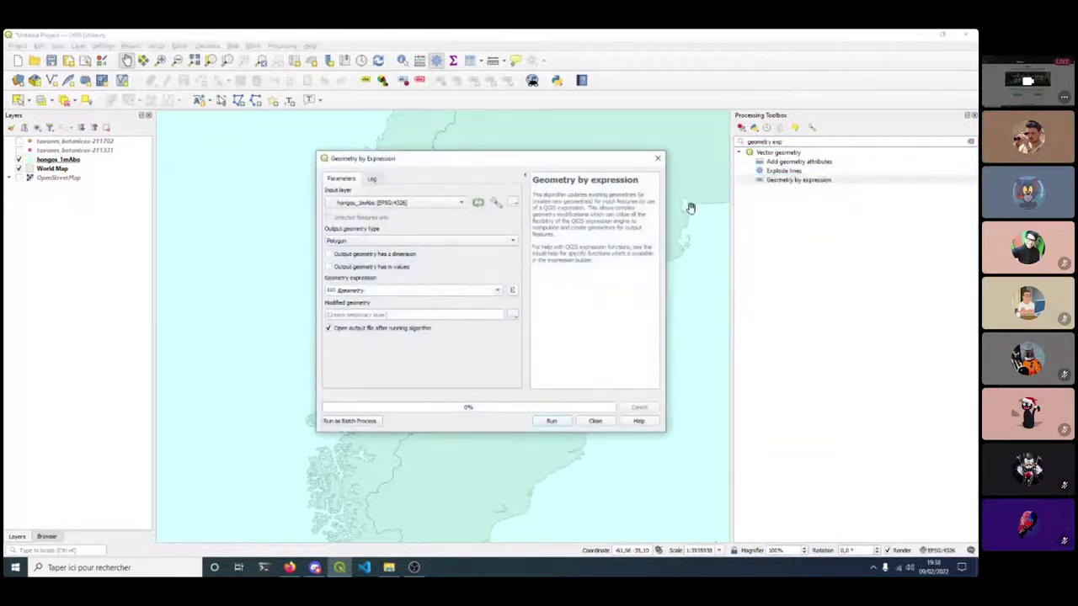
Open the geometry expression for editing in an enlarged tool dialog and clear the default $geometry expression.
{"action": "left_click_drag", "start_coordinate": [312, 154], "coordinate": [198, 127]}
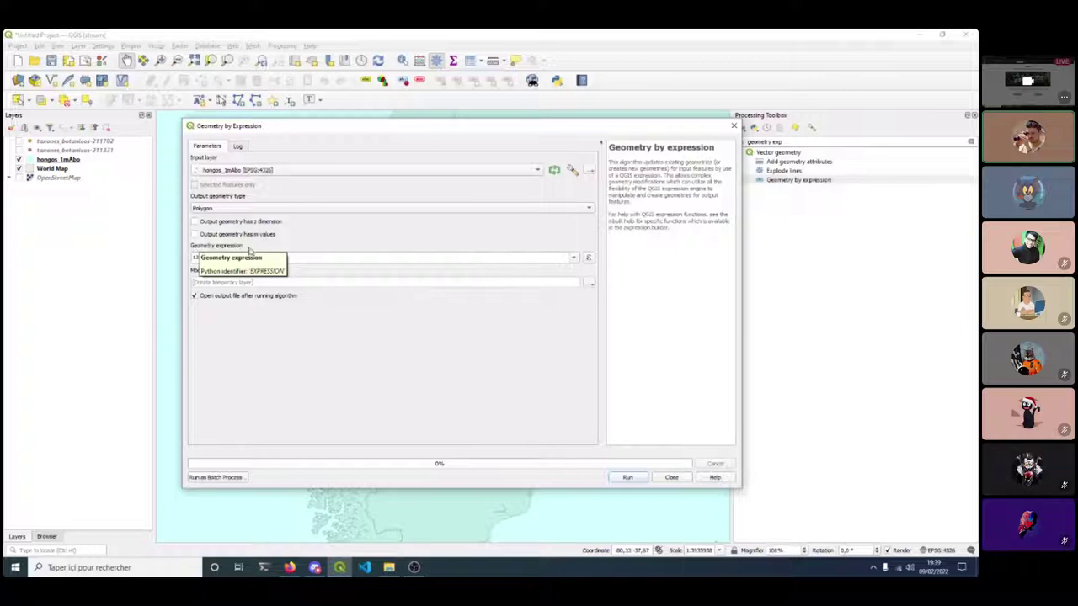
{"action": "left_click", "coordinate": [588, 258]}
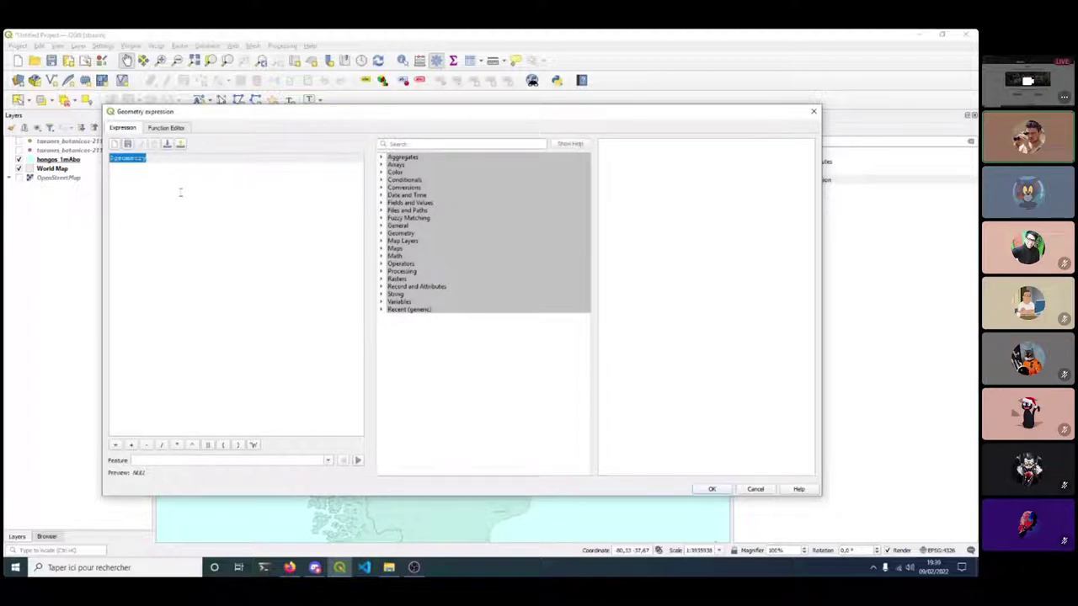
{"action": "key", "text": "BackSpace"}
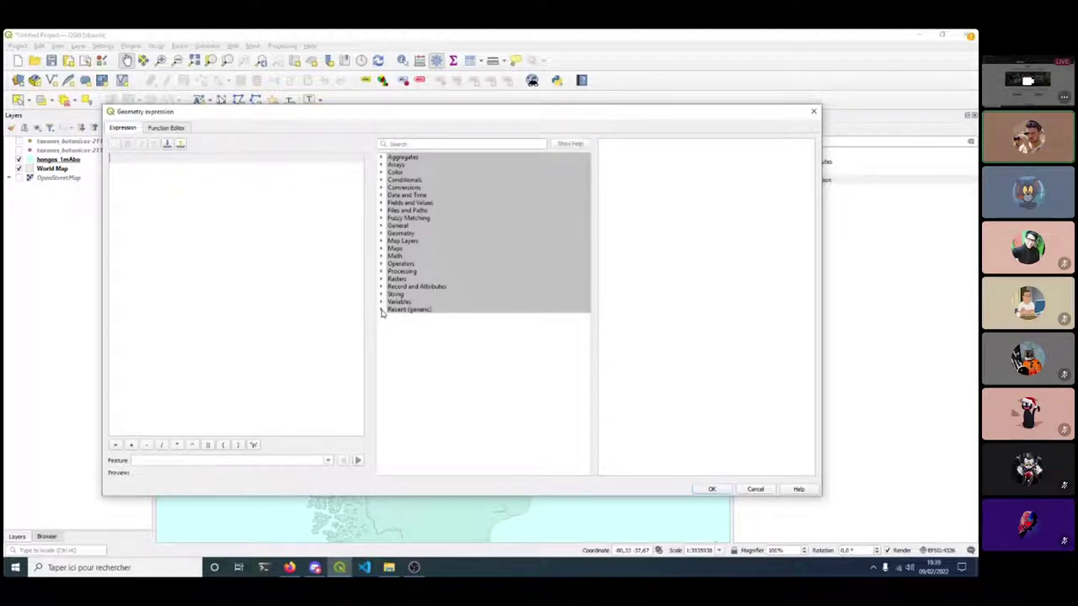
{"action": "left_click", "coordinate": [382, 310]}
{"action": "double_click", "coordinate": [446, 318]}
{"action": "key", "text": "ctrl+a"}
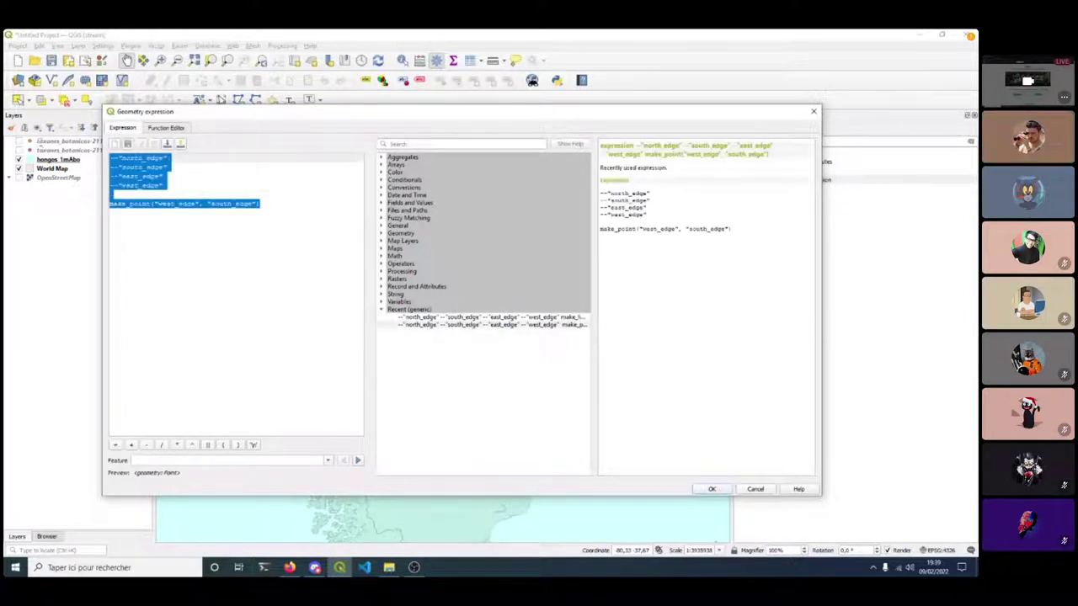
{"action": "key", "text": "BackSpace"}
{"action": "double_click", "coordinate": [403, 317]}
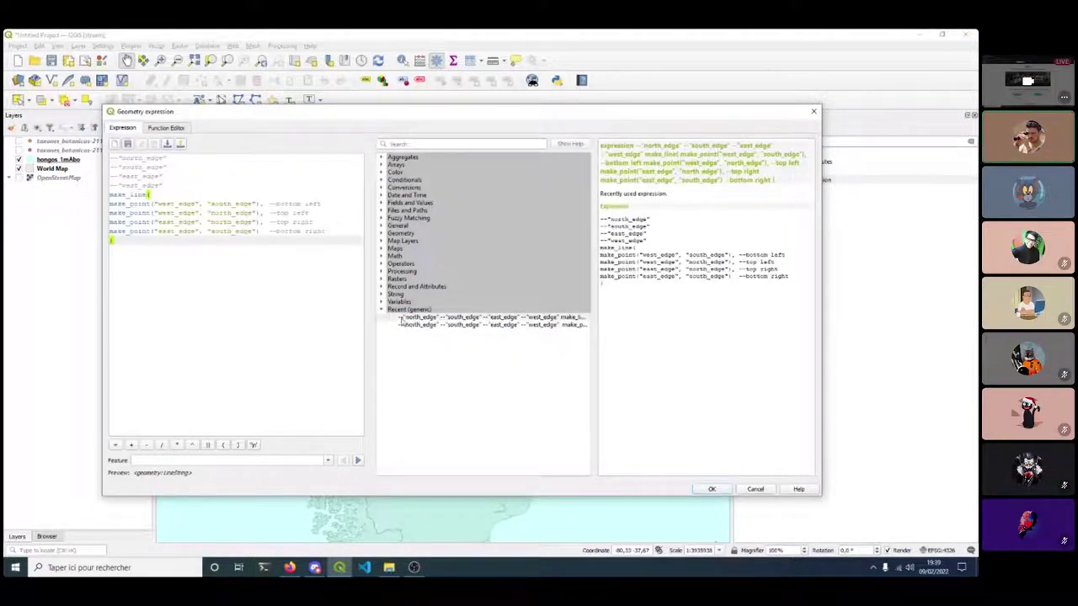
{"action": "key", "text": "ctrl+a"}
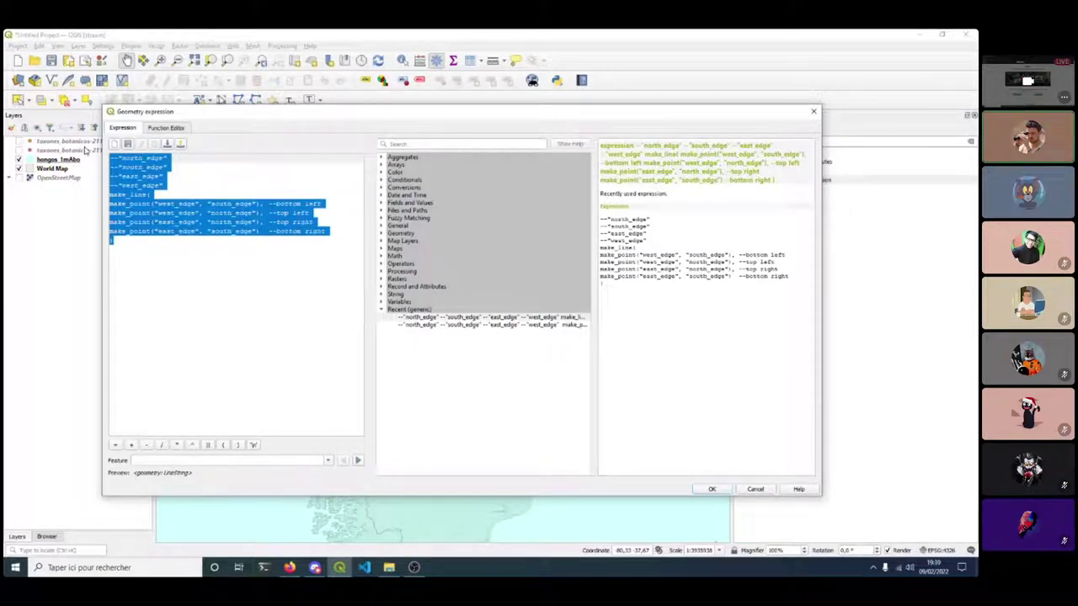
{"action": "key", "text": "Delete"}
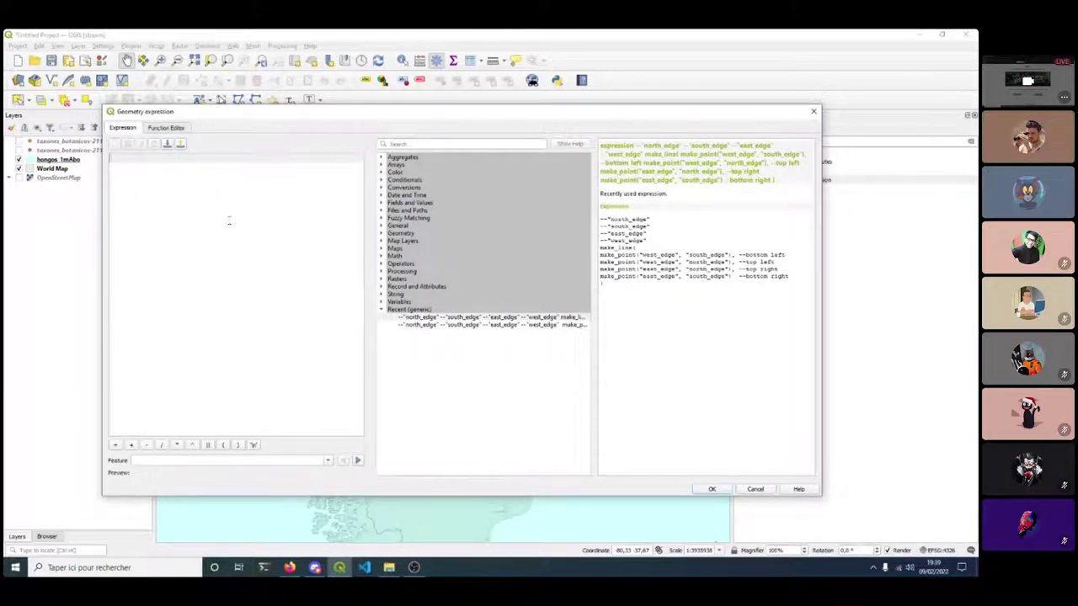
Paste the copied make_polygon( ) expression as the geometry expression, run the tool on hongos_1mAbo with polygon output, and close the dialog.
{"action": "type", "text": "make_polygon( make_line( make_point(\"west_edge\", \"south_edge\"), --bottom left make_point(\"west_edge\", \"north_edge\"), --top left make_point(\"east_edge\", \"north_edge\"), --top right make_point(\"east_edge\", \"south_edge\"), --bottom right make_point(\"west_edge\", \"south_edge\") --bottom left ) )"}
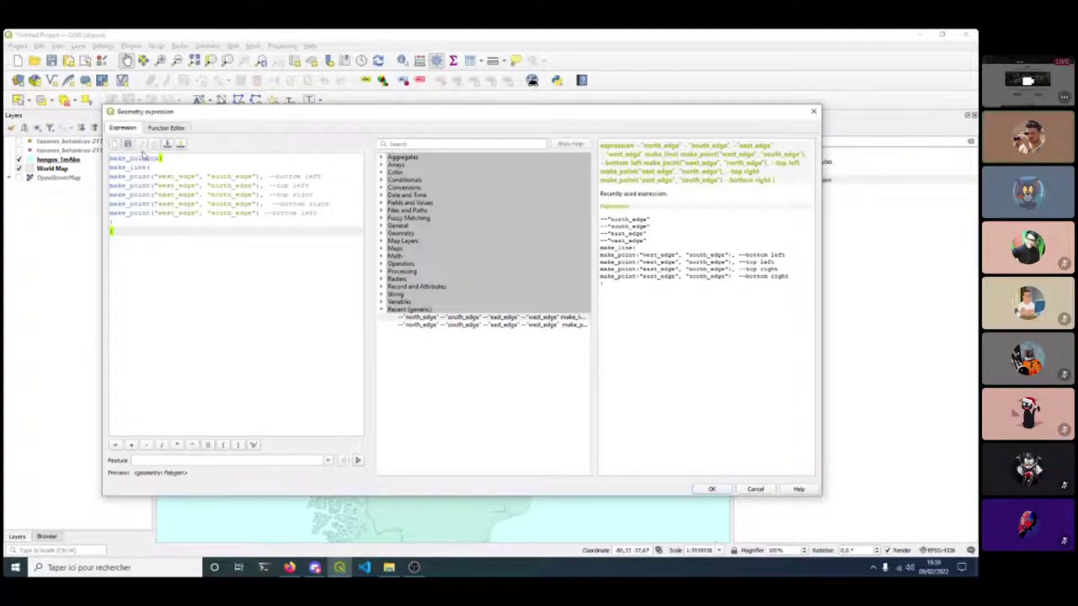
{"action": "left_click", "coordinate": [709, 489]}
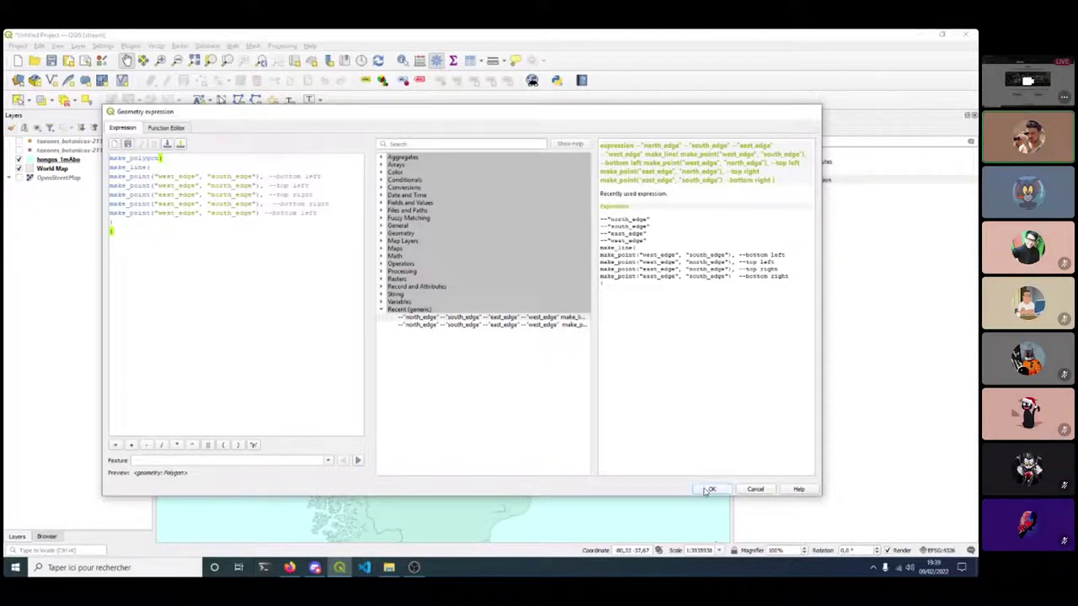
{"action": "left_click", "coordinate": [633, 479]}
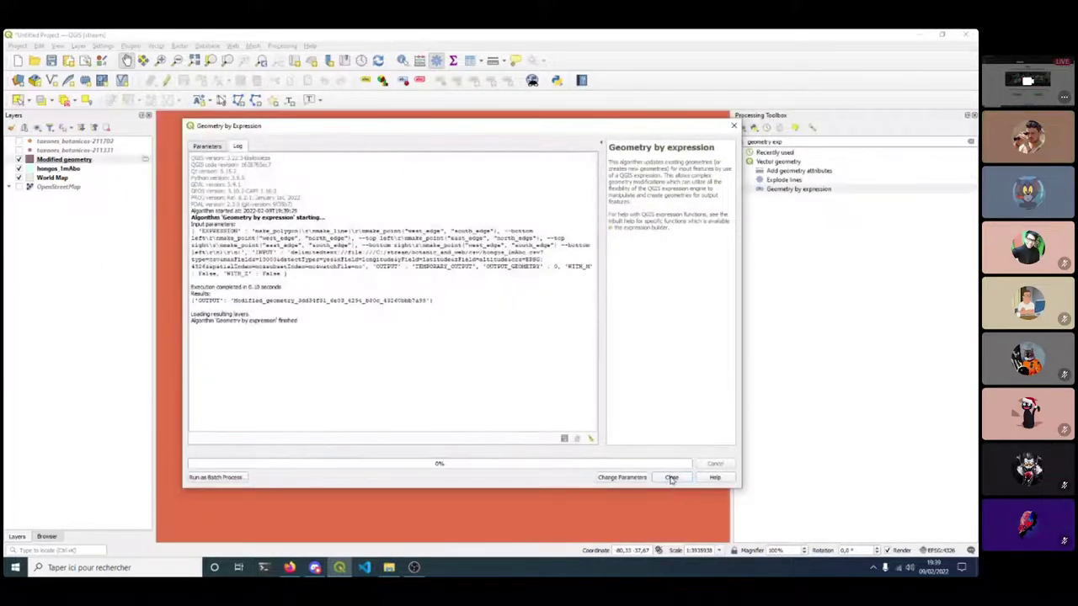
{"action": "left_click", "coordinate": [671, 478]}
Close the Processing Toolbox, view the Modified geometry polygons at world scale and hide the hongos_1mAbo layer.
{"action": "left_click", "coordinate": [972, 143]}
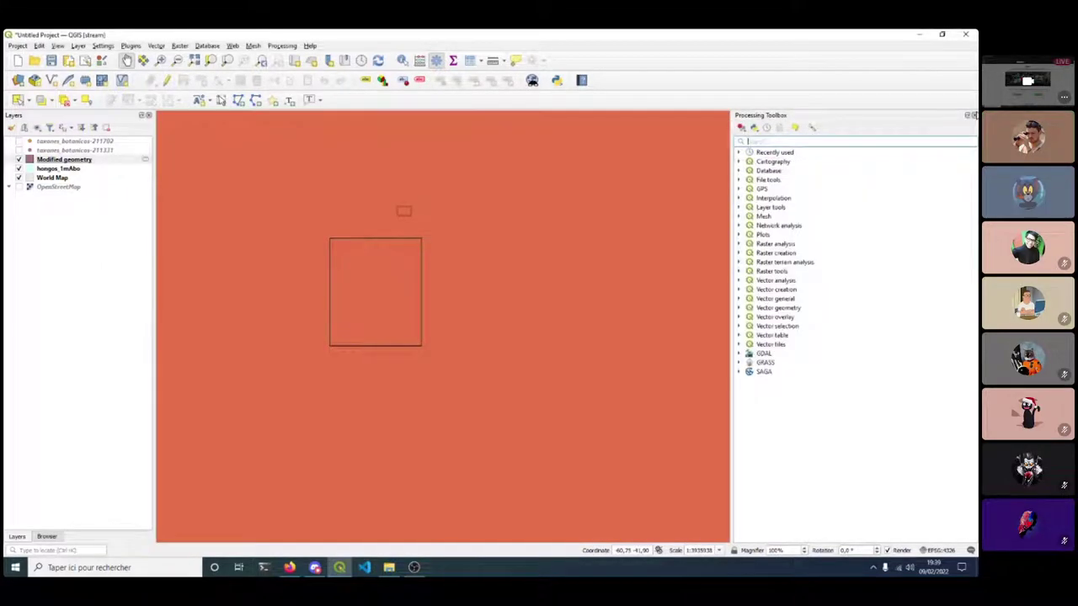
{"action": "left_click", "coordinate": [974, 115]}
{"action": "scroll", "coordinate": [525, 335], "scroll_direction": "down", "scroll_amount": 3}
{"action": "scroll", "coordinate": [524, 337], "scroll_direction": "down", "scroll_amount": 3}
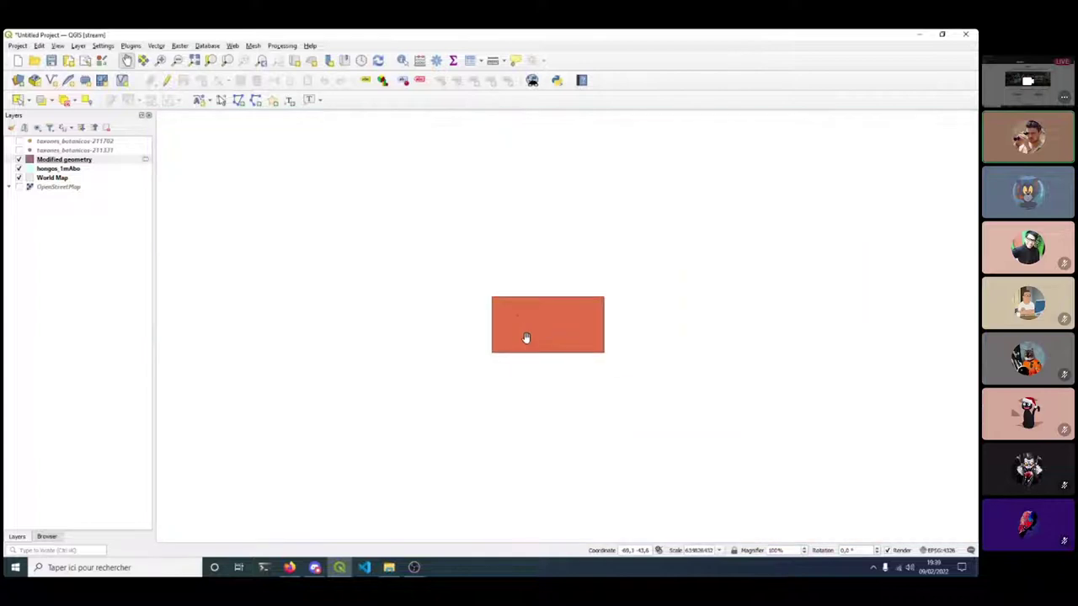
{"action": "scroll", "coordinate": [449, 346], "scroll_direction": "down", "scroll_amount": 2}
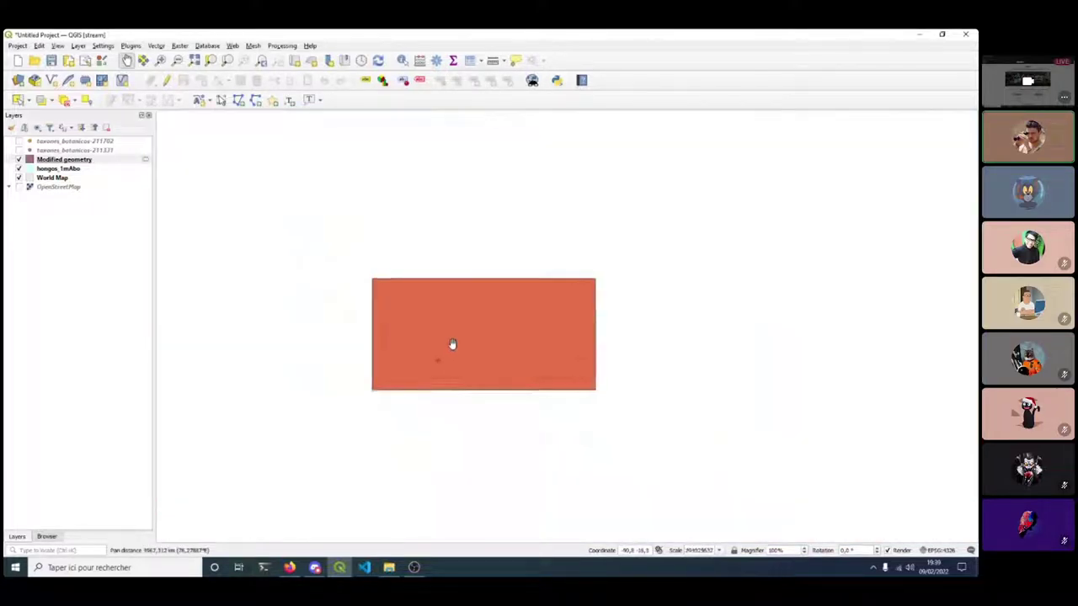
{"action": "scroll", "coordinate": [450, 346], "scroll_direction": "up", "scroll_amount": 2}
{"action": "scroll", "coordinate": [219, 180], "scroll_direction": "down", "scroll_amount": 2}
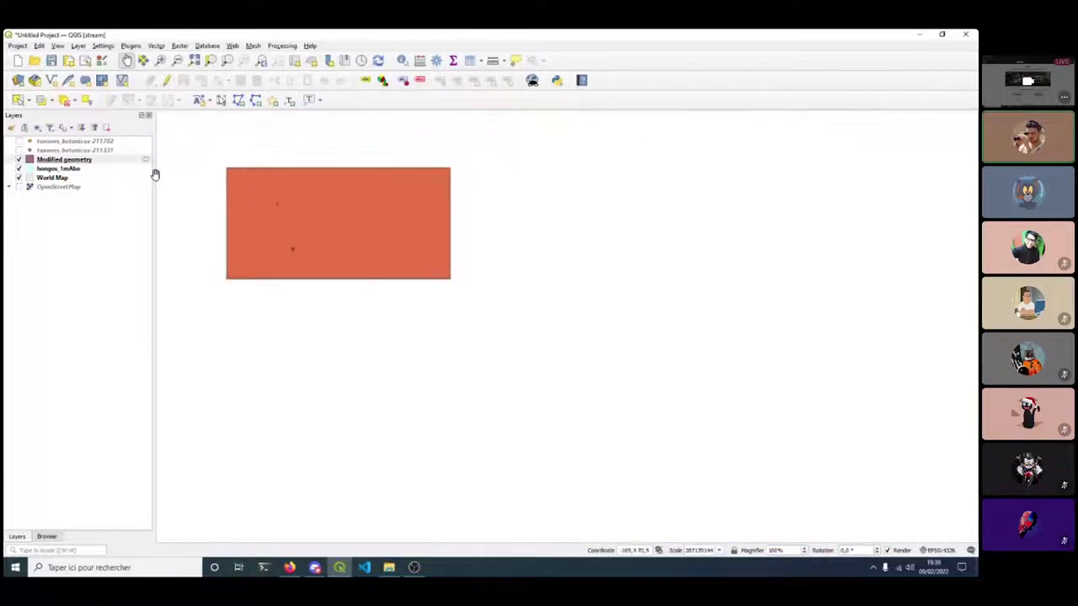
{"action": "left_click", "coordinate": [18, 170]}
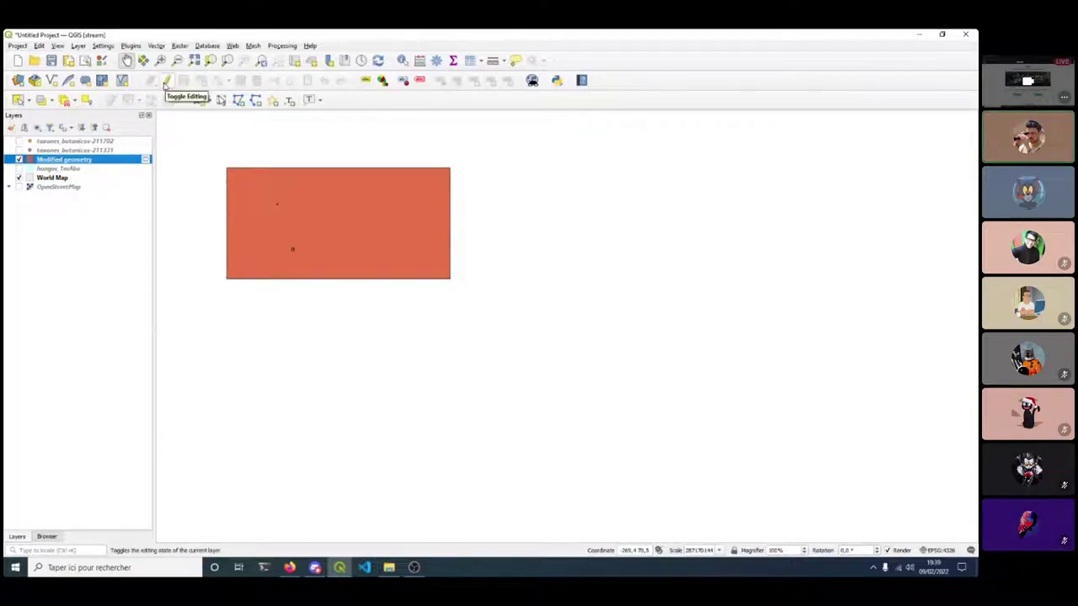
Turn on editing for the Modified geometry layer and move the selection toolbar beside the attribute tools.
{"action": "left_click", "coordinate": [166, 82]}
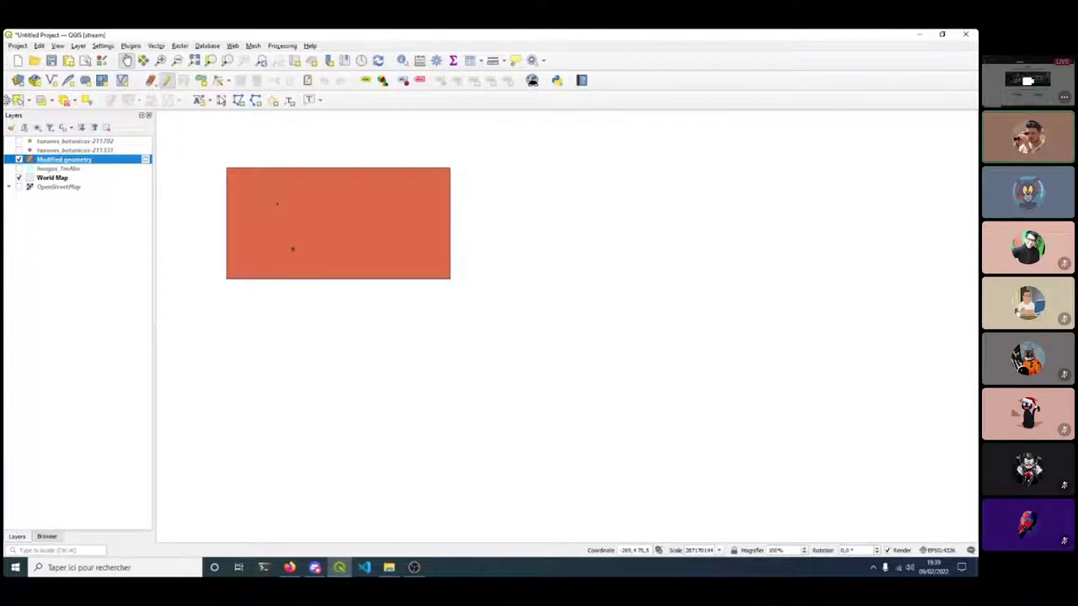
{"action": "left_click_drag", "start_coordinate": [6, 99], "coordinate": [402, 75]}
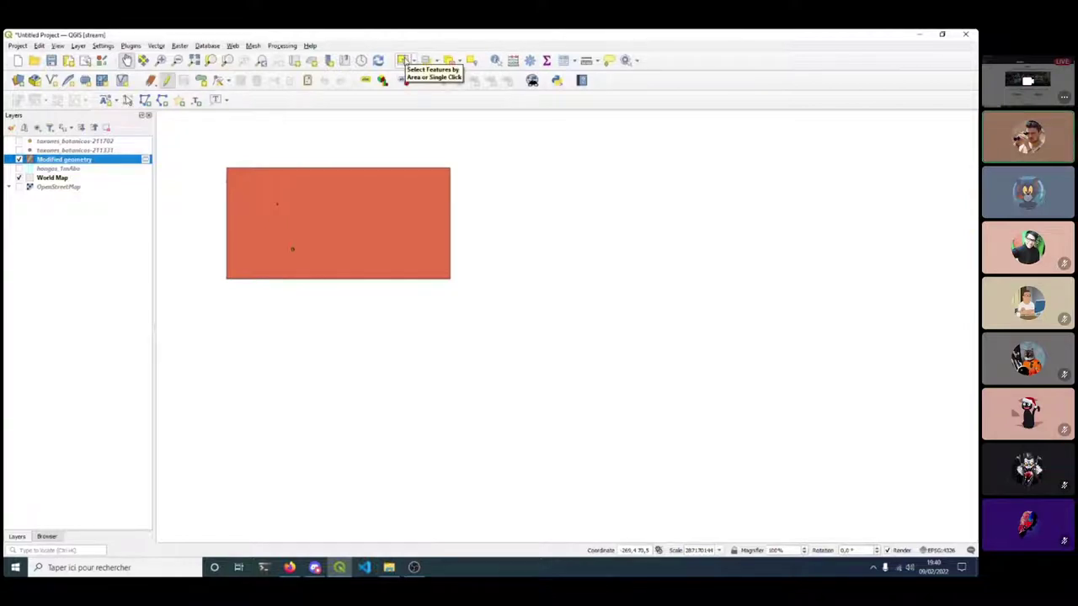
Select the world-covering polygon by area in the Modified geometry layer, delete it and save the layer edits.
{"action": "left_click", "coordinate": [402, 60]}
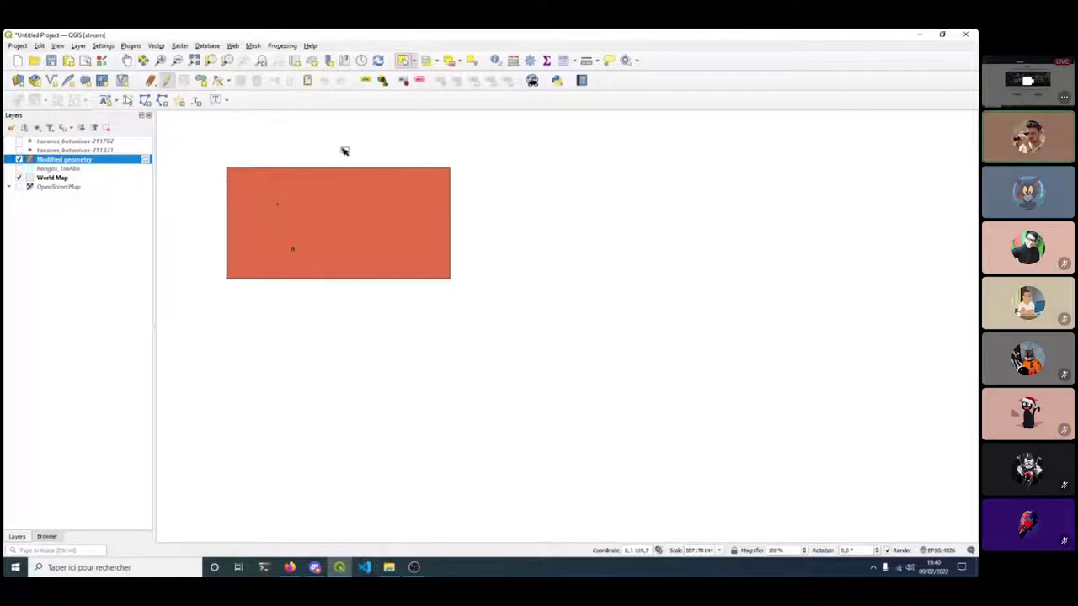
{"action": "left_click_drag", "start_coordinate": [343, 151], "coordinate": [378, 182]}
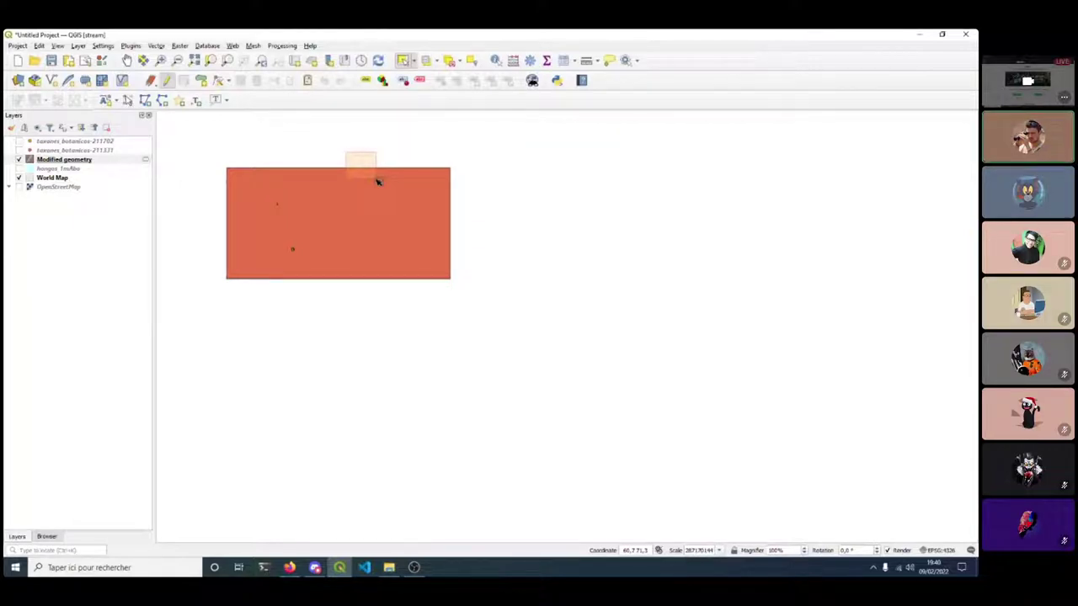
{"action": "left_click_drag", "start_coordinate": [376, 178], "coordinate": [377, 179]}
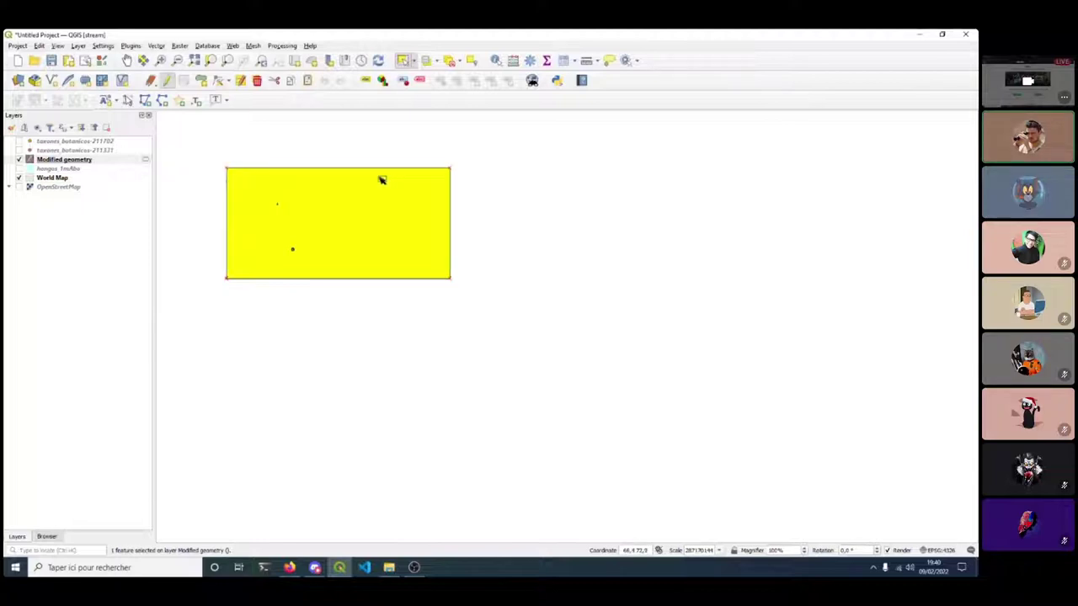
{"action": "left_click", "coordinate": [313, 137]}
{"action": "left_click_drag", "start_coordinate": [313, 137], "coordinate": [383, 185]}
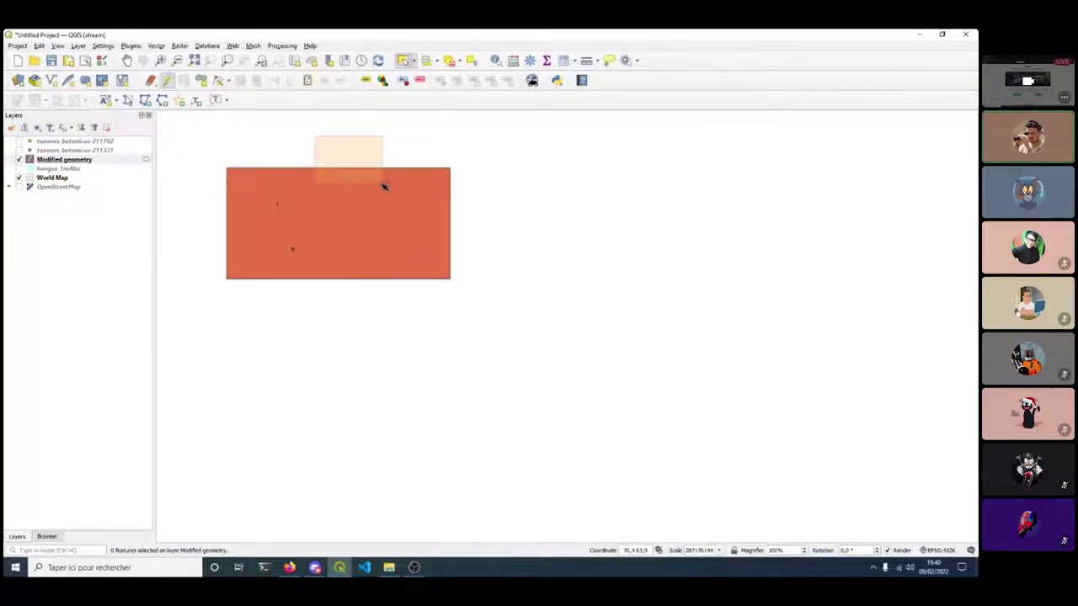
{"action": "left_click_drag", "start_coordinate": [383, 186], "coordinate": [383, 186]}
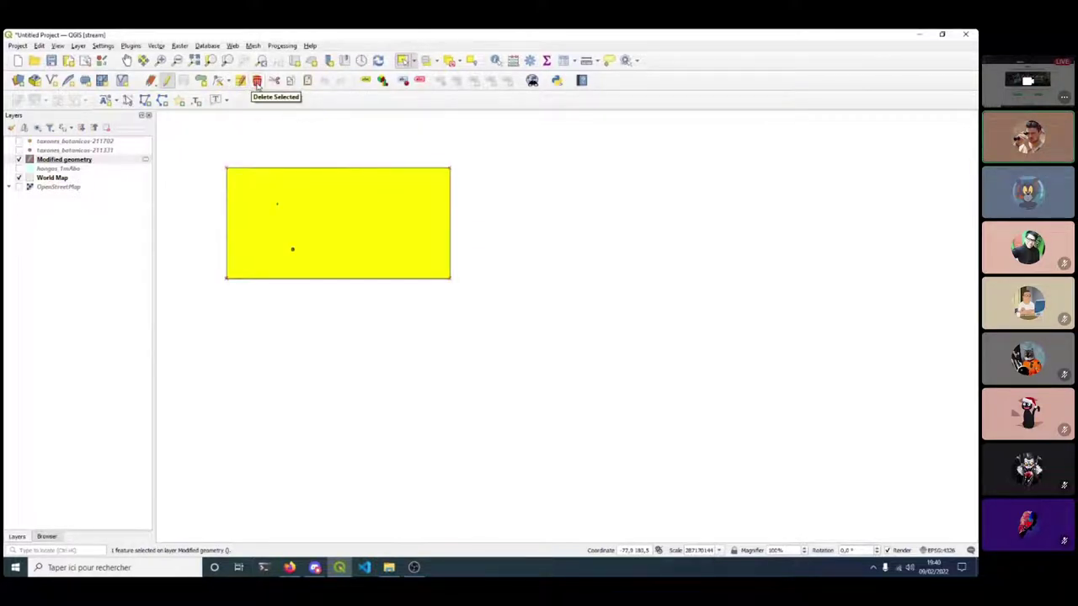
{"action": "left_click", "coordinate": [257, 81]}
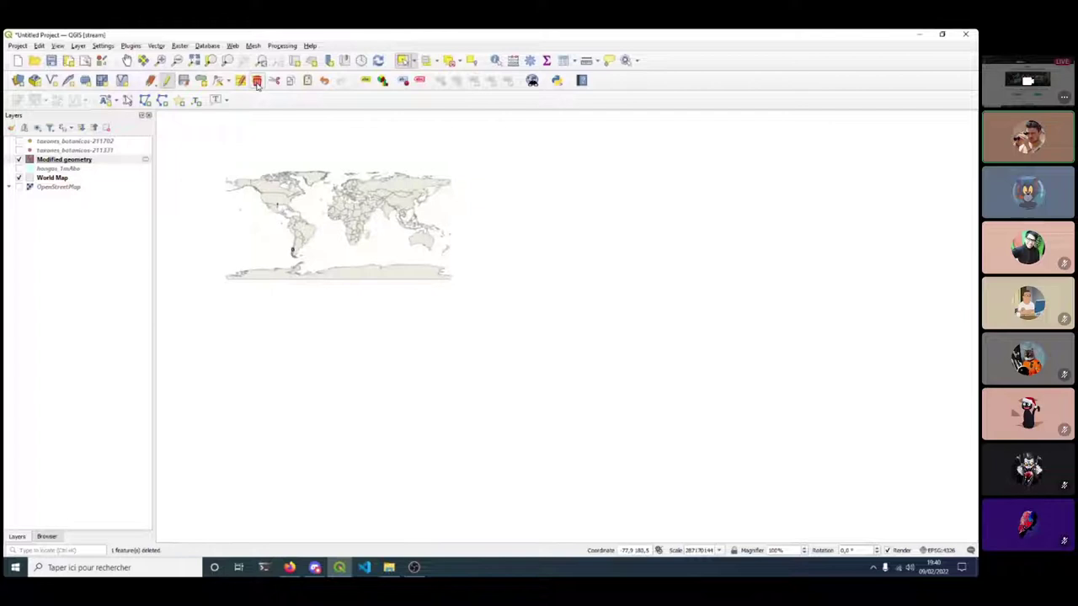
{"action": "left_click", "coordinate": [183, 81]}
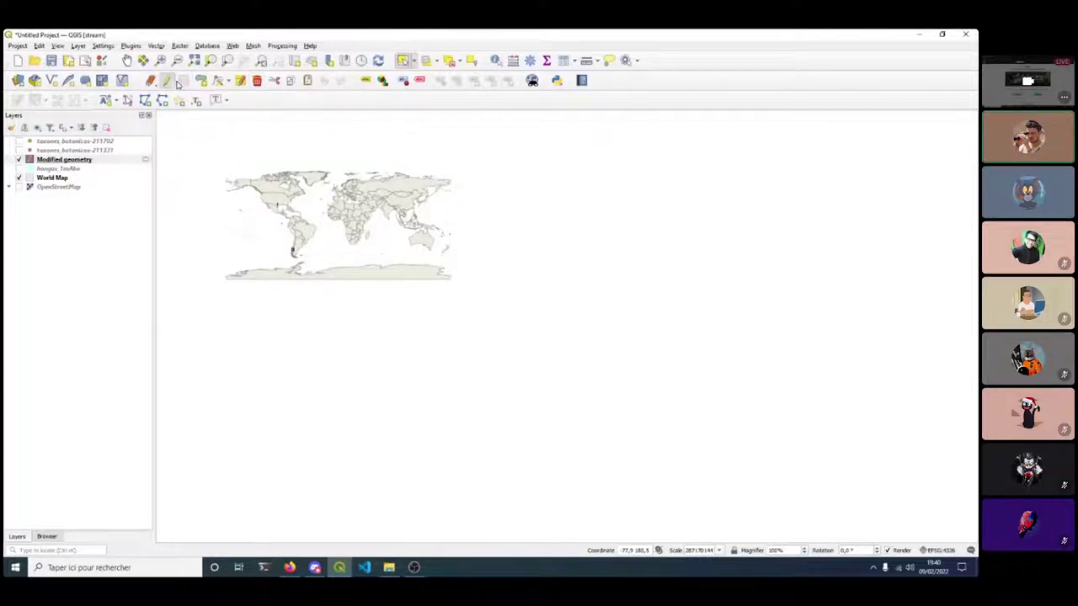
Stop editing the Modified geometry layer and view its remaining polygons over southern Chile.
{"action": "left_click", "coordinate": [165, 81]}
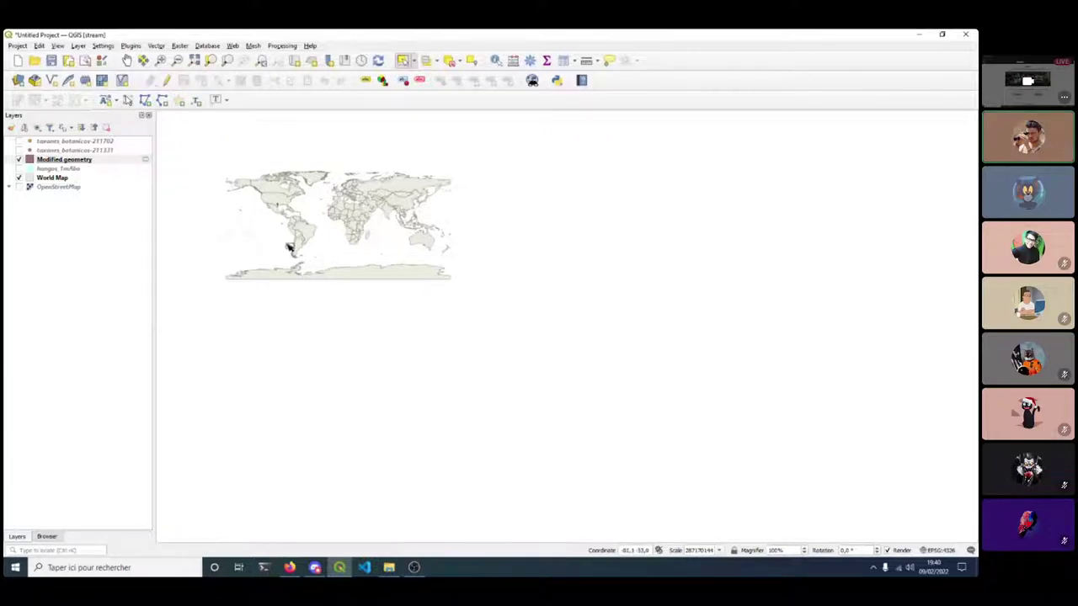
{"action": "scroll", "coordinate": [286, 253], "scroll_direction": "up", "scroll_amount": 2}
{"action": "scroll", "coordinate": [318, 231], "scroll_direction": "up", "scroll_amount": 2}
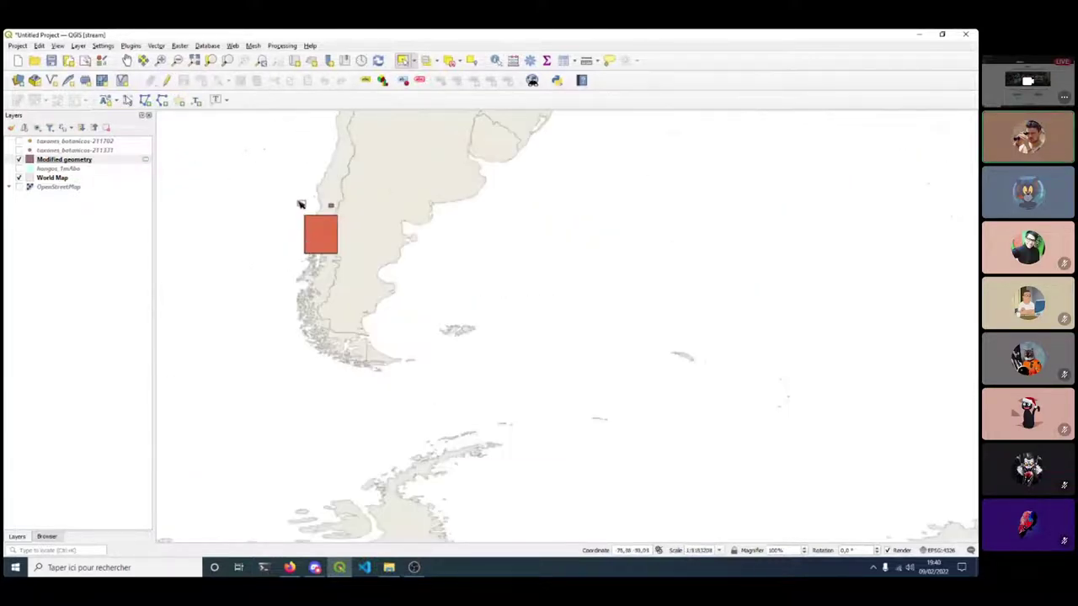
{"action": "scroll", "coordinate": [301, 204], "scroll_direction": "up", "scroll_amount": 2}
{"action": "left_click", "coordinate": [126, 61]}
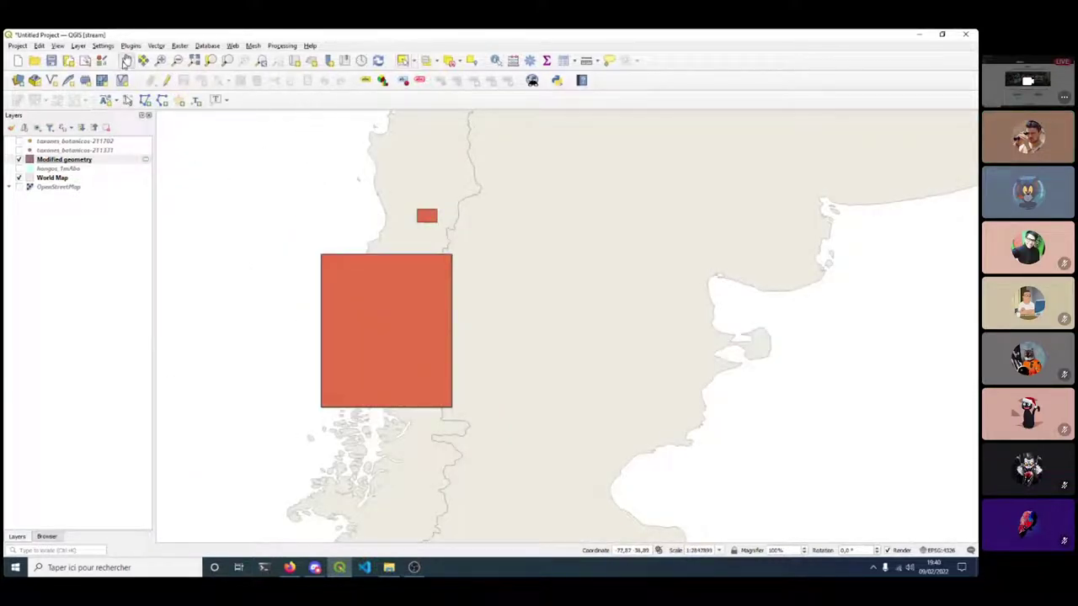
Open the styling of the Modified geometry layer and lower its orange-red fill colour's opacity to 33%.
{"action": "left_click", "coordinate": [61, 162]}
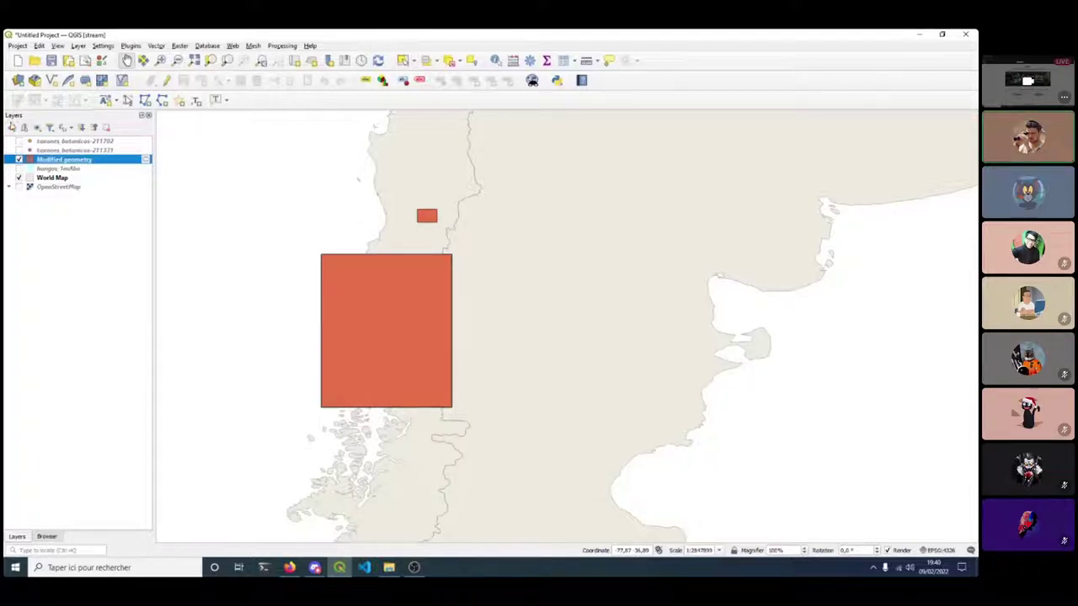
{"action": "left_click", "coordinate": [11, 127]}
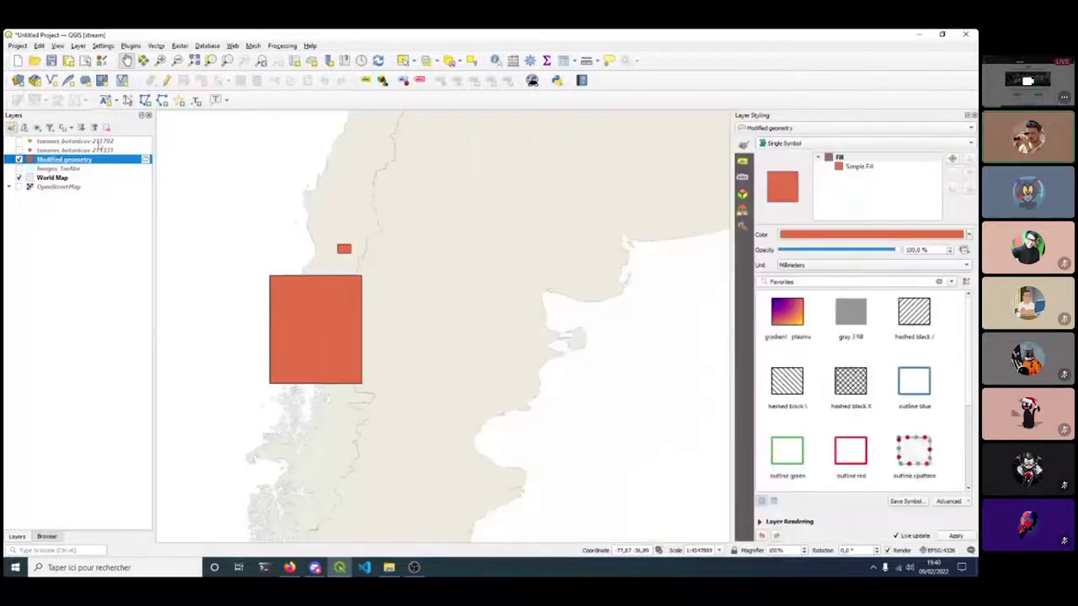
{"action": "left_click", "coordinate": [969, 234]}
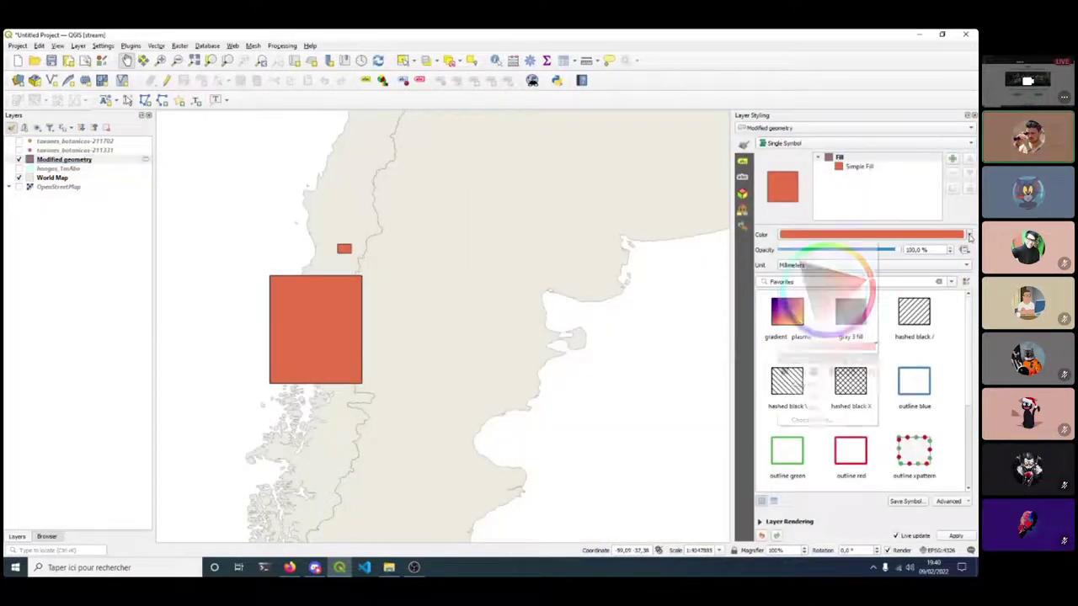
{"action": "left_click", "coordinate": [799, 348]}
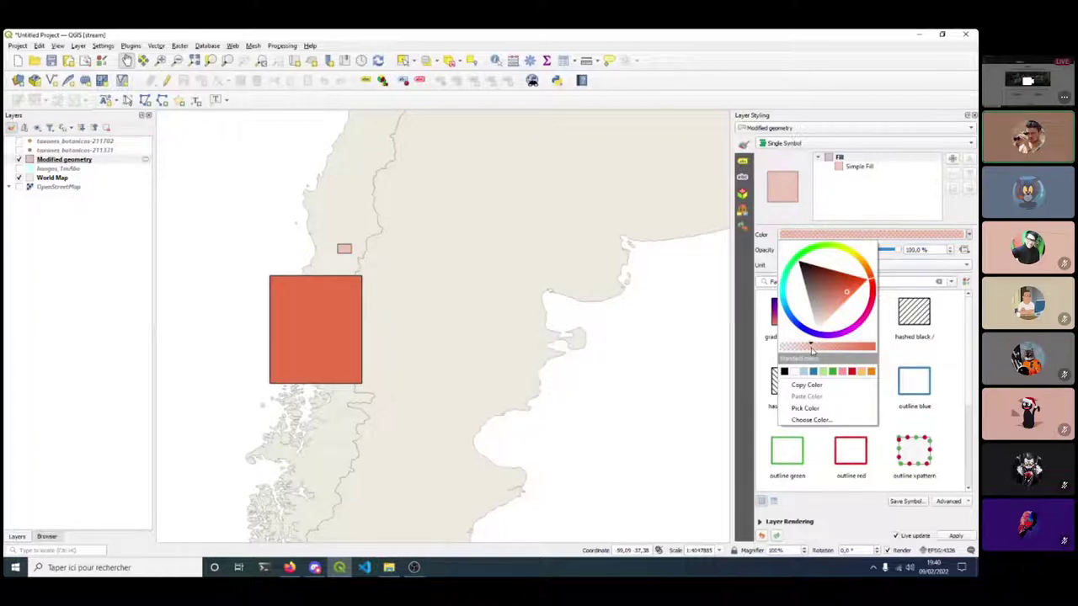
Set the Modified geometry fill colour's opacity to 18% in the detailed colour settings and close the layer styling.
{"action": "left_click", "coordinate": [769, 228]}
{"action": "left_click", "coordinate": [834, 239]}
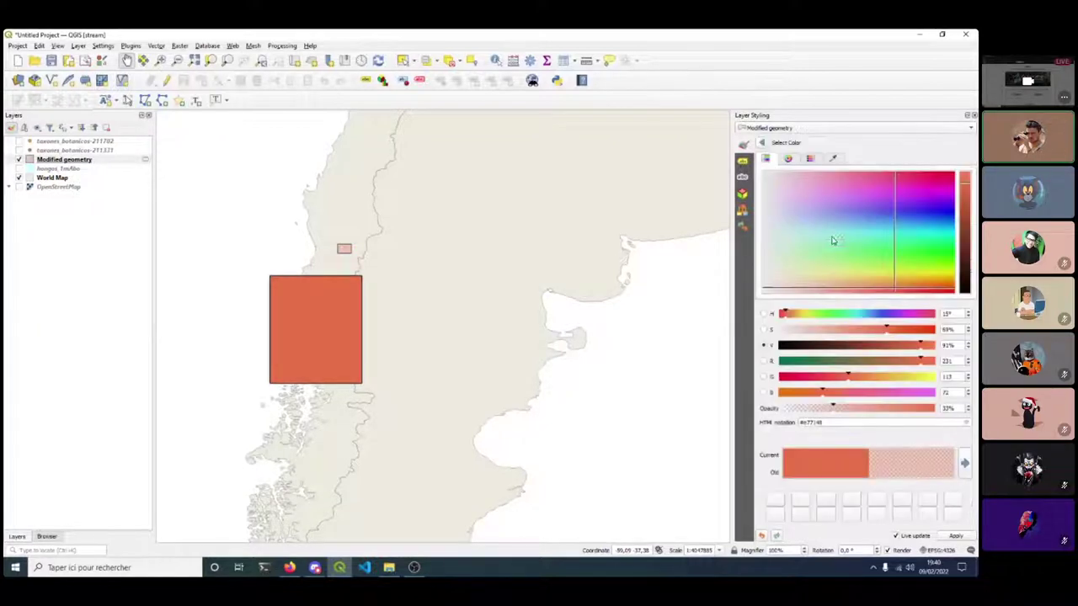
{"action": "left_click", "coordinate": [787, 158]}
{"action": "left_click", "coordinate": [809, 158]}
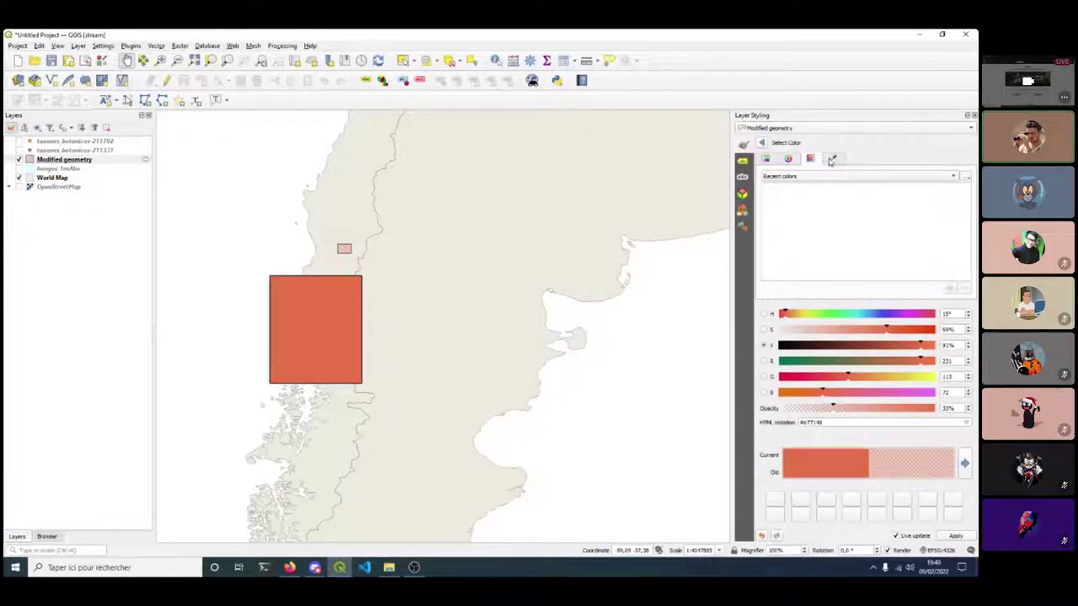
{"action": "left_click", "coordinate": [788, 158]}
{"action": "left_click", "coordinate": [770, 159]}
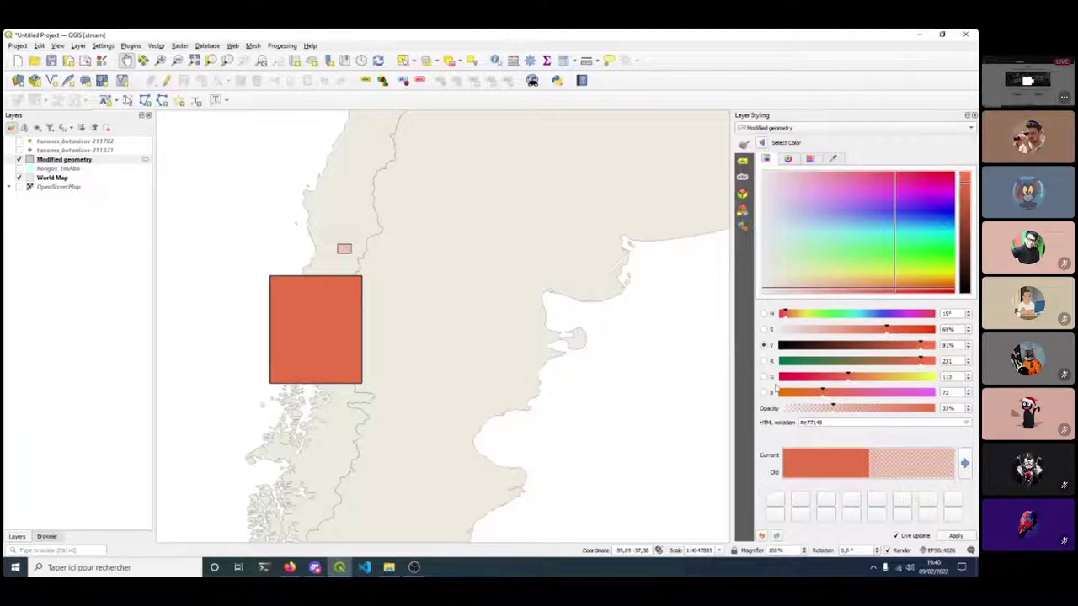
{"action": "left_click", "coordinate": [810, 409]}
{"action": "left_click_drag", "start_coordinate": [811, 411], "coordinate": [813, 412]}
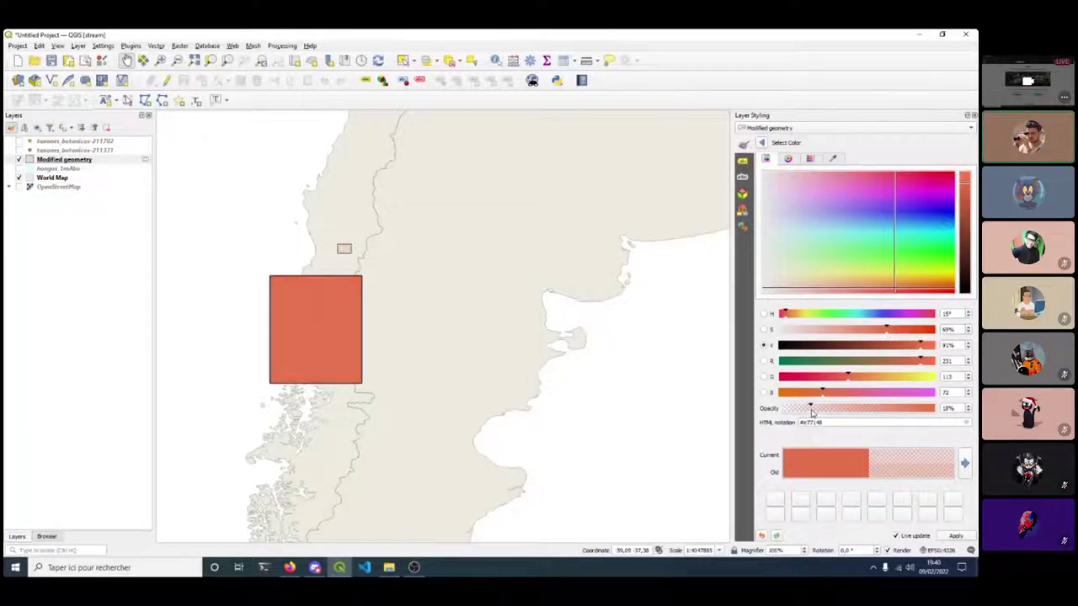
{"action": "left_click", "coordinate": [763, 144]}
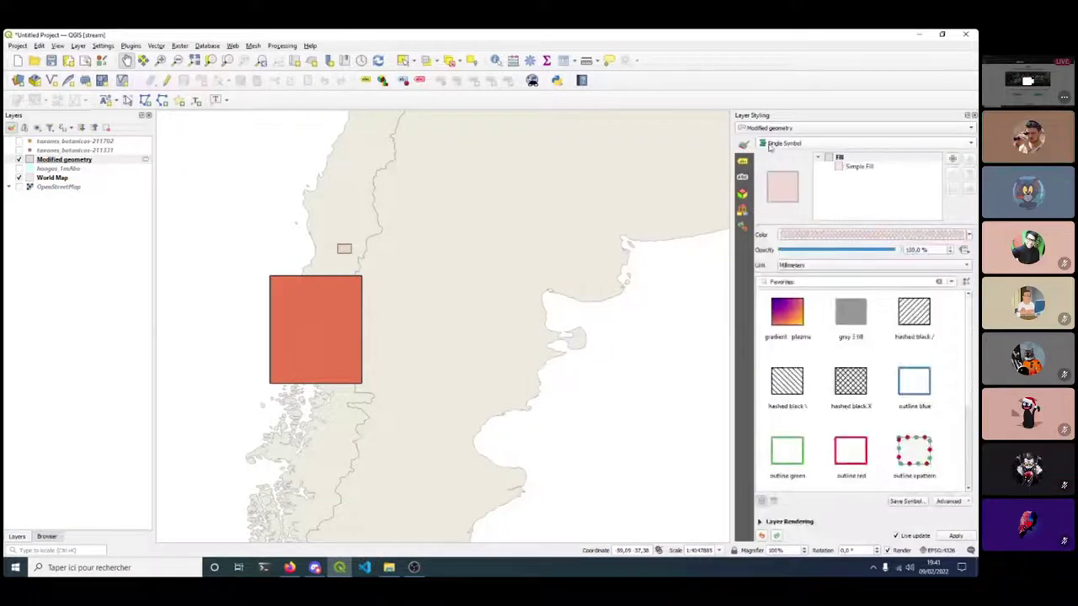
{"action": "left_click", "coordinate": [974, 115]}
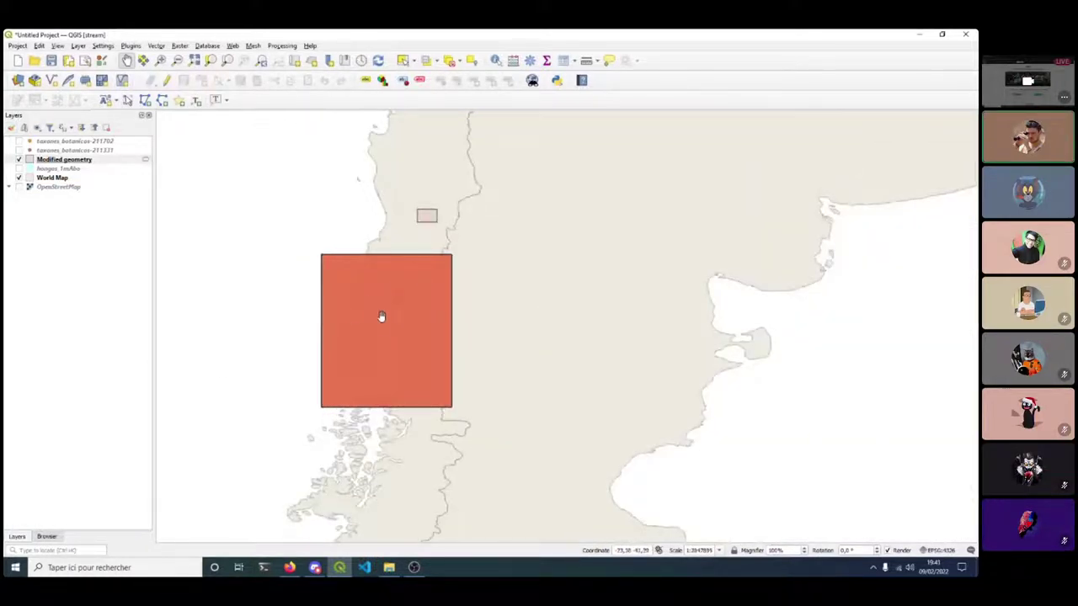
Reopen the styling settings of the Modified geometry layer.
{"action": "scroll", "coordinate": [386, 326], "scroll_direction": "up", "scroll_amount": 1}
{"action": "left_click_drag", "start_coordinate": [388, 272], "coordinate": [359, 291]}
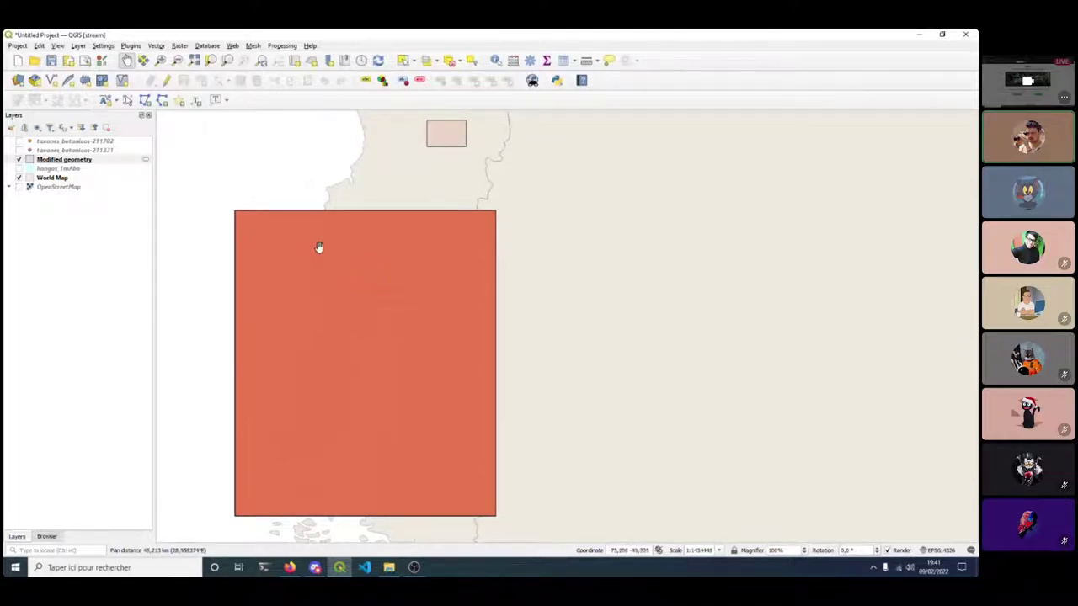
{"action": "left_click", "coordinate": [91, 160]}
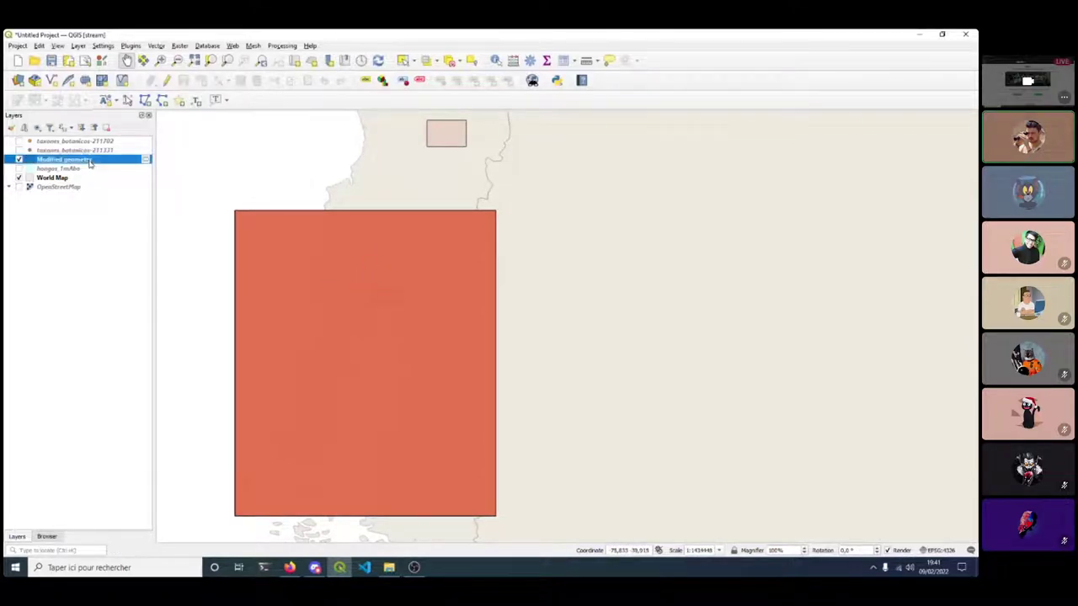
{"action": "left_click", "coordinate": [11, 127]}
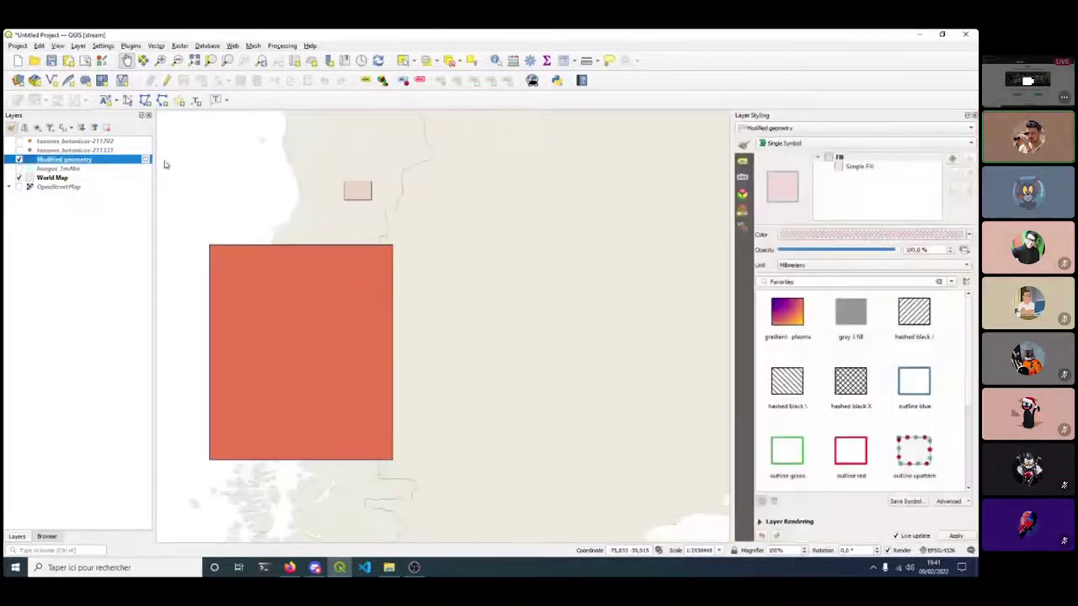
Make the Modified geometry layer's fill colour fully transparent and close the layer styling.
{"action": "left_click", "coordinate": [968, 235]}
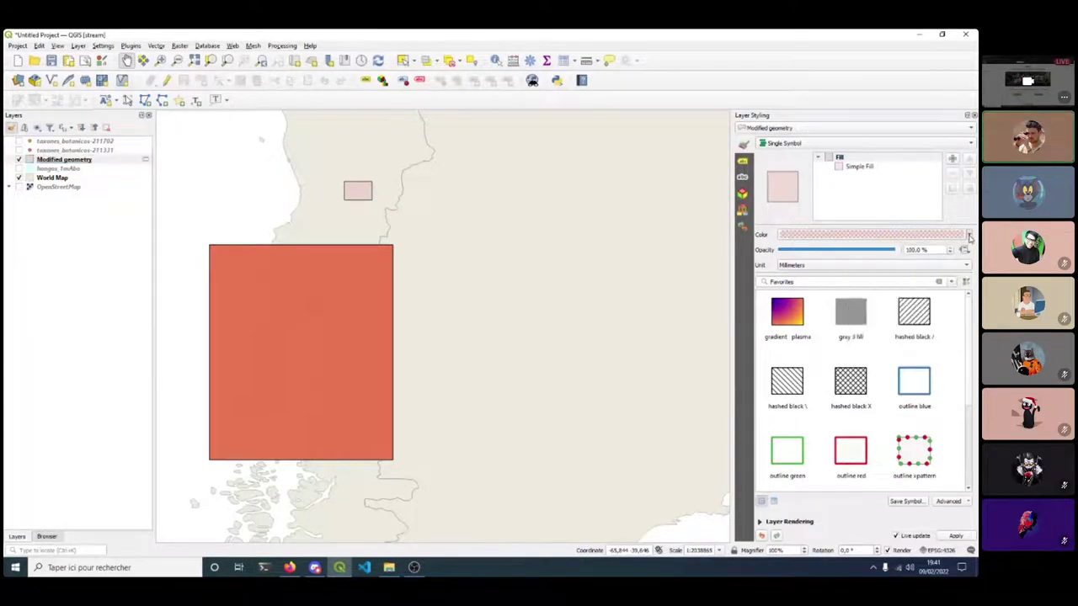
{"action": "left_click_drag", "start_coordinate": [794, 349], "coordinate": [781, 348]}
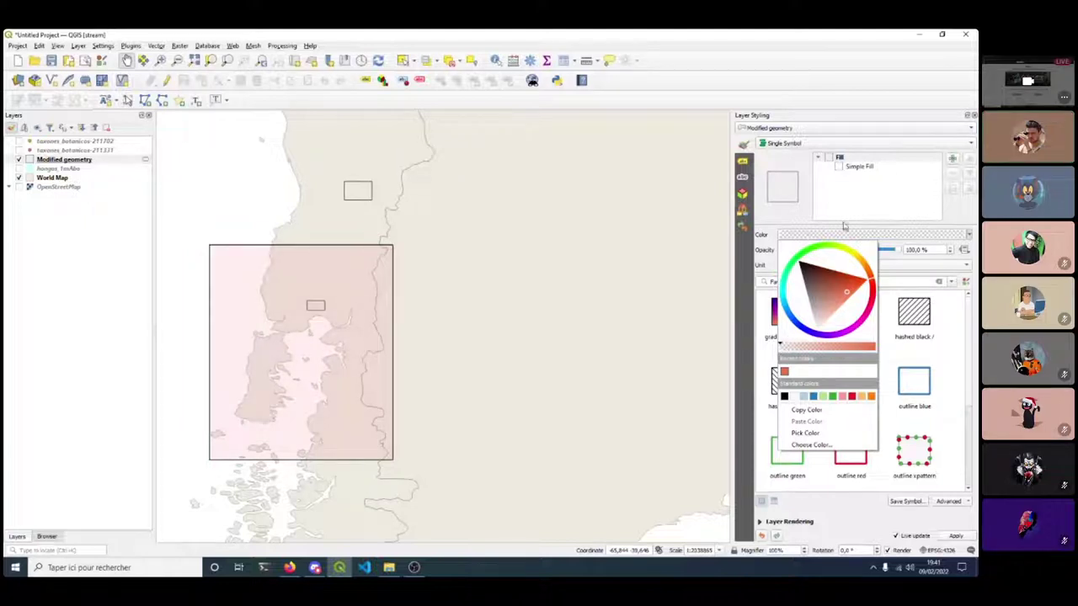
{"action": "left_click", "coordinate": [798, 216]}
{"action": "left_click", "coordinate": [973, 116]}
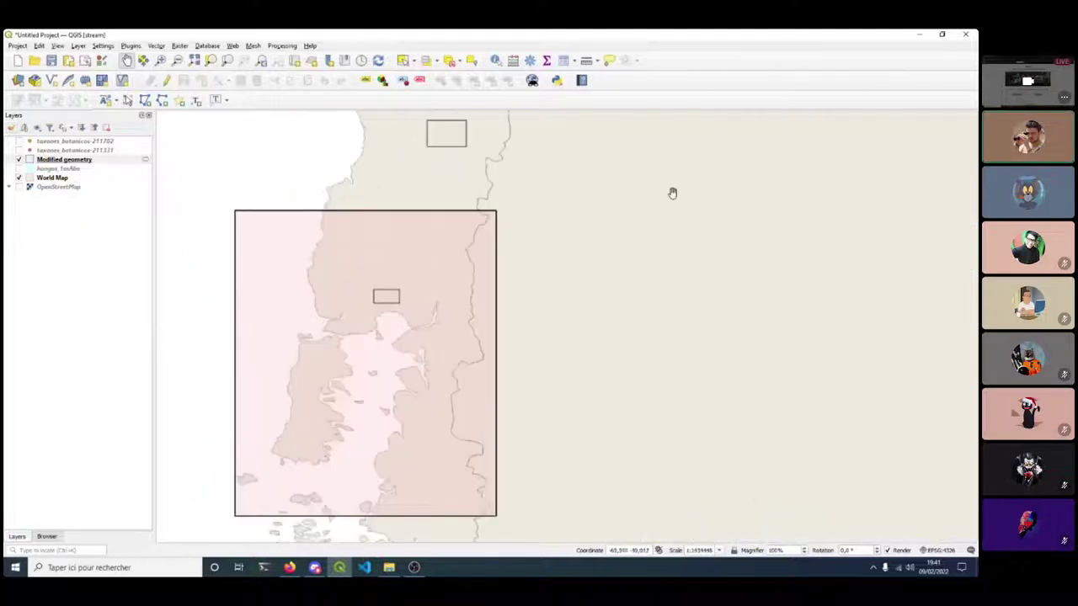
Examine the extents of the outlined rectangles across the map, including the large one over southern Chile.
{"action": "scroll", "coordinate": [435, 304], "scroll_direction": "down", "scroll_amount": 1}
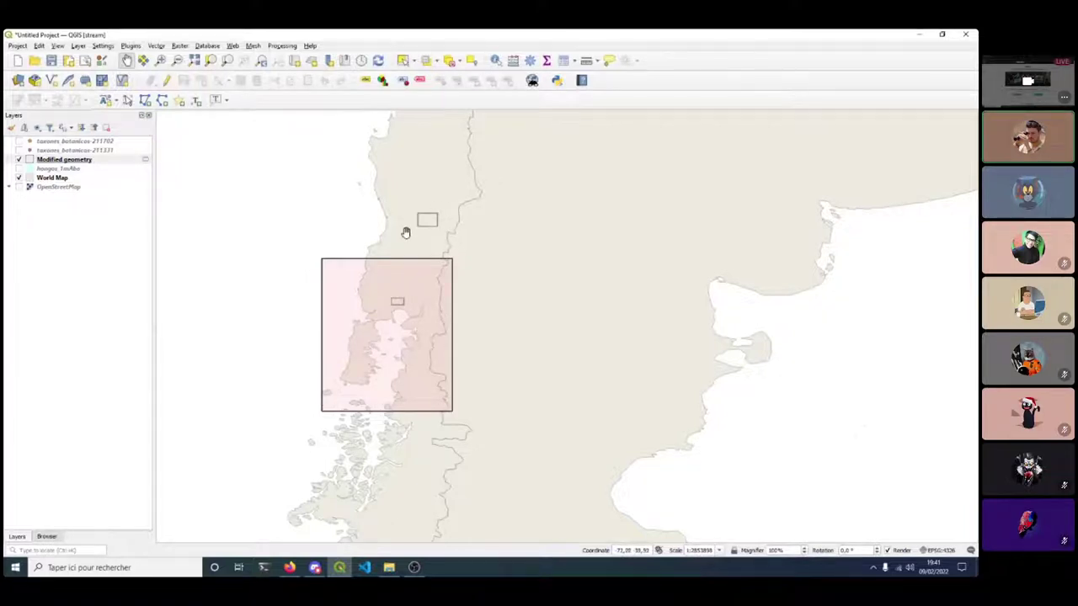
{"action": "scroll", "coordinate": [404, 233], "scroll_direction": "down", "scroll_amount": 5}
{"action": "scroll", "coordinate": [410, 416], "scroll_direction": "up", "scroll_amount": 3}
{"action": "left_click_drag", "start_coordinate": [409, 416], "coordinate": [387, 405]}
{"action": "scroll", "coordinate": [387, 405], "scroll_direction": "up", "scroll_amount": 10}
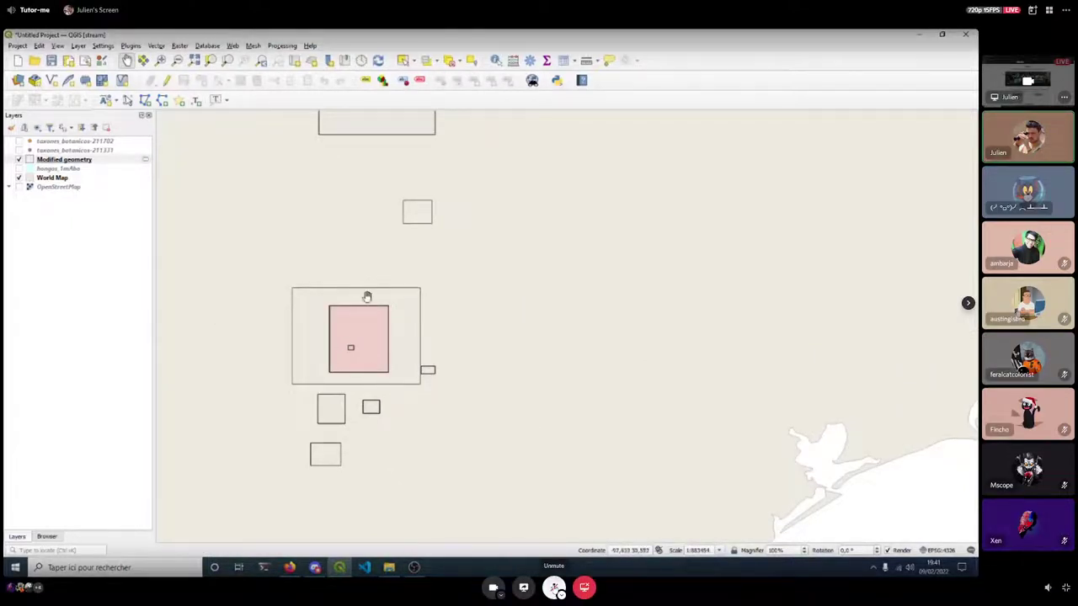
{"action": "left_click_drag", "start_coordinate": [316, 292], "coordinate": [390, 348]}
{"action": "scroll", "coordinate": [400, 421], "scroll_direction": "down", "scroll_amount": 6}
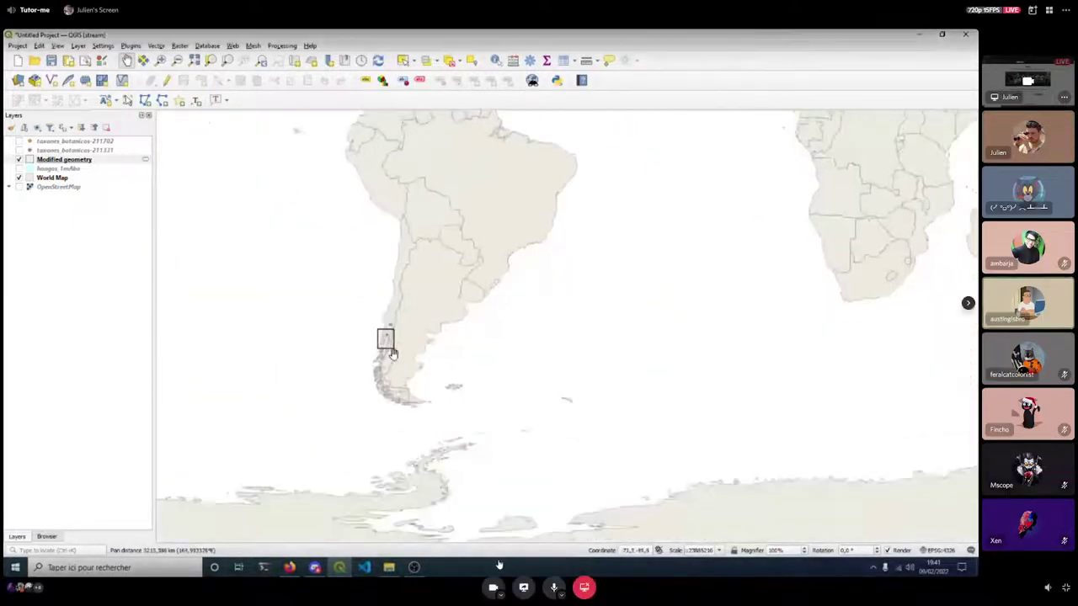
{"action": "scroll", "coordinate": [354, 308], "scroll_direction": "up", "scroll_amount": 6}
{"action": "left_click_drag", "start_coordinate": [354, 303], "coordinate": [396, 352]}
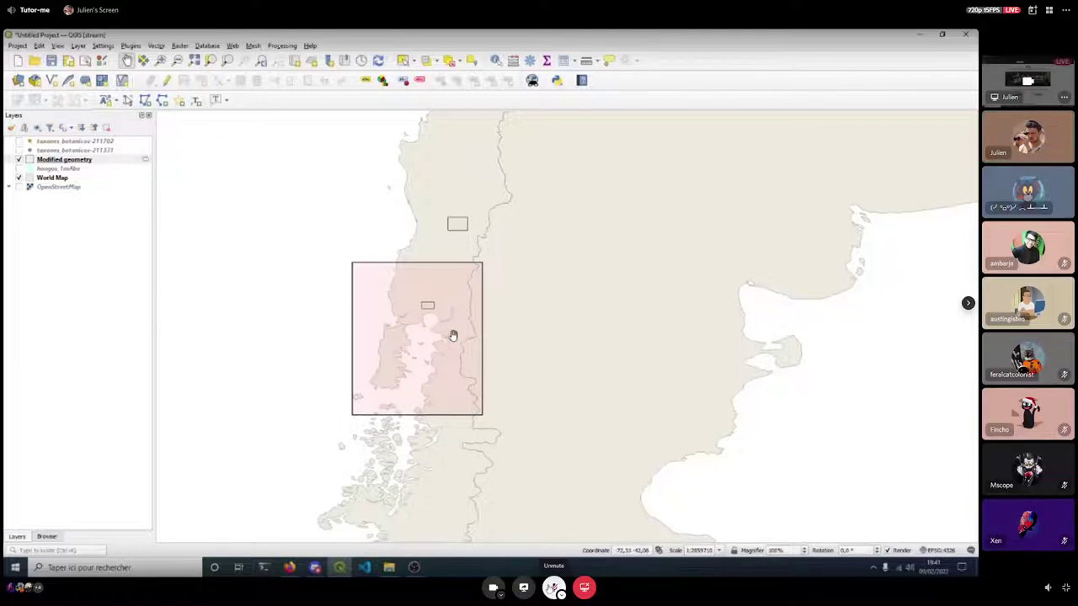
Measure the two diagonals and the west side of the large rectangle over southern Chile, and return to panning.
{"action": "left_click", "coordinate": [587, 60]}
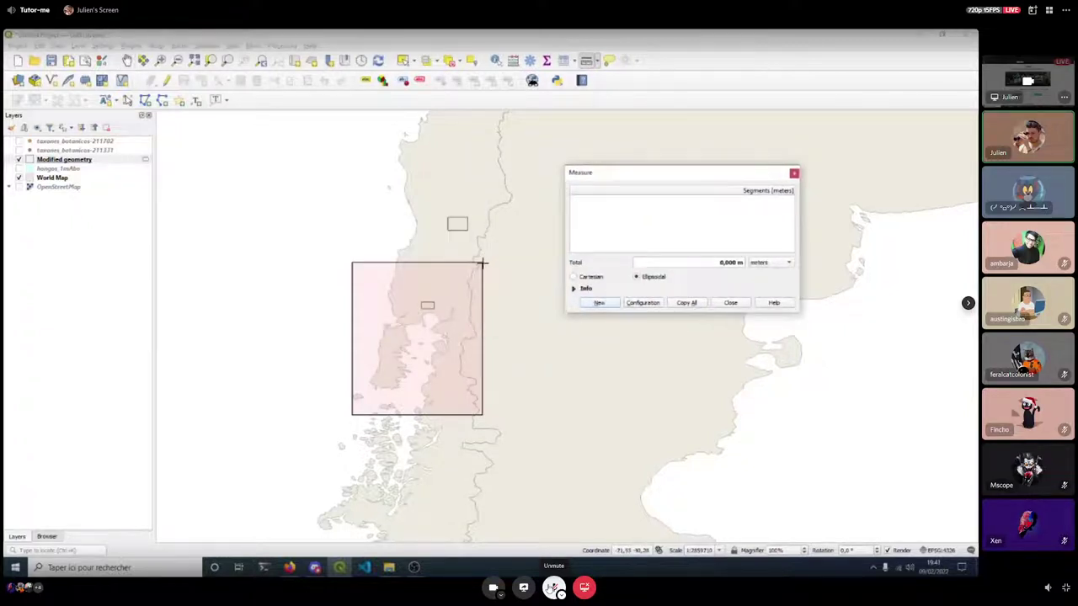
{"action": "left_click", "coordinate": [386, 369]}
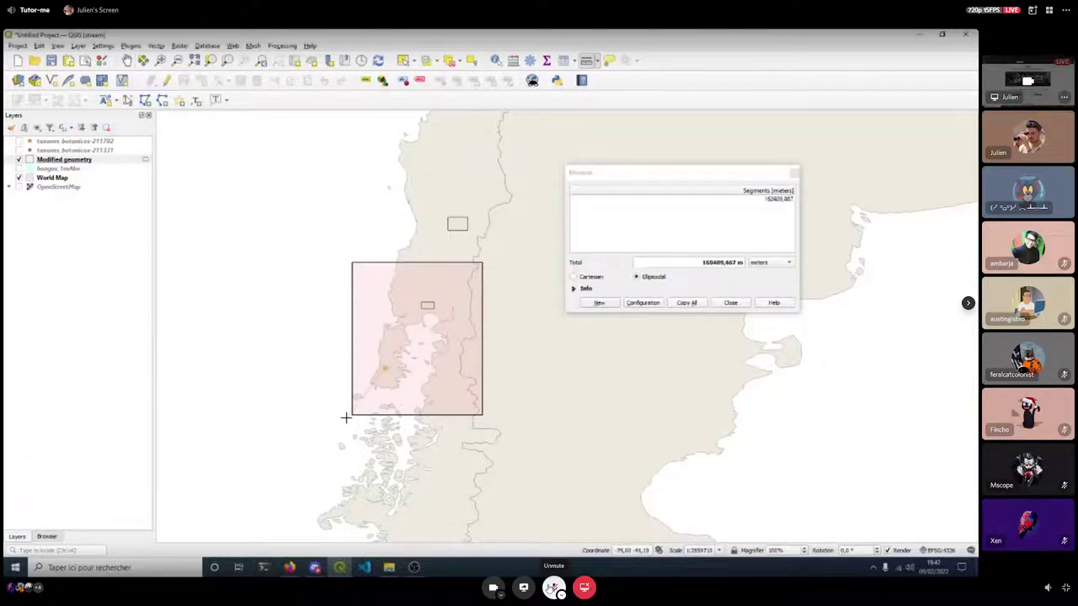
{"action": "left_click", "coordinate": [595, 305]}
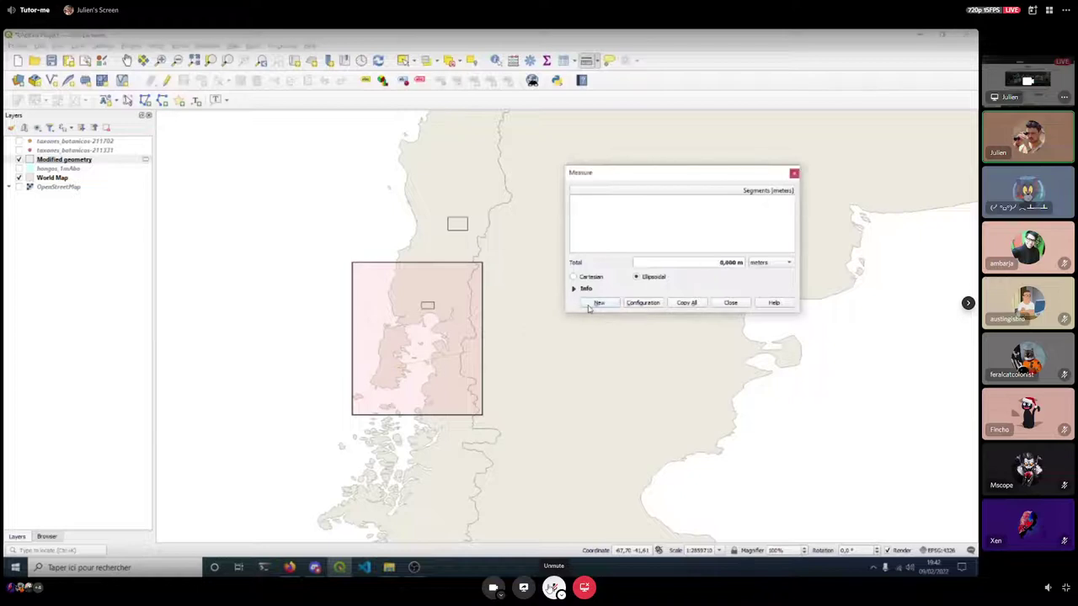
{"action": "left_click", "coordinate": [482, 262]}
{"action": "left_click", "coordinate": [352, 414]}
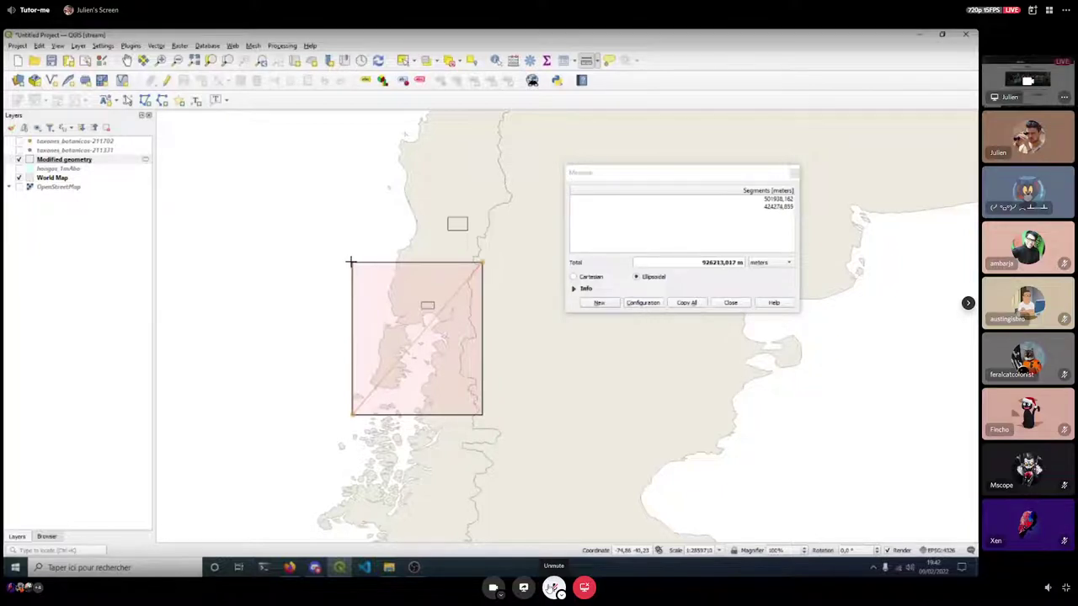
{"action": "left_click", "coordinate": [352, 262]}
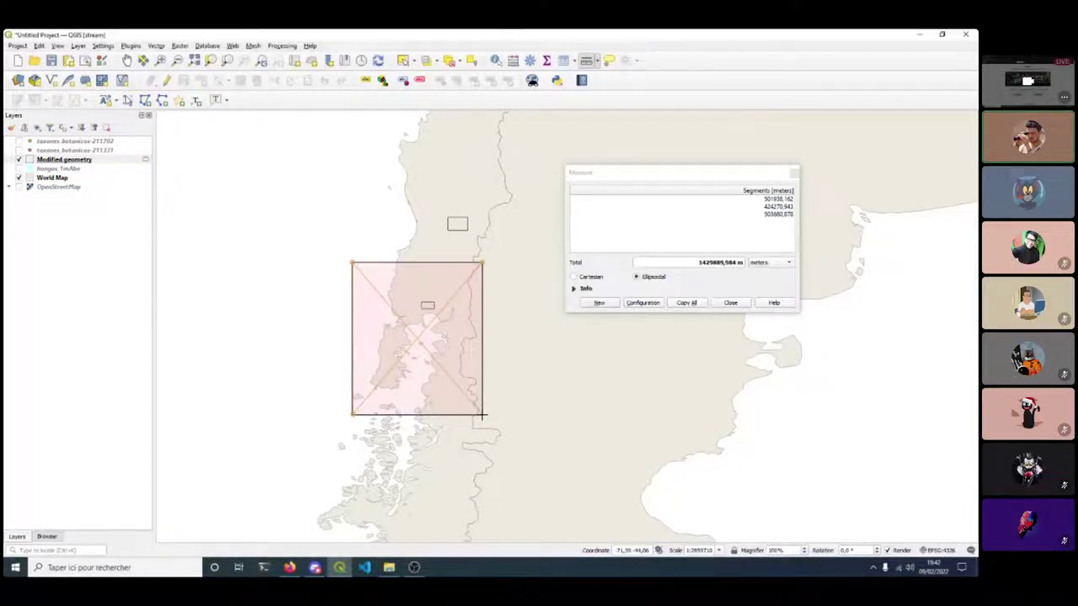
{"action": "mouse_move", "coordinate": [582, 427]}
{"action": "mouse_move", "coordinate": [474, 520]}
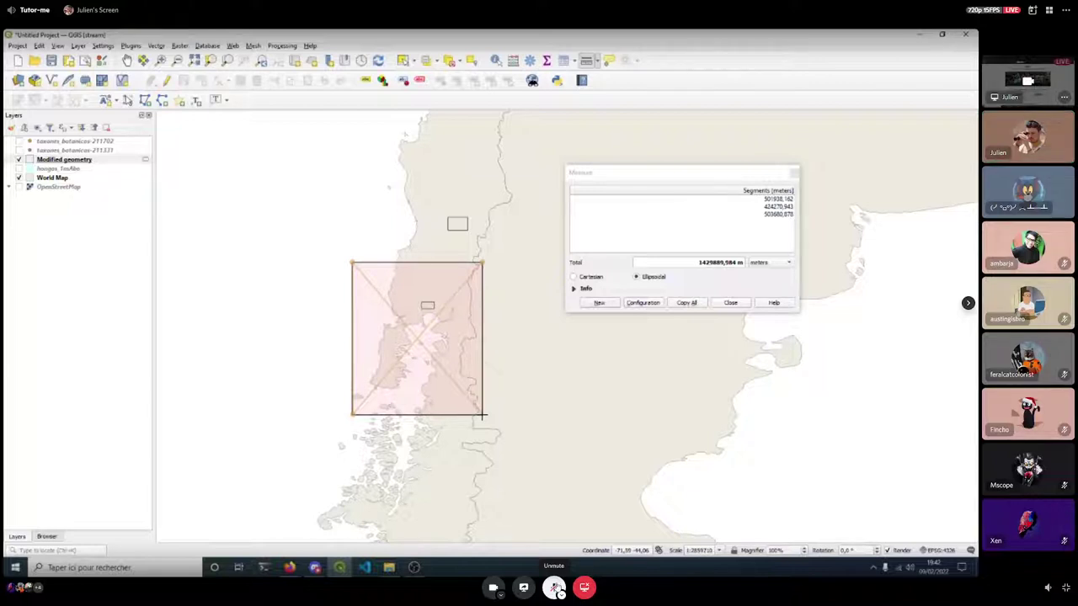
{"action": "left_click", "coordinate": [730, 304]}
{"action": "left_click", "coordinate": [730, 303]}
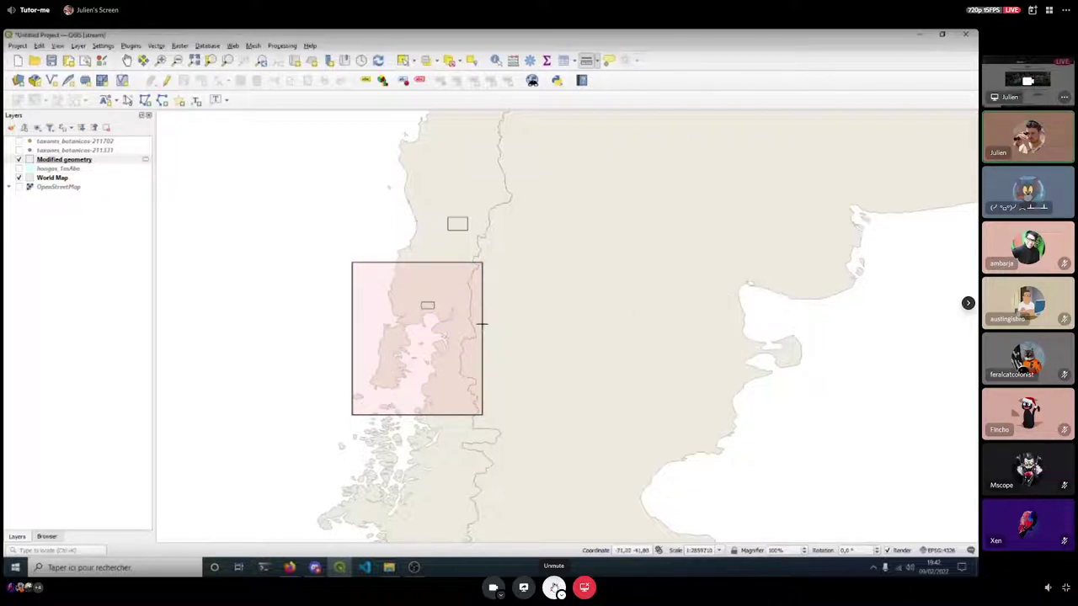
{"action": "left_click", "coordinate": [127, 61]}
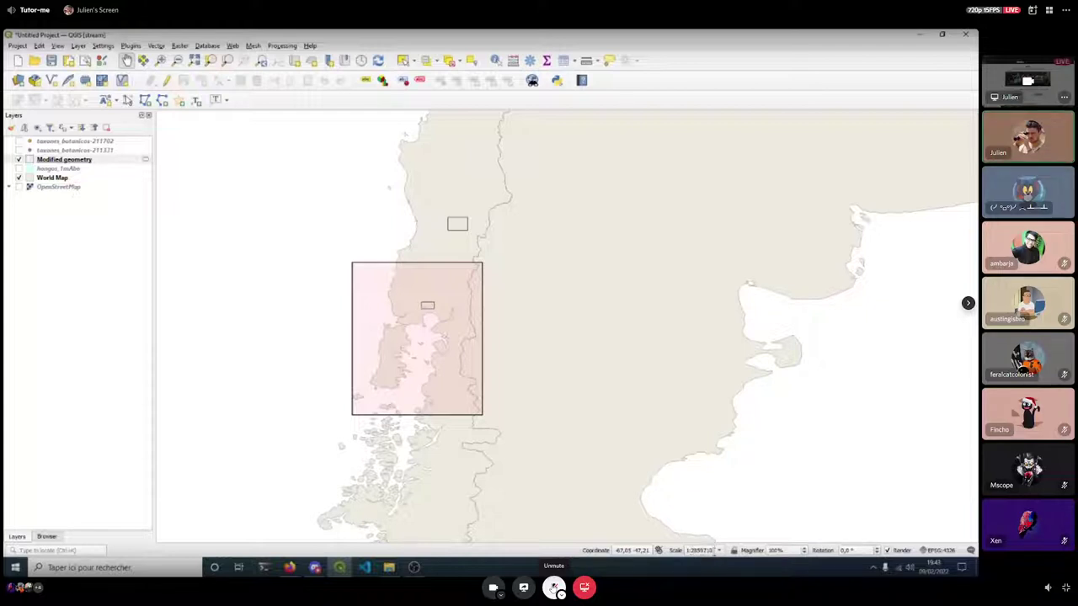
Try map scales of 1:25000 and 1:100000.
{"action": "left_click", "coordinate": [719, 550]}
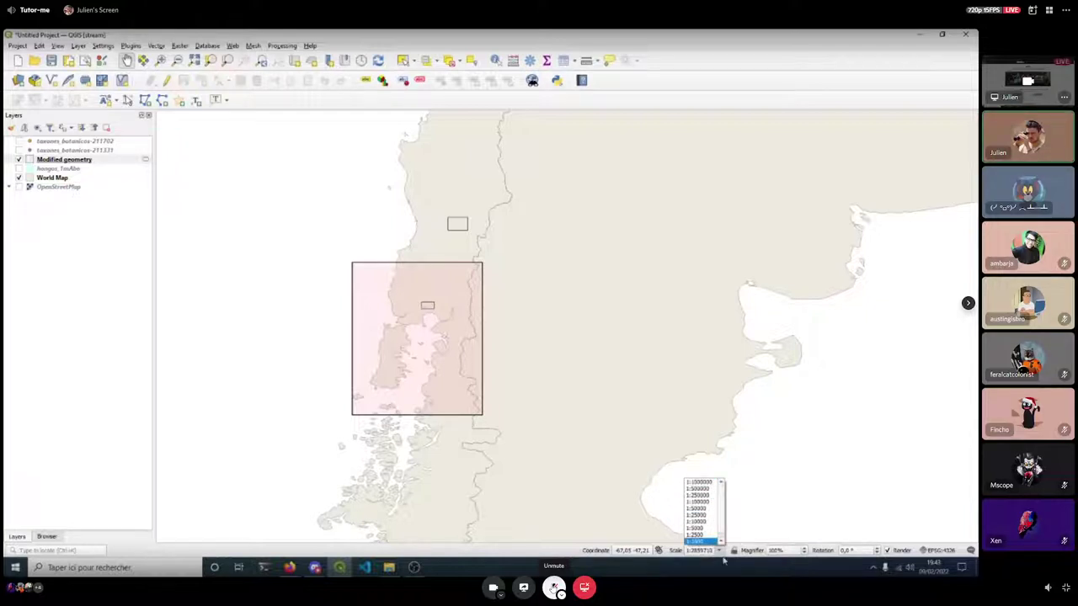
{"action": "left_click", "coordinate": [708, 515]}
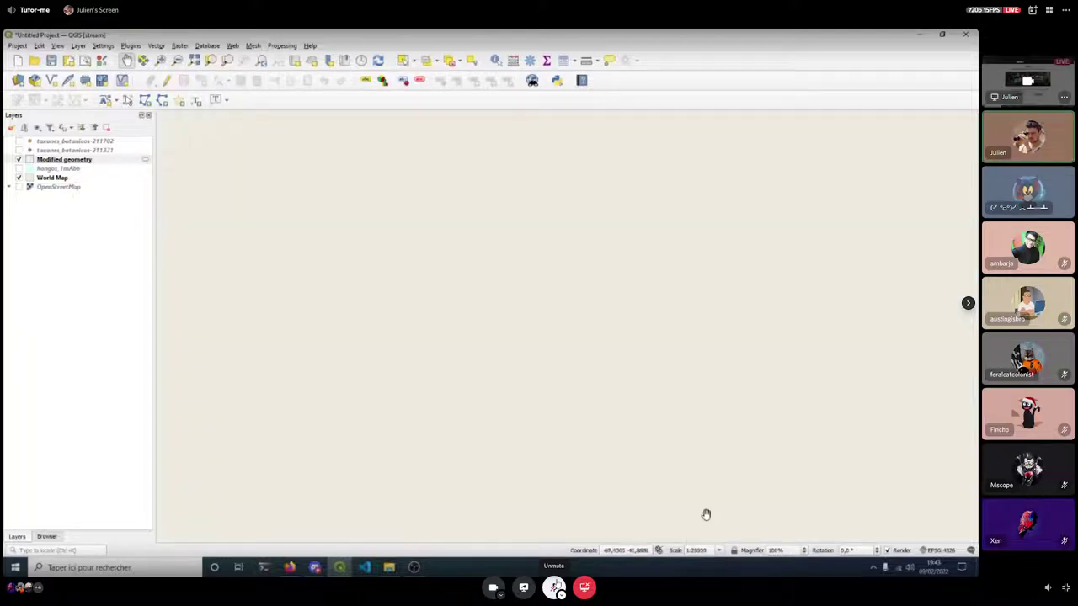
{"action": "left_click", "coordinate": [719, 551]}
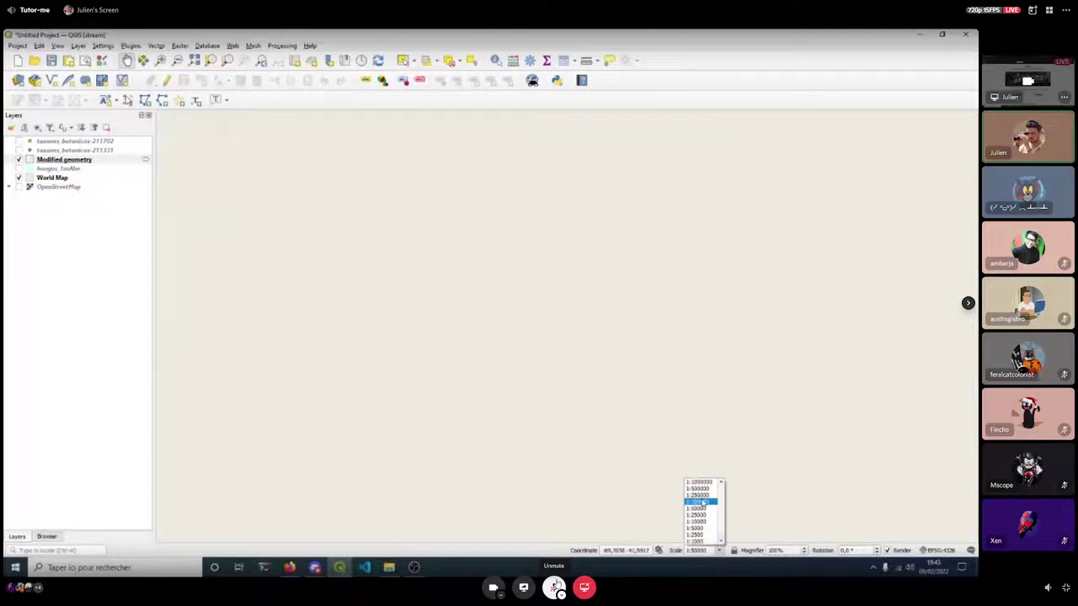
{"action": "left_click", "coordinate": [702, 502]}
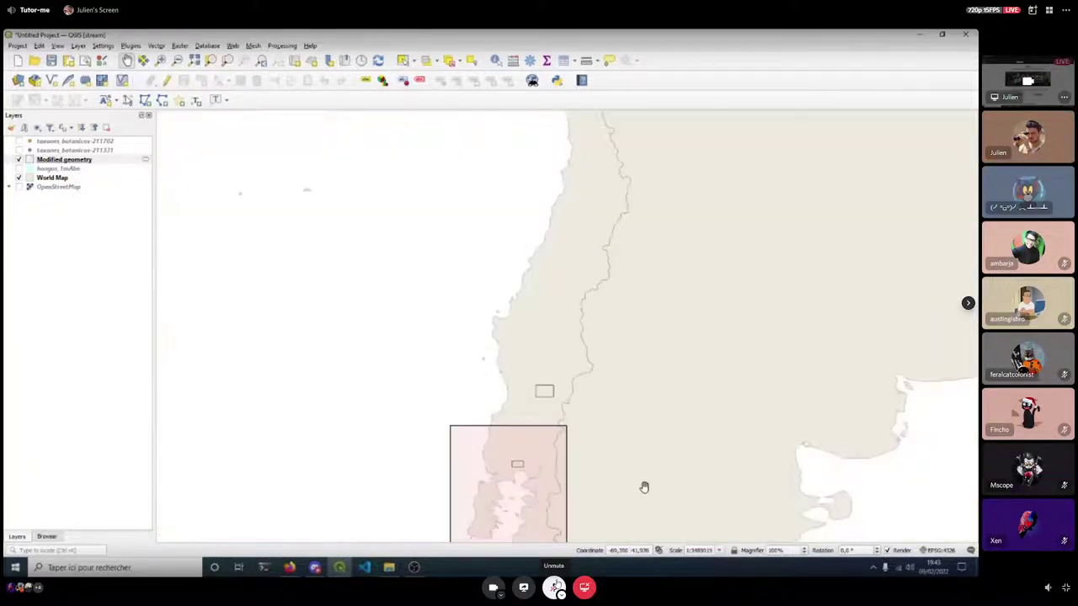
Recentre the map on the large rectangle and set the map scale to 1:1000000.
{"action": "left_click_drag", "start_coordinate": [643, 489], "coordinate": [616, 440]}
{"action": "scroll", "coordinate": [616, 441], "scroll_direction": "up", "scroll_amount": 1}
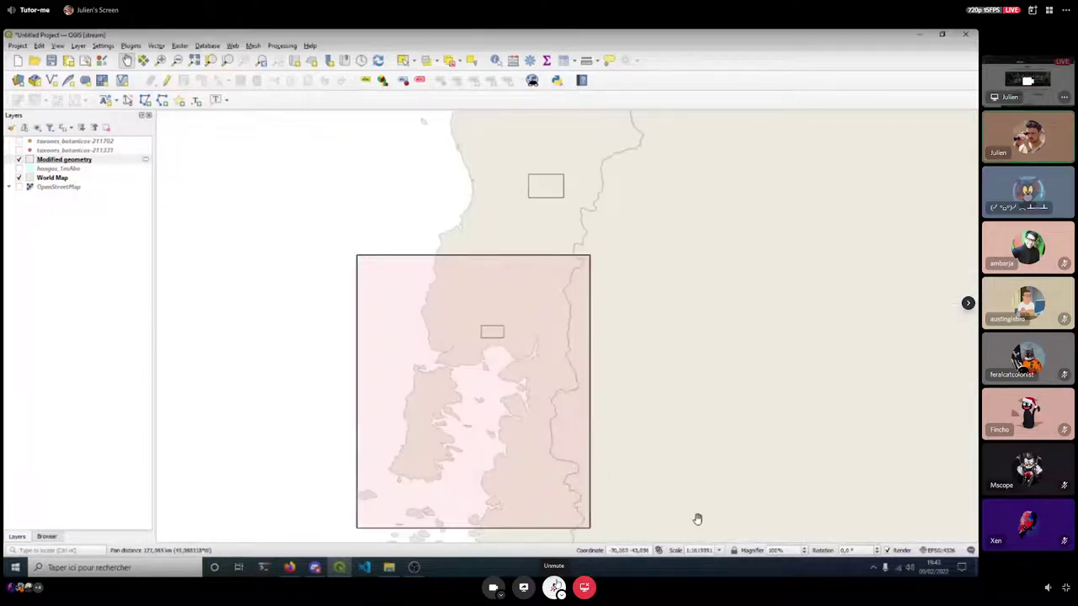
{"action": "left_click", "coordinate": [719, 551]}
{"action": "left_click", "coordinate": [695, 482]}
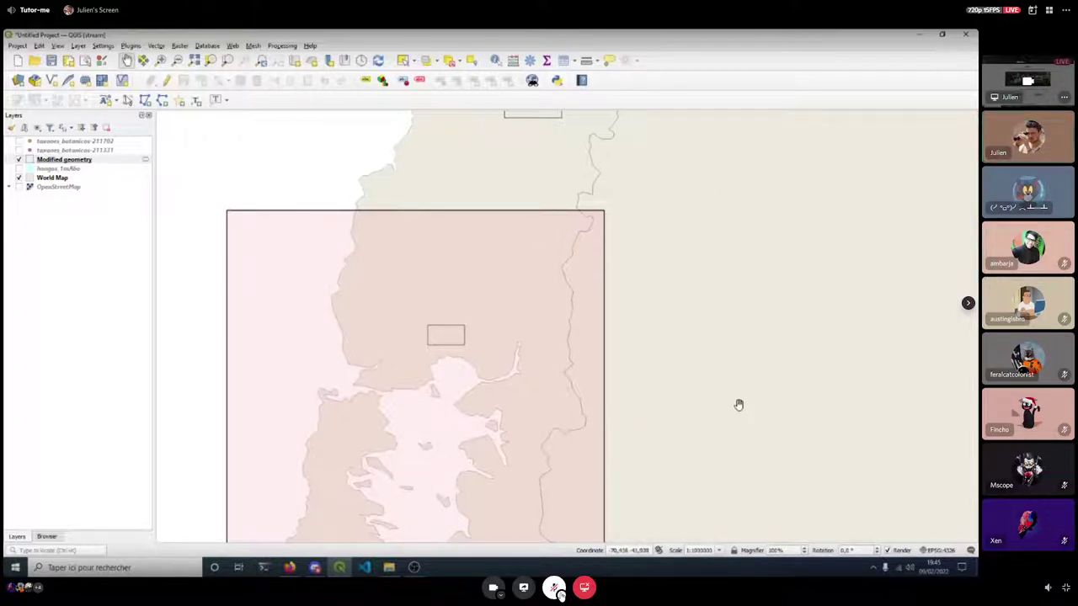
Examine how the map scale reading varies between different locations around the large rectangle.
{"action": "left_click_drag", "start_coordinate": [741, 402], "coordinate": [567, 383]}
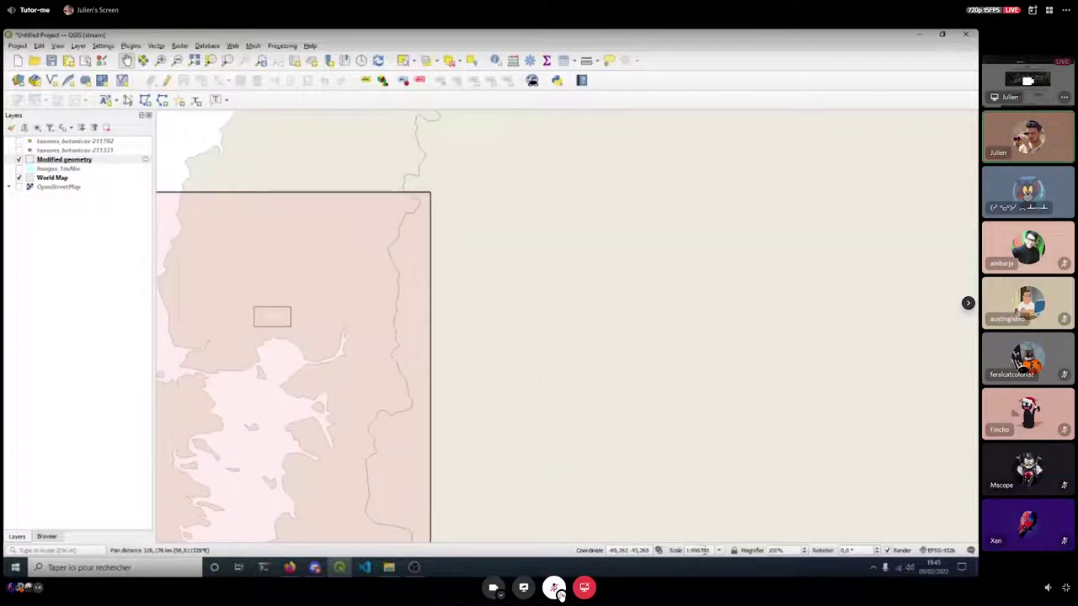
{"action": "left_click_drag", "start_coordinate": [770, 419], "coordinate": [582, 400]}
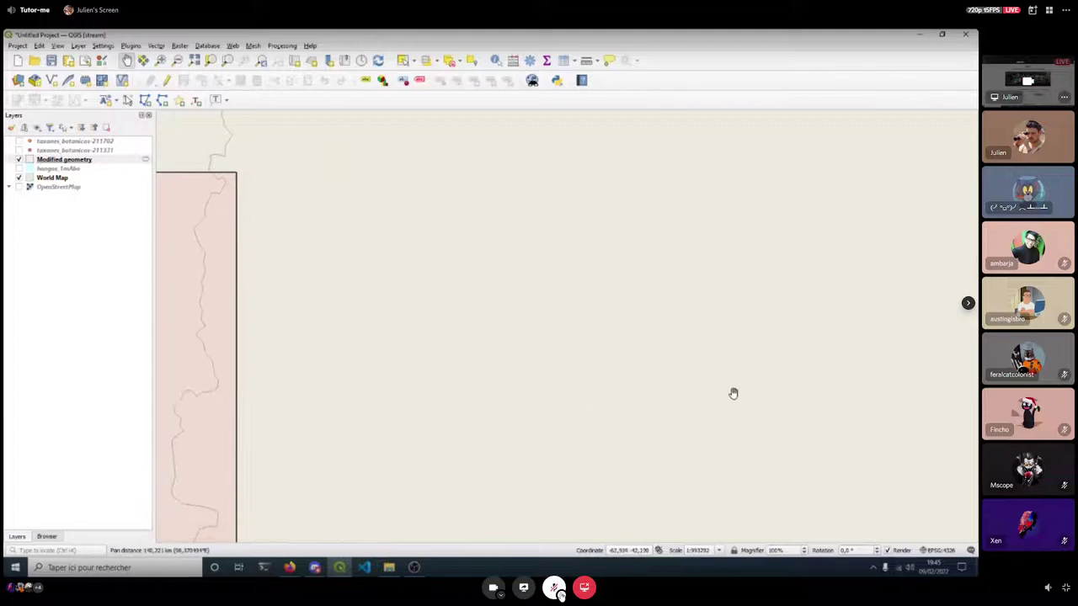
{"action": "left_click_drag", "start_coordinate": [734, 393], "coordinate": [503, 388]}
{"action": "left_click_drag", "start_coordinate": [599, 325], "coordinate": [657, 405]}
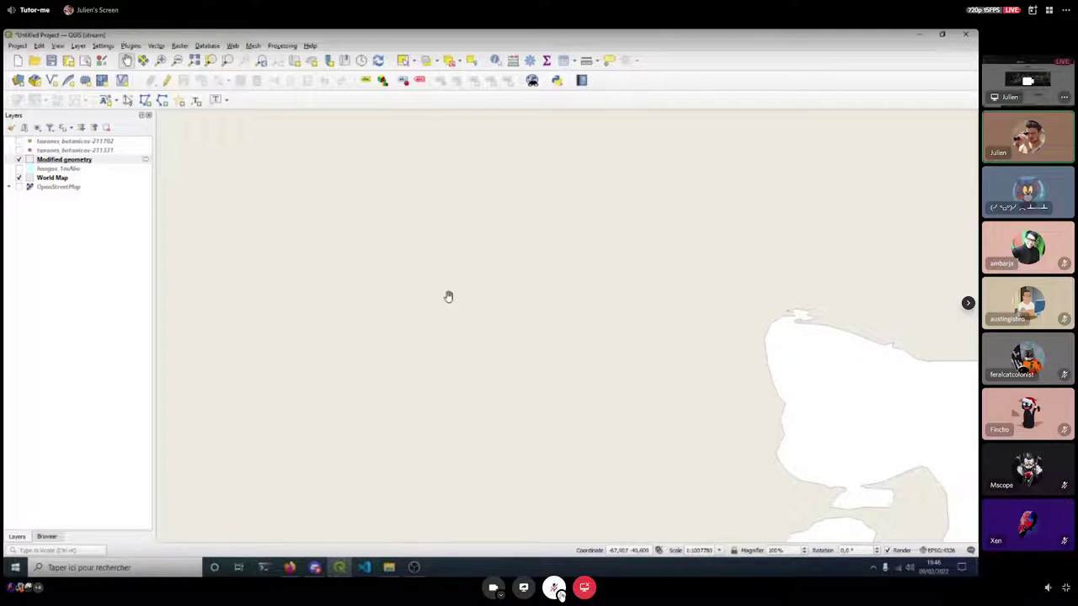
{"action": "left_click_drag", "start_coordinate": [448, 297], "coordinate": [787, 320]}
{"action": "left_click_drag", "start_coordinate": [491, 295], "coordinate": [714, 296]}
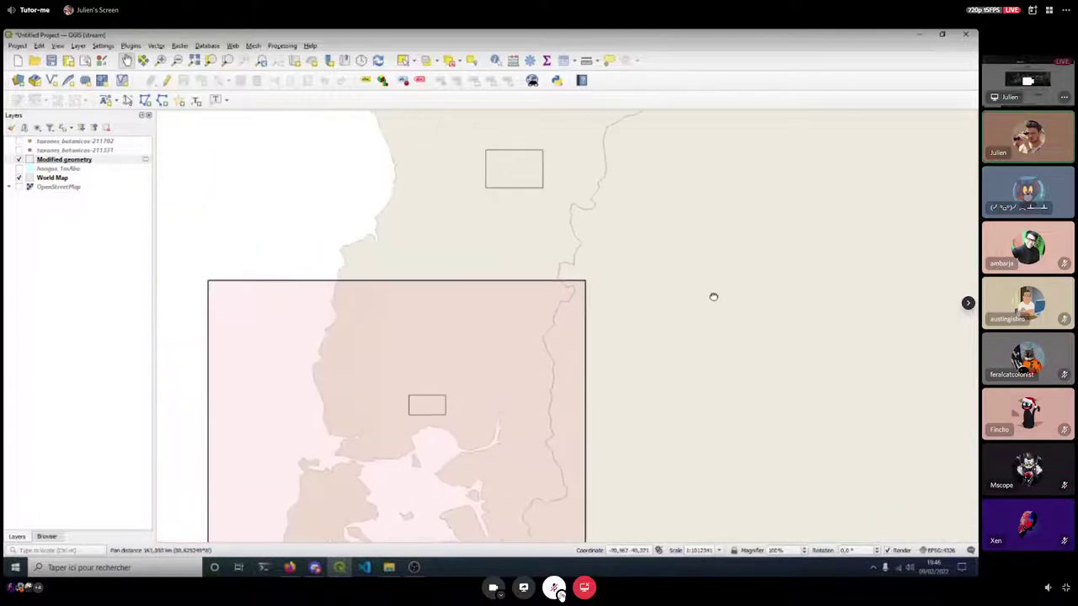
{"action": "left_click_drag", "start_coordinate": [654, 376], "coordinate": [705, 337]}
{"action": "left_click_drag", "start_coordinate": [612, 423], "coordinate": [686, 280]}
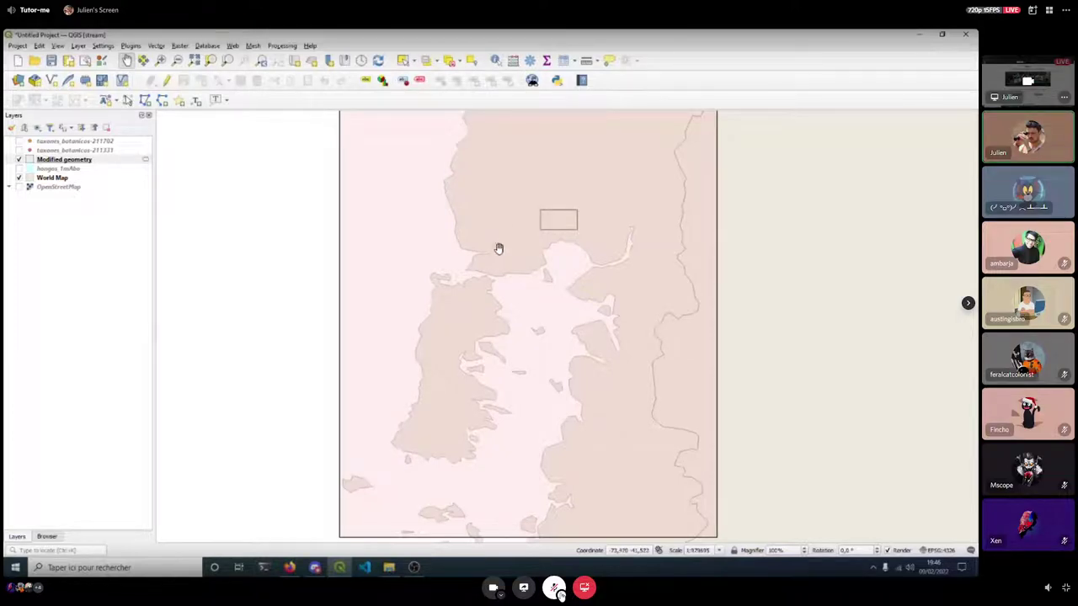
Reset the map scale to 1:1000000 and check the scale reading at shifted positions around the large rectangle.
{"action": "scroll", "coordinate": [563, 312], "scroll_direction": "up", "scroll_amount": 2}
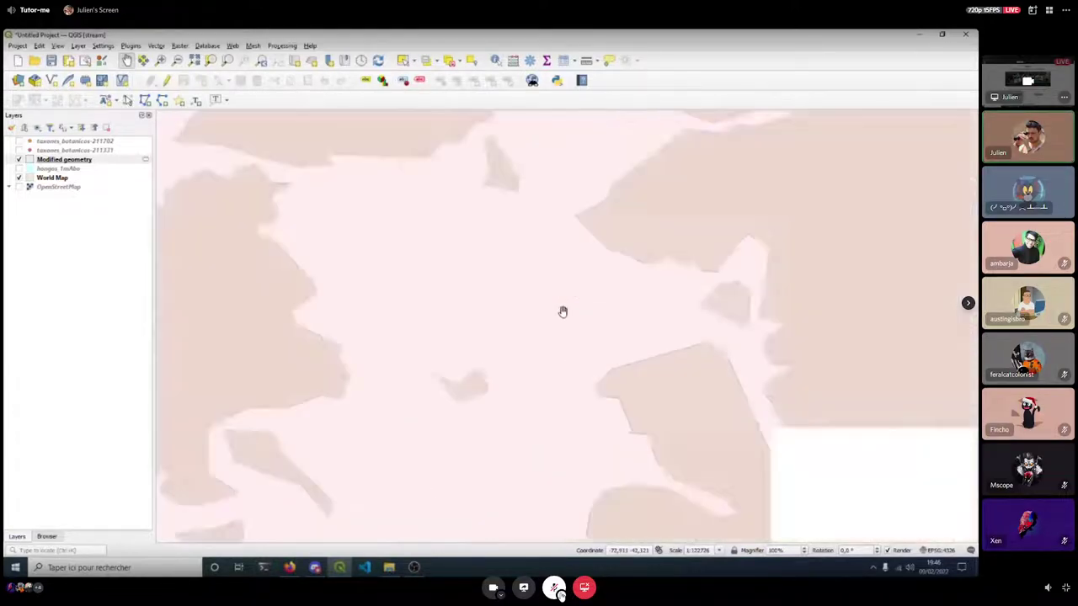
{"action": "scroll", "coordinate": [563, 313], "scroll_direction": "down", "scroll_amount": 1}
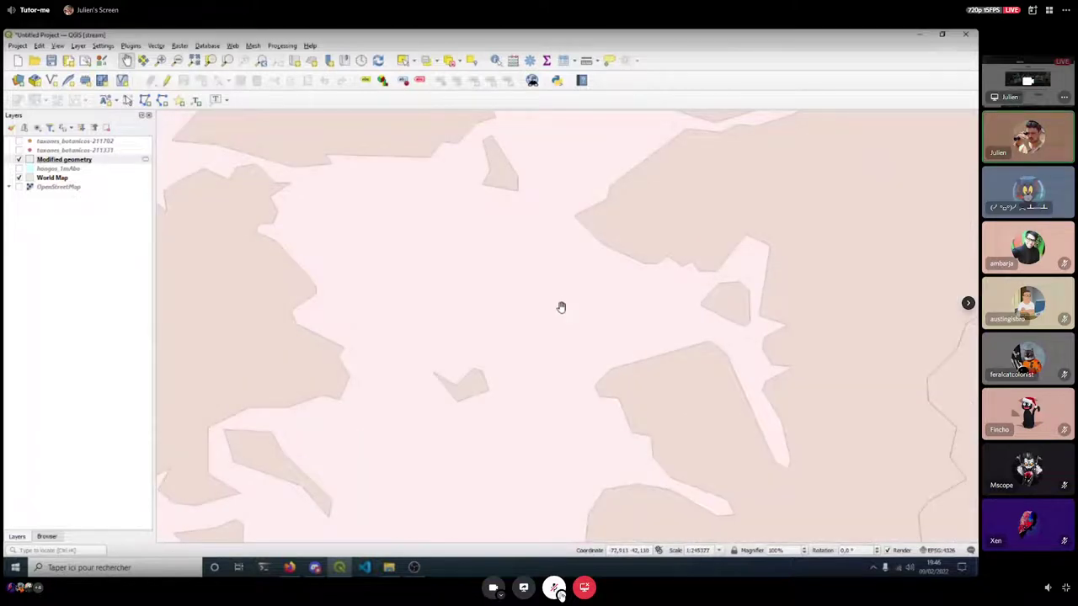
{"action": "left_click", "coordinate": [719, 551]}
{"action": "left_click_drag", "start_coordinate": [686, 478], "coordinate": [700, 498]}
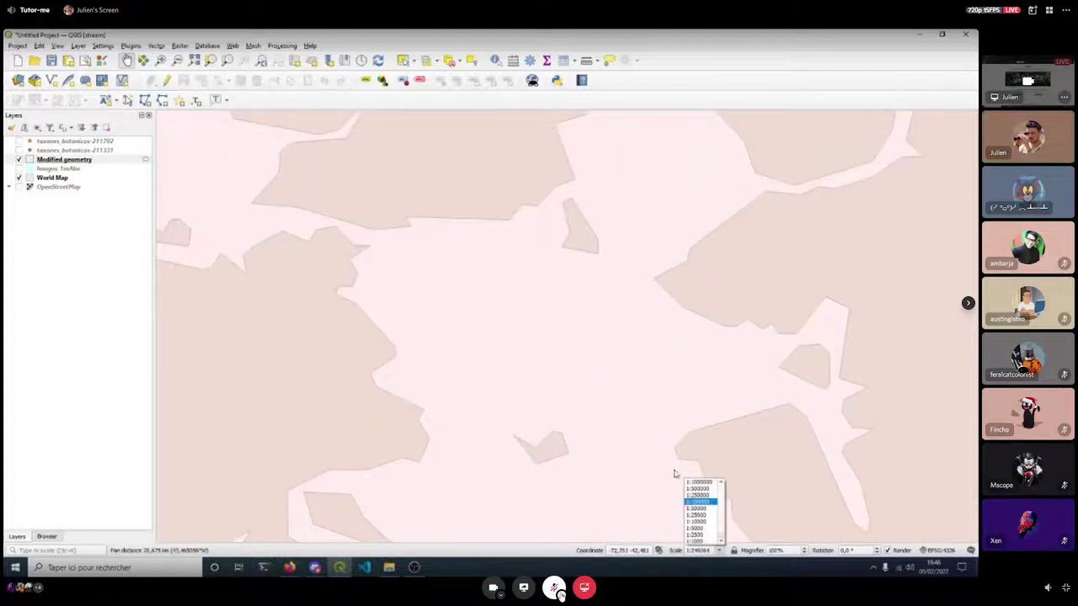
{"action": "left_click", "coordinate": [694, 485]}
{"action": "left_click_drag", "start_coordinate": [665, 380], "coordinate": [547, 385]}
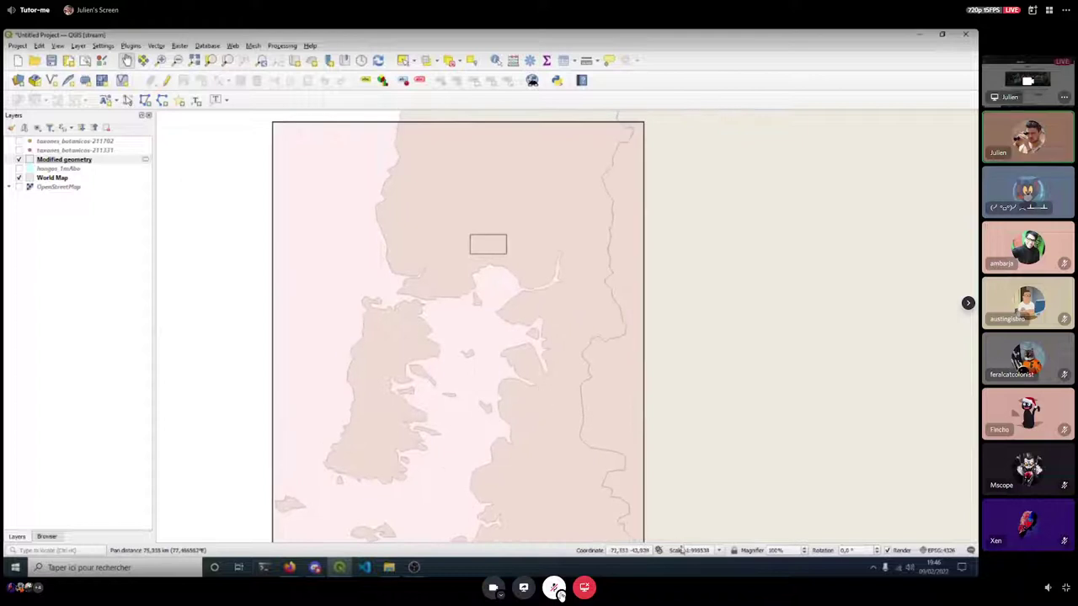
{"action": "left_click_drag", "start_coordinate": [618, 404], "coordinate": [645, 393]}
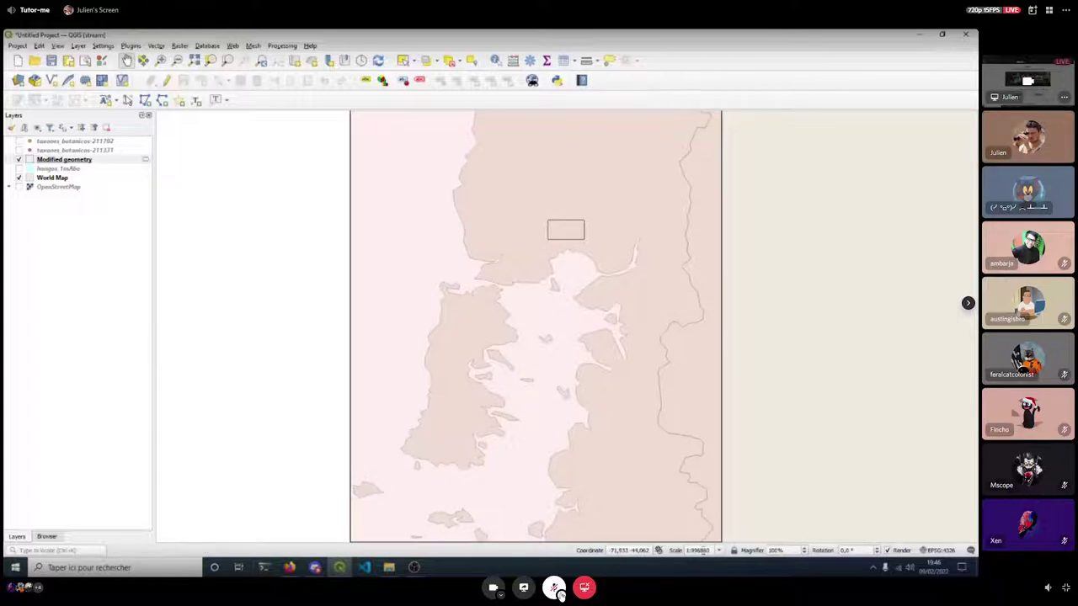
{"action": "double_click", "coordinate": [699, 550]}
{"action": "left_click", "coordinate": [704, 550]}
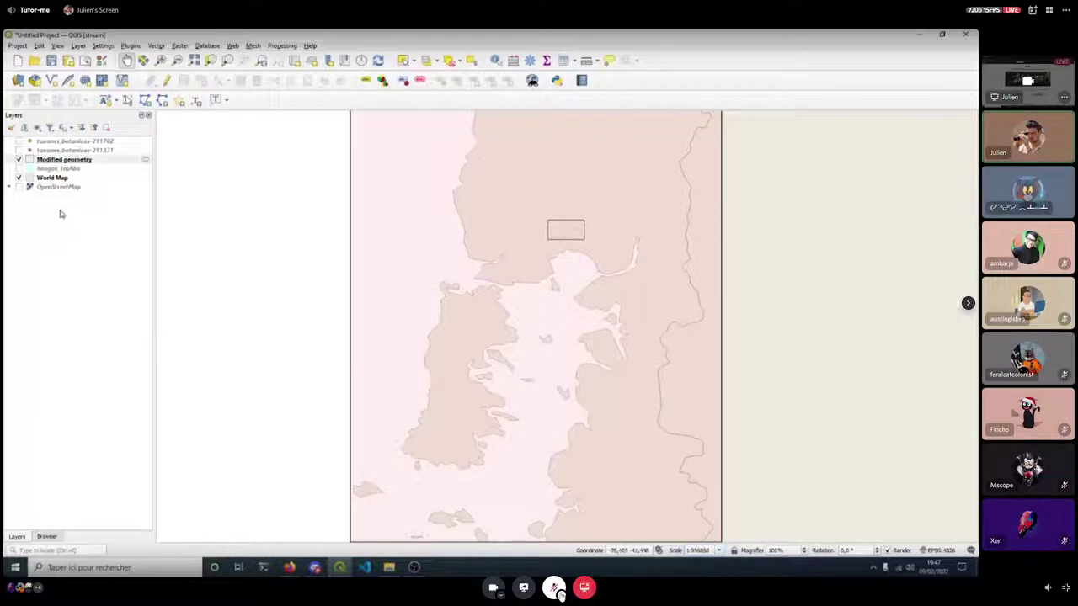
Remove the World Map and OpenStreetMap layers from the project.
{"action": "left_click", "coordinate": [49, 179]}
{"action": "left_click", "coordinate": [58, 187], "text": "shift"}
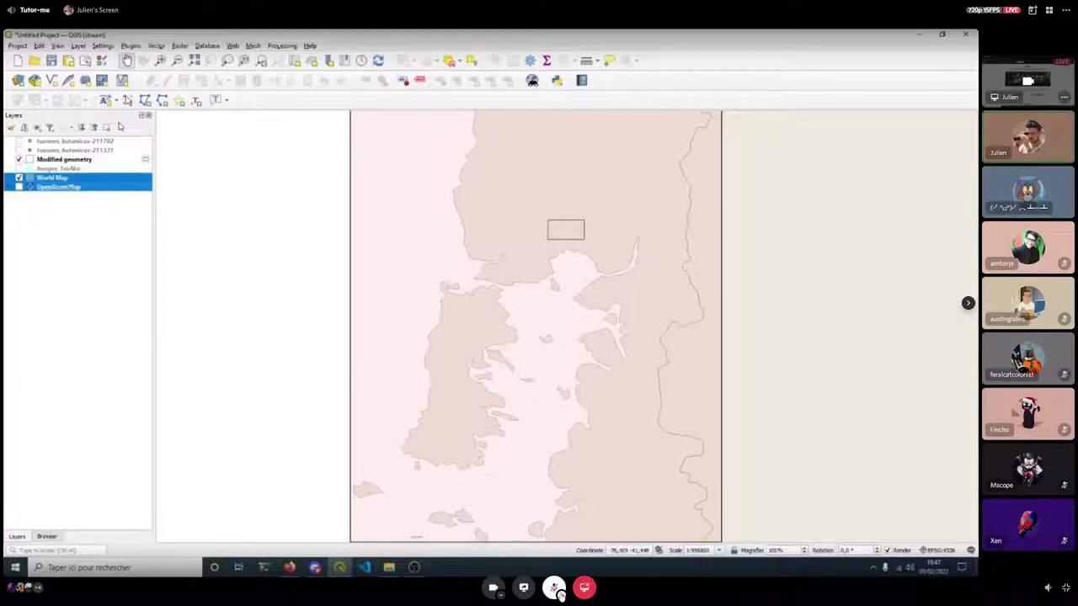
{"action": "left_click", "coordinate": [106, 127]}
{"action": "left_click", "coordinate": [472, 309]}
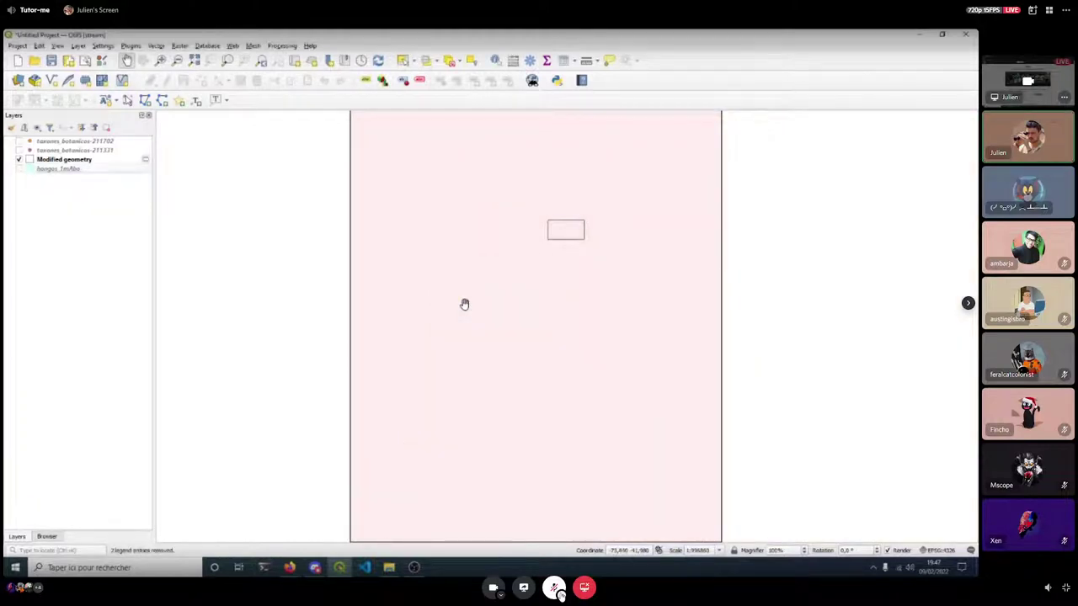
Search the project's available coordinate reference systems for "chile", browse the matching entries, and leave the project CRS settings without applying anything.
{"action": "left_click", "coordinate": [941, 550]}
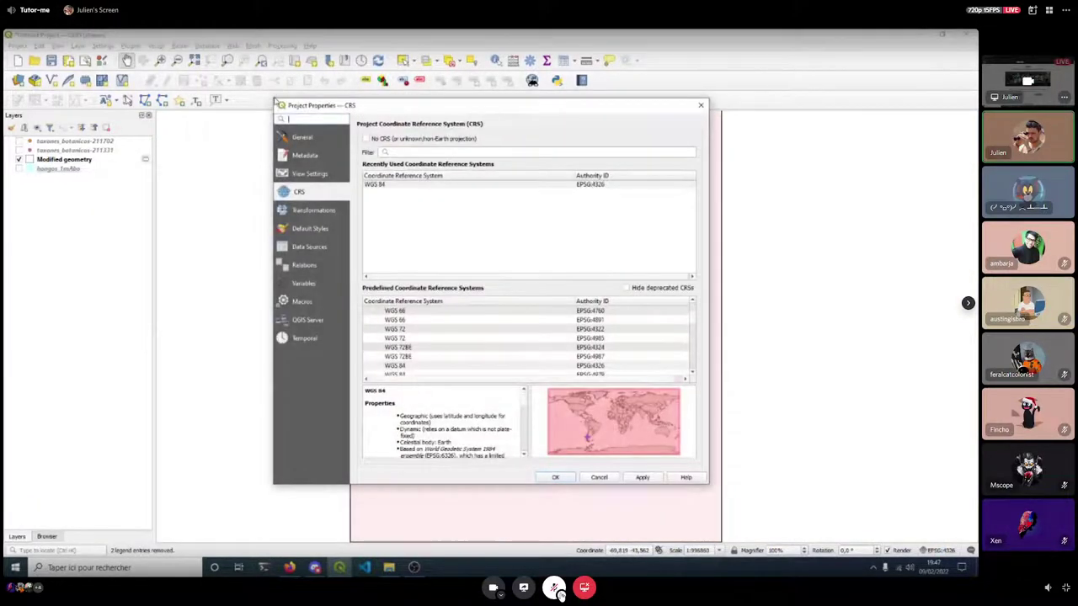
{"action": "left_click_drag", "start_coordinate": [273, 100], "coordinate": [90, 42]}
{"action": "left_click_drag", "start_coordinate": [171, 53], "coordinate": [281, 101]}
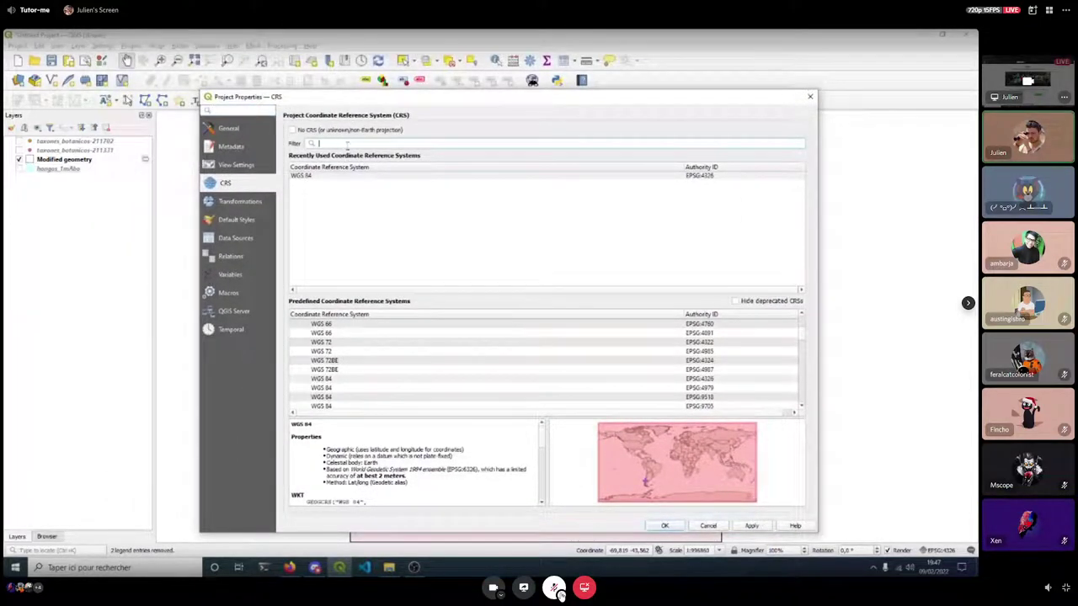
{"action": "left_click", "coordinate": [346, 145]}
{"action": "type", "text": "chil"}
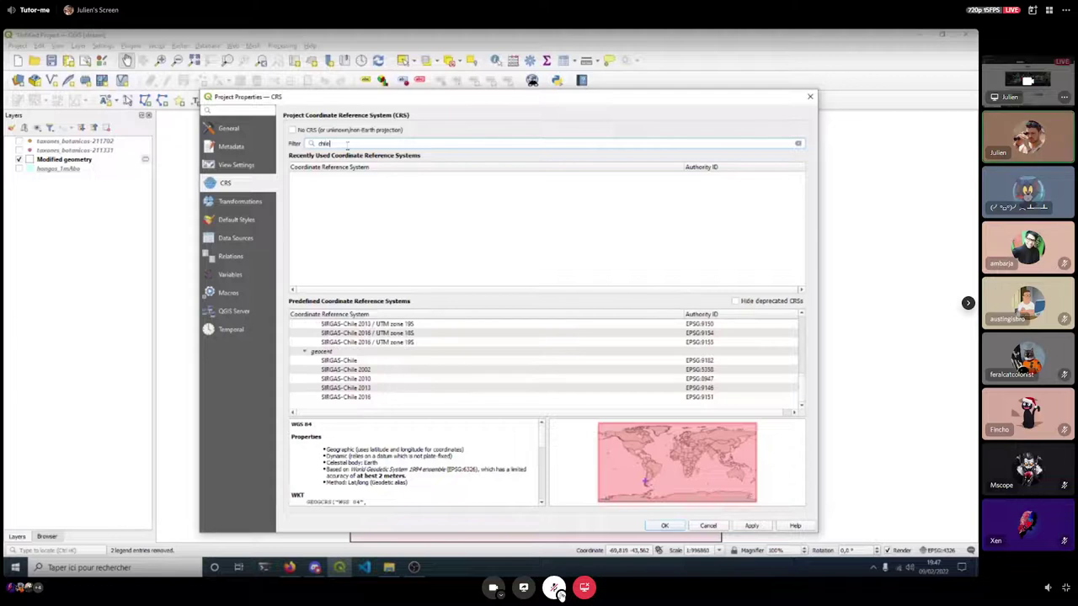
{"action": "type", "text": "e"}
{"action": "scroll", "coordinate": [396, 367], "scroll_direction": "up", "scroll_amount": 5}
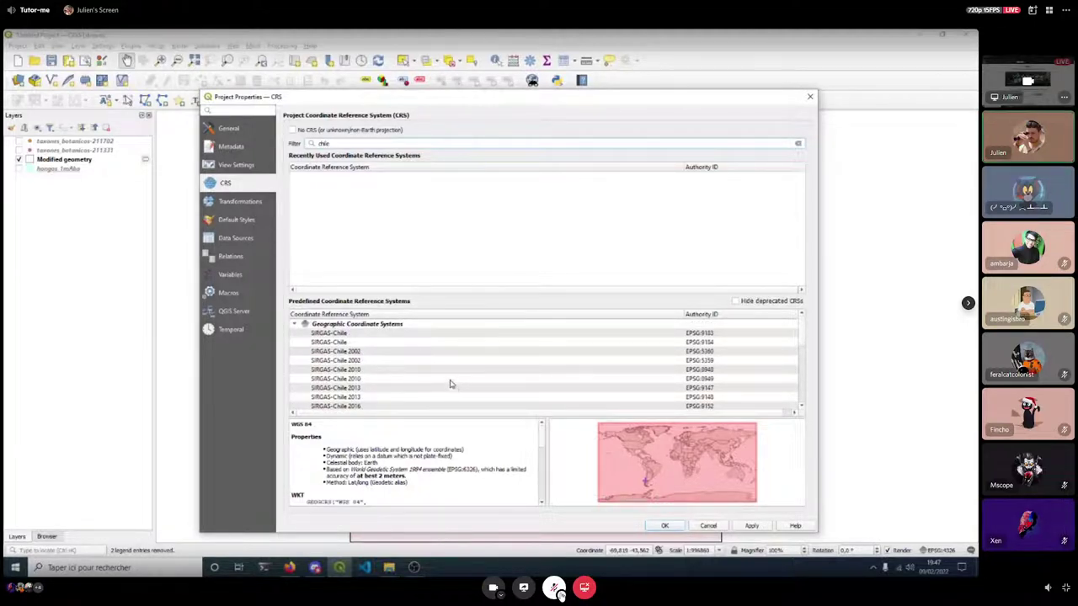
{"action": "left_click_drag", "start_coordinate": [800, 335], "coordinate": [806, 395]}
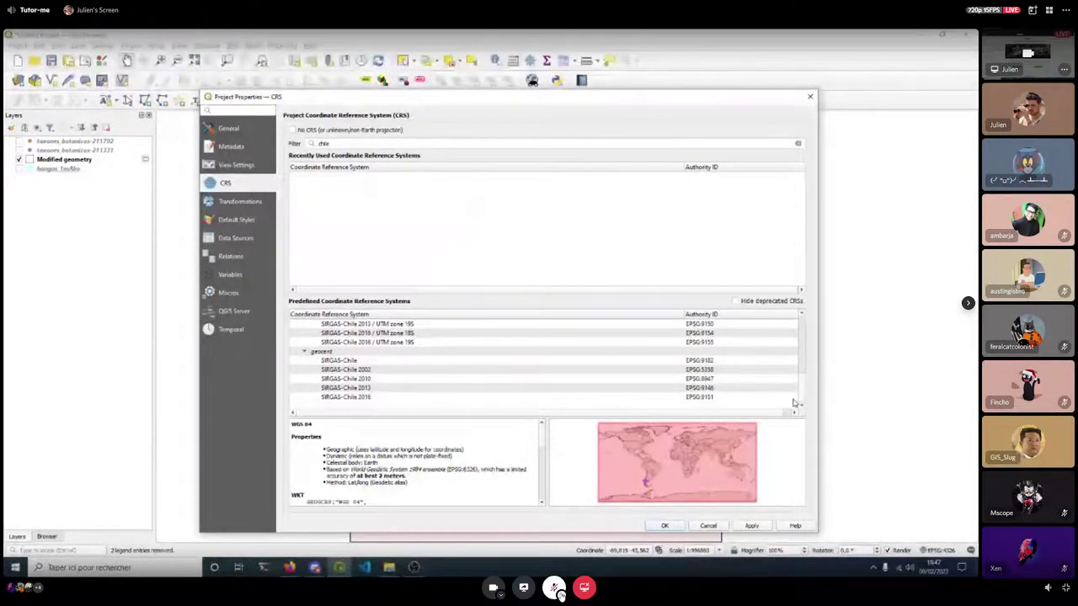
{"action": "left_click", "coordinate": [811, 96]}
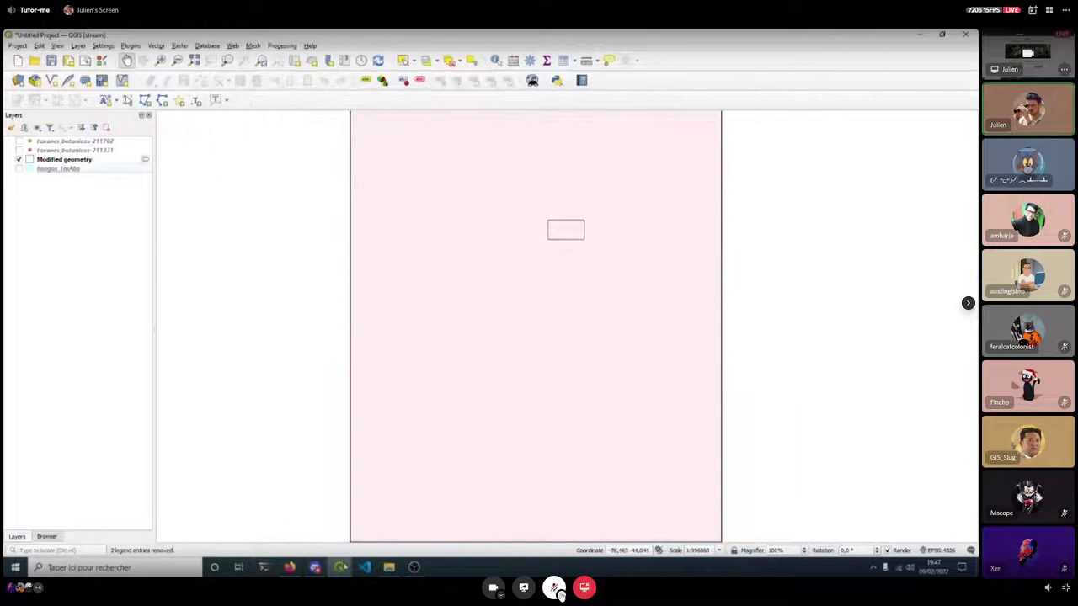
Open a second QGIS window and browse the botanic_and_web folder and its admin subfolder in File Explorer.
{"action": "right_click", "coordinate": [340, 568]}
{"action": "left_click", "coordinate": [320, 514]}
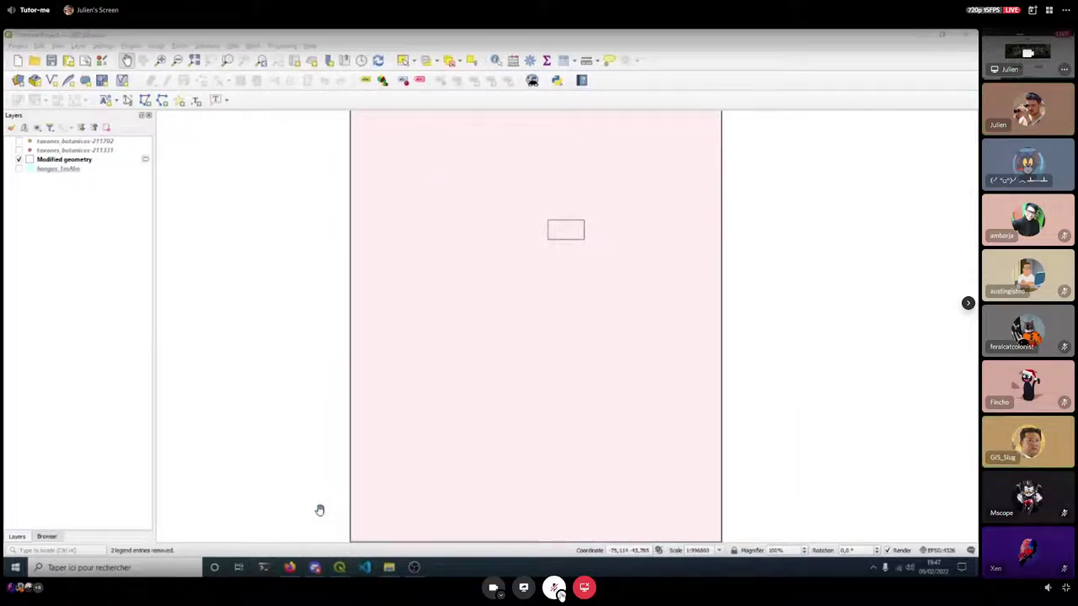
{"action": "left_click", "coordinate": [389, 568]}
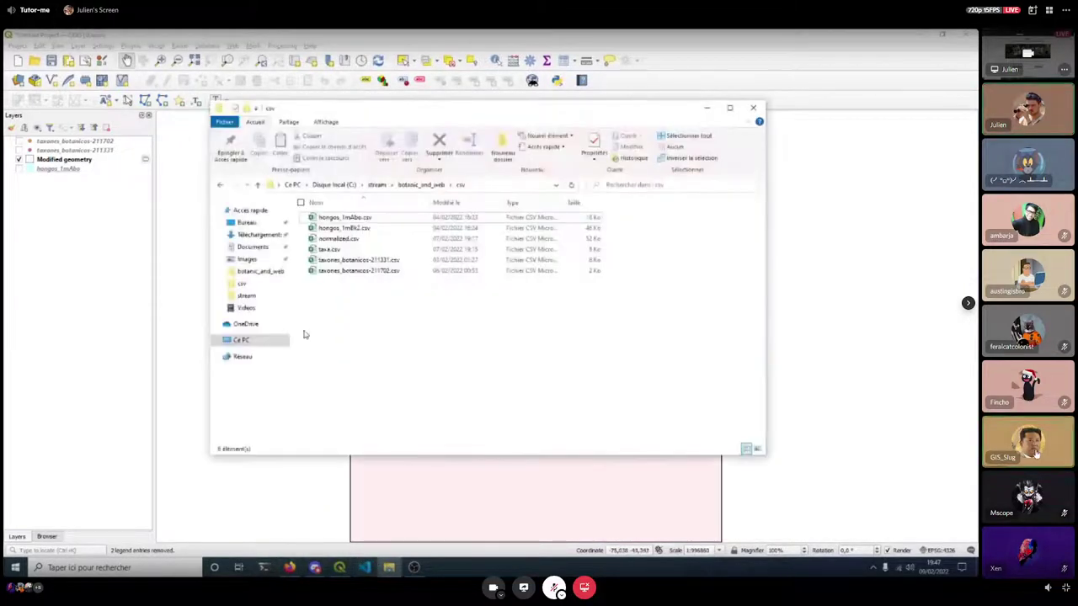
{"action": "left_click_drag", "start_coordinate": [368, 113], "coordinate": [631, 126]}
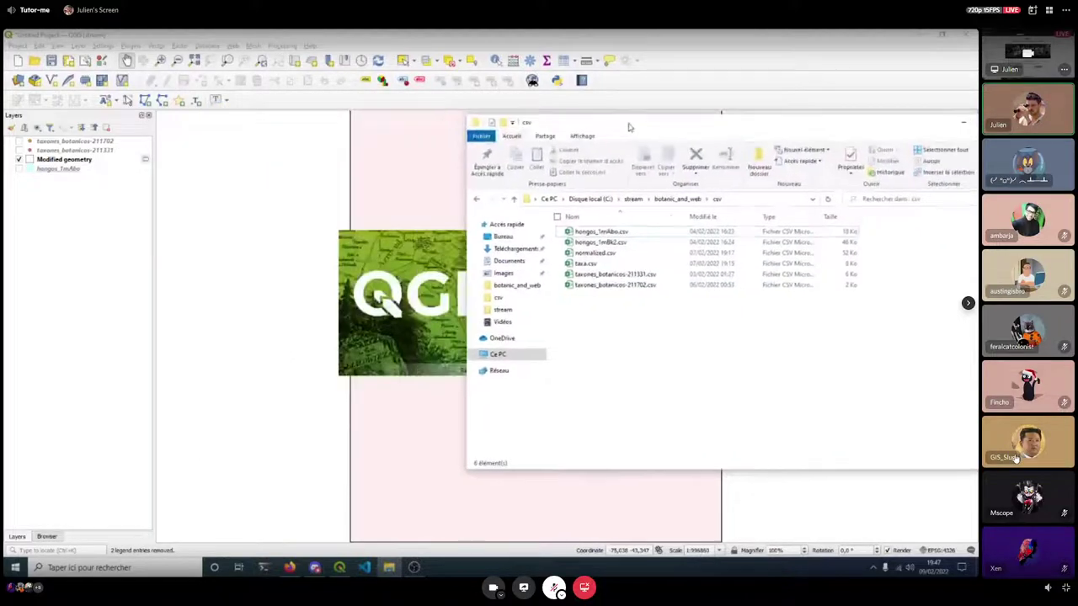
{"action": "left_click", "coordinate": [678, 199]}
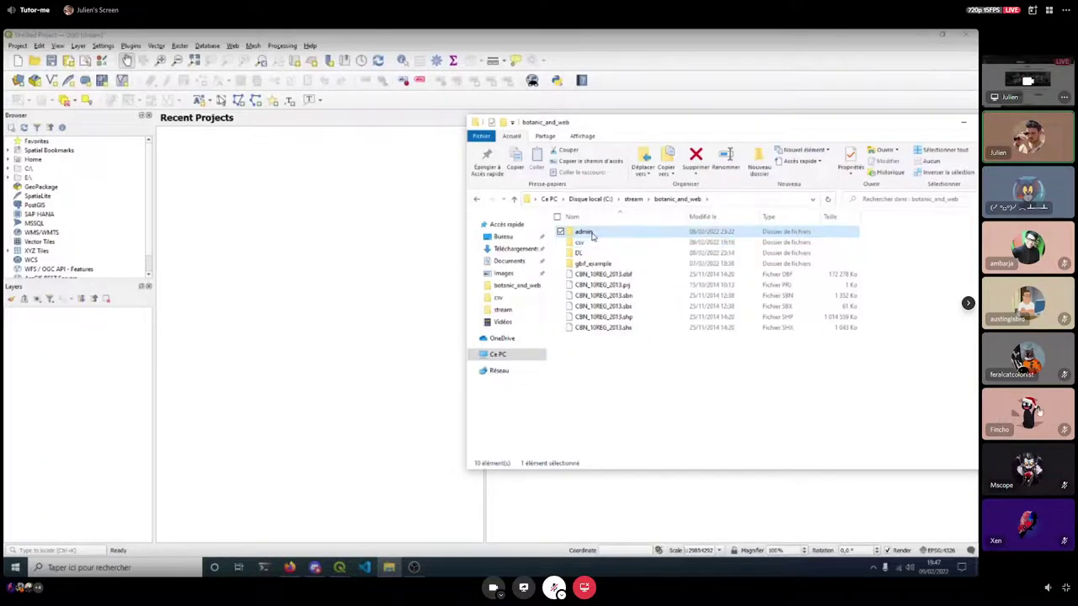
{"action": "left_click", "coordinate": [651, 288]}
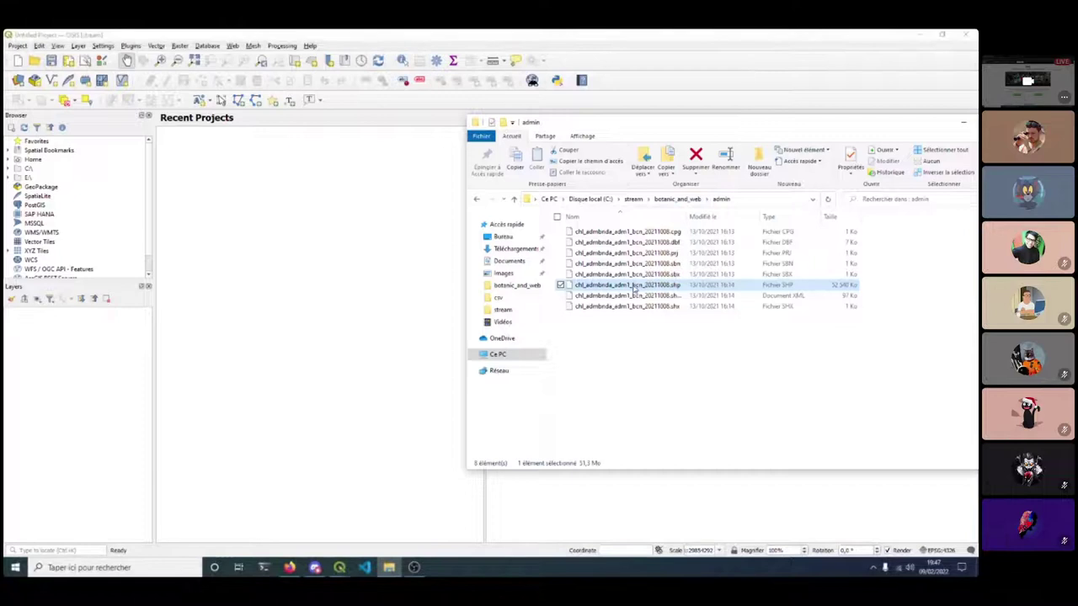
{"action": "left_click", "coordinate": [669, 201]}
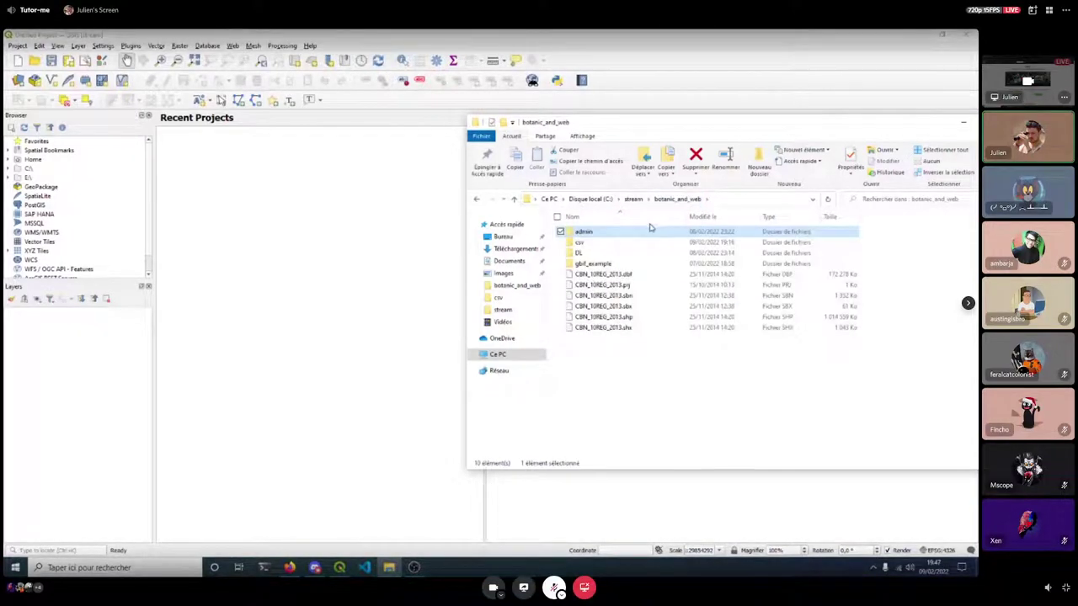
Open CBN_10REG_2013.prj in Notepad++, read its projection definition through to the end, and close the editor.
{"action": "mouse_move", "coordinate": [600, 317]}
{"action": "left_mouse_down"}
{"action": "mouse_move", "coordinate": [374, 300]}
{"action": "mouse_move", "coordinate": [600, 318]}
{"action": "left_mouse_up"}
{"action": "right_click", "coordinate": [613, 285]}
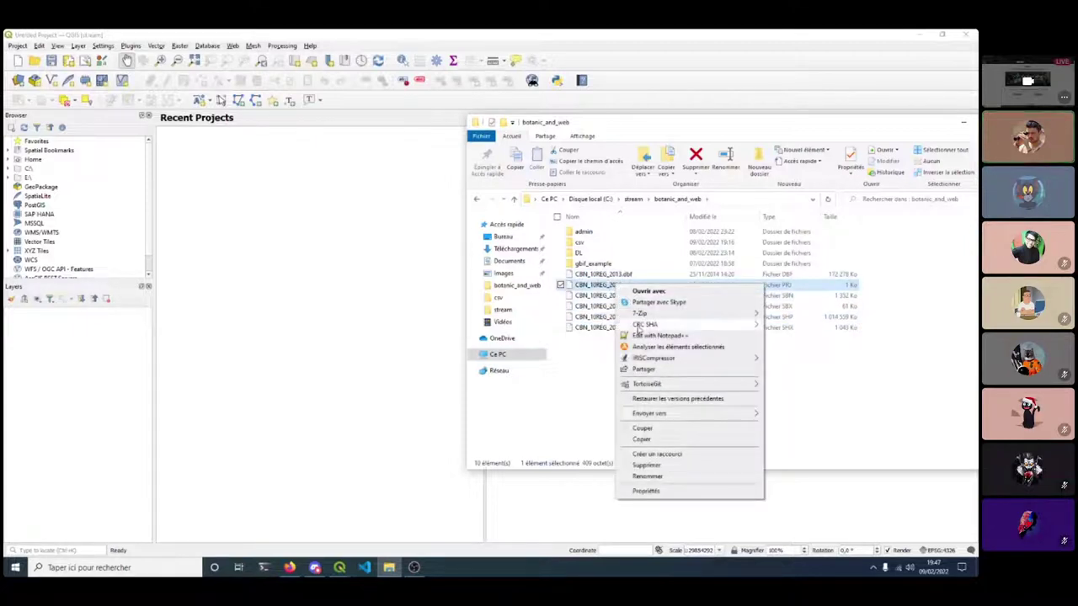
{"action": "left_click", "coordinate": [644, 336]}
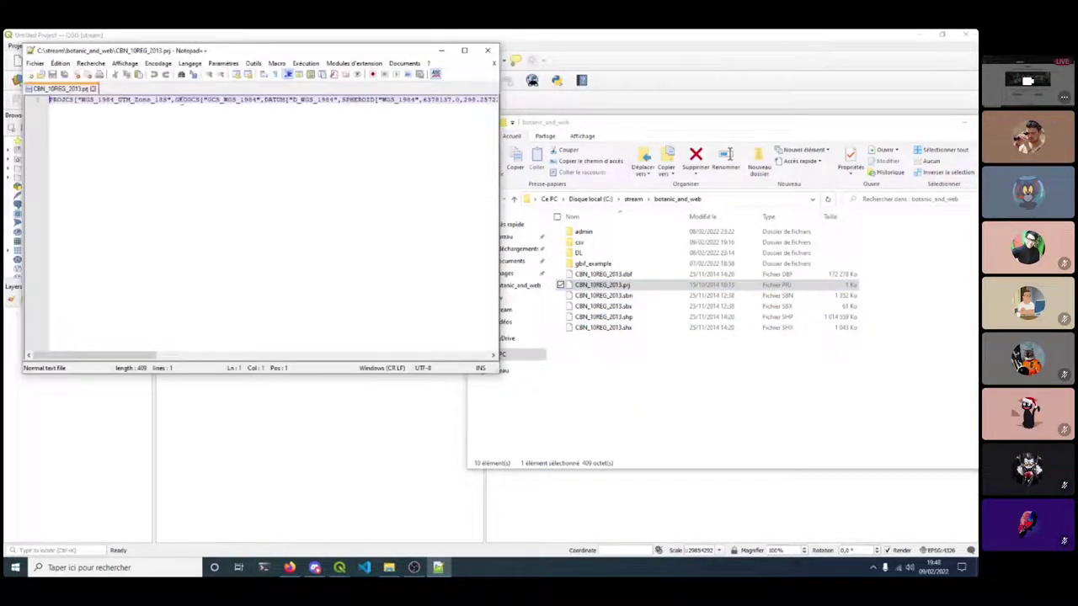
{"action": "left_click_drag", "start_coordinate": [113, 355], "coordinate": [490, 349]}
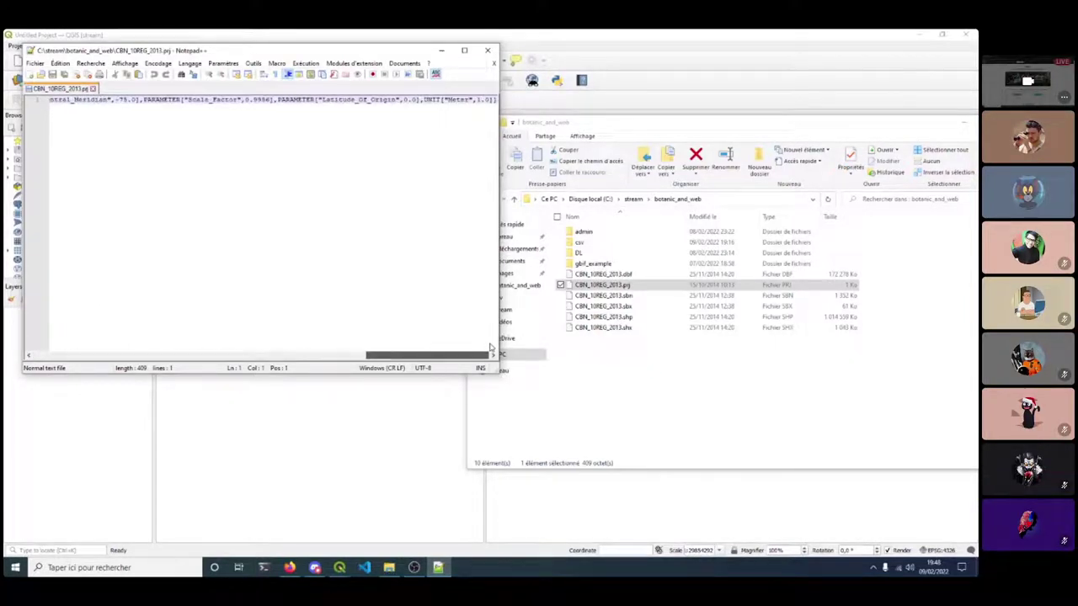
{"action": "left_click", "coordinate": [494, 63]}
{"action": "left_click", "coordinate": [487, 50]}
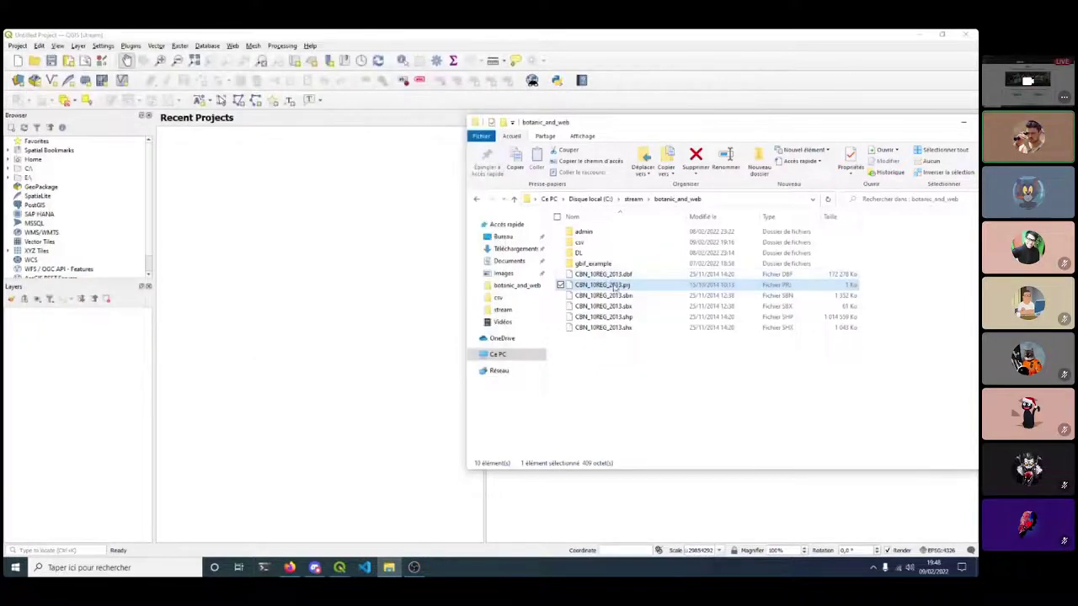
Load CBN_10REG_2013.shp into the empty QGIS project to check its CRS, and discard that project without saving.
{"action": "left_click_drag", "start_coordinate": [603, 317], "coordinate": [284, 290]}
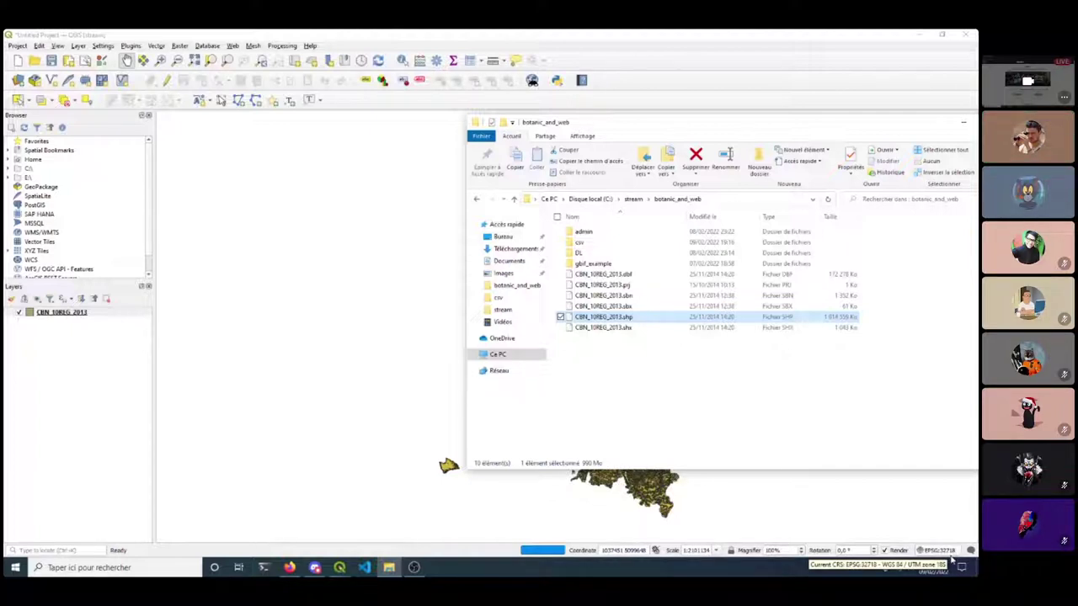
{"action": "left_click", "coordinate": [840, 438]}
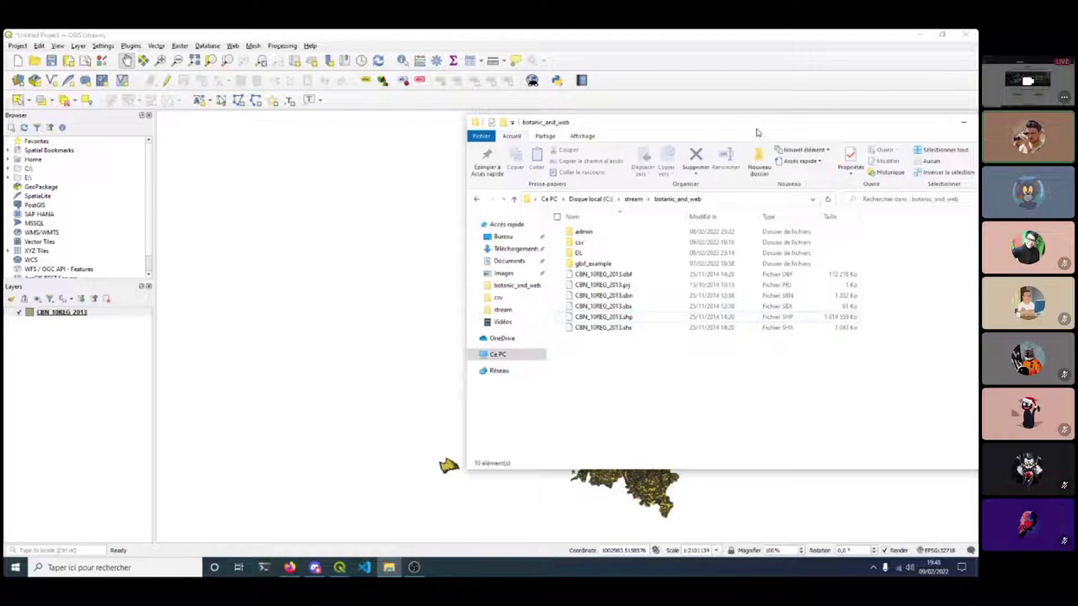
{"action": "left_click_drag", "start_coordinate": [761, 129], "coordinate": [544, 137]}
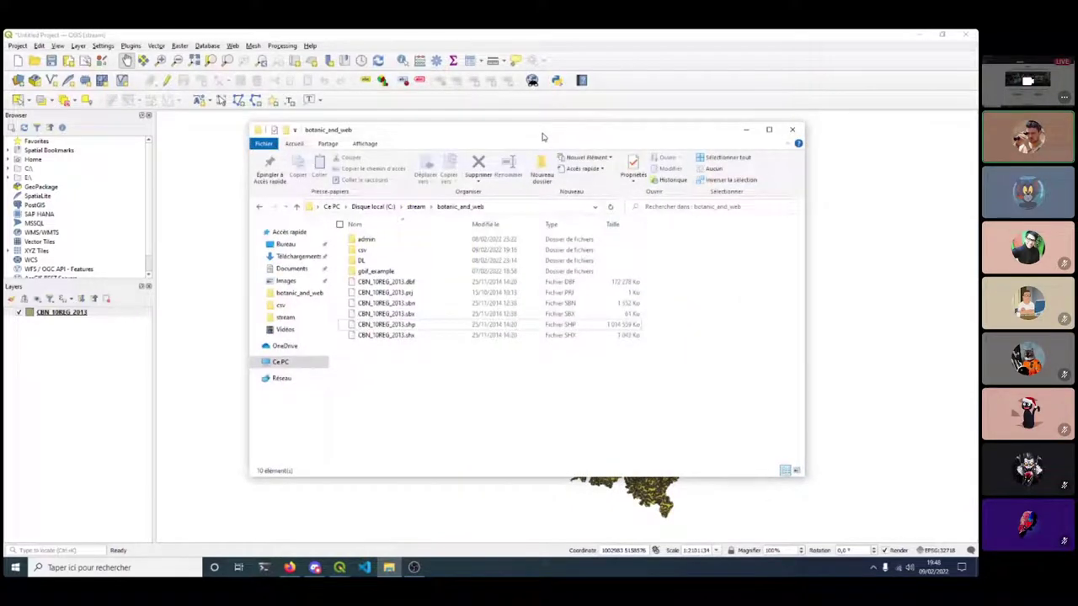
{"action": "left_click", "coordinate": [792, 130]}
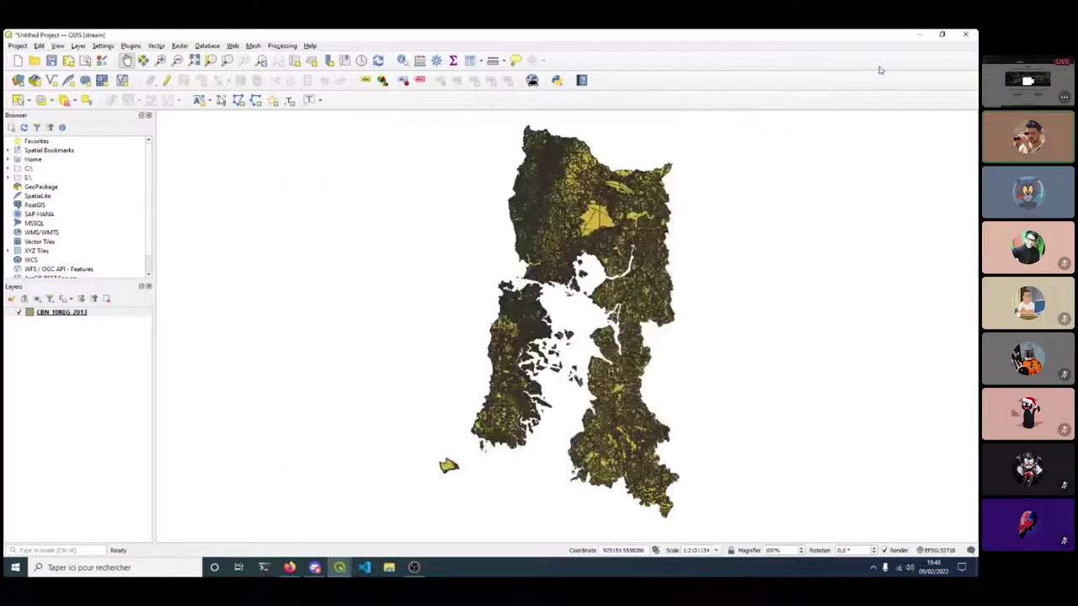
{"action": "left_click", "coordinate": [963, 38]}
{"action": "left_click", "coordinate": [509, 308]}
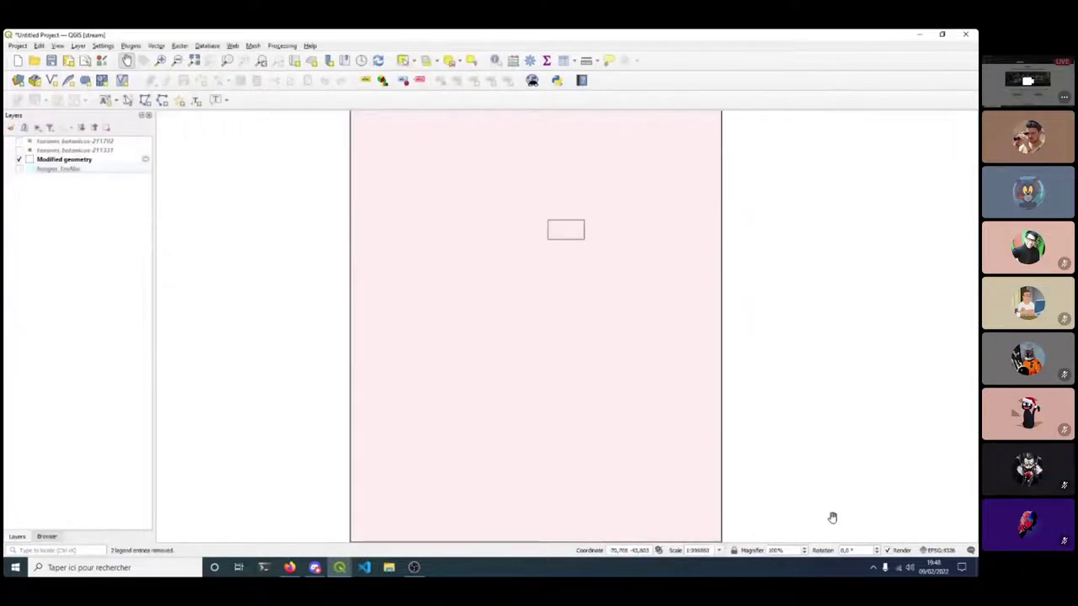
Filter the project's coordinate reference systems by 32718 and select WGS 84 / UTM zone 18S (EPSG:32718).
{"action": "key", "text": "ctrl+shift+p"}
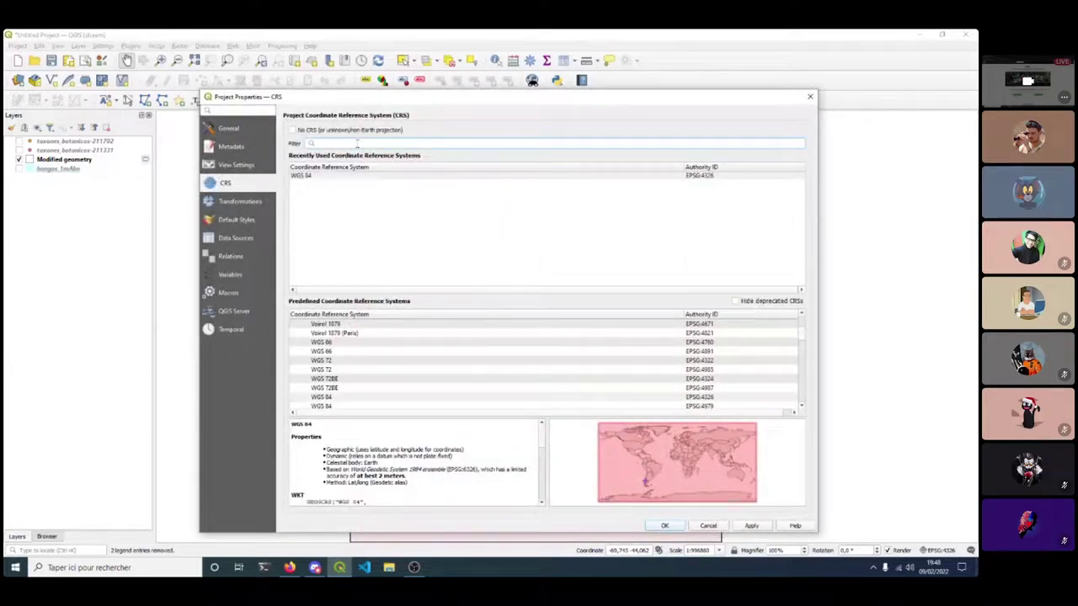
{"action": "type", "text": "32718"}
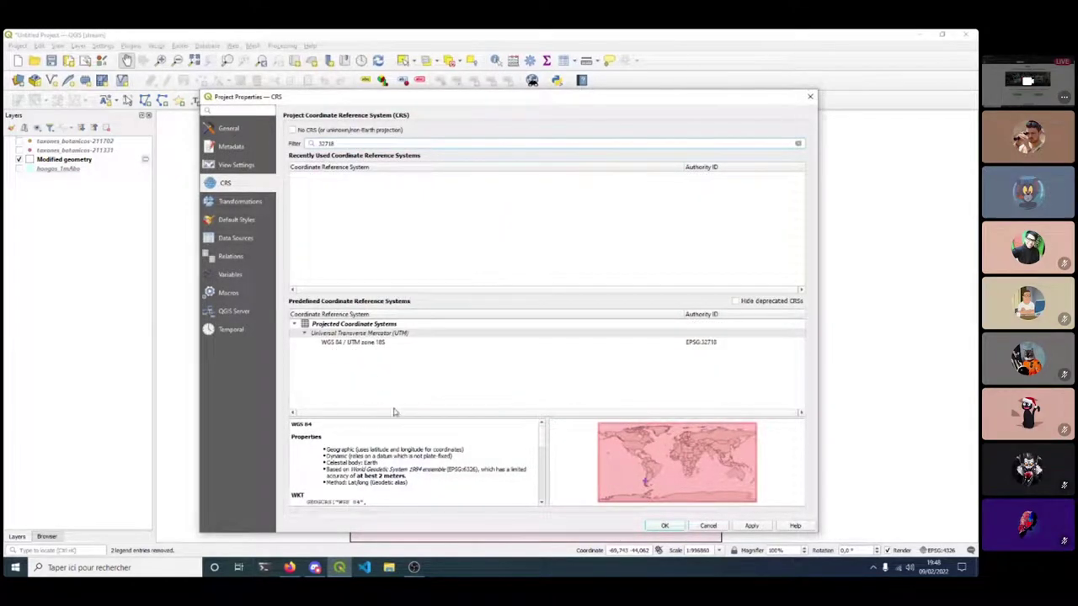
{"action": "left_click", "coordinate": [355, 343]}
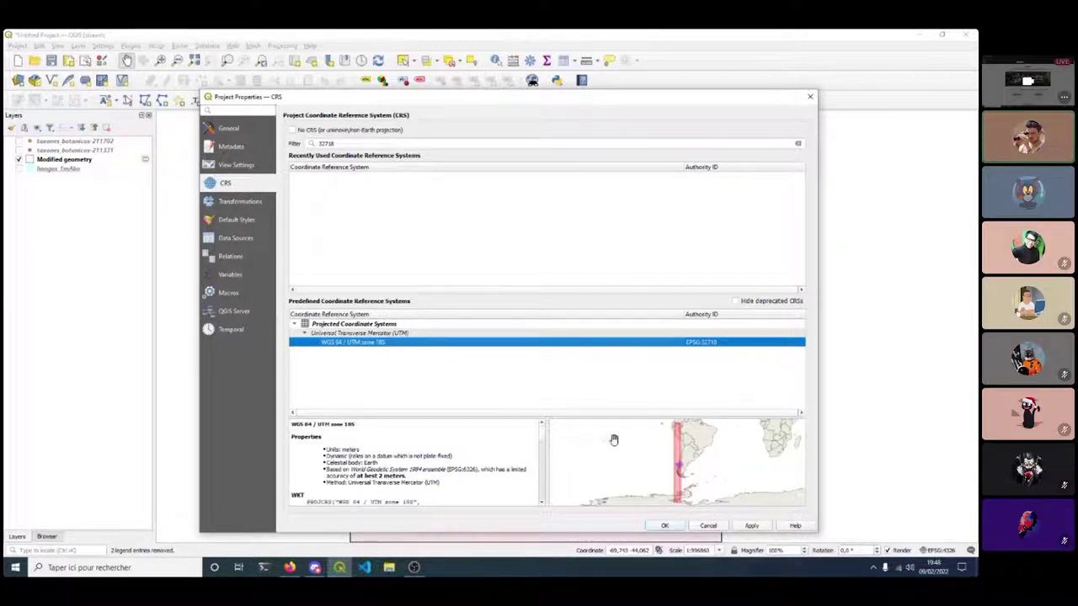
Examine the UTM zone 18S extent on the preview map against the South American coast and the current map view area.
{"action": "scroll", "coordinate": [665, 465], "scroll_direction": "up", "scroll_amount": 2}
{"action": "left_click_drag", "start_coordinate": [636, 455], "coordinate": [657, 464]}
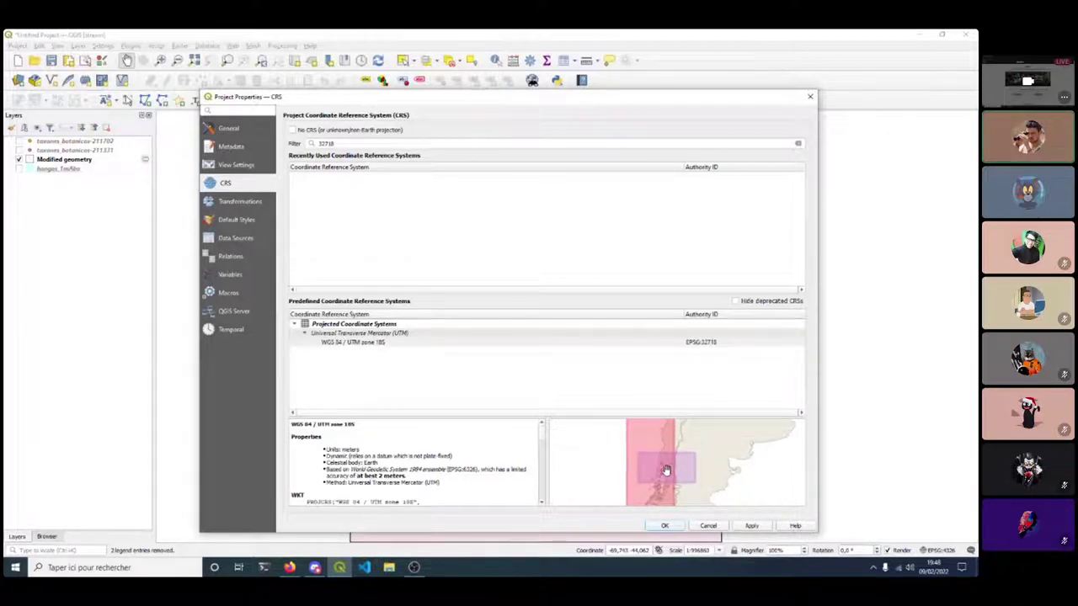
{"action": "scroll", "coordinate": [666, 467], "scroll_direction": "up", "scroll_amount": 3}
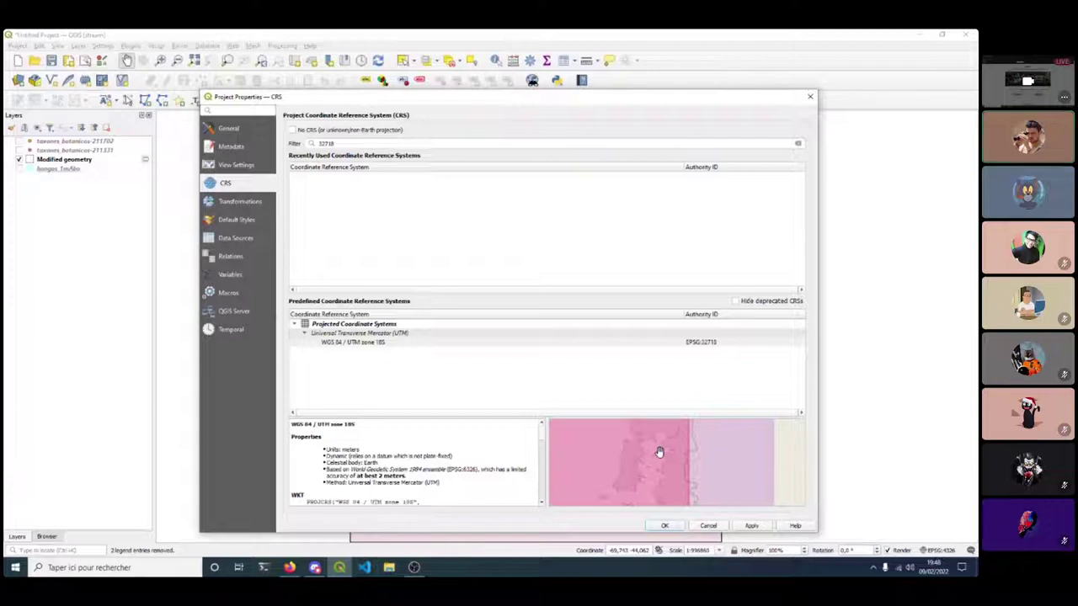
{"action": "scroll", "coordinate": [651, 452], "scroll_direction": "down", "scroll_amount": 5}
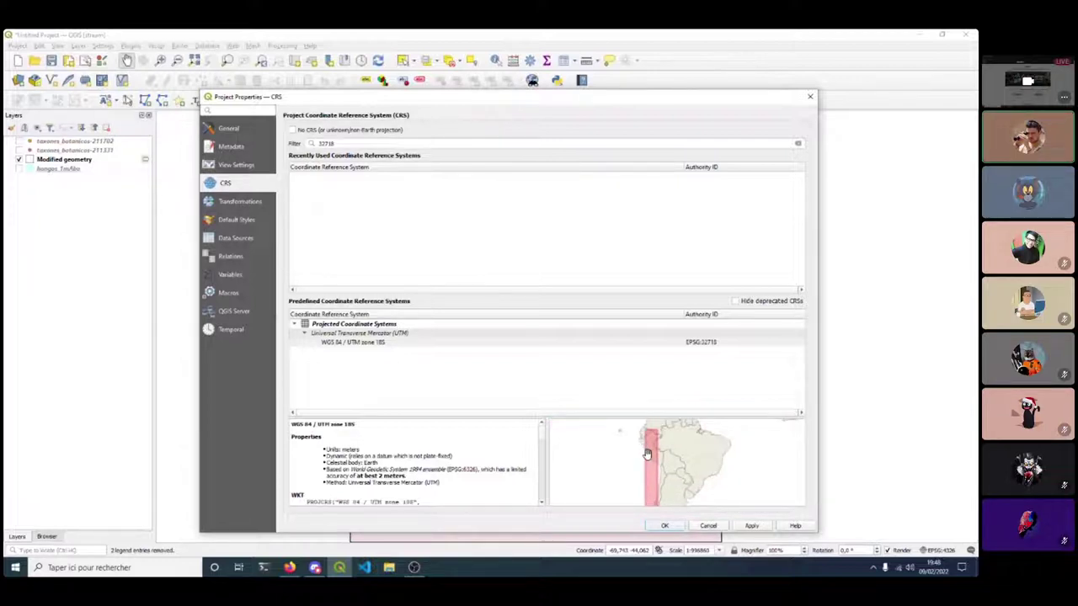
{"action": "left_click_drag", "start_coordinate": [644, 456], "coordinate": [637, 471]}
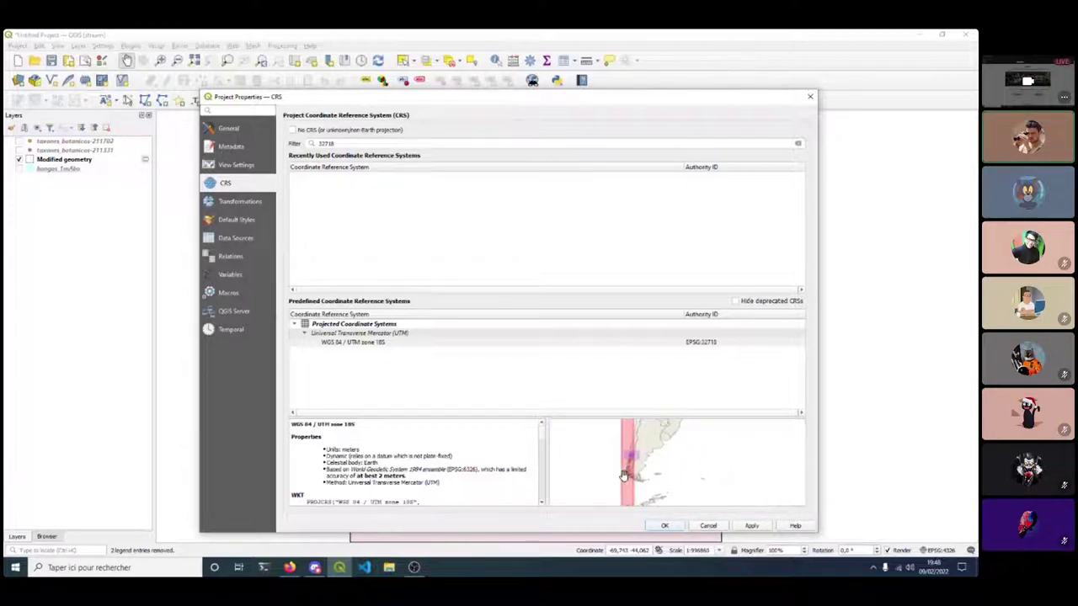
{"action": "left_click_drag", "start_coordinate": [620, 461], "coordinate": [632, 486]}
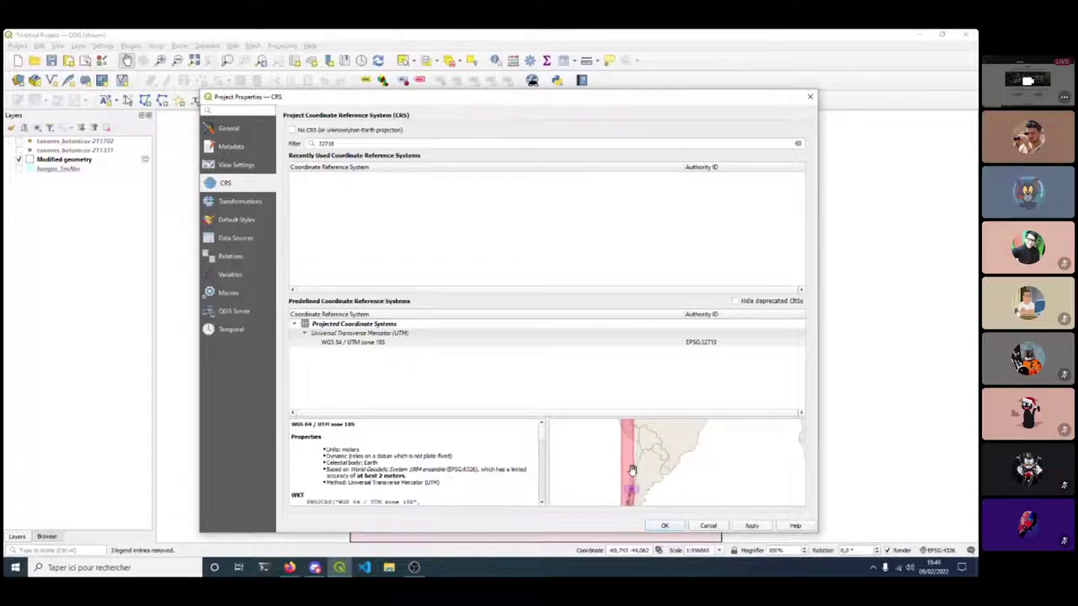
{"action": "scroll", "coordinate": [645, 465], "scroll_direction": "up", "scroll_amount": 2}
{"action": "scroll", "coordinate": [645, 465], "scroll_direction": "up", "scroll_amount": 1}
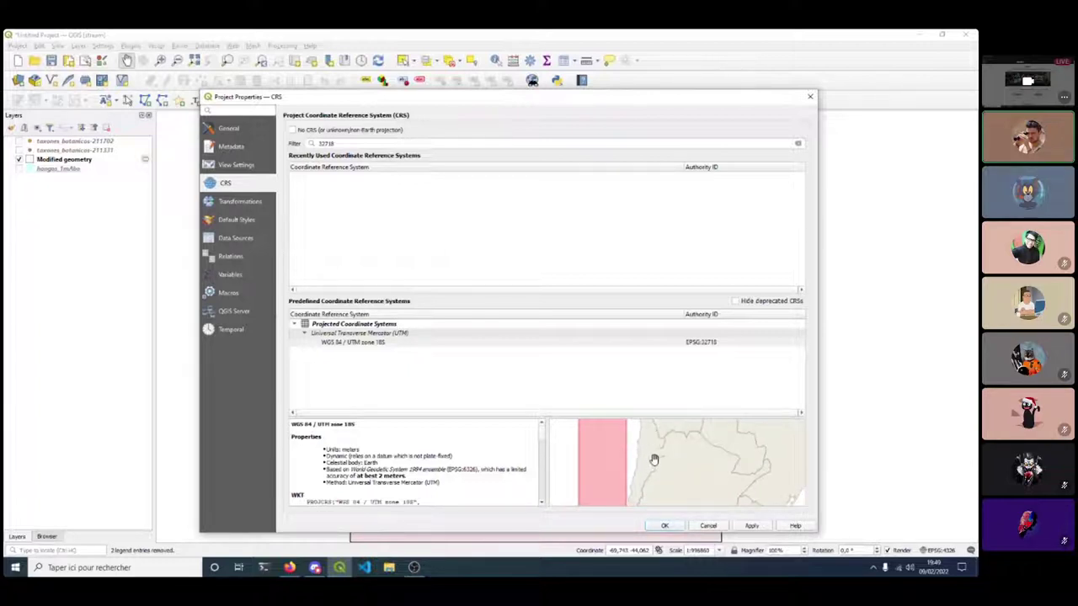
{"action": "left_click_drag", "start_coordinate": [641, 457], "coordinate": [676, 460]}
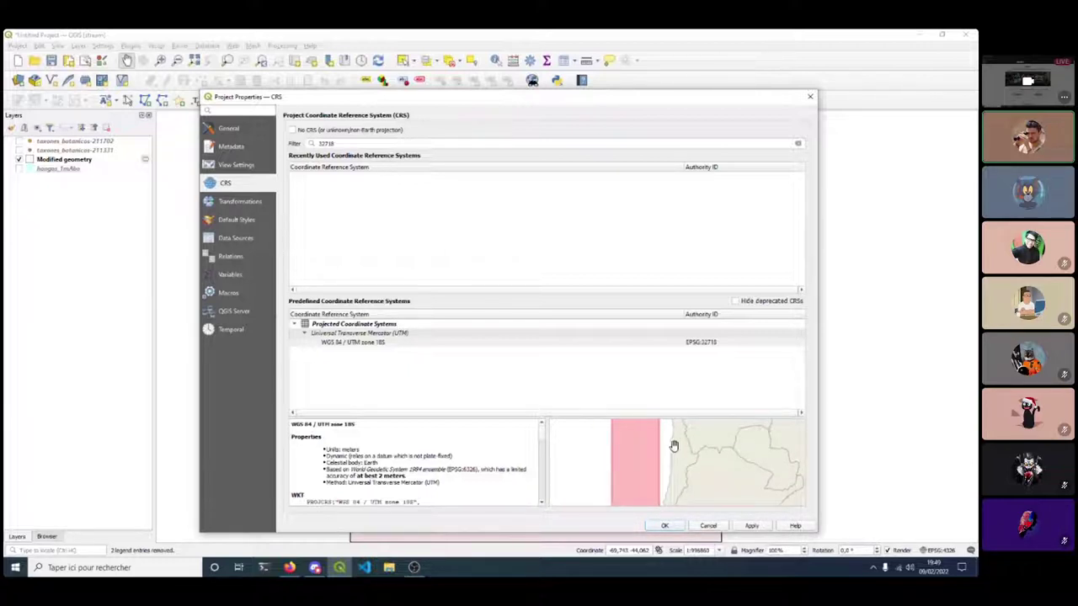
{"action": "left_click_drag", "start_coordinate": [587, 472], "coordinate": [661, 461]}
{"action": "scroll", "coordinate": [691, 450], "scroll_direction": "down", "scroll_amount": 2}
{"action": "scroll", "coordinate": [657, 451], "scroll_direction": "down", "scroll_amount": 1}
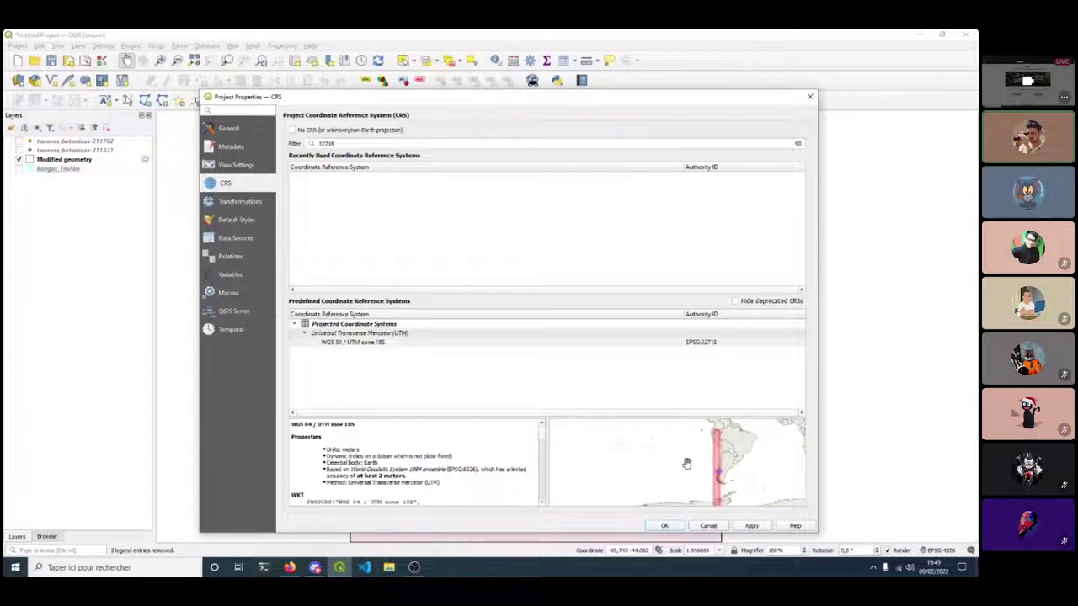
{"action": "scroll", "coordinate": [720, 468], "scroll_direction": "up", "scroll_amount": 3}
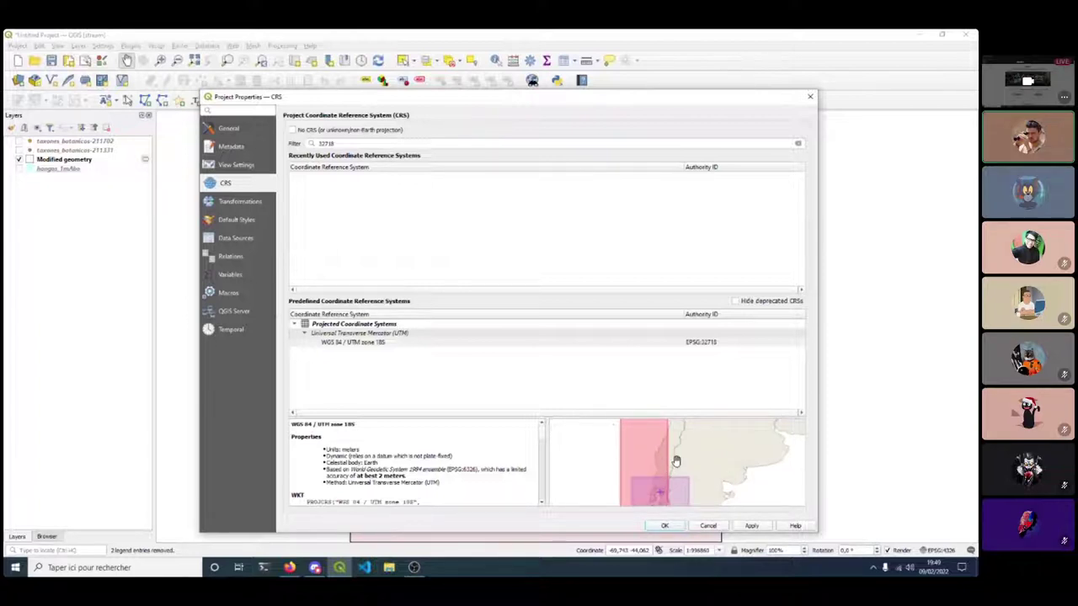
{"action": "scroll", "coordinate": [645, 469], "scroll_direction": "up", "scroll_amount": 3}
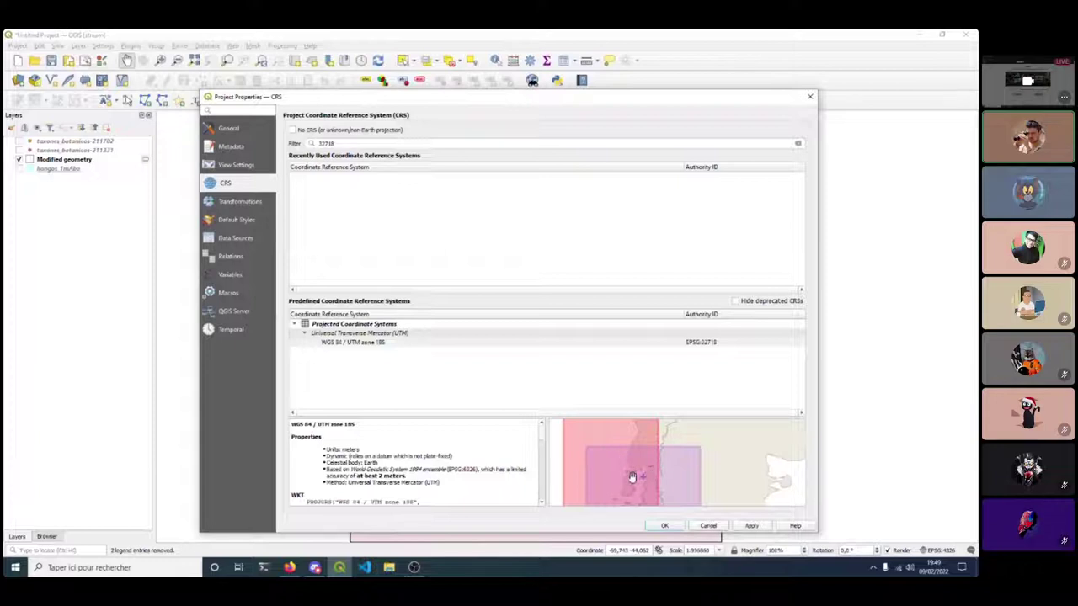
{"action": "left_click_drag", "start_coordinate": [642, 473], "coordinate": [638, 446]}
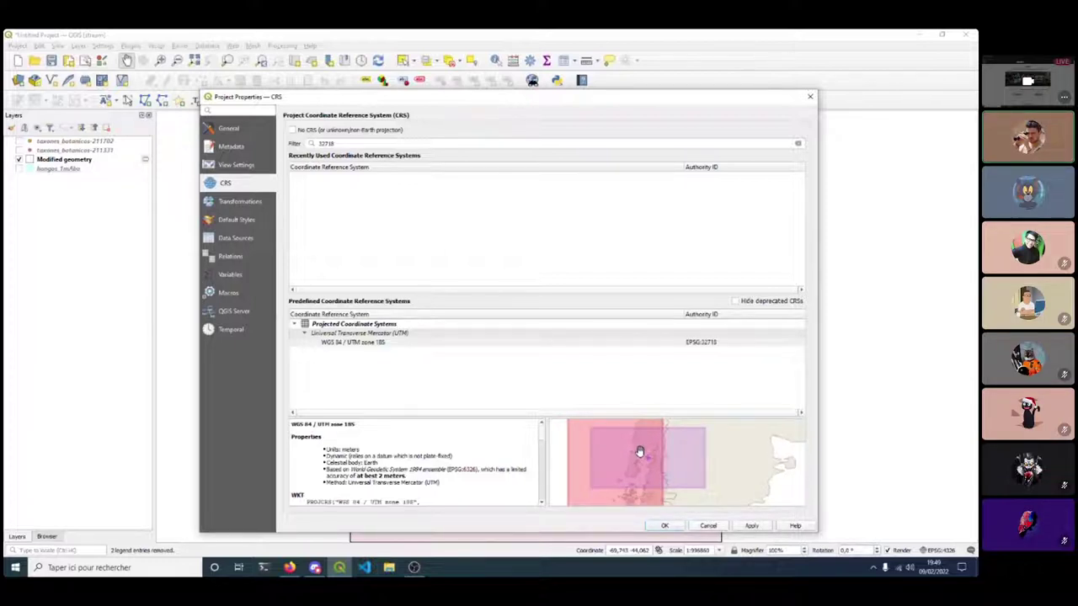
Read the properties and WKT definition of WGS 84 / UTM zone 18S, and leave the project properties without applying the CRS.
{"action": "left_click", "coordinate": [367, 344]}
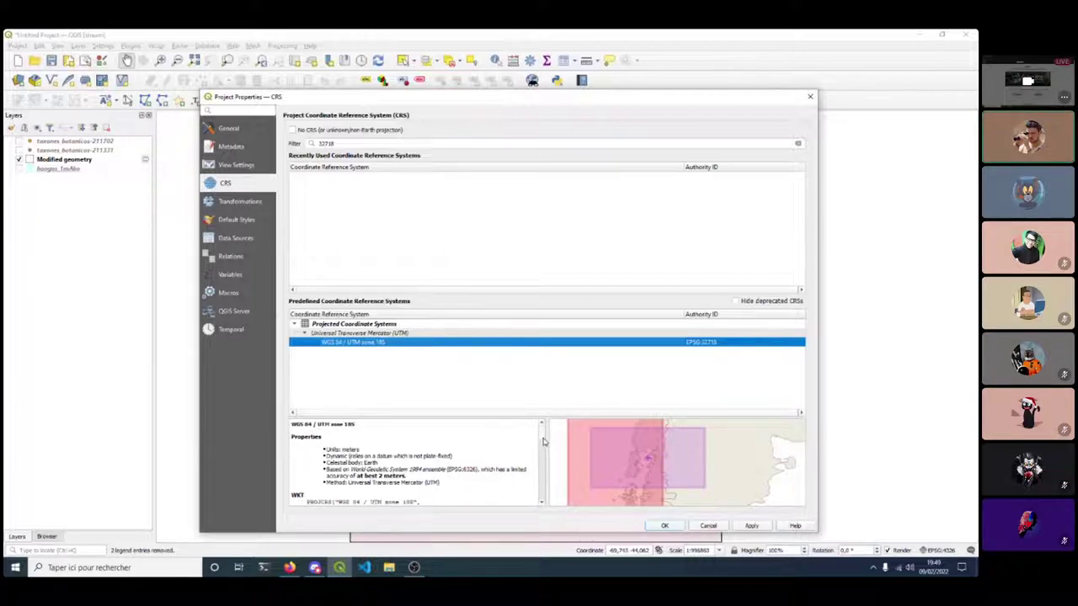
{"action": "left_click", "coordinate": [541, 504]}
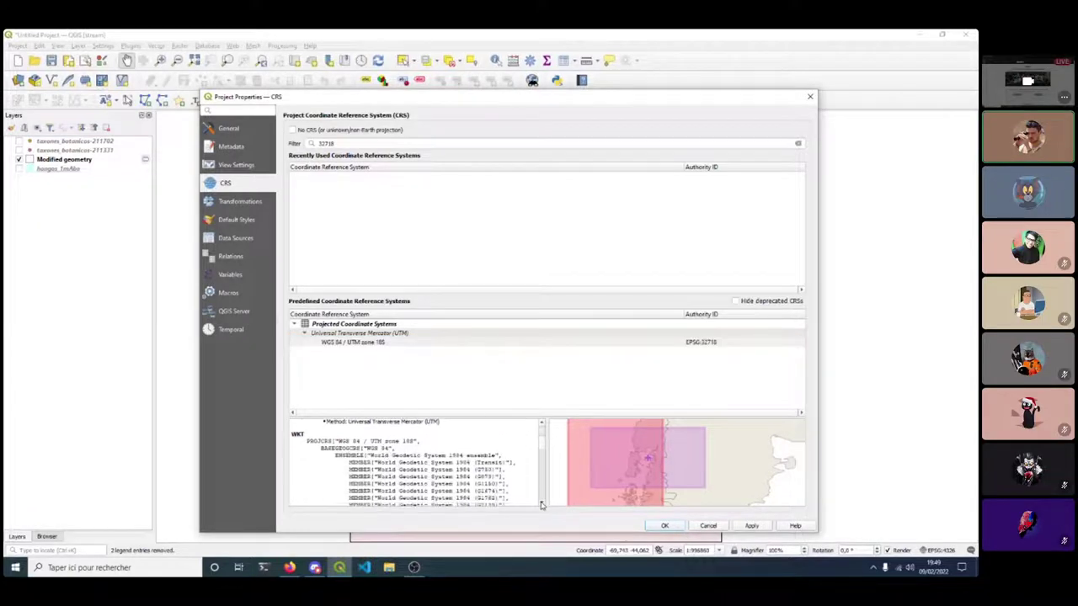
{"action": "left_click", "coordinate": [542, 505]}
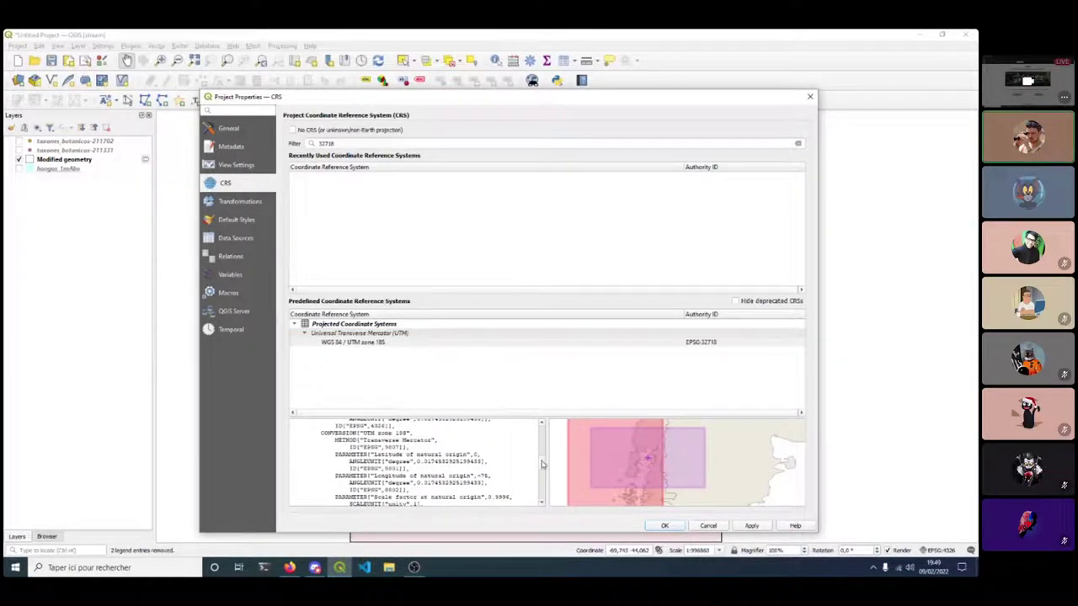
{"action": "left_click_drag", "start_coordinate": [542, 464], "coordinate": [540, 430]}
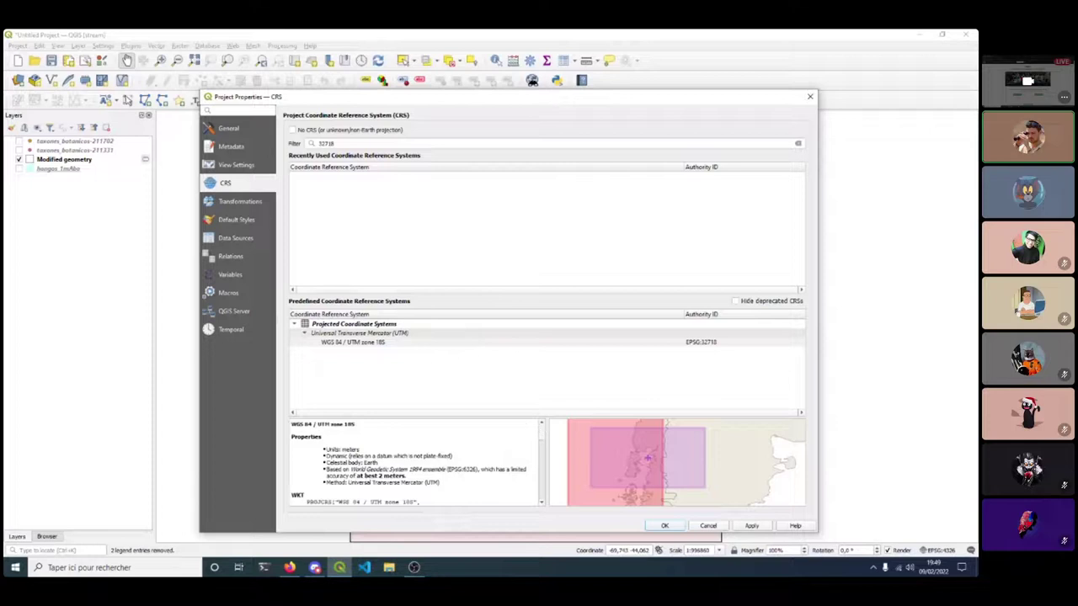
{"action": "left_click_drag", "start_coordinate": [340, 450], "coordinate": [362, 449]}
{"action": "left_click", "coordinate": [365, 452]}
{"action": "mouse_move", "coordinate": [441, 402]}
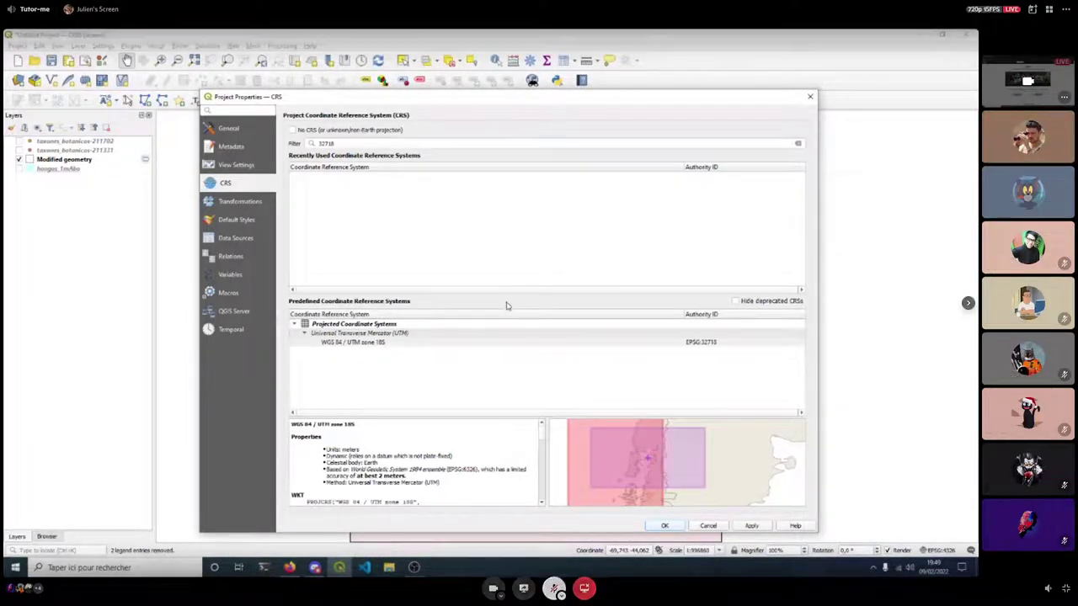
{"action": "left_click", "coordinate": [707, 527]}
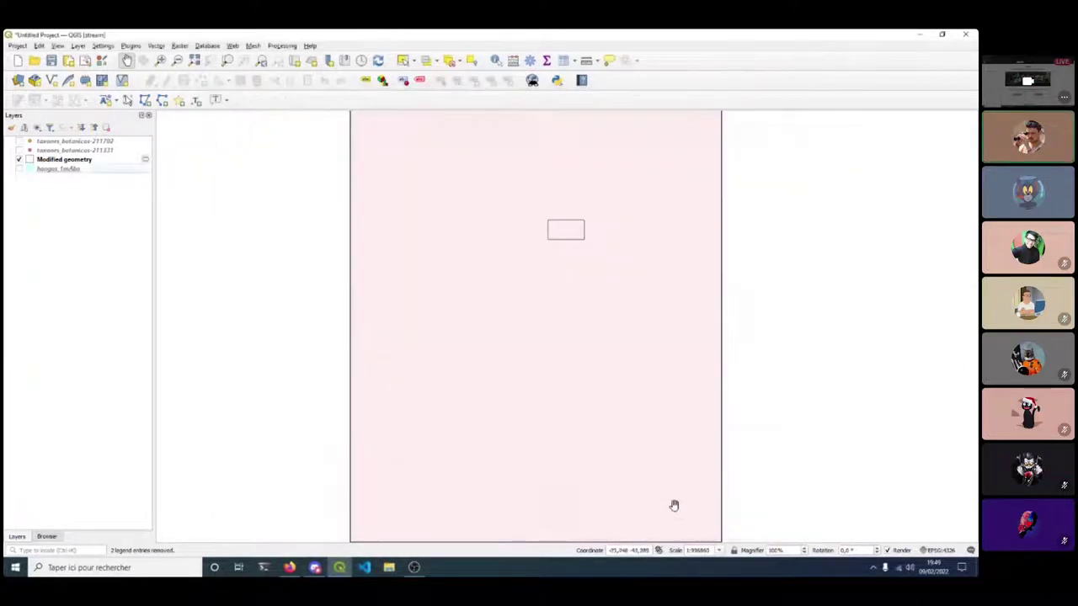
Start exporting the features of the Modified geometry layer, with ESRI Shapefile as the output format.
{"action": "left_click", "coordinate": [56, 161]}
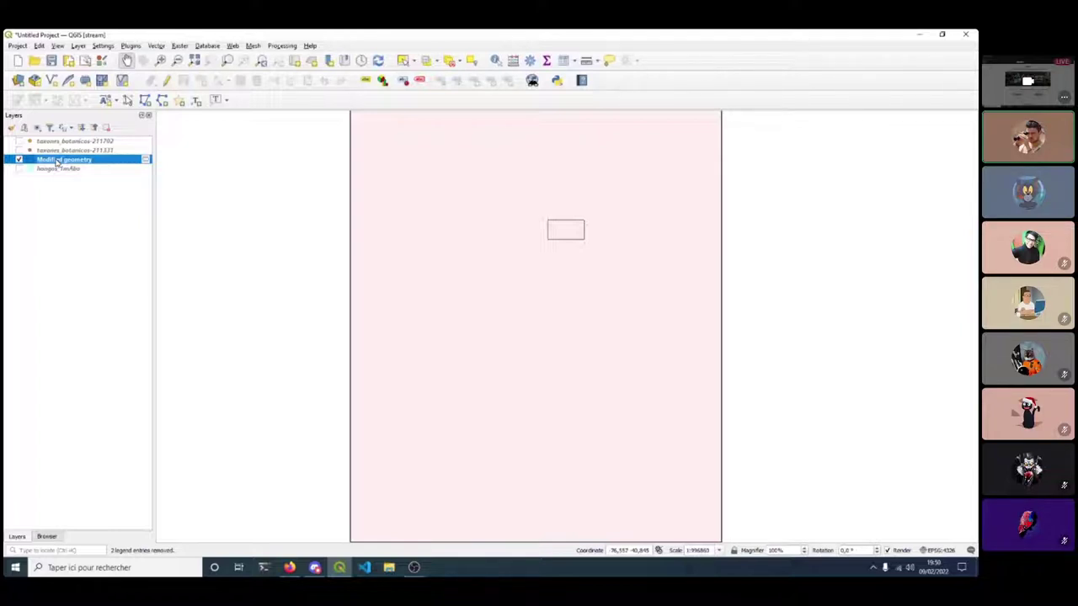
{"action": "right_click", "coordinate": [57, 160]}
{"action": "mouse_move", "coordinate": [155, 382]}
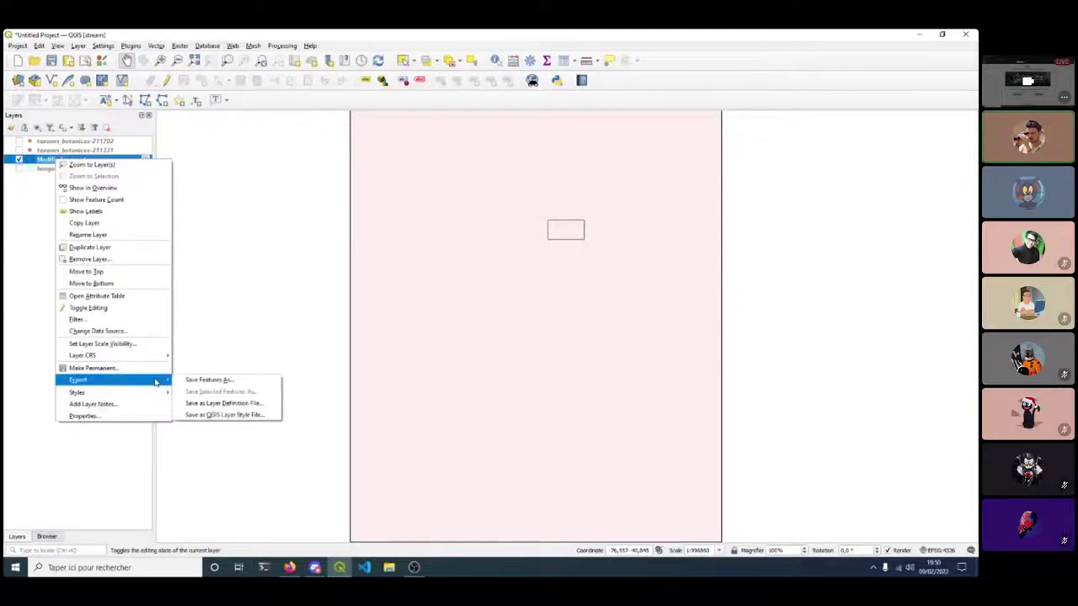
{"action": "left_click", "coordinate": [214, 386]}
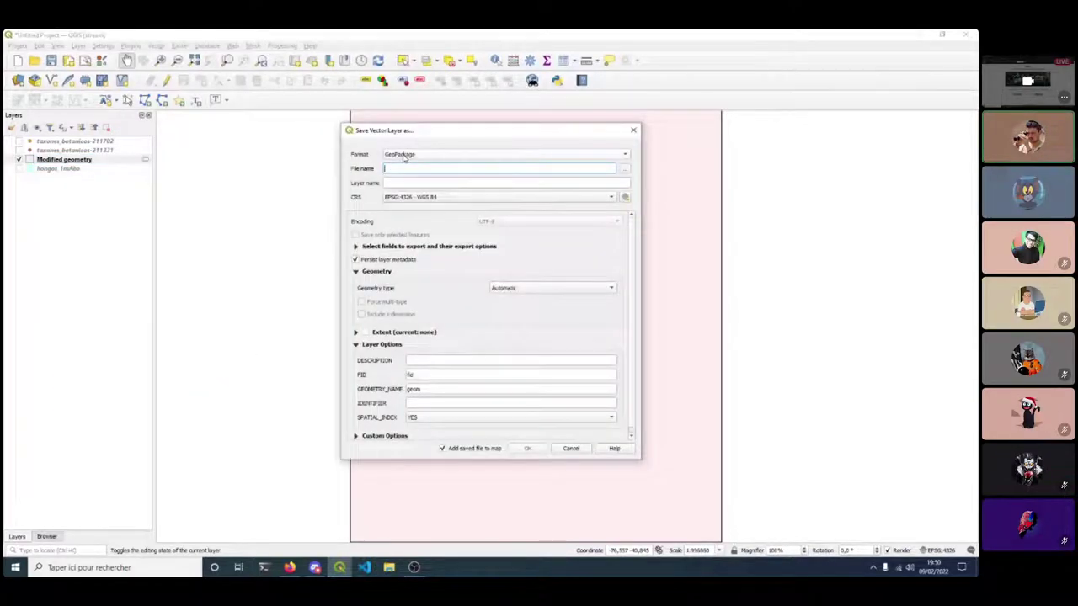
{"action": "left_click", "coordinate": [405, 157]}
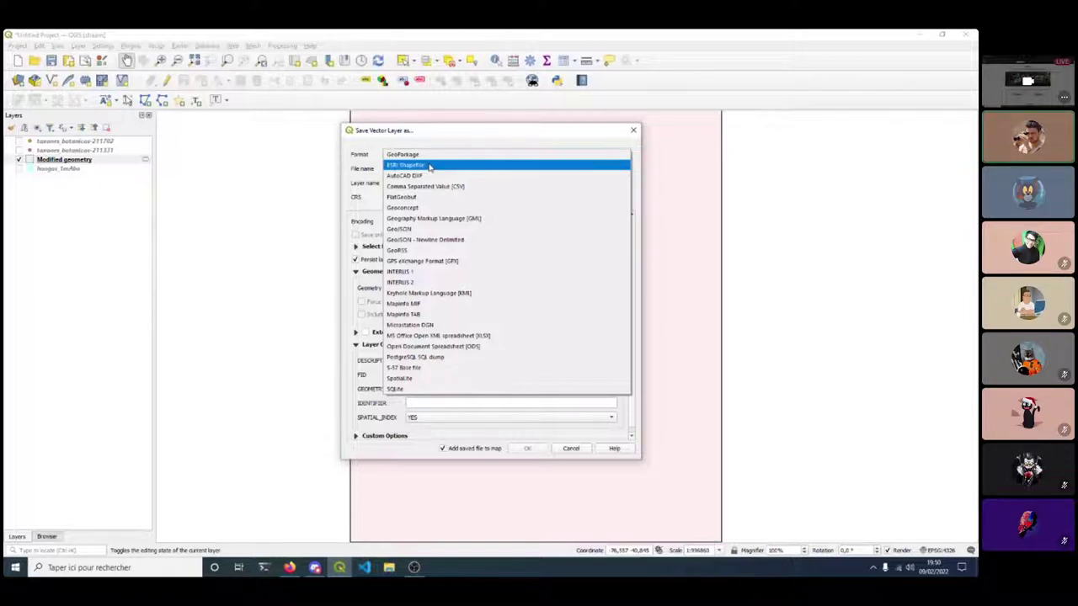
{"action": "left_click", "coordinate": [429, 166]}
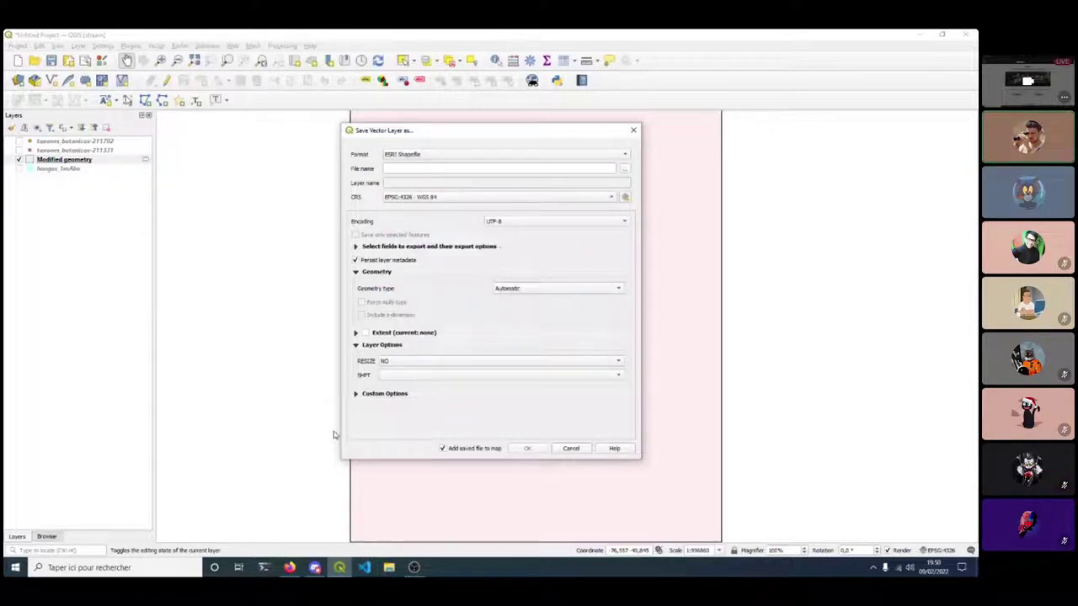
Examine the component files of the CBN_10REG_2013 shapefile in the botanic_and_web folder in File Explorer, and return to the export settings.
{"action": "left_click", "coordinate": [389, 568]}
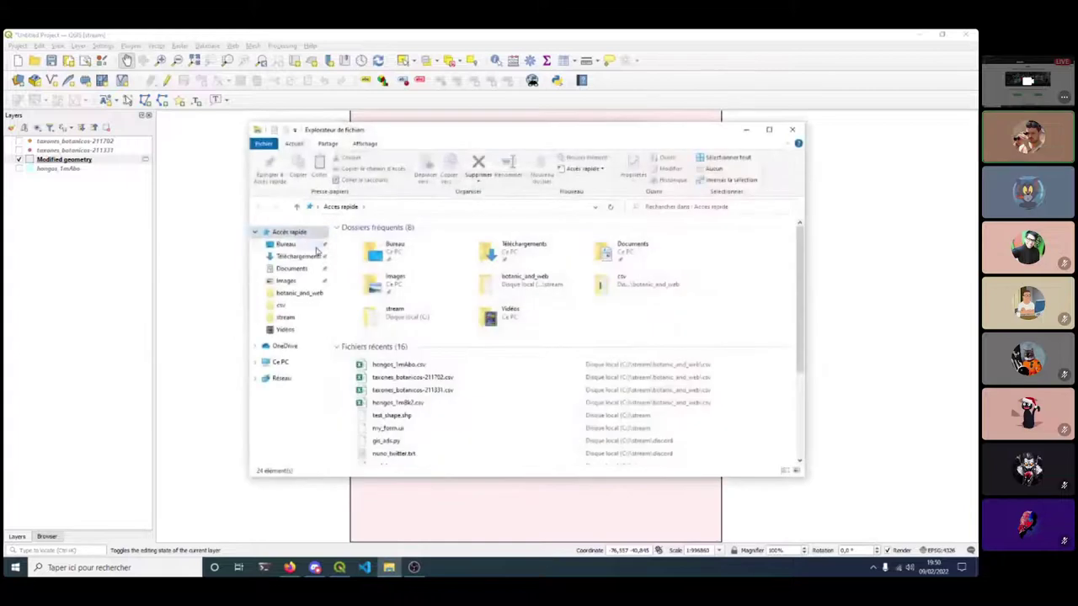
{"action": "left_click", "coordinate": [296, 292]}
{"action": "left_click", "coordinate": [386, 282]}
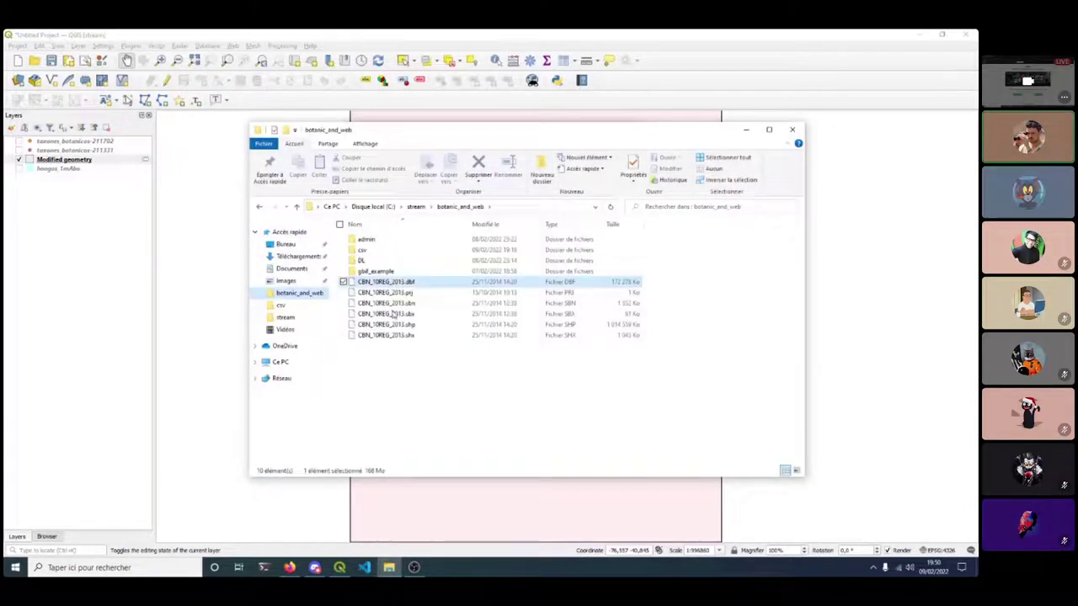
{"action": "left_click", "coordinate": [395, 335], "text": "shift"}
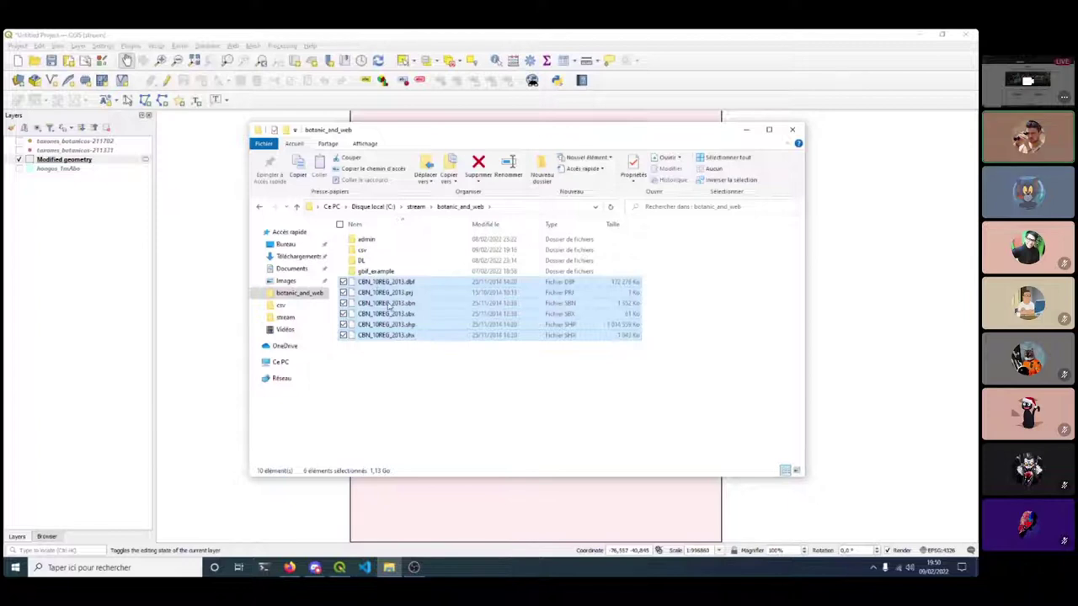
{"action": "left_click", "coordinate": [398, 358]}
{"action": "left_click", "coordinate": [746, 129]}
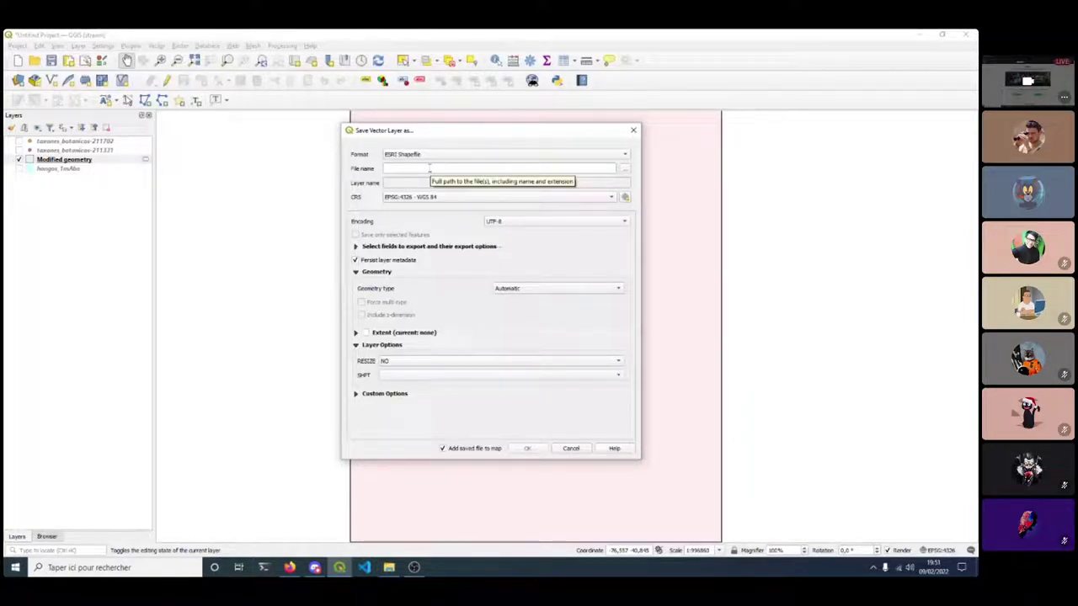
Create a folder named shp_32718 inside botanic_and_web and open it as the destination for the exported shapefile.
{"action": "left_click", "coordinate": [627, 168]}
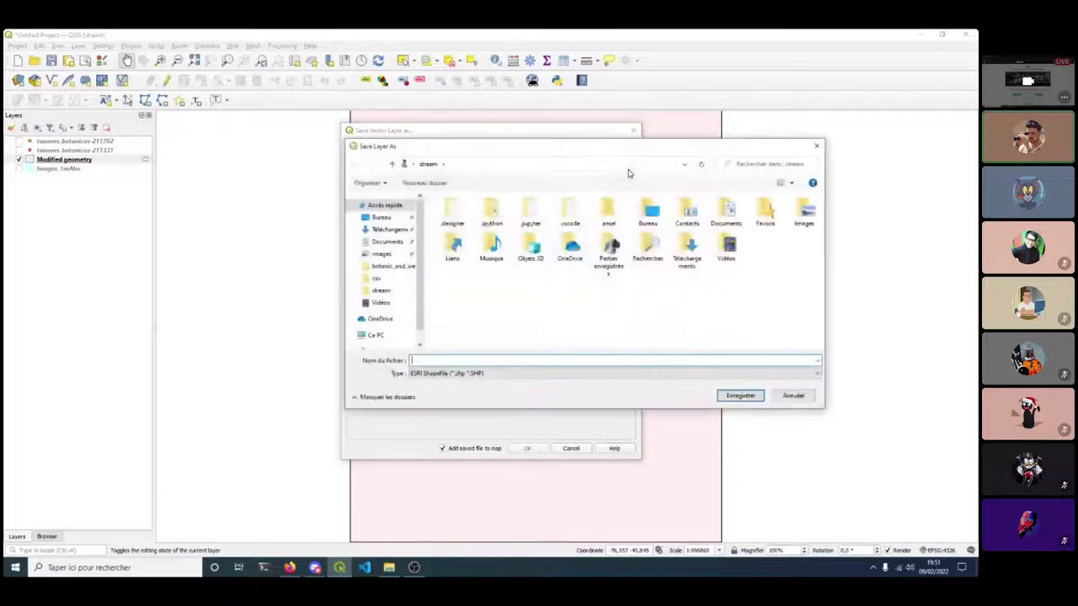
{"action": "left_click", "coordinate": [389, 266]}
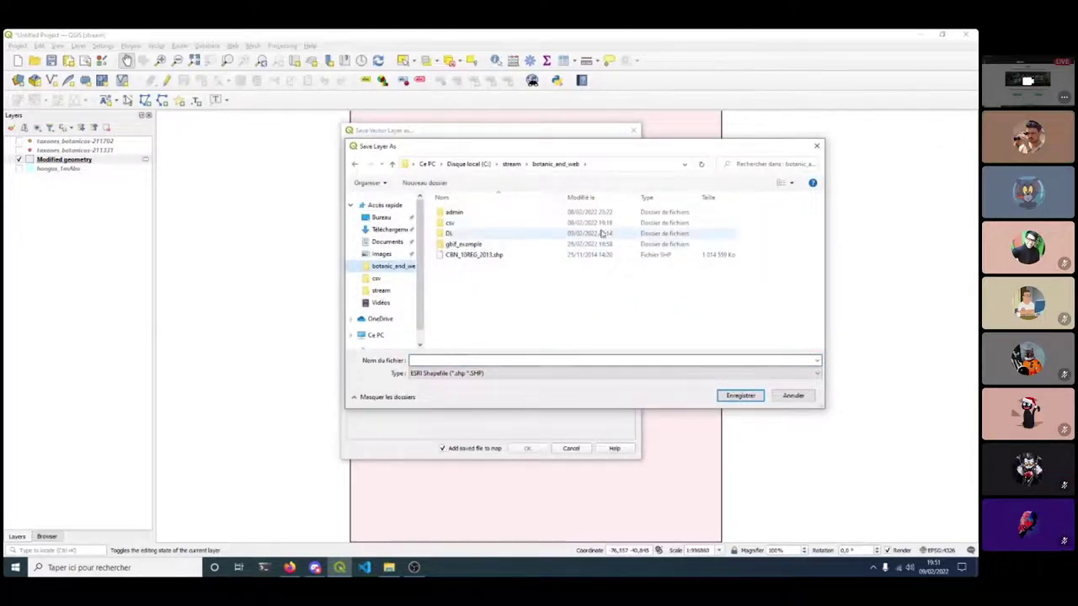
{"action": "left_click", "coordinate": [425, 183]}
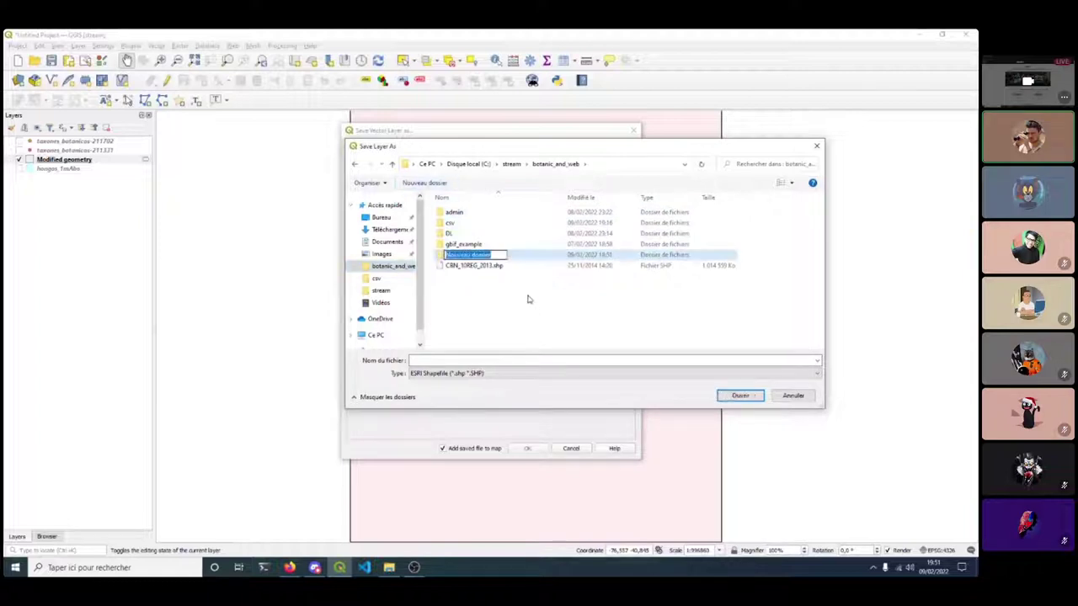
{"action": "type", "text": "shp"}
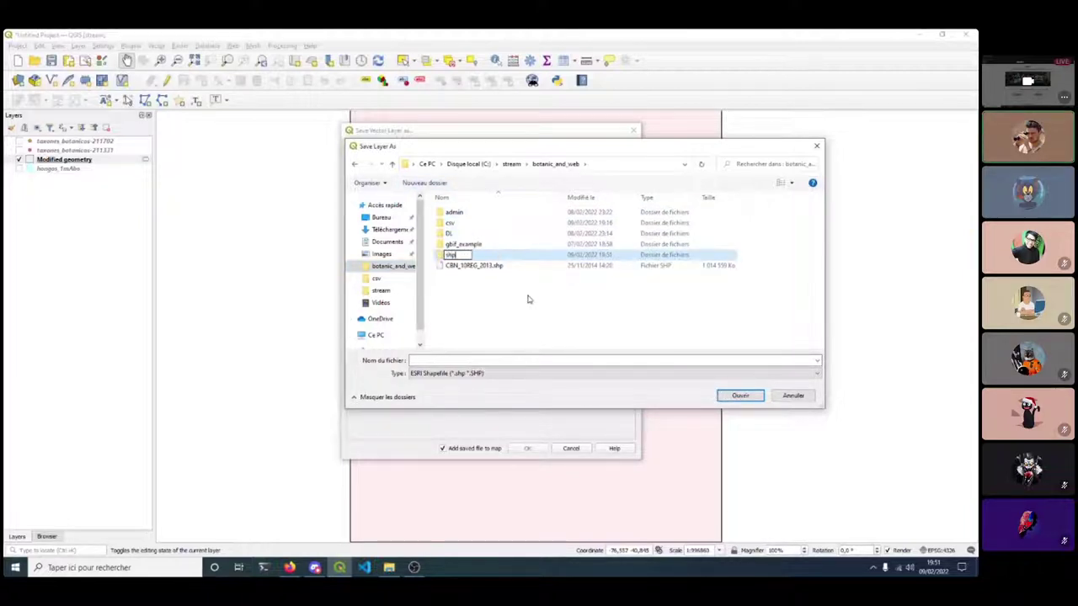
{"action": "type", "text": "_32718"}
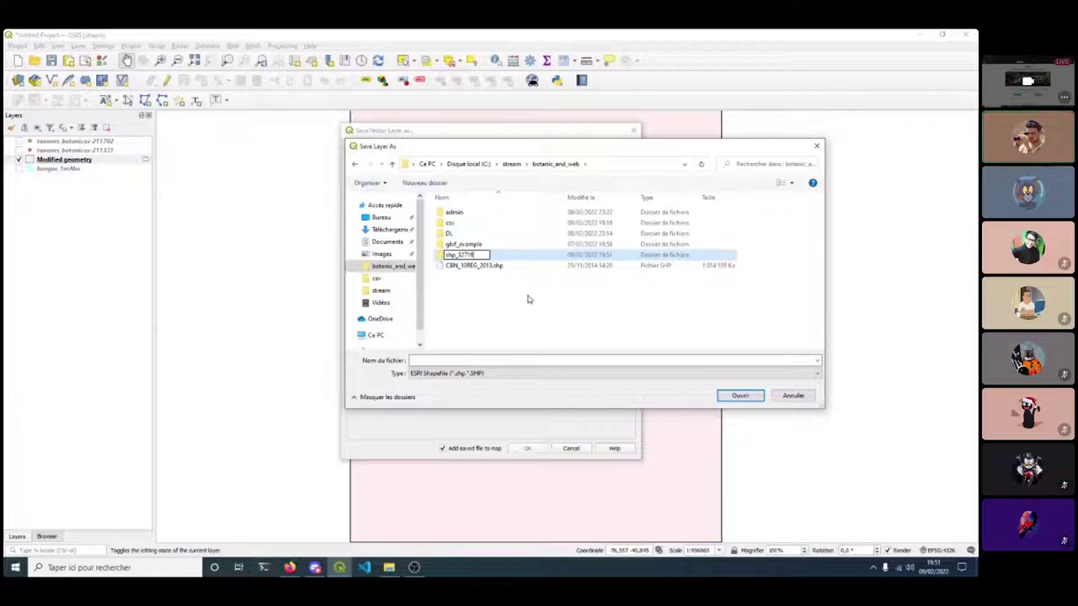
{"action": "key", "text": "Return"}
{"action": "key", "text": "Return"}
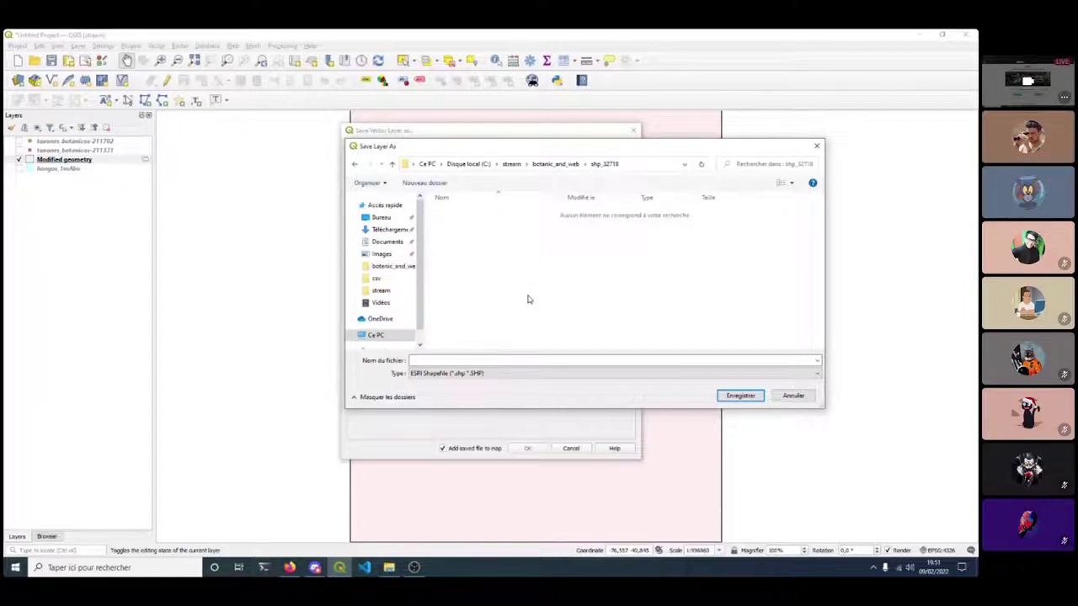
{"action": "left_click_drag", "start_coordinate": [532, 145], "coordinate": [436, 211]}
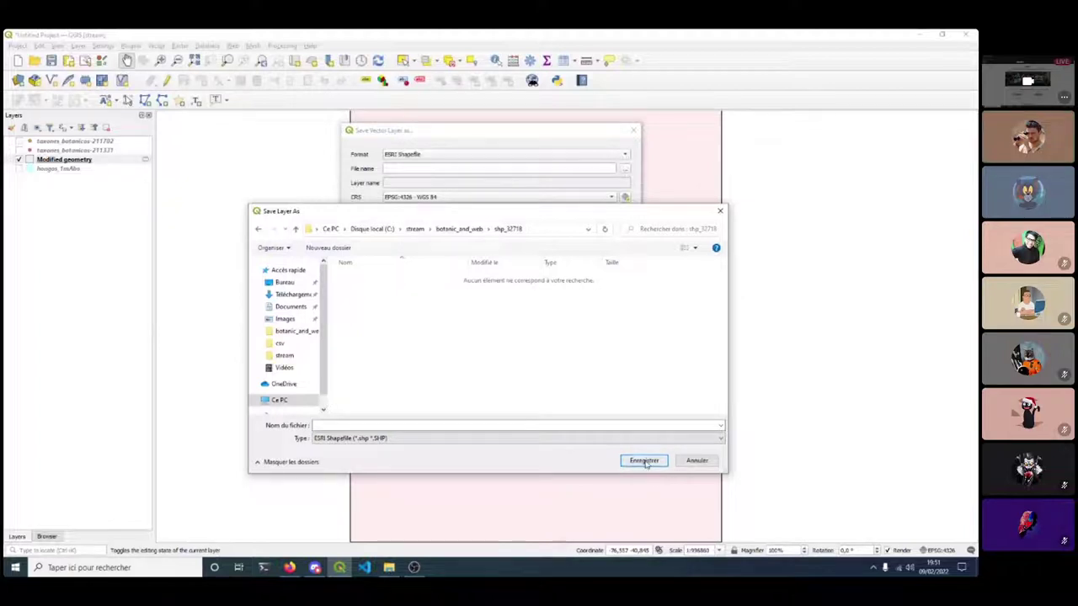
Copy the base name of hongos_1mAbo.csv from the csv folder and use it as the shapefile name, hongos_1mAbo, in shp_32718.
{"action": "left_click", "coordinate": [475, 425]}
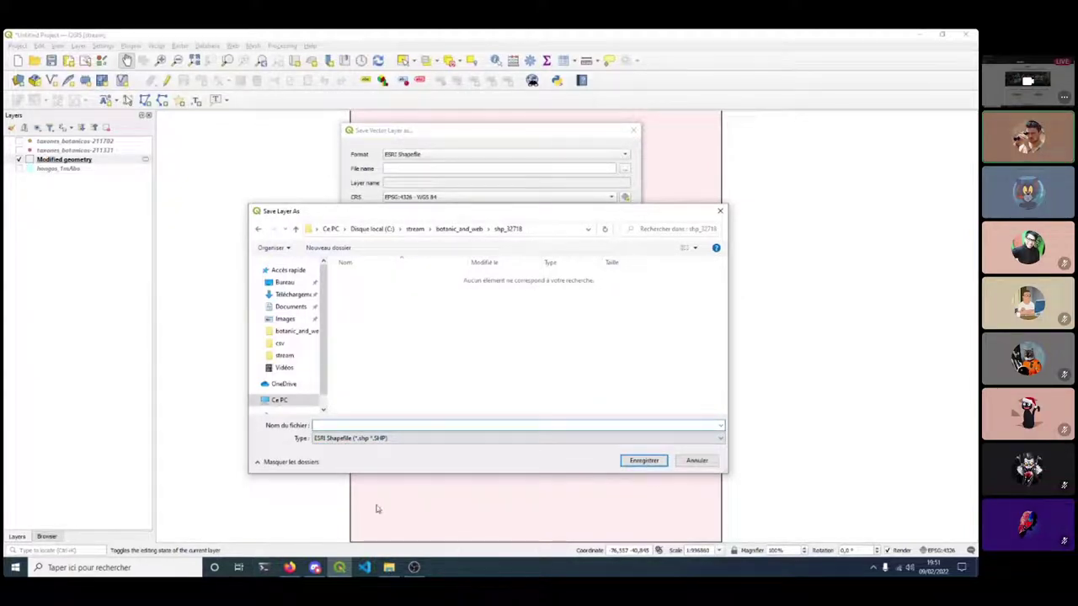
{"action": "left_click", "coordinate": [390, 568]}
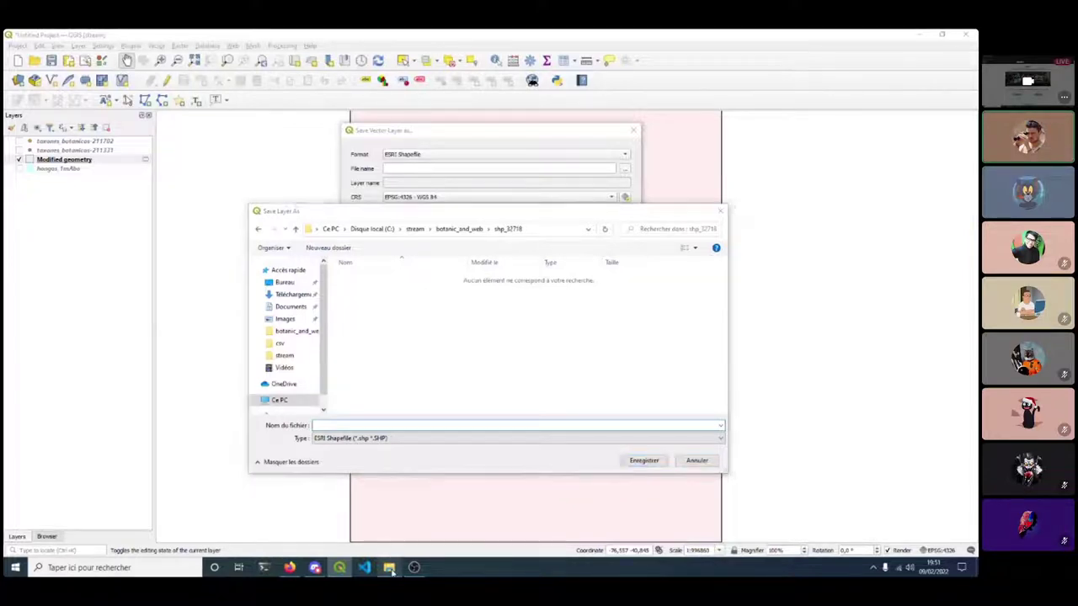
{"action": "double_click", "coordinate": [362, 250]}
{"action": "left_click", "coordinate": [384, 240]}
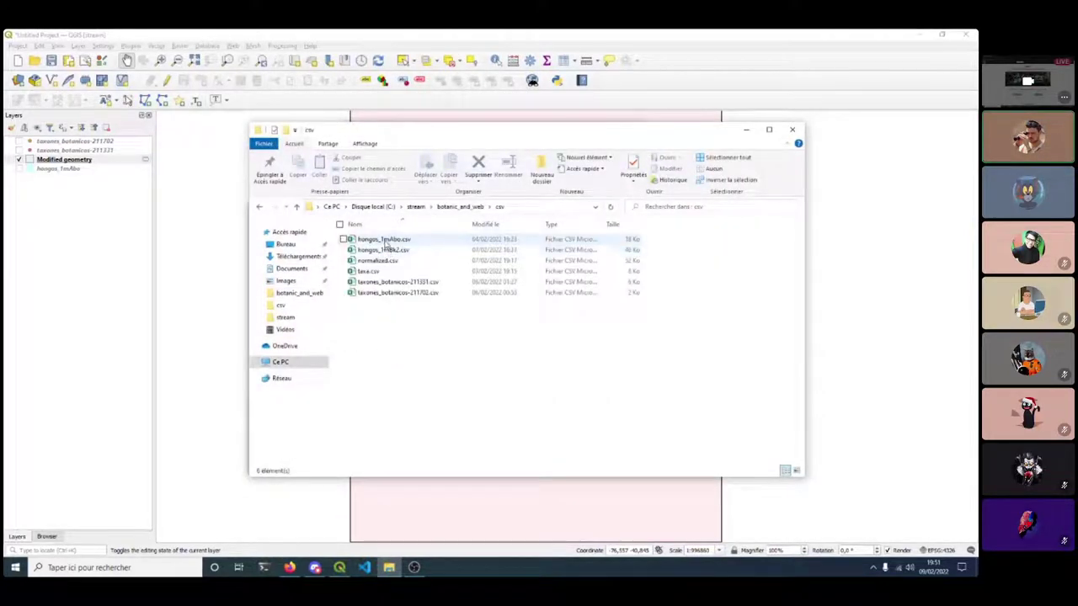
{"action": "left_click", "coordinate": [384, 240]}
{"action": "key", "text": "ctrl+c"}
{"action": "key", "text": "Escape"}
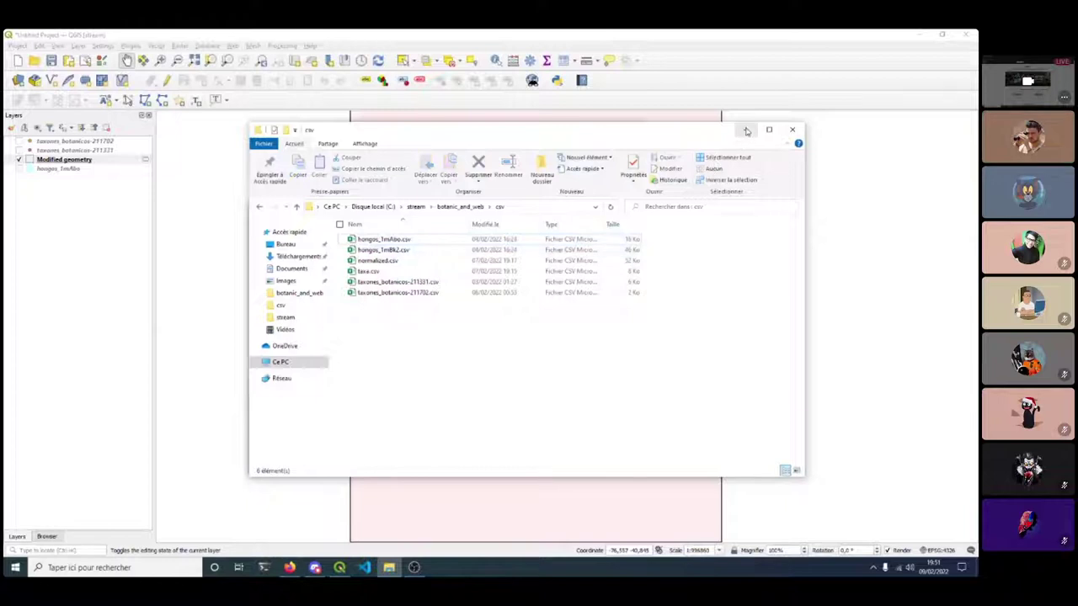
{"action": "key", "text": "alt+Tab"}
{"action": "key", "text": "ctrl+v"}
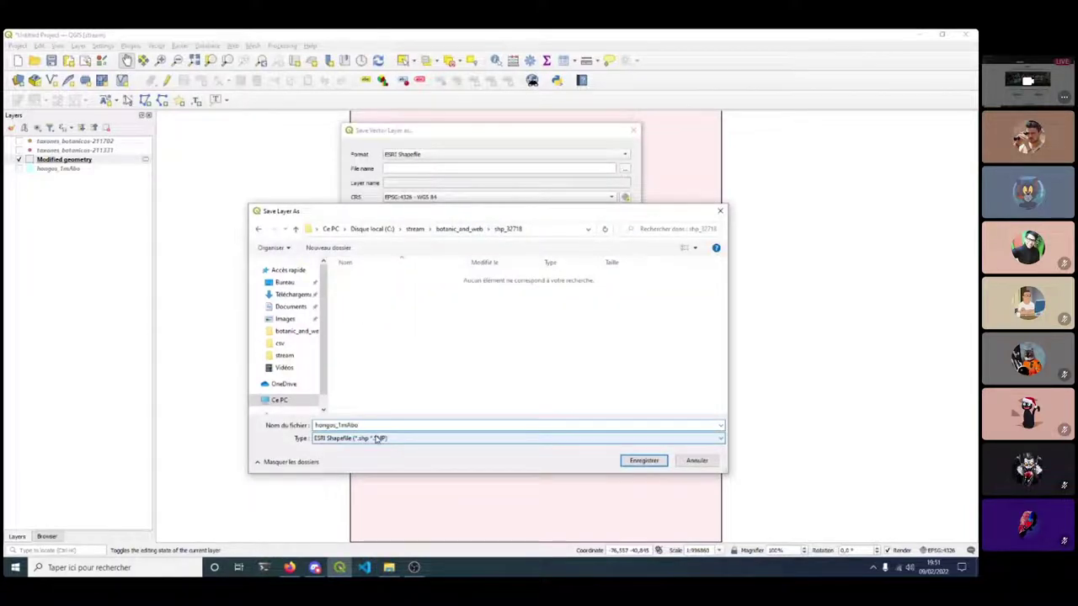
{"action": "key", "text": "Return"}
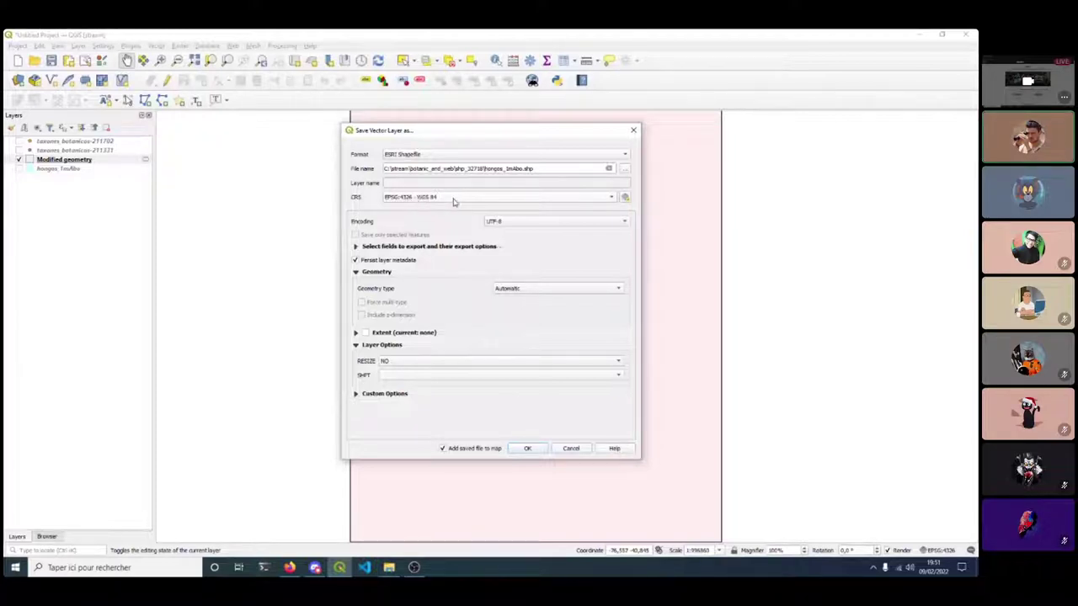
Set the export CRS to EPSG:32718 - WGS 84 / UTM zone 18S.
{"action": "left_click", "coordinate": [624, 199]}
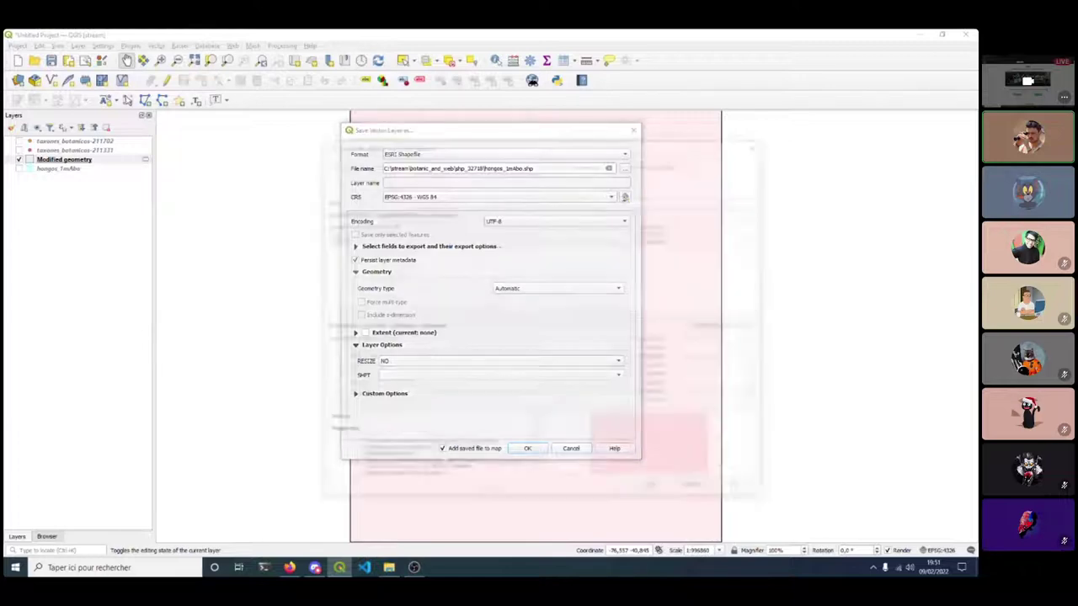
{"action": "left_click", "coordinate": [357, 232]}
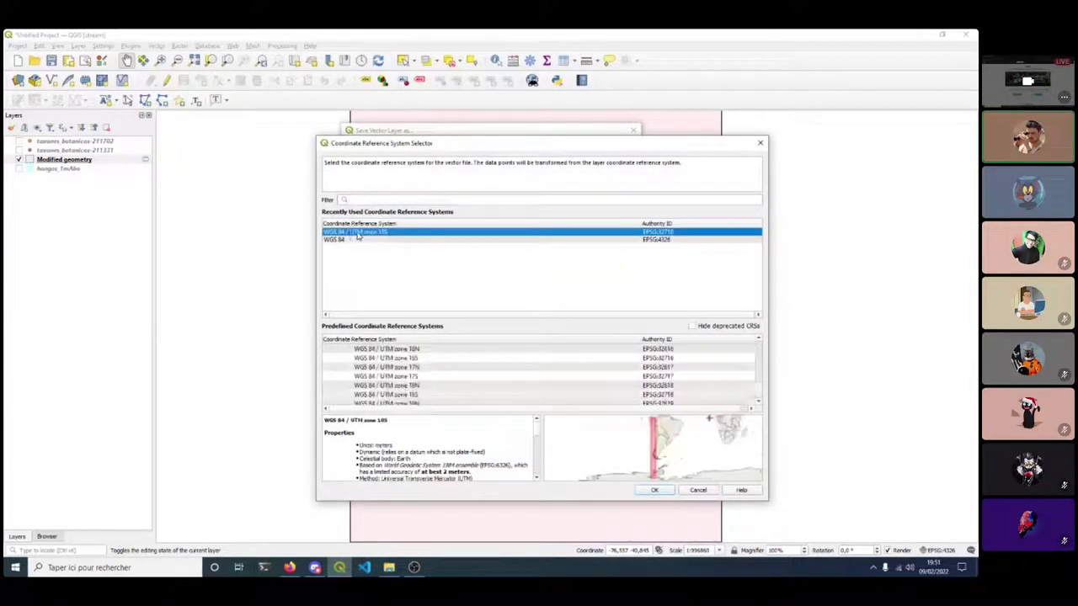
{"action": "left_click", "coordinate": [654, 490]}
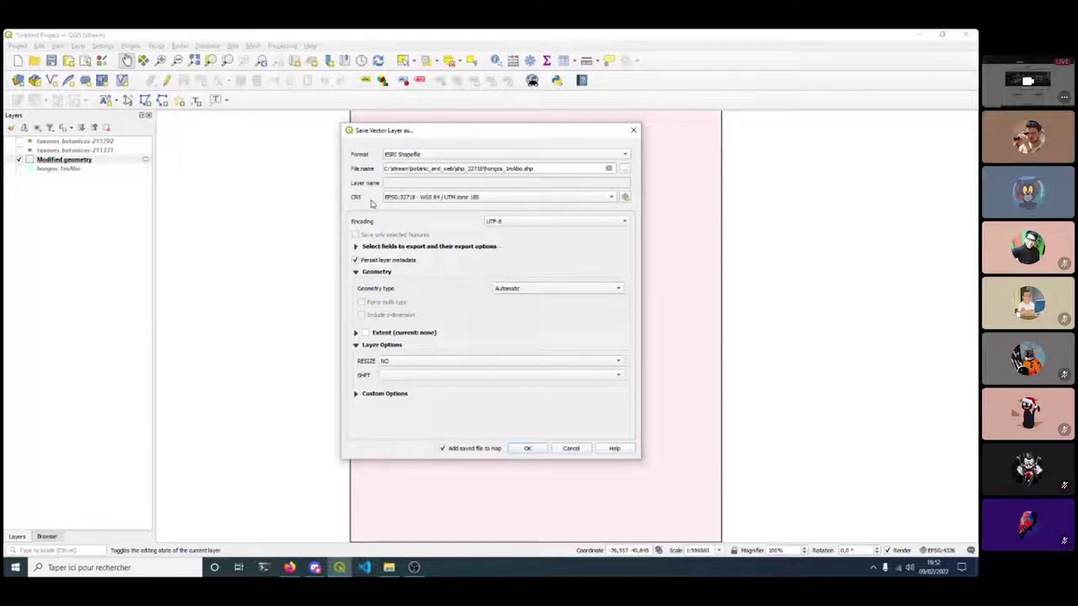
Check the custom and field options, then export hongos_1mAbo as a shapefile without adding the saved file to the map.
{"action": "mouse_move", "coordinate": [440, 202]}
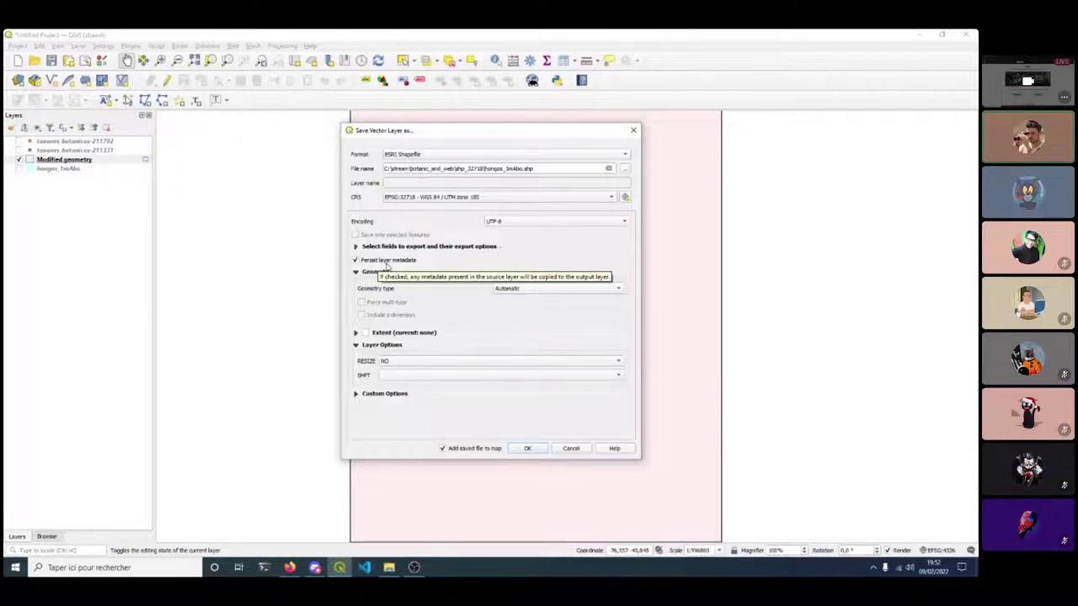
{"action": "left_click", "coordinate": [357, 393]}
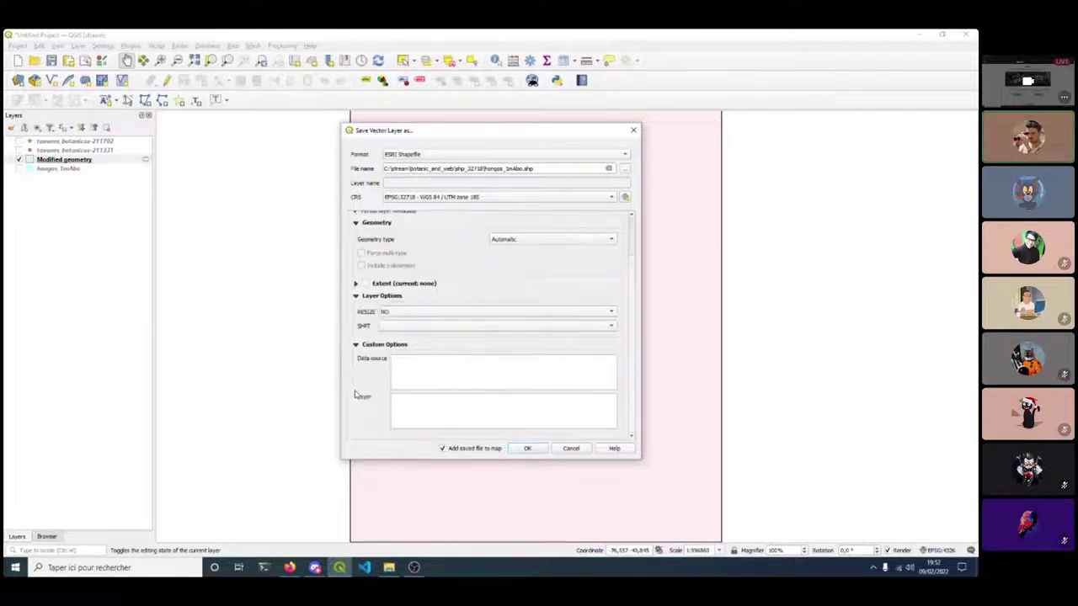
{"action": "left_click", "coordinate": [354, 343]}
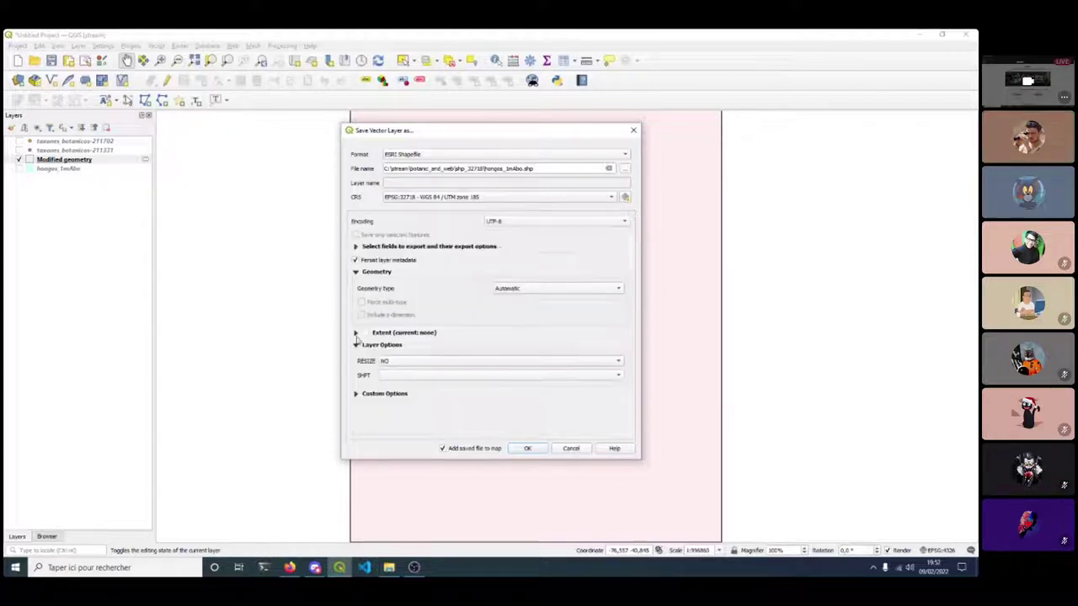
{"action": "left_click", "coordinate": [356, 247]}
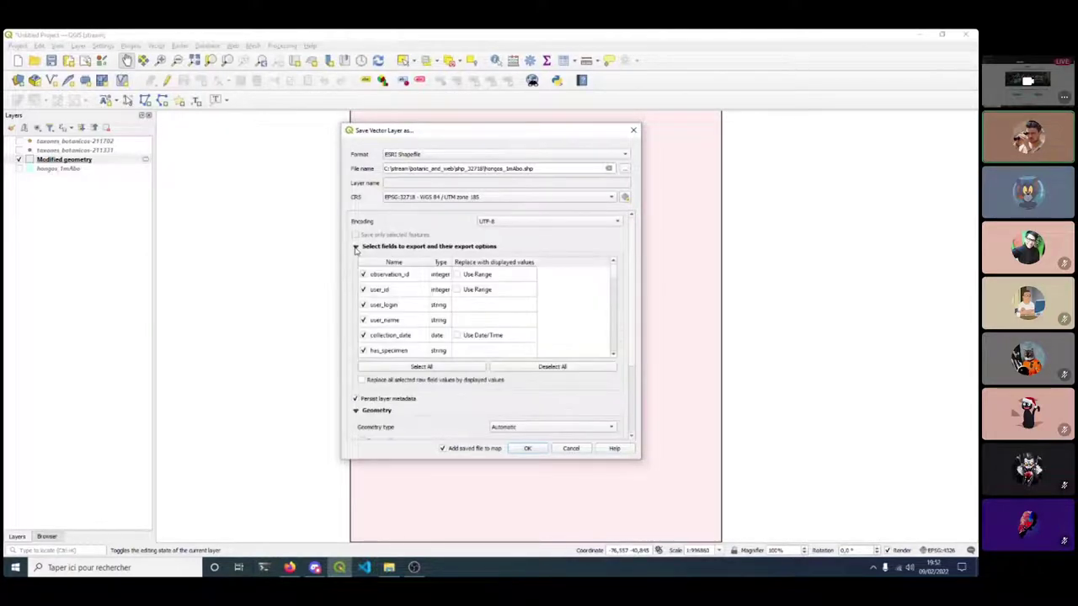
{"action": "left_click", "coordinate": [355, 247]}
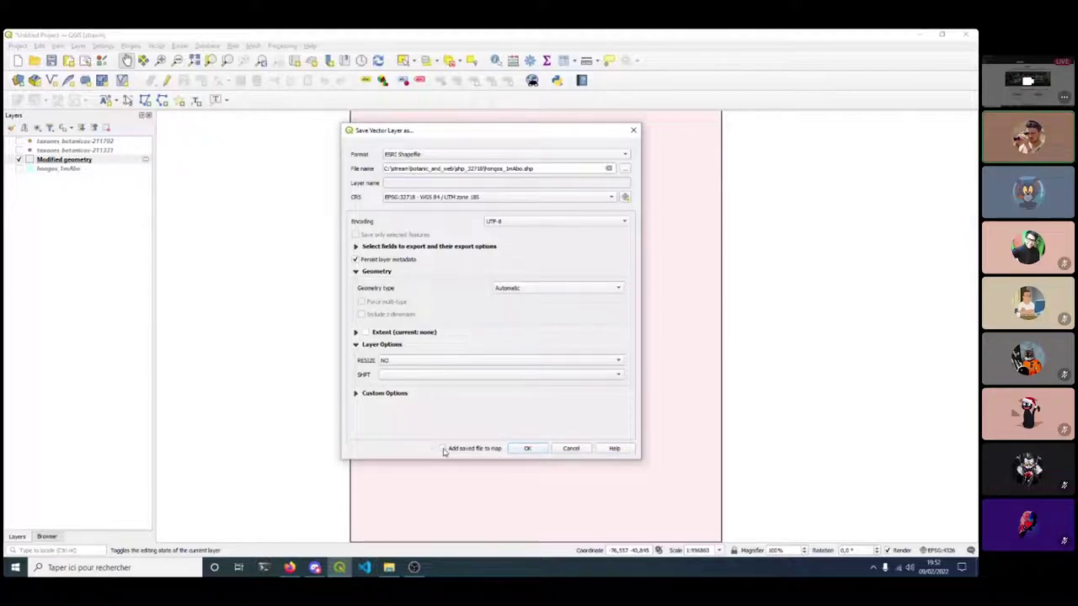
{"action": "left_click", "coordinate": [529, 449]}
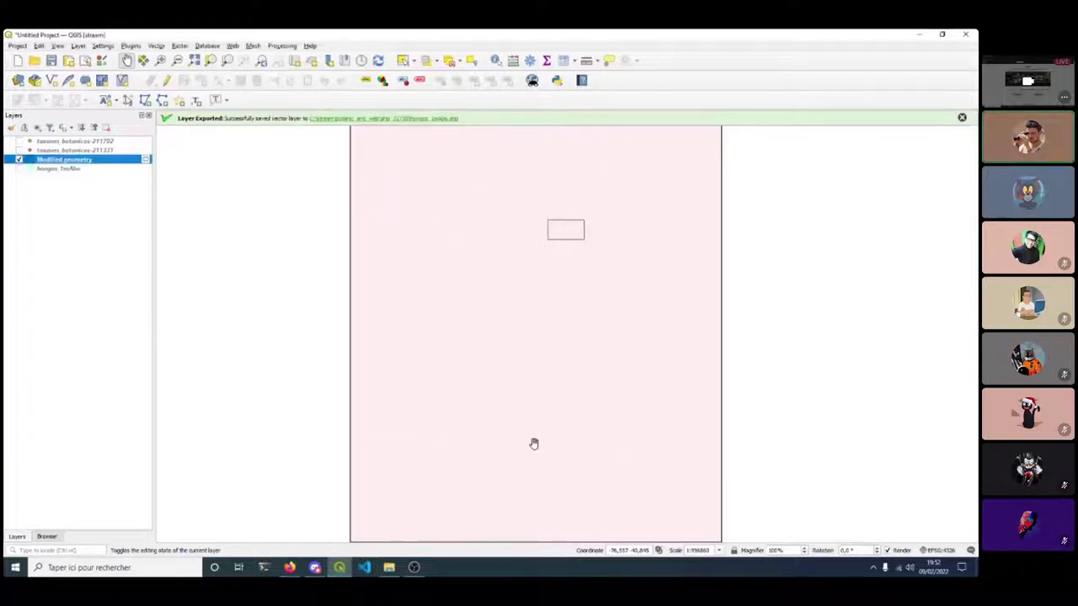
Start a shapefile export of the taxones_botanicos-211331 layer with the CRS set to EPSG:32718 - WGS 84 / UTM zone 18S.
{"action": "left_click", "coordinate": [78, 151]}
{"action": "right_click", "coordinate": [79, 150]}
{"action": "mouse_move", "coordinate": [135, 357]}
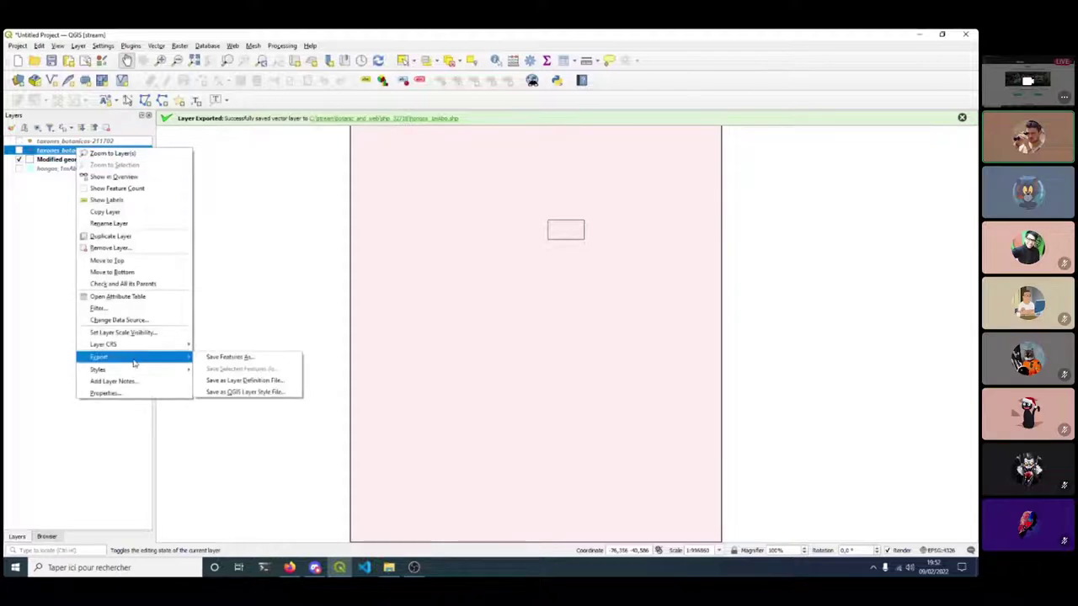
{"action": "left_click", "coordinate": [234, 358]}
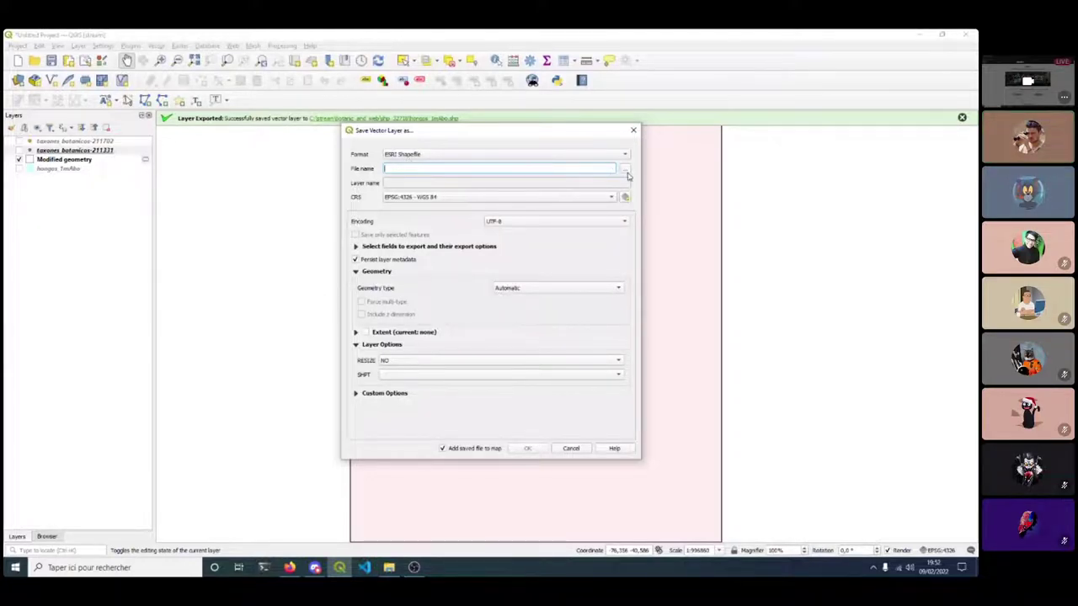
{"action": "left_click", "coordinate": [444, 199]}
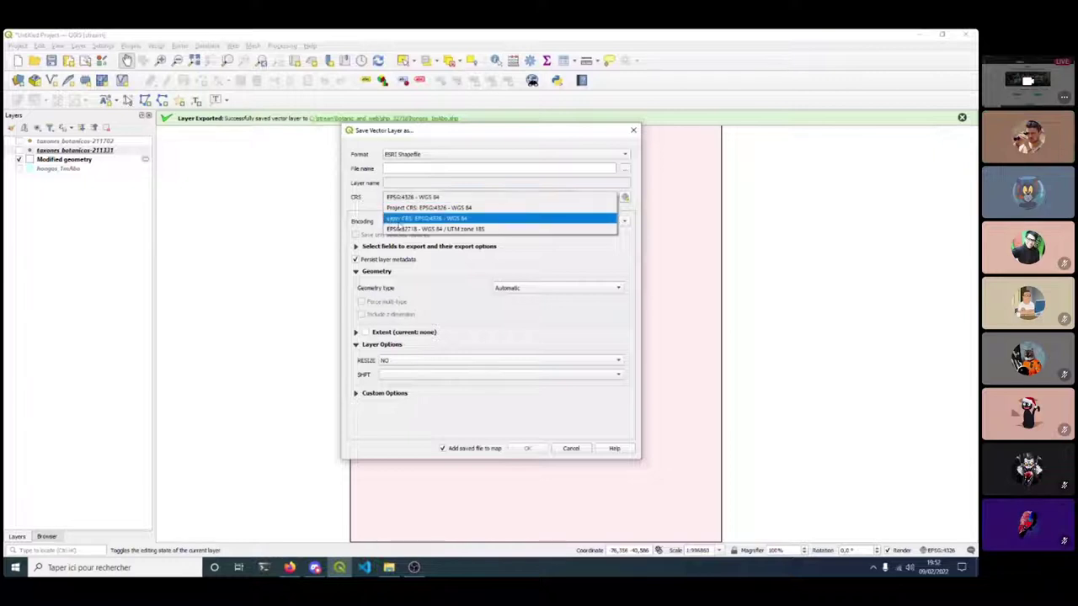
{"action": "left_click", "coordinate": [396, 229]}
Copy the base name of taxones_botanicos-211331.csv and export the shapefile under that name into the shp_32718 folder.
{"action": "left_click", "coordinate": [623, 169]}
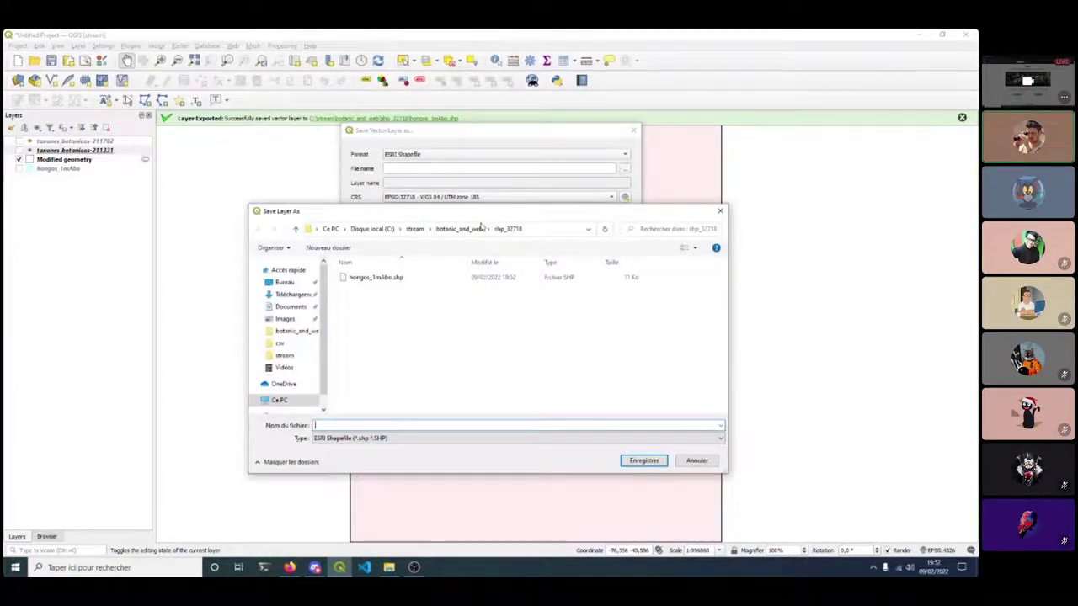
{"action": "left_click", "coordinate": [463, 229]}
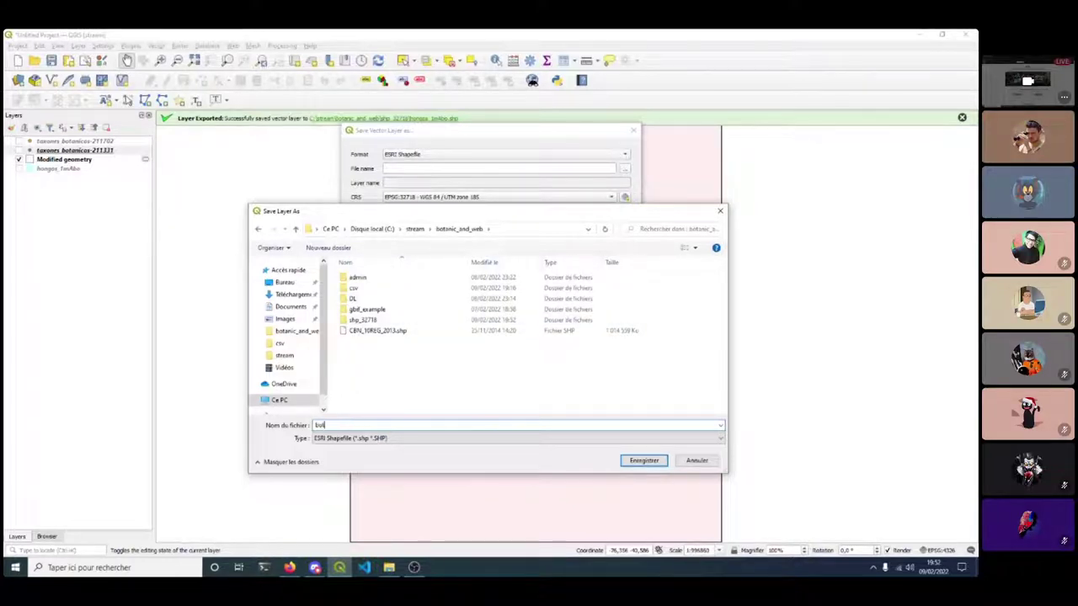
{"action": "left_click", "coordinate": [389, 567]}
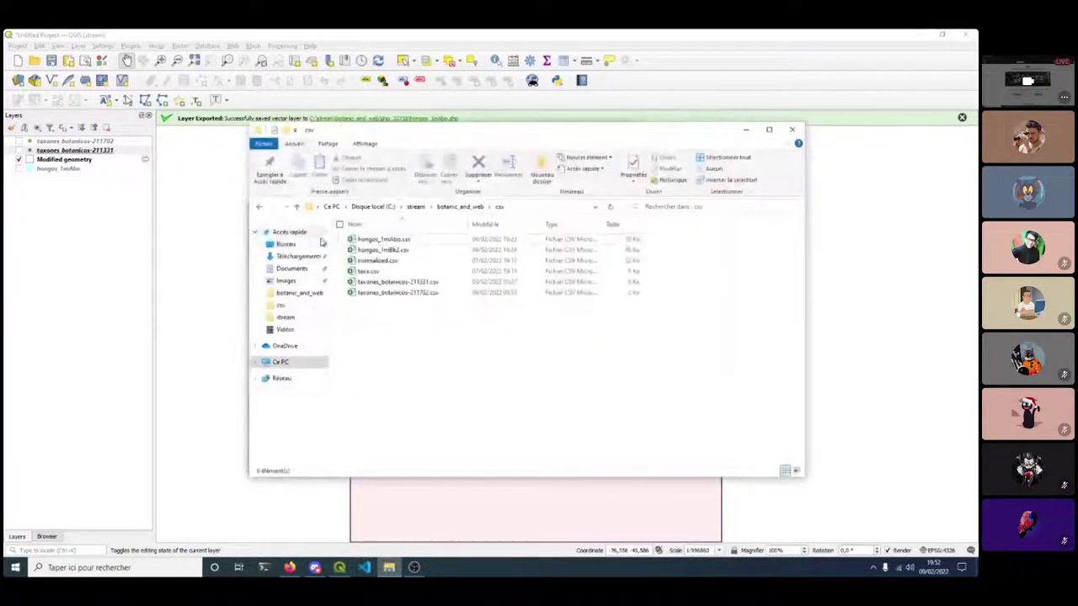
{"action": "left_click", "coordinate": [386, 284]}
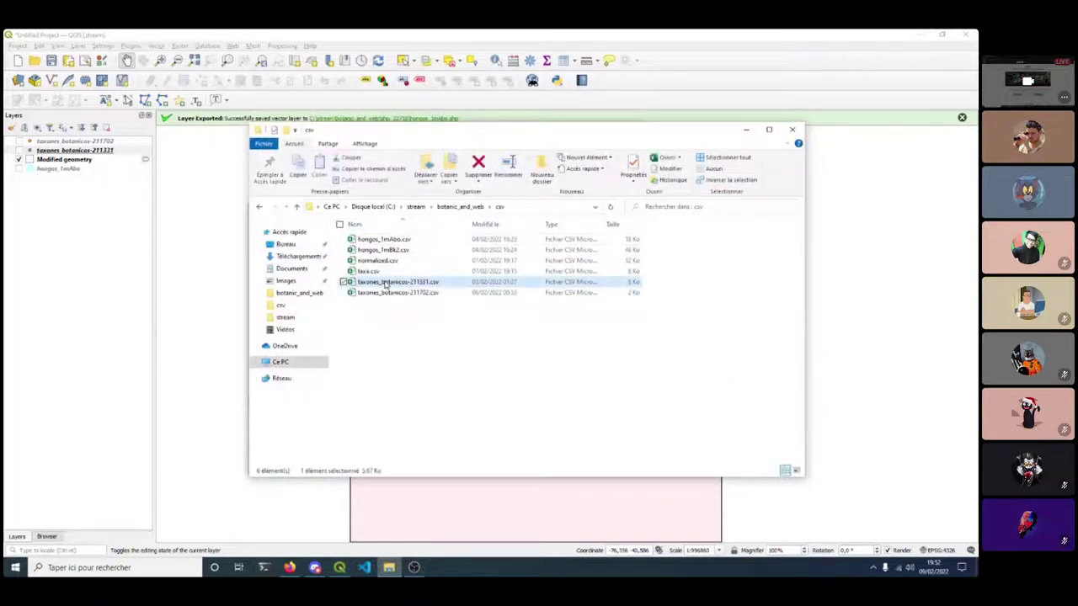
{"action": "key", "text": "F2"}
{"action": "key", "text": "ctrl+c"}
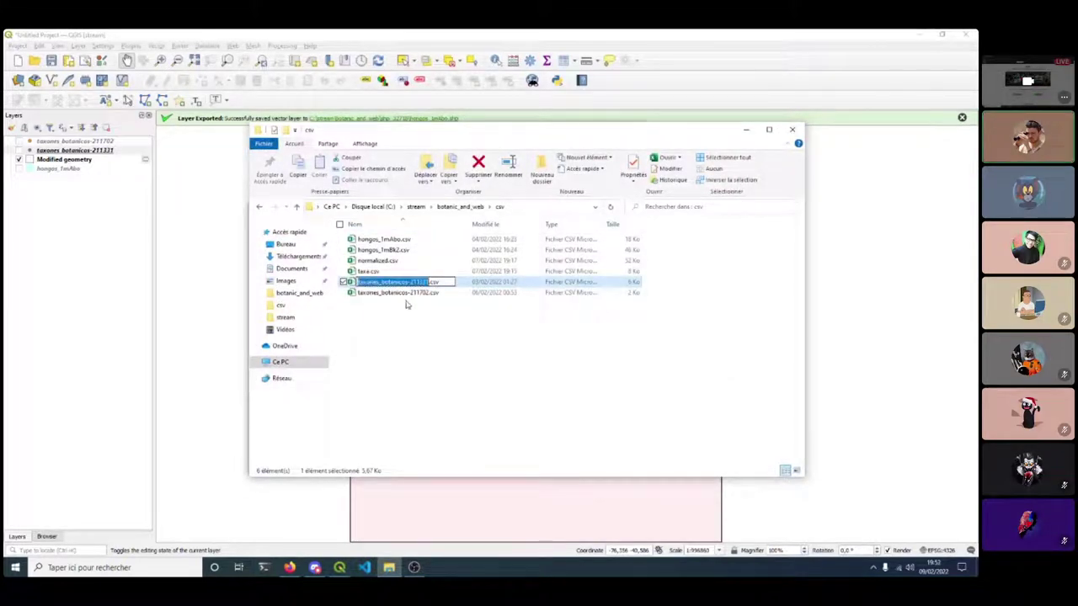
{"action": "key", "text": "Escape"}
{"action": "left_click", "coordinate": [746, 129]}
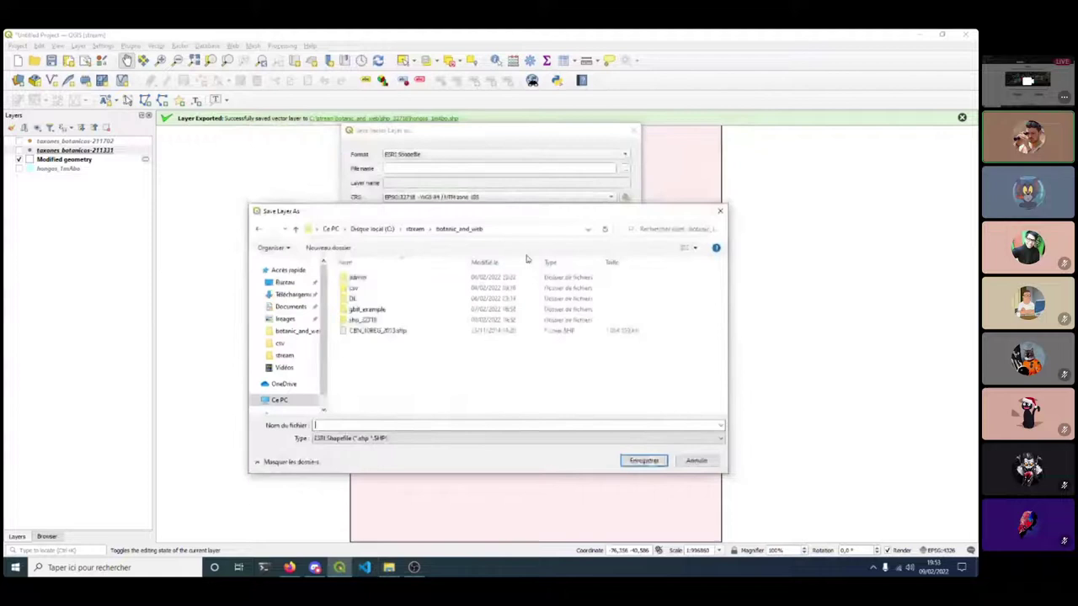
{"action": "double_click", "coordinate": [362, 321]}
{"action": "key", "text": "ctrl+v"}
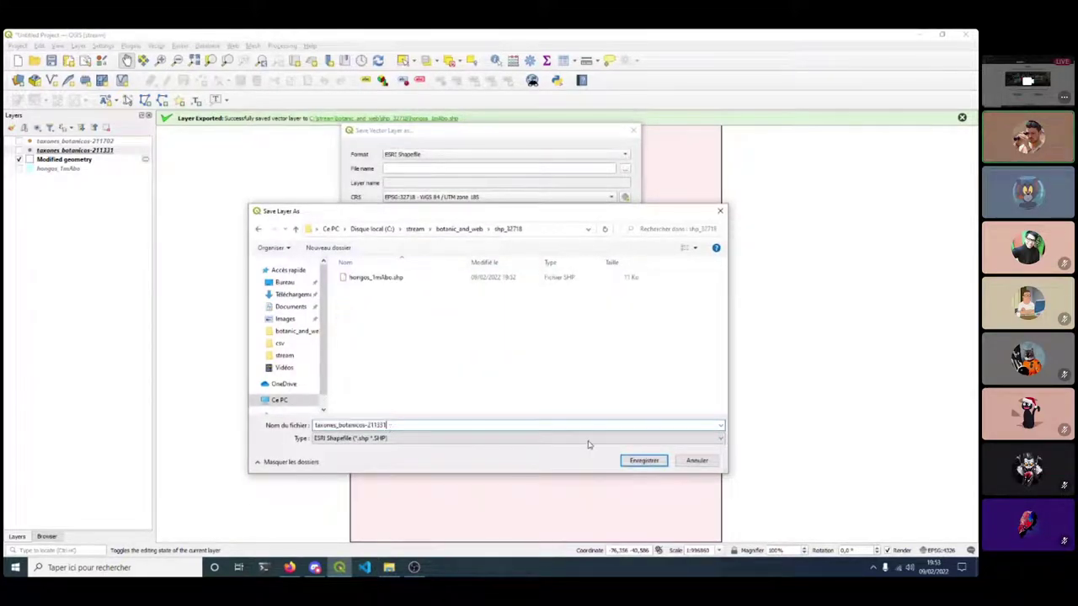
{"action": "left_click", "coordinate": [644, 460]}
{"action": "left_click", "coordinate": [527, 449]}
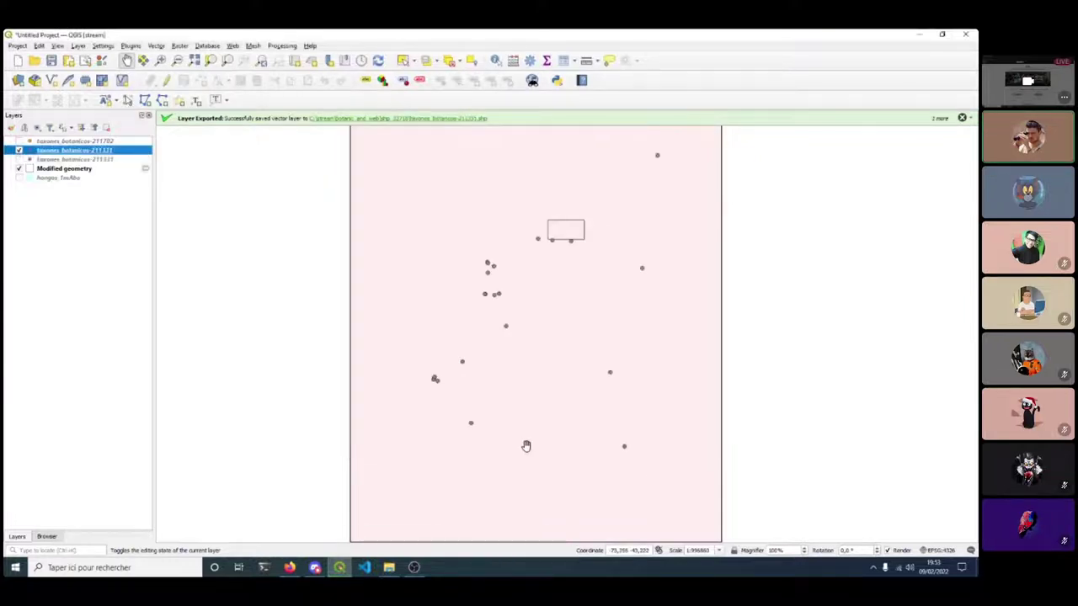
Remove the newly exported taxones_botanicos-211331 shapefile layer from the project.
{"action": "left_click", "coordinate": [107, 127]}
{"action": "left_click", "coordinate": [473, 310]}
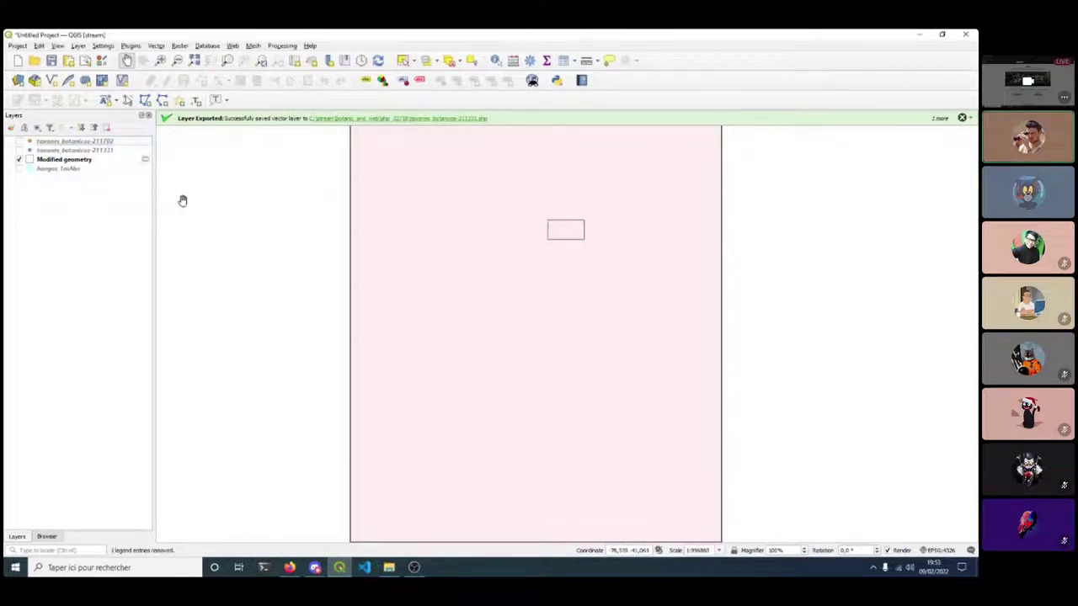
{"action": "left_click", "coordinate": [68, 150]}
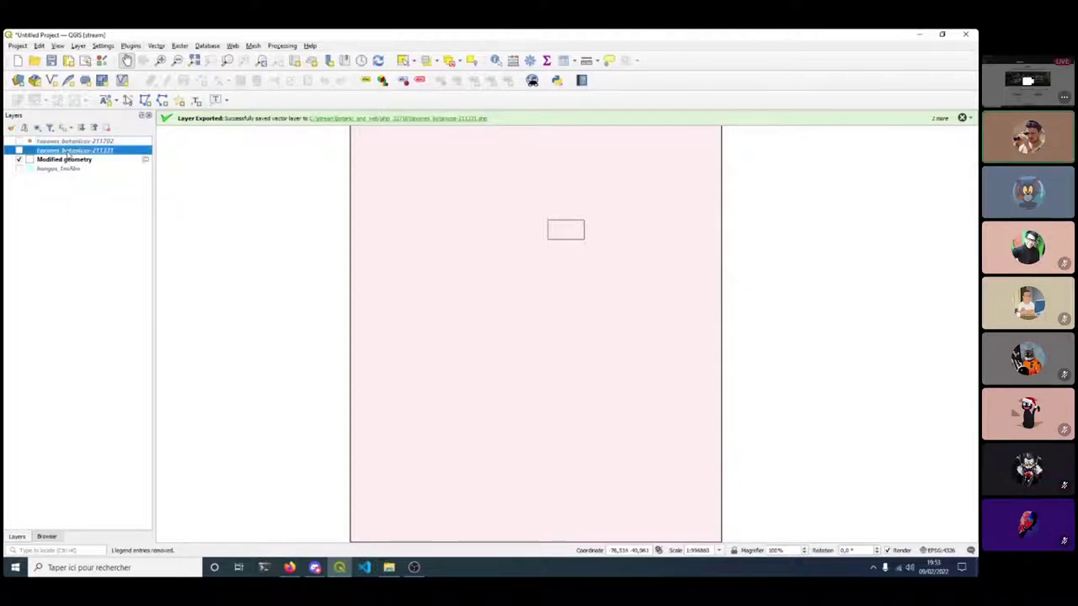
Start a shapefile export of the taxones_botanicos-211702 layer, reusing its CSV base name as the file name in shp_32718.
{"action": "left_click", "coordinate": [76, 141]}
{"action": "right_click", "coordinate": [76, 141]}
{"action": "mouse_move", "coordinate": [150, 352]}
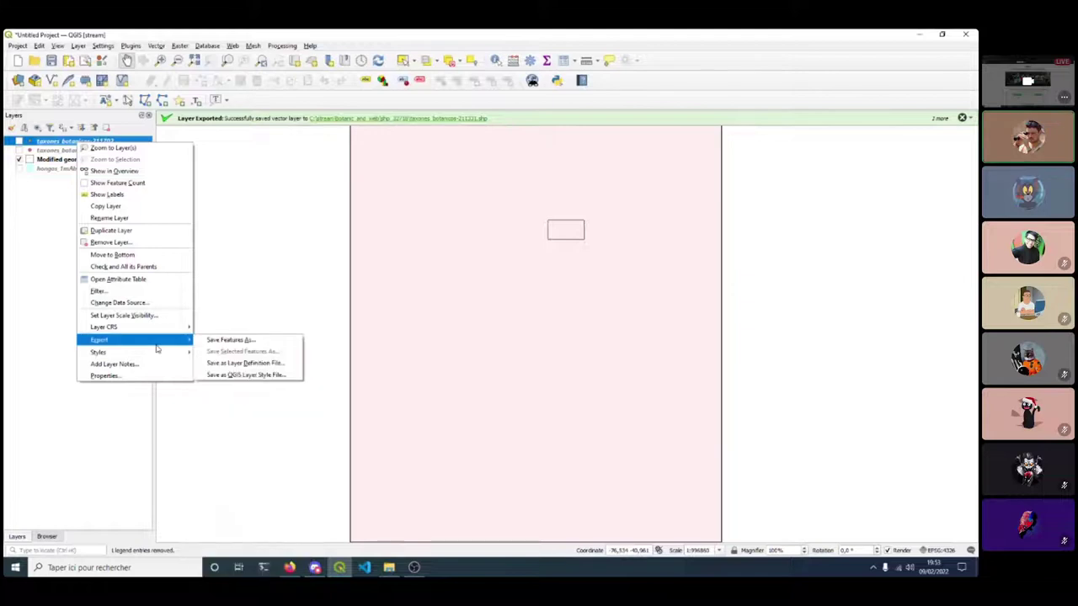
{"action": "left_click", "coordinate": [233, 340]}
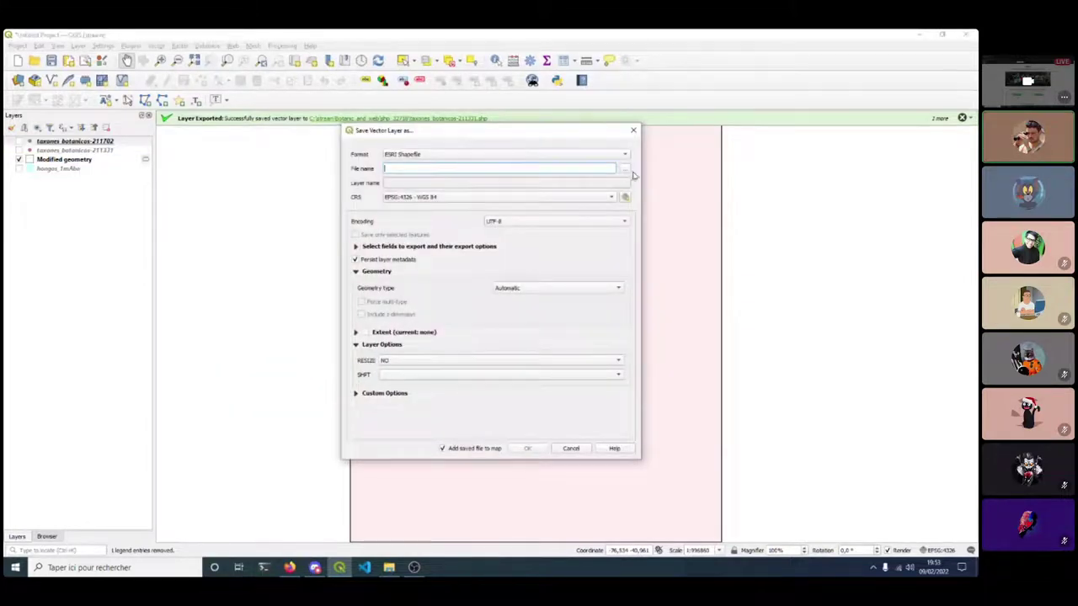
{"action": "left_click", "coordinate": [623, 169]}
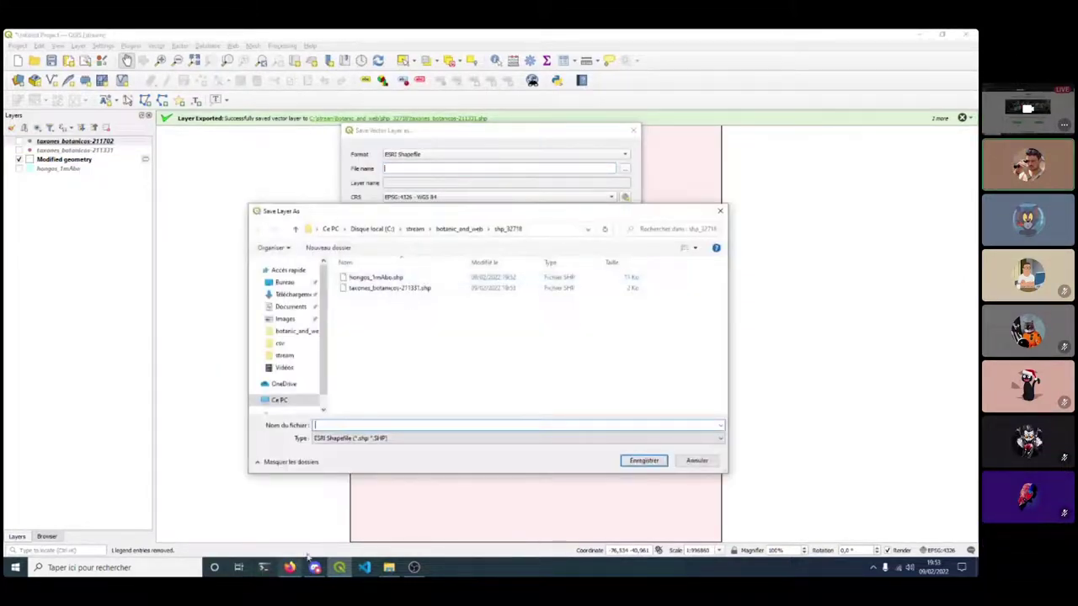
{"action": "left_click", "coordinate": [389, 566]}
{"action": "left_click", "coordinate": [395, 292]}
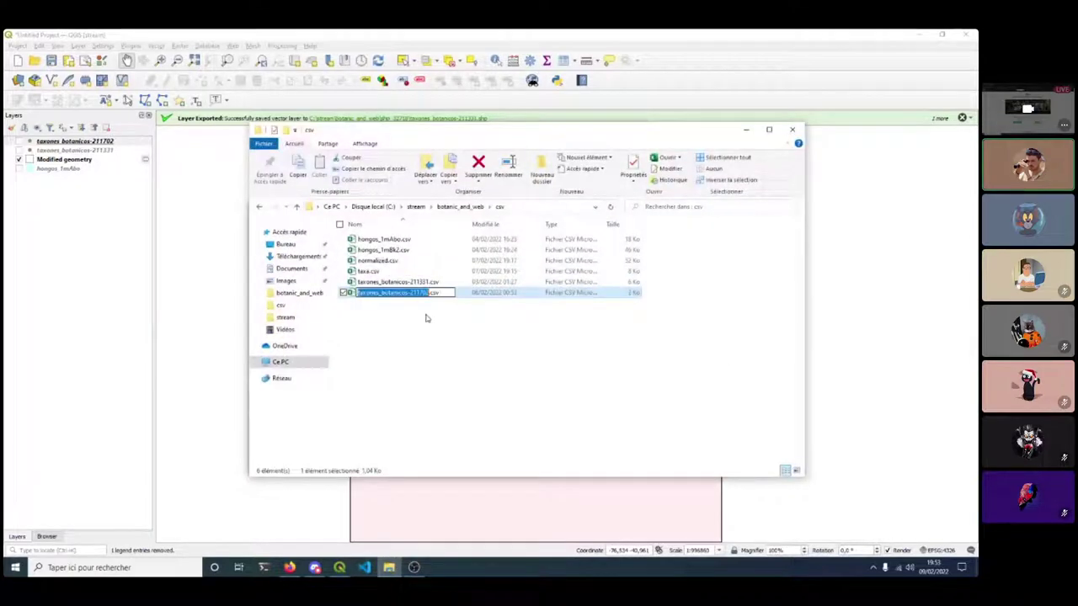
{"action": "key", "text": "Escape"}
{"action": "left_click", "coordinate": [746, 130]}
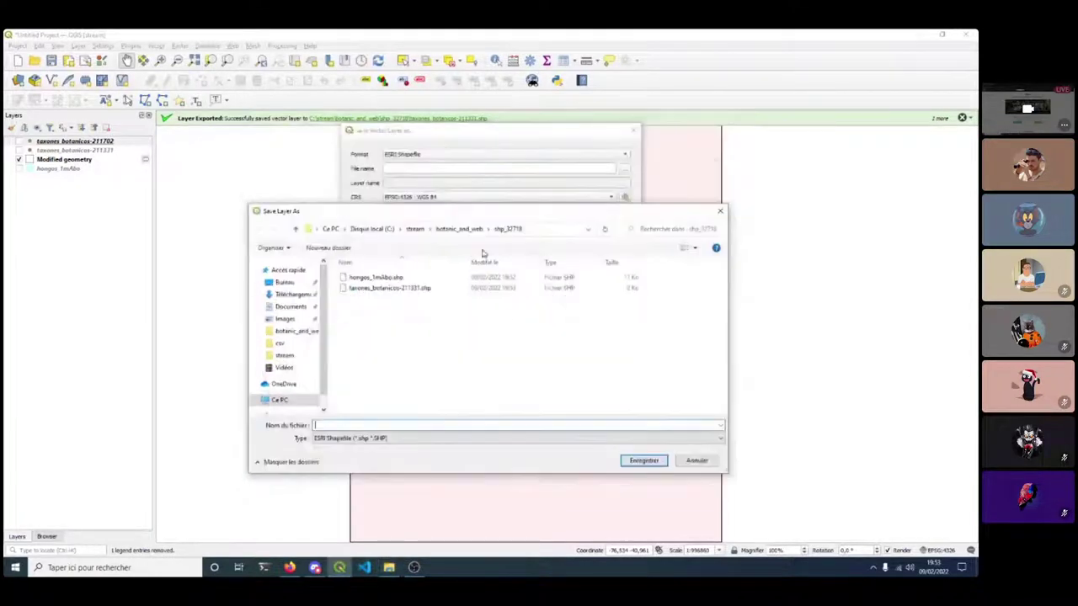
{"action": "type", "text": "taxones_botanicos-211702"}
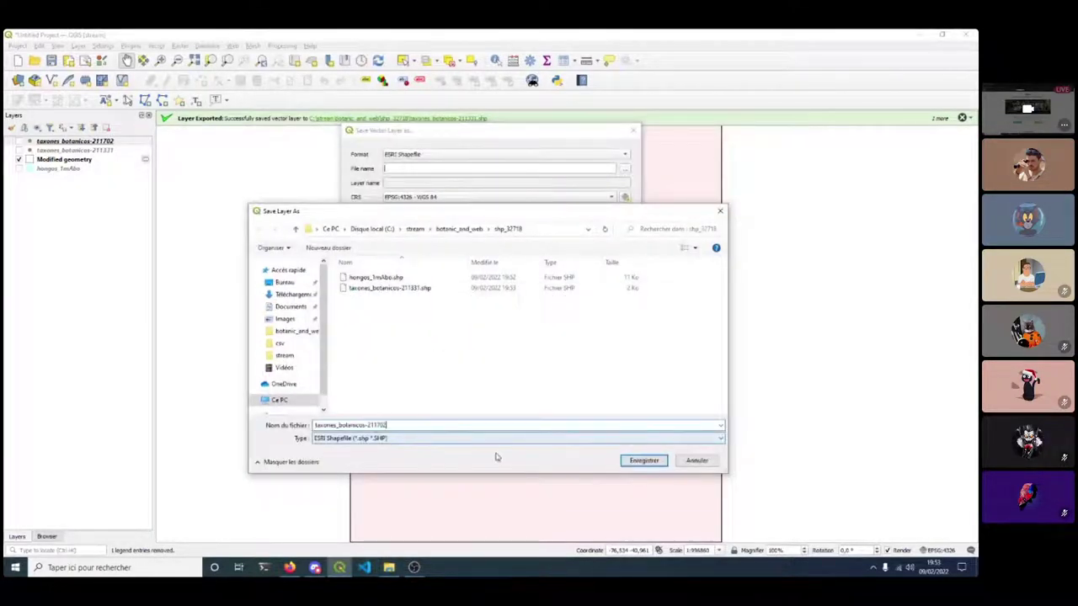
{"action": "left_click", "coordinate": [644, 461]}
Set the export CRS to EPSG:32718 - WGS 84 / UTM zone 18S and export taxones_botanicos-211702 without adding it to the map.
{"action": "left_click", "coordinate": [420, 198]}
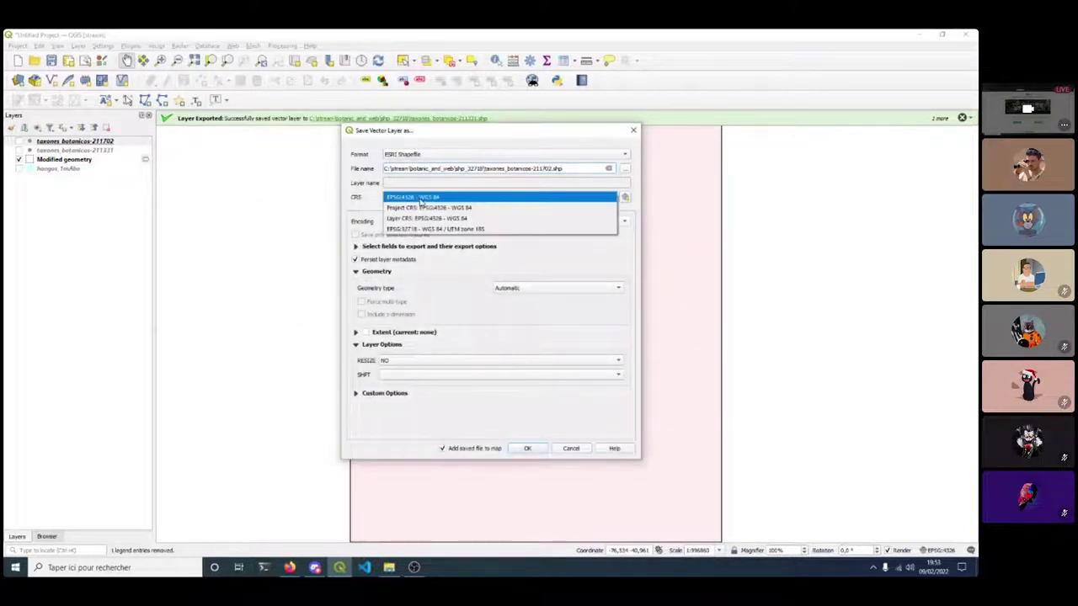
{"action": "left_click", "coordinate": [409, 228]}
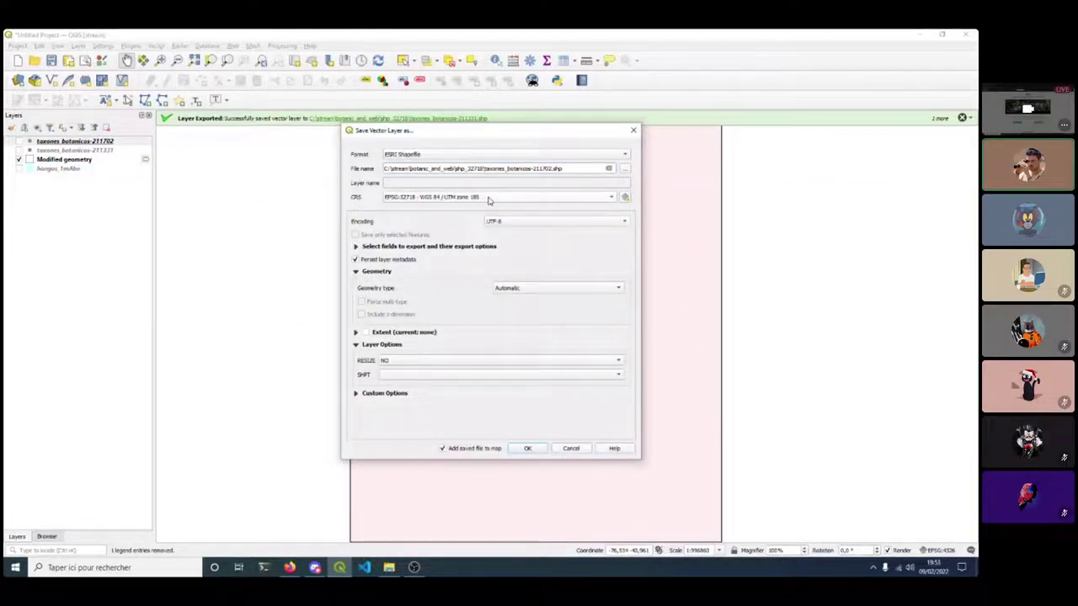
{"action": "left_click", "coordinate": [524, 448]}
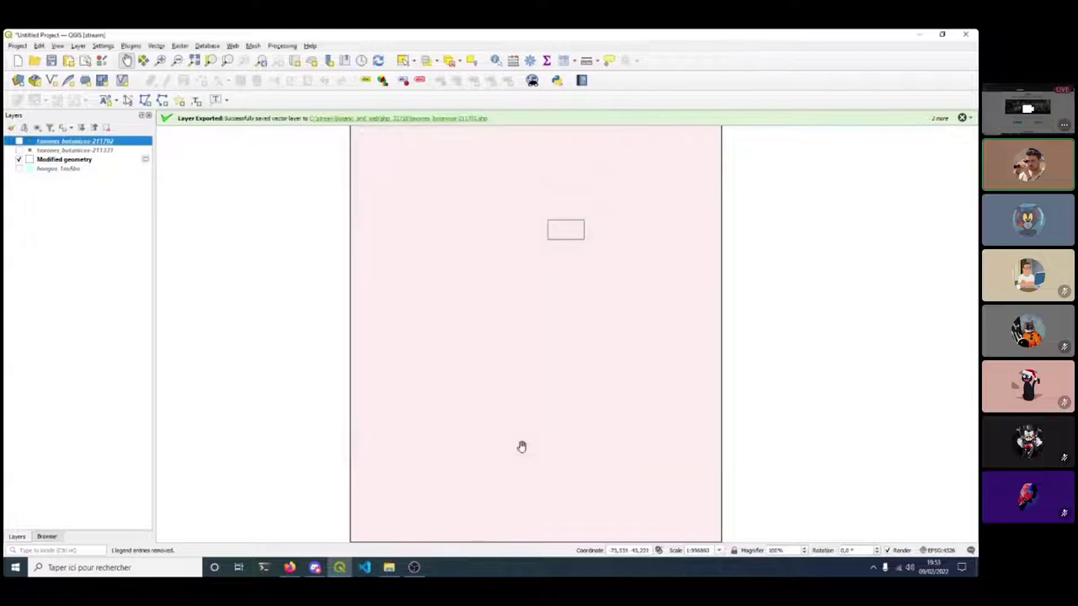
Close the current project, discarding its temporary scratch layers and unsaved changes, and dismiss the export notification.
{"action": "left_click", "coordinate": [56, 160]}
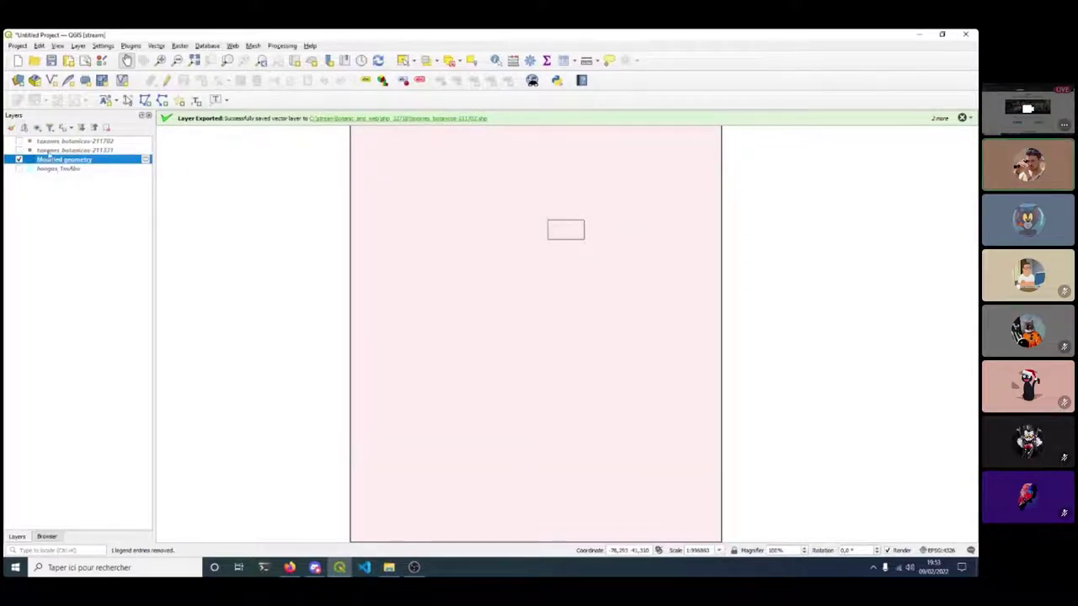
{"action": "key", "text": "ctrl+shift+w"}
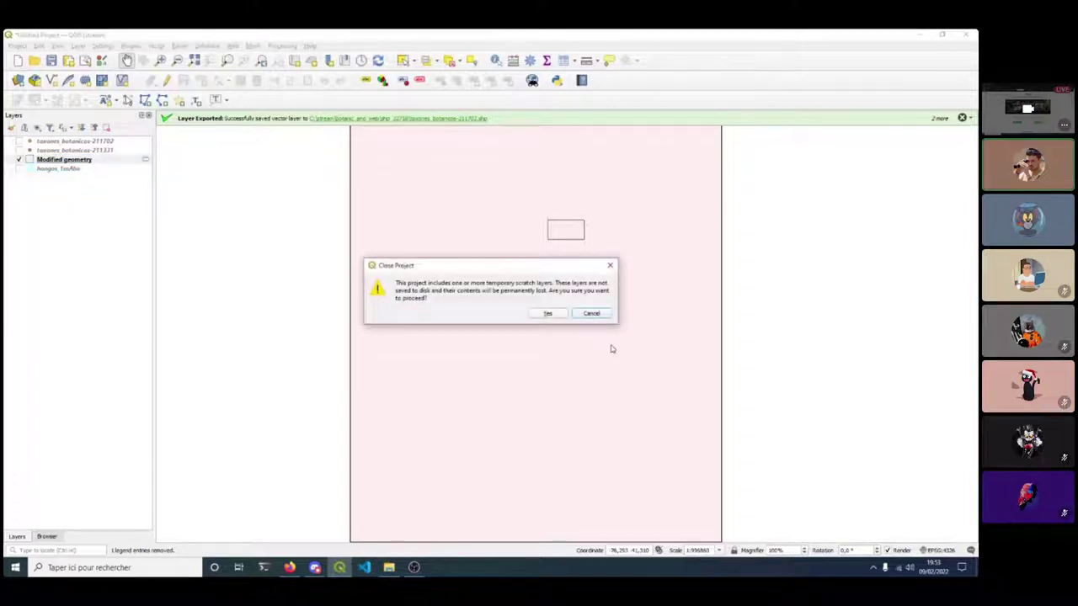
{"action": "left_click", "coordinate": [558, 315]}
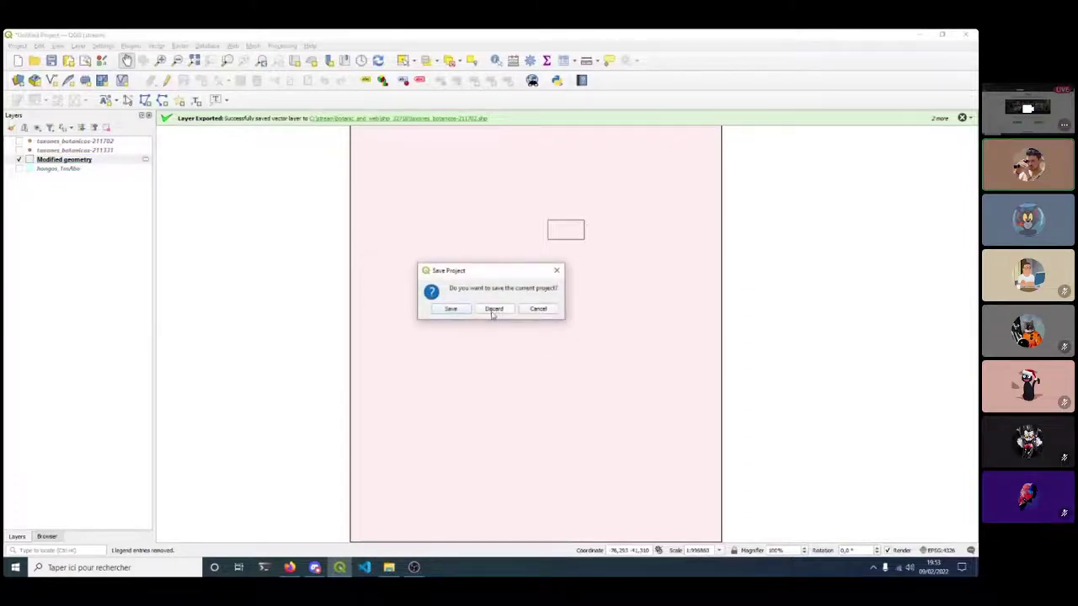
{"action": "left_click", "coordinate": [491, 311]}
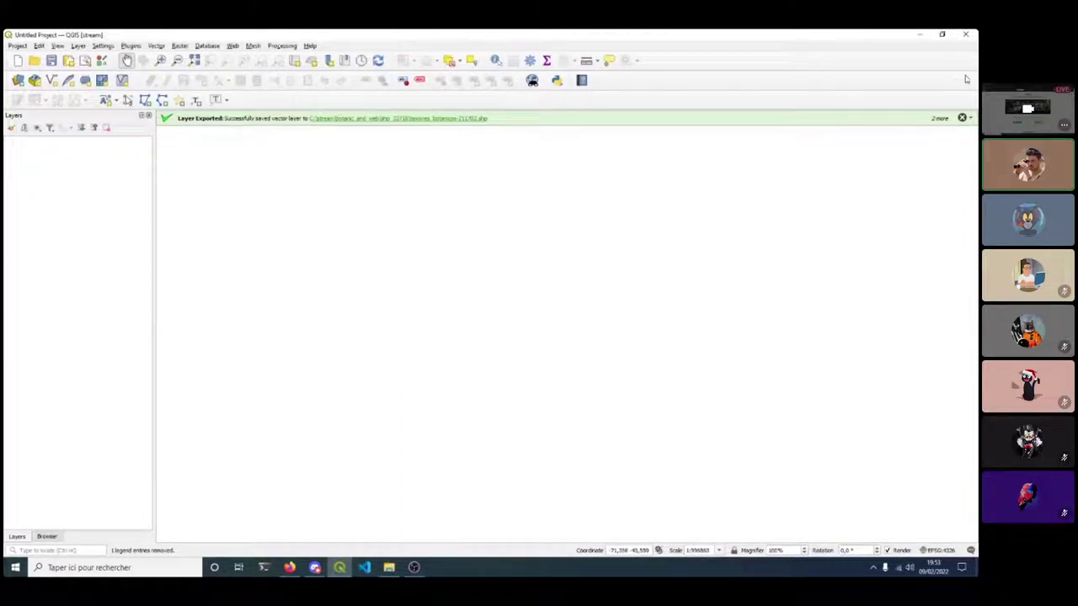
{"action": "left_click", "coordinate": [962, 118]}
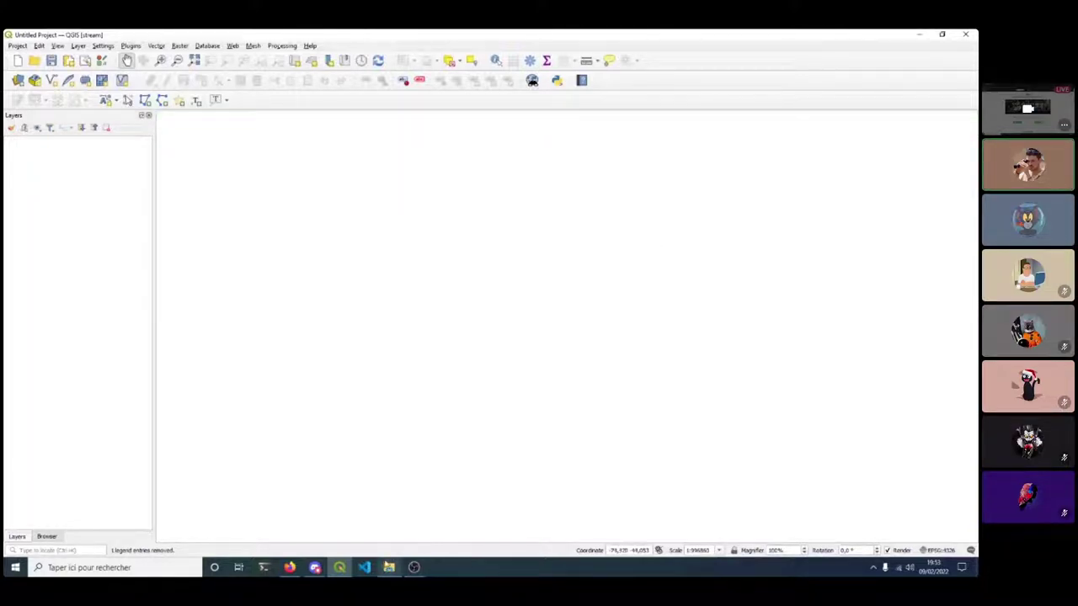
Add the hongos_1mAbo, taxones_botanicos-211331 and taxones_botanicos-211702 shapefiles from the shp_32718 folder to the empty project.
{"action": "left_click", "coordinate": [389, 567]}
{"action": "left_click_drag", "start_coordinate": [452, 139], "coordinate": [604, 160]}
{"action": "left_click", "coordinate": [610, 228]}
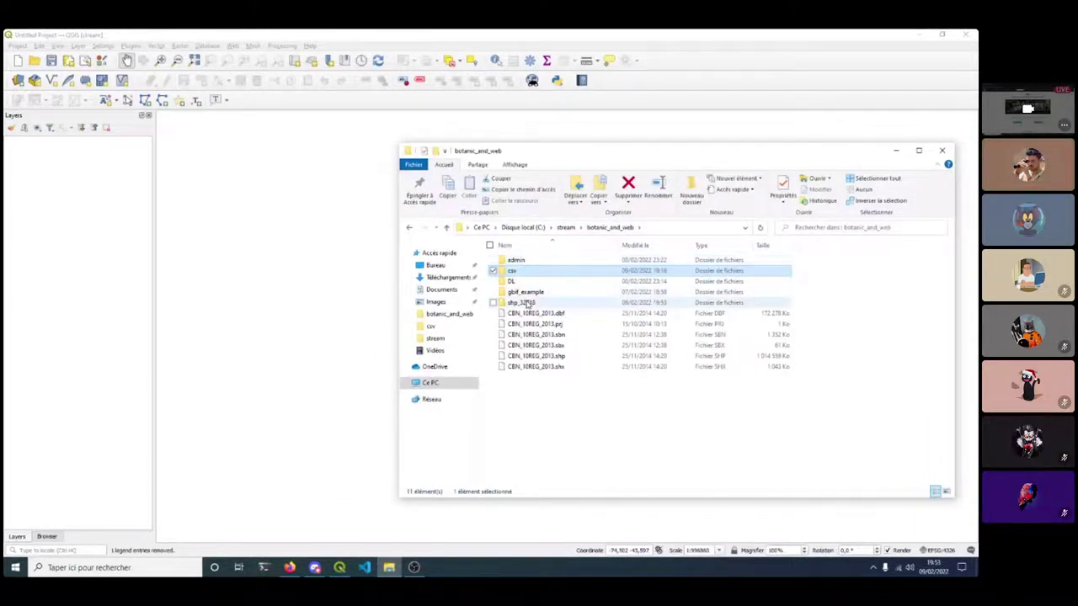
{"action": "left_click", "coordinate": [528, 303]}
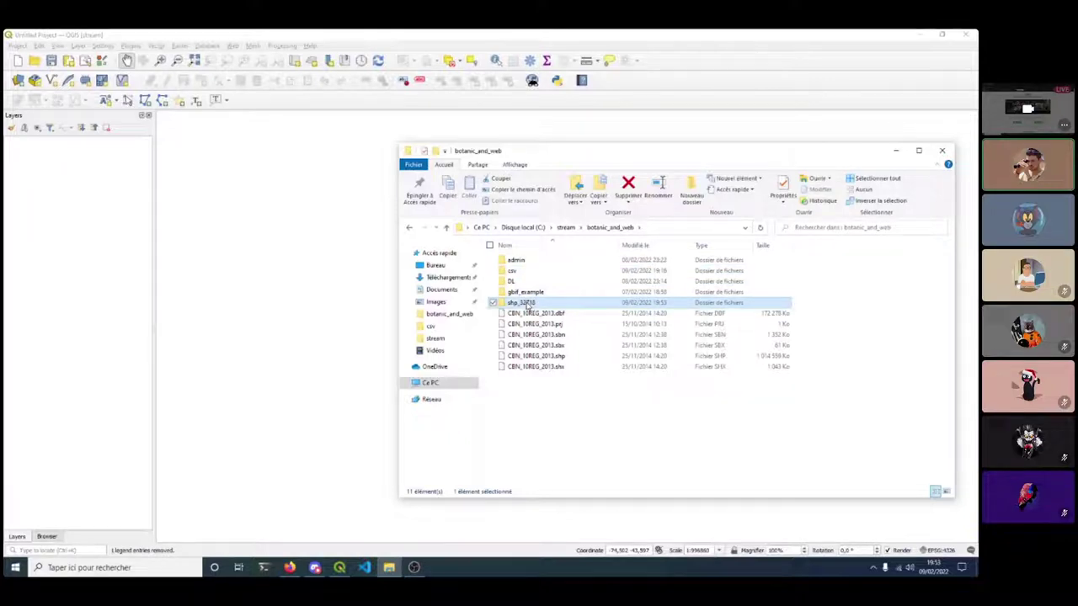
{"action": "double_click", "coordinate": [528, 305]}
{"action": "left_click", "coordinate": [539, 303]}
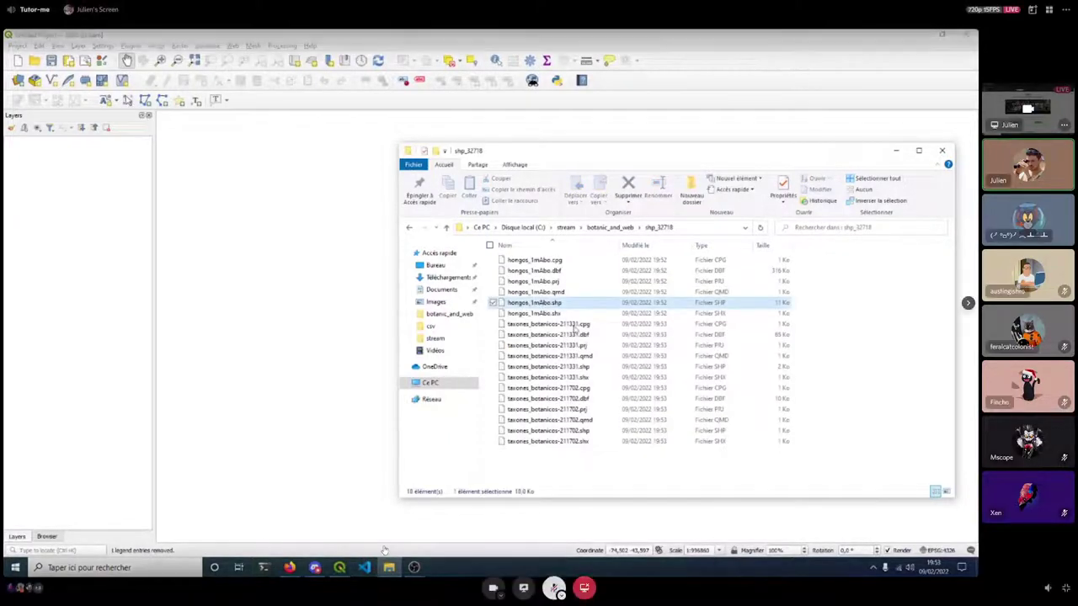
{"action": "left_click", "coordinate": [571, 368], "text": "ctrl"}
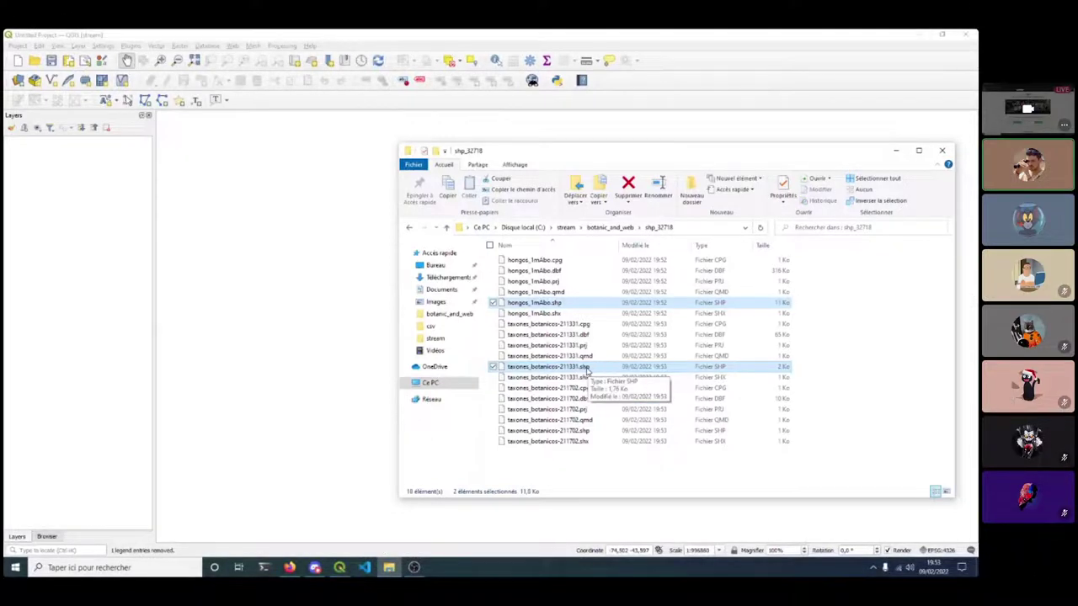
{"action": "left_click", "coordinate": [583, 432], "text": "ctrl"}
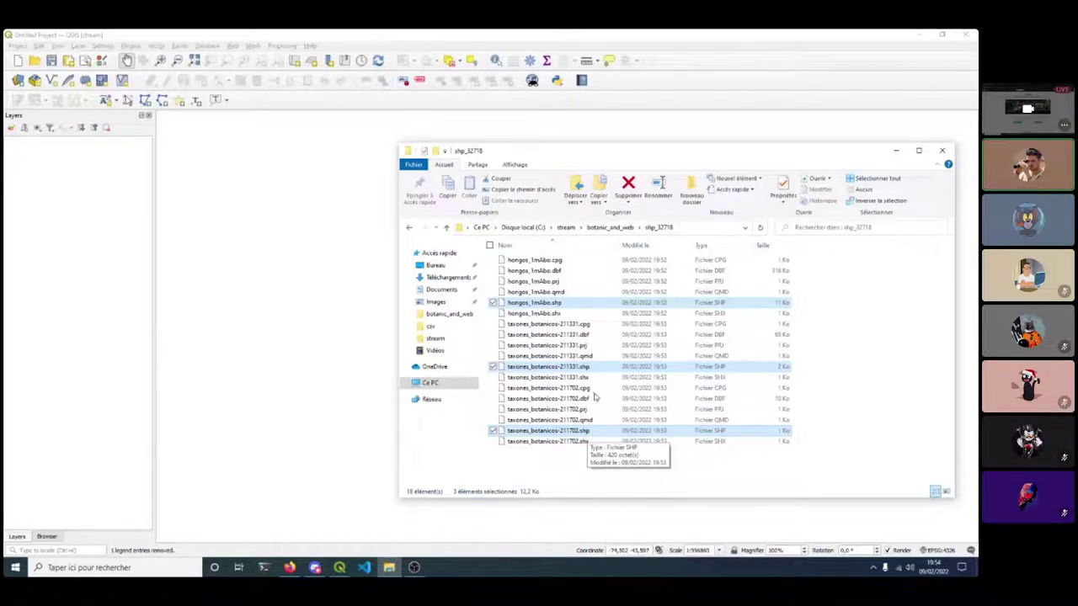
{"action": "left_click_drag", "start_coordinate": [283, 326], "coordinate": [237, 288]}
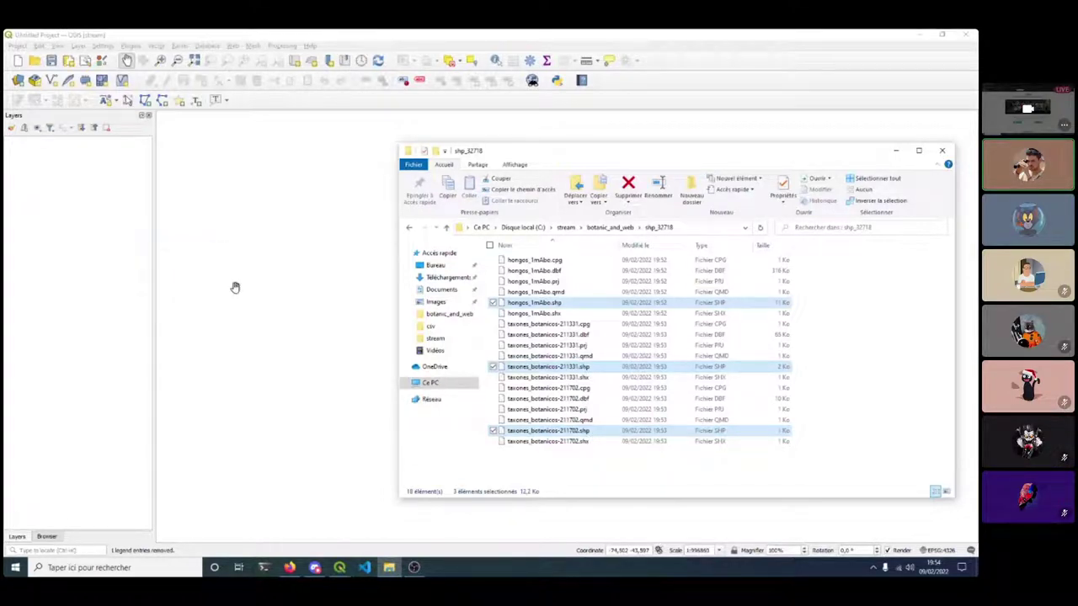
{"action": "left_click", "coordinate": [895, 150]}
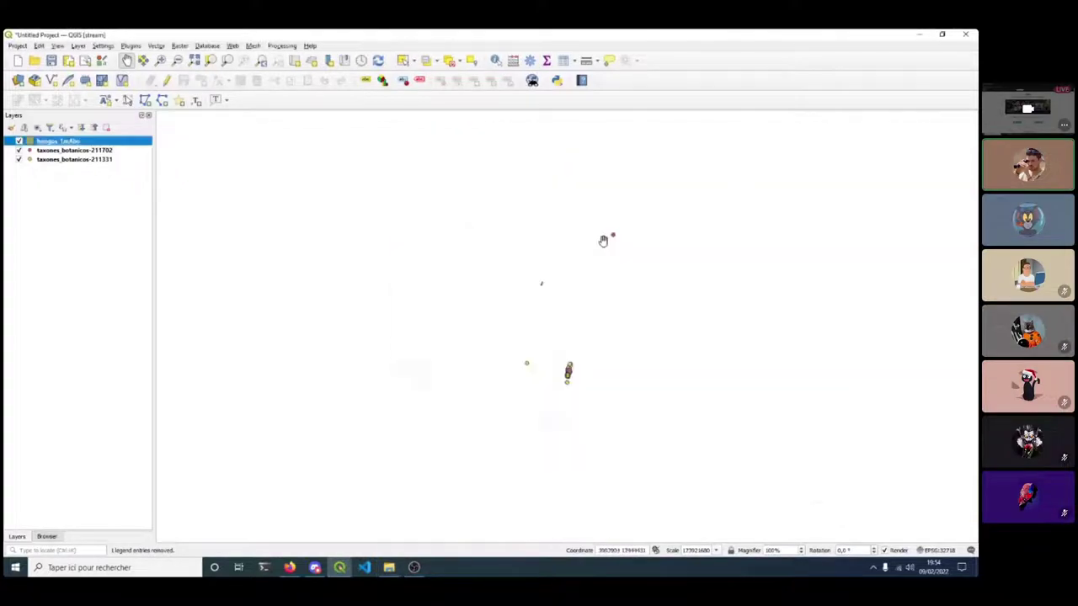
Move the hongos_1mAbo layer beneath the two taxones_botanicos layers so the points draw over its polygons.
{"action": "scroll", "coordinate": [573, 373], "scroll_direction": "up", "scroll_amount": 5}
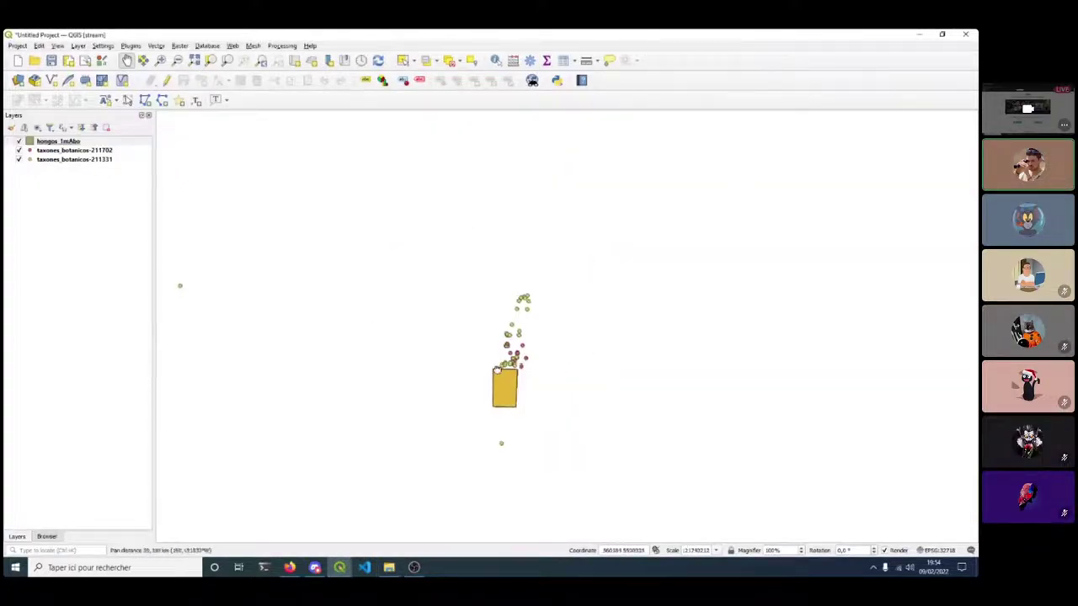
{"action": "scroll", "coordinate": [515, 308], "scroll_direction": "down", "scroll_amount": 2}
{"action": "scroll", "coordinate": [529, 308], "scroll_direction": "up", "scroll_amount": 2}
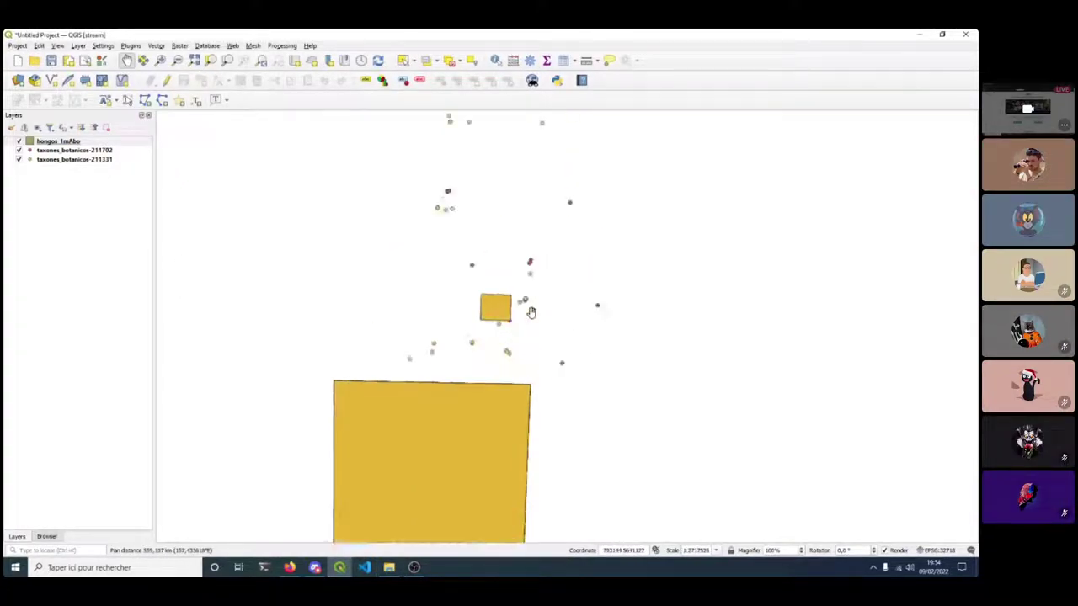
{"action": "scroll", "coordinate": [505, 303], "scroll_direction": "down", "scroll_amount": 2}
{"action": "left_click_drag", "start_coordinate": [59, 141], "coordinate": [76, 196]}
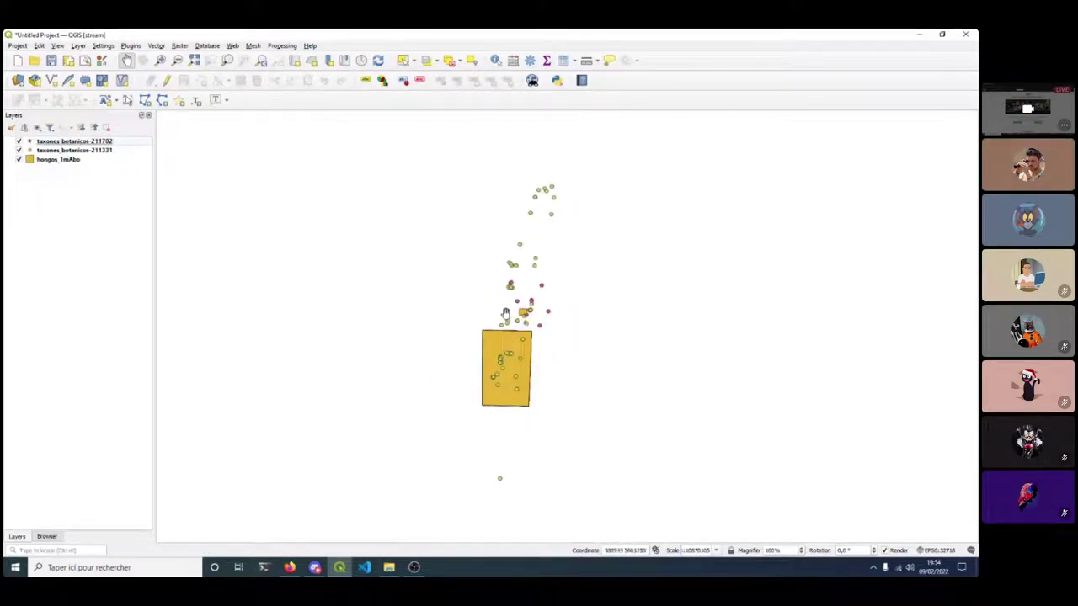
{"action": "scroll", "coordinate": [526, 320], "scroll_direction": "up", "scroll_amount": 1}
{"action": "scroll", "coordinate": [526, 320], "scroll_direction": "down", "scroll_amount": 1}
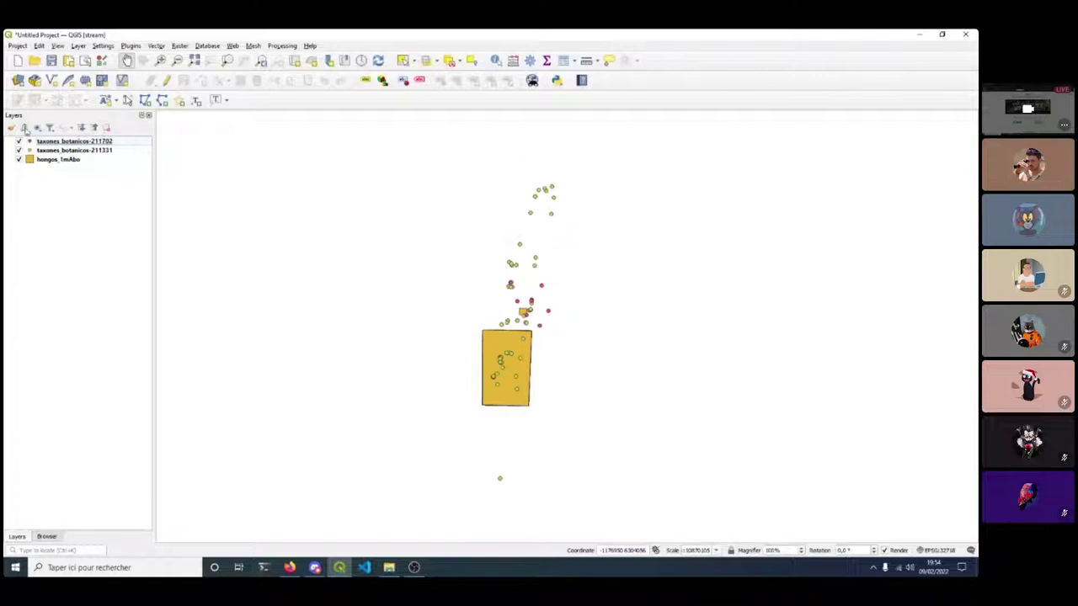
Start a new project, discarding the current one, and load the built-in world map with the "world" coordinate keyword.
{"action": "left_click", "coordinate": [18, 61]}
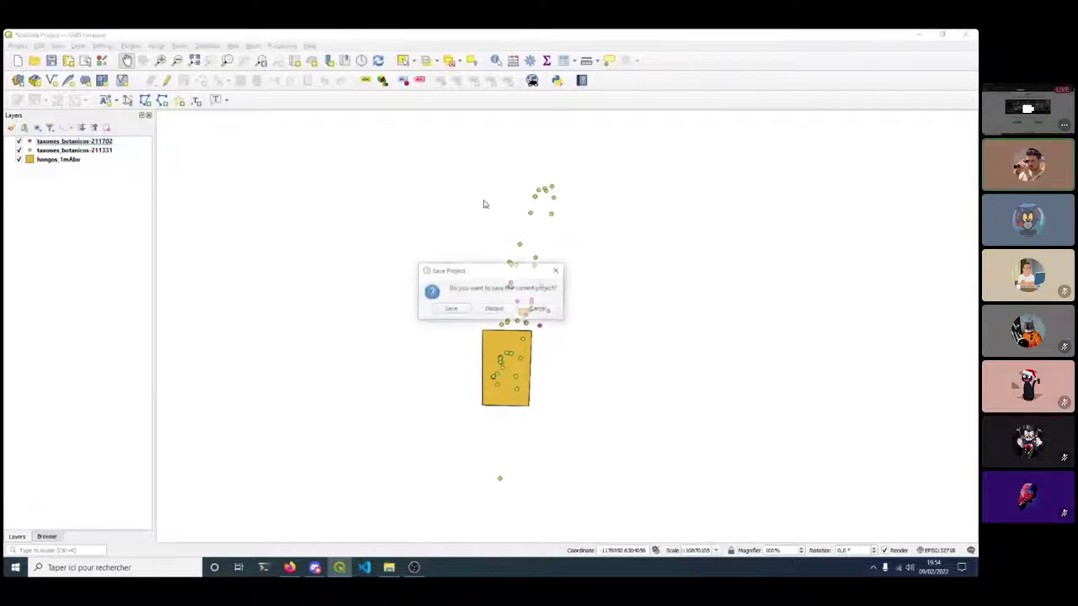
{"action": "left_click", "coordinate": [495, 309]}
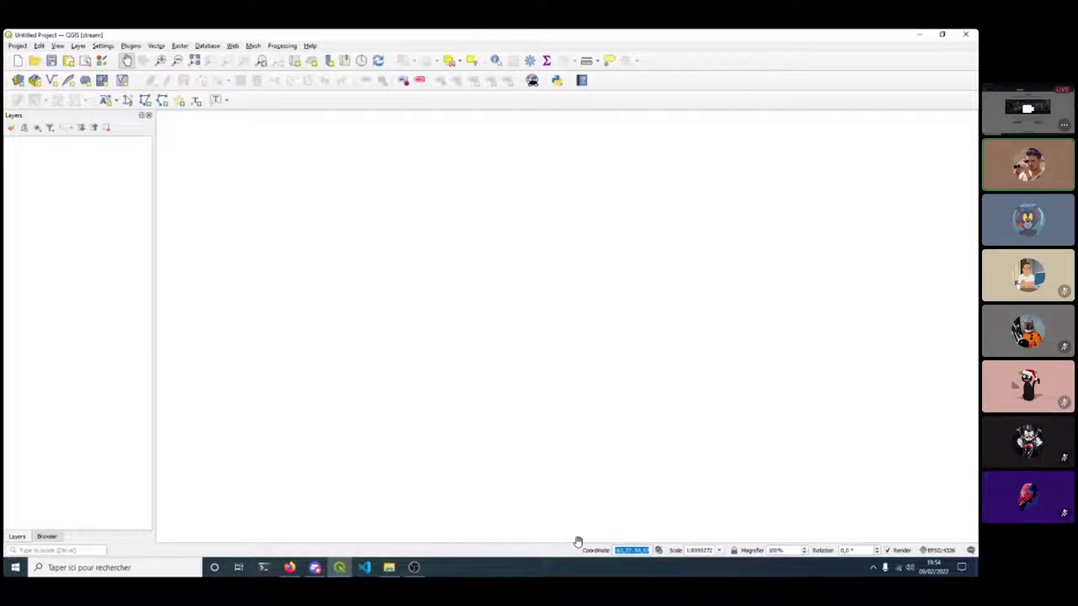
{"action": "type", "text": "world"}
{"action": "key", "text": "Return"}
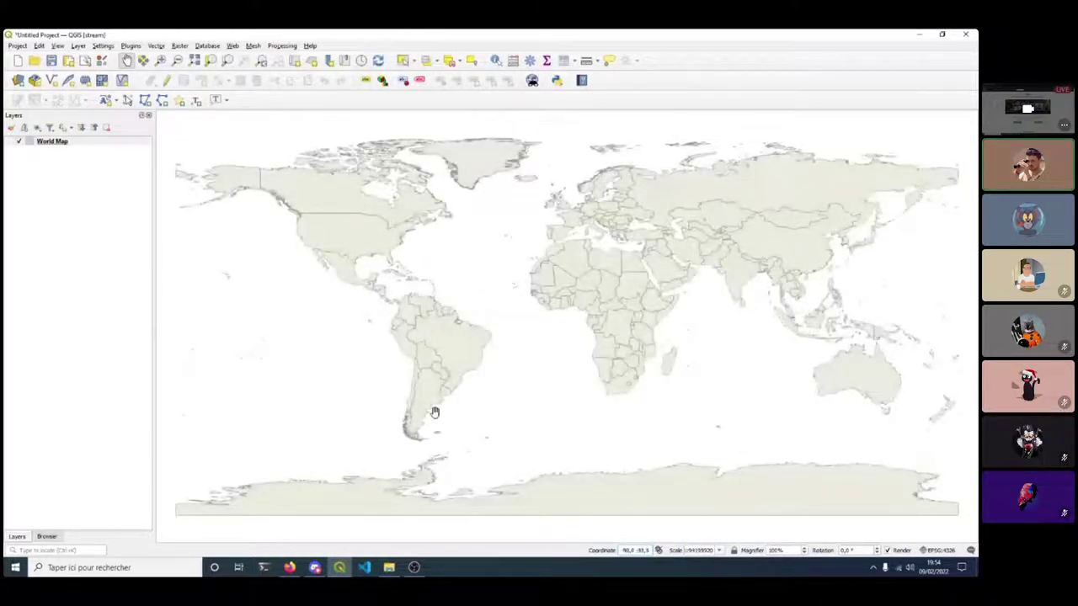
Select Chile on the World Map layer, then clear the selection.
{"action": "scroll", "coordinate": [434, 413], "scroll_direction": "down", "scroll_amount": 5}
{"action": "scroll", "coordinate": [551, 425], "scroll_direction": "up", "scroll_amount": 1}
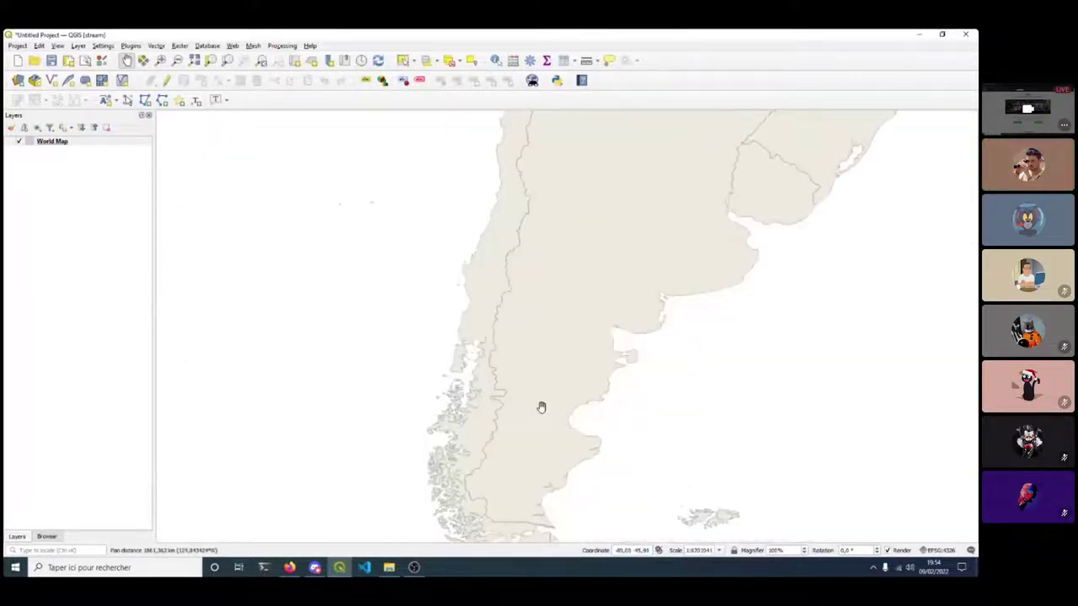
{"action": "left_click", "coordinate": [404, 61]}
{"action": "left_click_drag", "start_coordinate": [486, 202], "coordinate": [499, 251]}
{"action": "scroll", "coordinate": [498, 253], "scroll_direction": "up", "scroll_amount": 3}
{"action": "scroll", "coordinate": [508, 238], "scroll_direction": "down", "scroll_amount": 1}
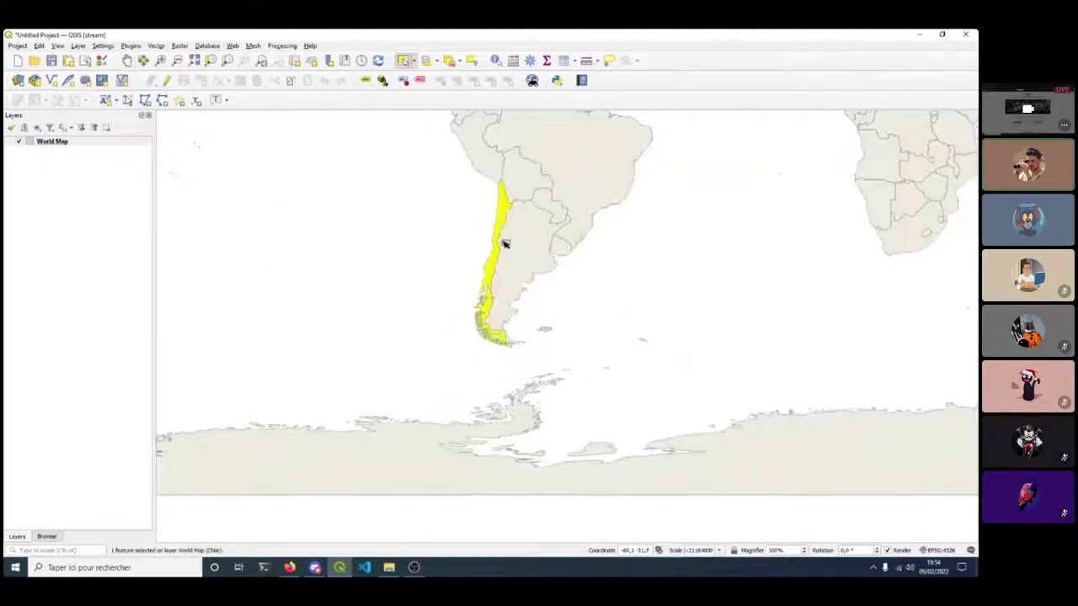
{"action": "scroll", "coordinate": [500, 252], "scroll_direction": "up", "scroll_amount": 1}
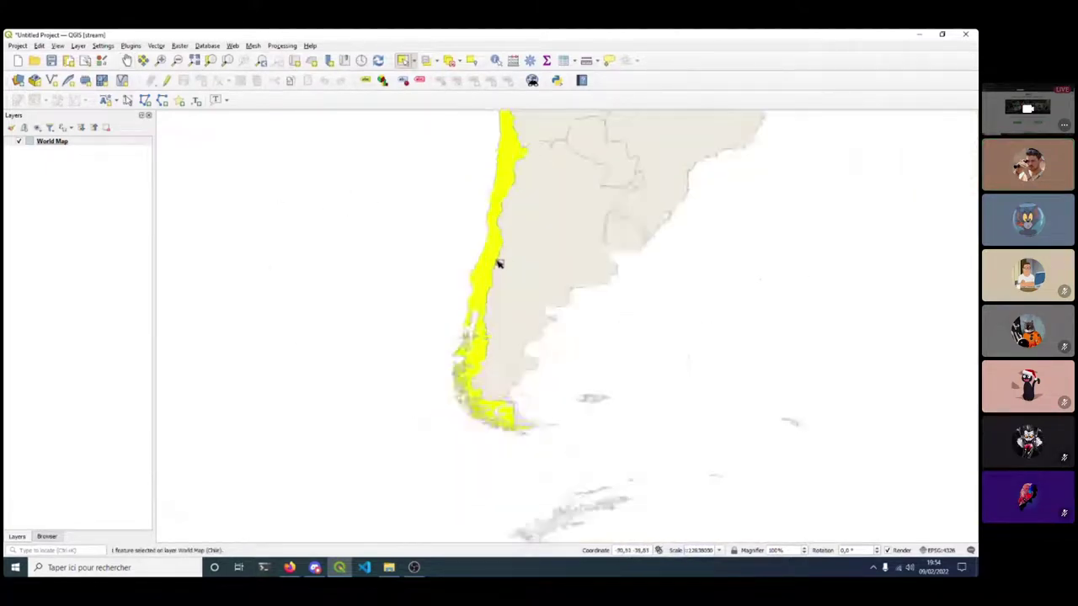
{"action": "left_click", "coordinate": [392, 306]}
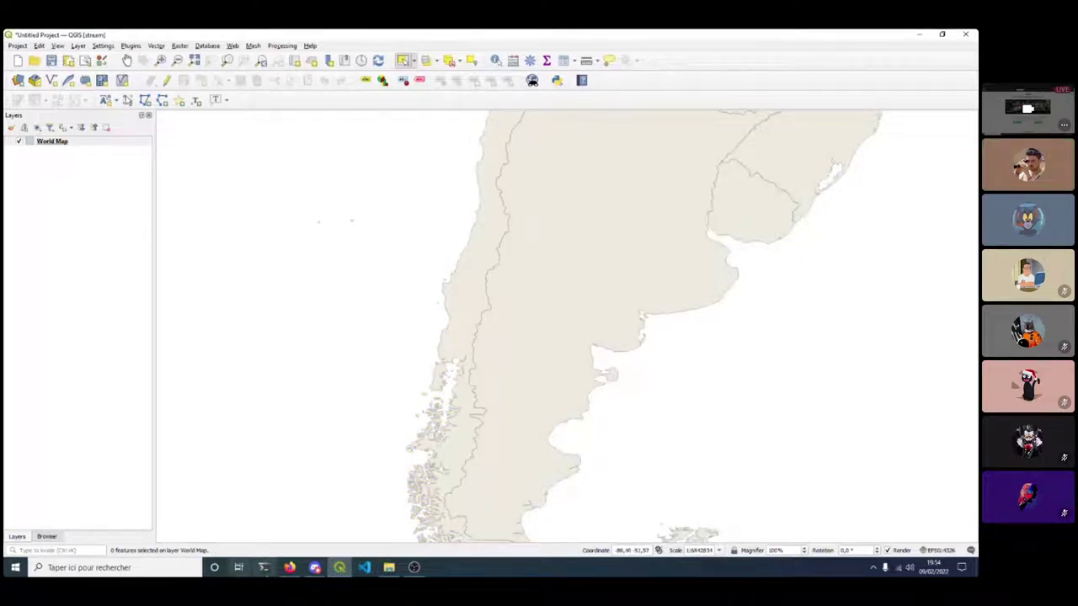
Add the chl_admbnda_adm1_bcn_20211008.shp boundary shapefile from the admin folder inside botanic_and_web to the project.
{"action": "left_click", "coordinate": [389, 568]}
{"action": "left_click", "coordinate": [600, 228]}
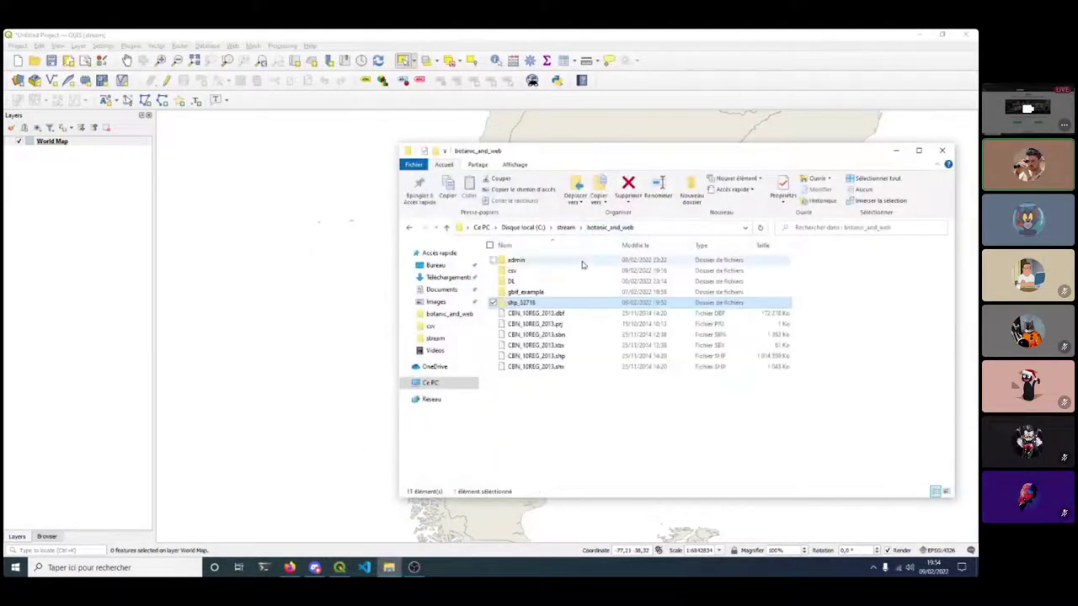
{"action": "double_click", "coordinate": [517, 261]}
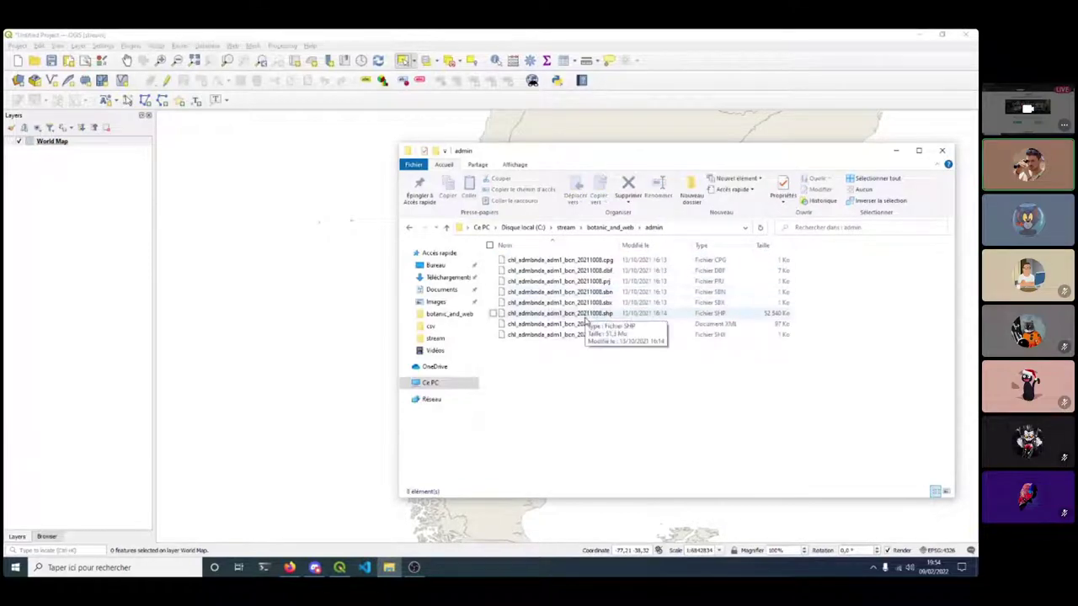
{"action": "left_click", "coordinate": [555, 324]}
{"action": "left_click", "coordinate": [560, 313]}
{"action": "left_click_drag", "start_coordinate": [371, 298], "coordinate": [357, 294]}
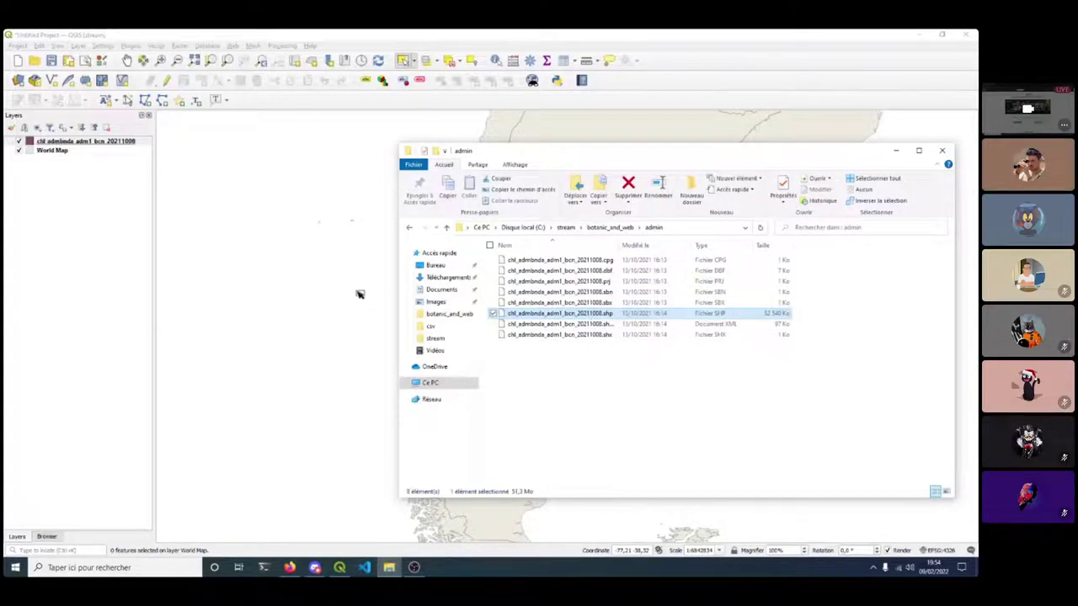
{"action": "left_click", "coordinate": [93, 256]}
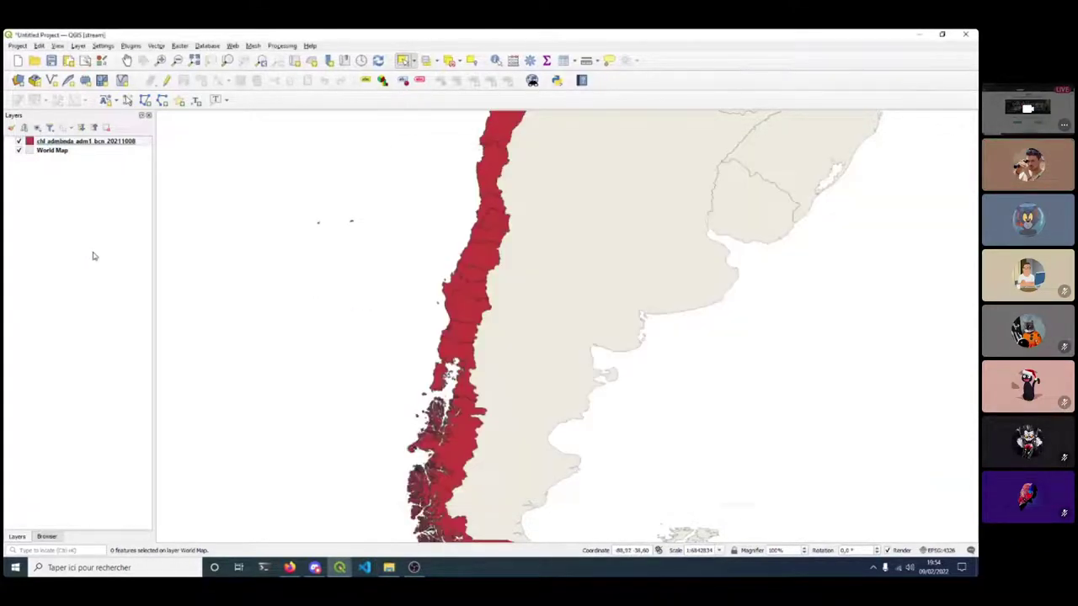
{"action": "left_click", "coordinate": [40, 143]}
Load the hongos_1mAbo and both taxones_botanicos shapefiles from shp_32718 over the Chilean boundaries and world map.
{"action": "left_click", "coordinate": [390, 568]}
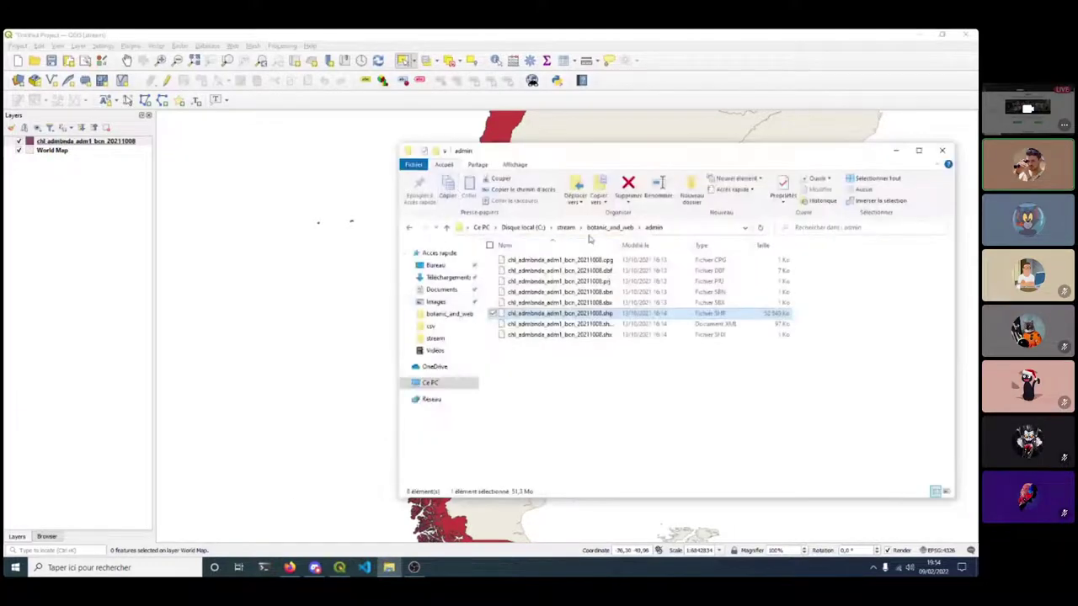
{"action": "left_click", "coordinate": [600, 227]}
{"action": "left_click", "coordinate": [524, 293]}
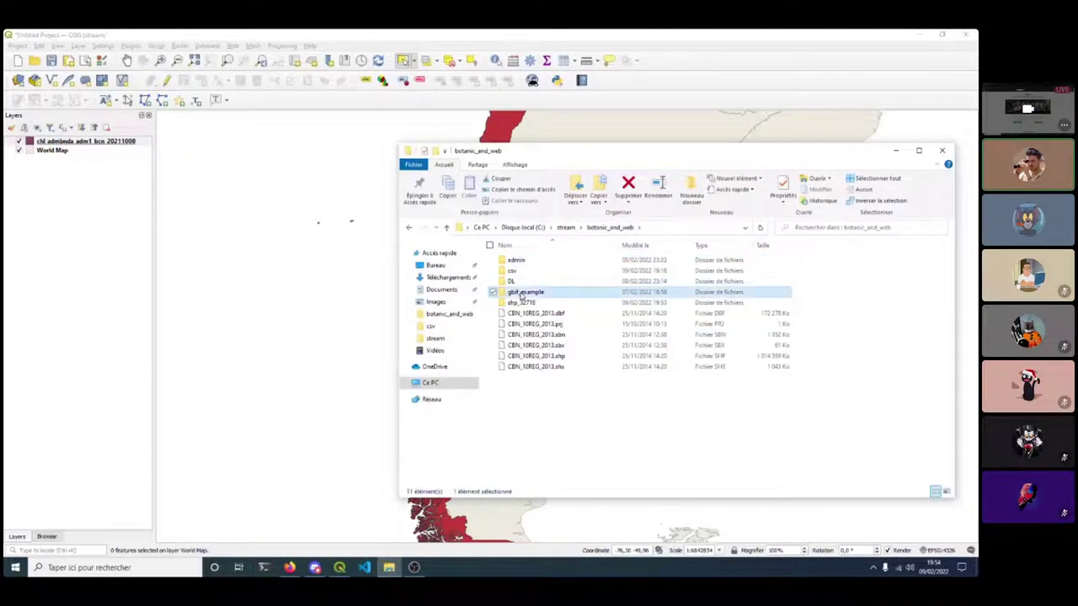
{"action": "double_click", "coordinate": [522, 302]}
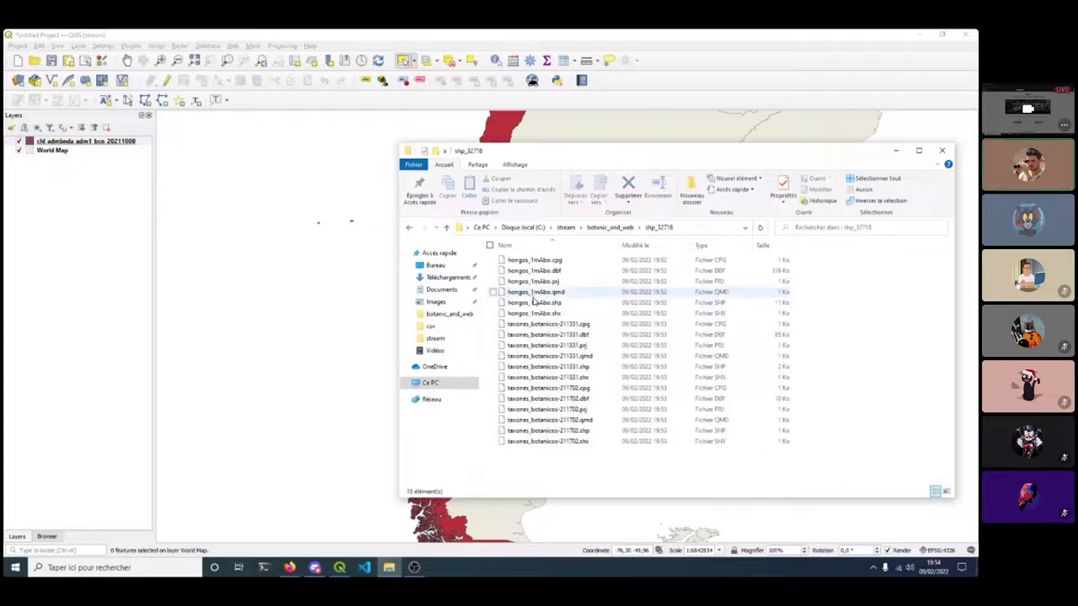
{"action": "left_click", "coordinate": [543, 303]}
{"action": "left_click", "coordinate": [573, 367], "text": "ctrl"}
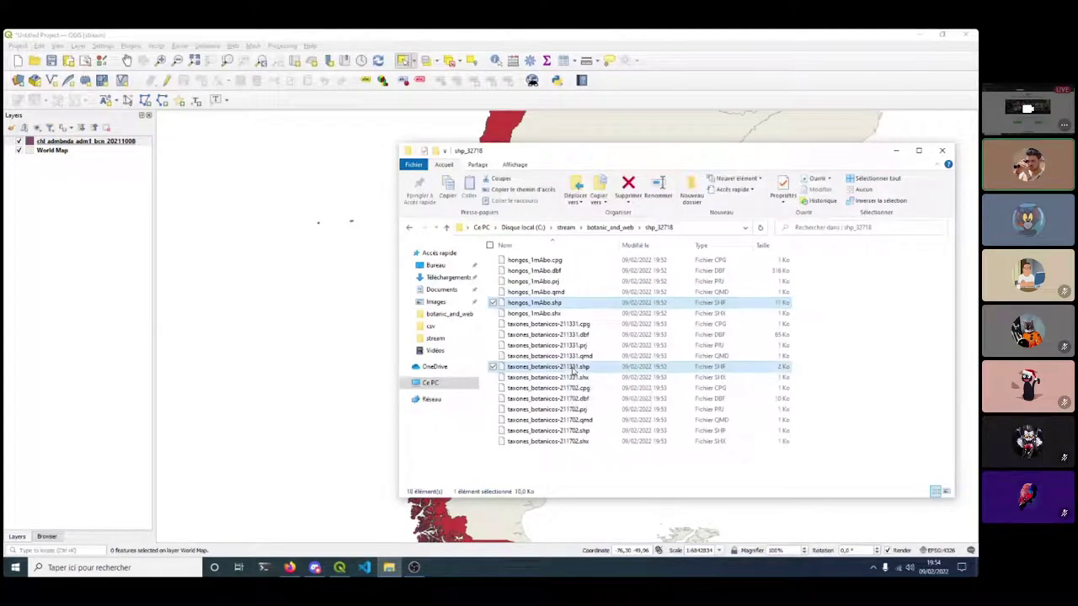
{"action": "left_click", "coordinate": [573, 430], "text": "ctrl"}
{"action": "left_click_drag", "start_coordinate": [572, 431], "coordinate": [248, 342]}
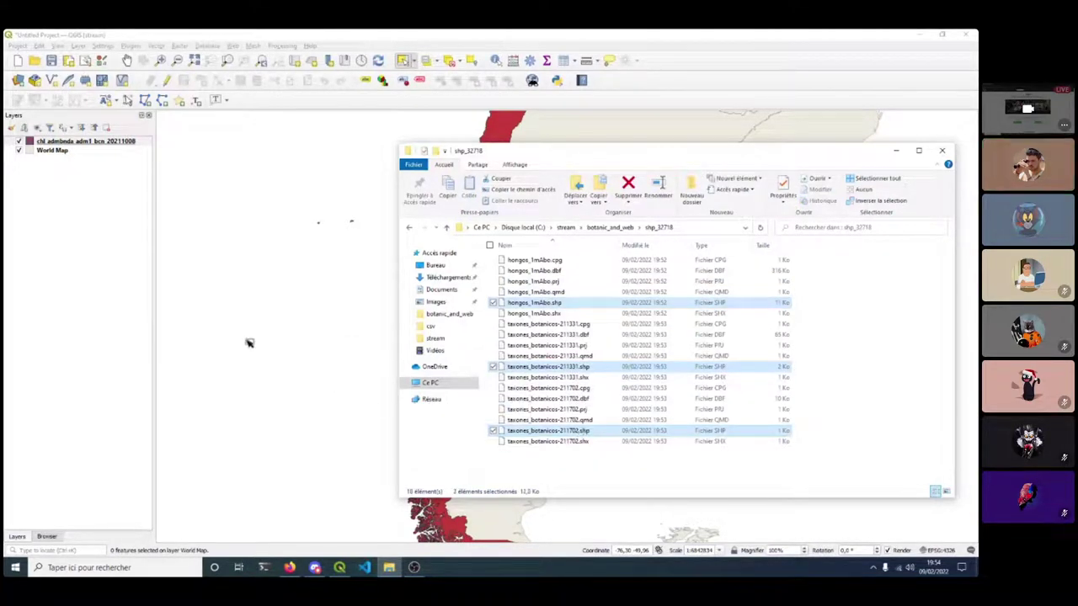
{"action": "left_click", "coordinate": [95, 283]}
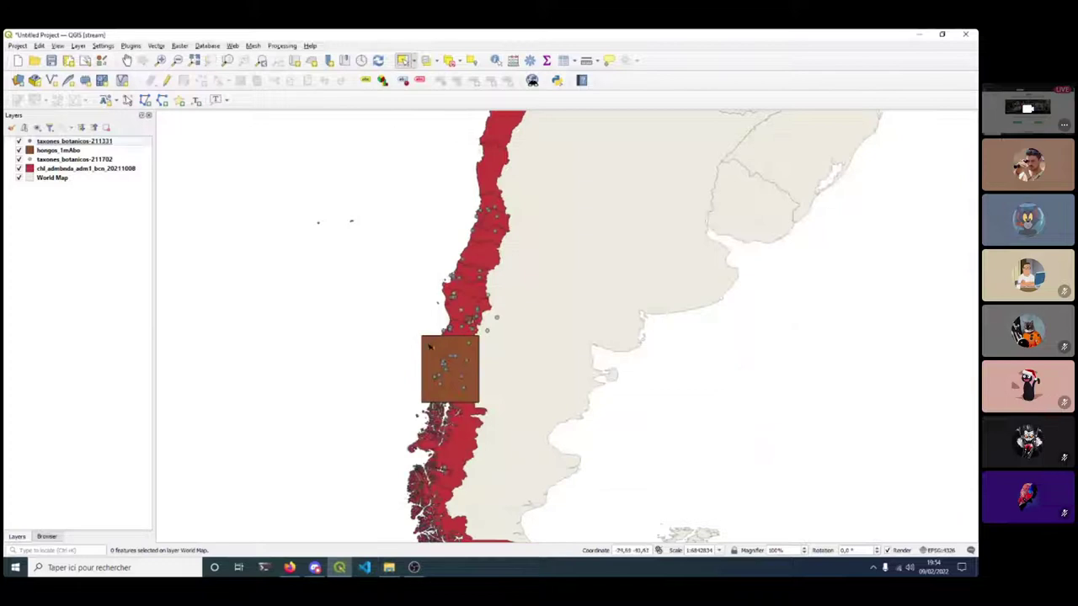
Lower the fill opacity of the hongos_1mAbo layer to about 40% and close its styling.
{"action": "left_click", "coordinate": [59, 170]}
{"action": "left_click", "coordinate": [56, 152]}
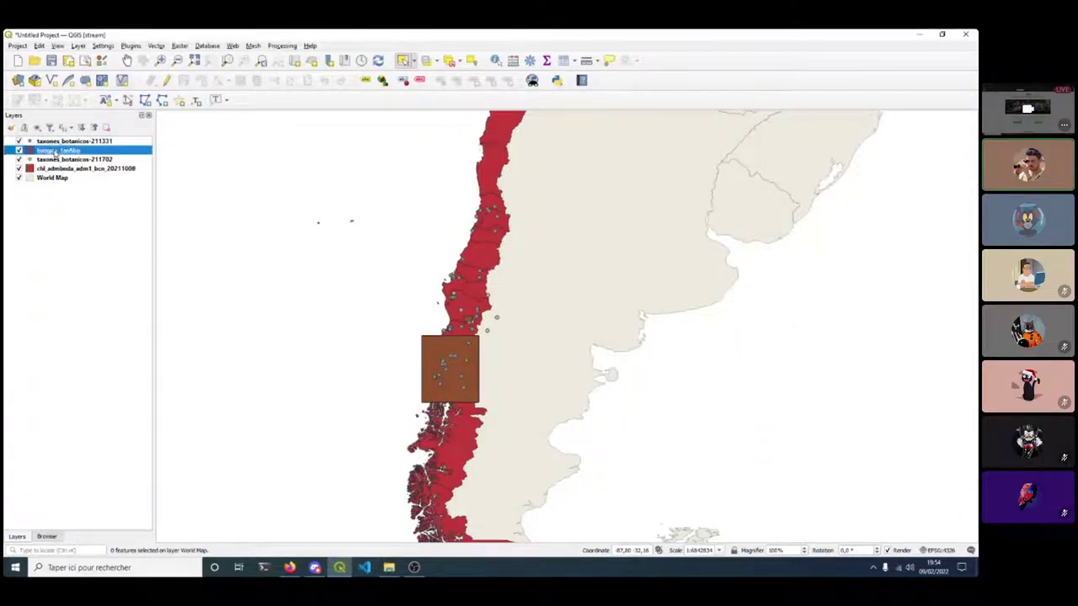
{"action": "left_click", "coordinate": [10, 127]}
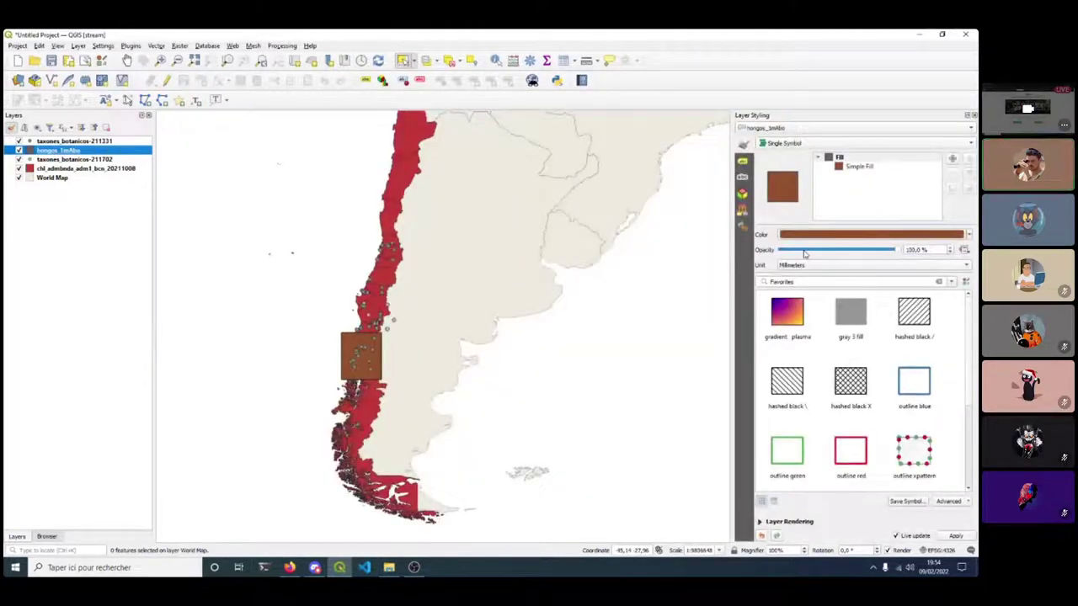
{"action": "left_click", "coordinate": [804, 250]}
{"action": "left_click", "coordinate": [804, 250]}
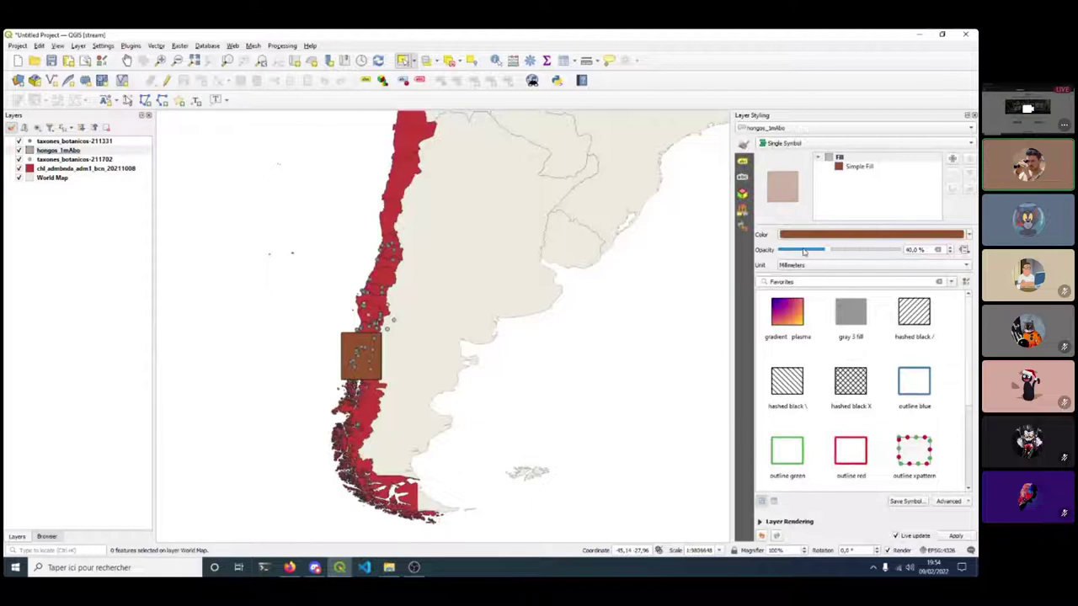
{"action": "left_click", "coordinate": [974, 116]}
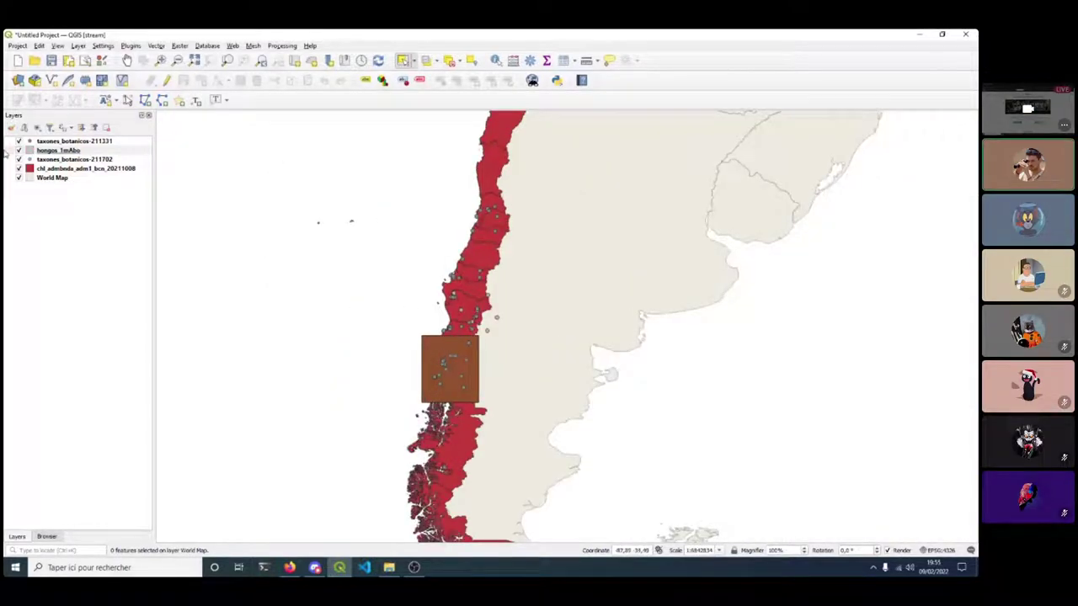
Set the hongos_1mAbo layer's fill opacity to 0.4% so the underlying layers show through, and close its styling.
{"action": "left_click", "coordinate": [52, 151]}
{"action": "left_click", "coordinate": [11, 127]}
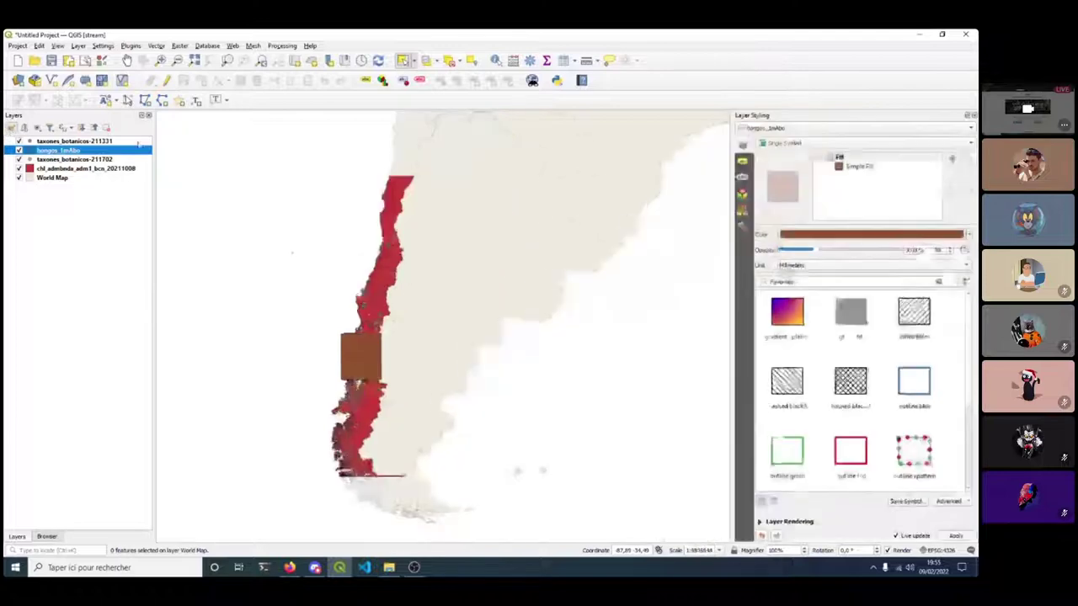
{"action": "left_click_drag", "start_coordinate": [797, 251], "coordinate": [783, 251]}
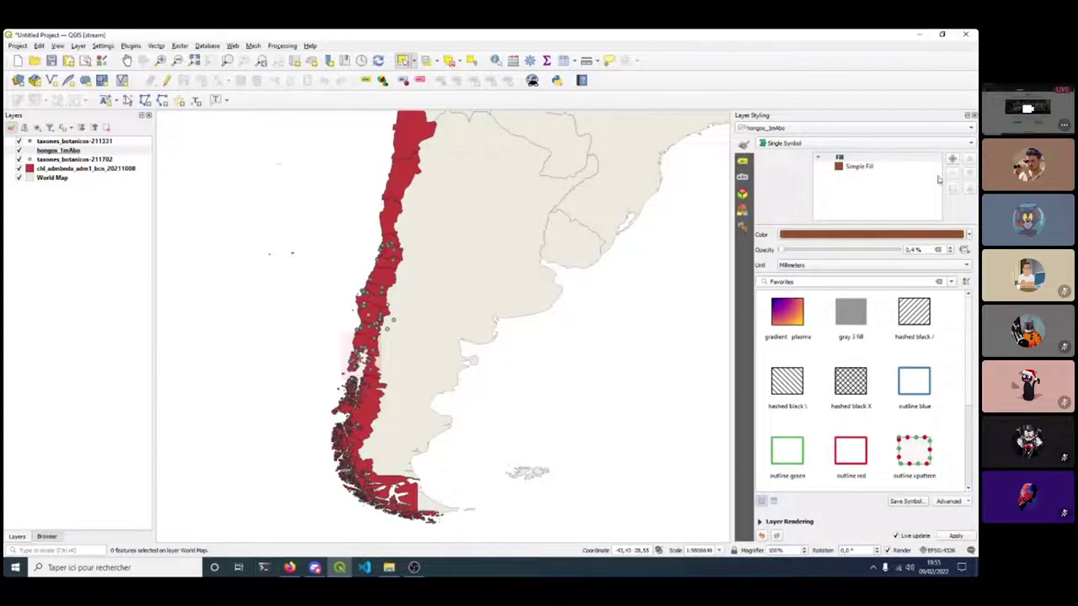
{"action": "left_click", "coordinate": [973, 116]}
{"action": "scroll", "coordinate": [461, 388], "scroll_direction": "up", "scroll_amount": 3}
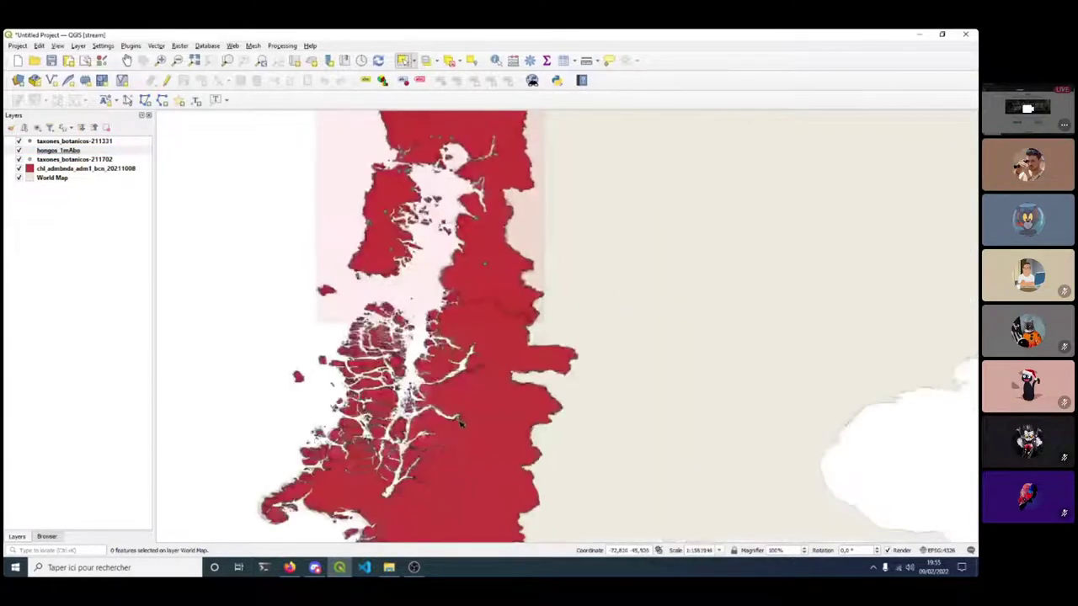
Select the Región de Los Lagos polygon in the chl_admbnda_adm1_bcn_20211008 layer.
{"action": "left_click_drag", "start_coordinate": [461, 387], "coordinate": [480, 378]}
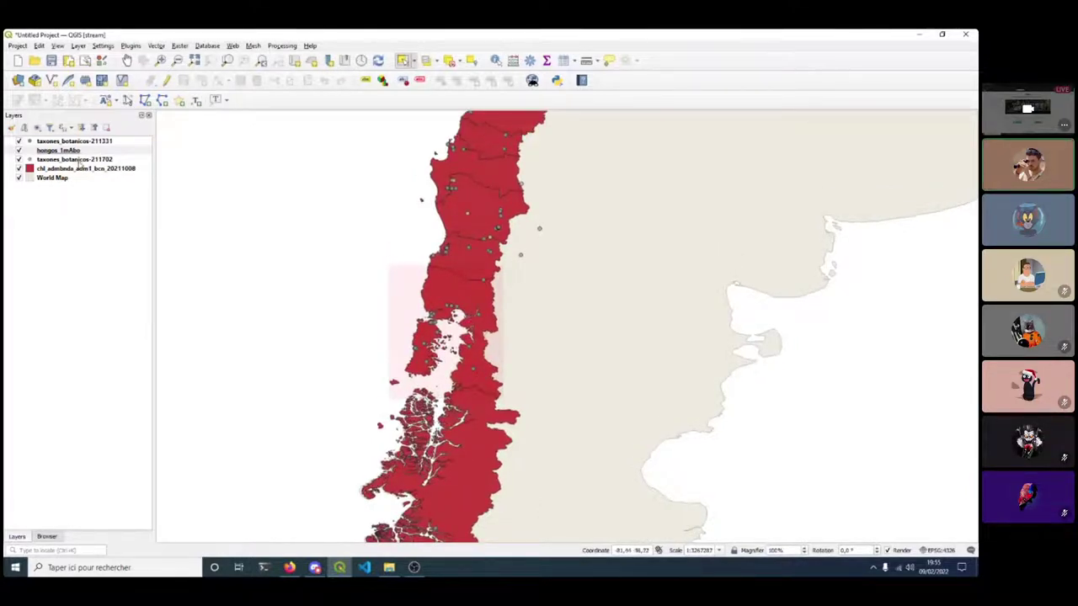
{"action": "left_click", "coordinate": [80, 169]}
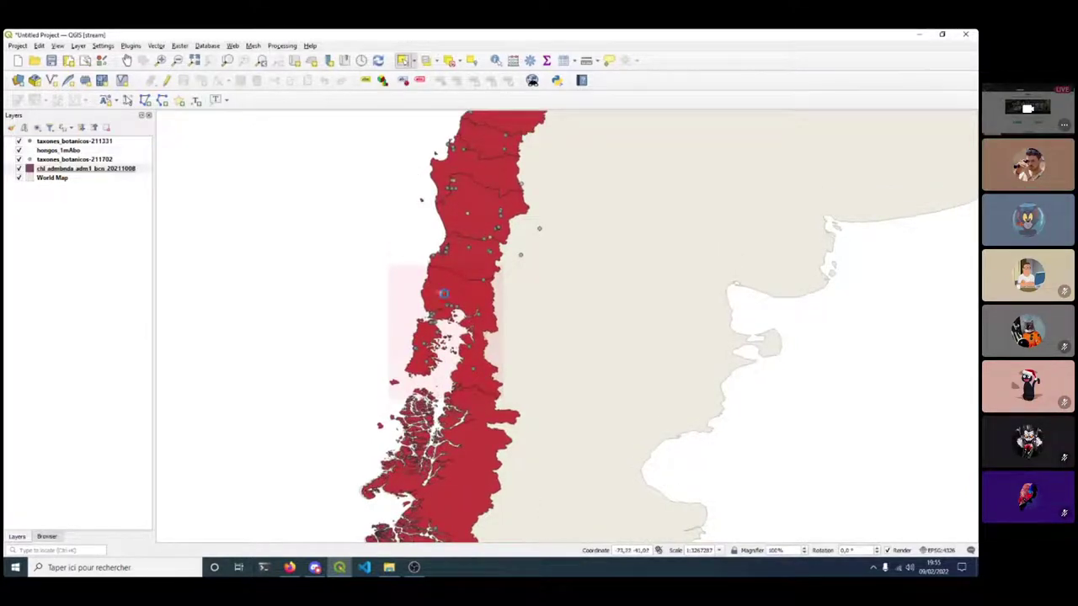
{"action": "left_click", "coordinate": [445, 293]}
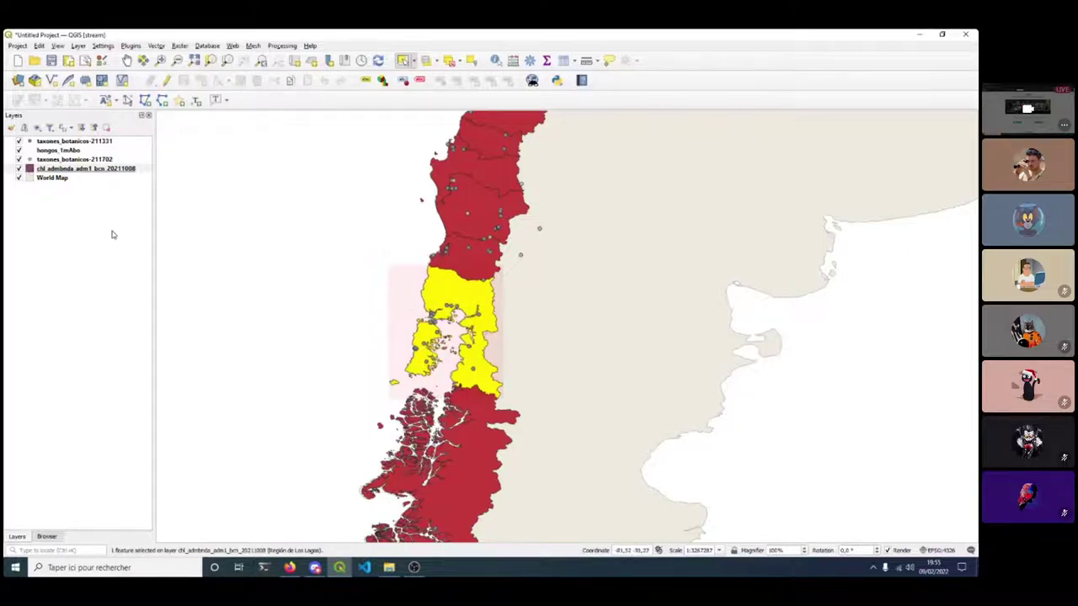
{"action": "right_click", "coordinate": [45, 172]}
{"action": "mouse_move", "coordinate": [130, 392]}
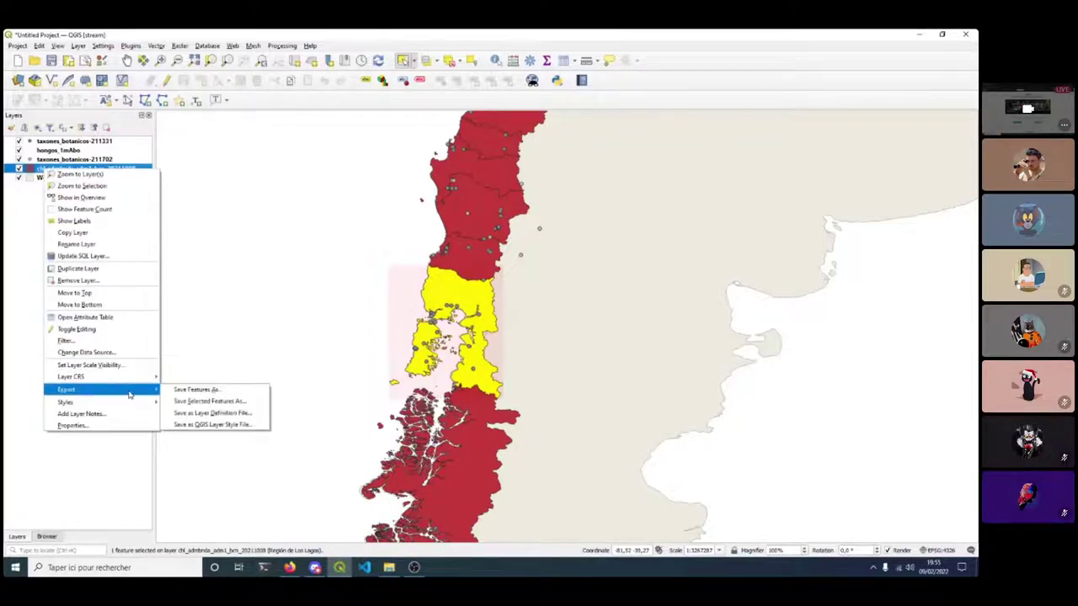
{"action": "left_click", "coordinate": [205, 393]}
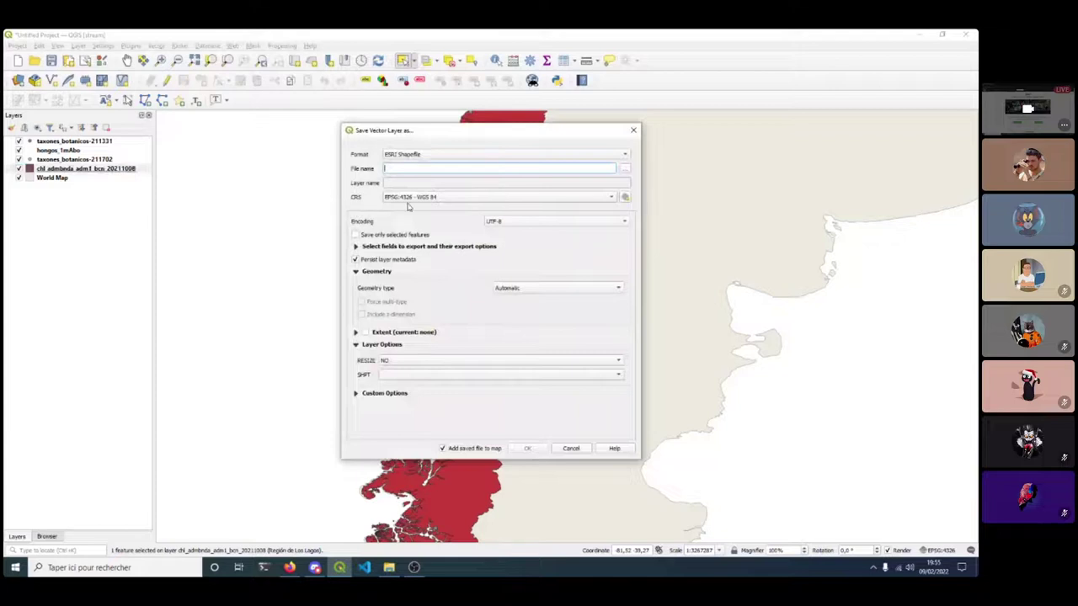
{"action": "left_click", "coordinate": [409, 200]}
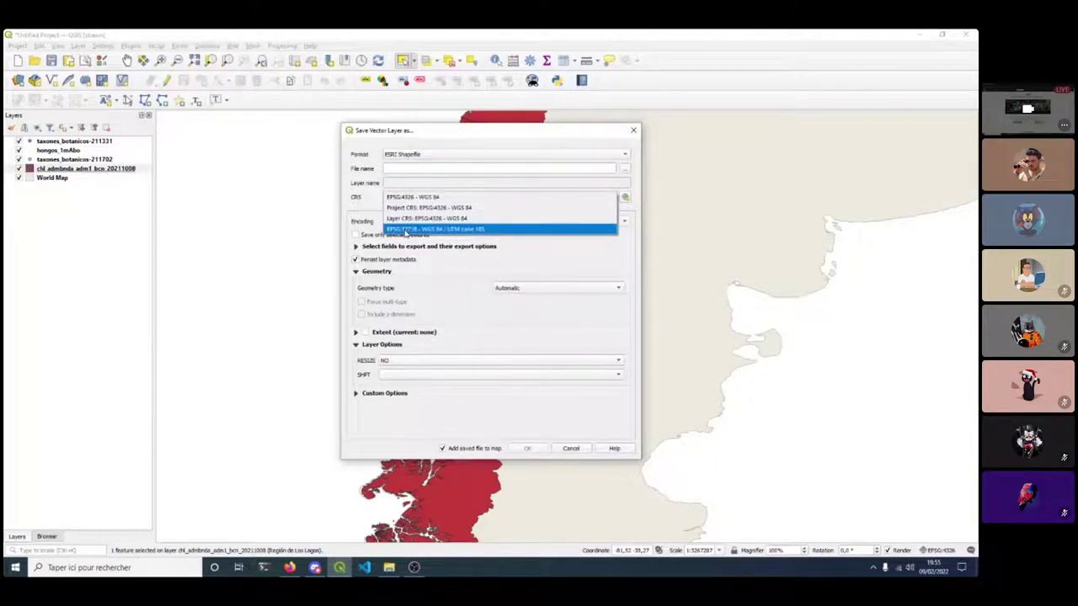
{"action": "left_click", "coordinate": [406, 229]}
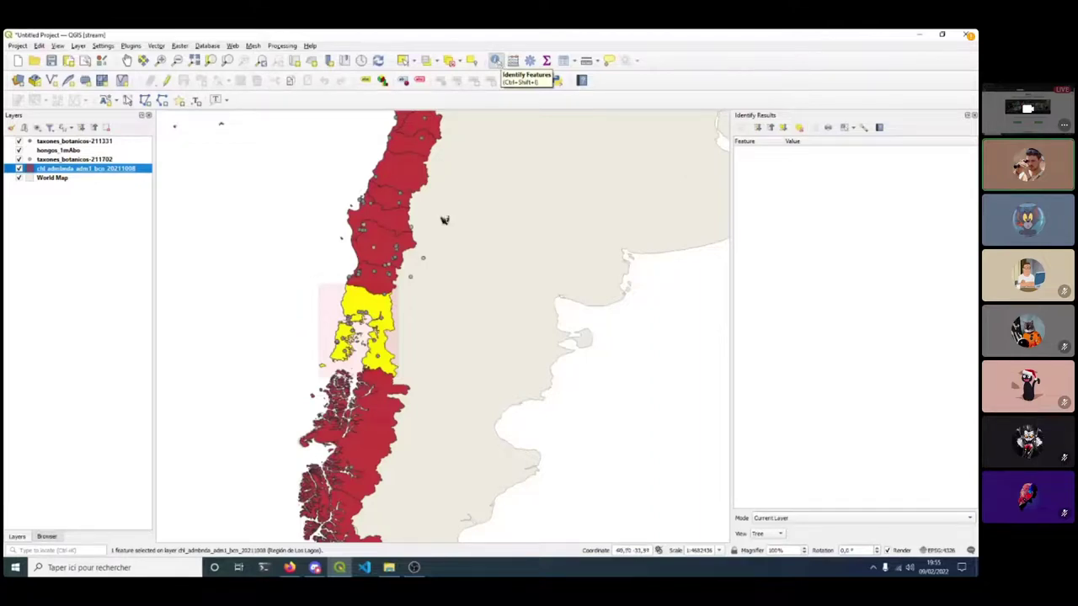
Identify the selected region on the map to read its attributes, and close the results.
{"action": "left_click", "coordinate": [359, 306]}
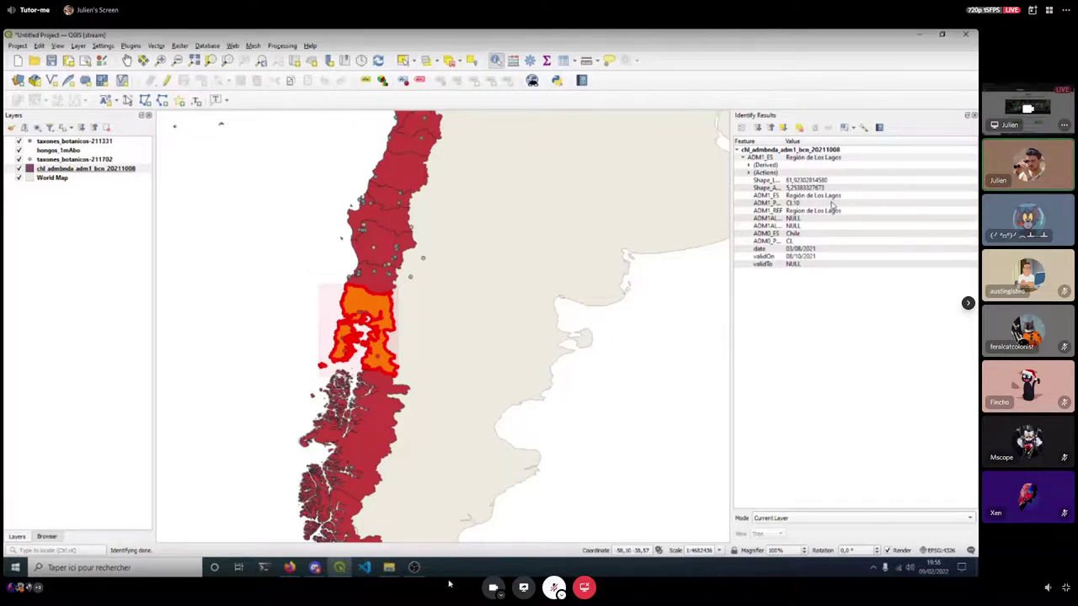
{"action": "left_click", "coordinate": [809, 131]}
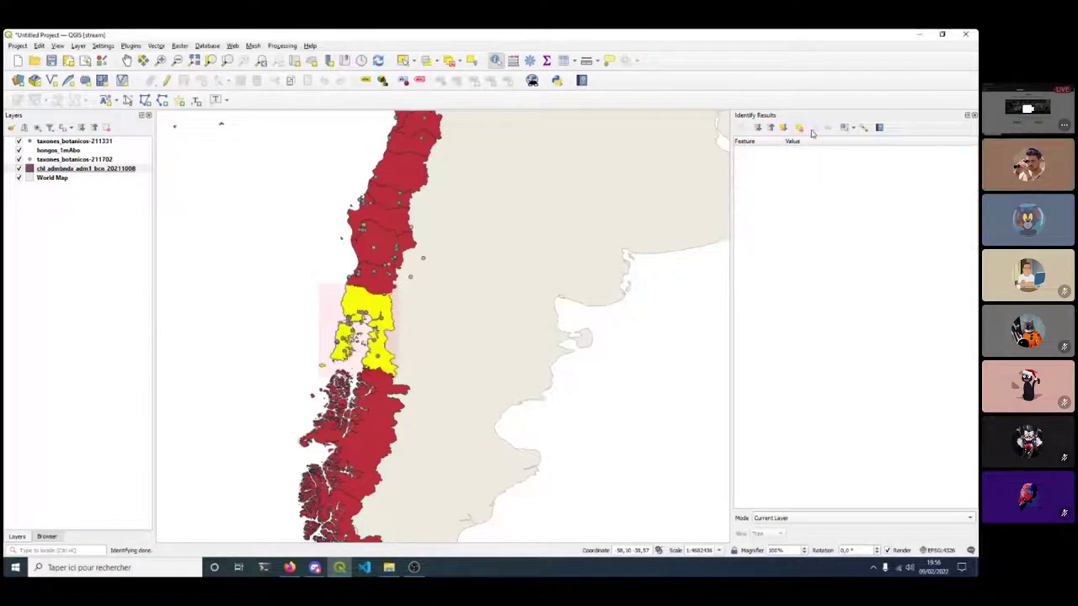
{"action": "left_click", "coordinate": [974, 116]}
Export only the selected region as the ESRI Shapefile admin_los_lagos in the shp_32718 folder, using CRS EPSG:32718 - WGS 84 / UTM zone 18S.
{"action": "right_click", "coordinate": [72, 169]}
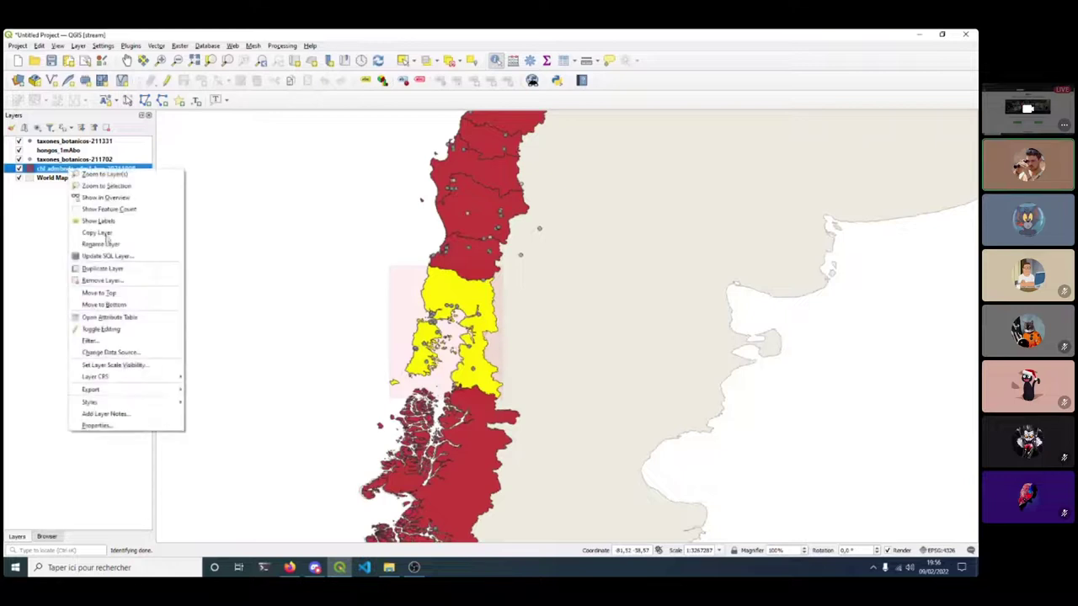
{"action": "mouse_move", "coordinate": [175, 393]}
{"action": "left_click", "coordinate": [223, 390]}
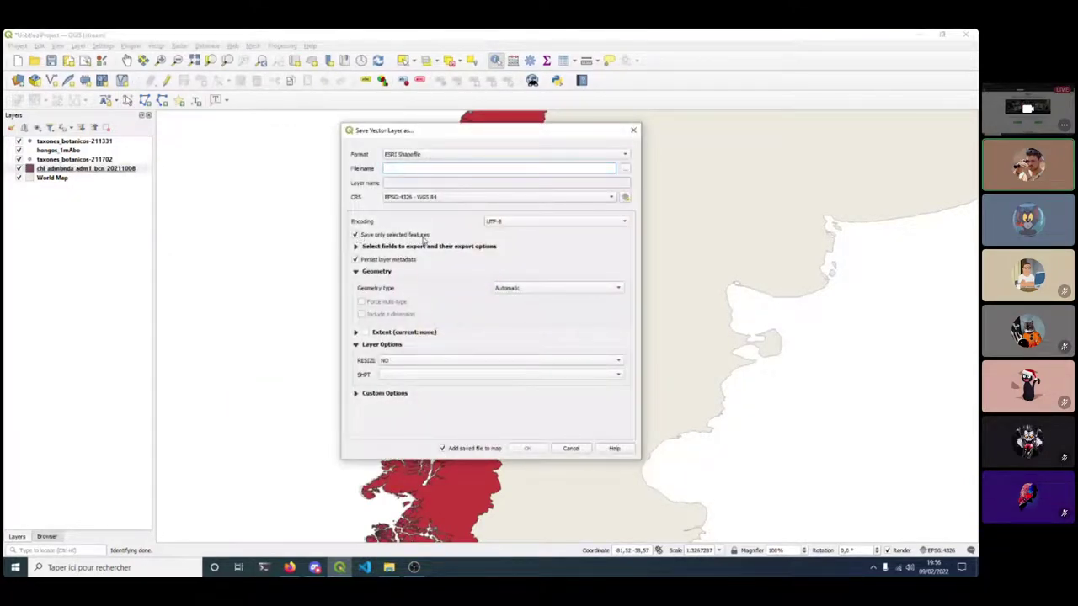
{"action": "left_click", "coordinate": [461, 195]}
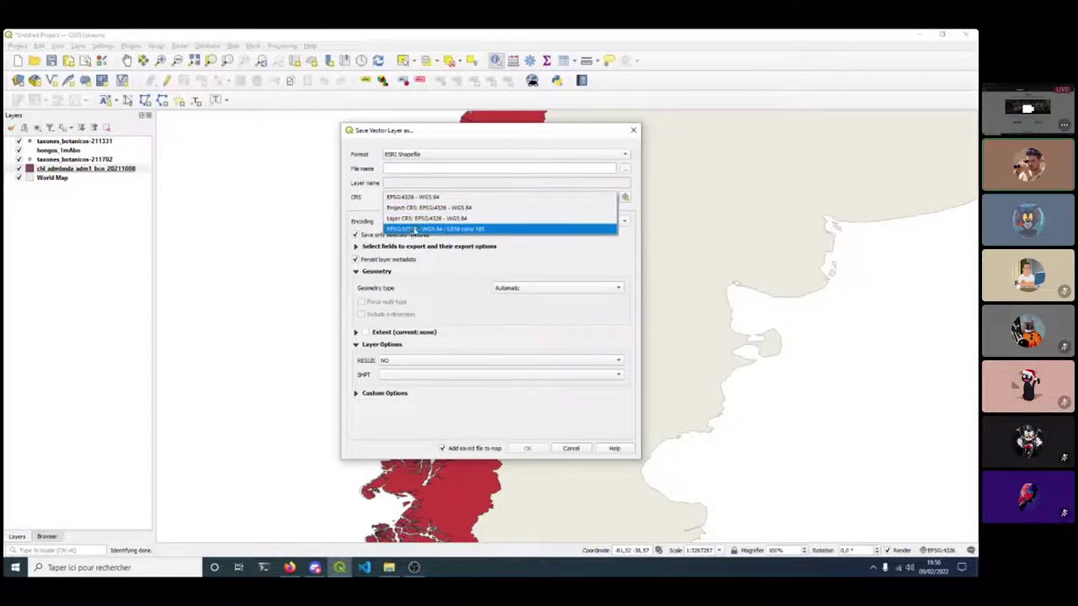
{"action": "left_click", "coordinate": [413, 230]}
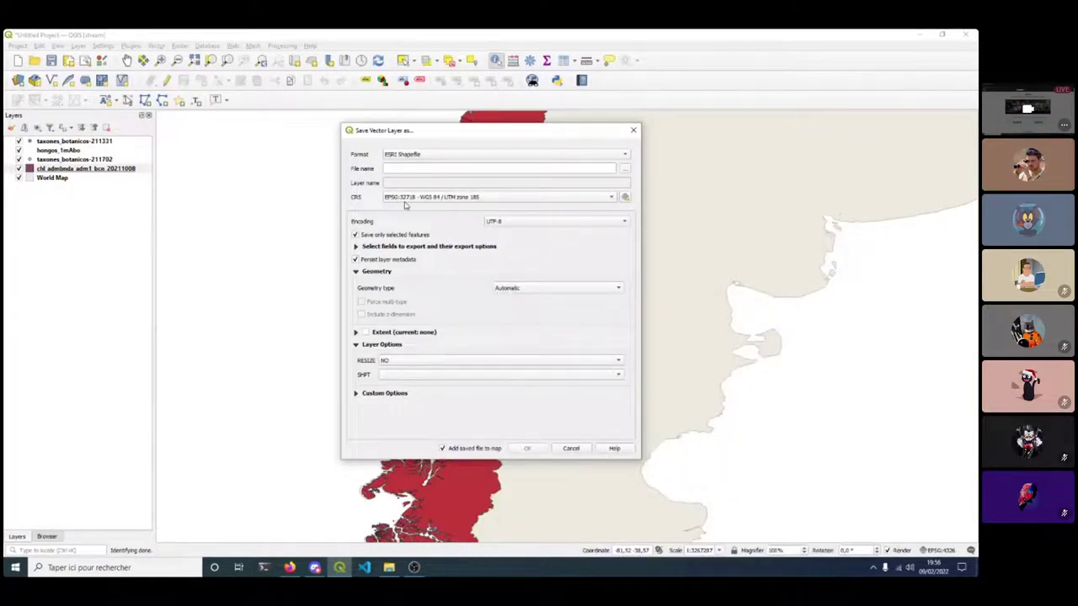
{"action": "mouse_move", "coordinate": [401, 199]}
{"action": "left_click", "coordinate": [624, 169]}
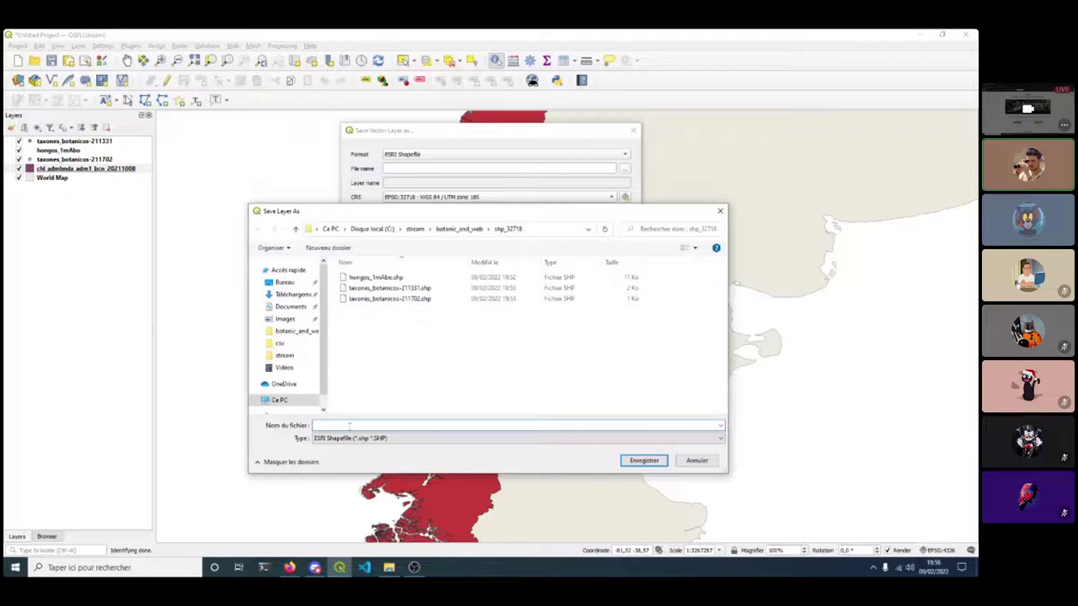
{"action": "type", "text": "cdmin_bc"}
{"action": "type", "text": "s_lagos"}
{"action": "left_click", "coordinate": [644, 461]}
{"action": "left_click", "coordinate": [521, 446]}
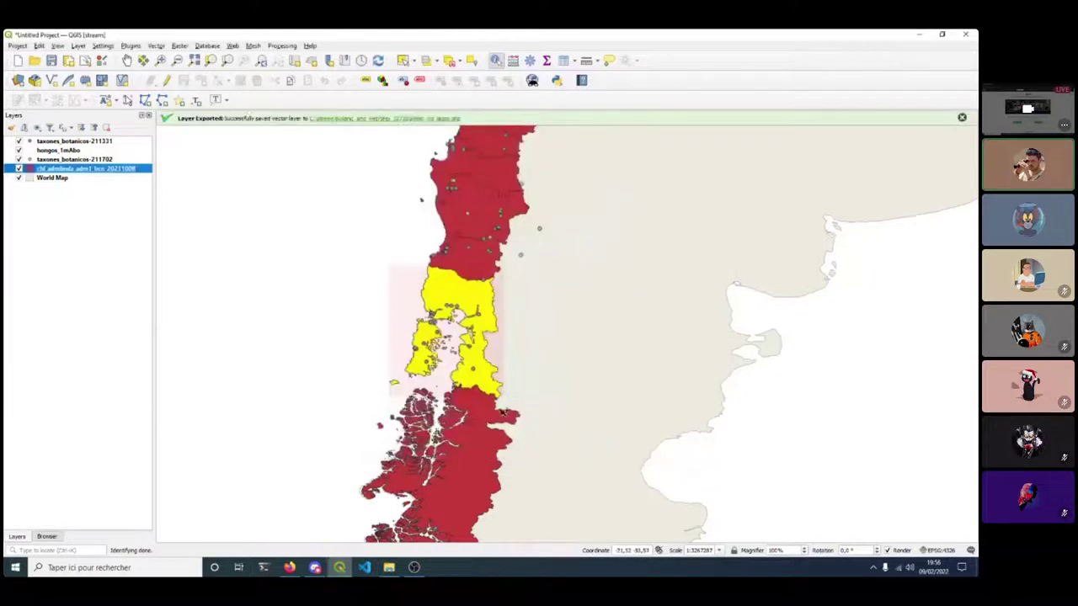
Start a new project without saving, and try loading the admin_los_lagos, hongos_1mAbo and both taxones_botanicos shapefiles from shp_32718 all at once.
{"action": "left_click", "coordinate": [18, 61]}
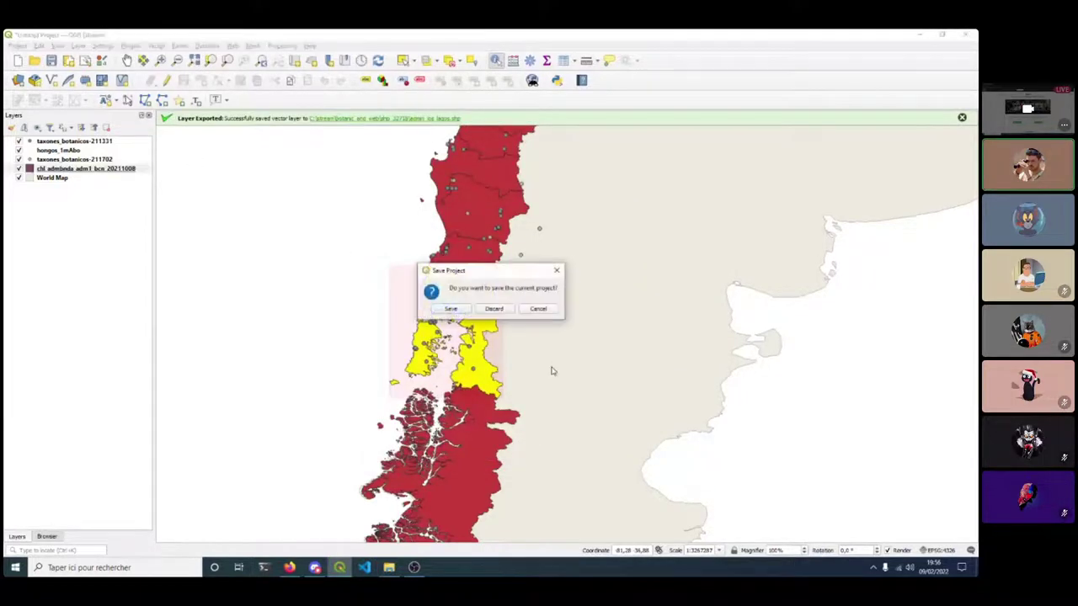
{"action": "left_click", "coordinate": [494, 309]}
{"action": "left_click", "coordinate": [389, 567]}
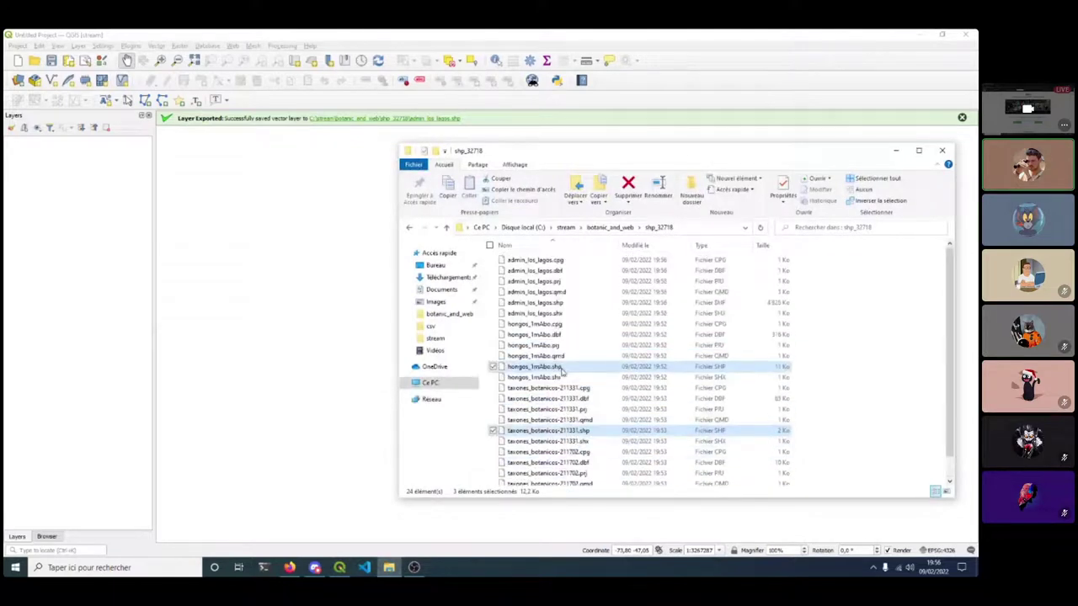
{"action": "left_click", "coordinate": [540, 305], "text": "ctrl"}
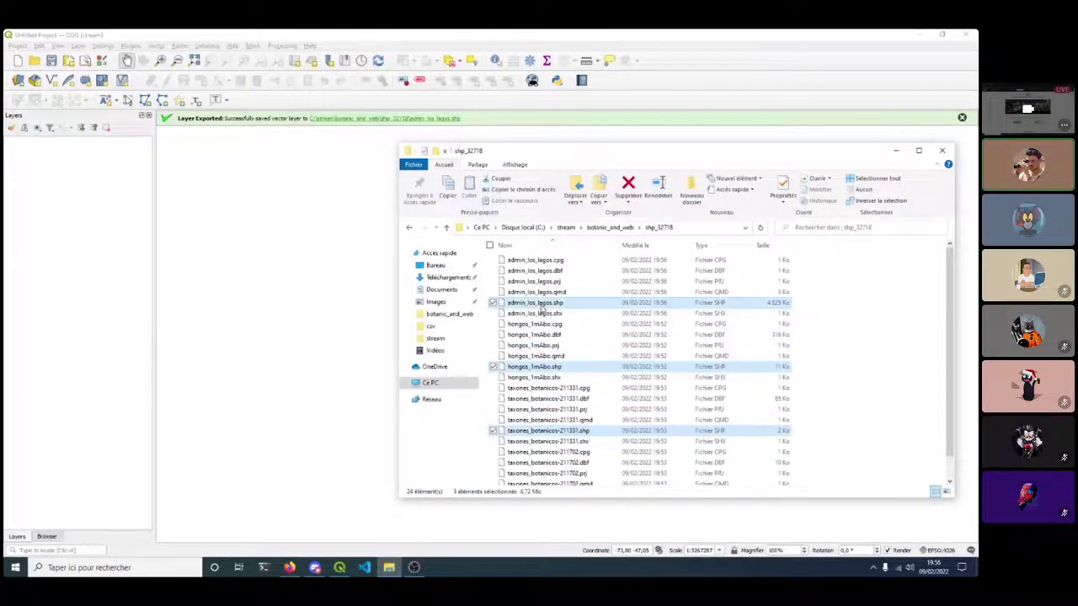
{"action": "left_click_drag", "start_coordinate": [539, 305], "coordinate": [264, 289]}
{"action": "left_click", "coordinate": [261, 297]}
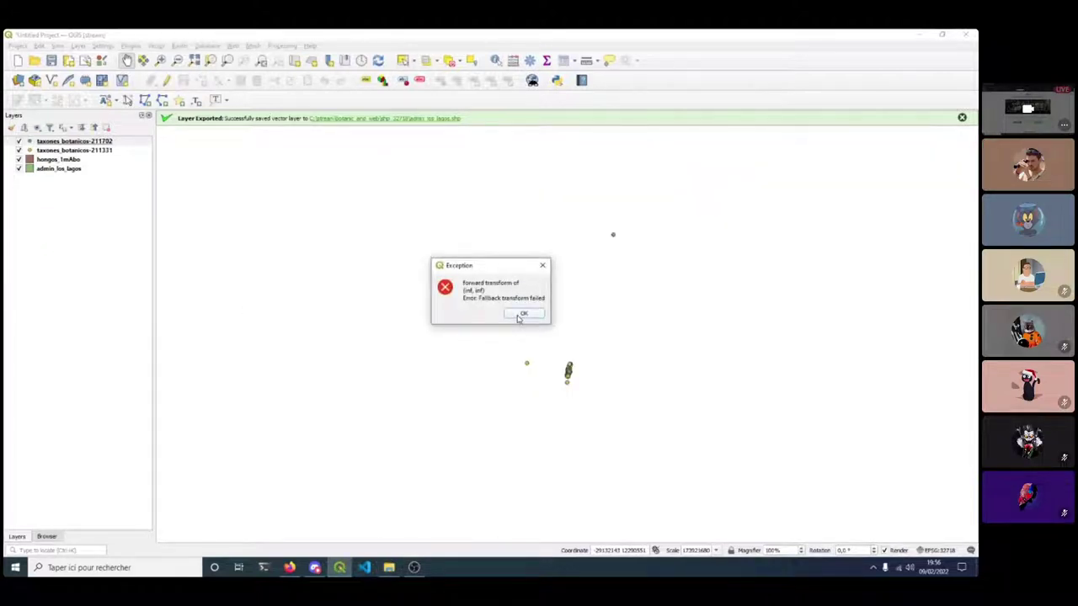
{"action": "left_click", "coordinate": [520, 316]}
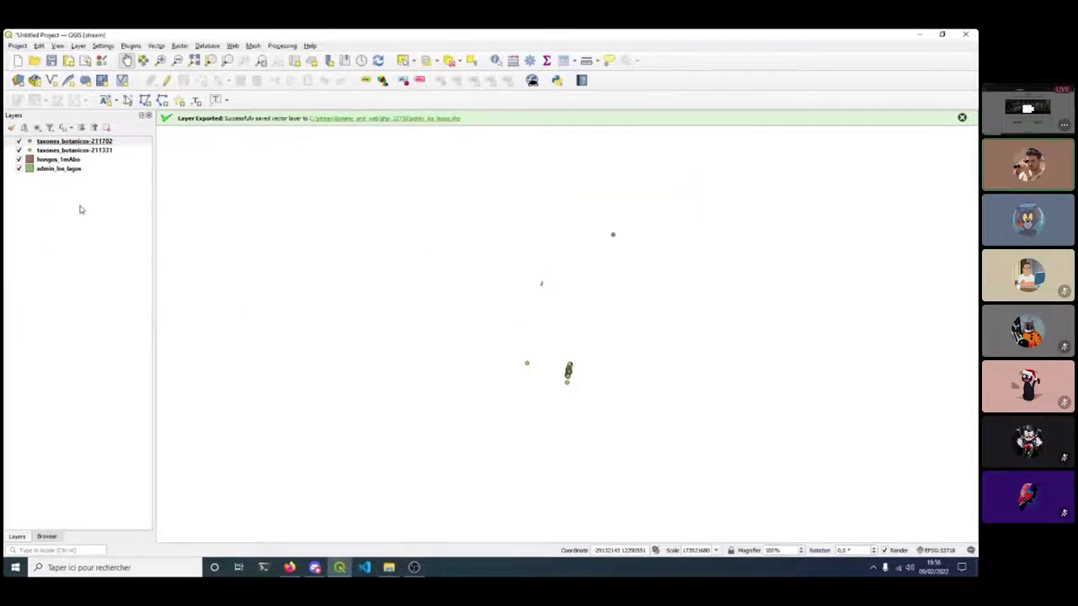
Remove the admin_los_lagos layer from the project.
{"action": "left_click", "coordinate": [59, 169]}
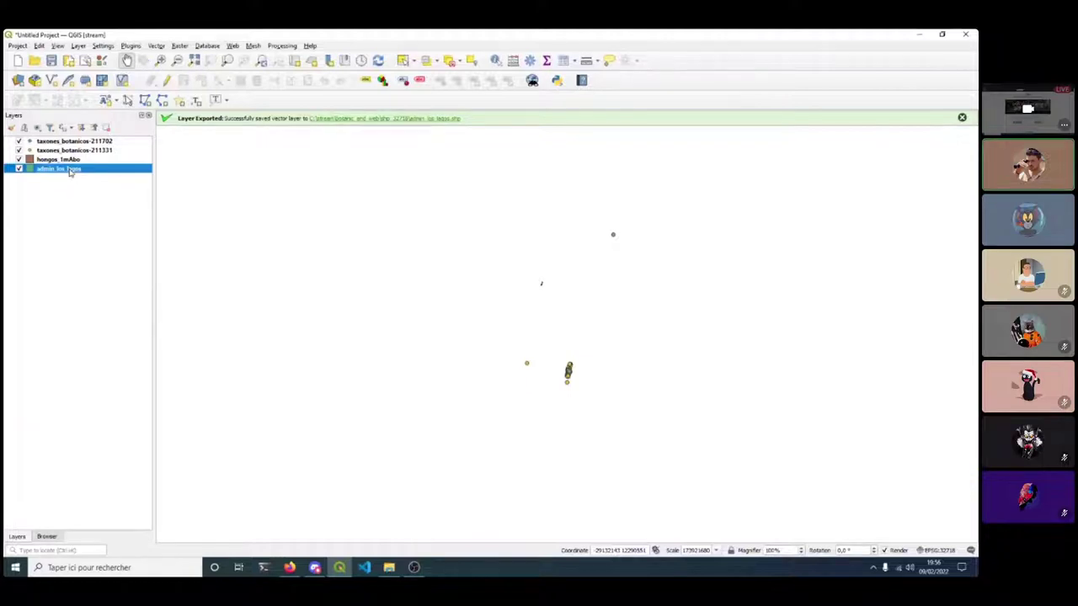
{"action": "right_click", "coordinate": [71, 171]}
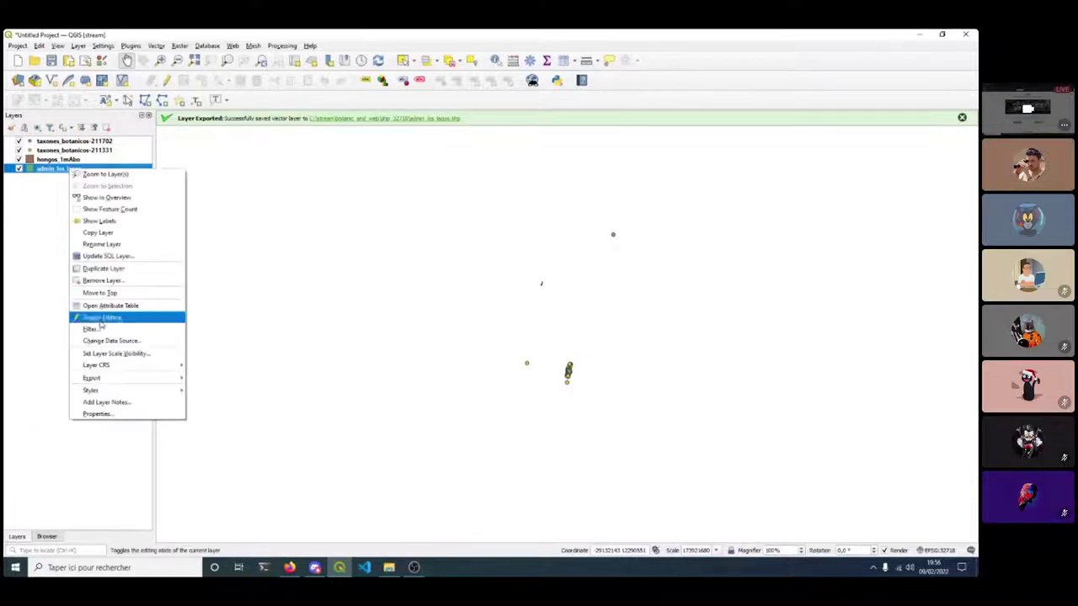
{"action": "left_click", "coordinate": [97, 281]}
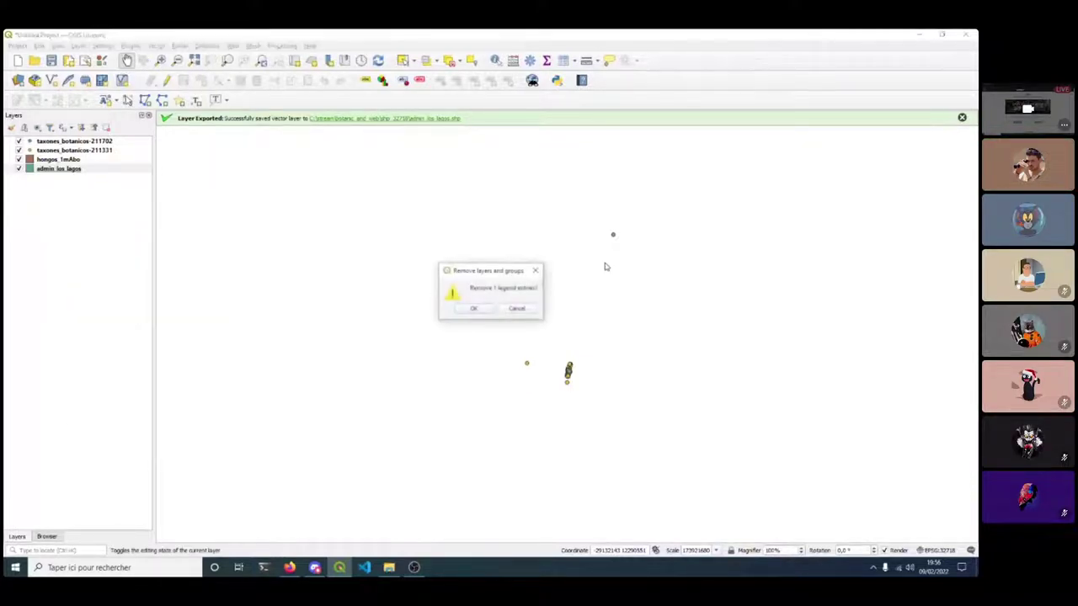
{"action": "left_click", "coordinate": [473, 309]}
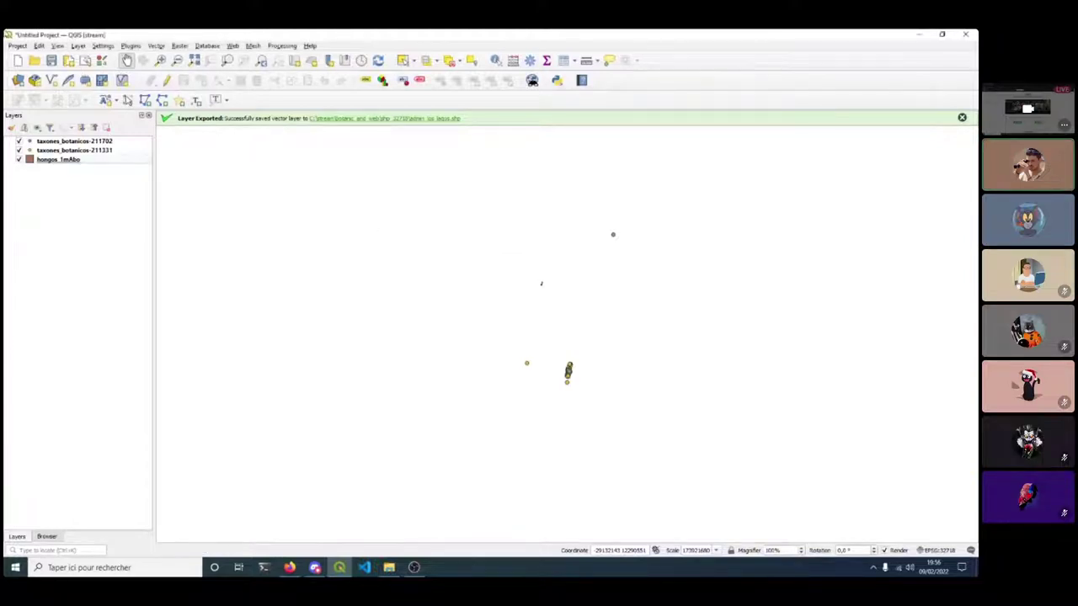
Start another new project without saving, and add admin_los_lagos.shp from the shp_32718 folder as its first layer.
{"action": "key", "text": "ctrl+n"}
{"action": "left_click", "coordinate": [494, 309]}
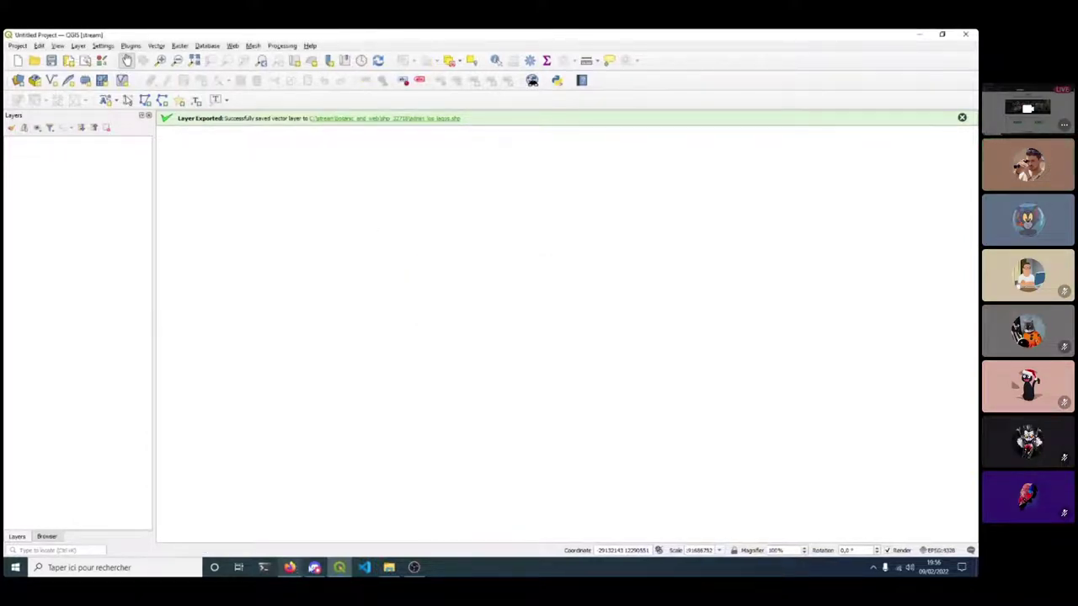
{"action": "left_click", "coordinate": [388, 566]}
{"action": "left_click", "coordinate": [533, 302]}
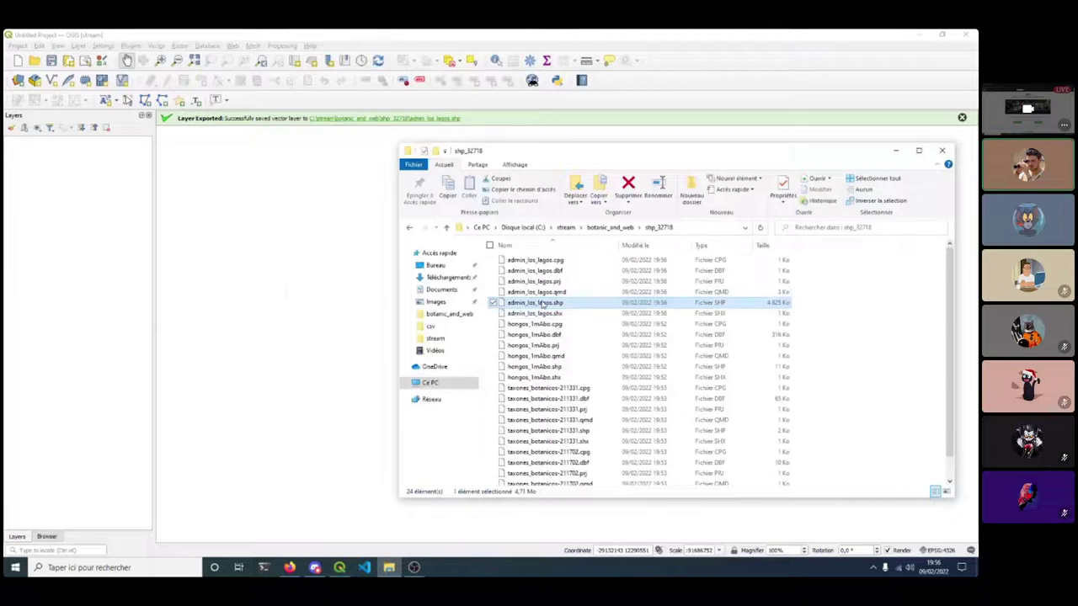
{"action": "left_click_drag", "start_coordinate": [541, 304], "coordinate": [309, 289]}
{"action": "left_click", "coordinate": [308, 312]}
{"action": "left_click_drag", "start_coordinate": [481, 383], "coordinate": [354, 399]}
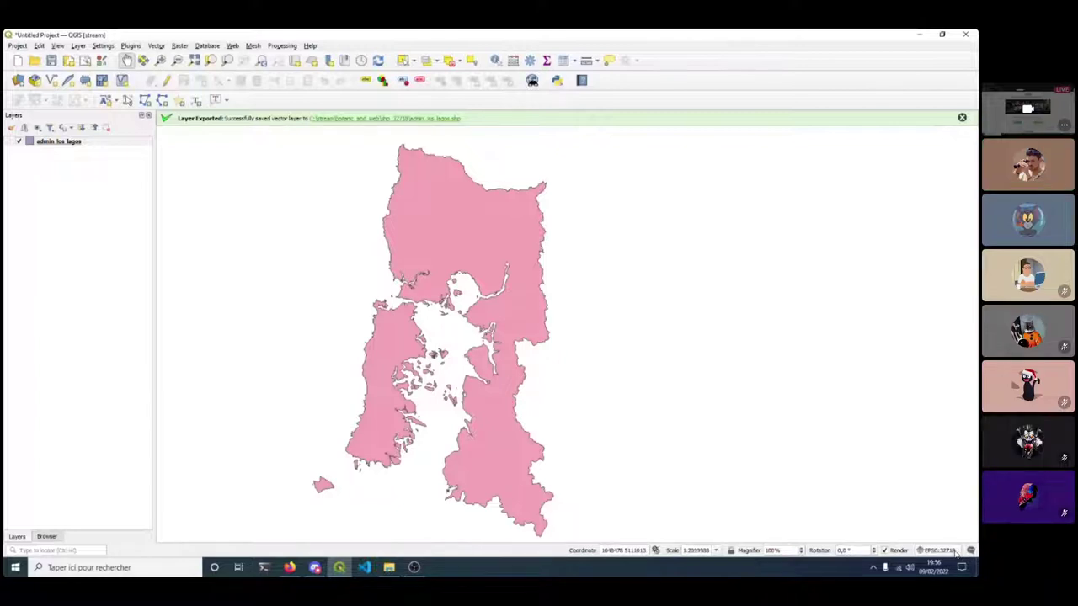
Add hongos_1mAbo.shp, taxones_botanicos-211331.shp and taxones_botanicos-211702.shp one at a time above the admin_los_lagos layer, and dismiss the export notice.
{"action": "left_click", "coordinate": [388, 568]}
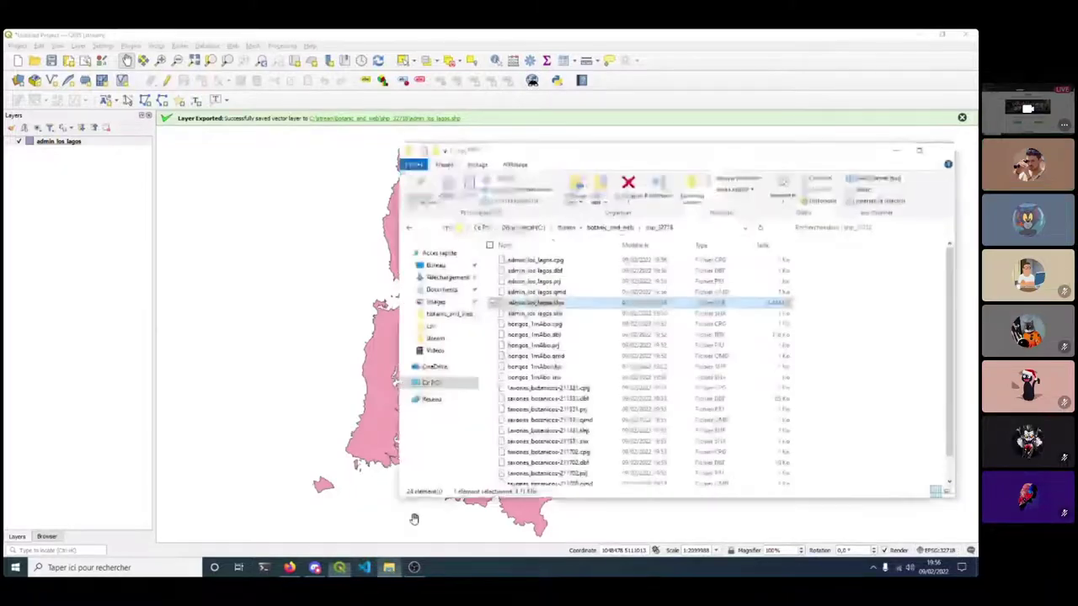
{"action": "left_click", "coordinate": [552, 368]}
{"action": "left_click_drag", "start_coordinate": [554, 370], "coordinate": [343, 334]}
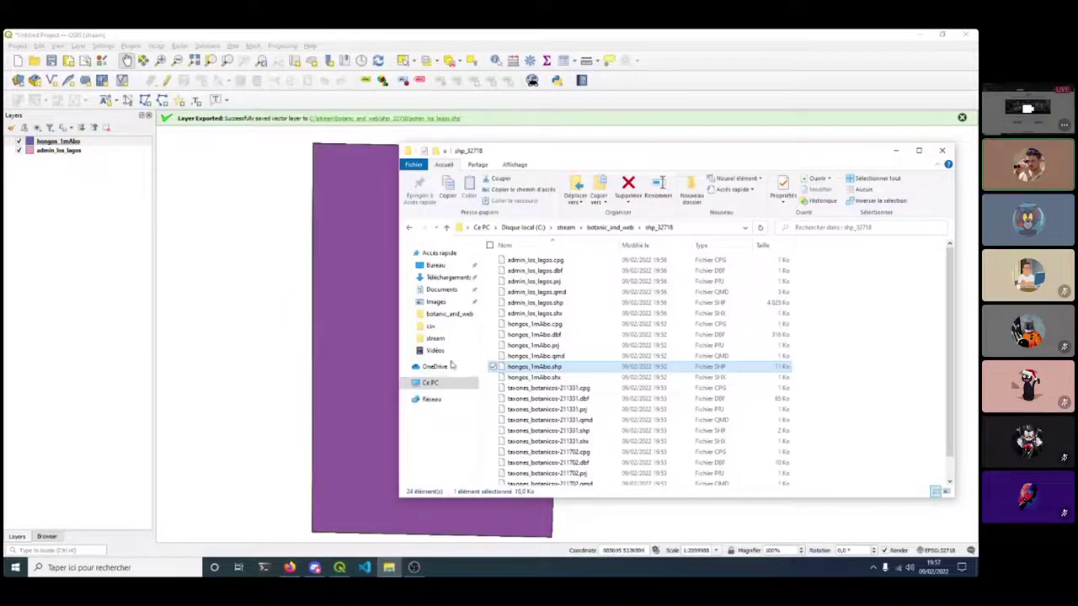
{"action": "scroll", "coordinate": [578, 403], "scroll_direction": "down", "scroll_amount": 1}
{"action": "left_click", "coordinate": [578, 406]}
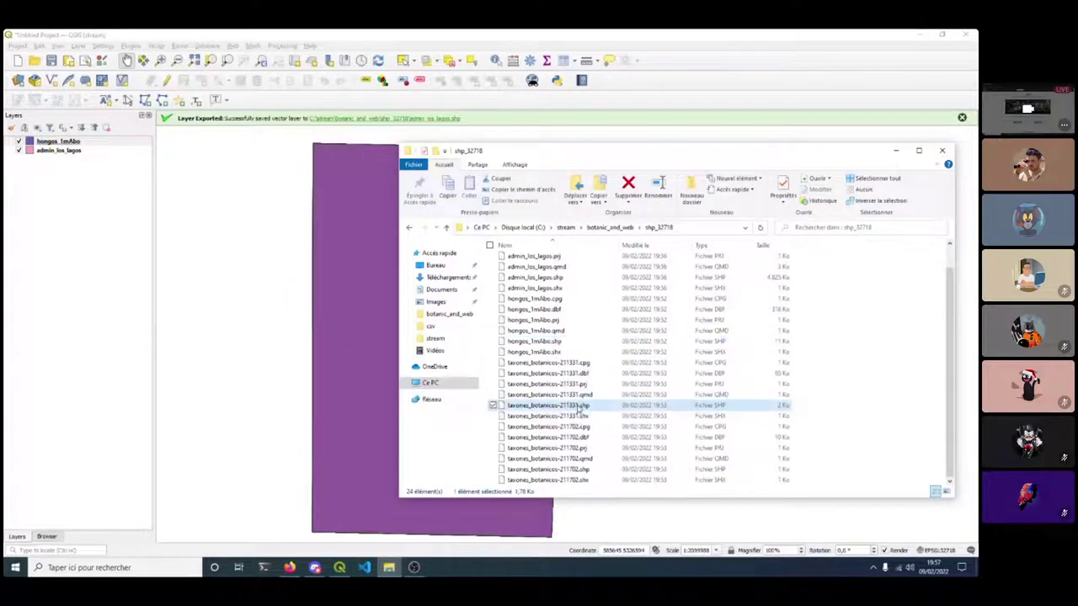
{"action": "left_click_drag", "start_coordinate": [578, 408], "coordinate": [329, 358]}
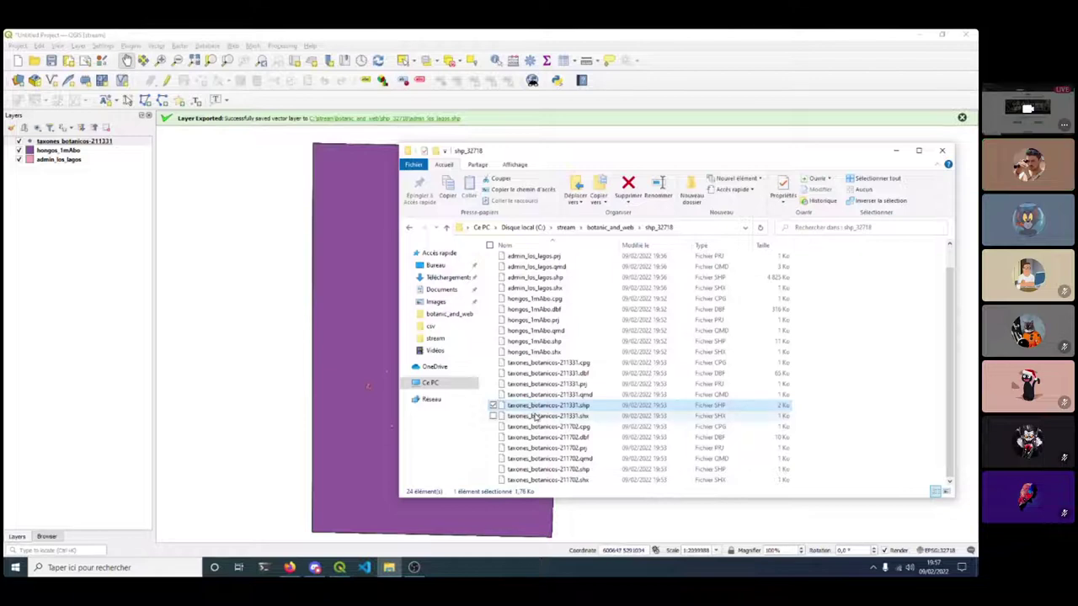
{"action": "left_click_drag", "start_coordinate": [556, 469], "coordinate": [339, 396]}
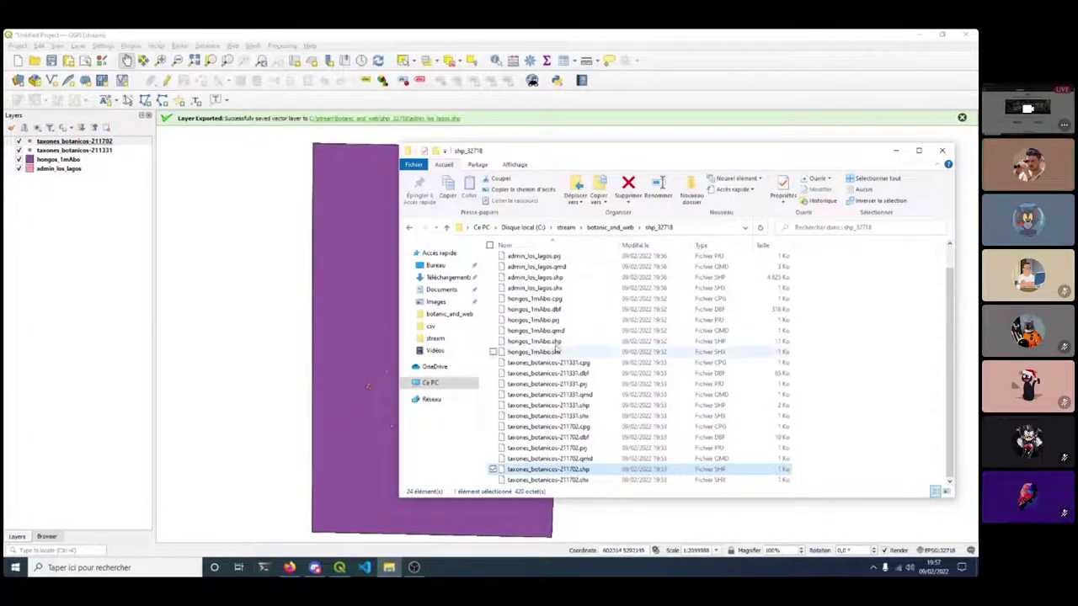
{"action": "scroll", "coordinate": [597, 364], "scroll_direction": "up", "scroll_amount": 1}
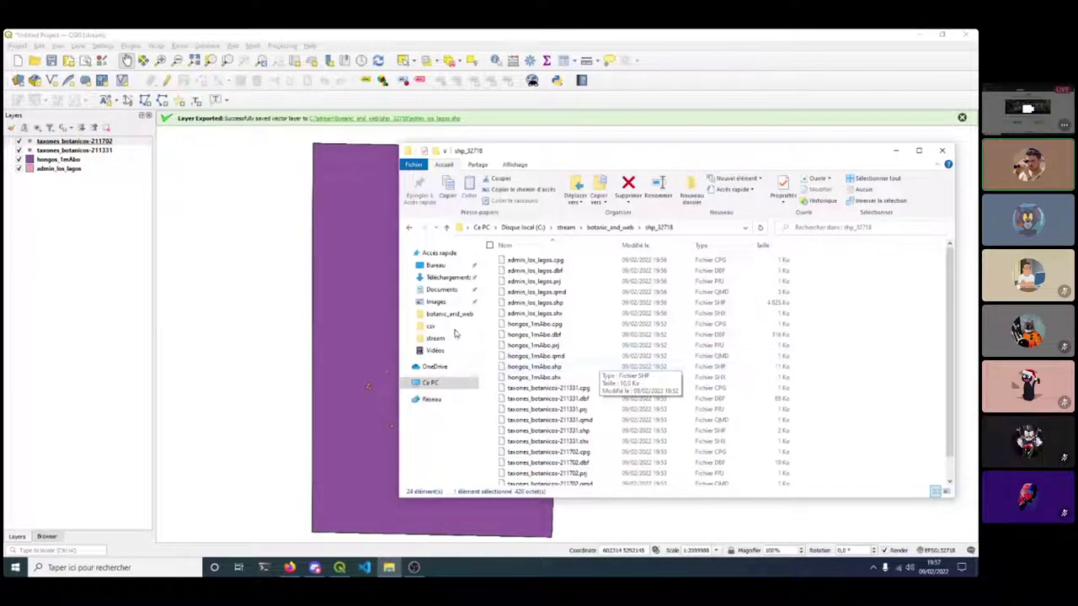
{"action": "left_click", "coordinate": [895, 150]}
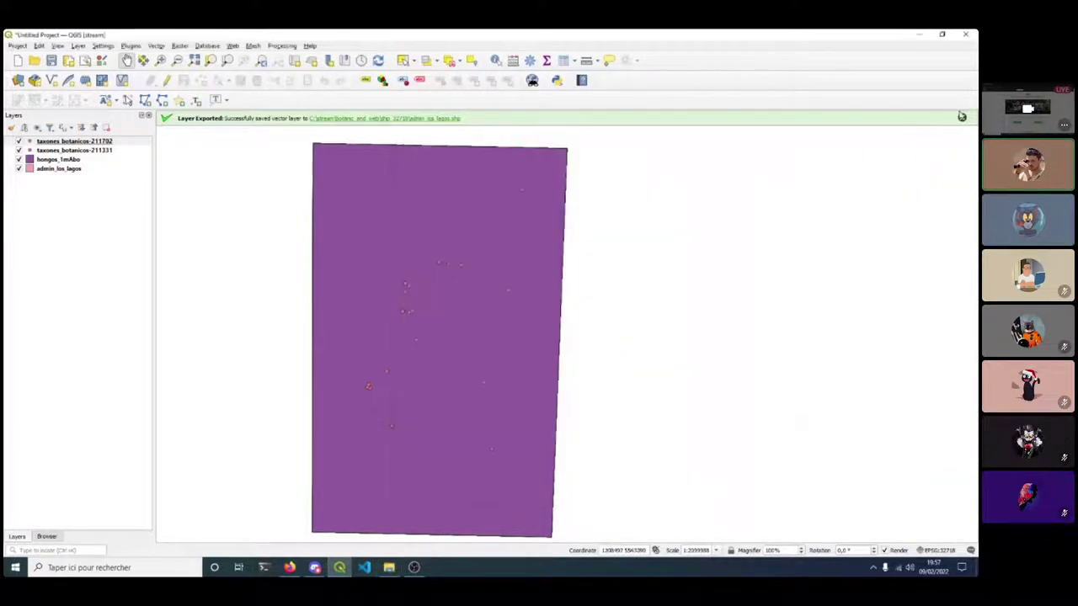
{"action": "left_click", "coordinate": [961, 119]}
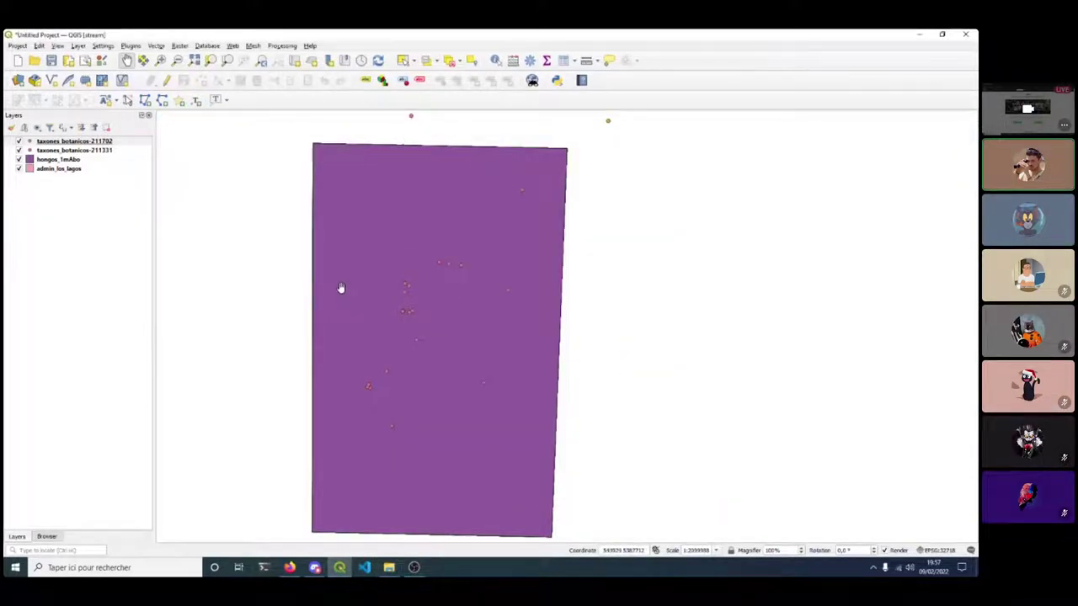
Clip the hongos_1mAbo layer with admin_los_lagos as the overlay into a temporary layer, and close the Clip dialog.
{"action": "scroll", "coordinate": [340, 289], "scroll_direction": "down", "scroll_amount": 1}
{"action": "left_click", "coordinate": [40, 160]}
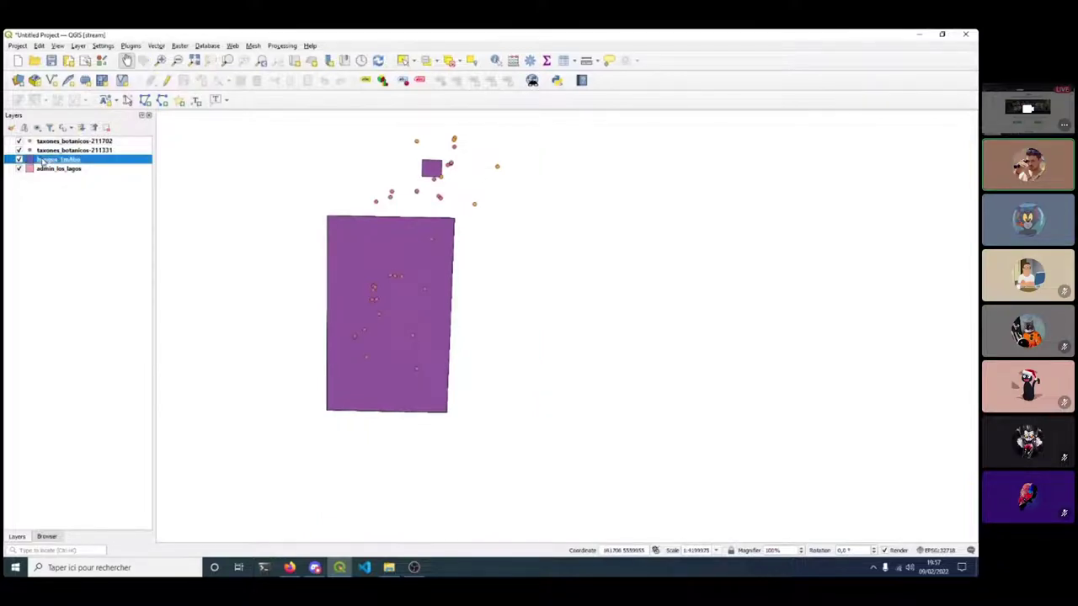
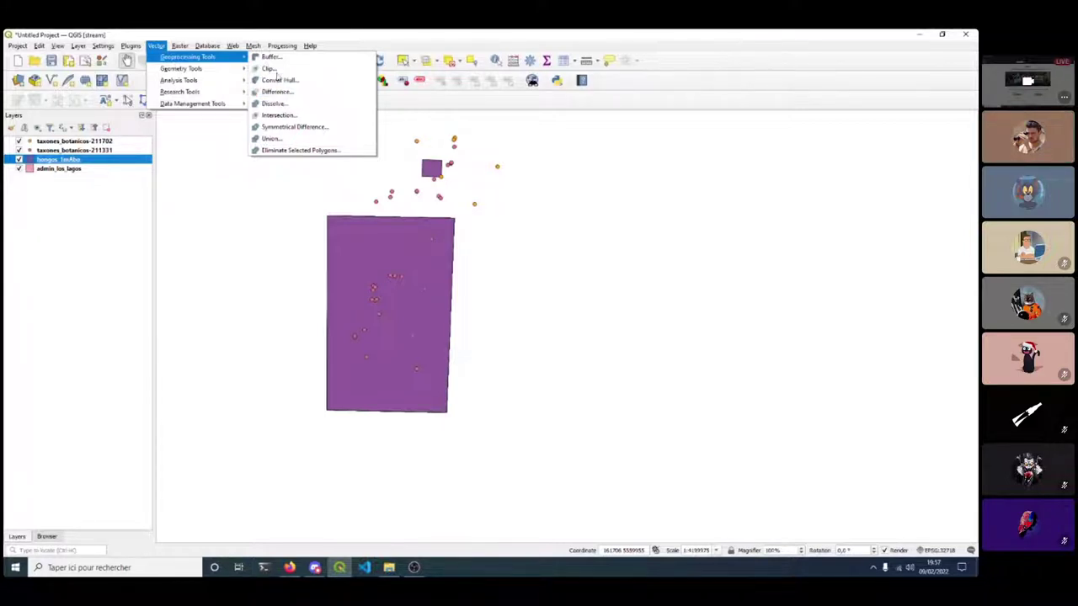
{"action": "left_click", "coordinate": [271, 68]}
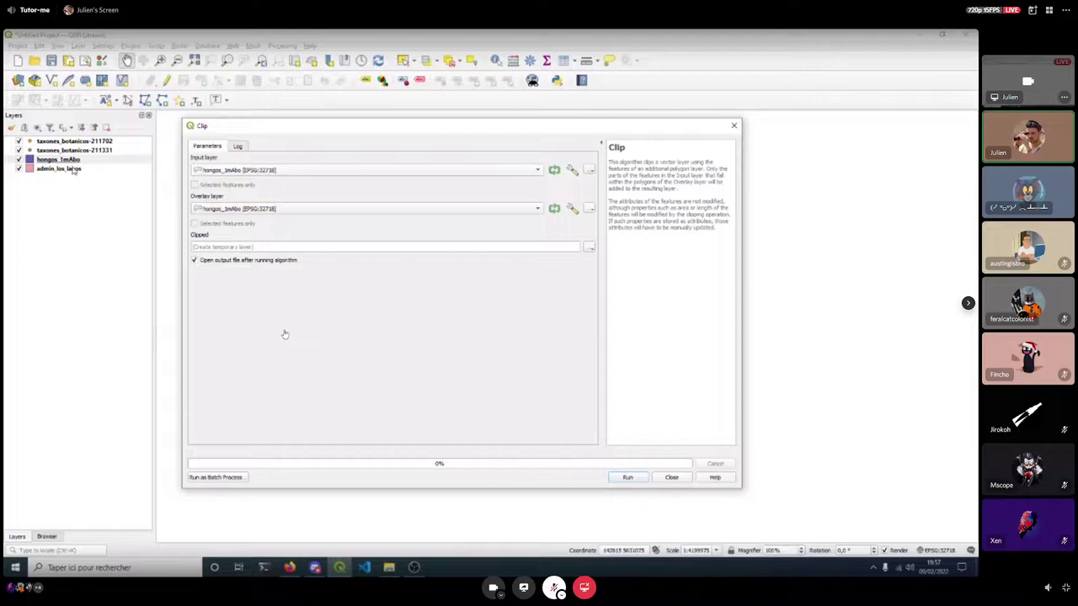
{"action": "left_click", "coordinate": [218, 211]}
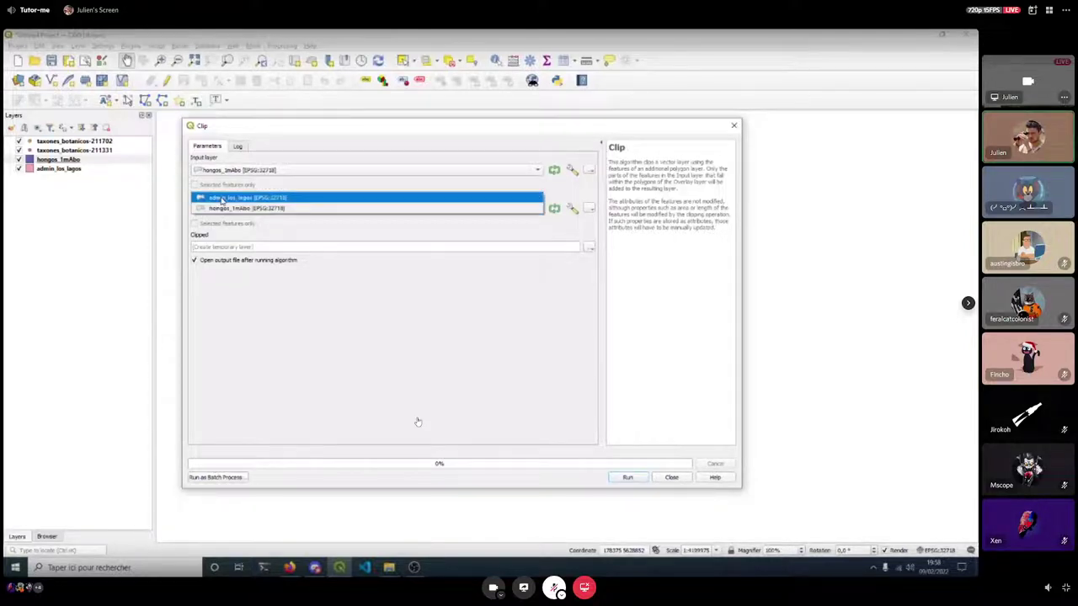
{"action": "left_click", "coordinate": [222, 199]}
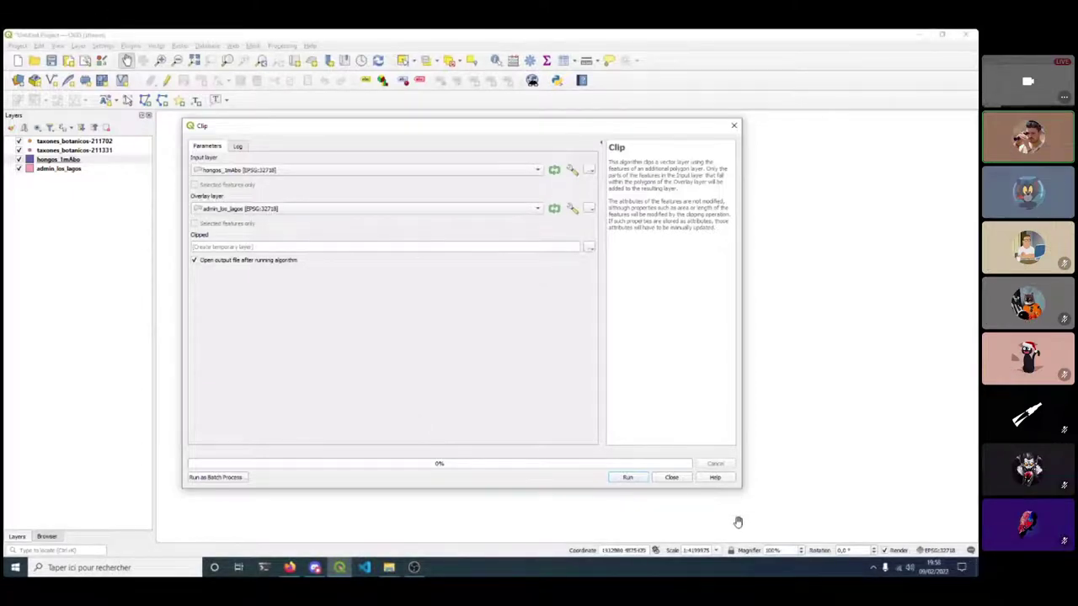
{"action": "left_click", "coordinate": [632, 478]}
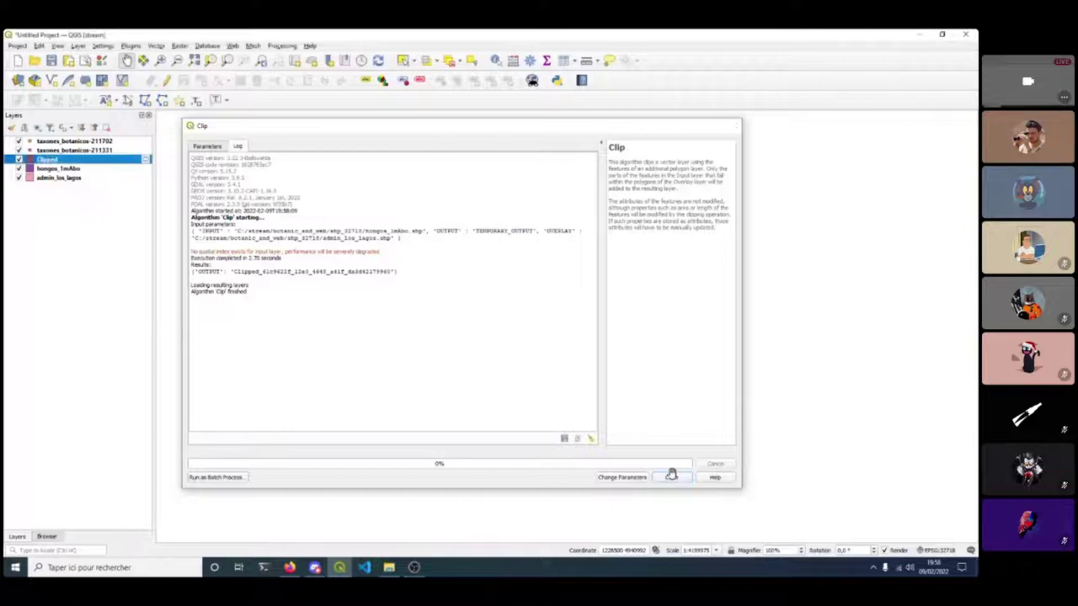
{"action": "left_click", "coordinate": [671, 478]}
Examine the clipped layer on the map and look through the fields of its attribute table.
{"action": "scroll", "coordinate": [408, 306], "scroll_direction": "up", "scroll_amount": 1}
{"action": "left_click_drag", "start_coordinate": [404, 307], "coordinate": [393, 326]}
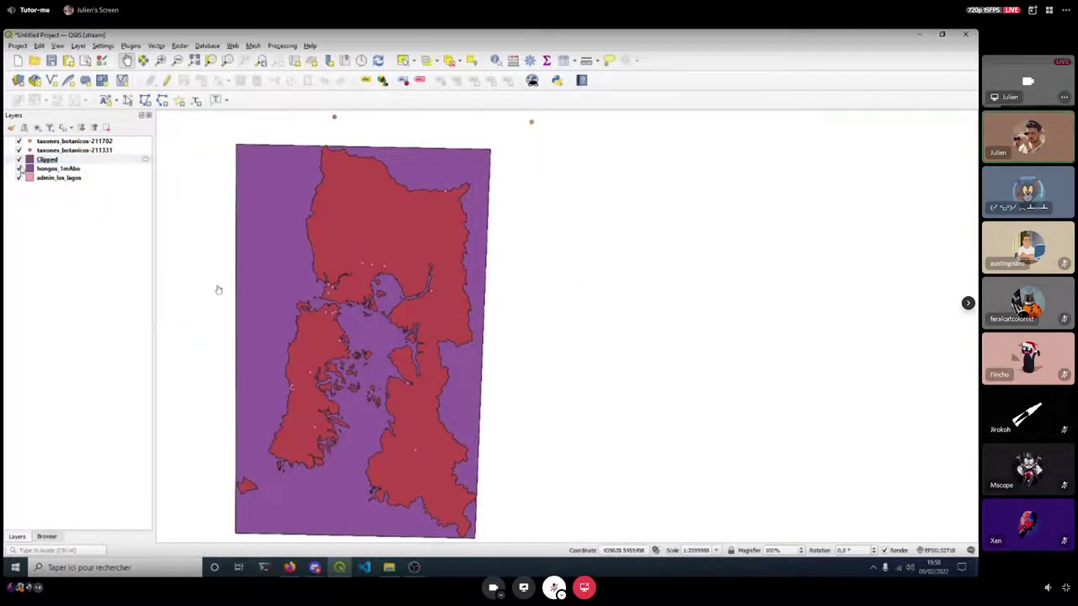
{"action": "left_click", "coordinate": [44, 160]}
{"action": "left_click", "coordinate": [564, 60]}
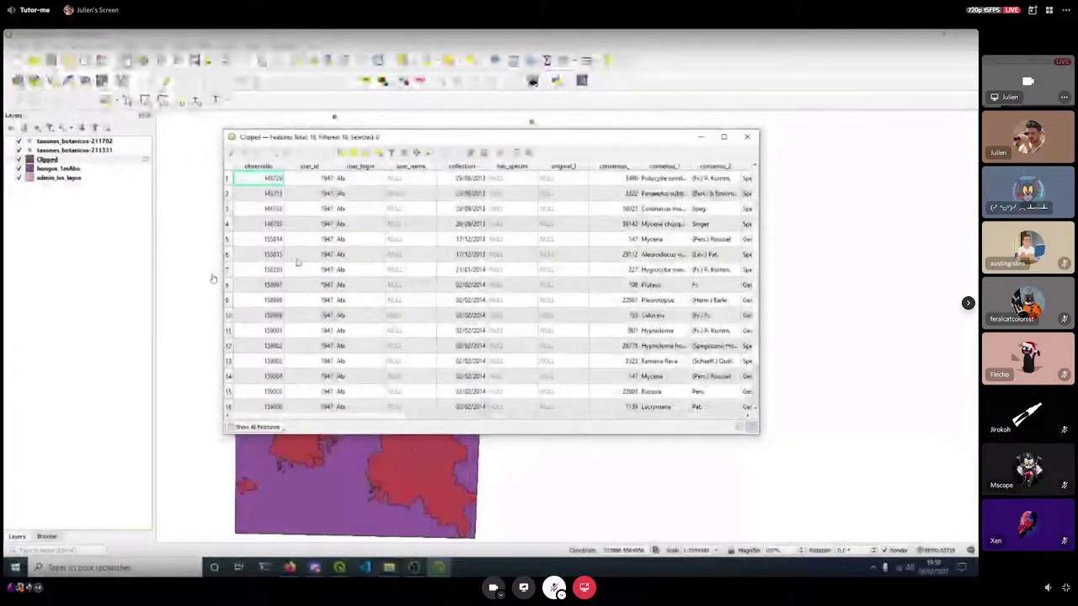
{"action": "left_click_drag", "start_coordinate": [384, 414], "coordinate": [493, 424]}
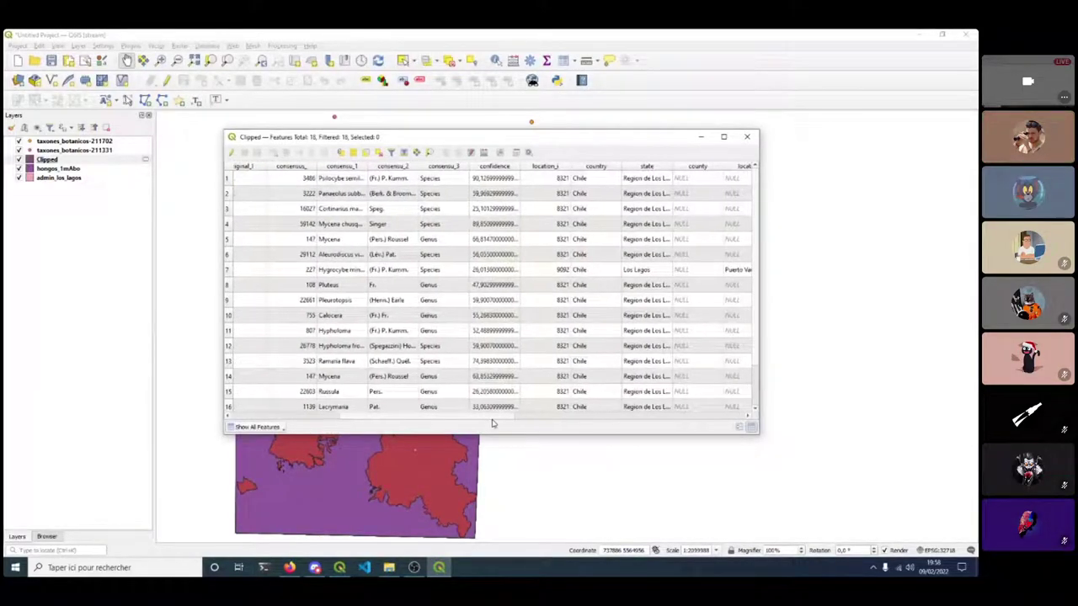
{"action": "left_click", "coordinate": [747, 137]}
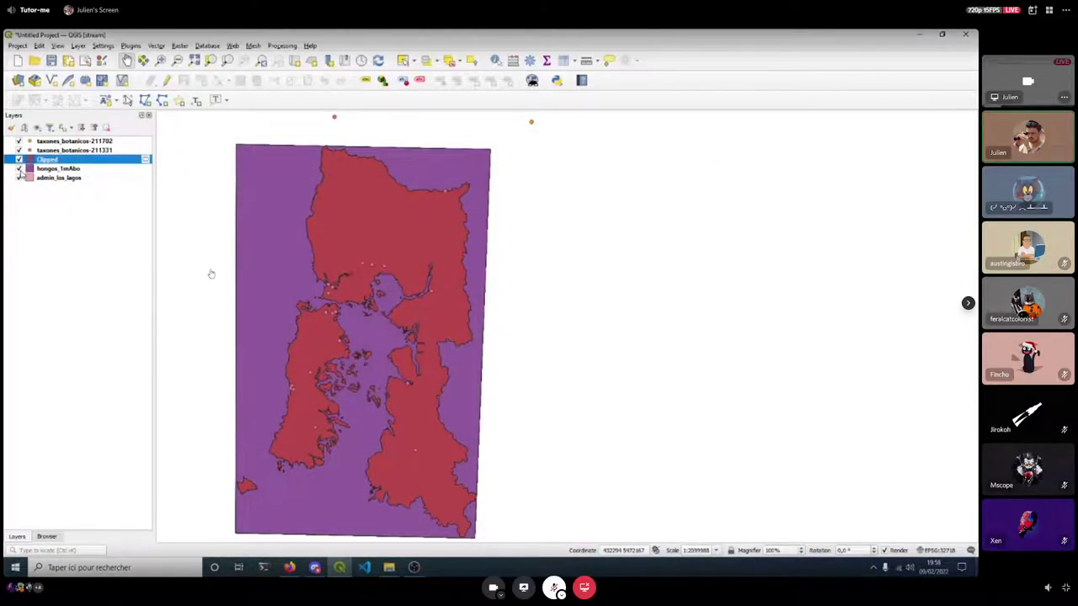
Hide the hongos_1mAbo and admin_los_lagos layers, and check the records in the Clipped layer's attribute table.
{"action": "left_click", "coordinate": [19, 169]}
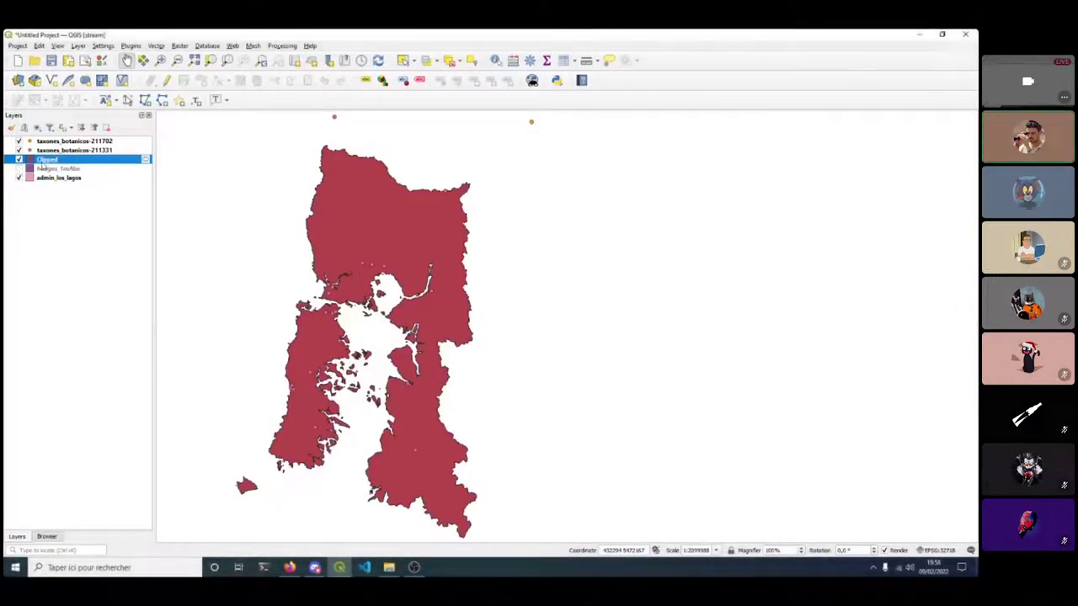
{"action": "left_click", "coordinate": [20, 178]}
{"action": "key", "text": "F6"}
{"action": "scroll", "coordinate": [244, 325], "scroll_direction": "down", "scroll_amount": 1}
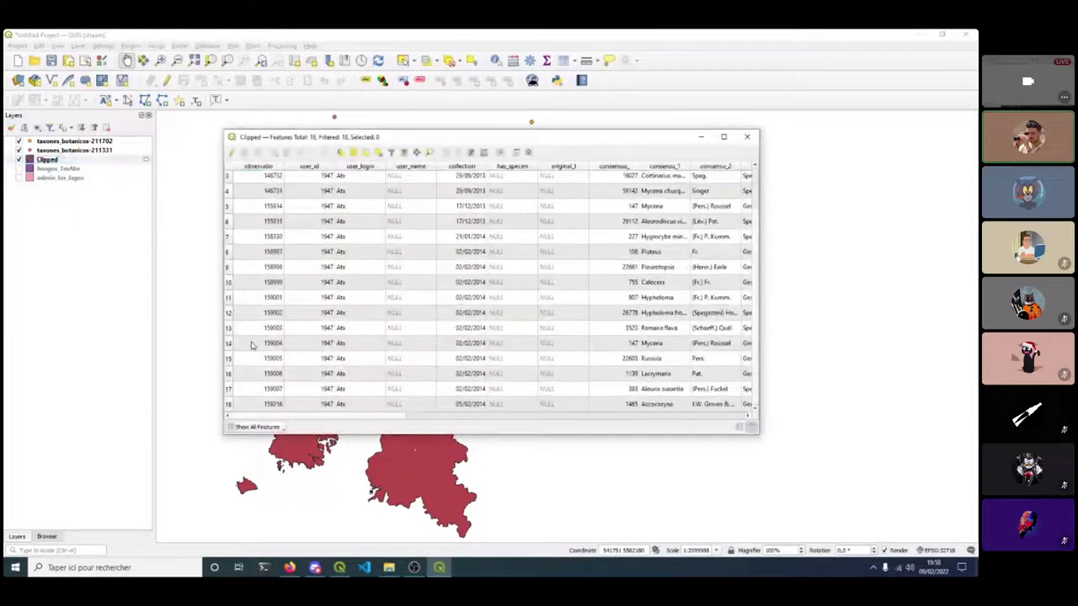
{"action": "left_click", "coordinate": [200, 270]}
Look through all records in the hongos_1mAbo layer's attribute table, and close the table.
{"action": "left_click", "coordinate": [61, 171]}
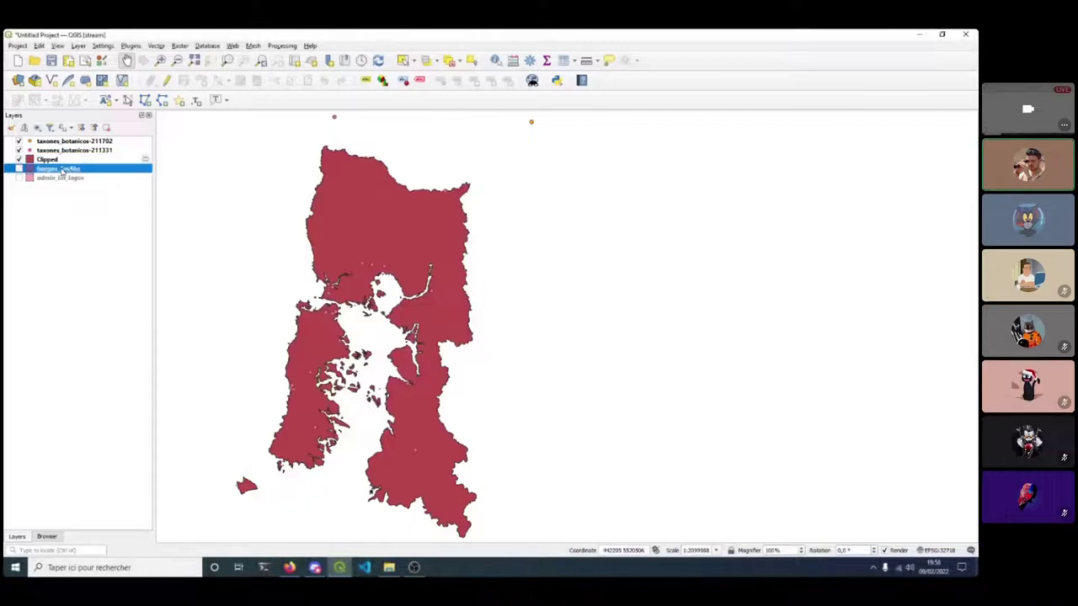
{"action": "left_click", "coordinate": [513, 61]}
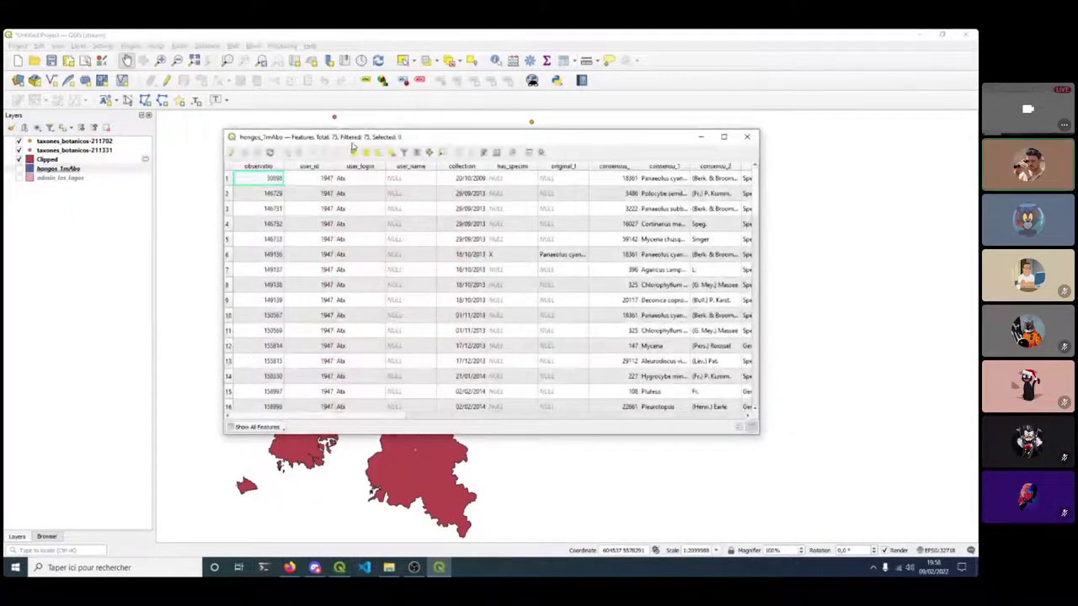
{"action": "scroll", "coordinate": [347, 239], "scroll_direction": "down", "scroll_amount": 20}
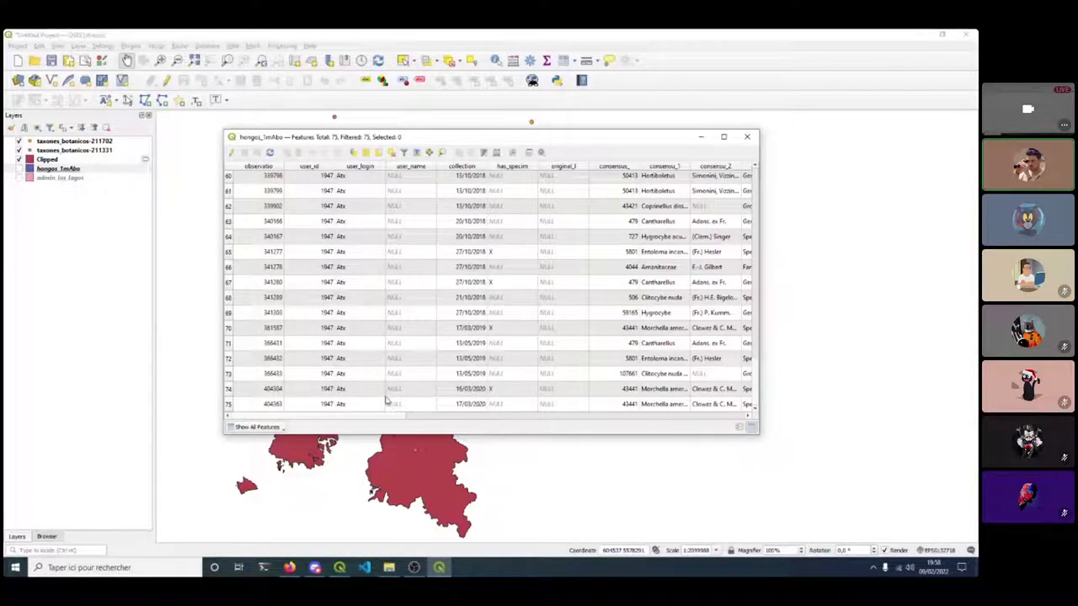
{"action": "left_click", "coordinate": [746, 136]}
Make the hongos_1mAbo layer visible again beneath the Clipped layer.
{"action": "scroll", "coordinate": [291, 233], "scroll_direction": "down", "scroll_amount": 3}
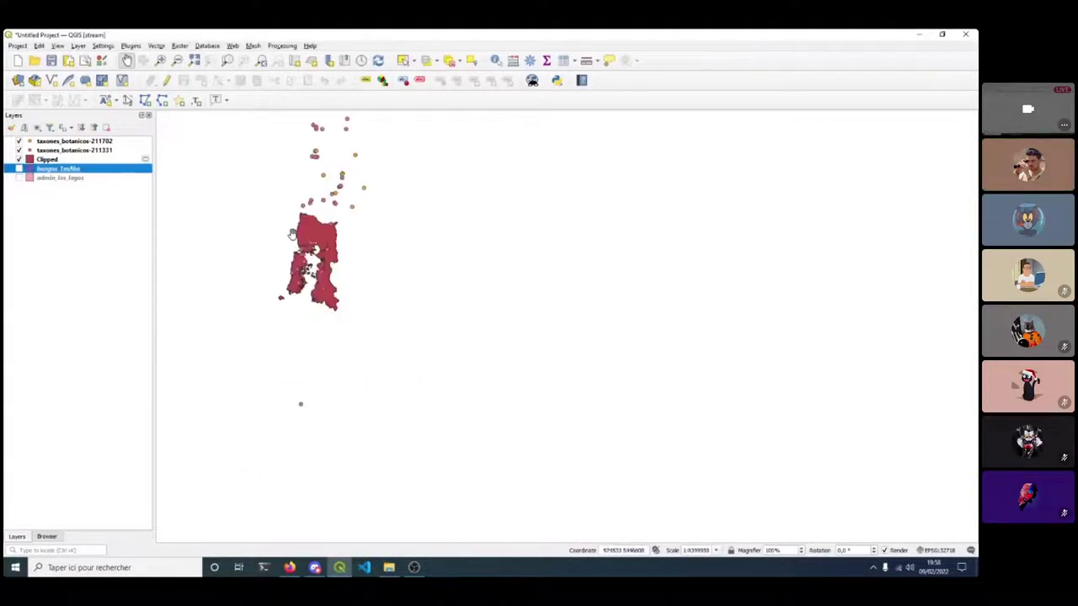
{"action": "left_click_drag", "start_coordinate": [294, 233], "coordinate": [325, 350]}
{"action": "left_click", "coordinate": [18, 169]}
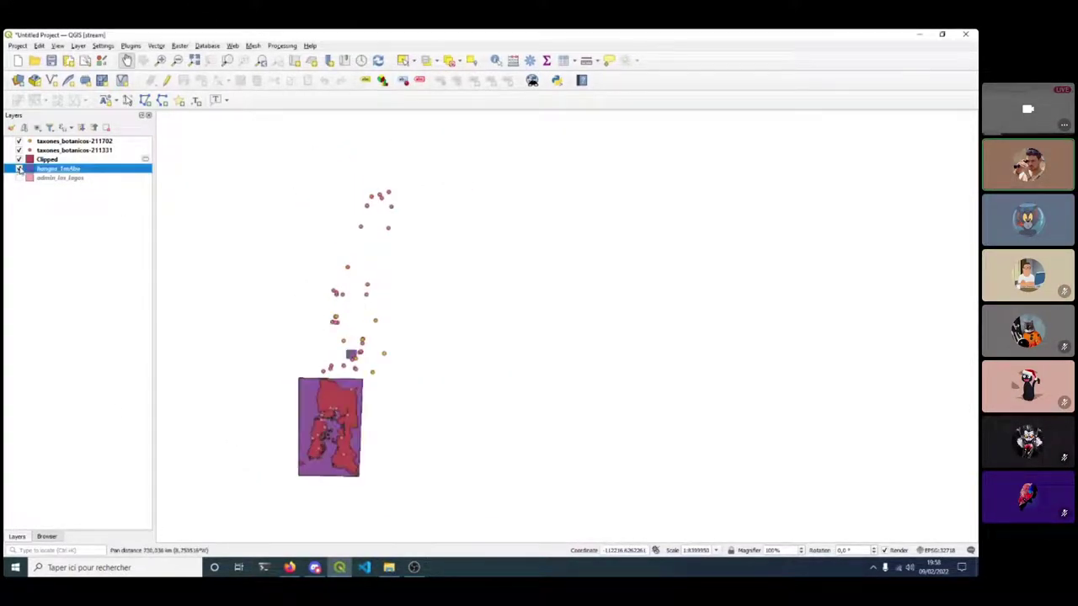
Compare the hongos_1mAbo polygons around Los Lagos with the outlying ones far north of the region.
{"action": "scroll", "coordinate": [259, 221], "scroll_direction": "down", "scroll_amount": 1}
{"action": "scroll", "coordinate": [258, 207], "scroll_direction": "down", "scroll_amount": 1}
{"action": "left_click_drag", "start_coordinate": [256, 176], "coordinate": [421, 517]}
{"action": "scroll", "coordinate": [303, 311], "scroll_direction": "down", "scroll_amount": 1}
{"action": "scroll", "coordinate": [326, 277], "scroll_direction": "down", "scroll_amount": 1}
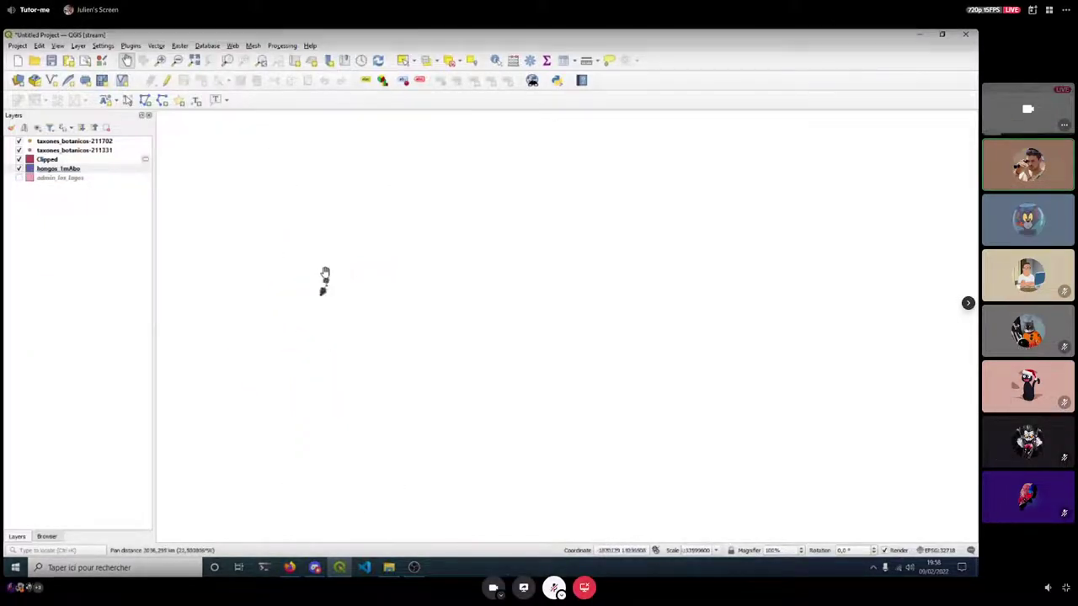
{"action": "scroll", "coordinate": [287, 301], "scroll_direction": "up", "scroll_amount": 3}
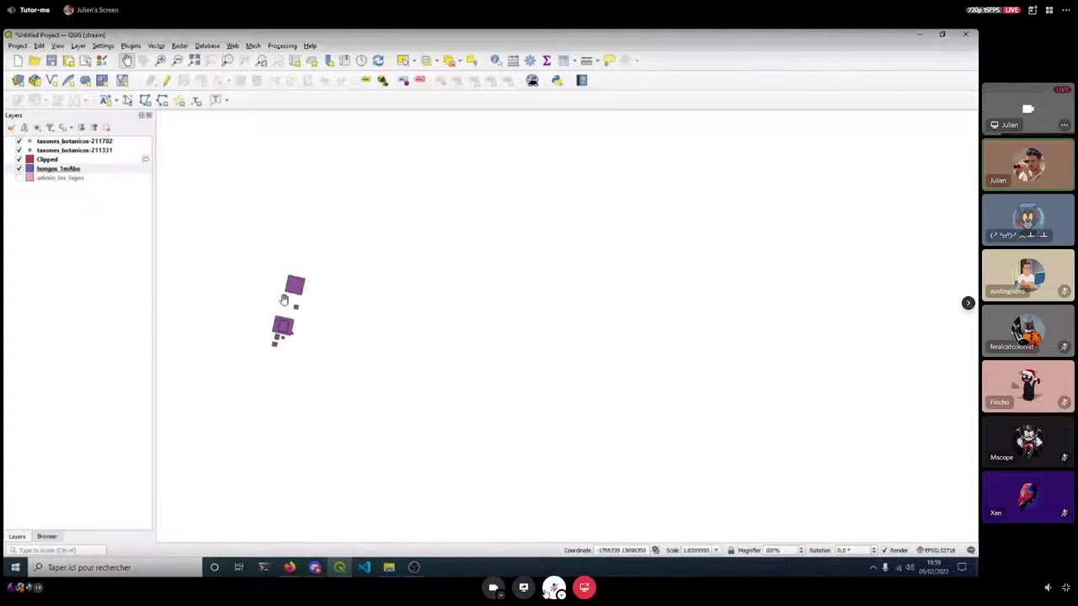
{"action": "scroll", "coordinate": [303, 303], "scroll_direction": "down", "scroll_amount": 2}
{"action": "scroll", "coordinate": [314, 347], "scroll_direction": "down", "scroll_amount": 3}
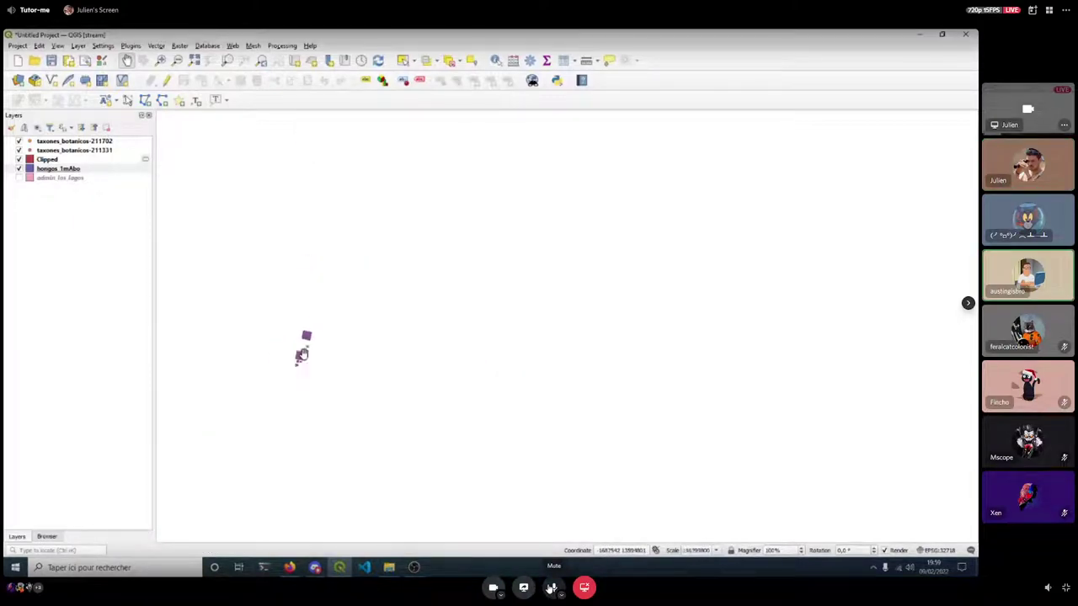
{"action": "left_click_drag", "start_coordinate": [312, 361], "coordinate": [325, 296]}
{"action": "scroll", "coordinate": [327, 277], "scroll_direction": "up", "scroll_amount": 2}
{"action": "scroll", "coordinate": [363, 298], "scroll_direction": "up", "scroll_amount": 2}
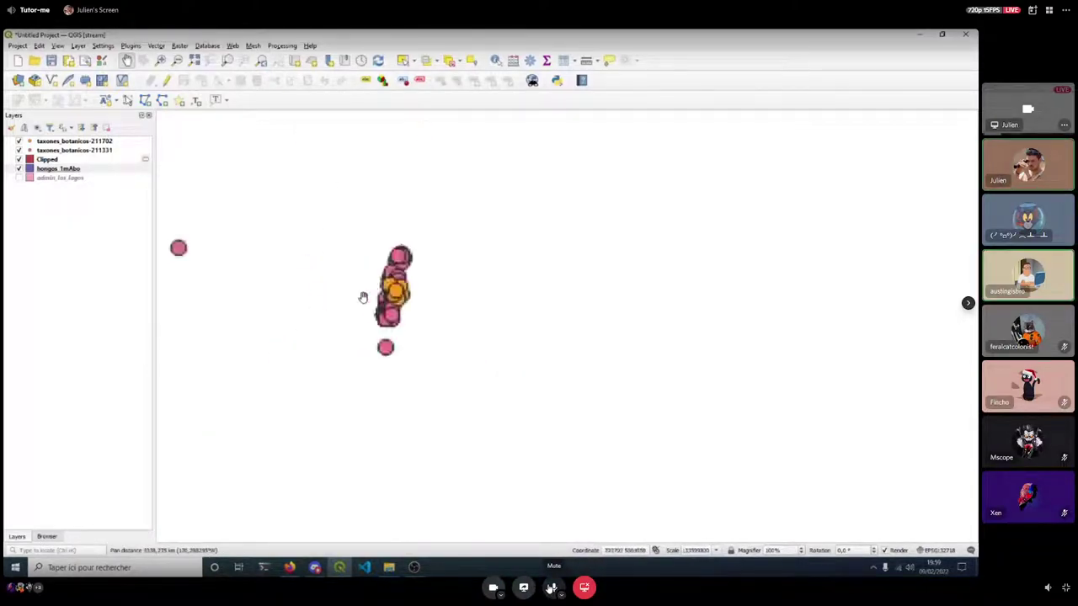
{"action": "scroll", "coordinate": [394, 280], "scroll_direction": "up", "scroll_amount": 3}
{"action": "left_click_drag", "start_coordinate": [326, 363], "coordinate": [363, 144]}
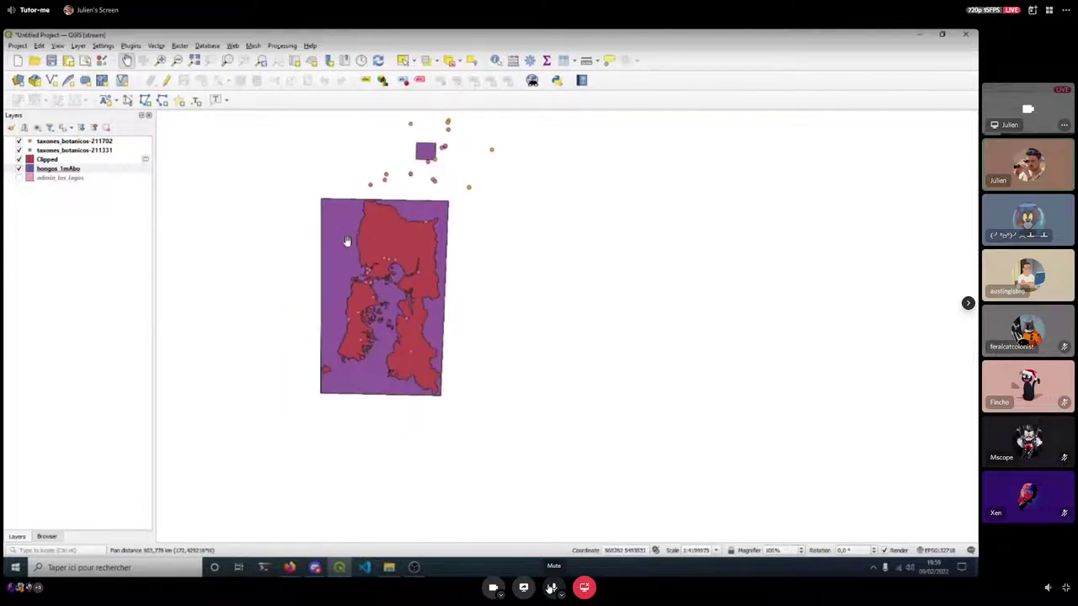
{"action": "scroll", "coordinate": [344, 245], "scroll_direction": "up", "scroll_amount": 1}
{"action": "scroll", "coordinate": [390, 290], "scroll_direction": "up", "scroll_amount": 1}
{"action": "scroll", "coordinate": [368, 272], "scroll_direction": "down", "scroll_amount": 2}
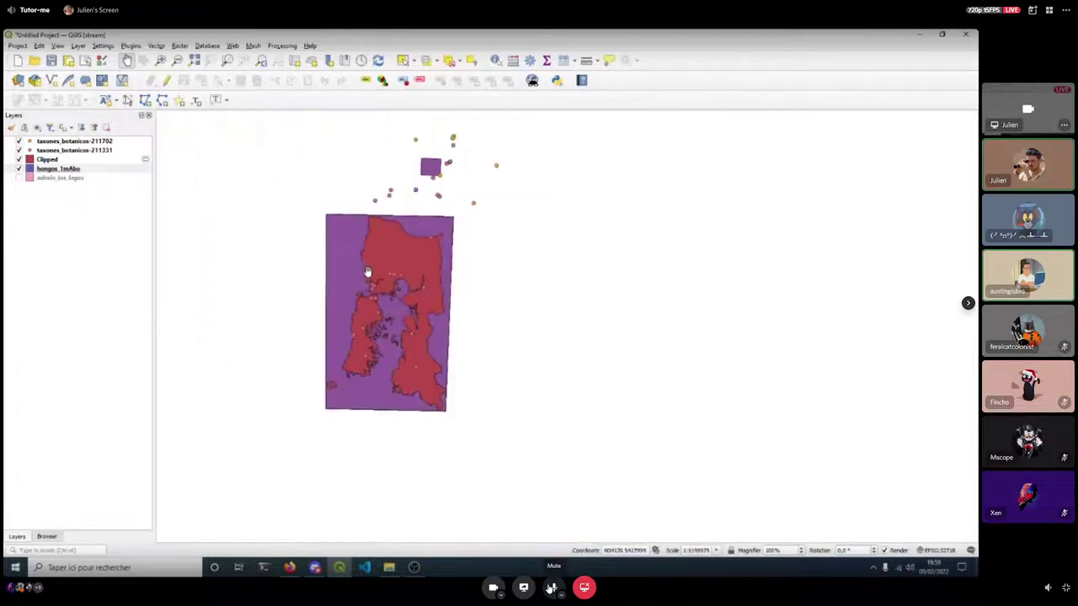
{"action": "left_click_drag", "start_coordinate": [365, 239], "coordinate": [339, 348]}
Examine the isolated cluster of hongos_1mAbo polygons and its position relative to the taxones_botanicos points.
{"action": "scroll", "coordinate": [339, 335], "scroll_direction": "down", "scroll_amount": 4}
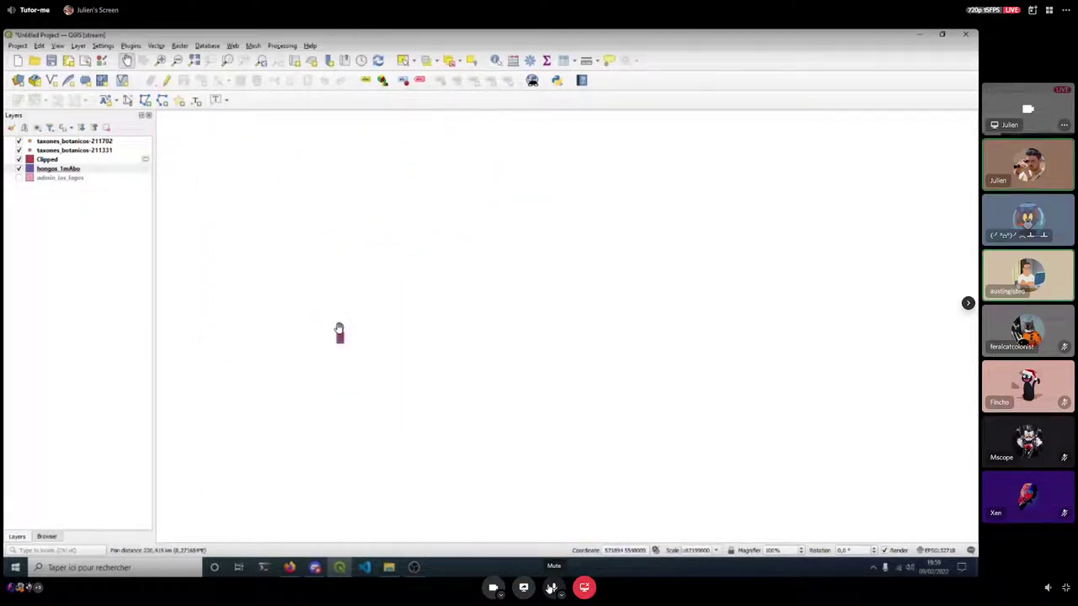
{"action": "left_click_drag", "start_coordinate": [303, 202], "coordinate": [356, 351]}
{"action": "scroll", "coordinate": [323, 258], "scroll_direction": "up", "scroll_amount": 1}
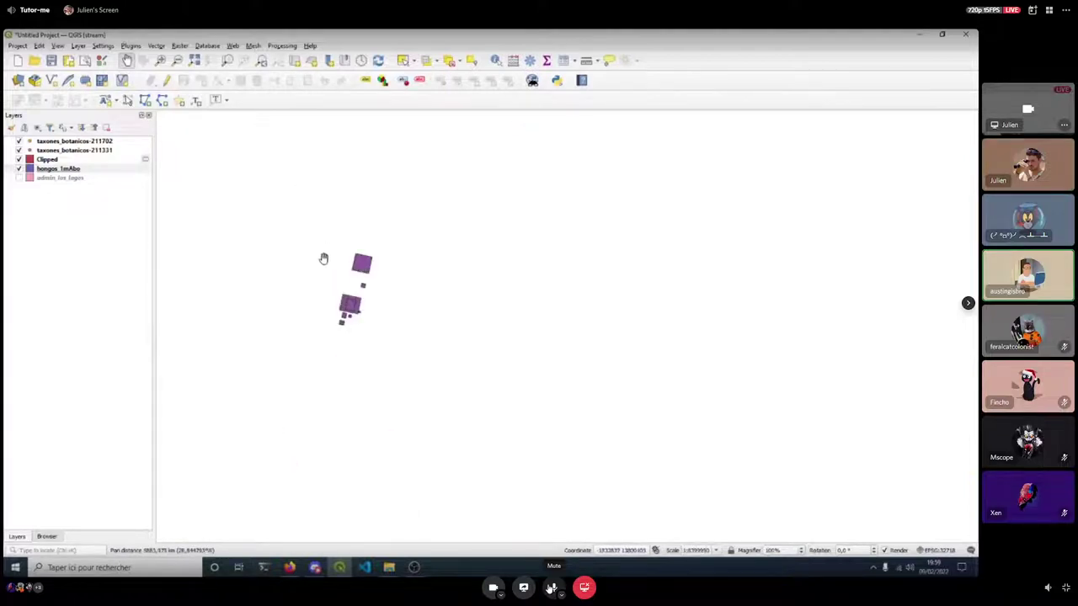
{"action": "scroll", "coordinate": [344, 299], "scroll_direction": "up", "scroll_amount": 2}
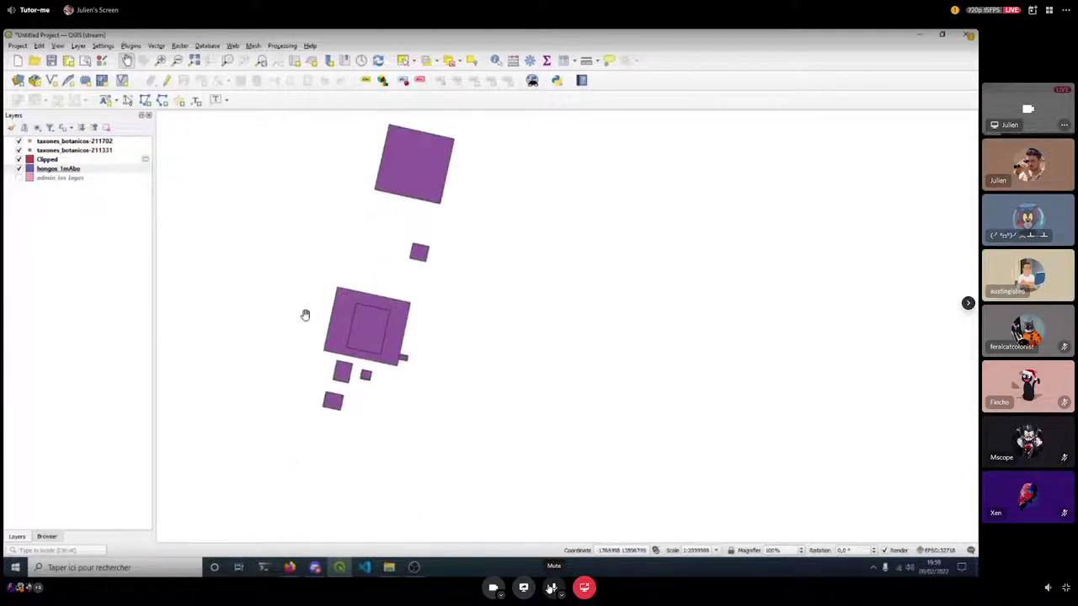
{"action": "scroll", "coordinate": [403, 336], "scroll_direction": "down", "scroll_amount": 1}
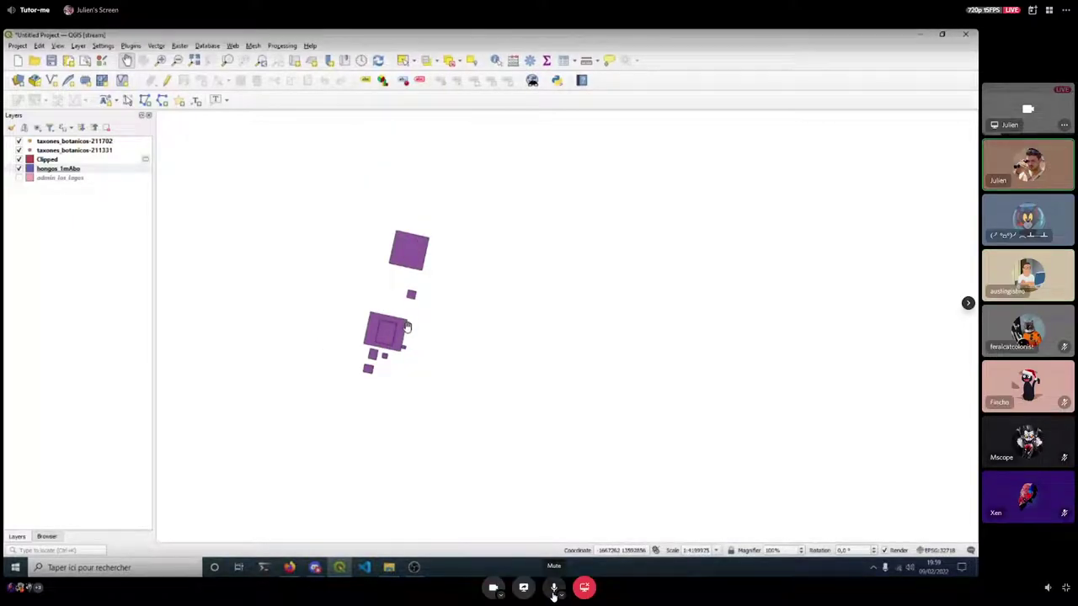
{"action": "scroll", "coordinate": [407, 327], "scroll_direction": "down", "scroll_amount": 3}
{"action": "left_click_drag", "start_coordinate": [426, 346], "coordinate": [399, 332]}
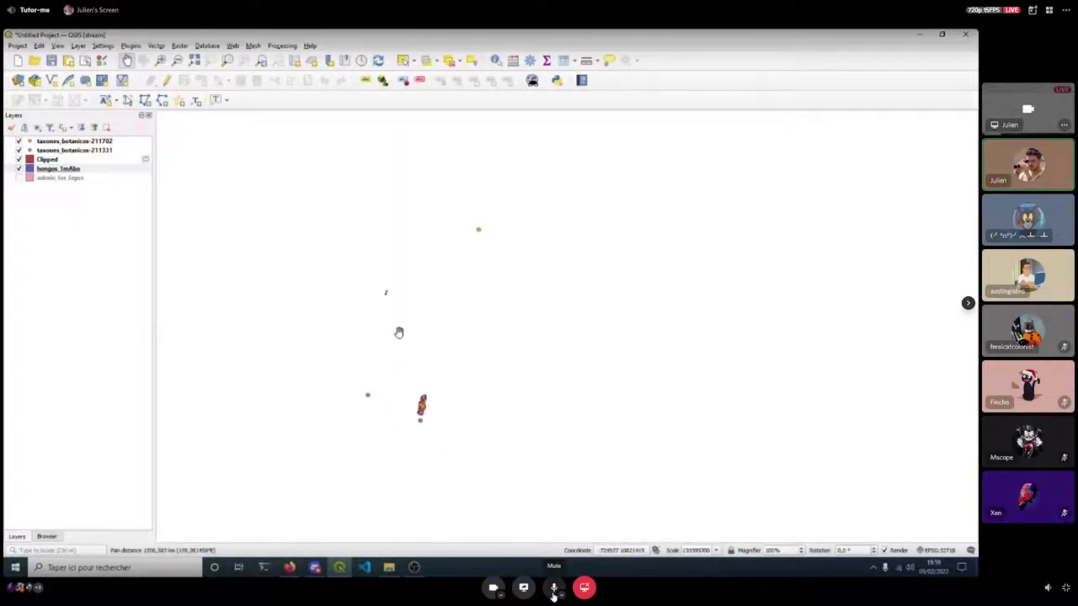
{"action": "left_click_drag", "start_coordinate": [440, 421], "coordinate": [416, 390]}
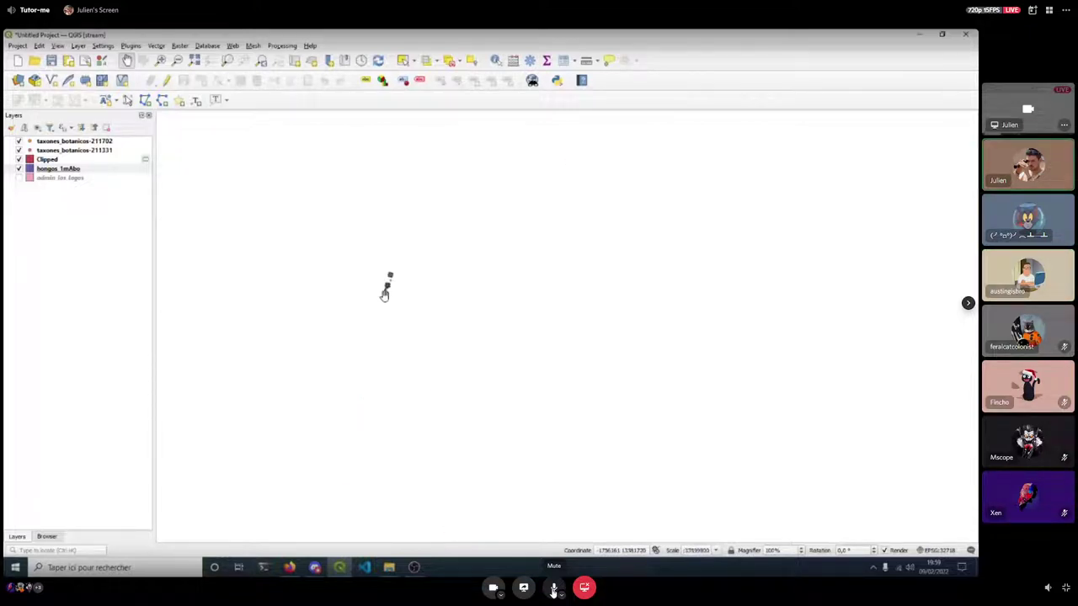
{"action": "scroll", "coordinate": [436, 375], "scroll_direction": "up", "scroll_amount": 1}
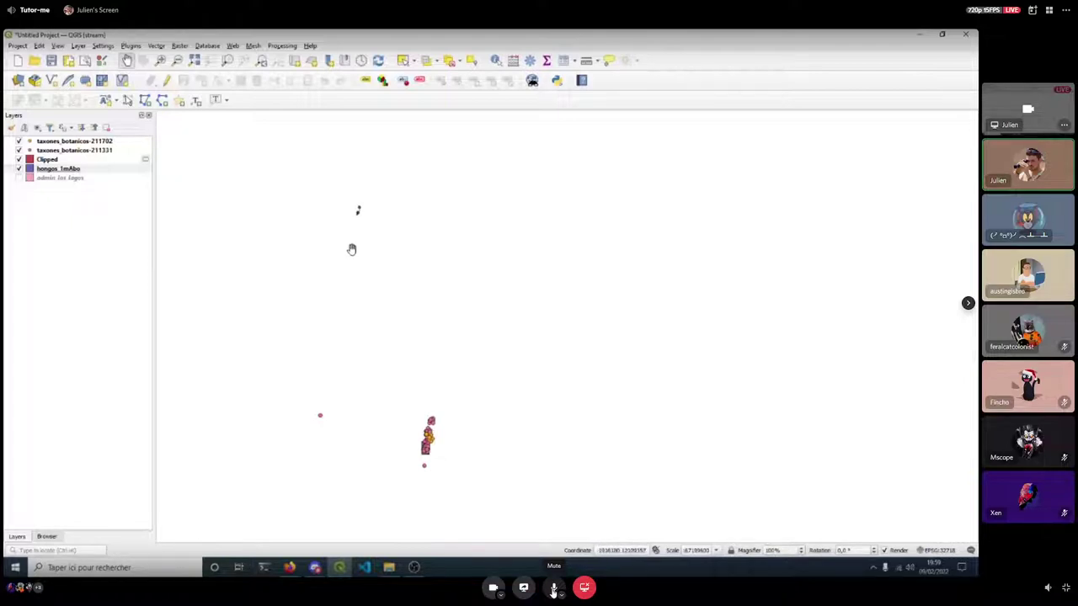
{"action": "left_click", "coordinate": [554, 590]}
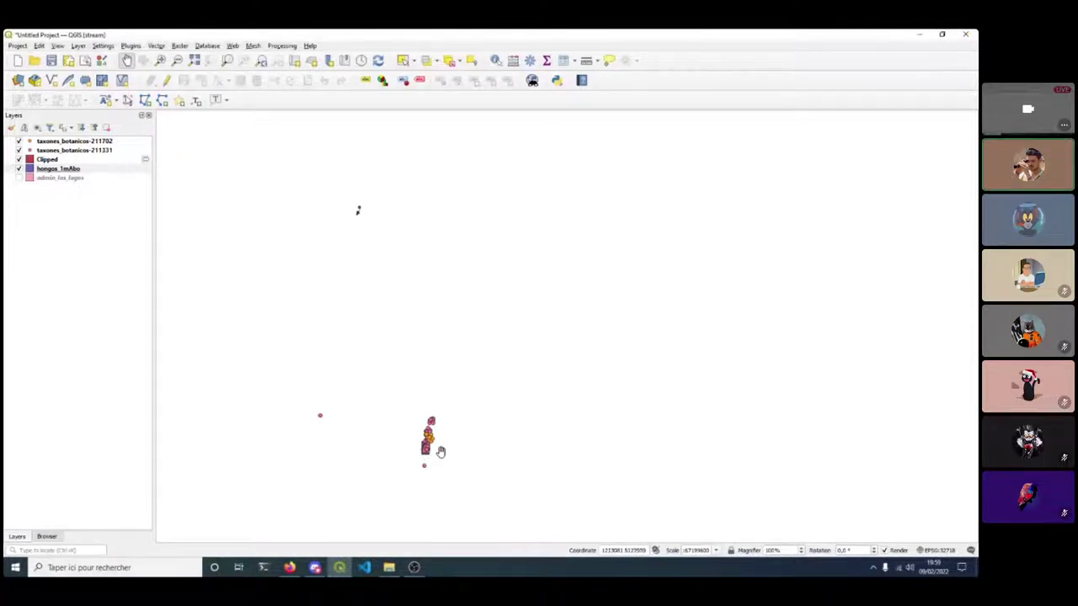
{"action": "scroll", "coordinate": [440, 451], "scroll_direction": "up", "scroll_amount": 4}
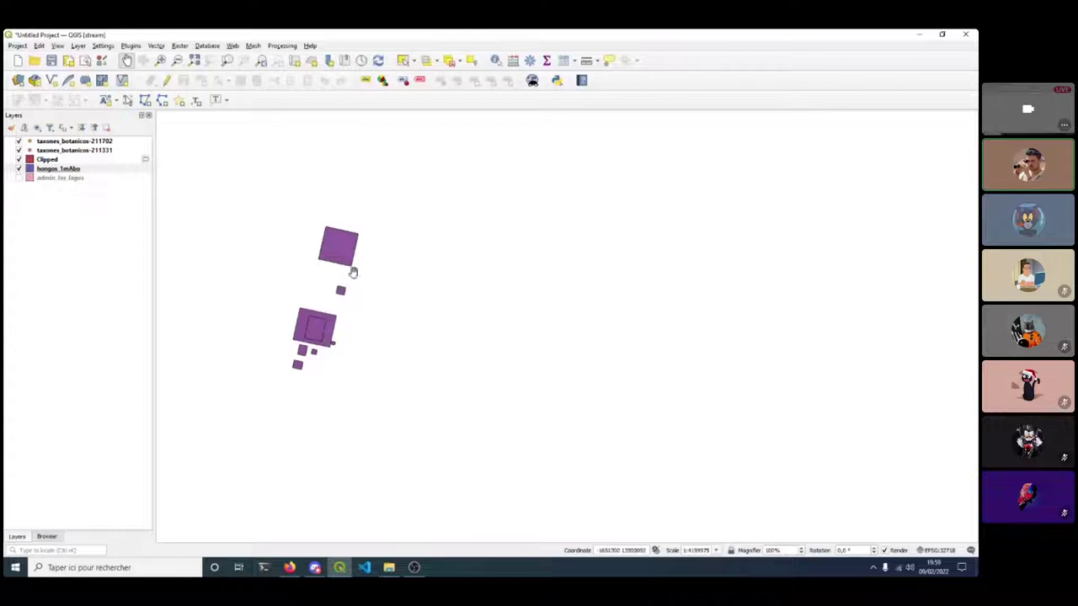
{"action": "scroll", "coordinate": [314, 329], "scroll_direction": "down", "scroll_amount": 2}
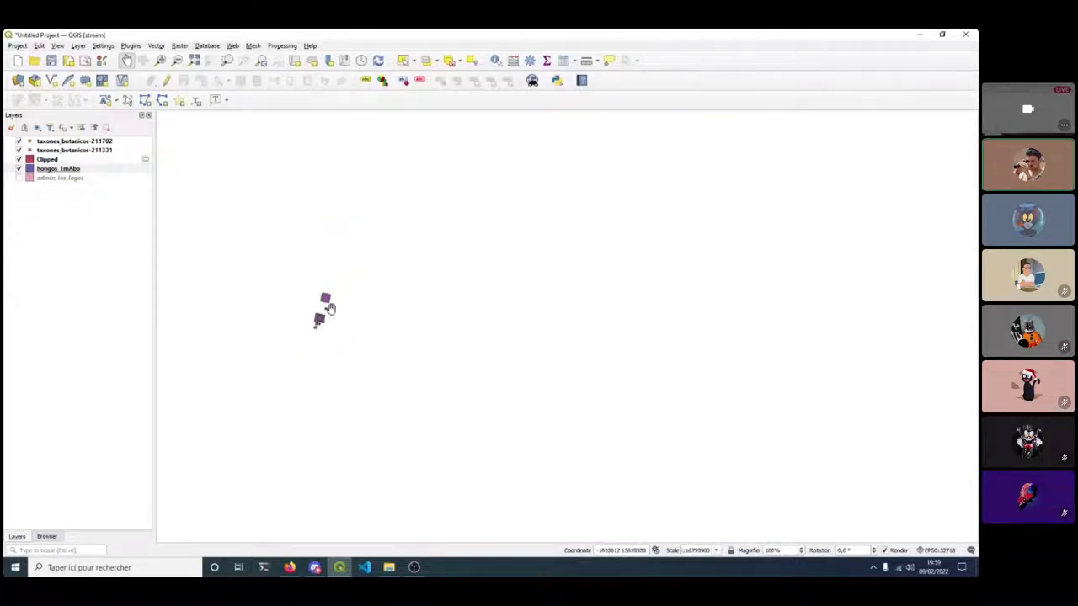
{"action": "scroll", "coordinate": [326, 304], "scroll_direction": "down", "scroll_amount": 1}
{"action": "left_click_drag", "start_coordinate": [325, 303], "coordinate": [358, 276]}
{"action": "scroll", "coordinate": [329, 341], "scroll_direction": "up", "scroll_amount": 3}
{"action": "left_click_drag", "start_coordinate": [328, 337], "coordinate": [404, 340]}
{"action": "scroll", "coordinate": [257, 303], "scroll_direction": "down", "scroll_amount": 1}
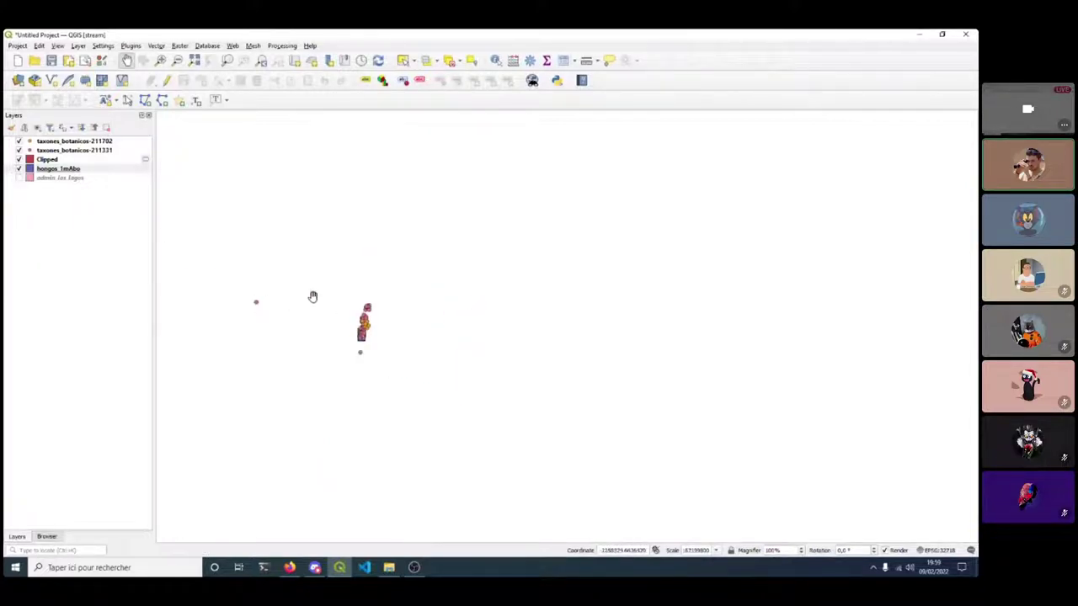
{"action": "left_click_drag", "start_coordinate": [309, 296], "coordinate": [335, 352]}
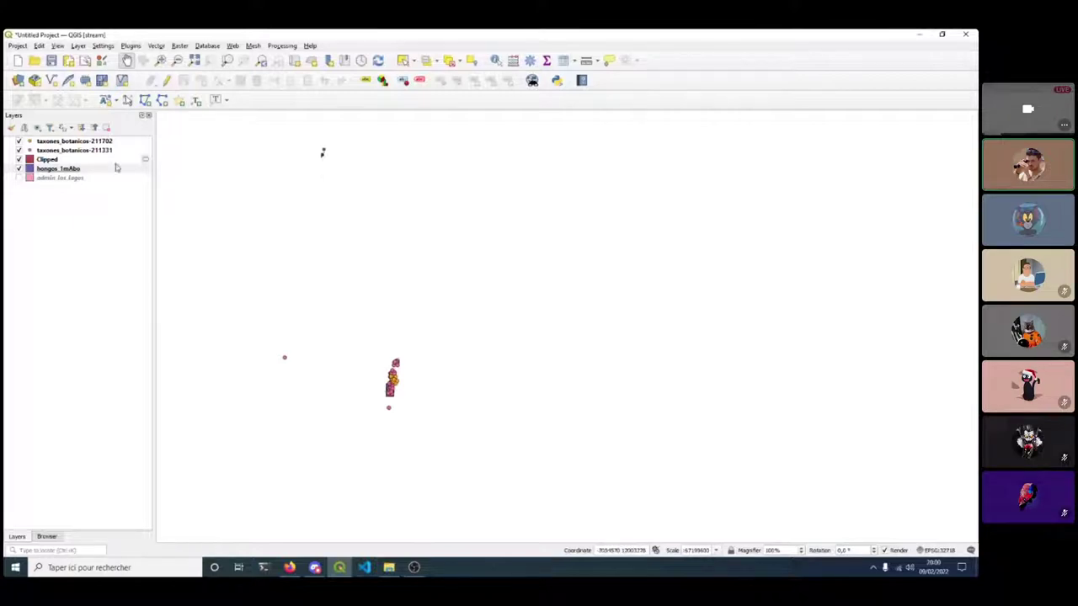
Delete the outlying point far west of the main cluster from taxones_botanicos-211331, and end the layer's edit session.
{"action": "left_click", "coordinate": [100, 151]}
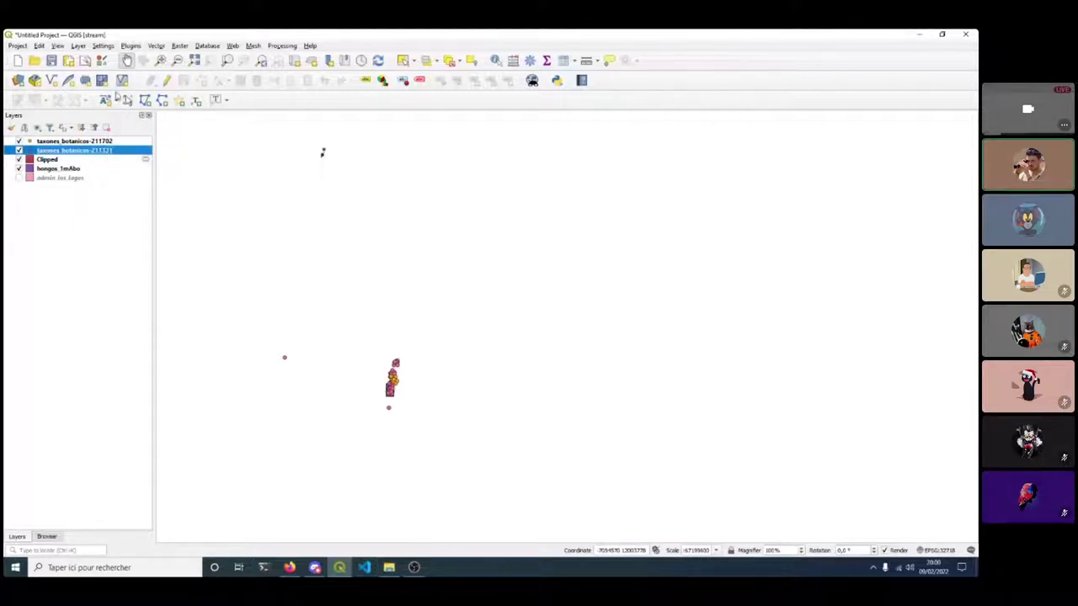
{"action": "left_click", "coordinate": [168, 81]}
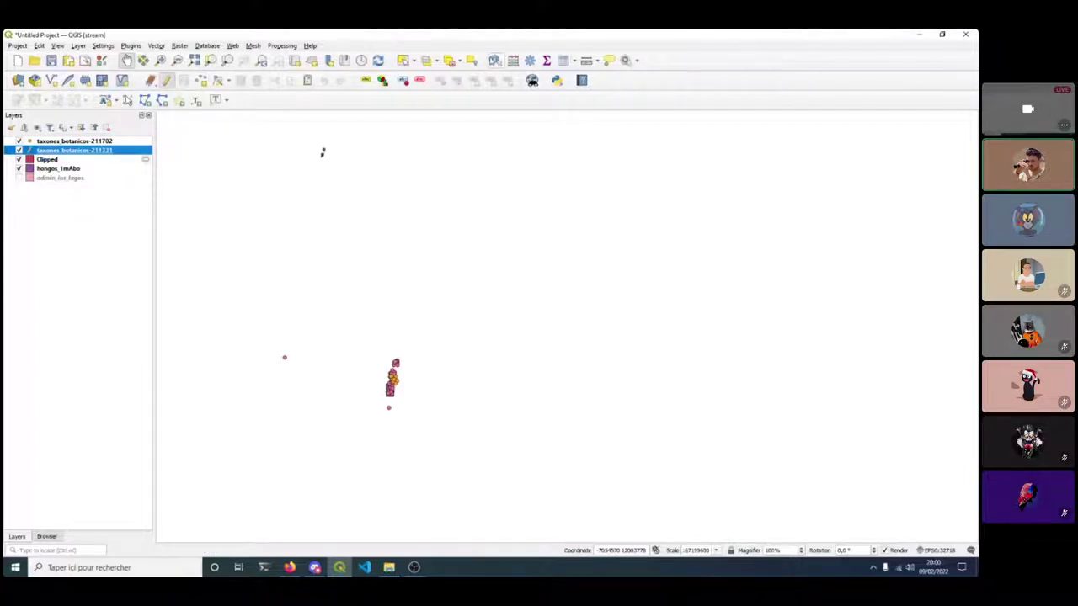
{"action": "left_click", "coordinate": [404, 61]}
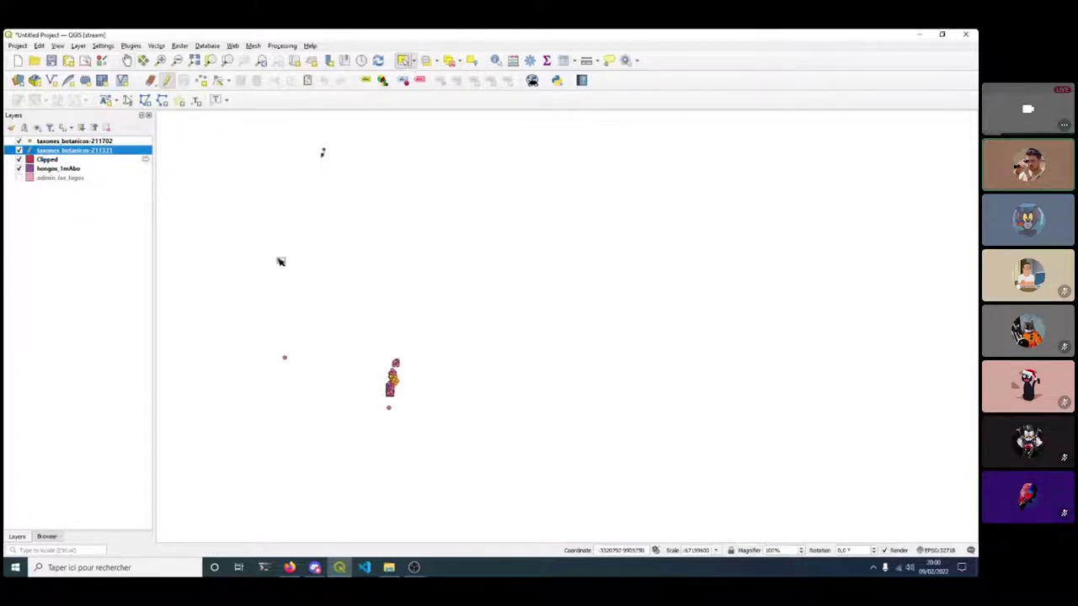
{"action": "left_click_drag", "start_coordinate": [261, 284], "coordinate": [313, 394]}
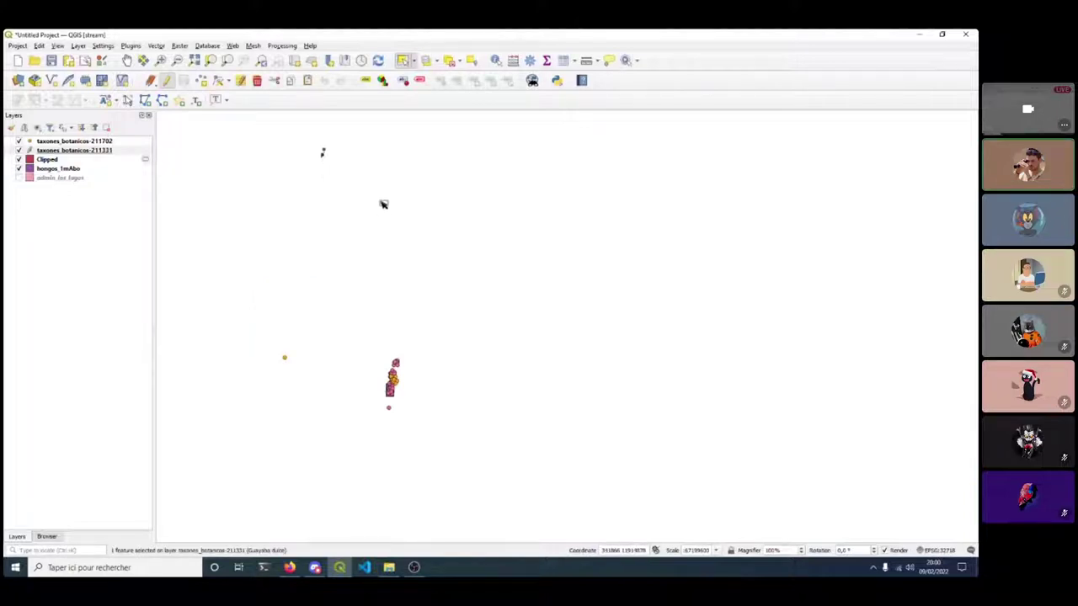
{"action": "key", "text": "Delete"}
{"action": "scroll", "coordinate": [368, 173], "scroll_direction": "down", "scroll_amount": 3}
{"action": "left_click_drag", "start_coordinate": [368, 171], "coordinate": [364, 271]}
{"action": "scroll", "coordinate": [349, 224], "scroll_direction": "up", "scroll_amount": 1}
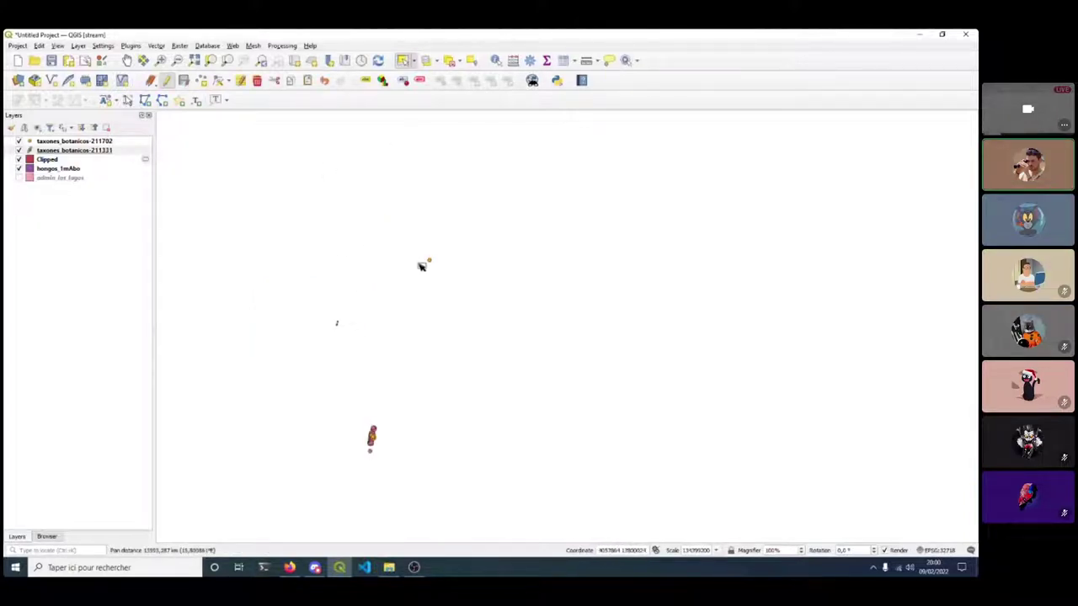
{"action": "scroll", "coordinate": [424, 265], "scroll_direction": "up", "scroll_amount": 2}
{"action": "scroll", "coordinate": [421, 267], "scroll_direction": "down", "scroll_amount": 1}
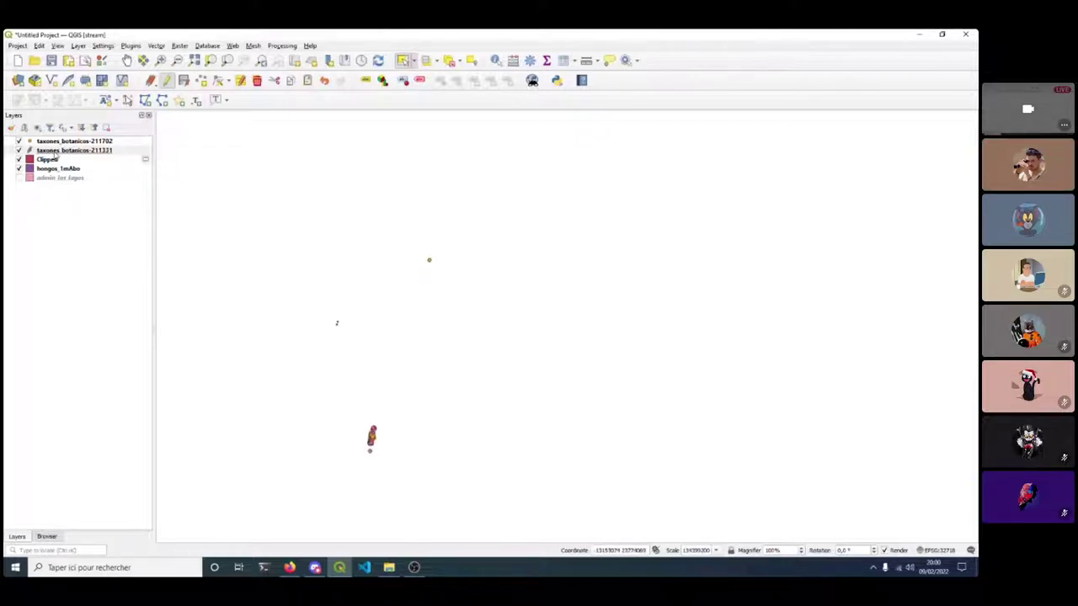
{"action": "left_click", "coordinate": [75, 150]}
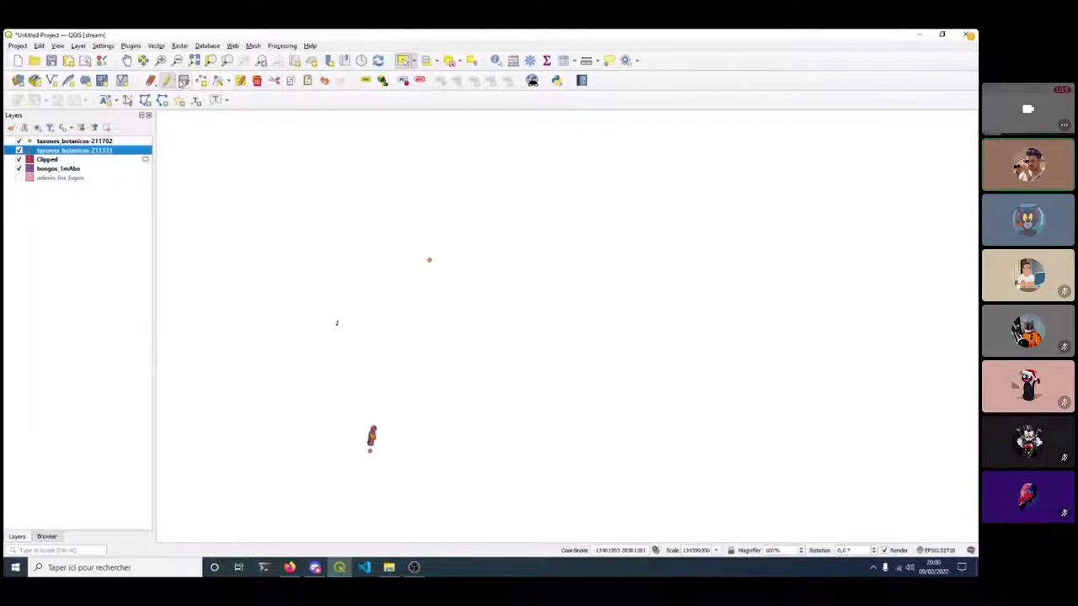
{"action": "left_click", "coordinate": [167, 80]}
Delete the outlying point far northeast of the main cluster from taxones_botanicos-211702, and end the layer's edit session.
{"action": "left_click", "coordinate": [57, 142]}
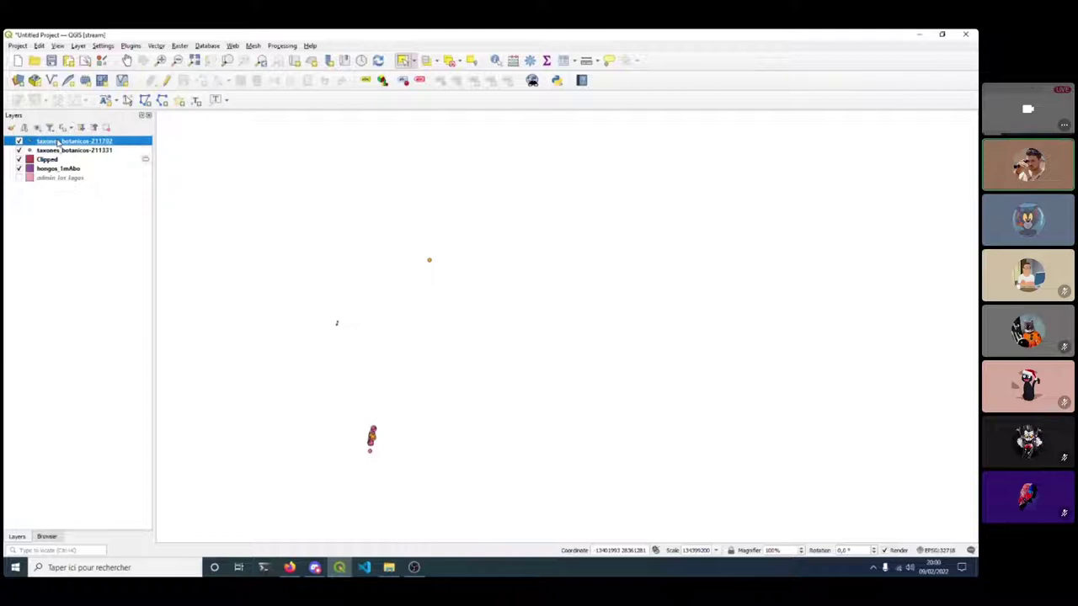
{"action": "left_click", "coordinate": [166, 80]}
{"action": "left_click_drag", "start_coordinate": [407, 228], "coordinate": [454, 274]}
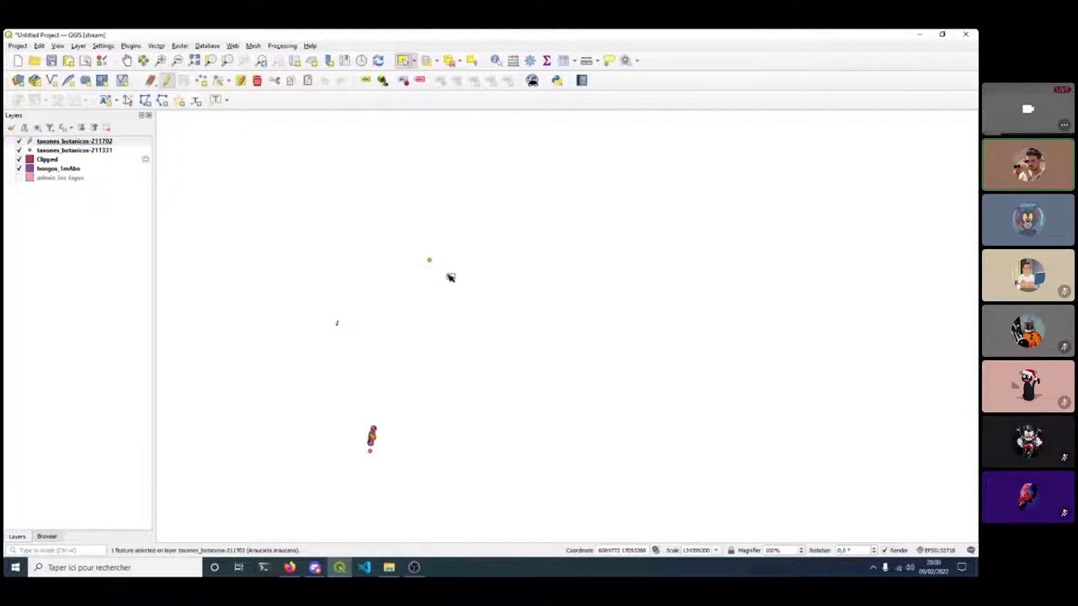
{"action": "key", "text": "Delete"}
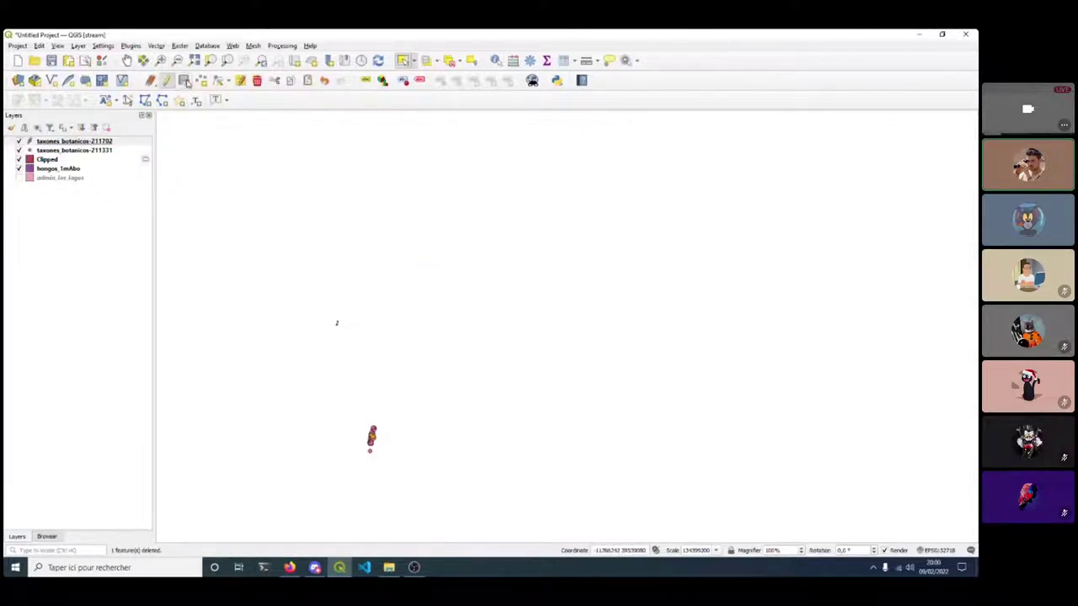
{"action": "left_click", "coordinate": [167, 80]}
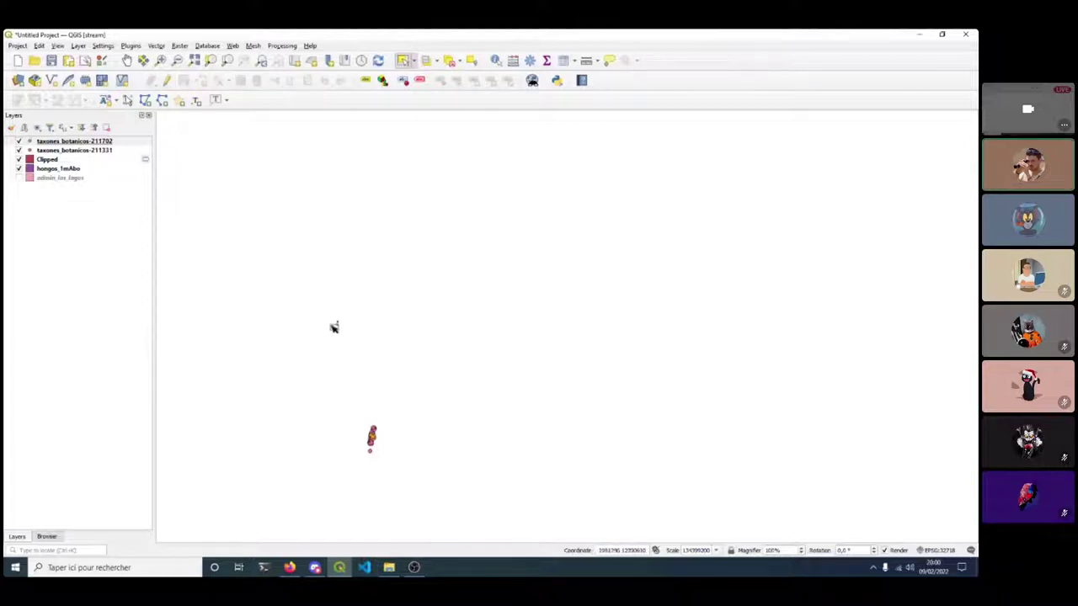
Hide the hongos_1mAbo layer, leaving the Clipped polygons and both taxones_botanicos layers displayed around Los Lagos.
{"action": "scroll", "coordinate": [333, 327], "scroll_direction": "up", "scroll_amount": 1}
{"action": "left_click_drag", "start_coordinate": [370, 407], "coordinate": [325, 234]}
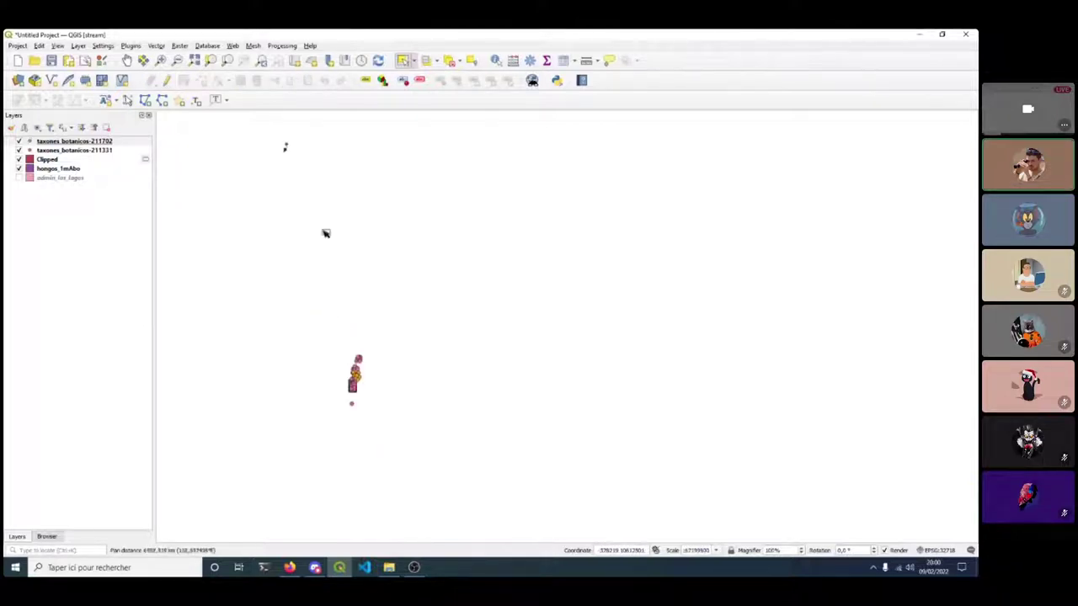
{"action": "scroll", "coordinate": [372, 380], "scroll_direction": "up", "scroll_amount": 3}
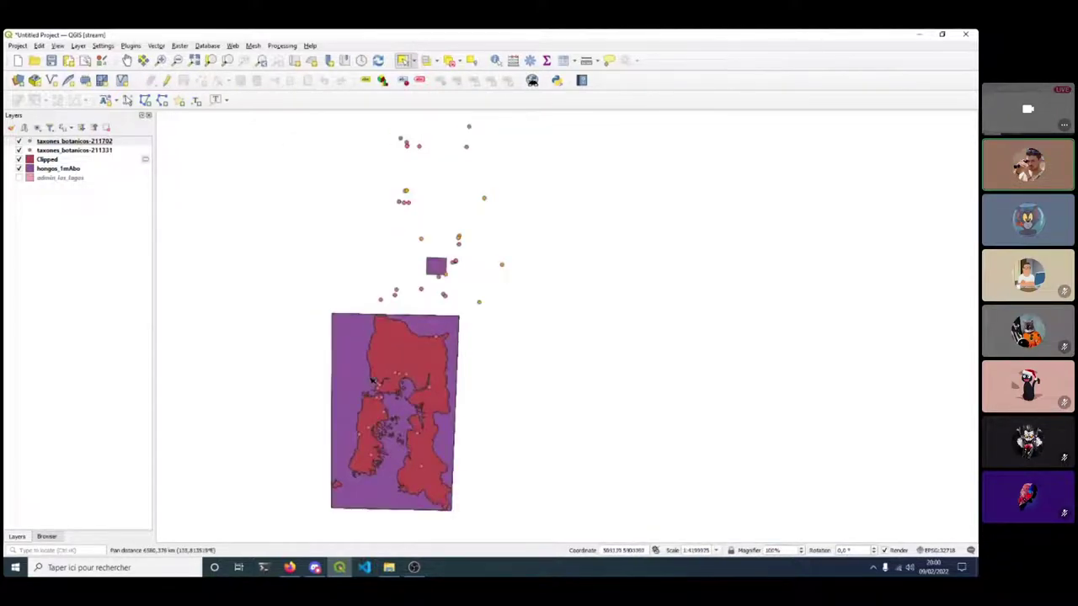
{"action": "left_click_drag", "start_coordinate": [372, 380], "coordinate": [335, 342]}
{"action": "left_click", "coordinate": [18, 168]}
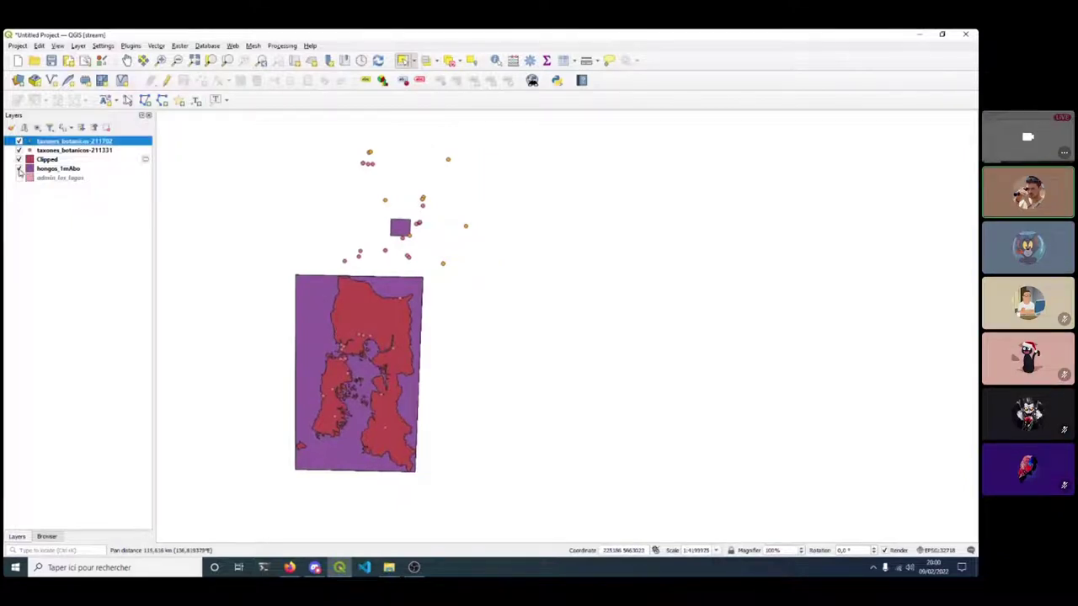
Inspect the Clipped layer's extent and its records in the attribute table, and close the table.
{"action": "left_click", "coordinate": [47, 159]}
{"action": "left_click_drag", "start_coordinate": [338, 308], "coordinate": [339, 301]}
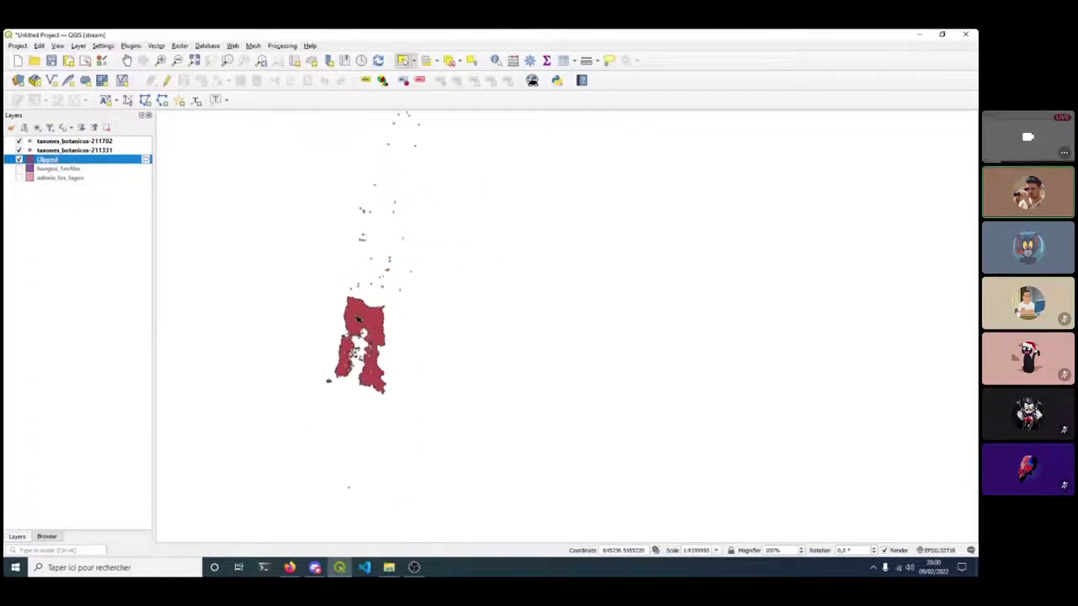
{"action": "scroll", "coordinate": [350, 323], "scroll_direction": "up", "scroll_amount": 2}
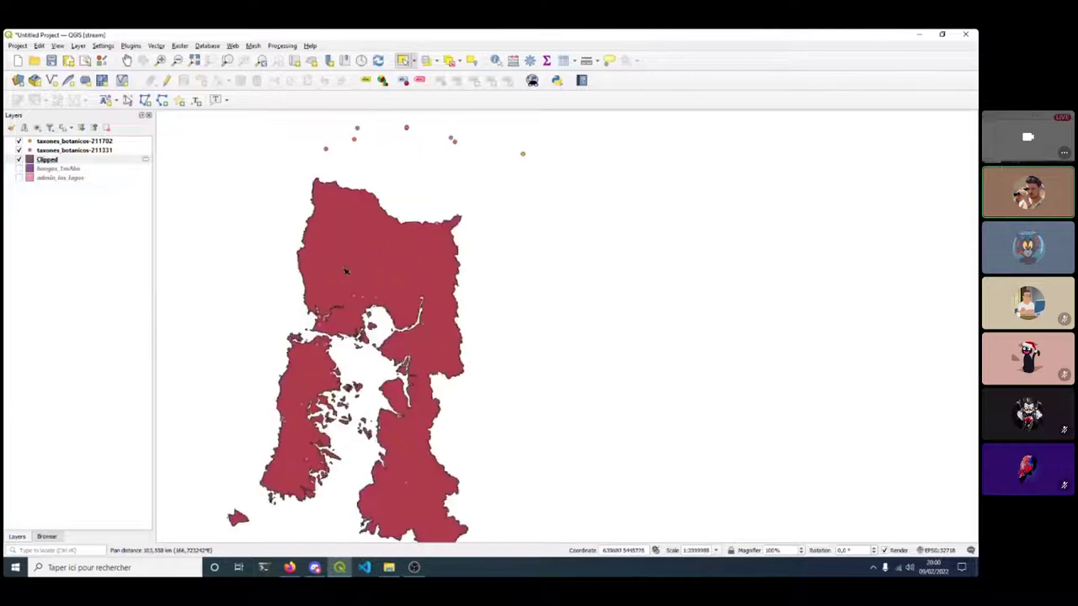
{"action": "left_click", "coordinate": [565, 60]}
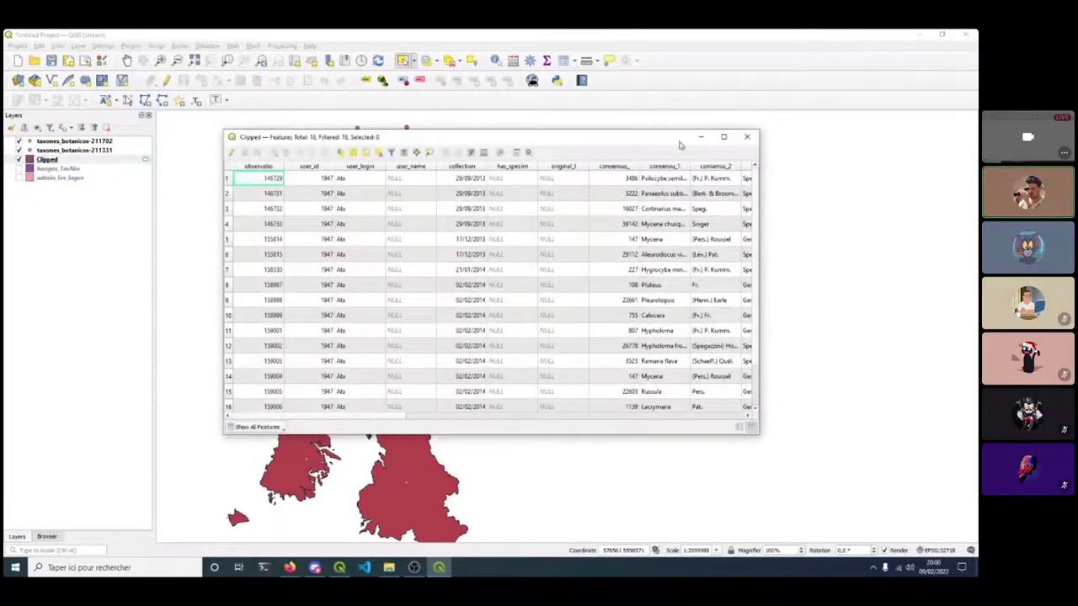
{"action": "left_click", "coordinate": [746, 137]}
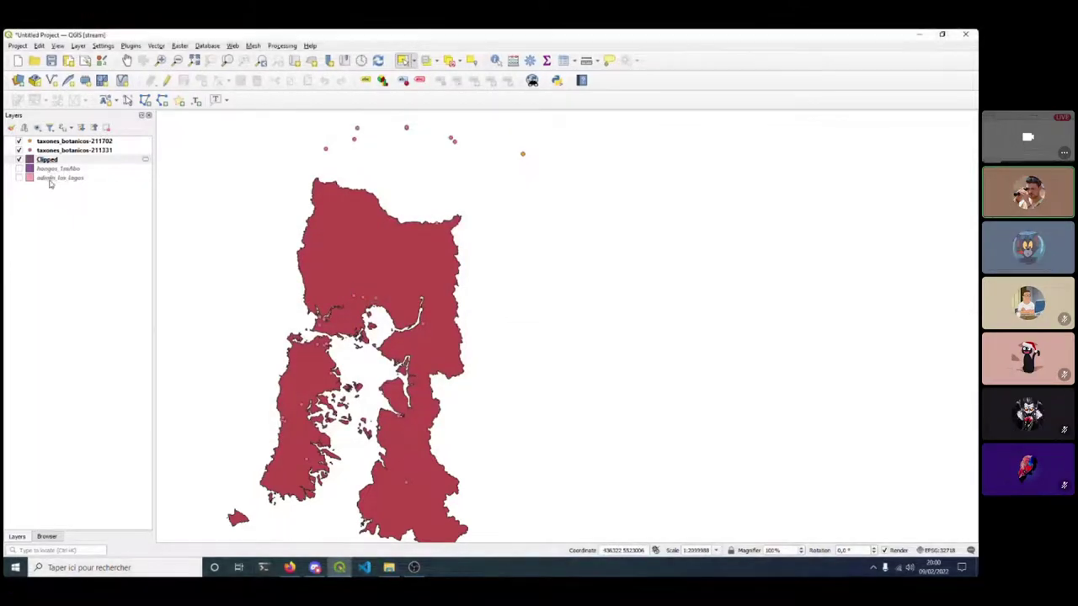
Rename the Clipped layer as obs_clipped.
{"action": "left_click", "coordinate": [78, 180]}
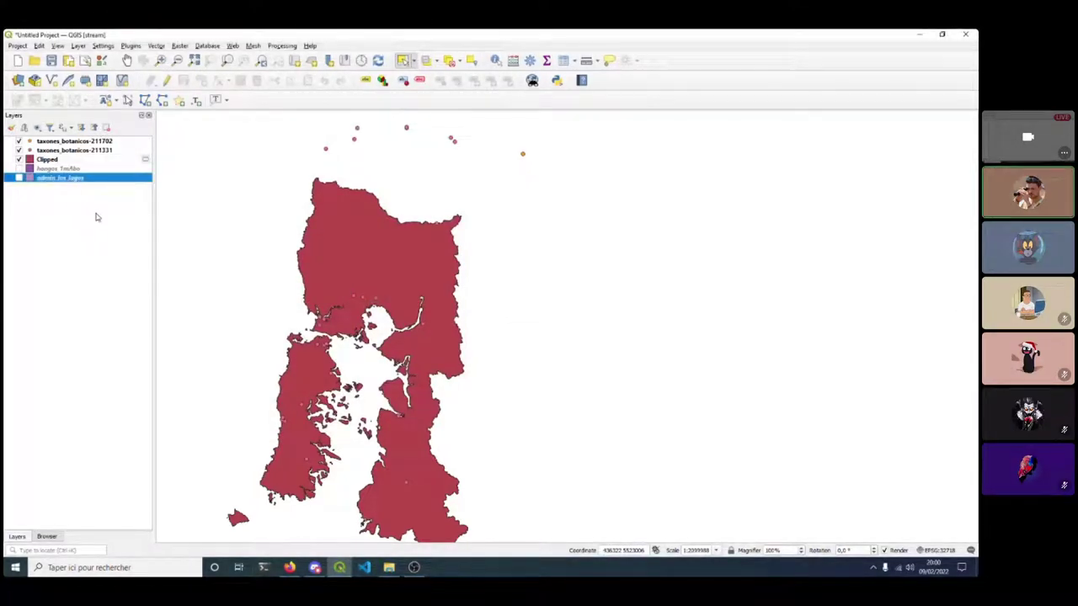
{"action": "mouse_move", "coordinate": [316, 230]}
{"action": "left_mouse_down"}
{"action": "mouse_move", "coordinate": [337, 206]}
{"action": "mouse_move", "coordinate": [325, 219]}
{"action": "left_mouse_up"}
{"action": "left_click", "coordinate": [50, 160]}
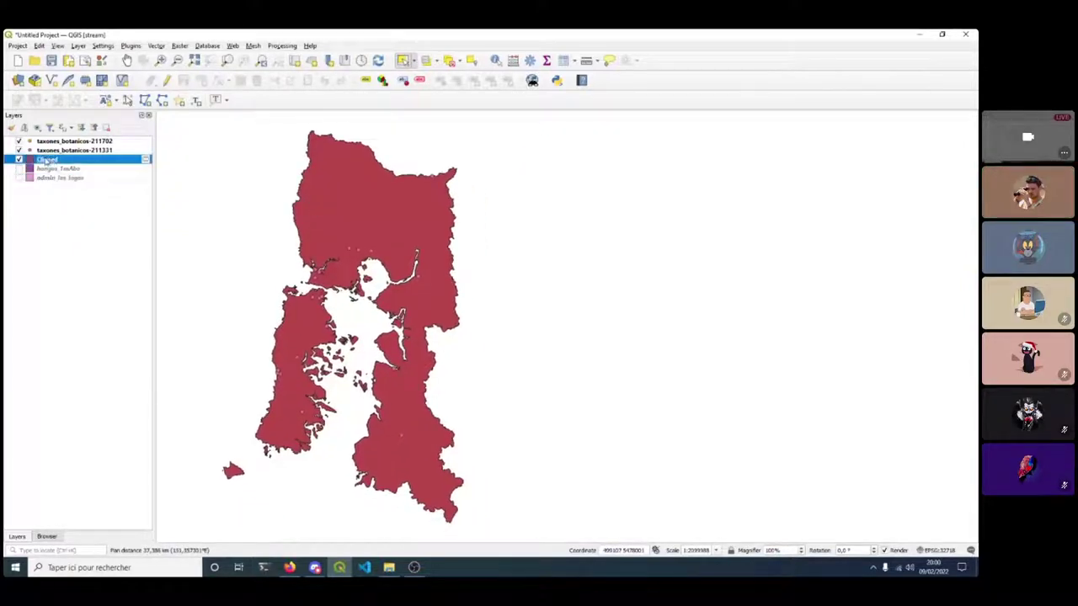
{"action": "key", "text": "F2"}
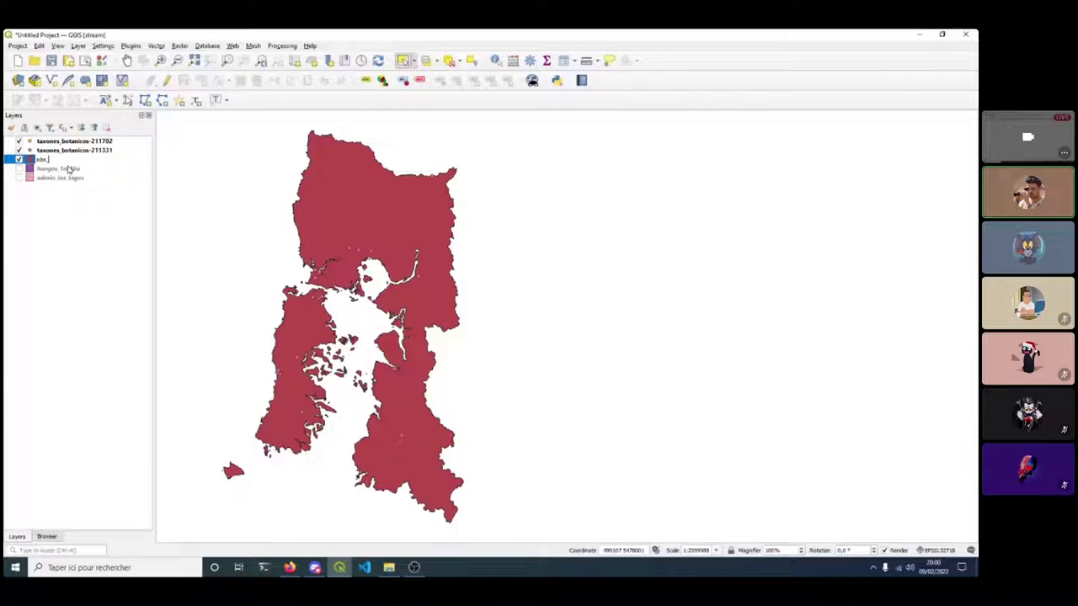
{"action": "type", "text": "obs_clipped"}
{"action": "key", "text": "Return"}
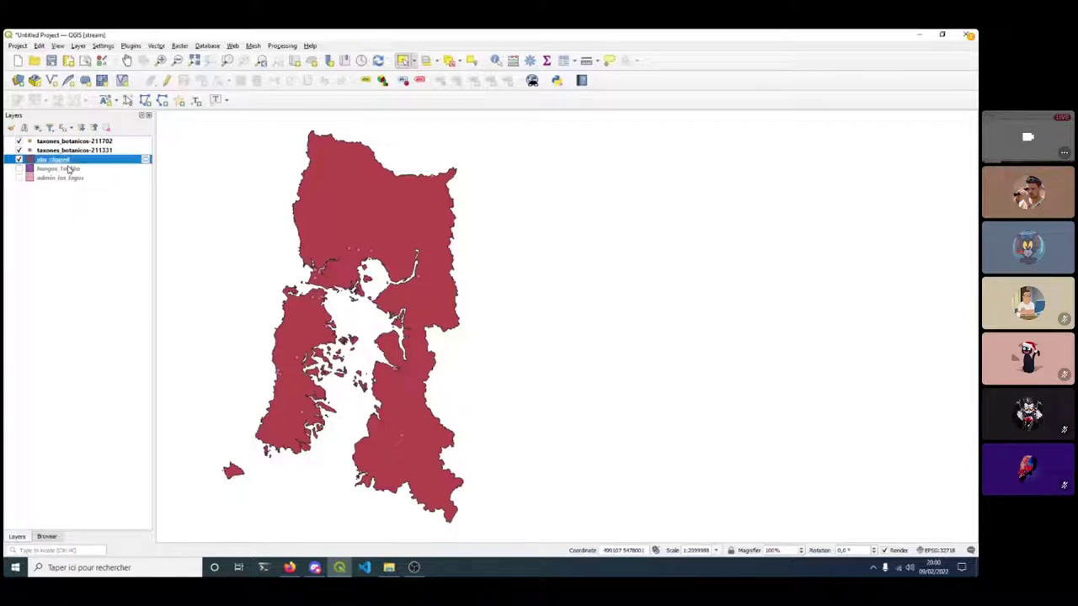
Try generating centroids from the obs_clipped polygons, and remove the temporary Centroids layer from the project.
{"action": "left_click", "coordinate": [157, 47]}
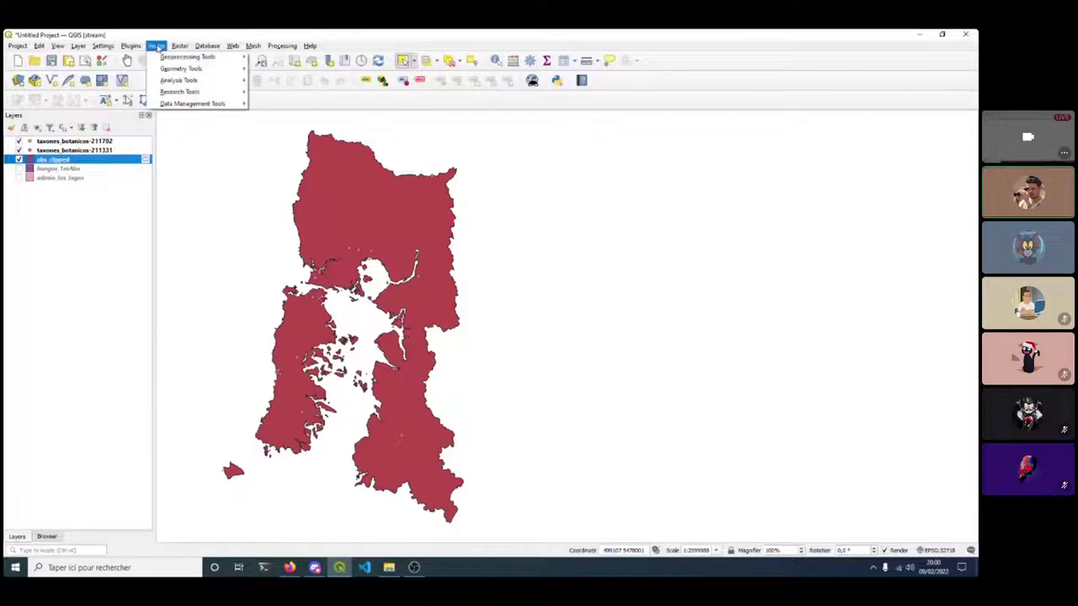
{"action": "mouse_move", "coordinate": [167, 74]}
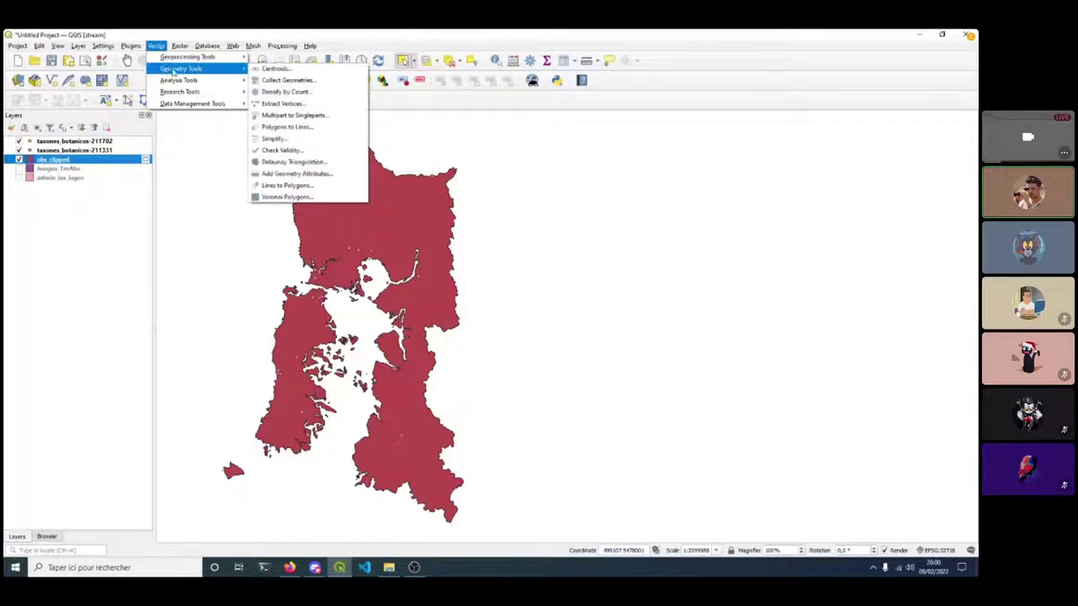
{"action": "left_click", "coordinate": [282, 71]}
{"action": "left_click", "coordinate": [261, 170]}
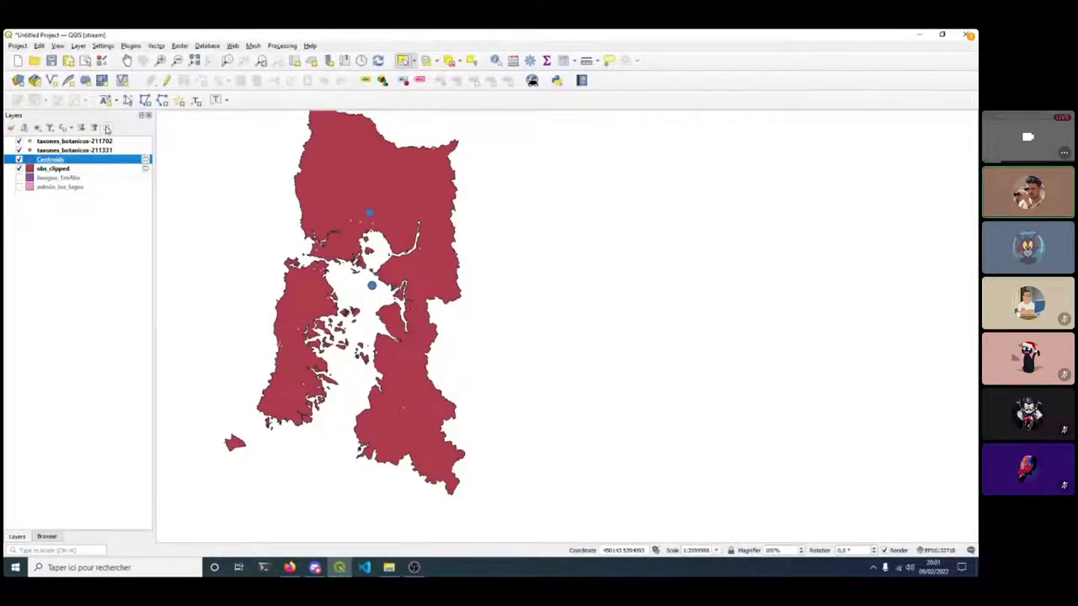
{"action": "left_click", "coordinate": [106, 127]}
{"action": "left_click", "coordinate": [464, 307]}
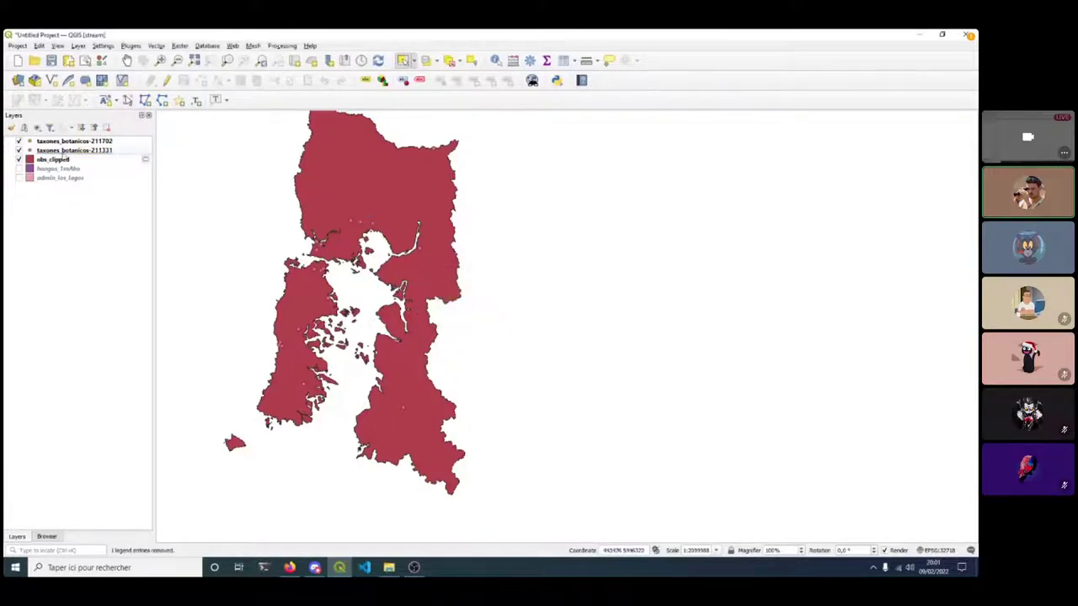
Find the Point on surface algorithm and run it on obs_clipped, with a temporary point layer as output.
{"action": "left_click", "coordinate": [56, 160]}
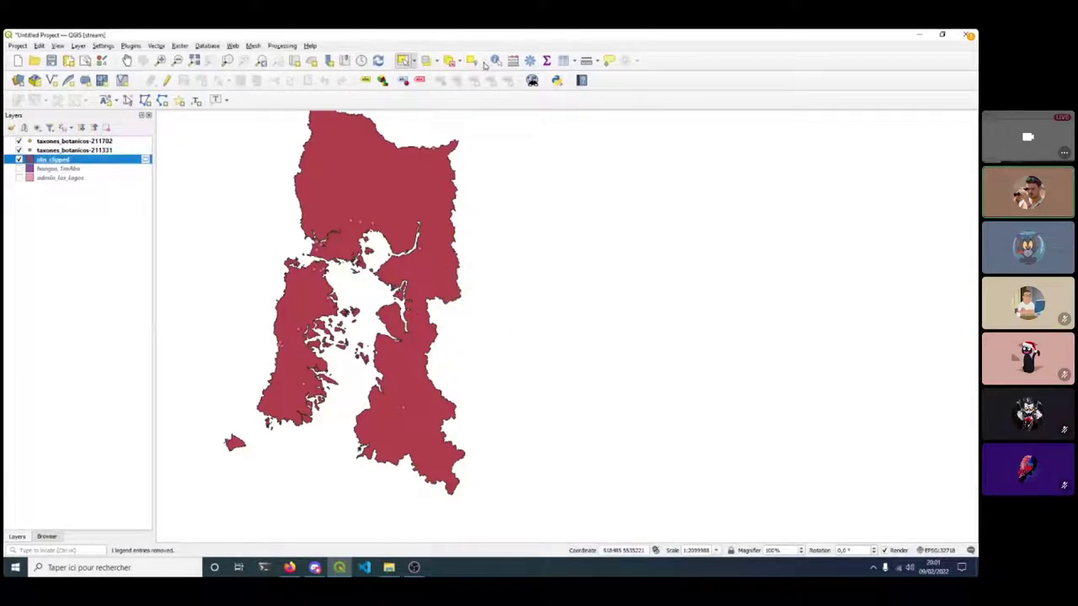
{"action": "left_click", "coordinate": [530, 61]}
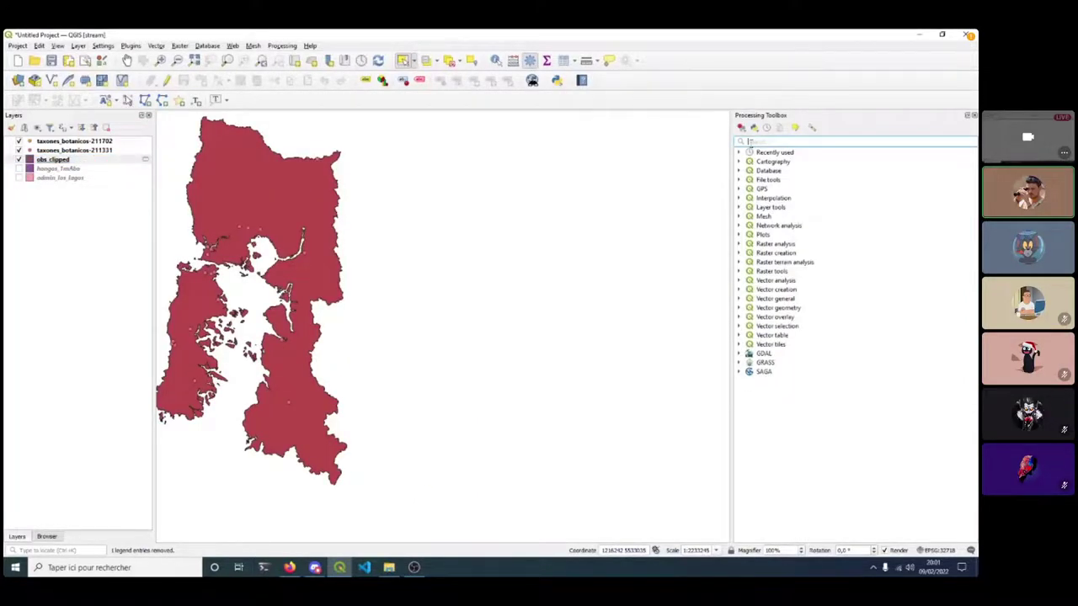
{"action": "type", "text": "point"}
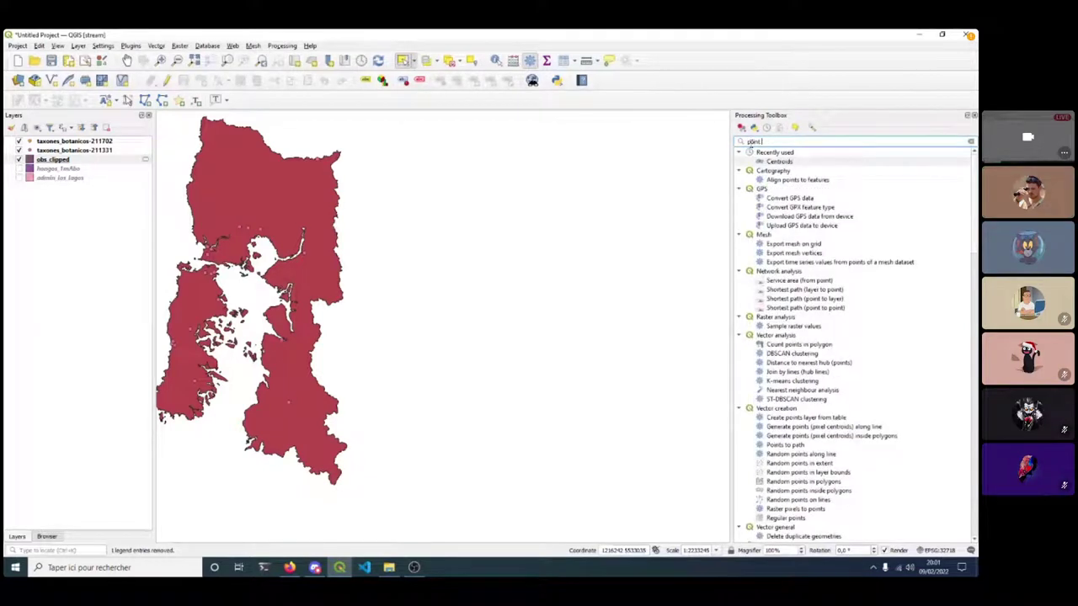
{"action": "type", "text": " in sur"}
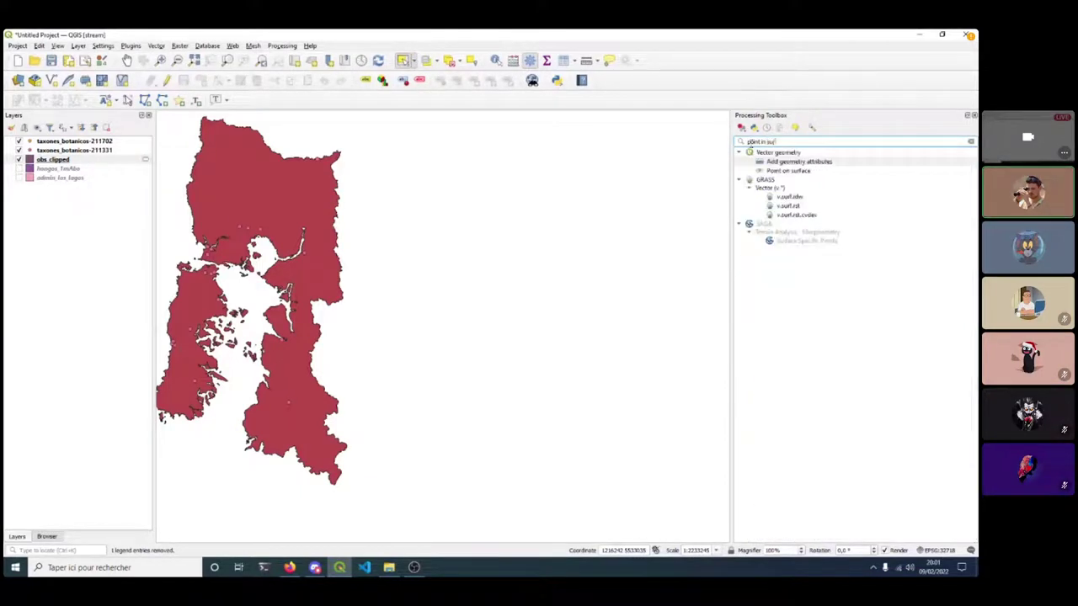
{"action": "type", "text": "f"}
{"action": "double_click", "coordinate": [788, 171]}
{"action": "left_click", "coordinate": [970, 141]}
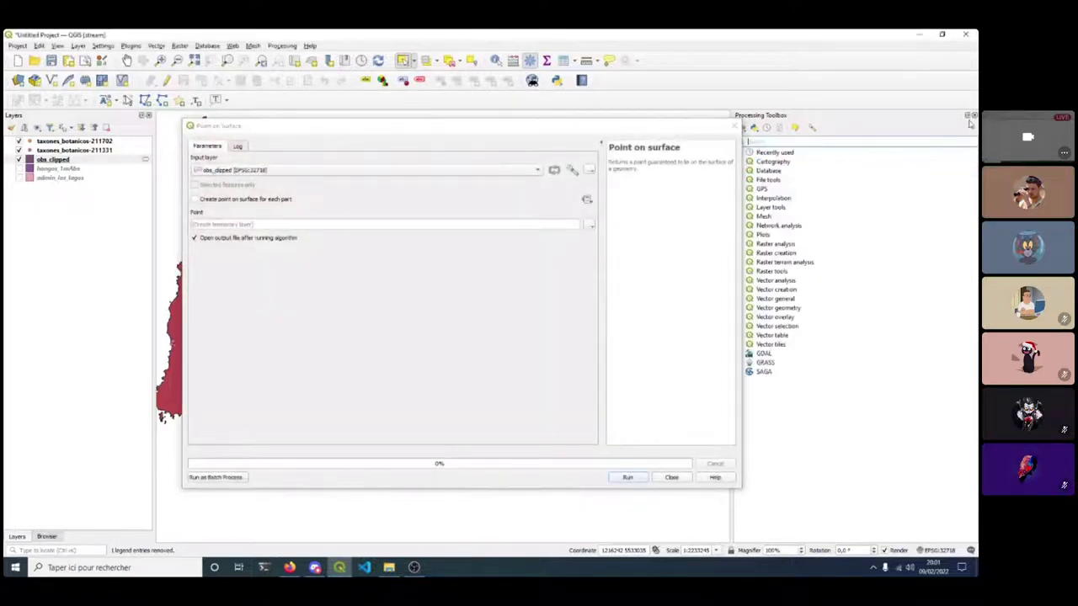
{"action": "left_click", "coordinate": [974, 116]}
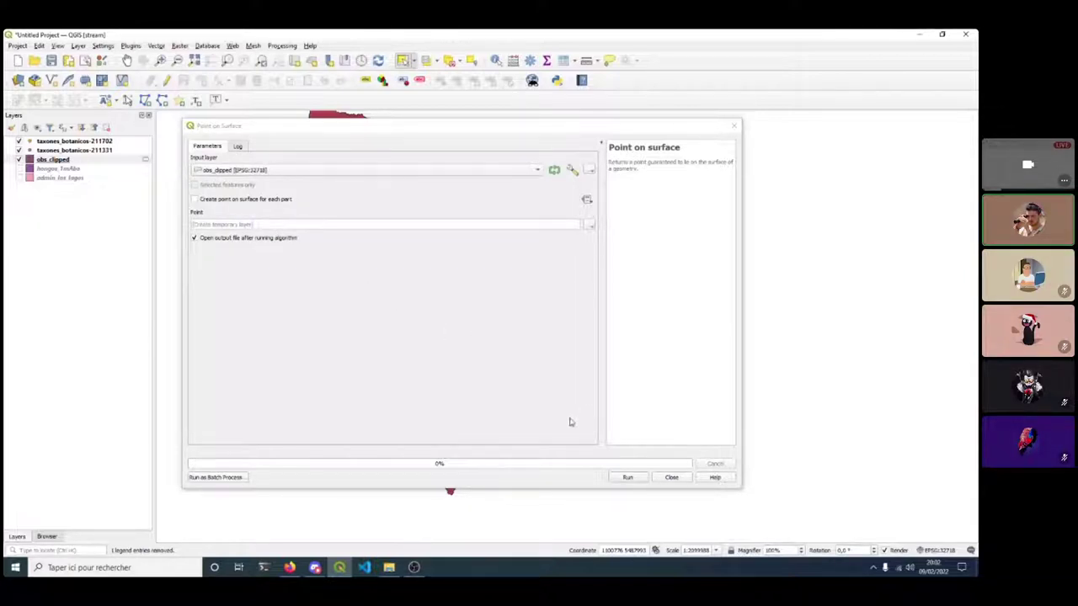
{"action": "left_click", "coordinate": [628, 478]}
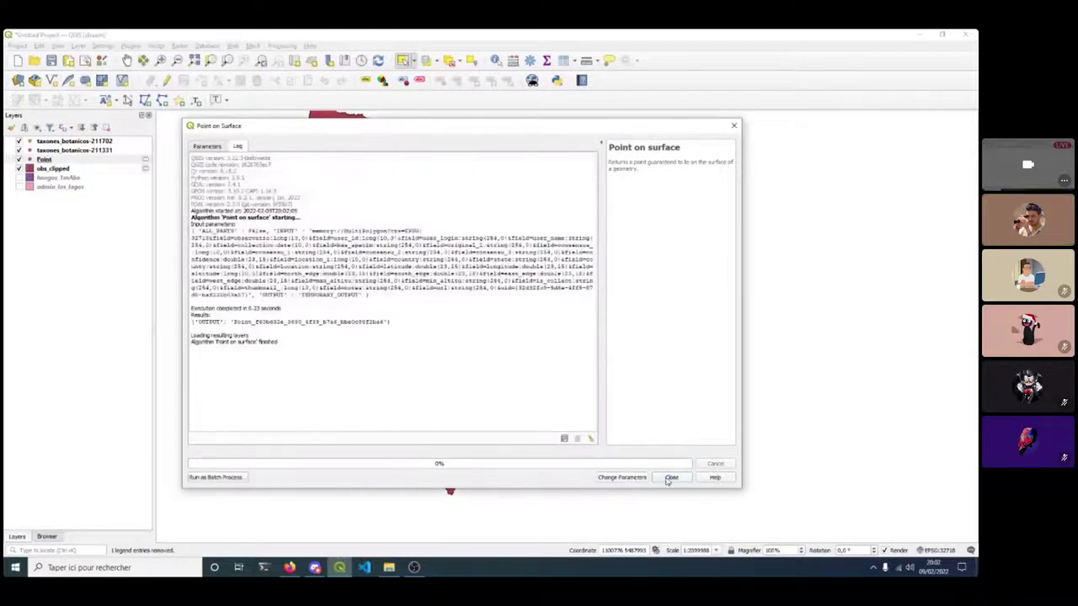
{"action": "left_click", "coordinate": [671, 478]}
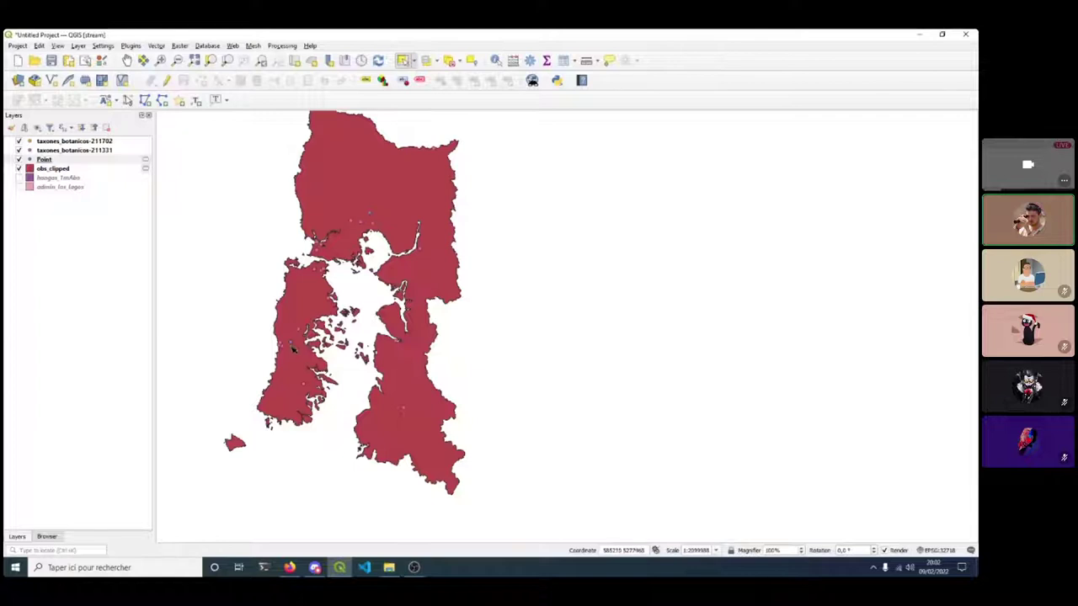
{"action": "left_click_drag", "start_coordinate": [295, 344], "coordinate": [316, 343]}
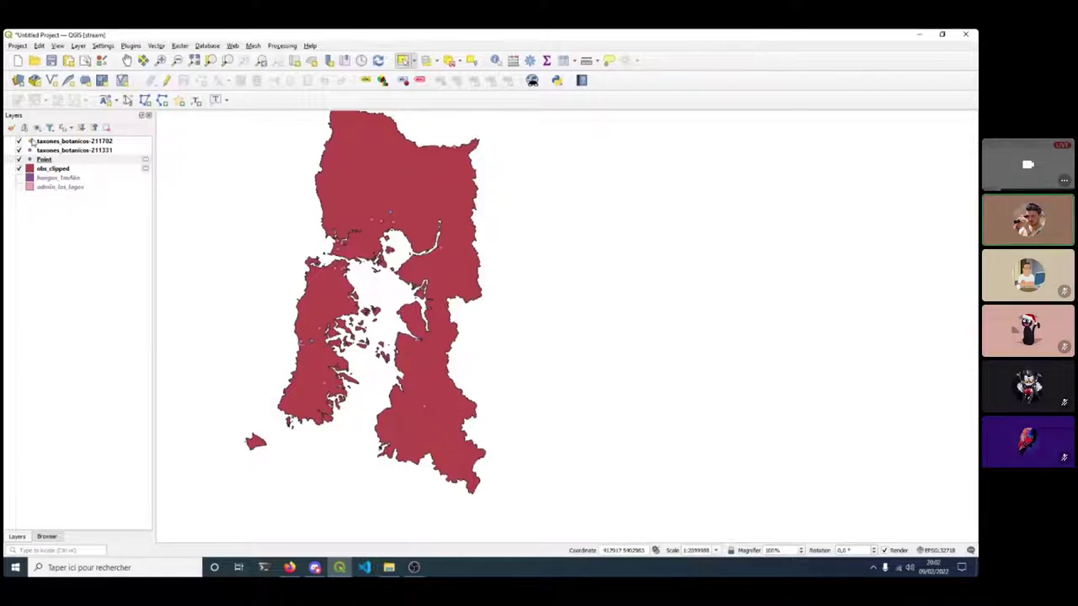
Hide the obs_clipped polygon layer so only the point layers are drawn on the map.
{"action": "left_click", "coordinate": [48, 168]}
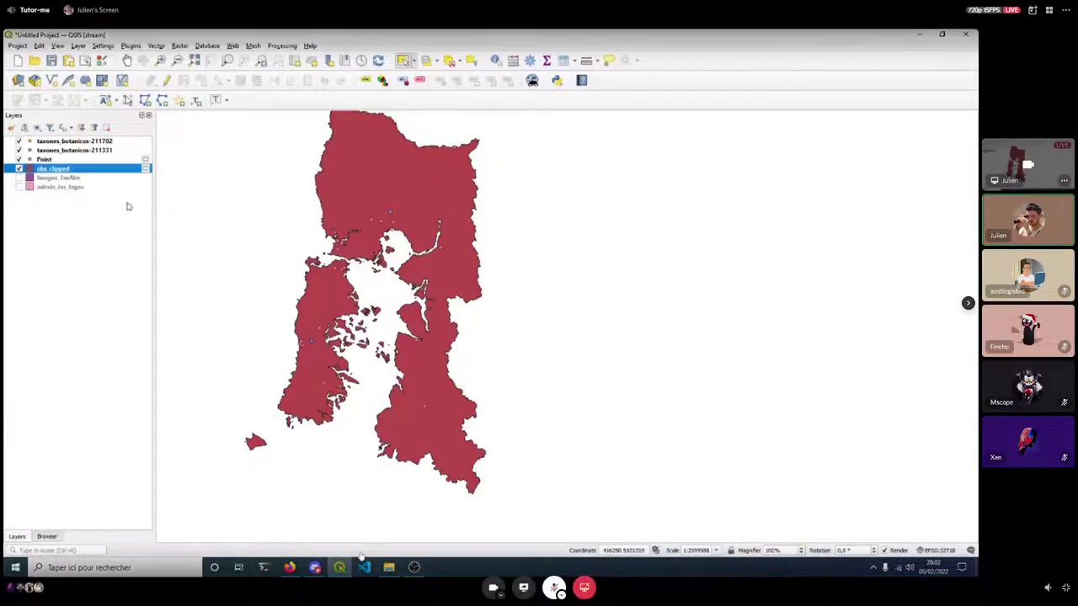
{"action": "left_click", "coordinate": [47, 160]}
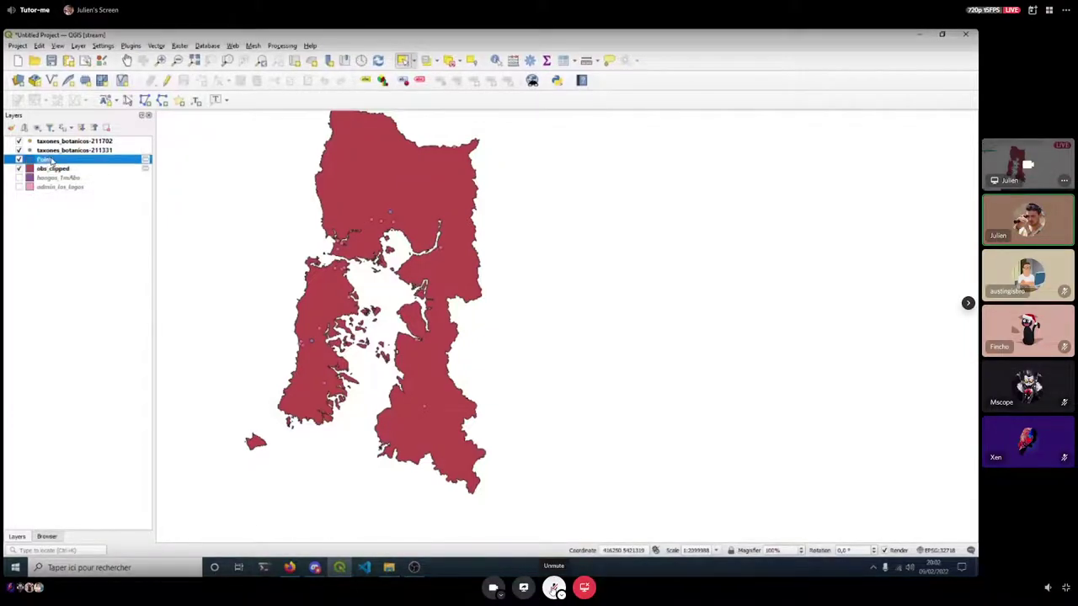
{"action": "left_click", "coordinate": [20, 168]}
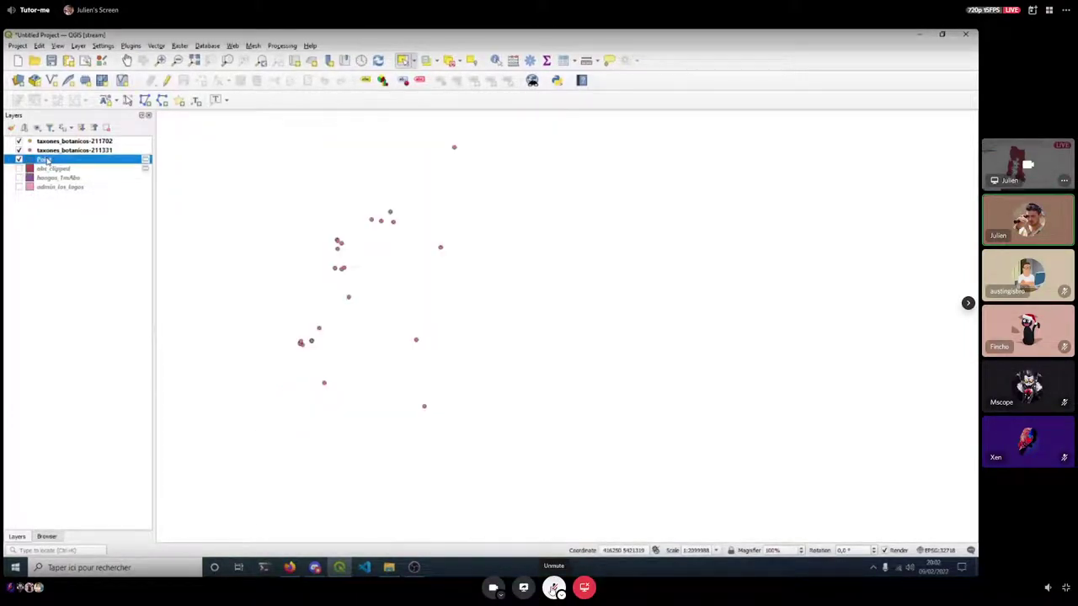
{"action": "right_click", "coordinate": [48, 160]}
{"action": "mouse_move", "coordinate": [76, 378]}
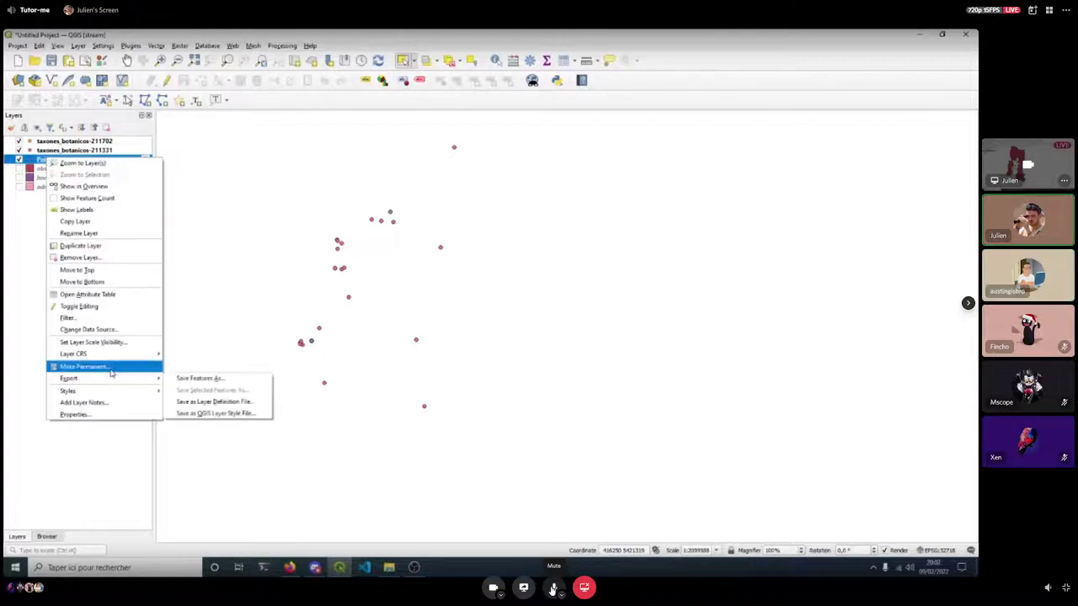
{"action": "left_click", "coordinate": [213, 381]}
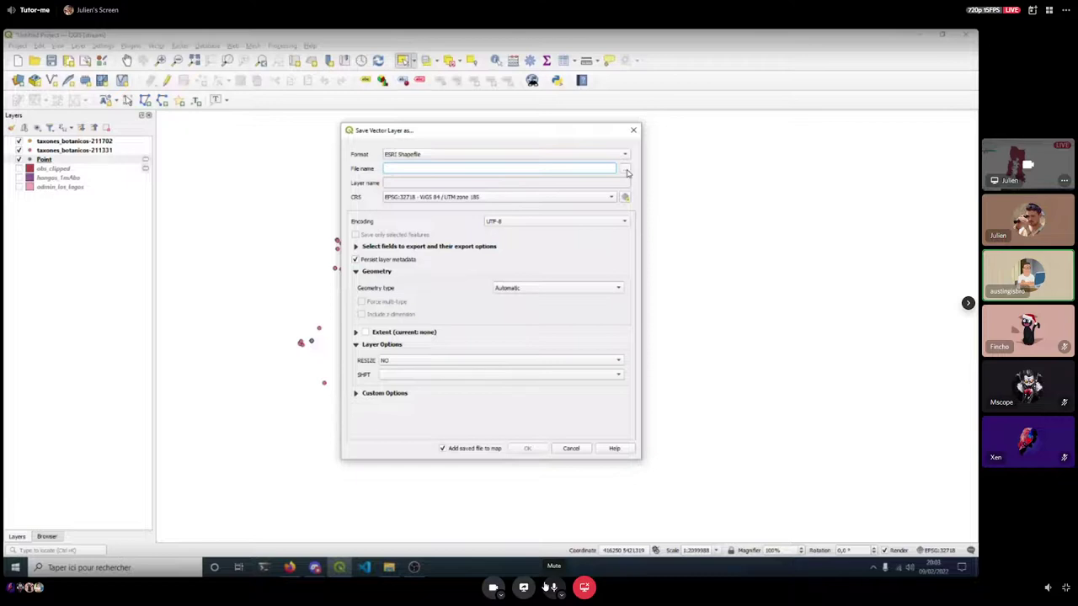
{"action": "left_click", "coordinate": [625, 170]}
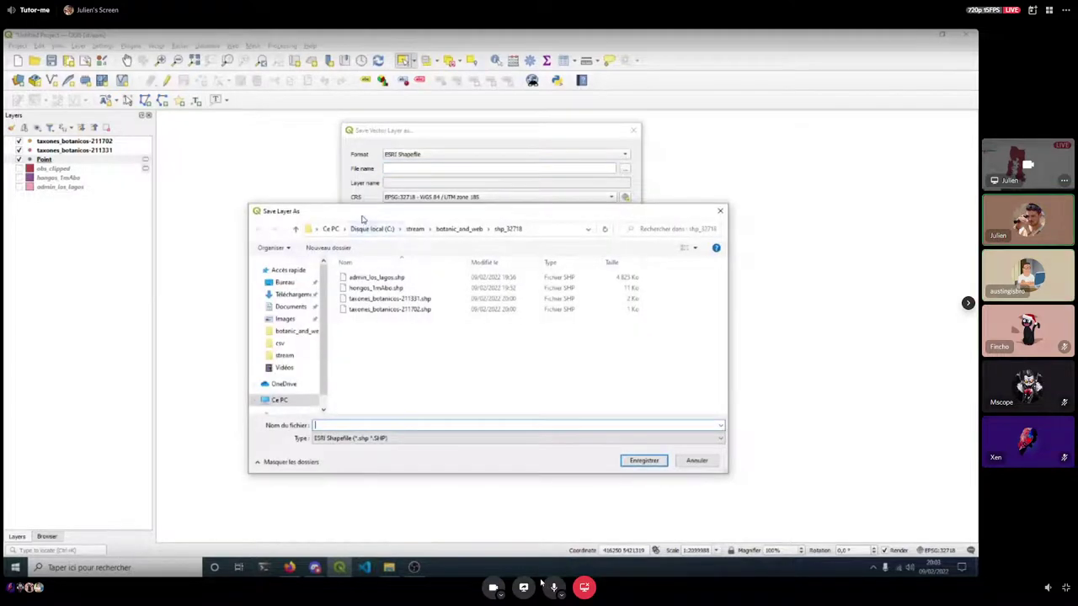
{"action": "left_click_drag", "start_coordinate": [362, 219], "coordinate": [264, 180]}
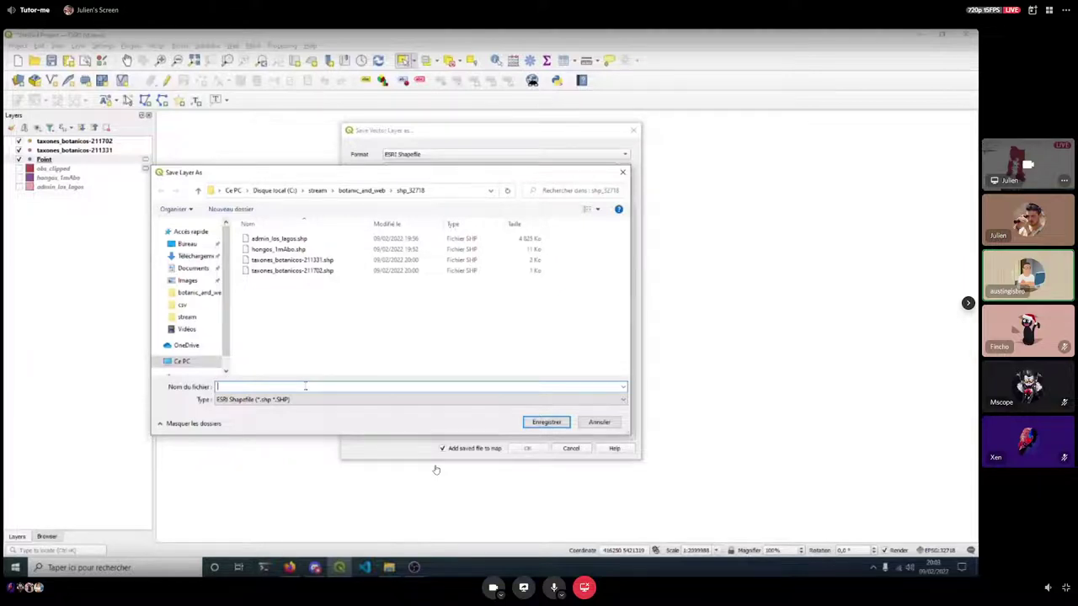
{"action": "left_click", "coordinate": [596, 426]}
{"action": "left_click", "coordinate": [571, 448]}
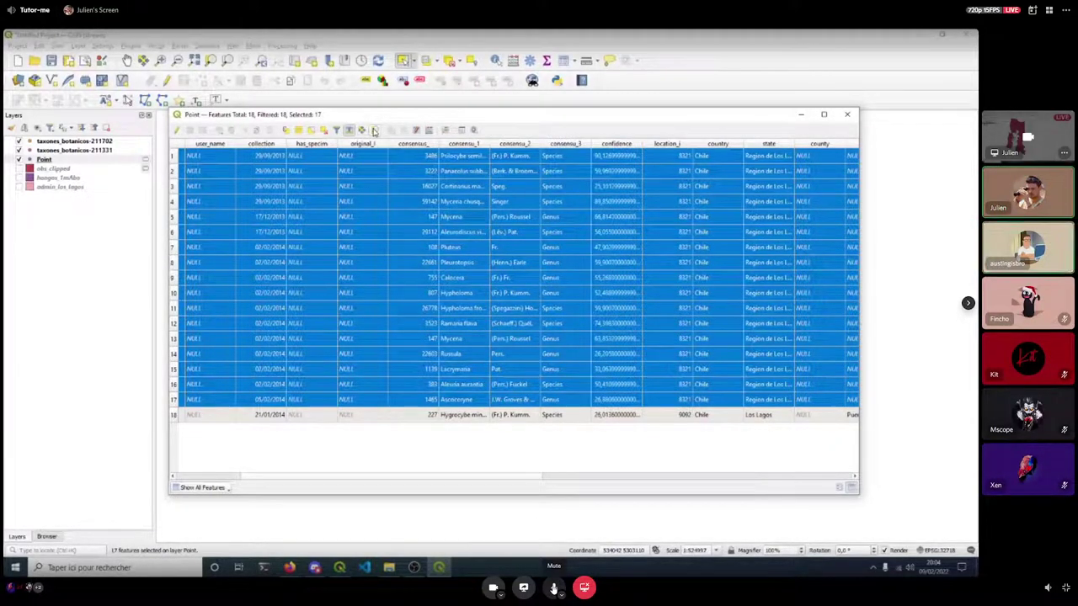
Close the Point attribute table and export the Point layer as an ESRI Shapefile named hongos_1mAbo_points.shp in the shp_32718 folder.
{"action": "left_click", "coordinate": [848, 114]}
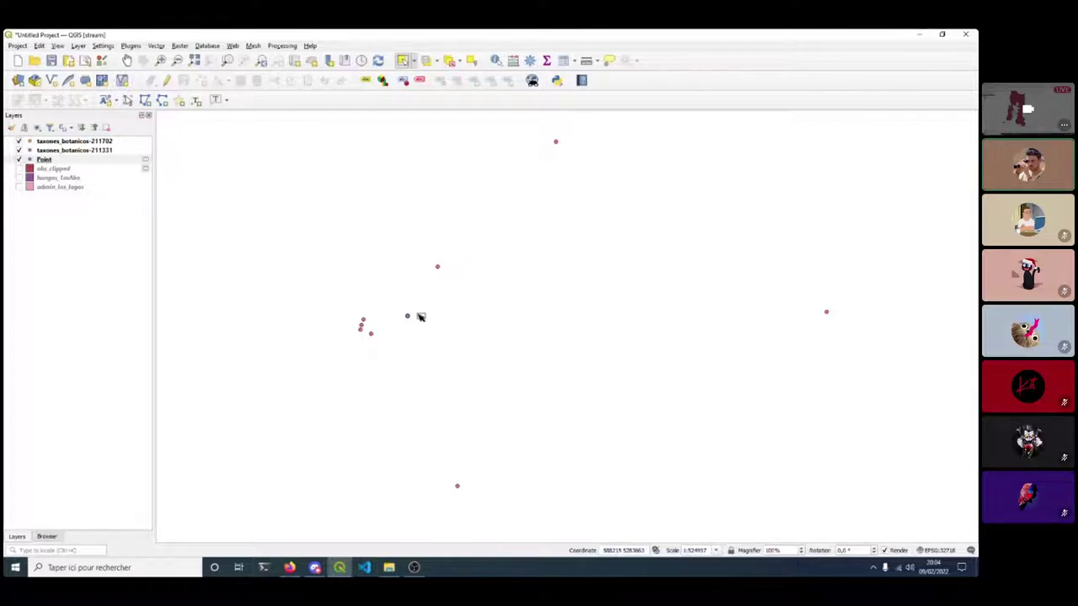
{"action": "mouse_move", "coordinate": [554, 588]}
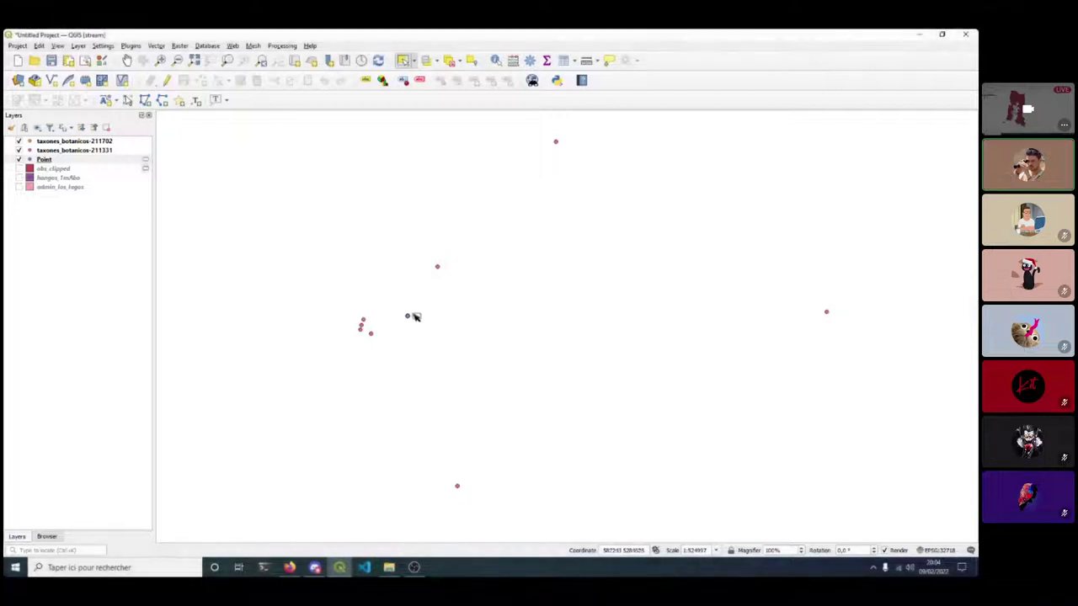
{"action": "right_click", "coordinate": [47, 159]}
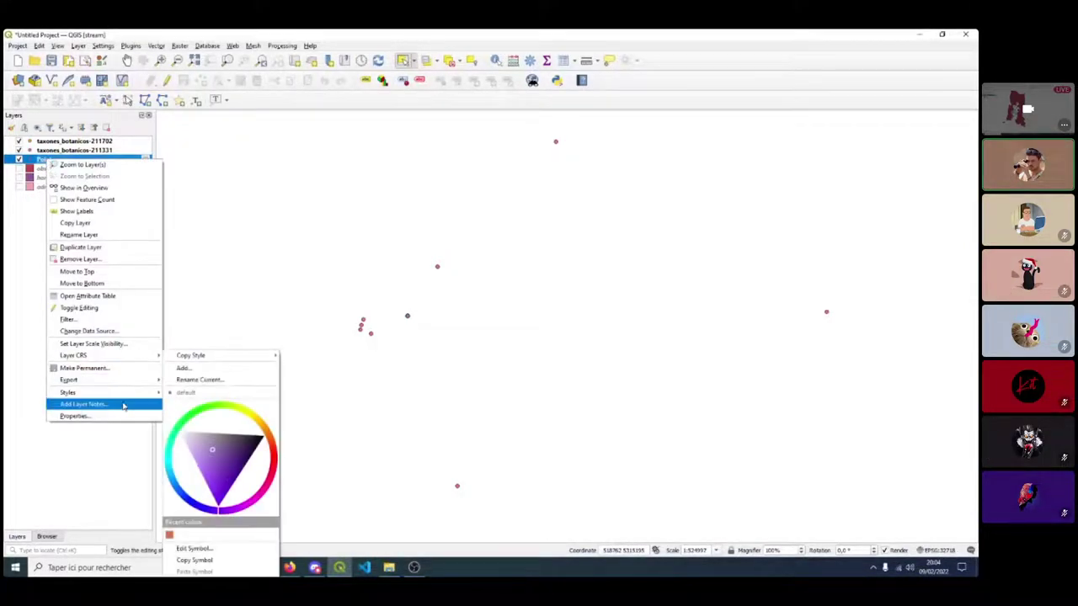
{"action": "mouse_move", "coordinate": [130, 379]}
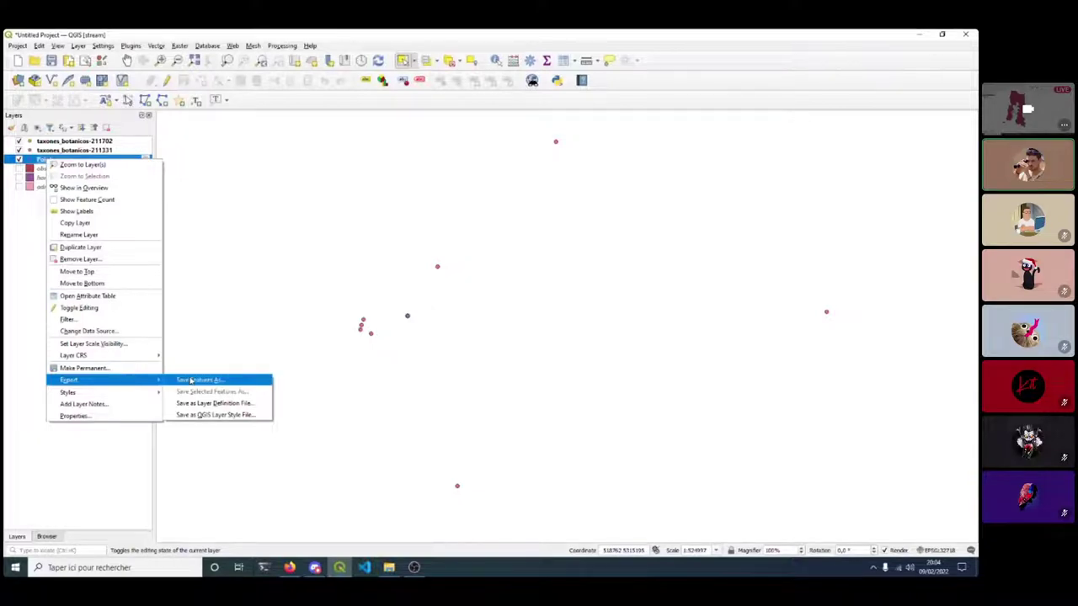
{"action": "left_click", "coordinate": [191, 380]}
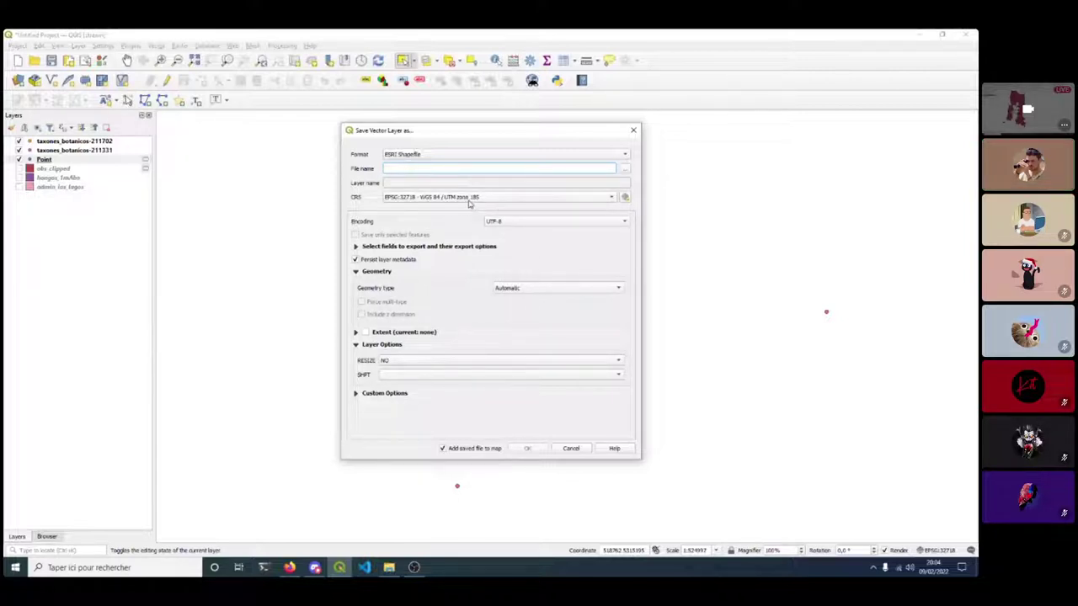
{"action": "left_click", "coordinate": [625, 168]}
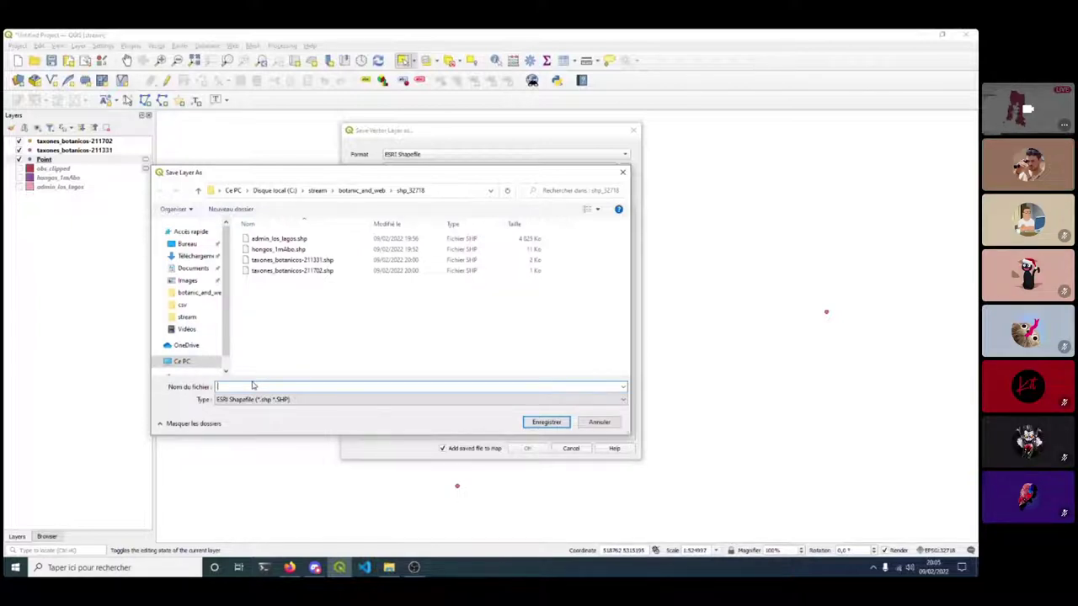
{"action": "left_click", "coordinate": [278, 249]}
{"action": "left_click", "coordinate": [258, 389]}
{"action": "left_click", "coordinate": [260, 387]}
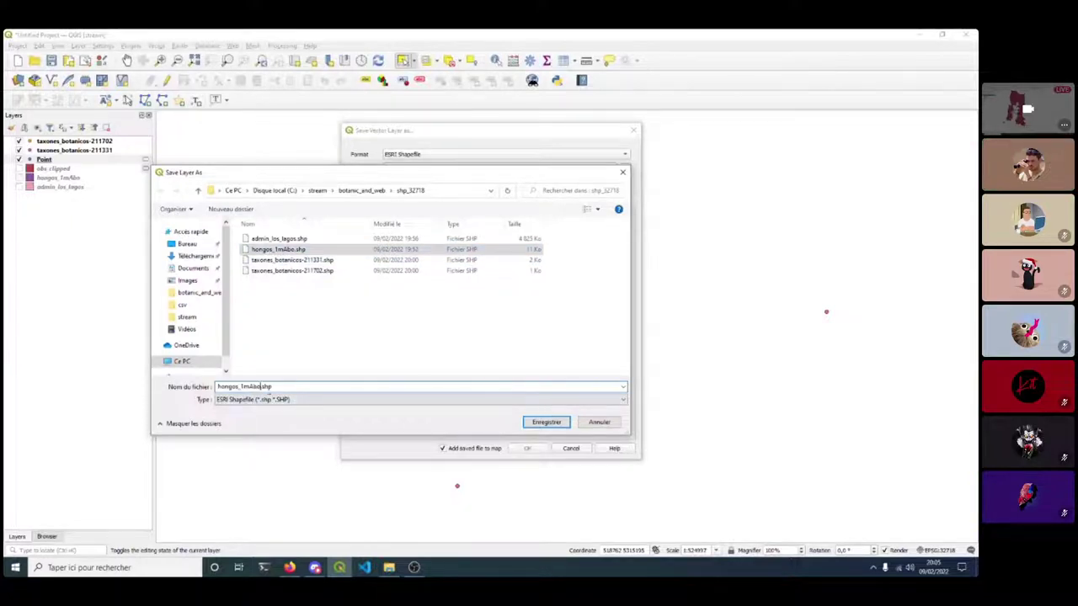
{"action": "type", "text": "joint"}
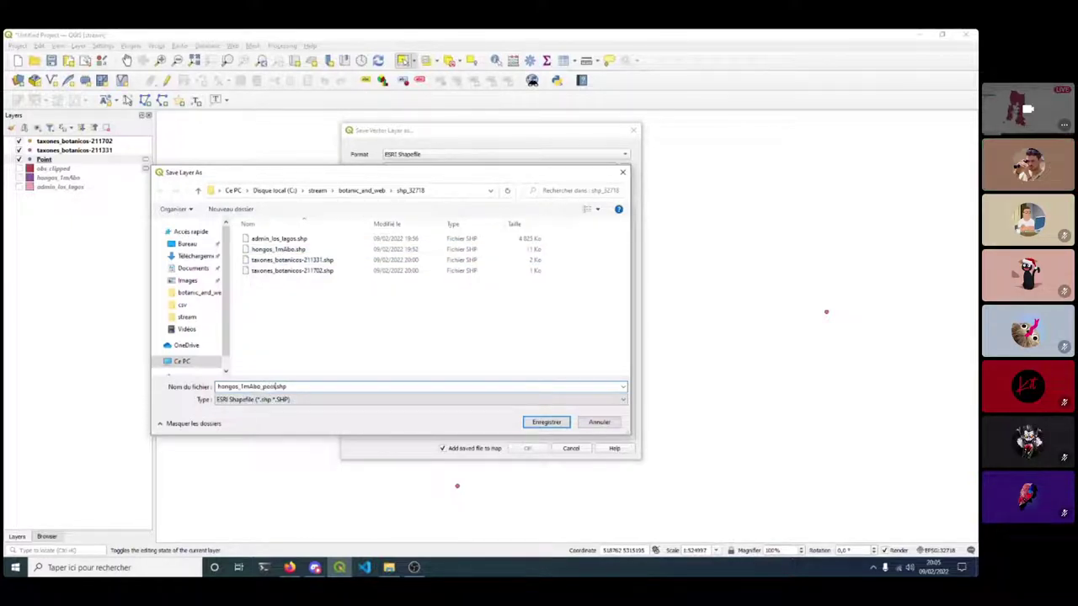
{"action": "type", "text": "s"}
{"action": "left_click", "coordinate": [529, 426]}
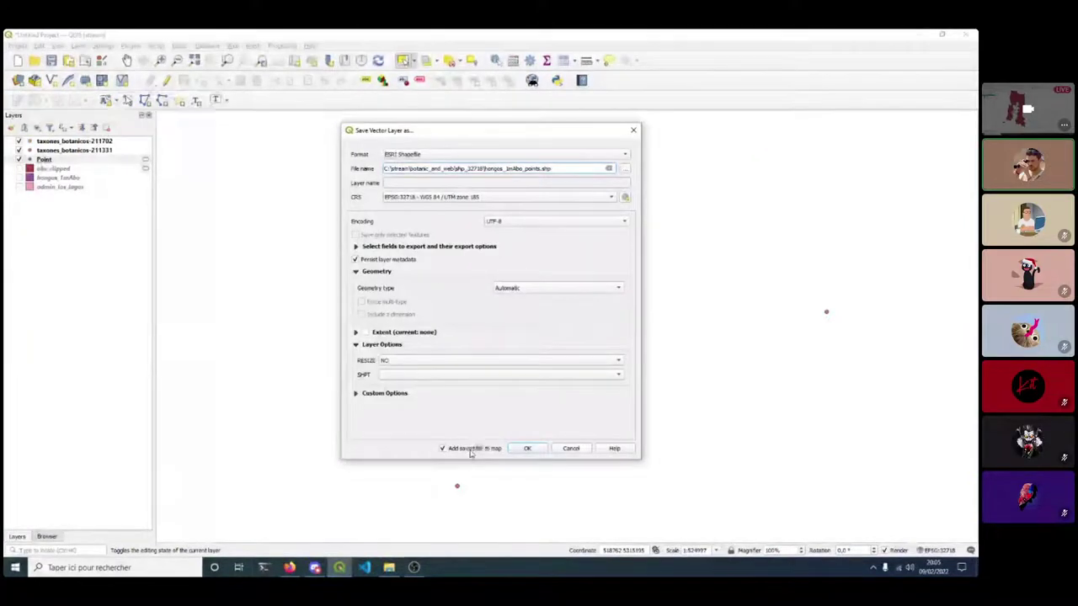
{"action": "left_click", "coordinate": [528, 449]}
Remove the Point, obs_clipped and hongos_1mAbo layers from the project.
{"action": "left_click", "coordinate": [45, 169]}
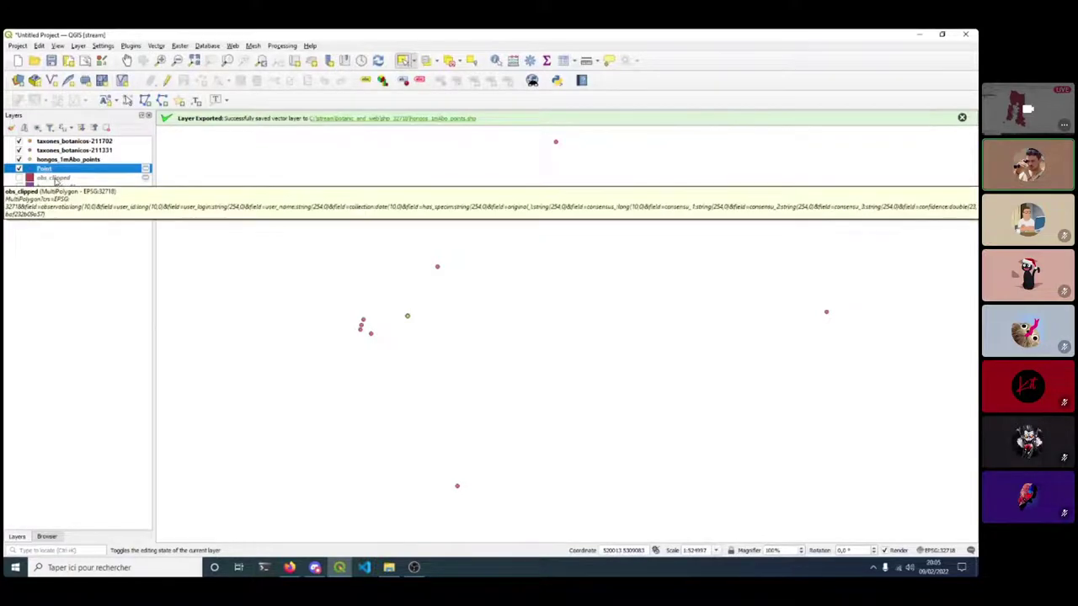
{"action": "left_click", "coordinate": [55, 179], "text": "ctrl"}
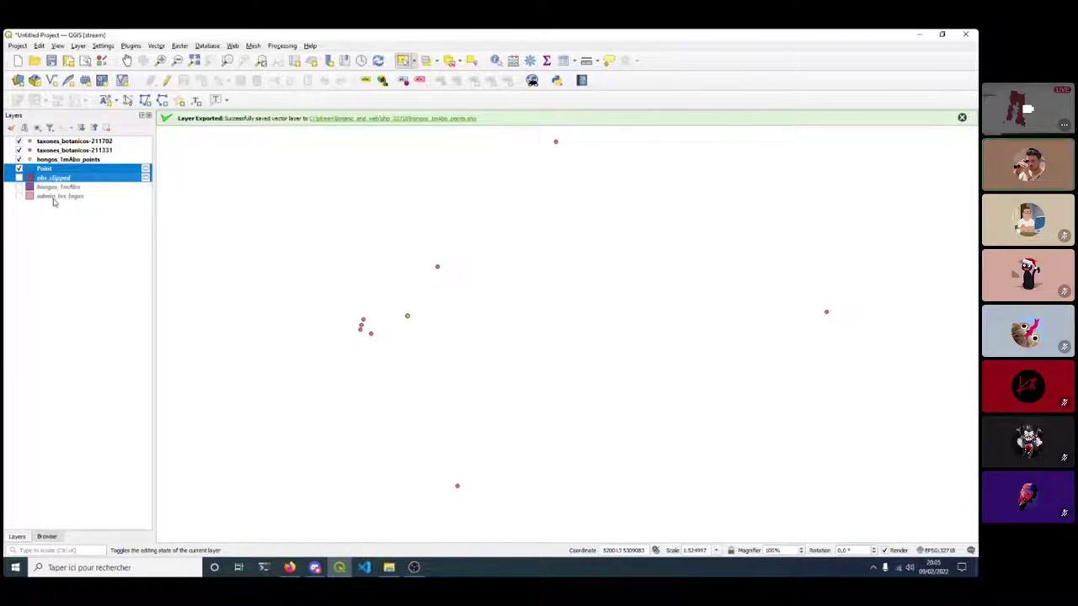
{"action": "left_click", "coordinate": [50, 187], "text": "ctrl"}
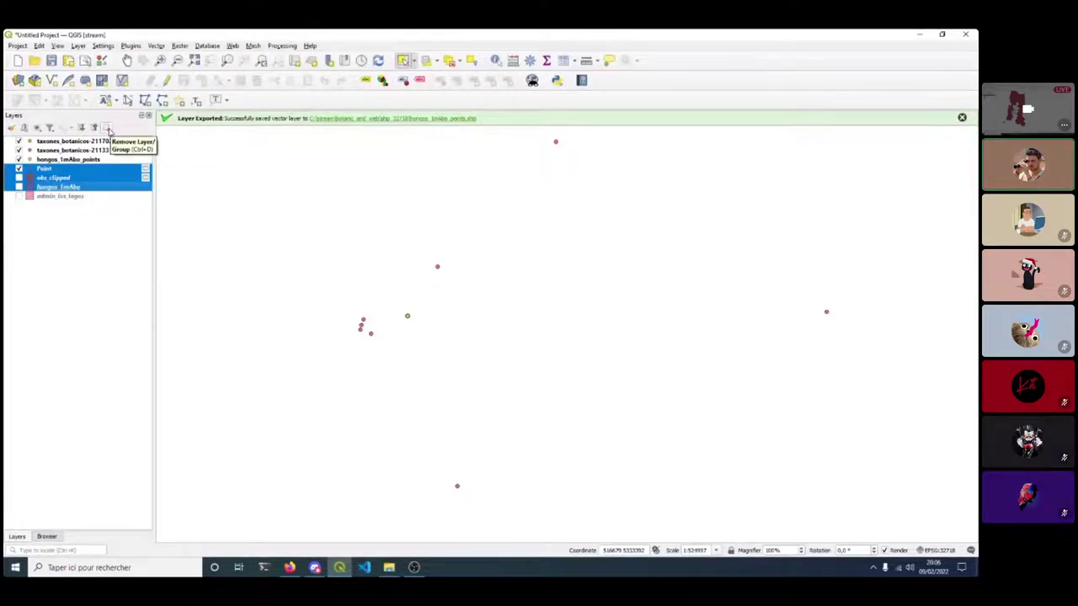
{"action": "left_click", "coordinate": [109, 128]}
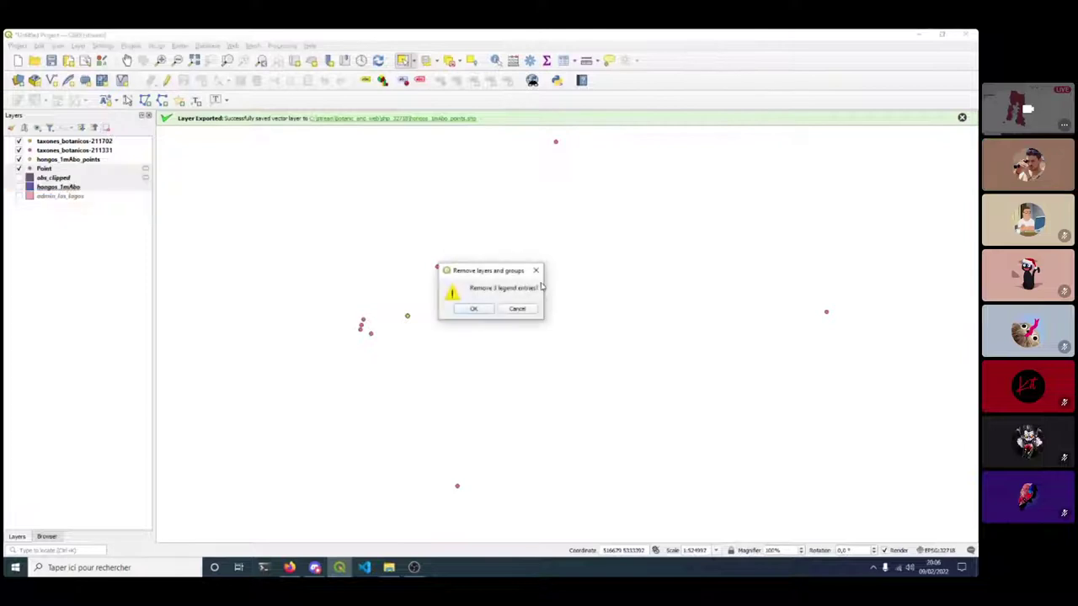
{"action": "left_click", "coordinate": [487, 310]}
Show the admin_los_lagos layer beneath the points and view the whole region.
{"action": "left_click", "coordinate": [64, 160]}
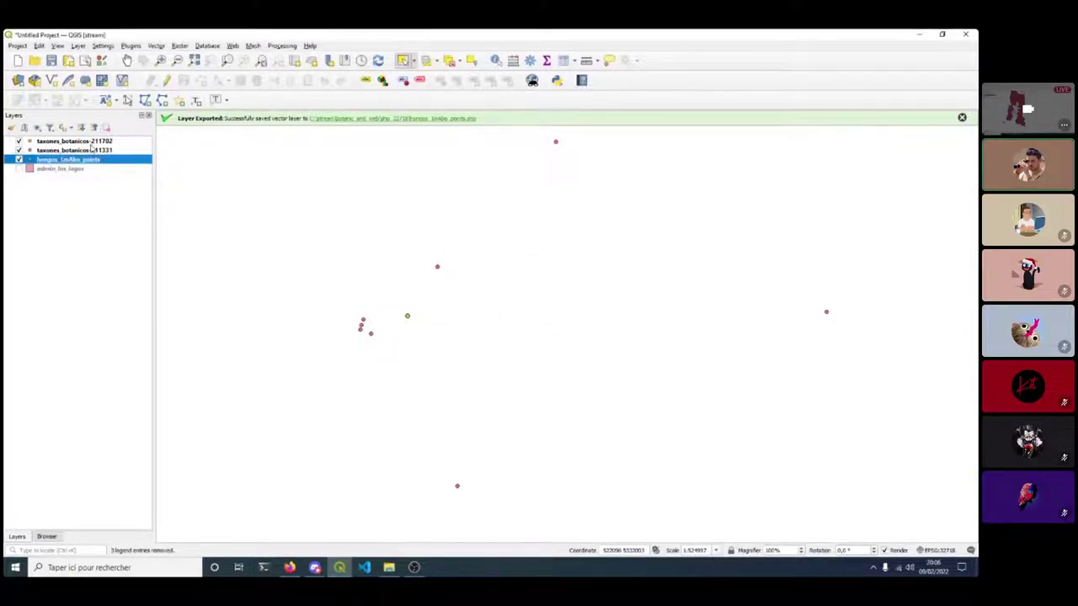
{"action": "left_click", "coordinate": [18, 168]}
{"action": "scroll", "coordinate": [390, 240], "scroll_direction": "down", "scroll_amount": 1}
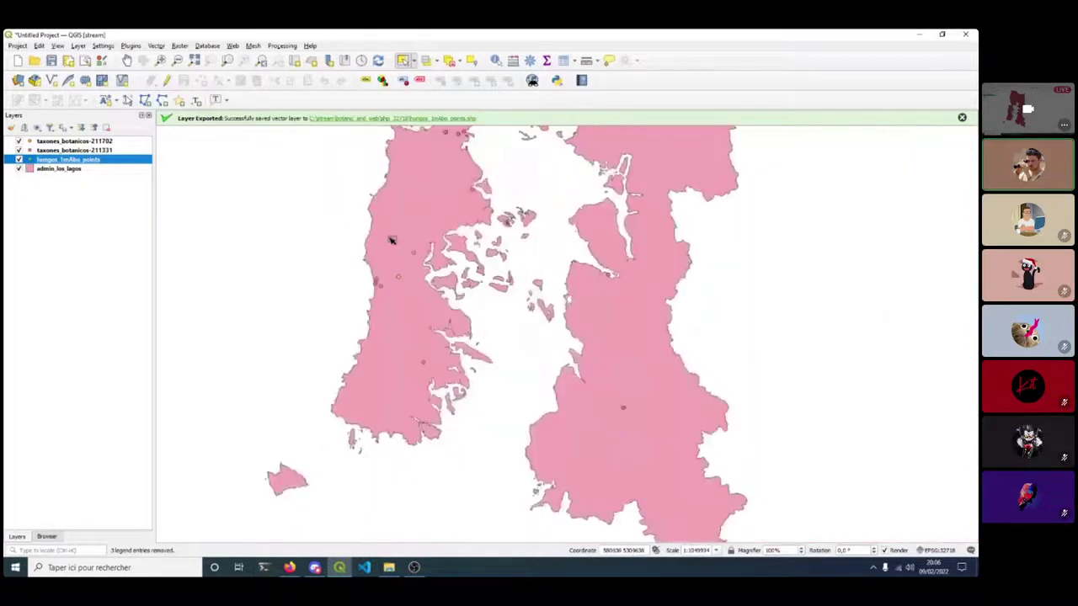
{"action": "left_click_drag", "start_coordinate": [385, 233], "coordinate": [378, 270]}
{"action": "scroll", "coordinate": [378, 269], "scroll_direction": "down", "scroll_amount": 1}
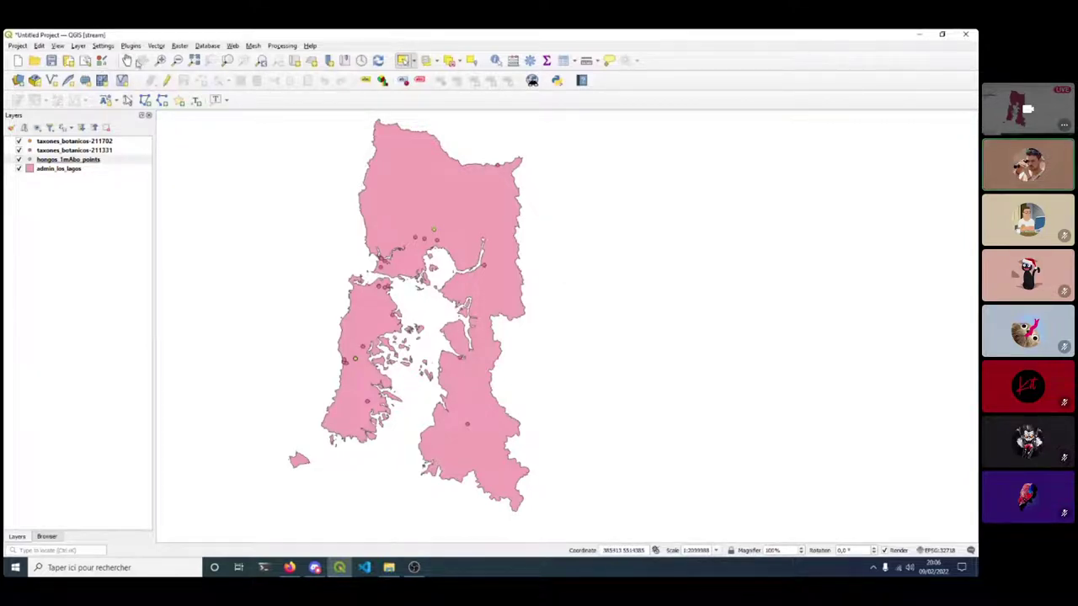
{"action": "left_click", "coordinate": [127, 60]}
{"action": "left_click_drag", "start_coordinate": [194, 199], "coordinate": [187, 169]}
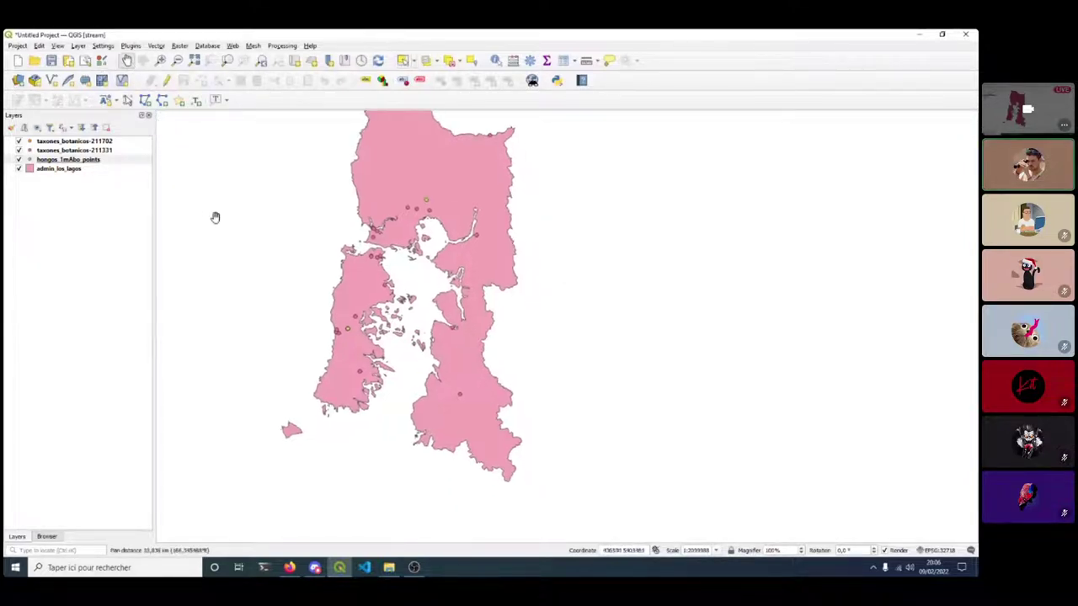
Open the hongos_1mAbo_points attribute table and examine its consensus, confidence and location fields.
{"action": "left_click", "coordinate": [88, 160]}
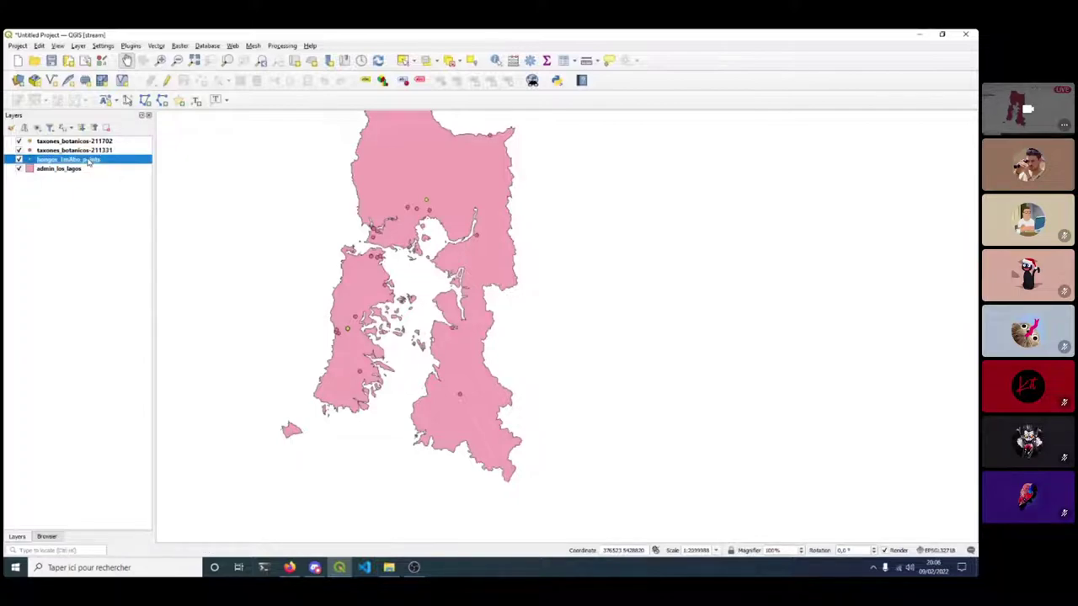
{"action": "left_click", "coordinate": [564, 61]}
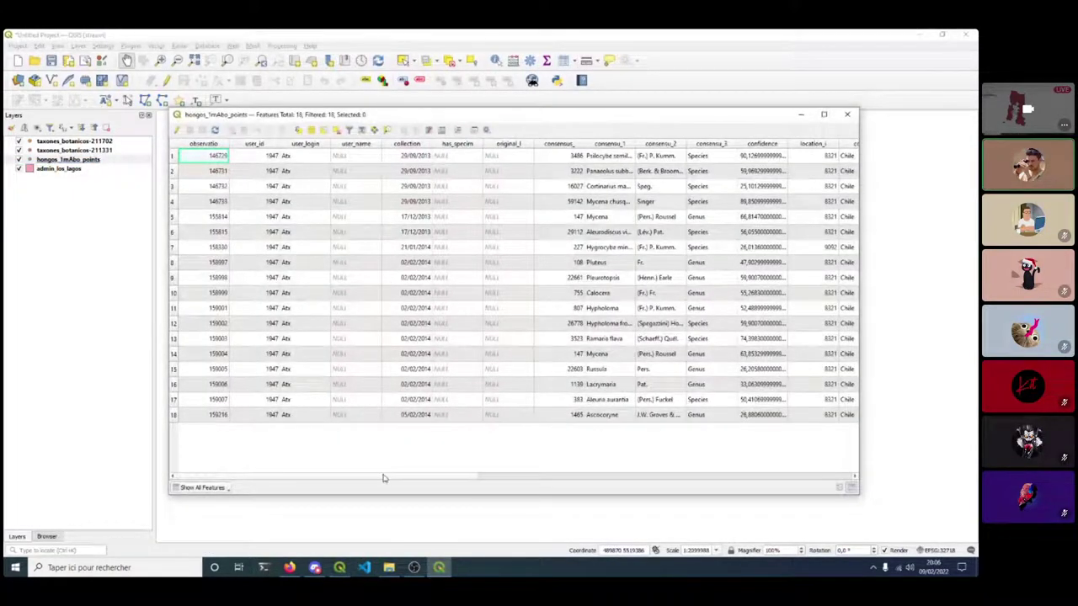
{"action": "left_click_drag", "start_coordinate": [383, 479], "coordinate": [469, 472]}
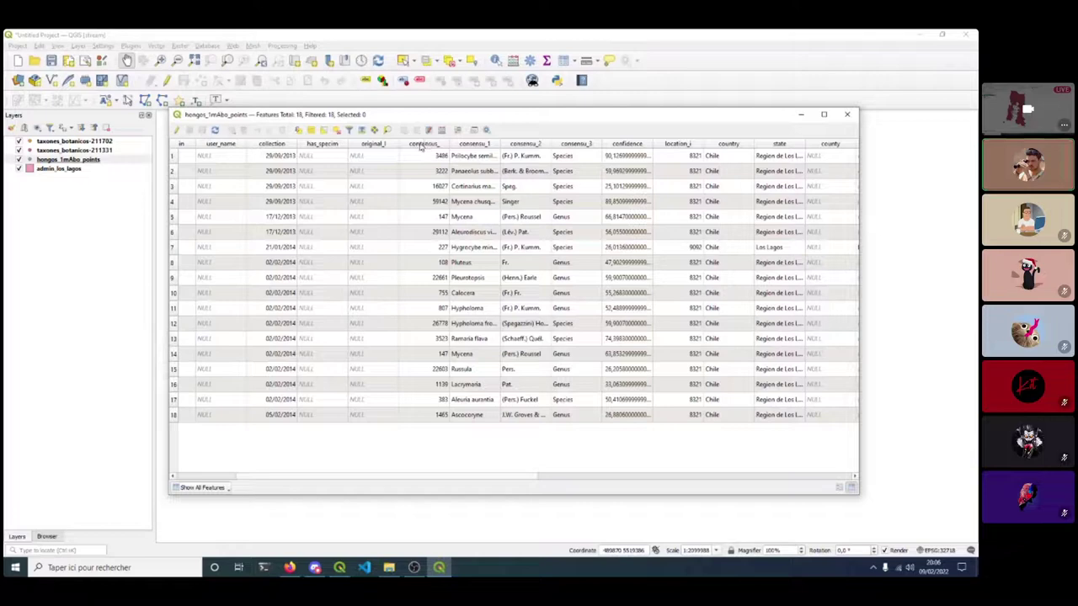
{"action": "left_click_drag", "start_coordinate": [418, 108], "coordinate": [419, 221]}
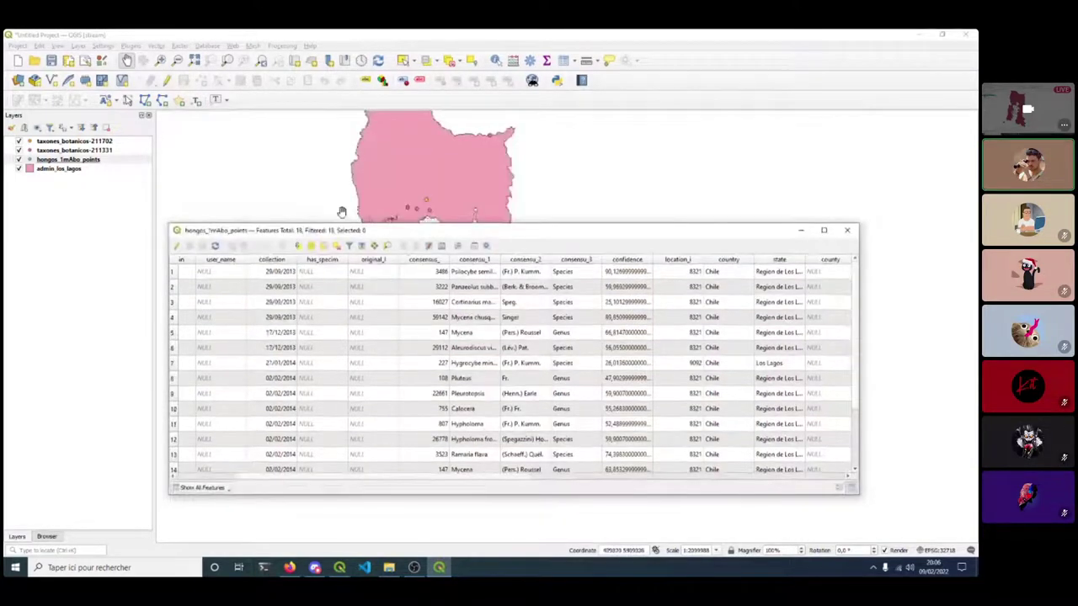
Open the taxones_botanicos-211331 attribute table and look over its taxon fields.
{"action": "left_click", "coordinate": [74, 150]}
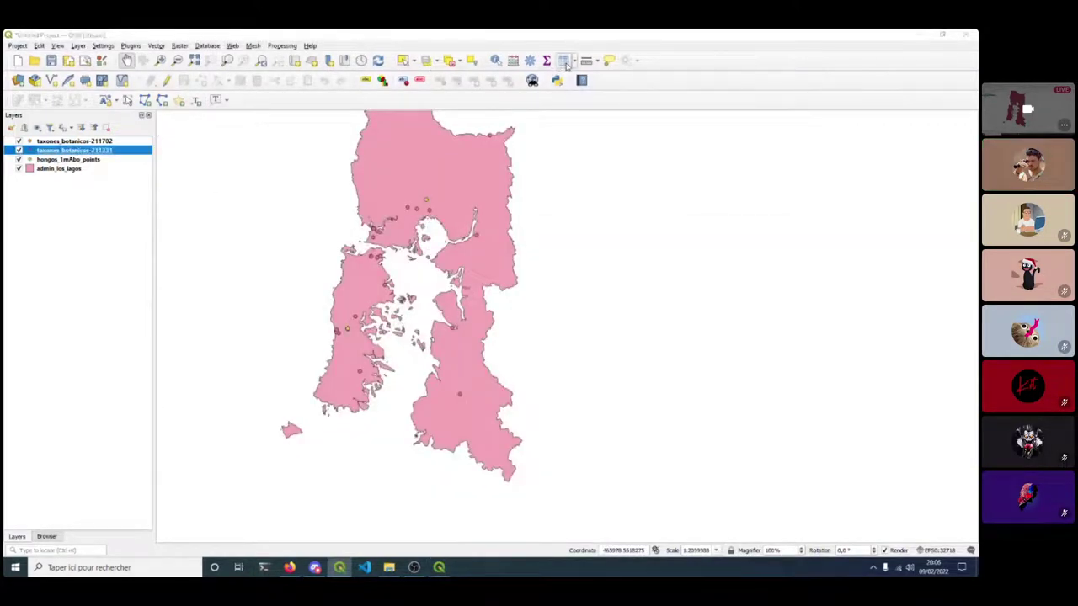
{"action": "left_click", "coordinate": [564, 61]}
{"action": "left_click_drag", "start_coordinate": [313, 109], "coordinate": [300, 200]}
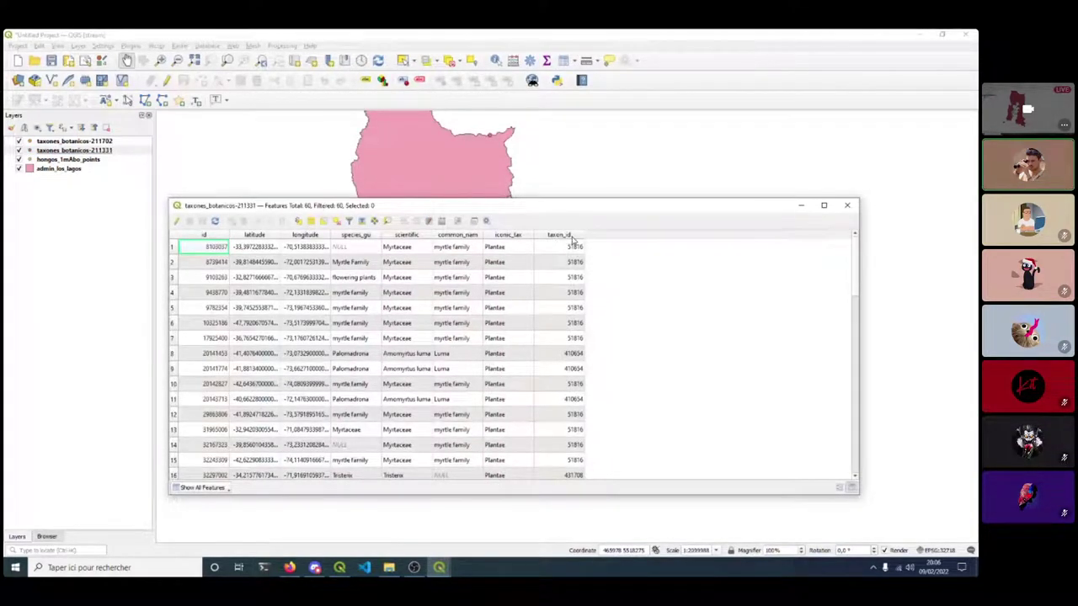
Open the taxones_botanicos-211702 attribute table and widen the scientific column to read the full names.
{"action": "left_click", "coordinate": [54, 141]}
{"action": "left_click", "coordinate": [561, 63]}
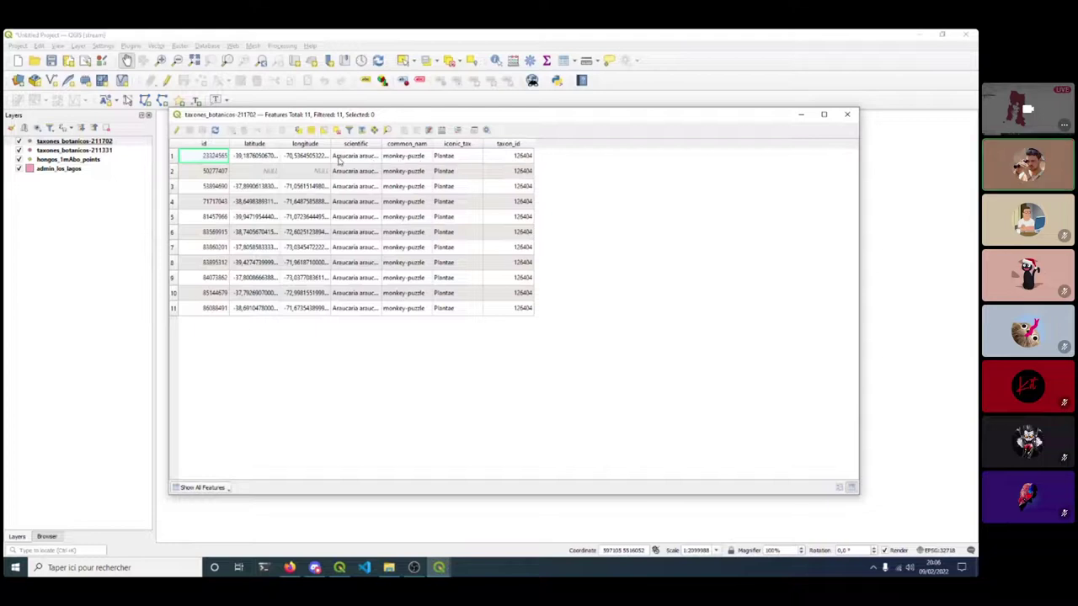
{"action": "left_click_drag", "start_coordinate": [381, 143], "coordinate": [428, 143]}
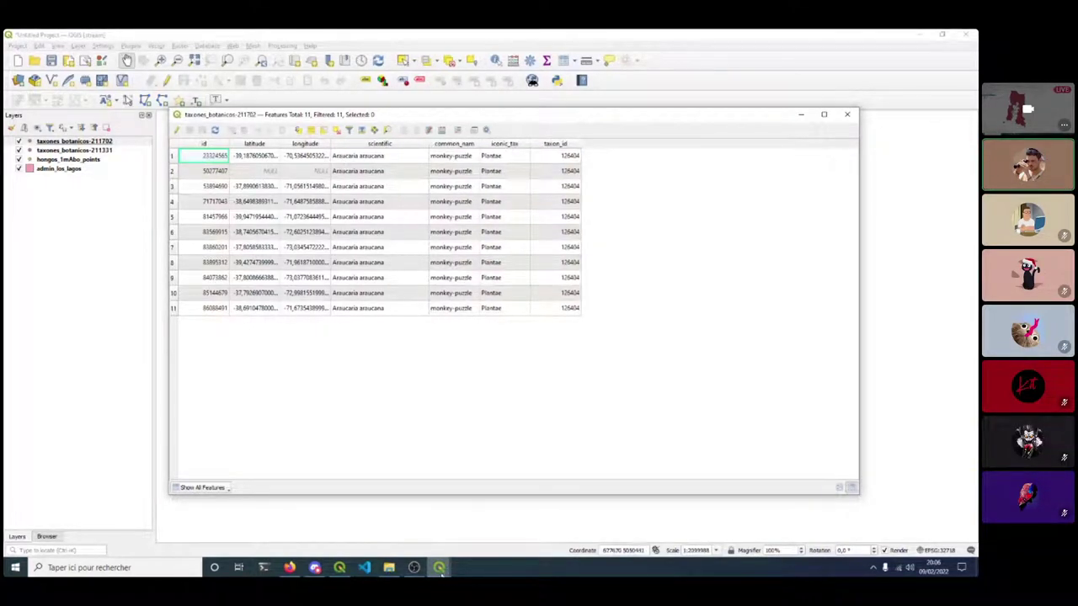
Bring the taxones_botanicos-211331 attribute table to the front and widen its scientific column for comparison.
{"action": "mouse_move", "coordinate": [441, 568]}
{"action": "left_click", "coordinate": [421, 518]}
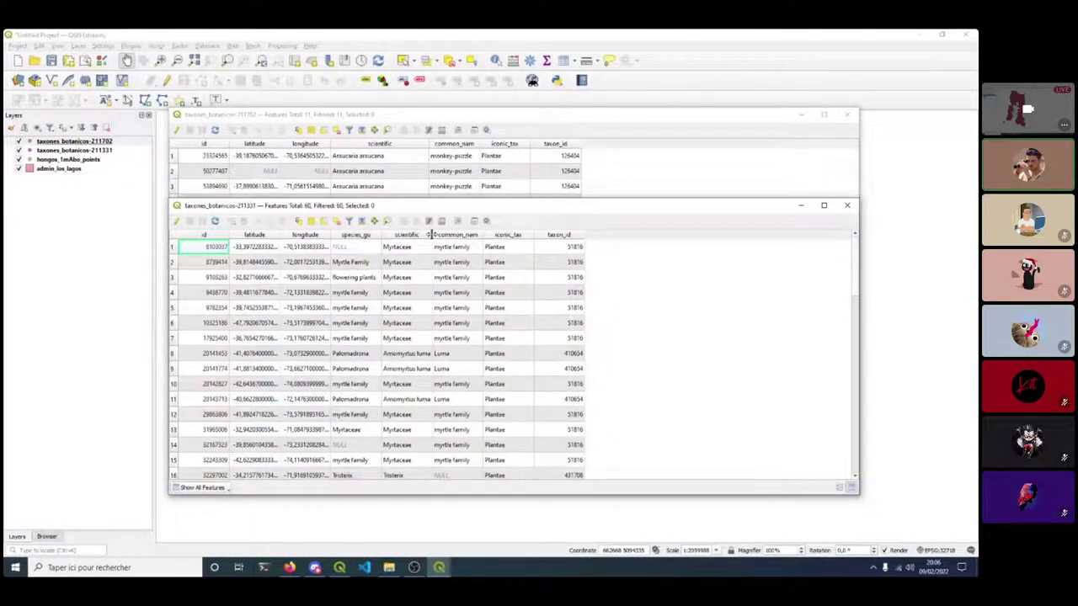
{"action": "left_click_drag", "start_coordinate": [431, 235], "coordinate": [469, 235]}
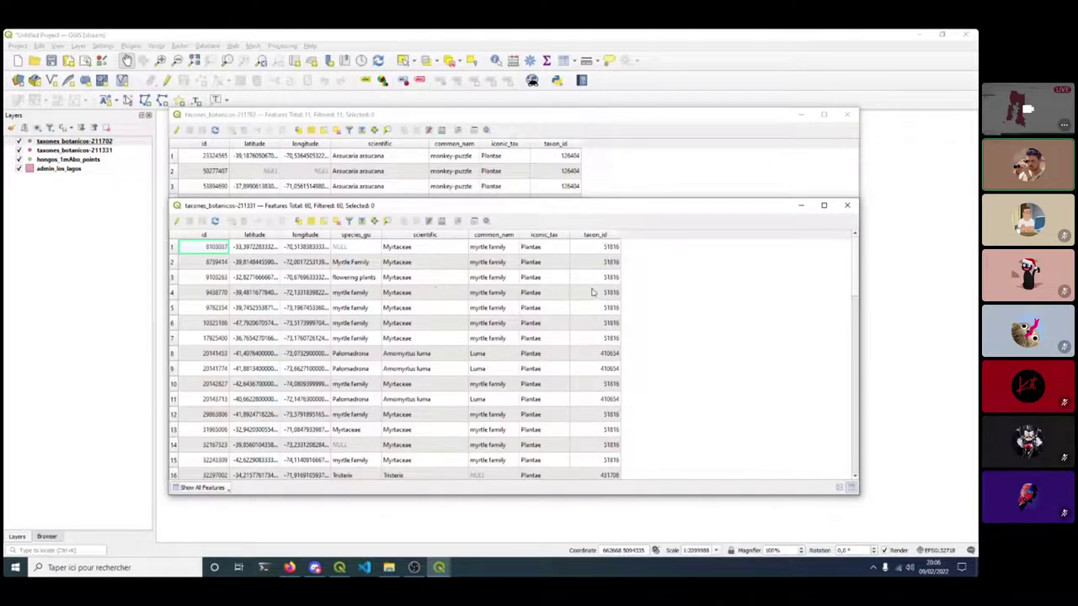
Look through the taxones_botanicos-211331 records and bring the taxones_botanicos-211702 attribute table to the front for comparison.
{"action": "scroll", "coordinate": [594, 293], "scroll_direction": "down", "scroll_amount": 8}
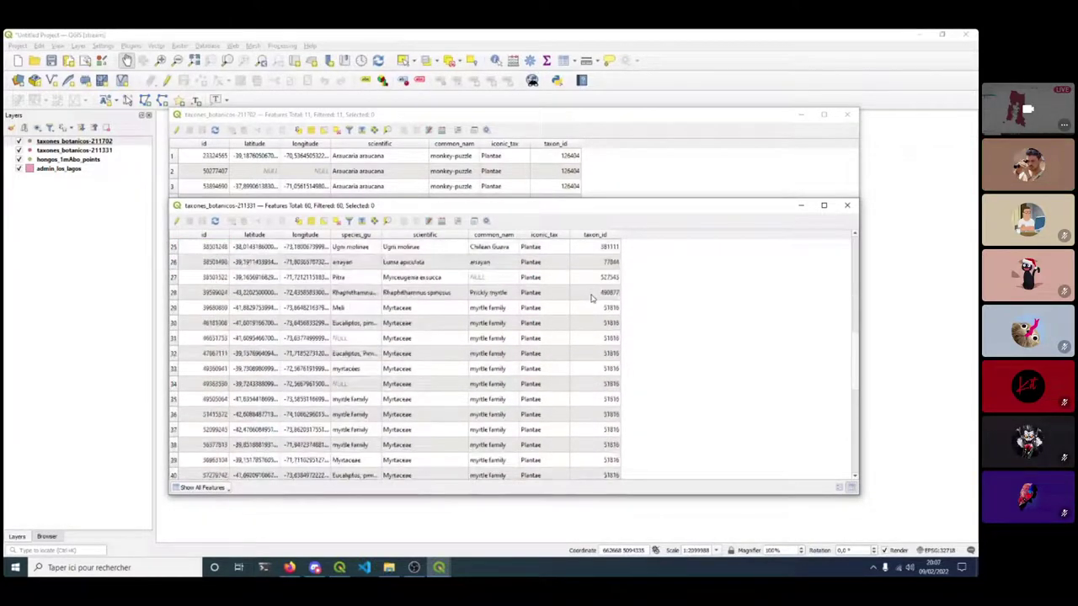
{"action": "mouse_move", "coordinate": [439, 568]}
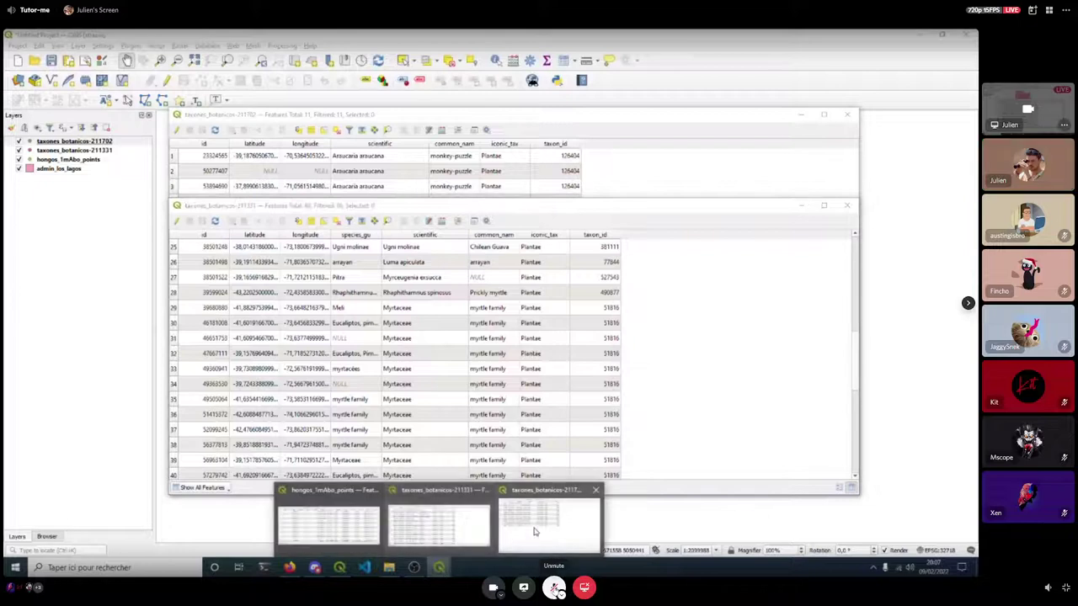
{"action": "left_click", "coordinate": [500, 501]}
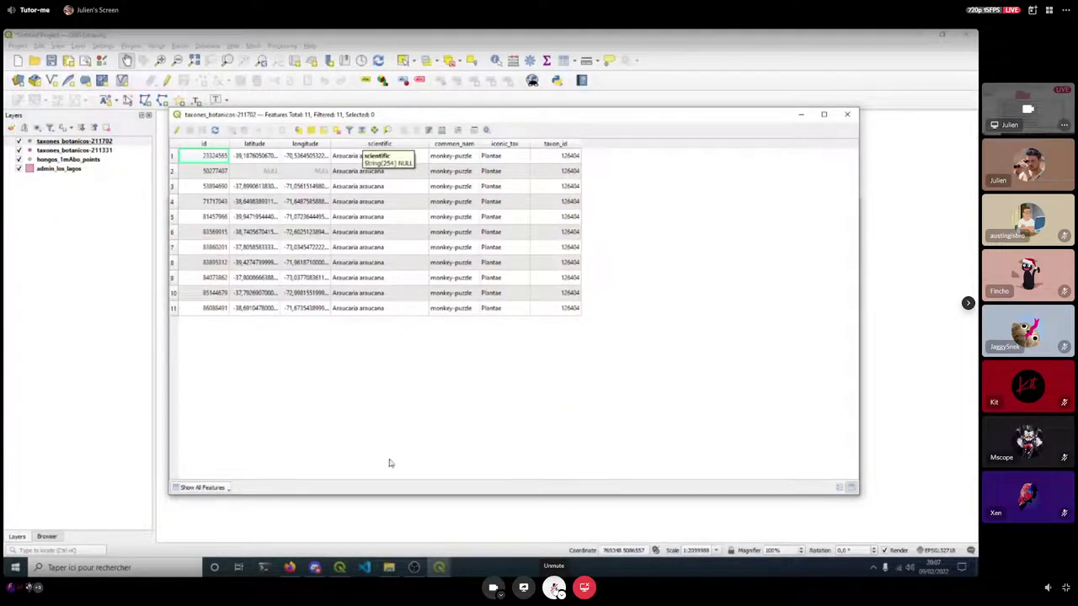
{"action": "mouse_move", "coordinate": [436, 567]}
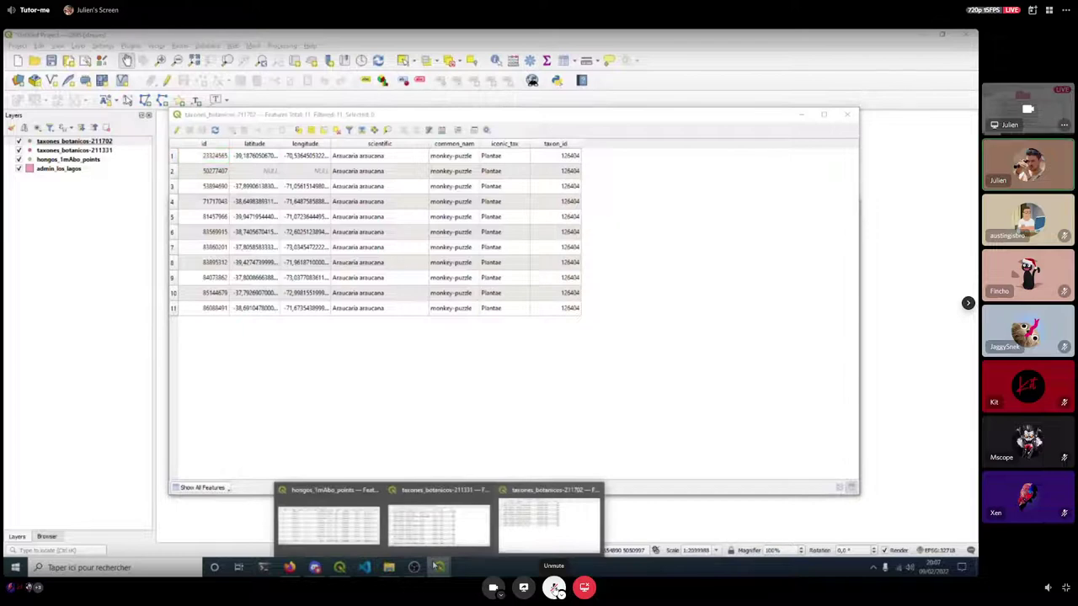
Bring the hongos_1mAbo_points attribute table forward, fit the consensu_1 column to its contents and read the full fungi names.
{"action": "left_click", "coordinate": [341, 527]}
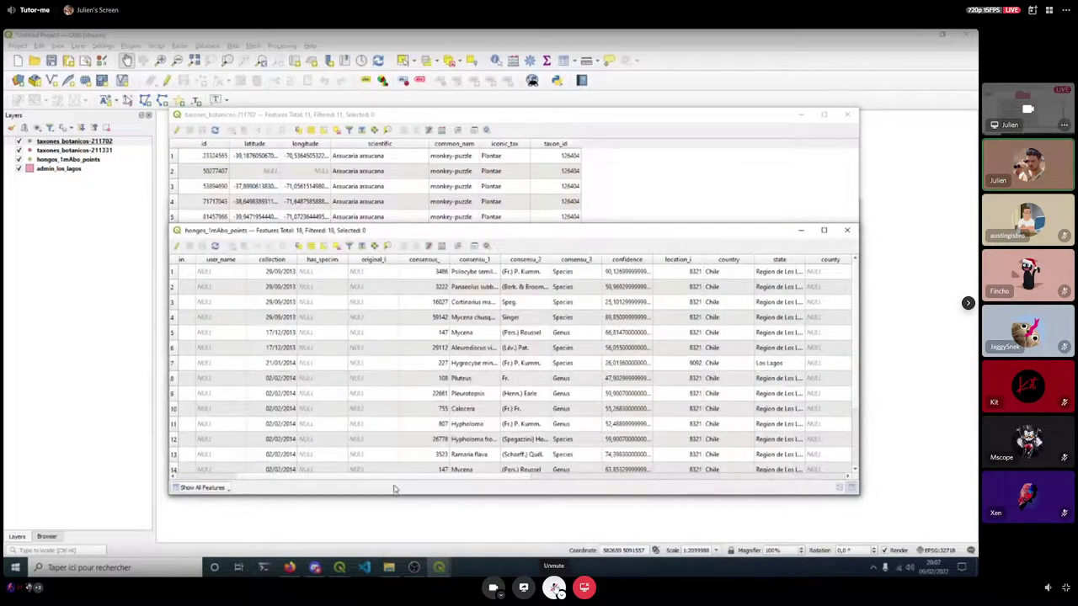
{"action": "mouse_move", "coordinate": [397, 477]}
{"action": "left_mouse_down"}
{"action": "mouse_move", "coordinate": [765, 486]}
{"action": "mouse_move", "coordinate": [413, 491]}
{"action": "left_mouse_up"}
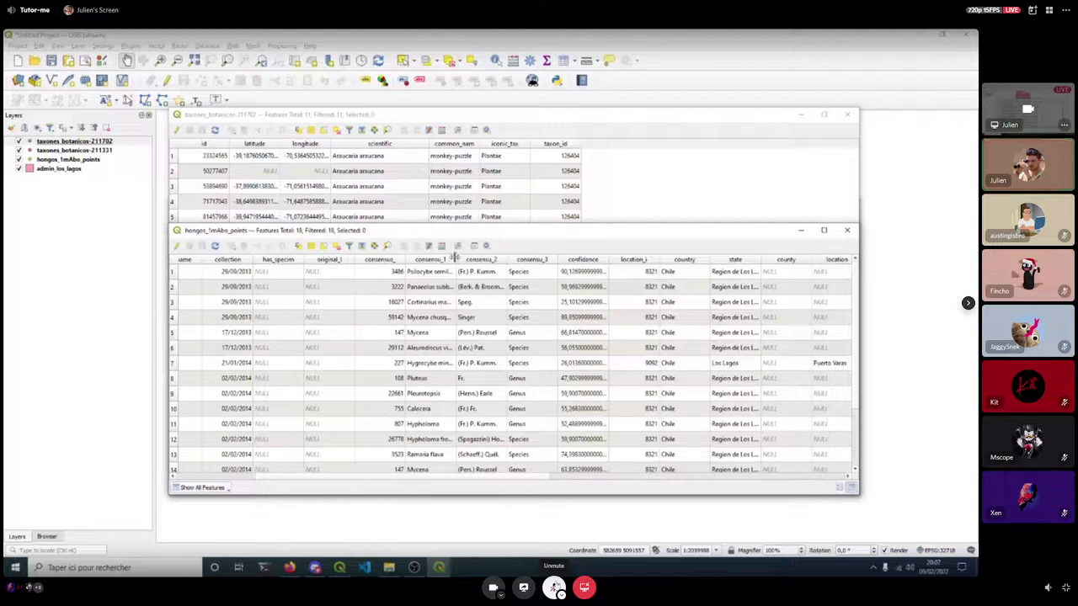
{"action": "double_click", "coordinate": [455, 259]}
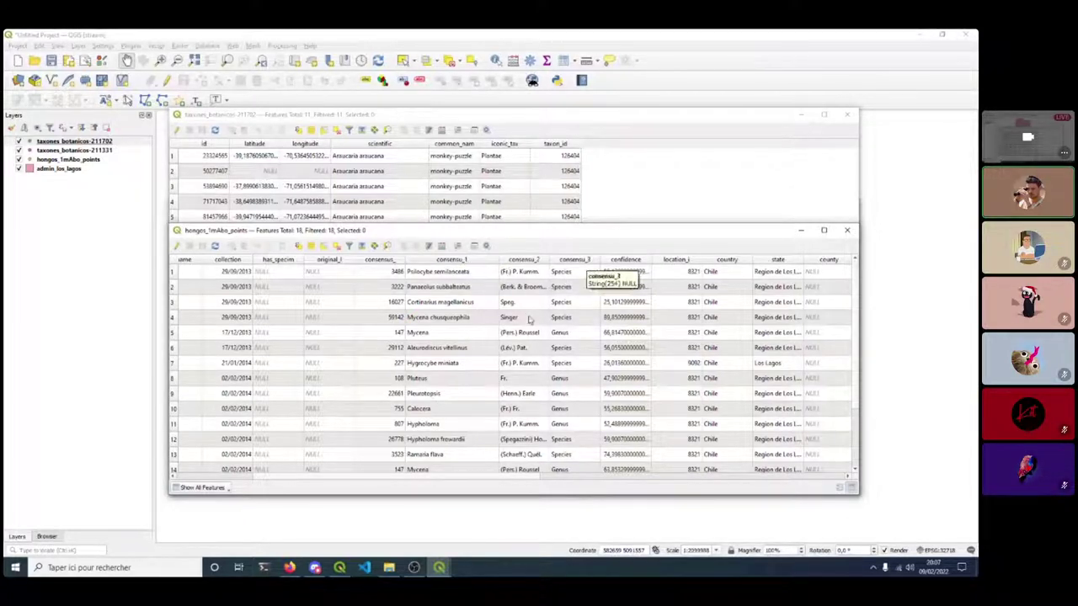
{"action": "scroll", "coordinate": [453, 317], "scroll_direction": "down", "scroll_amount": 2}
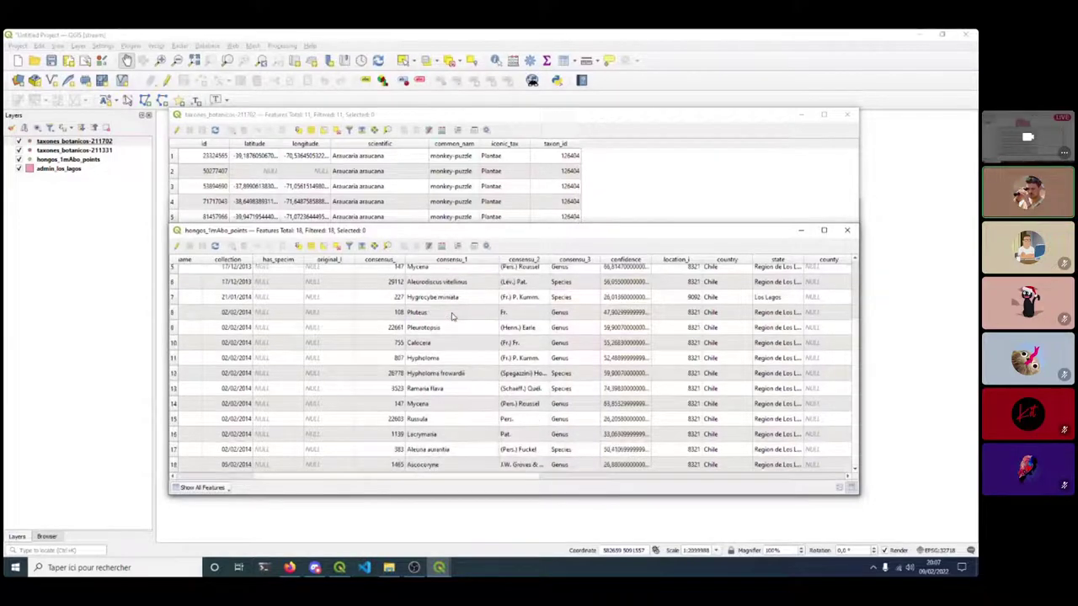
{"action": "scroll", "coordinate": [453, 317], "scroll_direction": "up", "scroll_amount": 1}
{"action": "scroll", "coordinate": [453, 316], "scroll_direction": "up", "scroll_amount": 1}
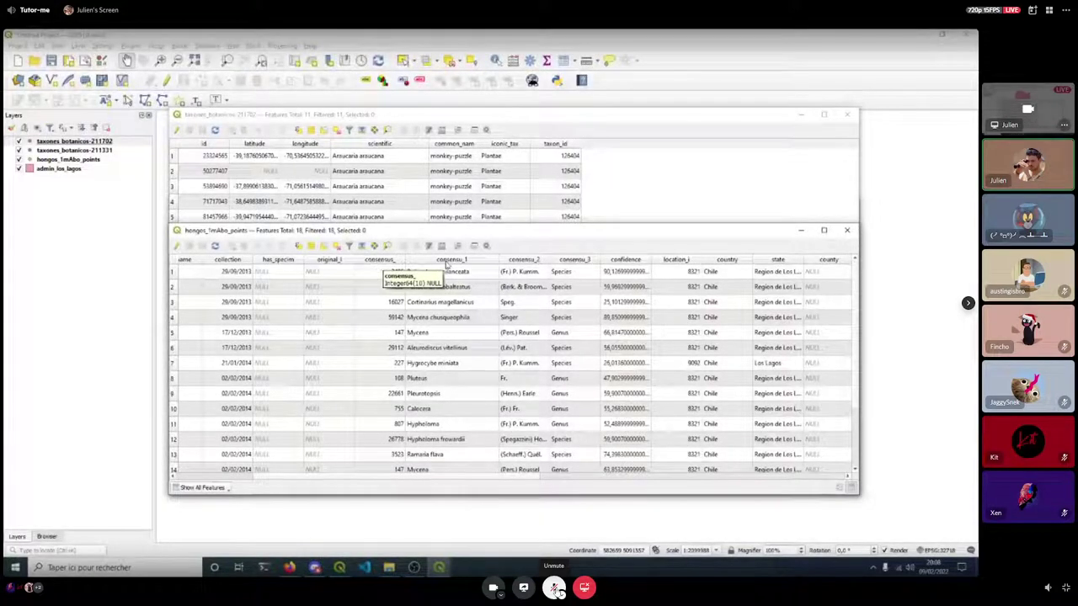
Close the attribute tables of all three point layers to return to the Los Lagos map.
{"action": "left_click", "coordinate": [847, 230]}
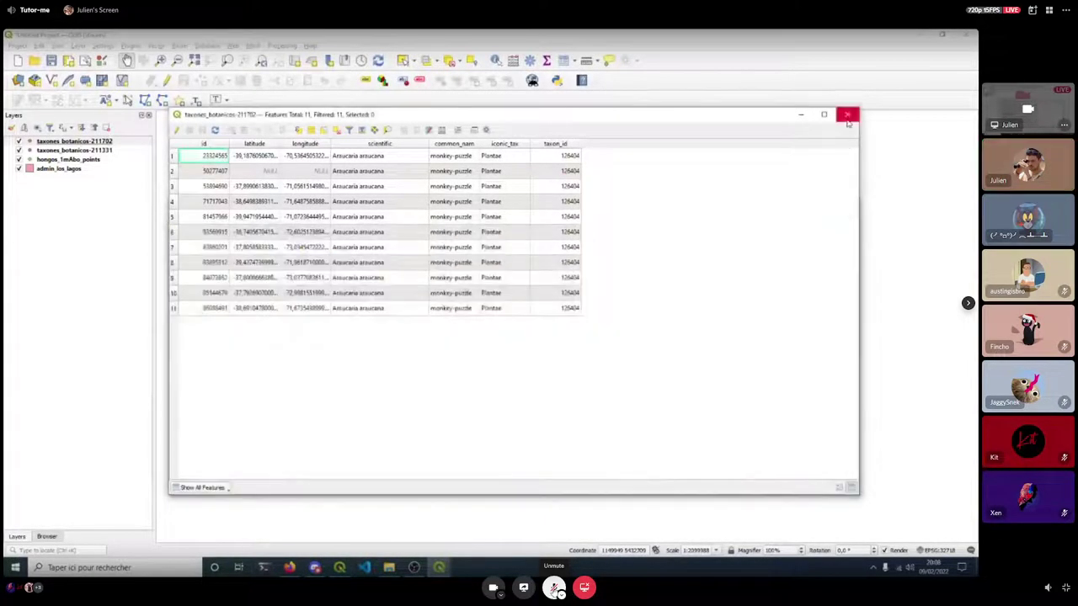
{"action": "left_click", "coordinate": [847, 113]}
{"action": "left_click", "coordinate": [847, 204]}
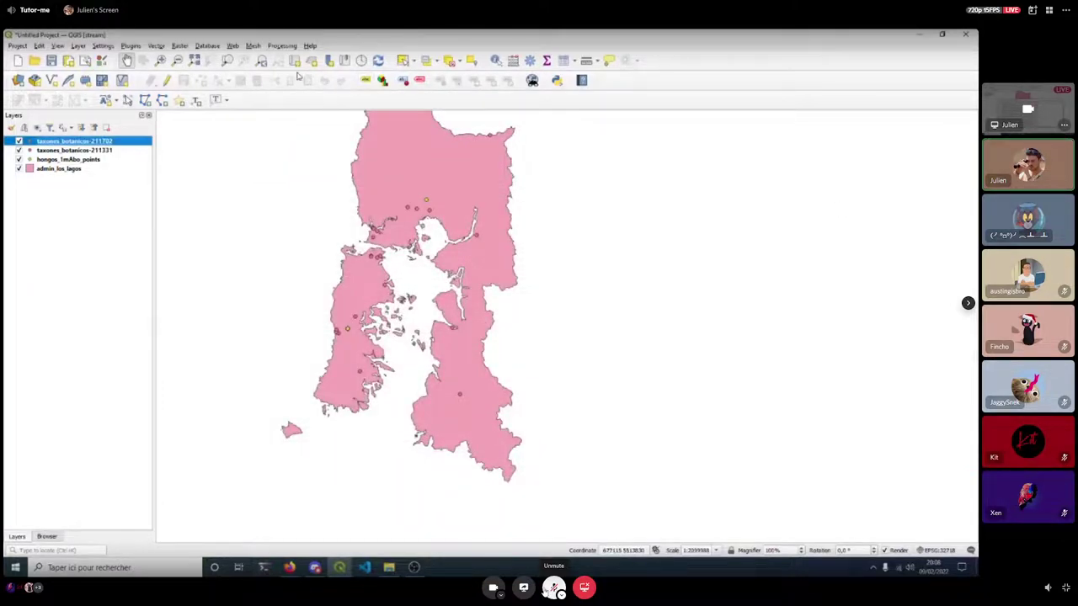
Find the Refactor fields algorithm in the Processing Toolbox and open it for the taxones_botanicos-211702 layer.
{"action": "left_click", "coordinate": [530, 61]}
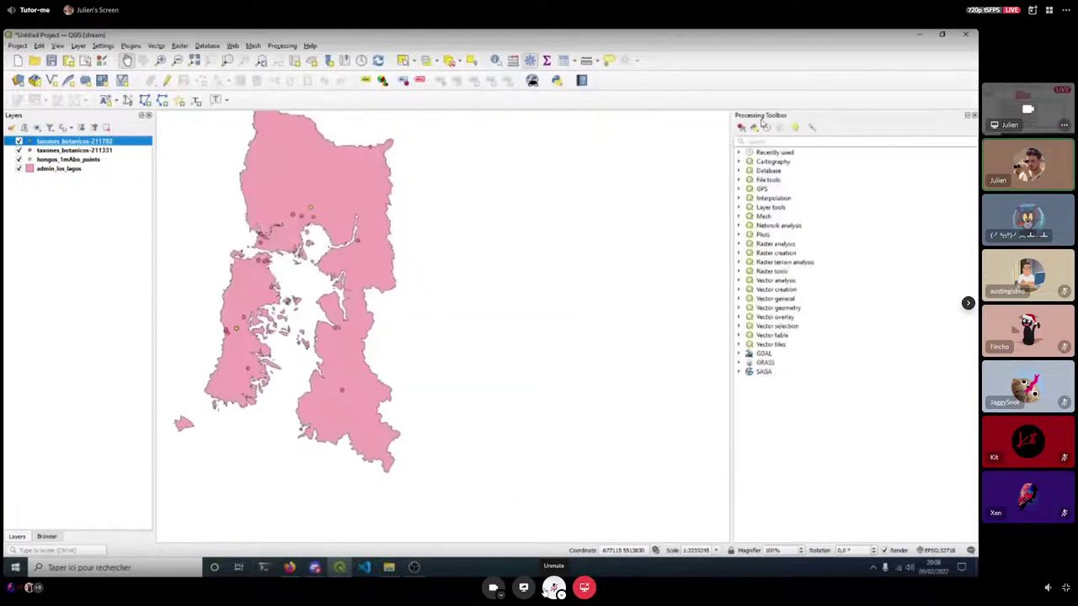
{"action": "left_click", "coordinate": [779, 140]}
{"action": "type", "text": "reflex"}
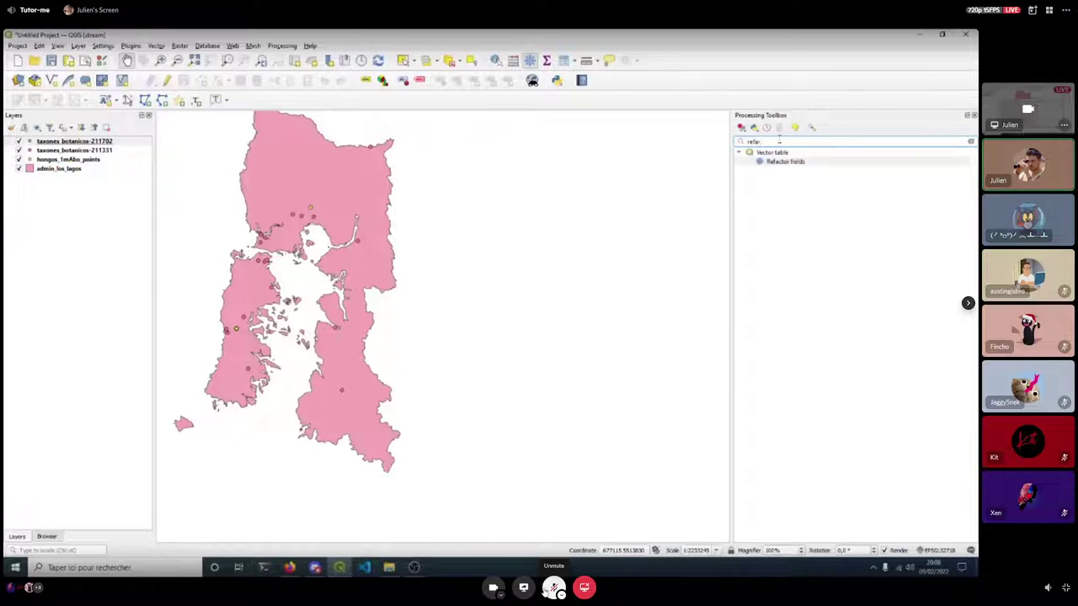
{"action": "double_click", "coordinate": [784, 161]}
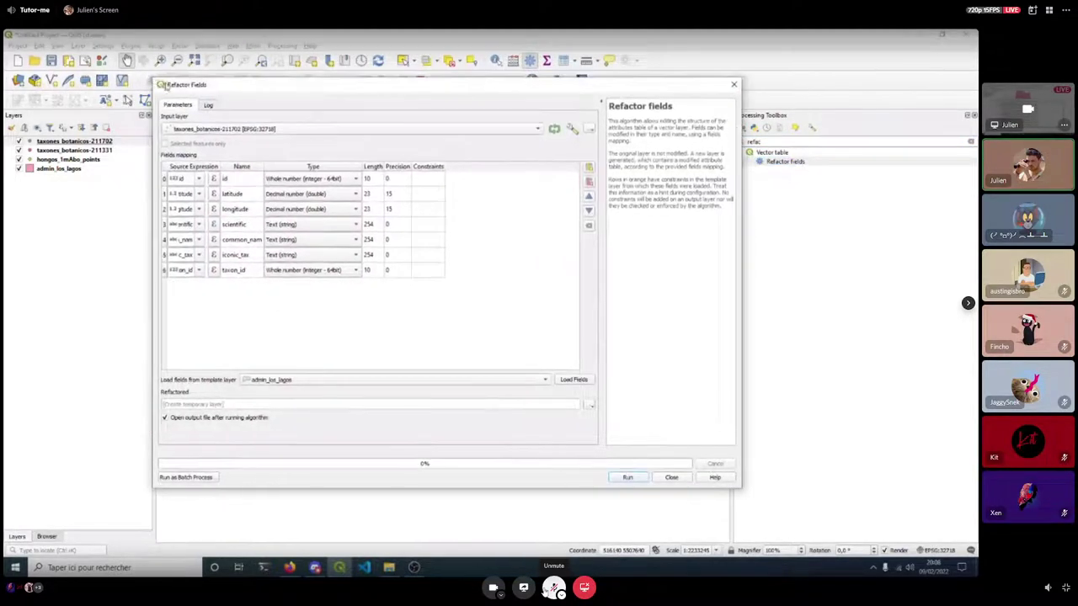
Remove the id, latitude and longitude fields from the fields mapping.
{"action": "left_click", "coordinate": [210, 209]}
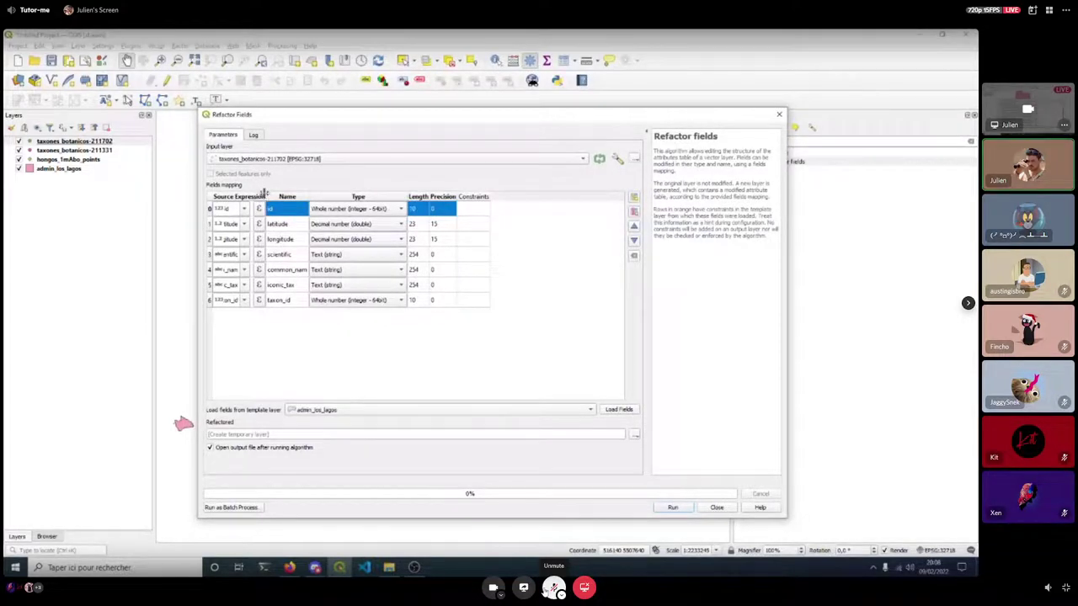
{"action": "left_click_drag", "start_coordinate": [265, 196], "coordinate": [330, 197]}
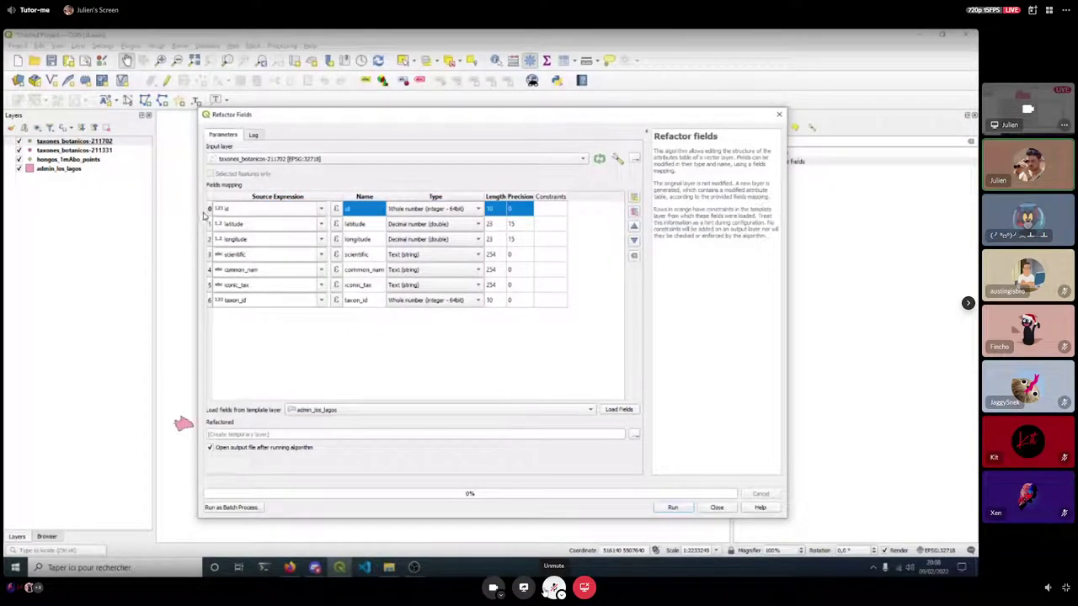
{"action": "left_click", "coordinate": [210, 240], "text": "shift"}
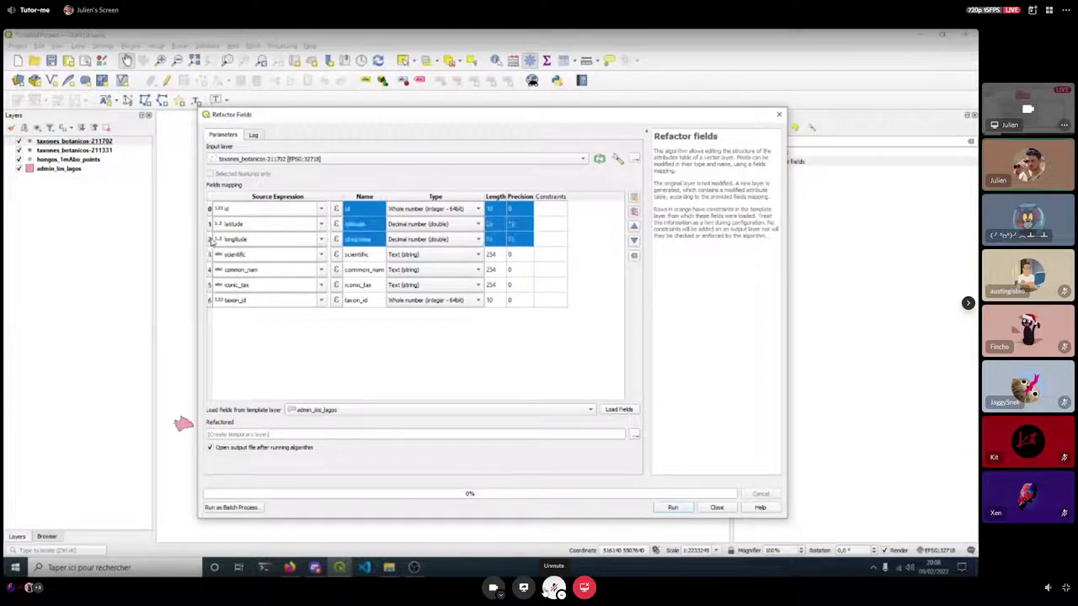
{"action": "left_click", "coordinate": [635, 212]}
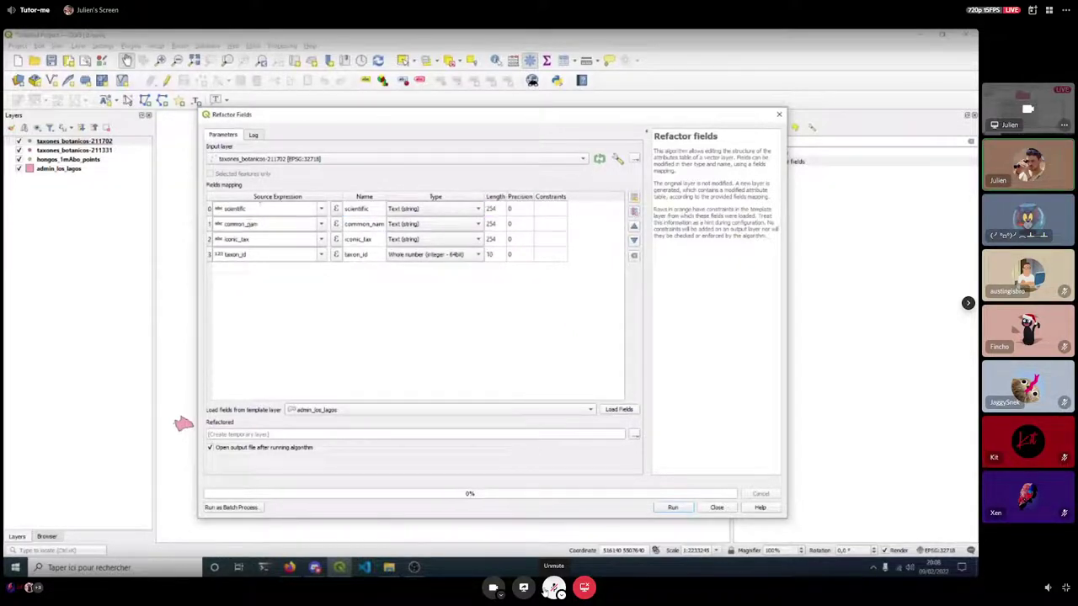
Move the taxon_id field up to the first row of the fields mapping.
{"action": "left_click", "coordinate": [254, 256]}
{"action": "left_click", "coordinate": [634, 226]}
{"action": "left_click", "coordinate": [634, 226]}
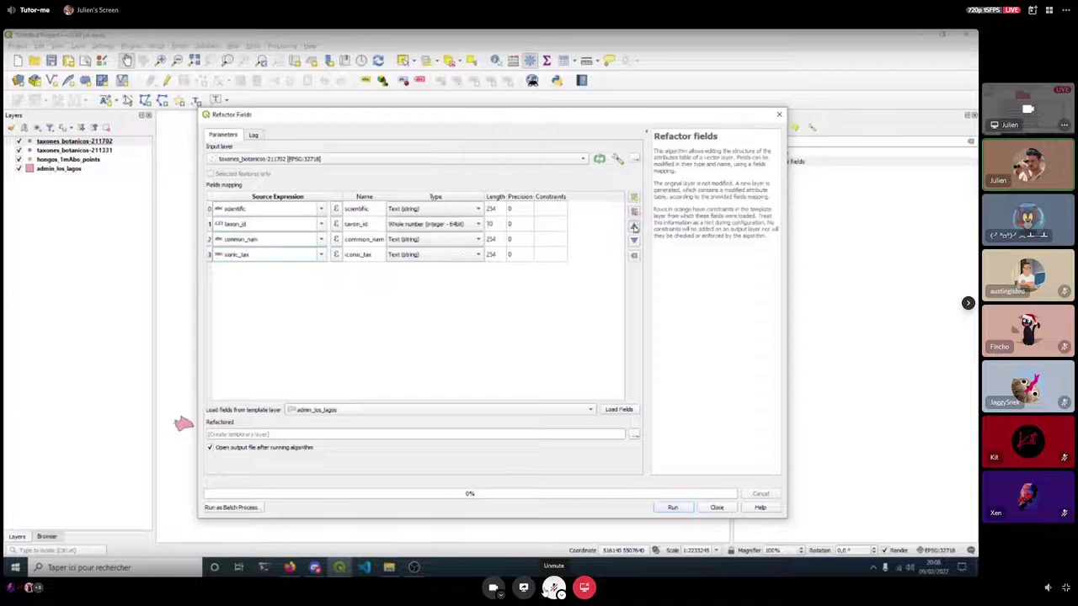
{"action": "left_click", "coordinate": [634, 226]}
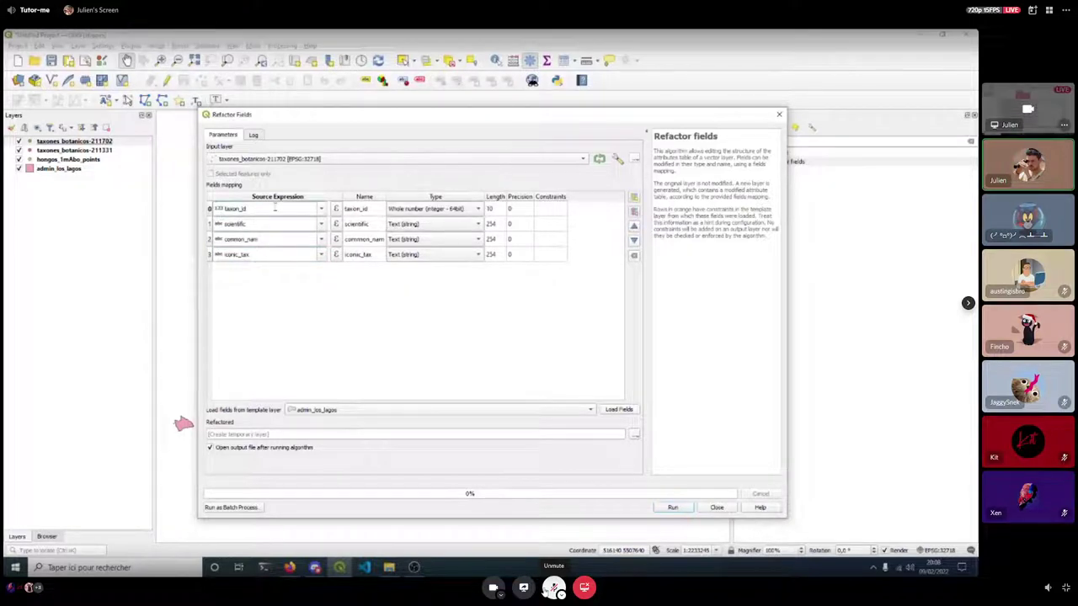
Delete the common_nam and iconic_tax fields from the mapping.
{"action": "left_click", "coordinate": [218, 239]}
{"action": "left_click", "coordinate": [210, 256], "text": "shift"}
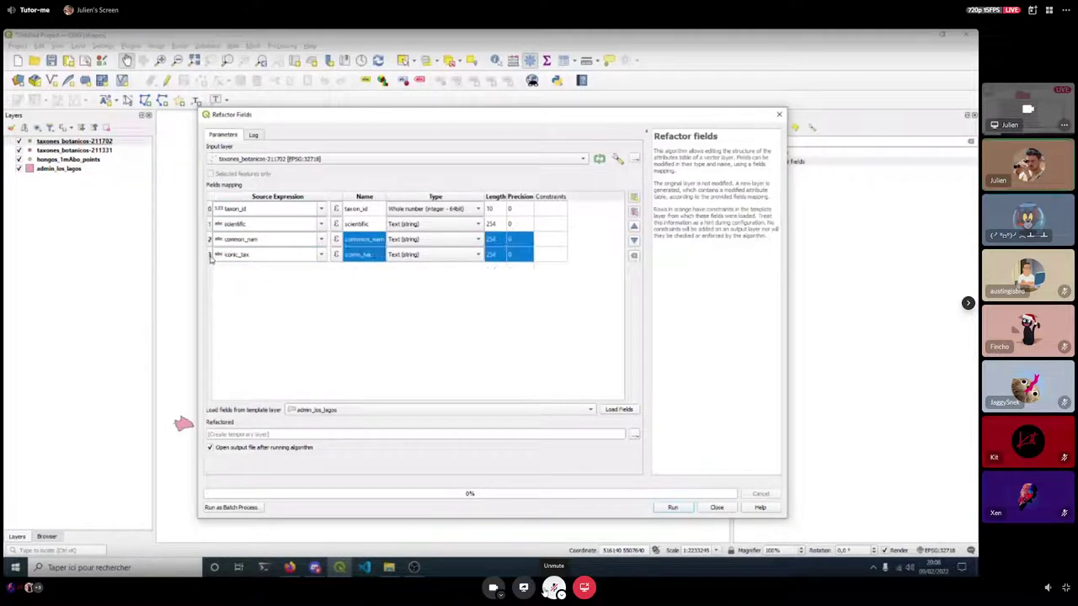
{"action": "left_click", "coordinate": [635, 213]}
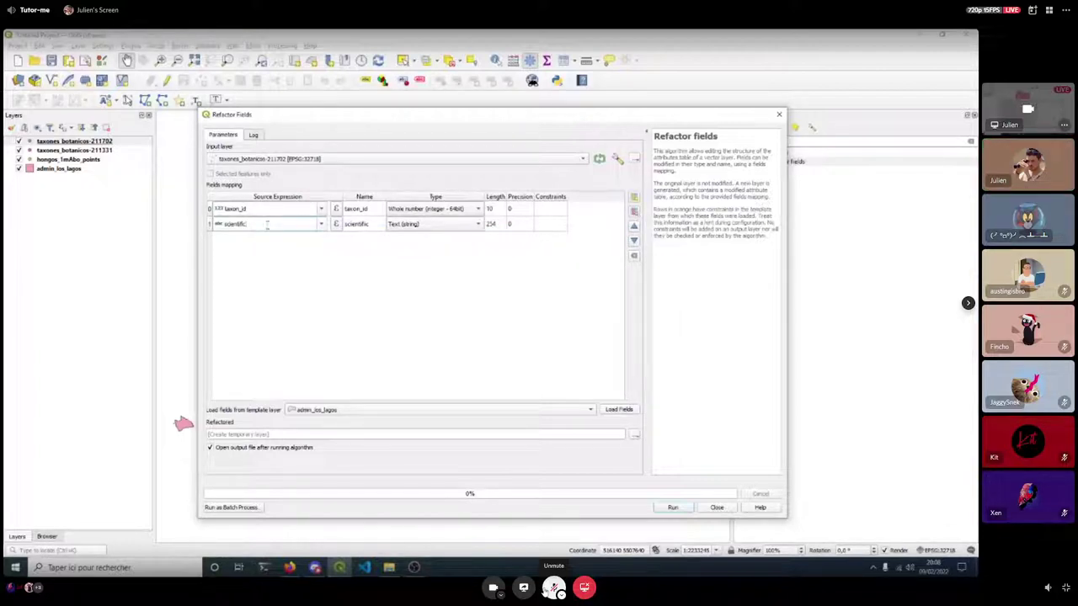
Replace the source expression of the scientific field with scien_name.
{"action": "double_click", "coordinate": [267, 224]}
{"action": "type", "text": "_name"}
{"action": "left_click_drag", "start_coordinate": [246, 224], "coordinate": [216, 224]}
{"action": "type", "text": "acc"}
{"action": "key", "text": "BackSpace"}
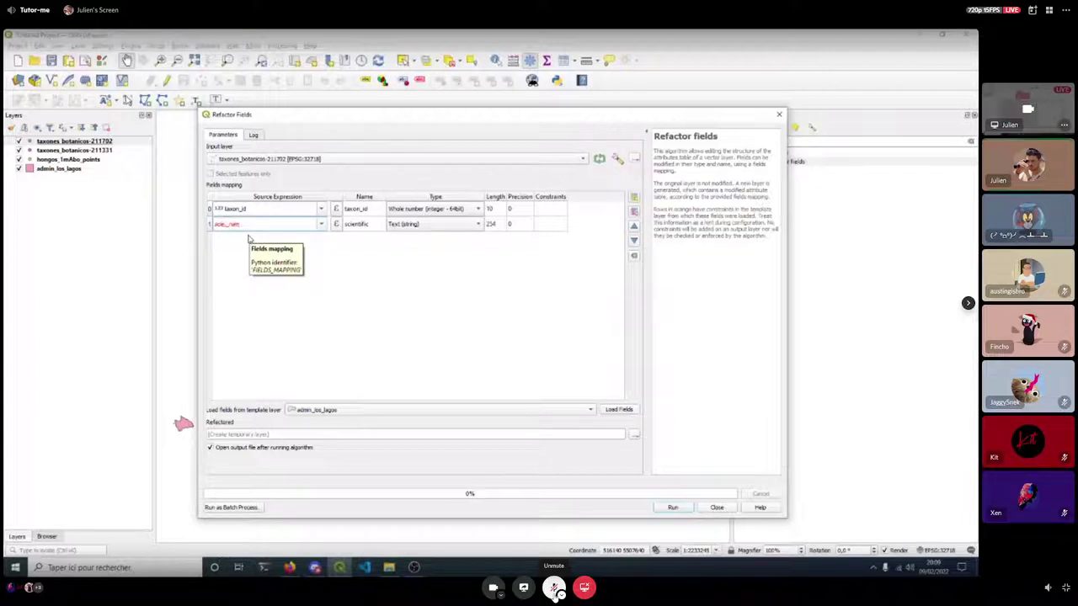
{"action": "type", "text": "e"}
{"action": "key", "text": "Home"}
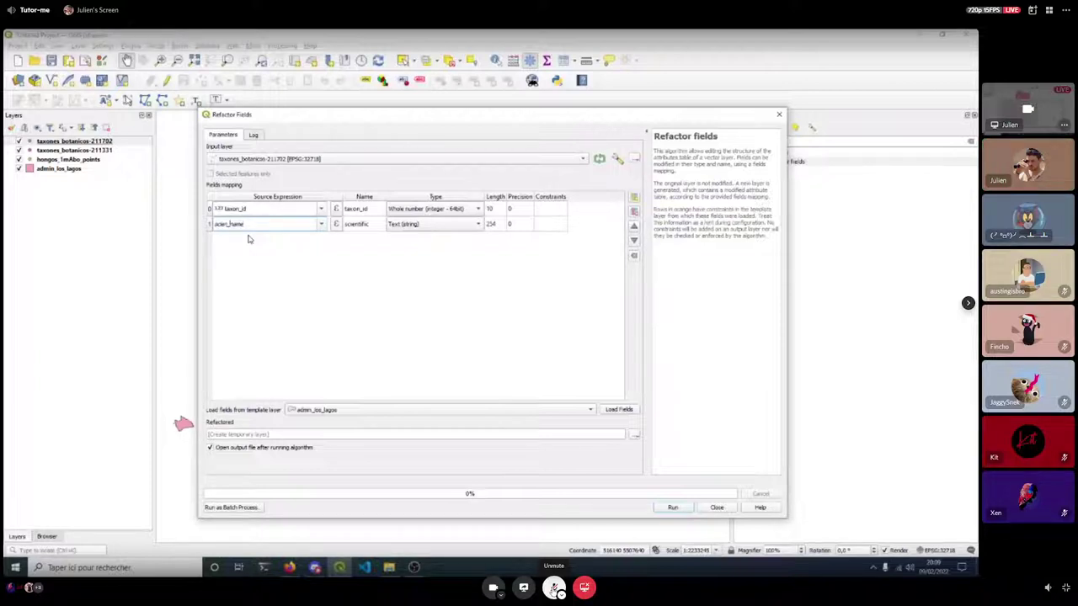
{"action": "type", "text": "t"}
{"action": "left_click", "coordinate": [336, 224]}
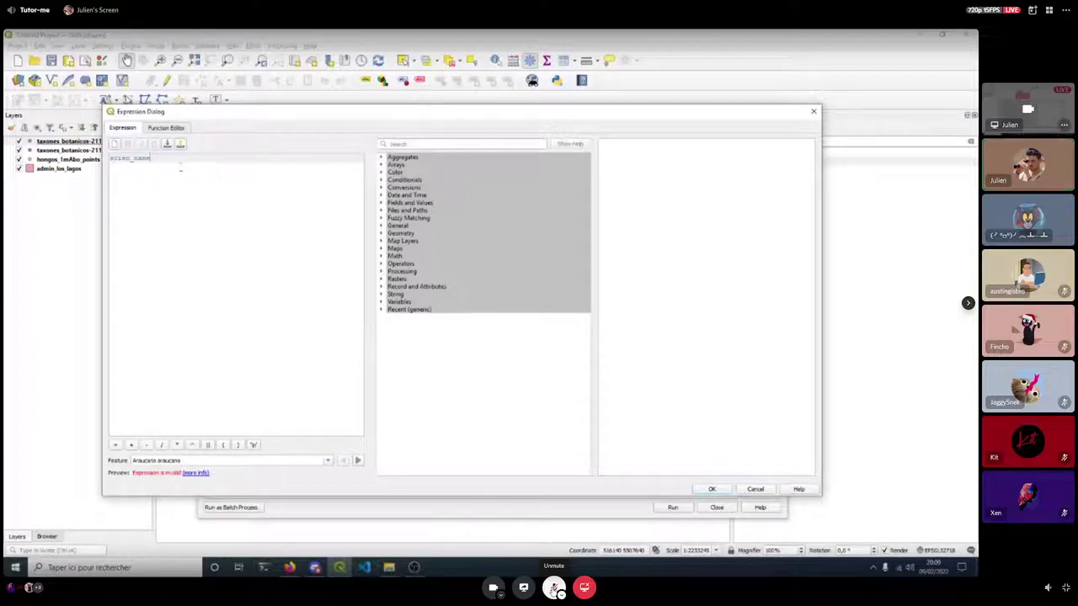
{"action": "key", "text": "ctrl+a"}
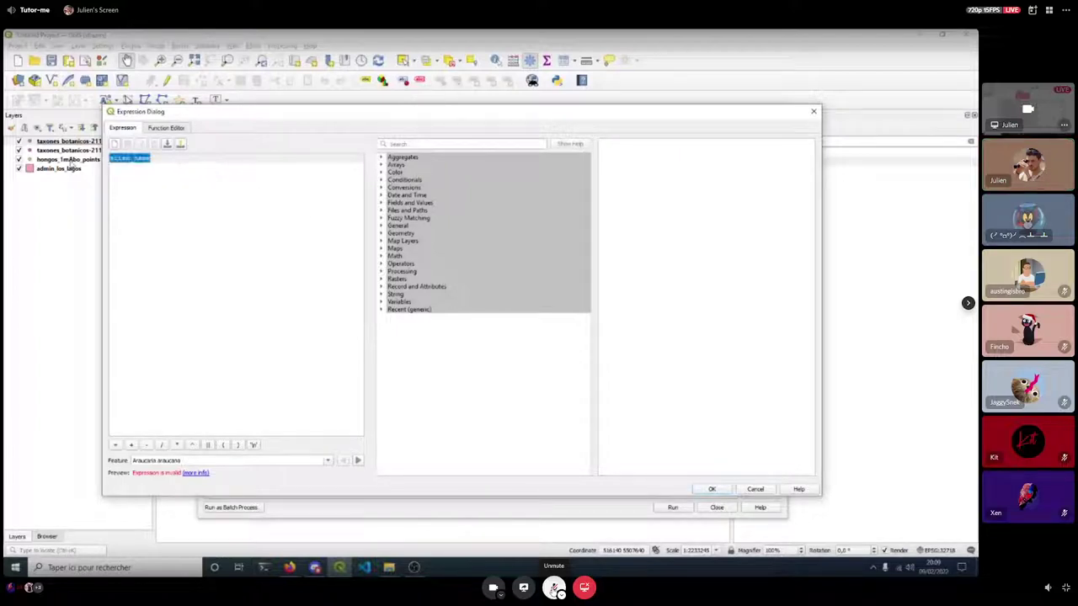
{"action": "left_click", "coordinate": [712, 489]}
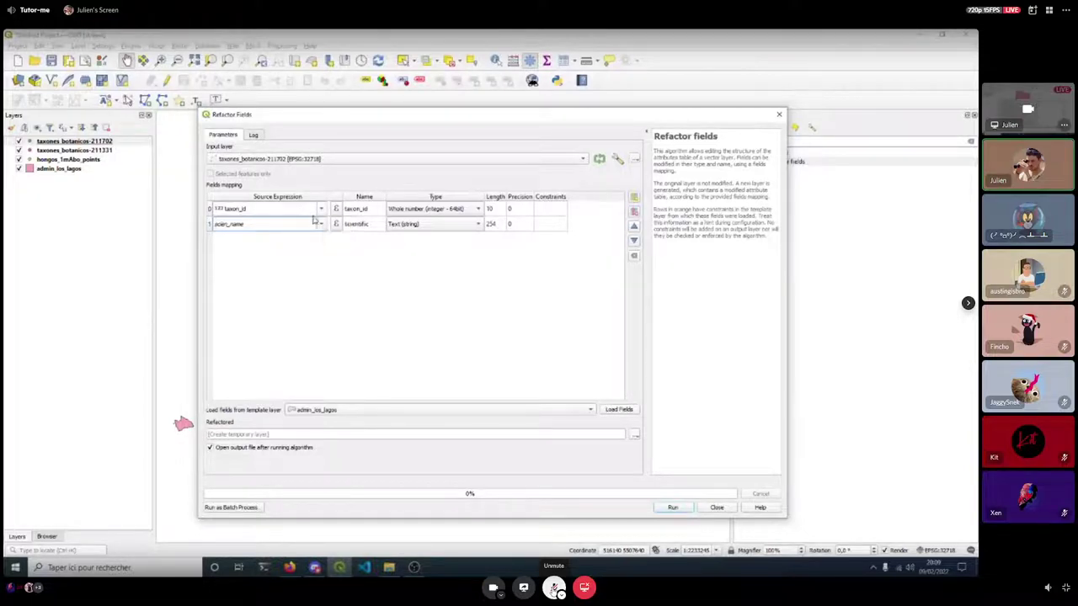
Run Refactor fields into a temporary layer, close the dialog and select the new Refactored layer.
{"action": "left_click", "coordinate": [678, 508]}
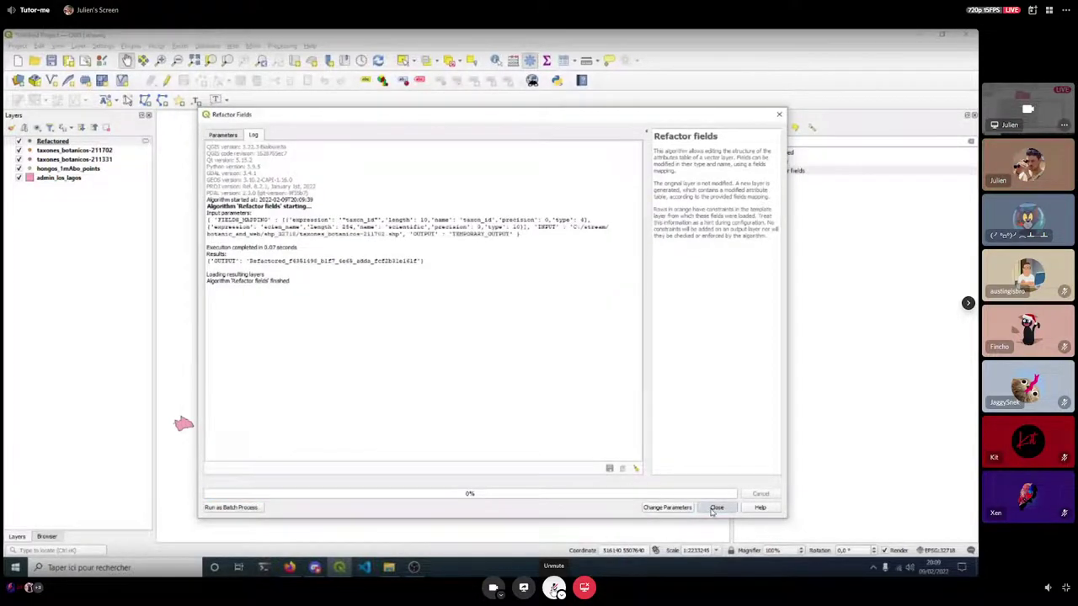
{"action": "left_click", "coordinate": [715, 508]}
{"action": "left_click", "coordinate": [51, 144]}
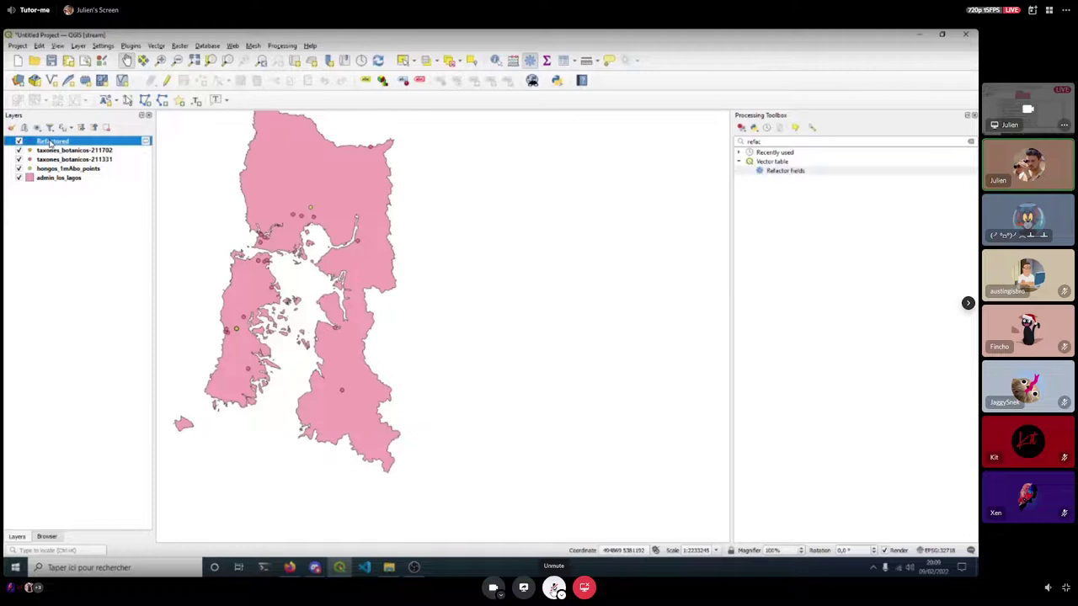
Reopen Refactor fields with hongos_1mAbo_points as the input layer and reset the field mapping to it.
{"action": "double_click", "coordinate": [775, 171]}
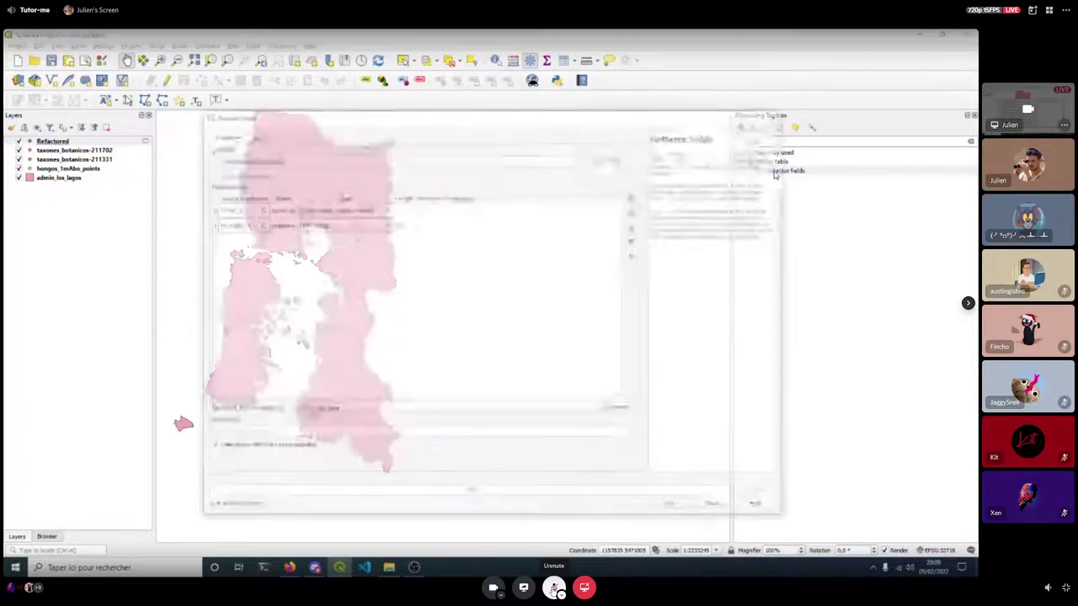
{"action": "left_click", "coordinate": [272, 160]}
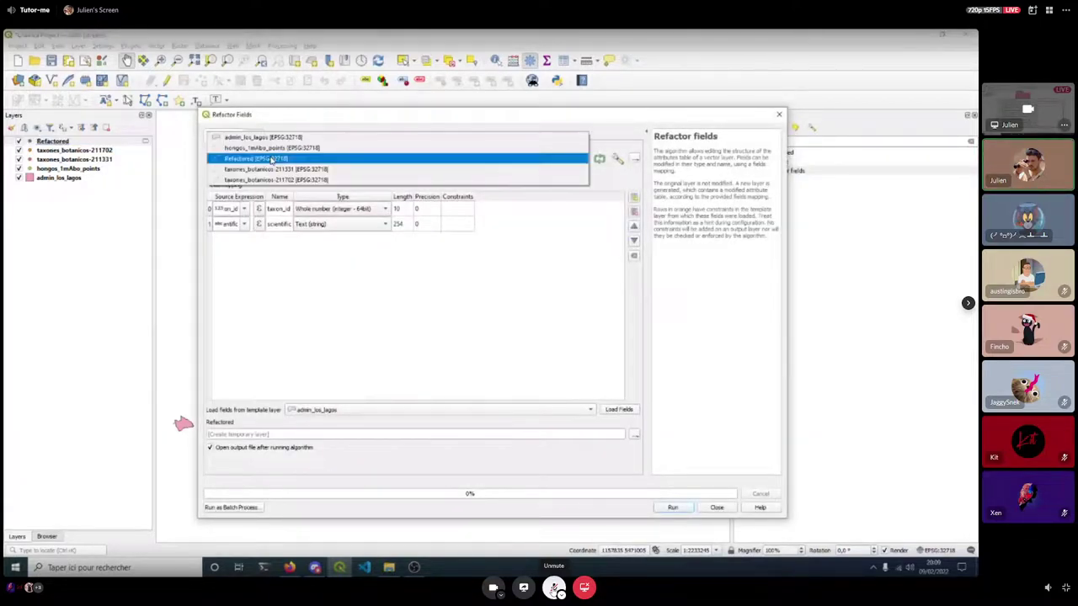
{"action": "left_click", "coordinate": [270, 148]}
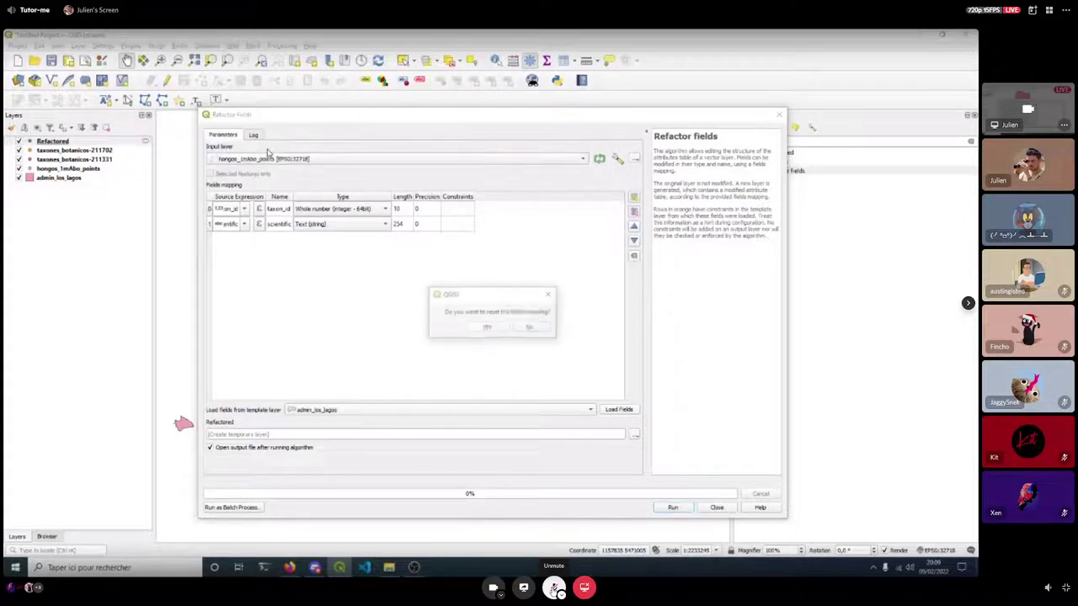
{"action": "left_click", "coordinate": [485, 328]}
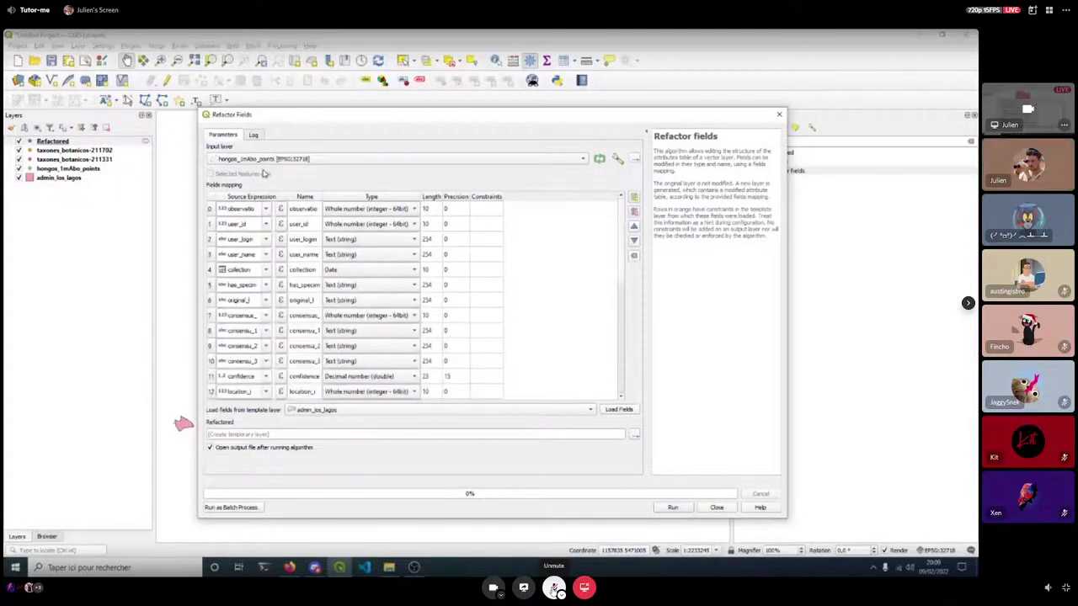
Move the consensus_ field up to the first row of the mapping.
{"action": "scroll", "coordinate": [214, 338], "scroll_direction": "down", "scroll_amount": 1}
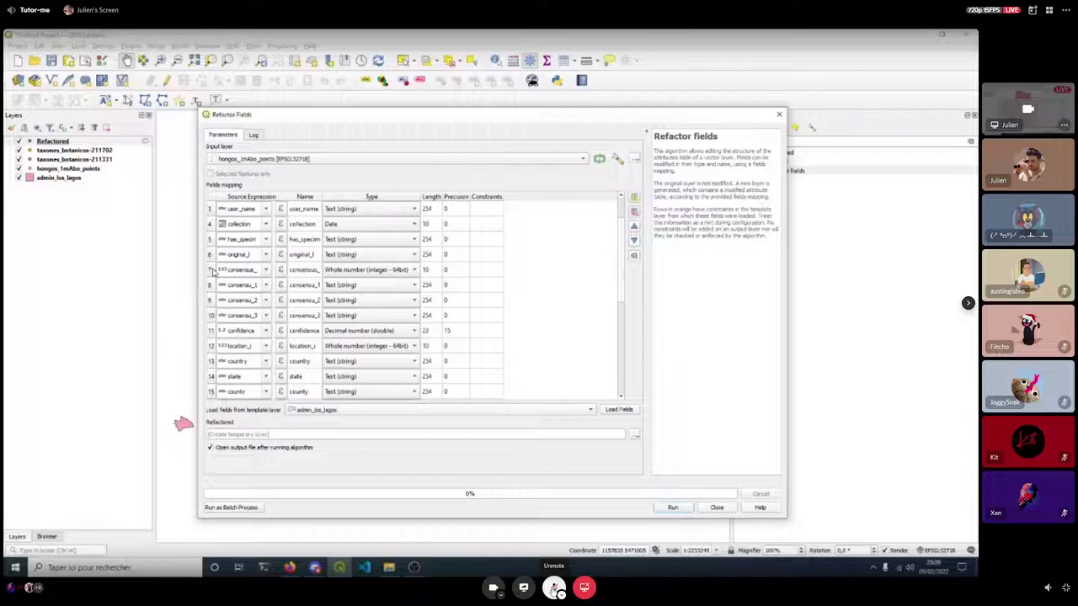
{"action": "left_click", "coordinate": [213, 269]}
{"action": "left_click", "coordinate": [634, 226]}
{"action": "left_click", "coordinate": [634, 226]}
{"action": "left_click", "coordinate": [634, 226]}
{"action": "left_click", "coordinate": [635, 226]}
{"action": "left_click", "coordinate": [634, 225]}
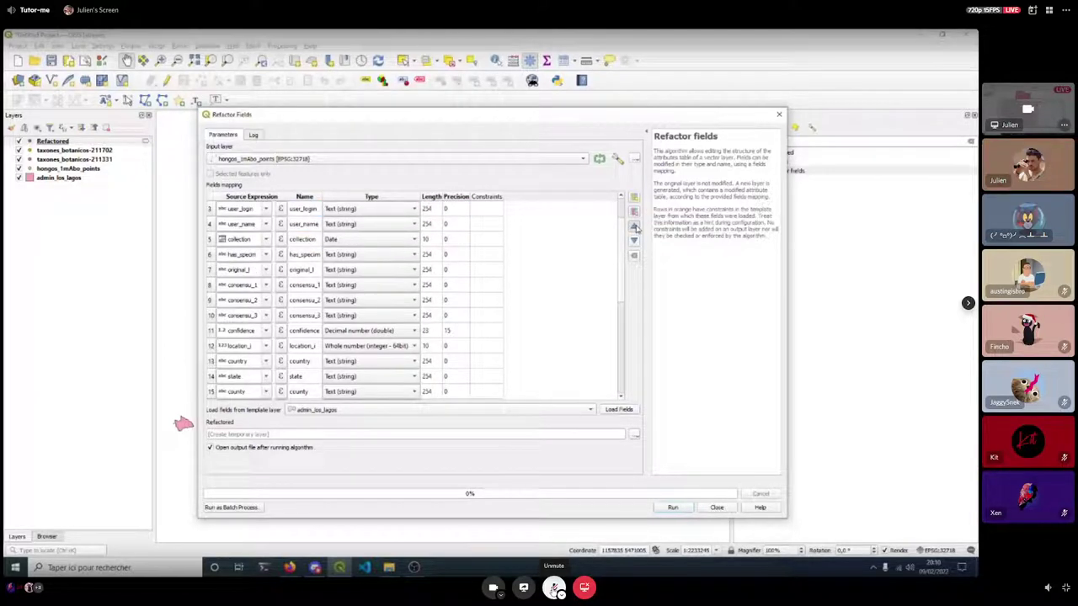
{"action": "left_click", "coordinate": [634, 226]}
{"action": "left_click", "coordinate": [635, 226]}
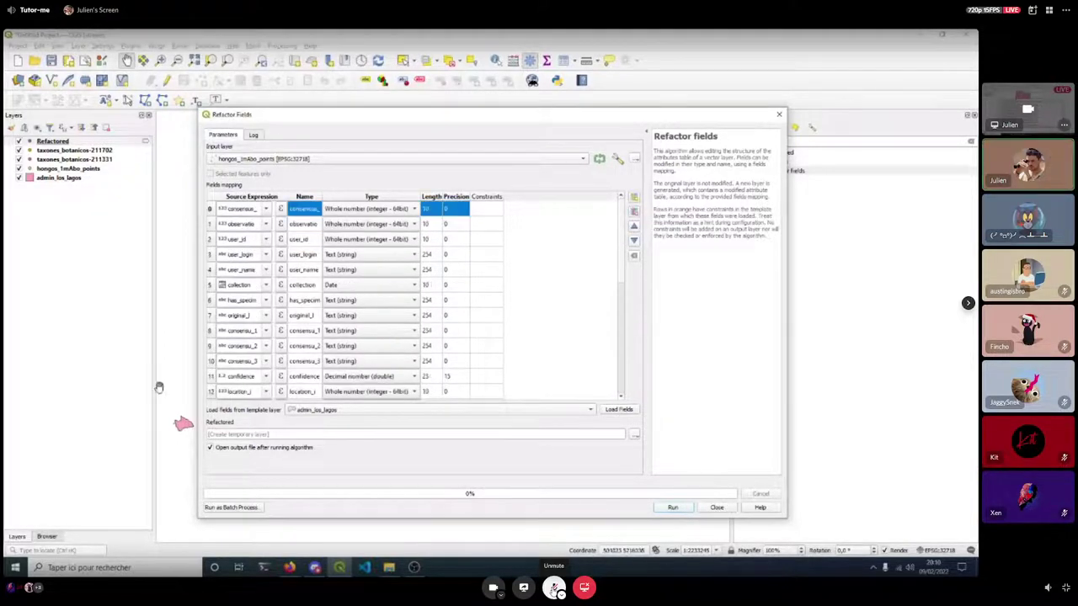
Move the consensu_1 field up to the second row, directly below consensus_.
{"action": "left_click", "coordinate": [211, 331]}
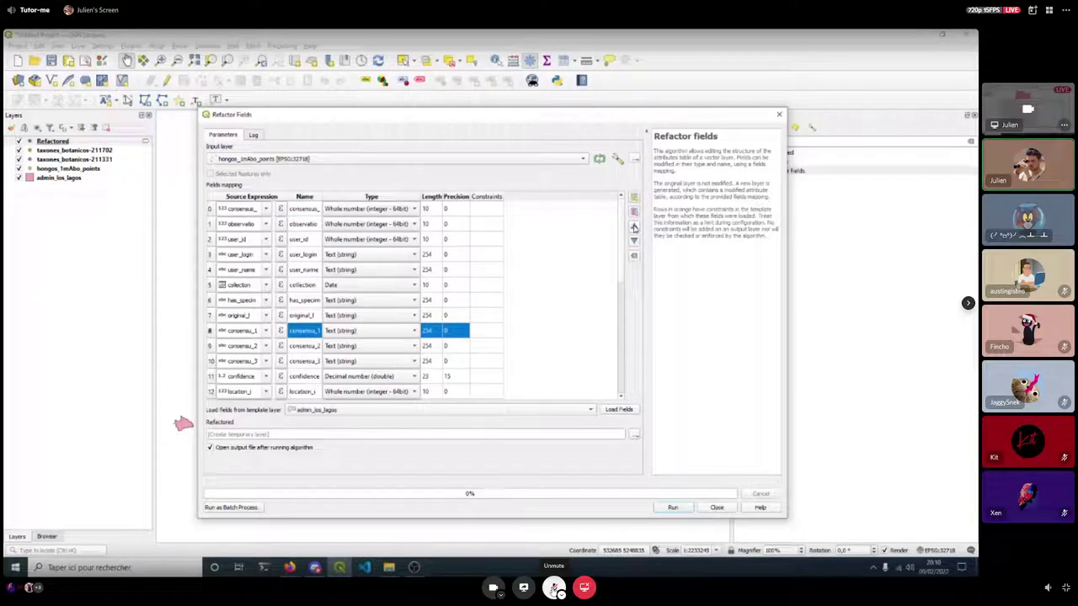
{"action": "left_click", "coordinate": [634, 226]}
{"action": "left_click", "coordinate": [634, 226]}
{"action": "left_click", "coordinate": [634, 226]}
{"action": "left_click", "coordinate": [634, 226]}
{"action": "left_click", "coordinate": [634, 226]}
{"action": "left_click", "coordinate": [634, 226]}
{"action": "left_click", "coordinate": [635, 226]}
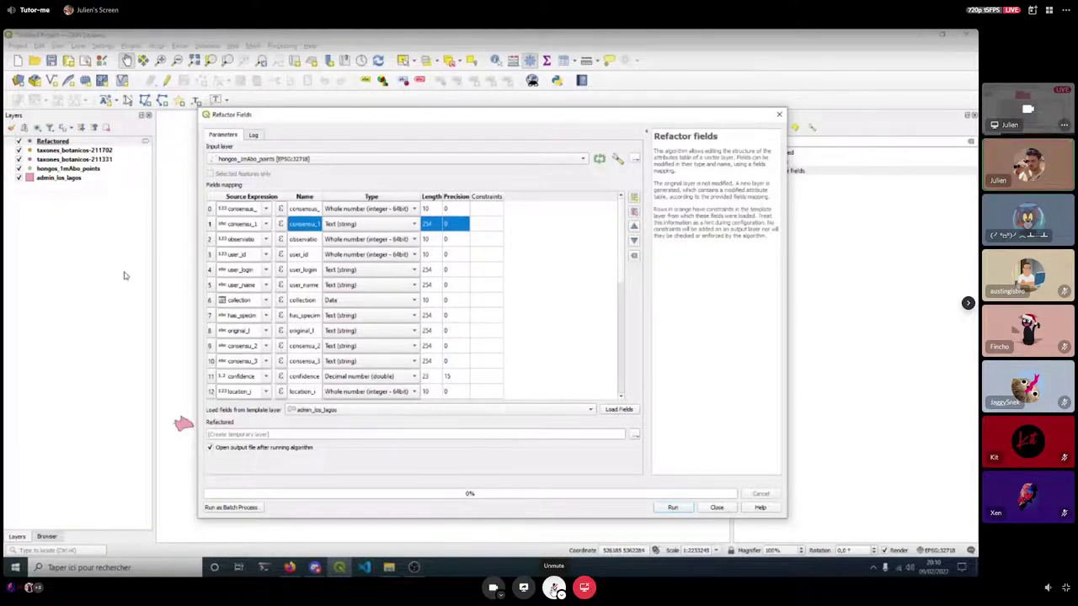
Delete every field from observatio down to the end of the list, keeping only consensus_ and consensu_1.
{"action": "left_click", "coordinate": [211, 240]}
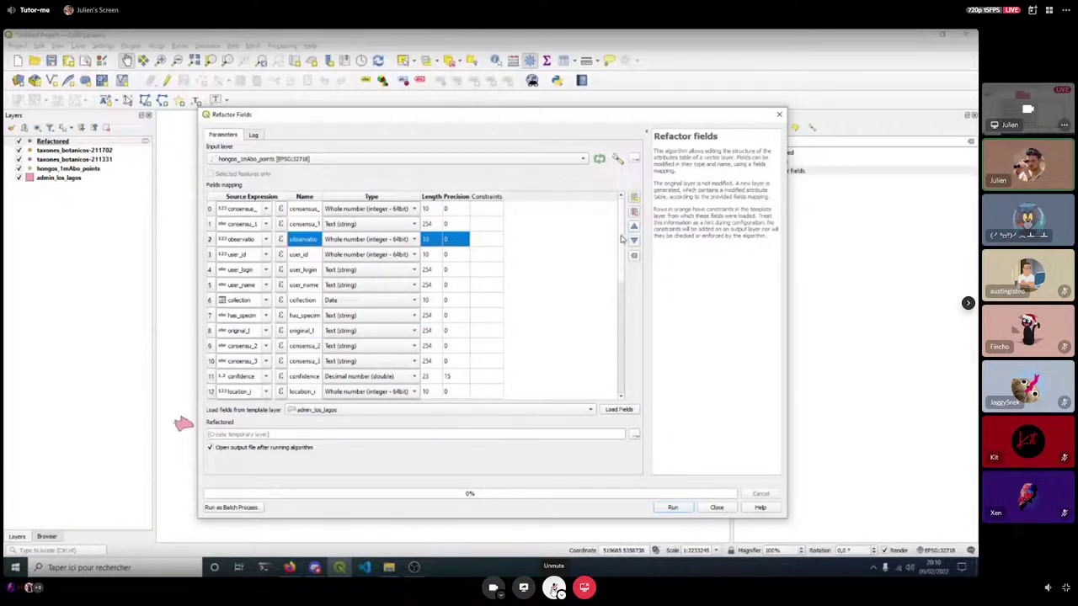
{"action": "left_click_drag", "start_coordinate": [621, 250], "coordinate": [623, 360]}
{"action": "left_click", "coordinate": [211, 396], "text": "shift"}
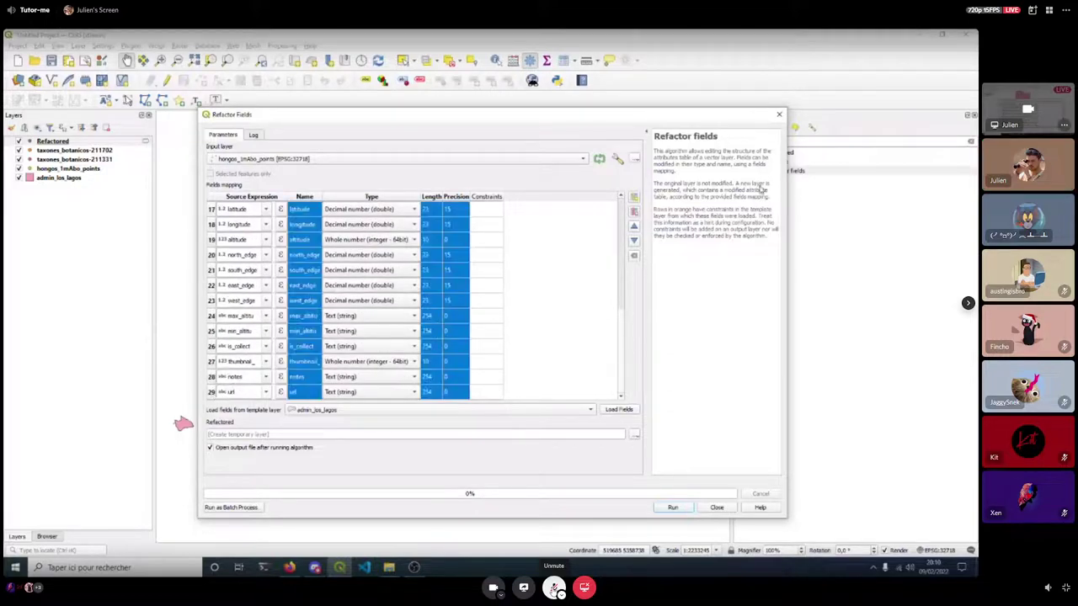
{"action": "left_click", "coordinate": [634, 212]}
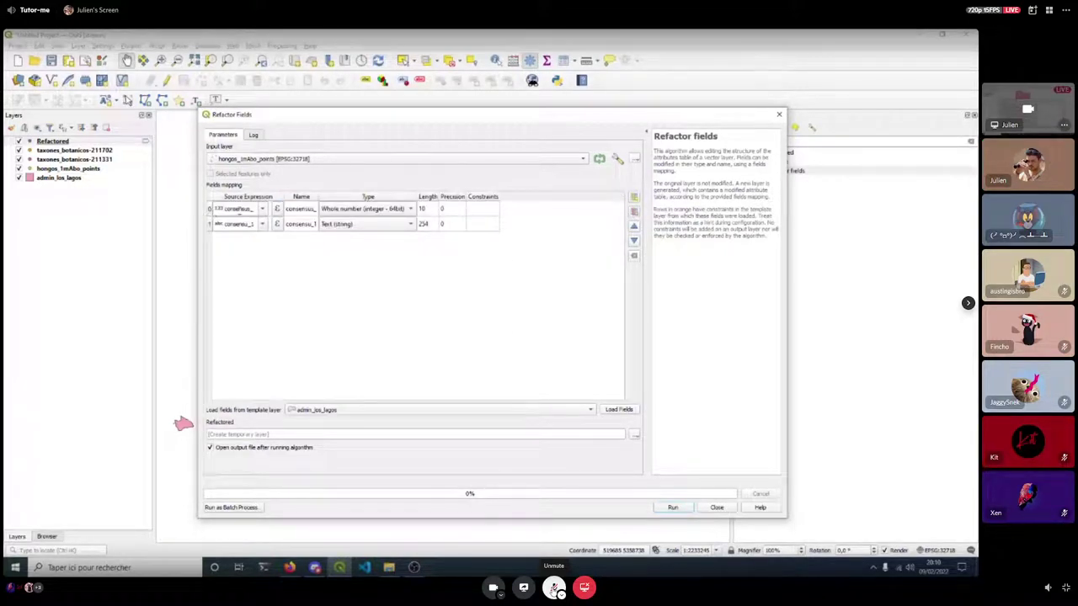
Set the source expression of consensu_1 to scien_name and that of consensus_ to taxon_id.
{"action": "double_click", "coordinate": [240, 224]}
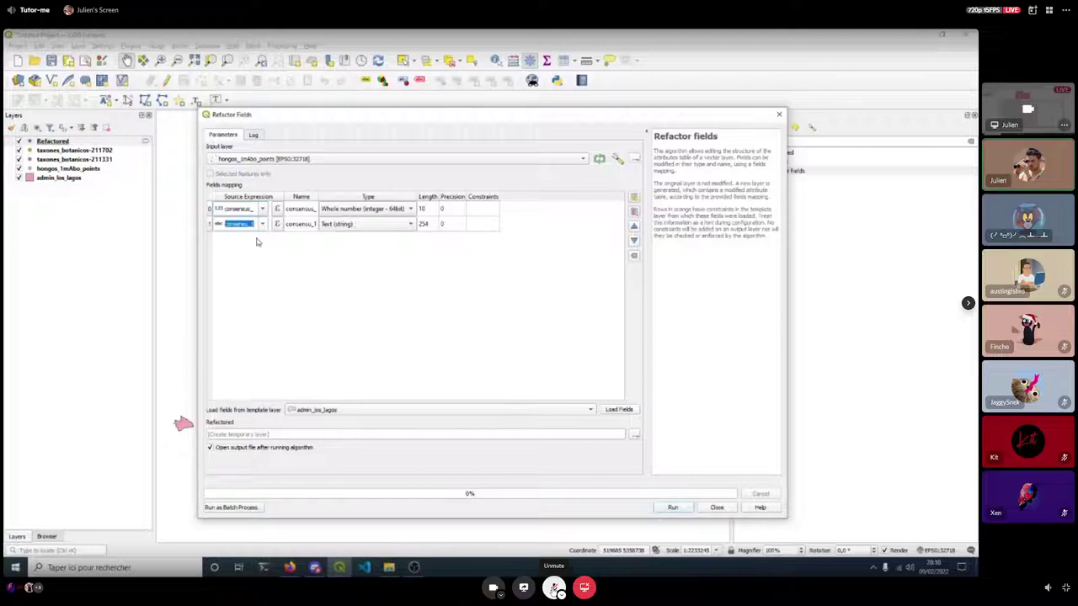
{"action": "type", "text": "scien_name"}
{"action": "double_click", "coordinate": [240, 208]}
{"action": "type", "text": "tex"}
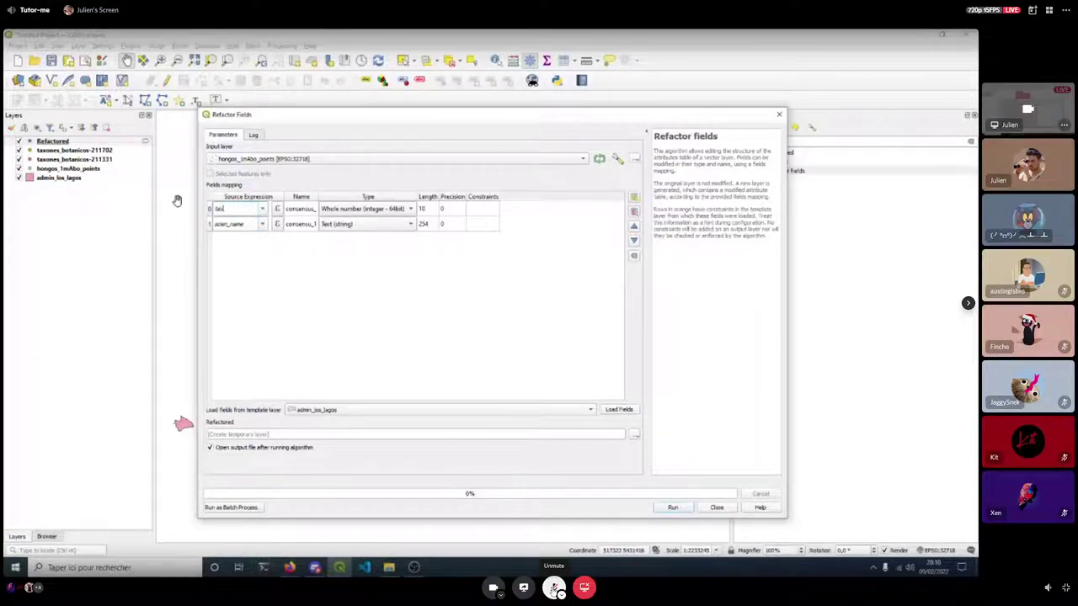
{"action": "type", "text": "on_sc"}
Run the refactoring of hongos_1mAbo_points into a temporary layer, close the dialog and select the earlier Refactored layer.
{"action": "left_click", "coordinate": [673, 507]}
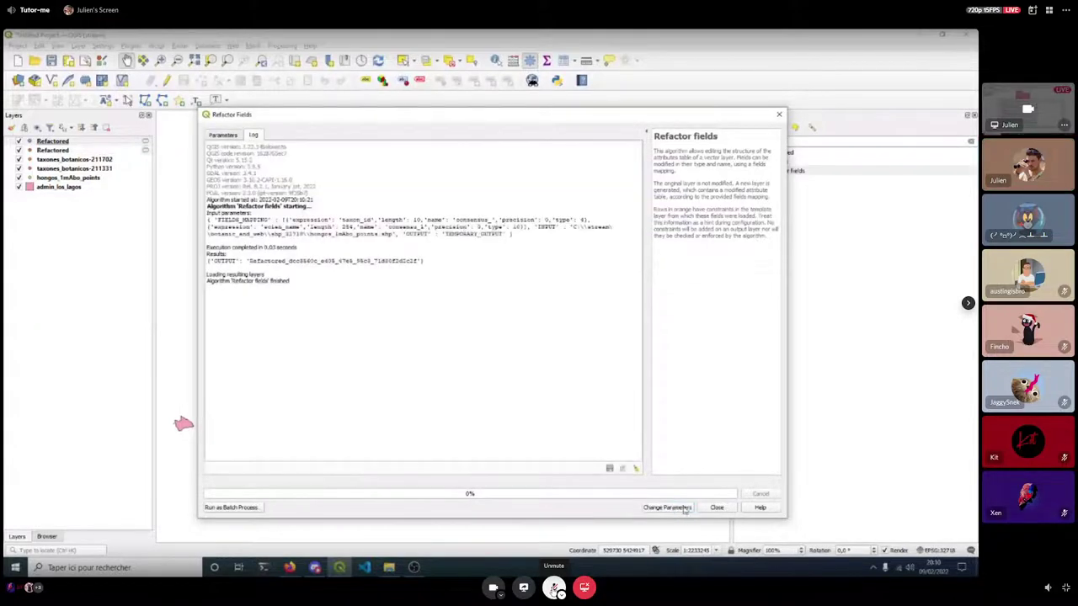
{"action": "left_click", "coordinate": [715, 508]}
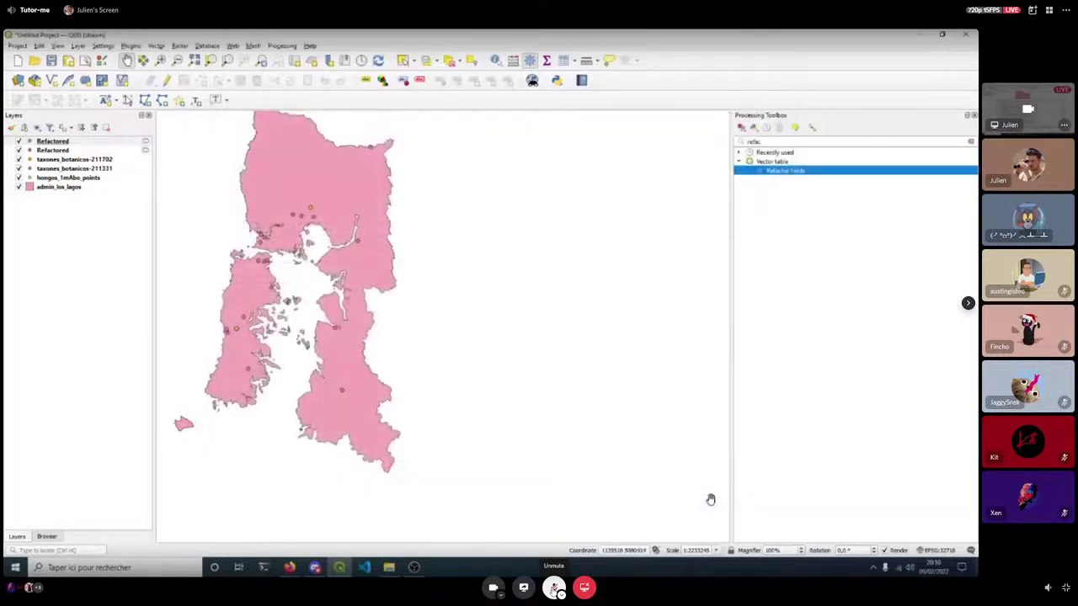
{"action": "left_click", "coordinate": [46, 151]}
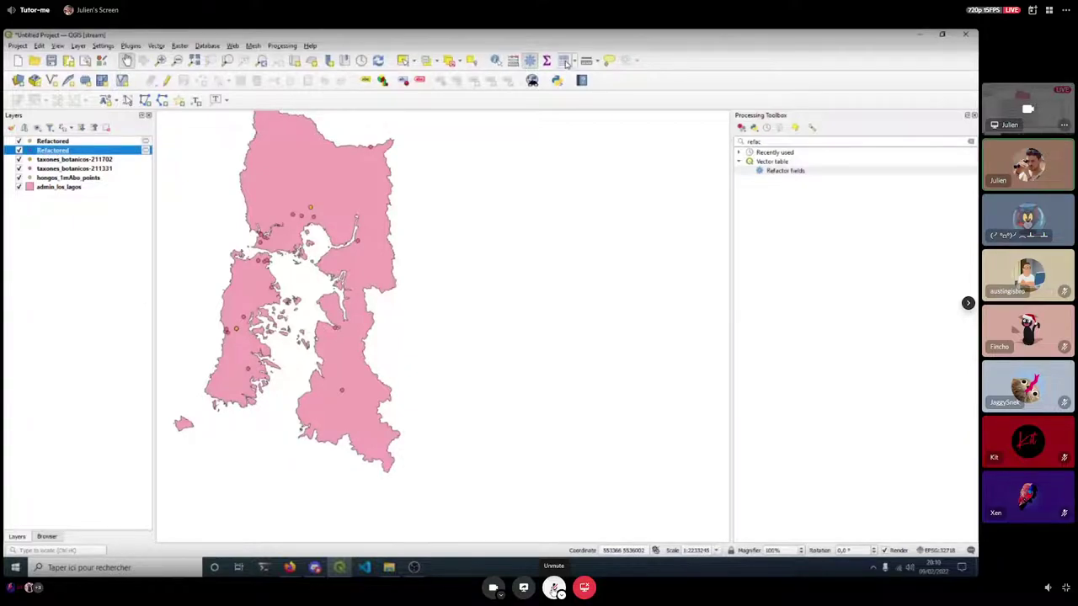
Inspect the attribute table of the selected Refactored layer, and show feature counts for taxones_botanicos-211702 and taxones_botanicos-211331.
{"action": "left_click", "coordinate": [512, 60]}
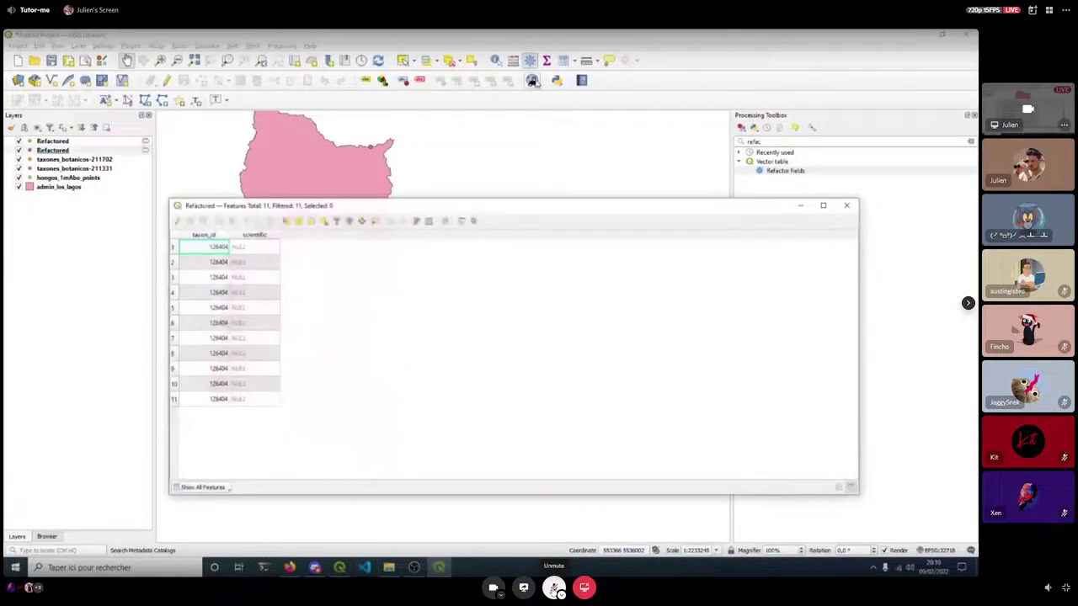
{"action": "left_click", "coordinate": [848, 206]}
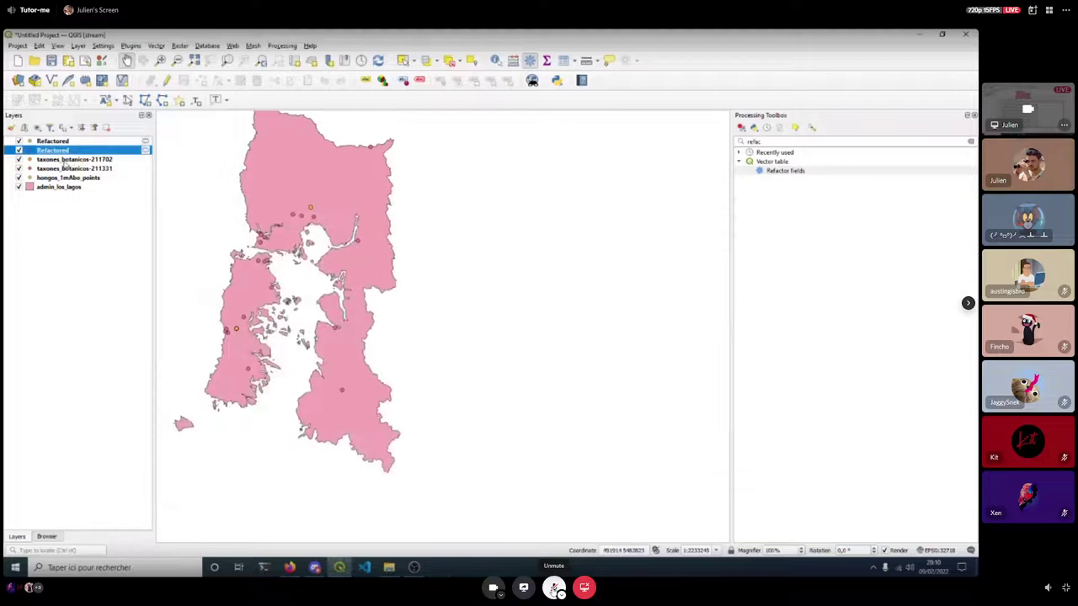
{"action": "left_click", "coordinate": [64, 160]}
{"action": "right_click", "coordinate": [69, 160]}
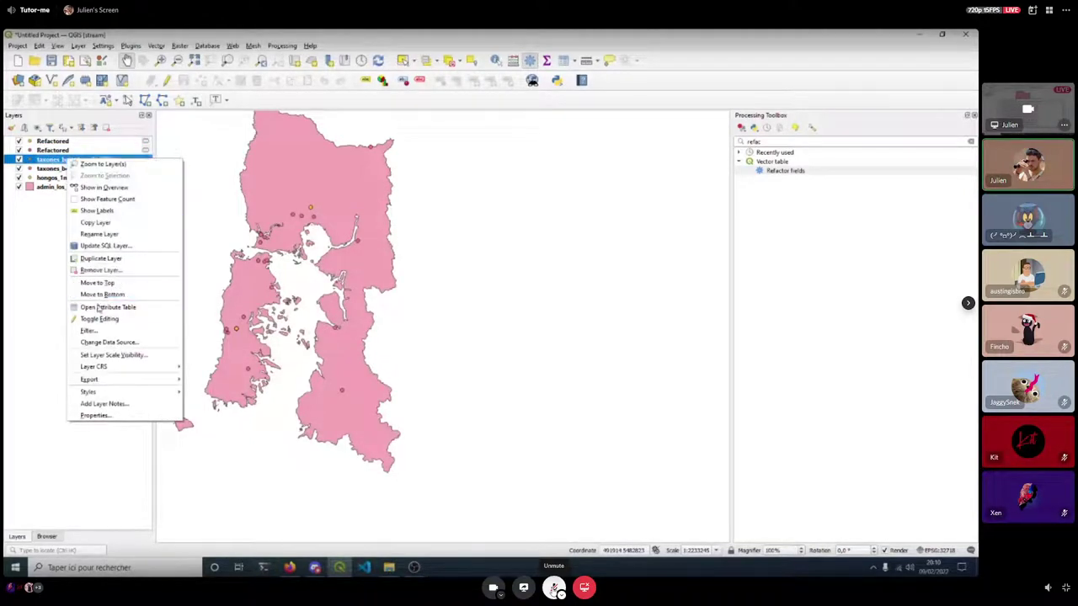
{"action": "left_click", "coordinate": [128, 204]}
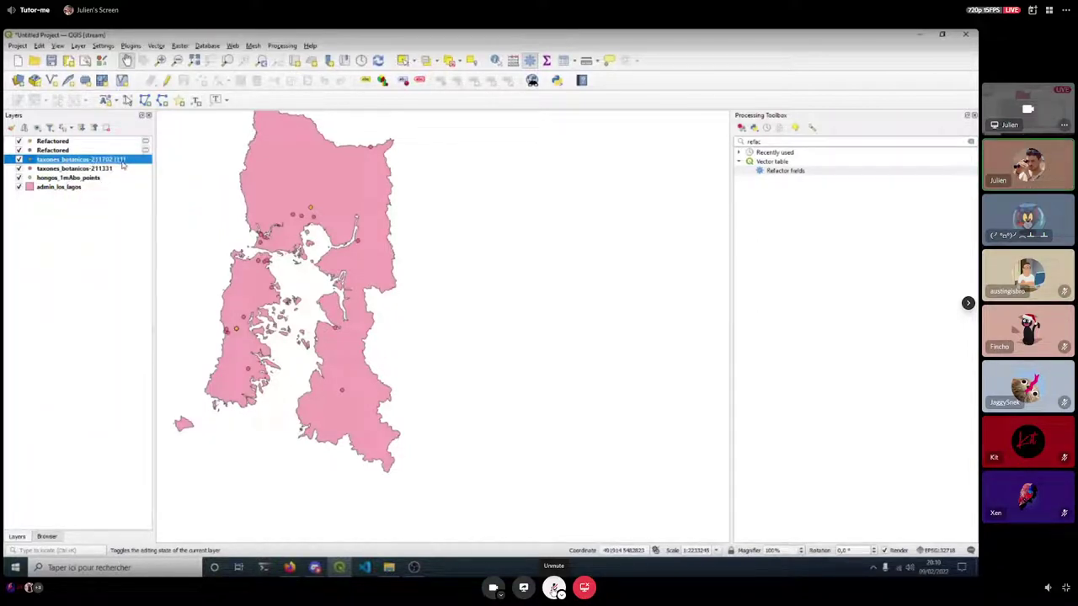
{"action": "right_click", "coordinate": [86, 170]}
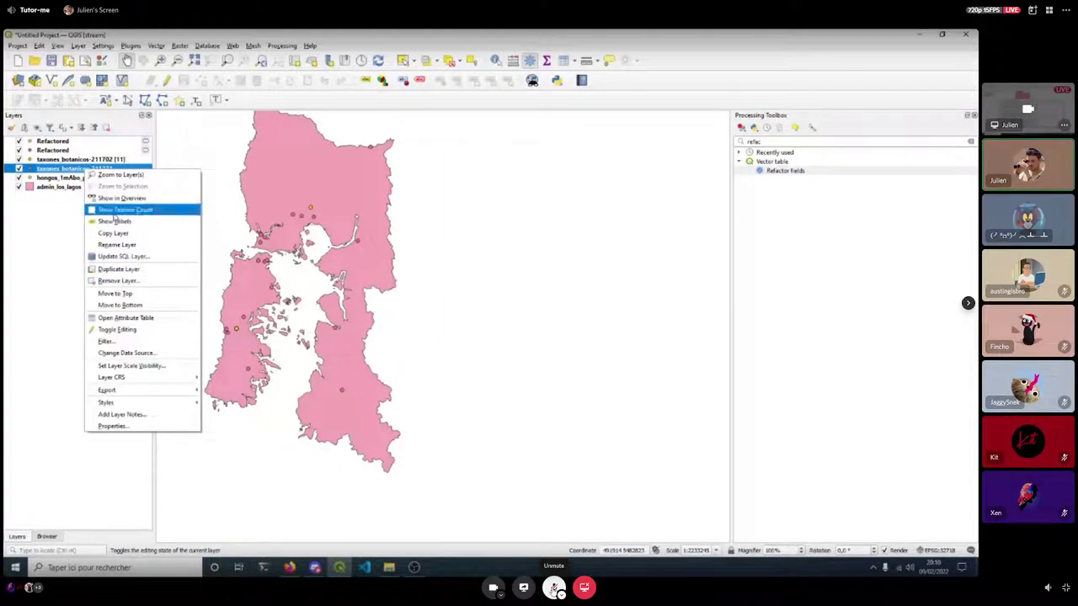
{"action": "left_click", "coordinate": [116, 210]}
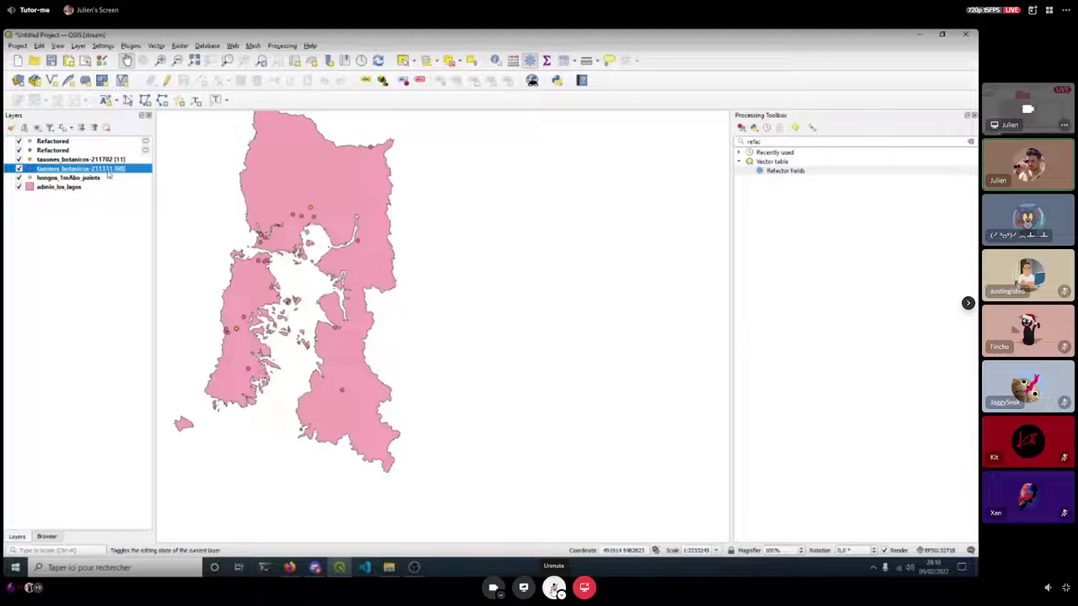
Start Refactor fields with taxones_botanicos-211331 as the input layer and reset the field mapping to that layer's fields.
{"action": "double_click", "coordinate": [783, 171]}
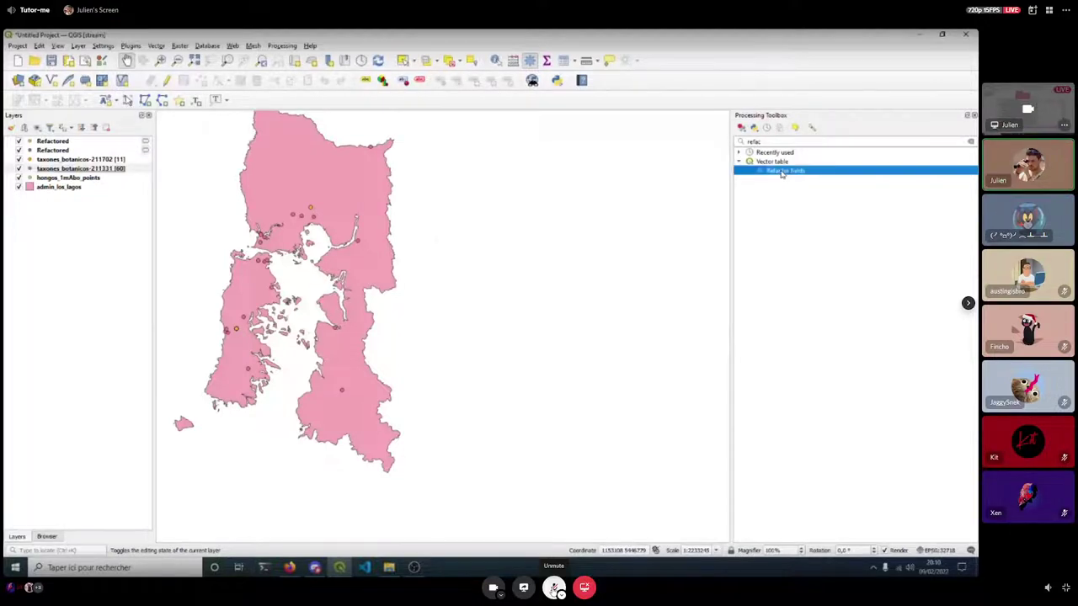
{"action": "left_click", "coordinate": [255, 160]}
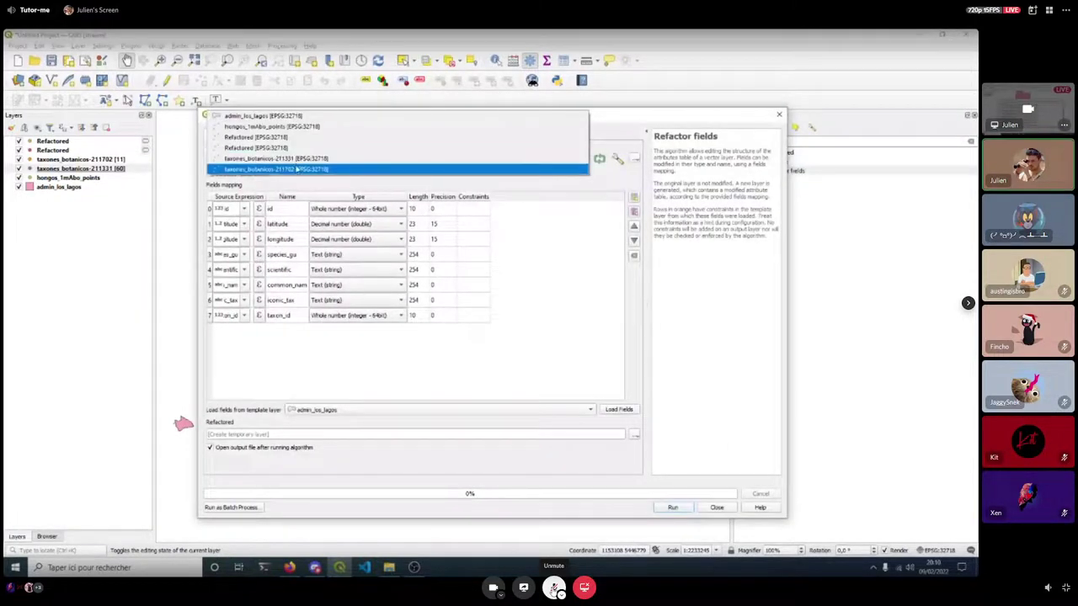
{"action": "left_click", "coordinate": [290, 169]}
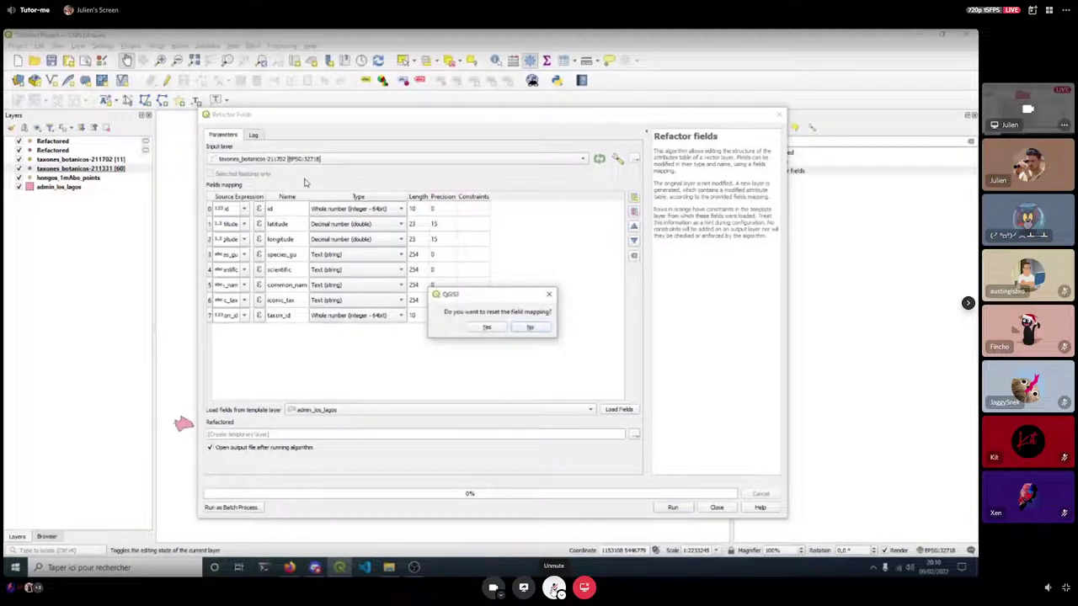
{"action": "left_click", "coordinate": [488, 329]}
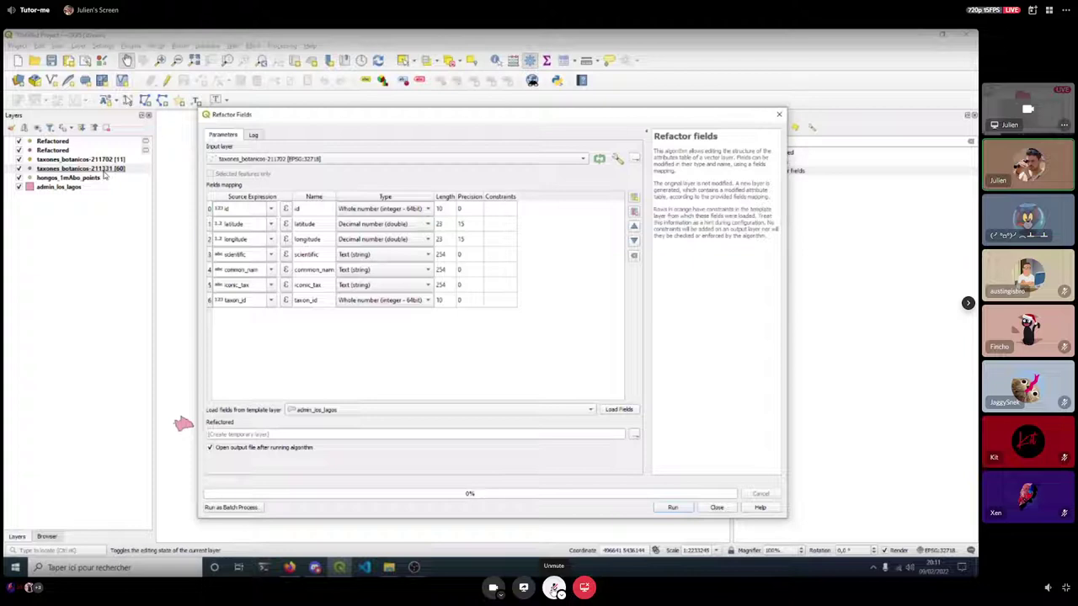
{"action": "left_click", "coordinate": [270, 160]}
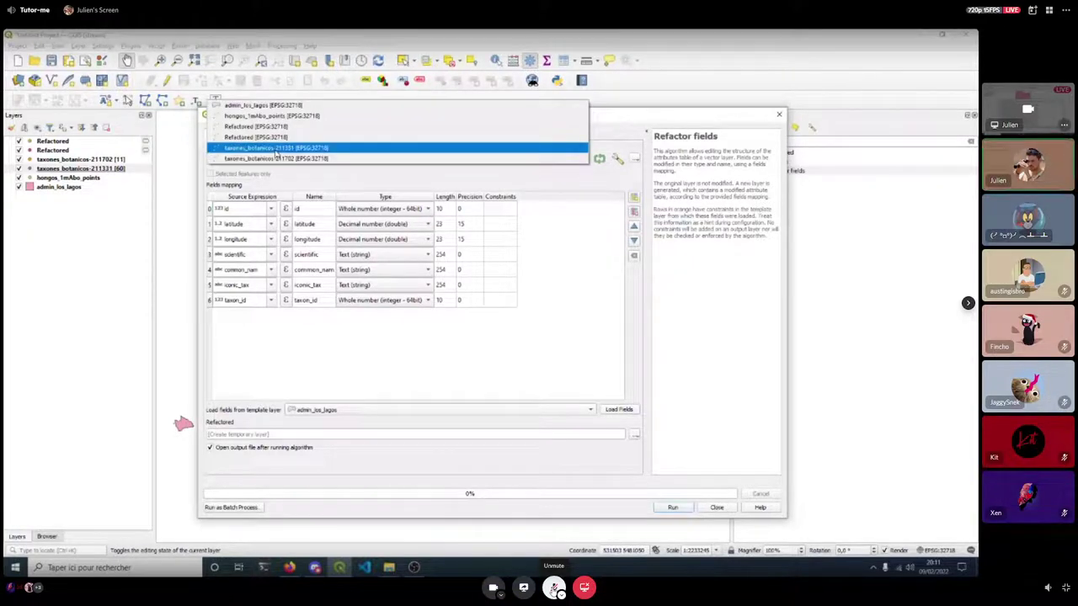
{"action": "left_click", "coordinate": [277, 154]}
{"action": "left_click", "coordinate": [485, 329]}
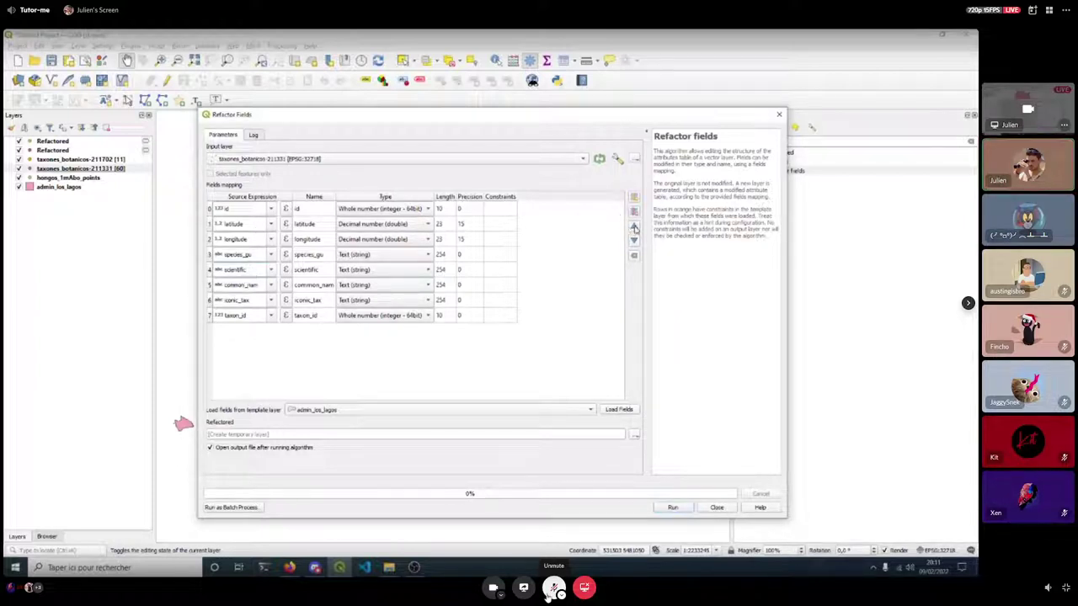
Move the scientific field up to the first row of the field mapping.
{"action": "left_click", "coordinate": [211, 269]}
{"action": "left_click", "coordinate": [635, 227]}
{"action": "left_click", "coordinate": [635, 227]}
{"action": "left_click", "coordinate": [635, 228]}
{"action": "left_click", "coordinate": [635, 227]}
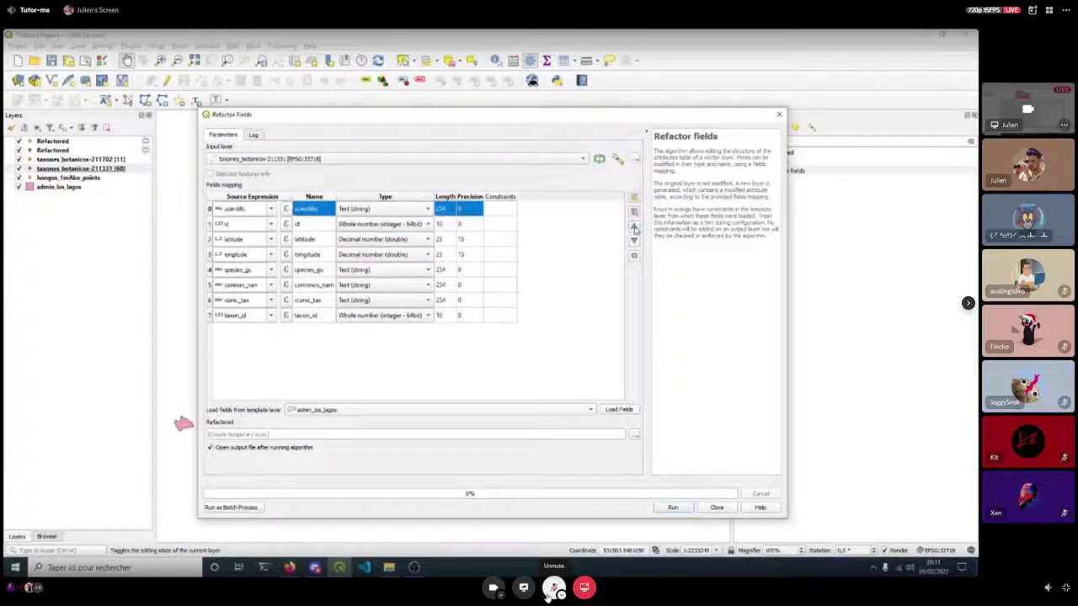
Move the taxon_id field up to the first row, directly above scientific.
{"action": "left_click", "coordinate": [212, 316]}
{"action": "left_click", "coordinate": [635, 228]}
{"action": "left_click", "coordinate": [635, 228]}
{"action": "left_click", "coordinate": [635, 228]}
{"action": "left_click", "coordinate": [635, 227]}
{"action": "left_click", "coordinate": [635, 228]}
{"action": "left_click", "coordinate": [635, 228]}
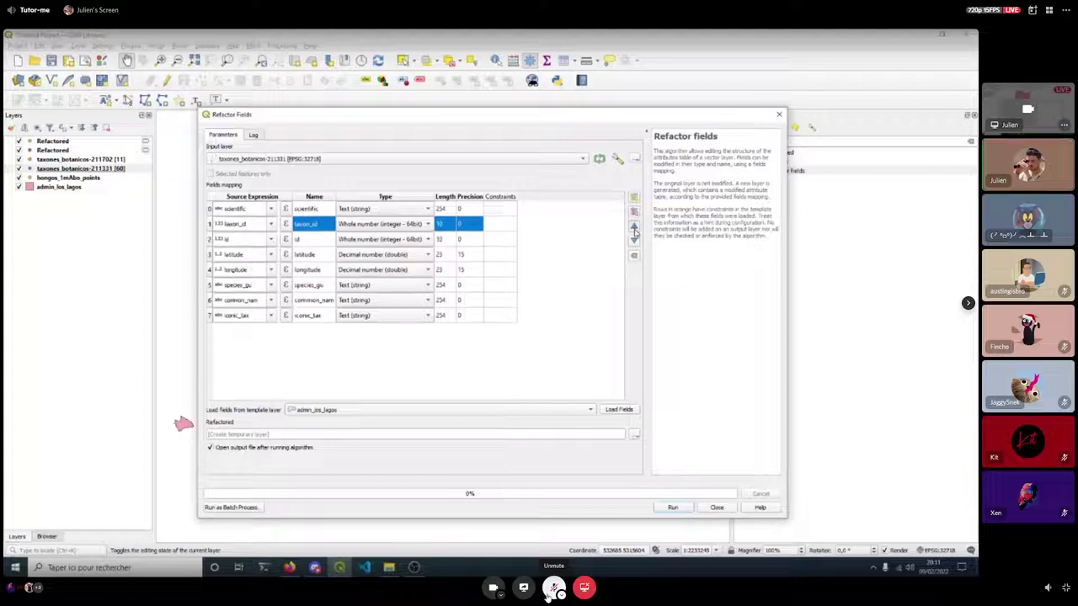
{"action": "left_click", "coordinate": [635, 227]}
Delete every field from id down to iconic_tax, keeping only taxon_id and scientific.
{"action": "left_click", "coordinate": [210, 239]}
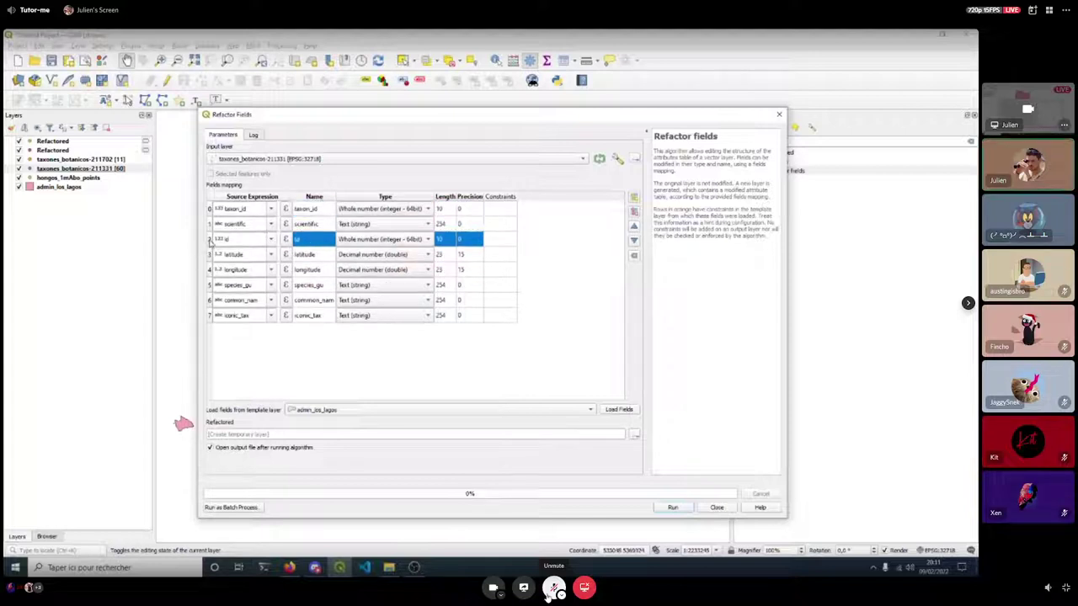
{"action": "left_click", "coordinate": [212, 316], "text": "shift"}
{"action": "left_click", "coordinate": [634, 212]}
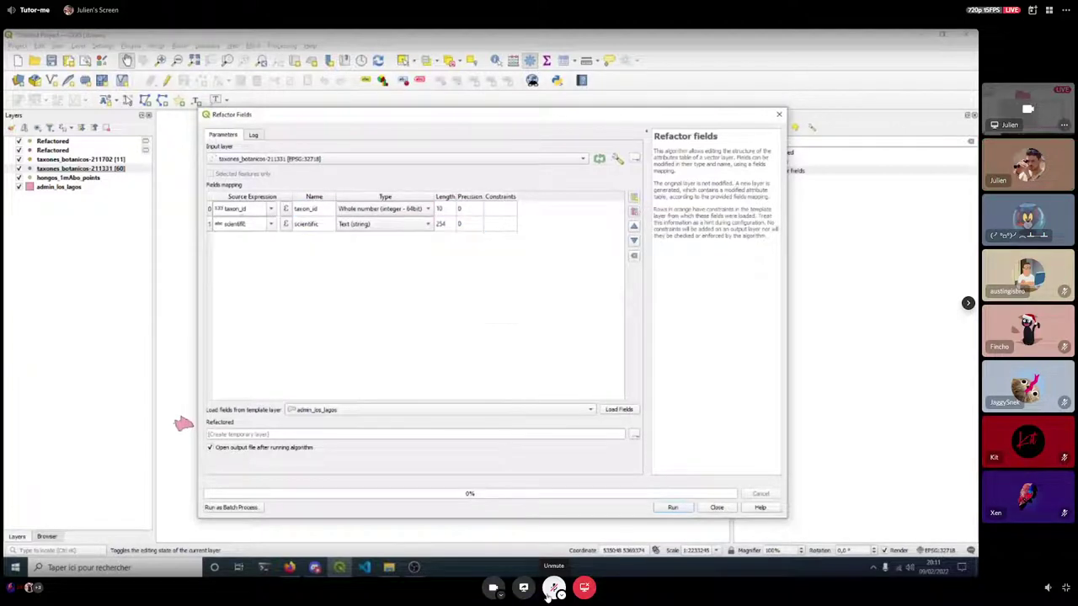
Set the source expression of scientific to scien_name, run the refactoring into a temporary layer and close the dialog.
{"action": "double_click", "coordinate": [243, 225]}
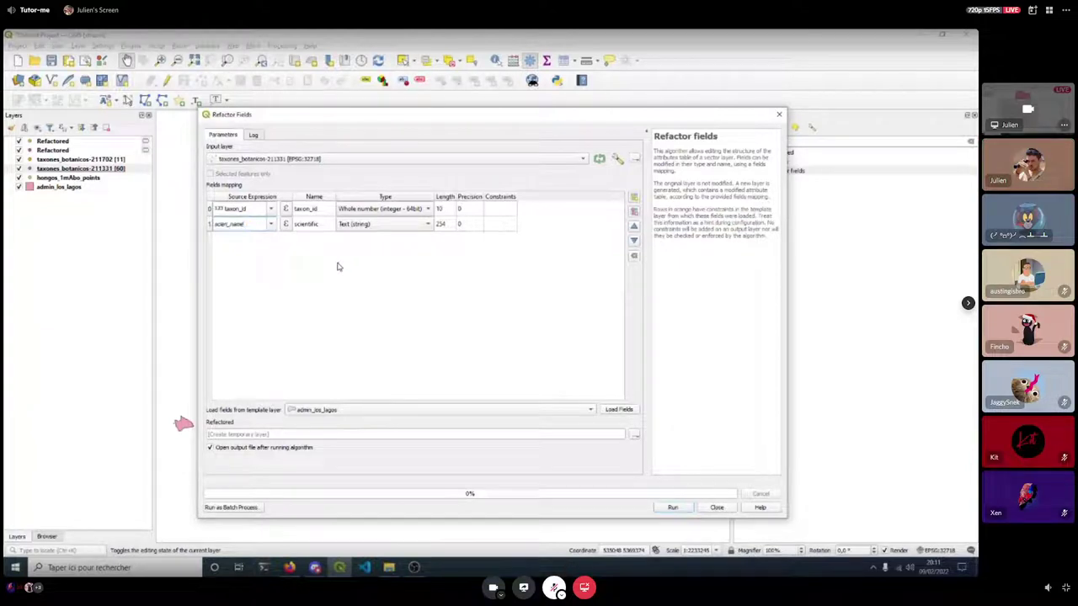
{"action": "left_click", "coordinate": [717, 508]}
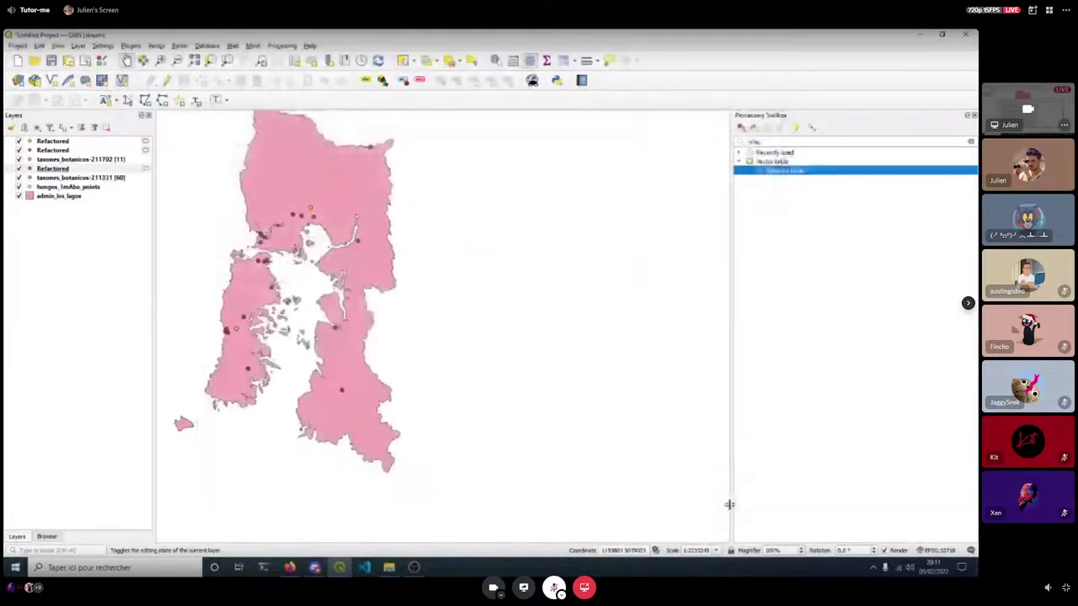
Place taxones_botanicos-211702 below the new Refactored layer and hide both taxones_botanicos layers and hongos_1mAbo_points.
{"action": "left_click", "coordinate": [64, 161]}
{"action": "left_click_drag", "start_coordinate": [65, 161], "coordinate": [59, 168]}
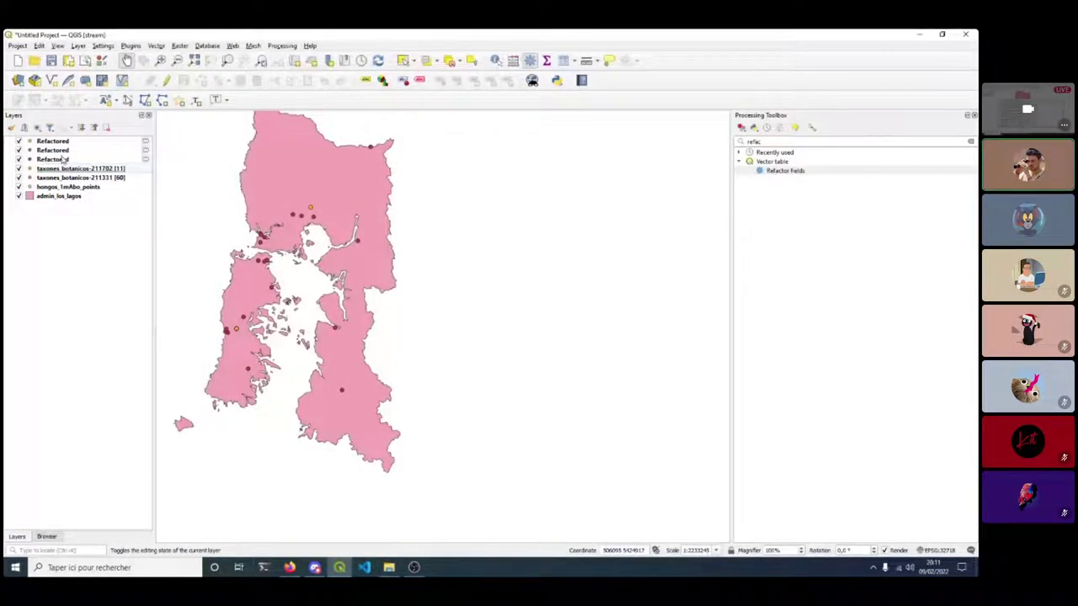
{"action": "left_click", "coordinate": [19, 170]}
{"action": "left_click", "coordinate": [19, 178]}
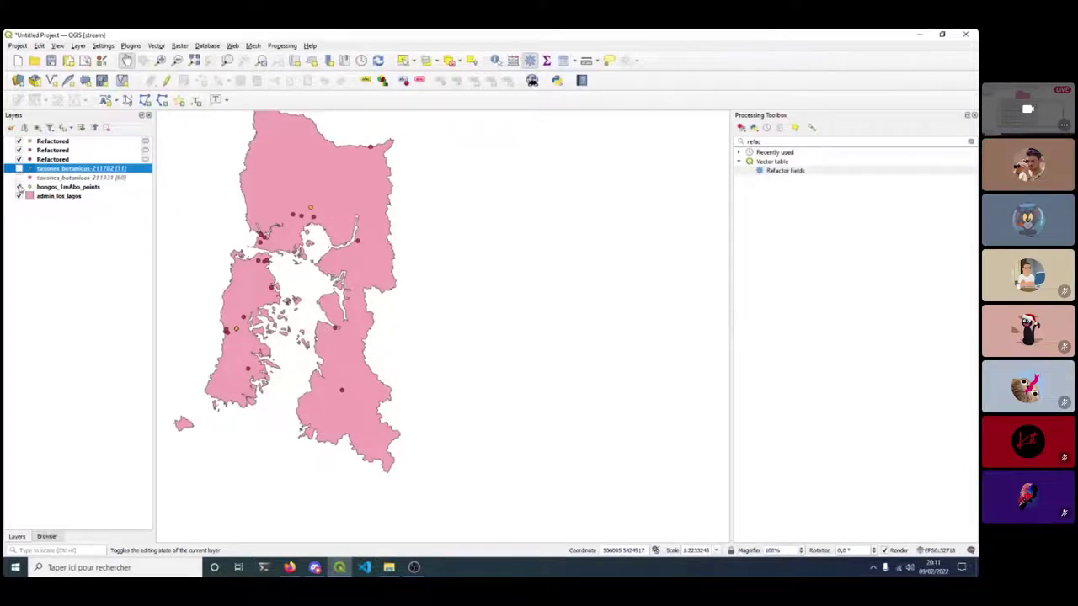
{"action": "left_click", "coordinate": [19, 187]}
Show the feature count on each of the three Refactored layers.
{"action": "left_click", "coordinate": [57, 161]}
{"action": "left_click", "coordinate": [52, 143], "text": "shift"}
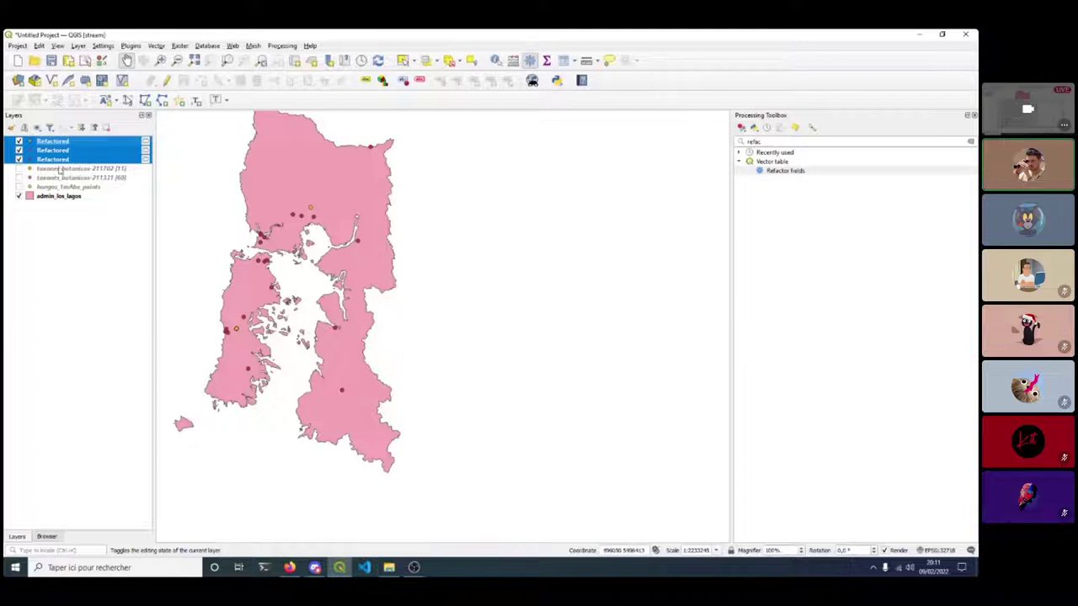
{"action": "left_click", "coordinate": [53, 142]}
{"action": "right_click", "coordinate": [57, 144]}
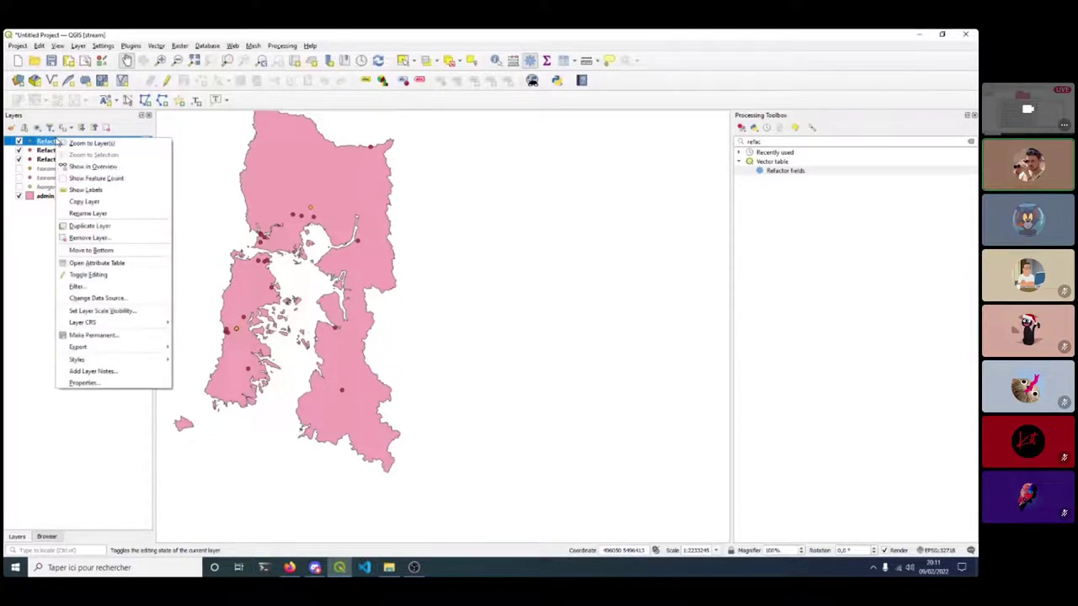
{"action": "key", "text": "Escape"}
{"action": "left_click", "coordinate": [47, 150]}
{"action": "right_click", "coordinate": [50, 150]}
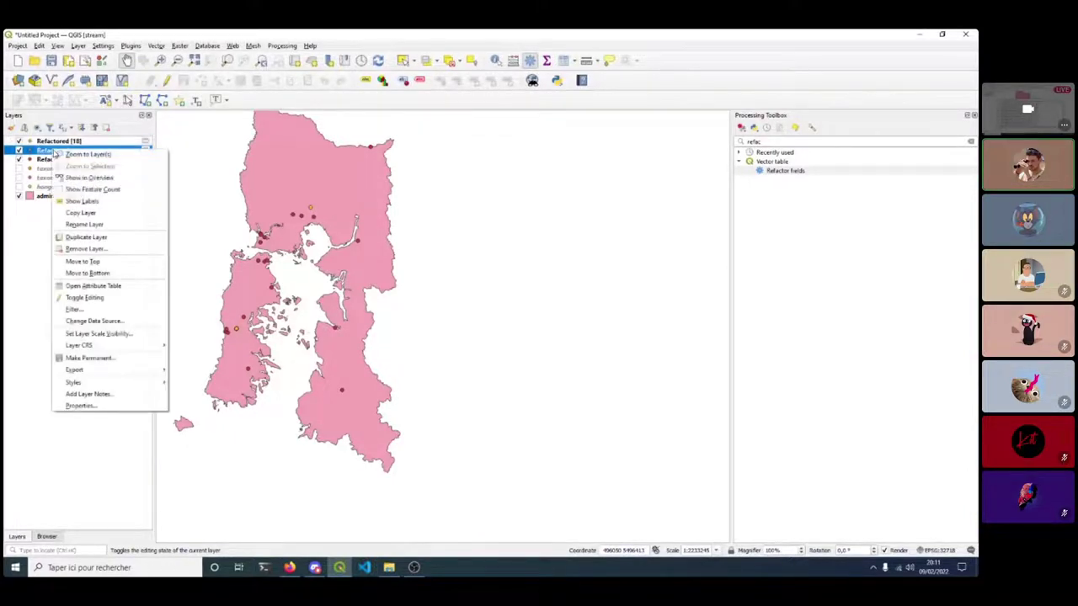
{"action": "key", "text": "Escape"}
{"action": "left_click", "coordinate": [47, 159]}
{"action": "right_click", "coordinate": [51, 159]}
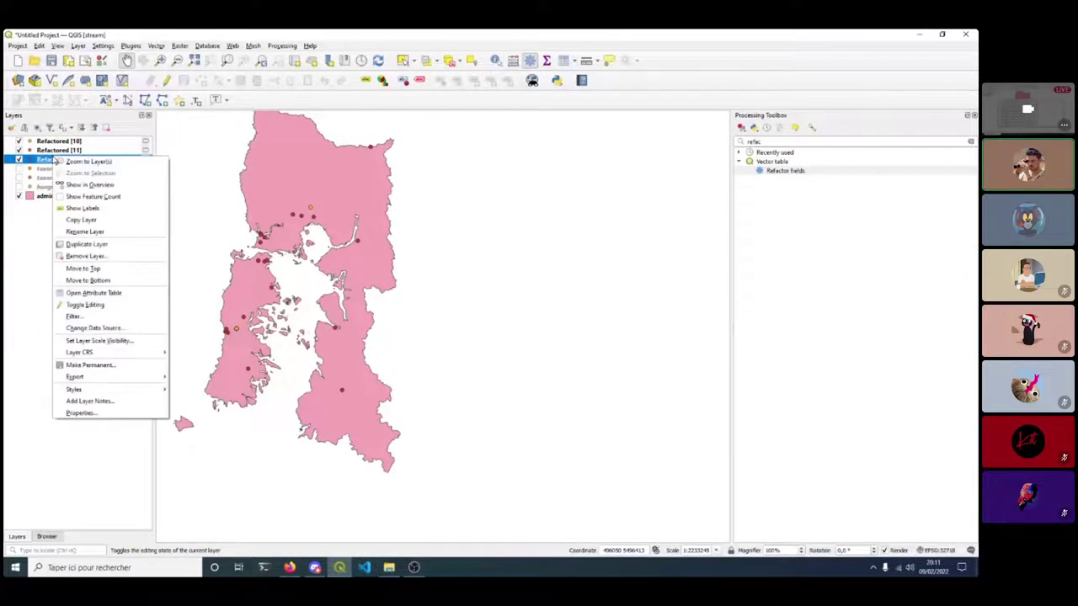
{"action": "key", "text": "Escape"}
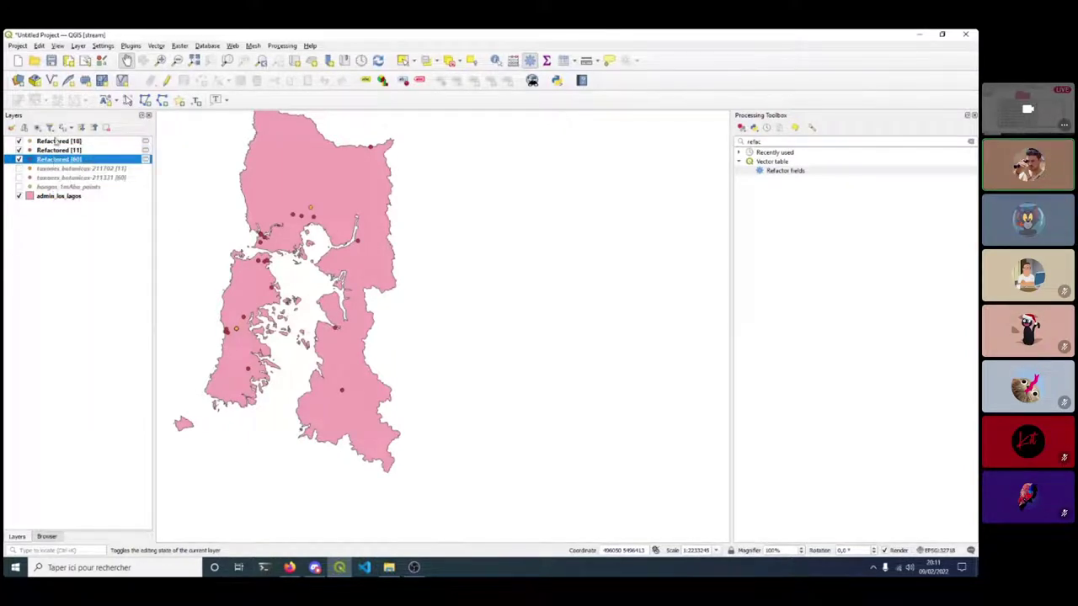
Select the topmost Refactored layer and close the Processing Toolbox after clearing its search.
{"action": "left_click", "coordinate": [53, 142]}
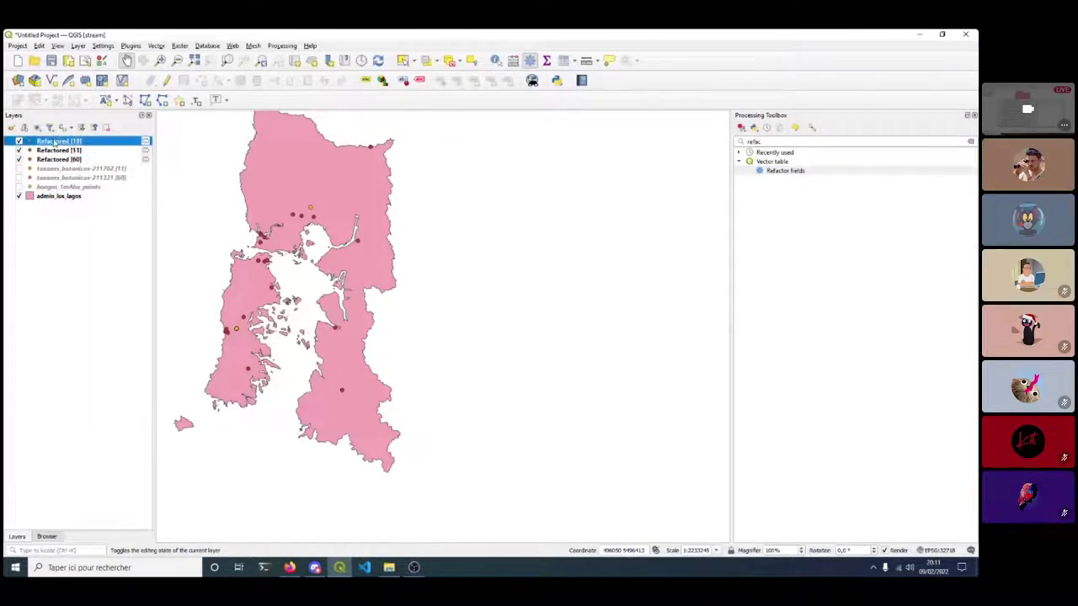
{"action": "left_click", "coordinate": [972, 141]}
{"action": "left_click", "coordinate": [974, 116]}
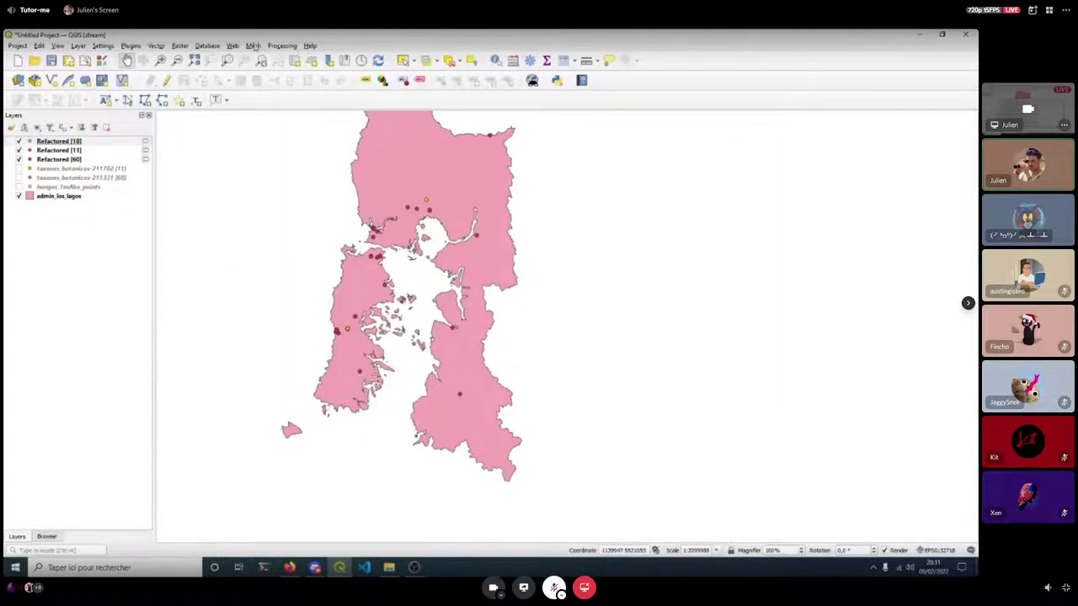
Start Merge Vector Layers and choose the three Refactored layers as its inputs.
{"action": "left_click", "coordinate": [157, 46]}
{"action": "mouse_move", "coordinate": [200, 104]}
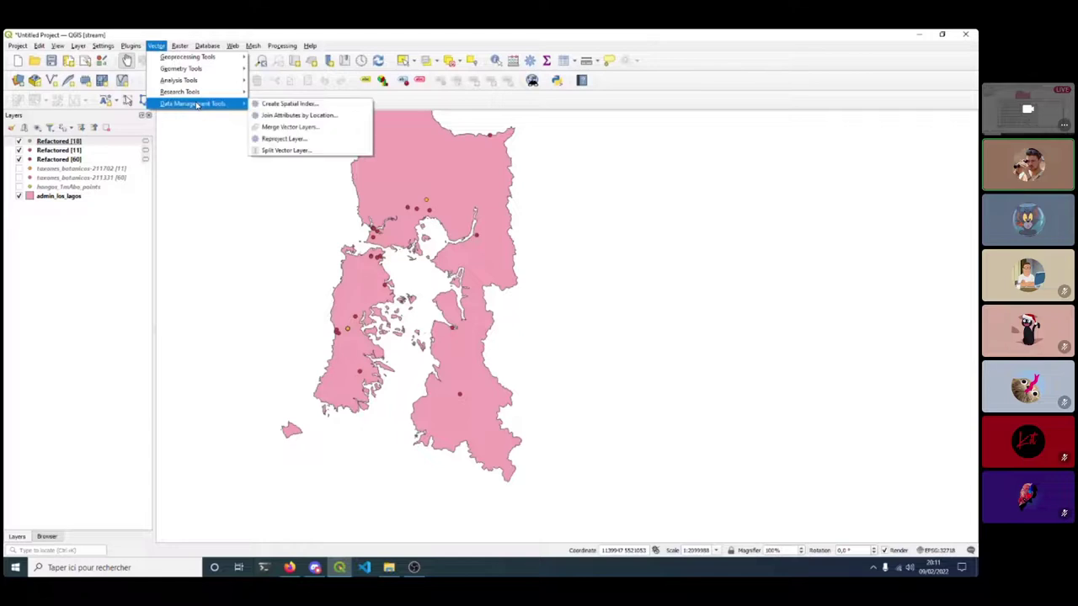
{"action": "left_click", "coordinate": [310, 126]}
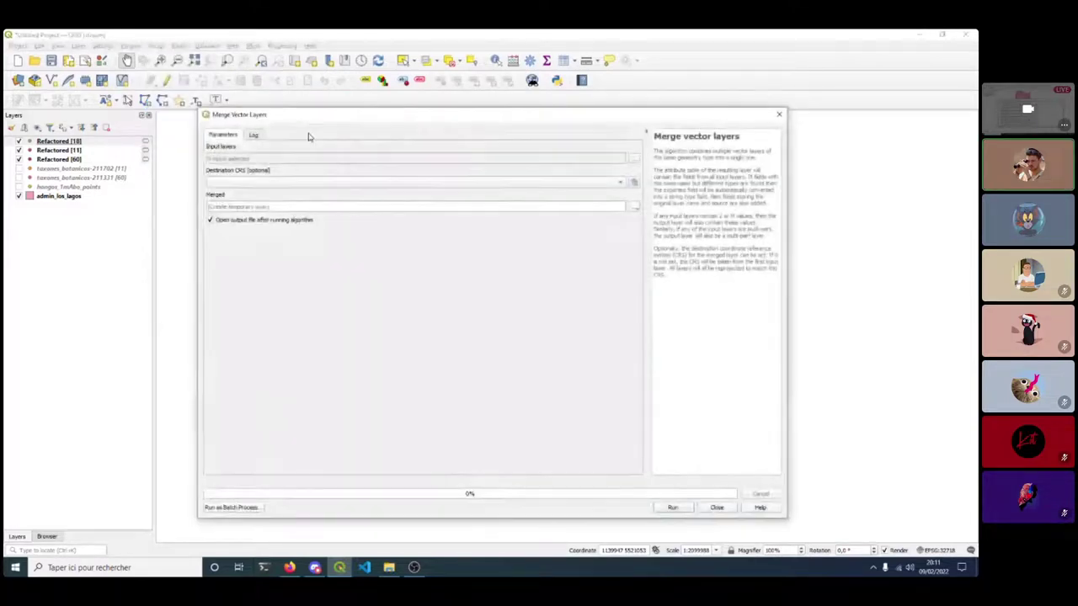
{"action": "left_click", "coordinate": [634, 158]}
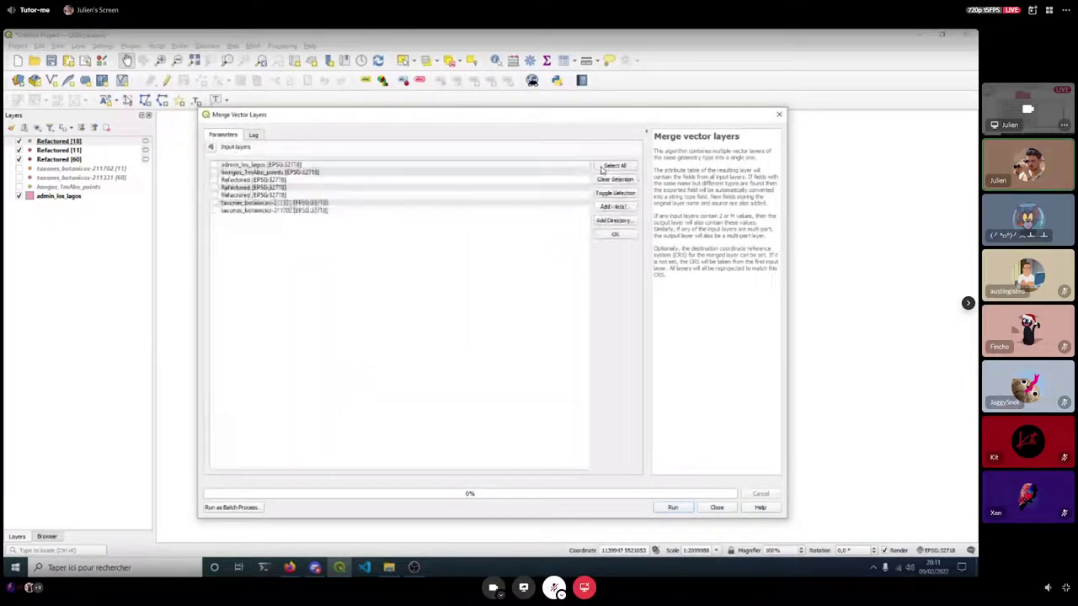
{"action": "left_click", "coordinate": [214, 179]}
{"action": "left_click", "coordinate": [214, 187]}
{"action": "left_click", "coordinate": [214, 195]}
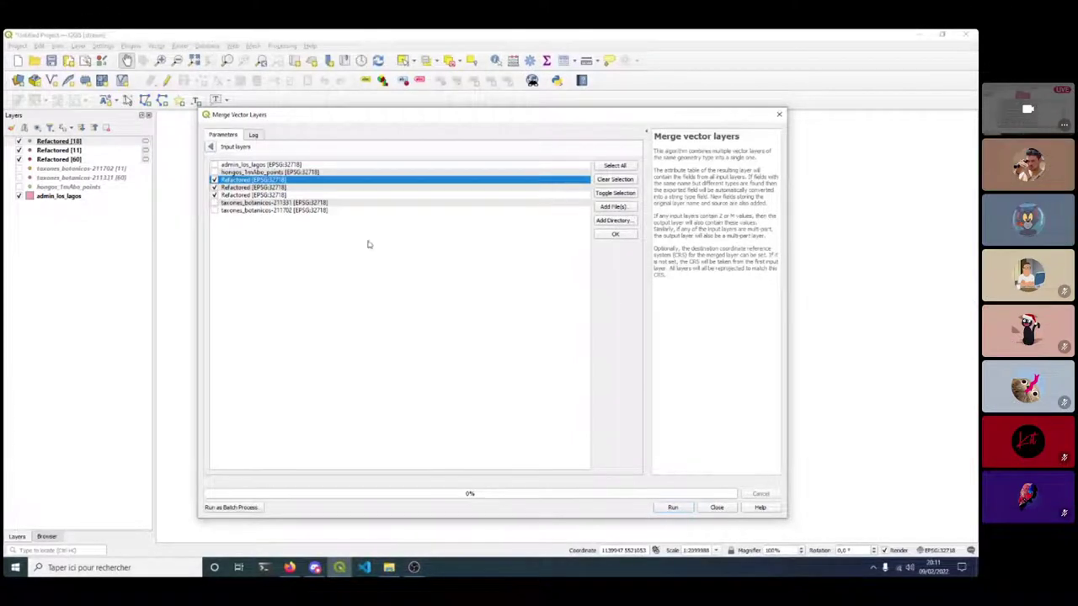
{"action": "left_click", "coordinate": [616, 234]}
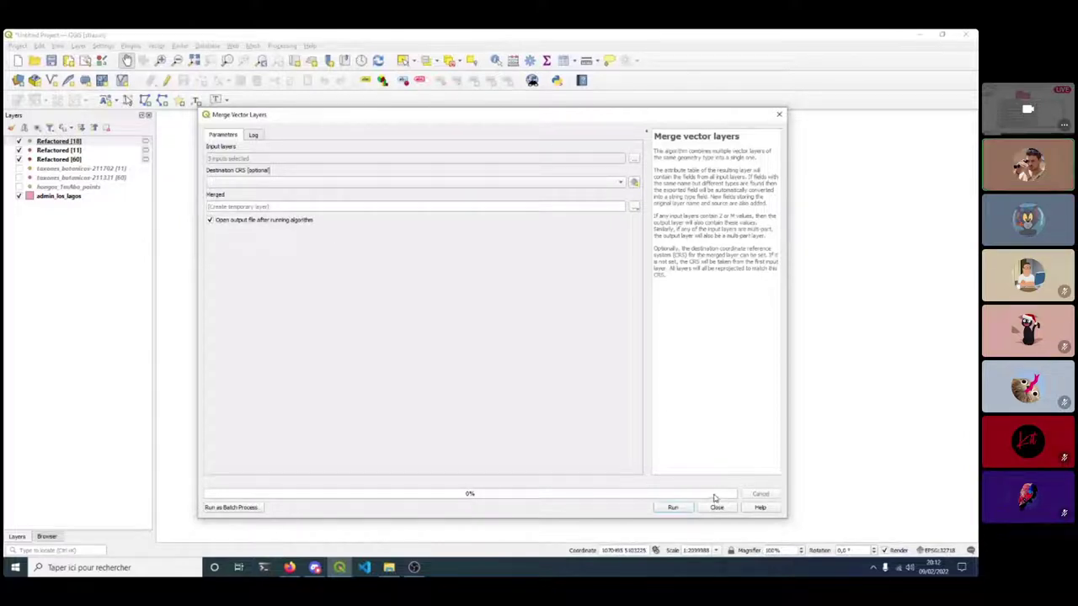
{"action": "left_click", "coordinate": [622, 183]}
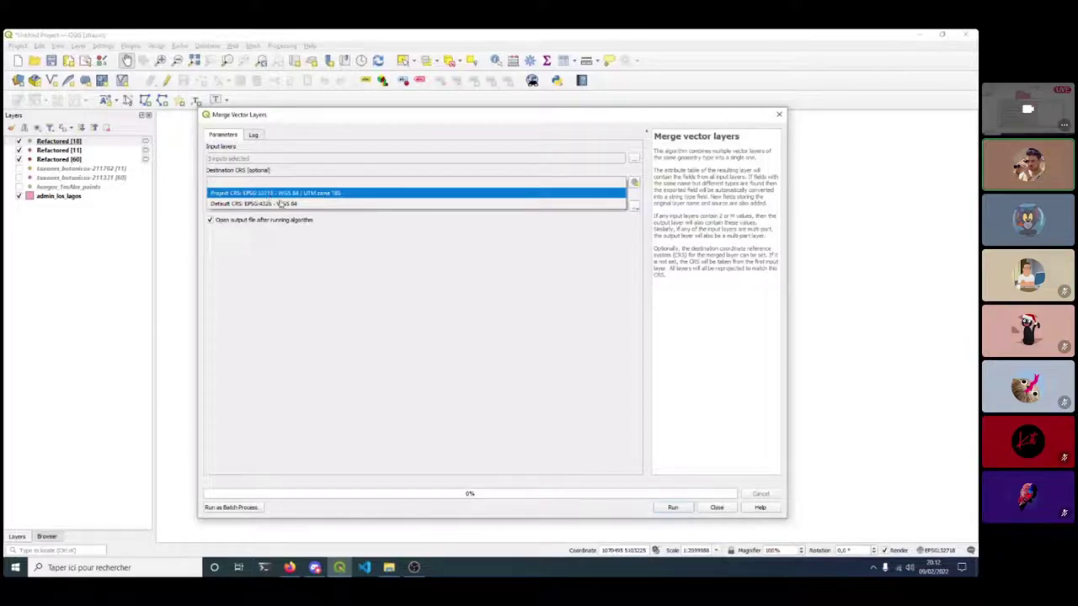
{"action": "left_click", "coordinate": [317, 291]}
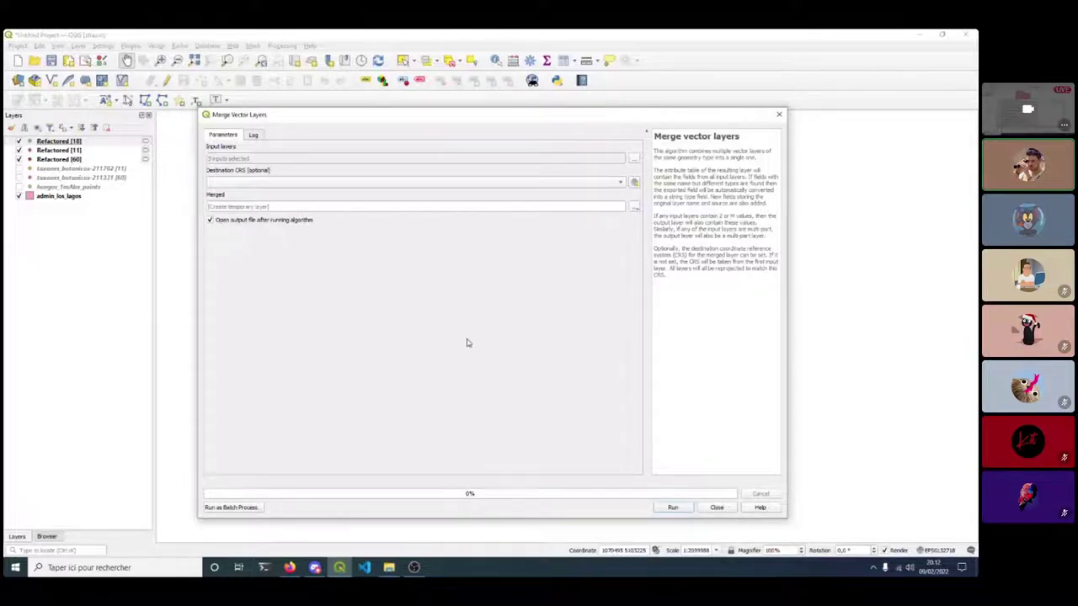
{"action": "mouse_move", "coordinate": [432, 598]}
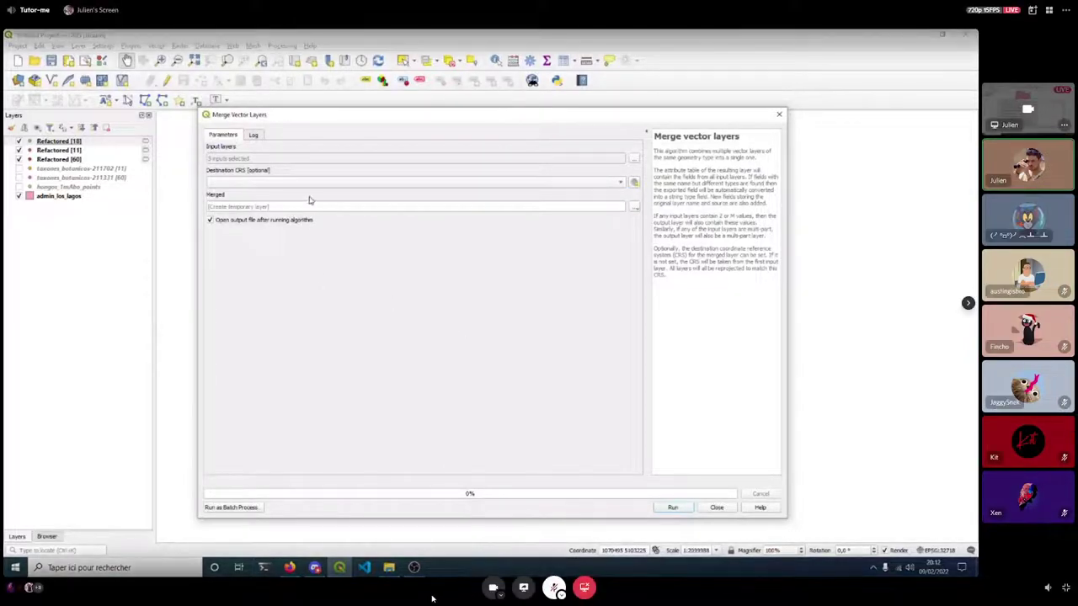
Merge the three Refactored layers into a temporary layer, close the dialog, and select the three source layers.
{"action": "left_click", "coordinate": [676, 507]}
{"action": "left_click", "coordinate": [716, 507]}
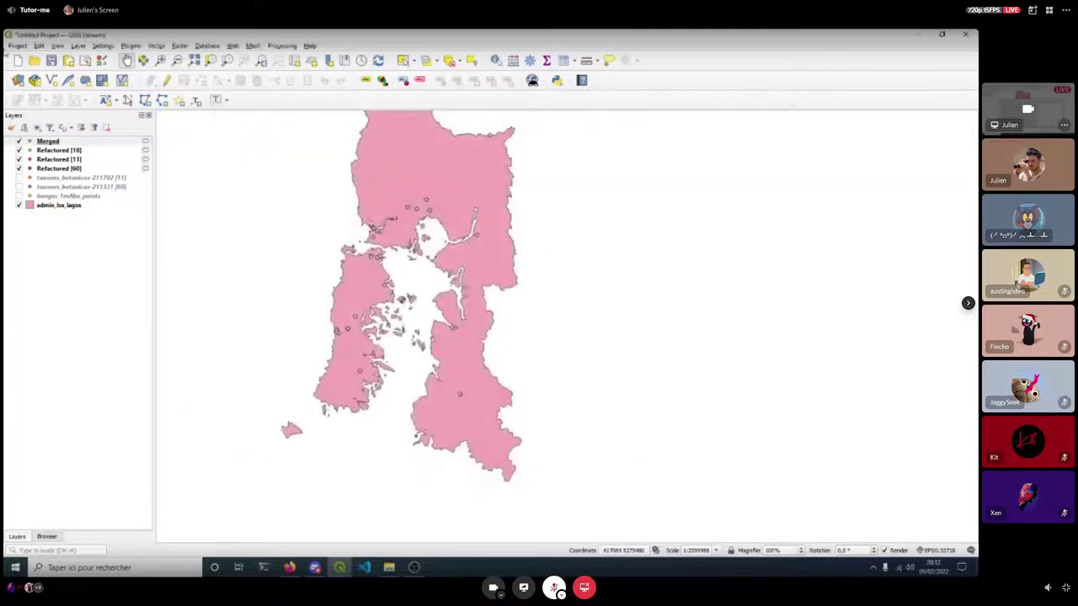
{"action": "left_click", "coordinate": [49, 150]}
{"action": "left_click", "coordinate": [57, 168], "text": "shift"}
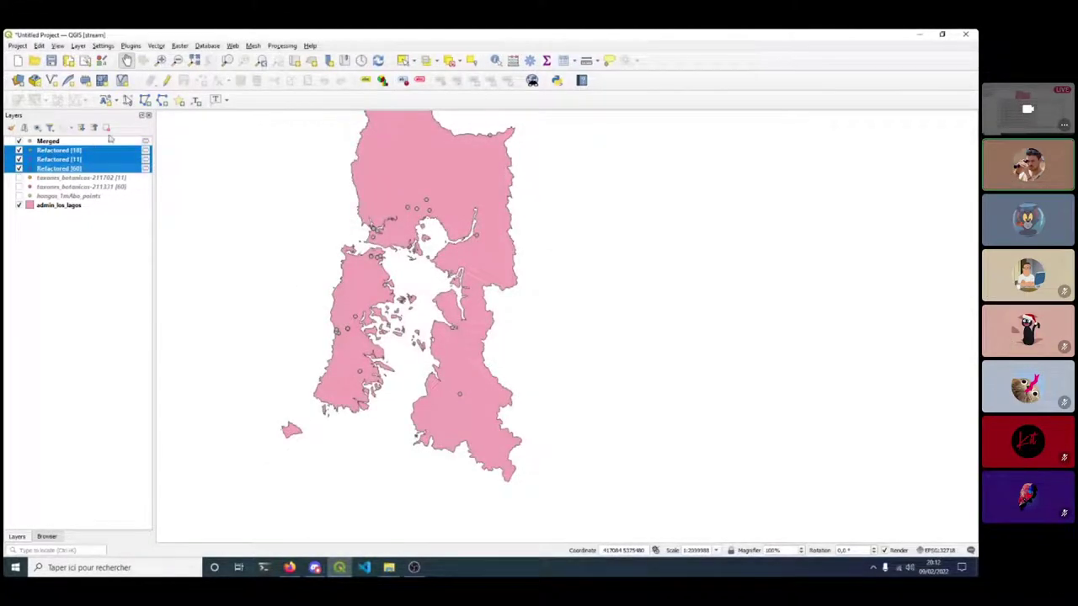
Open the Merged layer's attribute table, examine its taxon ID, scientific name and consensus columns across the rows, and close it.
{"action": "left_click", "coordinate": [46, 141]}
{"action": "right_click", "coordinate": [47, 142]}
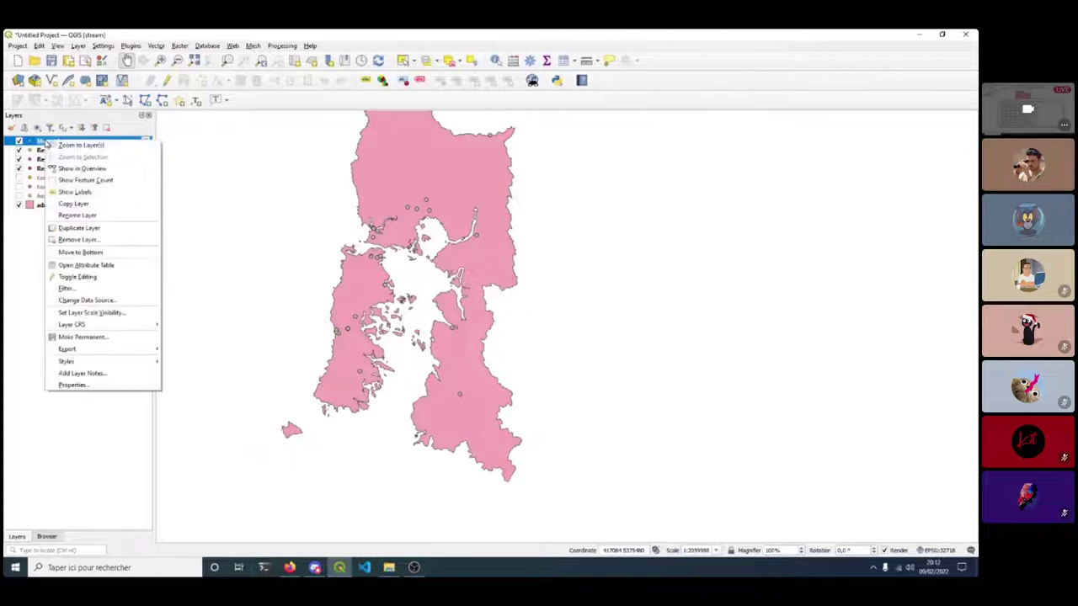
{"action": "left_click", "coordinate": [101, 265]}
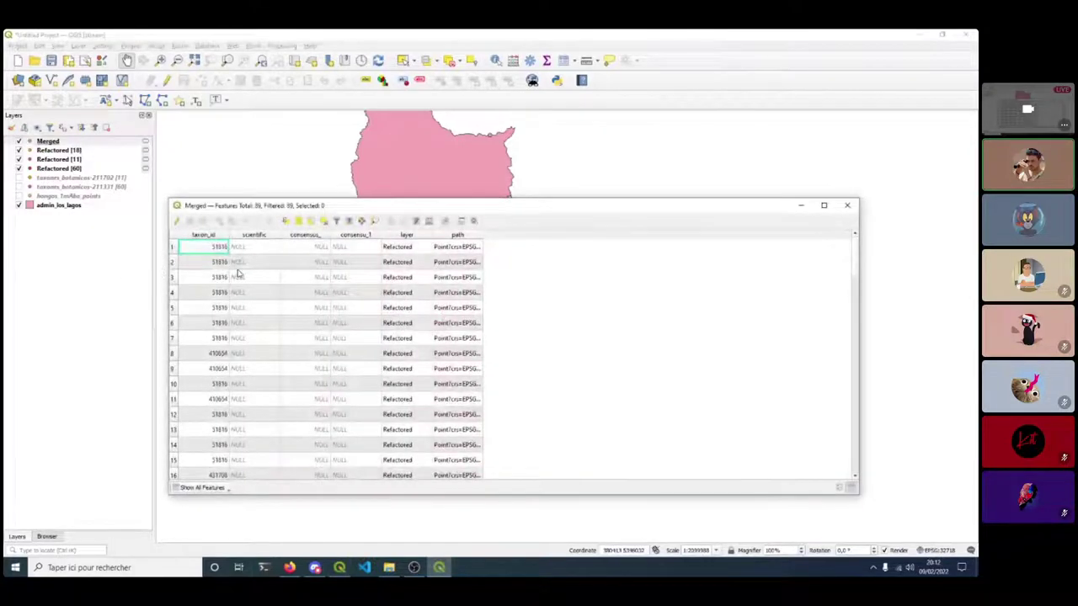
{"action": "scroll", "coordinate": [251, 265], "scroll_direction": "down", "scroll_amount": 20}
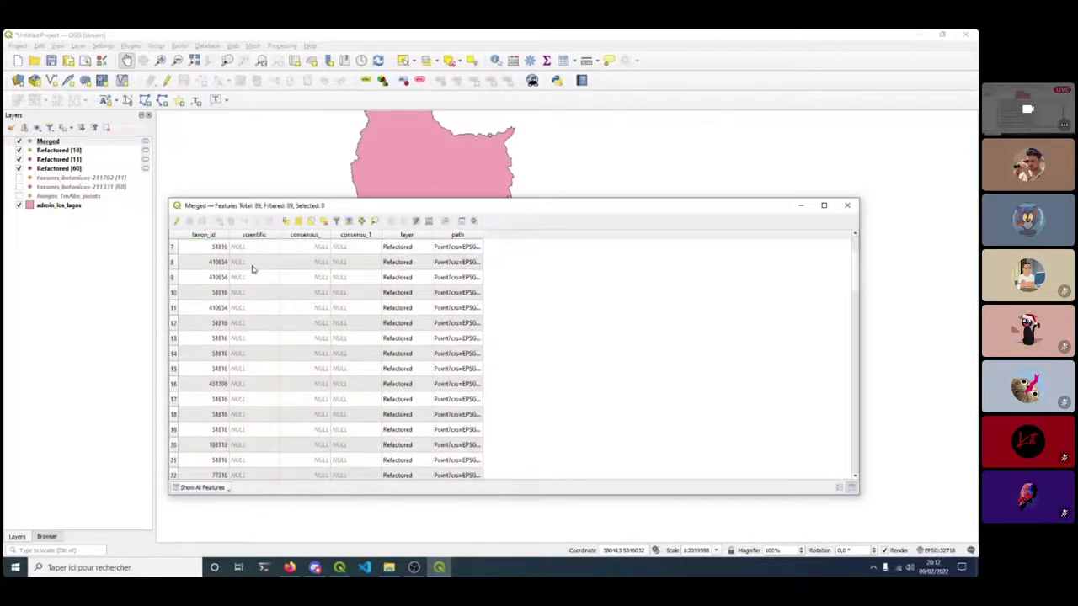
{"action": "scroll", "coordinate": [252, 270], "scroll_direction": "down", "scroll_amount": 3}
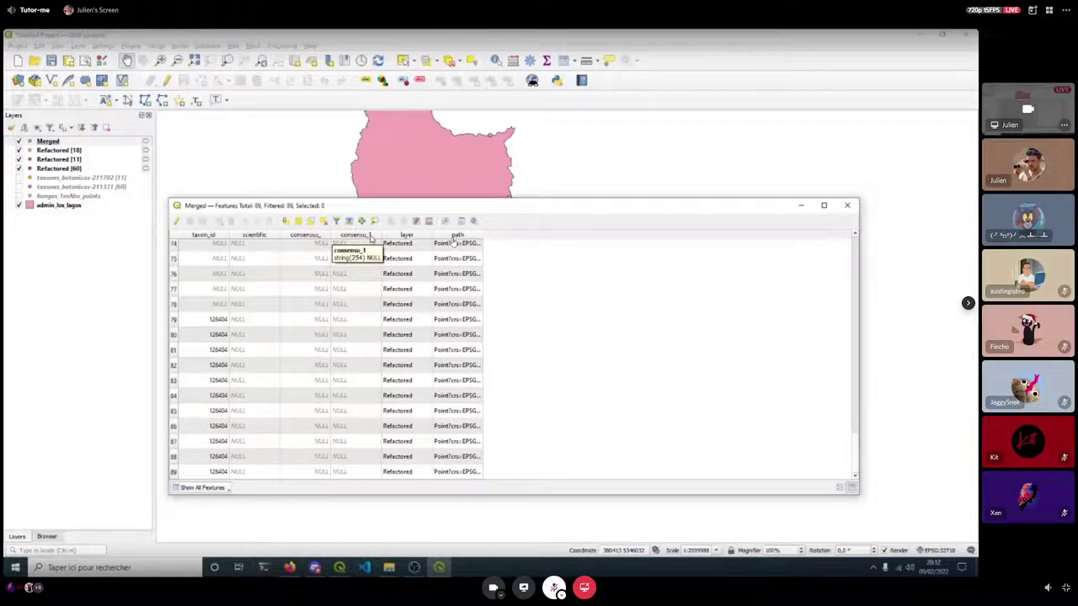
{"action": "scroll", "coordinate": [277, 306], "scroll_direction": "up", "scroll_amount": 5}
{"action": "key", "text": "alt+Tab"}
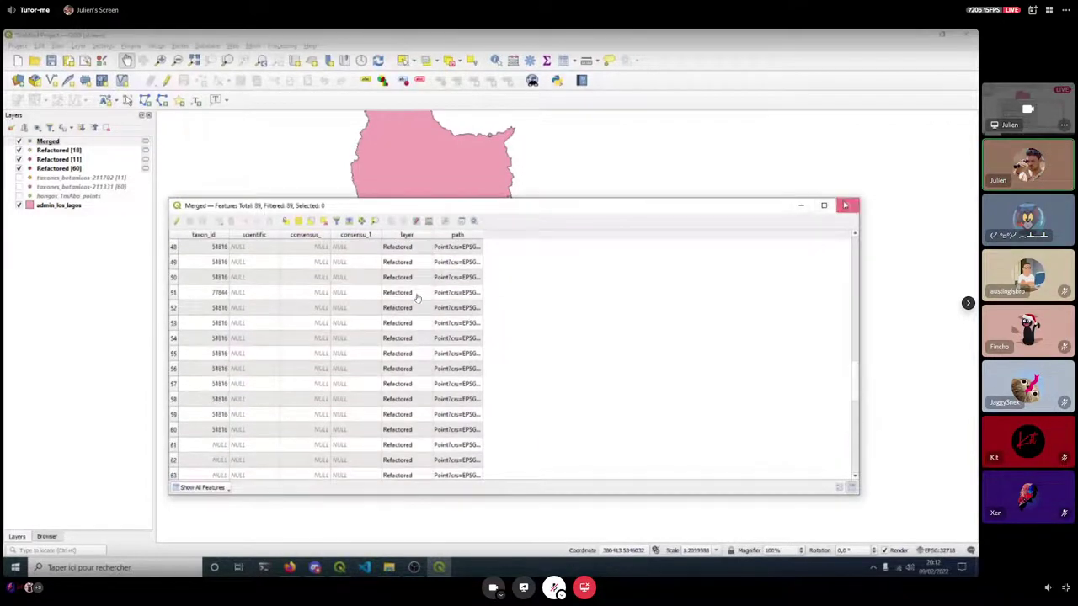
Check the attribute tables of the Refactored layers with 18 and 11 features, closing each one.
{"action": "left_click", "coordinate": [58, 151]}
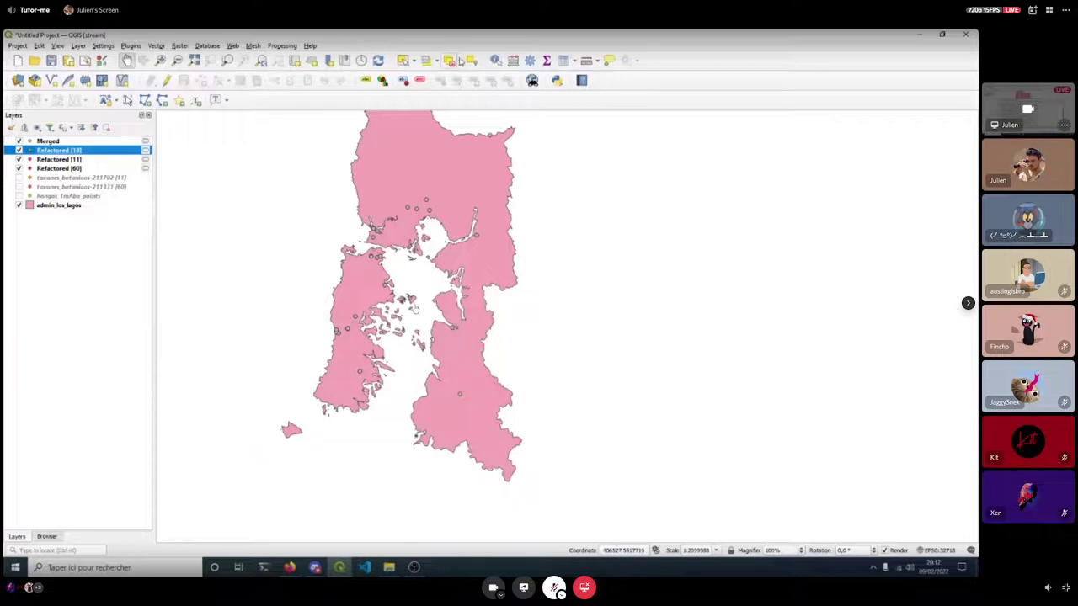
{"action": "left_click", "coordinate": [513, 61]}
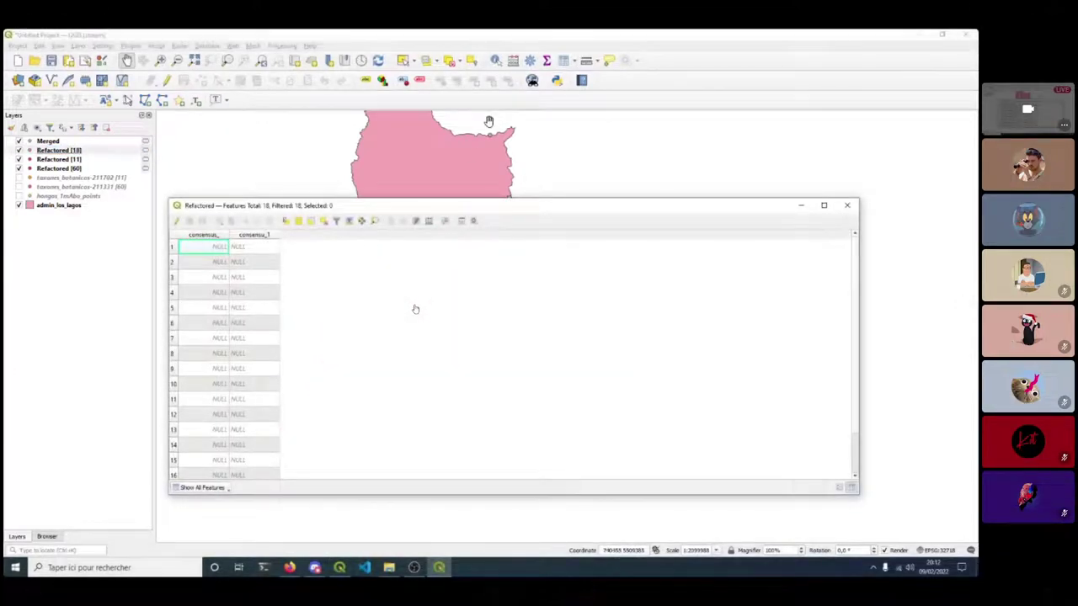
{"action": "left_click", "coordinate": [847, 205]}
{"action": "left_click", "coordinate": [84, 160]}
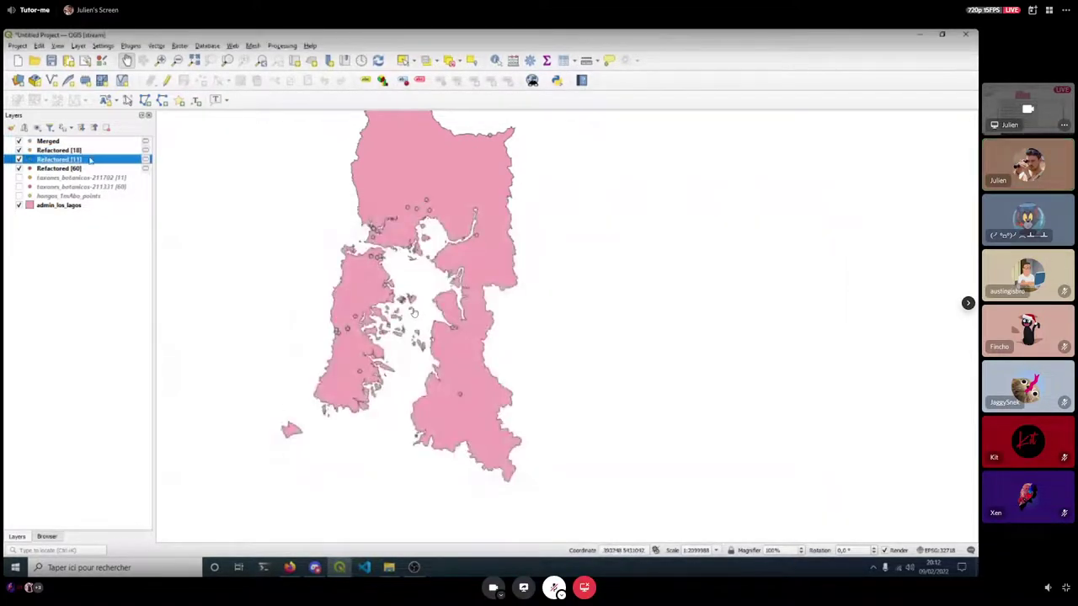
{"action": "left_click", "coordinate": [563, 60]}
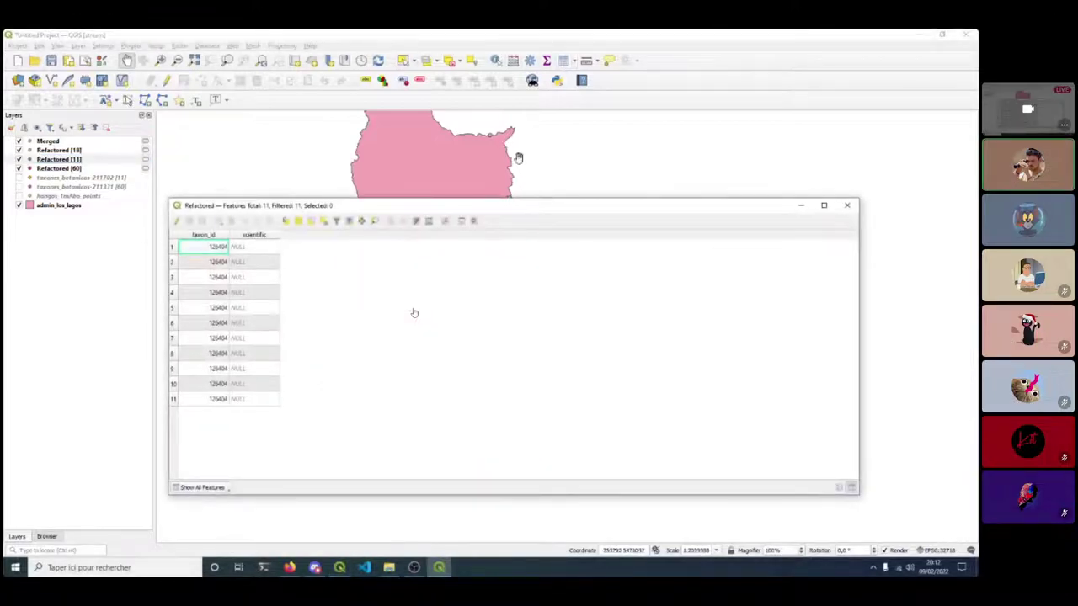
{"action": "left_click", "coordinate": [848, 205]}
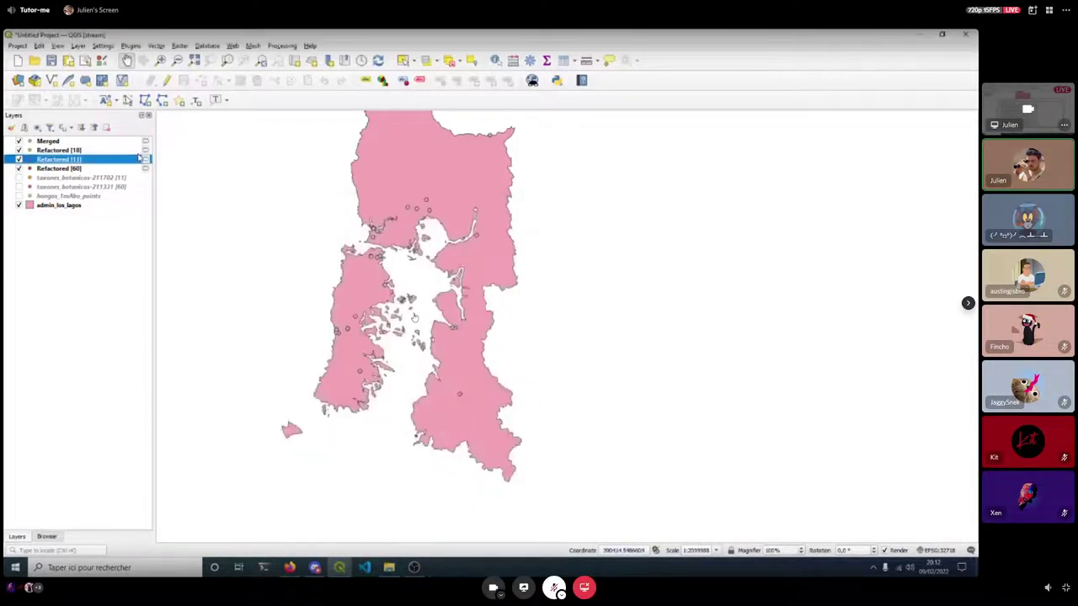
Examine the taxon_id and scientific columns in the attribute table of the 60-feature Refactored layer, and close it.
{"action": "left_click", "coordinate": [59, 169]}
{"action": "left_click", "coordinate": [563, 60]}
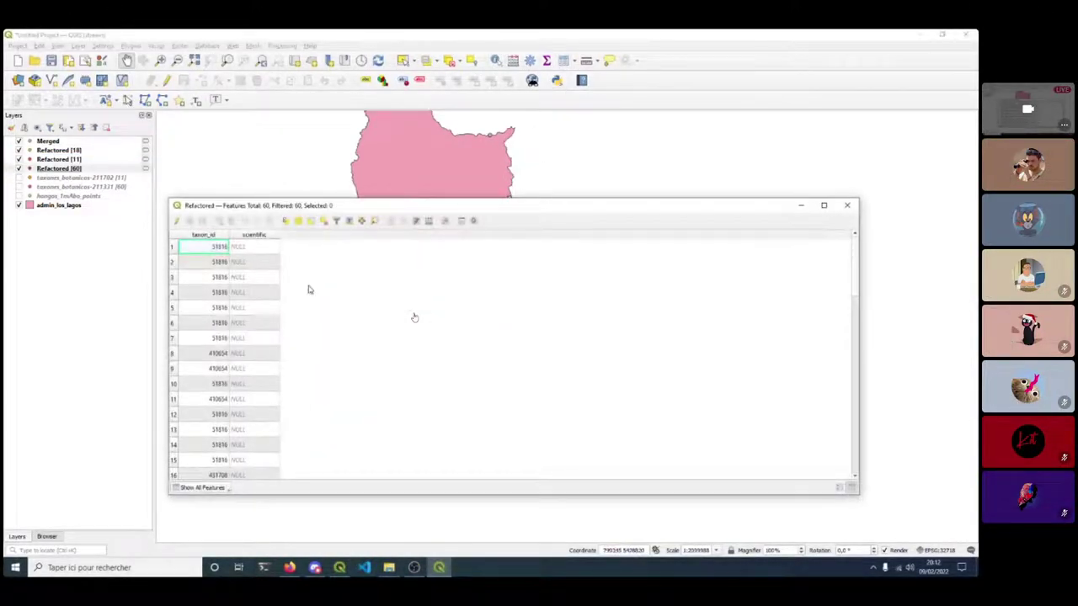
{"action": "scroll", "coordinate": [260, 320], "scroll_direction": "down", "scroll_amount": 14}
{"action": "scroll", "coordinate": [260, 320], "scroll_direction": "down", "scroll_amount": 1}
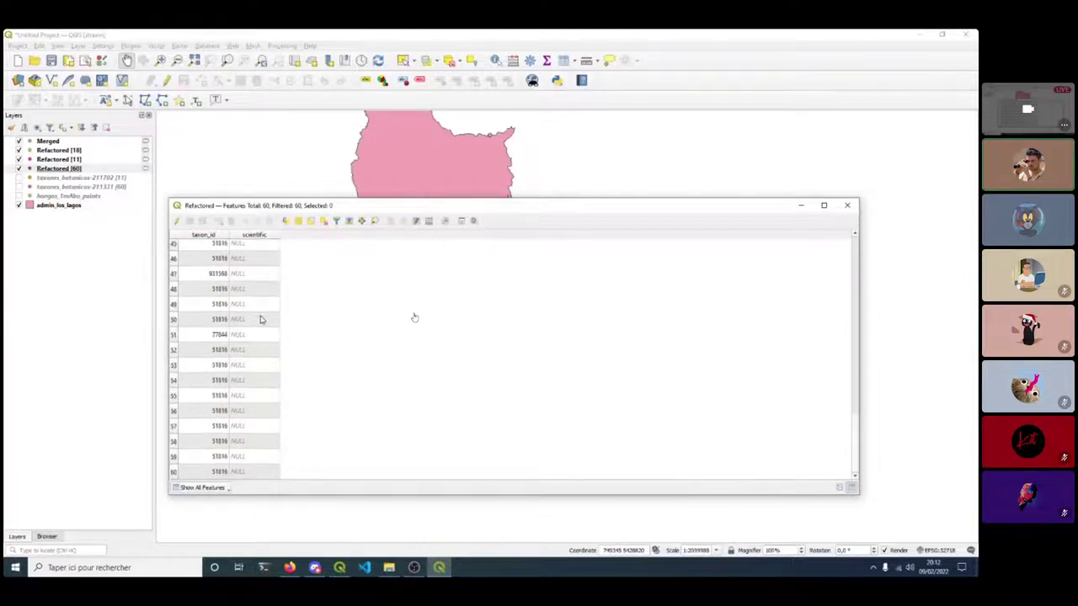
{"action": "left_click", "coordinate": [848, 205]}
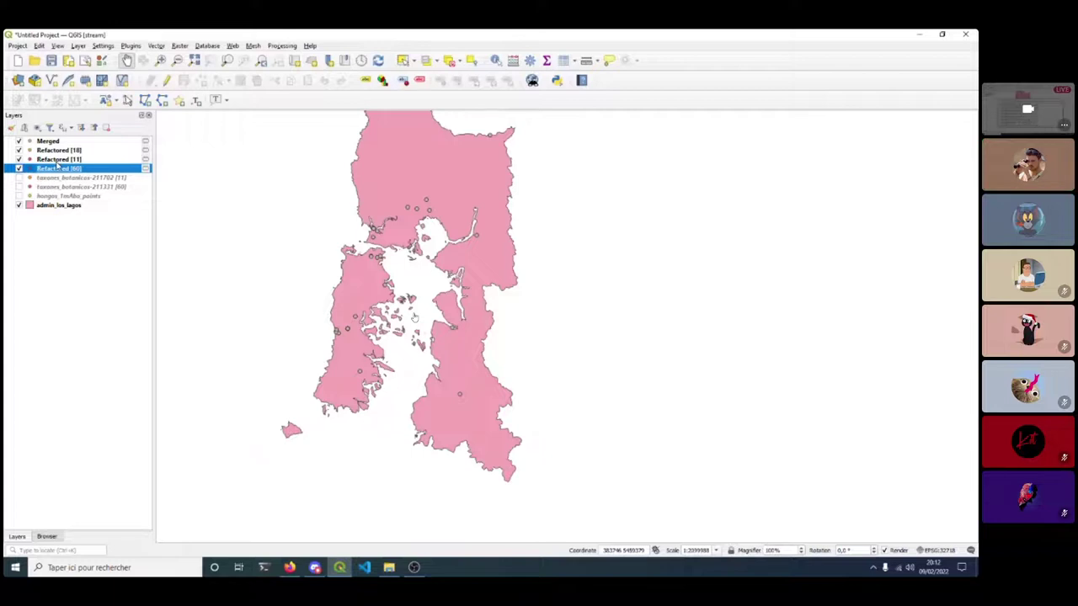
Remove the Merged layer and the three Refactored layers from the project.
{"action": "left_click_drag", "start_coordinate": [56, 160], "coordinate": [146, 135]}
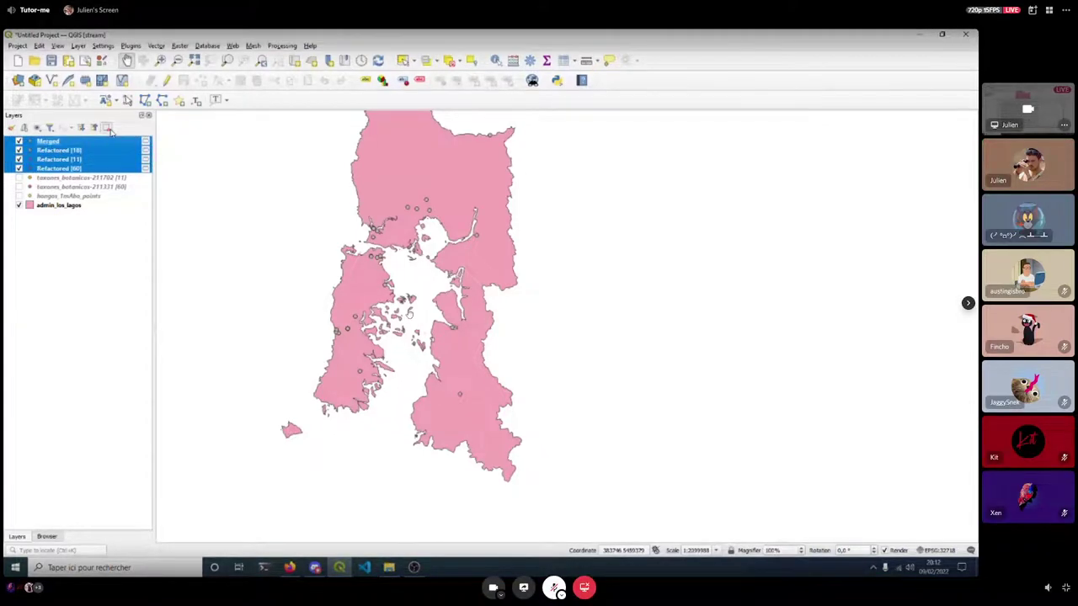
{"action": "left_click", "coordinate": [106, 127]}
{"action": "key", "text": "Return"}
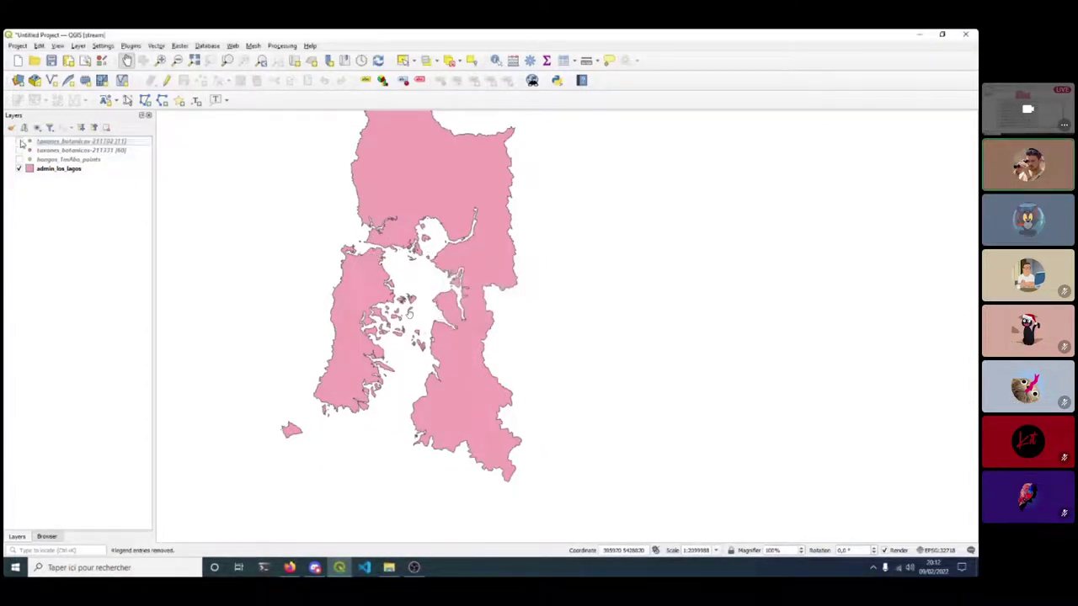
Make both taxones_botanicos layers and hongos_1mAbo_points visible.
{"action": "left_click", "coordinate": [18, 141]}
{"action": "left_click", "coordinate": [19, 150]}
{"action": "left_click", "coordinate": [18, 159]}
Start Refactor fields on hongos_1mAbo_points and widen the Source Expression and Name columns of the fields mapping.
{"action": "left_click", "coordinate": [67, 159]}
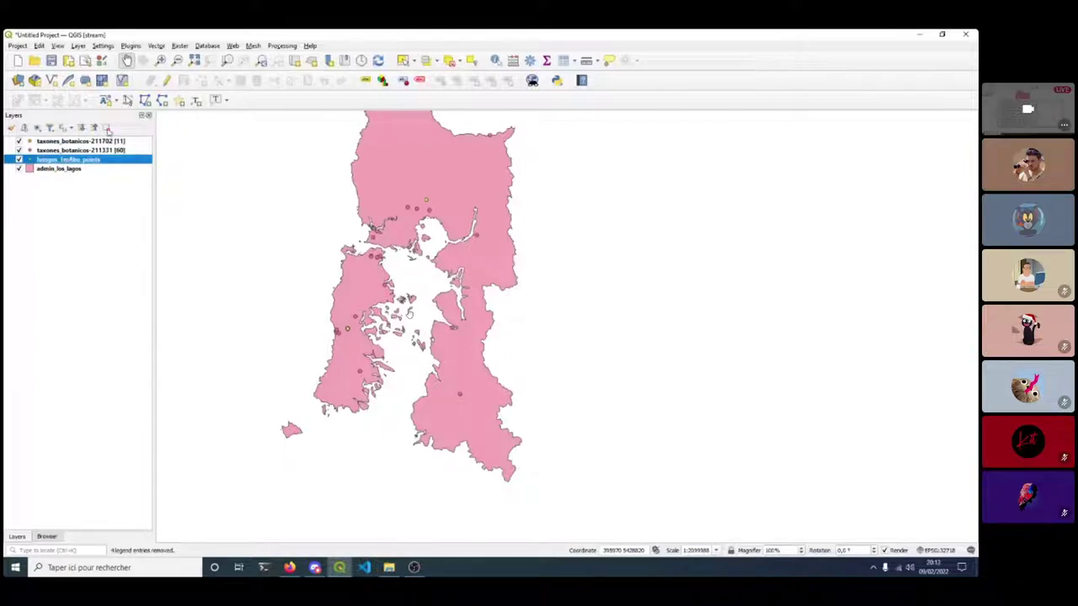
{"action": "left_click", "coordinate": [530, 61]}
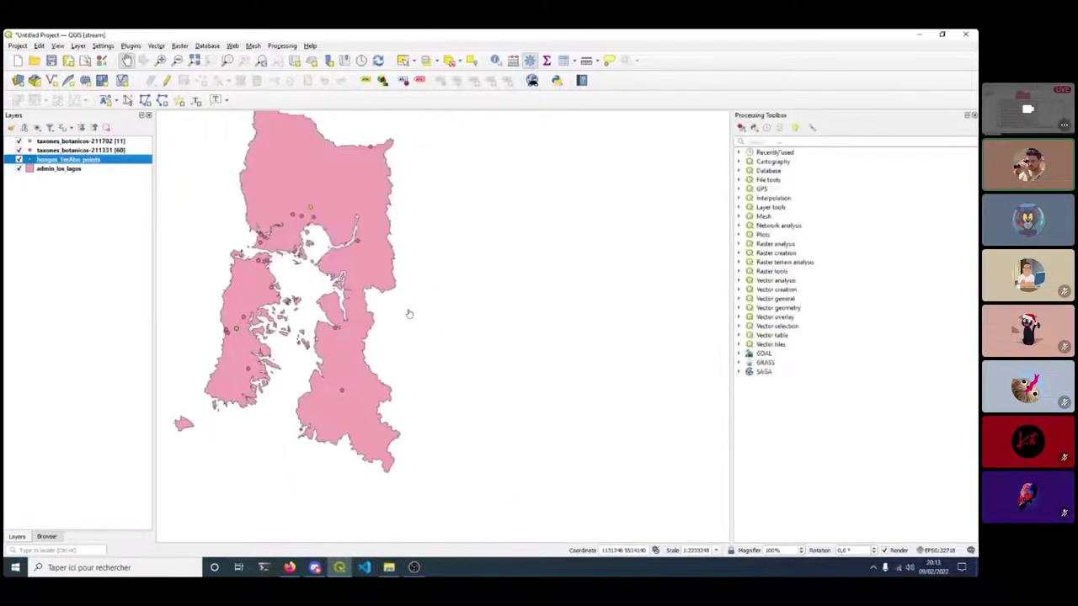
{"action": "left_click", "coordinate": [739, 152]}
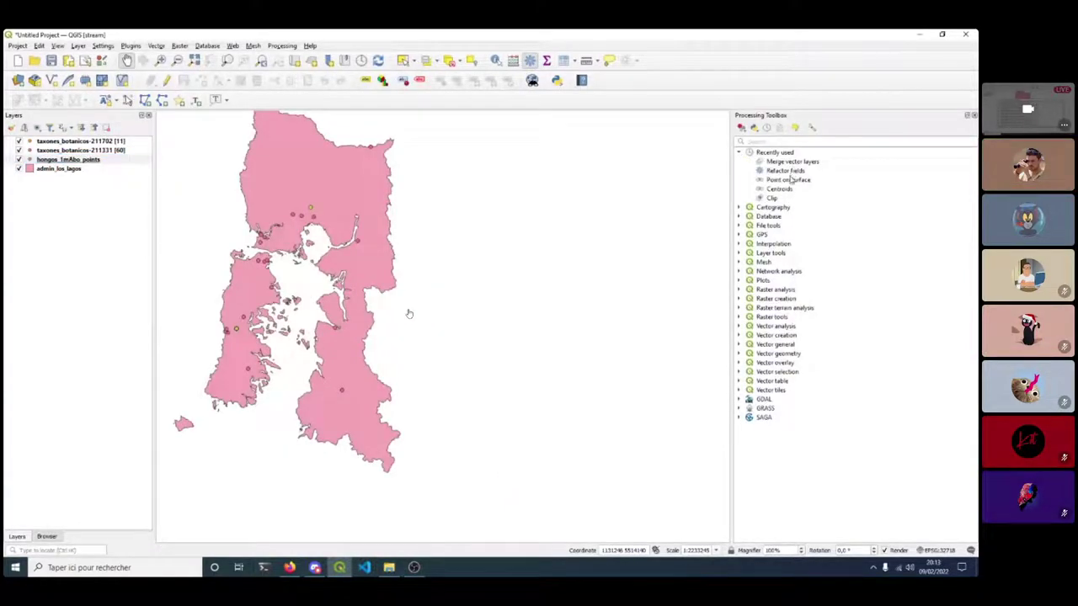
{"action": "double_click", "coordinate": [787, 171]}
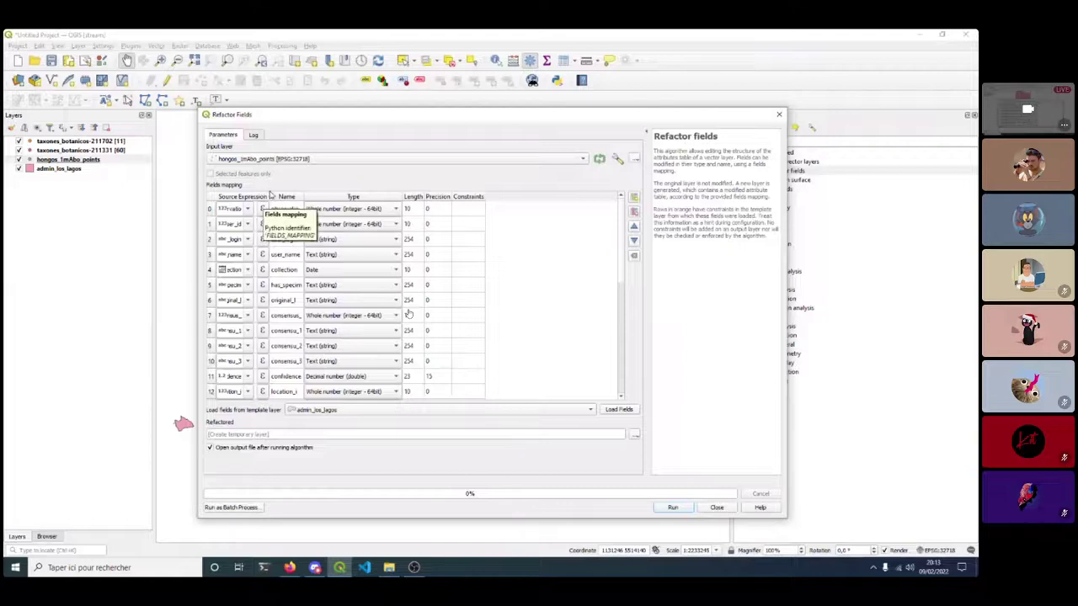
{"action": "left_click_drag", "start_coordinate": [268, 195], "coordinate": [351, 192]}
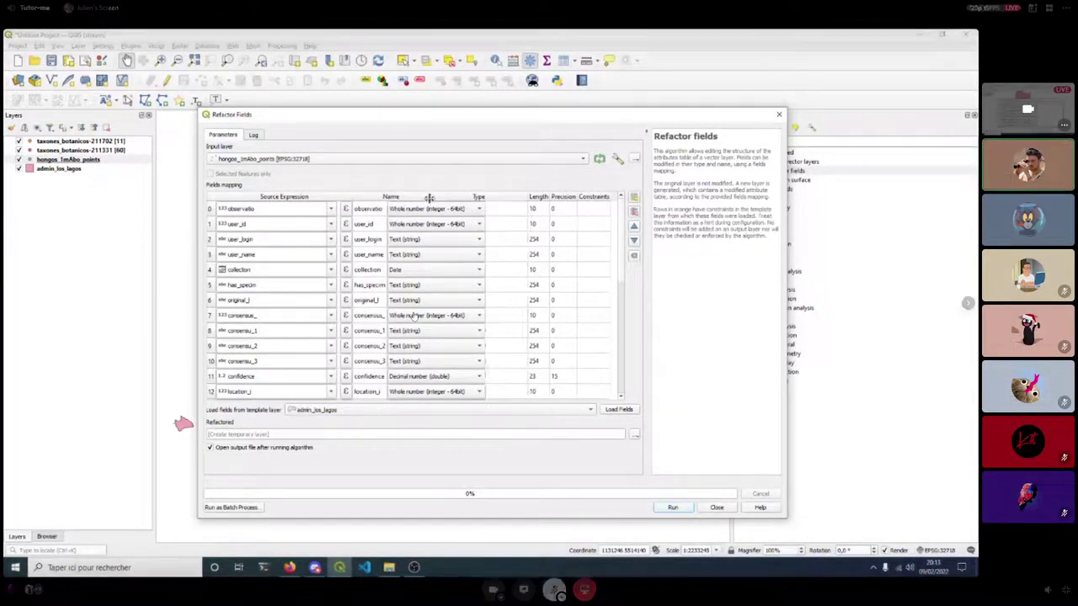
{"action": "double_click", "coordinate": [386, 196]}
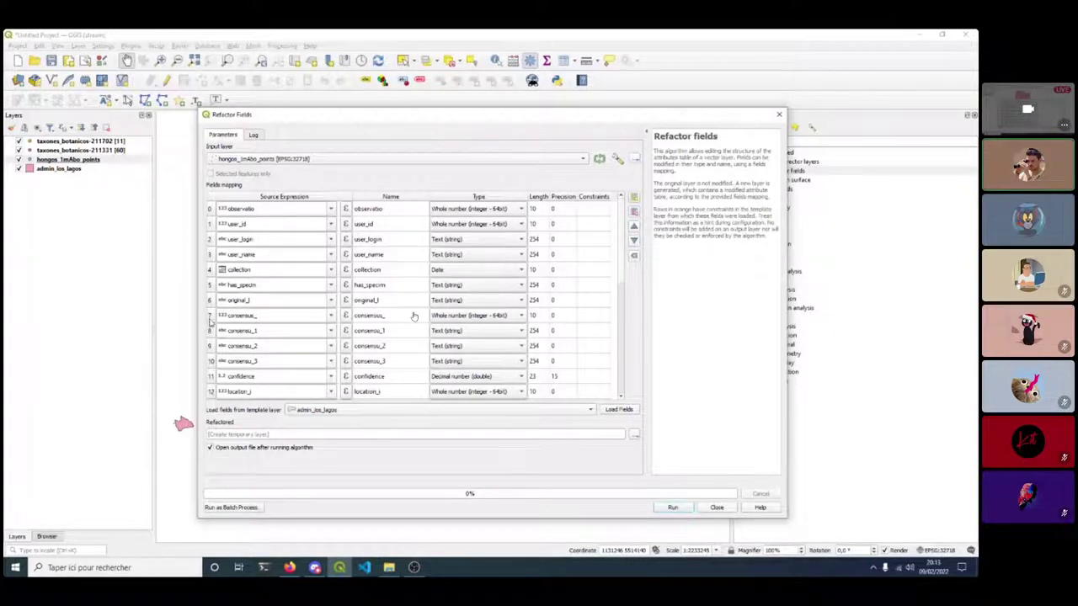
Move the consensus_ field to the first row of the fields mapping.
{"action": "left_click", "coordinate": [414, 316]}
{"action": "left_click", "coordinate": [634, 225]}
{"action": "left_click", "coordinate": [634, 226]}
{"action": "left_click", "coordinate": [634, 226]}
{"action": "left_click", "coordinate": [634, 226]}
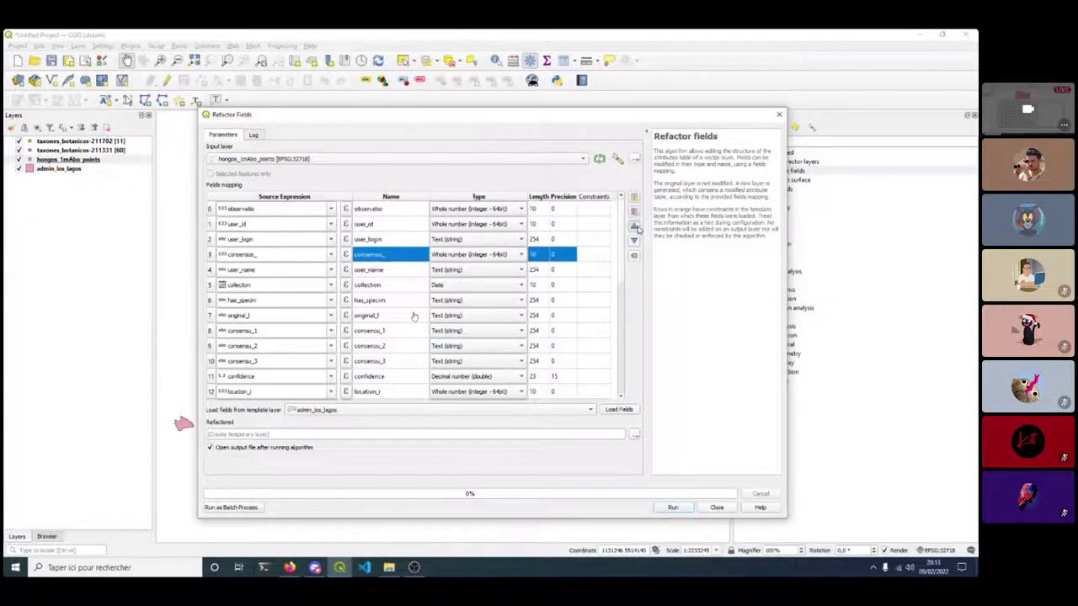
{"action": "left_click", "coordinate": [634, 226]}
{"action": "left_click", "coordinate": [634, 226]}
{"action": "left_click", "coordinate": [634, 226]}
Move the consensu_1 field to the second row of the mapping, directly below consensus_.
{"action": "left_click", "coordinate": [213, 331]}
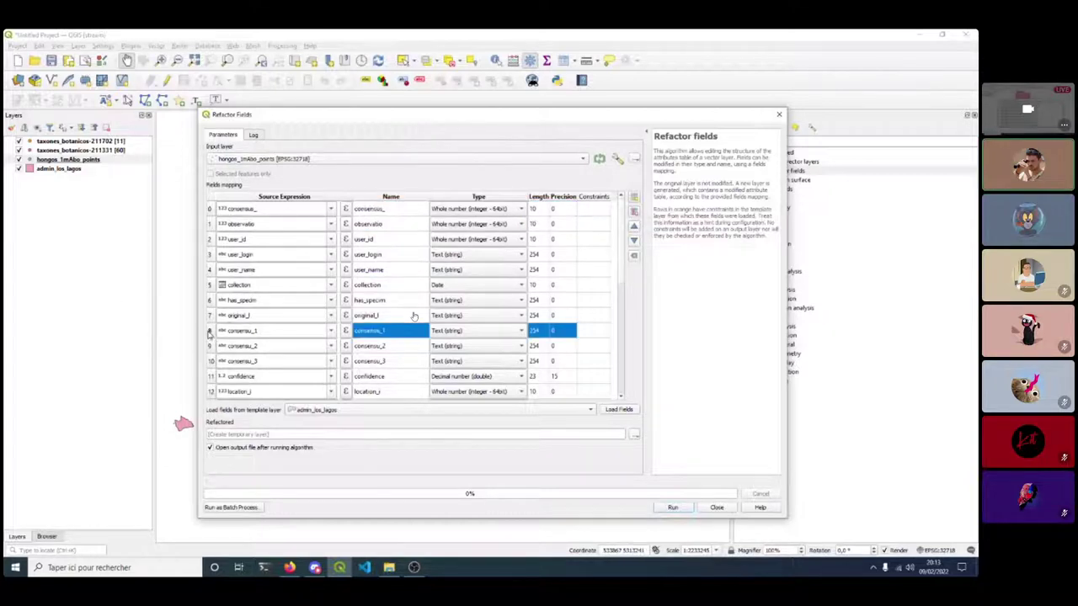
{"action": "left_click", "coordinate": [634, 226]}
{"action": "left_click", "coordinate": [634, 226]}
{"action": "left_click", "coordinate": [634, 226]}
{"action": "left_click", "coordinate": [634, 226]}
{"action": "left_click", "coordinate": [634, 225]}
{"action": "left_click", "coordinate": [634, 225]}
{"action": "left_click", "coordinate": [634, 226]}
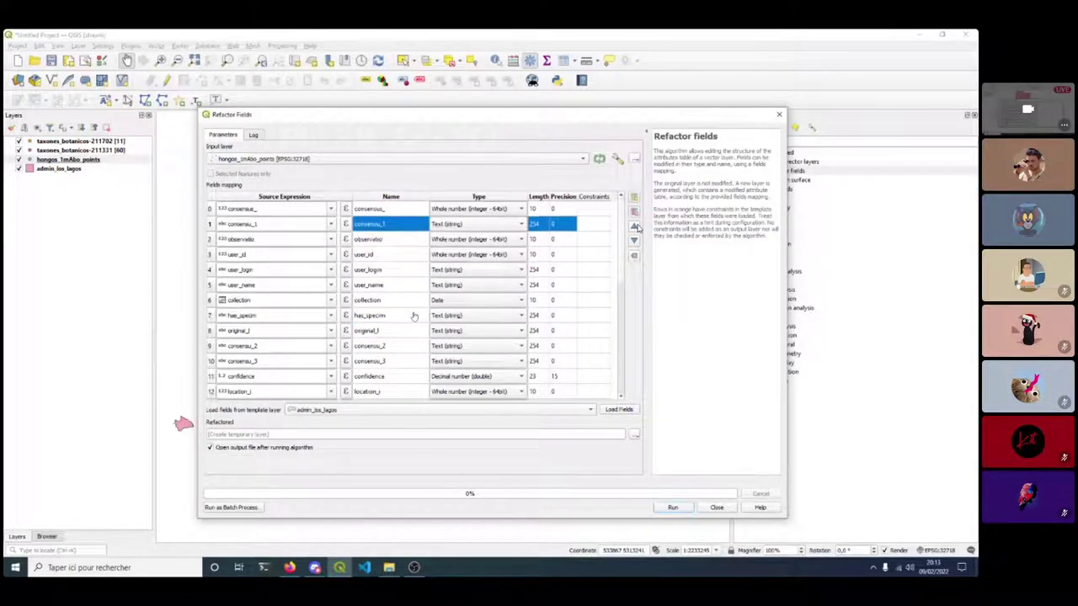
Delete every field from observatio to the end of the mapping, keeping only consensus_ and consensu_1.
{"action": "left_click", "coordinate": [211, 240]}
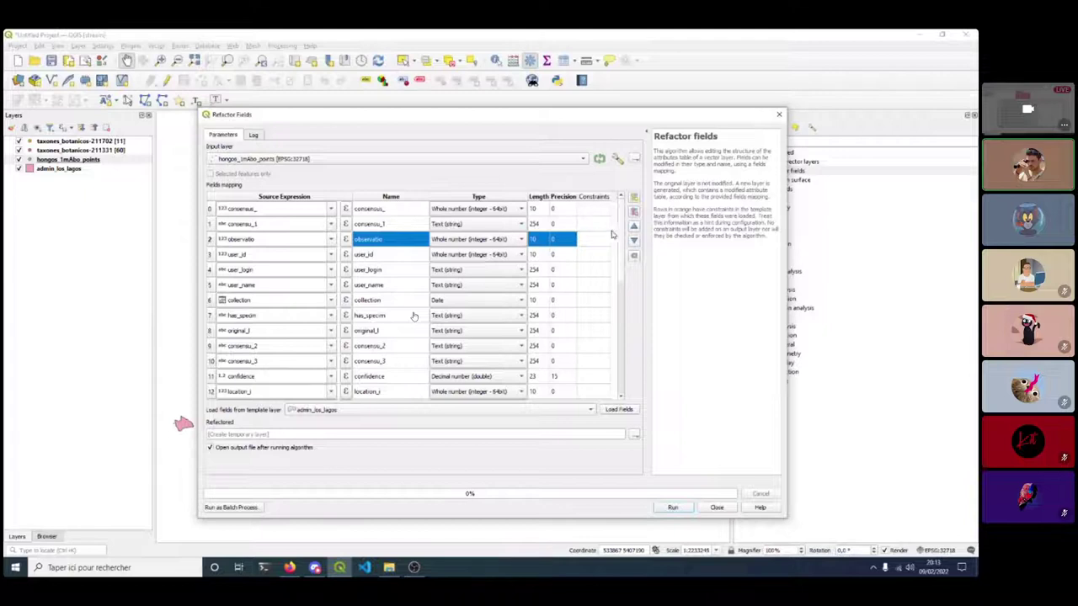
{"action": "scroll", "coordinate": [612, 235], "scroll_direction": "down", "scroll_amount": 6}
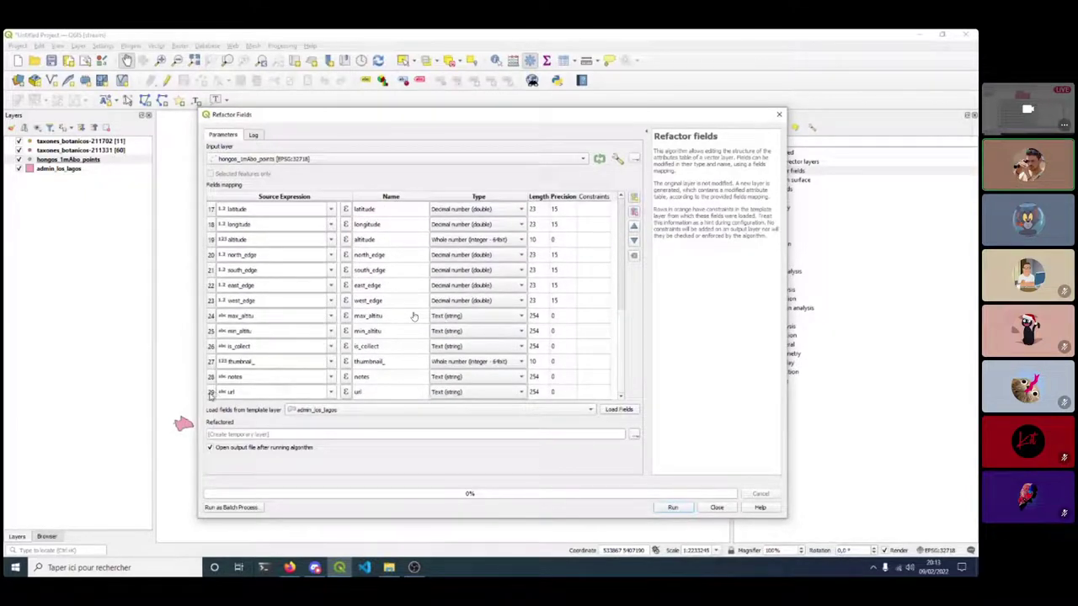
{"action": "key", "text": "ctrl+a"}
{"action": "key", "text": "Delete"}
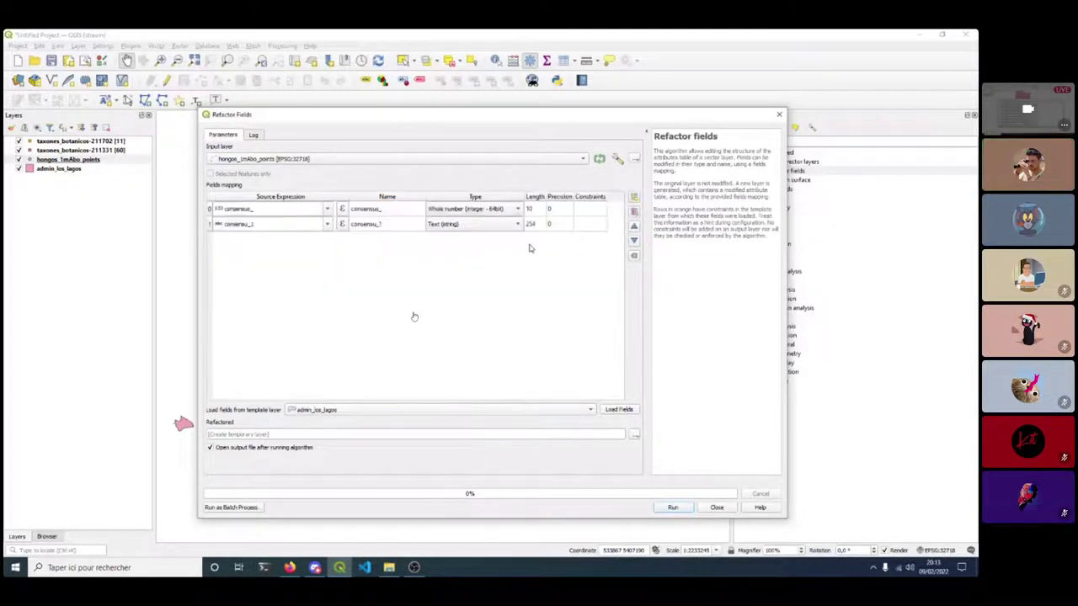
Rename the output field of consensus_ to taxon_id and that of consensu_1 to scien_name.
{"action": "double_click", "coordinate": [396, 212]}
{"action": "type", "text": "taxon_id"}
{"action": "double_click", "coordinate": [388, 225]}
{"action": "type", "text": "scien_name"}
{"action": "left_click", "coordinate": [453, 293]}
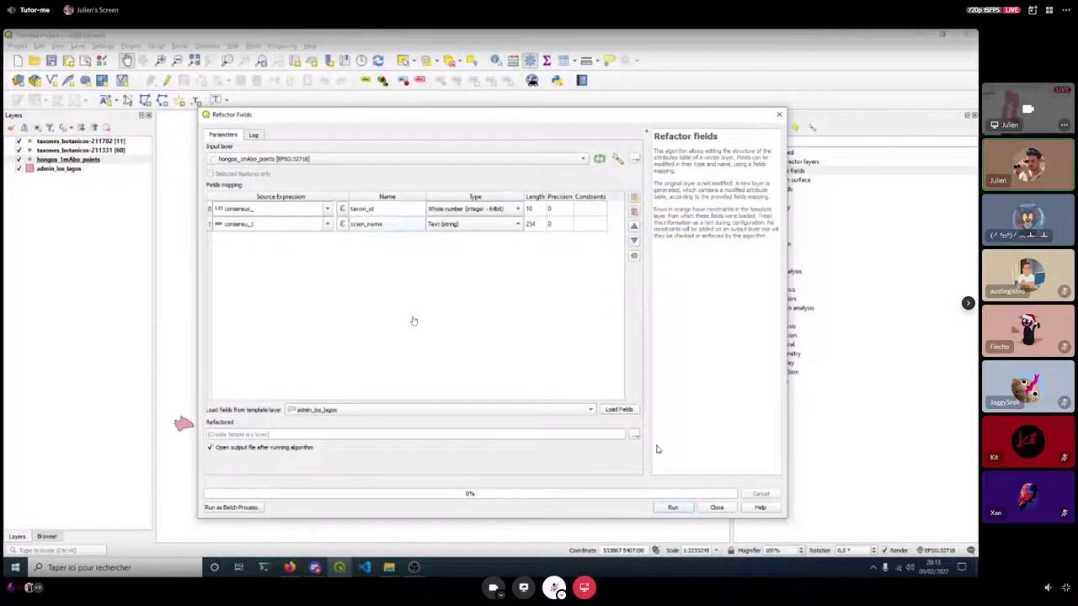
Run Refactor fields on hongos_1mAbo_points as a temporary layer and place the Refactored layer above the other layers.
{"action": "left_click", "coordinate": [674, 508]}
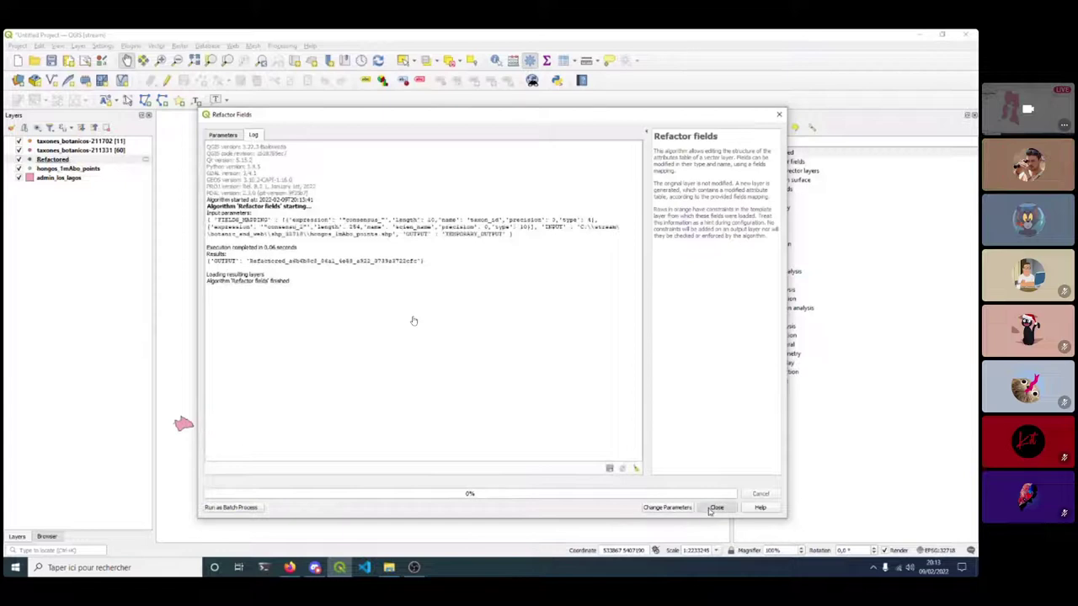
{"action": "left_click", "coordinate": [717, 507]}
{"action": "left_click_drag", "start_coordinate": [48, 166], "coordinate": [54, 138]}
Start Refactor fields on the taxones_botanicos-211702 layer and move the scientific field to the first row of the mapping.
{"action": "left_click", "coordinate": [61, 150]}
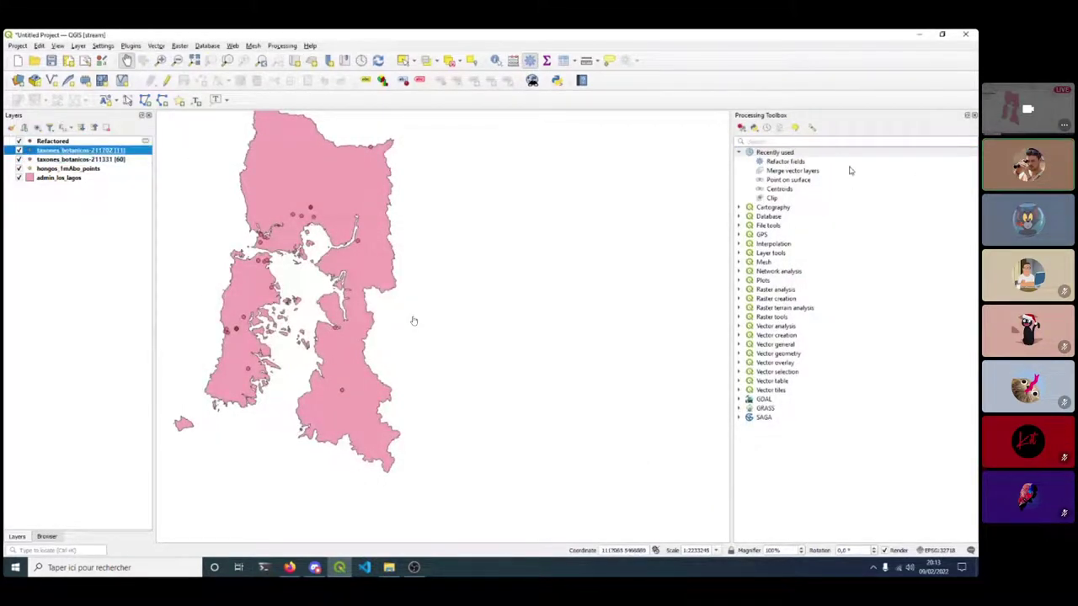
{"action": "double_click", "coordinate": [786, 161]}
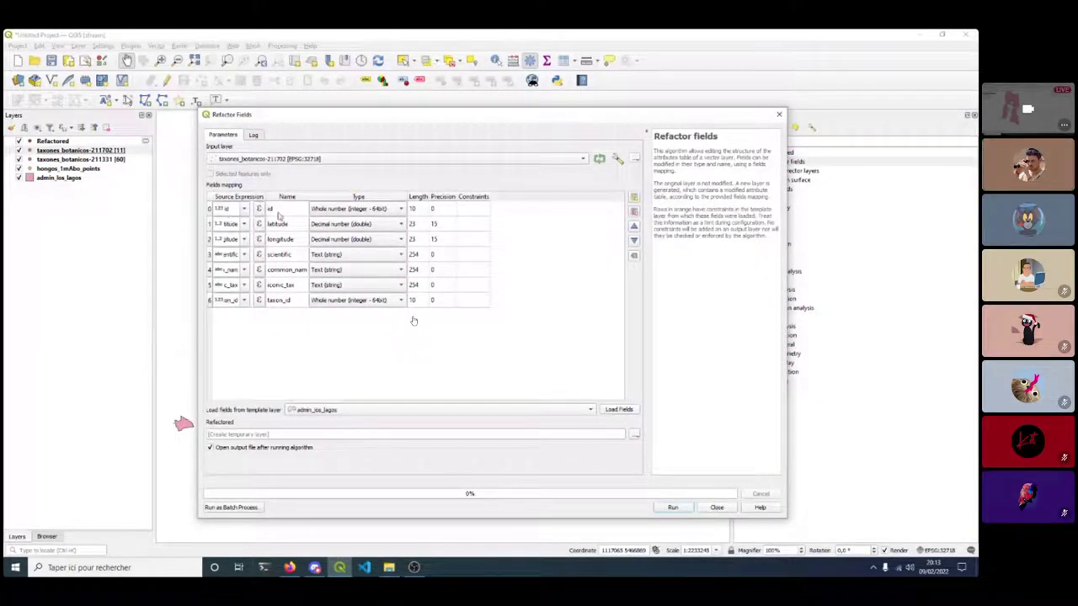
{"action": "double_click", "coordinate": [288, 256]}
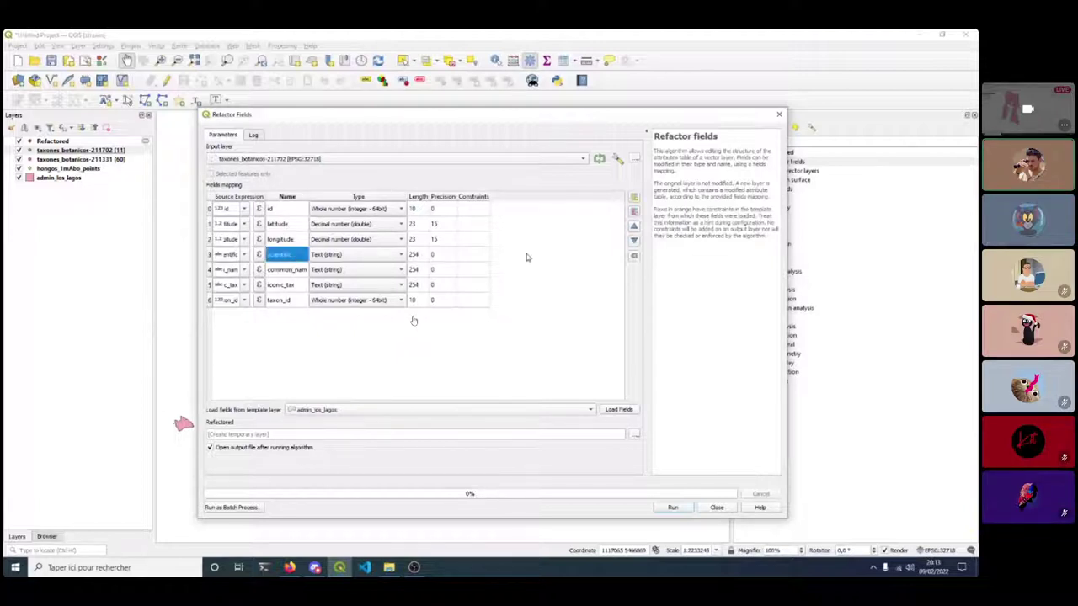
{"action": "left_click_drag", "start_coordinate": [413, 254], "coordinate": [469, 248]}
{"action": "left_click", "coordinate": [638, 226]}
{"action": "left_click", "coordinate": [639, 227]}
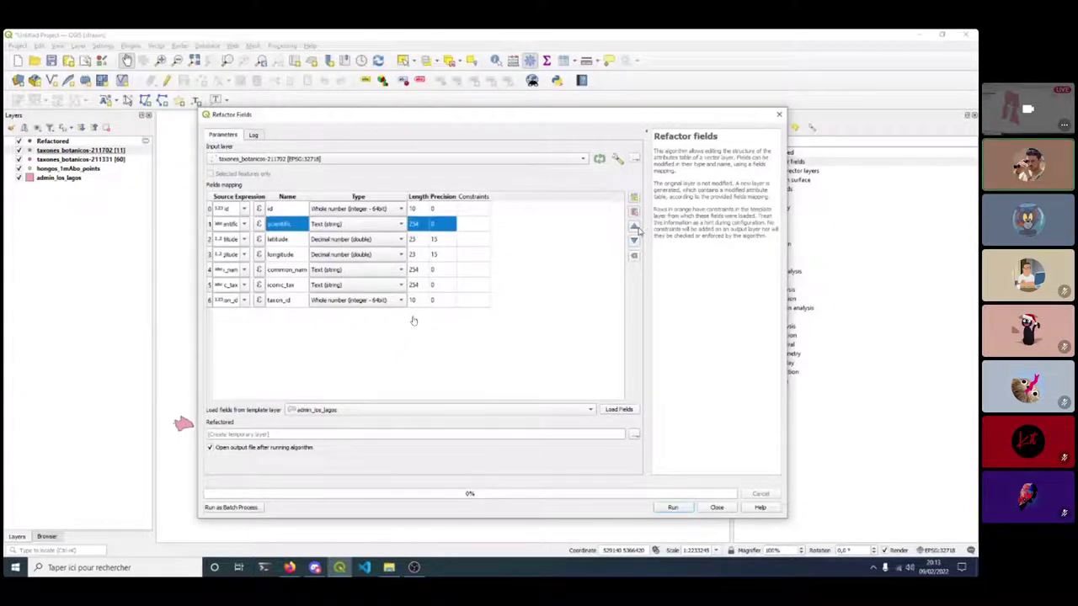
{"action": "left_click", "coordinate": [639, 226]}
Move the taxon_id field to the first row of the mapping, directly above scientific.
{"action": "left_click", "coordinate": [209, 301]}
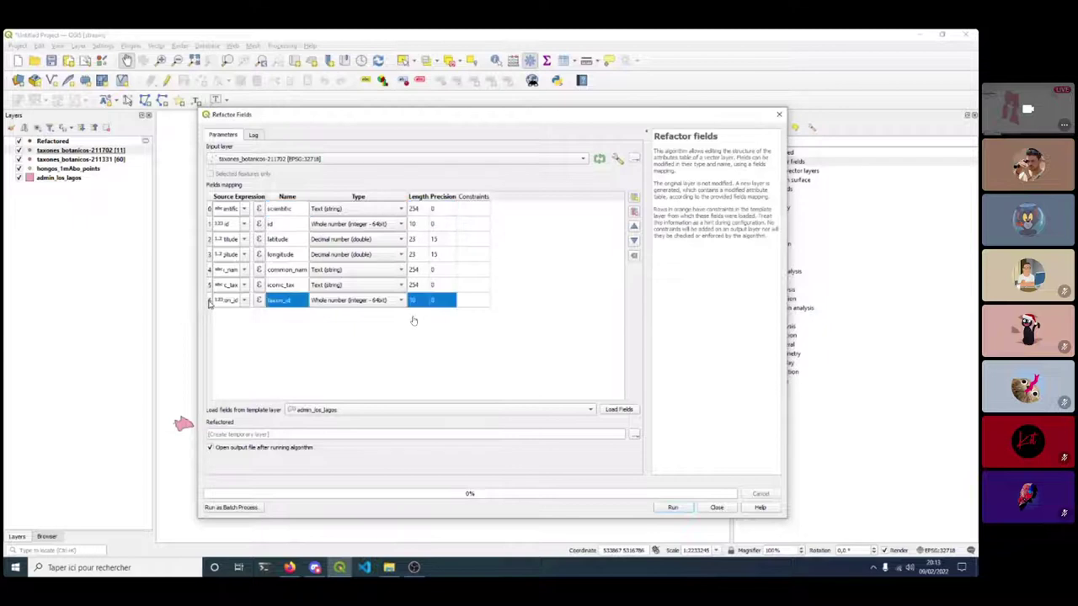
{"action": "left_click", "coordinate": [634, 226]}
{"action": "left_click", "coordinate": [634, 227]}
{"action": "left_click", "coordinate": [634, 227]}
{"action": "left_click", "coordinate": [635, 227]}
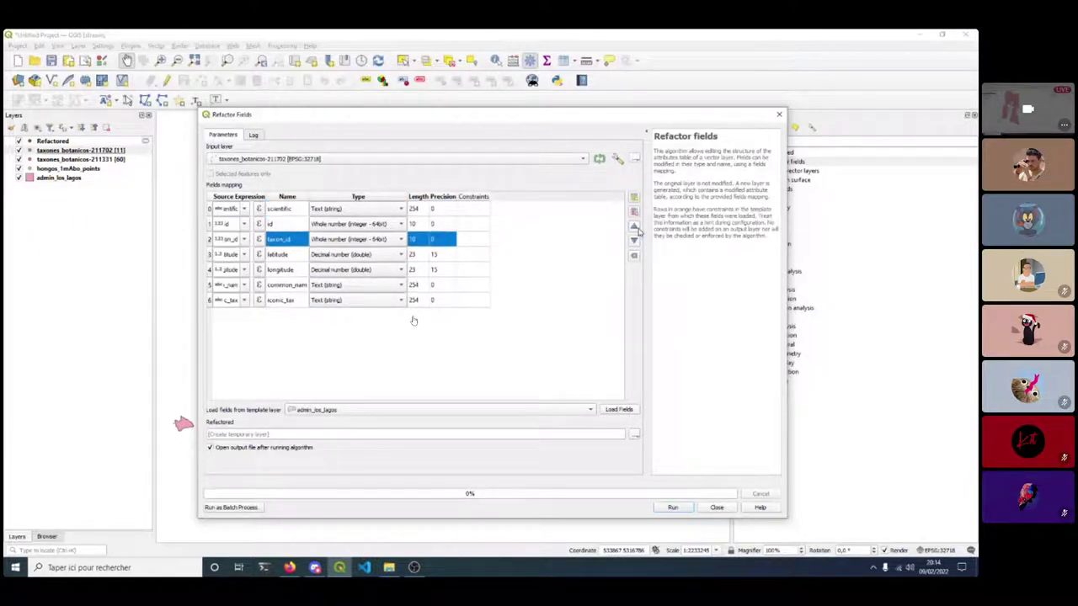
{"action": "left_click", "coordinate": [634, 227]}
{"action": "left_click", "coordinate": [635, 227]}
Delete the fields from id to iconic_tax, keeping only taxon_id and scientific in the mapping.
{"action": "left_click", "coordinate": [212, 239]}
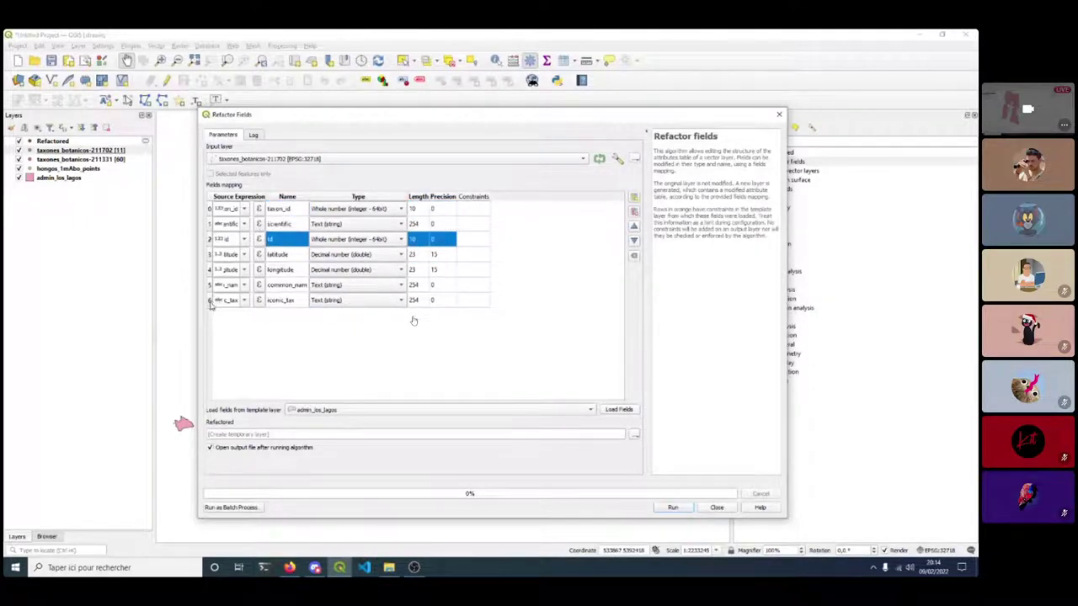
{"action": "left_click", "coordinate": [211, 301], "text": "shift"}
{"action": "key", "text": "Delete"}
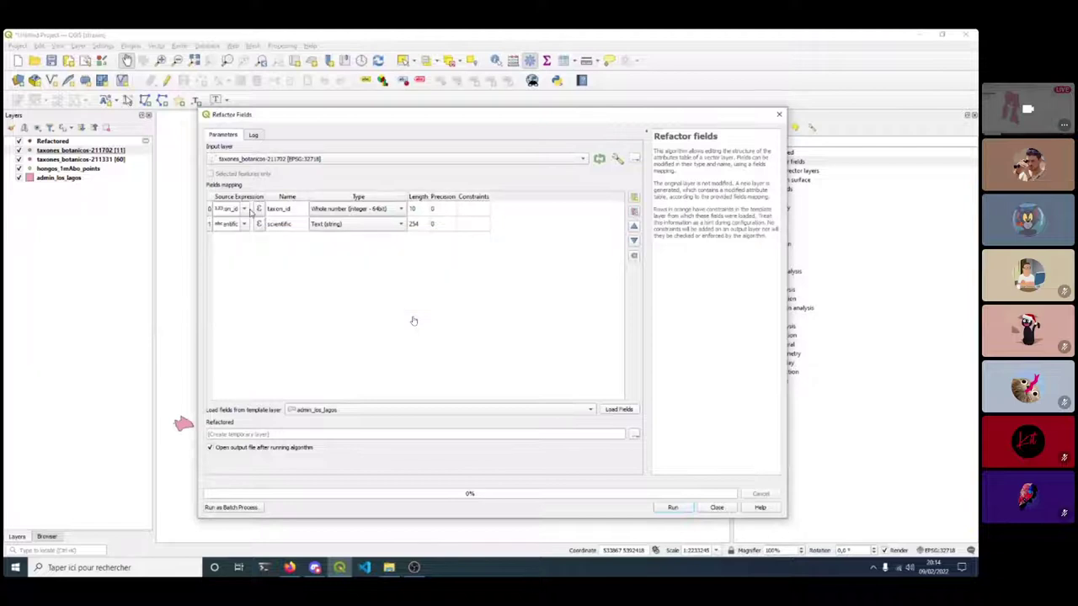
Rename the scientific output field to scien_name and run Refactor fields on taxones_botanicos-211702 as a temporary layer.
{"action": "double_click", "coordinate": [300, 224]}
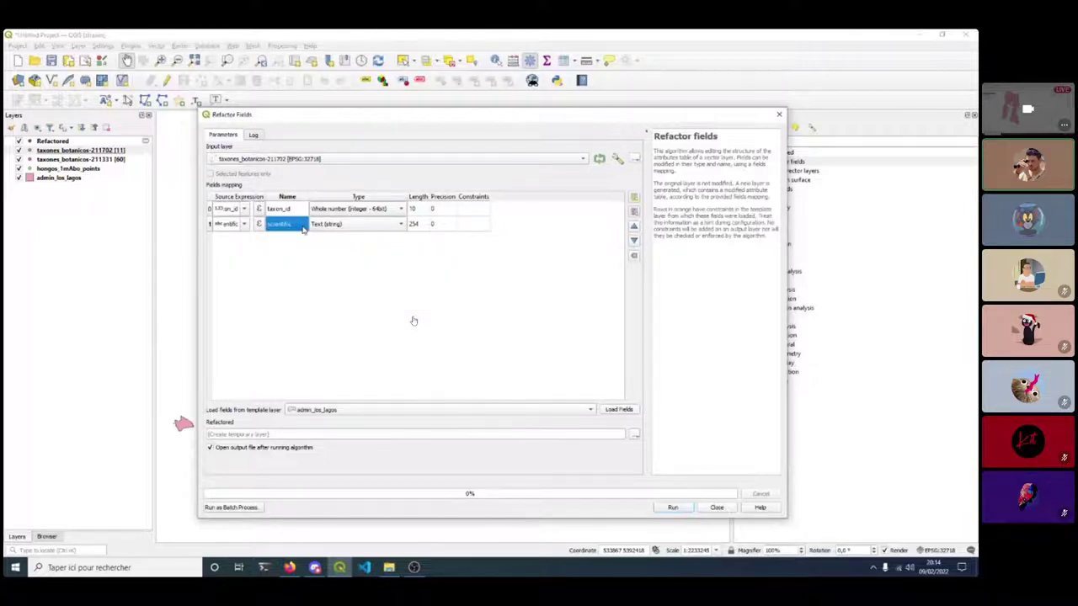
{"action": "type", "text": "scien_name"}
{"action": "double_click", "coordinate": [297, 210]}
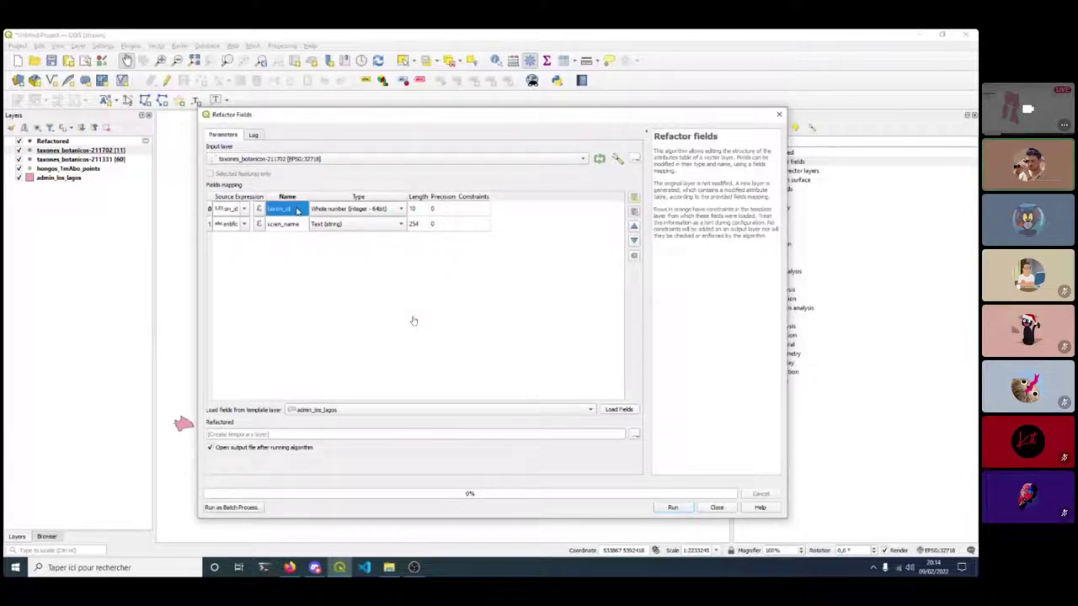
{"action": "left_click", "coordinate": [674, 508]}
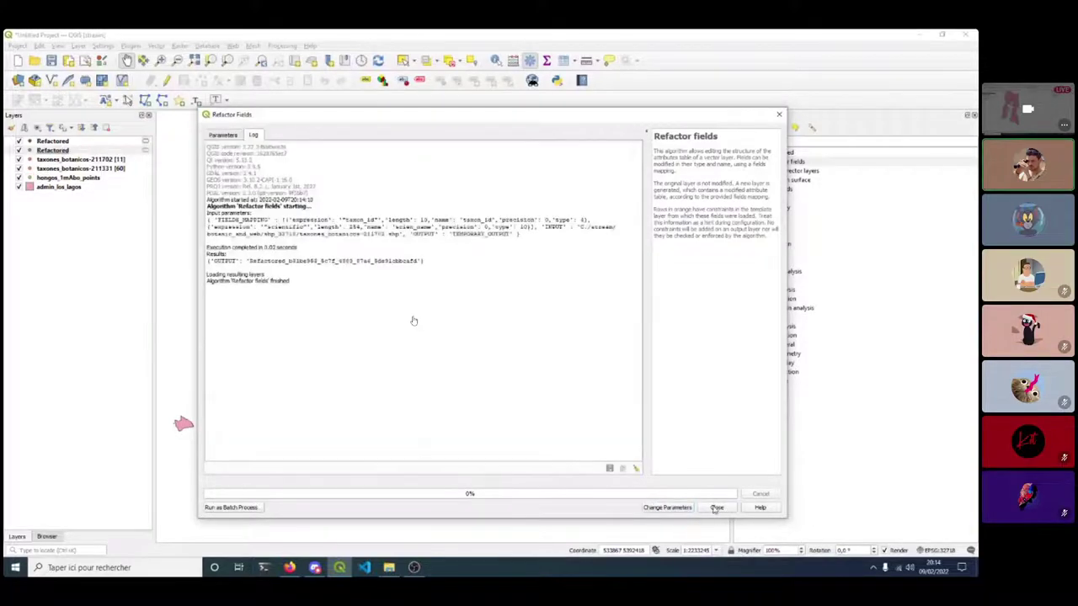
Start Refactor fields with taxones_botanicos-211331 as the input layer and reset the field mapping.
{"action": "double_click", "coordinate": [786, 161]}
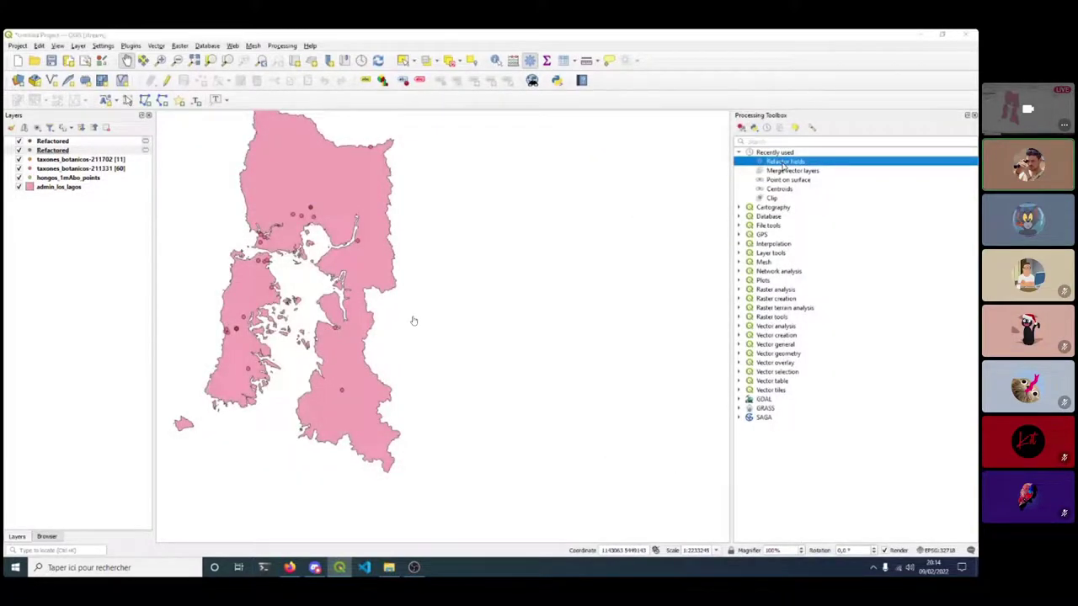
{"action": "left_click", "coordinate": [262, 160]}
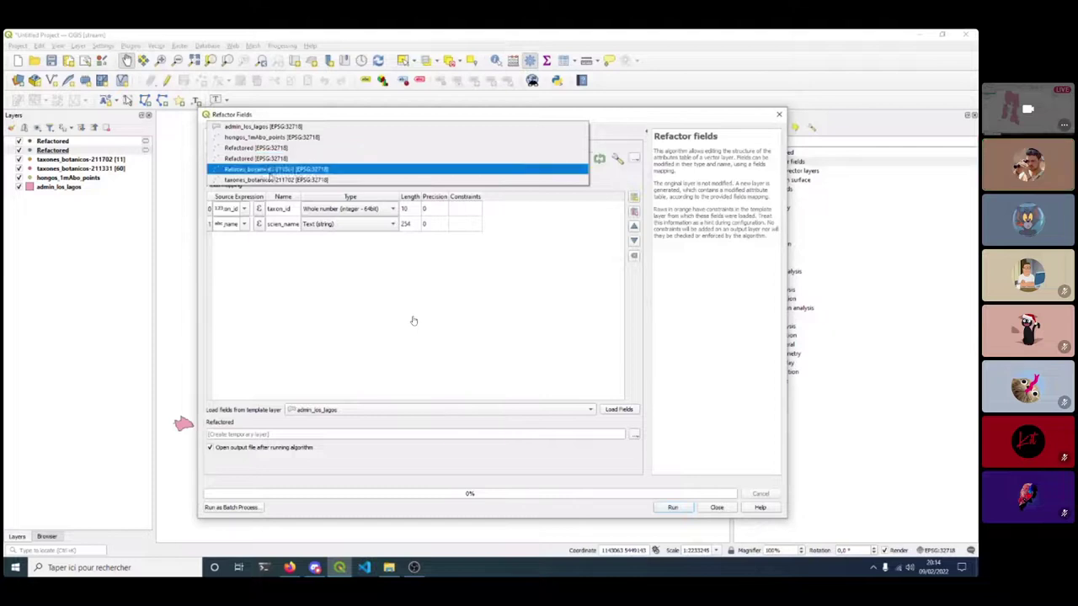
{"action": "left_click", "coordinate": [264, 168]}
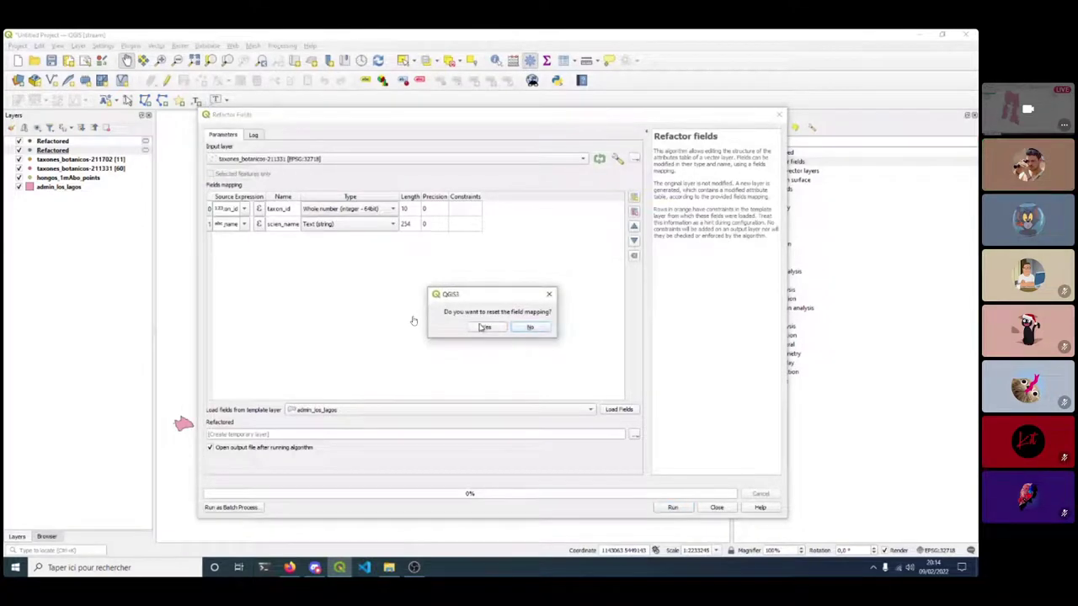
{"action": "key", "text": "Return"}
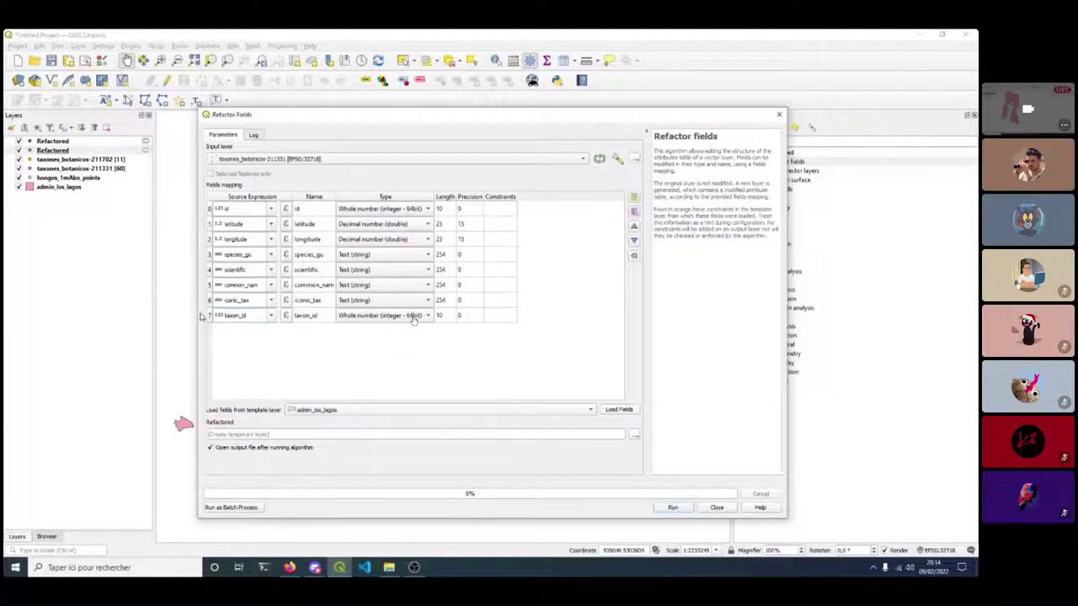
Move the taxon_id field from the end of the taxones_botanicos-211331 mapping to its first row.
{"action": "left_click", "coordinate": [413, 318]}
{"action": "left_click", "coordinate": [635, 226]}
{"action": "left_click", "coordinate": [634, 226]}
{"action": "left_click", "coordinate": [634, 226]}
{"action": "left_click", "coordinate": [634, 226]}
{"action": "left_click", "coordinate": [635, 226]}
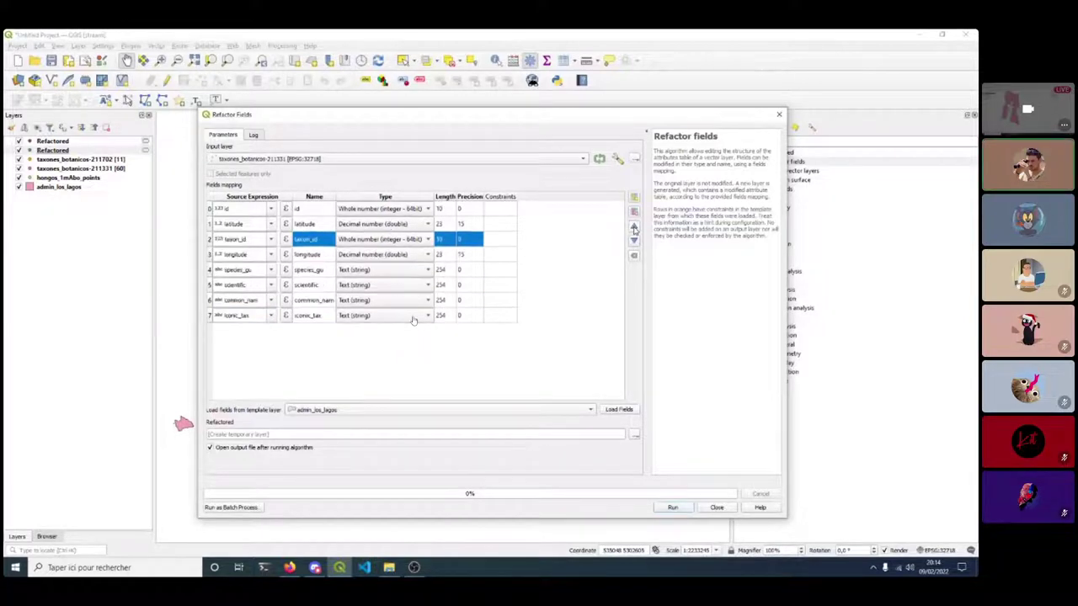
{"action": "left_click", "coordinate": [634, 226]}
{"action": "left_click", "coordinate": [634, 225]}
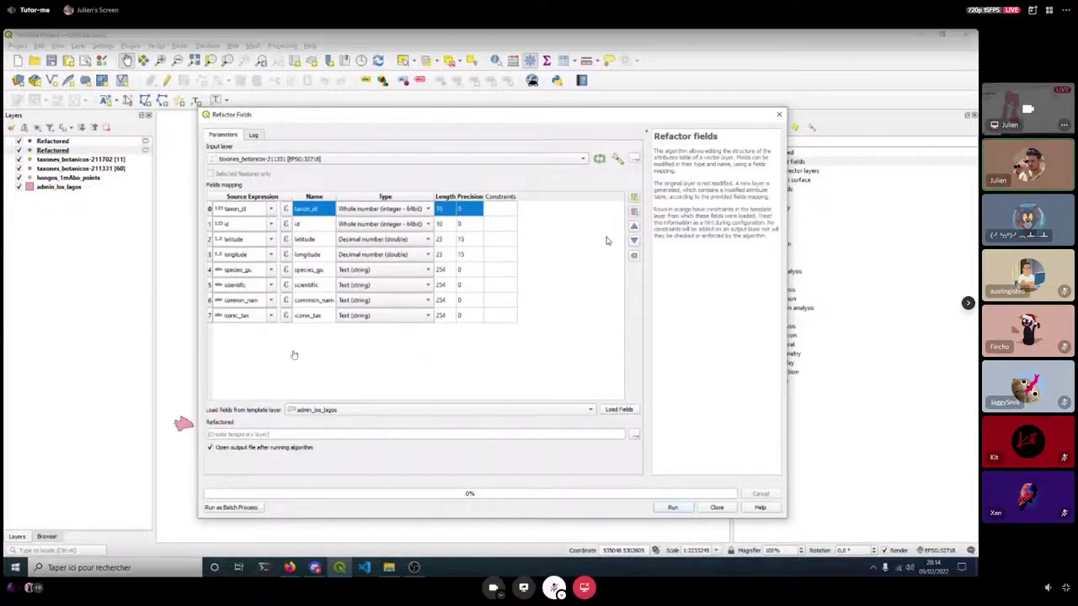
Move the scientific field to the second row of the mapping, directly below taxon_id.
{"action": "left_click", "coordinate": [210, 288]}
{"action": "left_click", "coordinate": [634, 226]}
{"action": "left_click", "coordinate": [634, 226]}
{"action": "left_click", "coordinate": [634, 225]}
{"action": "left_click", "coordinate": [634, 225]}
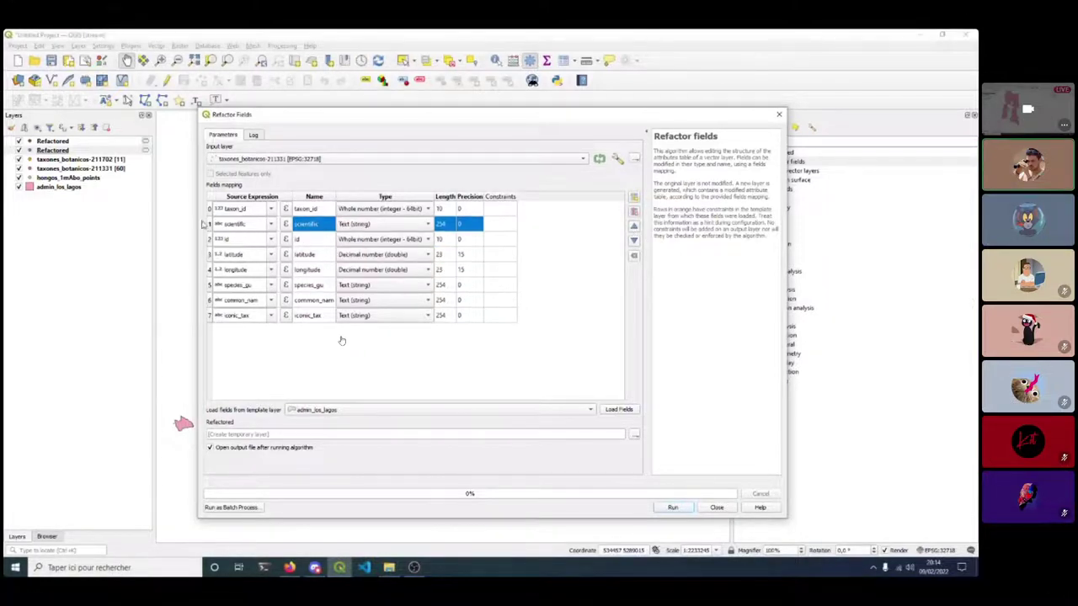
Rename the output field of scientific to scien_name in the taxones_botanicos-211331 mapping.
{"action": "left_click", "coordinate": [253, 226]}
{"action": "left_click", "coordinate": [254, 226]}
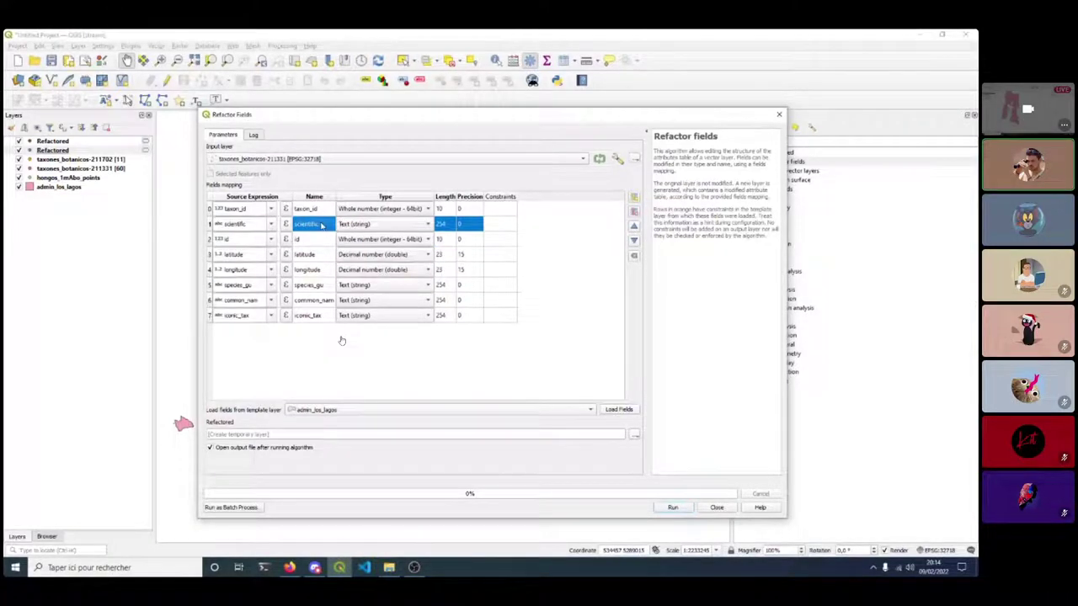
{"action": "double_click", "coordinate": [307, 224]}
{"action": "type", "text": "scien_name"}
Delete the mapping fields from id to iconic_tax and run Refactor fields on taxones_botanicos-211331 as a temporary layer.
{"action": "left_click_drag", "start_coordinate": [310, 240], "coordinate": [472, 315]}
{"action": "left_click", "coordinate": [634, 211]}
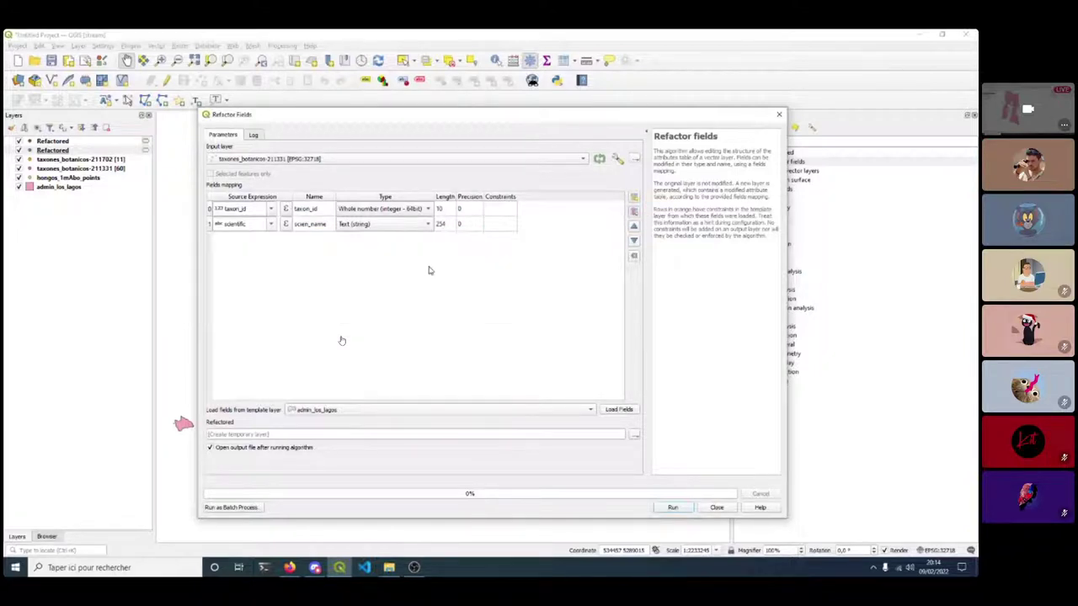
{"action": "left_click", "coordinate": [673, 508]}
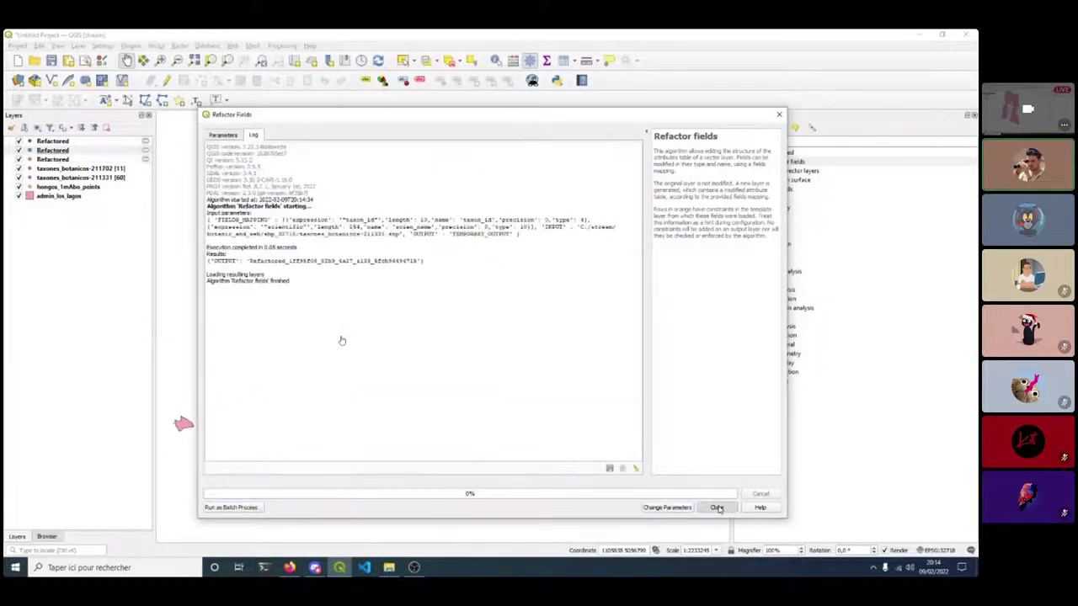
{"action": "left_click", "coordinate": [717, 507]}
Check the fields in the attribute table of the topmost Refactored layer.
{"action": "left_click", "coordinate": [53, 140]}
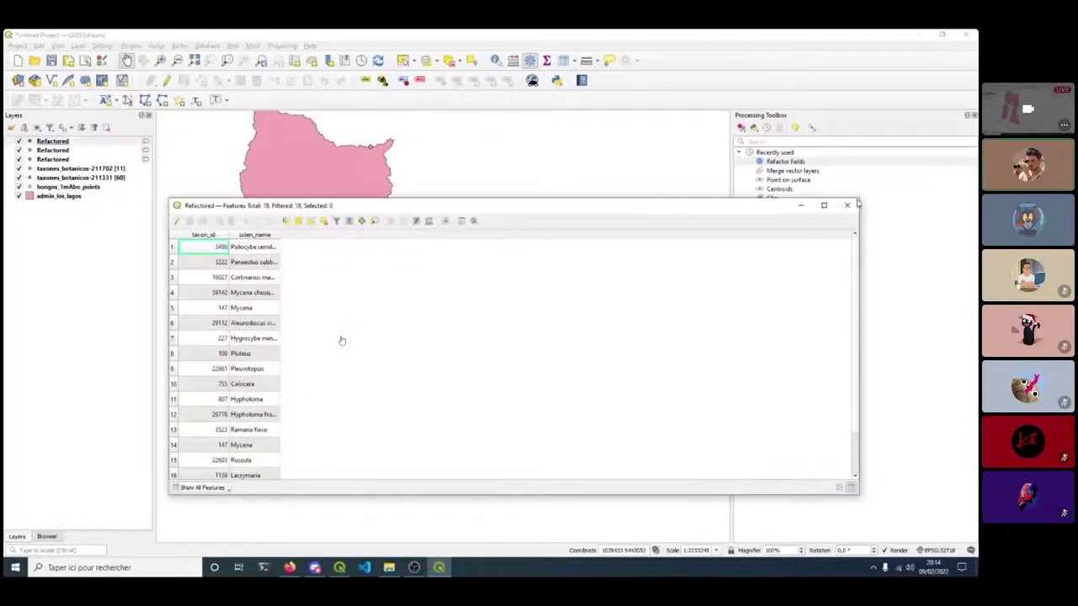
{"action": "left_click", "coordinate": [847, 205]}
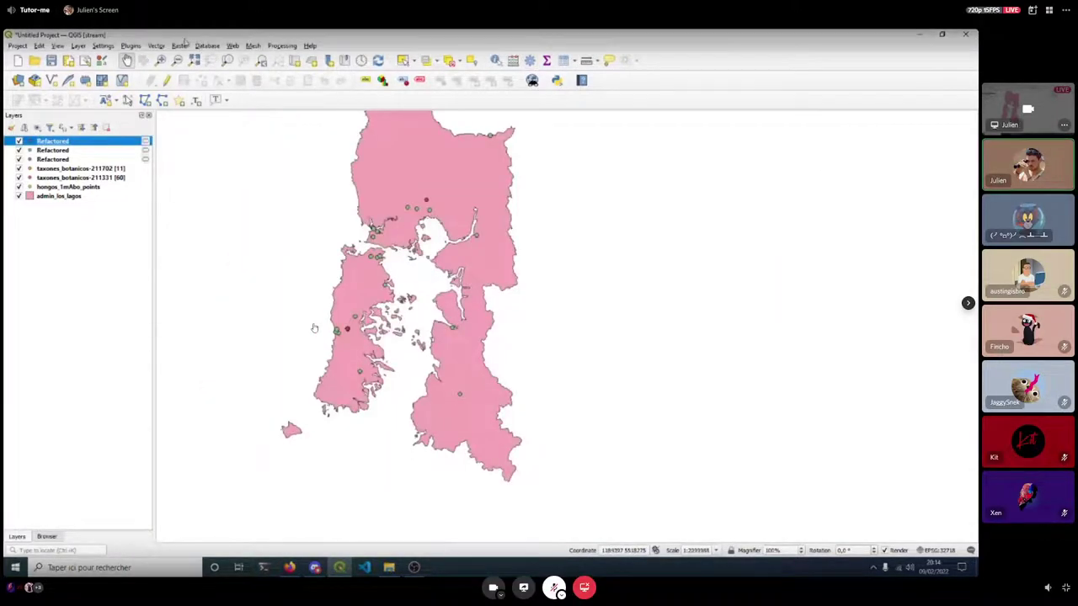
Merge the three Refactored layers into one temporary layer with Merge Vector Layers.
{"action": "left_click", "coordinate": [157, 45]}
{"action": "mouse_move", "coordinate": [192, 103]}
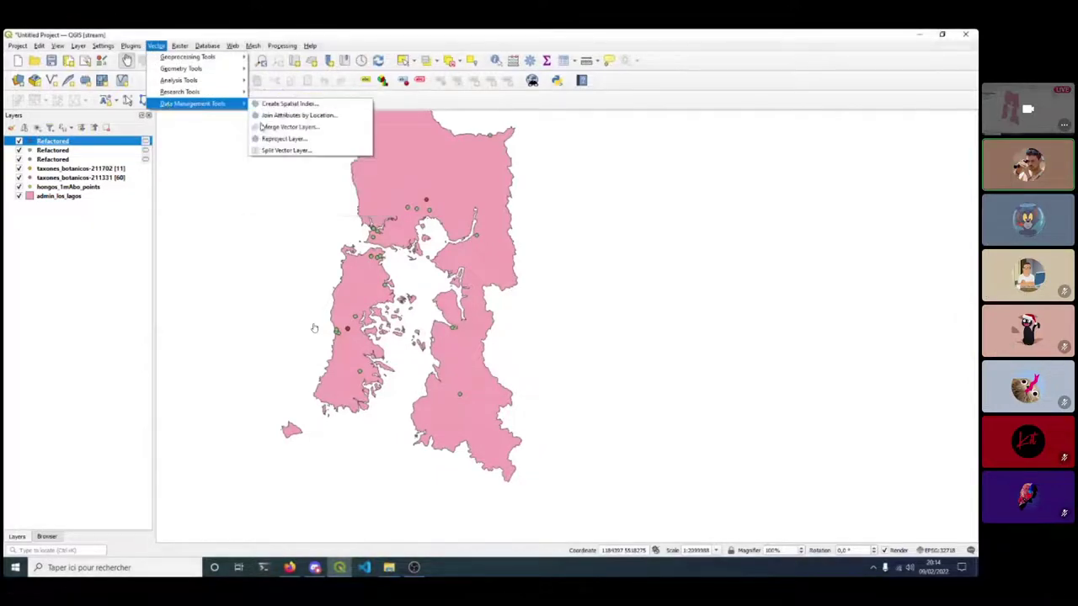
{"action": "left_click", "coordinate": [278, 126]}
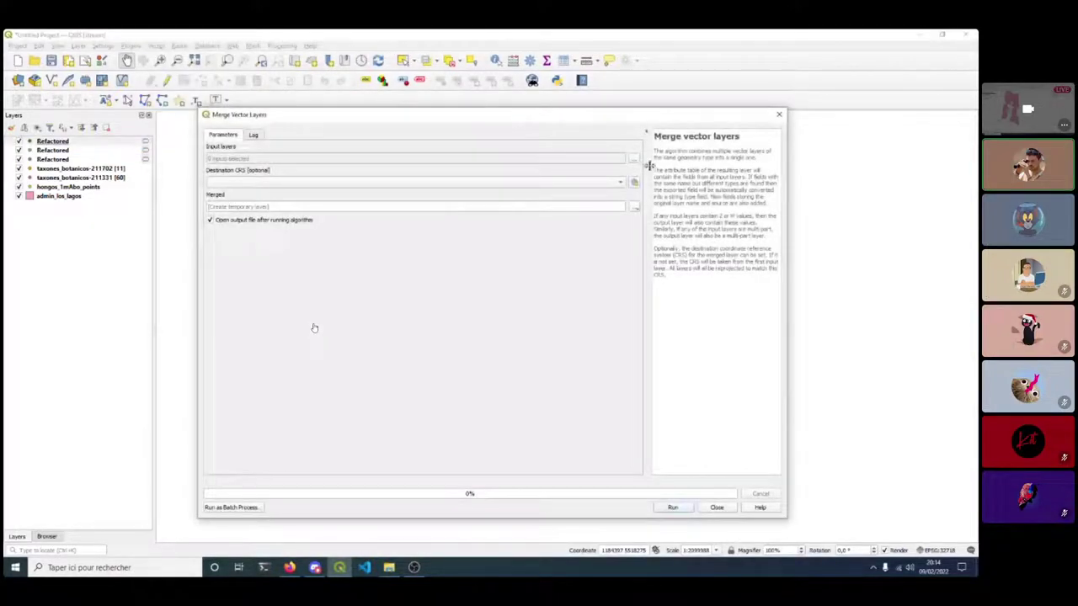
{"action": "left_click", "coordinate": [634, 160]}
{"action": "left_click", "coordinate": [213, 180]}
{"action": "left_click", "coordinate": [214, 187]}
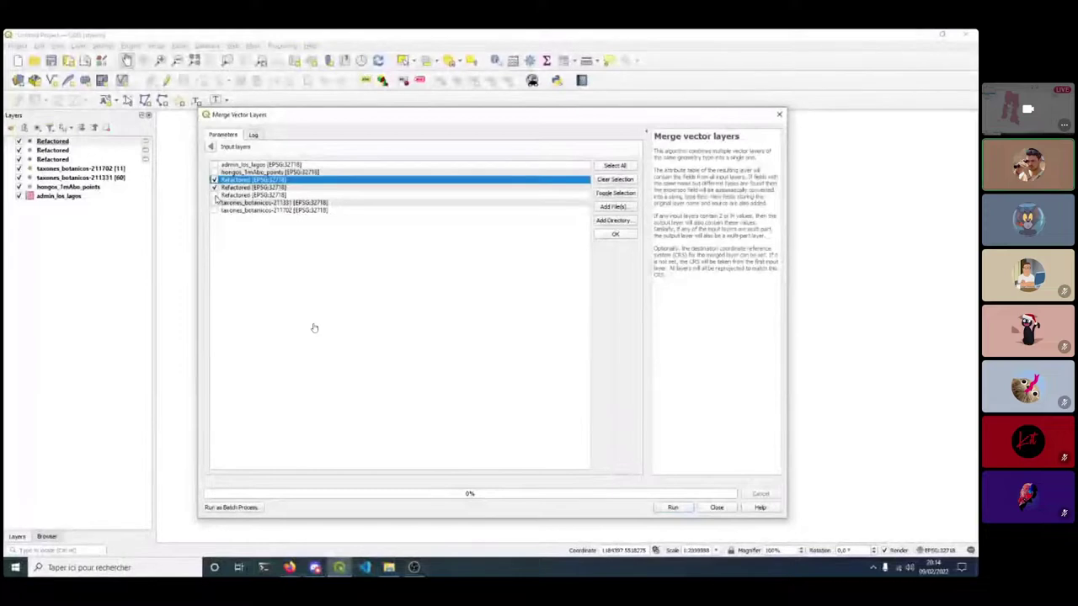
{"action": "left_click", "coordinate": [214, 194]}
{"action": "key", "text": "Return"}
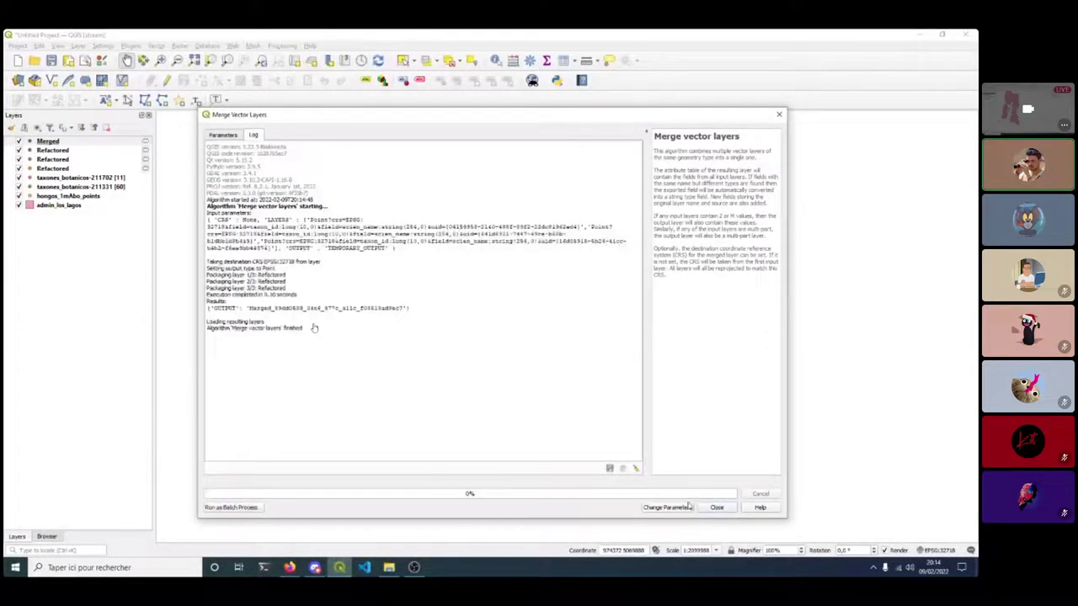
Remove the three Refactored layers from the project.
{"action": "left_click", "coordinate": [52, 151]}
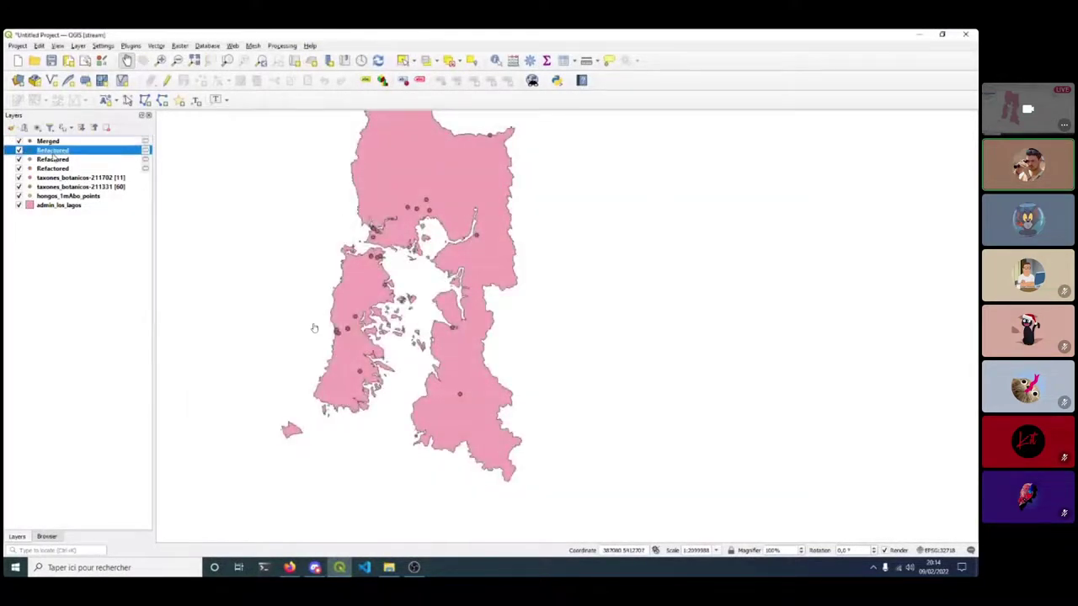
{"action": "left_click", "coordinate": [55, 169], "text": "shift"}
{"action": "left_click", "coordinate": [106, 128]}
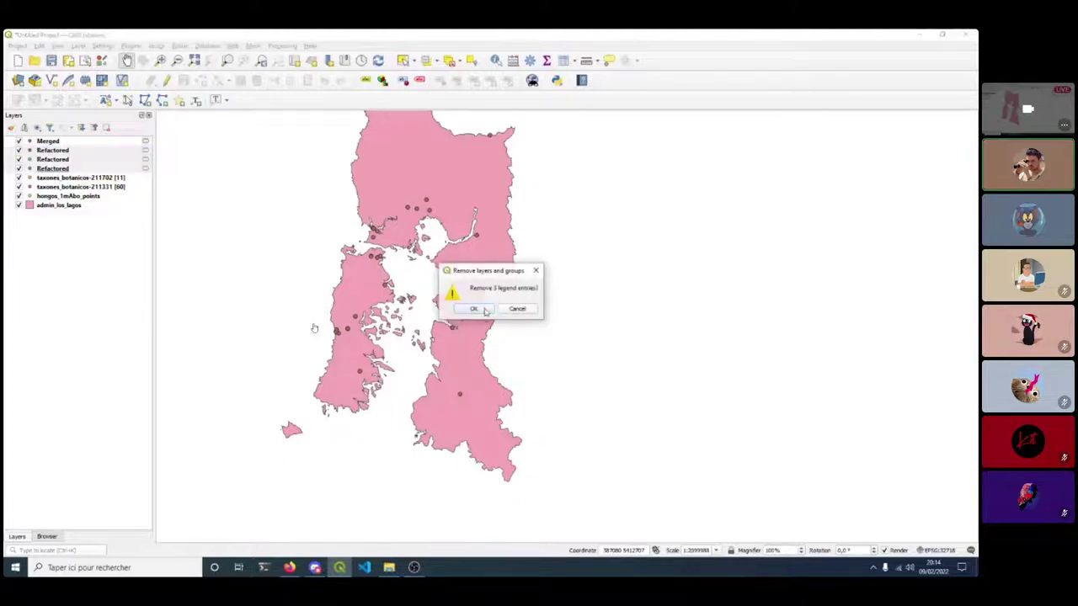
{"action": "left_click", "coordinate": [483, 310]}
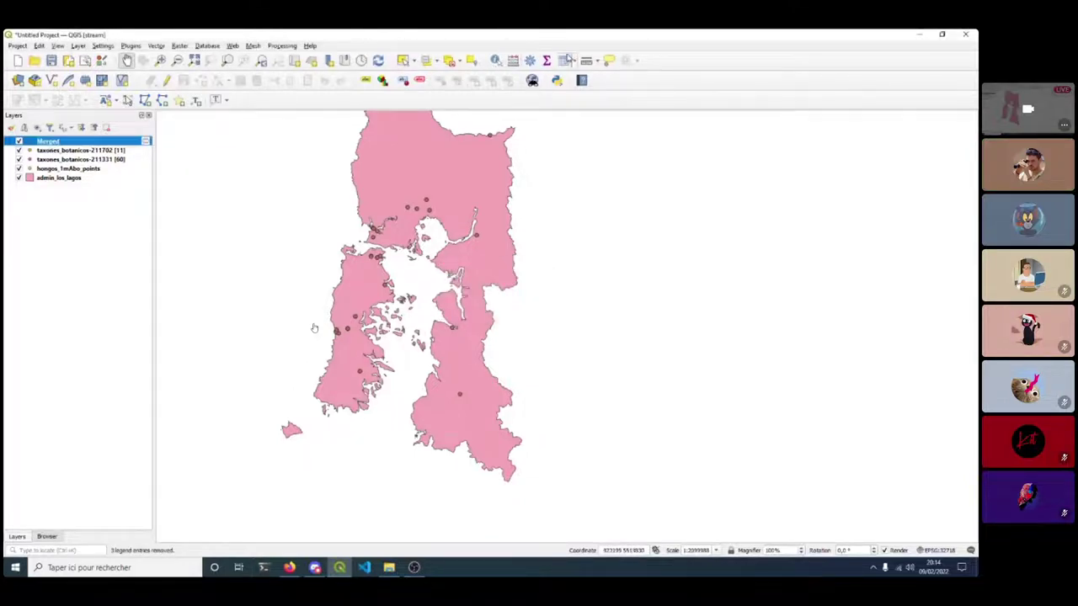
Examine the records in the Merged layer's attribute table, widening the path column to read its contents.
{"action": "key", "text": "F6"}
{"action": "scroll", "coordinate": [314, 327], "scroll_direction": "down", "scroll_amount": 5}
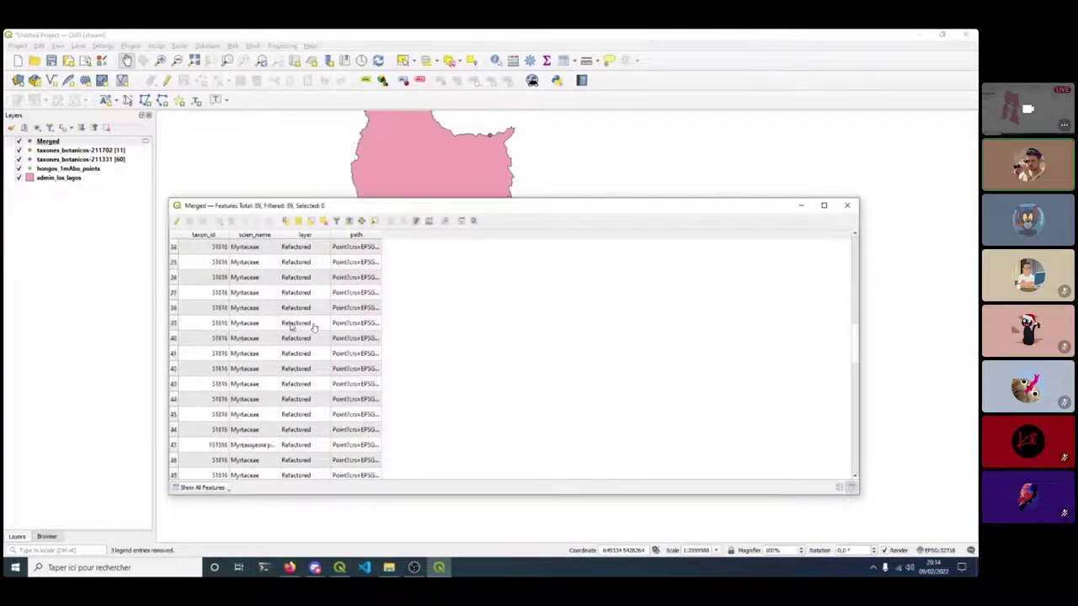
{"action": "scroll", "coordinate": [313, 327], "scroll_direction": "down", "scroll_amount": 8}
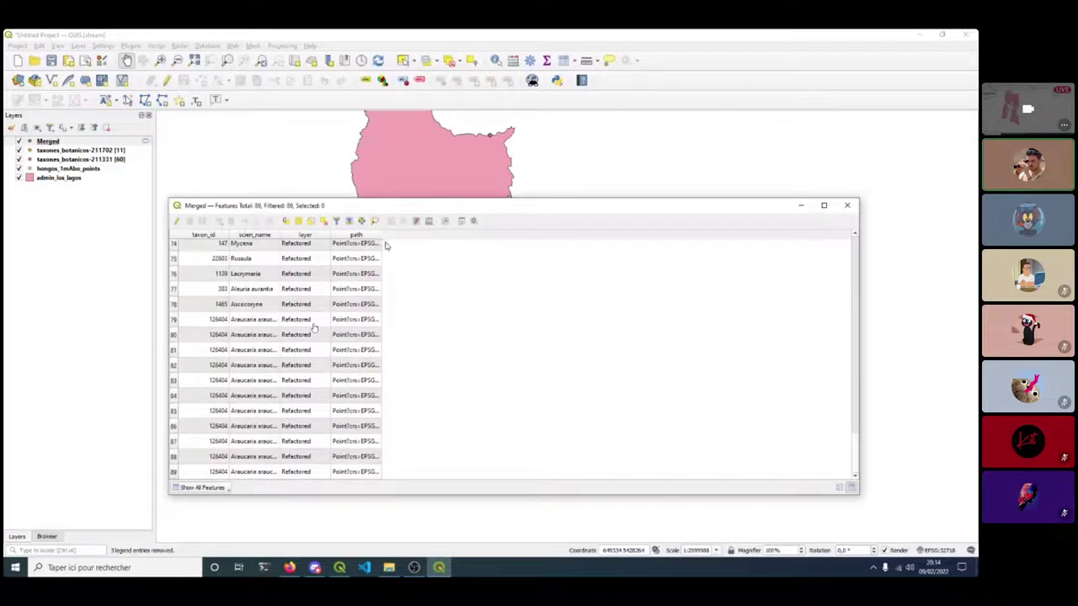
{"action": "left_click_drag", "start_coordinate": [380, 235], "coordinate": [468, 239]}
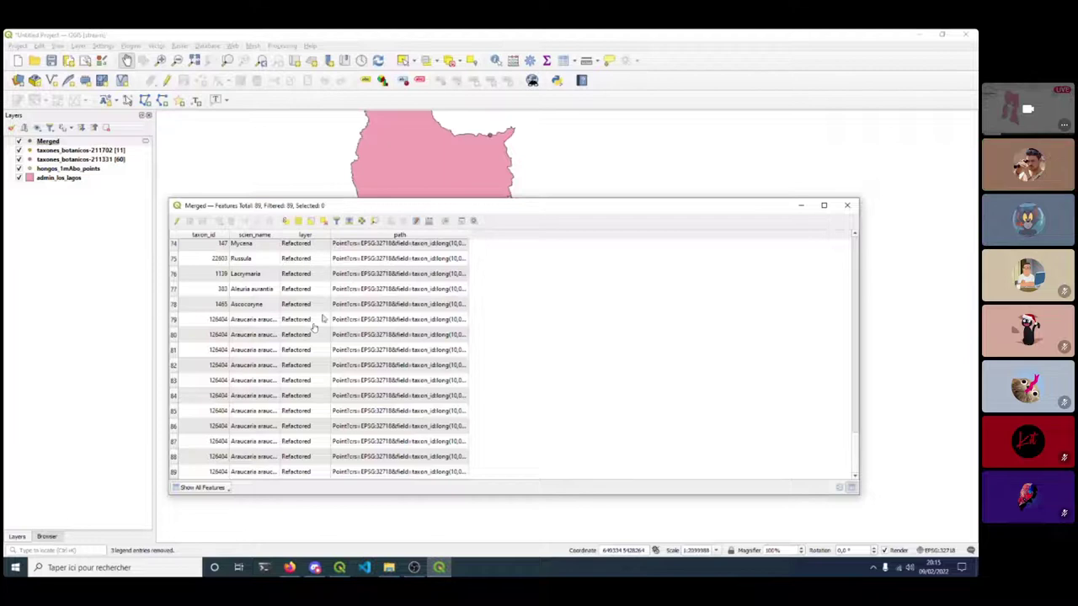
{"action": "scroll", "coordinate": [318, 324], "scroll_direction": "up", "scroll_amount": 19}
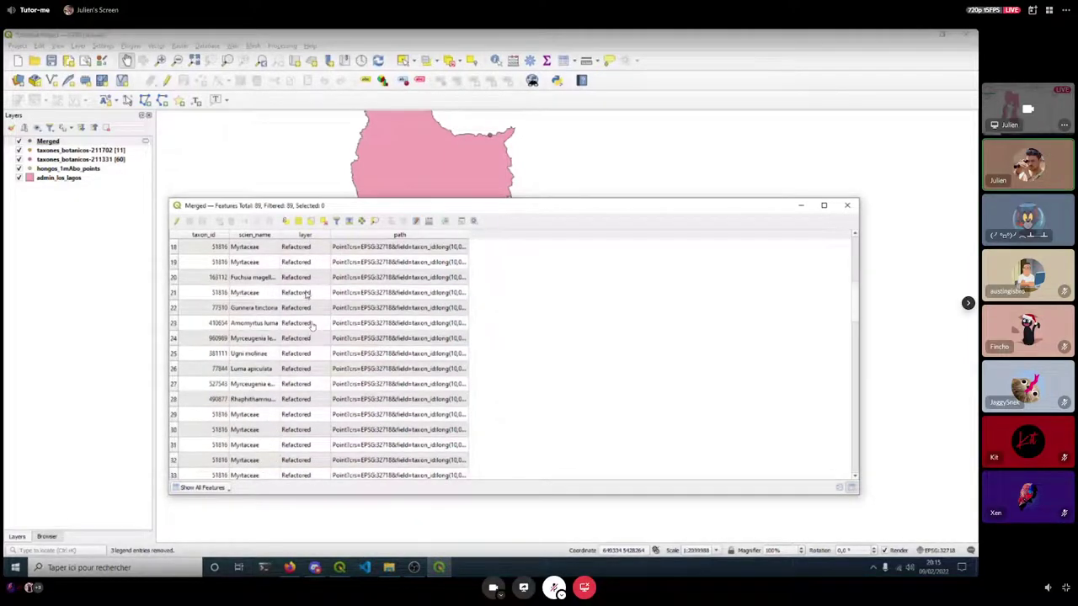
{"action": "scroll", "coordinate": [314, 327], "scroll_direction": "up", "scroll_amount": 6}
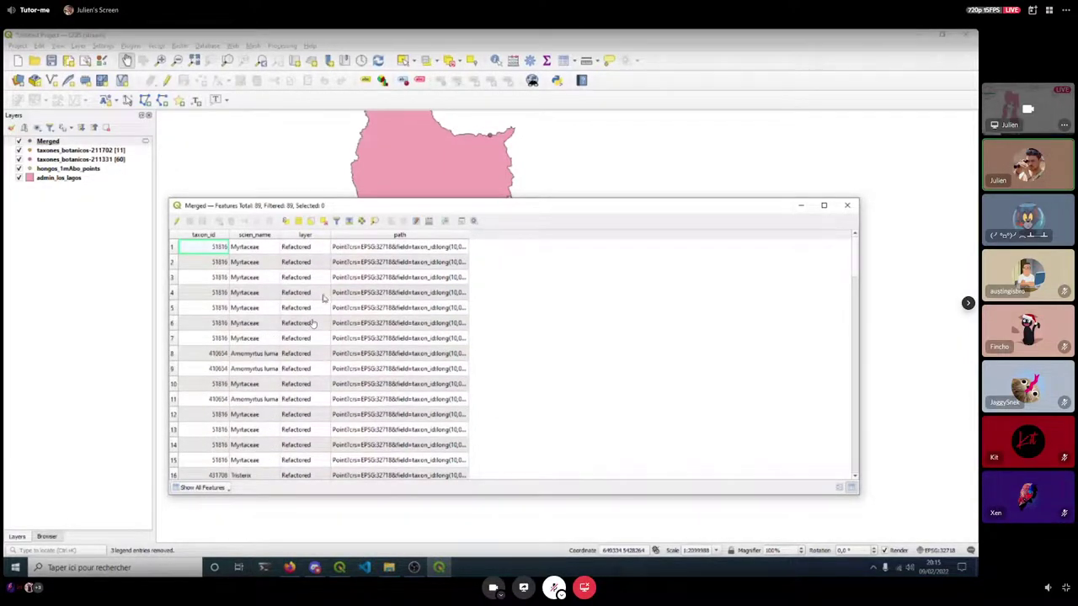
Delete the layer and path fields from the Merged layer, save the edits and close its attribute table.
{"action": "left_click", "coordinate": [177, 222]}
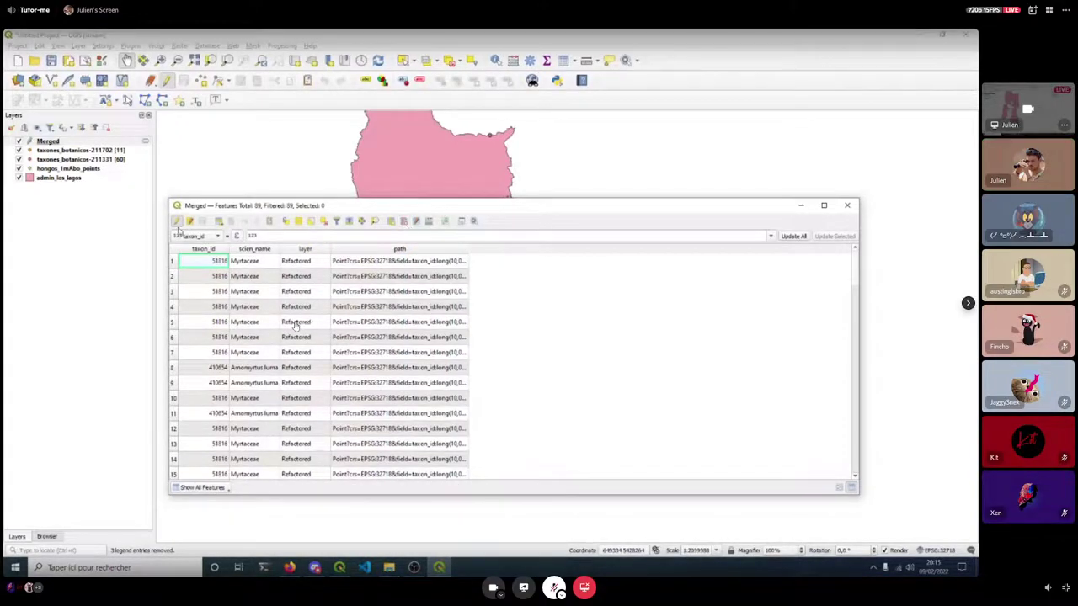
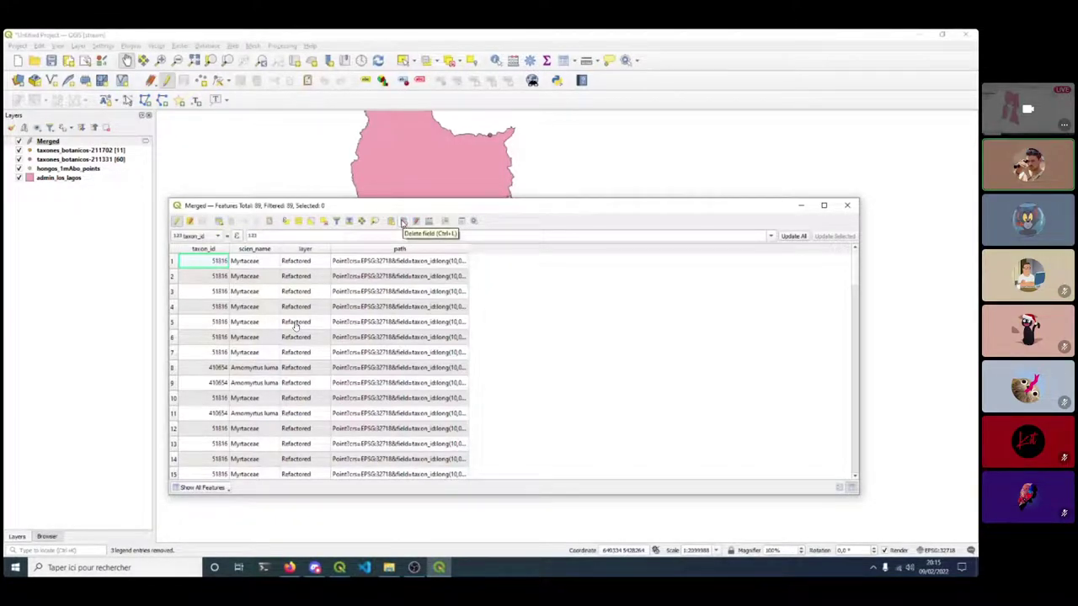
{"action": "left_click", "coordinate": [403, 222]}
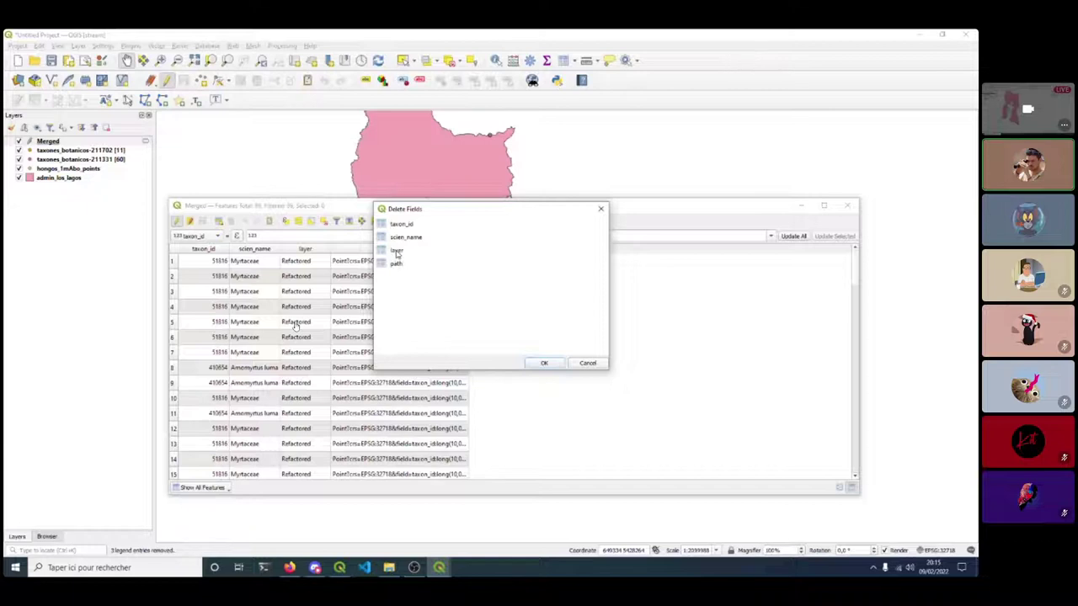
{"action": "left_click_drag", "start_coordinate": [397, 253], "coordinate": [399, 269]}
{"action": "left_click", "coordinate": [544, 364]}
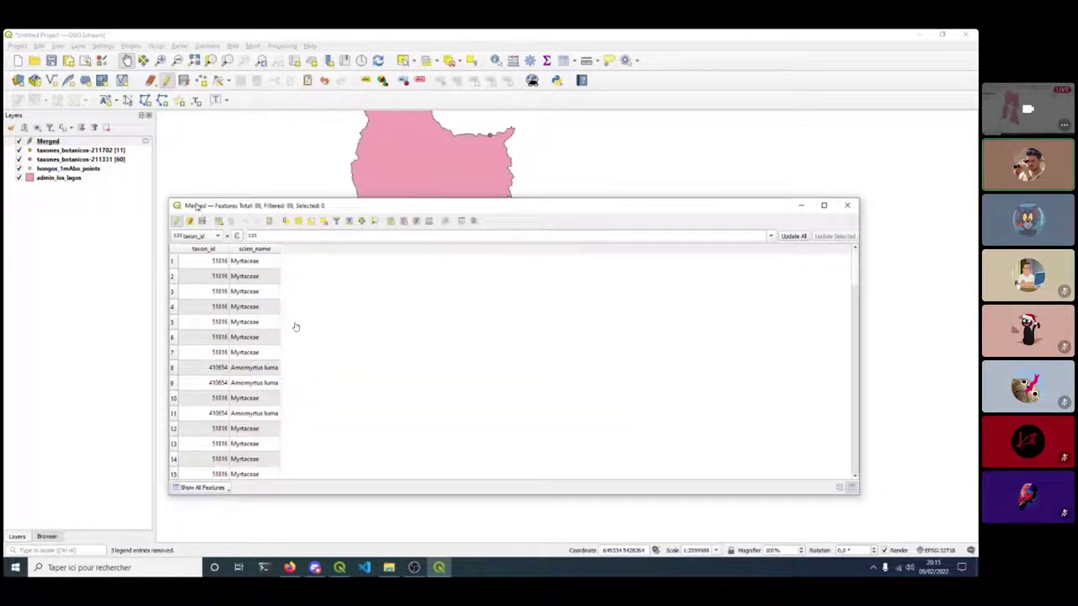
{"action": "left_click", "coordinate": [176, 221]}
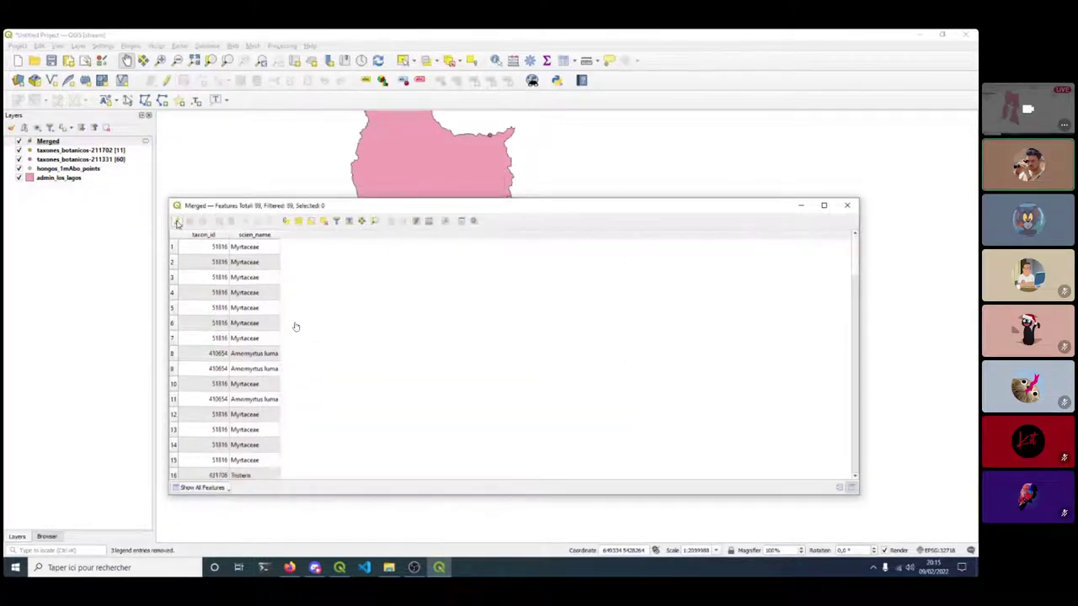
{"action": "left_click_drag", "start_coordinate": [758, 206], "coordinate": [744, 111]}
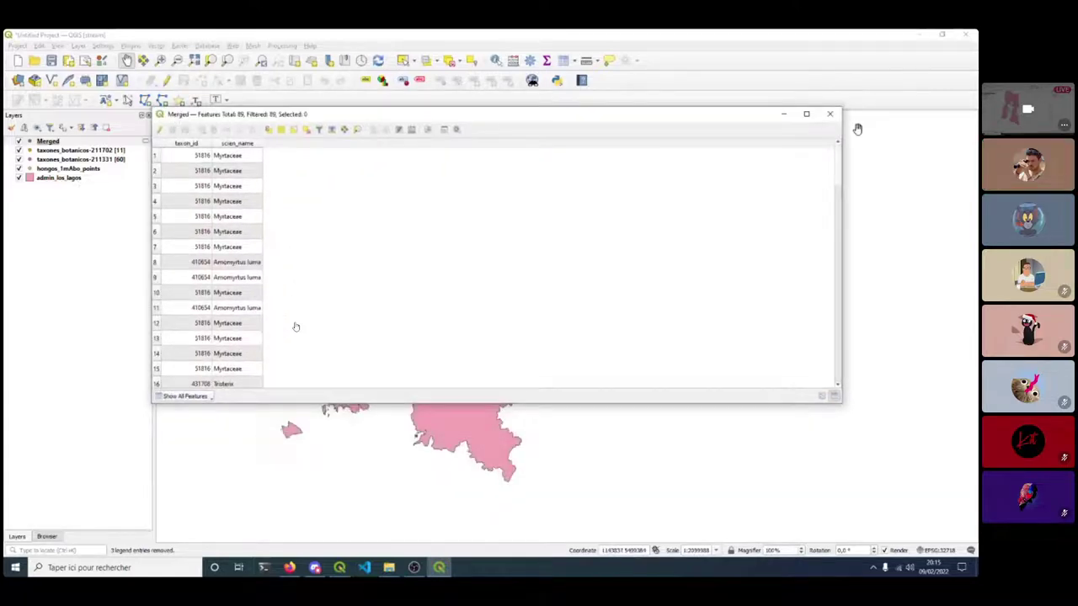
{"action": "left_click", "coordinate": [806, 112]}
{"action": "left_click", "coordinate": [943, 34]}
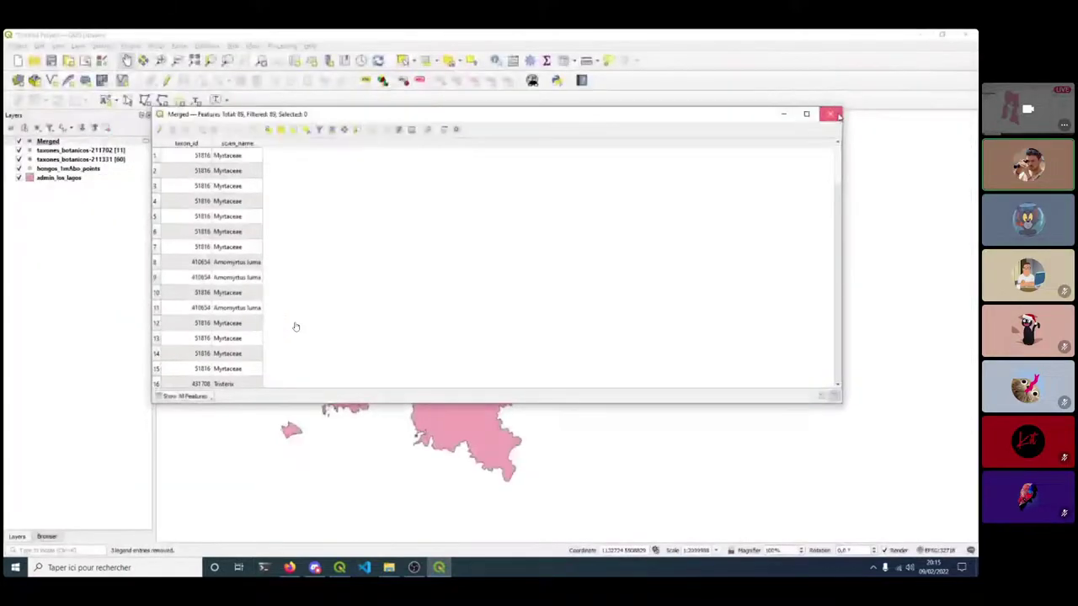
{"action": "left_click", "coordinate": [828, 112]}
Make the temporary Merged layer permanent as the ESRI Shapefile observations.shp in the shp_32718 folder.
{"action": "right_click", "coordinate": [53, 142]}
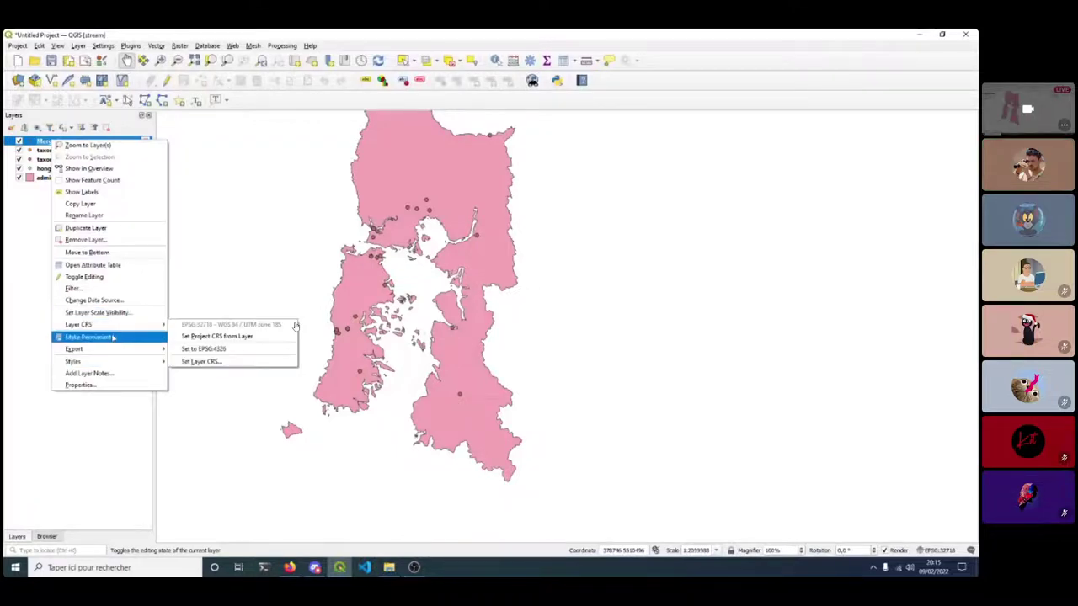
{"action": "mouse_move", "coordinate": [90, 346]}
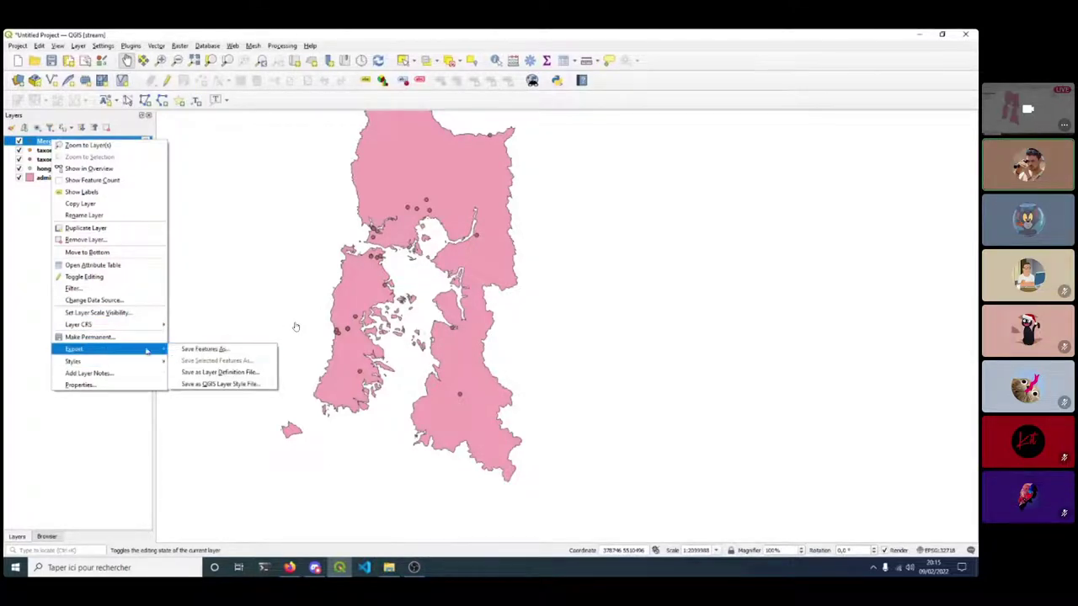
{"action": "left_click", "coordinate": [114, 338]}
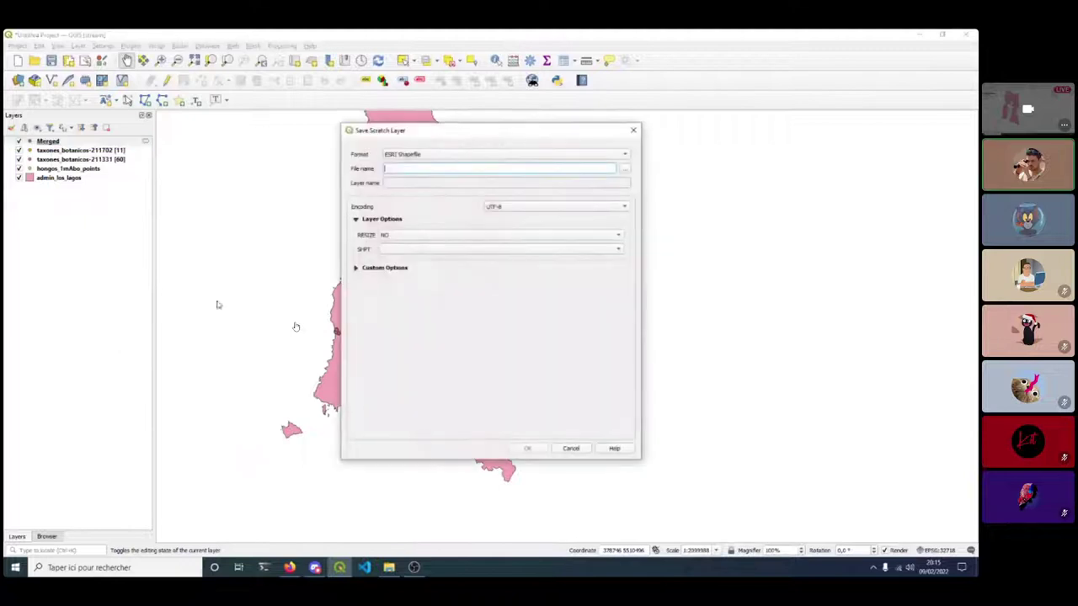
{"action": "left_click", "coordinate": [625, 171]}
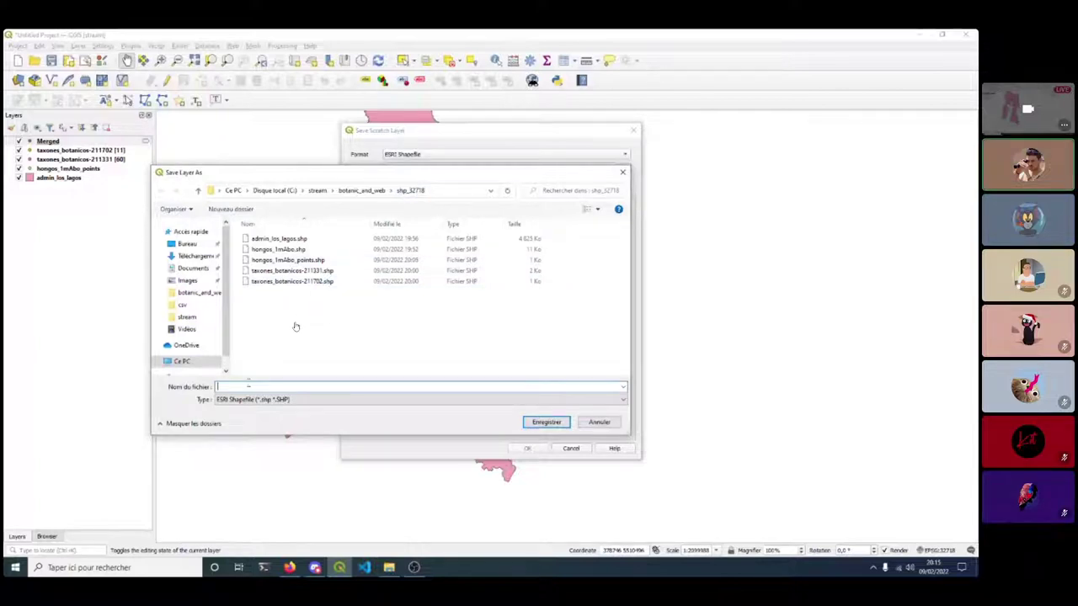
{"action": "type", "text": "ola"}
{"action": "left_click", "coordinate": [546, 422]}
{"action": "left_click", "coordinate": [528, 448]}
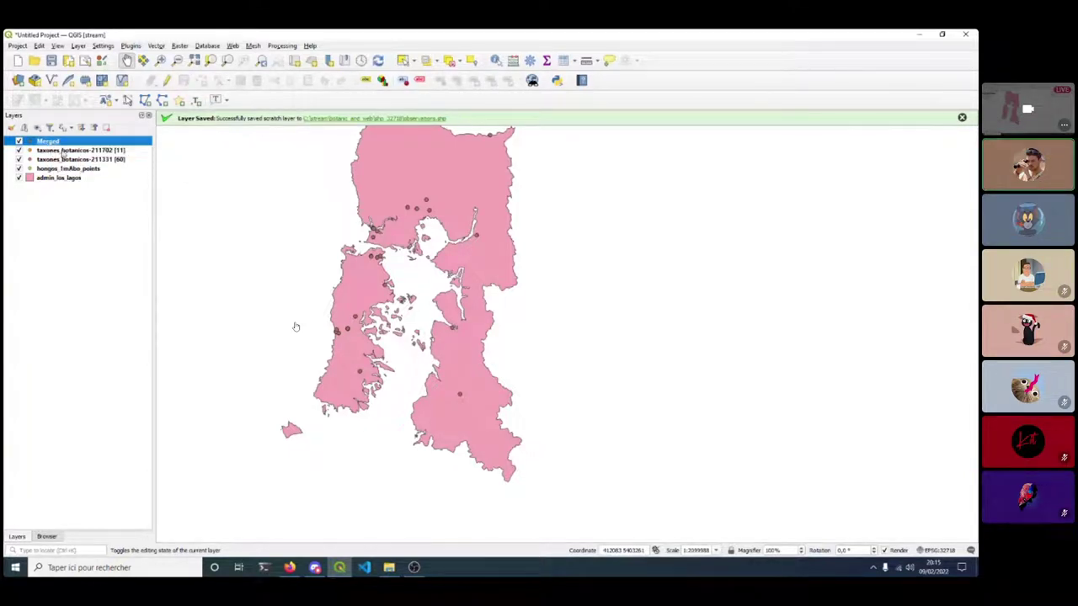
Remove both taxones_botanicos layers and the hongos_1mAbo_points layer from the project.
{"action": "left_click", "coordinate": [64, 151]}
{"action": "left_click", "coordinate": [61, 170], "text": "shift"}
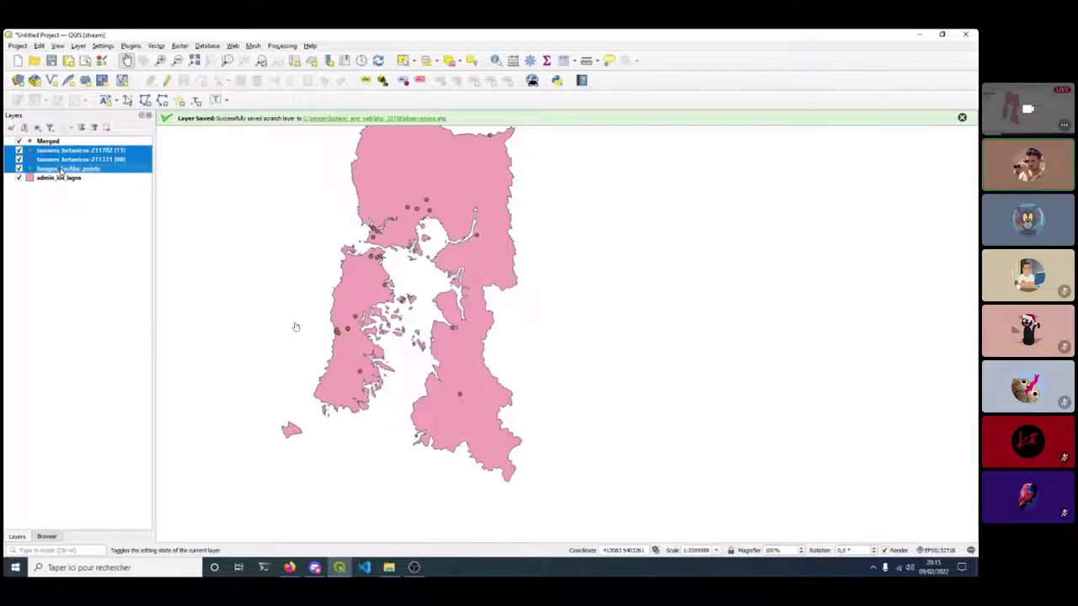
{"action": "left_click", "coordinate": [109, 130]}
{"action": "left_click", "coordinate": [471, 305]}
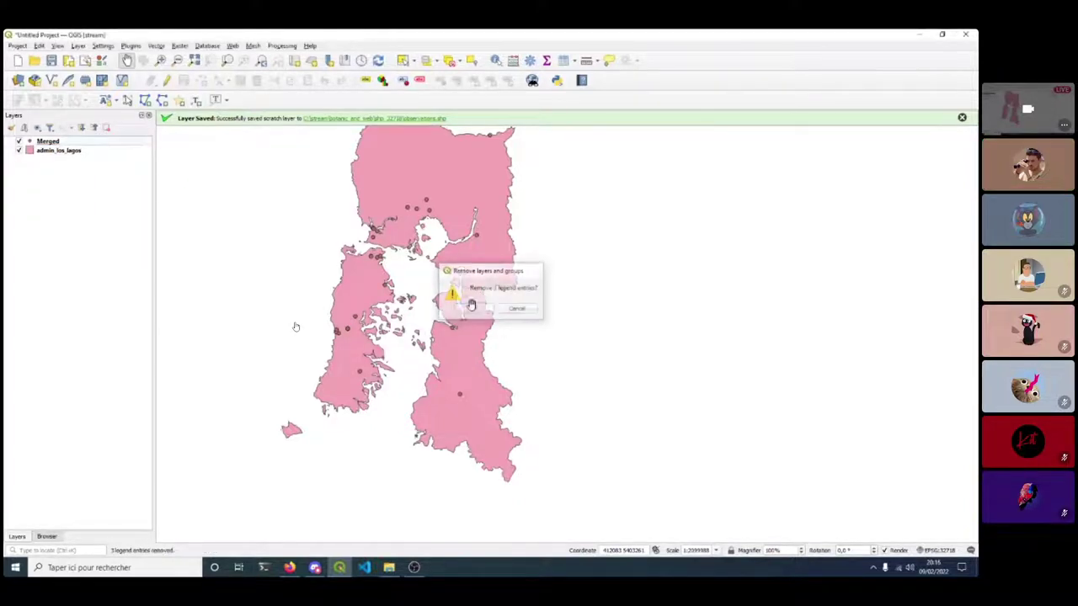
Dismiss the saved-layer message and show the feature count for the Merged layer.
{"action": "left_click", "coordinate": [44, 141]}
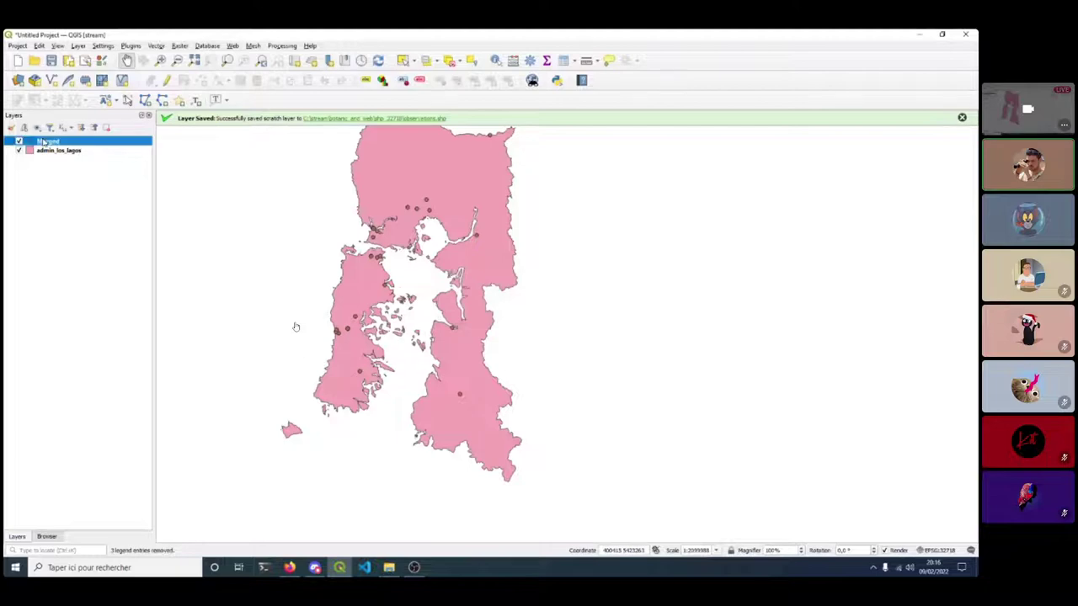
{"action": "left_click", "coordinate": [967, 121]}
{"action": "scroll", "coordinate": [385, 261], "scroll_direction": "up", "scroll_amount": 3}
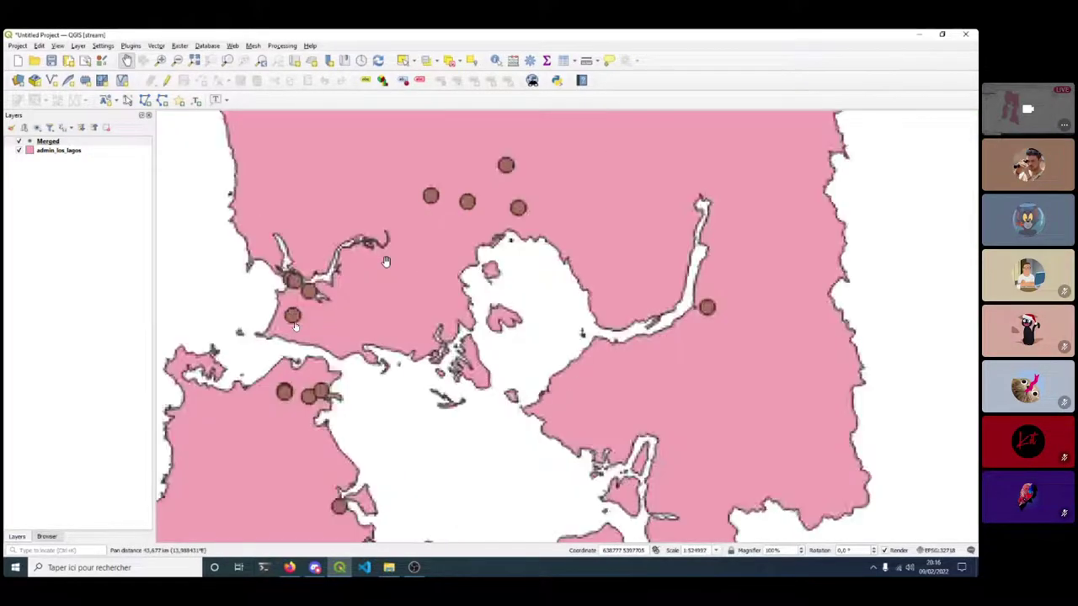
{"action": "scroll", "coordinate": [386, 262], "scroll_direction": "down", "scroll_amount": 2}
{"action": "right_click", "coordinate": [47, 141]}
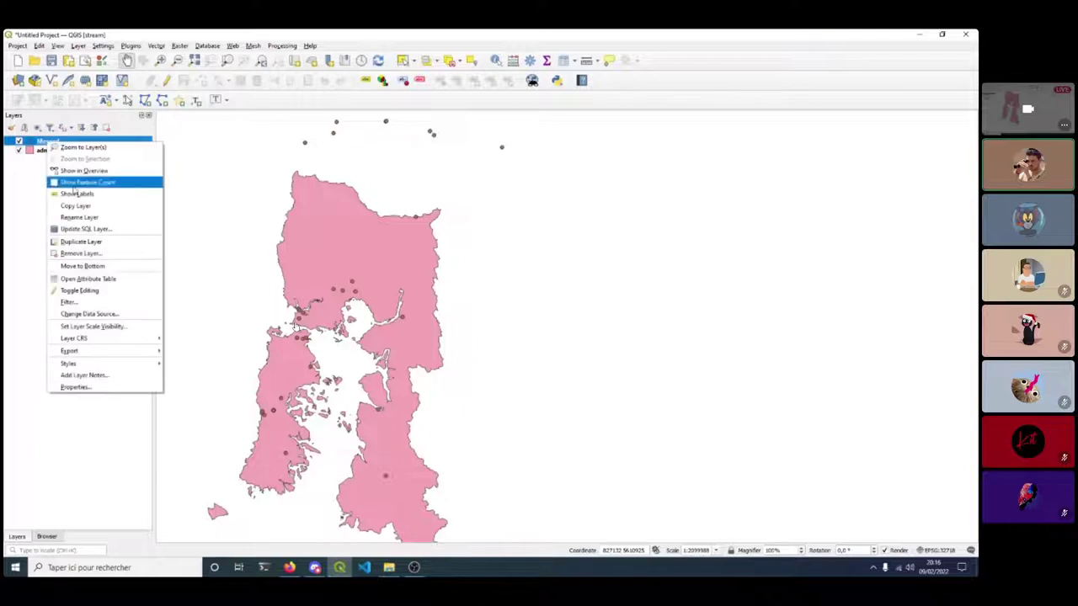
{"action": "left_click", "coordinate": [75, 183]}
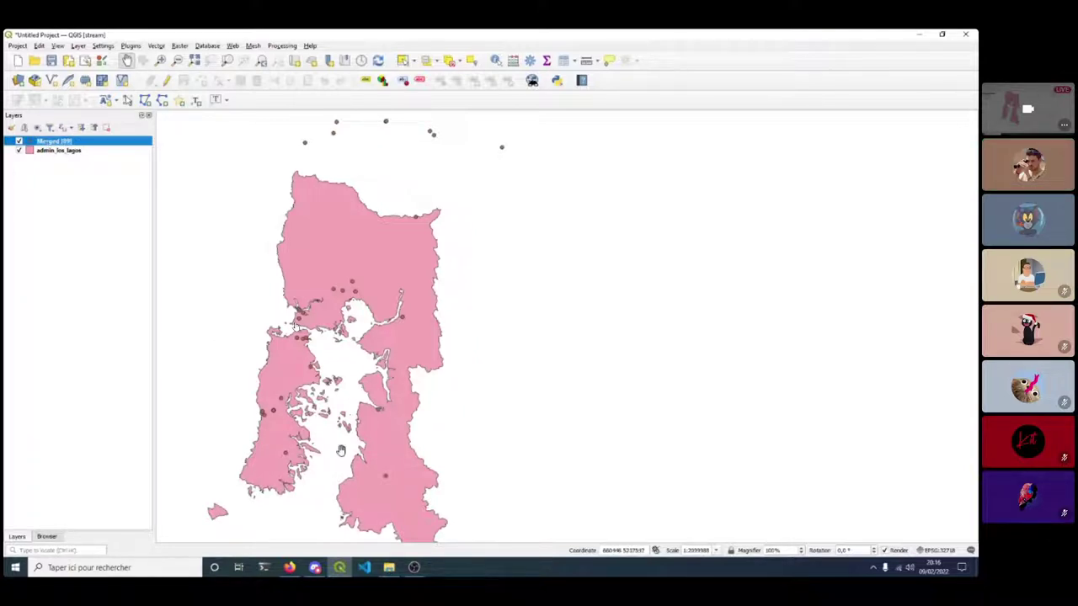
Examine how the Merged points are distributed inside and outside the admin_los_lagos polygons.
{"action": "scroll", "coordinate": [390, 300], "scroll_direction": "down", "scroll_amount": 5}
{"action": "scroll", "coordinate": [389, 300], "scroll_direction": "up", "scroll_amount": 3}
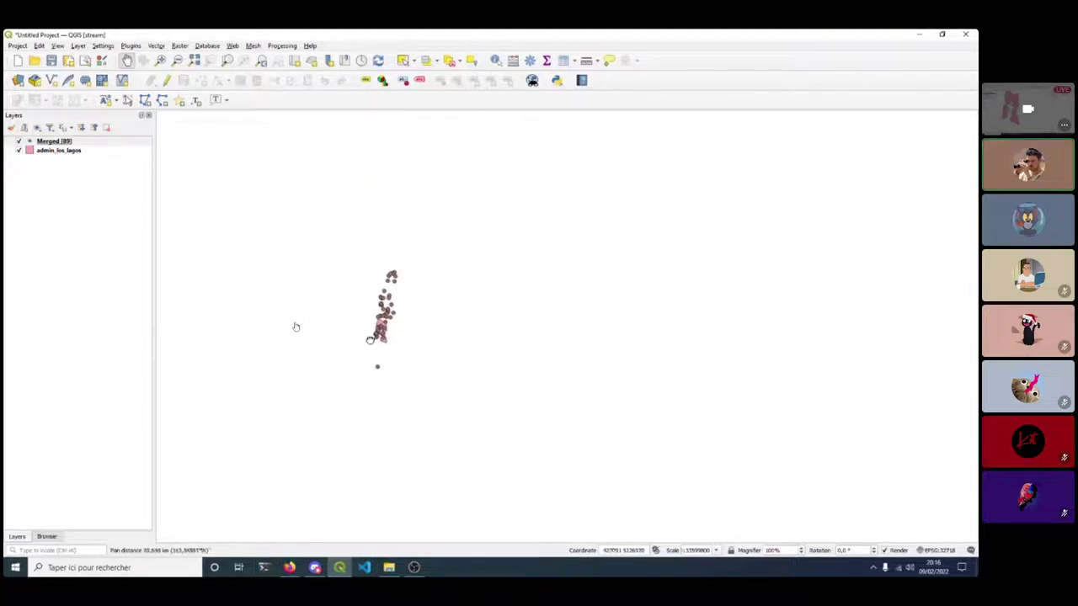
{"action": "scroll", "coordinate": [382, 355], "scroll_direction": "up", "scroll_amount": 4}
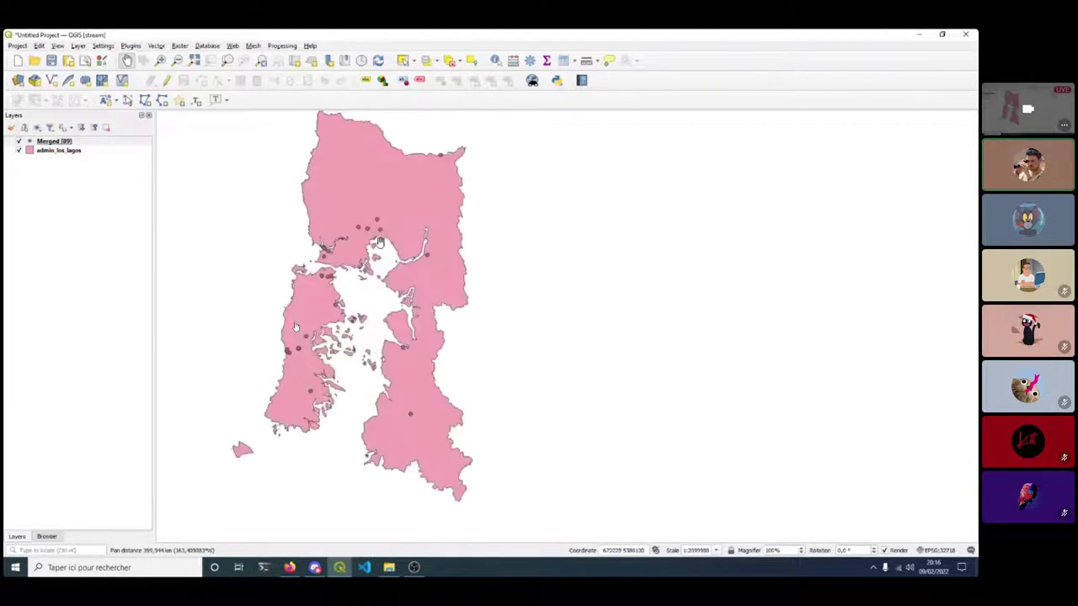
{"action": "scroll", "coordinate": [403, 297], "scroll_direction": "up", "scroll_amount": 6}
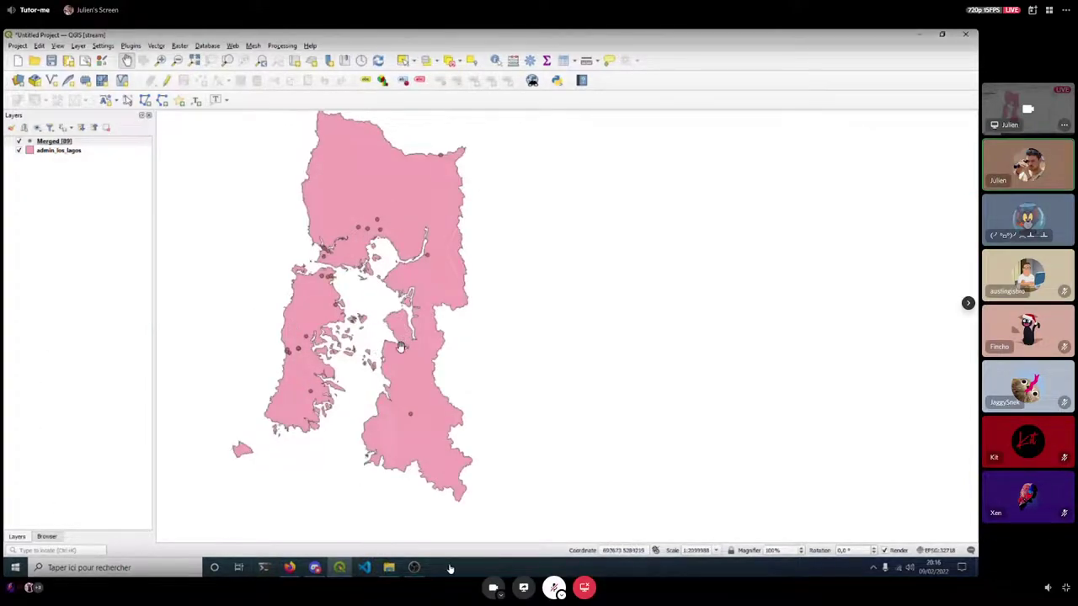
{"action": "scroll", "coordinate": [413, 342], "scroll_direction": "down", "scroll_amount": 5}
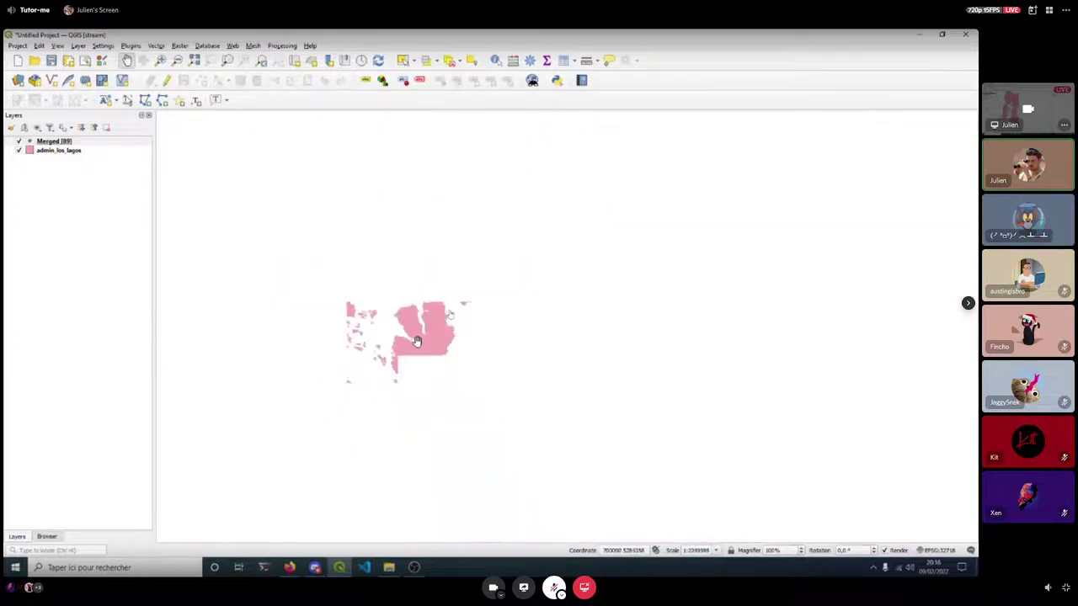
{"action": "scroll", "coordinate": [422, 345], "scroll_direction": "down", "scroll_amount": 2}
{"action": "scroll", "coordinate": [422, 346], "scroll_direction": "up", "scroll_amount": 2}
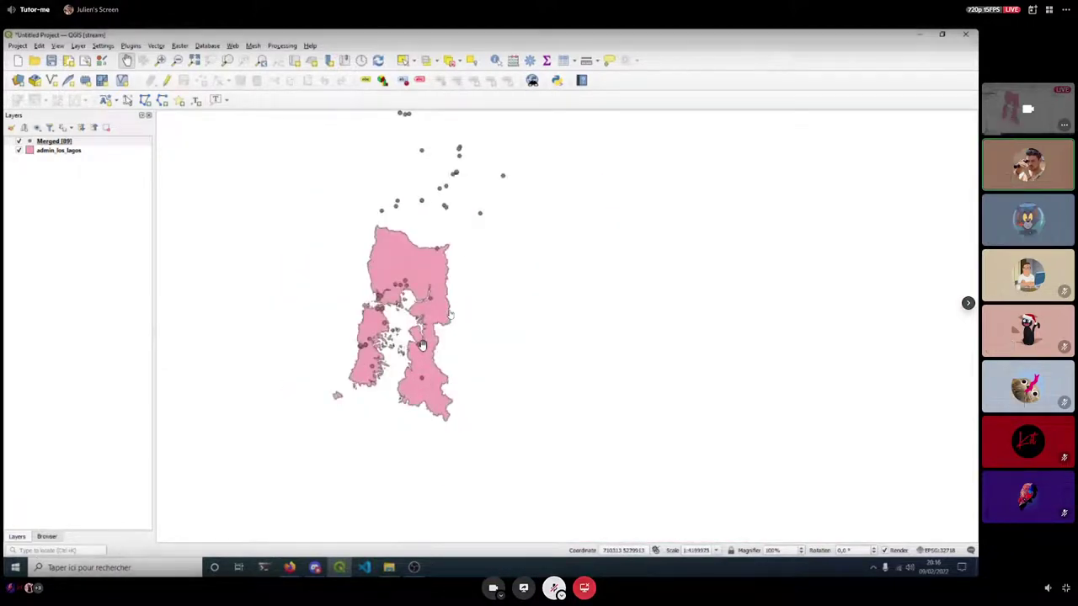
{"action": "left_click_drag", "start_coordinate": [422, 345], "coordinate": [417, 352]}
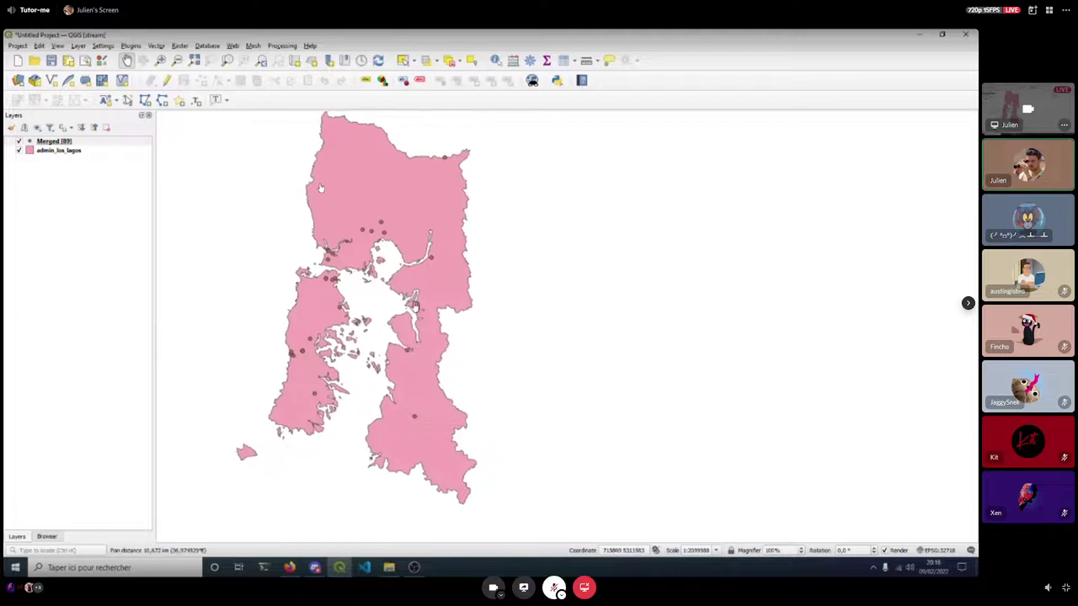
{"action": "key", "text": "alt+o"}
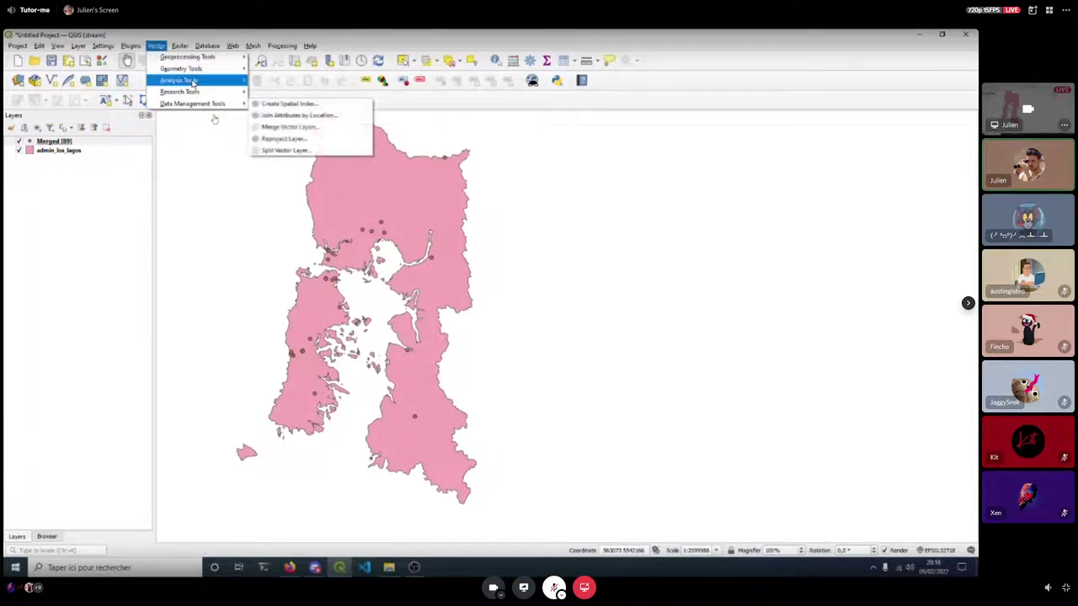
{"action": "mouse_move", "coordinate": [193, 82]}
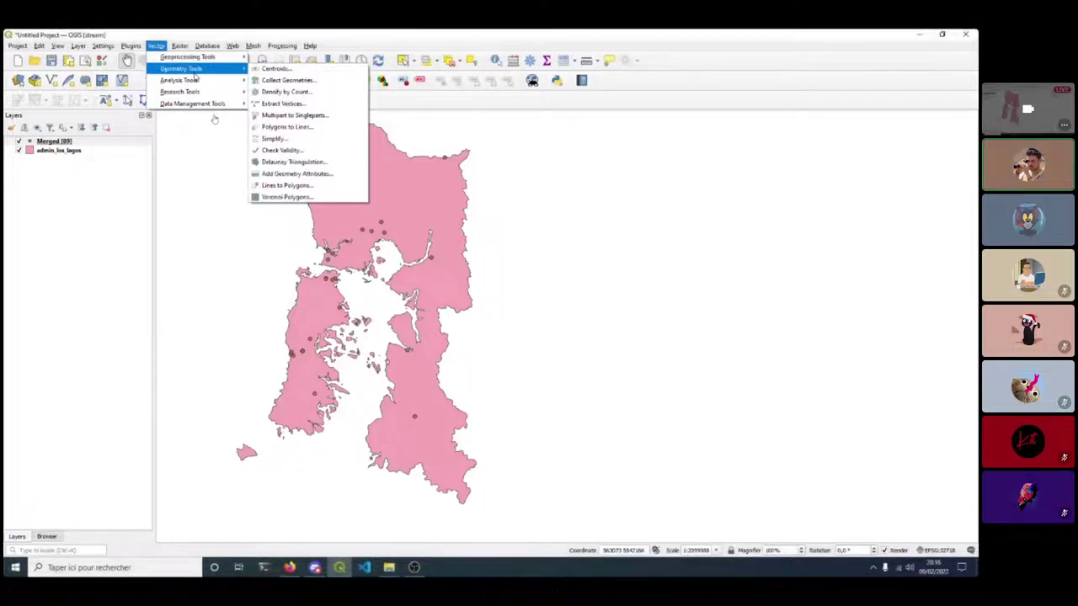
{"action": "mouse_move", "coordinate": [199, 61]}
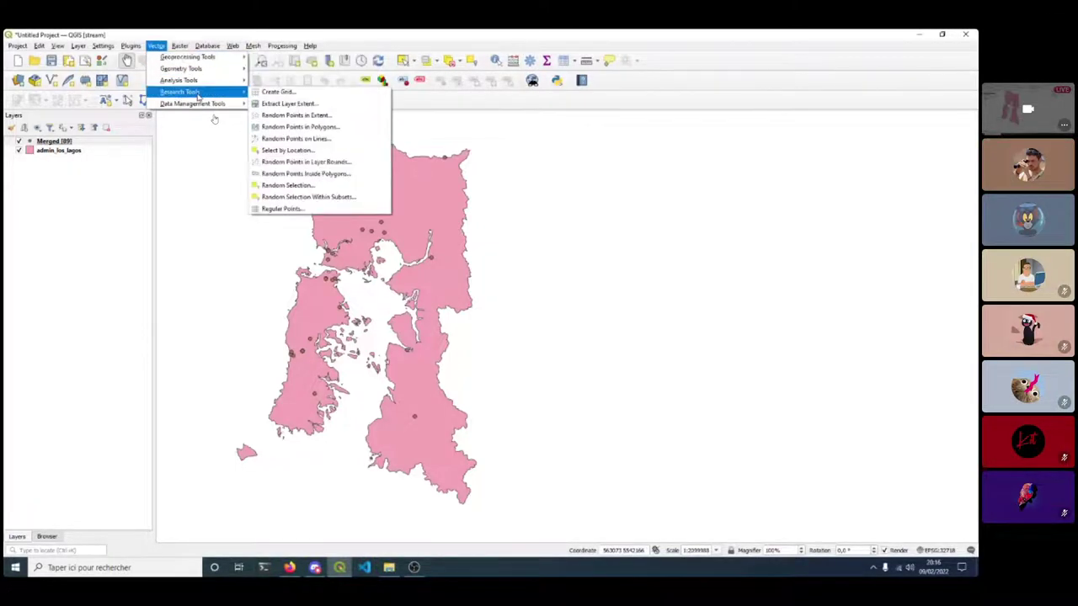
{"action": "left_click", "coordinate": [282, 150]}
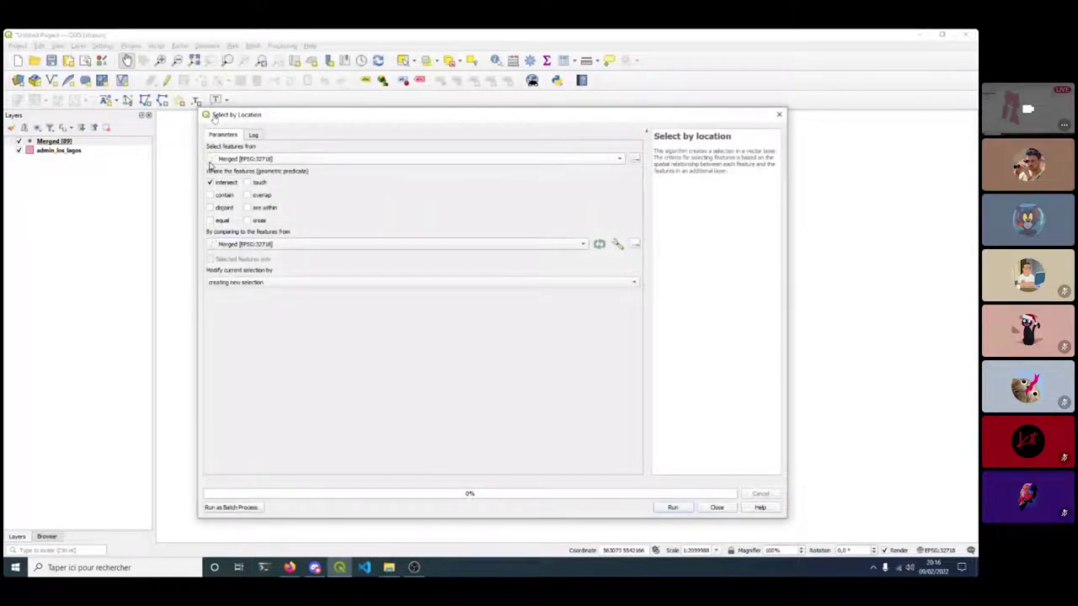
{"action": "left_click", "coordinate": [779, 114]}
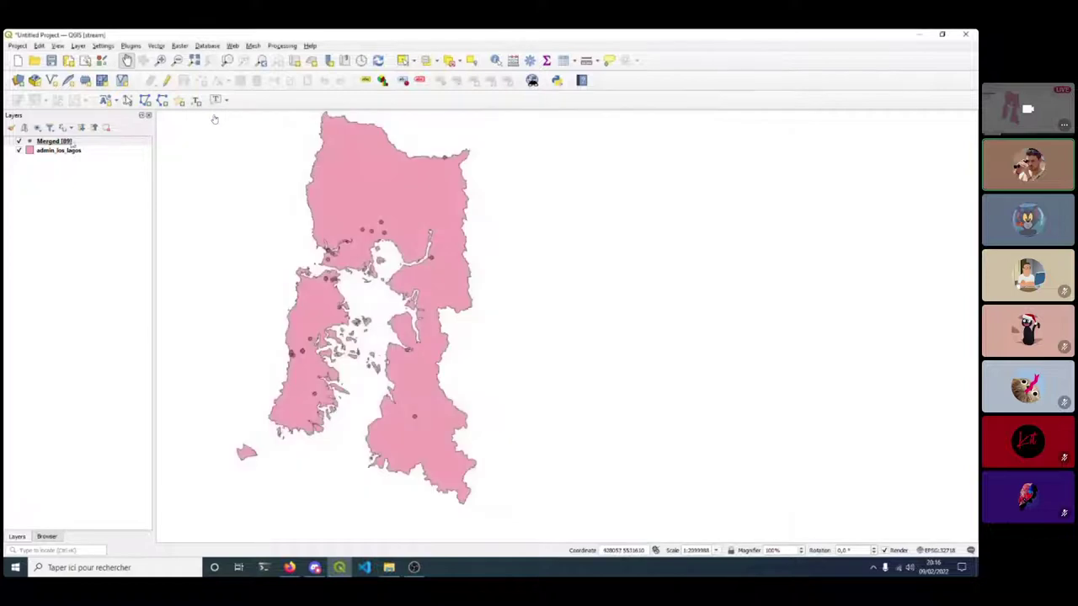
Rename the Merged layer as observations.
{"action": "right_click", "coordinate": [53, 141]}
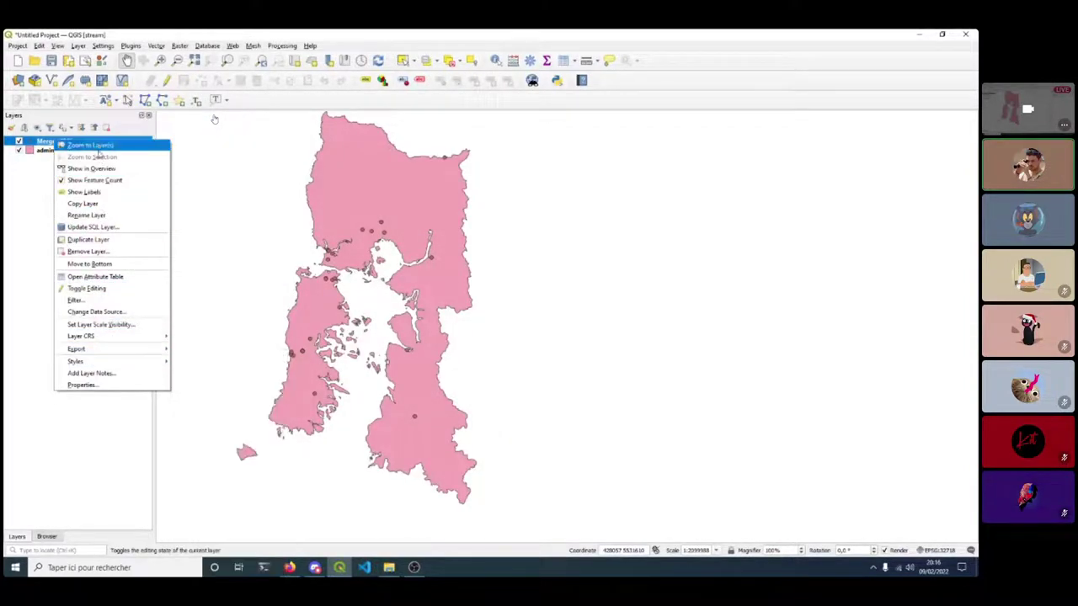
{"action": "left_click", "coordinate": [86, 215]}
{"action": "type", "text": "casen"}
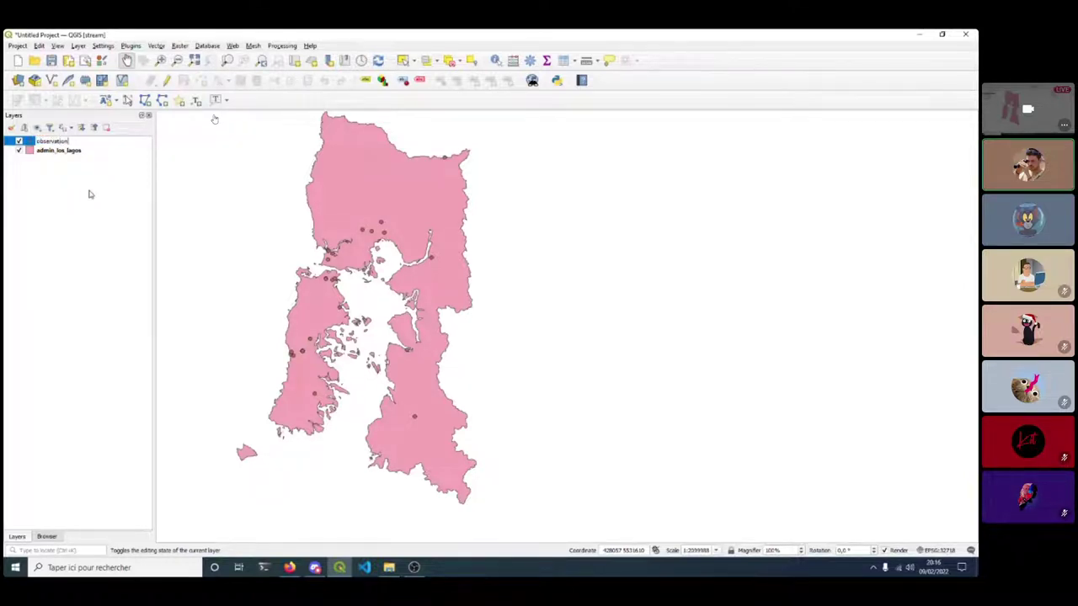
{"action": "type", "text": "s"}
{"action": "key", "text": "Return"}
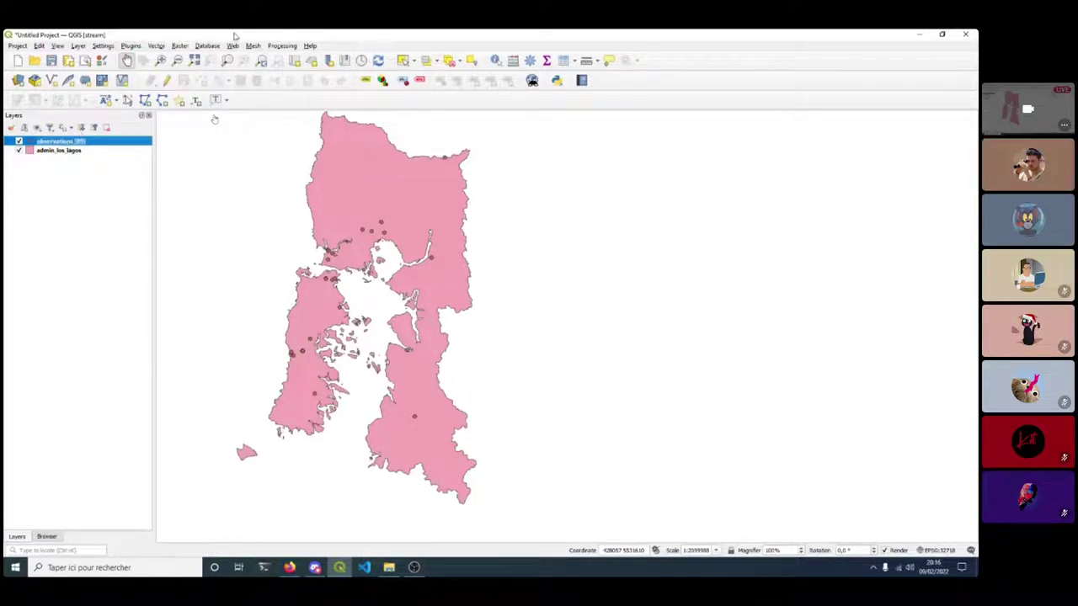
Select the observations features that are within admin_los_lagos, creating a new selection with Select by Location.
{"action": "left_click", "coordinate": [156, 45]}
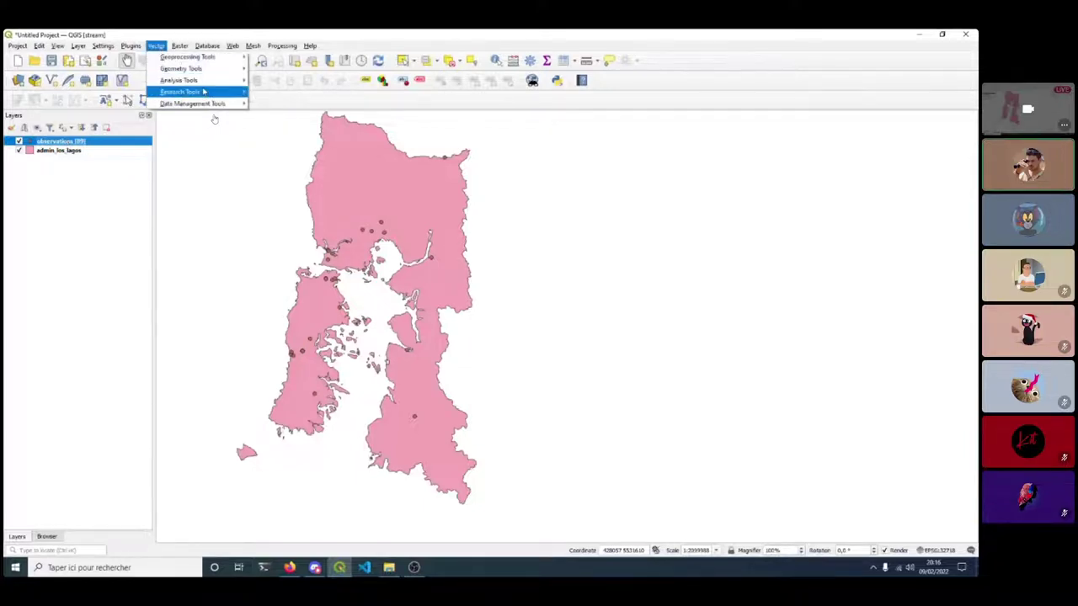
{"action": "mouse_move", "coordinate": [194, 91]}
{"action": "left_click", "coordinate": [287, 149]}
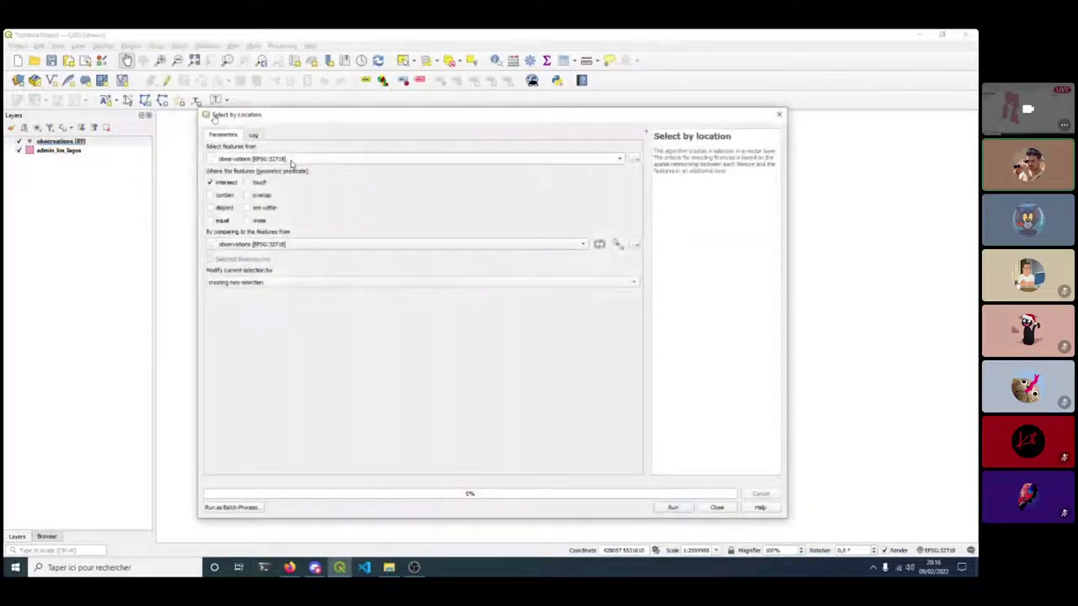
{"action": "left_click", "coordinate": [265, 209]}
{"action": "left_click", "coordinate": [240, 243]}
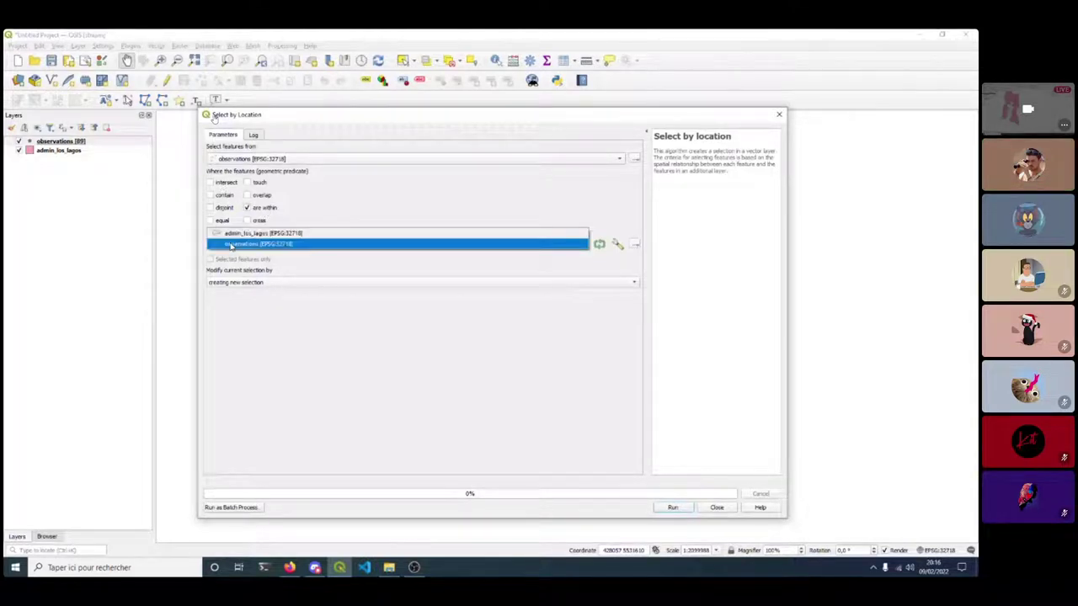
{"action": "left_click", "coordinate": [242, 231]}
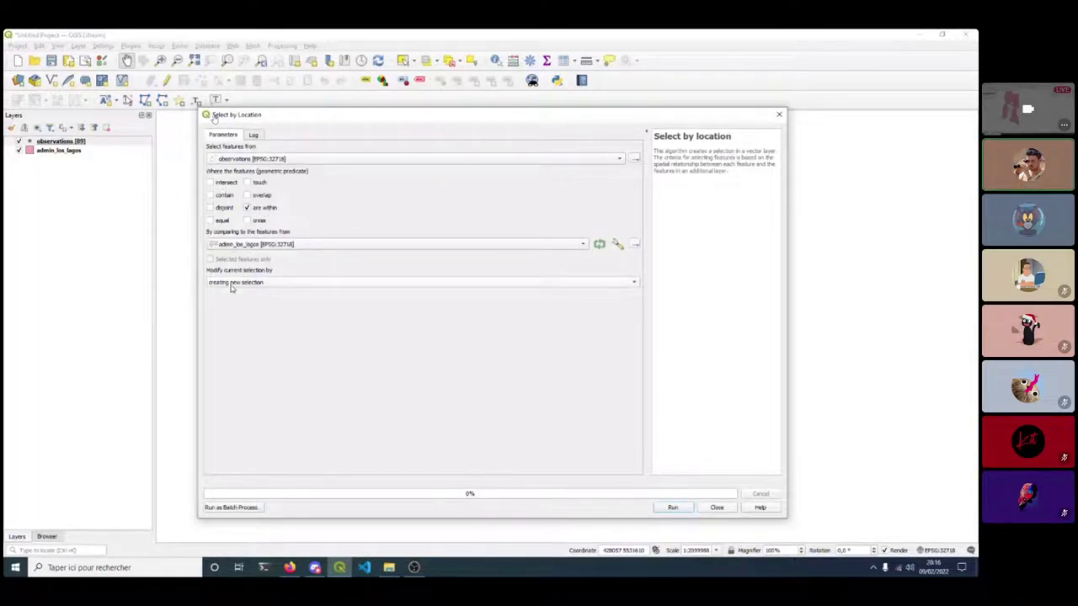
{"action": "left_click", "coordinate": [679, 508]}
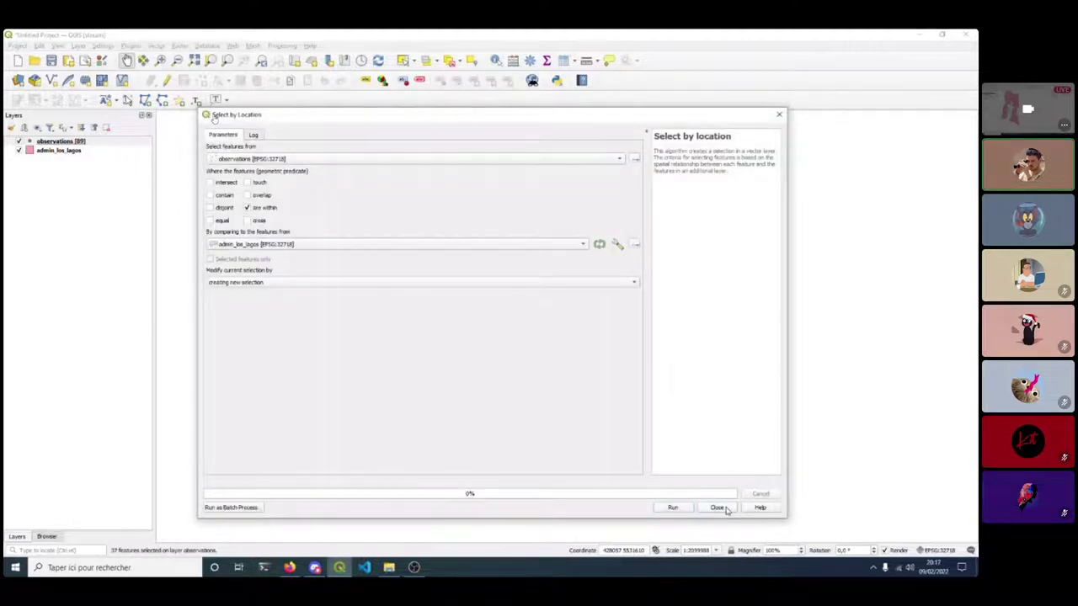
{"action": "left_click", "coordinate": [717, 508]}
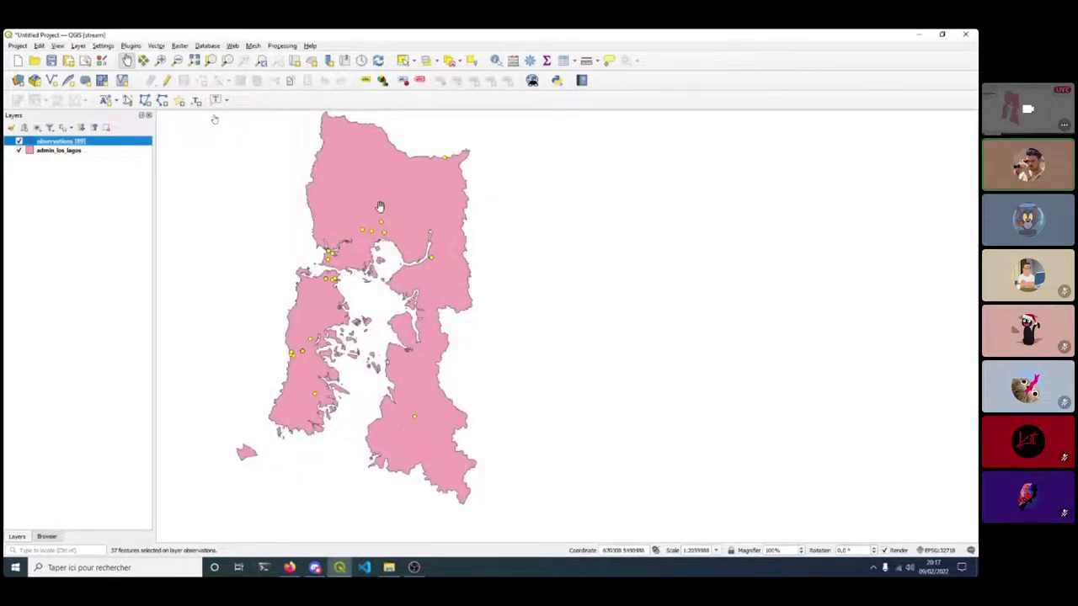
Examine the selected and unselected observations around admin_los_lagos, especially the points lying just off the coastlines.
{"action": "left_click_drag", "start_coordinate": [379, 211], "coordinate": [364, 388]}
{"action": "scroll", "coordinate": [392, 229], "scroll_direction": "down", "scroll_amount": 5}
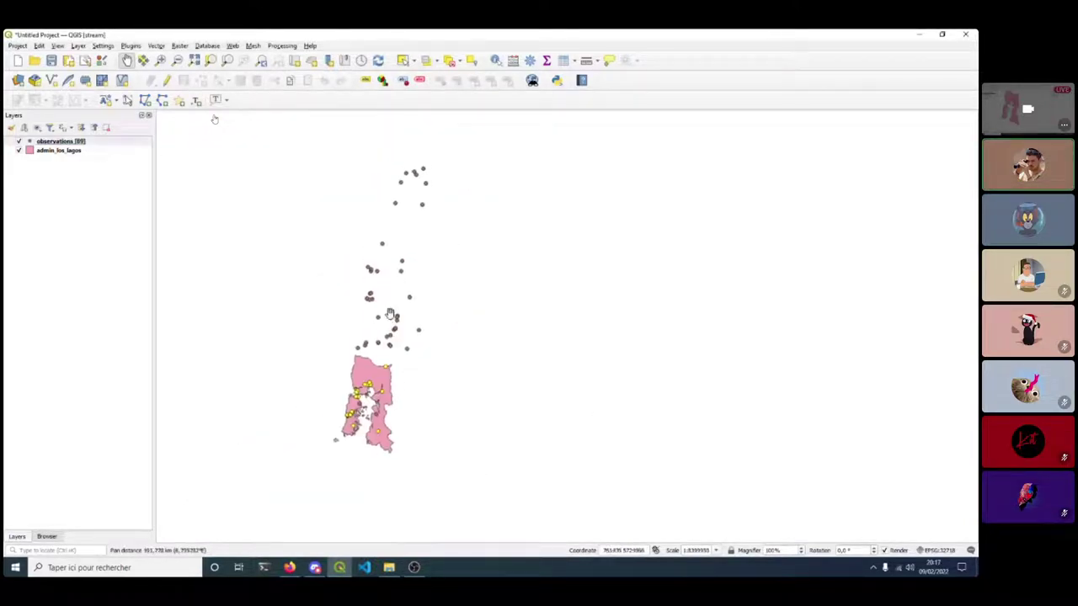
{"action": "scroll", "coordinate": [412, 228], "scroll_direction": "up", "scroll_amount": 5}
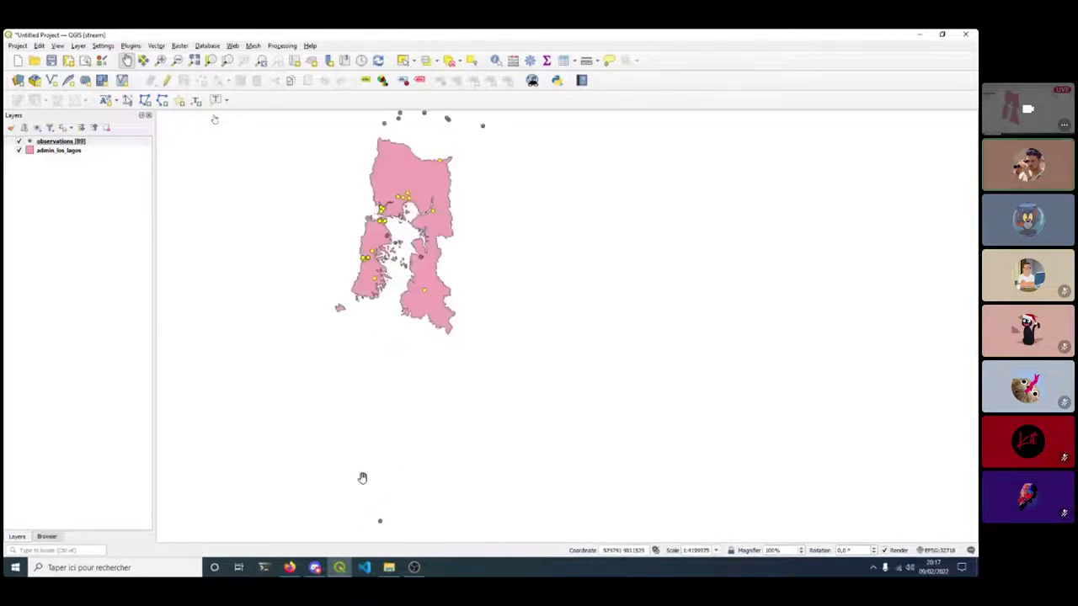
{"action": "left_click_drag", "start_coordinate": [431, 274], "coordinate": [416, 326]}
{"action": "scroll", "coordinate": [417, 326], "scroll_direction": "up", "scroll_amount": 3}
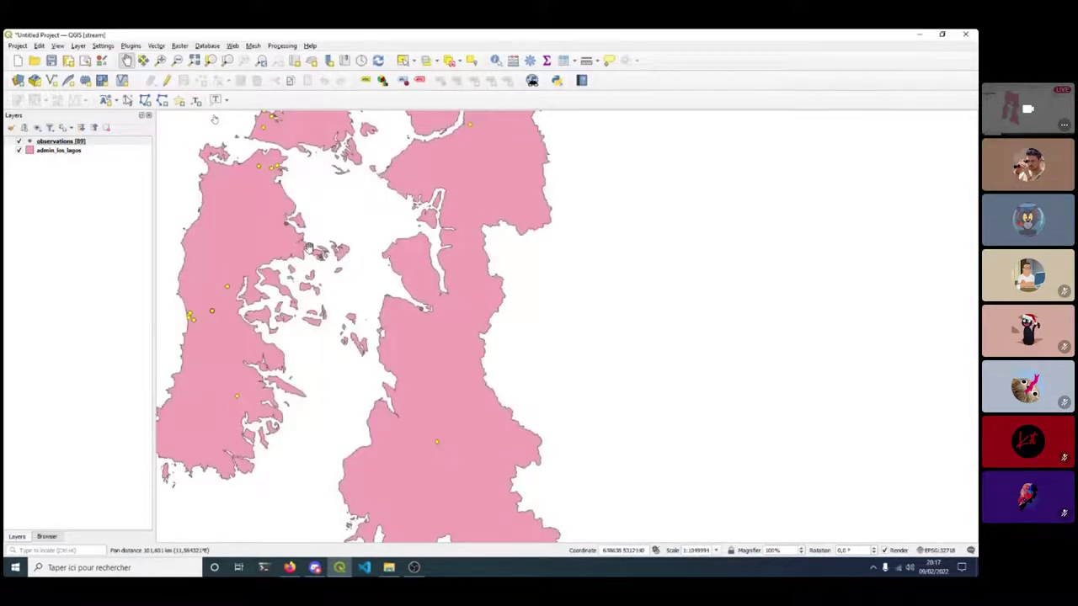
{"action": "scroll", "coordinate": [309, 249], "scroll_direction": "up", "scroll_amount": 4}
{"action": "scroll", "coordinate": [261, 234], "scroll_direction": "up", "scroll_amount": 2}
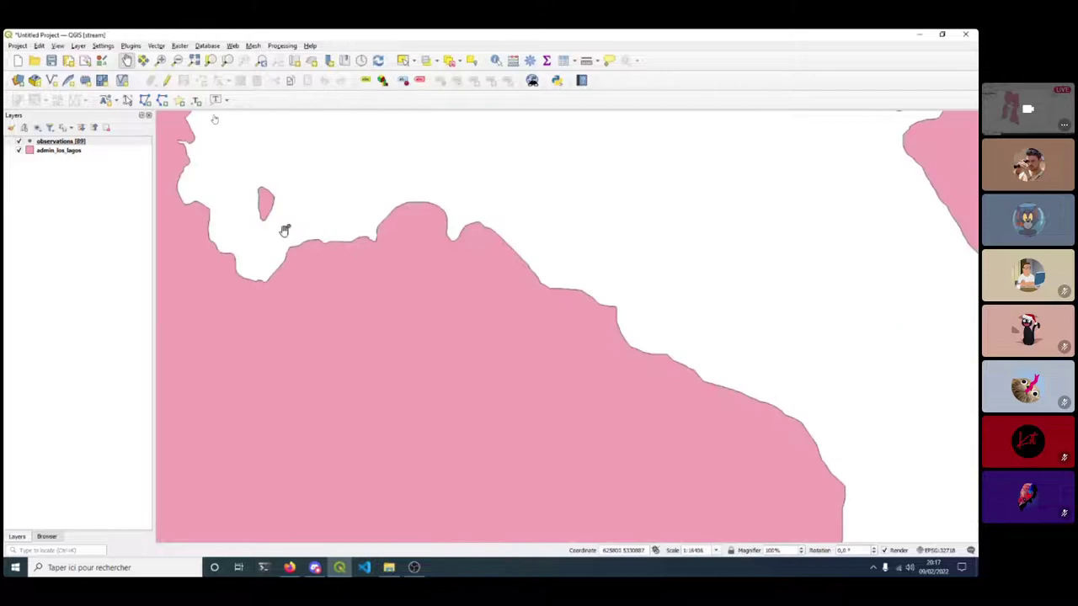
{"action": "scroll", "coordinate": [493, 336], "scroll_direction": "down", "scroll_amount": 3}
{"action": "left_click_drag", "start_coordinate": [544, 337], "coordinate": [472, 299]}
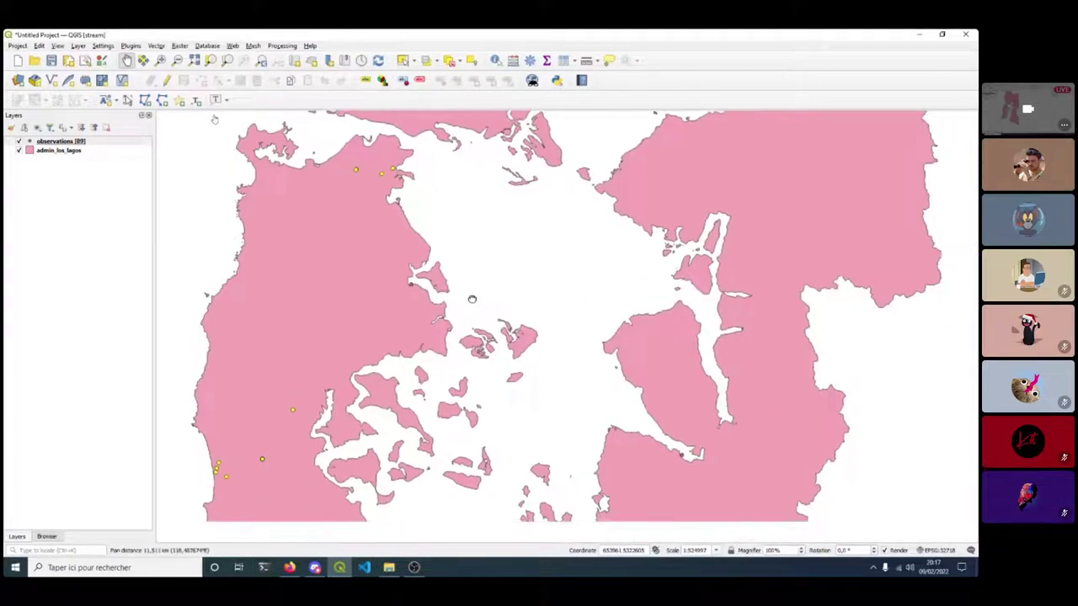
{"action": "scroll", "coordinate": [473, 299], "scroll_direction": "up", "scroll_amount": 3}
{"action": "scroll", "coordinate": [442, 305], "scroll_direction": "down", "scroll_amount": 8}
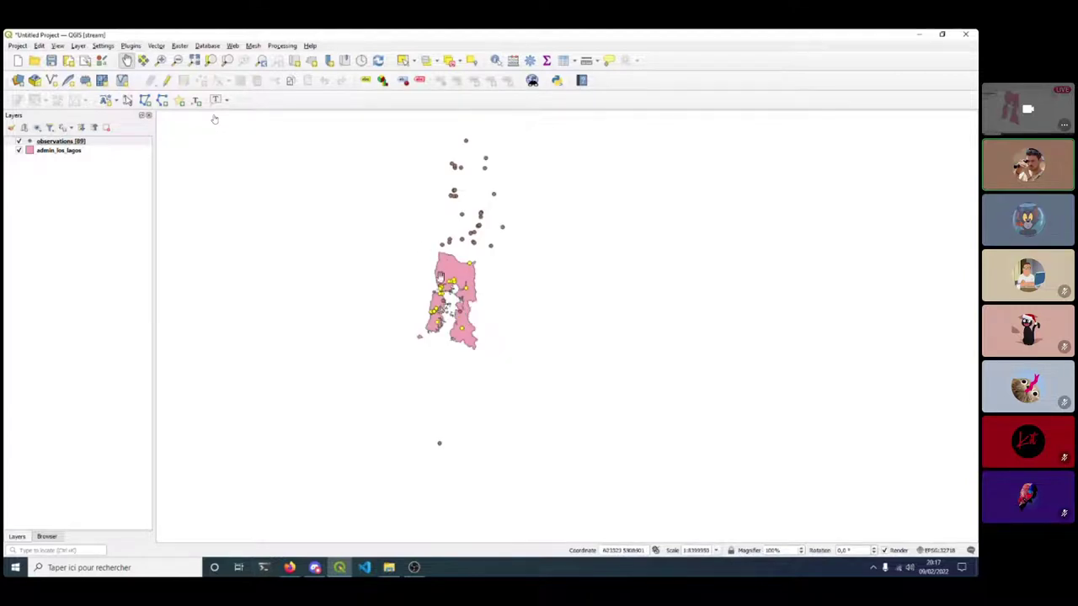
{"action": "scroll", "coordinate": [475, 299], "scroll_direction": "up", "scroll_amount": 2}
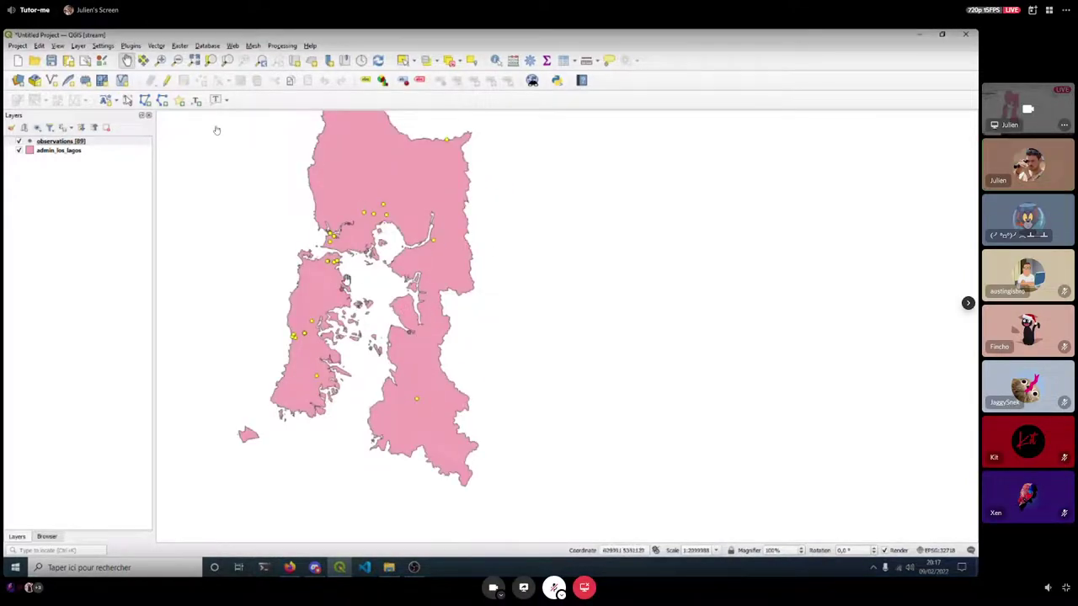
{"action": "scroll", "coordinate": [386, 287], "scroll_direction": "down", "scroll_amount": 2}
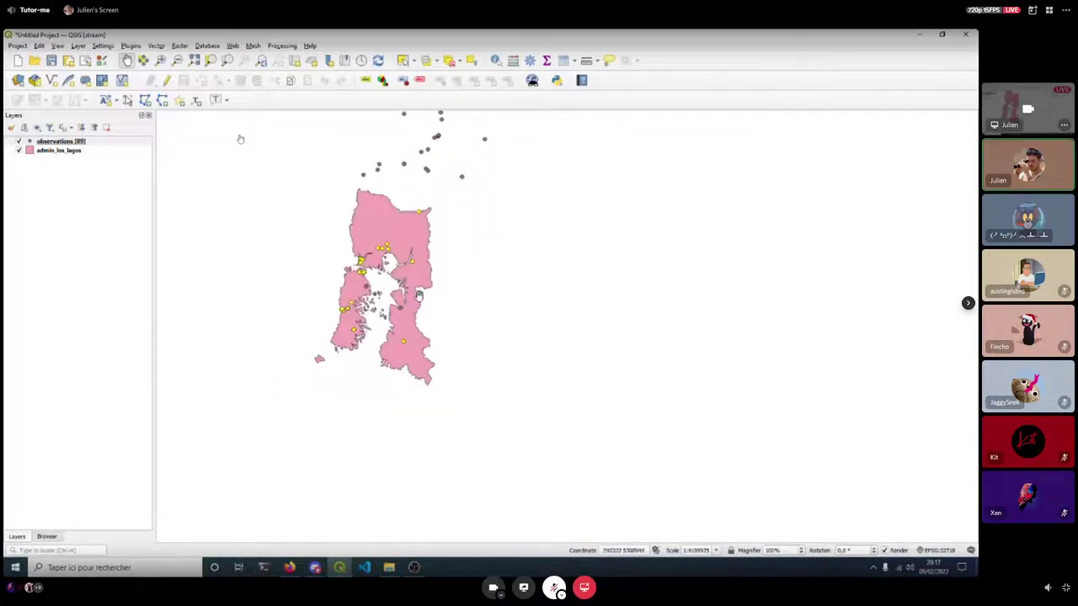
{"action": "scroll", "coordinate": [418, 295], "scroll_direction": "up", "scroll_amount": 5}
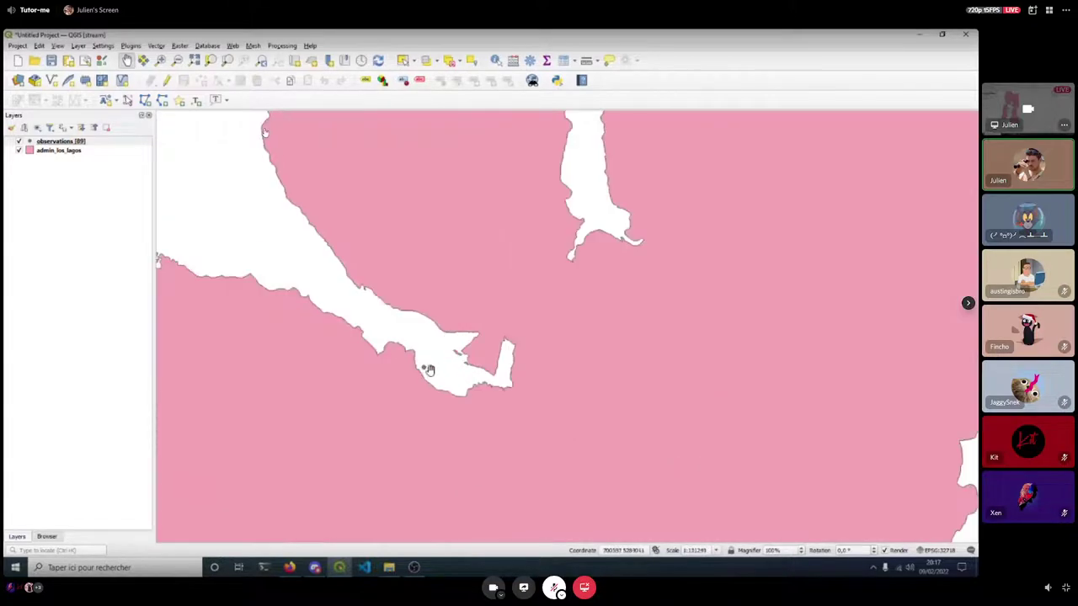
Clear the feature selection on the observations layer.
{"action": "key", "text": "ctrl+shift+f"}
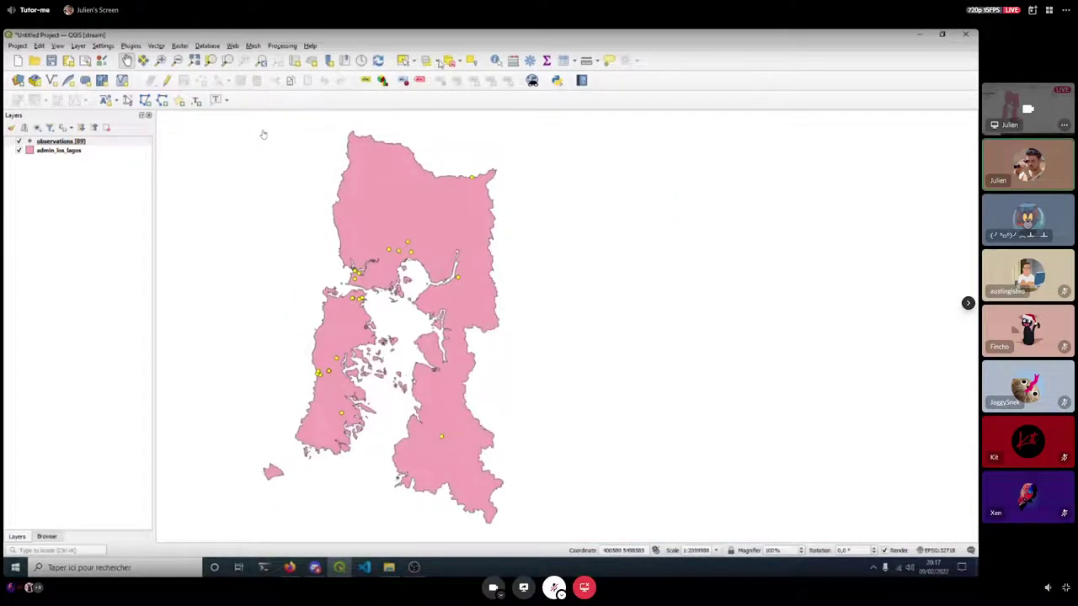
{"action": "left_click", "coordinate": [469, 63]}
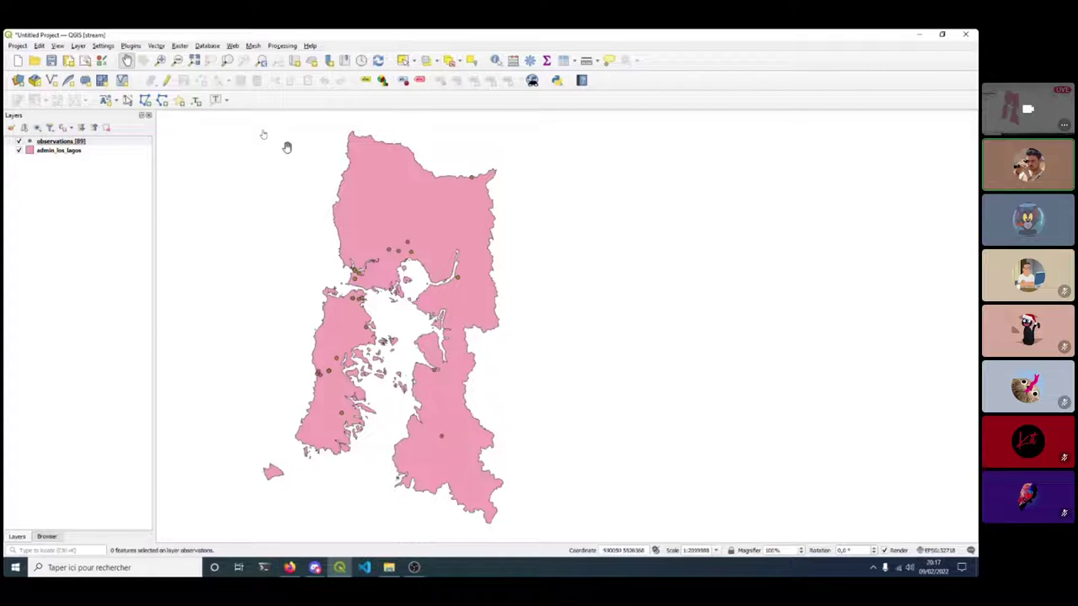
{"action": "left_click", "coordinate": [57, 151]}
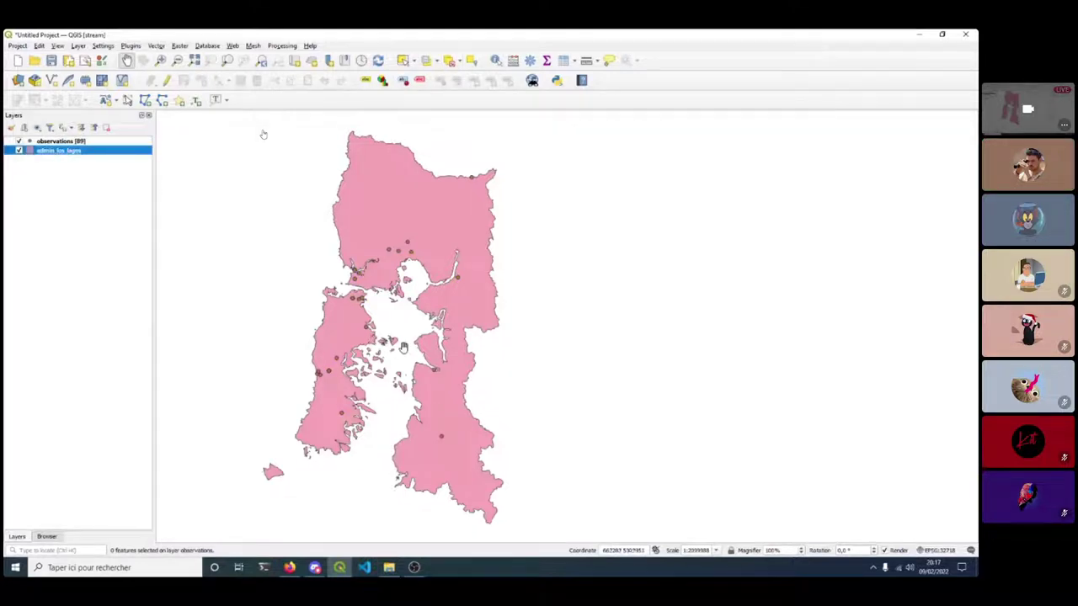
{"action": "scroll", "coordinate": [429, 368], "scroll_direction": "up", "scroll_amount": 3}
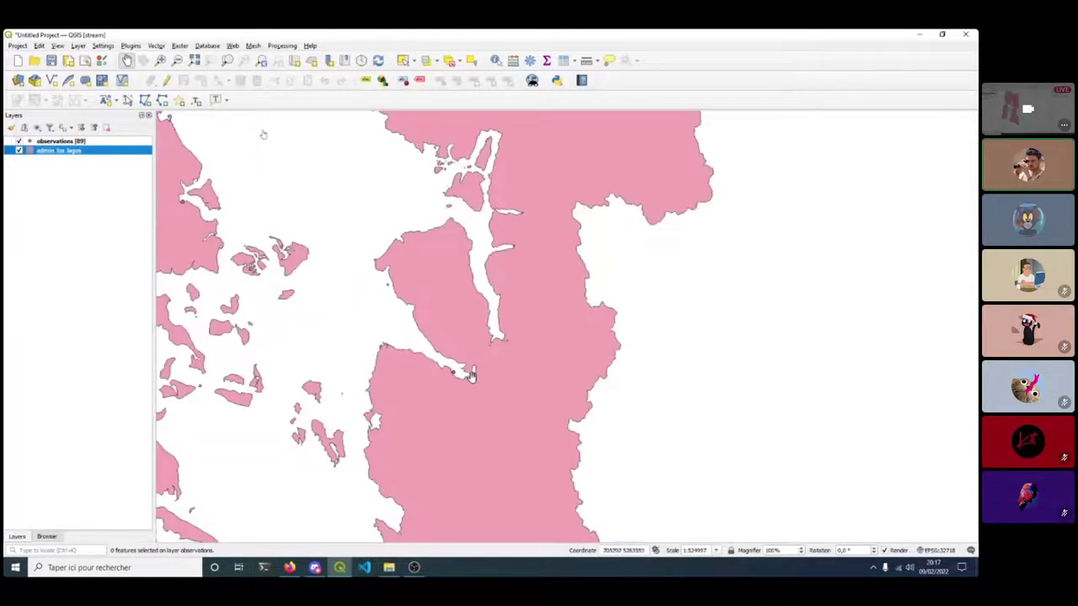
{"action": "scroll", "coordinate": [470, 376], "scroll_direction": "up", "scroll_amount": 1}
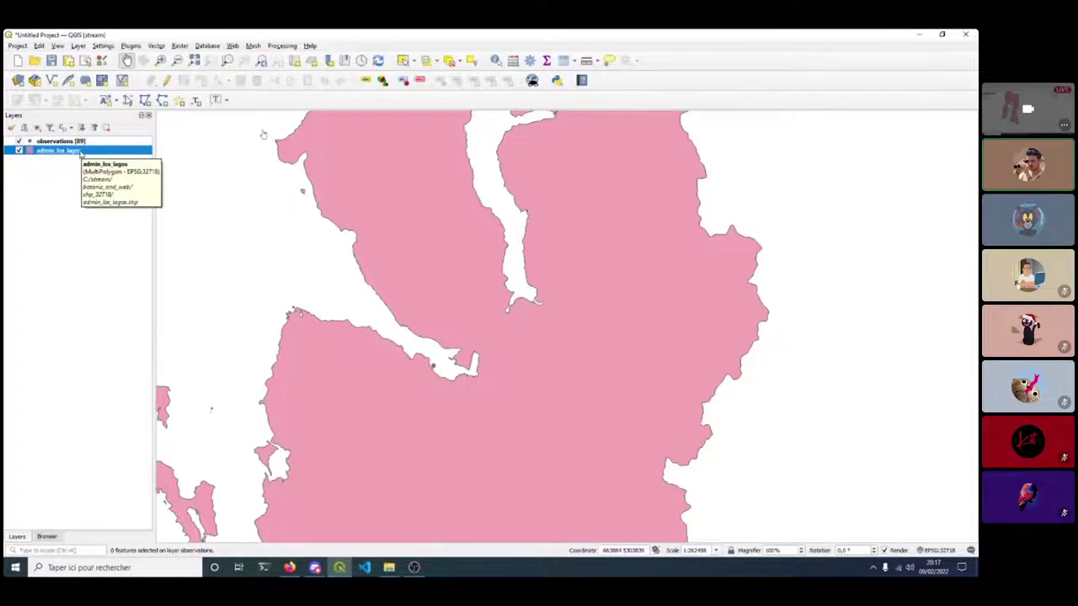
{"action": "left_click", "coordinate": [156, 47]}
{"action": "mouse_move", "coordinate": [187, 57]}
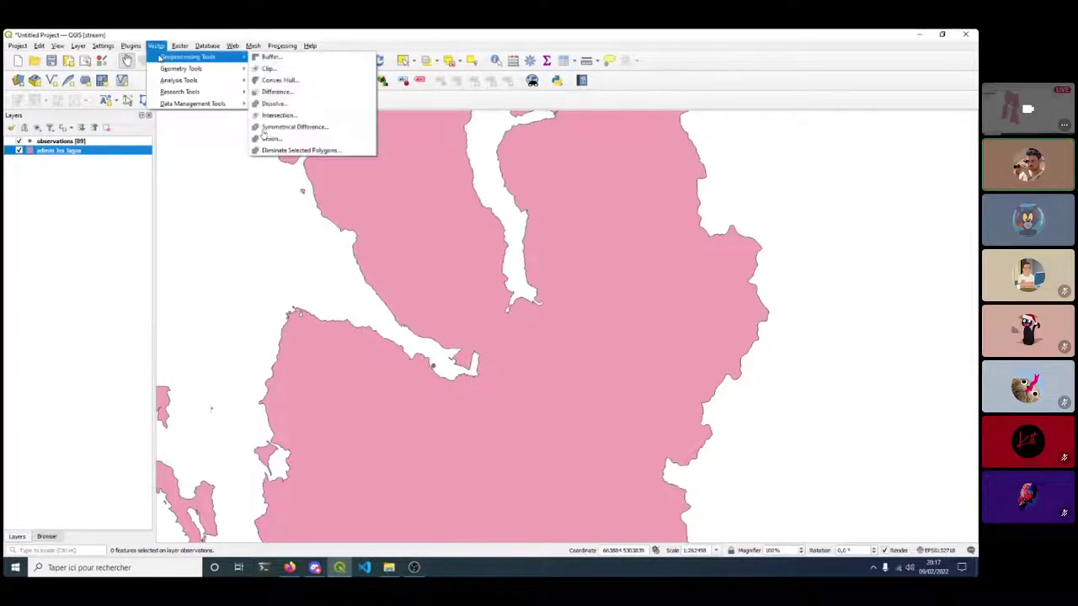
{"action": "left_click", "coordinate": [270, 58]}
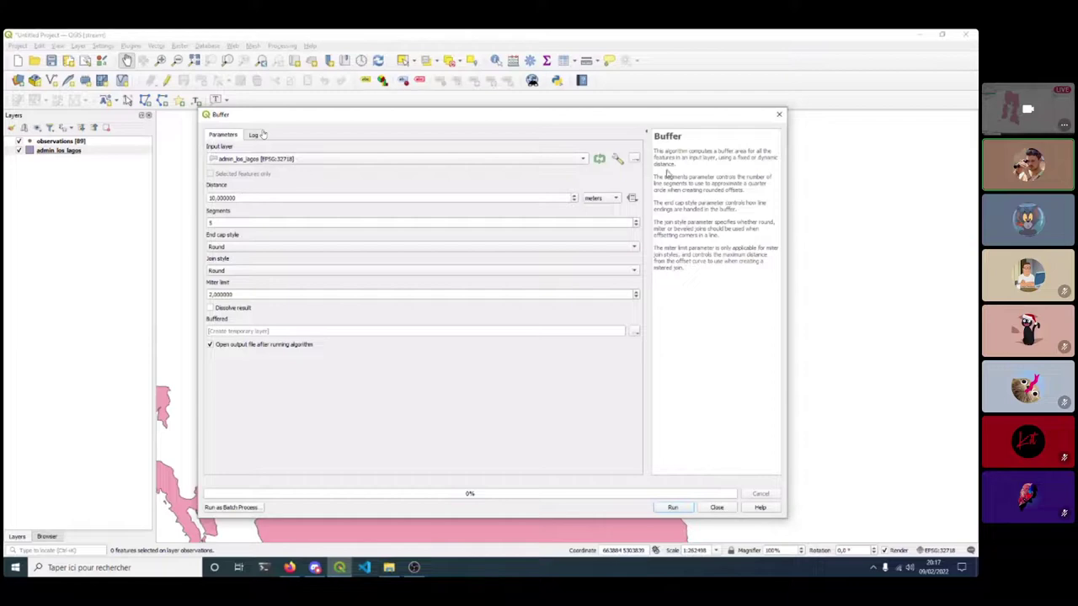
{"action": "left_click", "coordinate": [779, 114]}
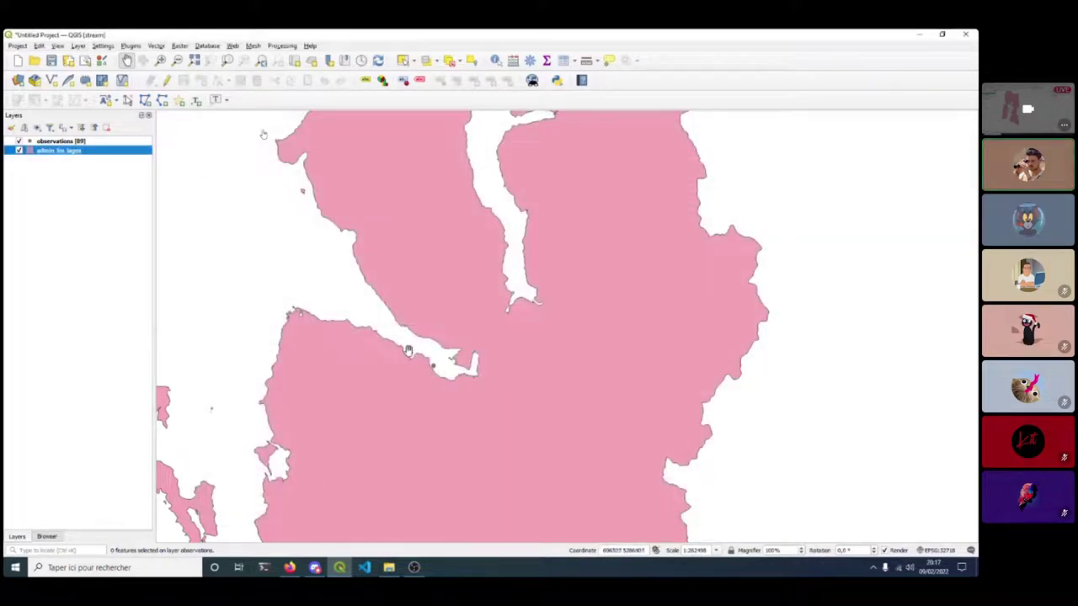
Measure the distance from the shoreline to the observation in the narrow eastern inlet, switching the measurement from Ellipsoidal to Cartesian.
{"action": "scroll", "coordinate": [408, 350], "scroll_direction": "up", "scroll_amount": 2}
{"action": "scroll", "coordinate": [527, 382], "scroll_direction": "down", "scroll_amount": 1}
{"action": "left_click_drag", "start_coordinate": [527, 382], "coordinate": [395, 382]}
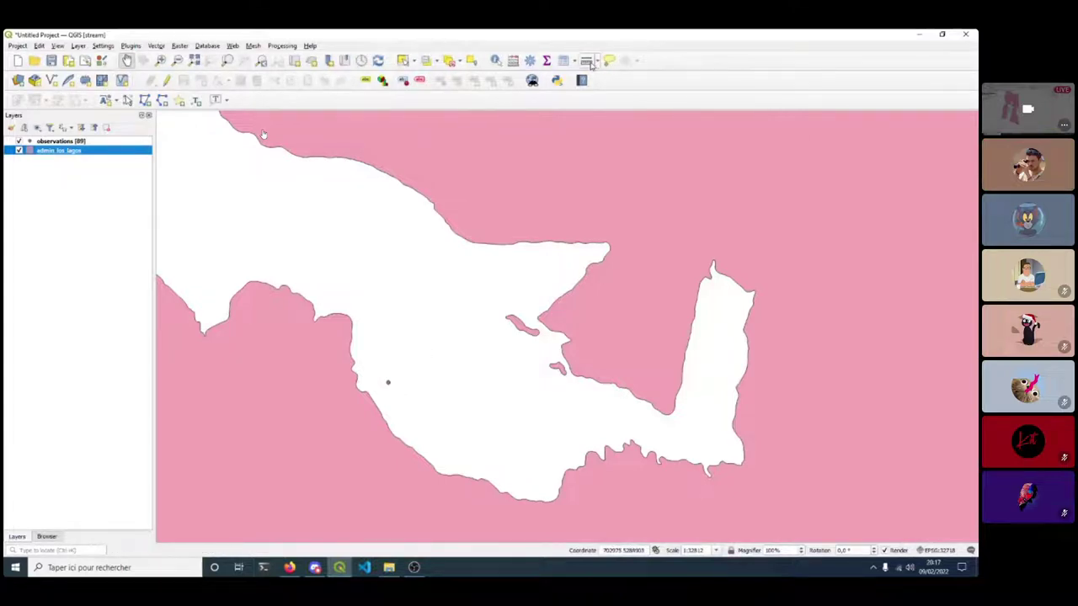
{"action": "left_click", "coordinate": [589, 62]}
{"action": "left_click", "coordinate": [368, 393]}
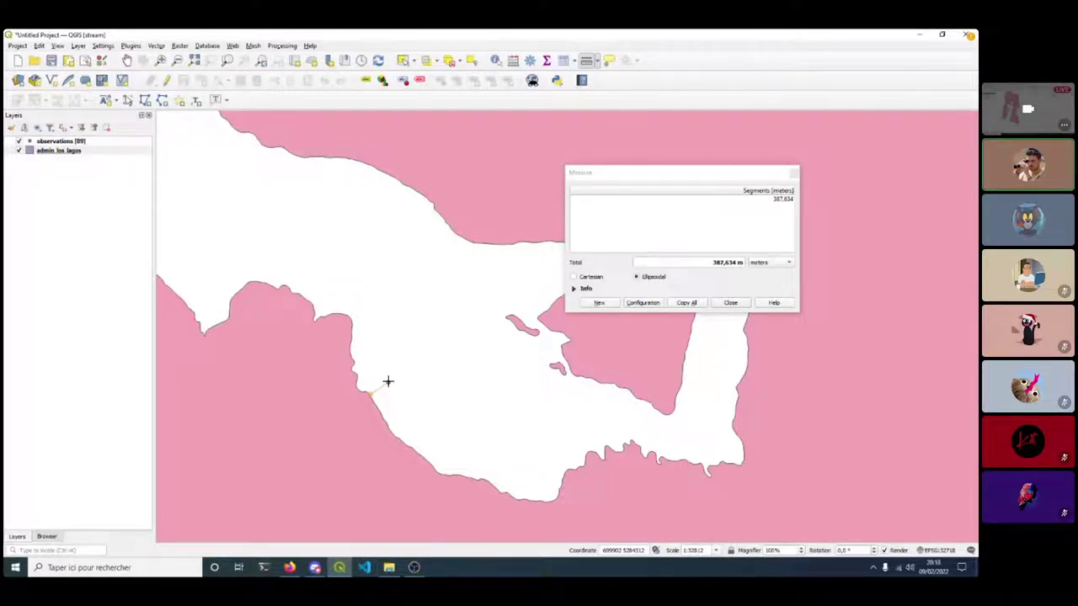
{"action": "left_click", "coordinate": [387, 381]}
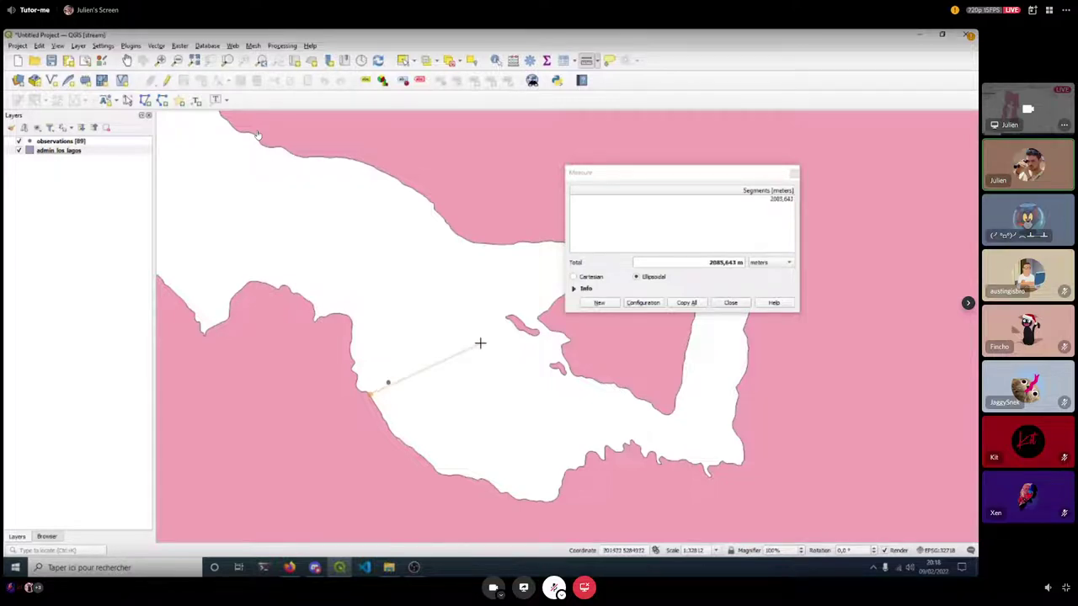
{"action": "left_click", "coordinate": [573, 278]}
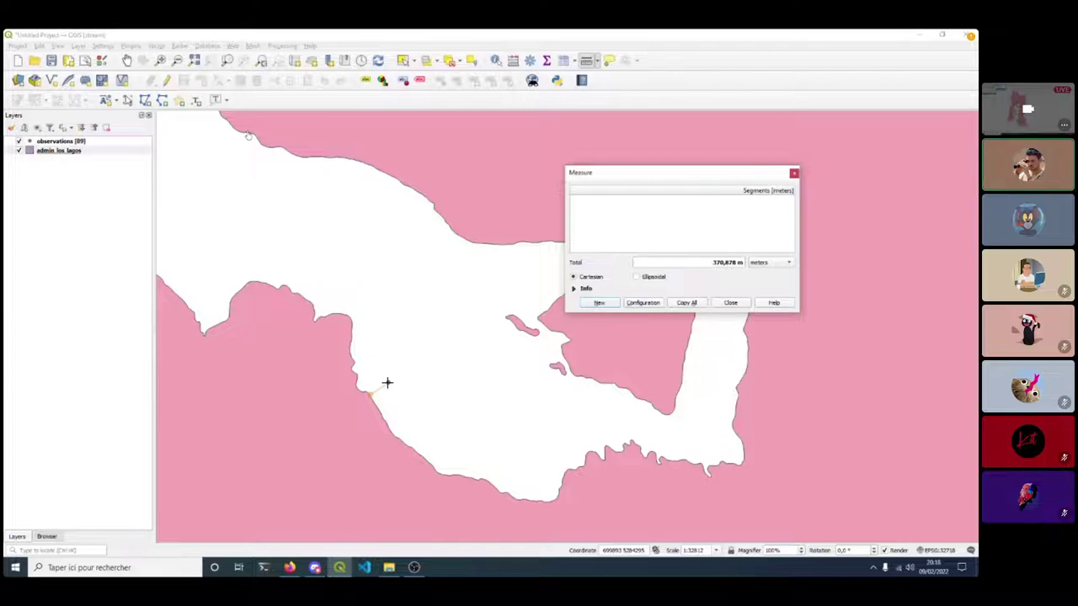
{"action": "left_click", "coordinate": [730, 302]}
Measure the Cartesian distance from the shoreline to the offshore observation beside the small islet on the western island's east coast.
{"action": "scroll", "coordinate": [428, 253], "scroll_direction": "down", "scroll_amount": 2}
{"action": "left_click_drag", "start_coordinate": [428, 253], "coordinate": [554, 340]}
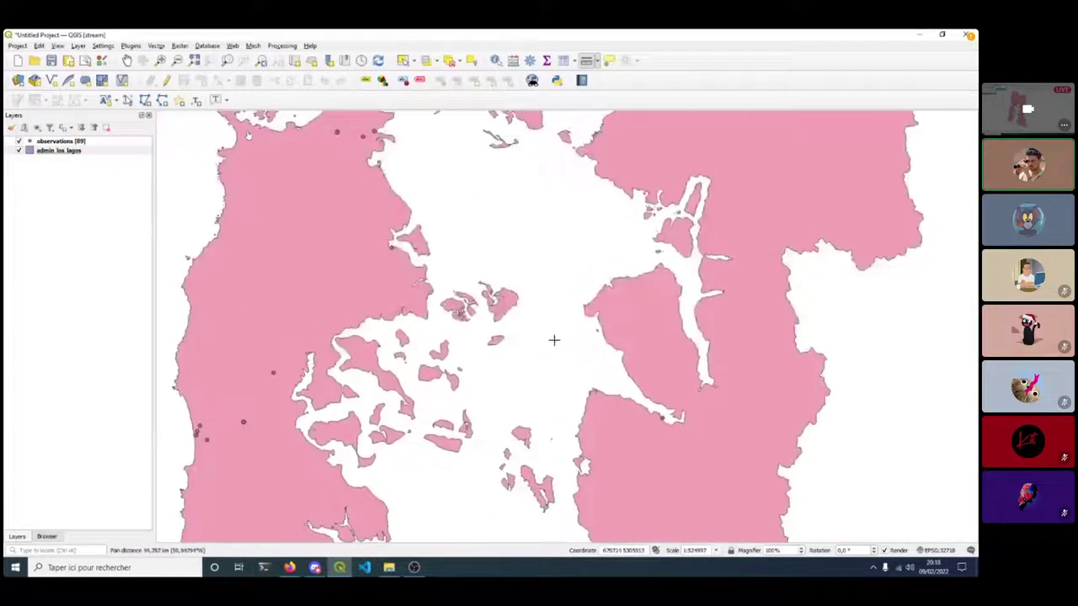
{"action": "scroll", "coordinate": [554, 340], "scroll_direction": "up", "scroll_amount": 6}
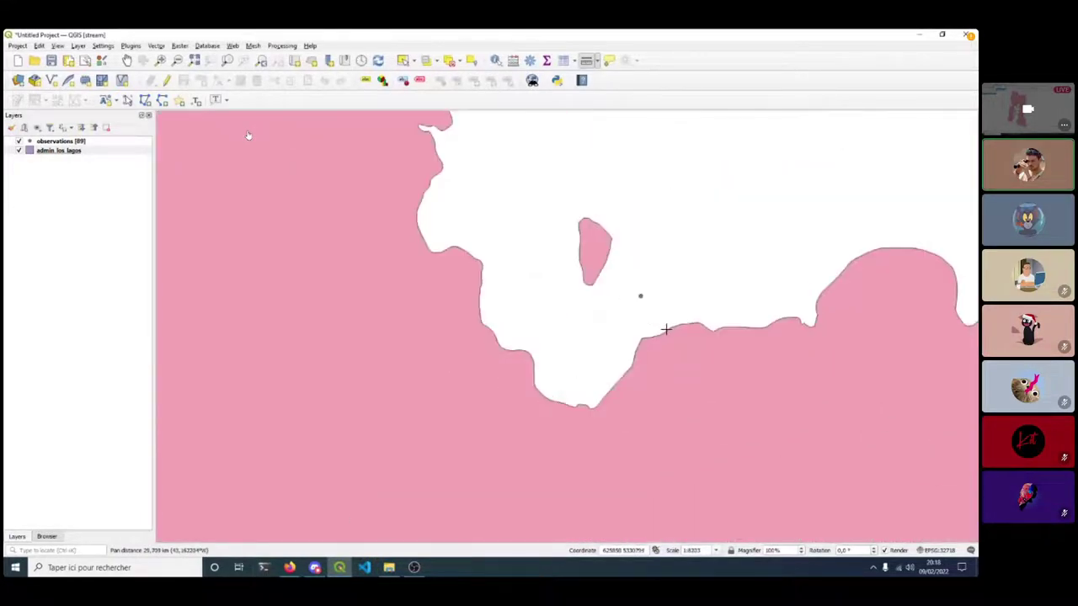
{"action": "left_click", "coordinate": [666, 329]}
{"action": "left_click_drag", "start_coordinate": [624, 173], "coordinate": [719, 164]}
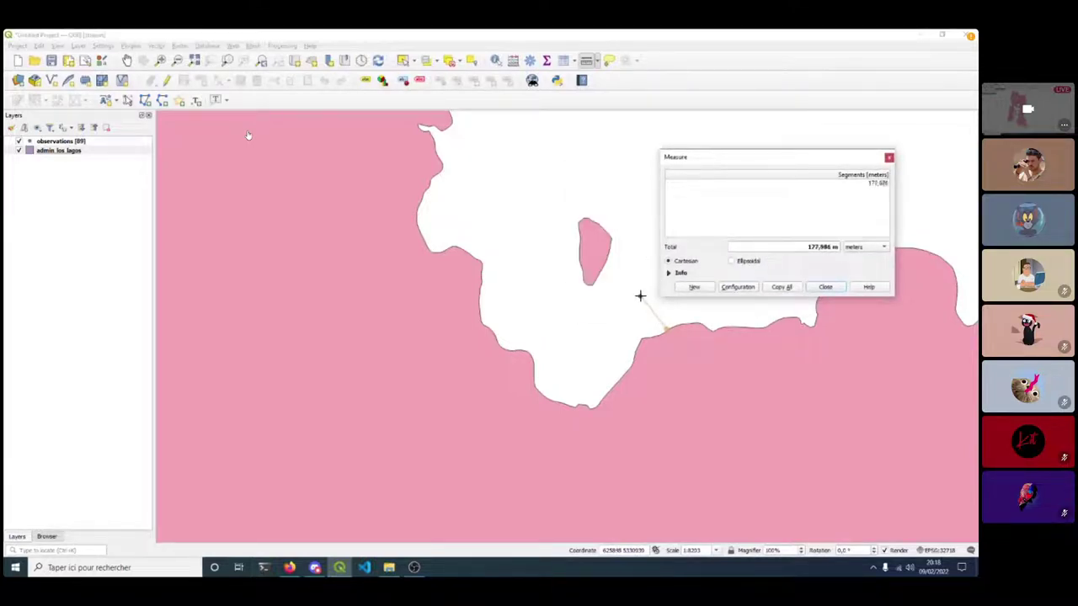
{"action": "left_click", "coordinate": [826, 286]}
Start a Buffer on the admin_los_lagos layer and set its distance to 400 meters.
{"action": "scroll", "coordinate": [554, 267], "scroll_direction": "down", "scroll_amount": 1}
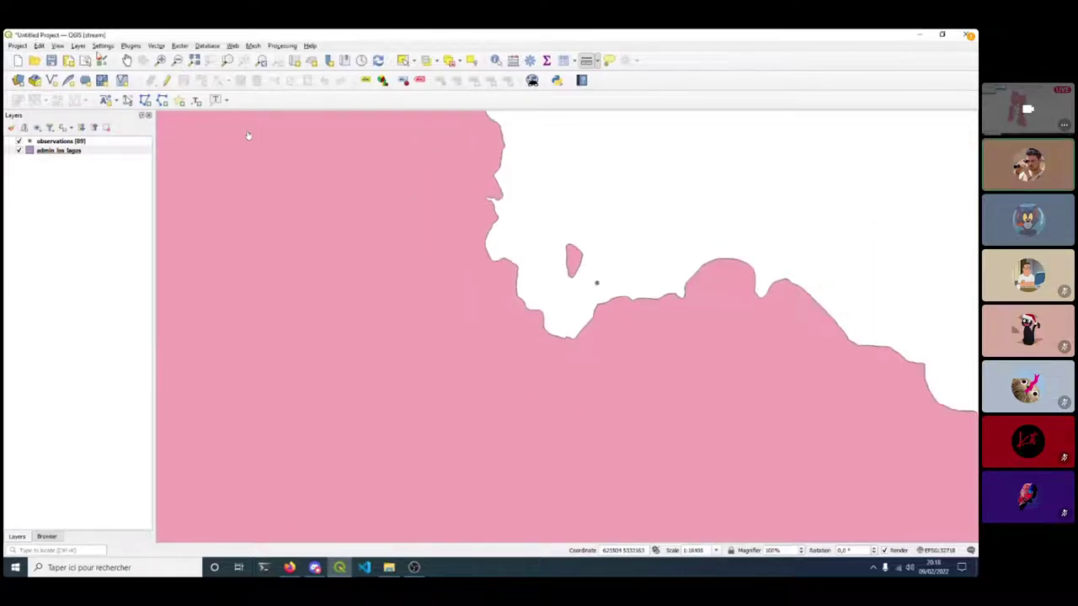
{"action": "scroll", "coordinate": [238, 211], "scroll_direction": "down", "scroll_amount": 4}
{"action": "scroll", "coordinate": [238, 231], "scroll_direction": "down", "scroll_amount": 2}
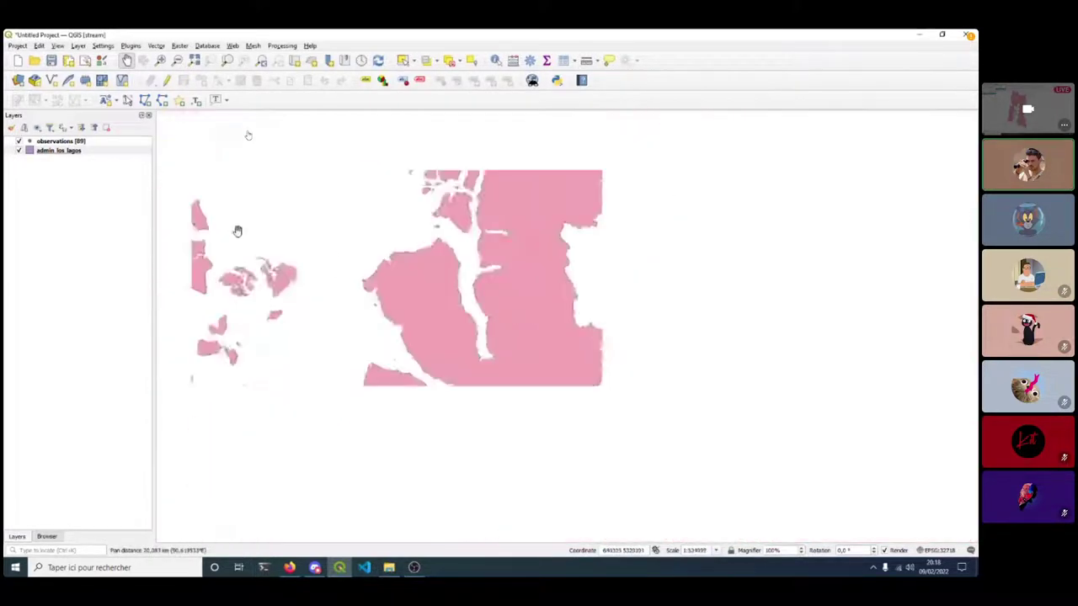
{"action": "left_click_drag", "start_coordinate": [315, 233], "coordinate": [446, 236]}
{"action": "left_click", "coordinate": [157, 45]}
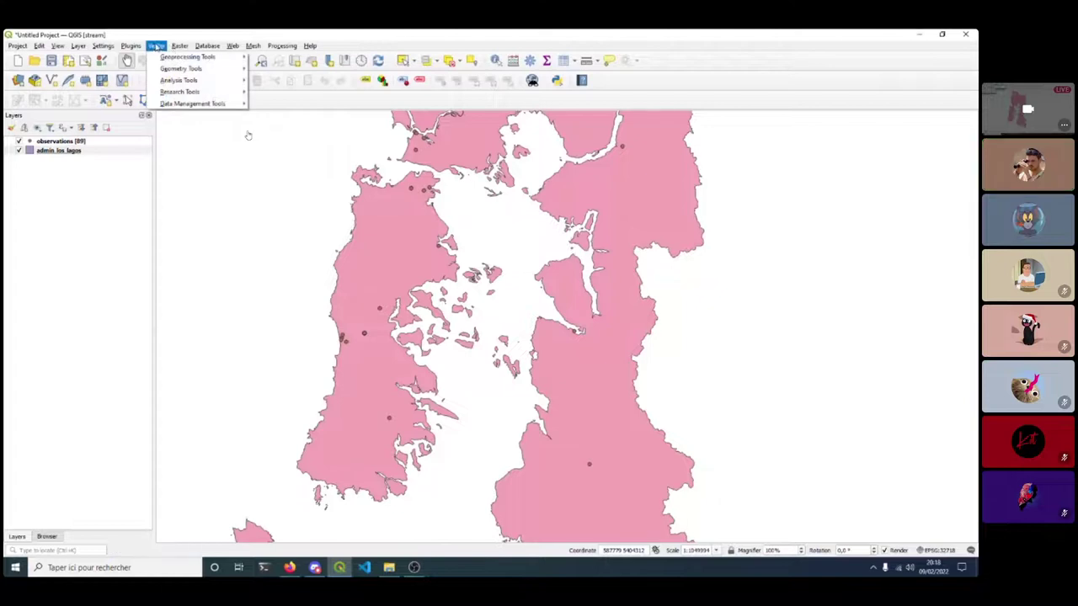
{"action": "left_click", "coordinate": [157, 46]}
{"action": "left_click", "coordinate": [76, 150]}
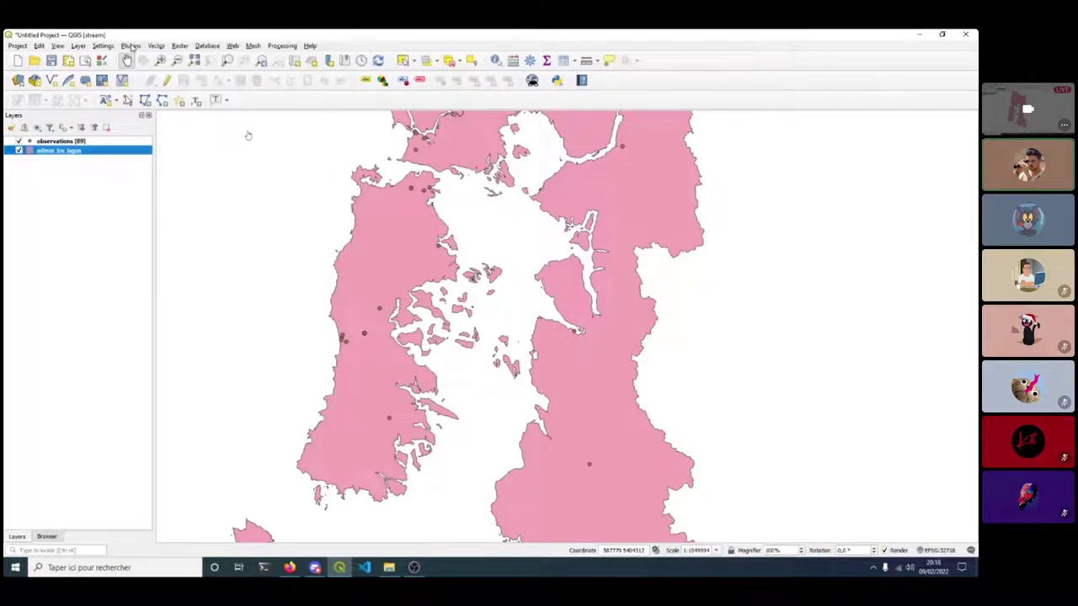
{"action": "left_click", "coordinate": [156, 46]}
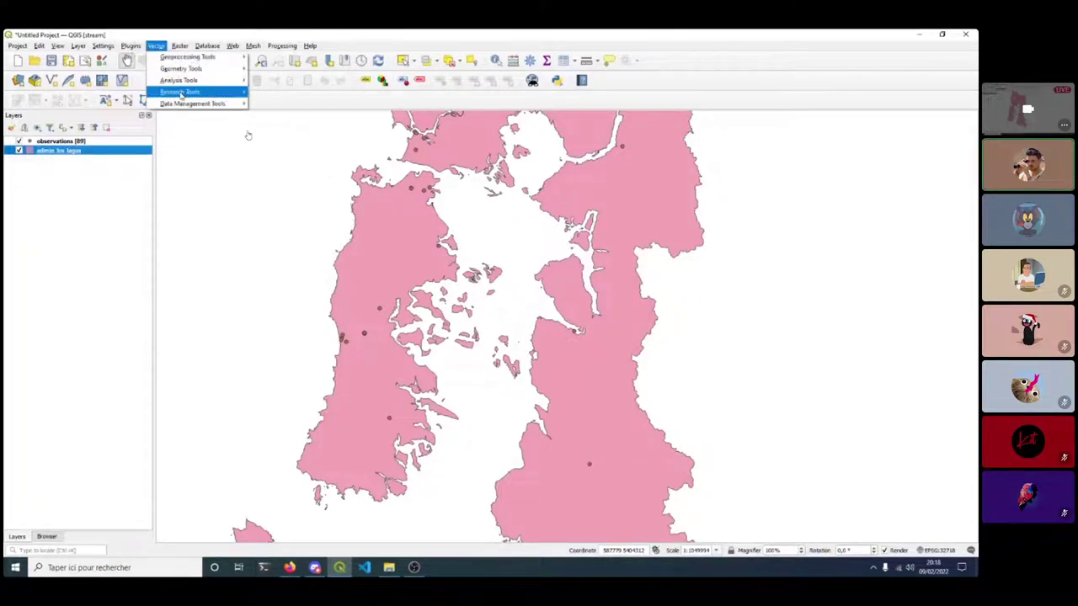
{"action": "mouse_move", "coordinate": [189, 69]}
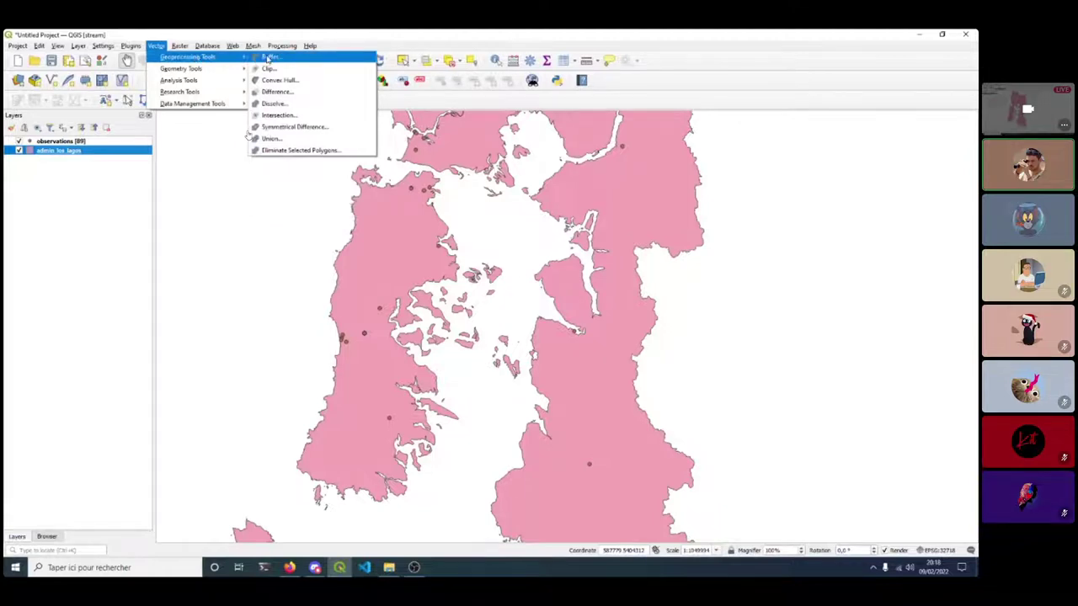
{"action": "left_click", "coordinate": [268, 58]}
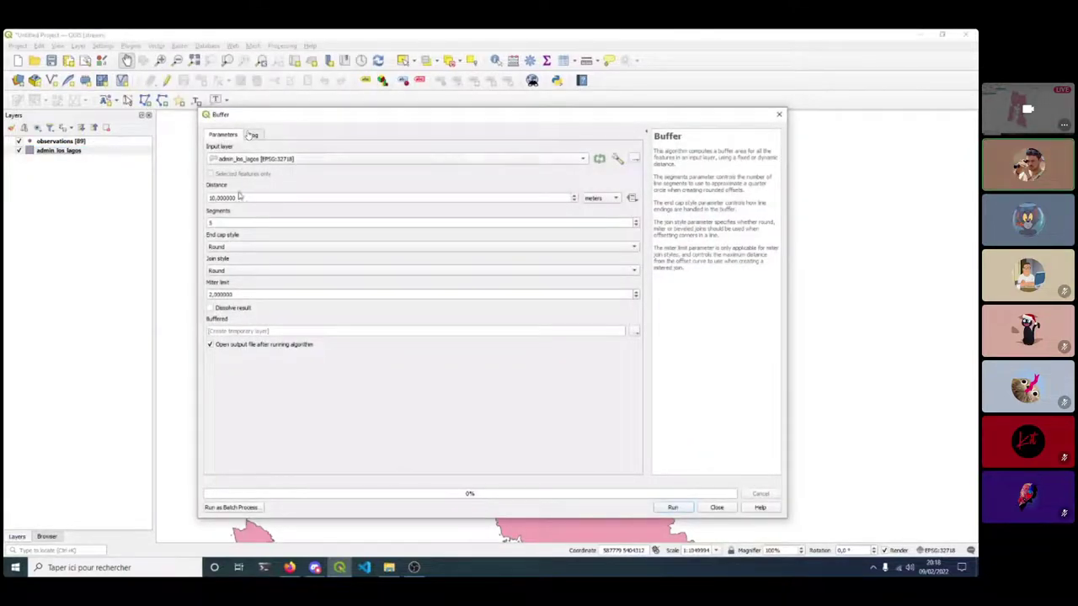
{"action": "left_click_drag", "start_coordinate": [239, 196], "coordinate": [204, 198]}
{"action": "type", "text": "400"}
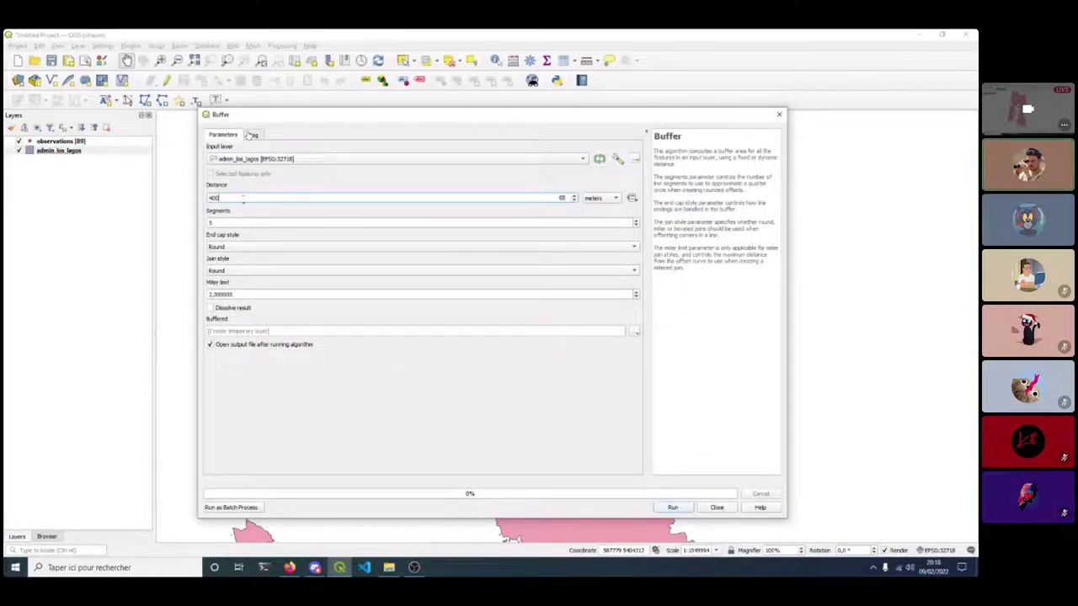
{"action": "key", "text": "Tab"}
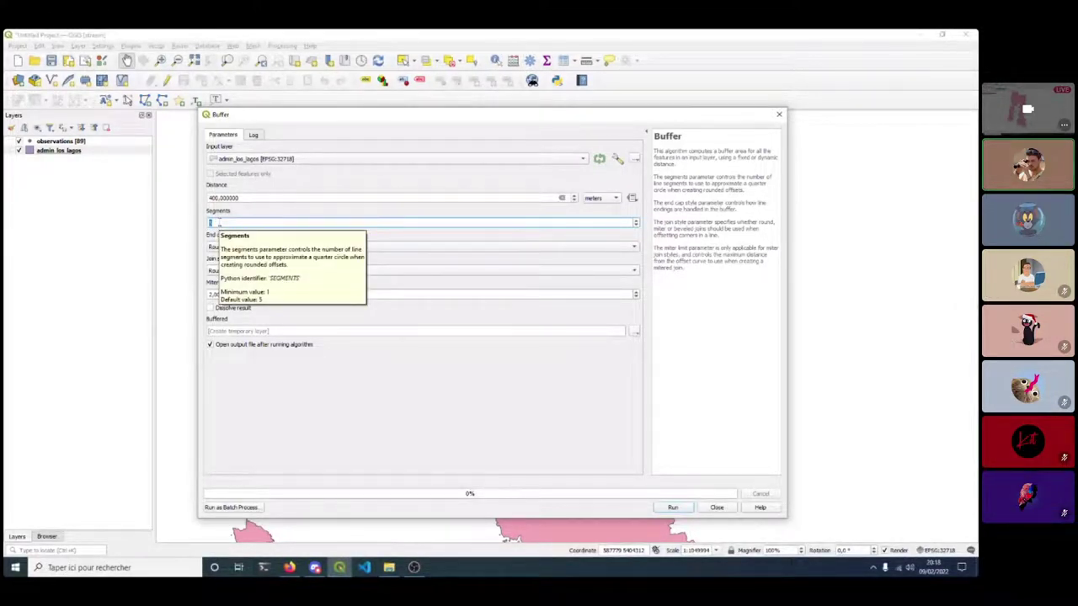
Run the buffer with 20 segments into a temporary layer and inspect its edge around the observation in the narrow inlet.
{"action": "left_click", "coordinate": [217, 224]}
{"action": "key", "text": "BackSpace"}
{"action": "type", "text": "1"}
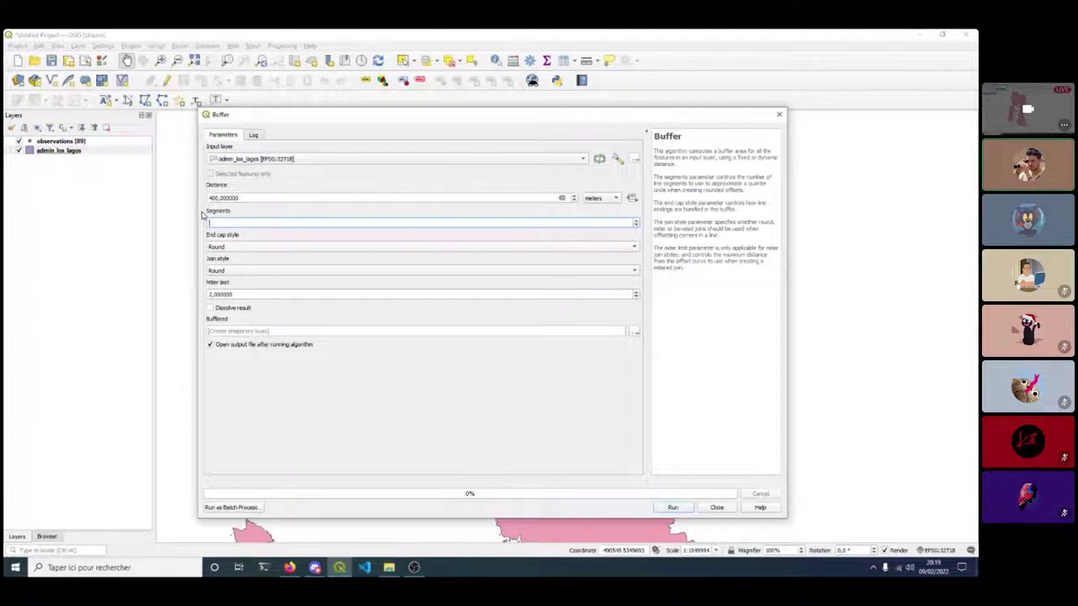
{"action": "type", "text": "20"}
{"action": "left_click", "coordinate": [671, 508]}
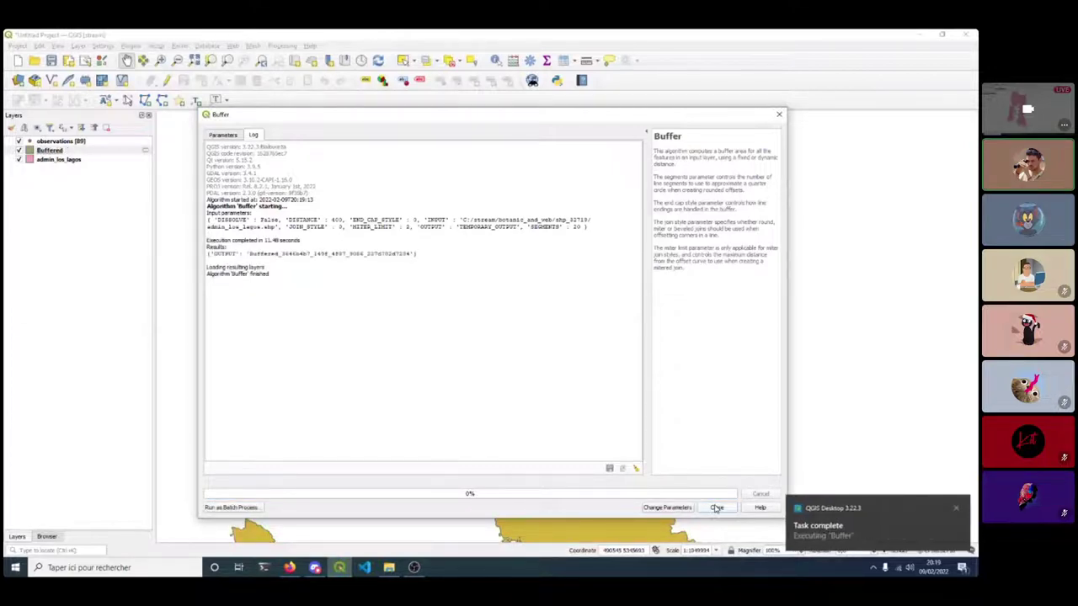
{"action": "left_click", "coordinate": [716, 508]}
{"action": "scroll", "coordinate": [590, 363], "scroll_direction": "down", "scroll_amount": 3}
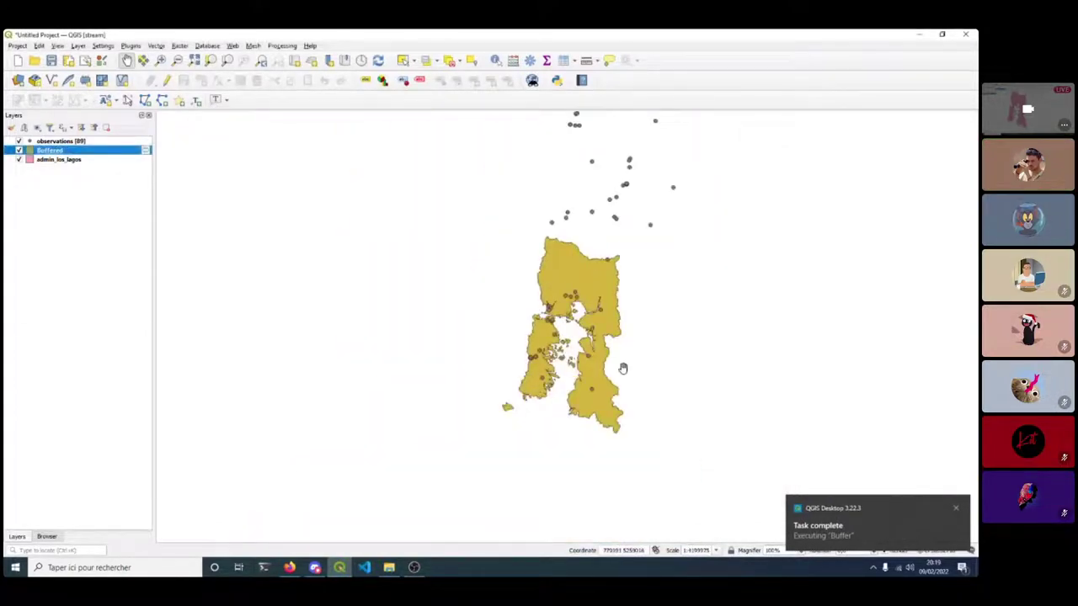
{"action": "scroll", "coordinate": [619, 367], "scroll_direction": "up", "scroll_amount": 6}
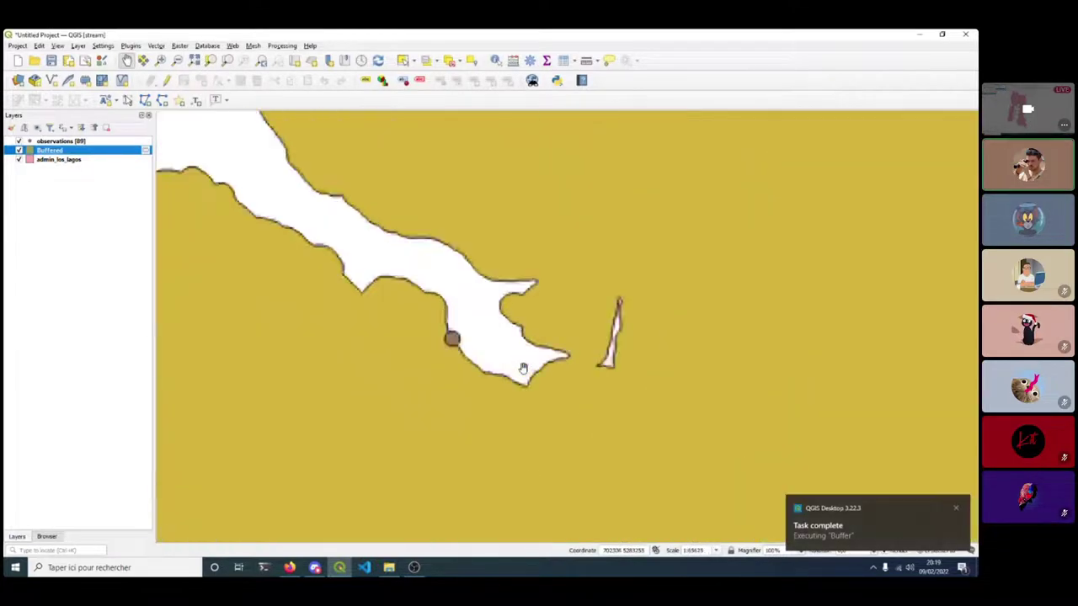
{"action": "scroll", "coordinate": [484, 349], "scroll_direction": "up", "scroll_amount": 4}
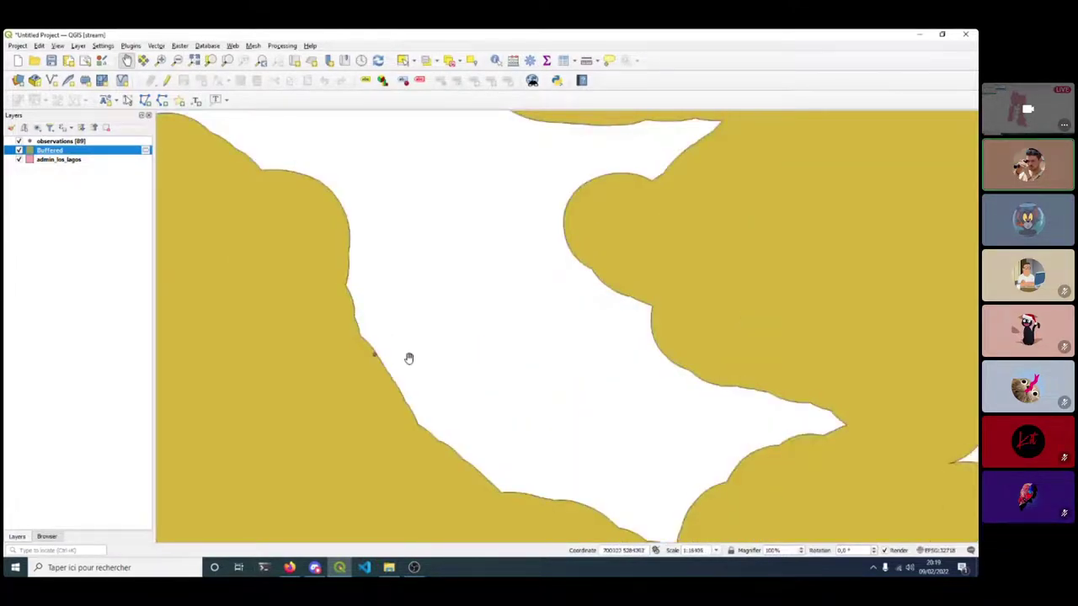
{"action": "scroll", "coordinate": [370, 356], "scroll_direction": "up", "scroll_amount": 3}
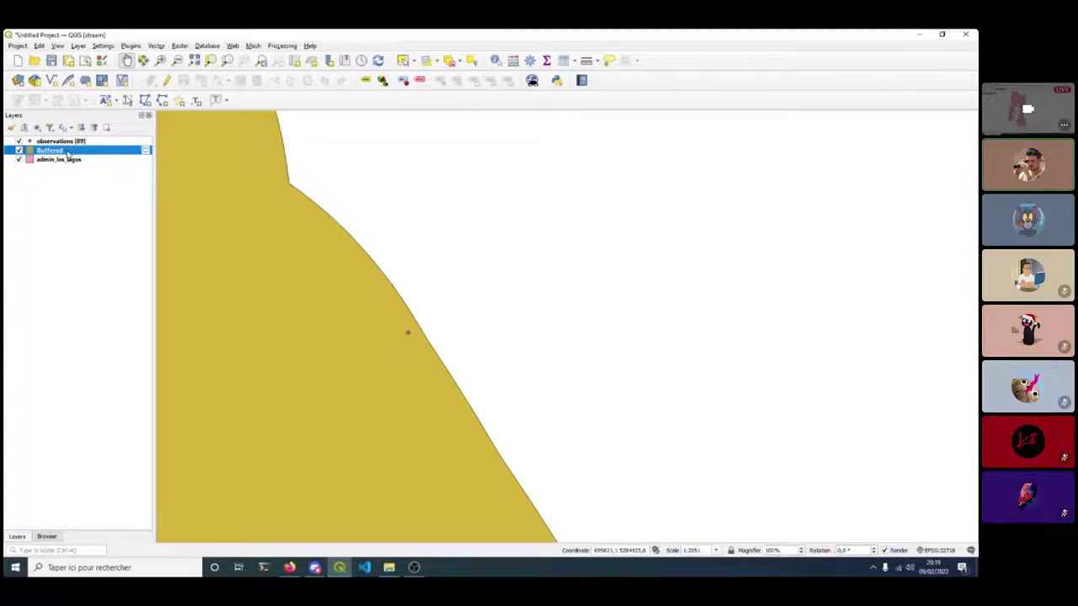
{"action": "left_click", "coordinate": [157, 45]}
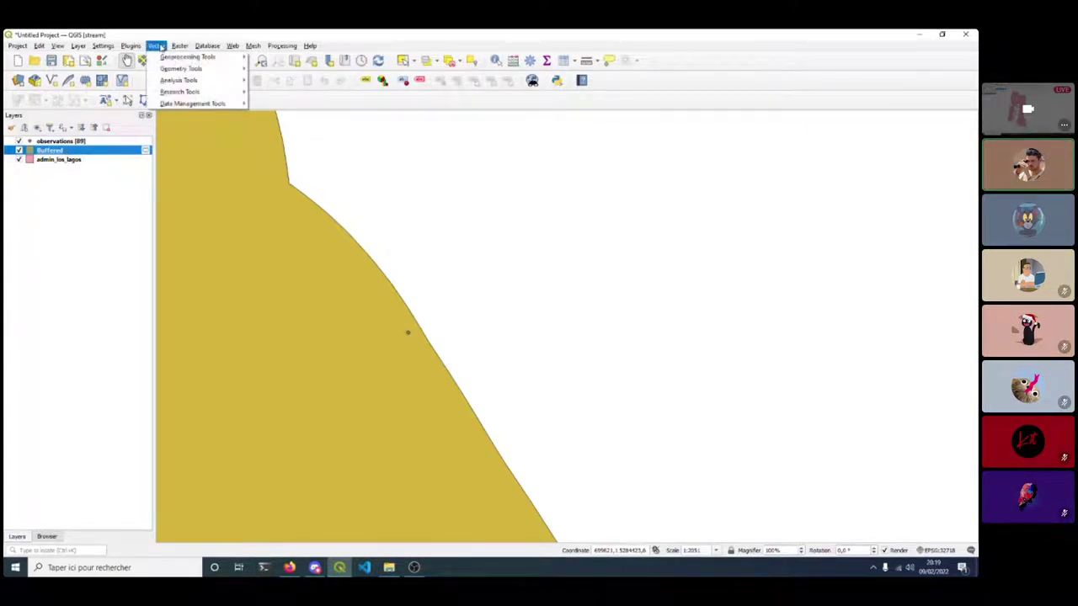
{"action": "mouse_move", "coordinate": [200, 91]}
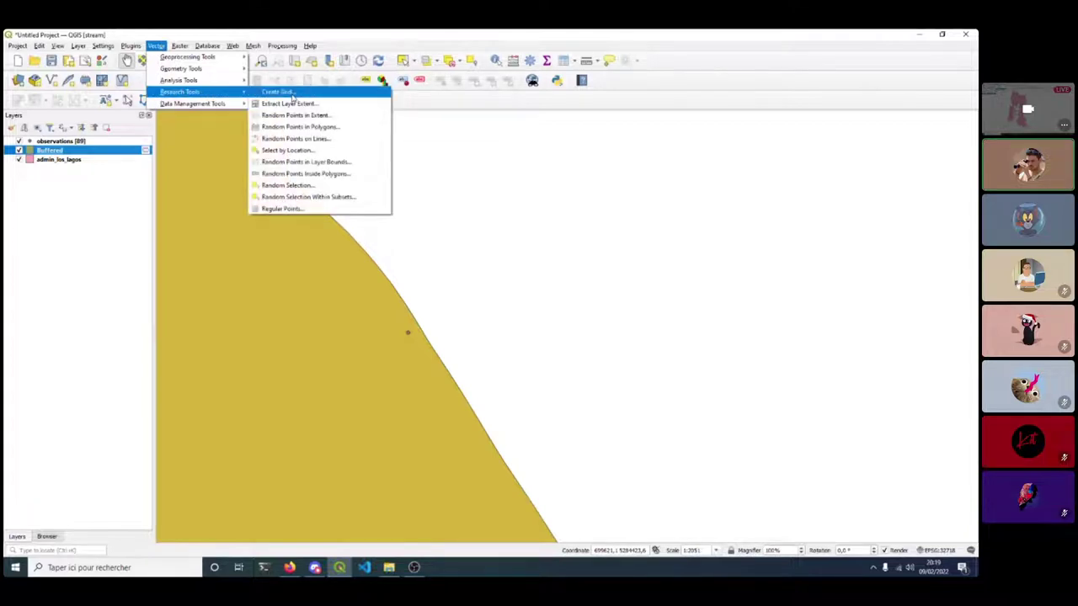
{"action": "left_click", "coordinate": [277, 161]}
{"action": "left_click", "coordinate": [396, 155]}
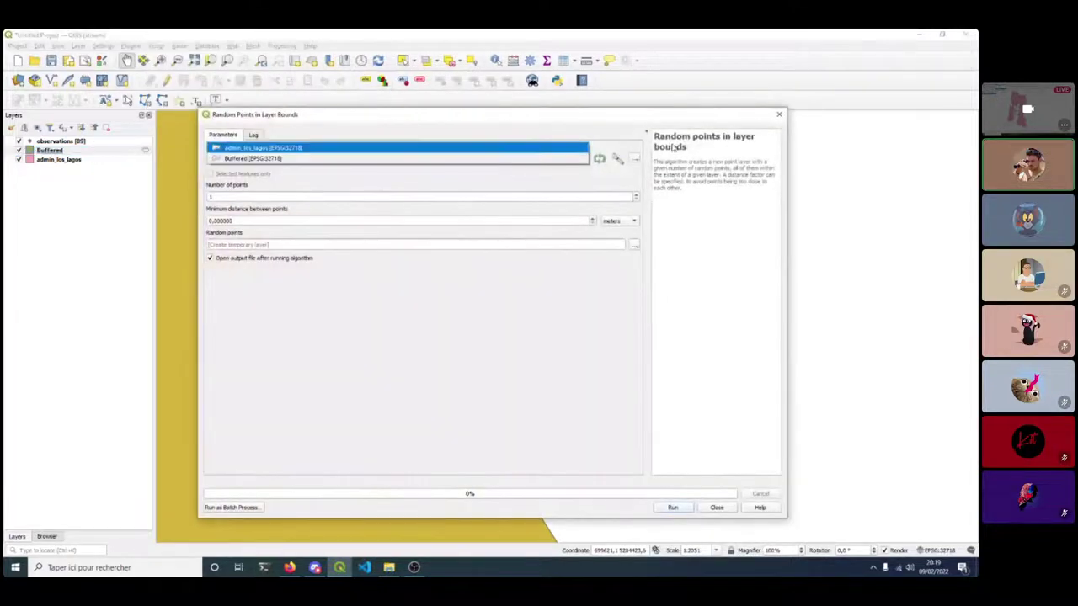
{"action": "left_click", "coordinate": [396, 155]}
{"action": "key", "text": "Escape"}
Create a new selection of the observations that are within the Buffered layer and review the selected points across the region.
{"action": "left_click", "coordinate": [157, 46]}
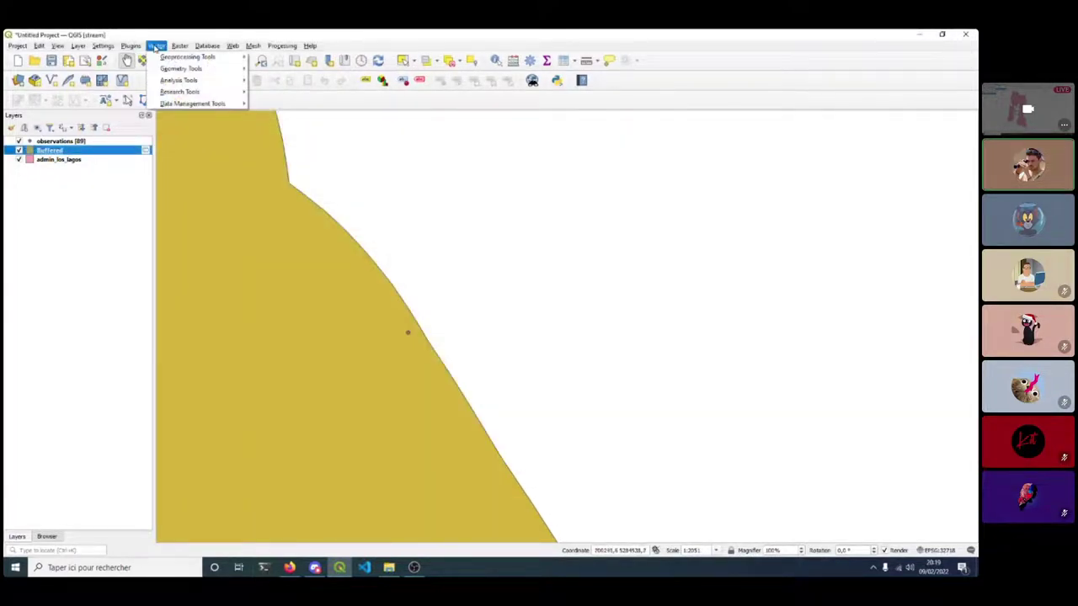
{"action": "mouse_move", "coordinate": [201, 91]}
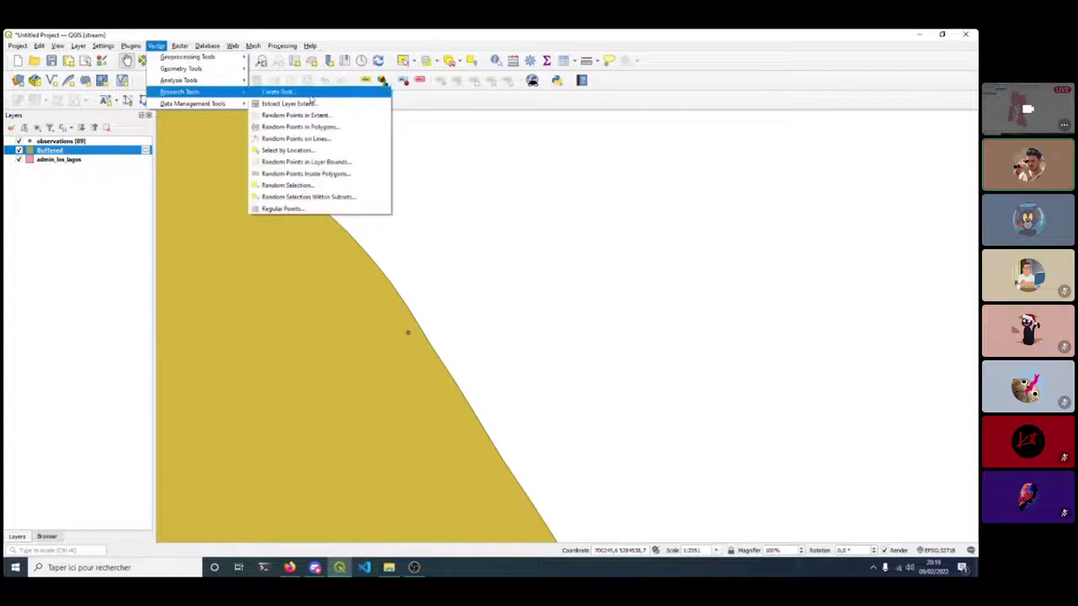
{"action": "left_click", "coordinate": [286, 150]}
{"action": "left_click", "coordinate": [216, 161]}
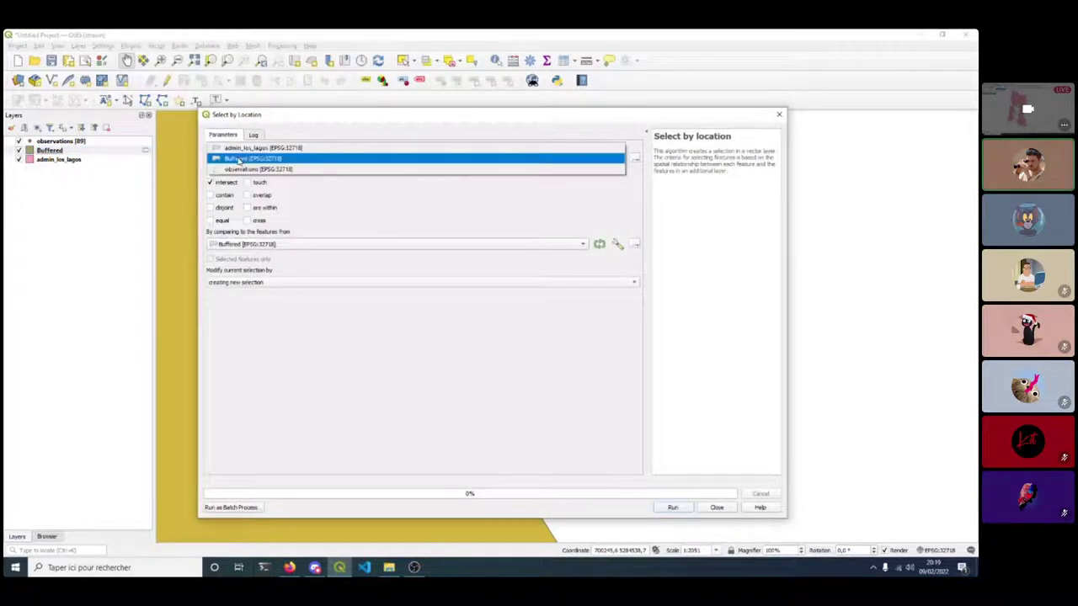
{"action": "left_click", "coordinate": [237, 169]}
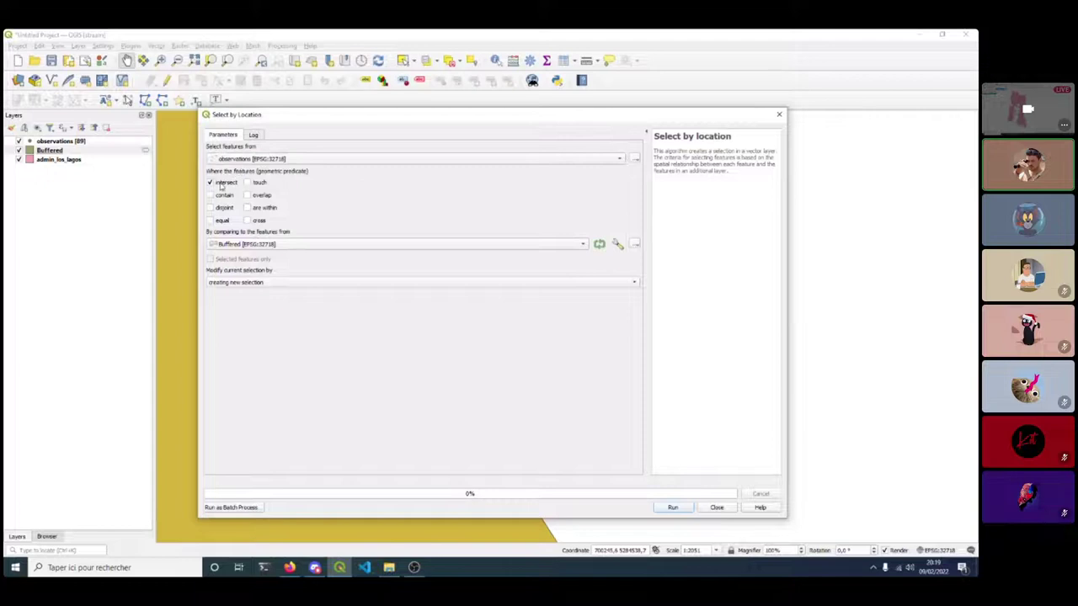
{"action": "left_click", "coordinate": [258, 208]}
{"action": "left_click", "coordinate": [248, 244]}
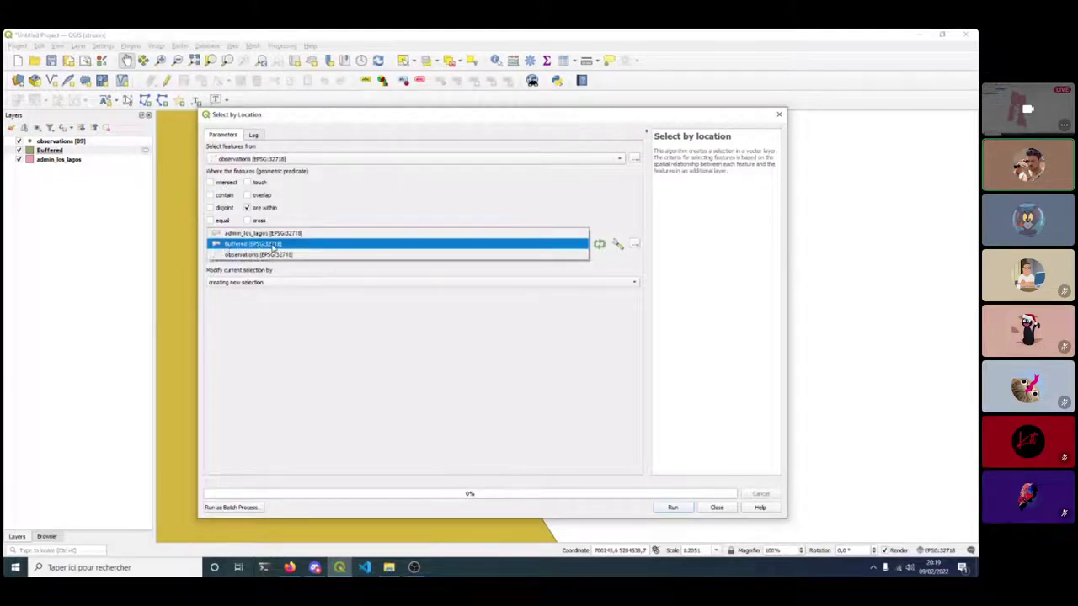
{"action": "left_click", "coordinate": [274, 246]}
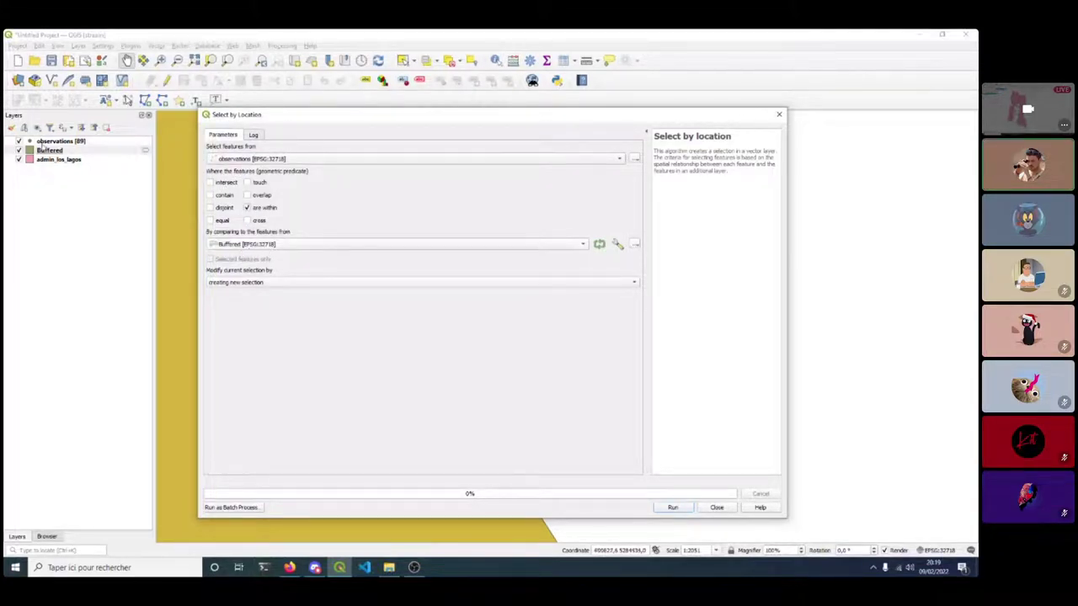
{"action": "left_click", "coordinate": [673, 507]}
{"action": "left_click", "coordinate": [716, 508]}
{"action": "scroll", "coordinate": [413, 341], "scroll_direction": "down", "scroll_amount": 7}
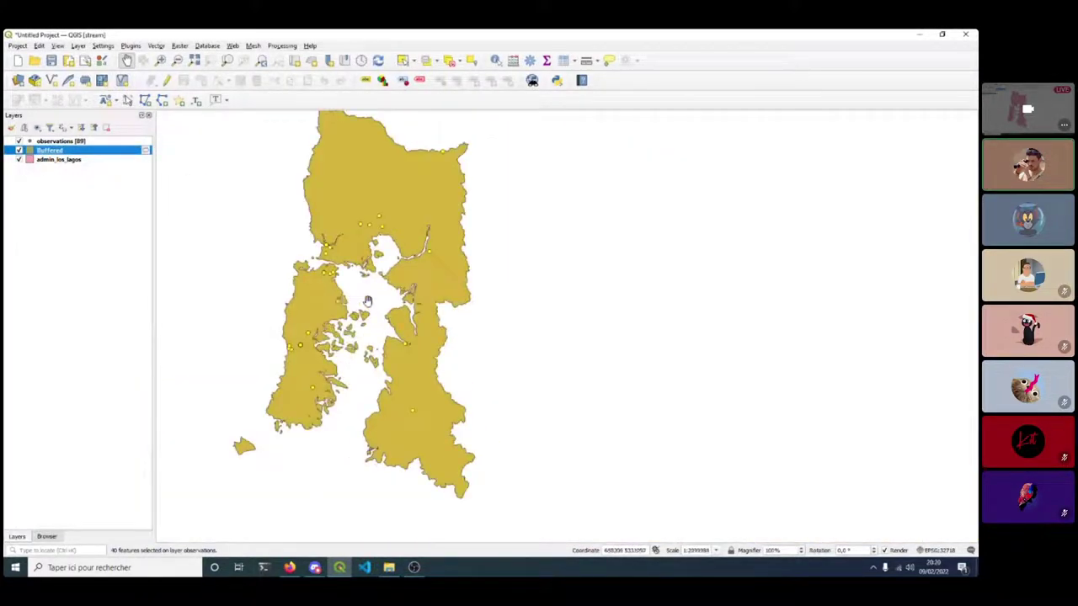
{"action": "scroll", "coordinate": [368, 302], "scroll_direction": "down", "scroll_amount": 3}
{"action": "scroll", "coordinate": [368, 302], "scroll_direction": "up", "scroll_amount": 4}
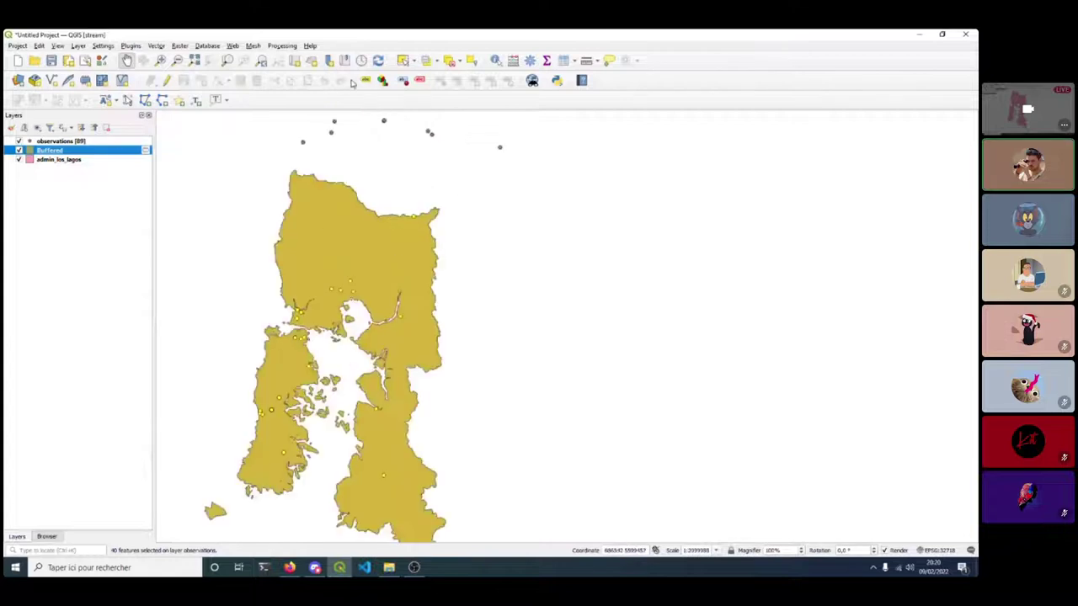
Try to invert the feature selection with the Buffered layer active, and deselect the features in all layers.
{"action": "left_click", "coordinate": [438, 63]}
{"action": "left_click", "coordinate": [436, 64]}
{"action": "left_click", "coordinate": [436, 66]}
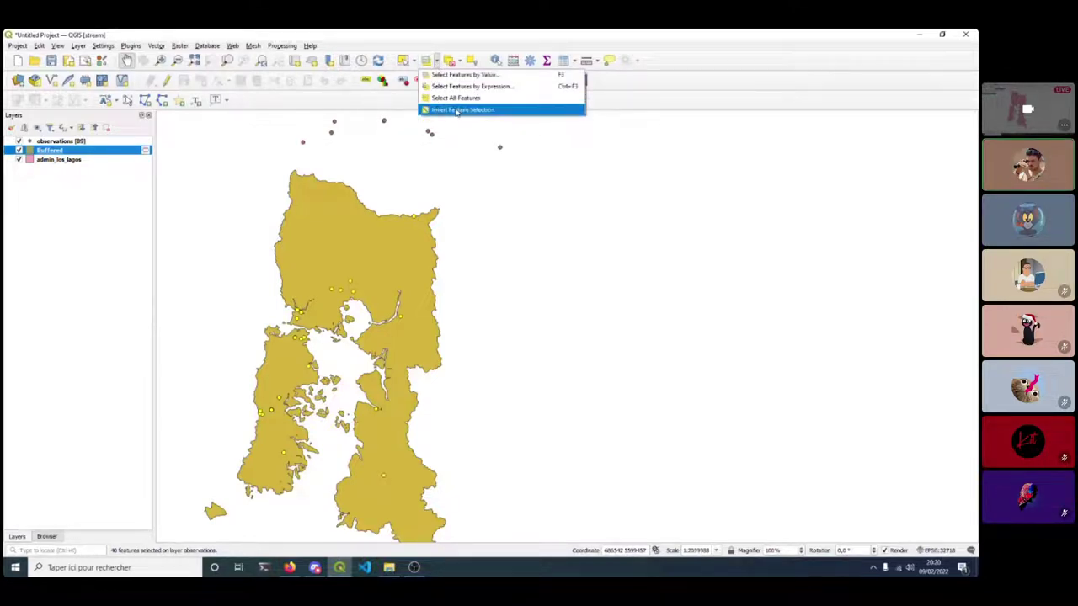
{"action": "left_click", "coordinate": [453, 111]}
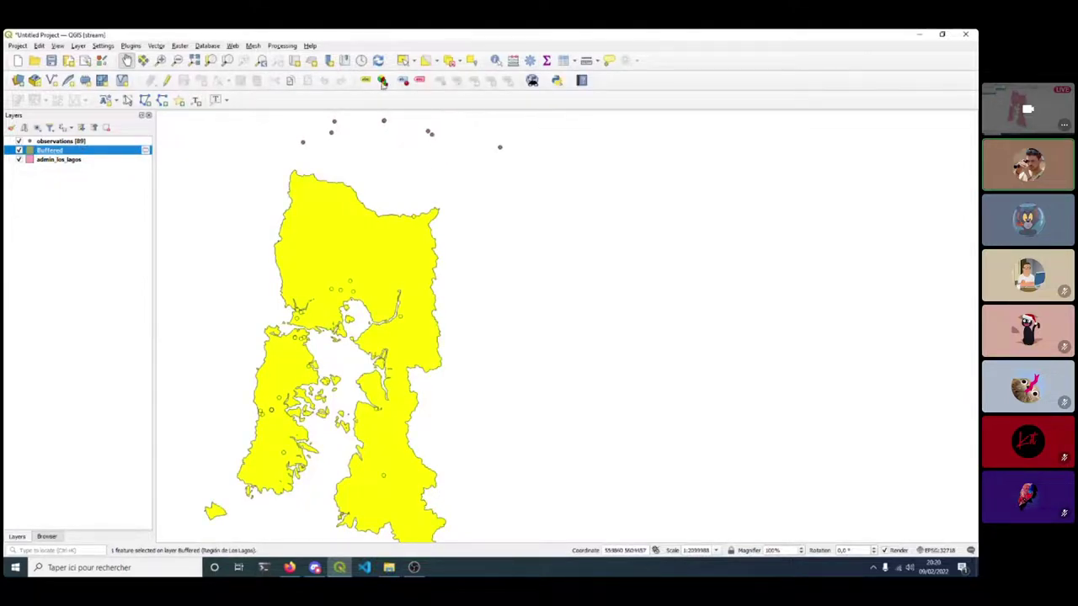
{"action": "left_click", "coordinate": [451, 61]}
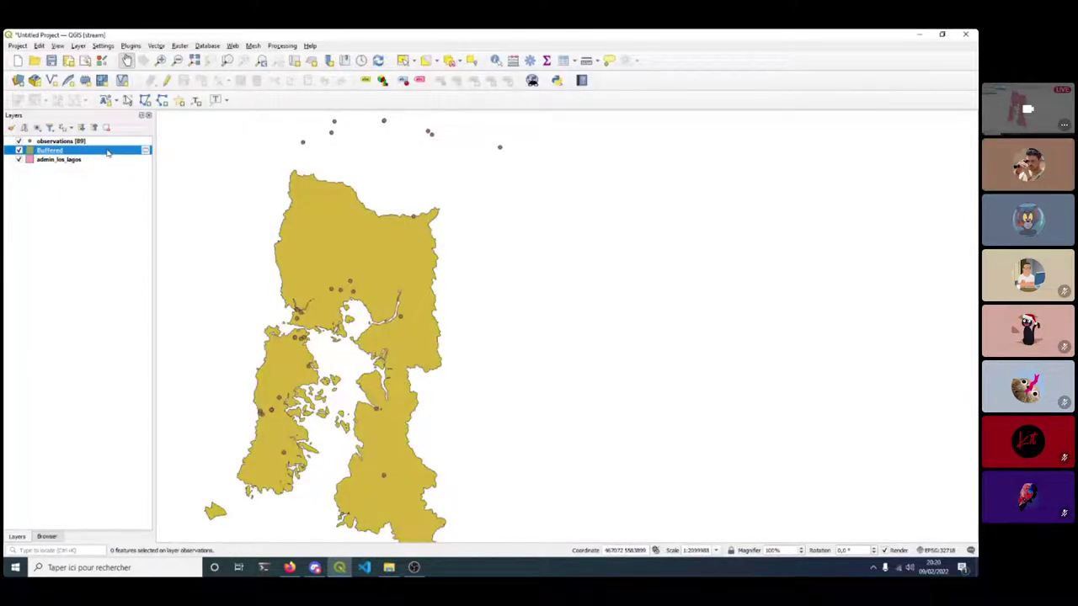
Run Select by Location on observations with the predicate "are within", comparing to the Buffered layer and creating a new selection.
{"action": "left_click", "coordinate": [56, 141]}
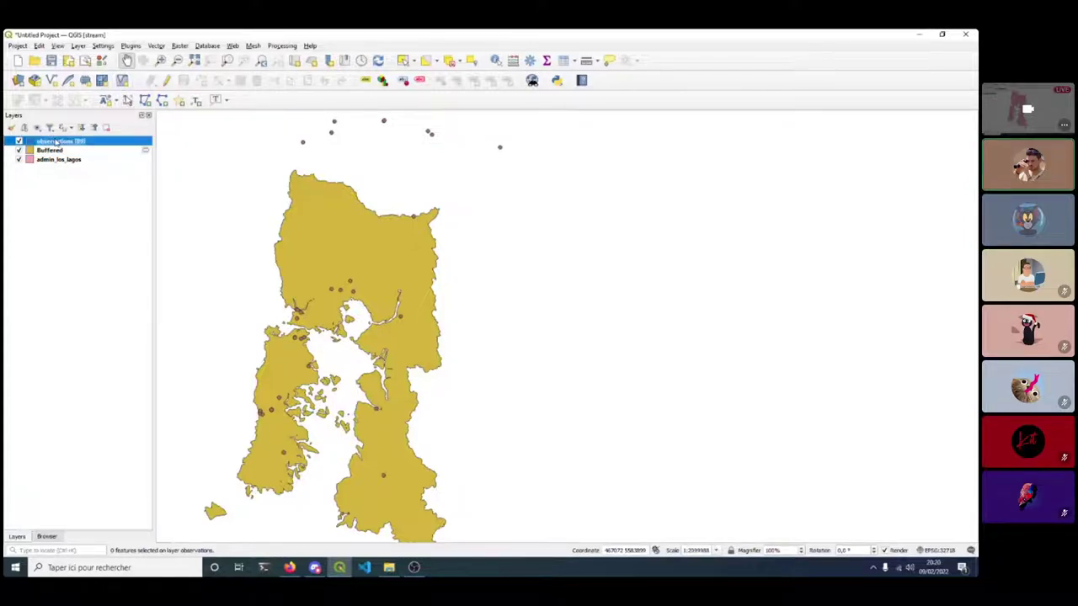
{"action": "left_click", "coordinate": [157, 46]}
{"action": "mouse_move", "coordinate": [189, 92]}
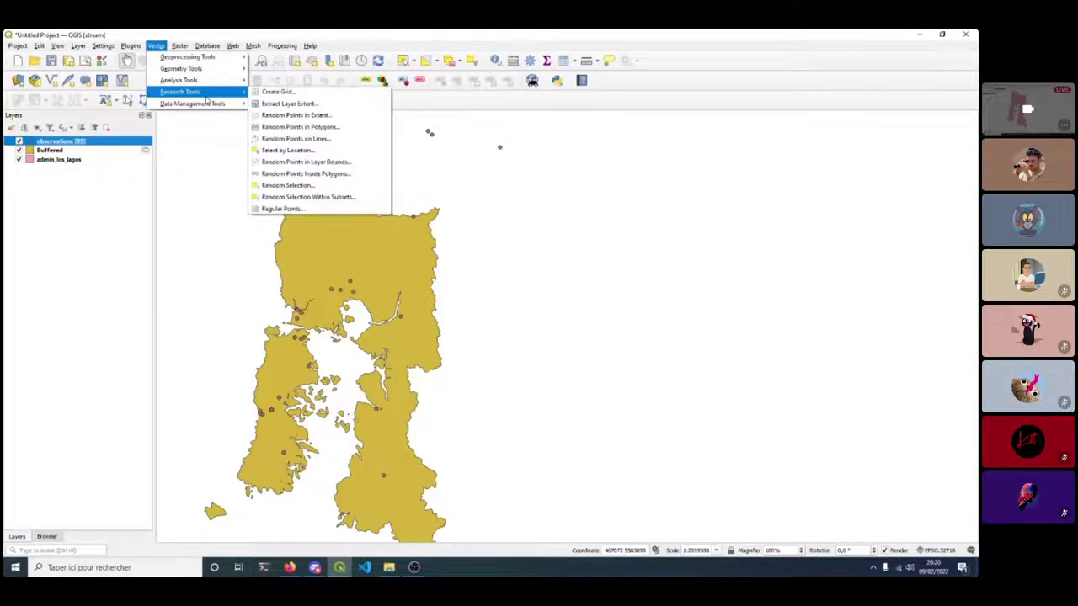
{"action": "left_click", "coordinate": [297, 155]}
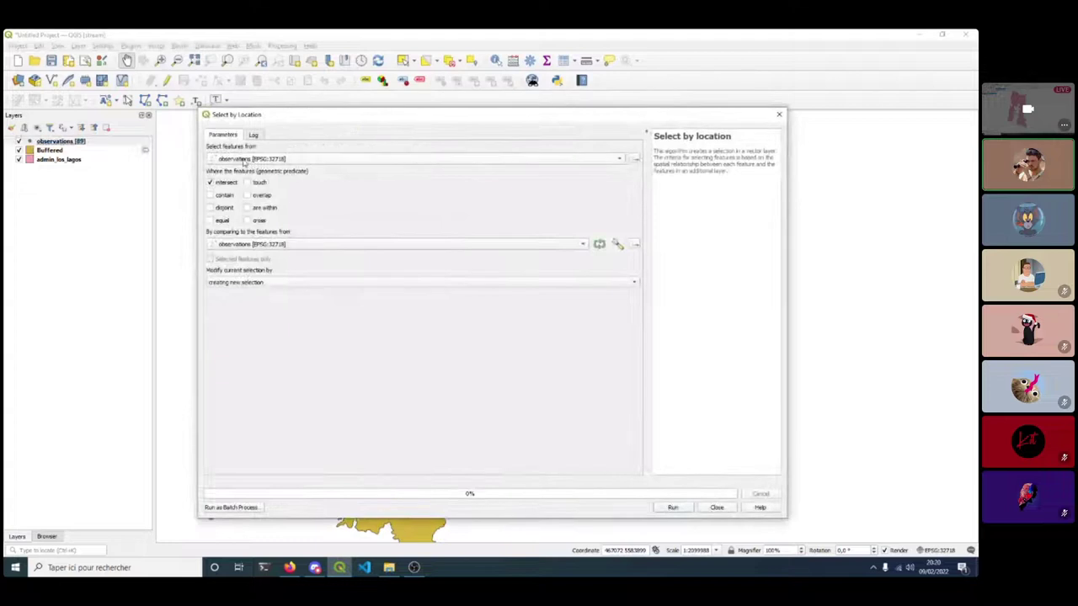
{"action": "left_click", "coordinate": [245, 246]}
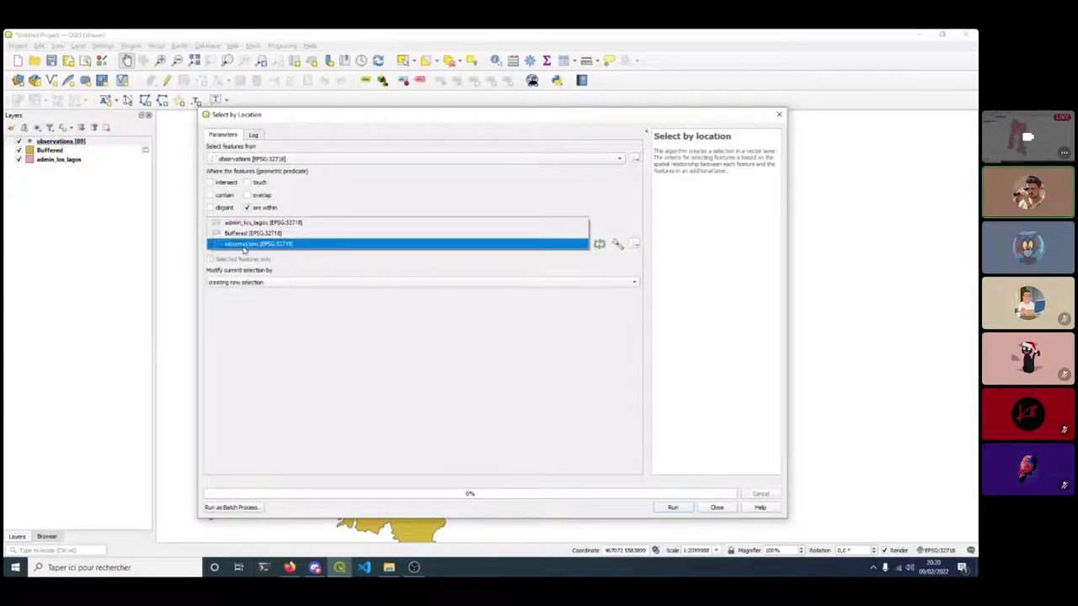
{"action": "left_click", "coordinate": [253, 232]}
{"action": "left_click", "coordinate": [672, 508]}
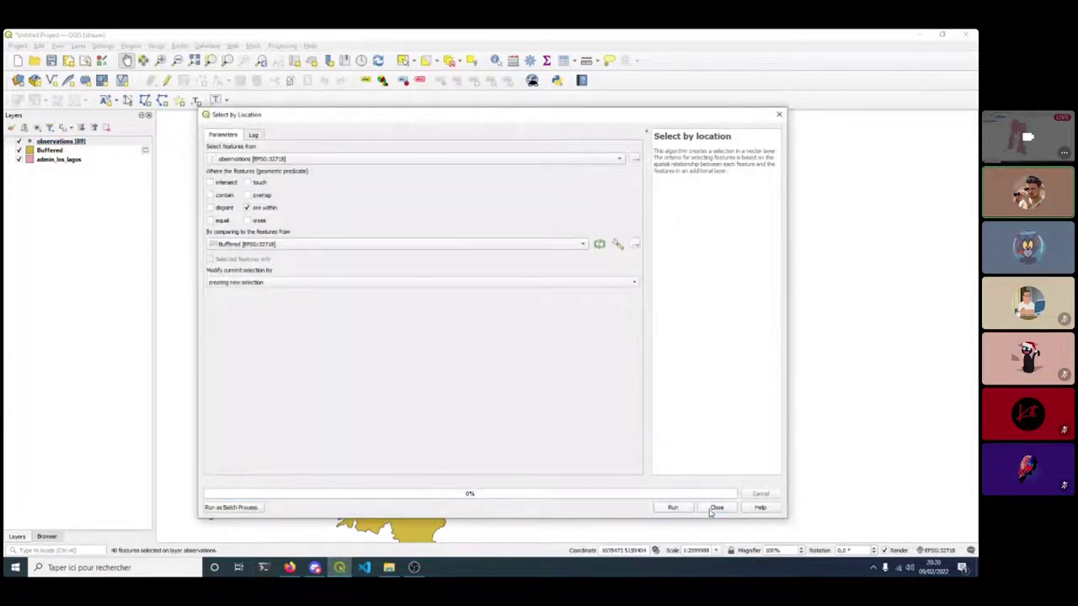
{"action": "left_click", "coordinate": [717, 508]}
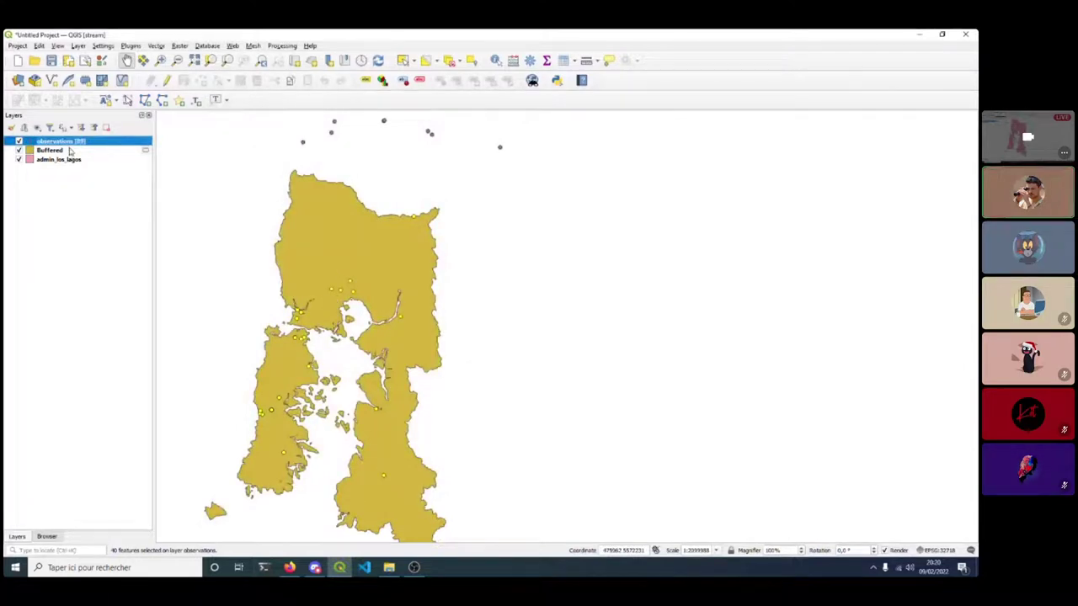
Invert the selection on observations, delete the points outside the buffer including those beyond the map view, and save the layer edits.
{"action": "left_click", "coordinate": [426, 63]}
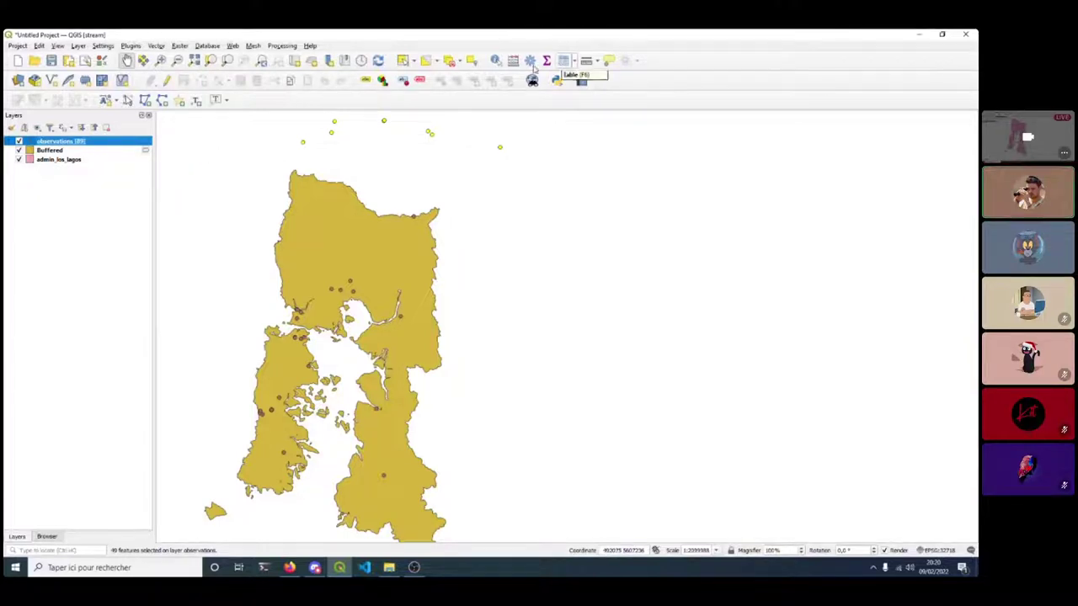
{"action": "left_click", "coordinate": [167, 80]}
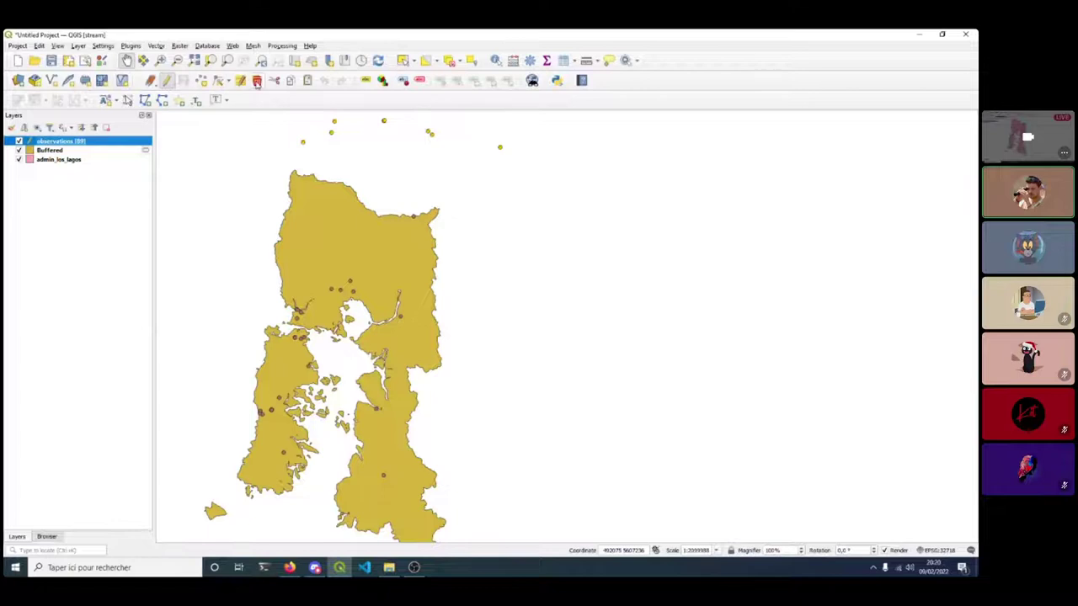
{"action": "left_click", "coordinate": [257, 81]}
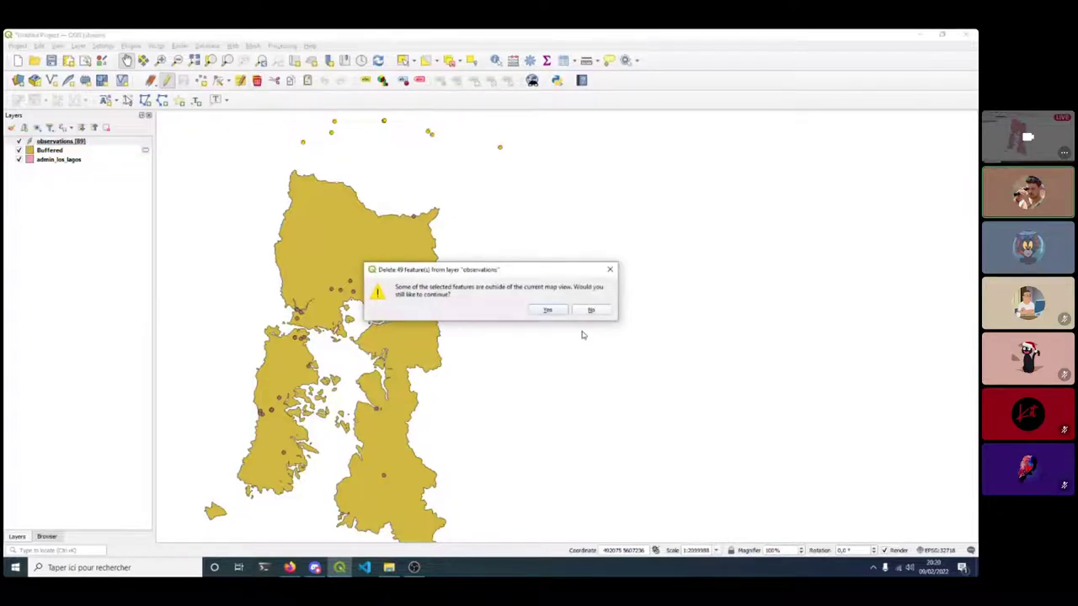
{"action": "left_click", "coordinate": [552, 310]}
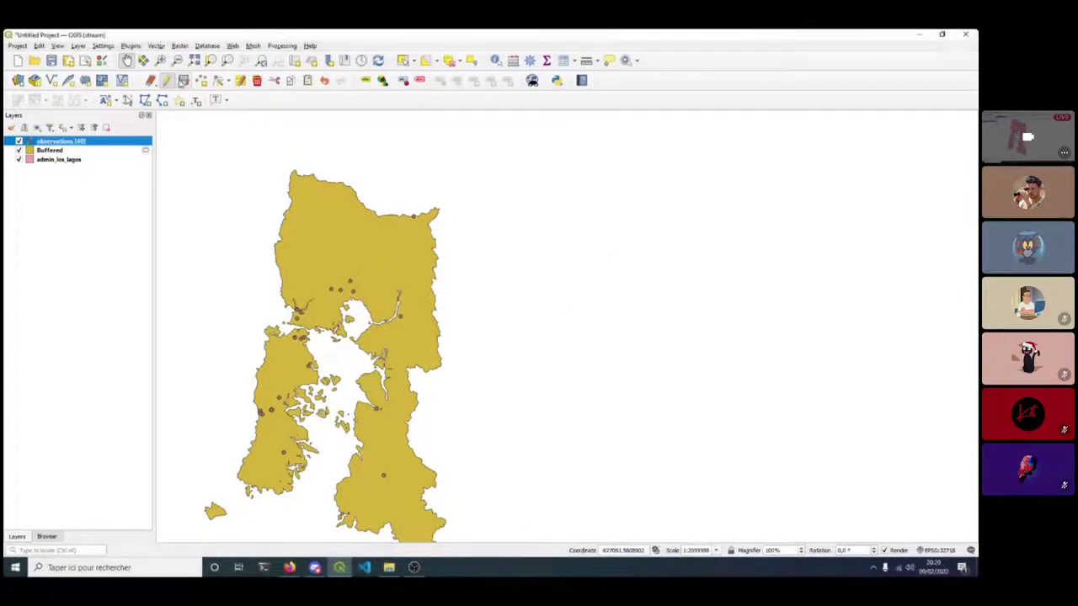
Remove the temporary Buffered layer from the project.
{"action": "key", "text": "Down"}
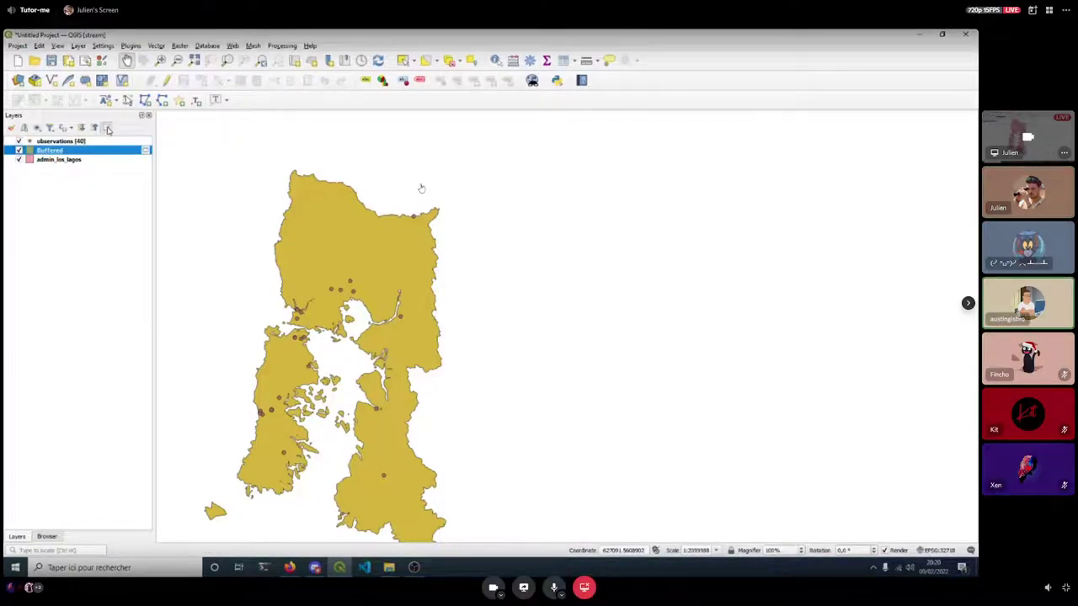
{"action": "key", "text": "ctrl+d"}
{"action": "left_click", "coordinate": [476, 305]}
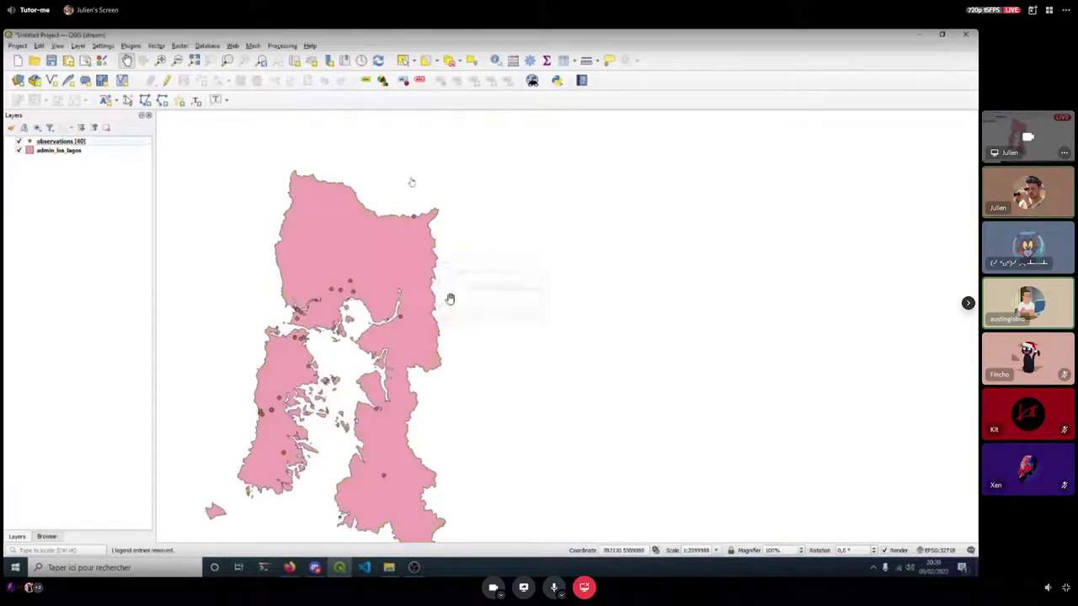
Examine the remaining observations against the admin_los_lagos boundary across the whole region, including its northern border and northeastern tip.
{"action": "left_click_drag", "start_coordinate": [348, 359], "coordinate": [339, 317]}
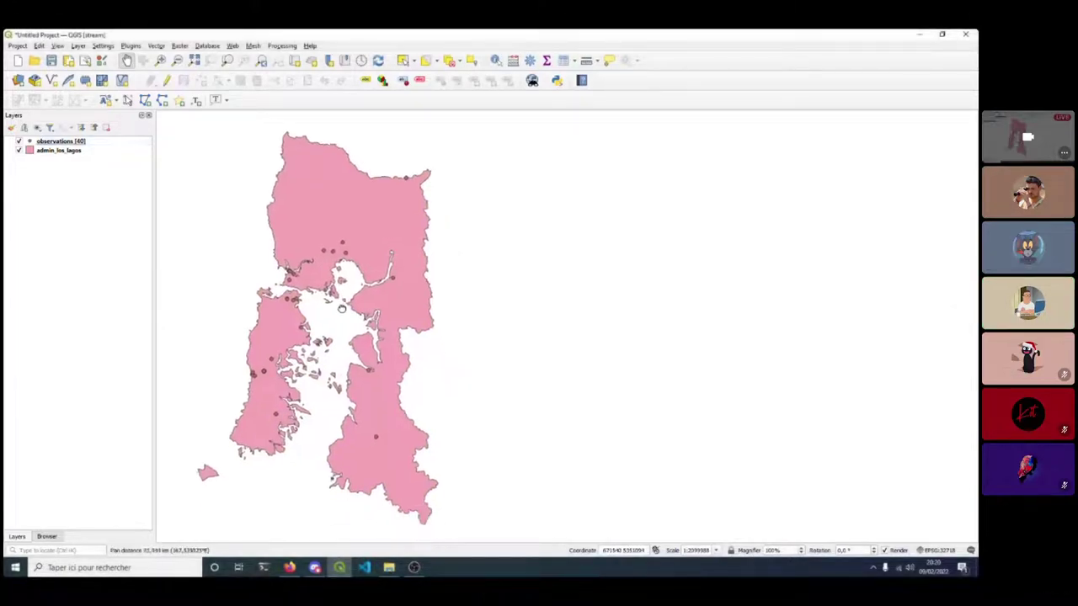
{"action": "scroll", "coordinate": [339, 316], "scroll_direction": "down", "scroll_amount": 2}
{"action": "scroll", "coordinate": [341, 315], "scroll_direction": "up", "scroll_amount": 2}
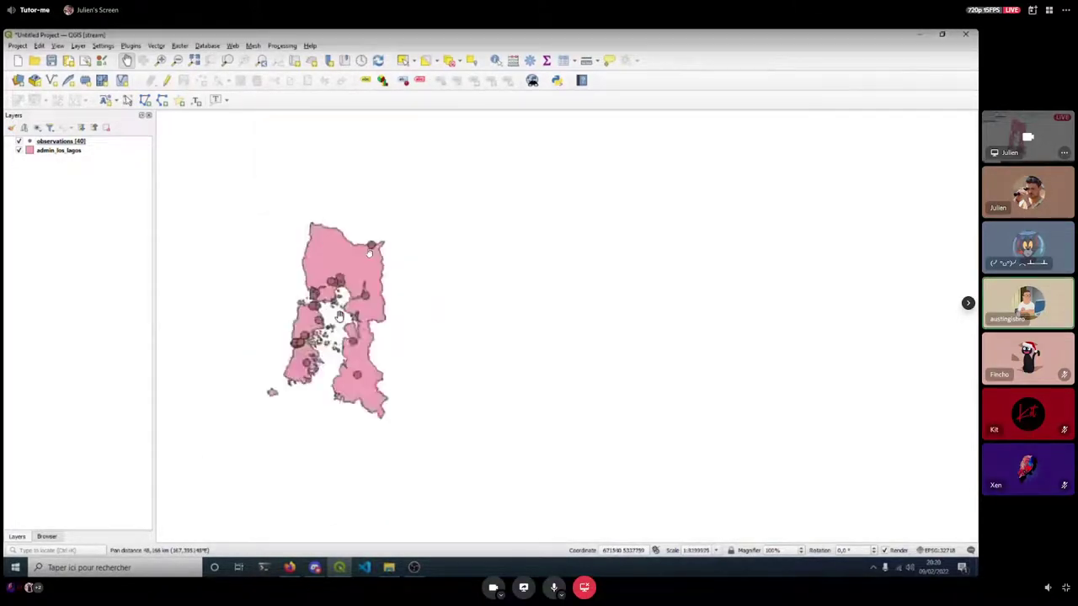
{"action": "left_click_drag", "start_coordinate": [275, 362], "coordinate": [277, 369]}
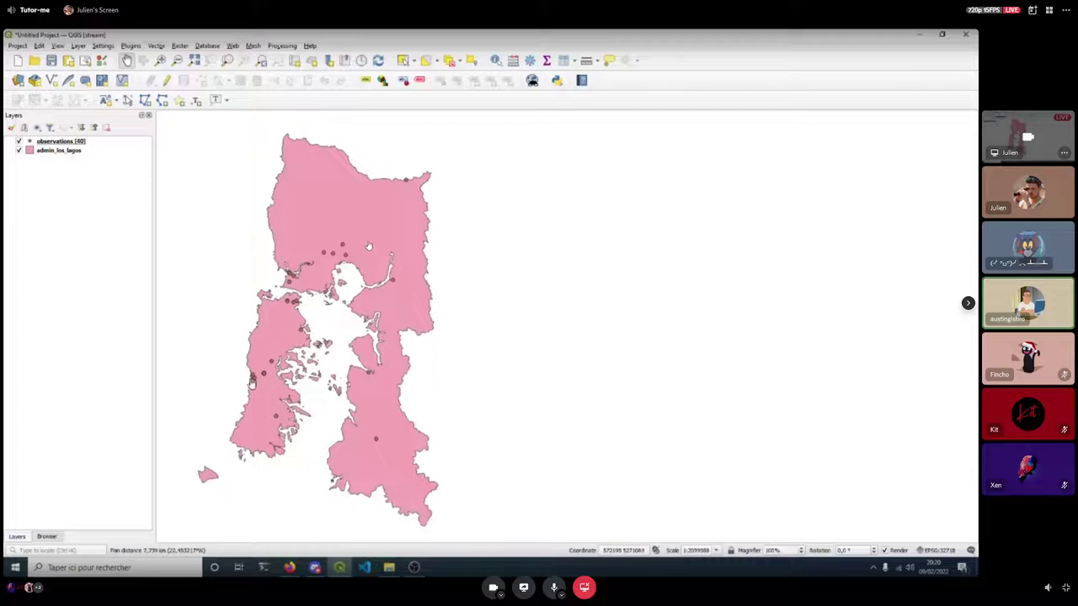
{"action": "scroll", "coordinate": [253, 382], "scroll_direction": "up", "scroll_amount": 2}
{"action": "scroll", "coordinate": [253, 382], "scroll_direction": "down", "scroll_amount": 1}
{"action": "scroll", "coordinate": [253, 371], "scroll_direction": "down", "scroll_amount": 2}
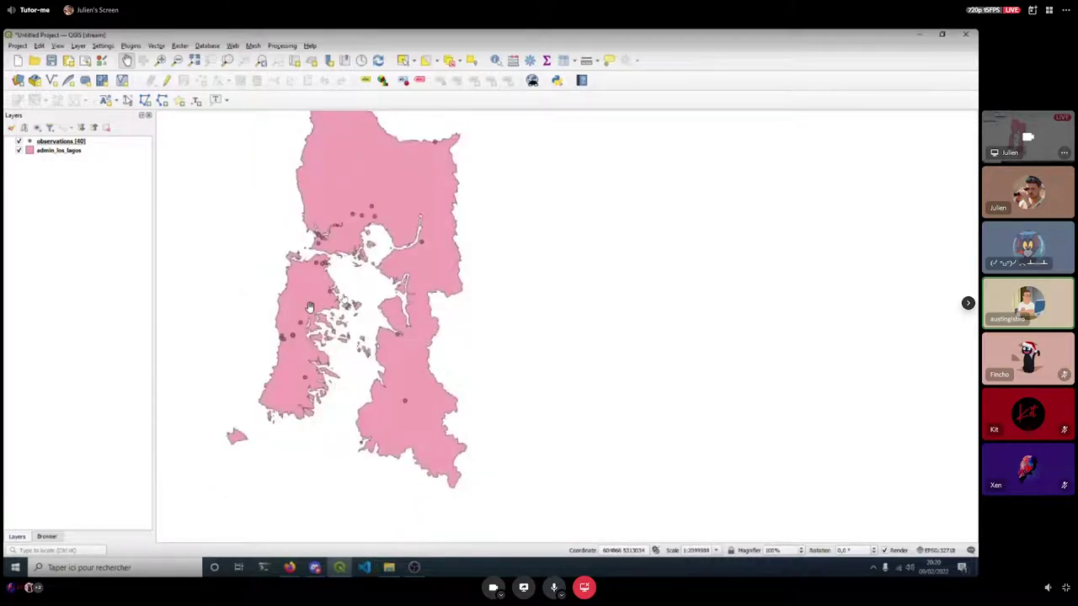
{"action": "left_click_drag", "start_coordinate": [316, 248], "coordinate": [292, 285]}
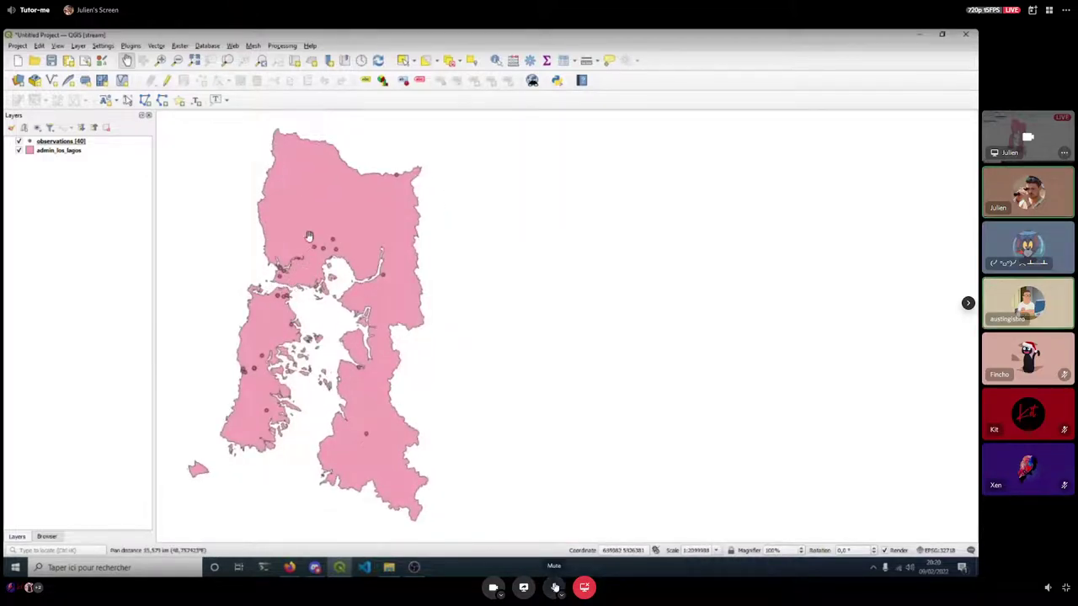
{"action": "left_click_drag", "start_coordinate": [308, 236], "coordinate": [297, 284]}
{"action": "scroll", "coordinate": [297, 284], "scroll_direction": "up", "scroll_amount": 3}
{"action": "scroll", "coordinate": [302, 285], "scroll_direction": "down", "scroll_amount": 1}
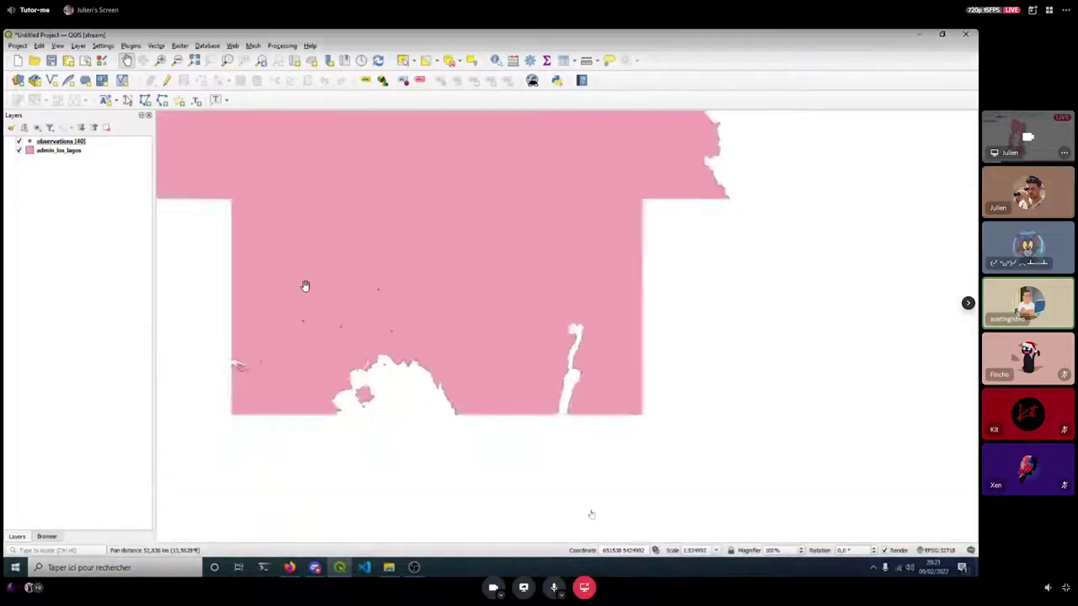
{"action": "scroll", "coordinate": [308, 285], "scroll_direction": "down", "scroll_amount": 2}
{"action": "scroll", "coordinate": [309, 287], "scroll_direction": "up", "scroll_amount": 2}
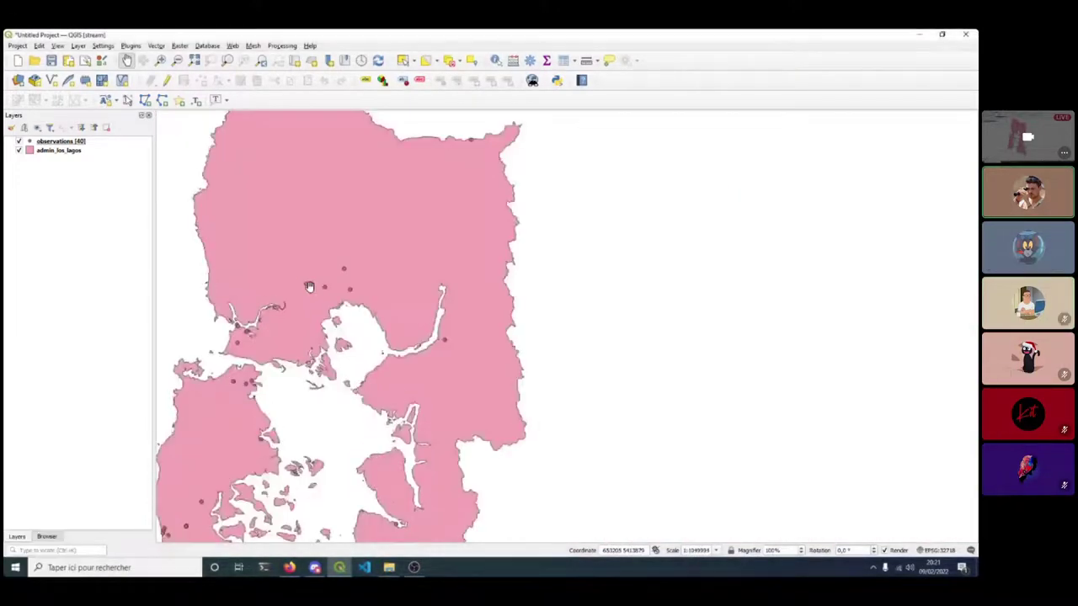
{"action": "scroll", "coordinate": [309, 288], "scroll_direction": "down", "scroll_amount": 2}
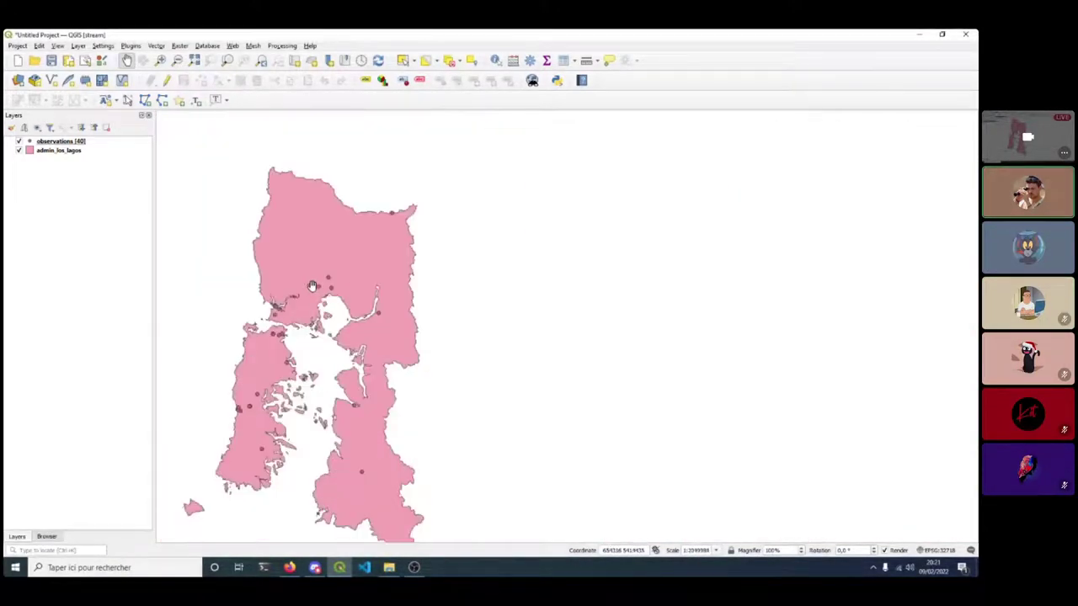
{"action": "scroll", "coordinate": [312, 287], "scroll_direction": "up", "scroll_amount": 2}
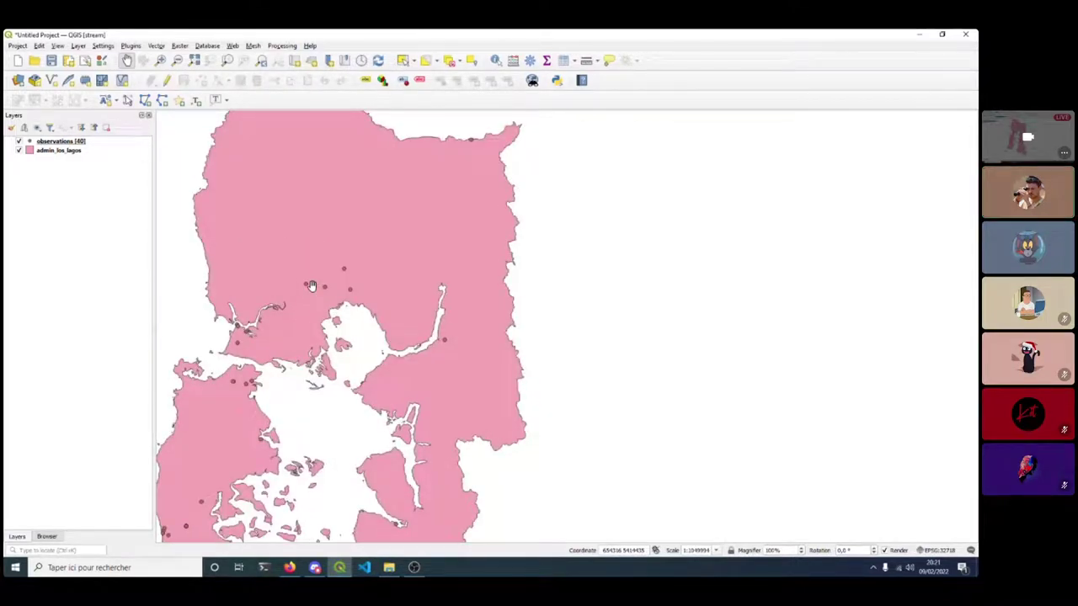
{"action": "scroll", "coordinate": [316, 284], "scroll_direction": "down", "scroll_amount": 1}
{"action": "scroll", "coordinate": [326, 287], "scroll_direction": "down", "scroll_amount": 2}
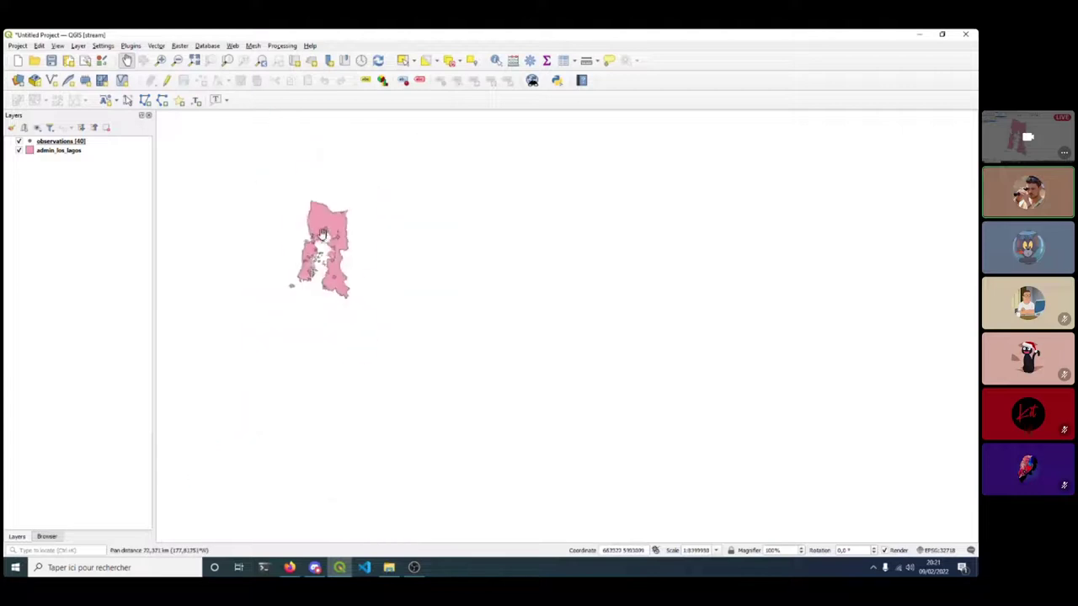
{"action": "scroll", "coordinate": [312, 286], "scroll_direction": "up", "scroll_amount": 2}
{"action": "left_click_drag", "start_coordinate": [285, 282], "coordinate": [348, 283]}
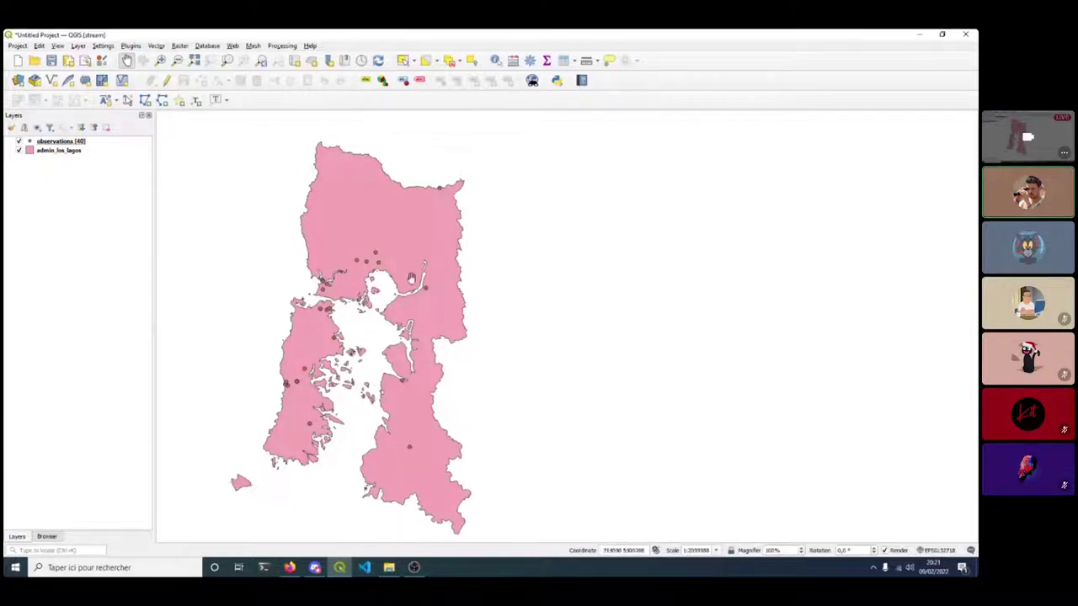
{"action": "left_click_drag", "start_coordinate": [446, 342], "coordinate": [446, 418]}
{"action": "scroll", "coordinate": [407, 243], "scroll_direction": "down", "scroll_amount": 2}
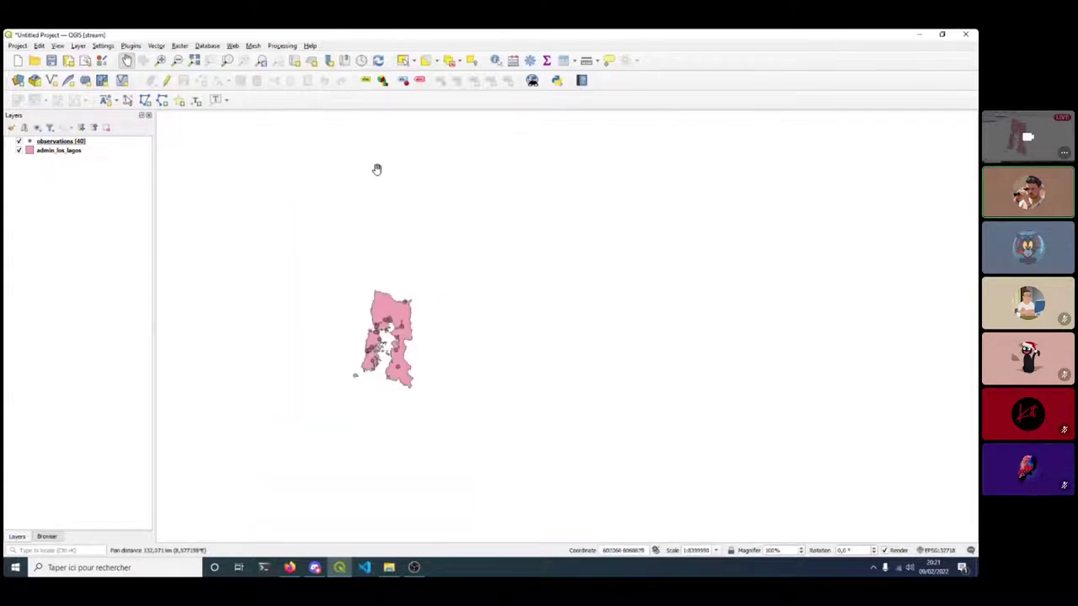
{"action": "scroll", "coordinate": [411, 295], "scroll_direction": "up", "scroll_amount": 2}
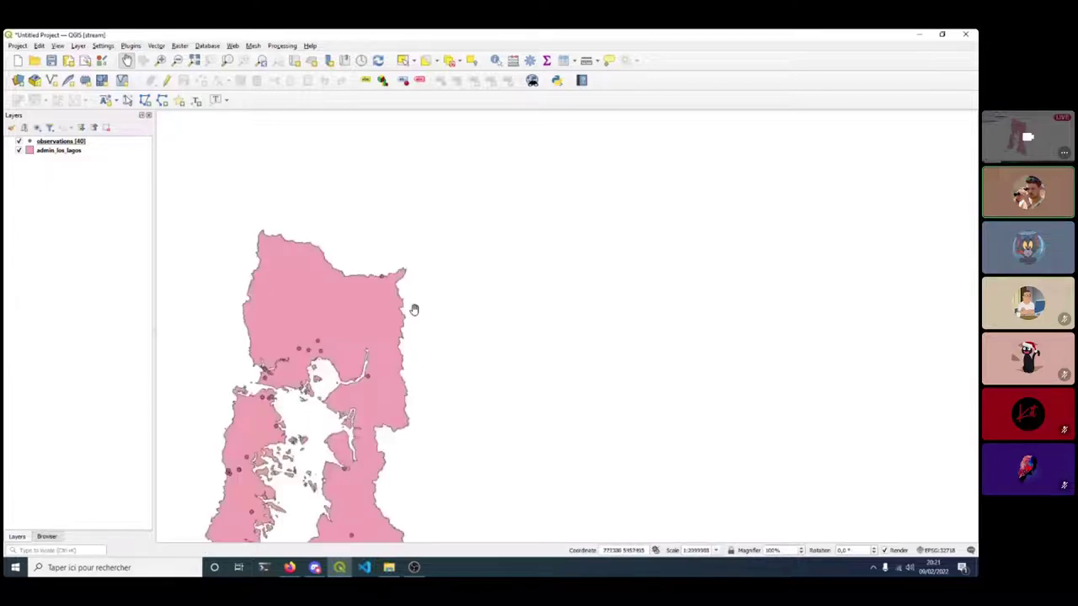
{"action": "left_click_drag", "start_coordinate": [414, 309], "coordinate": [447, 279]}
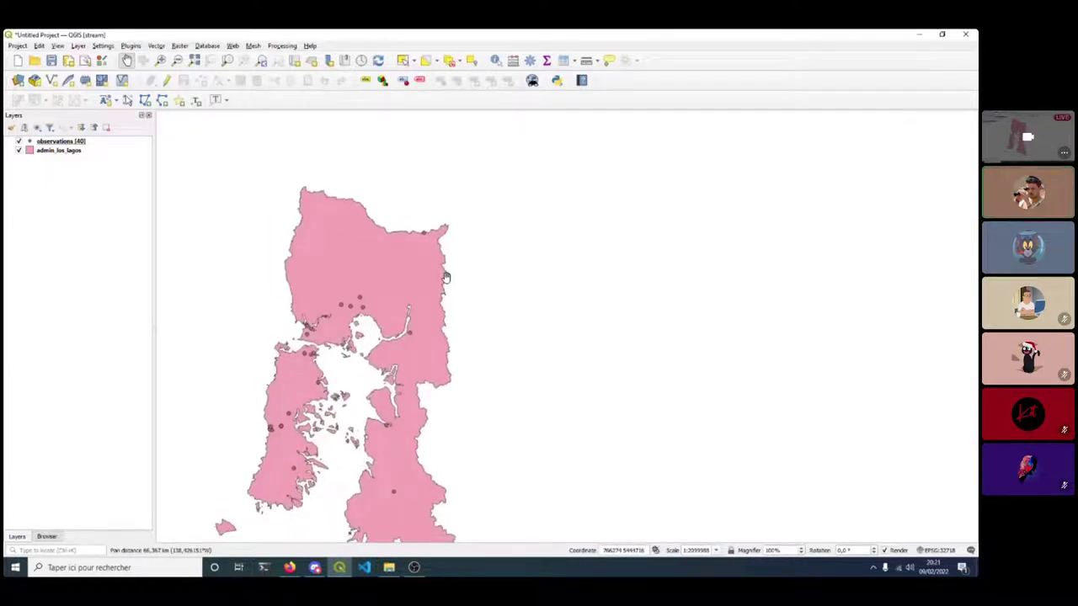
{"action": "scroll", "coordinate": [411, 252], "scroll_direction": "up", "scroll_amount": 1}
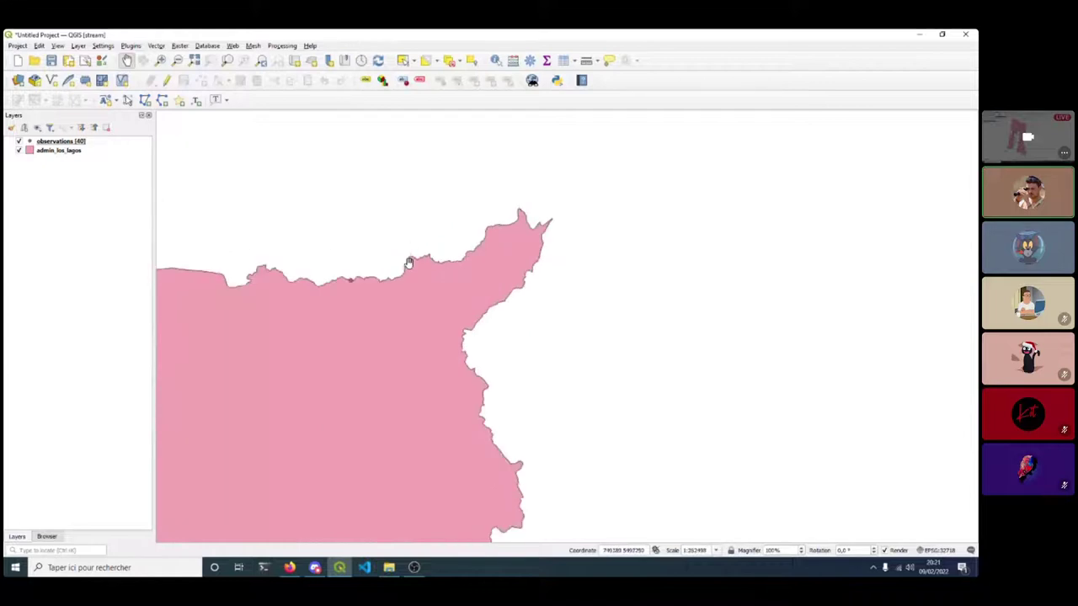
{"action": "scroll", "coordinate": [405, 270], "scroll_direction": "down", "scroll_amount": 2}
{"action": "left_click", "coordinate": [389, 568]}
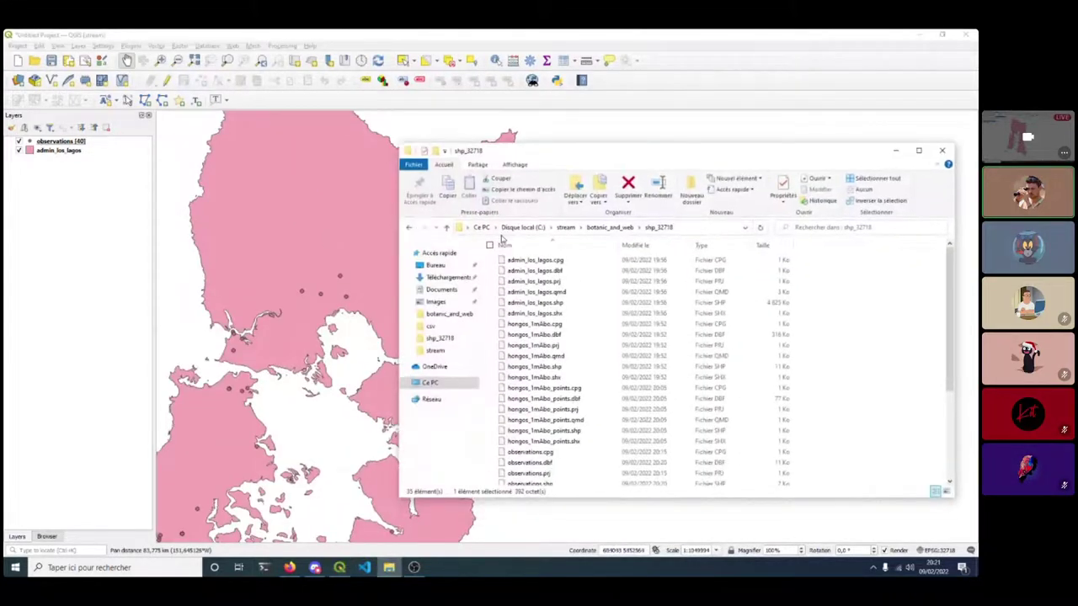
{"action": "left_click", "coordinate": [895, 151]}
{"action": "scroll", "coordinate": [441, 262], "scroll_direction": "down", "scroll_amount": 1}
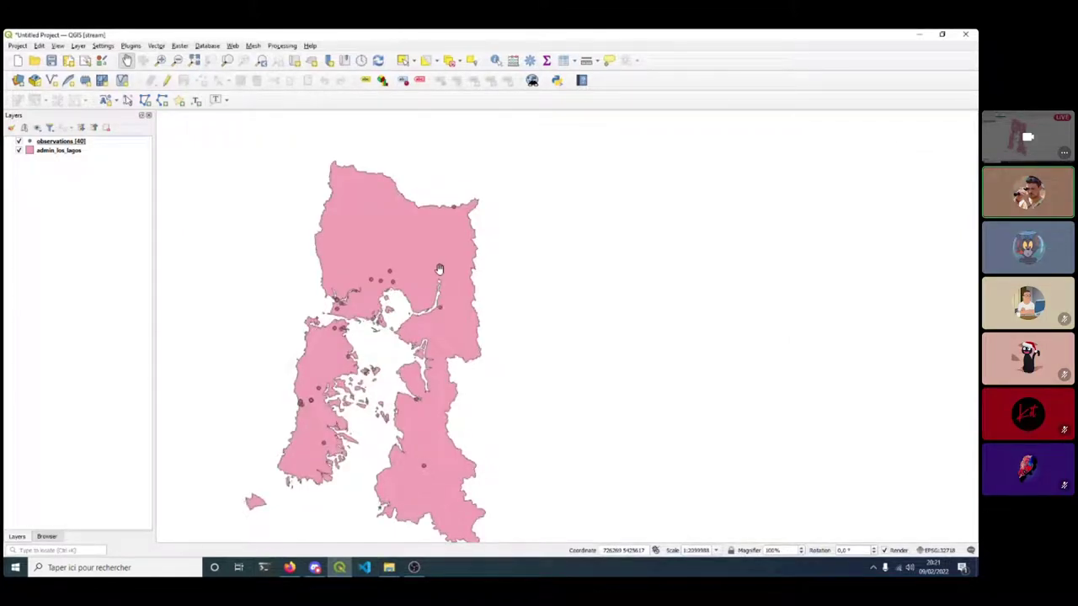
{"action": "left_click_drag", "start_coordinate": [439, 269], "coordinate": [390, 265]}
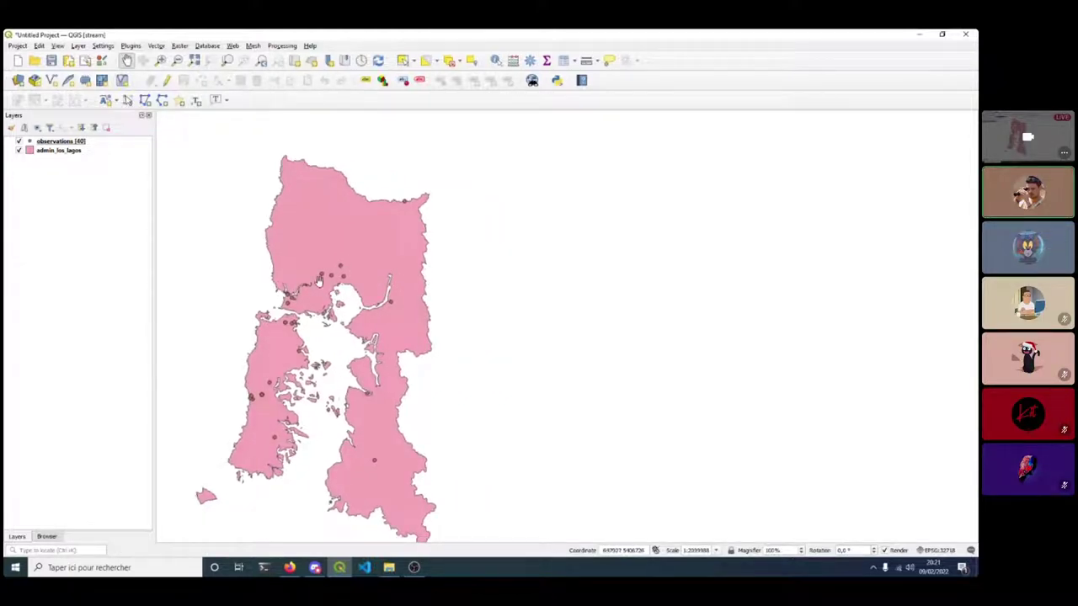
{"action": "left_click_drag", "start_coordinate": [319, 280], "coordinate": [385, 266]}
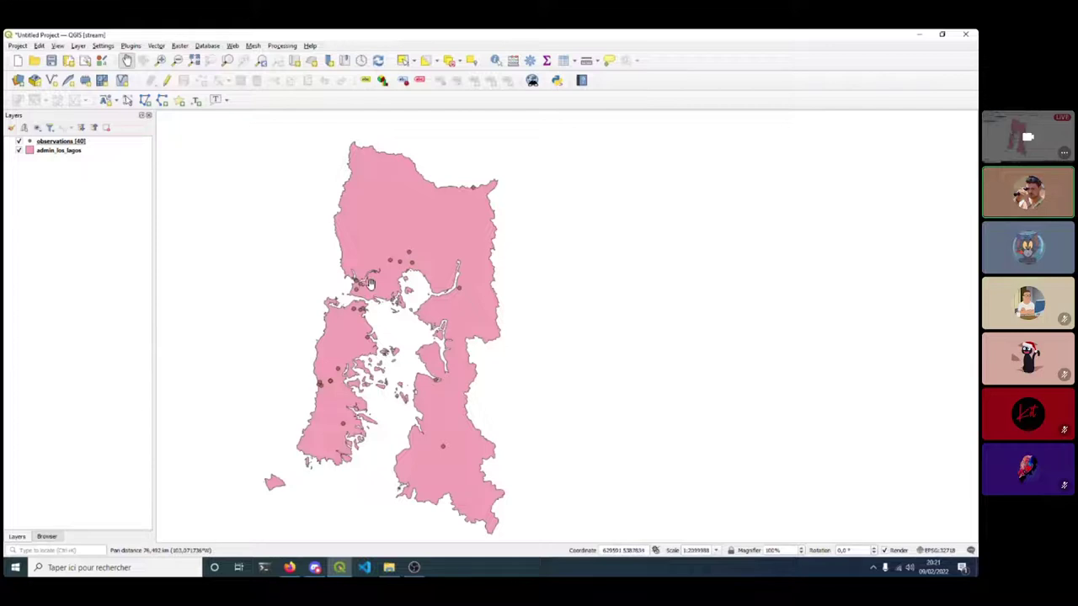
{"action": "scroll", "coordinate": [368, 284], "scroll_direction": "up", "scroll_amount": 1}
{"action": "left_click_drag", "start_coordinate": [368, 284], "coordinate": [313, 242]}
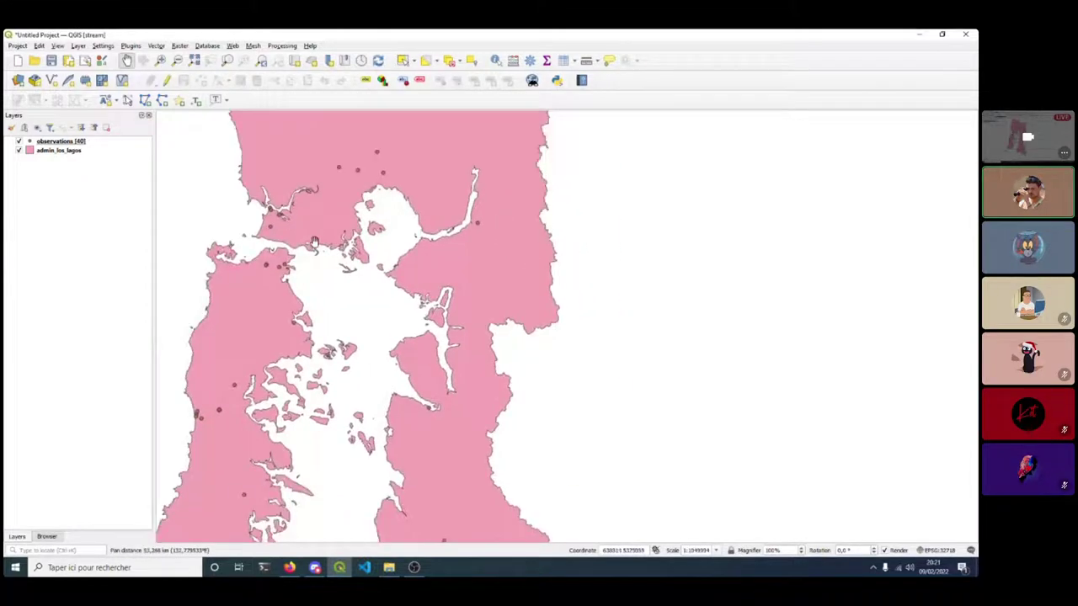
{"action": "scroll", "coordinate": [314, 242], "scroll_direction": "down", "scroll_amount": 1}
{"action": "left_click_drag", "start_coordinate": [275, 367], "coordinate": [316, 416]}
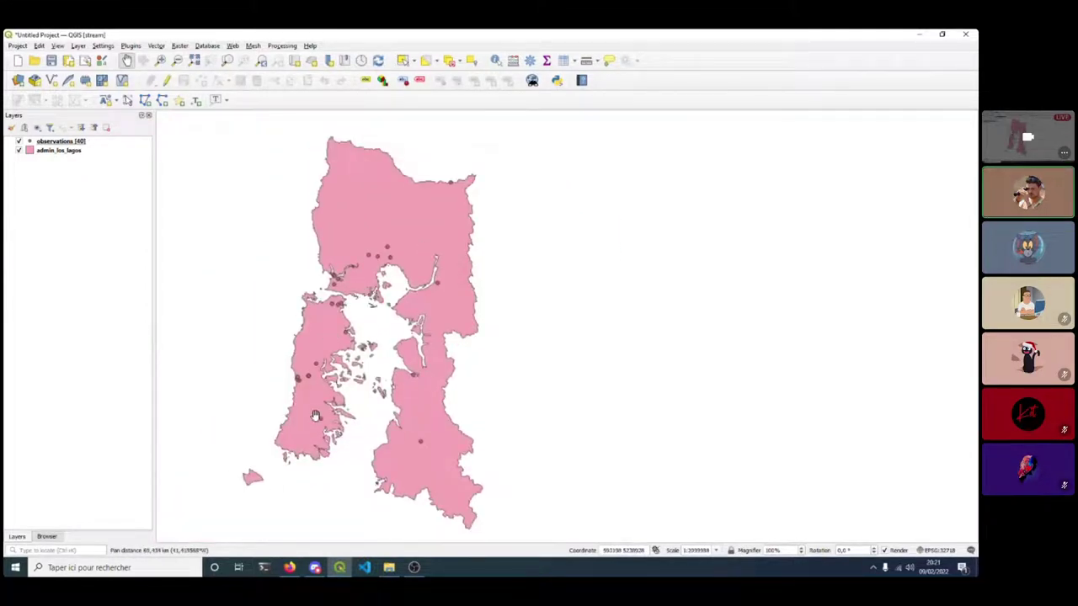
Add the shapefile CBN_10REG_2013.shp from the botanic_and_web folder to the project.
{"action": "left_click", "coordinate": [62, 143]}
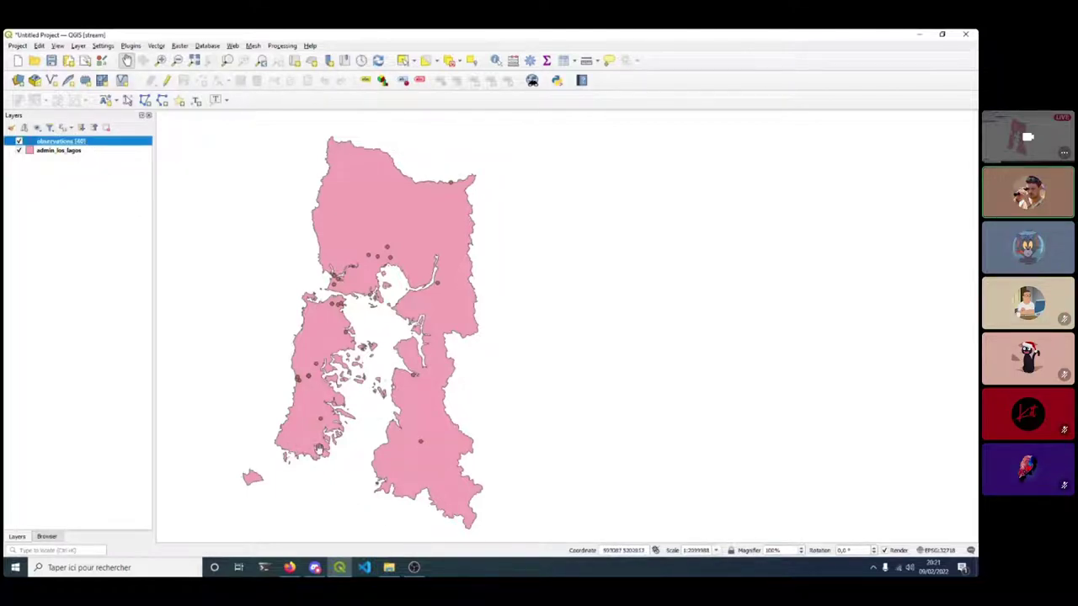
{"action": "left_click", "coordinate": [390, 569]}
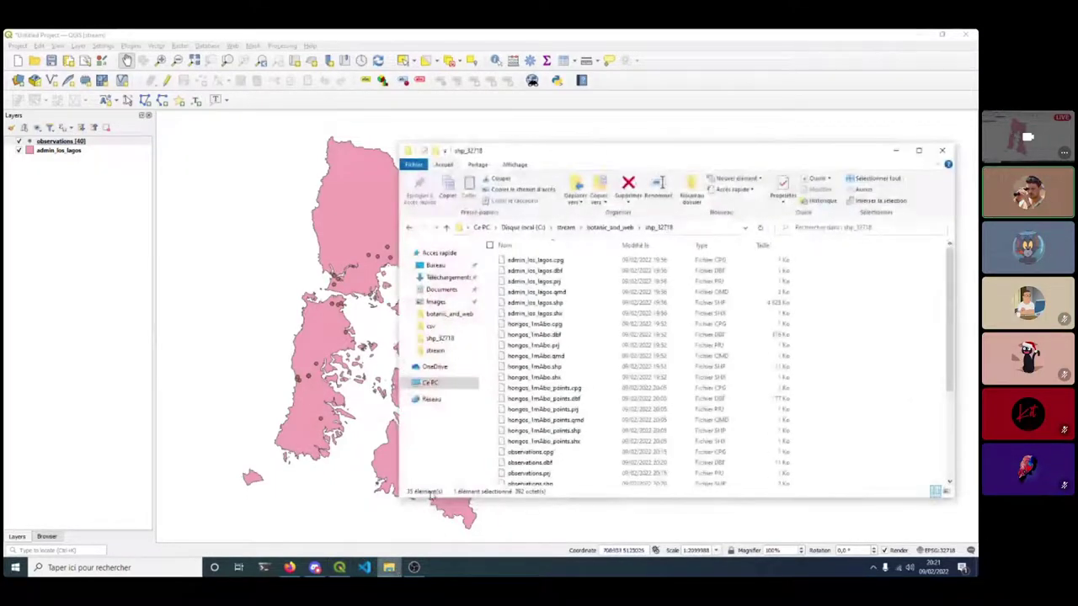
{"action": "left_click", "coordinate": [610, 227]}
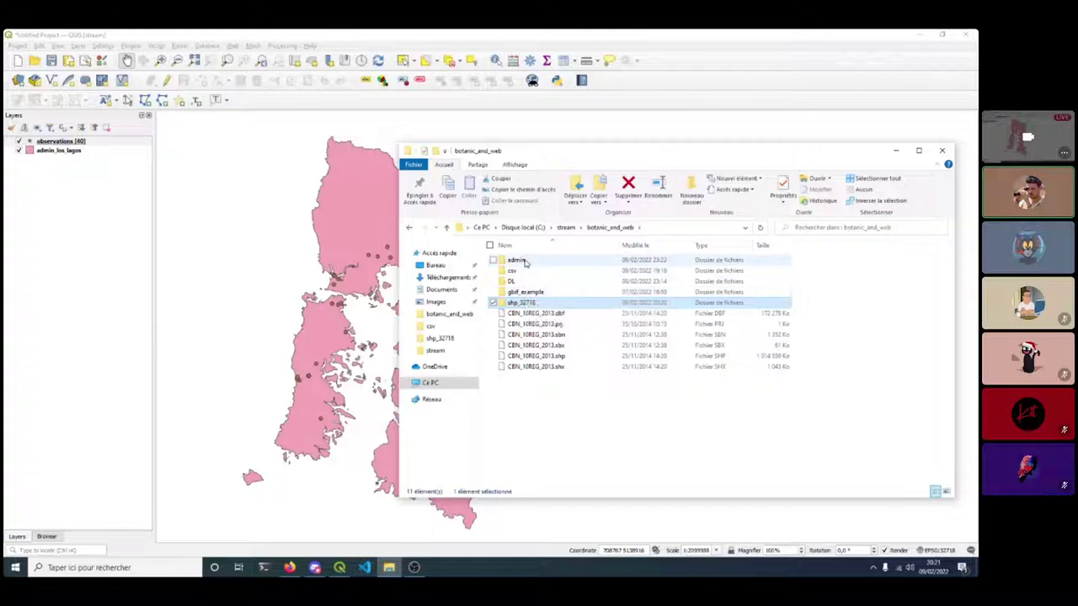
{"action": "left_click_drag", "start_coordinate": [539, 356], "coordinate": [286, 303]}
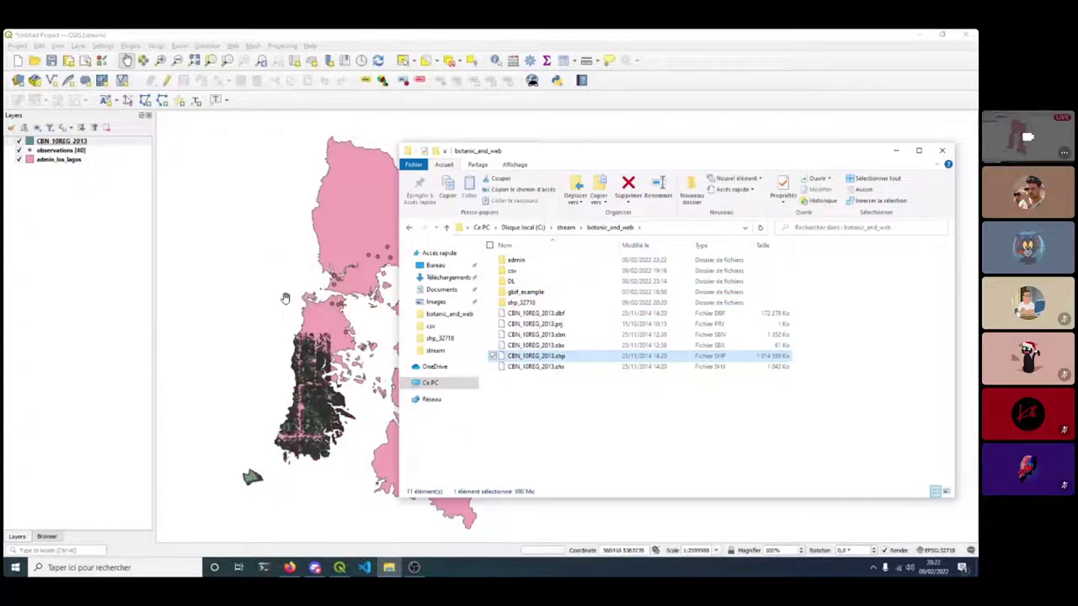
Move the CBN_10REG_2013 layer between observations and admin_los_lagos, and inspect its polygons around the narrow inlet.
{"action": "left_click", "coordinate": [66, 142]}
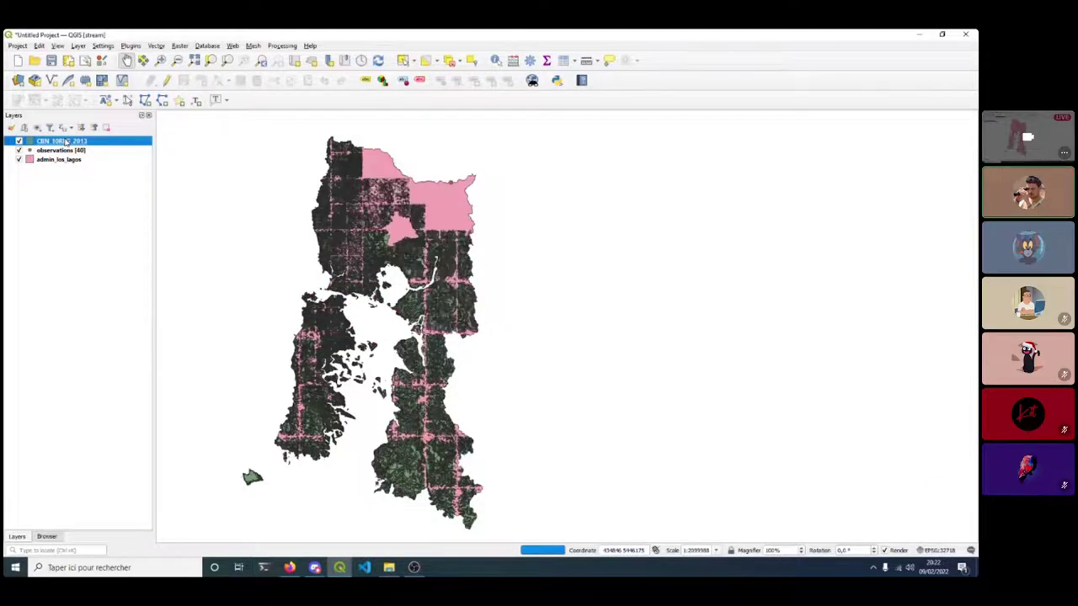
{"action": "left_click_drag", "start_coordinate": [65, 142], "coordinate": [68, 156]}
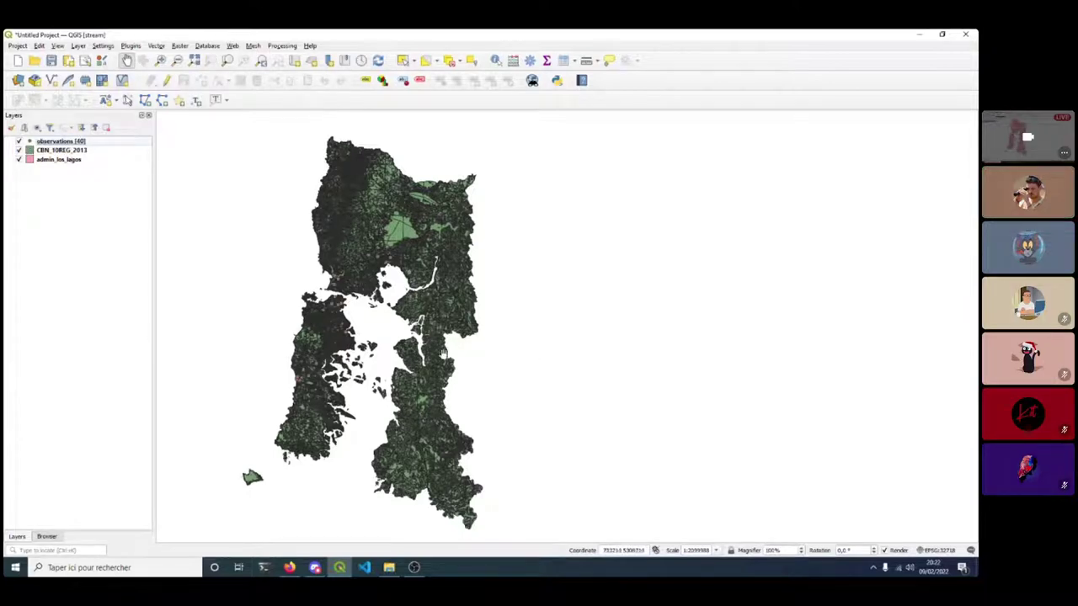
{"action": "scroll", "coordinate": [416, 379], "scroll_direction": "up", "scroll_amount": 2}
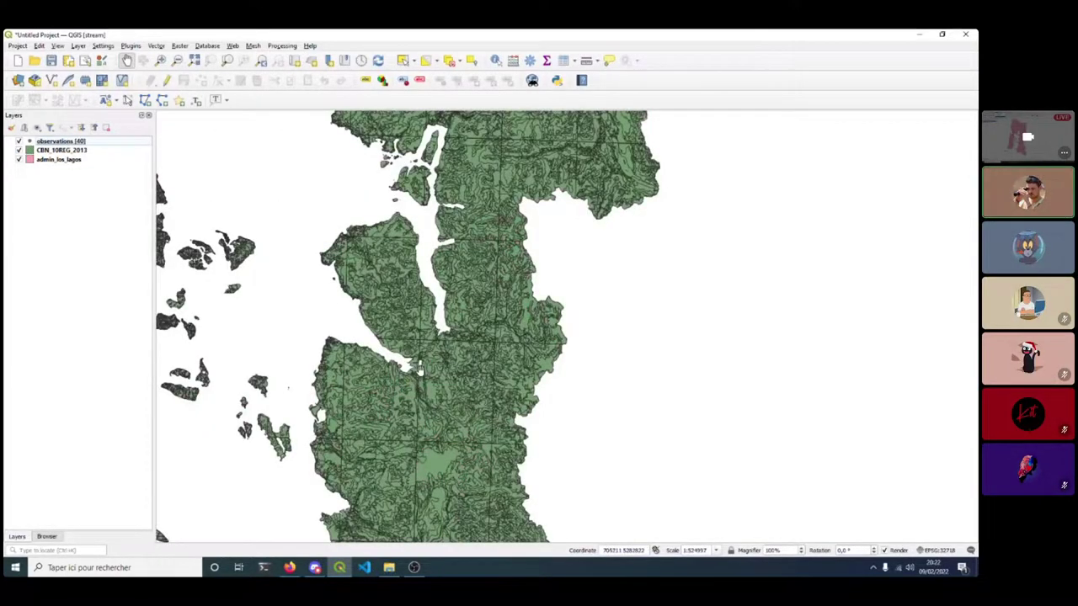
{"action": "scroll", "coordinate": [419, 371], "scroll_direction": "up", "scroll_amount": 2}
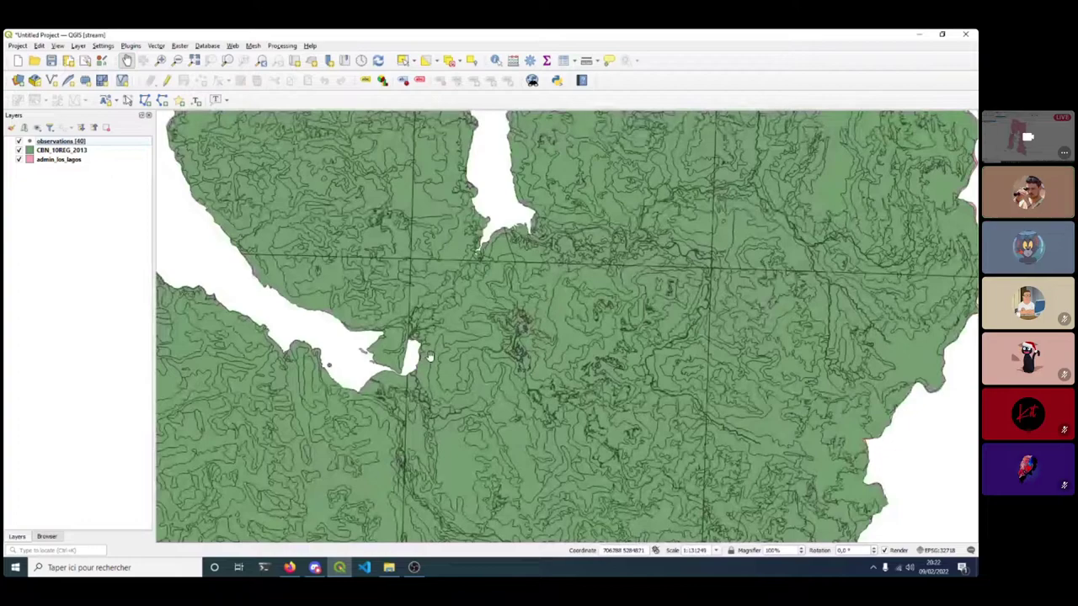
Show the feature count of the CBN_10REG_2013 layer in the layer list.
{"action": "scroll", "coordinate": [422, 362], "scroll_direction": "down", "scroll_amount": 1}
{"action": "left_click_drag", "start_coordinate": [390, 257], "coordinate": [415, 373]}
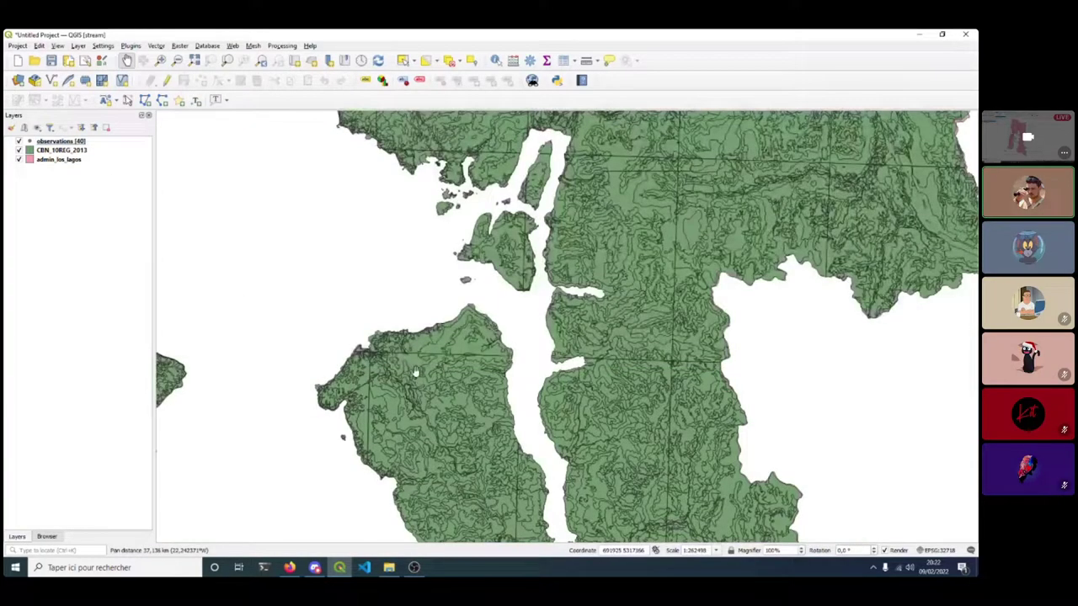
{"action": "right_click", "coordinate": [64, 150]}
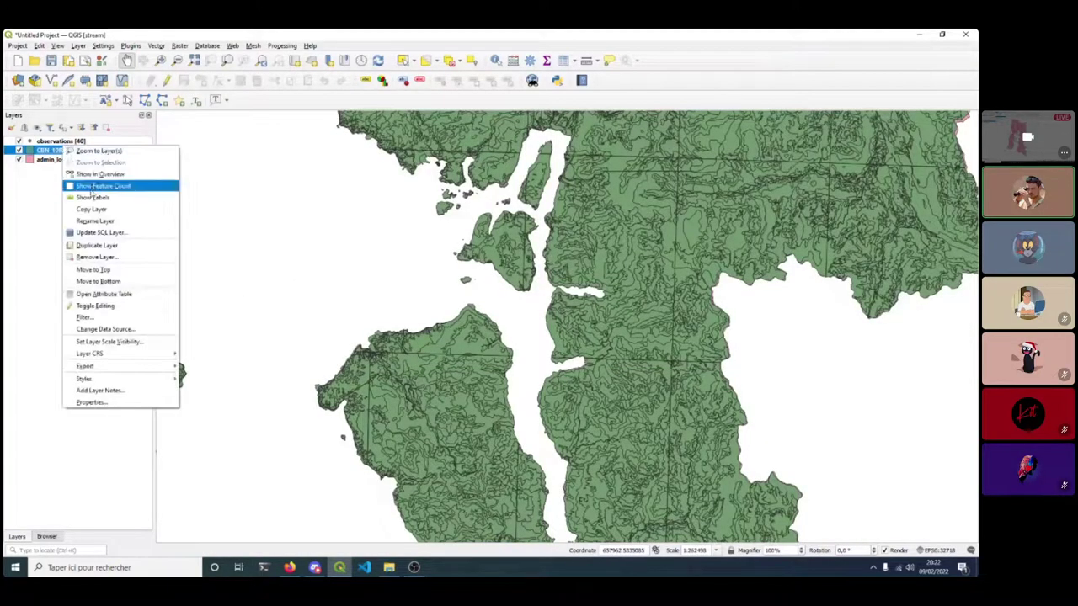
{"action": "left_click", "coordinate": [98, 189]}
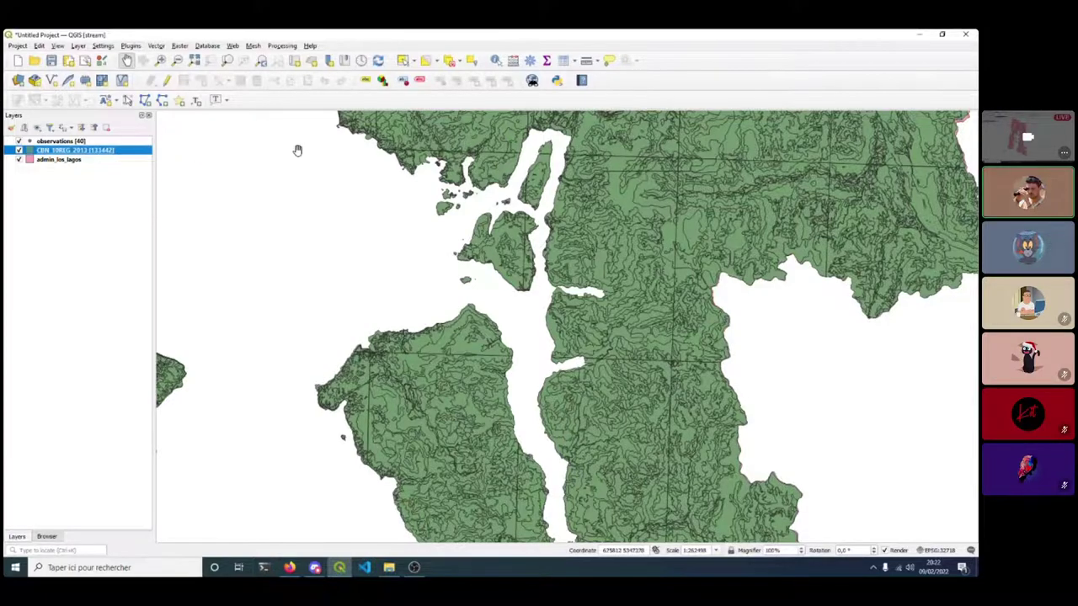
Examine the CBN_10REG_2013 polygons northward along the coast, around the large bay and the big lake beyond it.
{"action": "left_click_drag", "start_coordinate": [298, 152], "coordinate": [293, 350]}
{"action": "left_click_drag", "start_coordinate": [312, 268], "coordinate": [363, 406]}
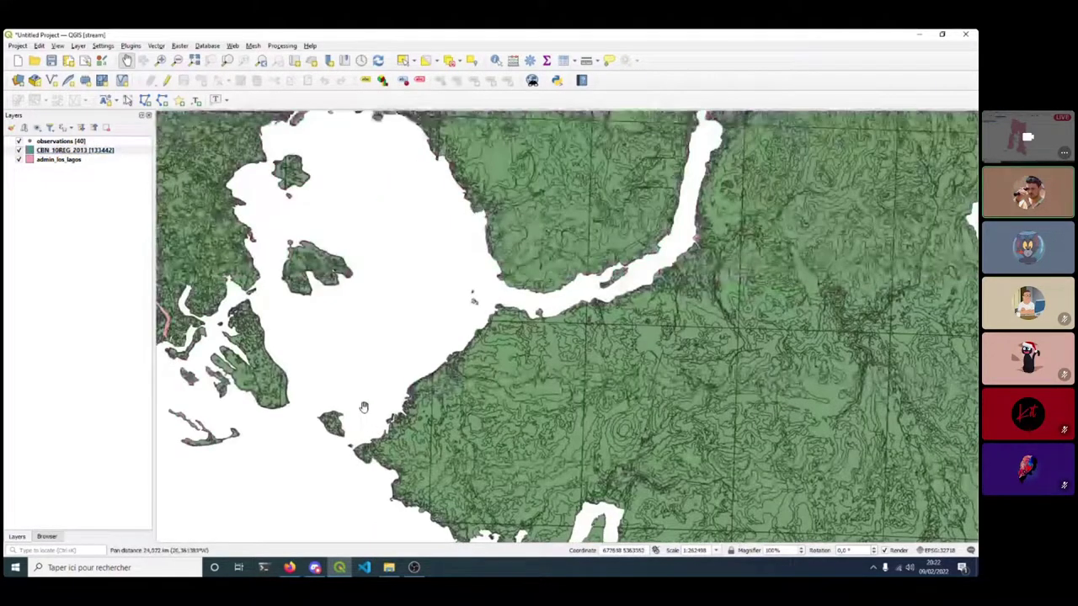
{"action": "left_click_drag", "start_coordinate": [359, 325], "coordinate": [405, 443]}
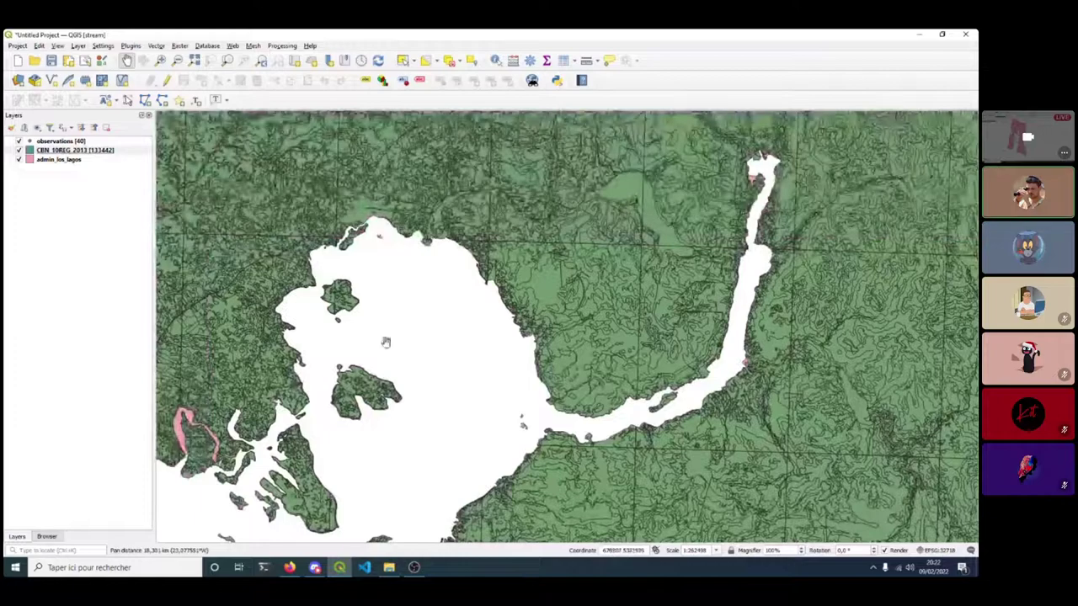
{"action": "left_click_drag", "start_coordinate": [385, 342], "coordinate": [381, 432]}
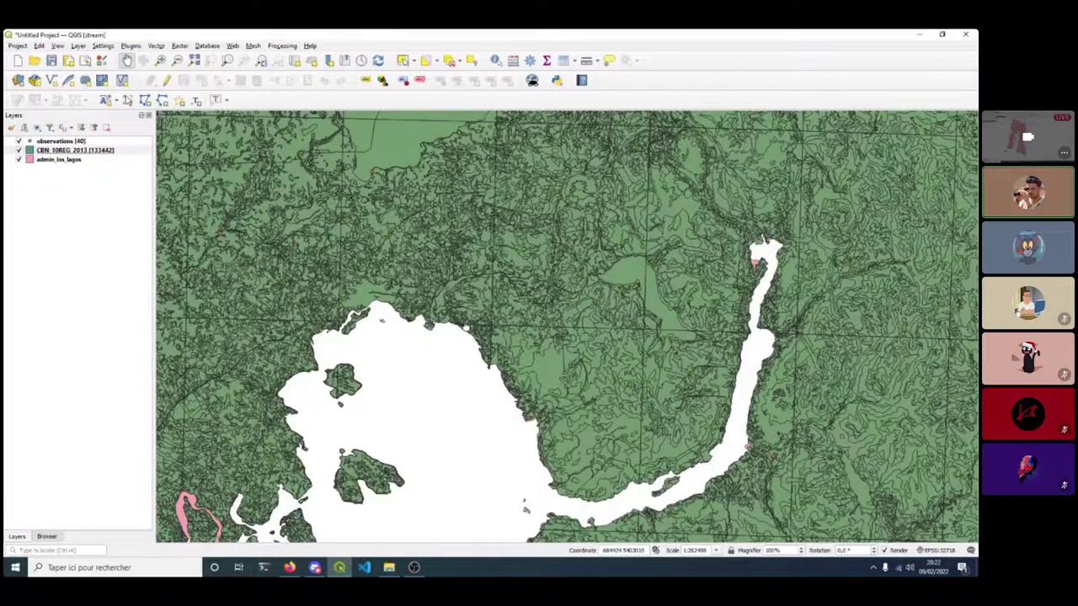
{"action": "left_click_drag", "start_coordinate": [465, 327], "coordinate": [510, 459]}
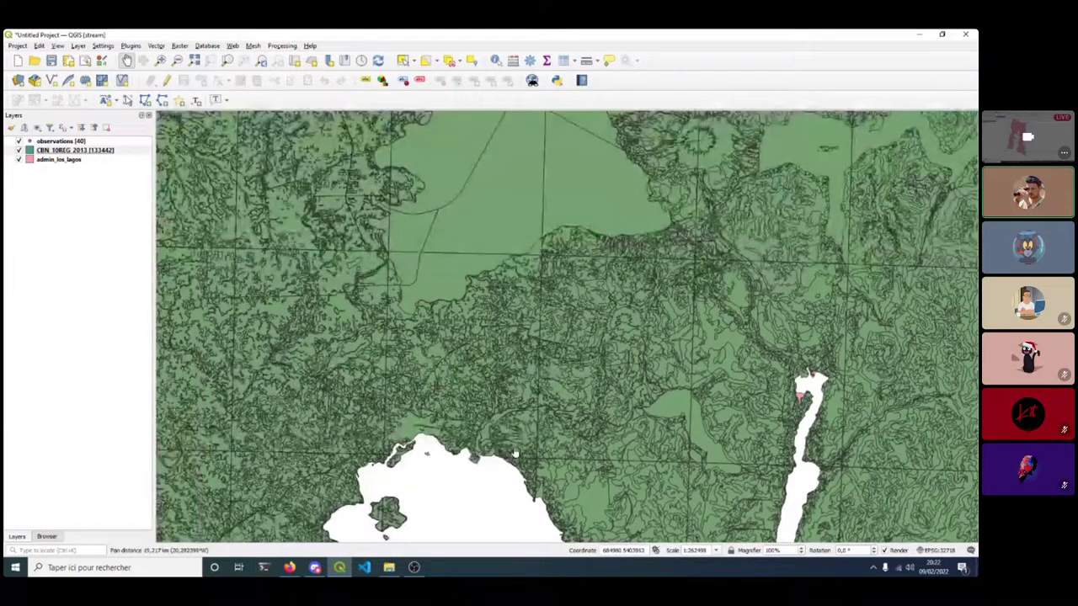
{"action": "scroll", "coordinate": [516, 453], "scroll_direction": "down", "scroll_amount": 1}
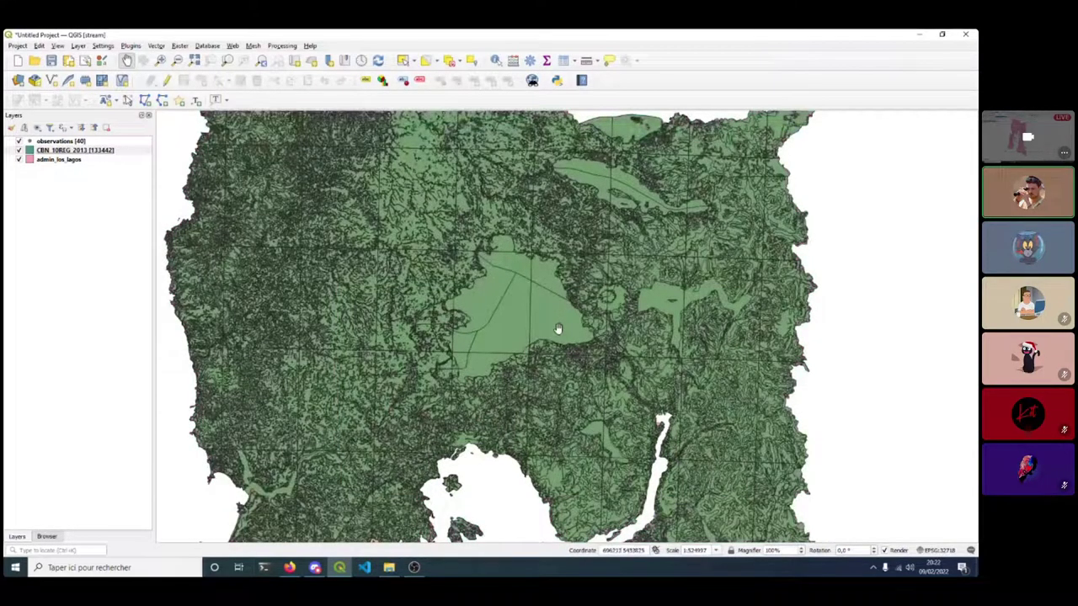
{"action": "scroll", "coordinate": [509, 348], "scroll_direction": "up", "scroll_amount": 1}
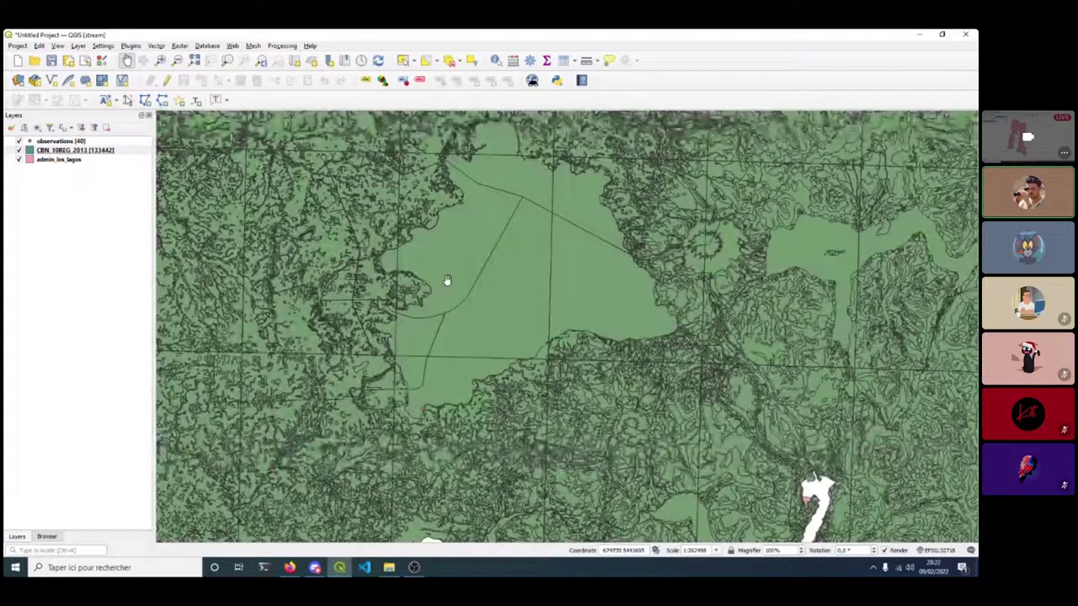
{"action": "left_click_drag", "start_coordinate": [448, 279], "coordinate": [395, 64]}
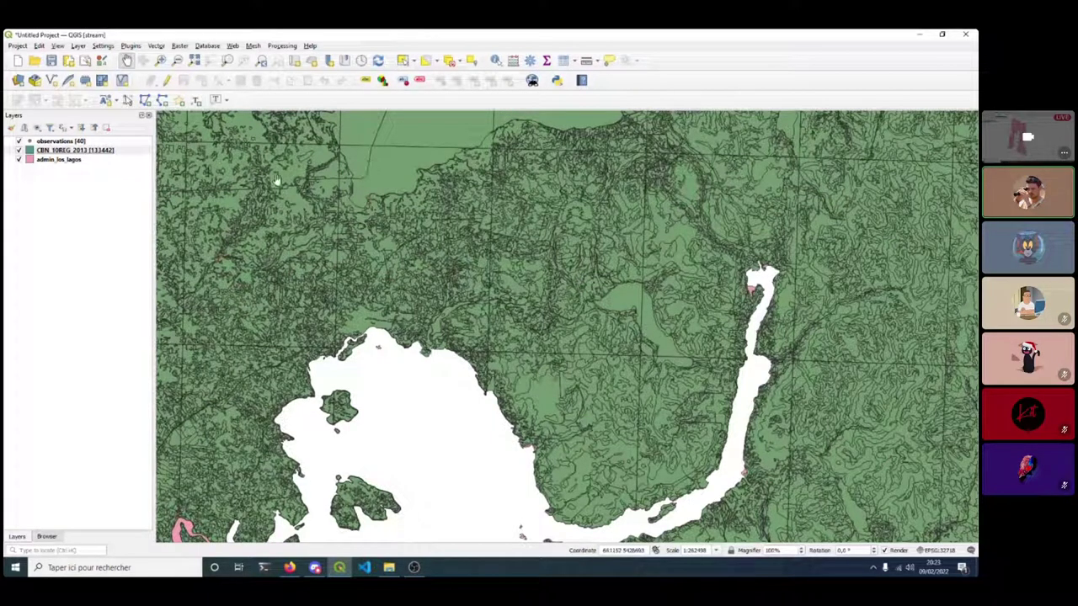
Open the layer styling settings for CBN_10REG_2013.
{"action": "left_click", "coordinate": [57, 150]}
{"action": "right_click", "coordinate": [57, 150]}
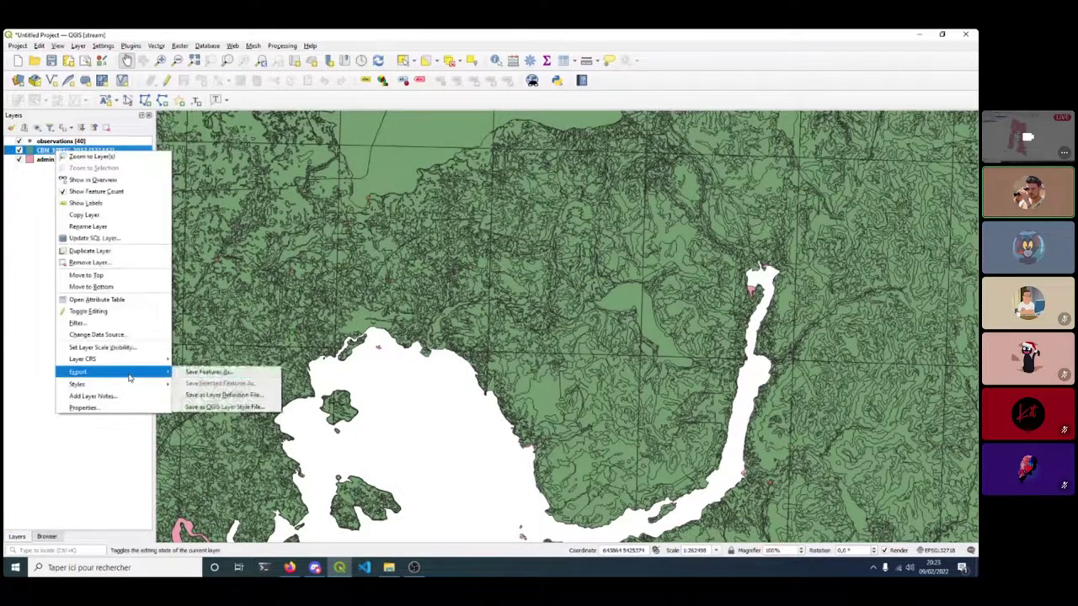
{"action": "left_click", "coordinate": [10, 128]}
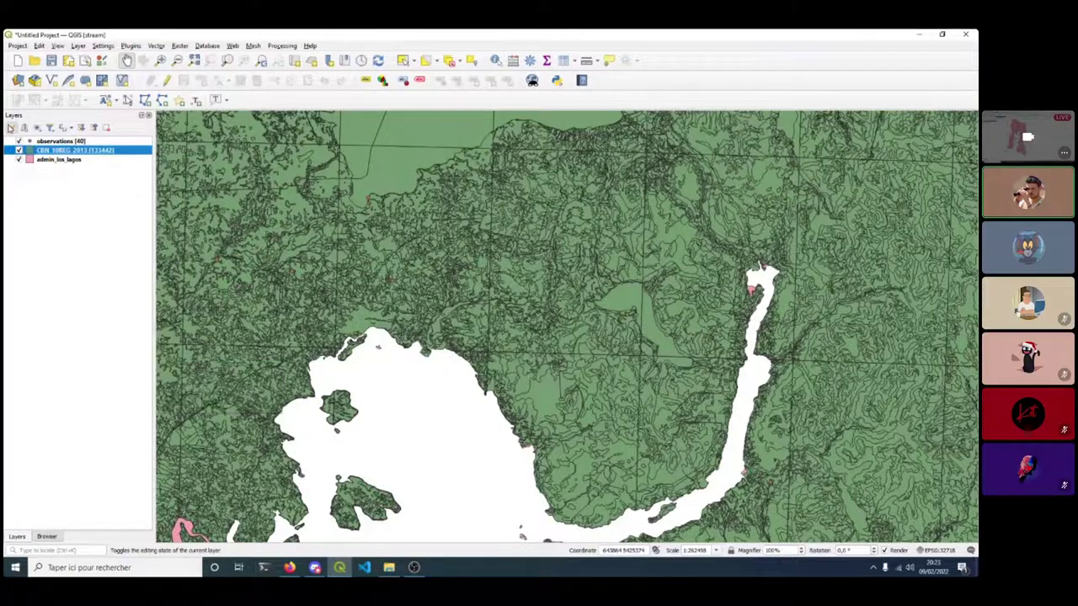
{"action": "left_click", "coordinate": [10, 127]}
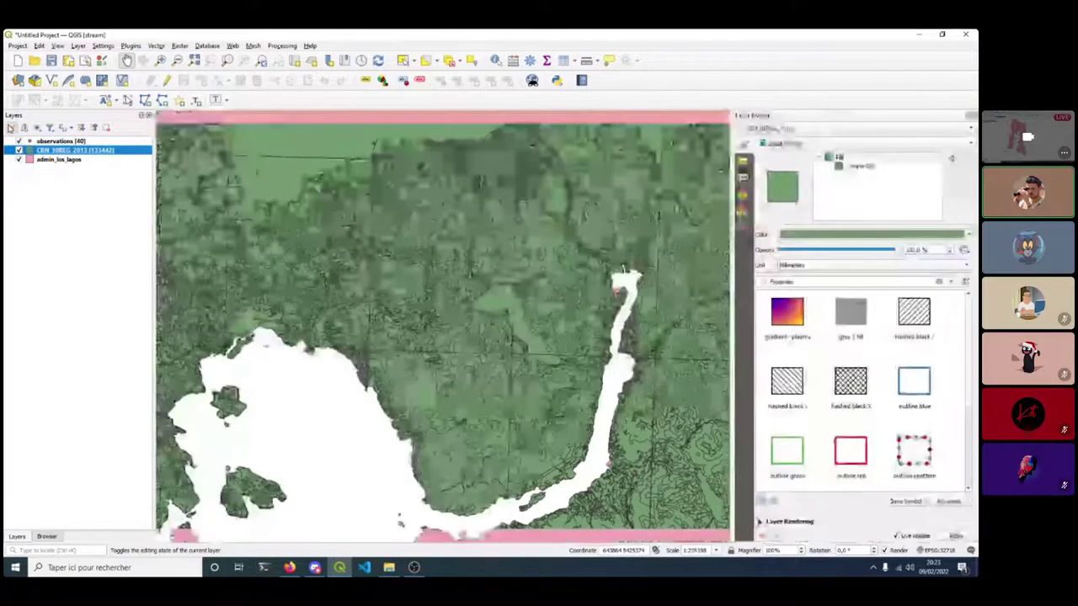
Recolour the fill of the CBN_10REG_2013 polygons to red and look over the map around the bay.
{"action": "right_click", "coordinate": [76, 151]}
{"action": "mouse_move", "coordinate": [168, 381]}
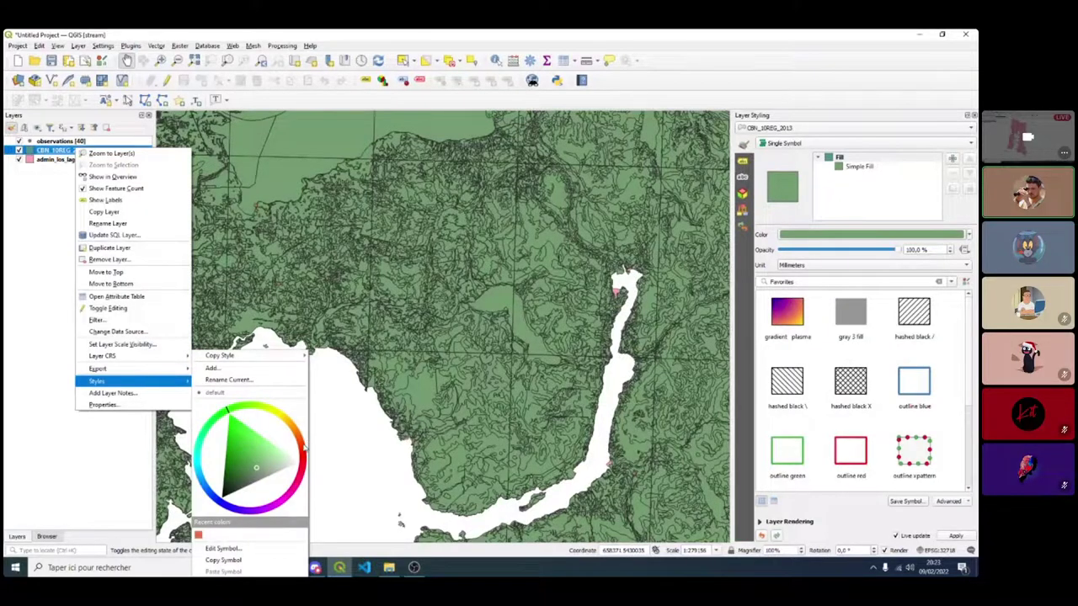
{"action": "left_click", "coordinate": [304, 448]}
{"action": "left_click_drag", "start_coordinate": [433, 311], "coordinate": [412, 317]}
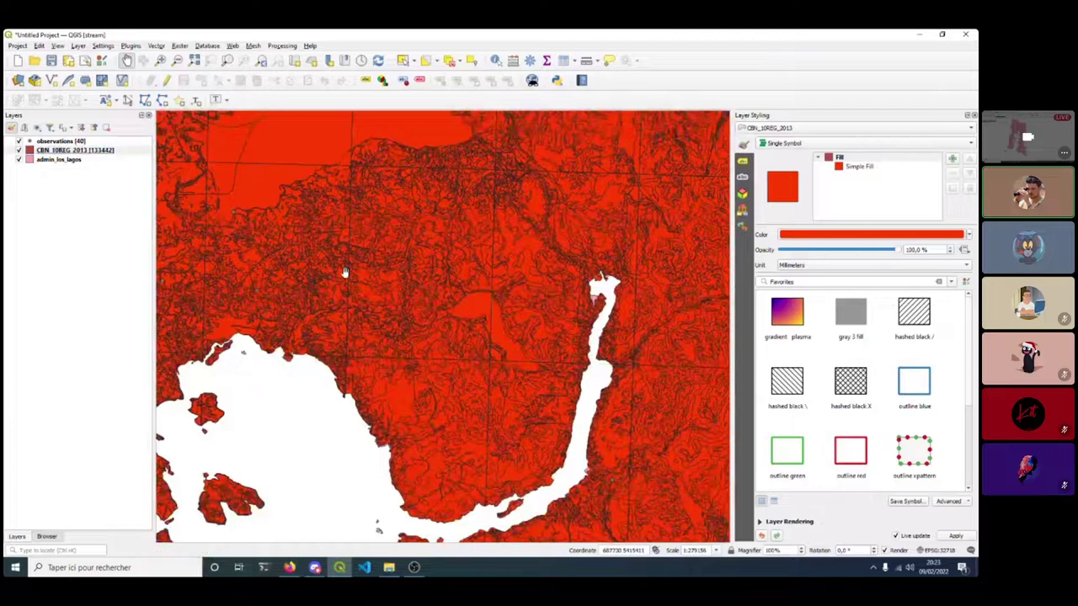
{"action": "left_click_drag", "start_coordinate": [344, 273], "coordinate": [432, 279]}
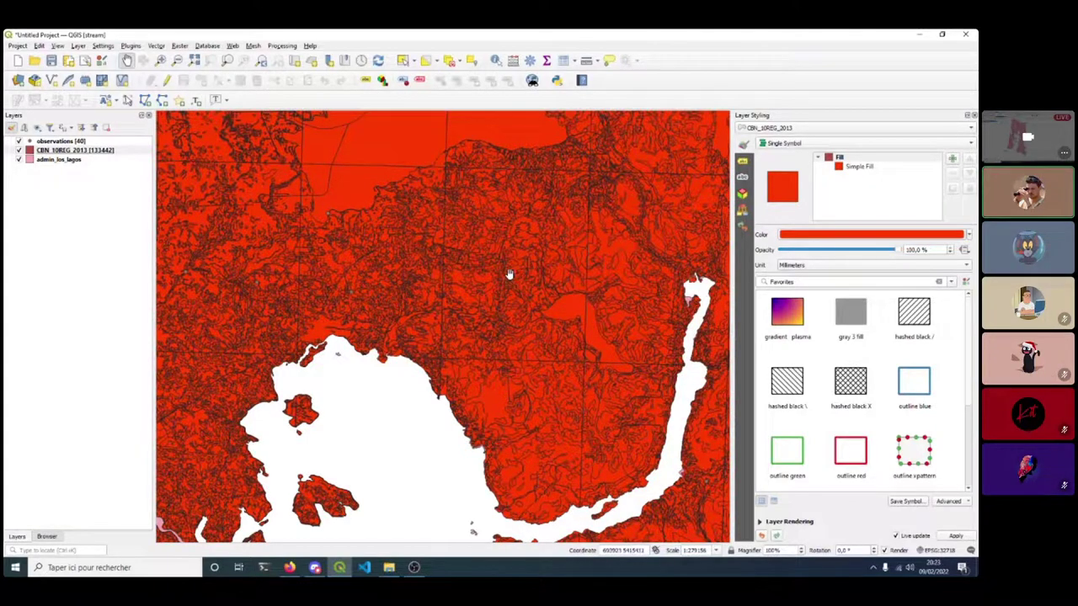
Widen the layer styling area and try the No Symbols renderer on CBN_10REG_2013.
{"action": "left_click_drag", "start_coordinate": [730, 142], "coordinate": [594, 139]}
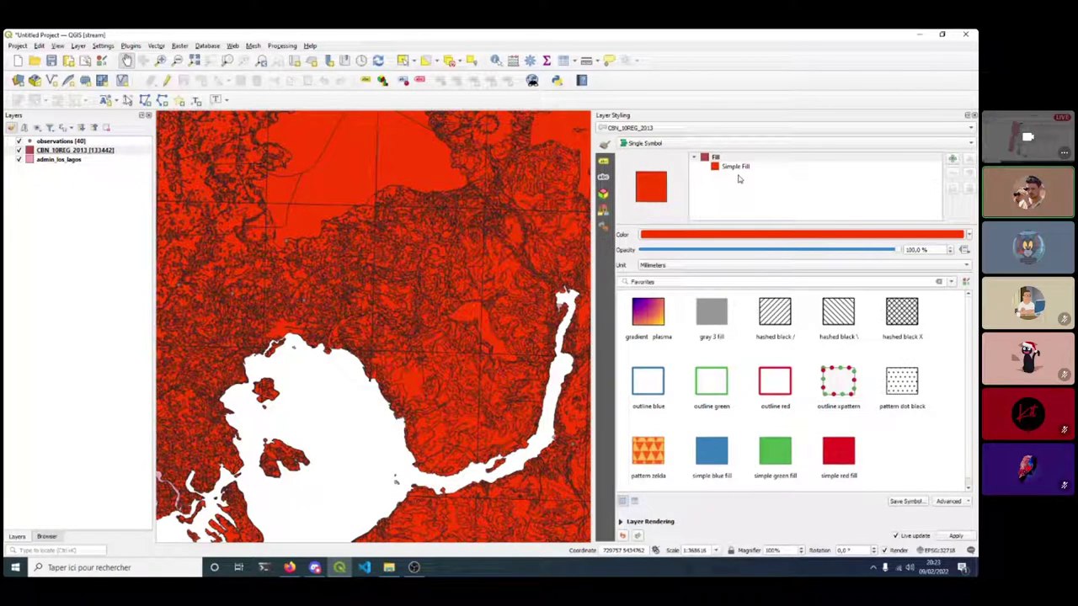
{"action": "left_click", "coordinate": [677, 145]}
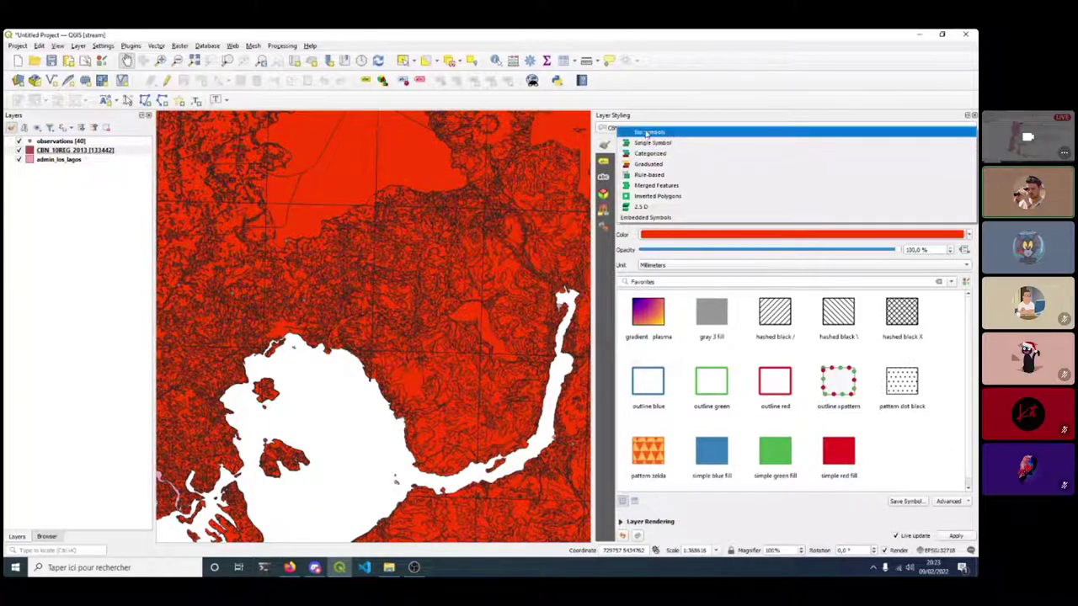
{"action": "left_click", "coordinate": [649, 132]}
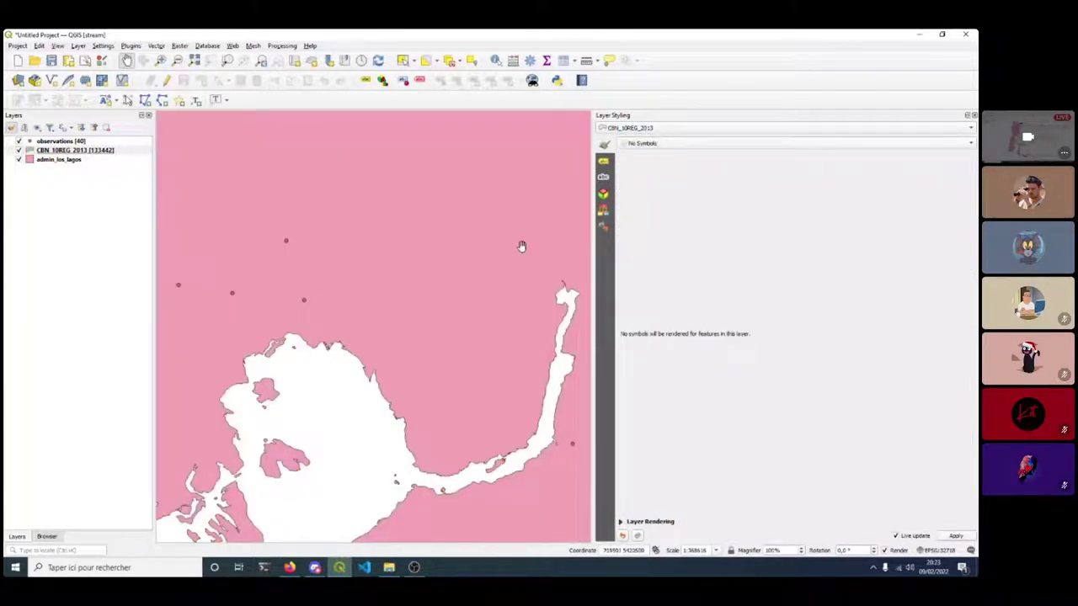
Switch the CBN_10REG_2013 symbology to Categorized and choose the USO field as its value.
{"action": "left_click", "coordinate": [657, 145]}
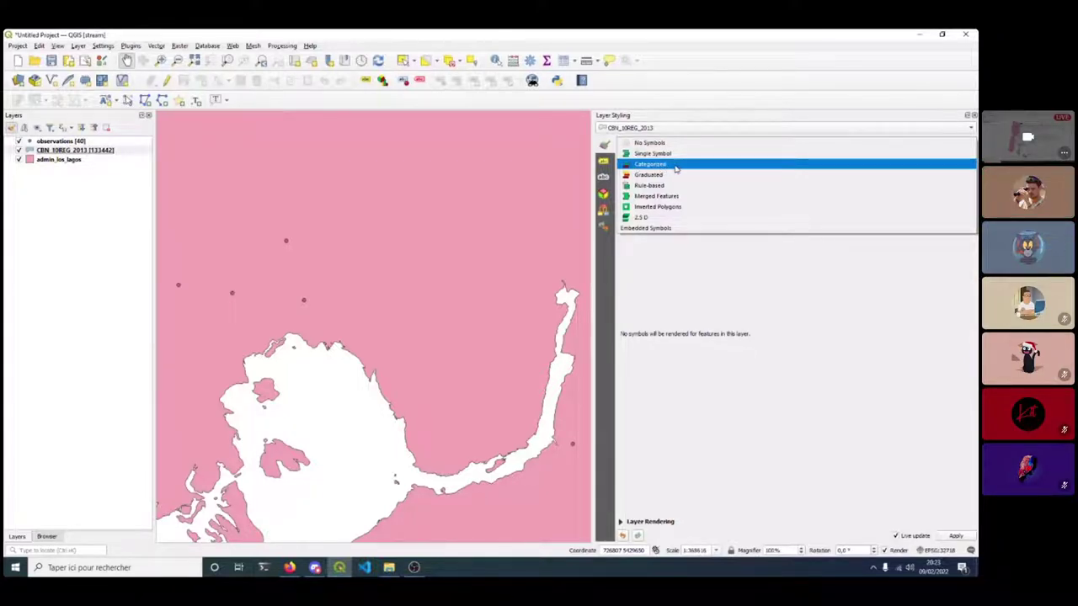
{"action": "left_click", "coordinate": [674, 165]}
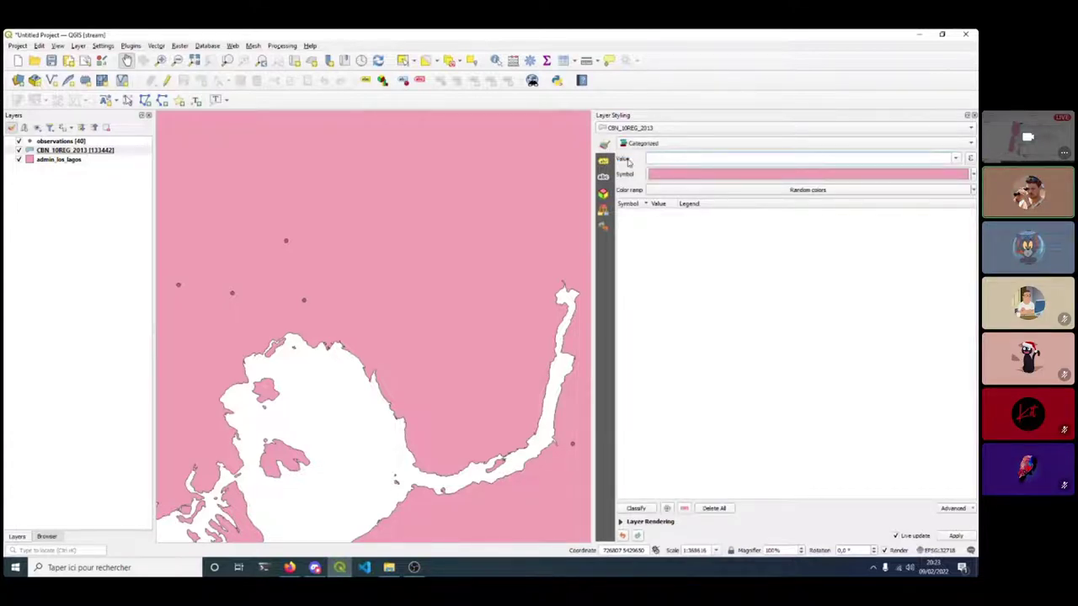
{"action": "left_click", "coordinate": [956, 159]}
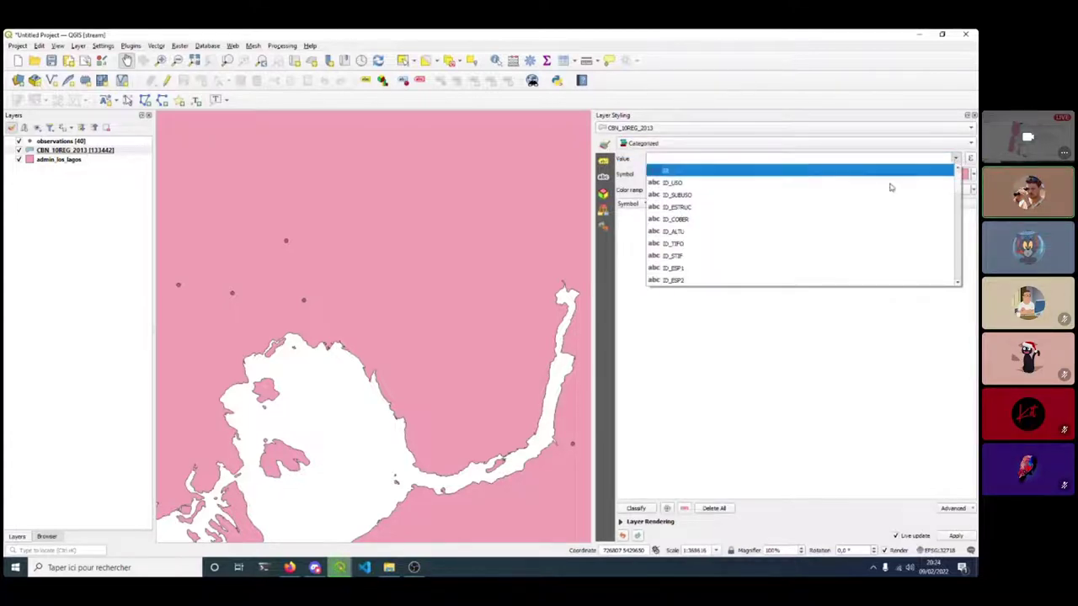
{"action": "scroll", "coordinate": [801, 216], "scroll_direction": "down", "scroll_amount": 6}
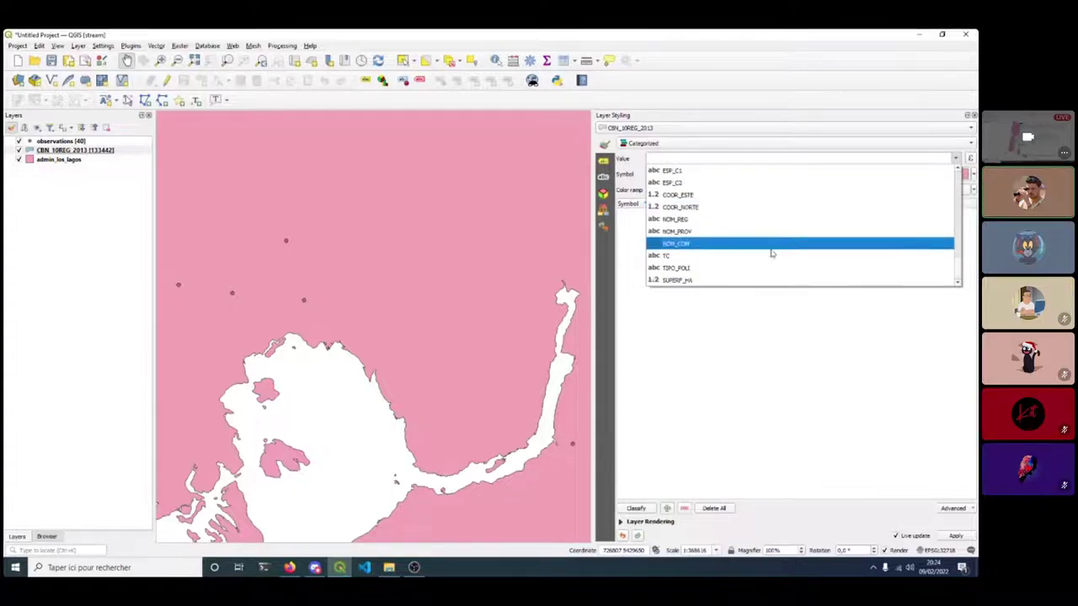
{"action": "scroll", "coordinate": [772, 252], "scroll_direction": "up", "scroll_amount": 6}
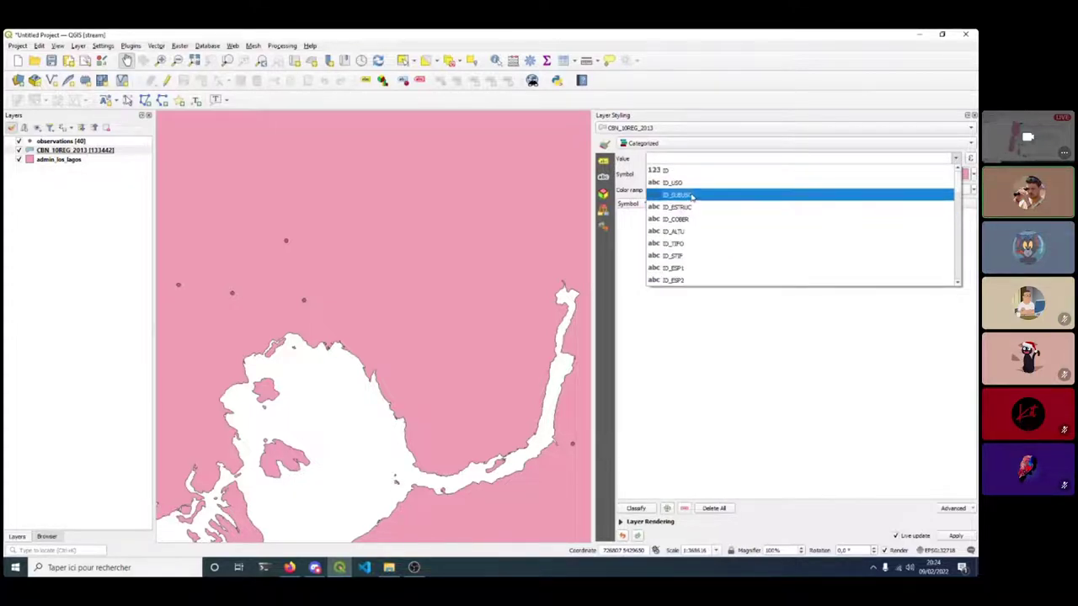
{"action": "scroll", "coordinate": [692, 196], "scroll_direction": "down", "scroll_amount": 6}
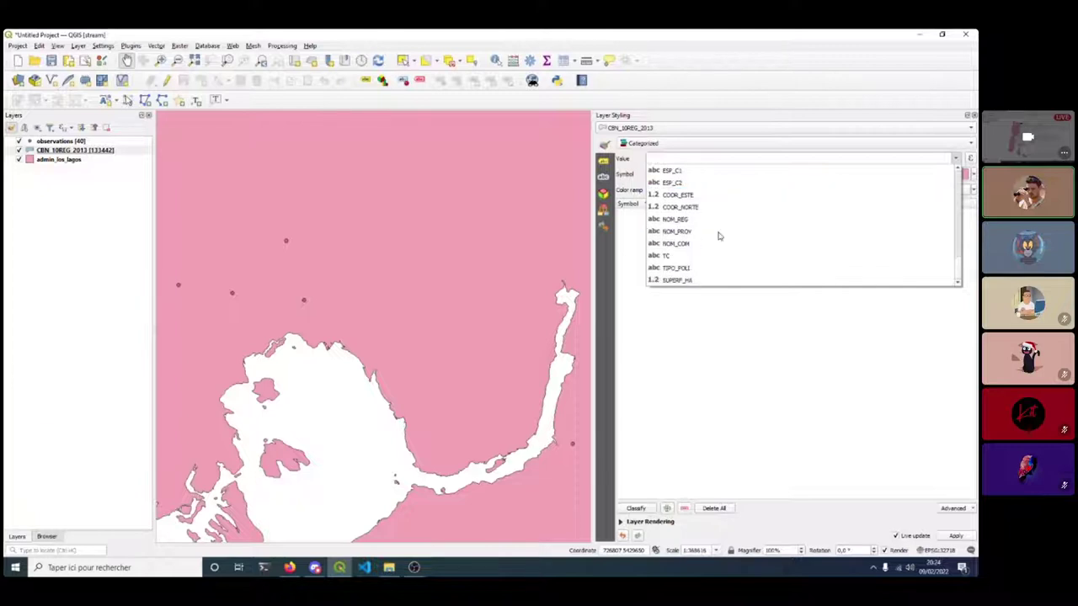
{"action": "key", "text": "Down"}
{"action": "key", "text": "Down"}
{"action": "key", "text": "Down"}
{"action": "key", "text": "Down"}
{"action": "key", "text": "Down"}
{"action": "key", "text": "Down"}
{"action": "key", "text": "Down"}
{"action": "key", "text": "Down"}
{"action": "key", "text": "Down"}
{"action": "key", "text": "Down"}
{"action": "key", "text": "Down"}
{"action": "key", "text": "Down"}
{"action": "key", "text": "Down"}
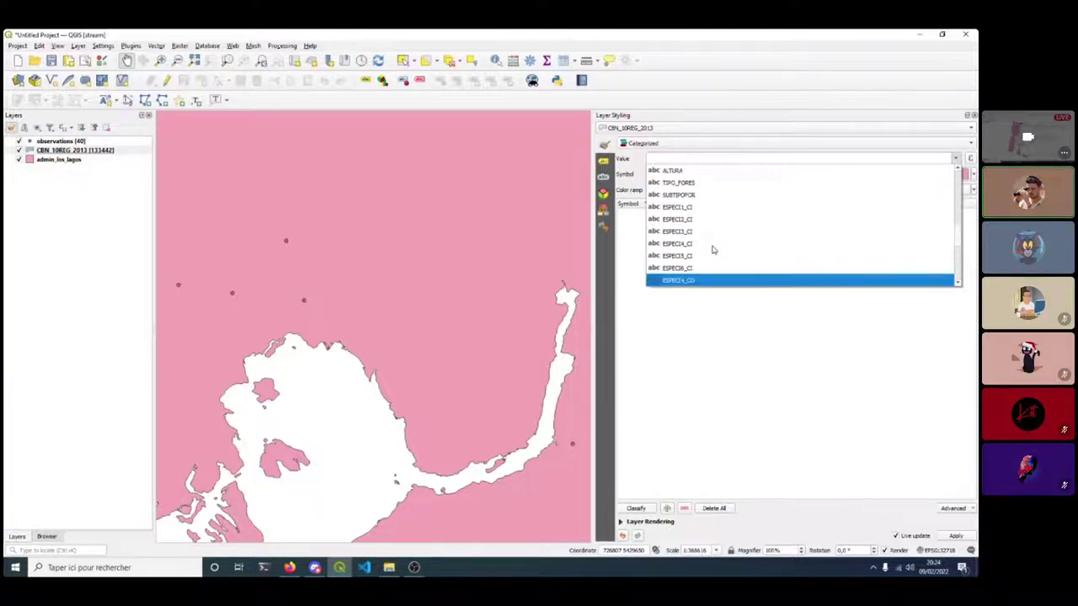
{"action": "scroll", "coordinate": [713, 251], "scroll_direction": "up", "scroll_amount": 2}
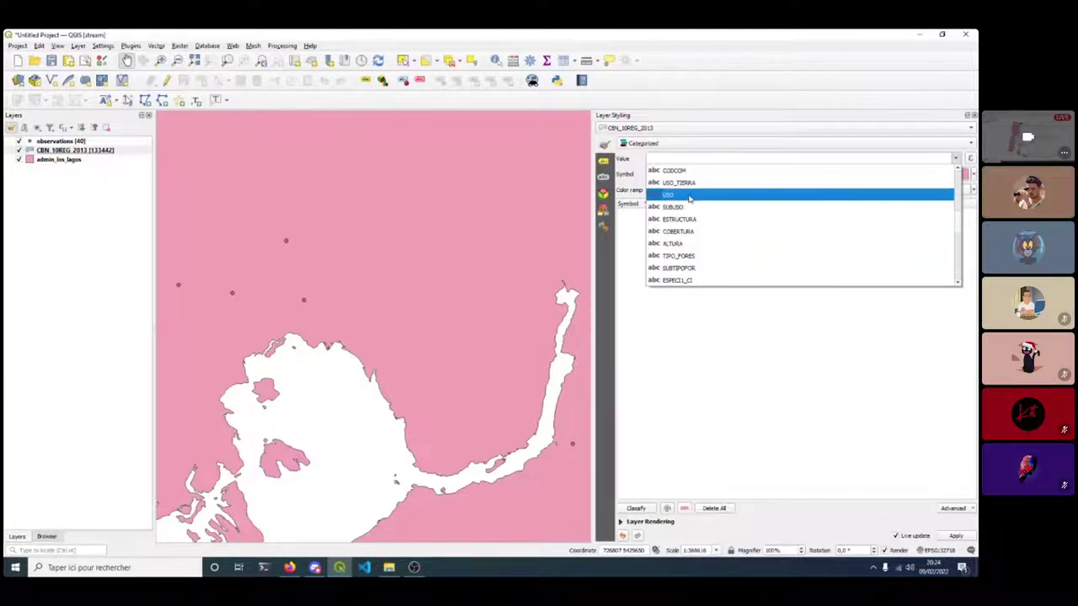
{"action": "scroll", "coordinate": [689, 199], "scroll_direction": "up", "scroll_amount": 1}
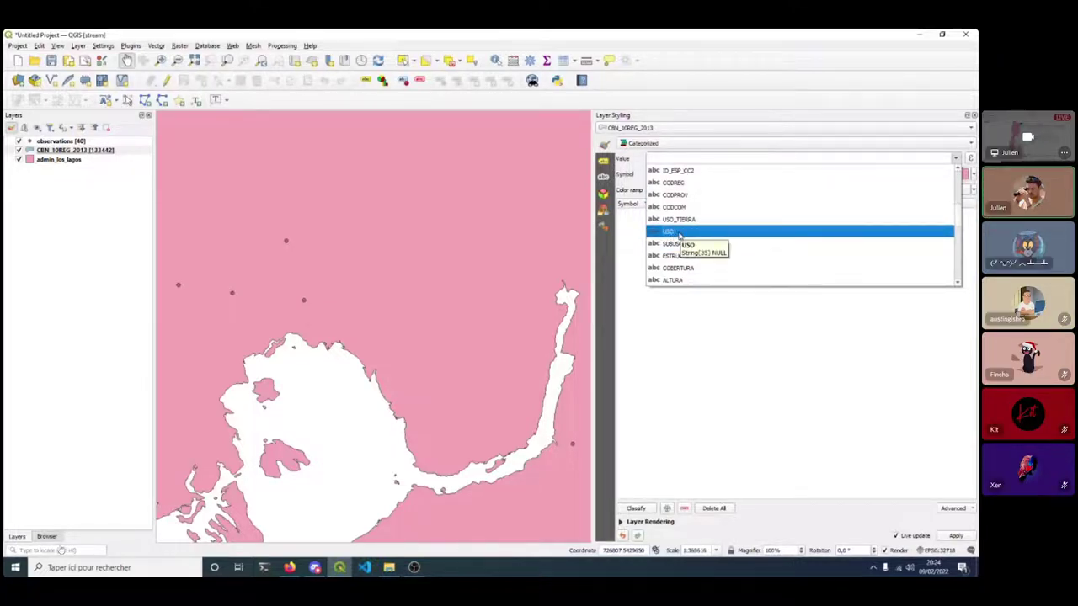
{"action": "left_click", "coordinate": [681, 234]}
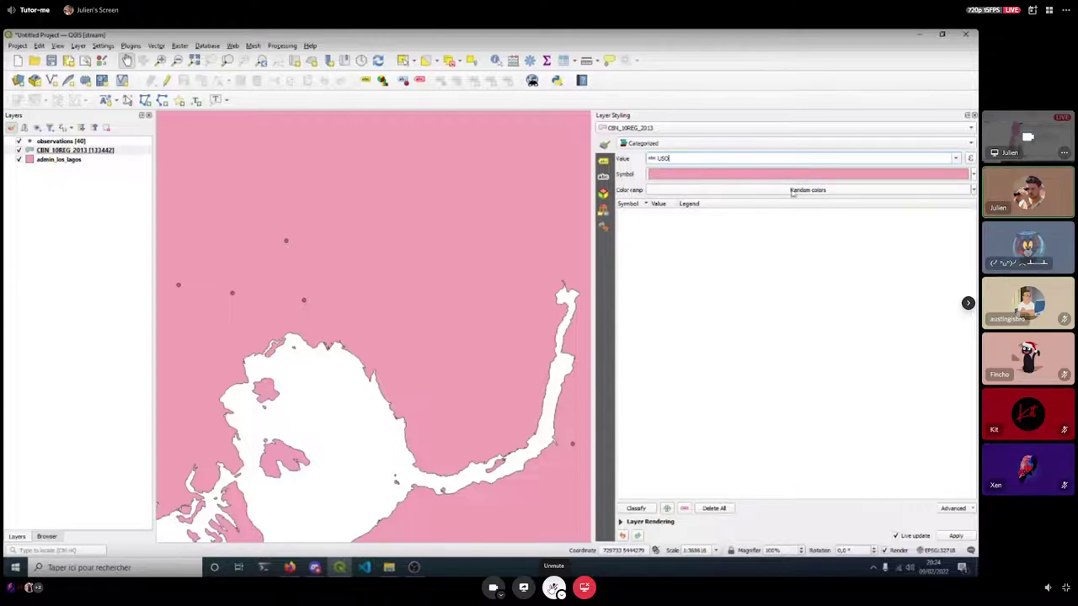
Classify the layer by its USO values and widen the Value column so the category names fit in full.
{"action": "left_click", "coordinate": [635, 508]}
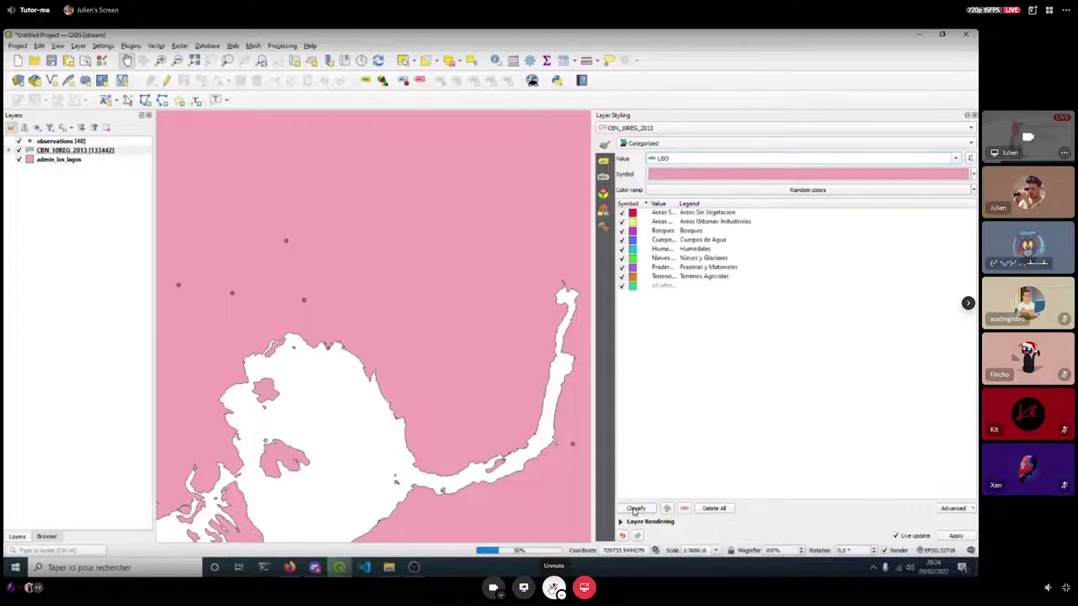
{"action": "left_click", "coordinate": [648, 203]}
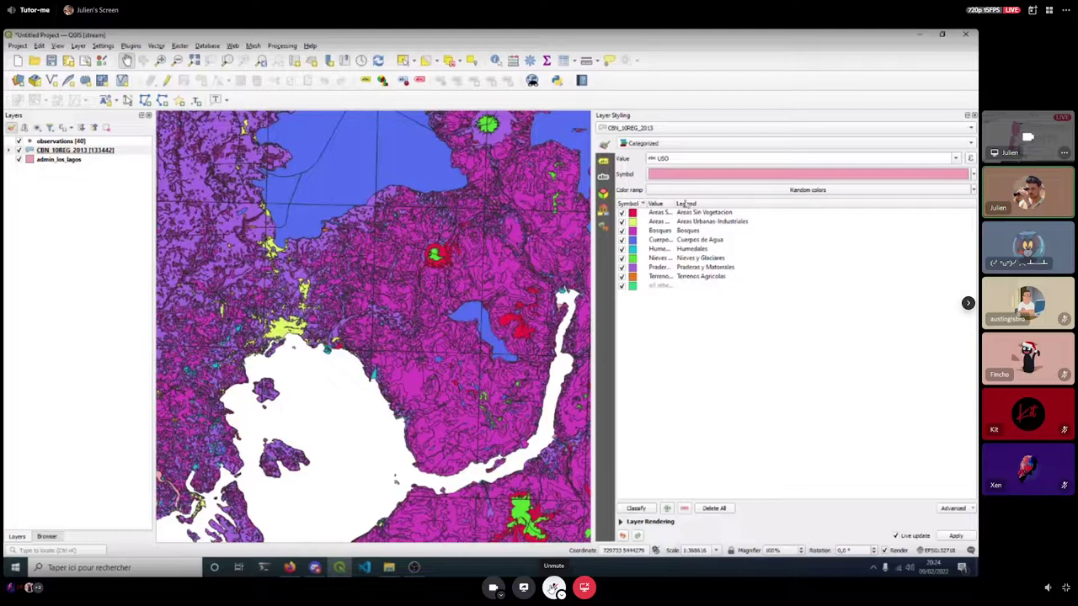
{"action": "left_click_drag", "start_coordinate": [675, 204], "coordinate": [722, 203]}
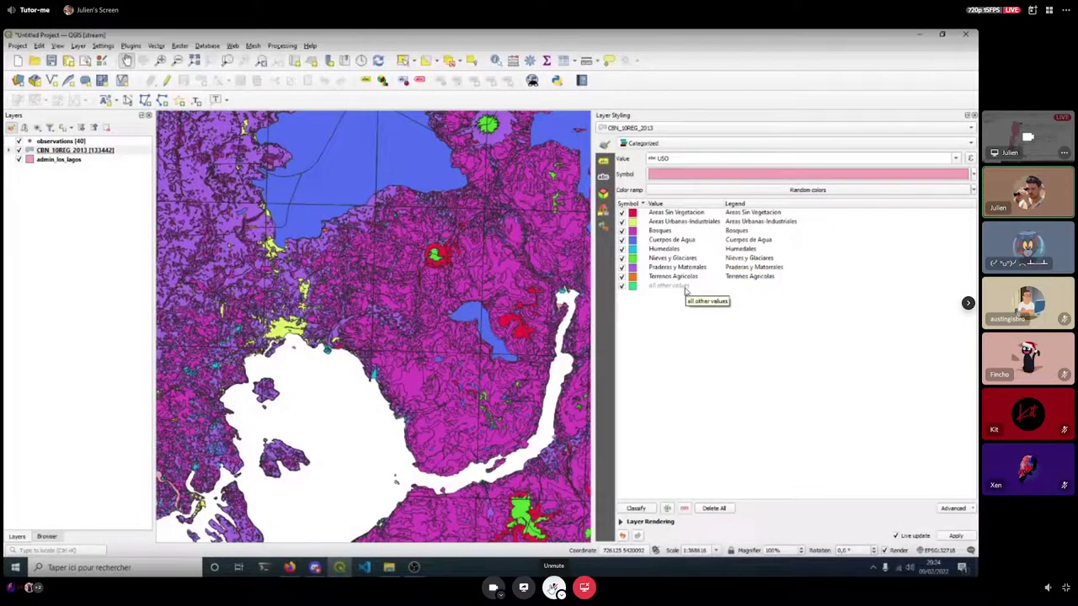
Set the symbol colour of the Nieves y Glaciares category to white.
{"action": "left_click", "coordinate": [659, 260]}
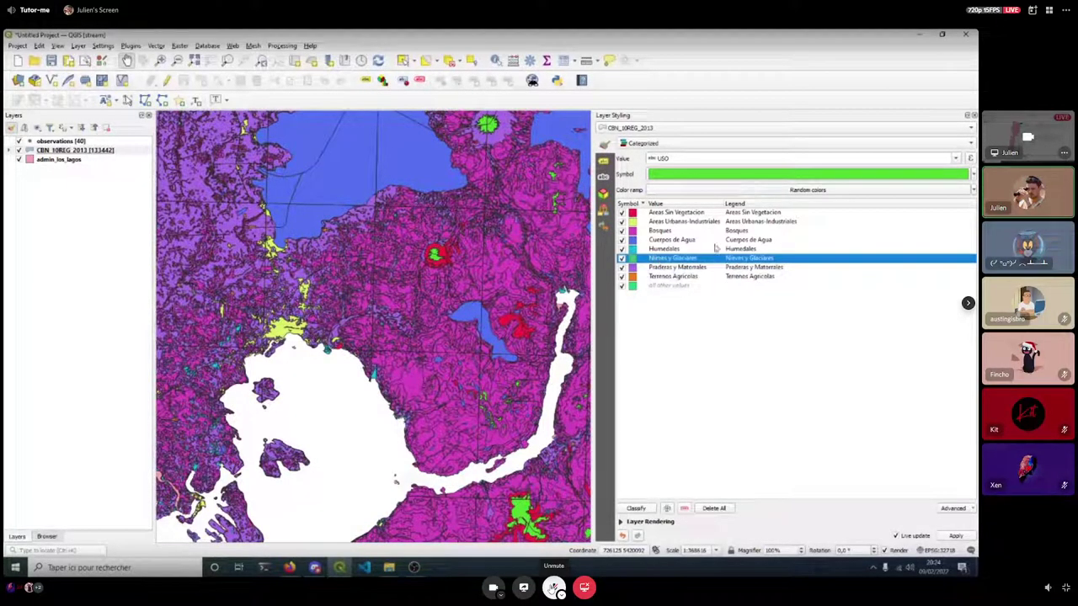
{"action": "left_click", "coordinate": [973, 175]}
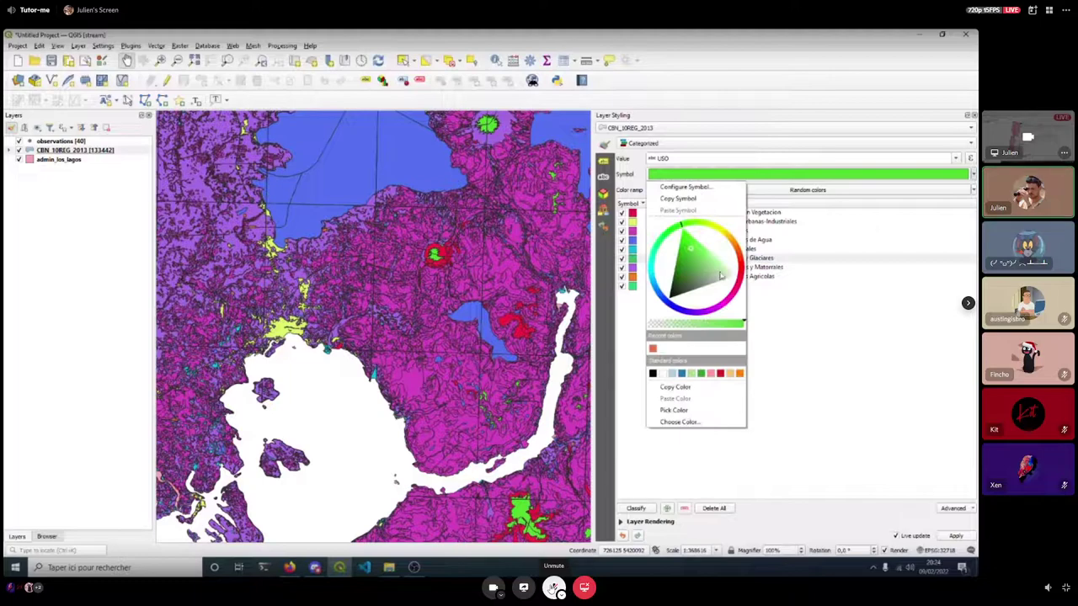
{"action": "left_click_drag", "start_coordinate": [721, 275], "coordinate": [732, 275]}
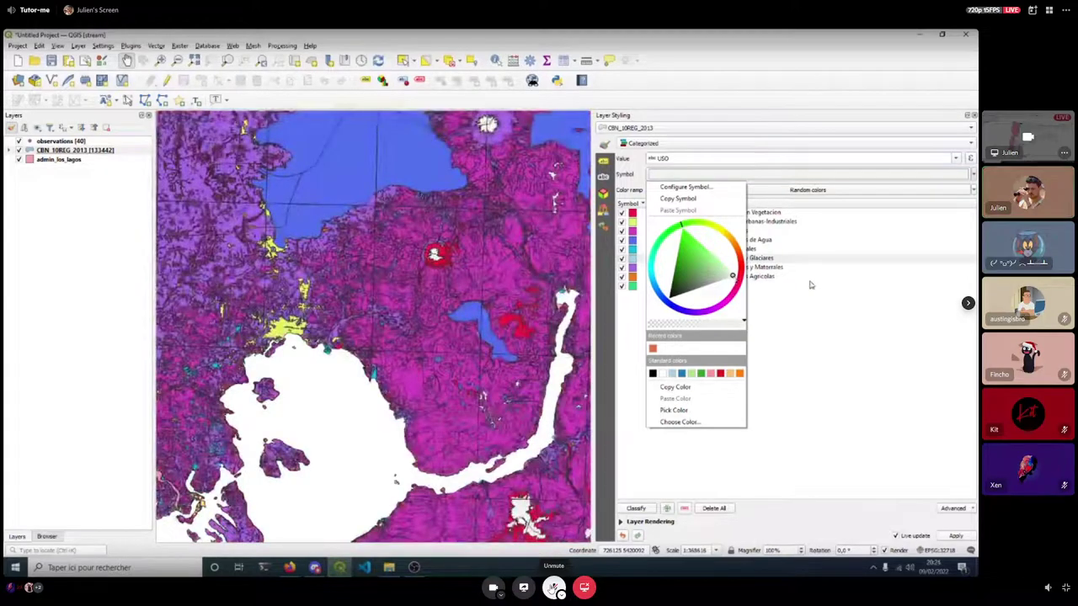
Change the symbol colour of the Cuerpos de Agua category to a deeper, slightly greenish blue.
{"action": "left_click", "coordinate": [810, 285]}
{"action": "left_click", "coordinate": [665, 258]}
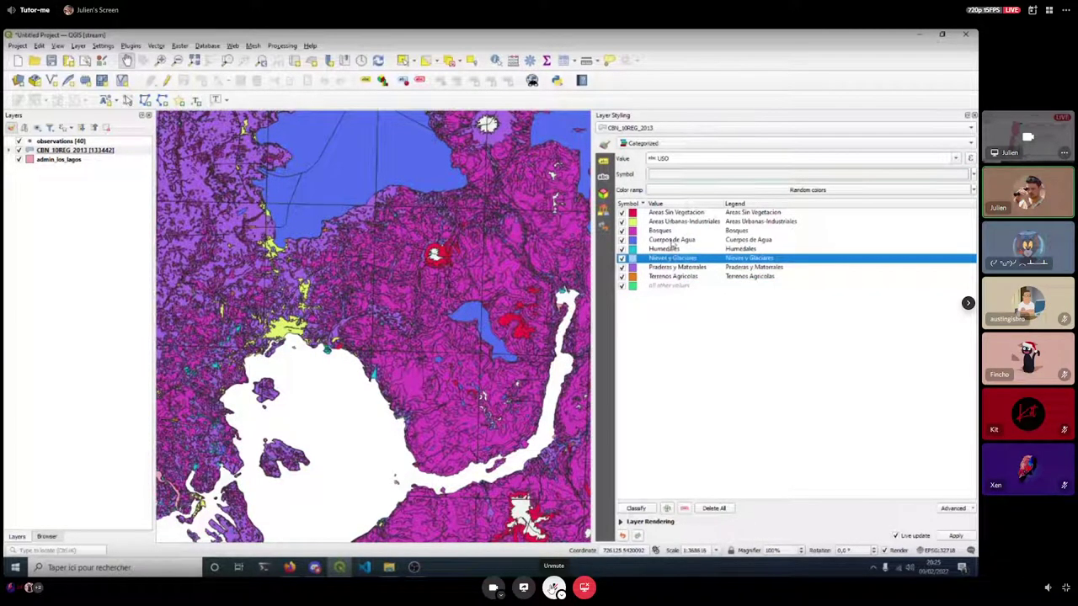
{"action": "left_click", "coordinate": [672, 241]}
{"action": "left_click", "coordinate": [973, 174]}
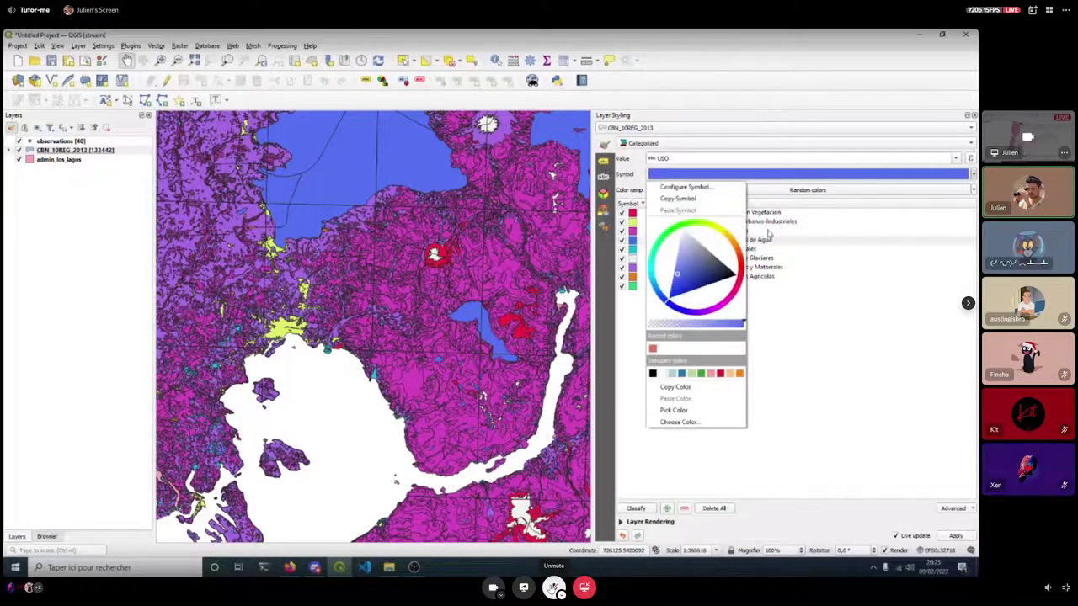
{"action": "left_click", "coordinate": [655, 291]}
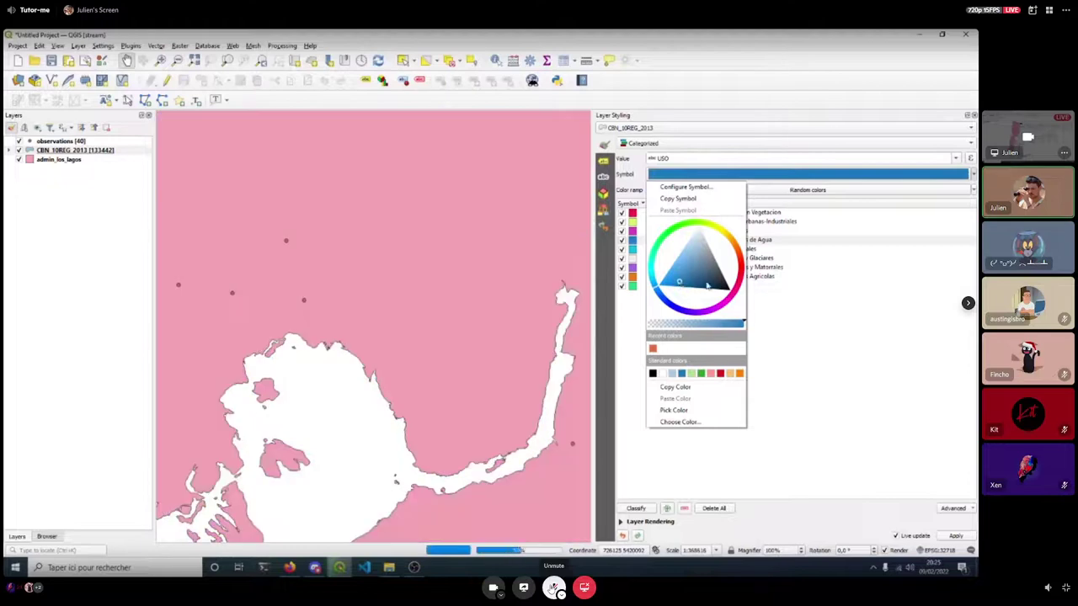
{"action": "left_click", "coordinate": [758, 267]}
Set the symbol colour of the Bosques category to a medium green.
{"action": "left_click", "coordinate": [668, 241]}
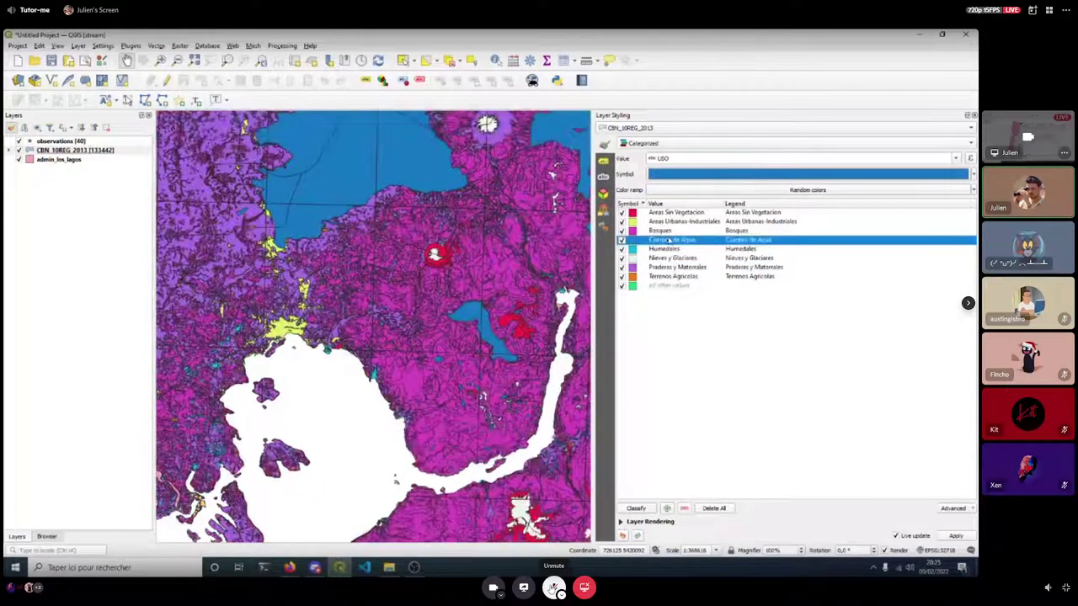
{"action": "left_click", "coordinate": [632, 233]}
{"action": "left_click", "coordinate": [974, 177]}
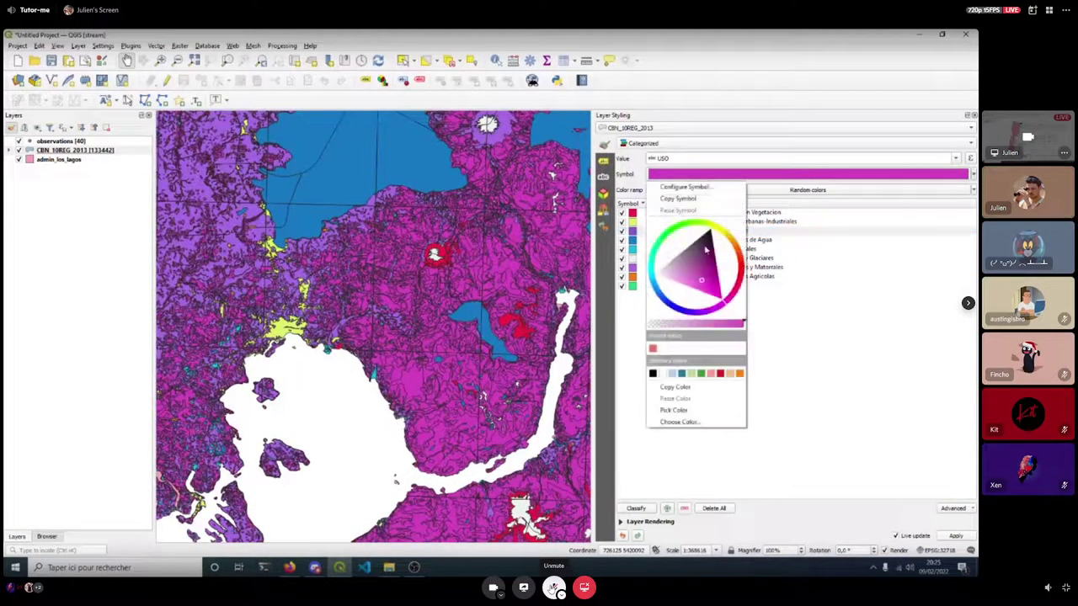
{"action": "left_click", "coordinate": [673, 237]}
{"action": "left_click", "coordinate": [683, 269]}
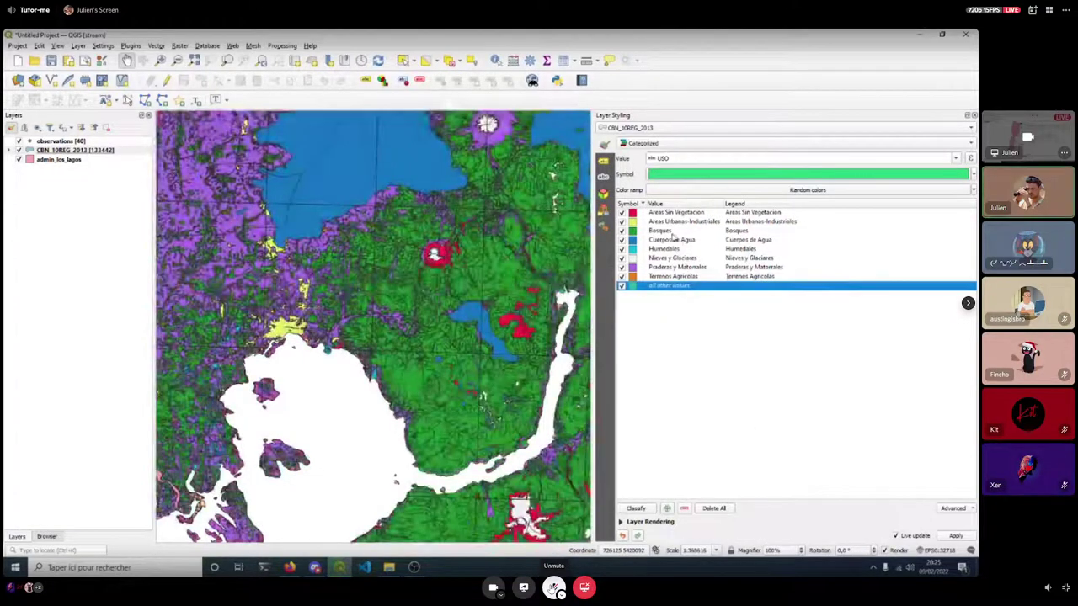
{"action": "left_click", "coordinate": [666, 231]}
Set the symbol colour of the Areas Urbanas-Industriales category to a neutral grey.
{"action": "left_click", "coordinate": [669, 222]}
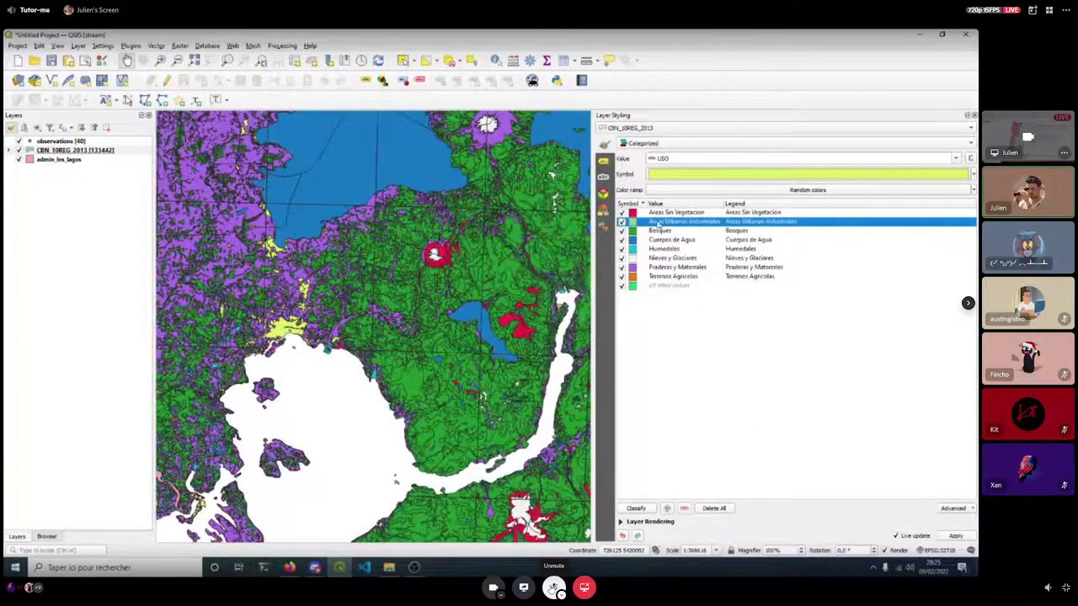
{"action": "left_click", "coordinate": [973, 174]}
{"action": "left_click", "coordinate": [704, 291]}
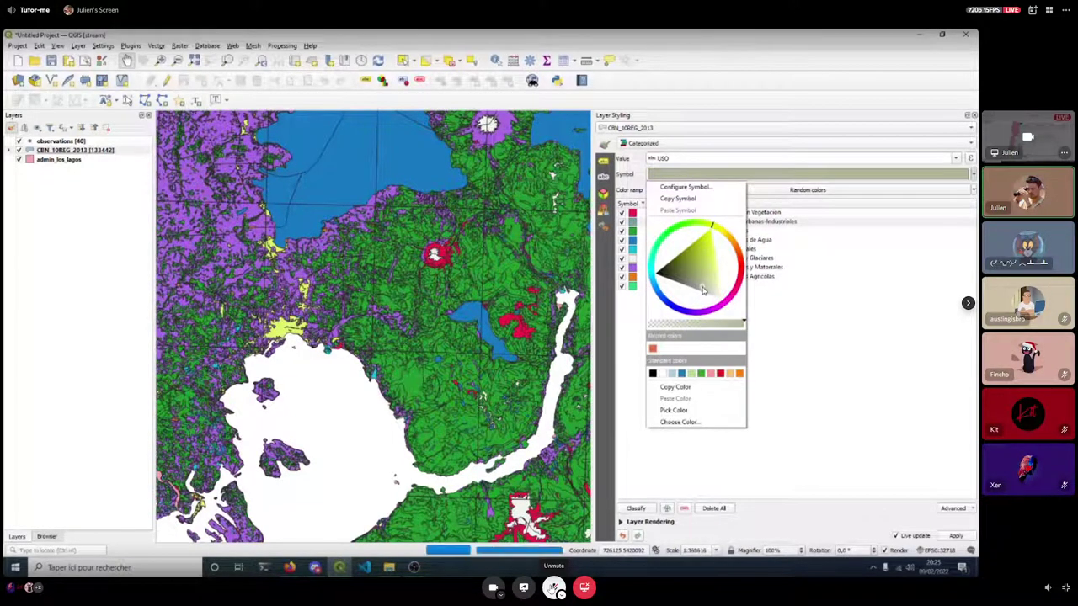
{"action": "left_click", "coordinate": [701, 294]}
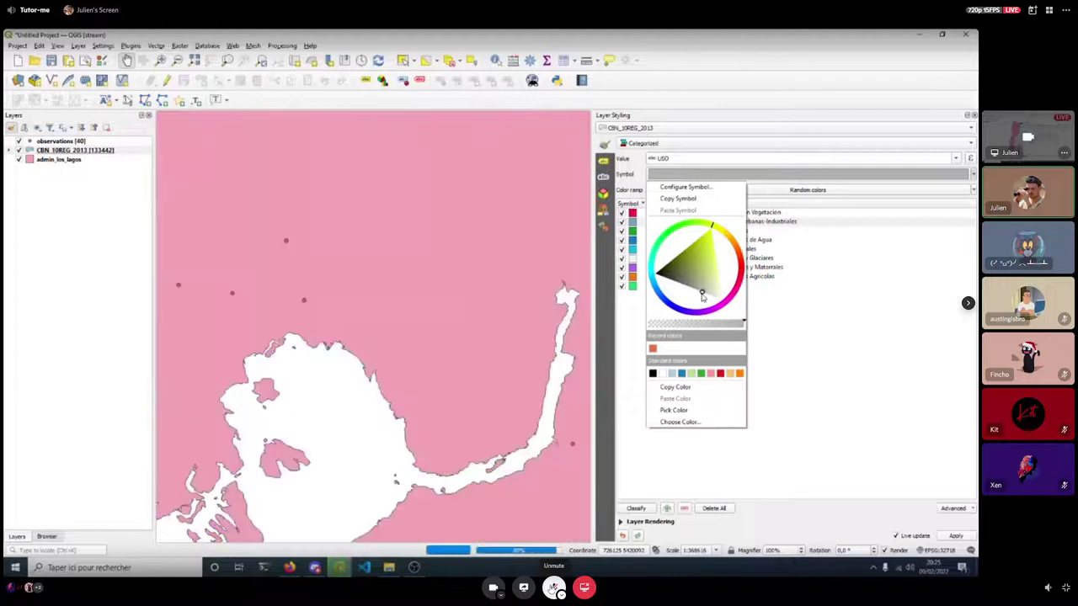
{"action": "left_click", "coordinate": [884, 308]}
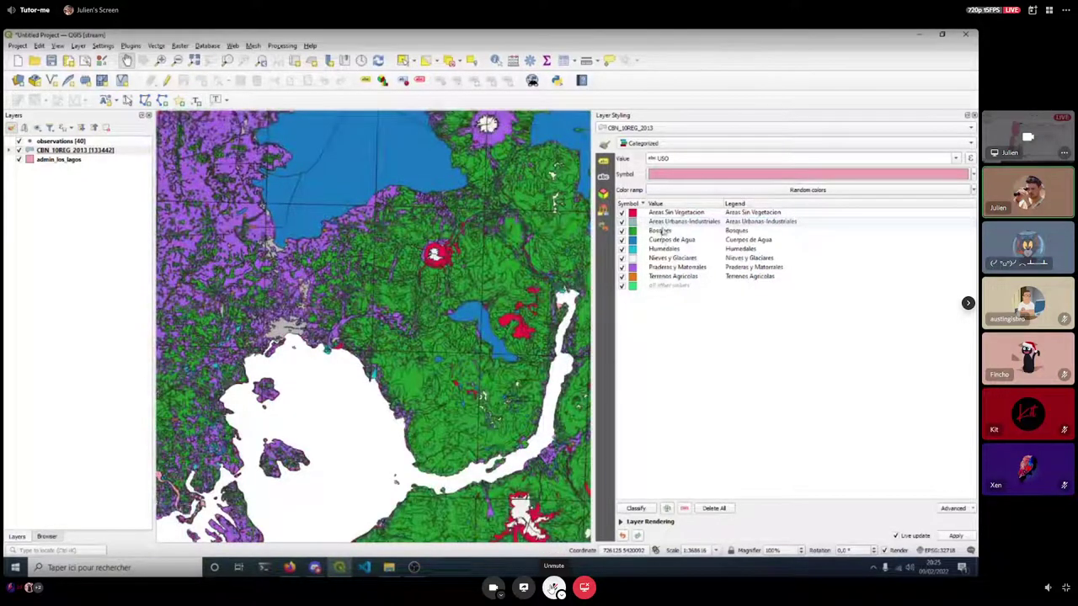
Set the symbol colour of the Terrenos Agricolas category to a strong golden yellow.
{"action": "left_click", "coordinate": [666, 223]}
{"action": "left_click", "coordinate": [666, 213]}
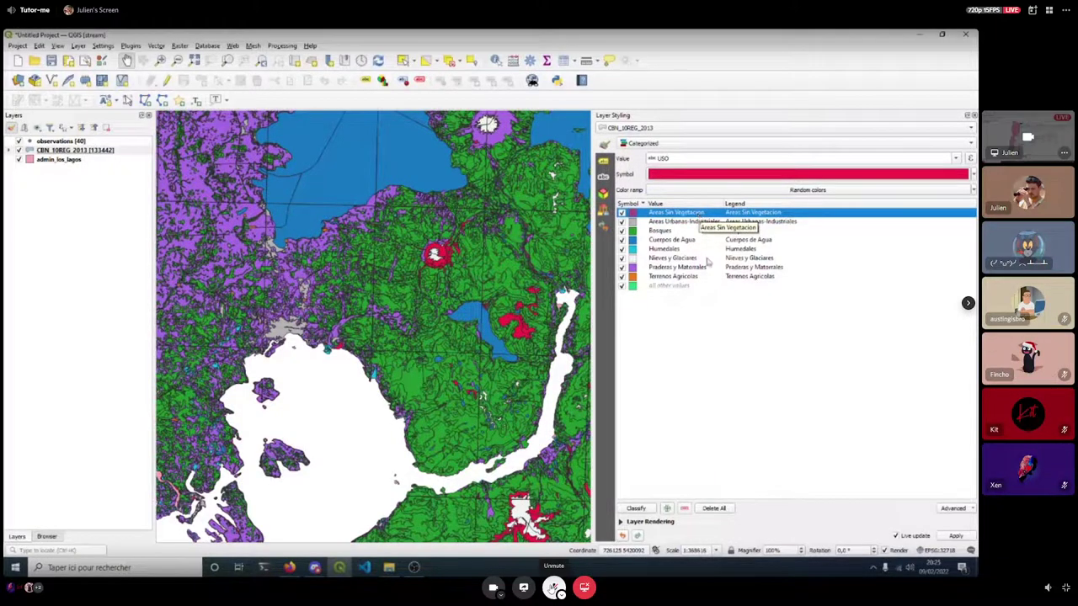
{"action": "left_click", "coordinate": [747, 275]}
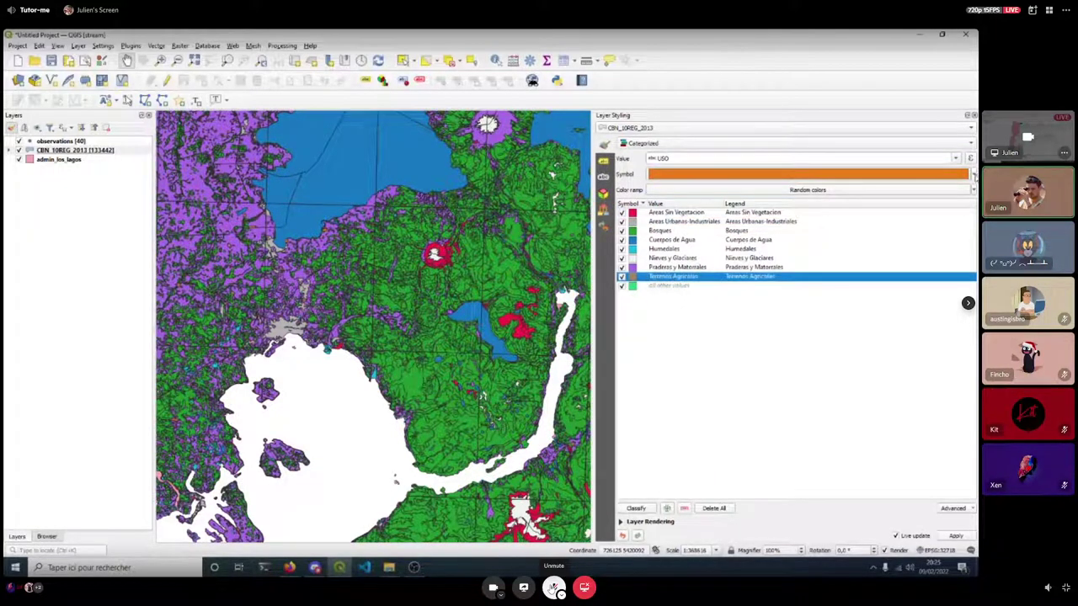
{"action": "left_click", "coordinate": [974, 174]}
{"action": "left_click", "coordinate": [725, 237]}
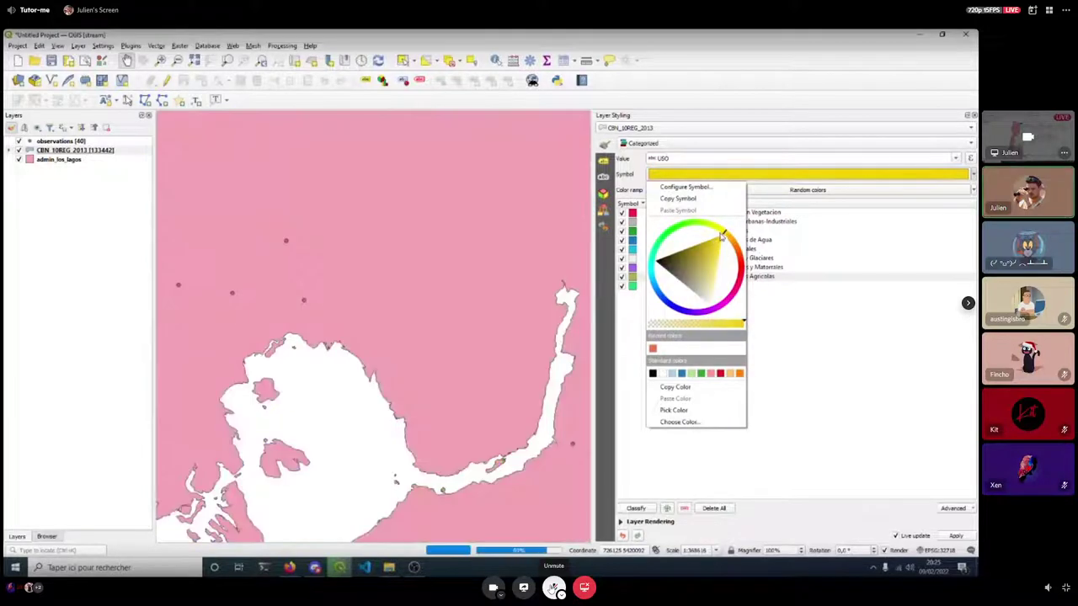
{"action": "left_click", "coordinate": [873, 243]}
{"action": "left_click", "coordinate": [873, 242]}
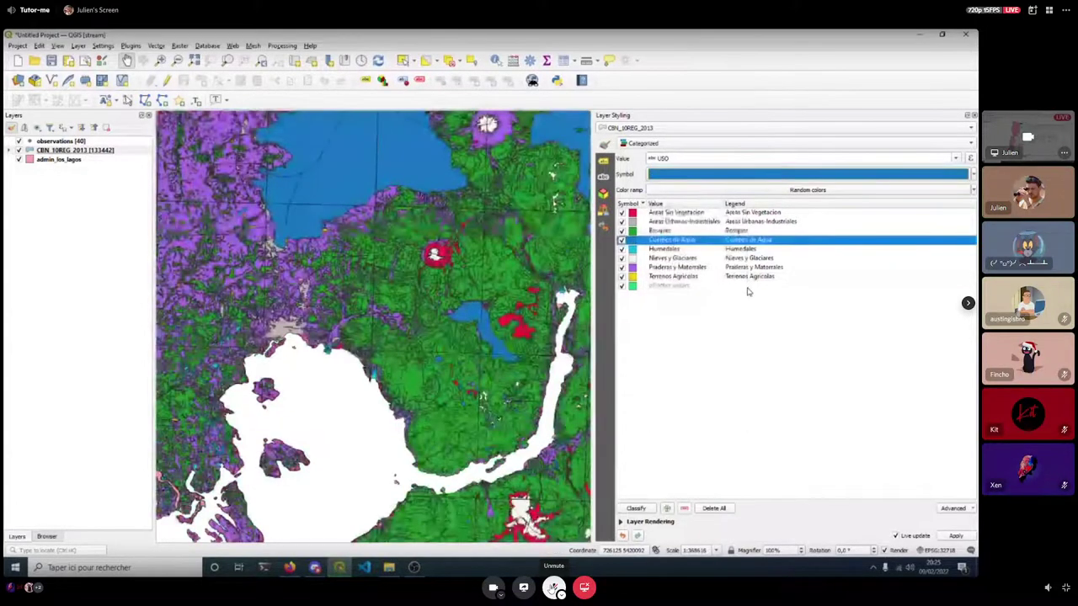
Open the symbol colour choices for the Praderas y Matorrales category.
{"action": "left_click", "coordinate": [664, 288]}
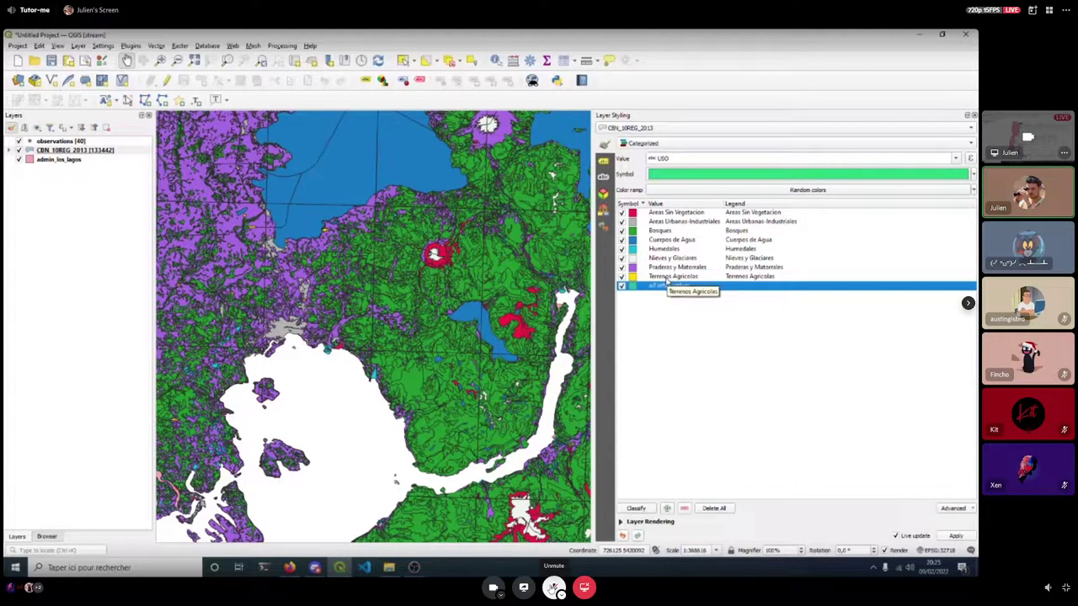
{"action": "left_click", "coordinate": [667, 269]}
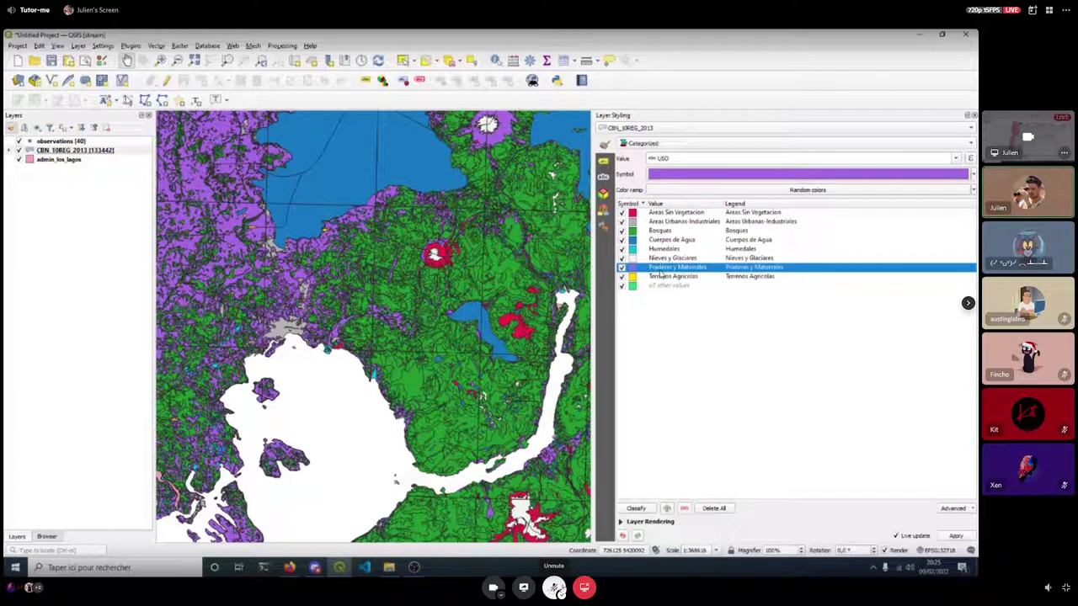
{"action": "left_click", "coordinate": [972, 174]}
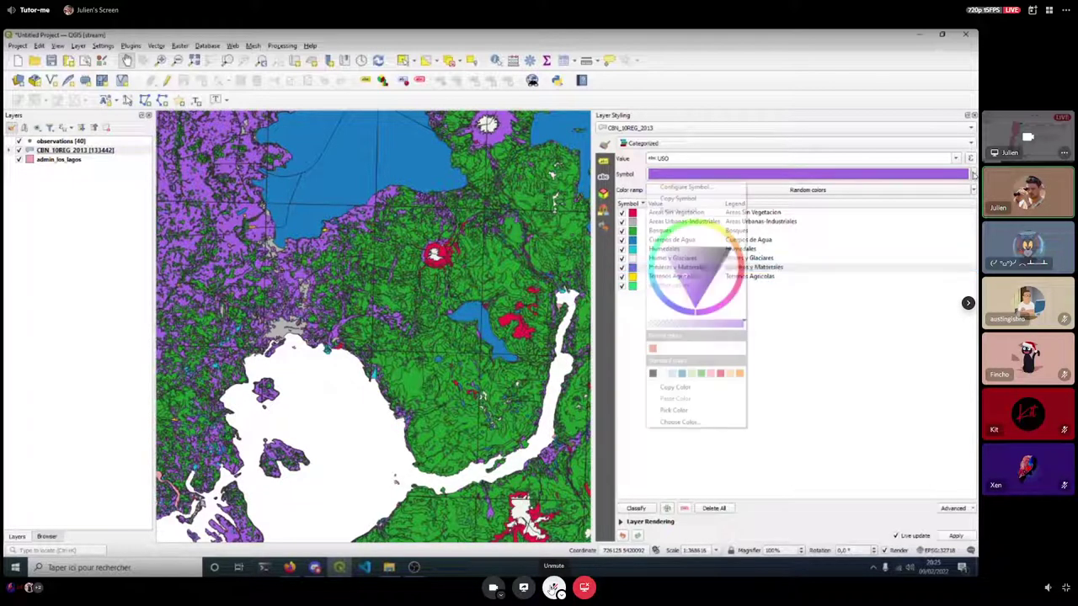
Recolour the Praderas y Matorrales category of CBN_10REG_2013 in light green.
{"action": "left_click", "coordinate": [670, 227]}
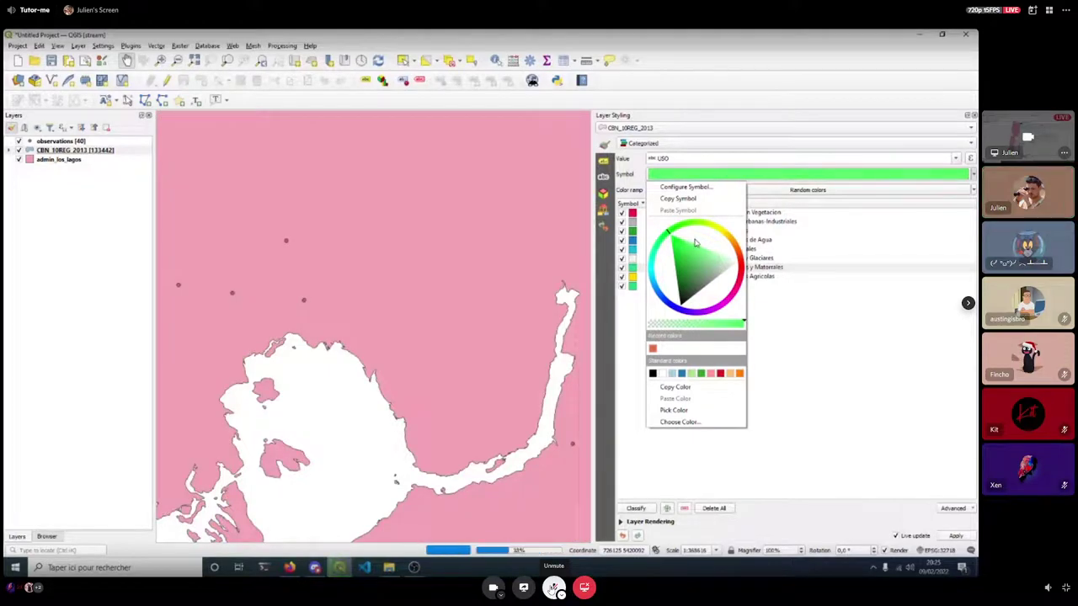
{"action": "left_click", "coordinate": [698, 248]}
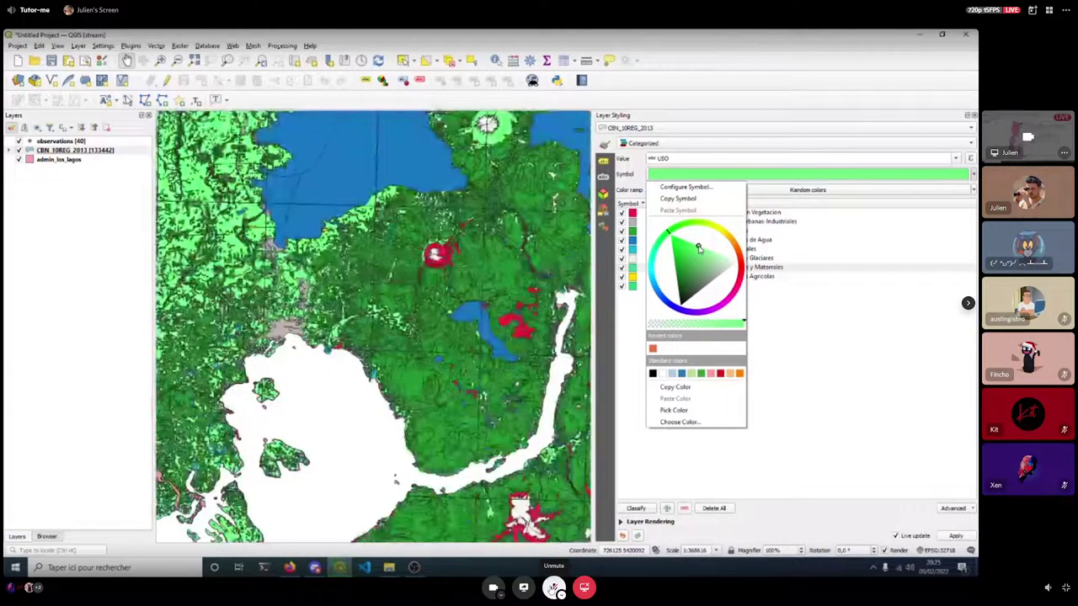
{"action": "left_click", "coordinate": [759, 271]}
Review the symbol colours of the land-use categories one by one, from Nieves y Glaciares up to Areas Urbanas-Industriales.
{"action": "left_click", "coordinate": [652, 267]}
{"action": "left_click", "coordinate": [666, 259]}
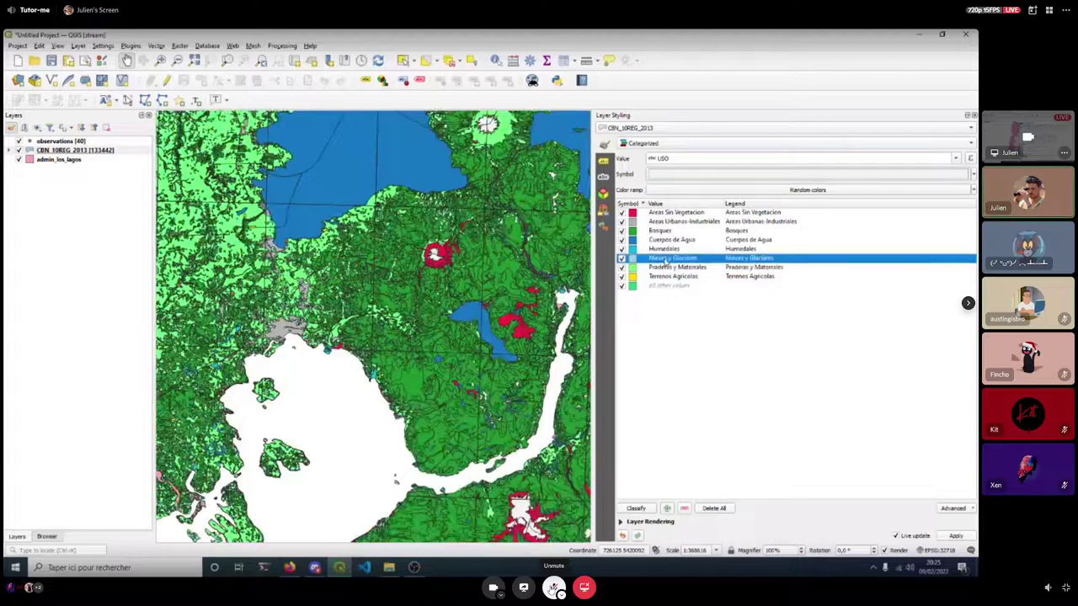
{"action": "left_click", "coordinate": [663, 250]}
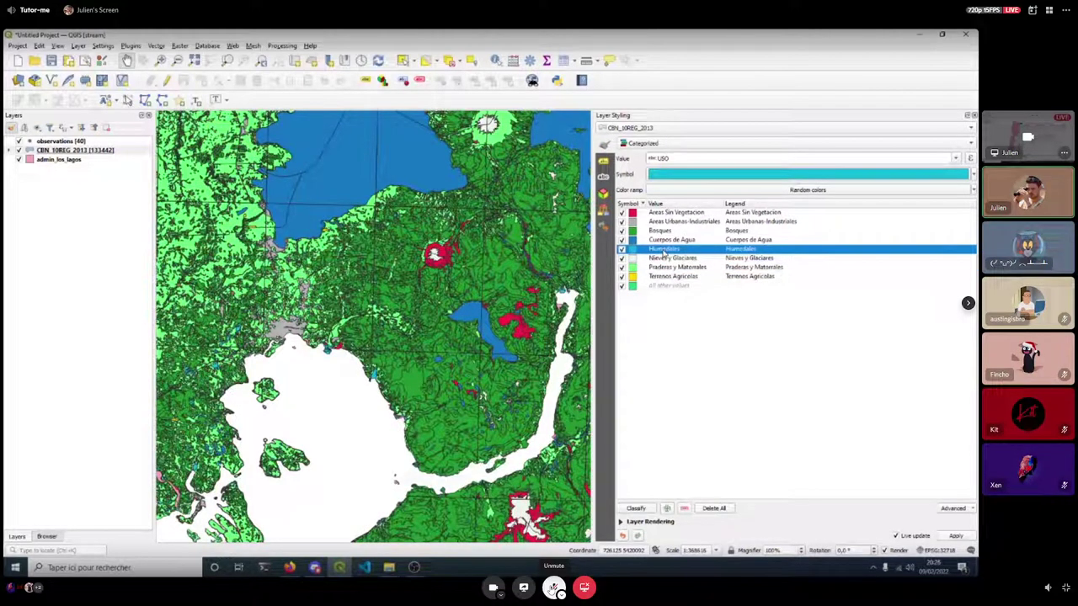
{"action": "left_click", "coordinate": [664, 240]}
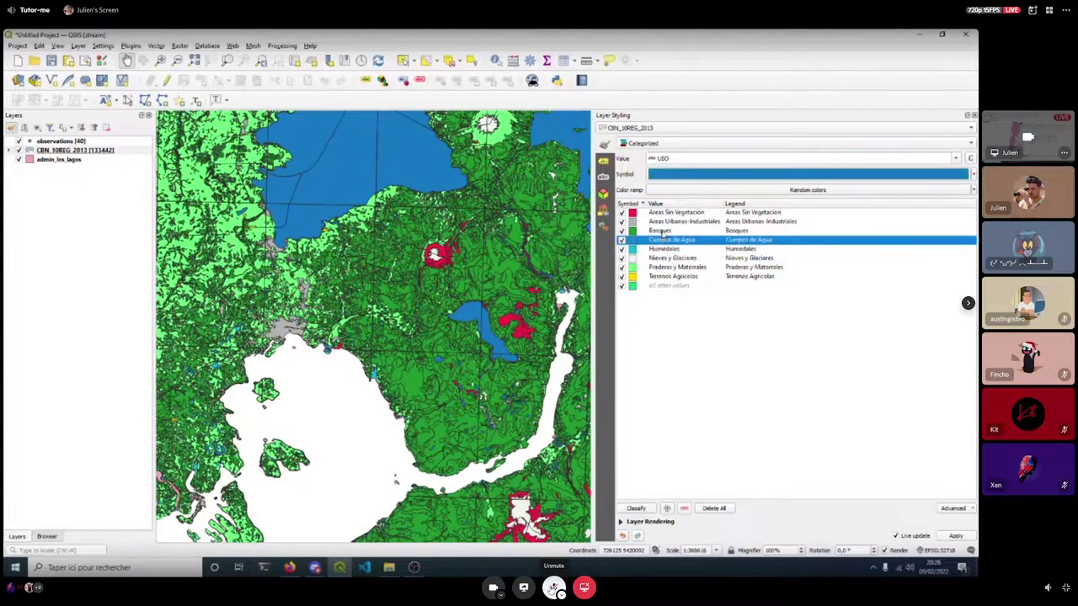
{"action": "left_click", "coordinate": [664, 231]}
{"action": "left_click", "coordinate": [666, 222]}
Recolour the Areas Sin Vegetacion category in dark brown.
{"action": "left_click", "coordinate": [666, 213]}
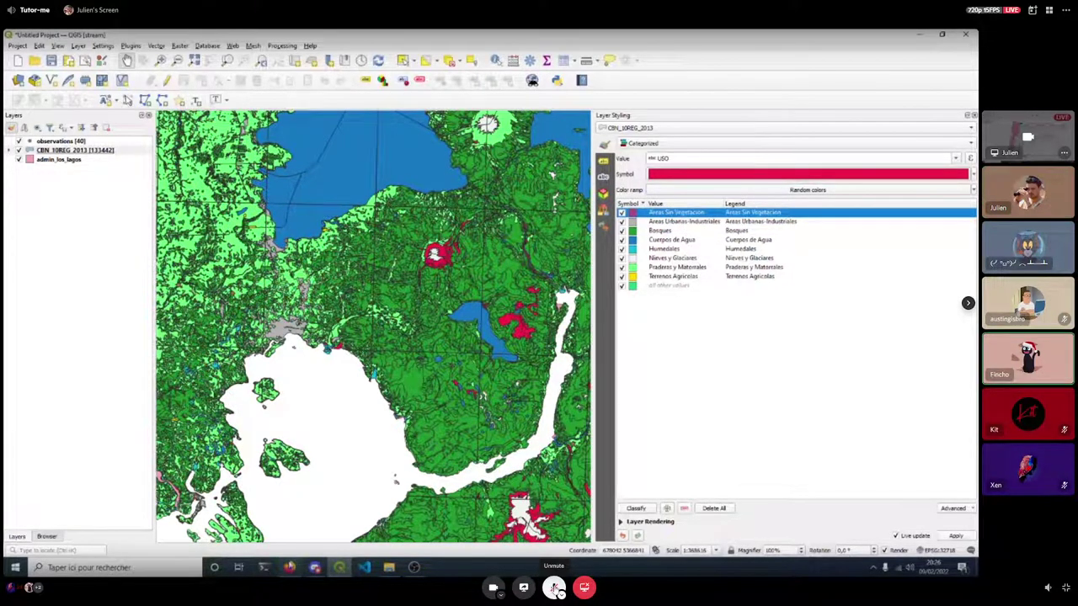
{"action": "left_click", "coordinate": [289, 567]}
{"action": "key", "text": "alt+Tab"}
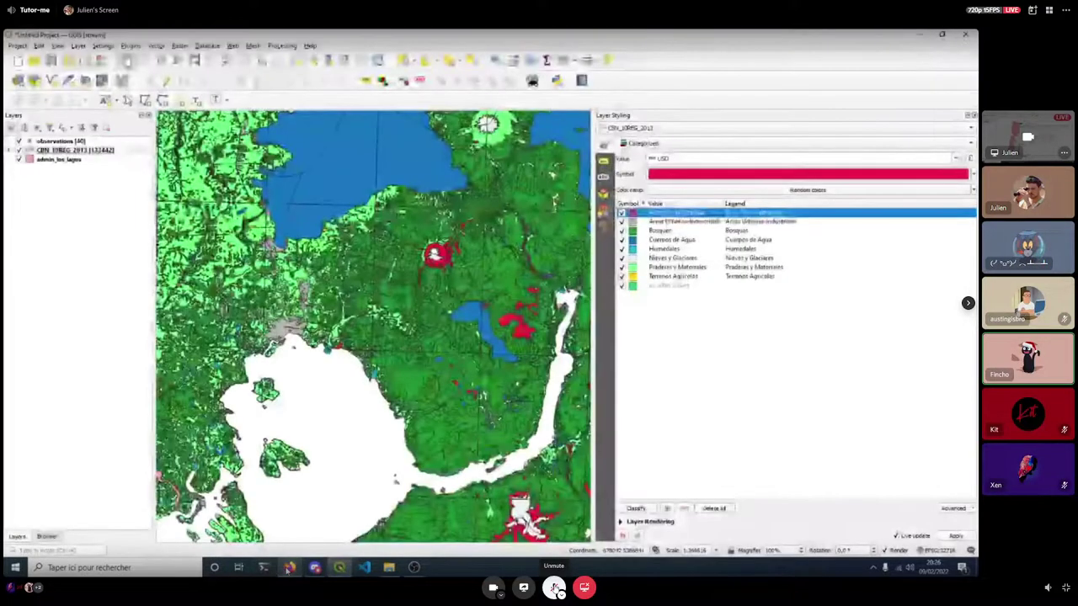
{"action": "left_click", "coordinate": [973, 174]}
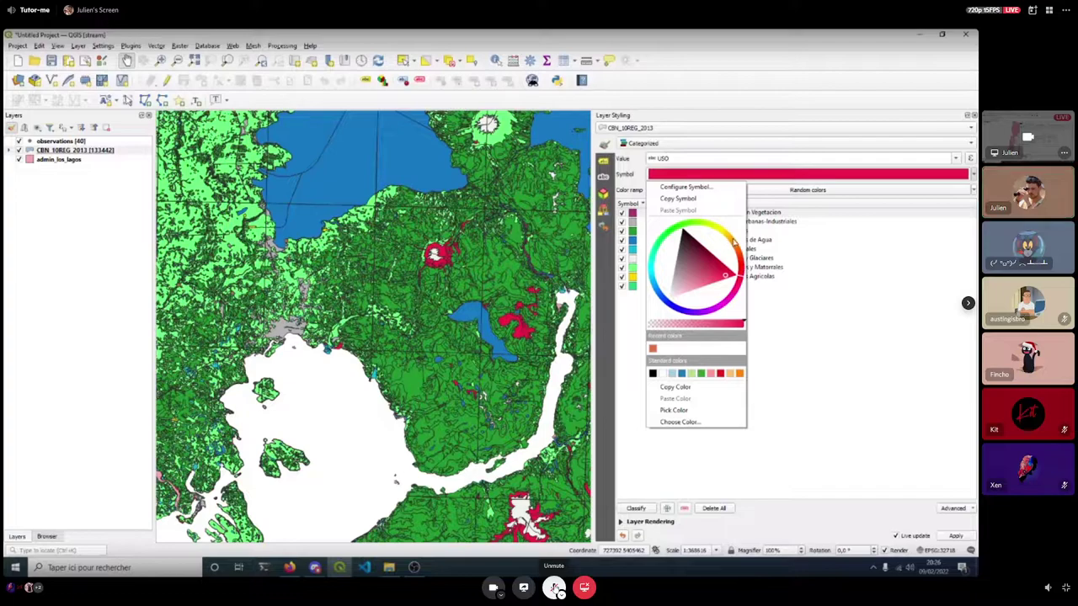
{"action": "left_click", "coordinate": [725, 243]}
{"action": "left_click", "coordinate": [729, 247]}
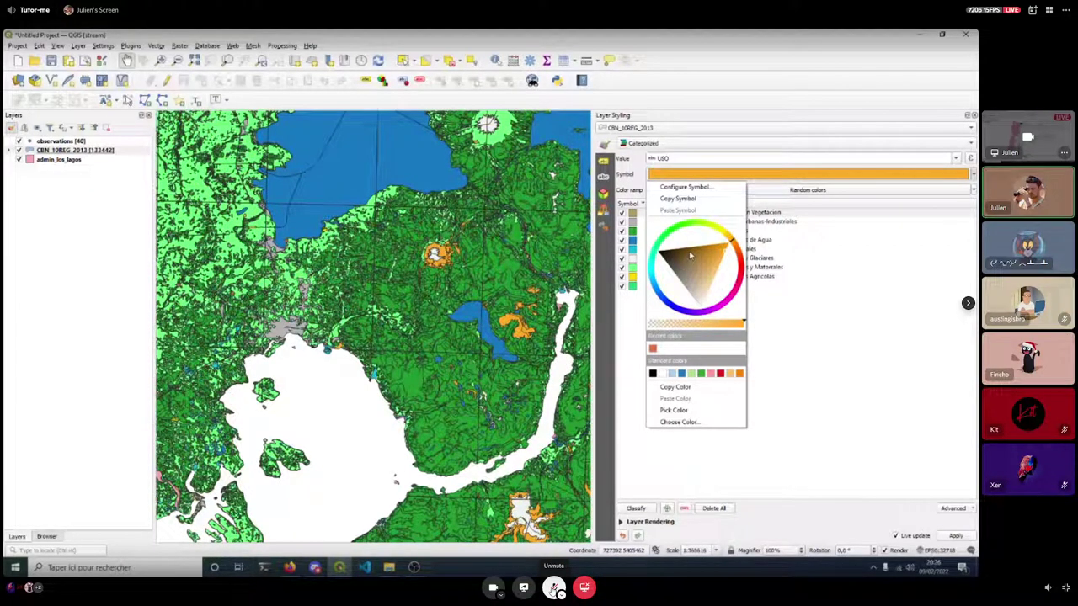
{"action": "left_click_drag", "start_coordinate": [687, 254], "coordinate": [676, 250]}
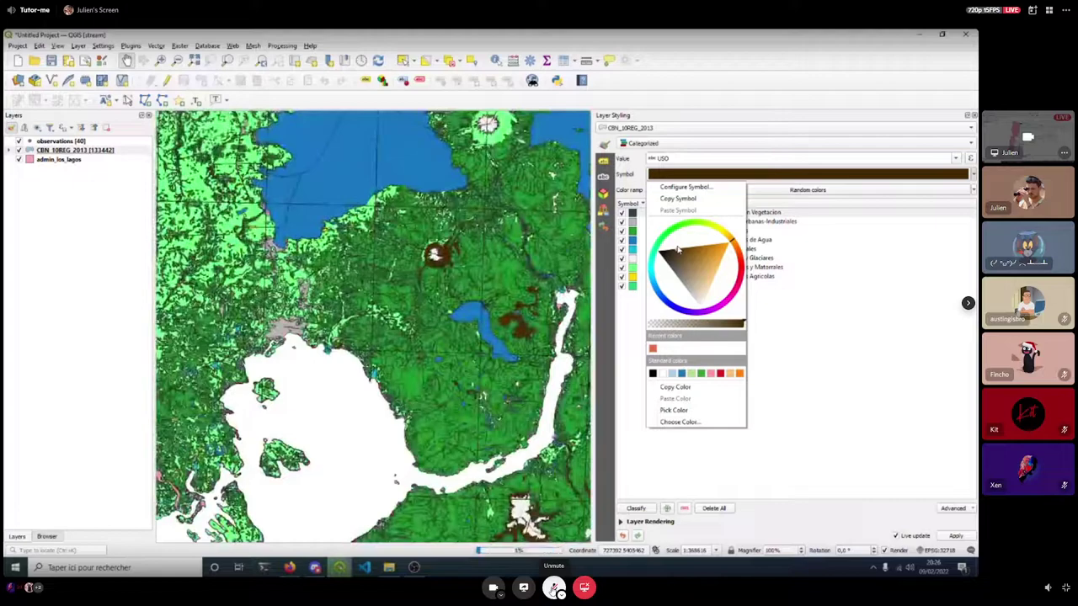
{"action": "left_click", "coordinate": [887, 284]}
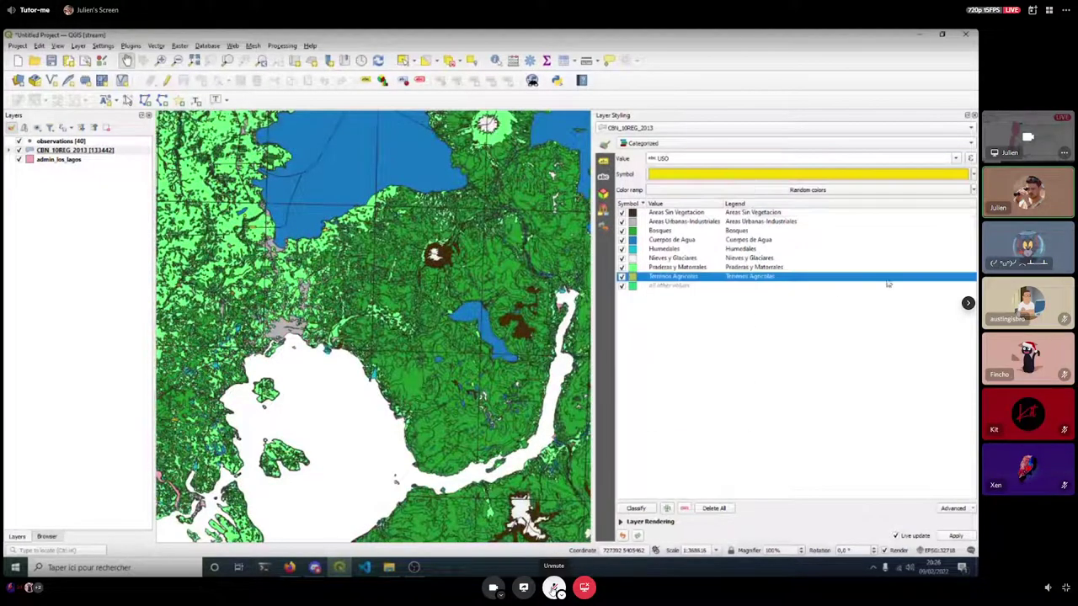
{"action": "left_click", "coordinate": [662, 304]}
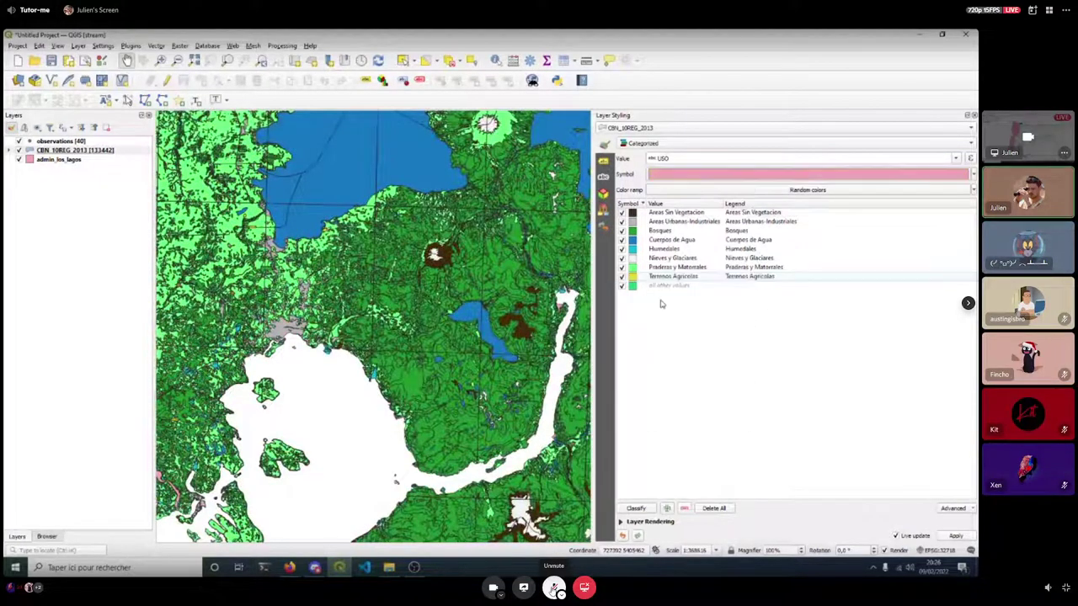
{"action": "left_click", "coordinate": [974, 115]}
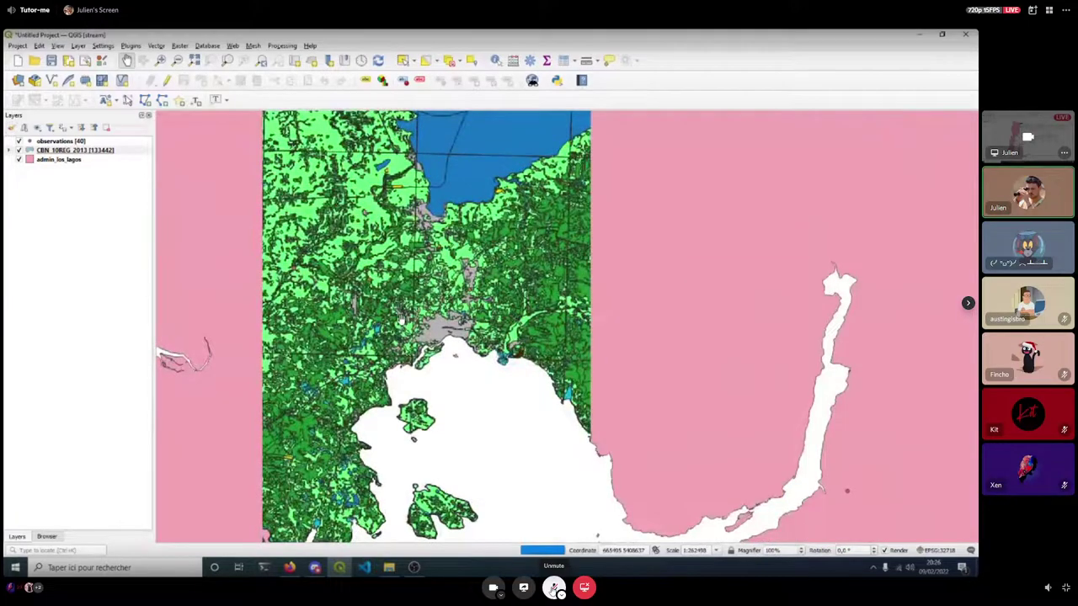
{"action": "scroll", "coordinate": [401, 319], "scroll_direction": "down", "scroll_amount": 1}
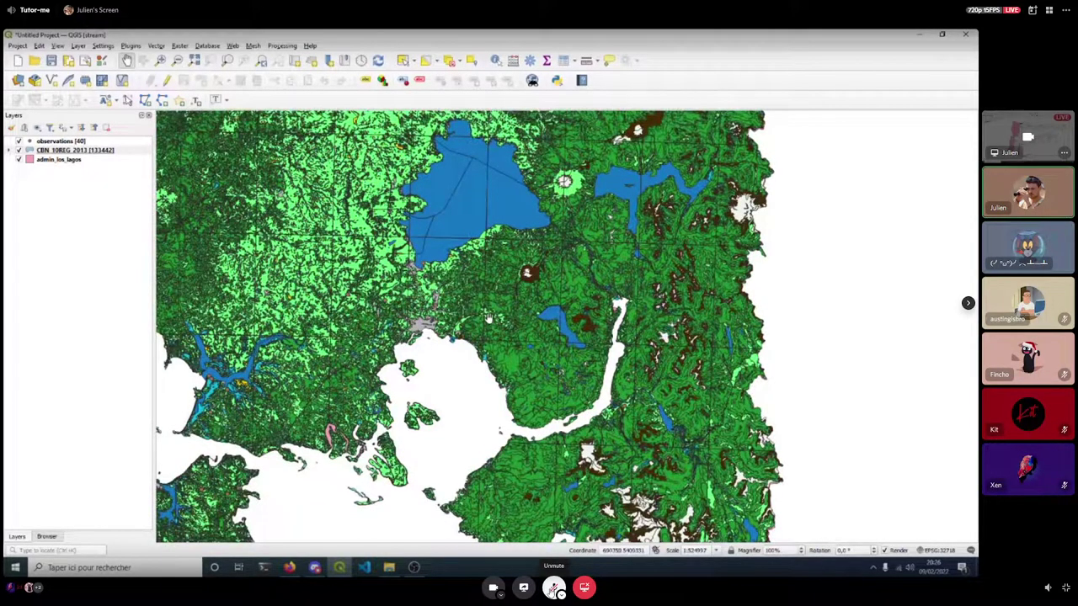
{"action": "scroll", "coordinate": [489, 318], "scroll_direction": "up", "scroll_amount": 1}
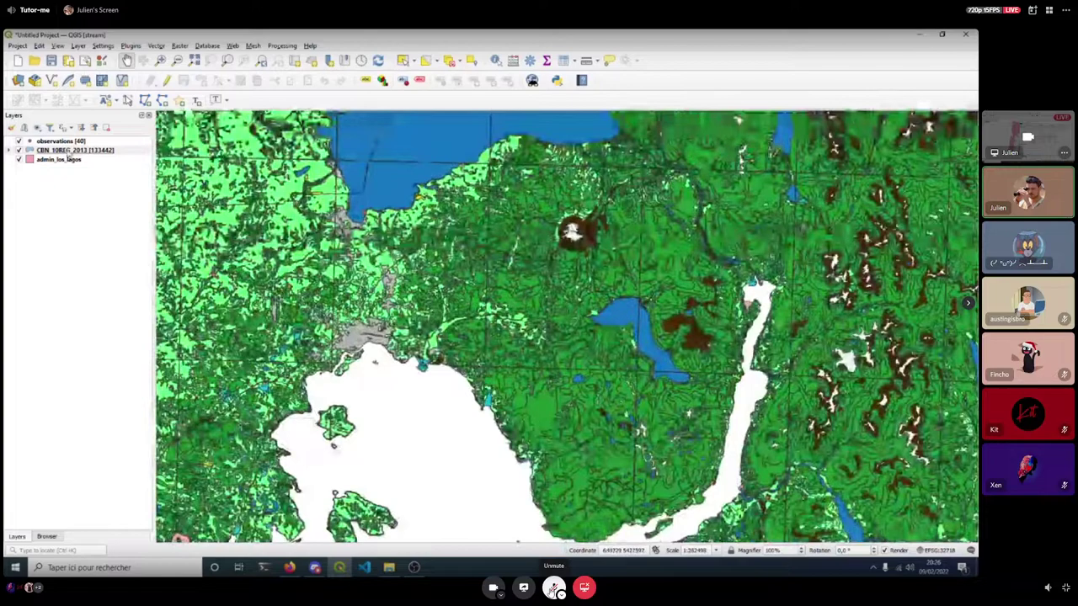
{"action": "left_click", "coordinate": [50, 150]}
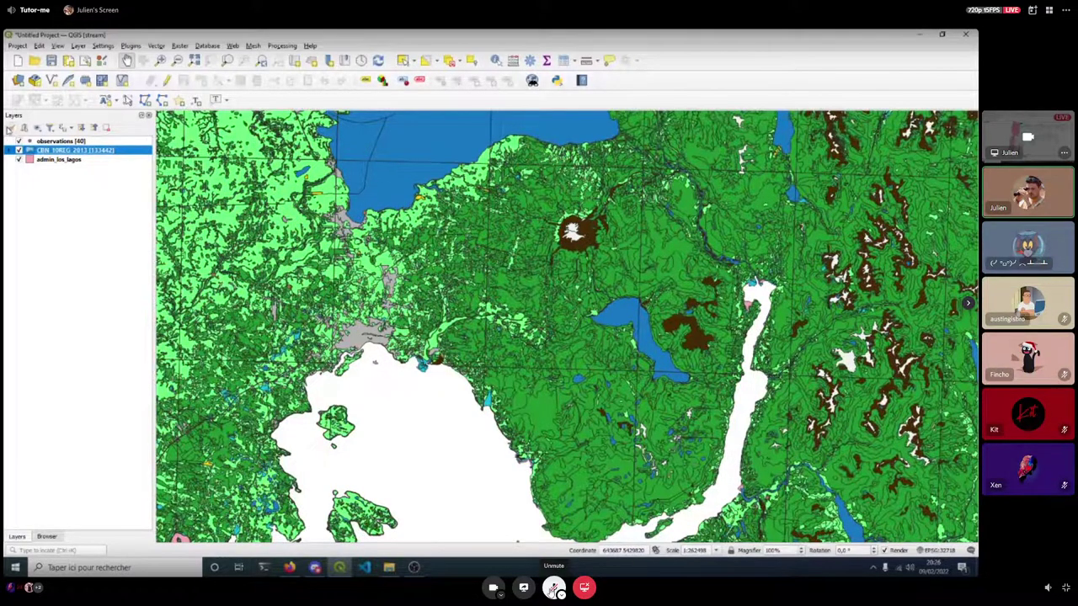
{"action": "left_click", "coordinate": [9, 127]}
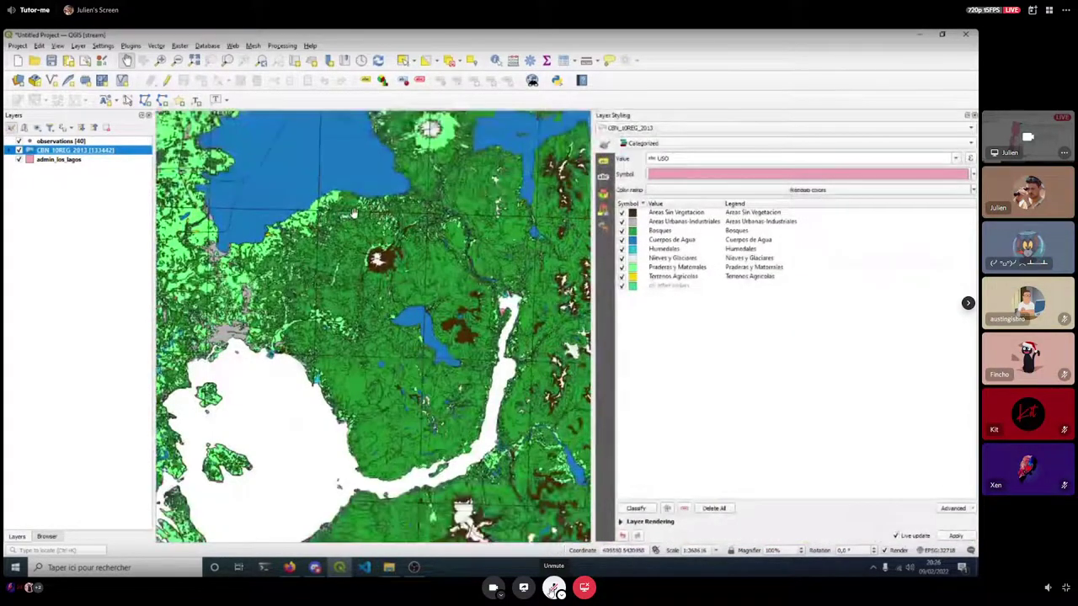
Copy the dark brown fill colour of Areas Sin Vegetacion to its stroke colour so the outlines match the fill.
{"action": "left_click", "coordinate": [674, 214]}
{"action": "double_click", "coordinate": [635, 213]}
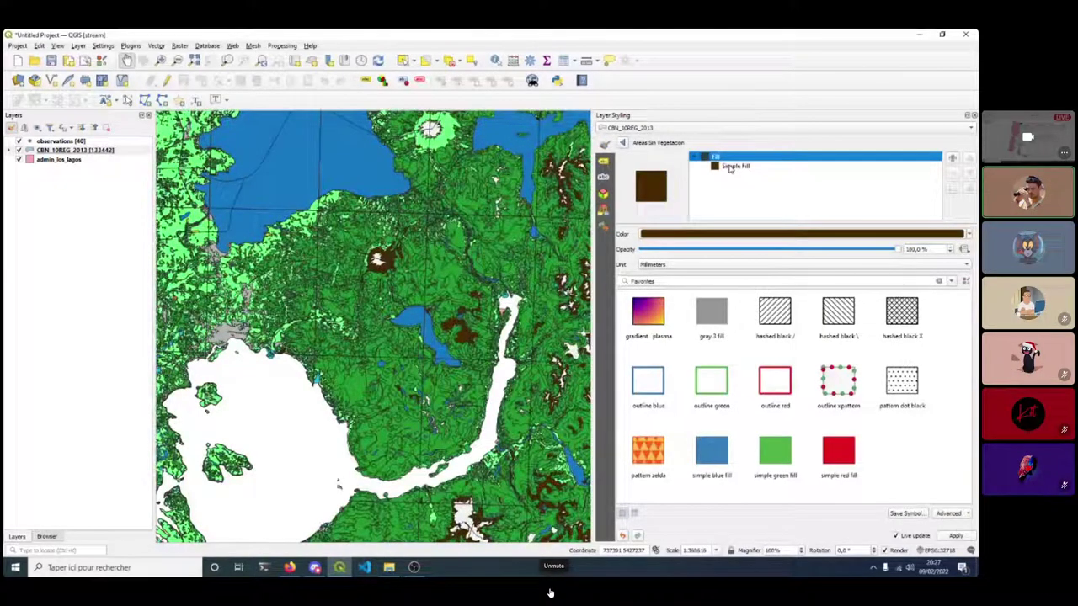
{"action": "left_click", "coordinate": [732, 167]}
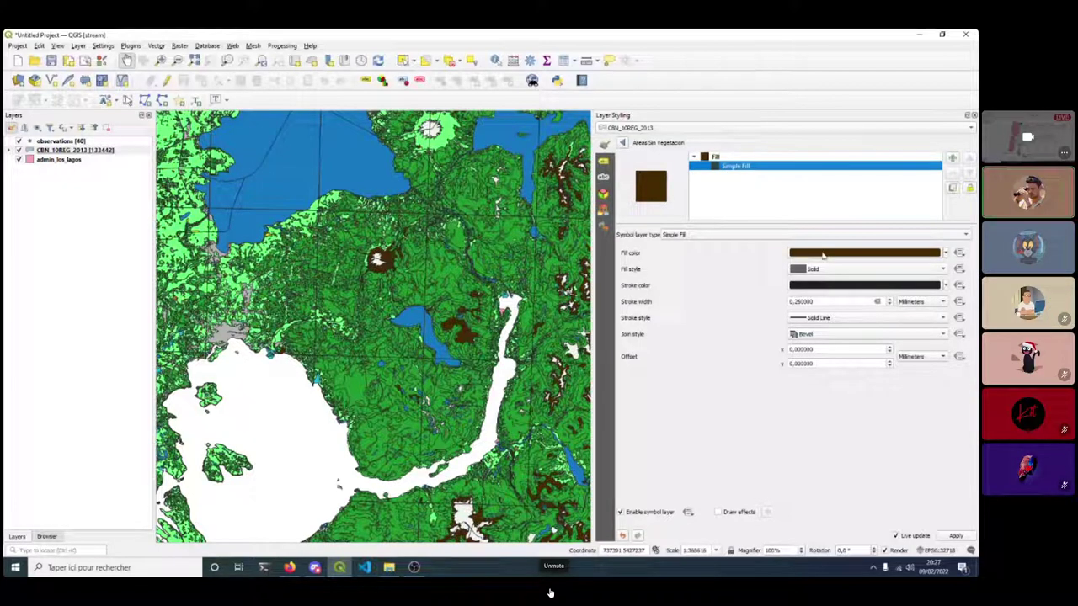
{"action": "left_click_drag", "start_coordinate": [823, 257], "coordinate": [834, 289]}
{"action": "left_click", "coordinate": [622, 143]}
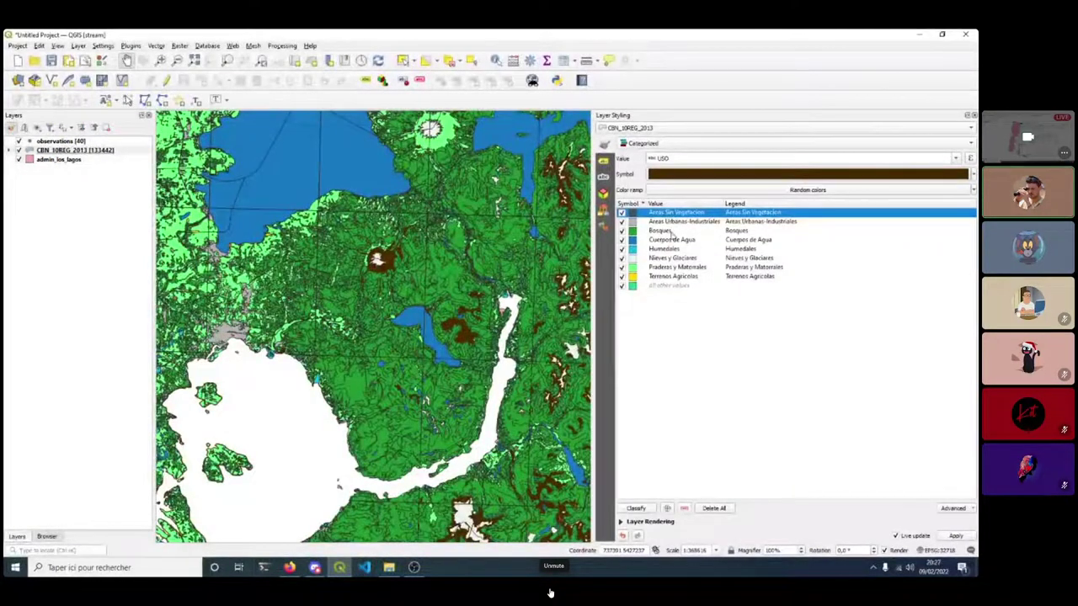
Set the stroke colour of the Areas Urbanas-Industriales simple fill to its grey fill colour.
{"action": "double_click", "coordinate": [632, 221]}
{"action": "left_click", "coordinate": [730, 167]}
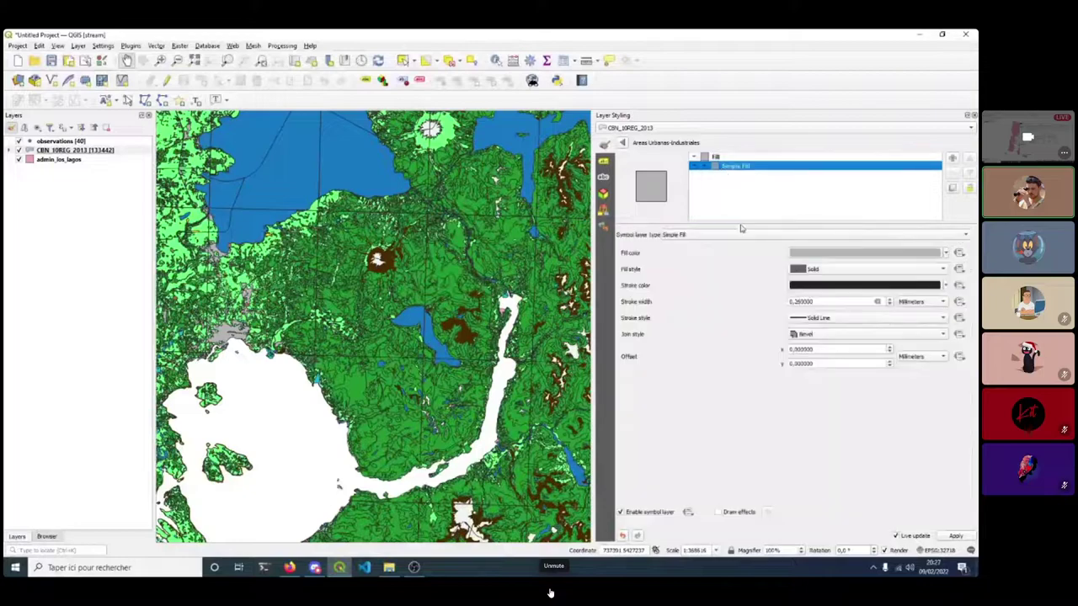
{"action": "left_click", "coordinate": [624, 144]}
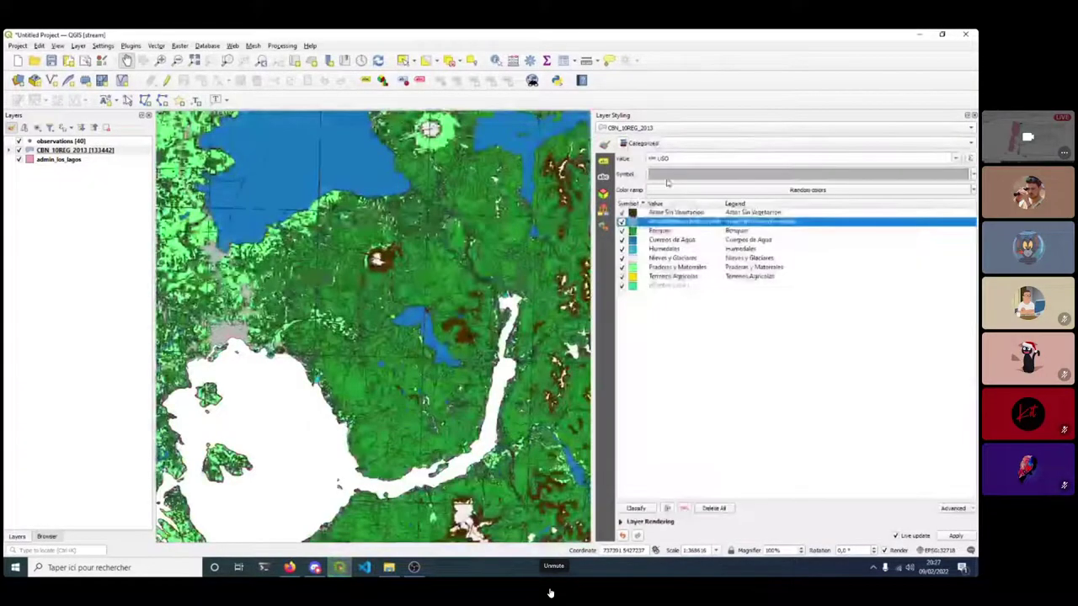
Set the stroke colour of the Bosques simple fill to its green fill colour.
{"action": "double_click", "coordinate": [640, 231]}
{"action": "left_click", "coordinate": [731, 166]}
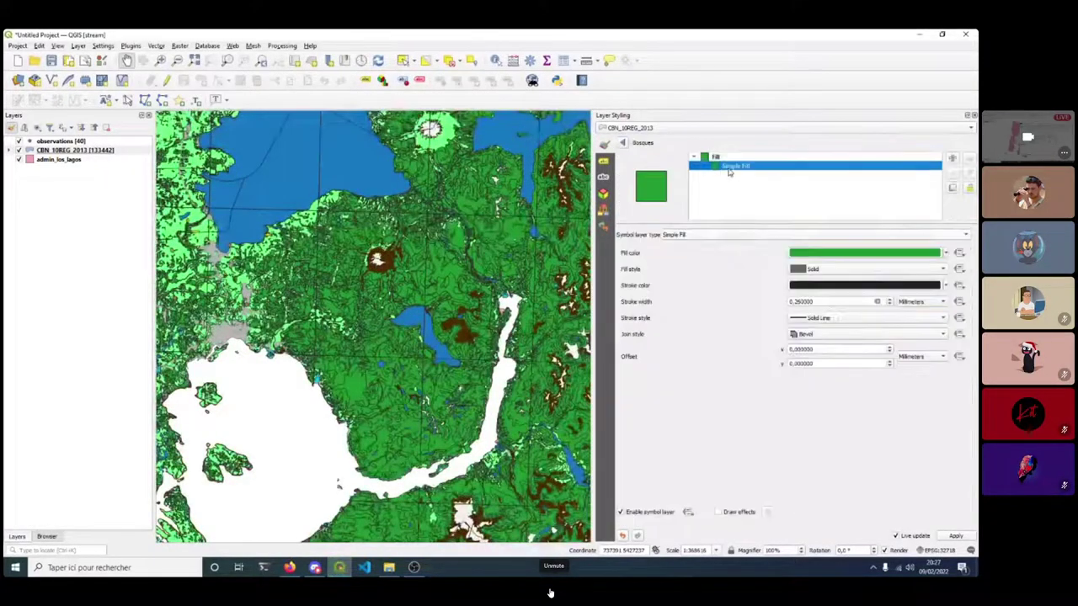
{"action": "left_click_drag", "start_coordinate": [802, 254], "coordinate": [803, 288]}
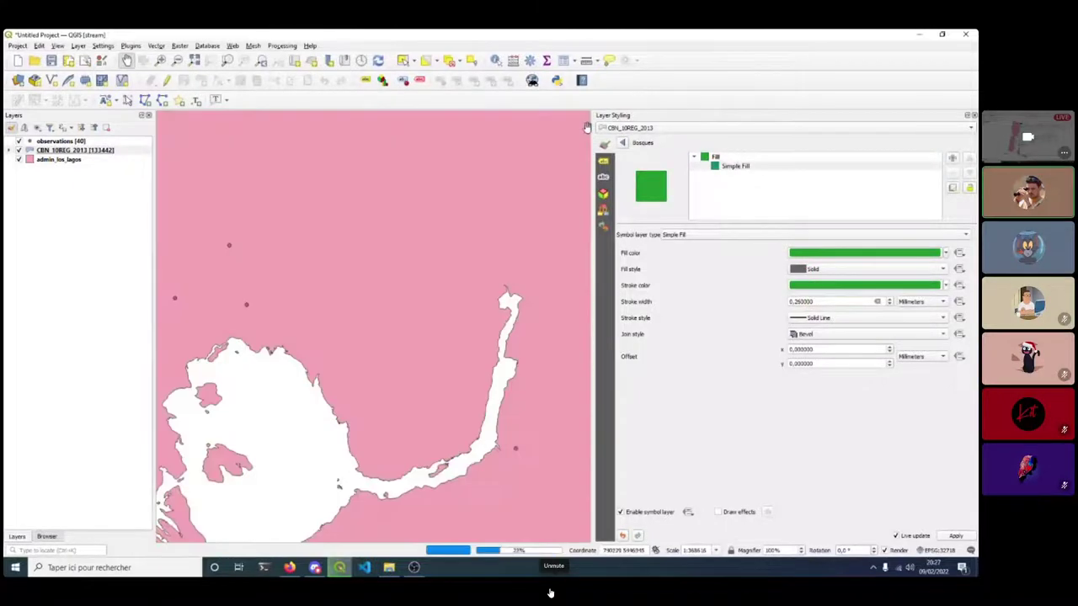
{"action": "left_click", "coordinate": [623, 144]}
Match the Cuerpos de Agua stroke colour to its blue fill, keeping the Solid fill style.
{"action": "double_click", "coordinate": [642, 240]}
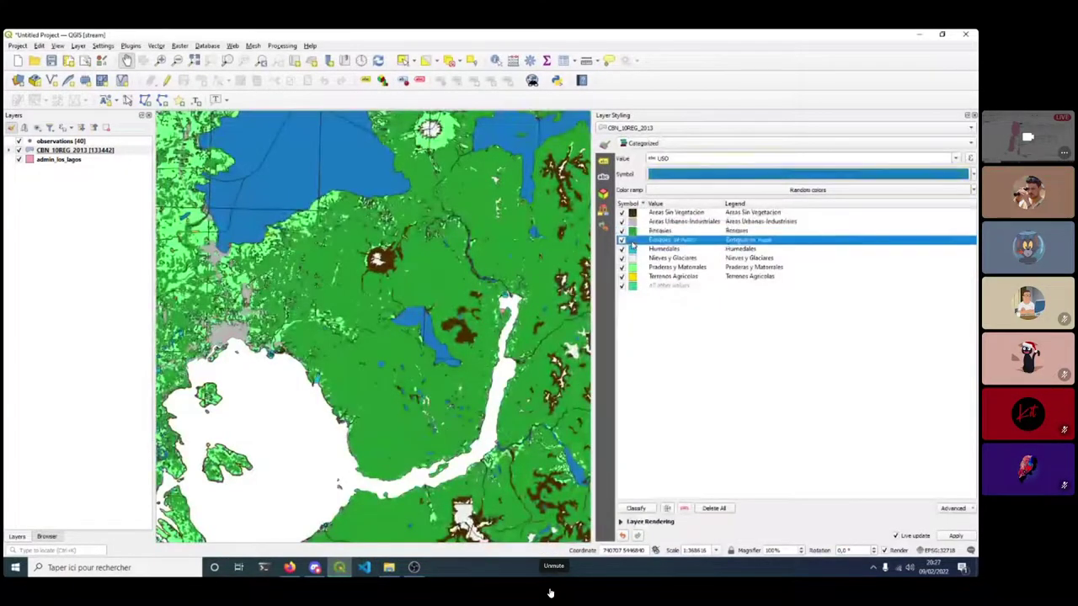
{"action": "left_click", "coordinate": [726, 168]}
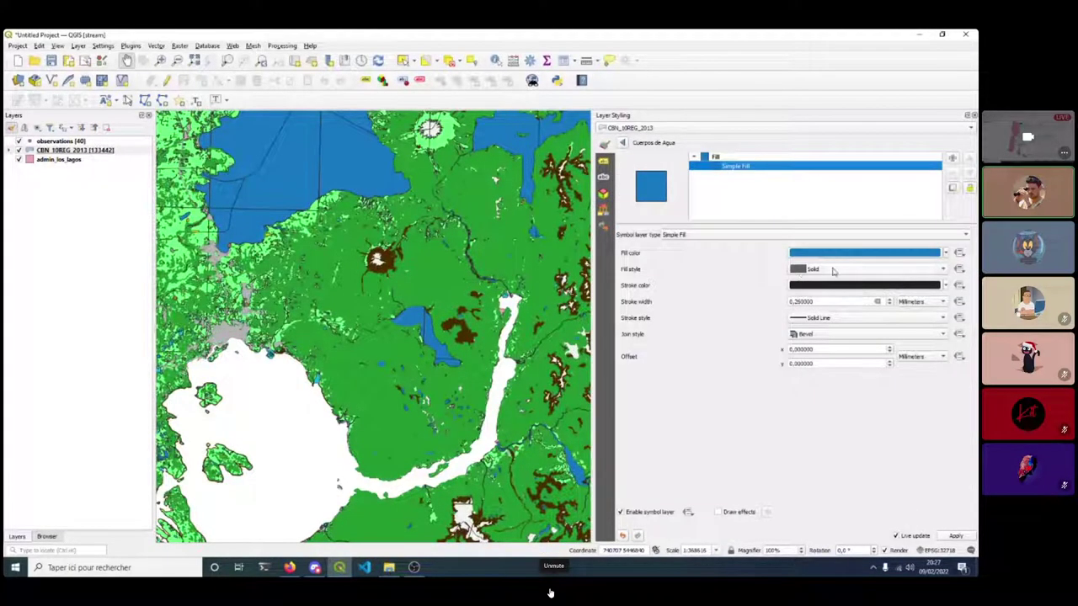
{"action": "left_click", "coordinate": [833, 270]}
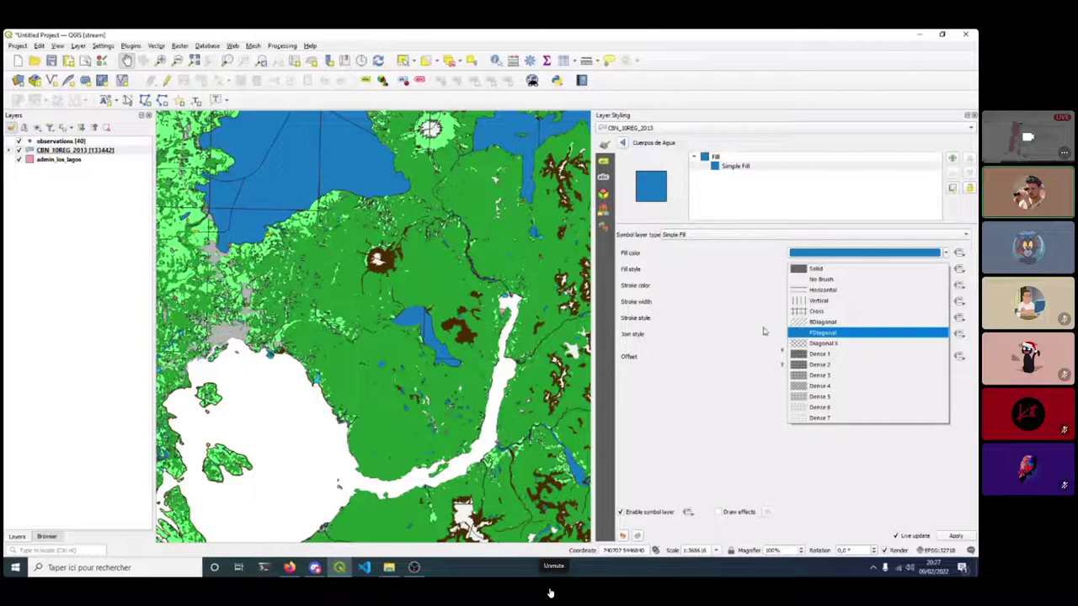
{"action": "left_click", "coordinate": [783, 276]}
{"action": "left_click_drag", "start_coordinate": [822, 253], "coordinate": [823, 286]}
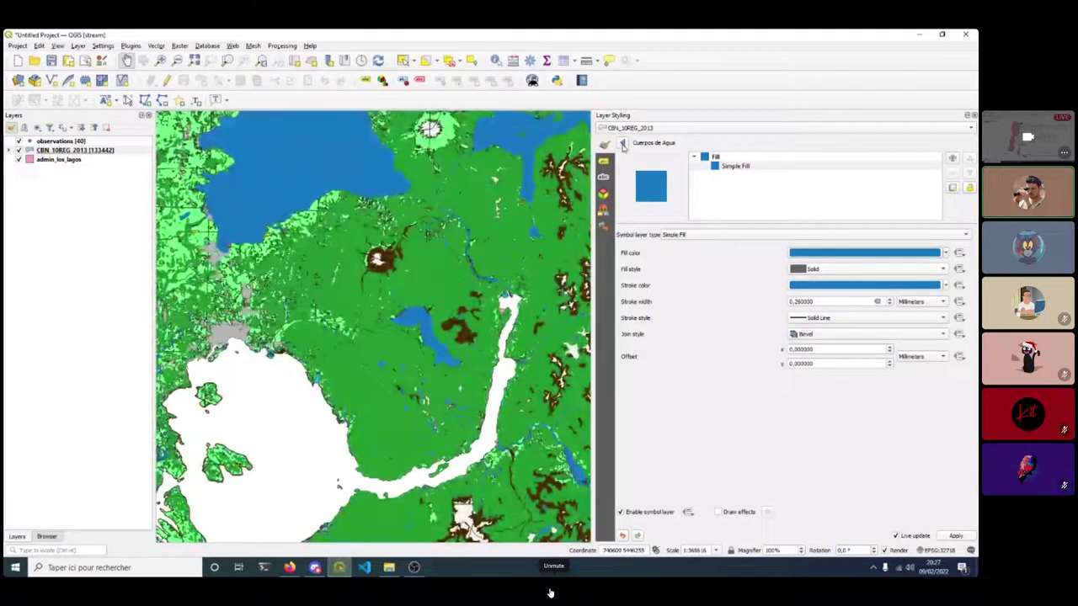
{"action": "left_click", "coordinate": [623, 145]}
Set the stroke colour of the Humedales simple fill to its turquoise fill colour.
{"action": "double_click", "coordinate": [635, 250]}
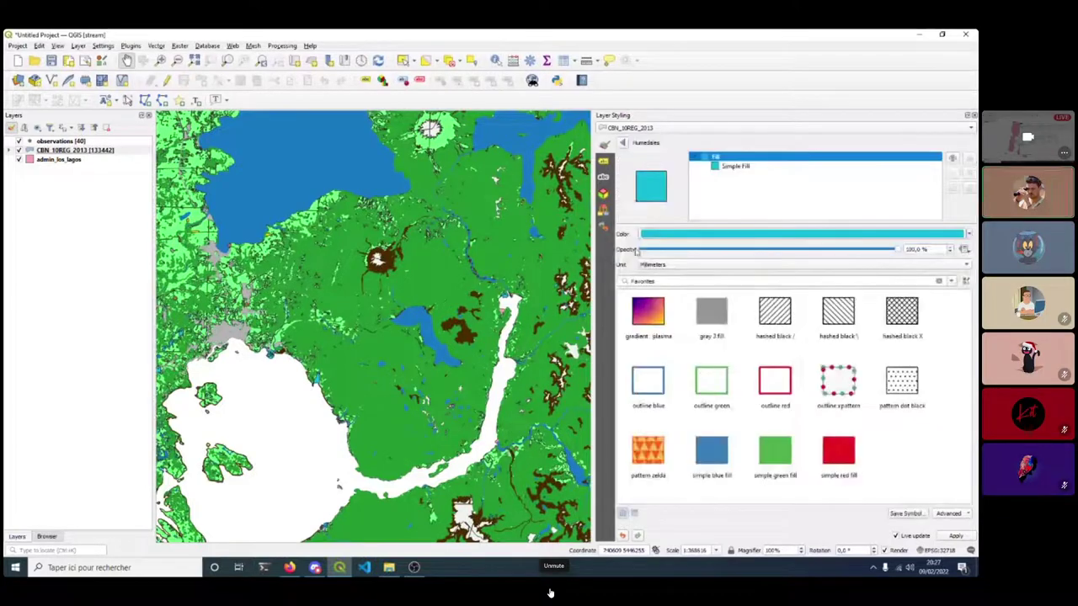
{"action": "left_click", "coordinate": [735, 166]}
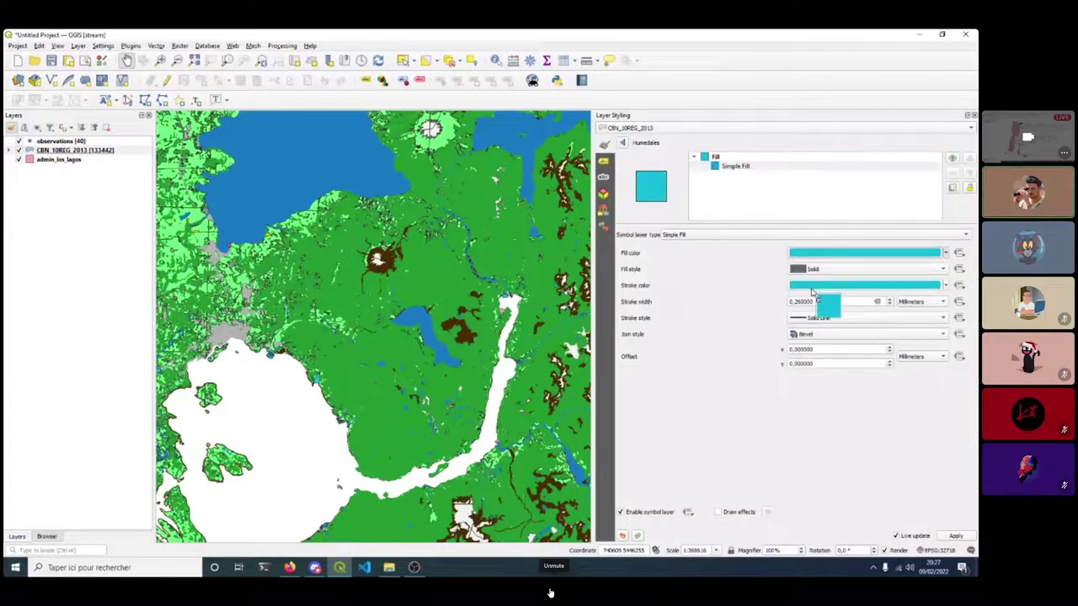
{"action": "left_click", "coordinate": [623, 143]}
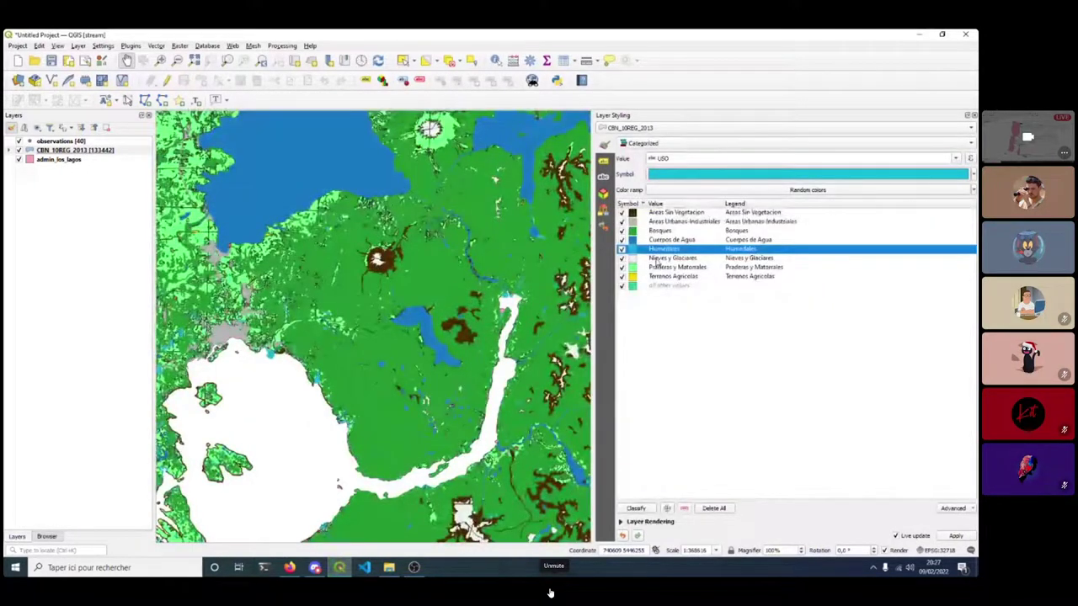
Open the simple fill settings of the Nieves y Glaciares category symbol.
{"action": "left_click", "coordinate": [632, 258]}
{"action": "double_click", "coordinate": [633, 260]}
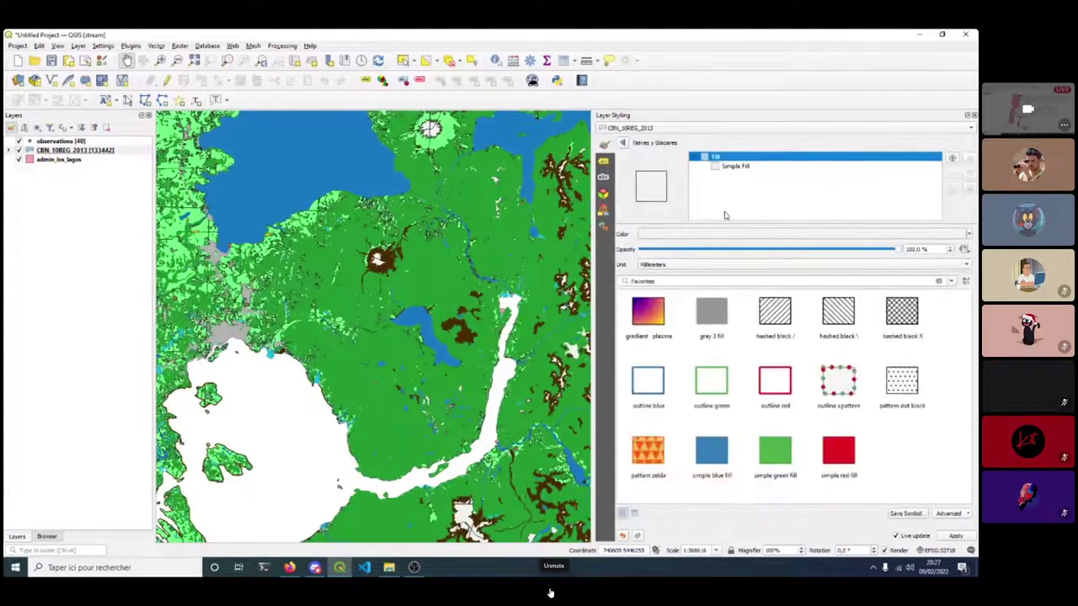
{"action": "left_click", "coordinate": [721, 167]}
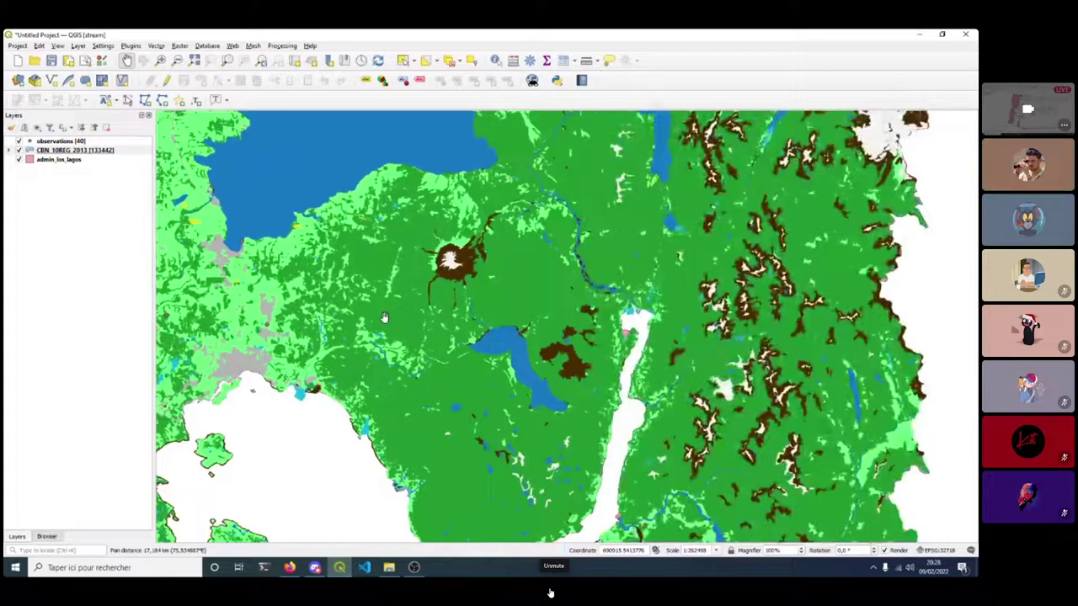
{"action": "left_click_drag", "start_coordinate": [383, 316], "coordinate": [543, 338]}
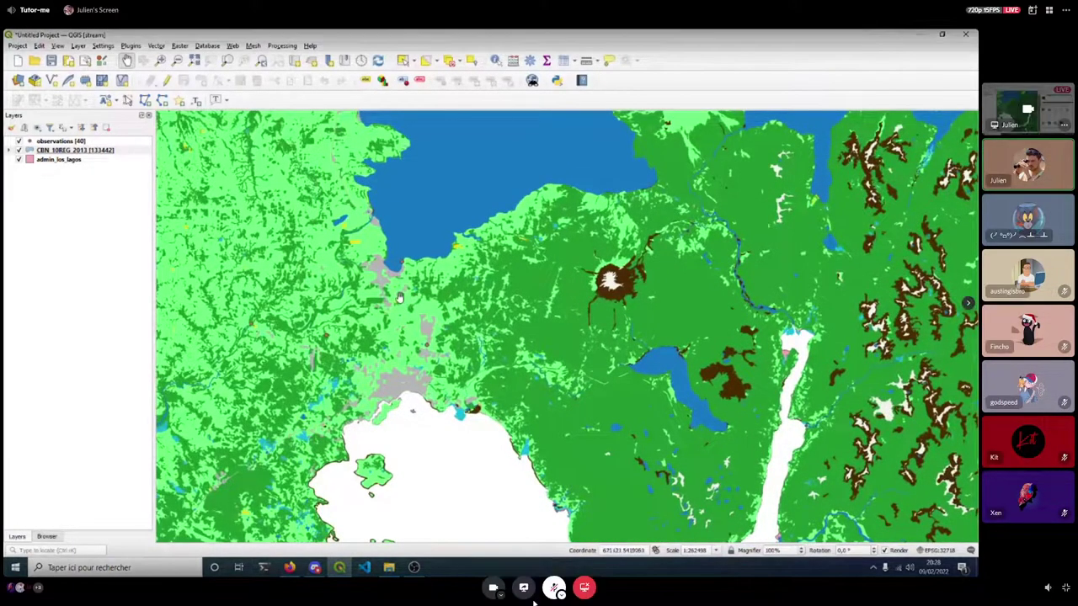
{"action": "left_click_drag", "start_coordinate": [350, 284], "coordinate": [477, 363]}
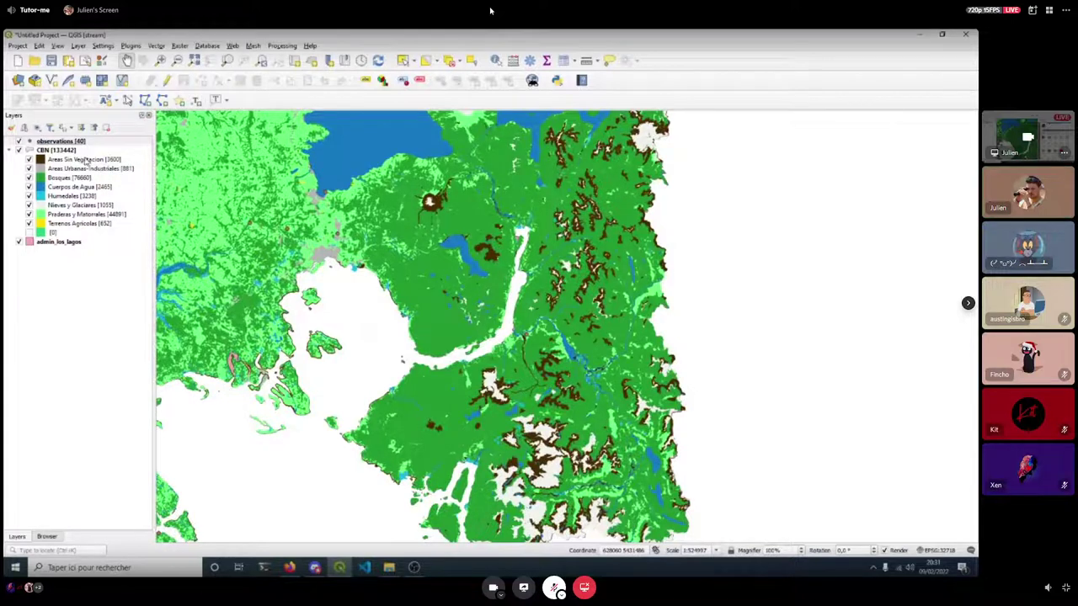
Set up an Intersection with observations as the input layer and CBN as the overlay layer.
{"action": "left_click", "coordinate": [61, 141]}
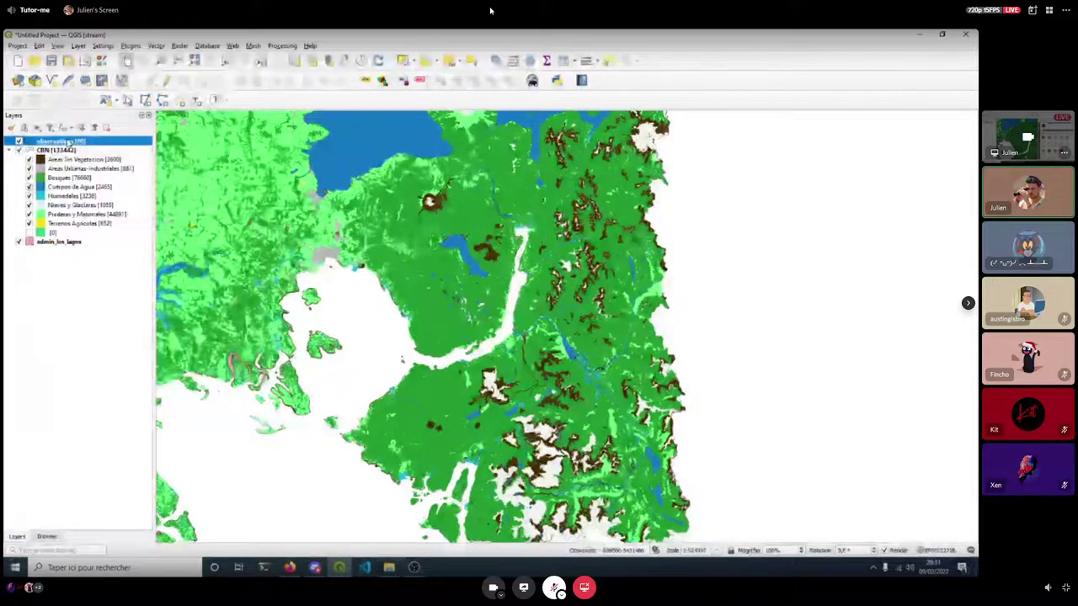
{"action": "left_click", "coordinate": [130, 46]}
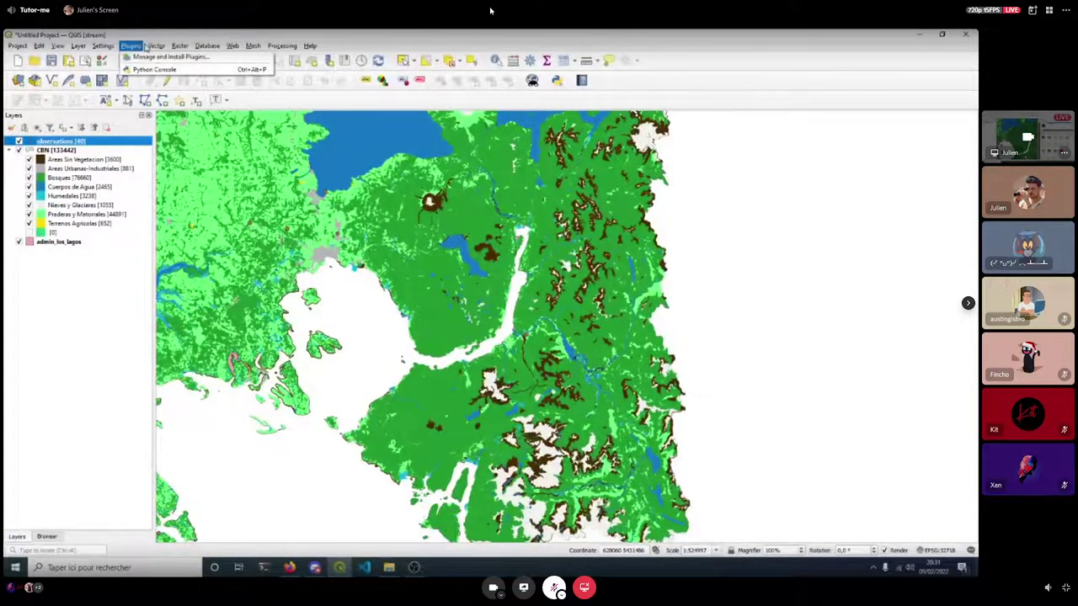
{"action": "mouse_move", "coordinate": [151, 46]}
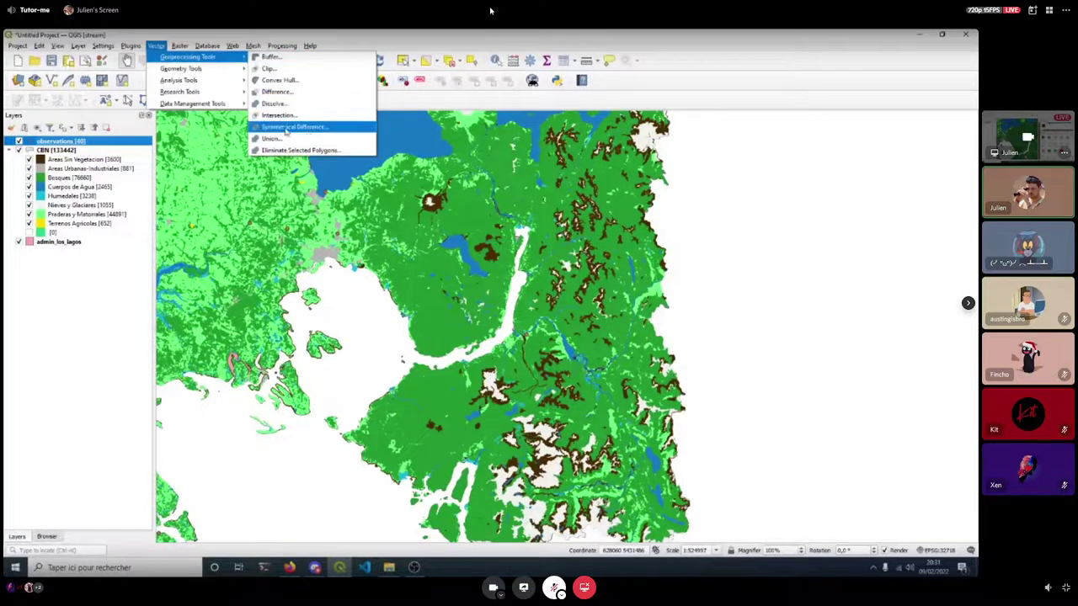
{"action": "left_click", "coordinate": [280, 114]}
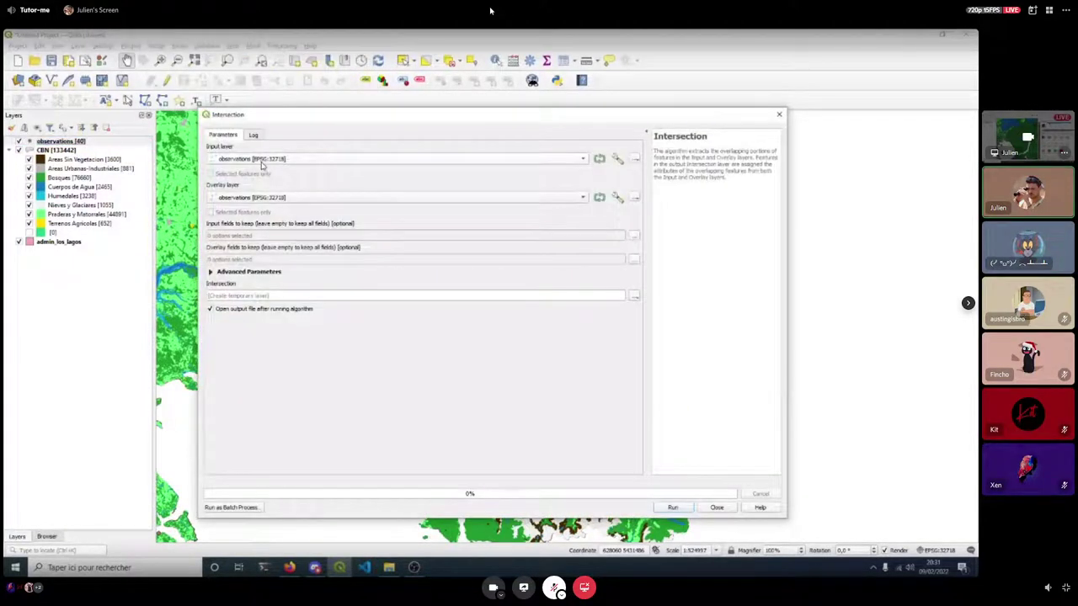
{"action": "left_click", "coordinate": [241, 199]}
{"action": "left_click", "coordinate": [245, 183]}
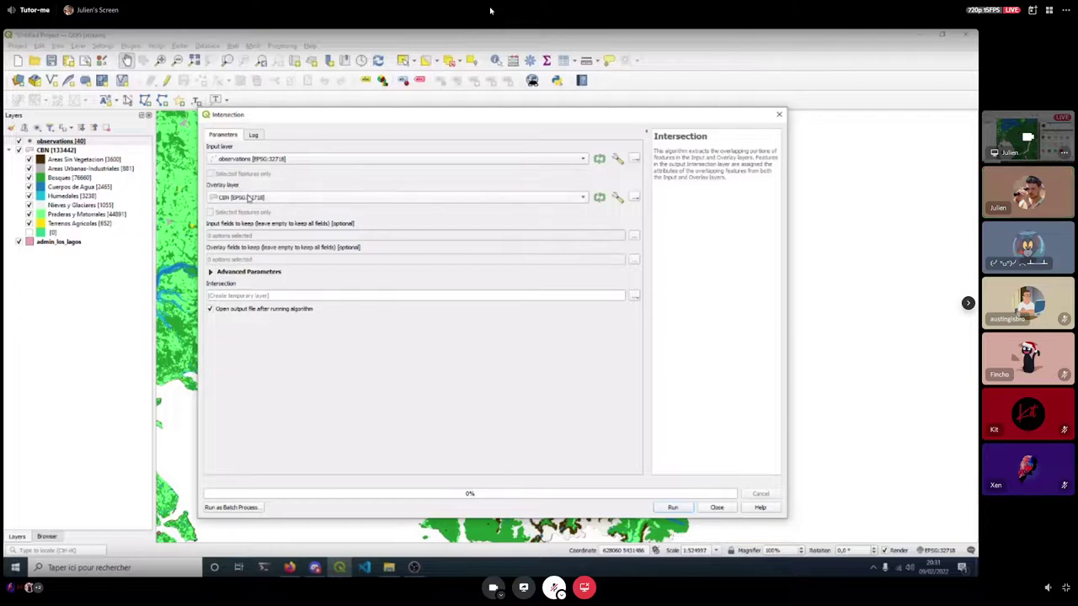
Choose taxon_id and scien_name as the input fields to keep in the intersection.
{"action": "left_click", "coordinate": [631, 237]}
{"action": "left_click", "coordinate": [215, 165]}
{"action": "left_click", "coordinate": [215, 172]}
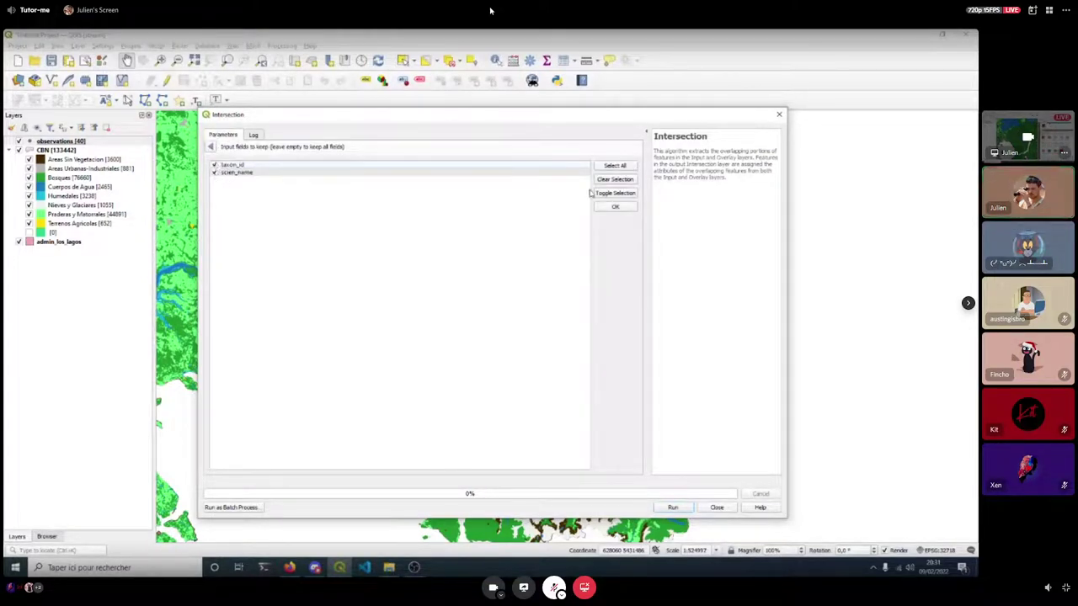
{"action": "left_click", "coordinate": [615, 208]}
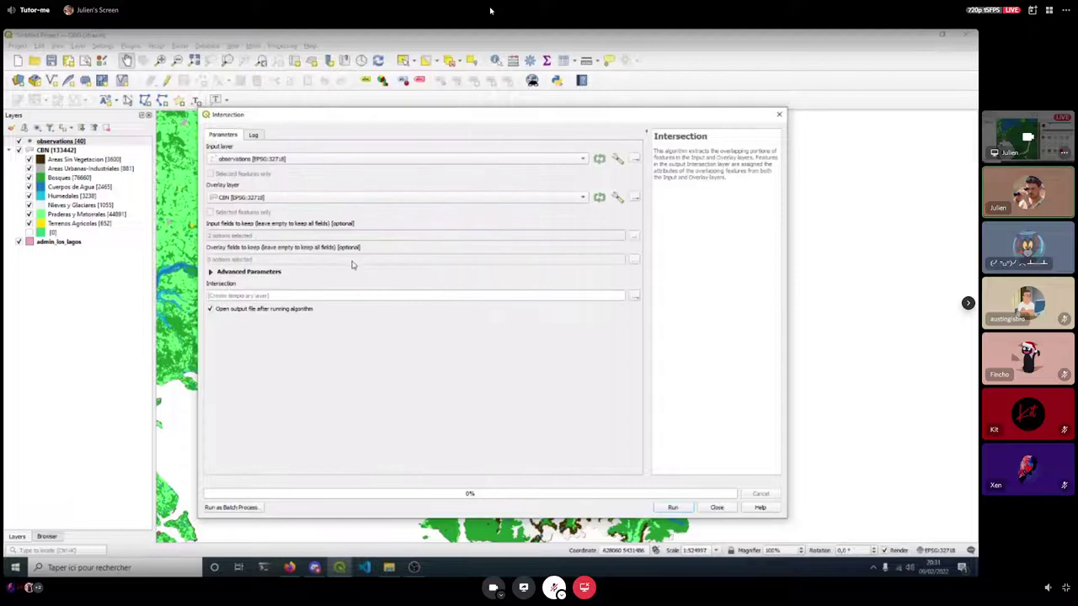
Try to run the intersection keeping only the USO field from the overlay layer, and close the dialog.
{"action": "left_click", "coordinate": [636, 261]}
{"action": "left_click", "coordinate": [212, 318]}
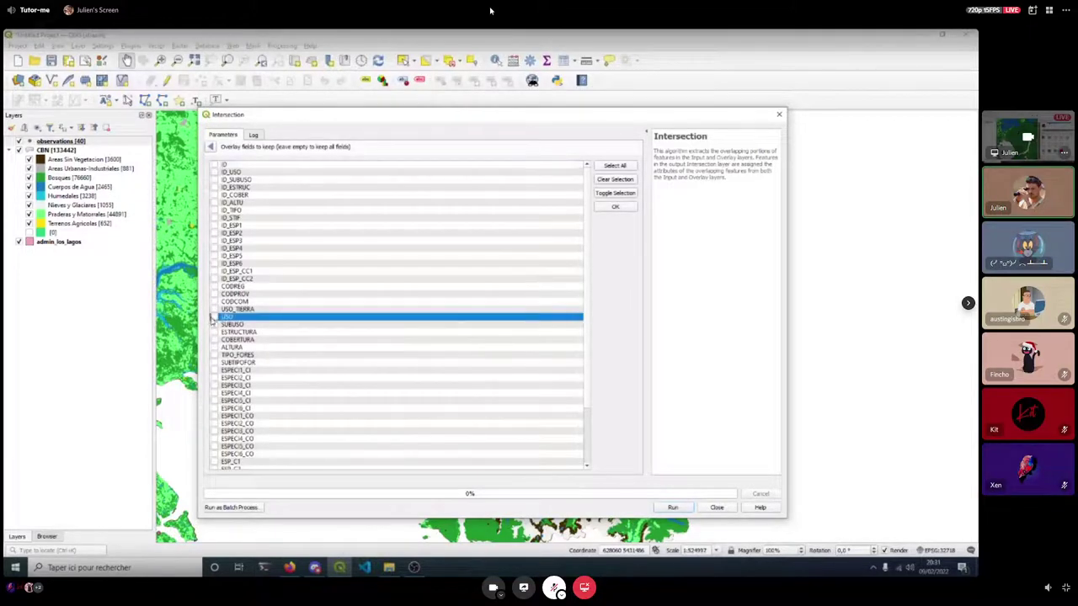
{"action": "left_click", "coordinate": [672, 507]}
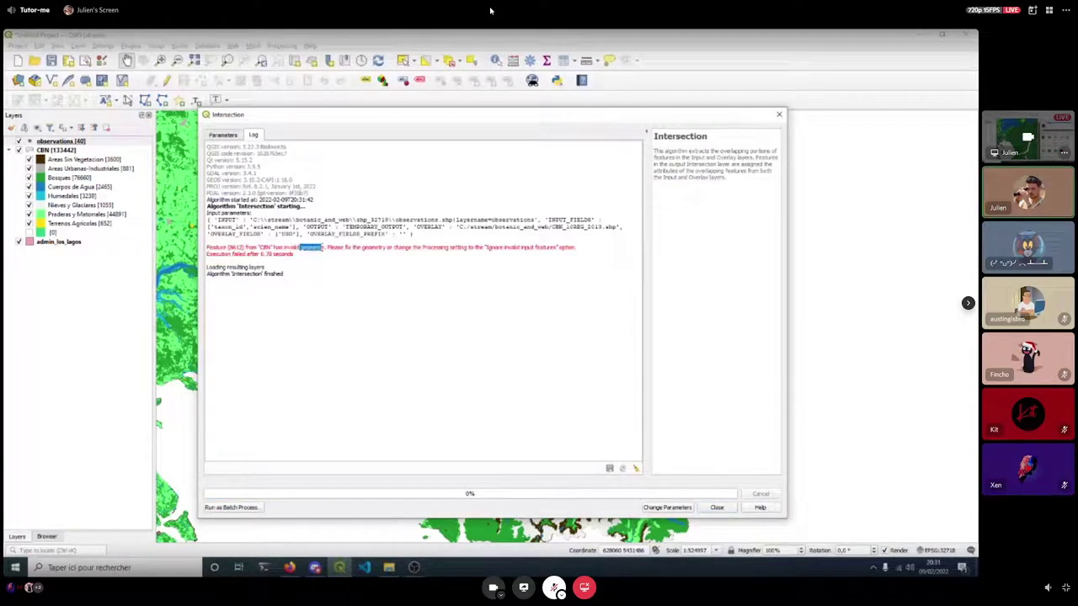
{"action": "left_click", "coordinate": [779, 114]}
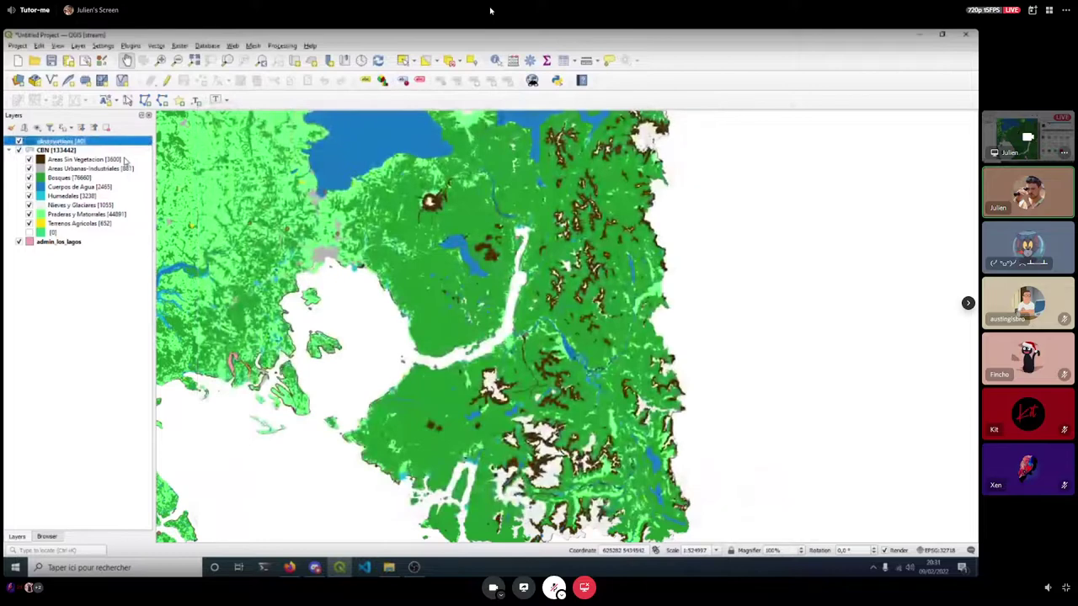
Search the processing algorithms for "make" and open Fix geometries for the CBN layer.
{"action": "left_click", "coordinate": [46, 150]}
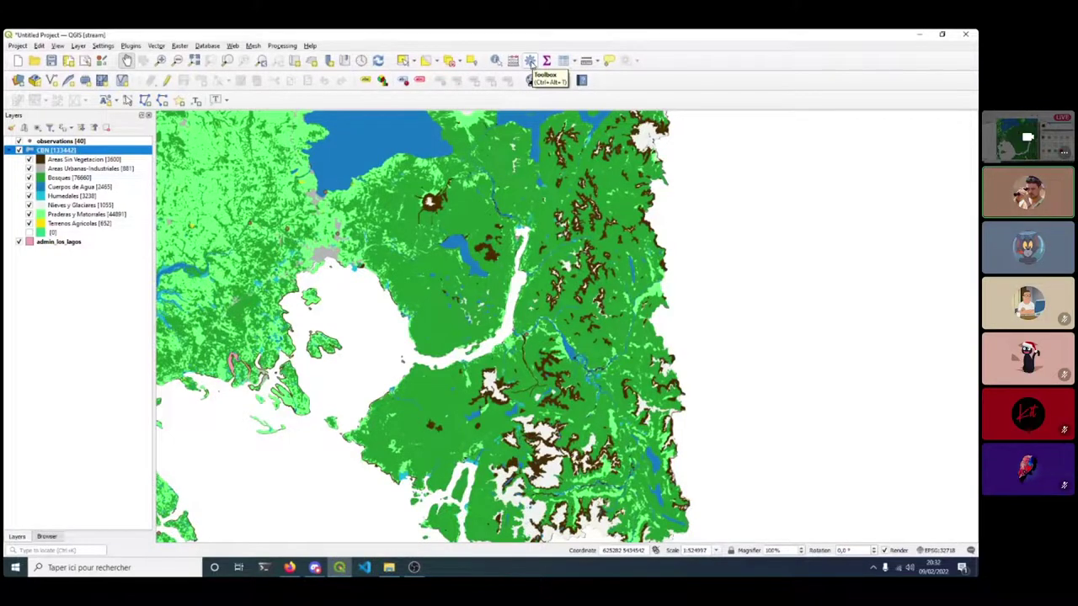
{"action": "left_click", "coordinate": [530, 61]}
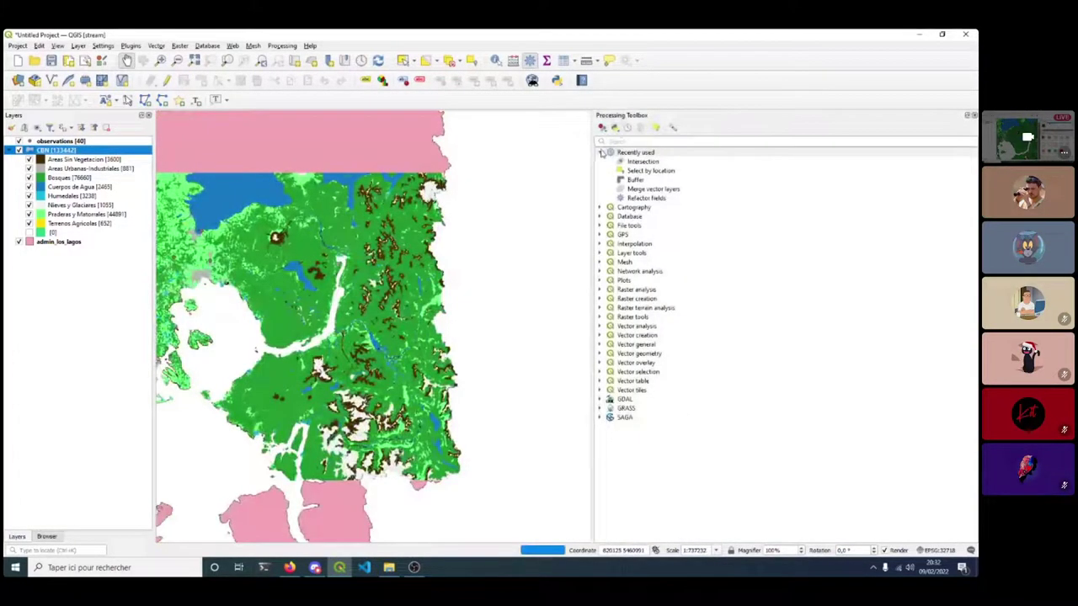
{"action": "type", "text": "make"}
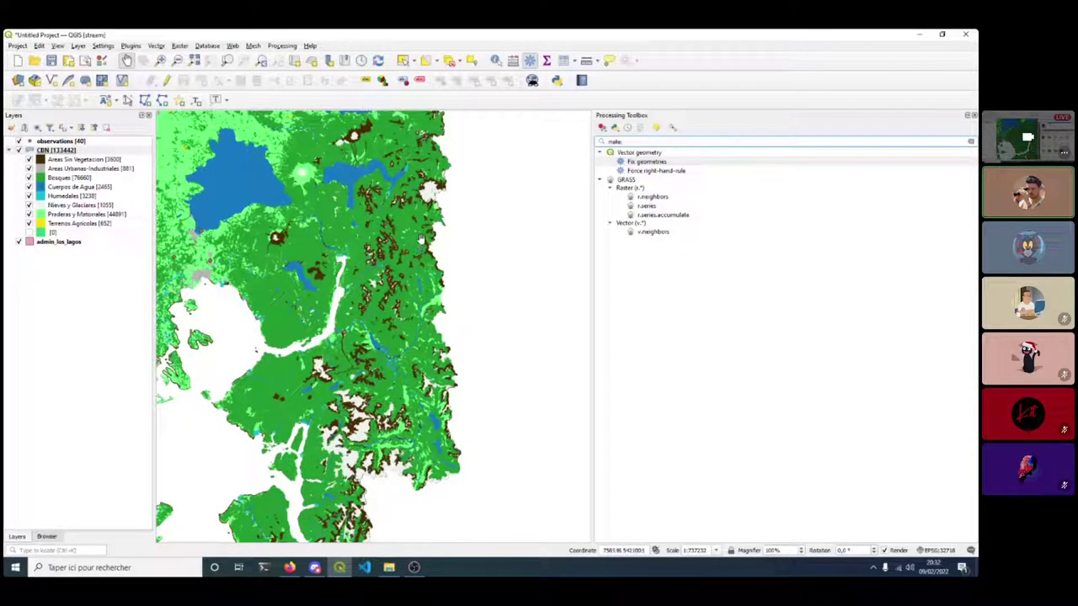
{"action": "left_click", "coordinate": [648, 162]}
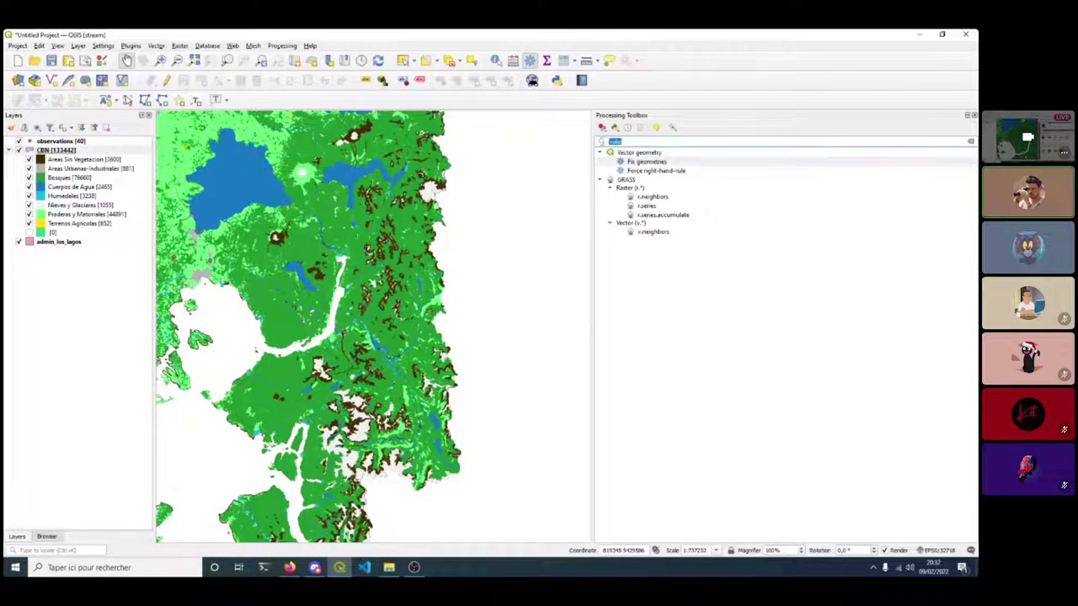
{"action": "double_click", "coordinate": [648, 160]}
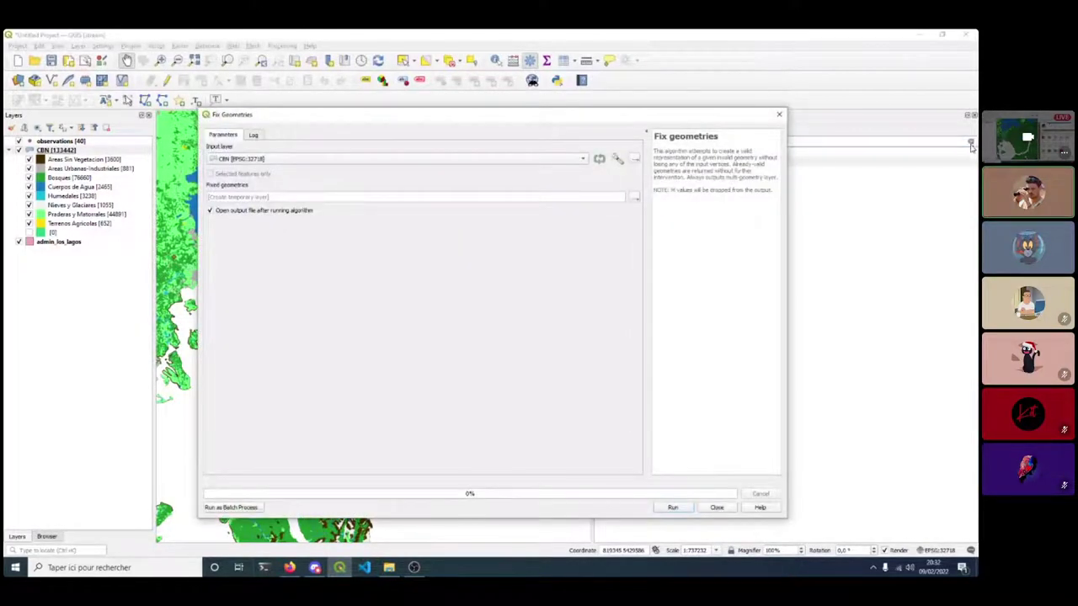
Run Fix geometries on the CBN layer with a temporary output layer and close the dialog.
{"action": "left_click", "coordinate": [249, 160]}
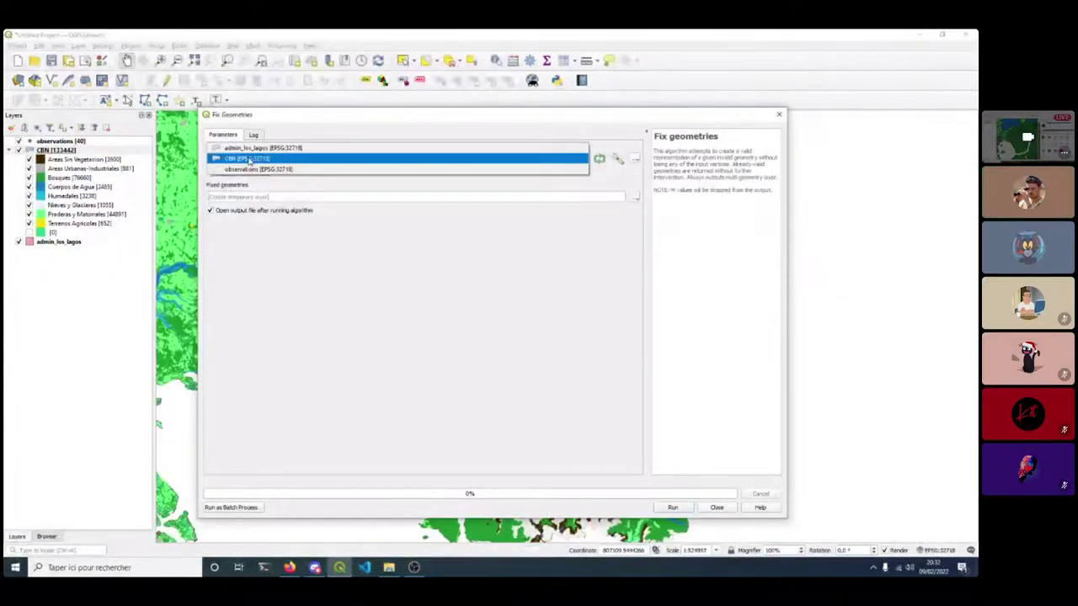
{"action": "left_click", "coordinate": [250, 159]}
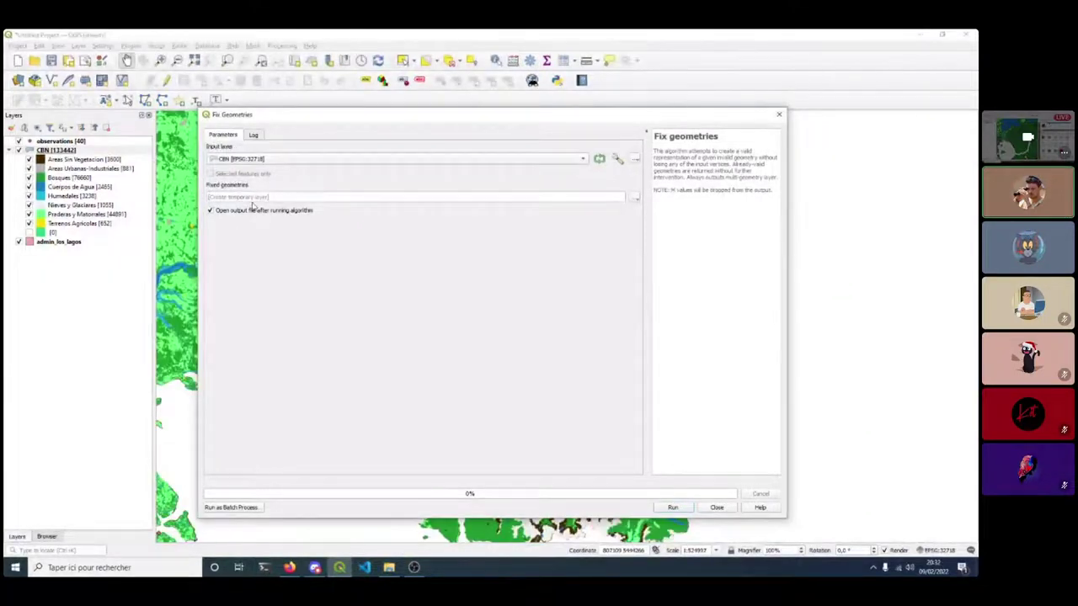
{"action": "left_click", "coordinate": [673, 508]}
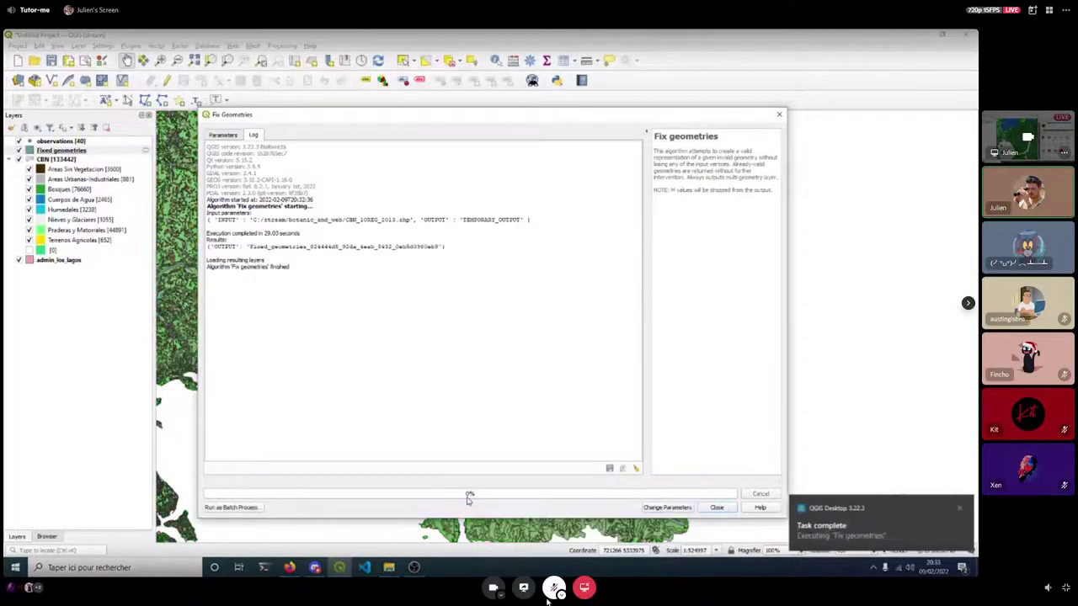
{"action": "left_click", "coordinate": [716, 508]}
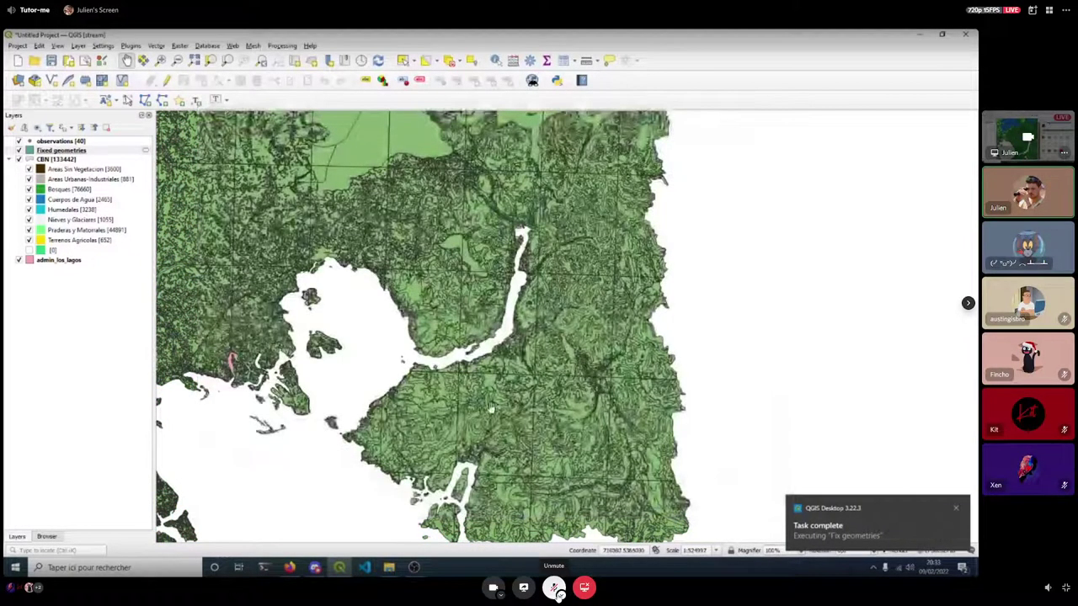
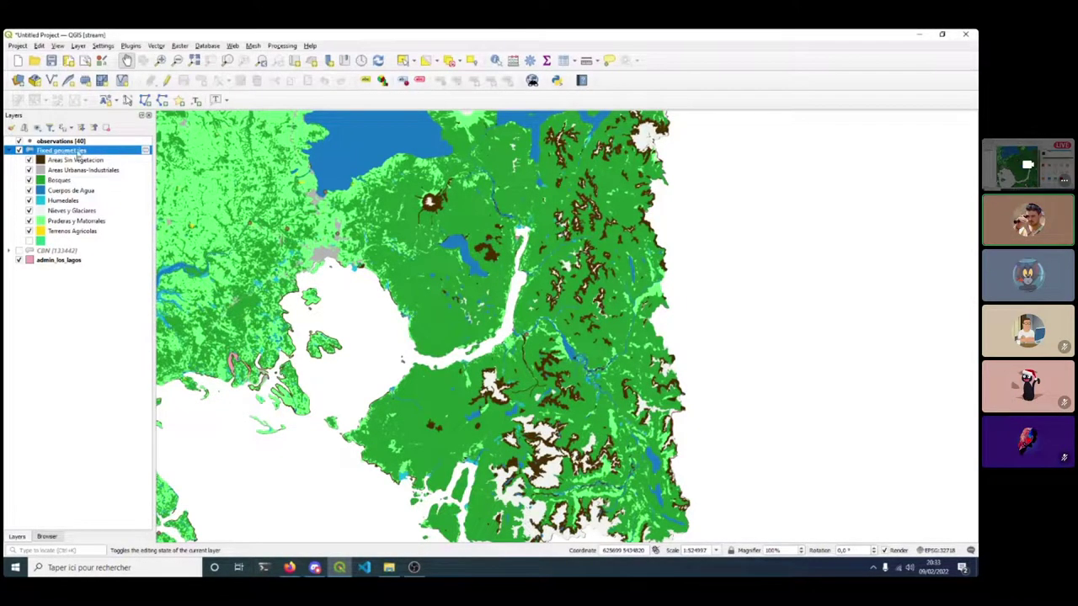
{"action": "mouse_move", "coordinate": [147, 154]}
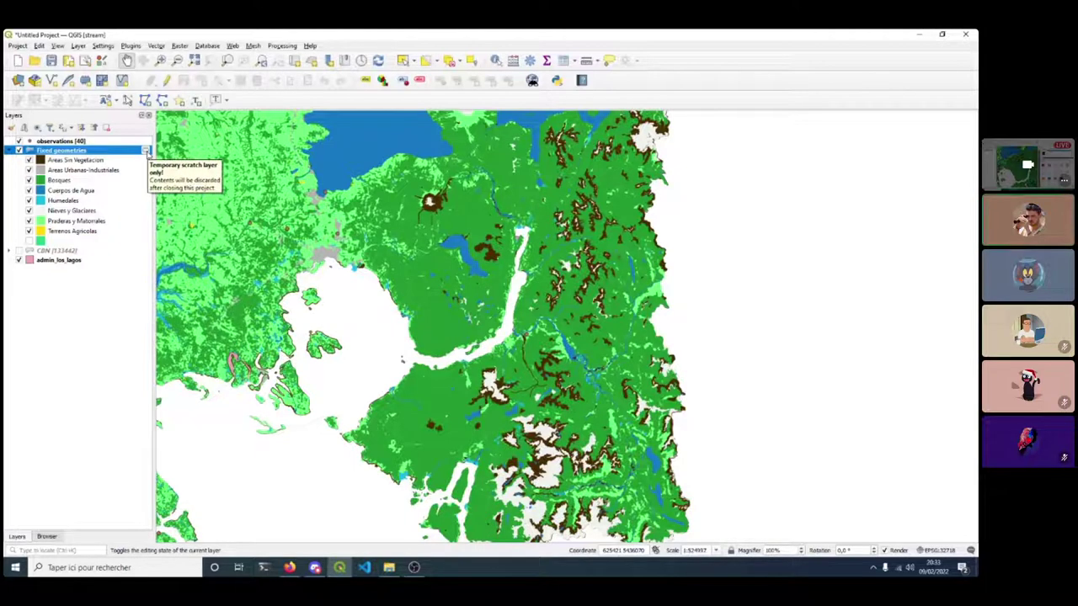
{"action": "right_click", "coordinate": [125, 151]}
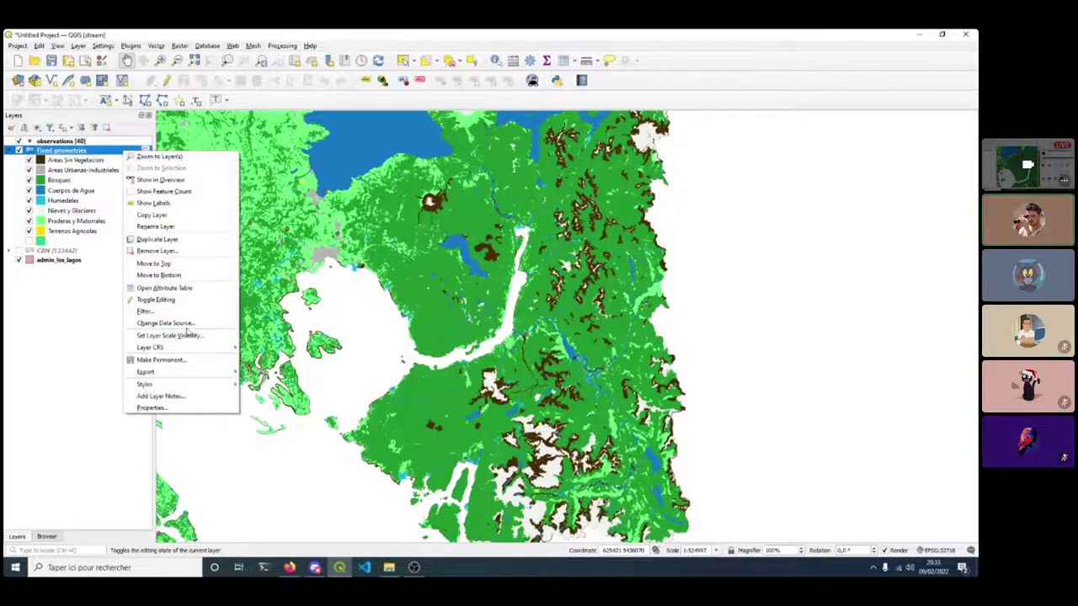
{"action": "mouse_move", "coordinate": [207, 371]}
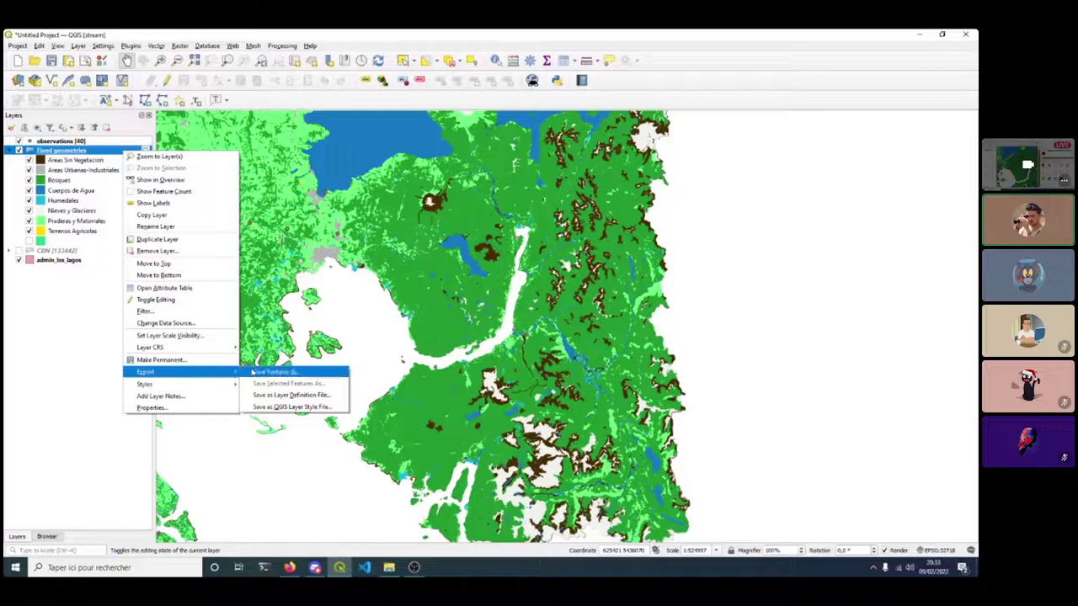
{"action": "left_click", "coordinate": [252, 372]}
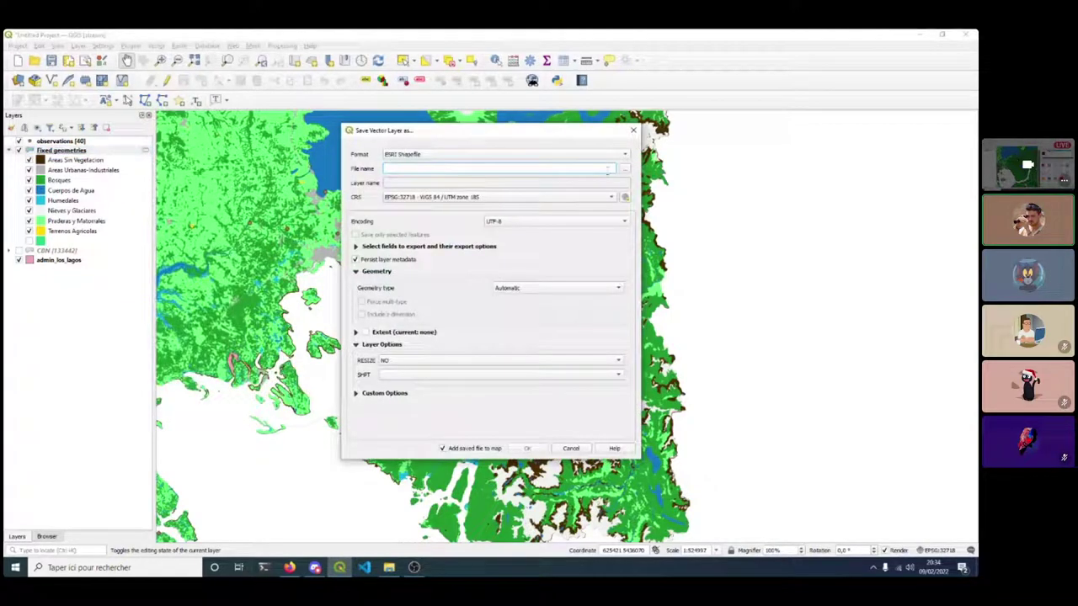
{"action": "left_click", "coordinate": [630, 170]}
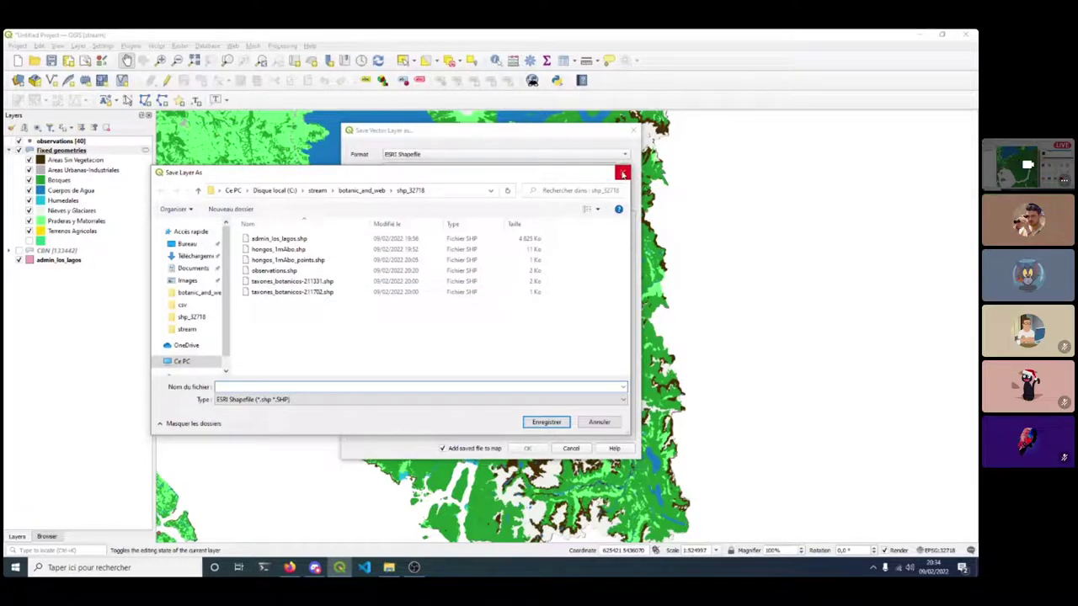
{"action": "left_click", "coordinate": [624, 173]}
{"action": "left_click", "coordinate": [633, 130]}
Make the Fixed geometries layer permanent as the ESRI Shapefile CBN_10REG_2013.shp in the shp_32718 folder.
{"action": "right_click", "coordinate": [74, 151]}
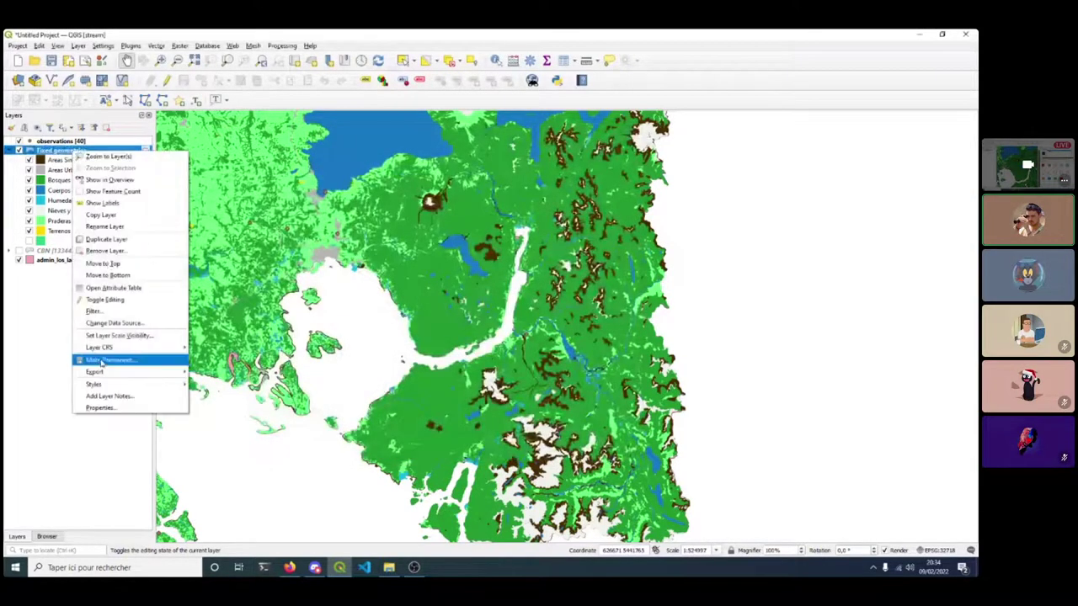
{"action": "left_click", "coordinate": [100, 363]}
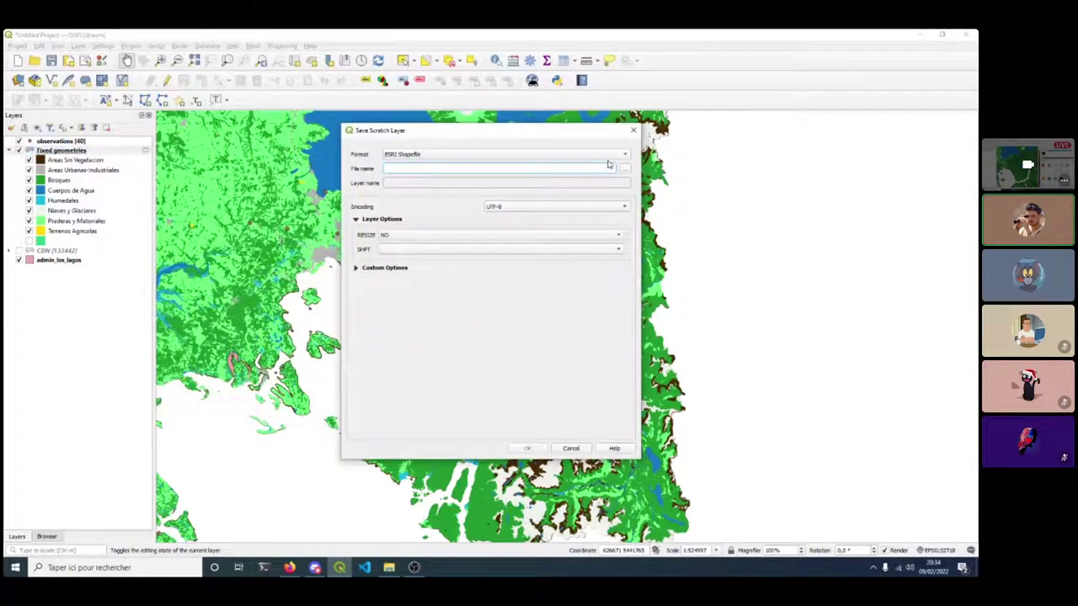
{"action": "left_click", "coordinate": [623, 168]}
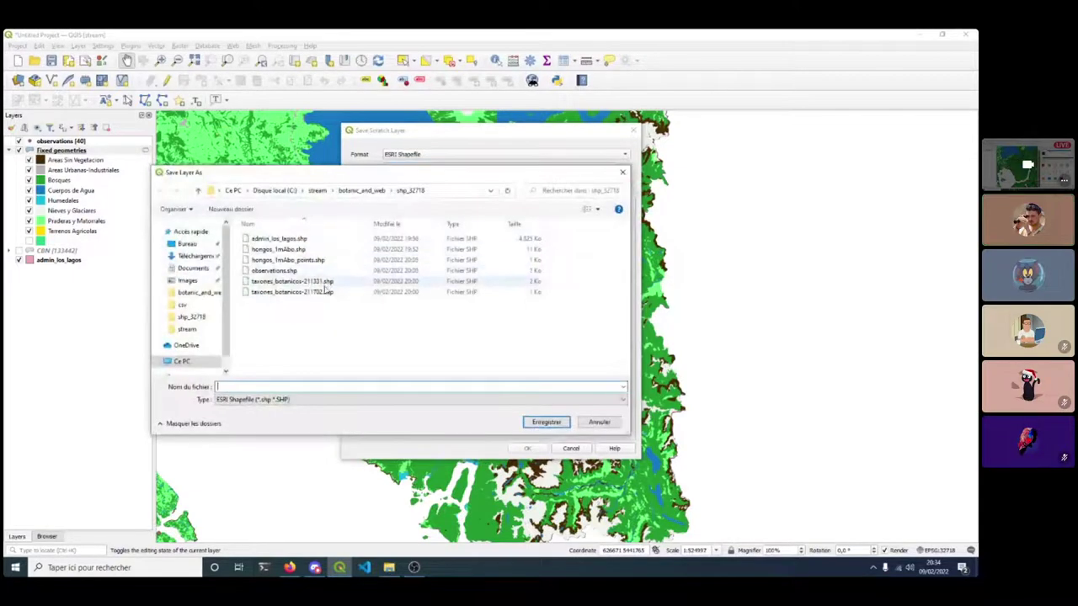
{"action": "left_click", "coordinate": [361, 190]}
{"action": "left_click", "coordinate": [280, 293]}
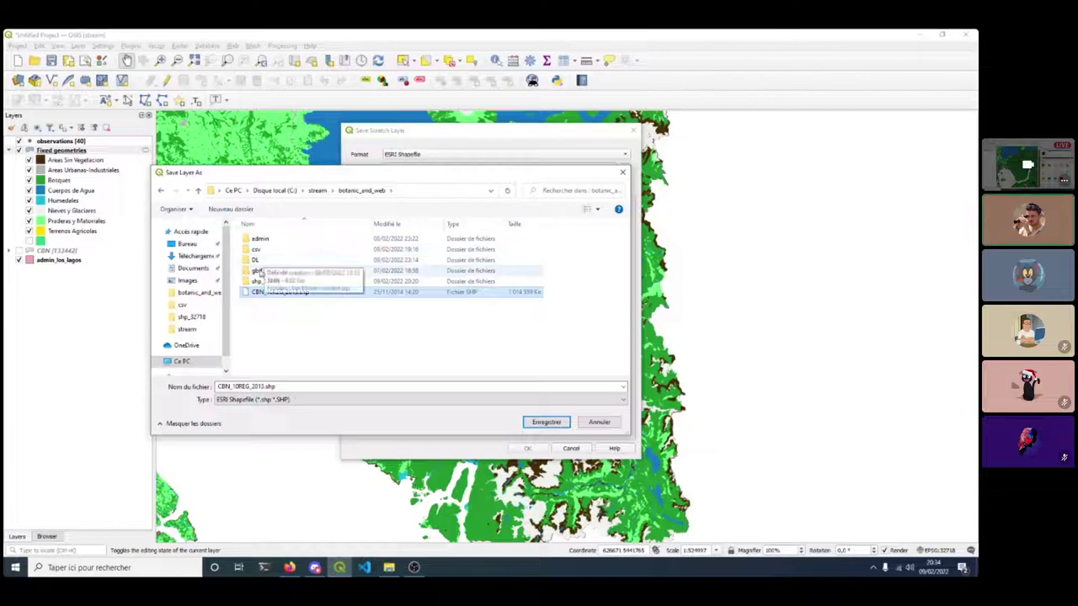
{"action": "double_click", "coordinate": [263, 283]}
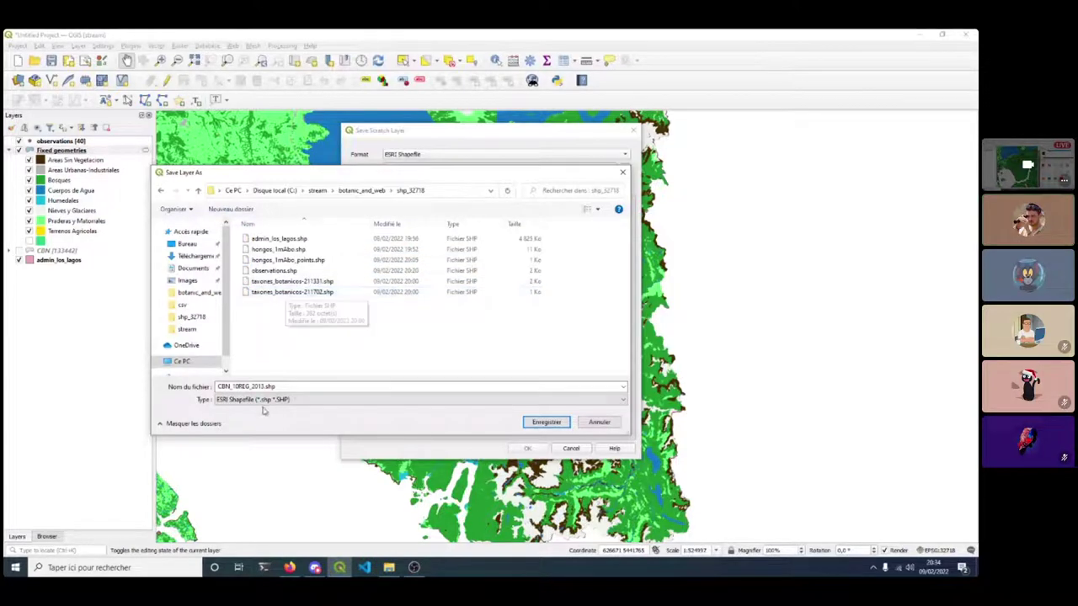
{"action": "left_click", "coordinate": [544, 422]}
{"action": "left_click", "coordinate": [528, 448]}
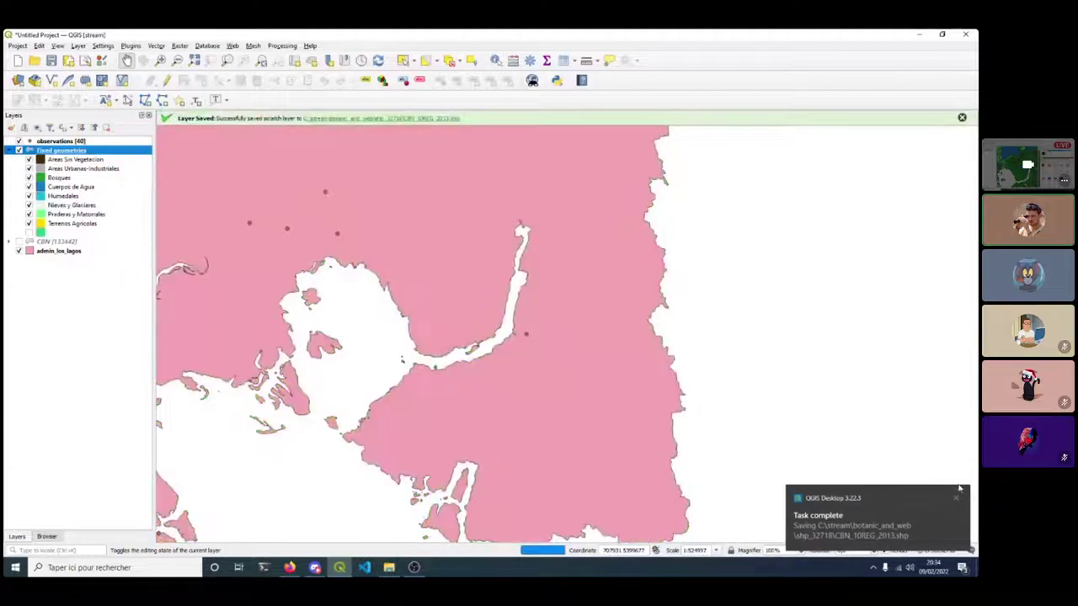
Dismiss the task notifications and the layer-saved message.
{"action": "left_click", "coordinate": [957, 499]}
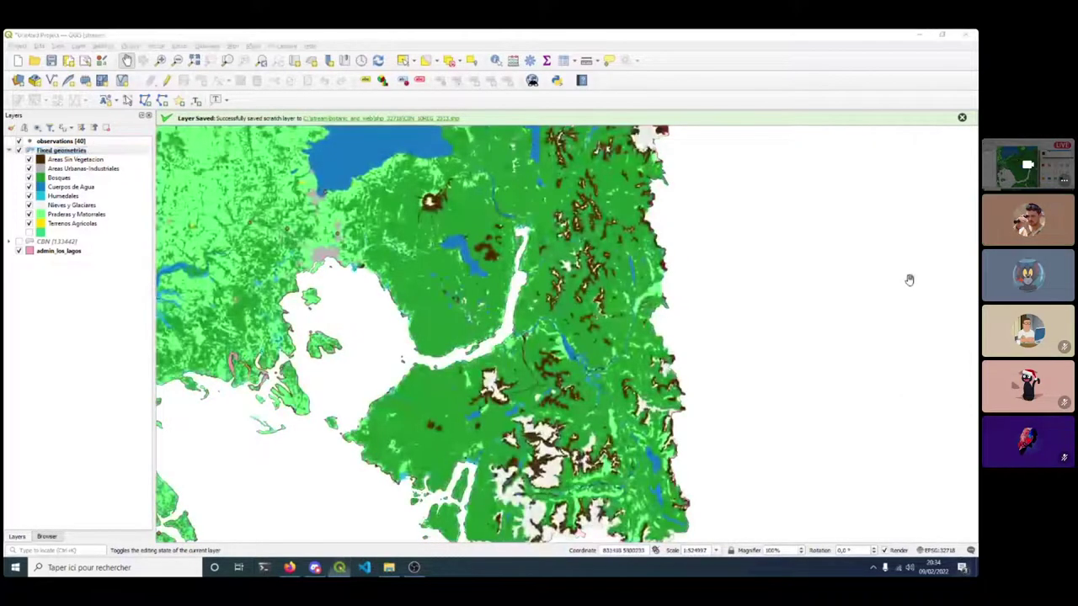
{"action": "key", "text": "super+a"}
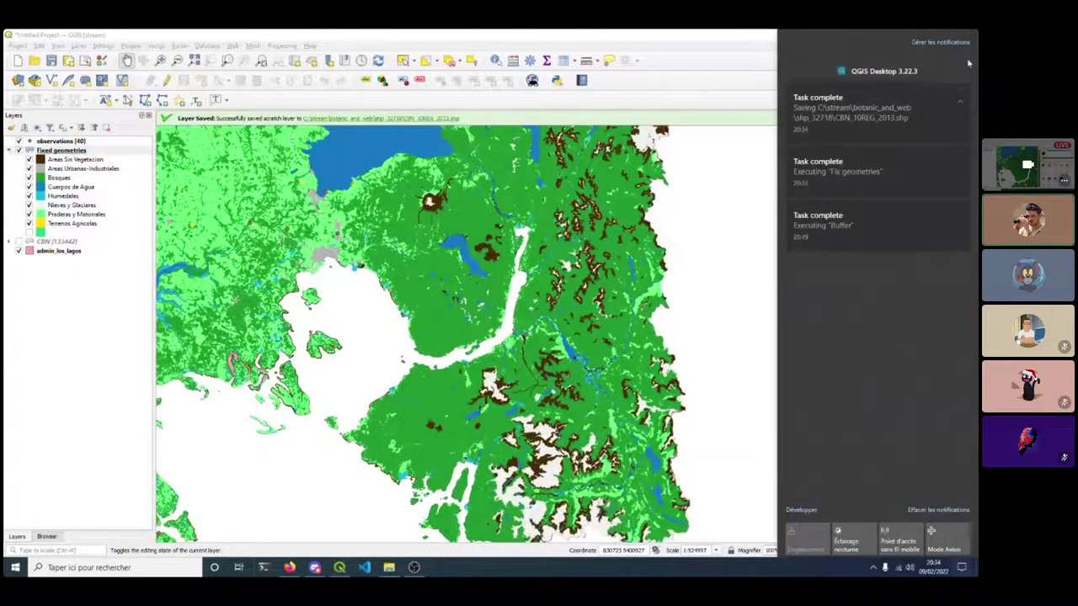
{"action": "left_click", "coordinate": [960, 72]}
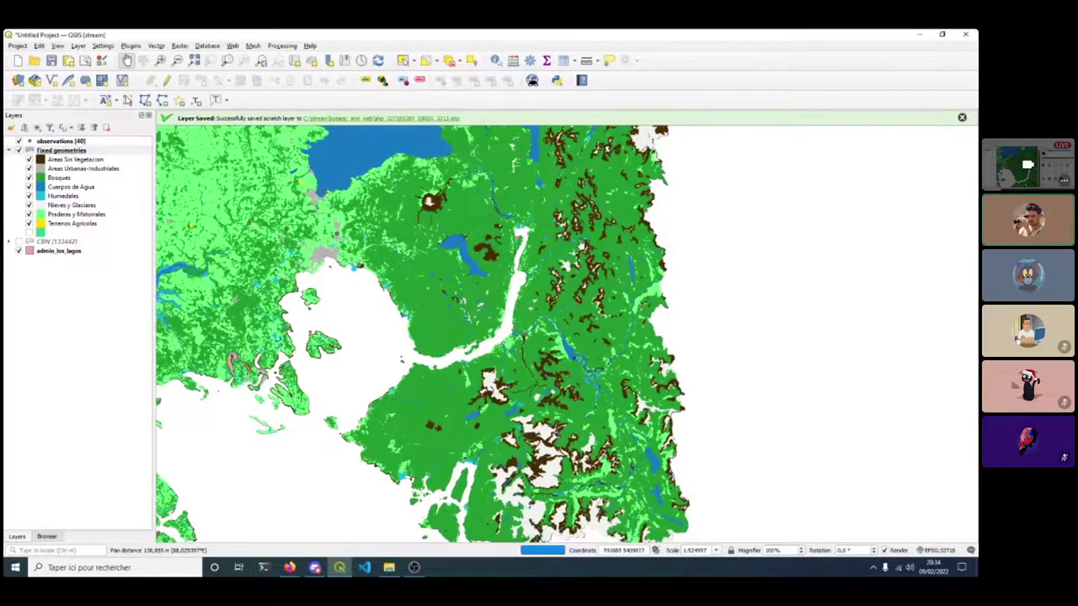
{"action": "left_click", "coordinate": [962, 118]}
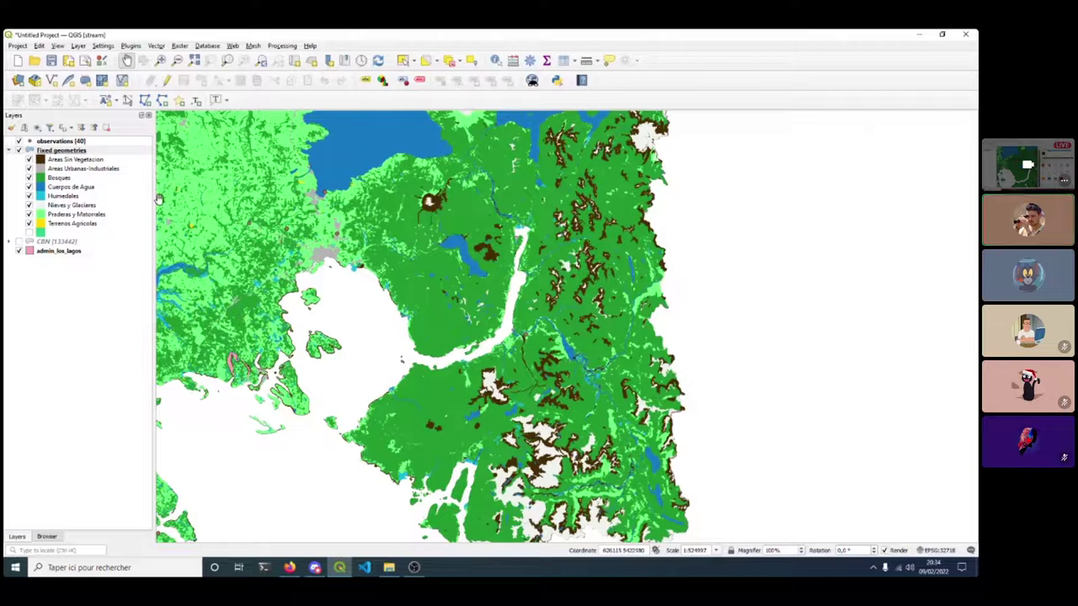
Rename the Fixed geometries layer as CBN.
{"action": "left_click", "coordinate": [66, 151]}
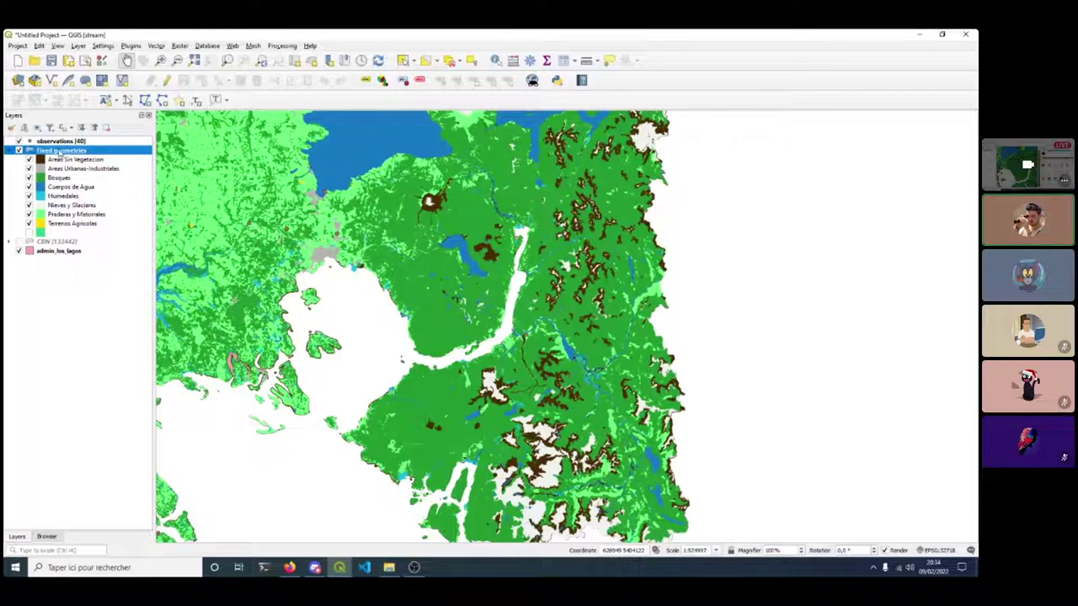
{"action": "left_click", "coordinate": [55, 250]}
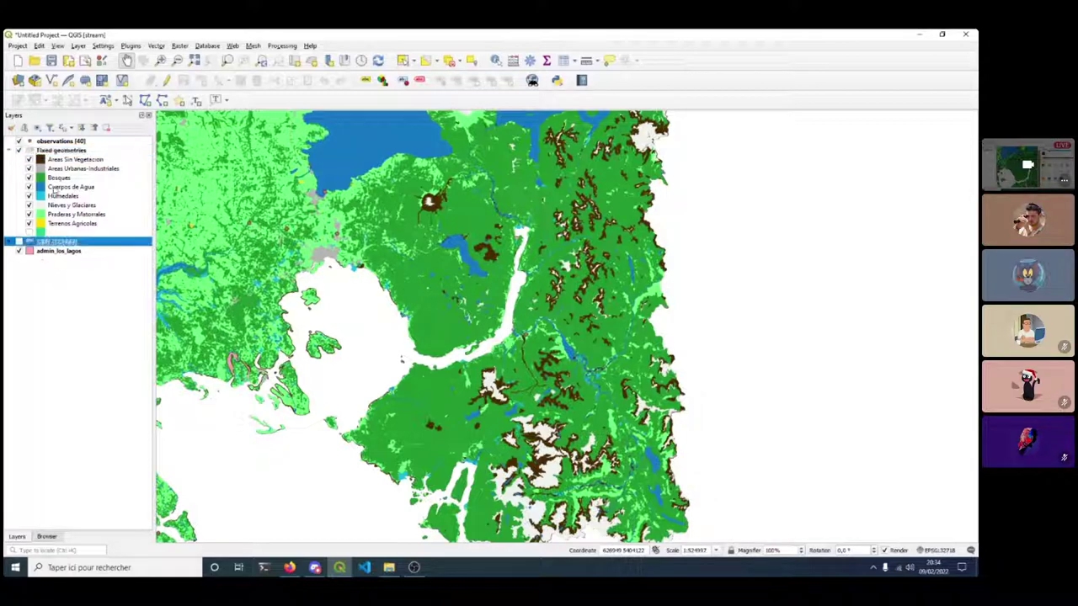
{"action": "left_click", "coordinate": [57, 152]}
{"action": "left_click", "coordinate": [57, 152]}
{"action": "type", "text": "CBN"}
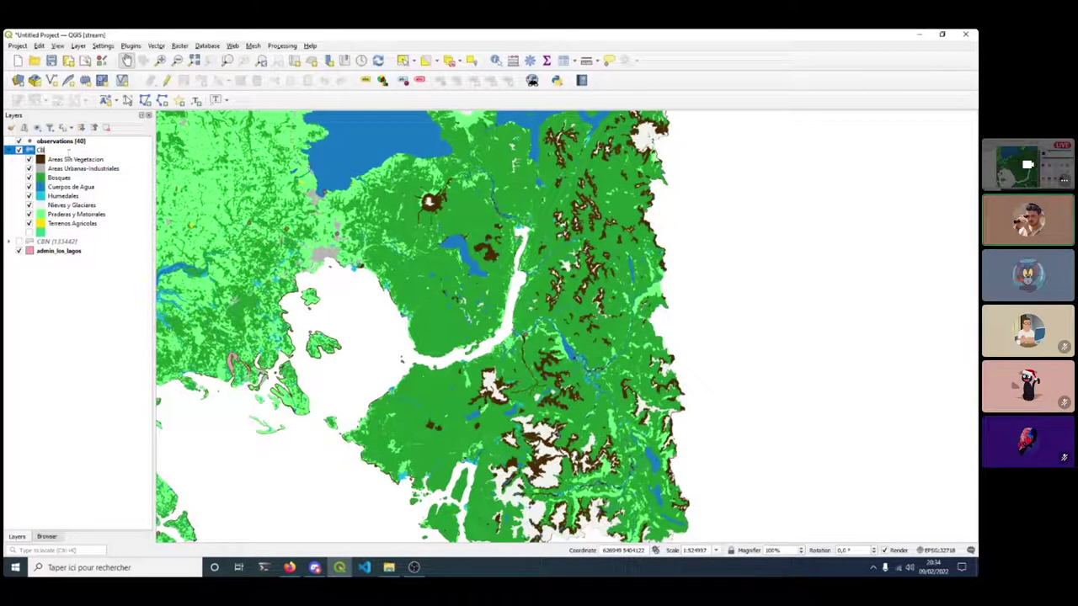
{"action": "key", "text": "Return"}
Remove the old, hidden CBN layer from the project.
{"action": "left_click", "coordinate": [47, 242]}
{"action": "left_click", "coordinate": [106, 127]}
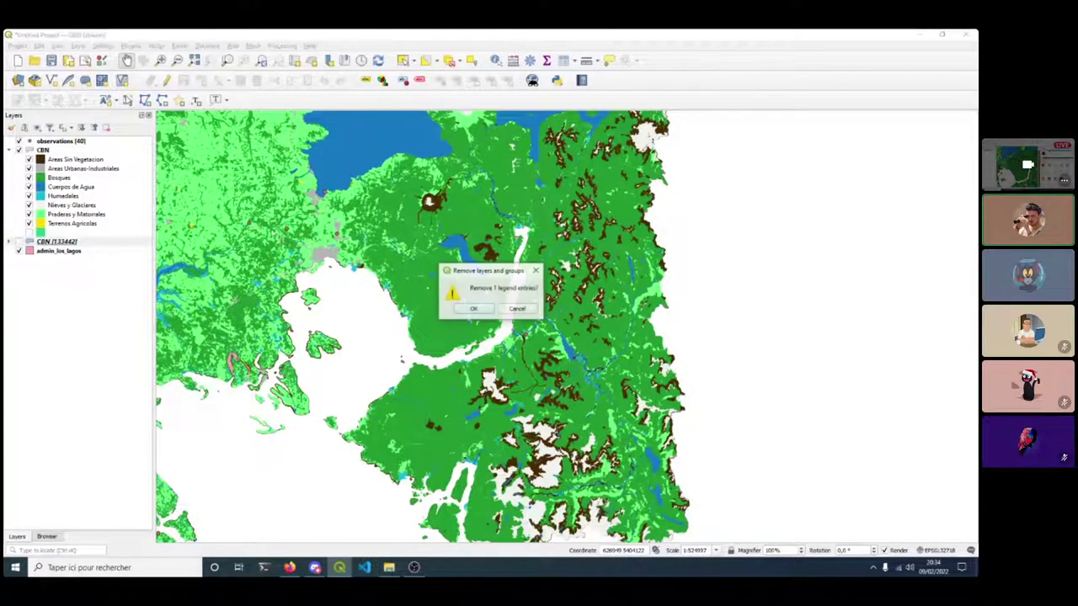
{"action": "left_click", "coordinate": [472, 311]}
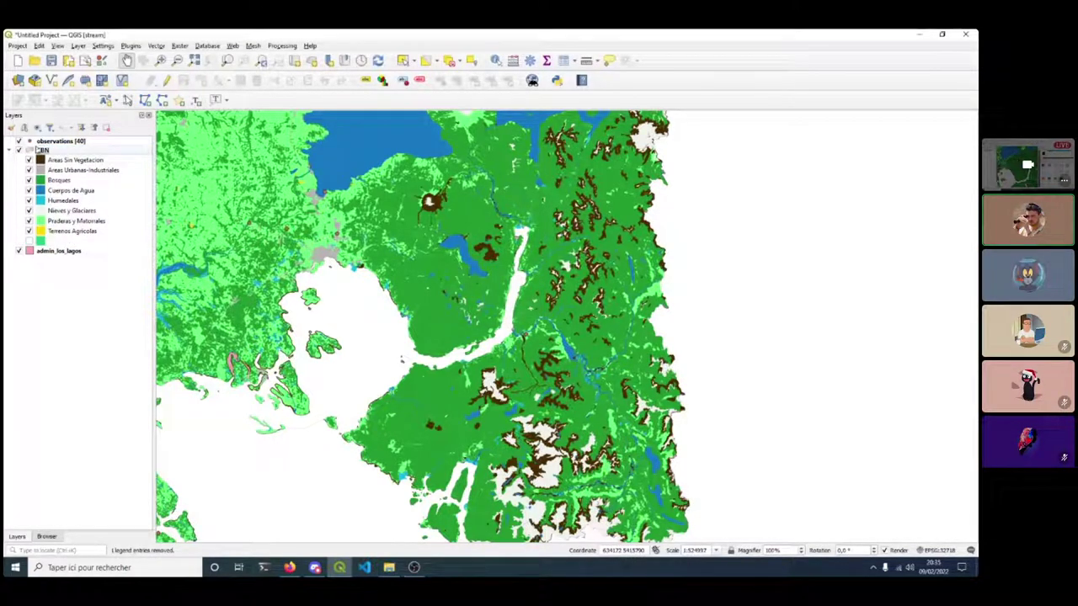
Set up the Intersection geoprocessing tool with observations as the input layer and CBN as the overlay layer.
{"action": "left_click", "coordinate": [41, 150]}
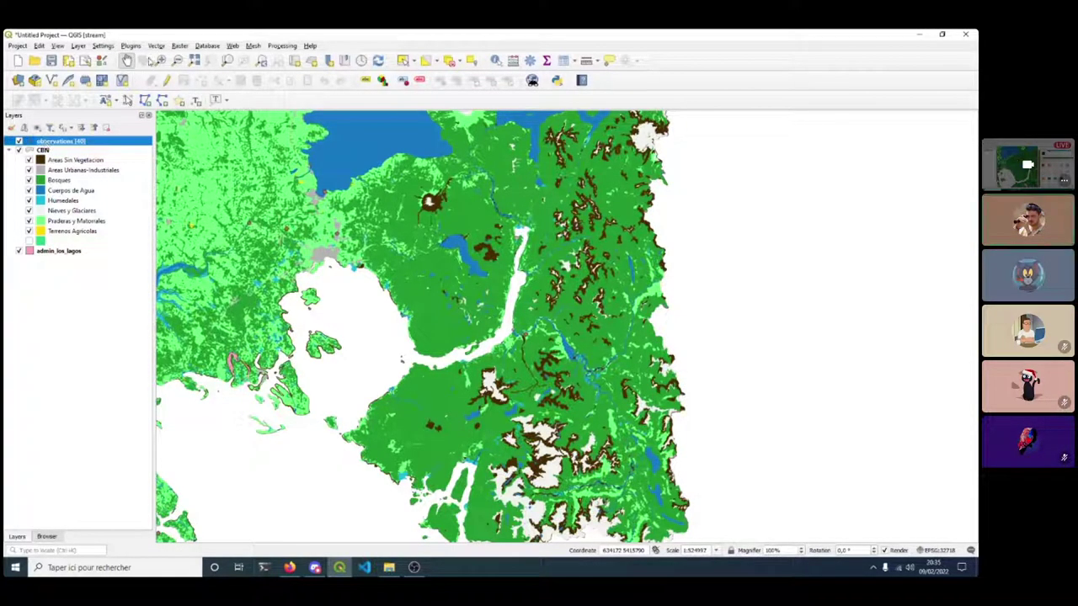
{"action": "left_click", "coordinate": [155, 45]}
{"action": "mouse_move", "coordinate": [189, 56]}
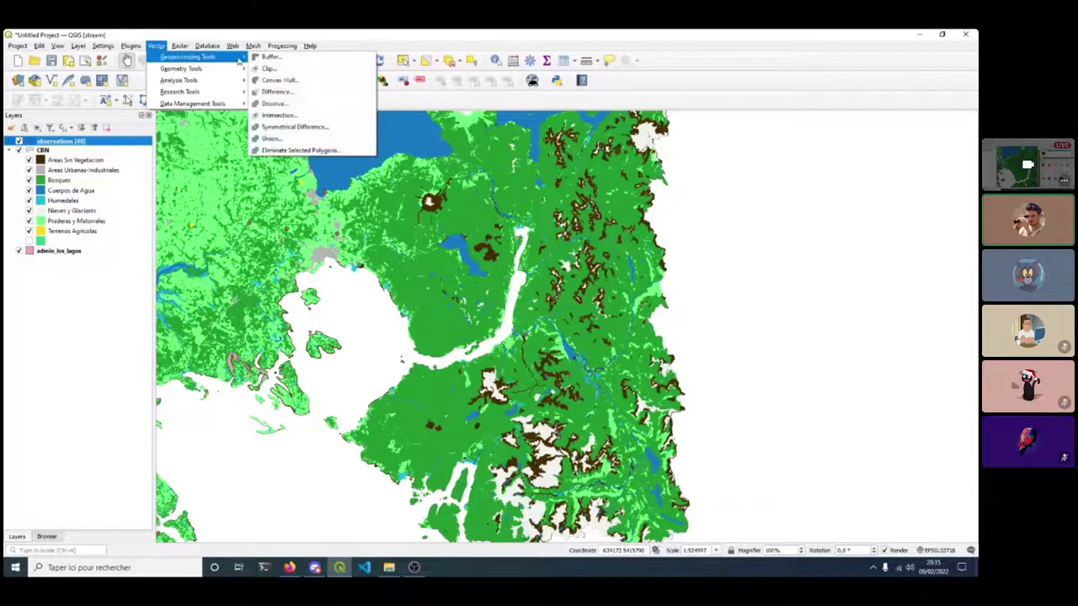
{"action": "left_click", "coordinate": [257, 119]}
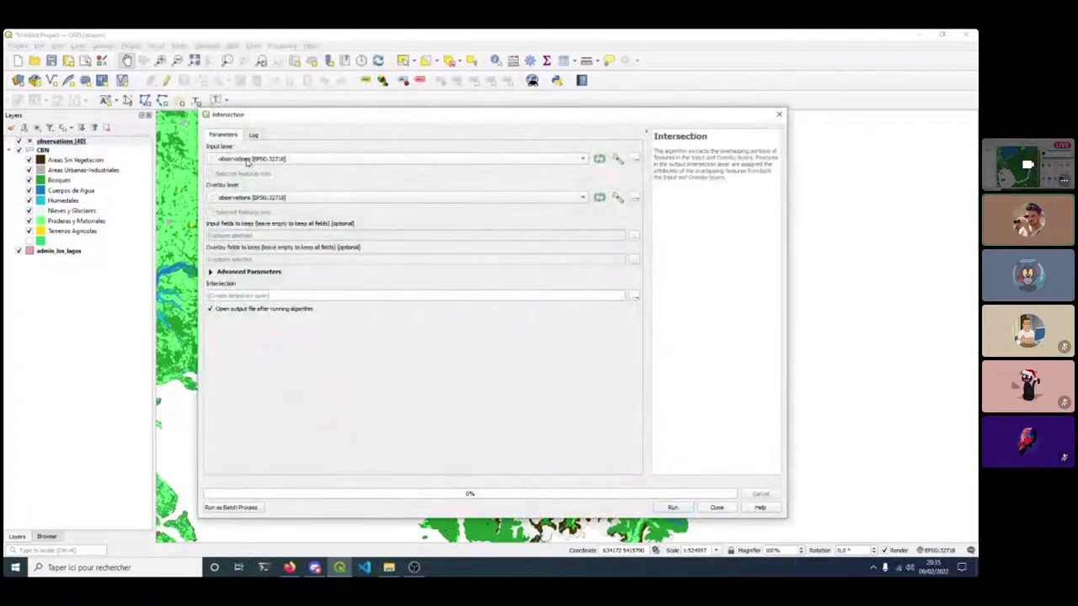
{"action": "left_click", "coordinate": [238, 194]}
{"action": "left_click", "coordinate": [234, 189]}
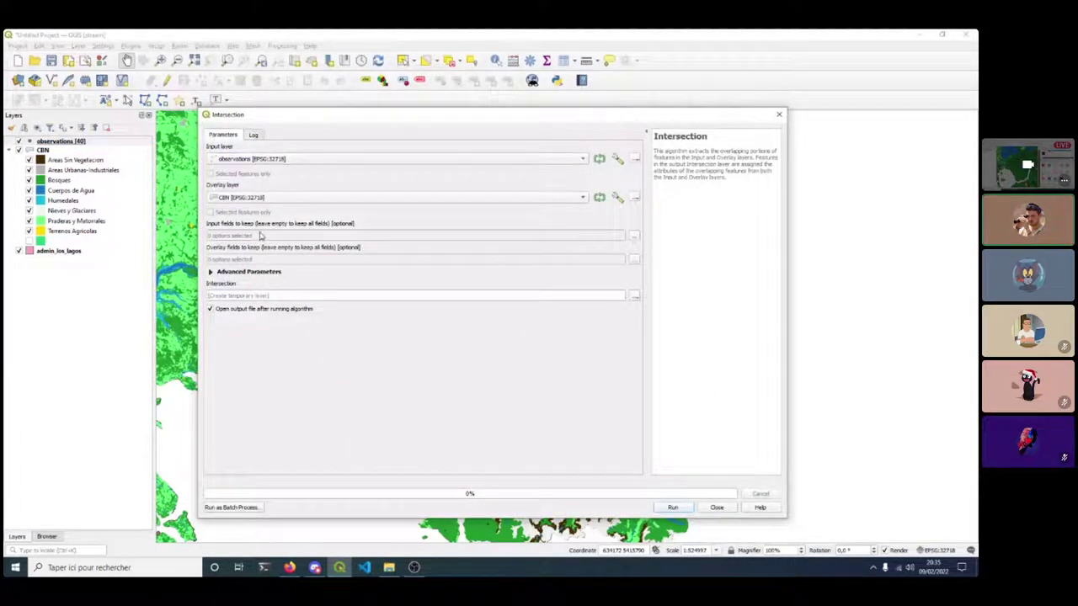
Keep only the USO overlay field, run the intersection to a temporary layer and close the dialog.
{"action": "left_click", "coordinate": [637, 240]}
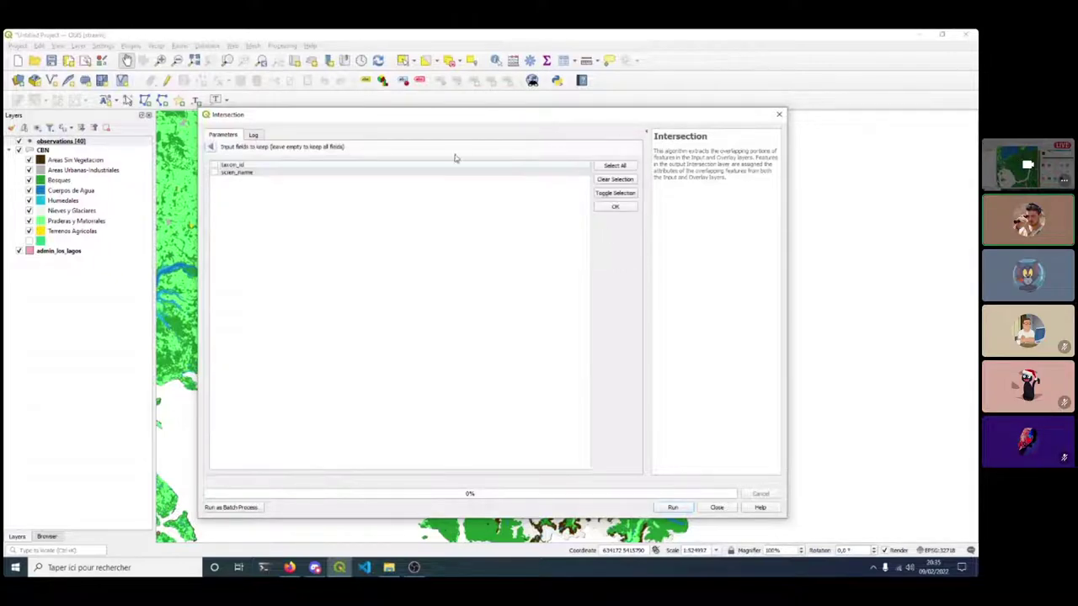
{"action": "left_click", "coordinate": [607, 208]}
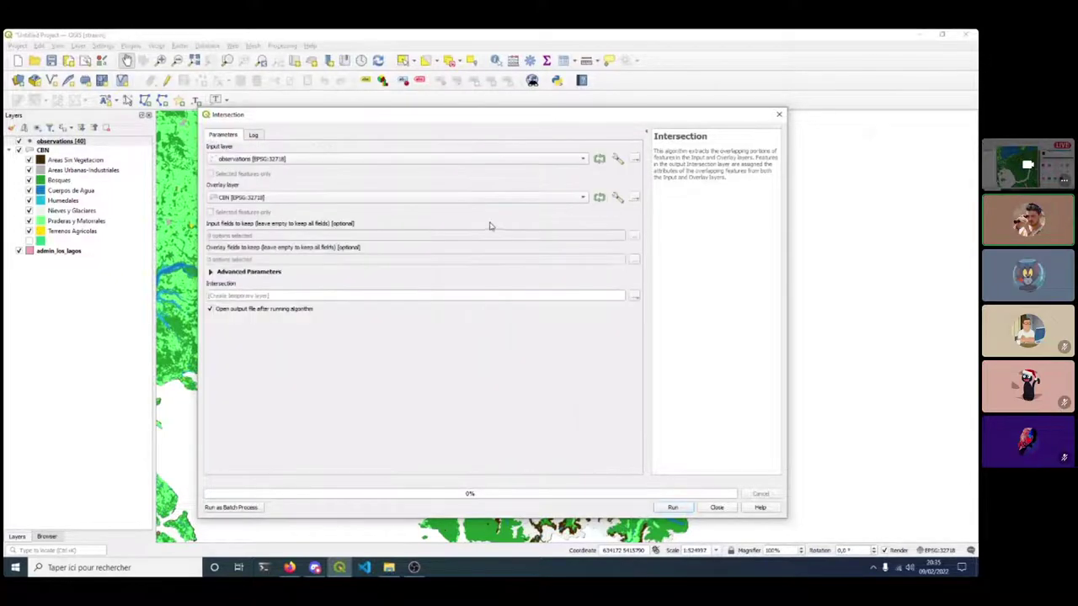
{"action": "left_click", "coordinate": [634, 259]}
{"action": "left_click", "coordinate": [214, 317]}
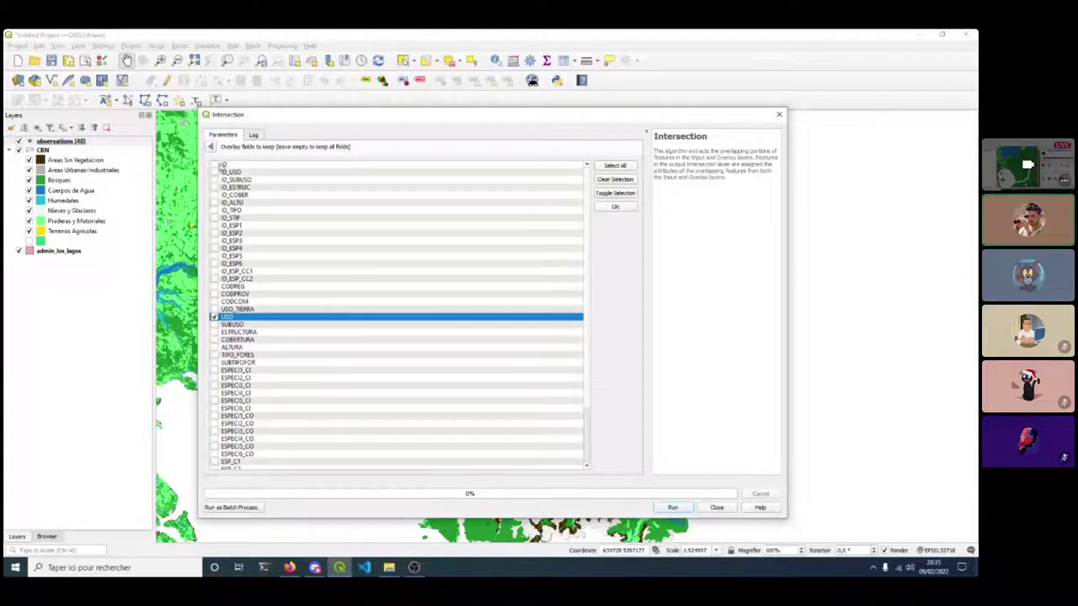
{"action": "left_click", "coordinate": [211, 146]}
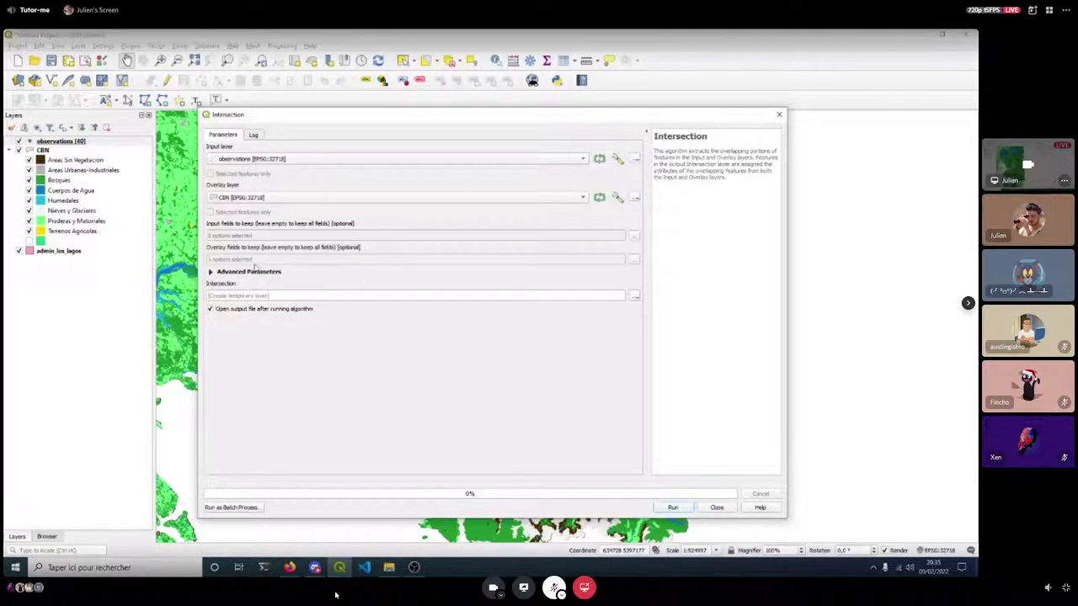
{"action": "left_click", "coordinate": [673, 508]}
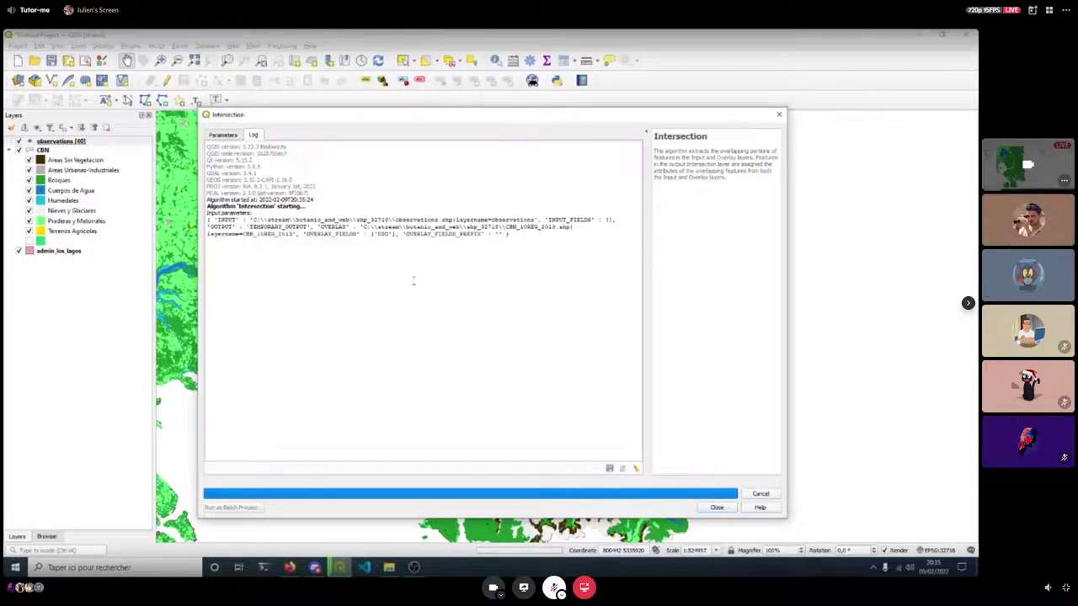
{"action": "left_click", "coordinate": [717, 507]}
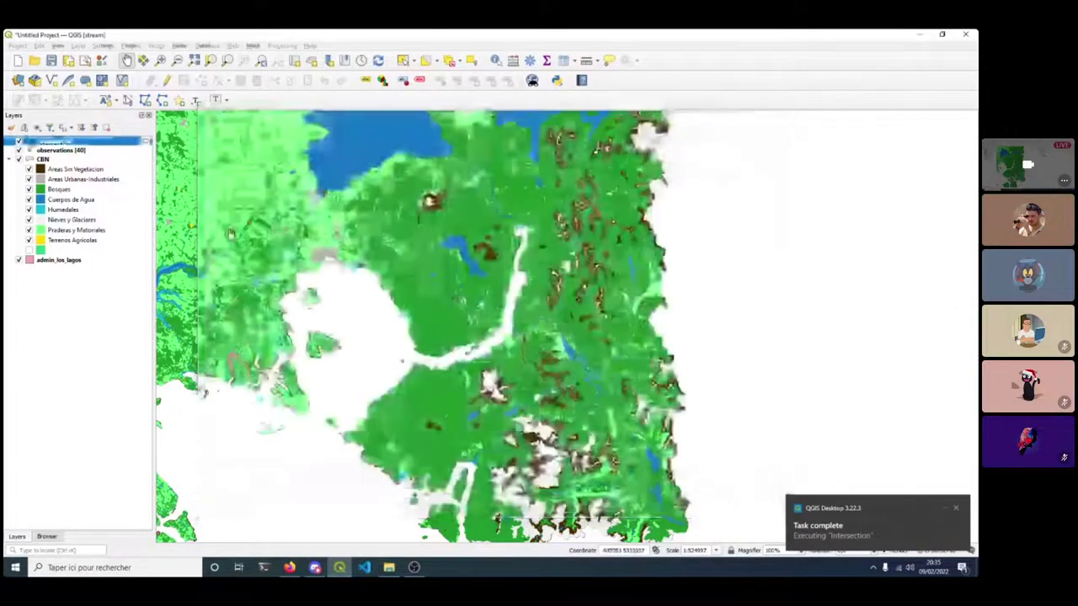
Review the attribute table of the Intersection layer, including its USO column, and close it.
{"action": "right_click", "coordinate": [57, 143]}
{"action": "left_click", "coordinate": [77, 134]}
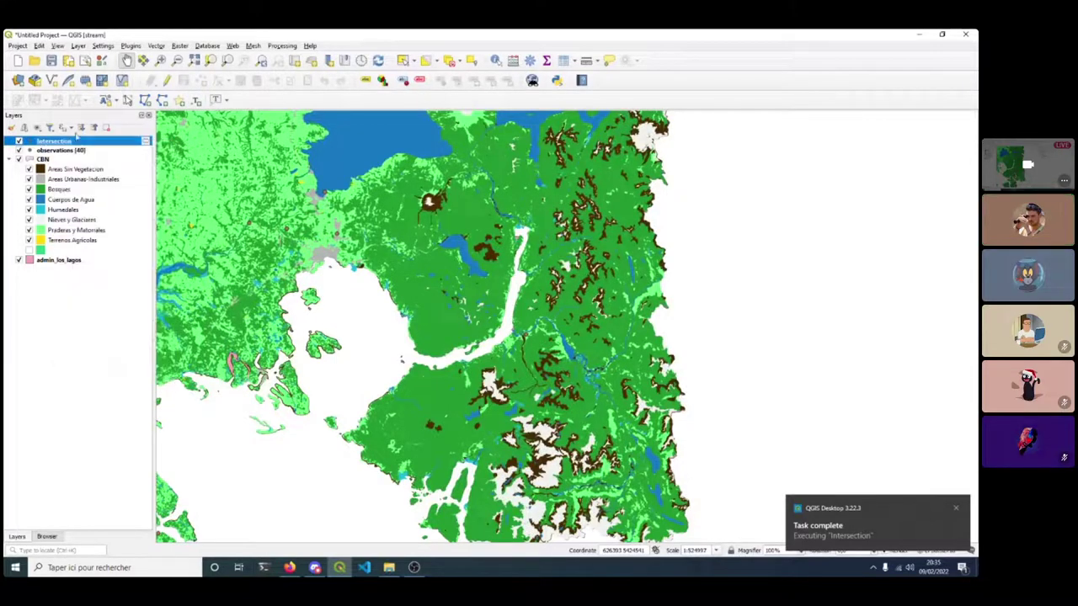
{"action": "left_click", "coordinate": [563, 62]}
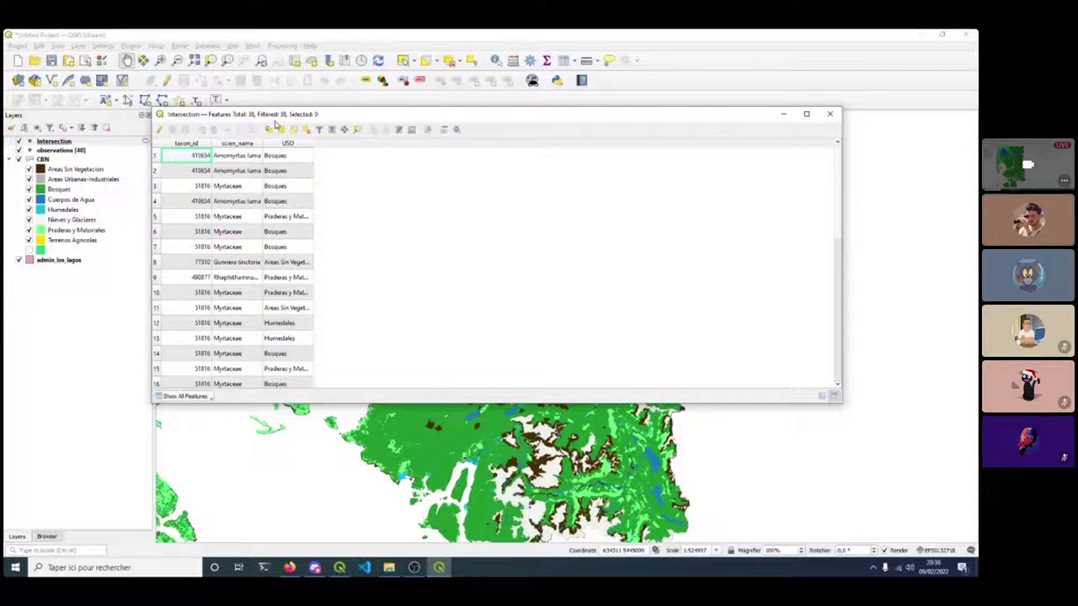
{"action": "left_click", "coordinate": [831, 115]}
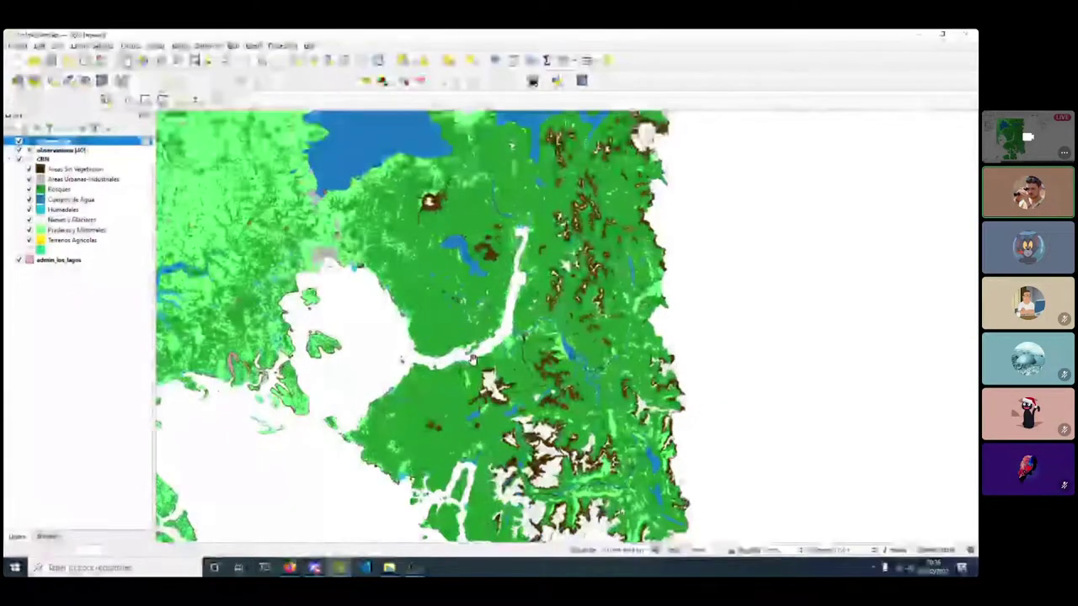
Examine the observation points along the southern coast and islands against the CBN land-use layer.
{"action": "scroll", "coordinate": [469, 358], "scroll_direction": "down", "scroll_amount": 2}
{"action": "left_click_drag", "start_coordinate": [468, 358], "coordinate": [428, 259]}
{"action": "scroll", "coordinate": [423, 384], "scroll_direction": "up", "scroll_amount": 1}
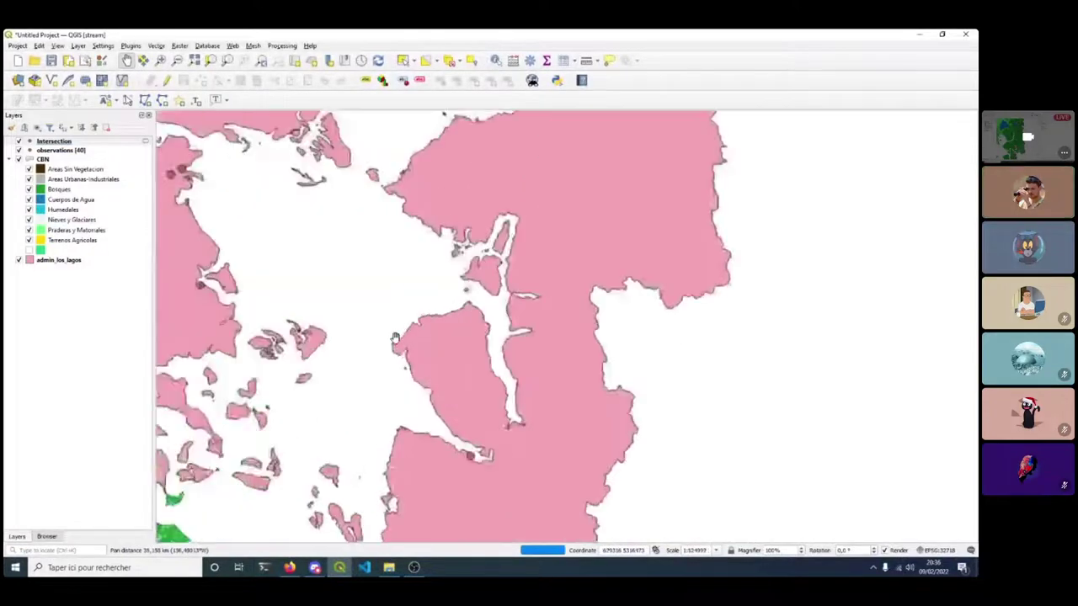
{"action": "scroll", "coordinate": [414, 320], "scroll_direction": "up", "scroll_amount": 1}
{"action": "scroll", "coordinate": [402, 293], "scroll_direction": "up", "scroll_amount": 1}
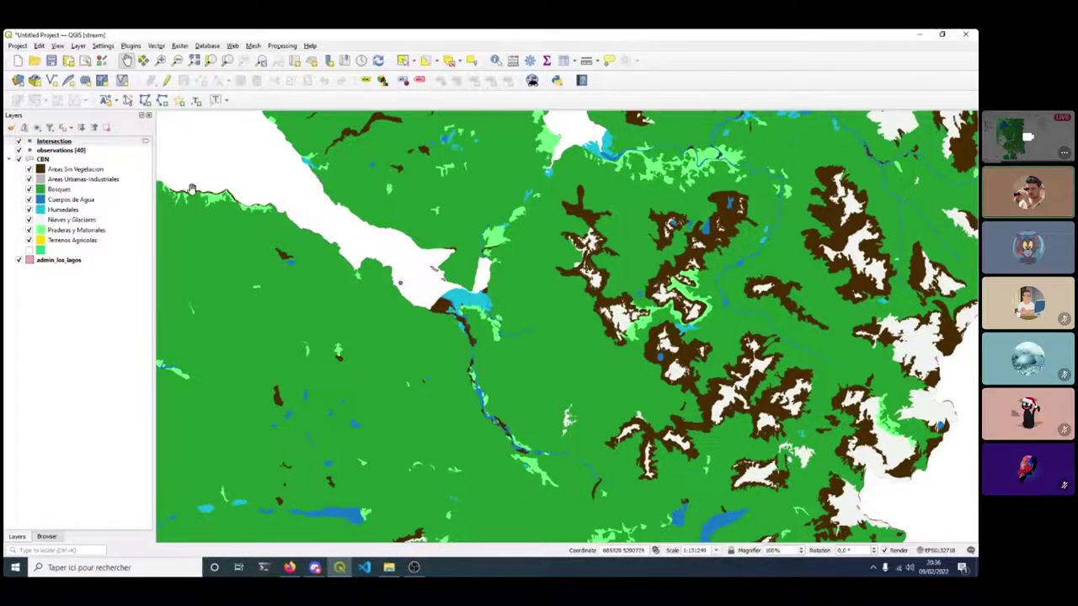
{"action": "scroll", "coordinate": [192, 189], "scroll_direction": "down", "scroll_amount": 10}
{"action": "left_click_drag", "start_coordinate": [192, 188], "coordinate": [524, 254]}
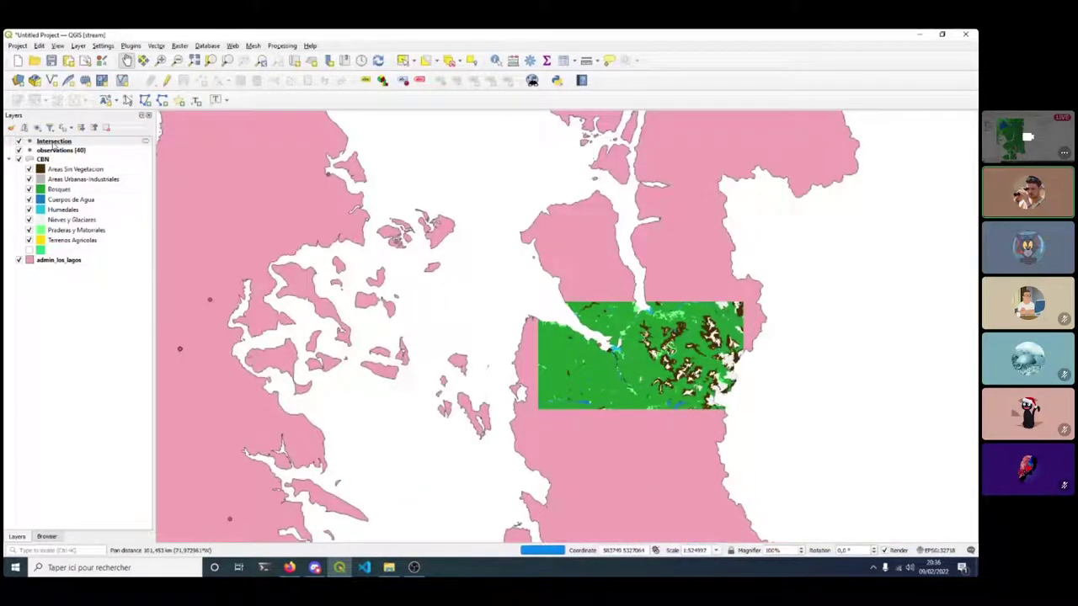
Remove the temporary Intersection layer from the project.
{"action": "left_click", "coordinate": [52, 142]}
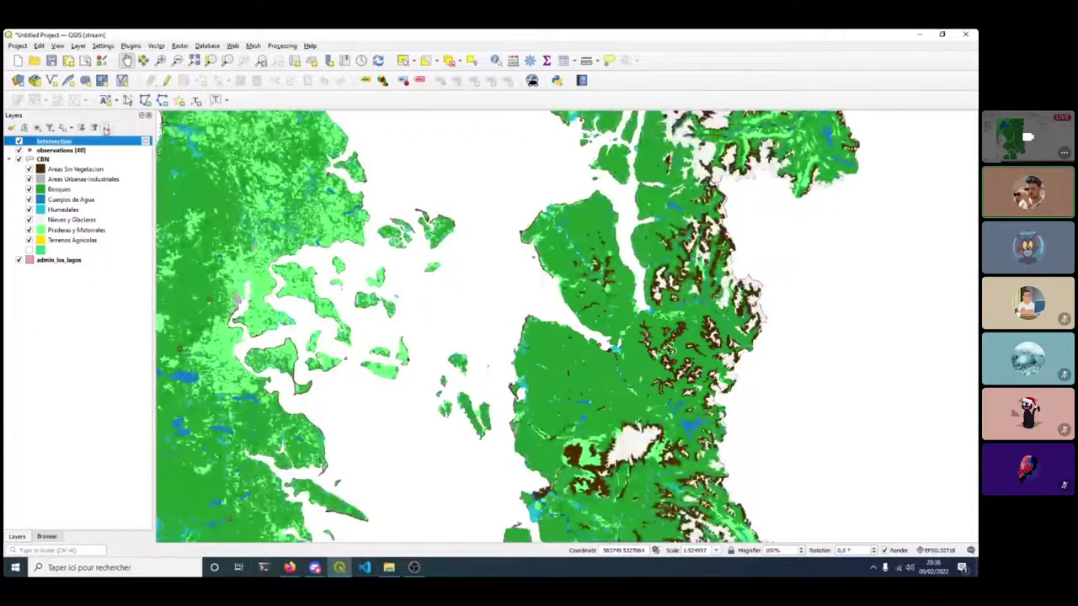
{"action": "left_click", "coordinate": [106, 128]}
{"action": "left_click", "coordinate": [474, 310]}
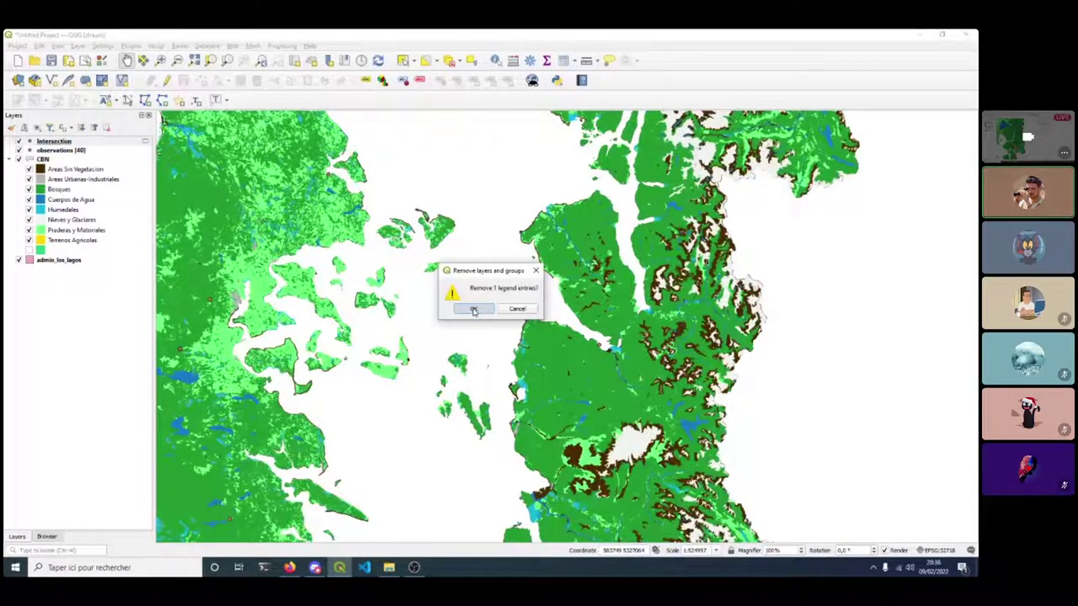
Open the field calculator from the observations layer's attribute table and enlarge its window.
{"action": "left_click", "coordinate": [53, 143]}
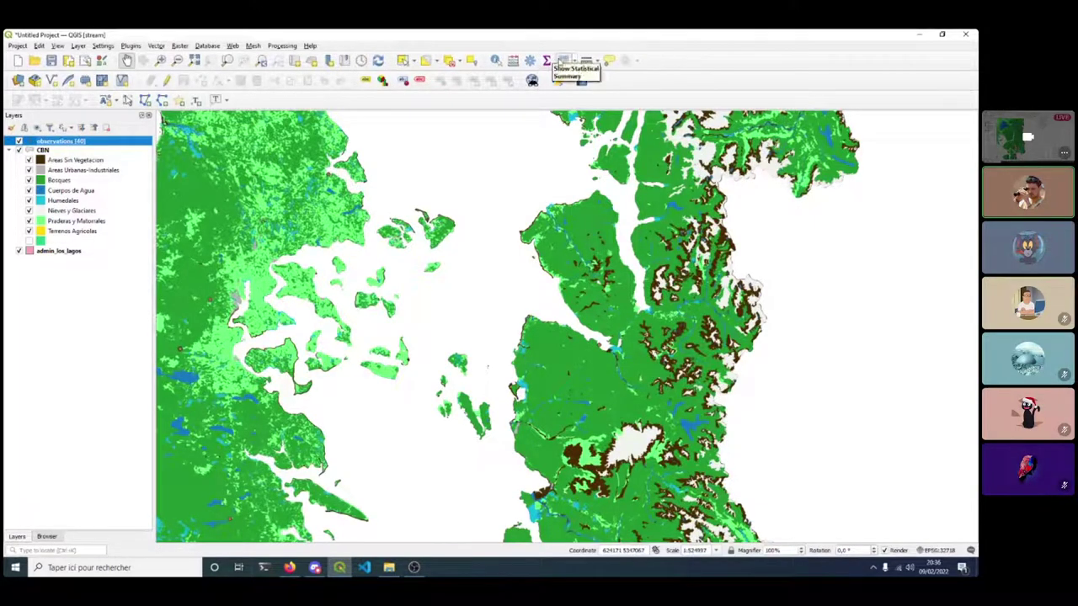
{"action": "left_click", "coordinate": [564, 61]}
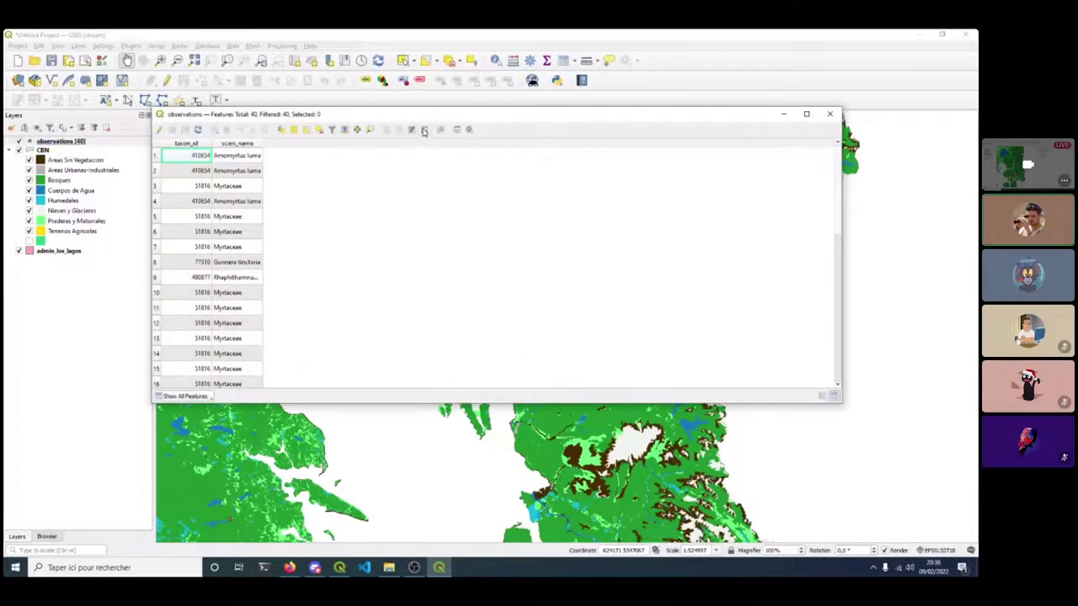
{"action": "left_click", "coordinate": [425, 131]}
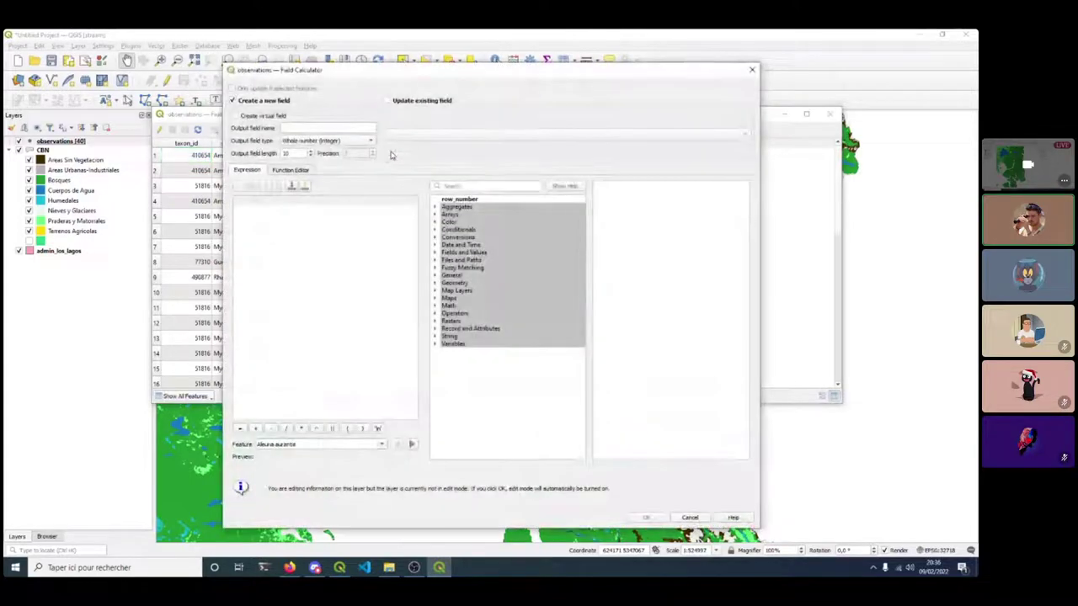
{"action": "left_click_drag", "start_coordinate": [225, 65], "coordinate": [36, 42]}
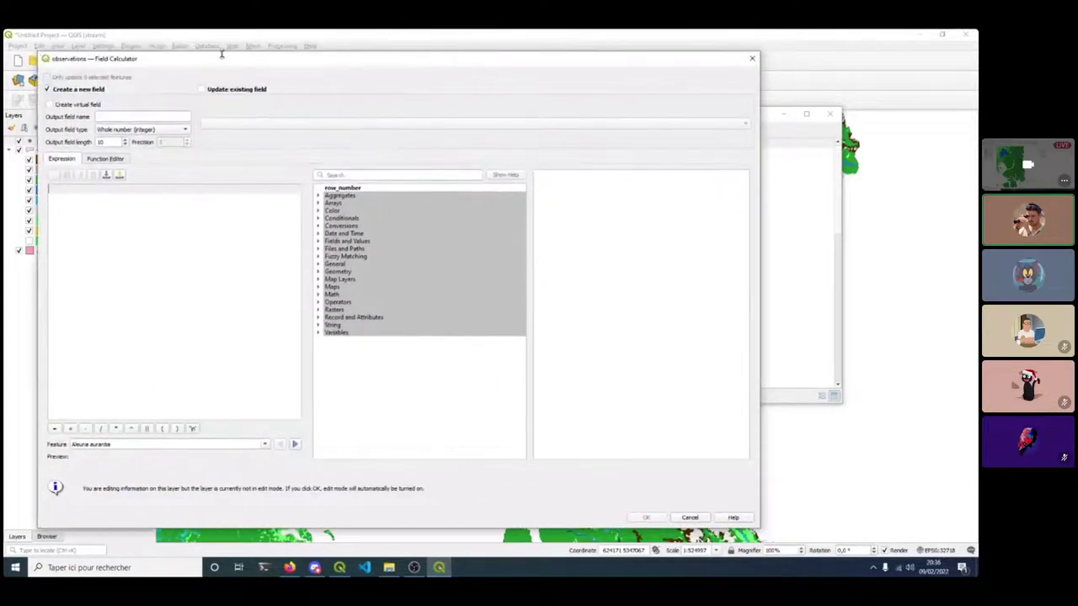
{"action": "left_click_drag", "start_coordinate": [263, 56], "coordinate": [370, 67]}
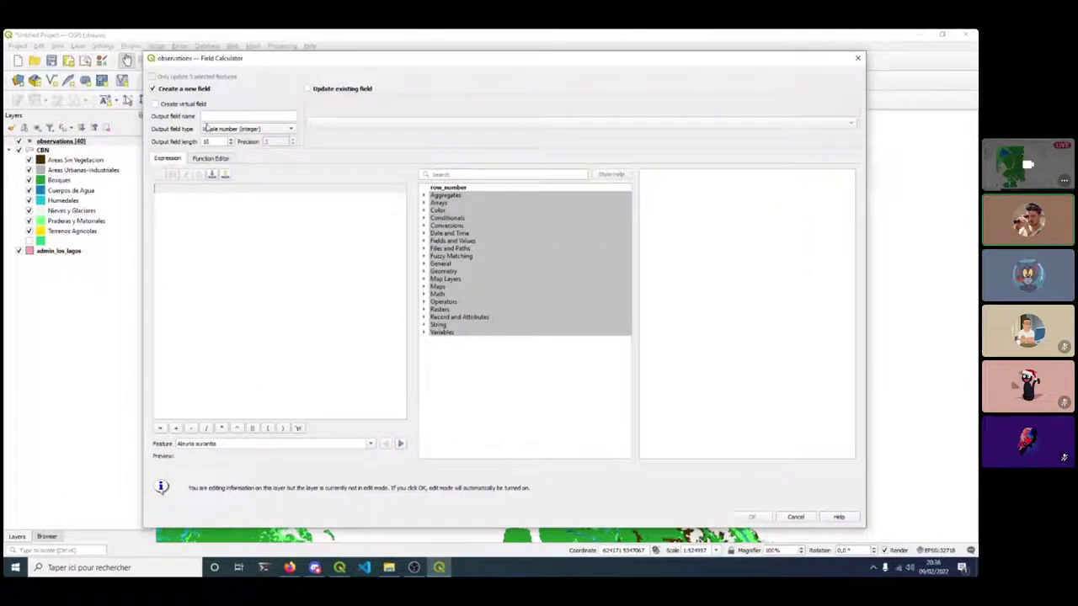
Define a new output field named uso of type Text (string) with a length of 30.
{"action": "left_click", "coordinate": [218, 115]}
{"action": "type", "text": "uso"}
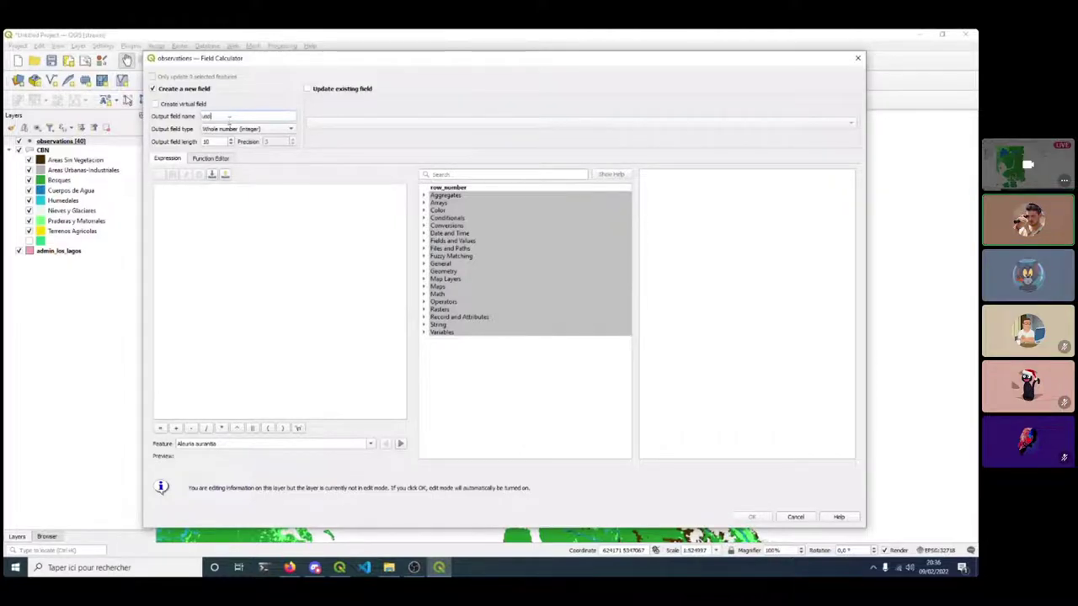
{"action": "left_click", "coordinate": [235, 129]}
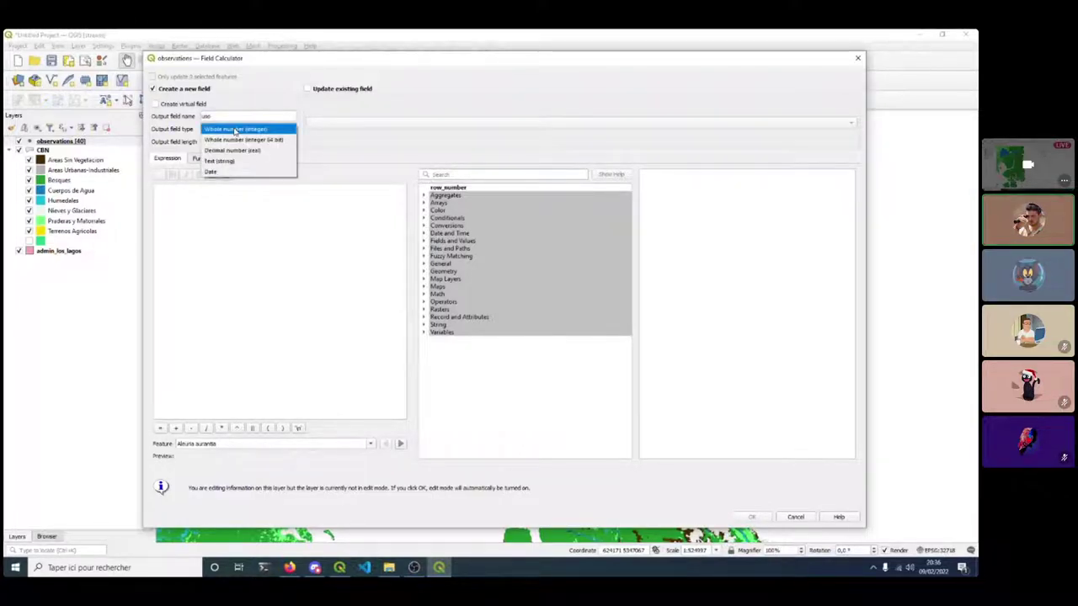
{"action": "left_click", "coordinate": [225, 161]}
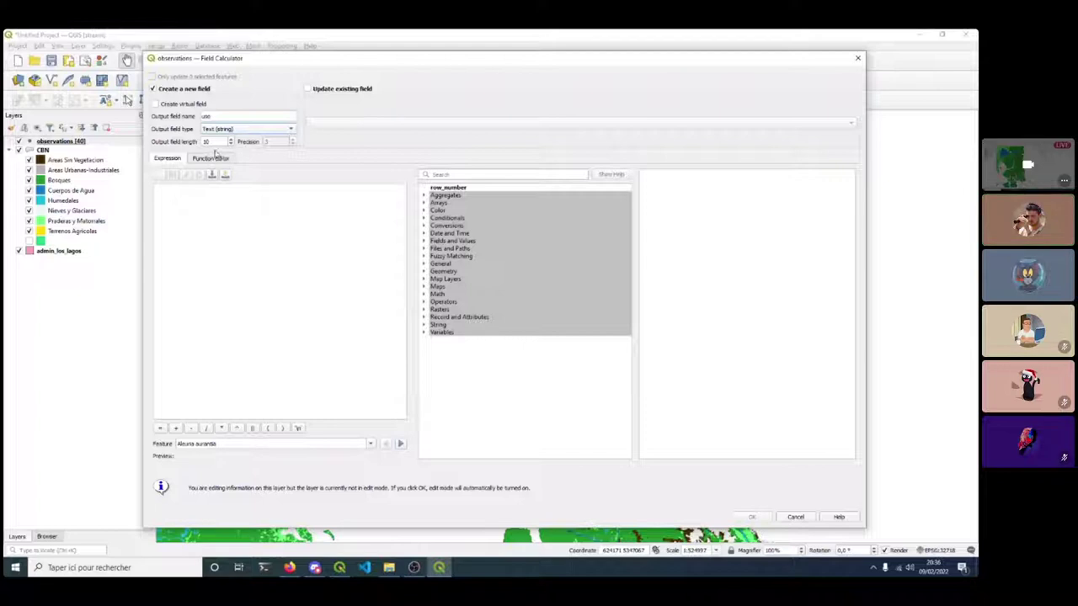
{"action": "double_click", "coordinate": [202, 142]}
{"action": "type", "text": "30"}
{"action": "left_click", "coordinate": [227, 240]}
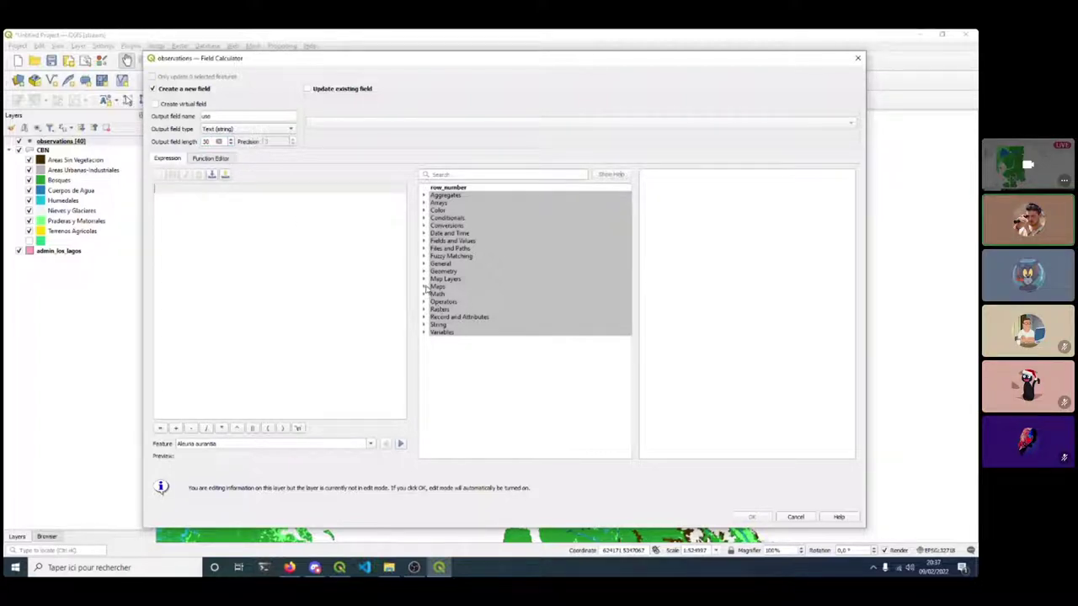
Search the expression functions for "interse" and show the help for overlay_intersects.
{"action": "left_click", "coordinate": [445, 175]}
{"action": "type", "text": "i"}
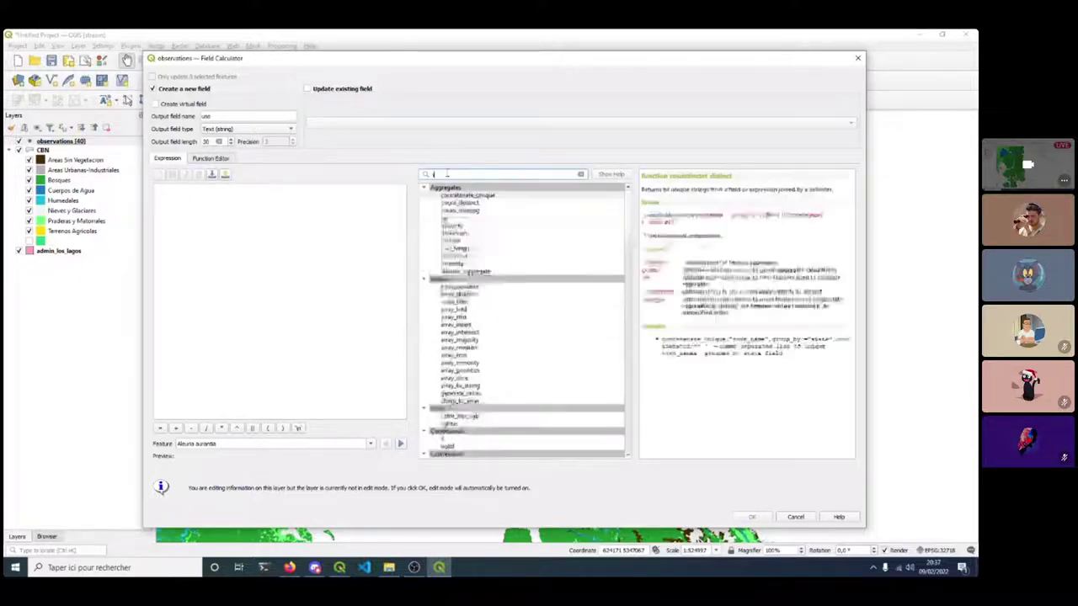
{"action": "type", "text": "nter"}
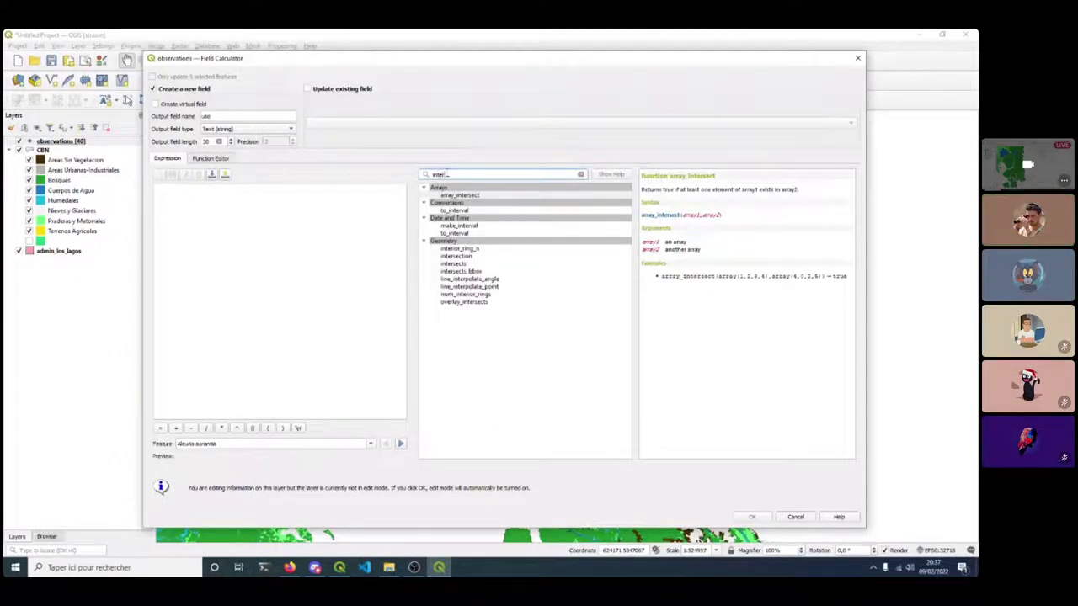
{"action": "type", "text": "se"}
{"action": "left_click", "coordinate": [462, 234]}
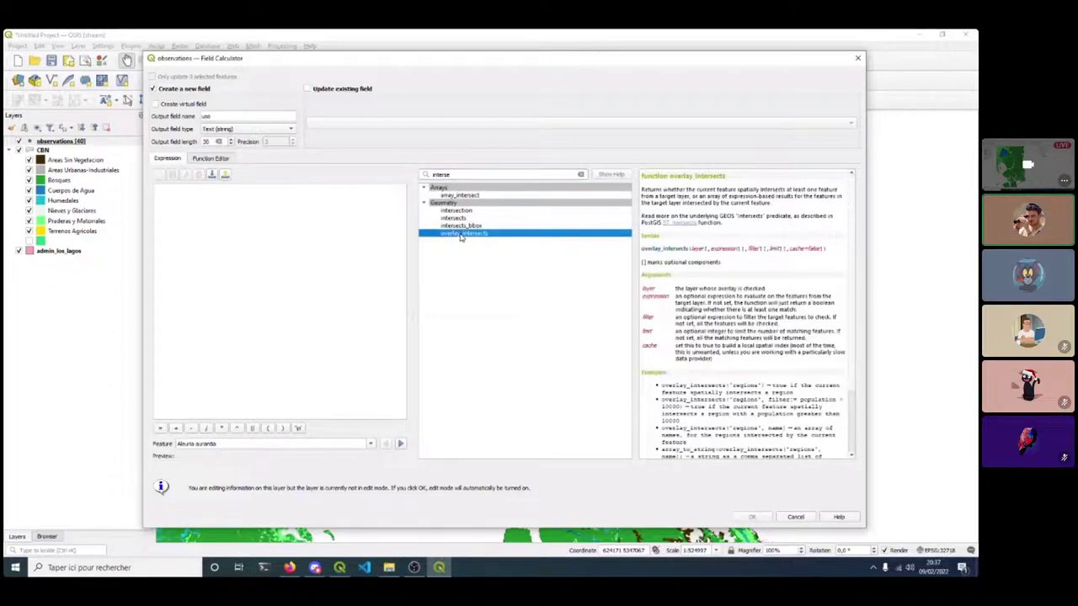
Try the expression overlay_intersects('CBN') for the uso field, and clear the expression.
{"action": "double_click", "coordinate": [462, 234]}
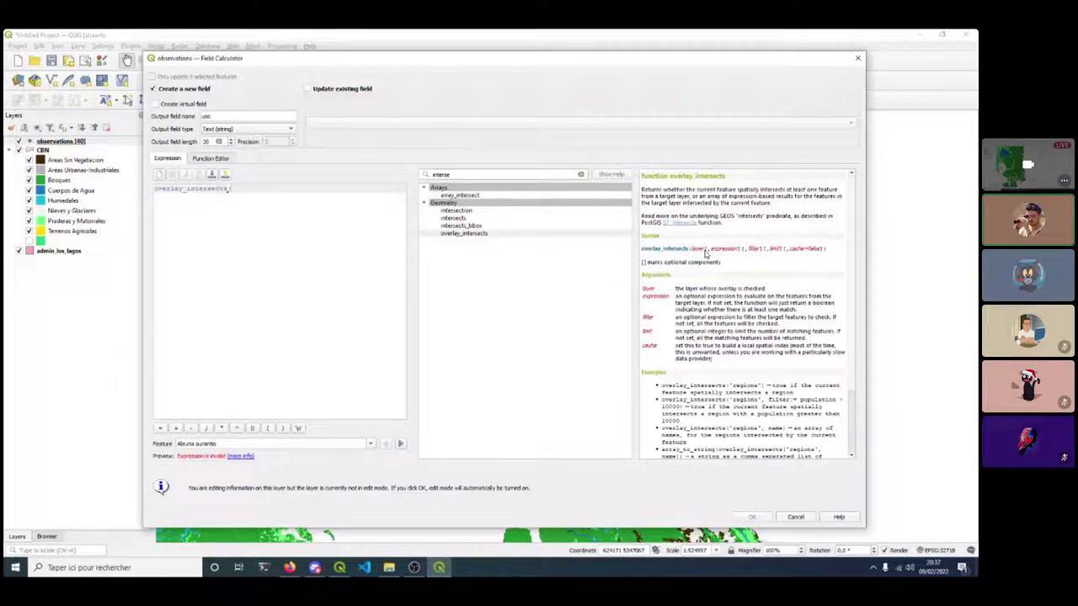
{"action": "scroll", "coordinate": [837, 303], "scroll_direction": "down", "scroll_amount": 3}
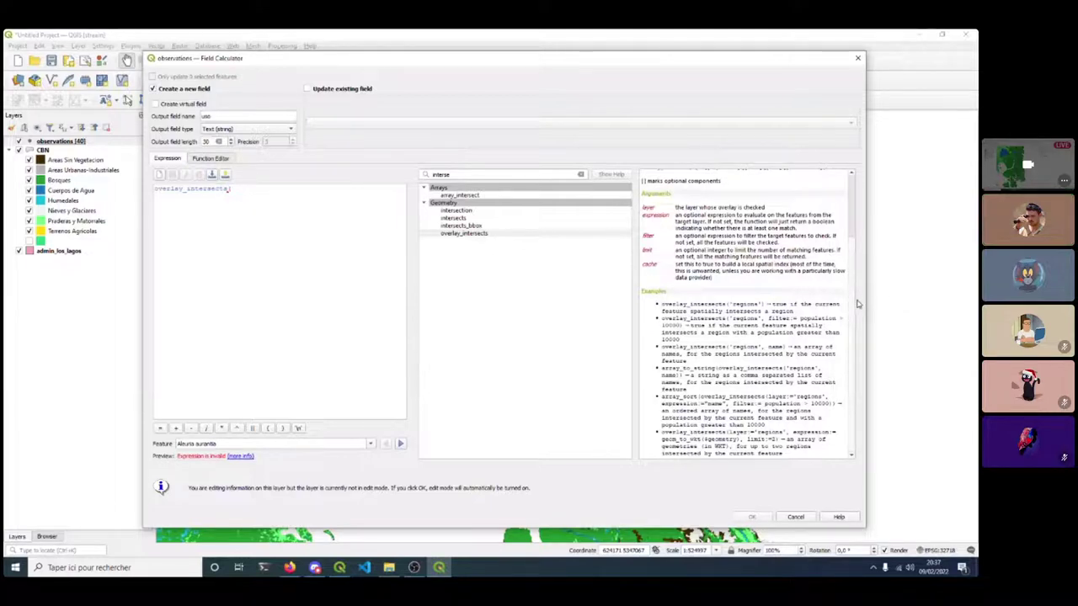
{"action": "scroll", "coordinate": [716, 261], "scroll_direction": "up", "scroll_amount": 3}
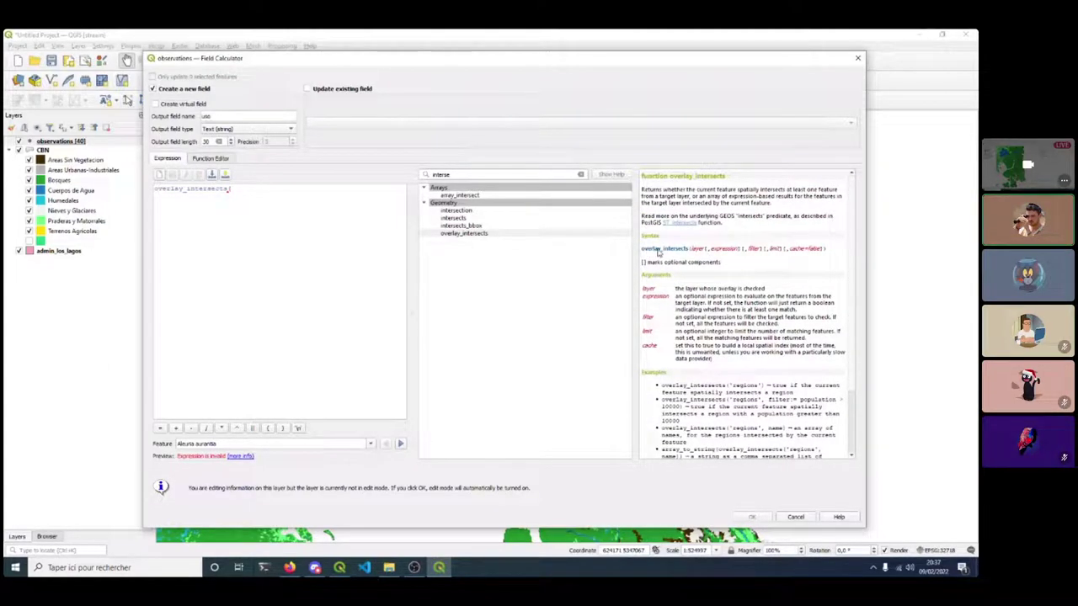
{"action": "type", "text": "'CBN"}
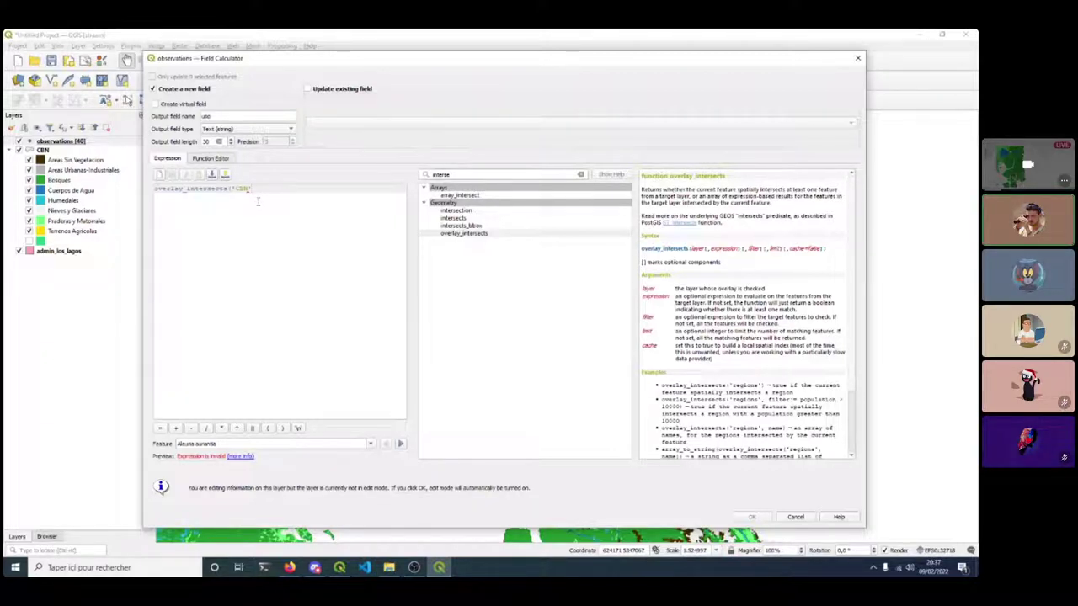
{"action": "type", "text": ")"}
{"action": "key", "text": "ctrl+a"}
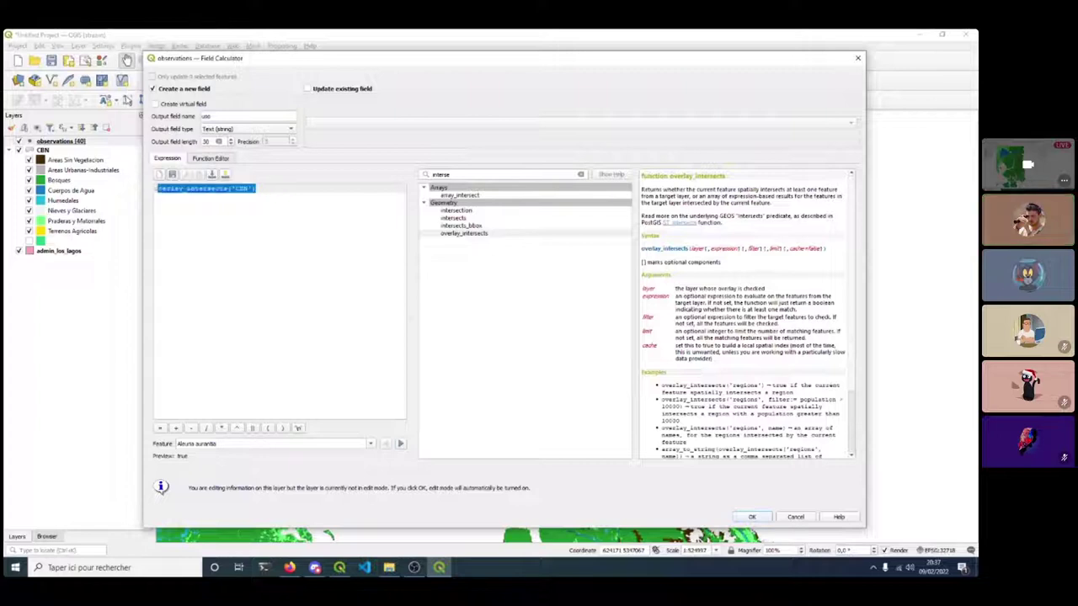
{"action": "key", "text": "BackSpace"}
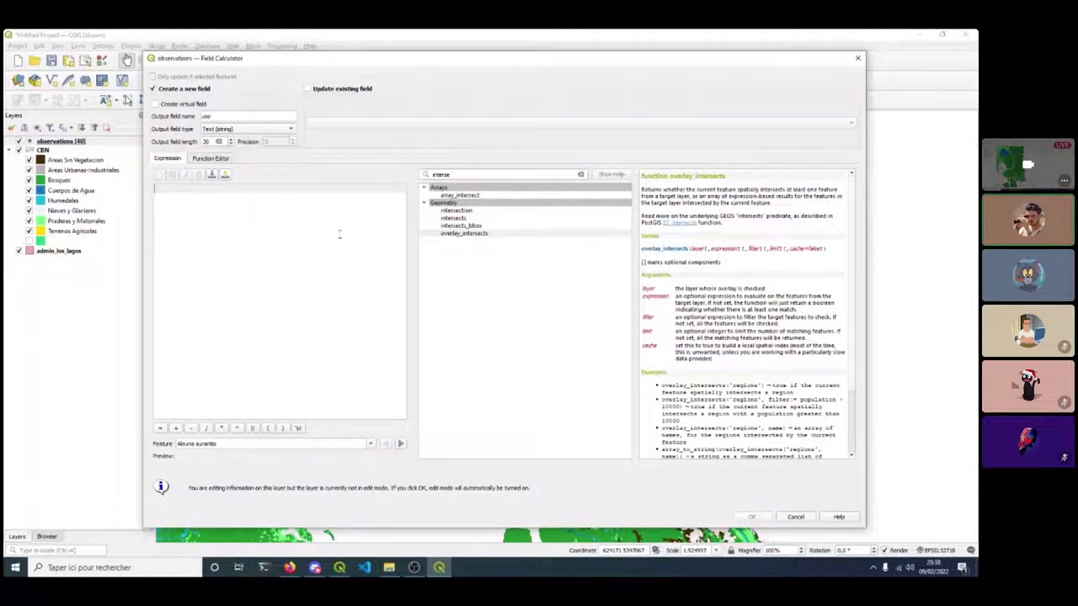
Clear the function search and show the help for overlay_intersects from the Geometry function group.
{"action": "left_click", "coordinate": [454, 218]}
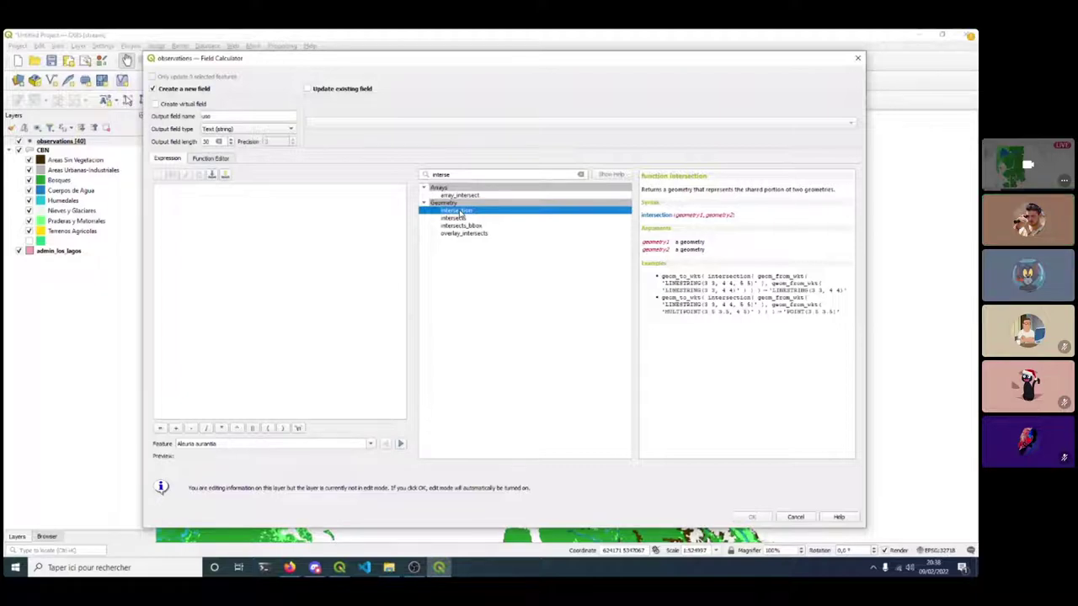
{"action": "key", "text": "ctrl+a"}
{"action": "key", "text": "BackSpace"}
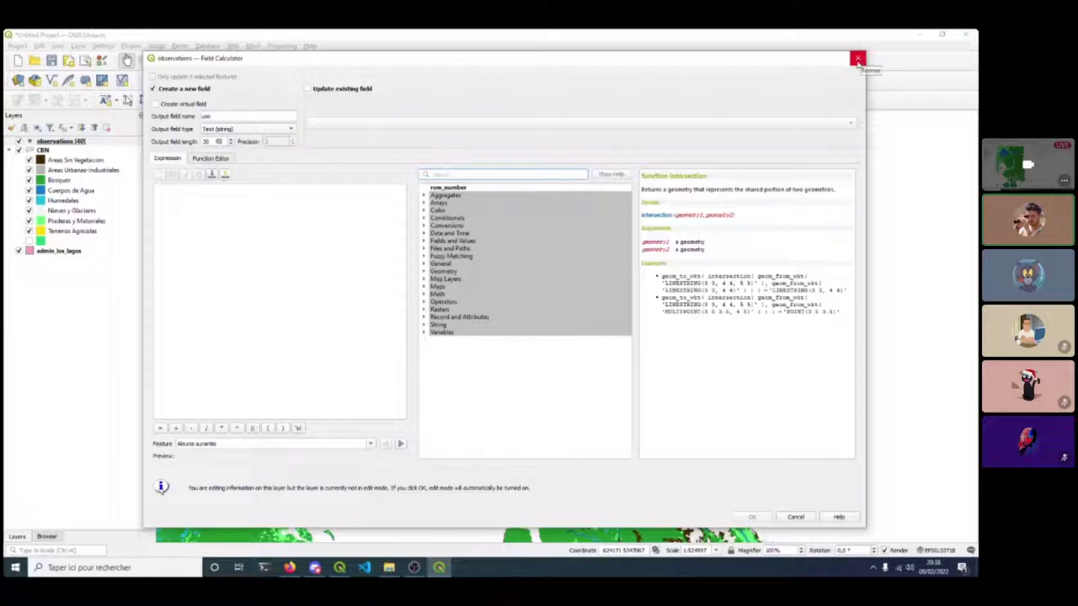
{"action": "left_click", "coordinate": [425, 271]}
{"action": "scroll", "coordinate": [495, 325], "scroll_direction": "down", "scroll_amount": 18}
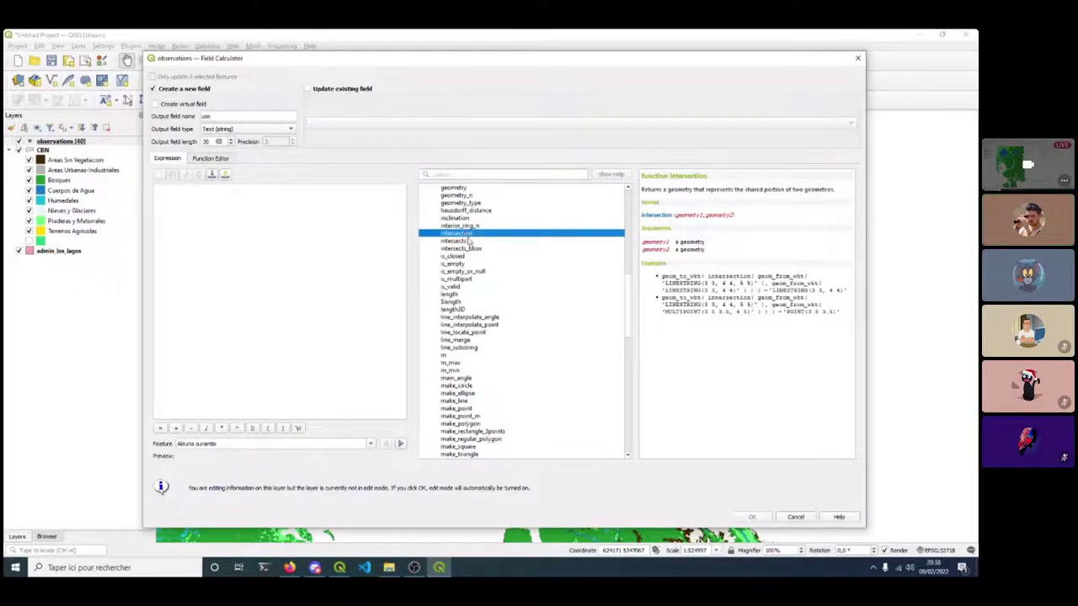
{"action": "scroll", "coordinate": [481, 286], "scroll_direction": "up", "scroll_amount": 1}
{"action": "scroll", "coordinate": [487, 326], "scroll_direction": "down", "scroll_amount": 11}
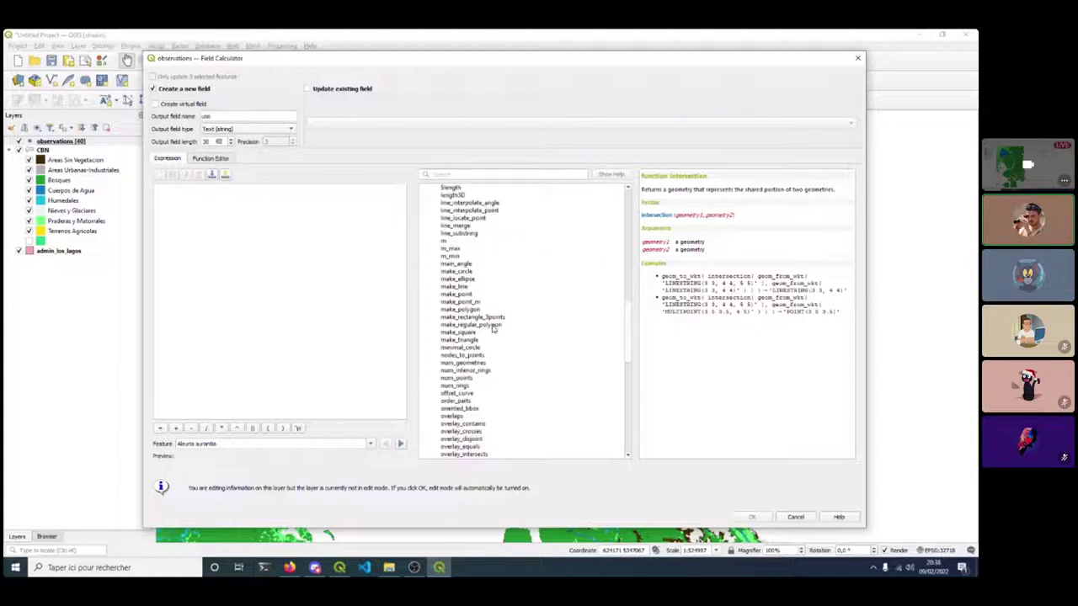
{"action": "left_click", "coordinate": [467, 340]}
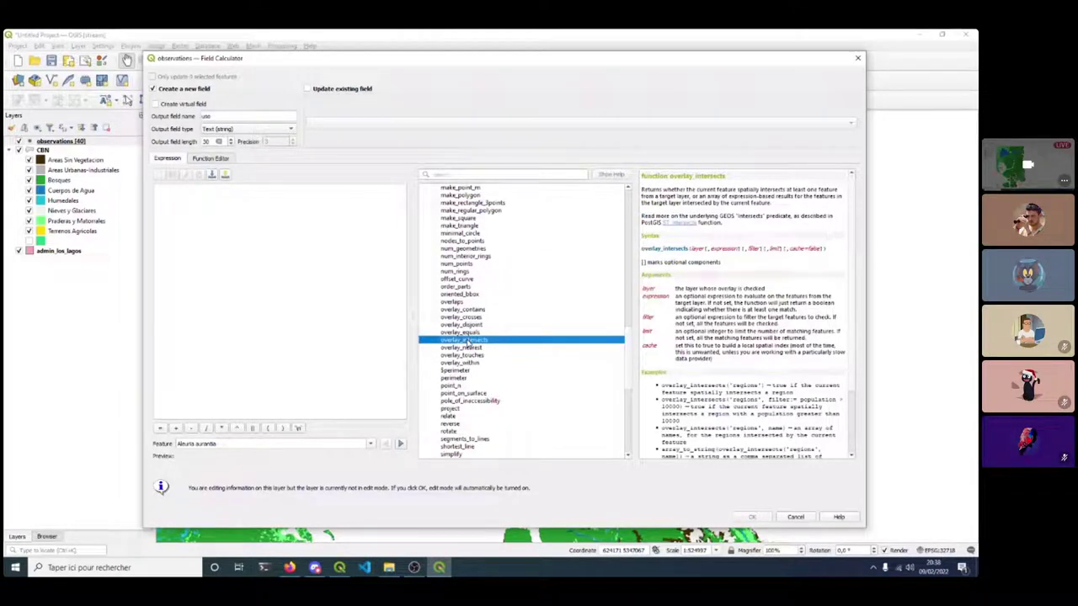
Examine the arguments and examples in the overlay_intersects help and look over the neighbouring overlay functions.
{"action": "scroll", "coordinate": [697, 338], "scroll_direction": "down", "scroll_amount": 3}
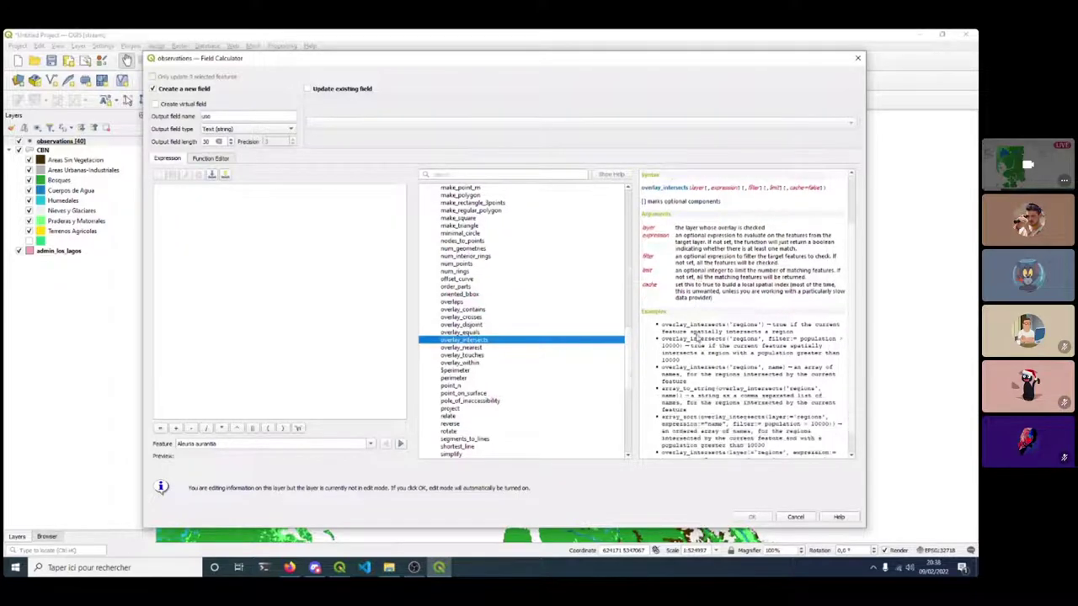
{"action": "scroll", "coordinate": [697, 337], "scroll_direction": "up", "scroll_amount": 2}
{"action": "scroll", "coordinate": [532, 355], "scroll_direction": "down", "scroll_amount": 2}
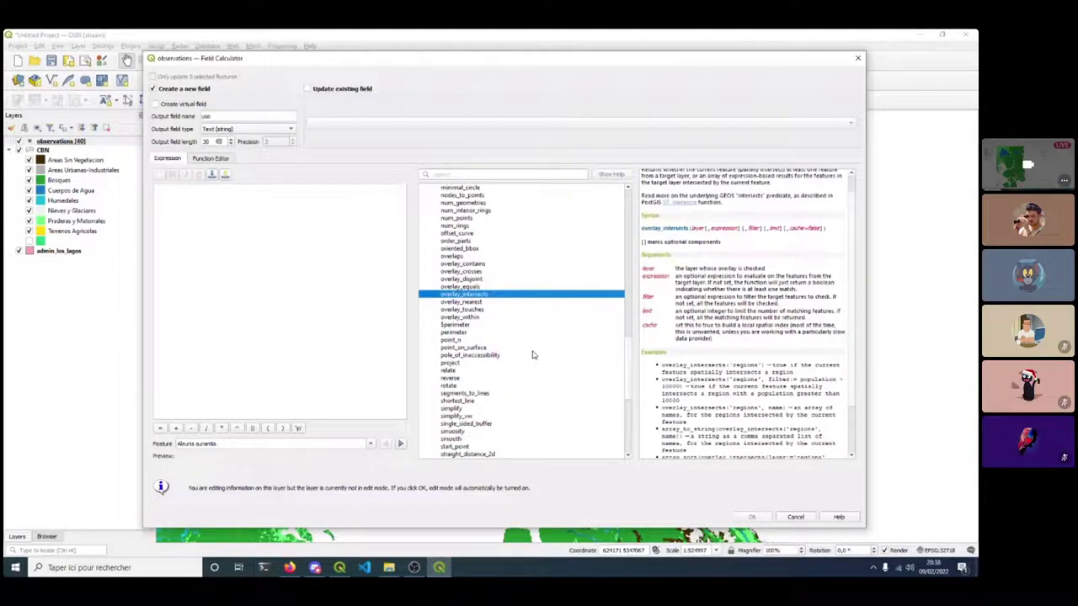
{"action": "scroll", "coordinate": [532, 355], "scroll_direction": "down", "scroll_amount": 2}
{"action": "scroll", "coordinate": [533, 354], "scroll_direction": "up", "scroll_amount": 4}
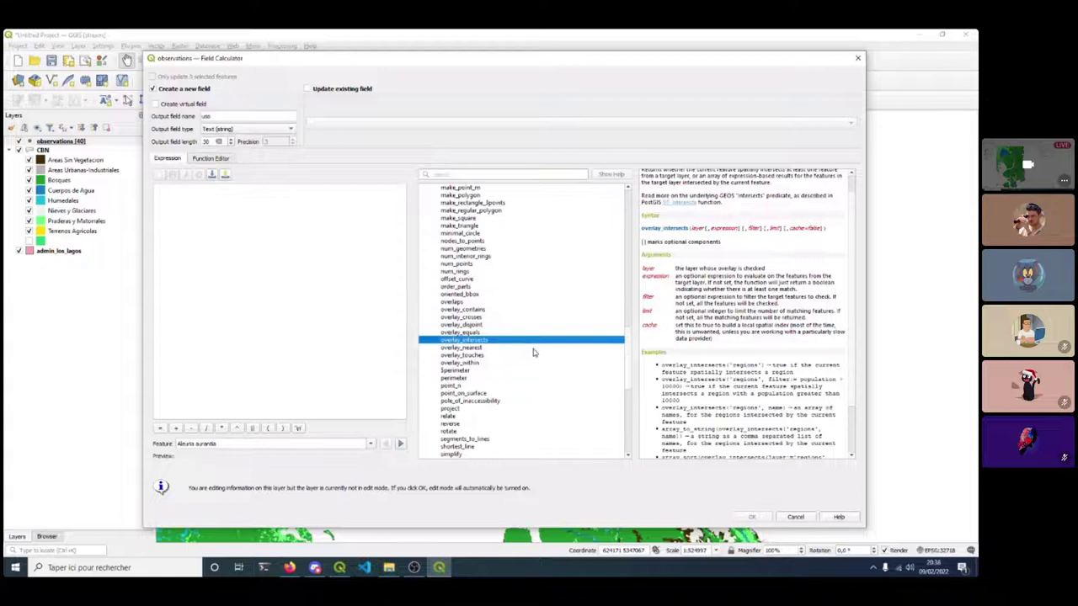
{"action": "scroll", "coordinate": [533, 352], "scroll_direction": "up", "scroll_amount": 1}
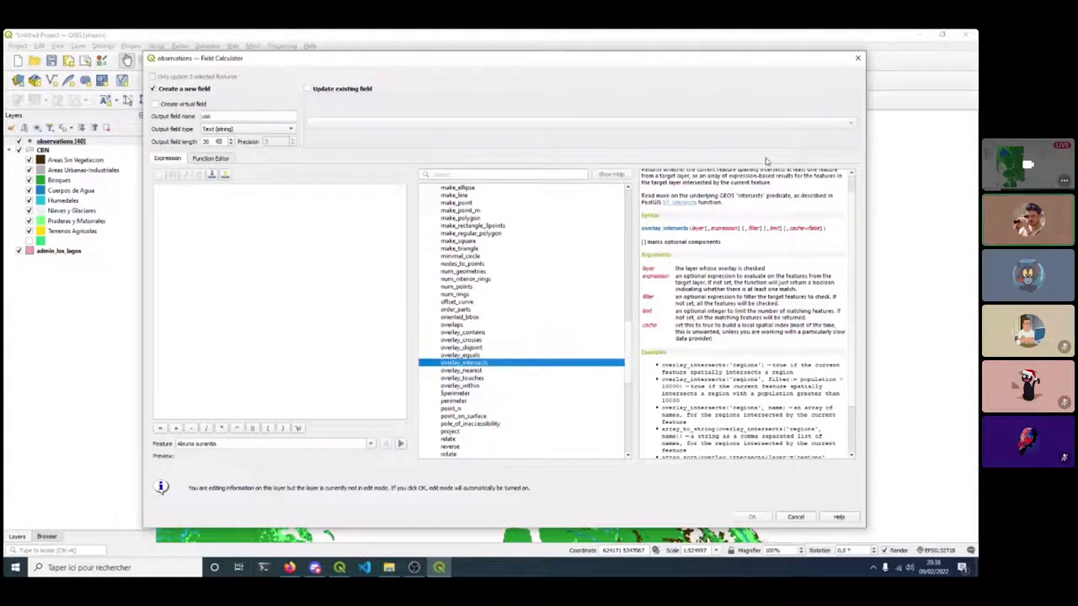
{"action": "scroll", "coordinate": [754, 239], "scroll_direction": "up", "scroll_amount": 1}
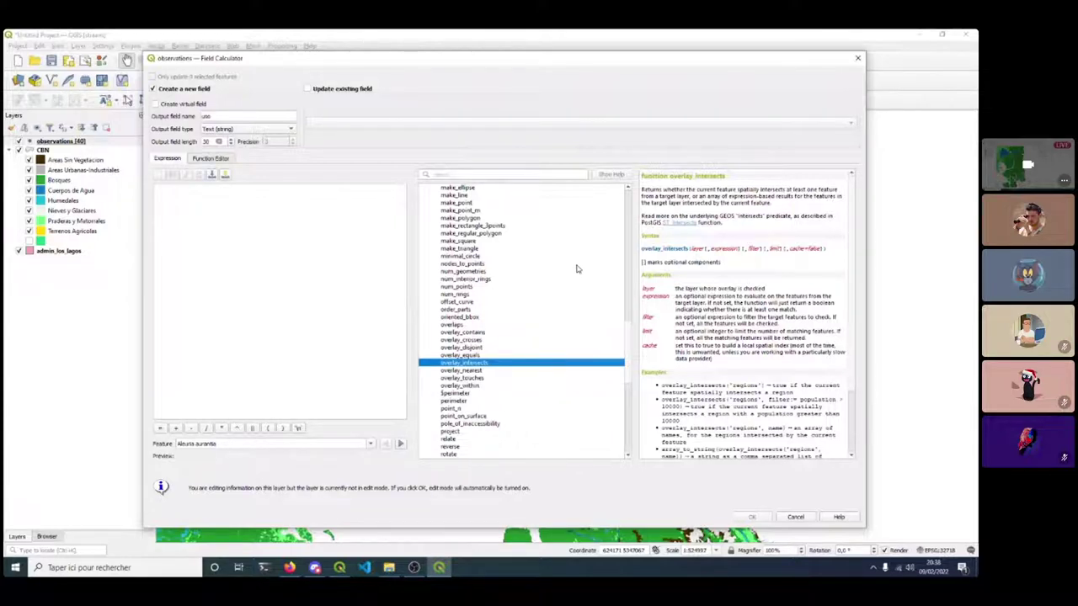
{"action": "scroll", "coordinate": [577, 269], "scroll_direction": "up", "scroll_amount": 4}
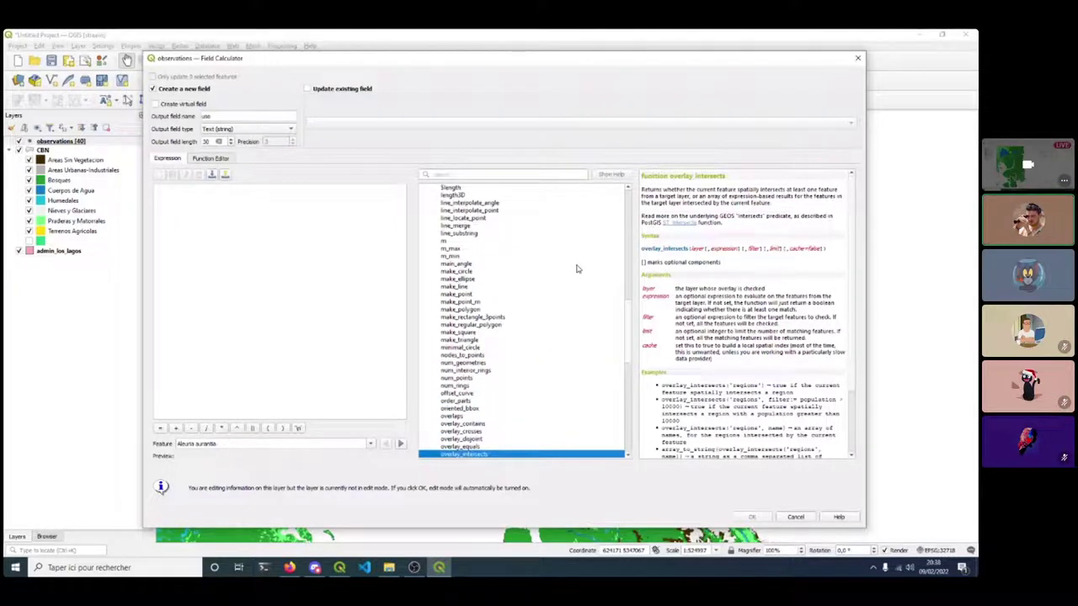
{"action": "scroll", "coordinate": [577, 269], "scroll_direction": "down", "scroll_amount": 3}
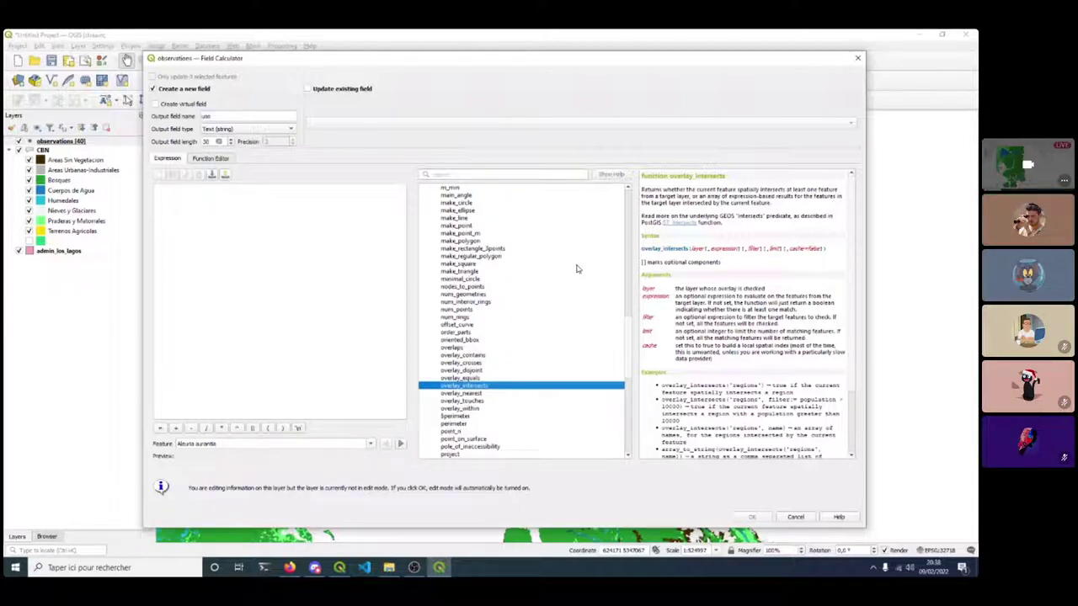
{"action": "scroll", "coordinate": [577, 268], "scroll_direction": "down", "scroll_amount": 4}
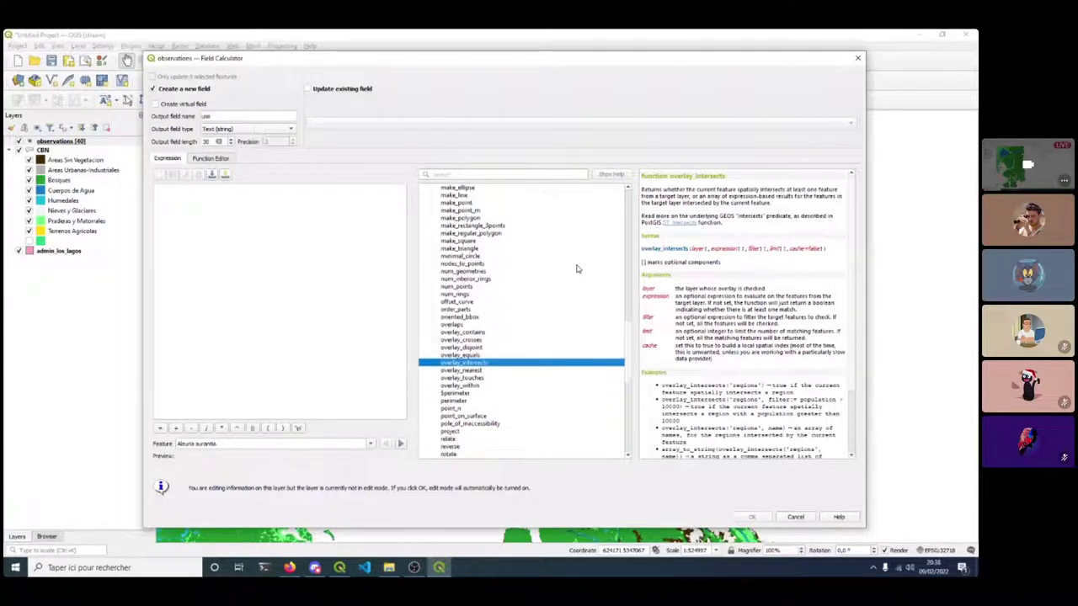
{"action": "scroll", "coordinate": [577, 269], "scroll_direction": "down", "scroll_amount": 3}
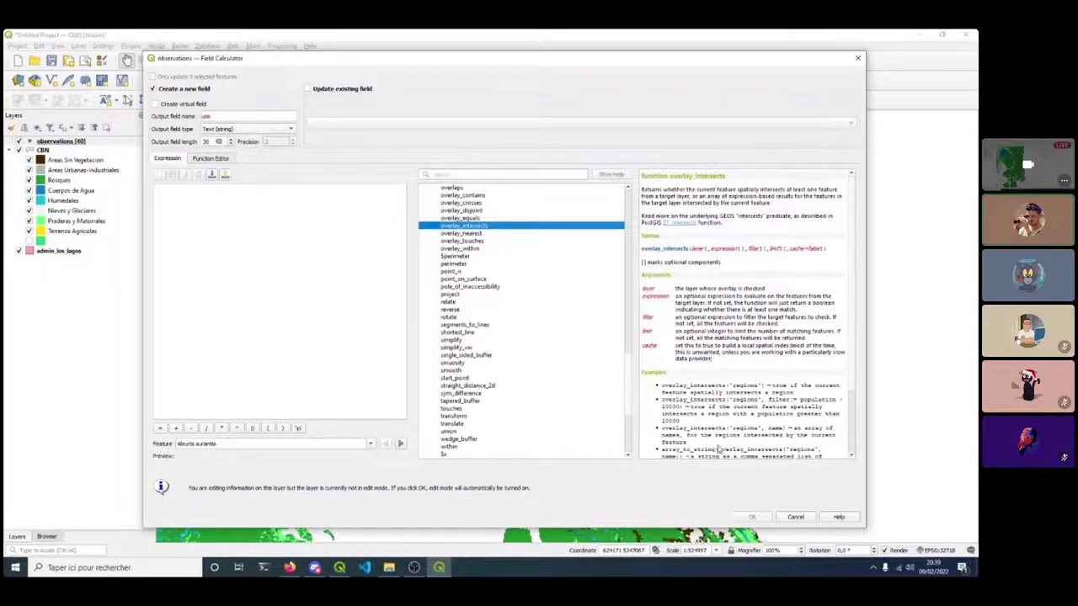
{"action": "scroll", "coordinate": [715, 353], "scroll_direction": "down", "scroll_amount": 3}
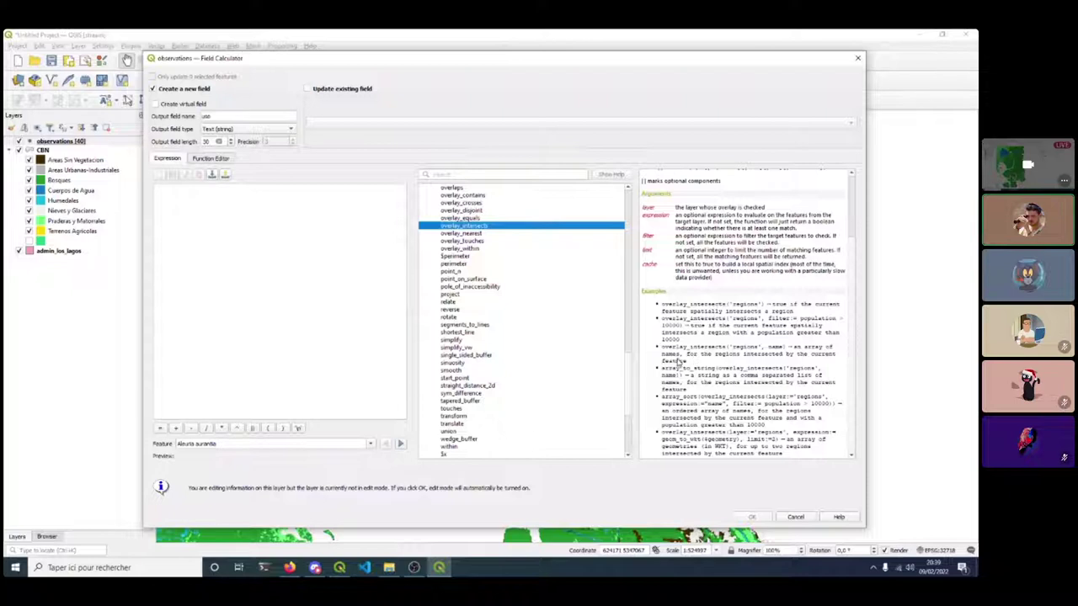
Insert the overlay_intersects function into the expression with 'layer' as placeholder layer name and uso in quotes as second argument.
{"action": "double_click", "coordinate": [453, 225]}
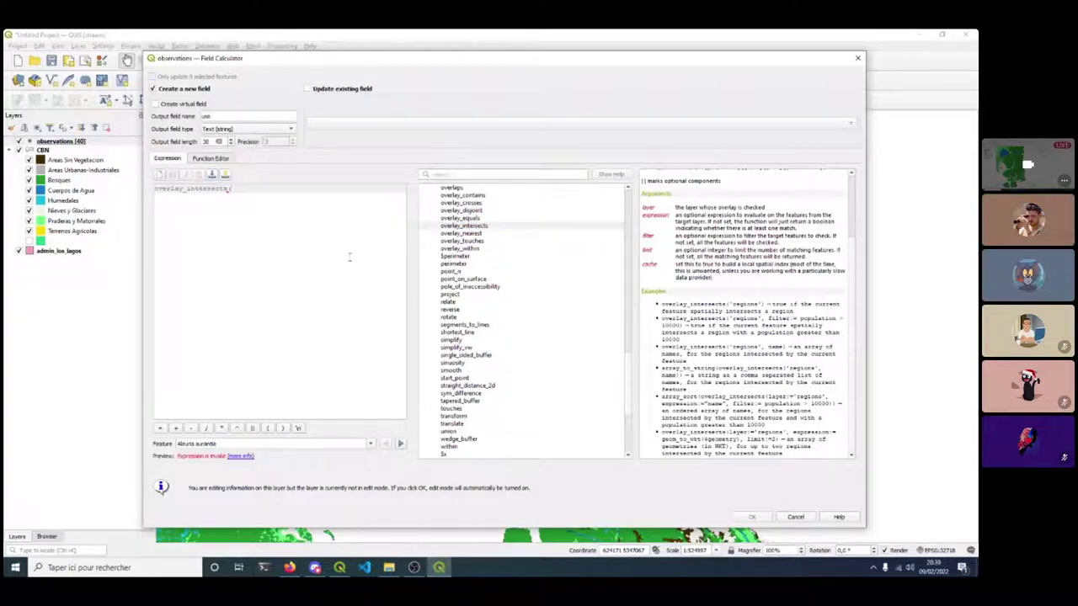
{"action": "type", "text": "'layer',"}
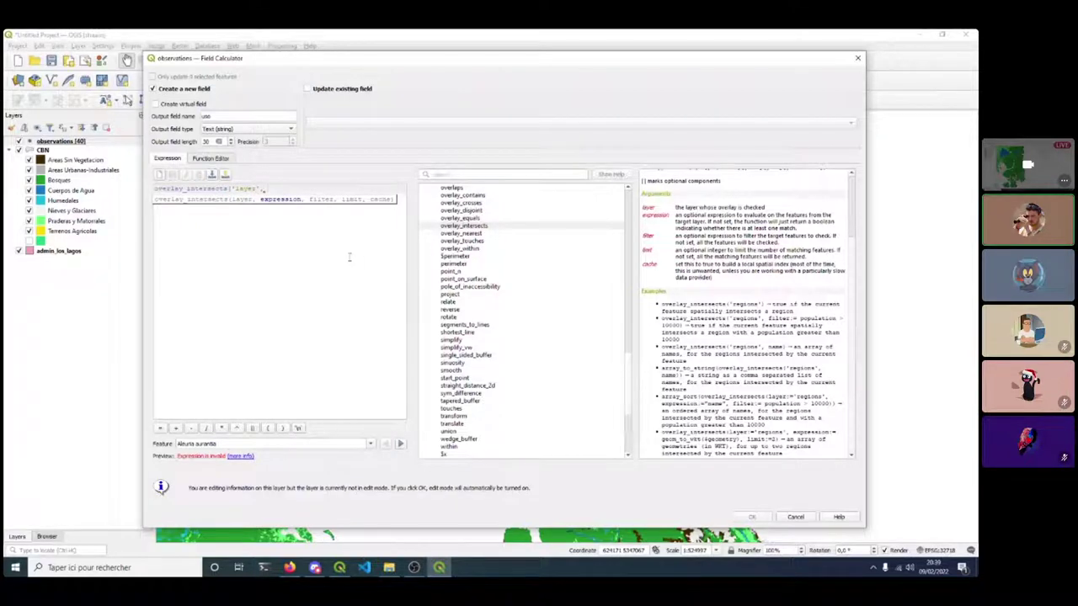
{"action": "type", "text": " 'USO')"}
{"action": "key", "text": "BackSpace"}
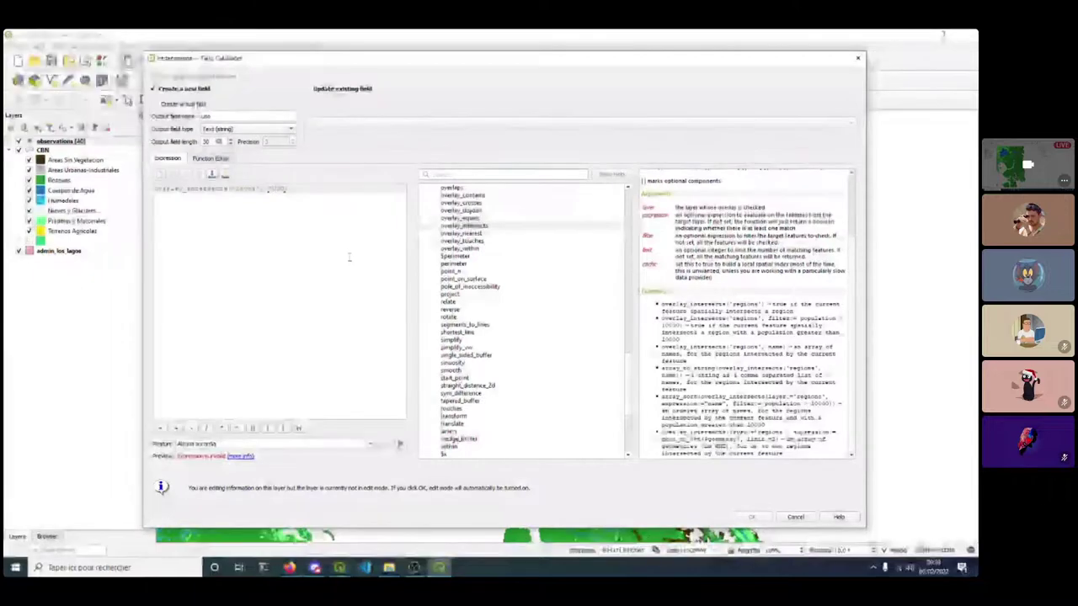
{"action": "type", "text": ")"}
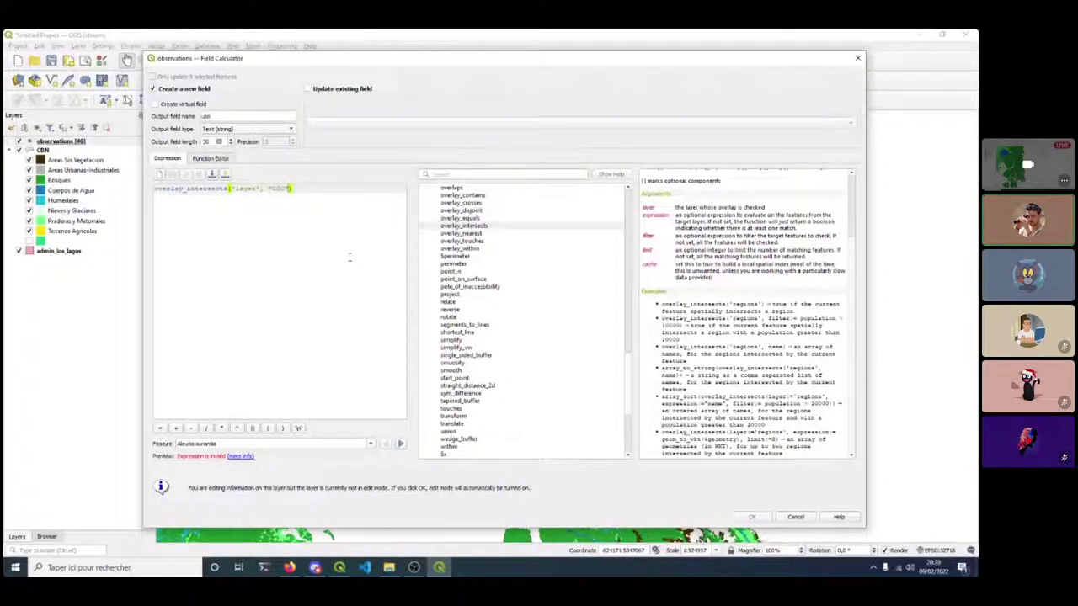
{"action": "key", "text": "BackSpace"}
{"action": "double_click", "coordinate": [273, 188]}
{"action": "type", "text": "name"}
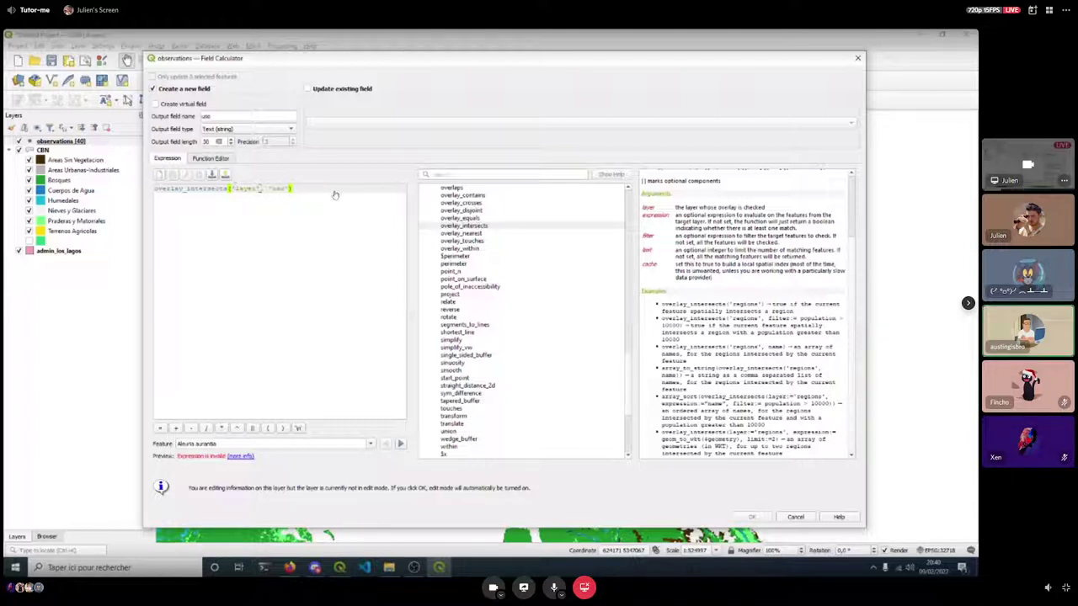
Remove the second argument so the expression reads overlay_intersects('layer'), and check the expression error details.
{"action": "left_click_drag", "start_coordinate": [290, 189], "coordinate": [260, 189]}
{"action": "key", "text": "BackSpace"}
{"action": "left_click", "coordinate": [400, 444]}
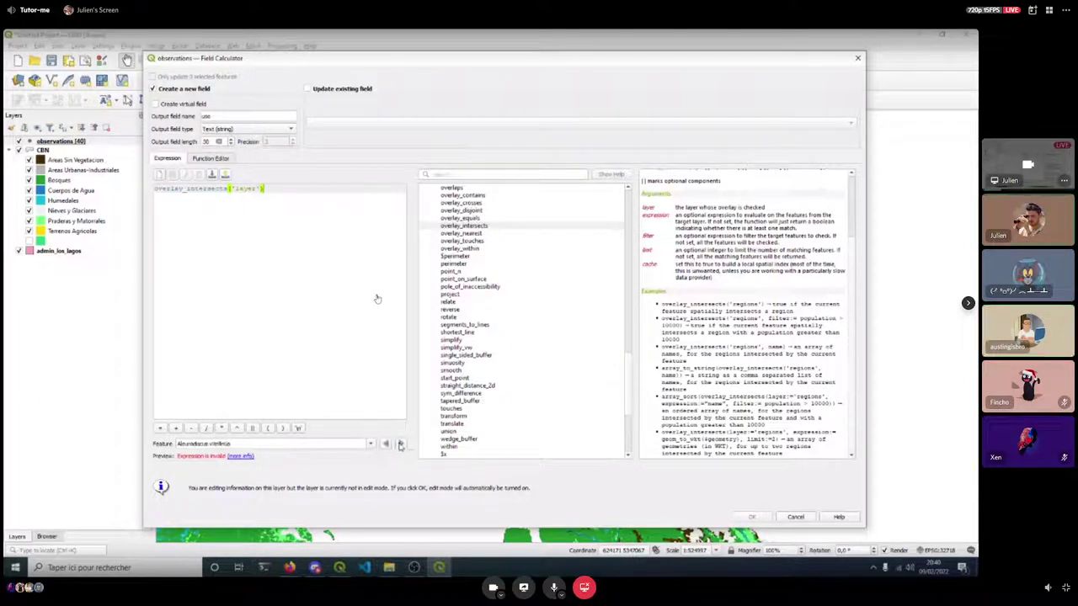
{"action": "left_click", "coordinate": [241, 456]}
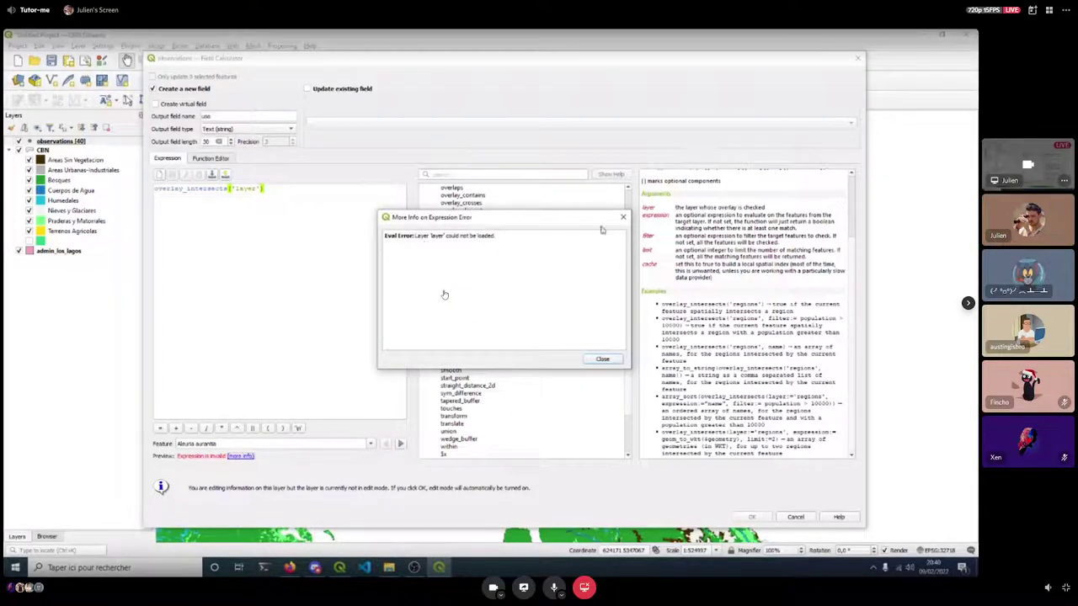
{"action": "left_click", "coordinate": [623, 221]}
Replace the placeholder layer name with CBN and add the unquoted uso field, making the expression overlay_intersects('CBN', uso).
{"action": "double_click", "coordinate": [243, 188]}
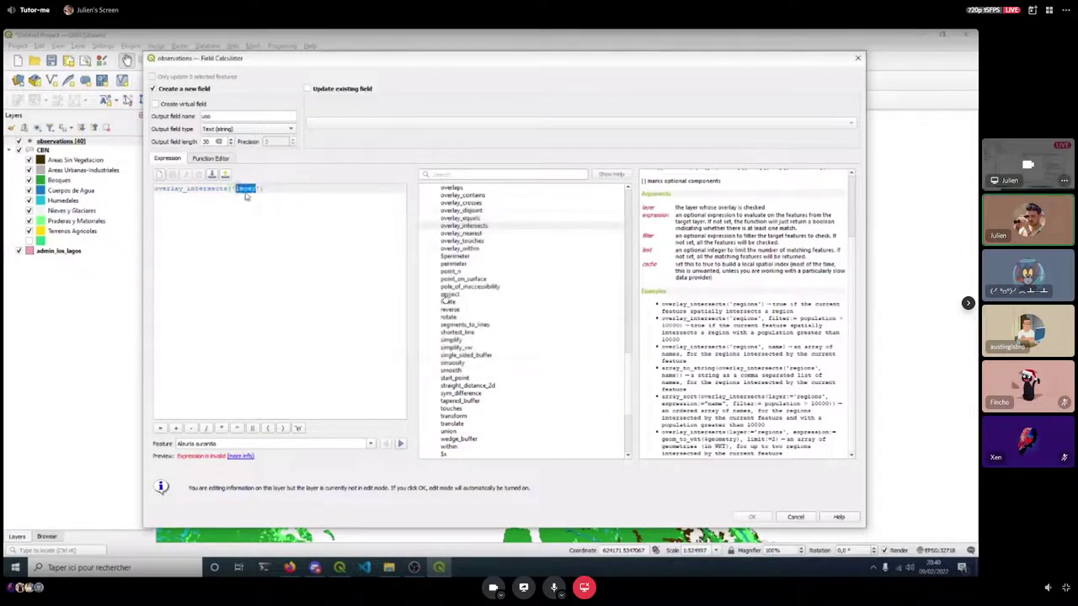
{"action": "type", "text": "CBN', "}
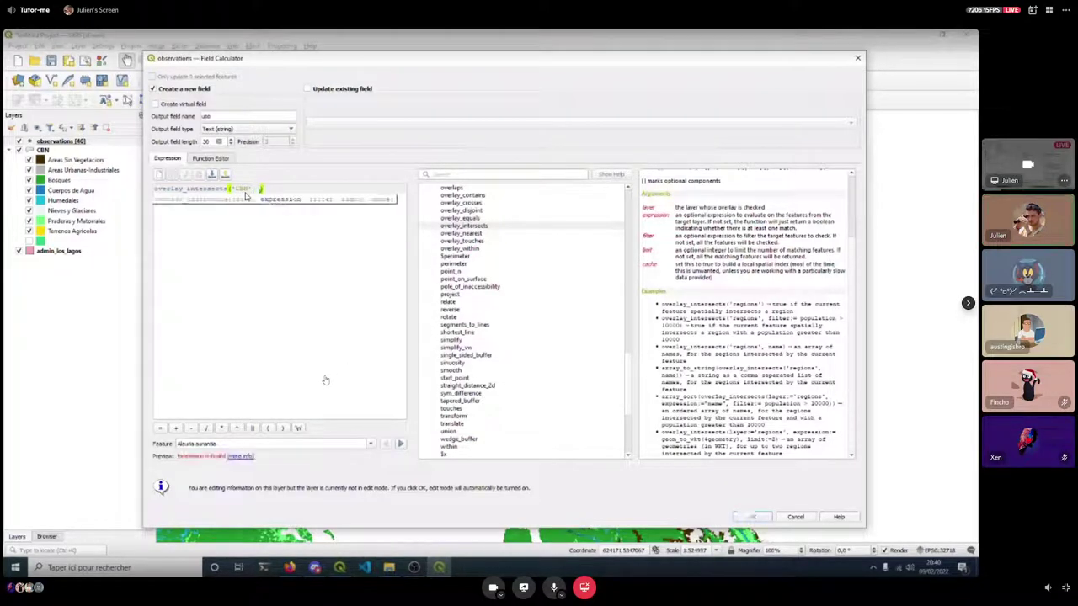
{"action": "type", "text": "'"}
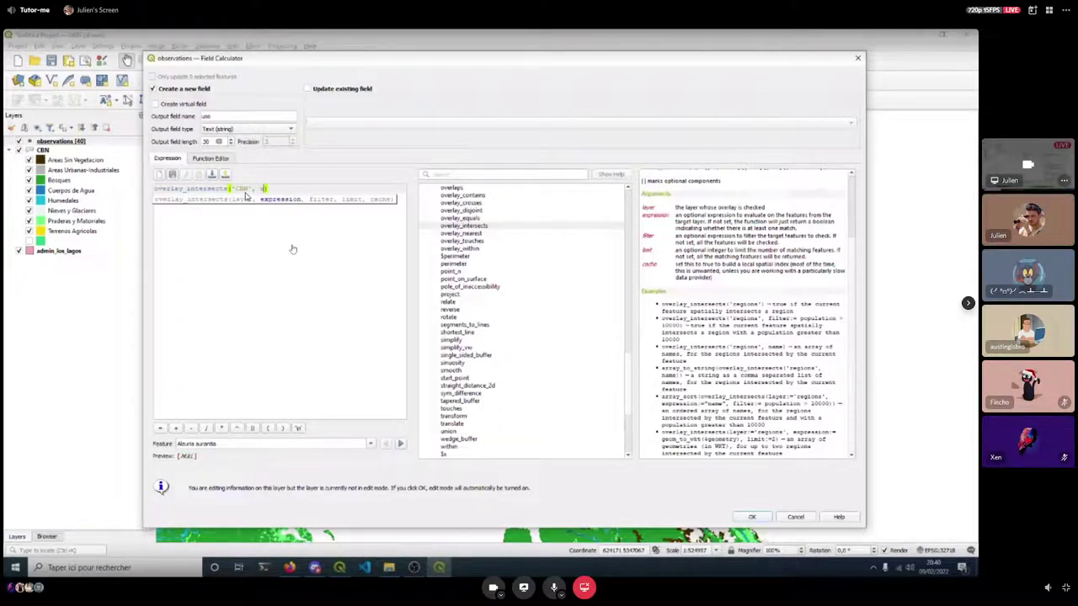
{"action": "type", "text": "uso'"}
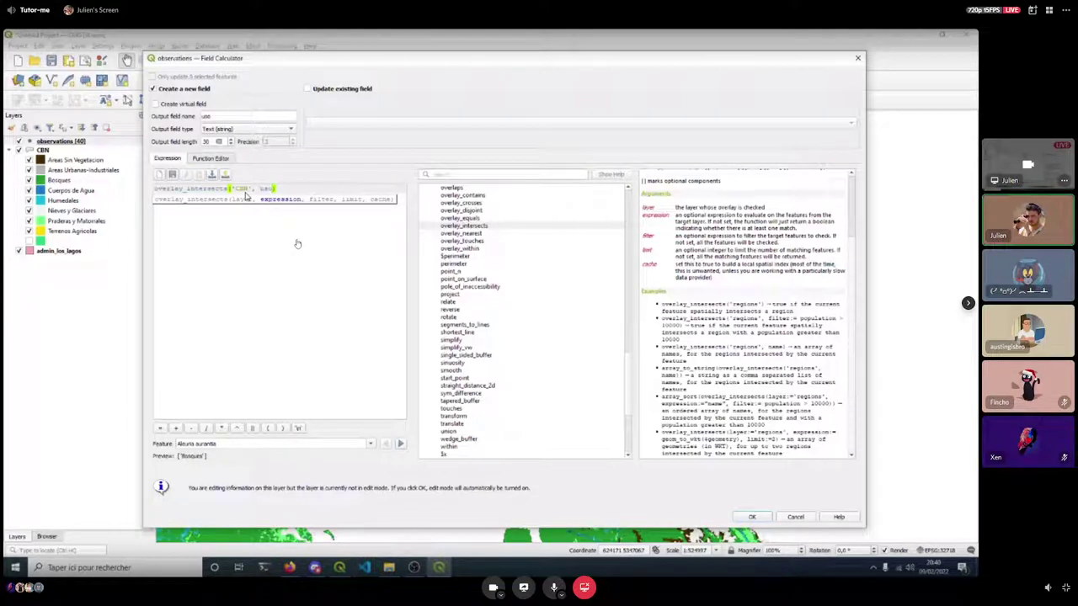
{"action": "type", "text": ")"}
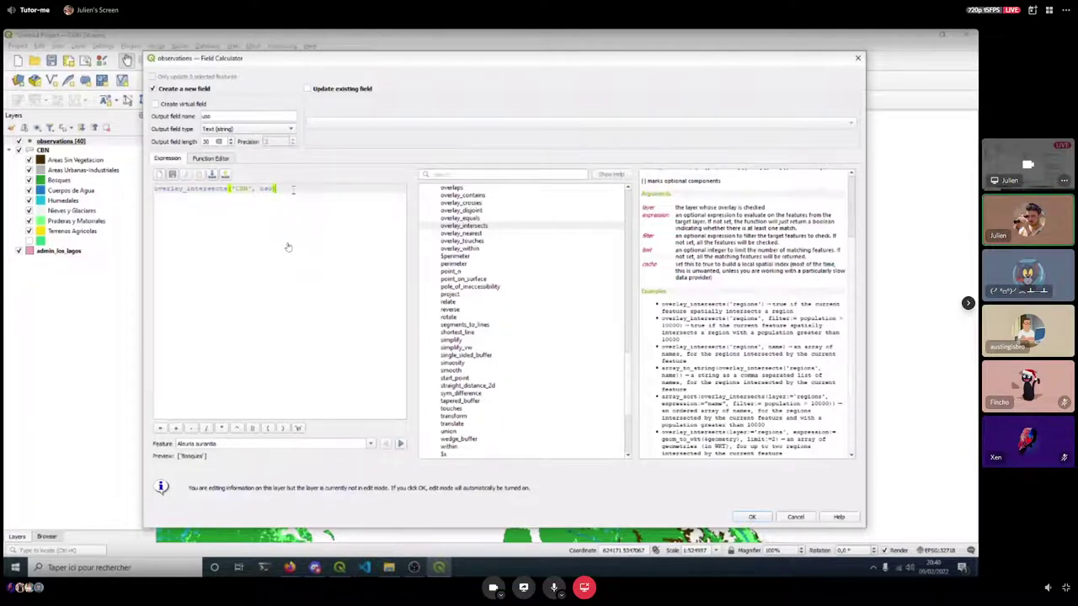
{"action": "double_click", "coordinate": [242, 189]}
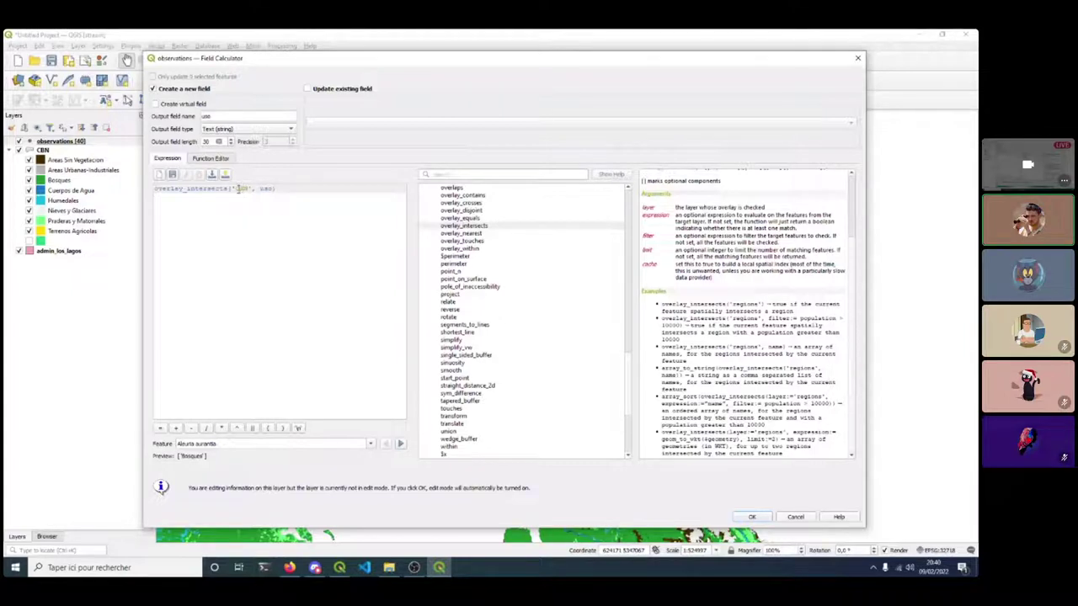
{"action": "double_click", "coordinate": [242, 189]}
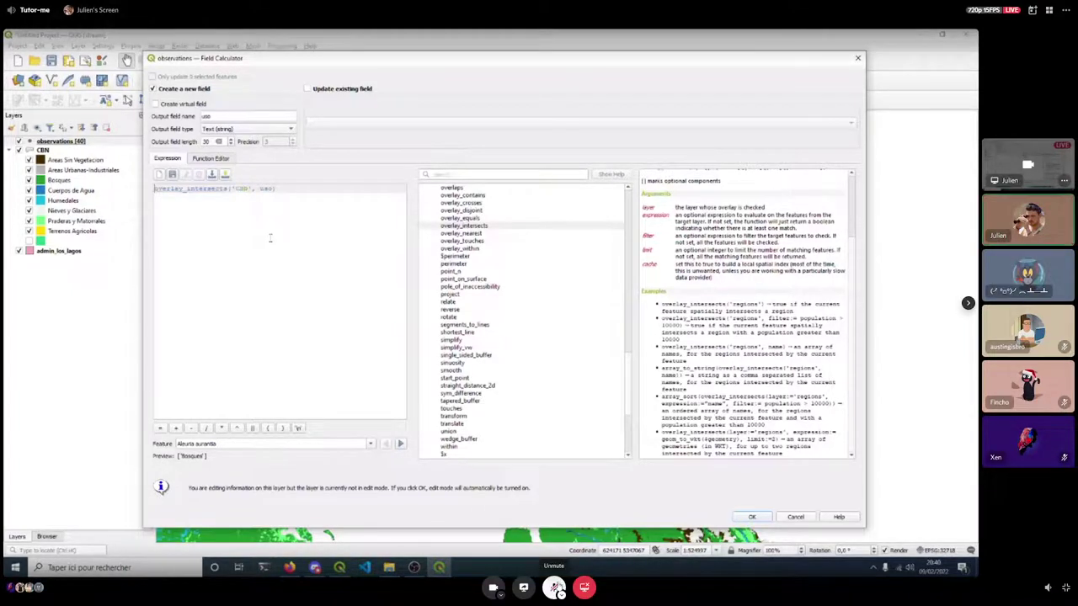
Wrap the overlay_intersects expression in the array_get function with index 1, making it array_get(overlay_intersects('CBN', uso), 1).
{"action": "left_click", "coordinate": [242, 190]}
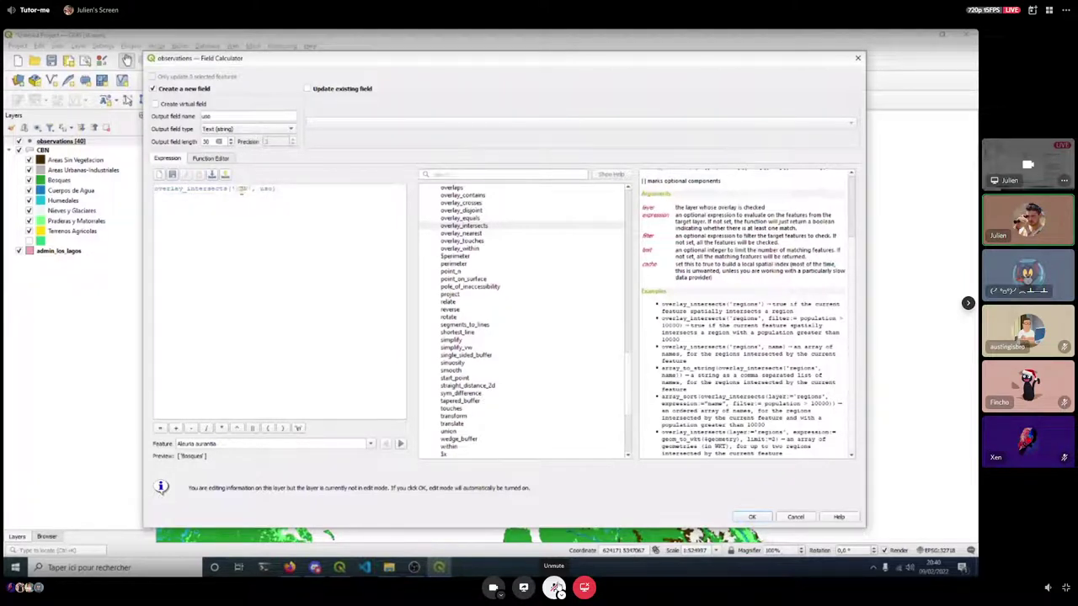
{"action": "double_click", "coordinate": [242, 189]}
{"action": "left_click", "coordinate": [240, 189]}
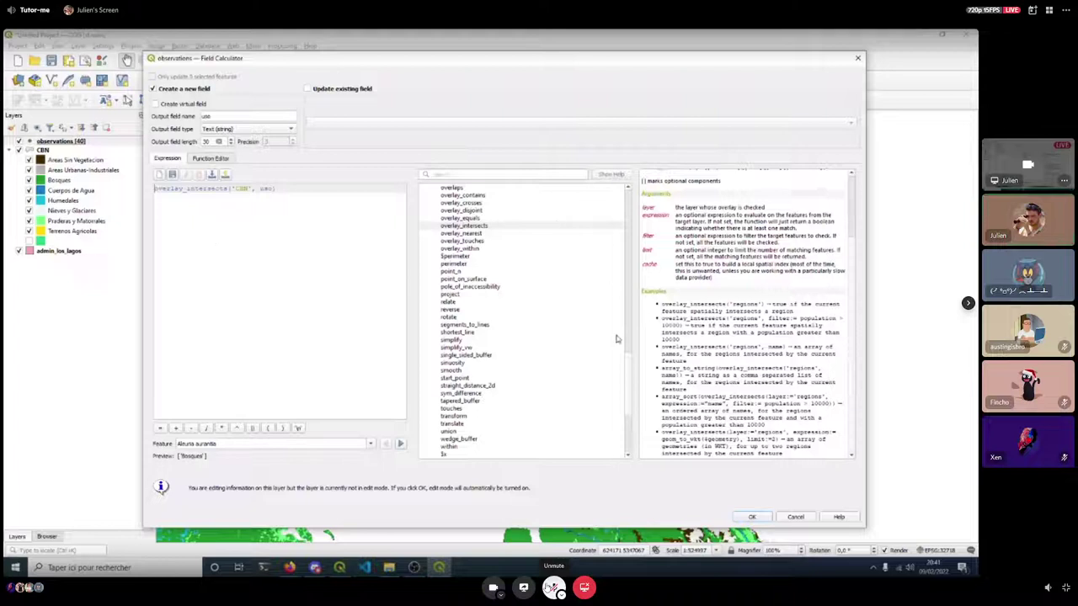
{"action": "left_click_drag", "start_coordinate": [631, 362], "coordinate": [628, 194]}
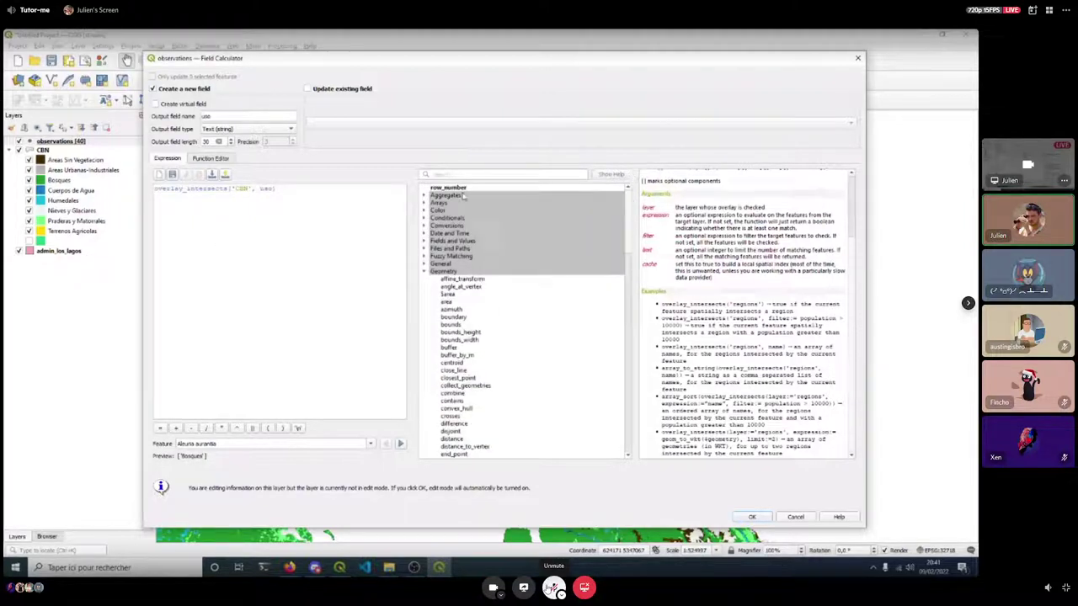
{"action": "left_click", "coordinate": [425, 204]}
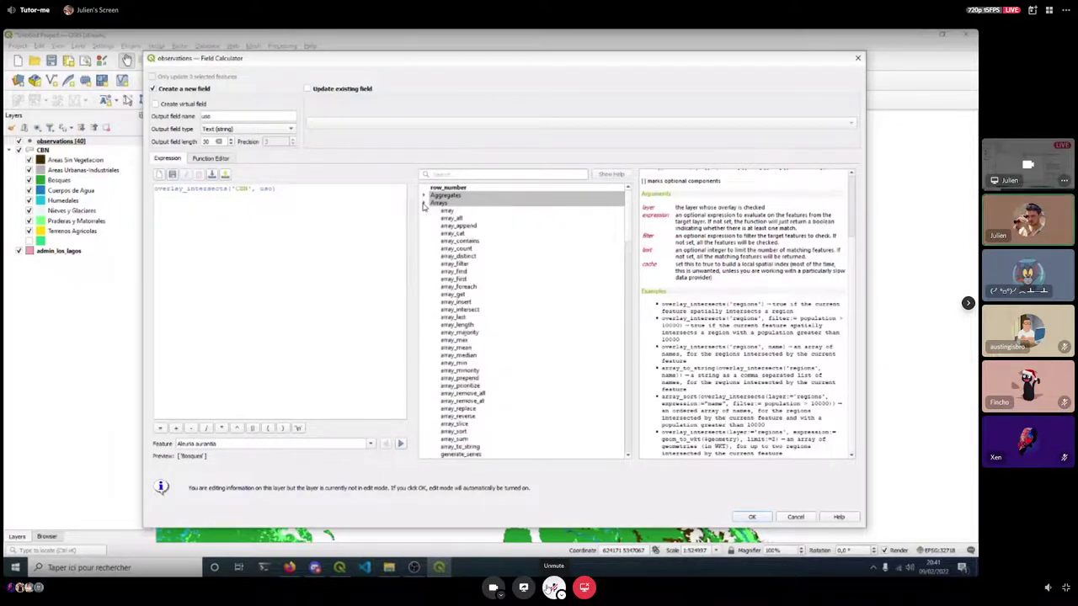
{"action": "double_click", "coordinate": [453, 294]}
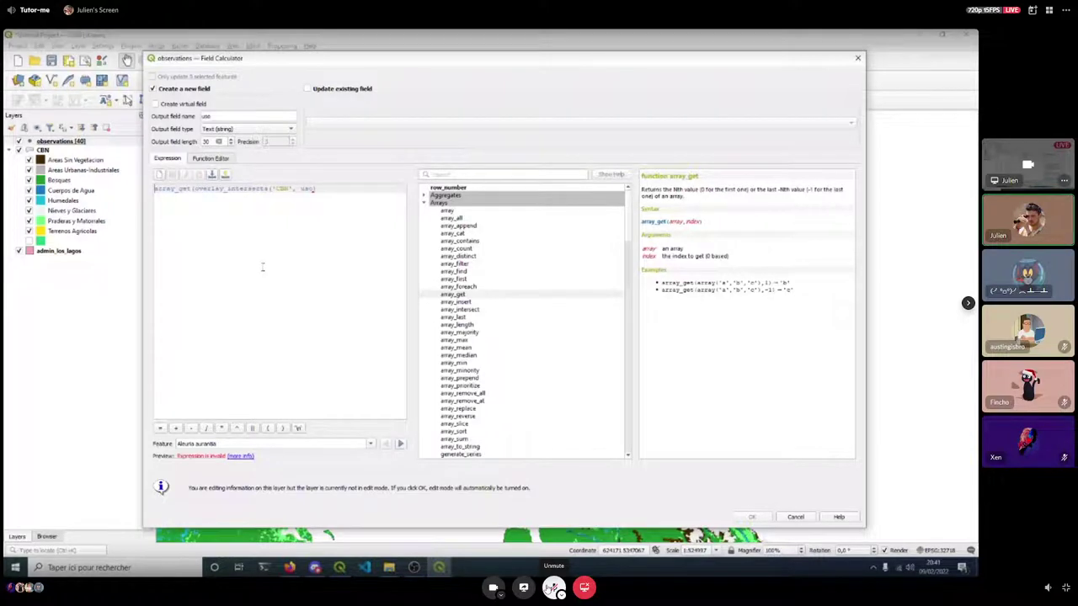
{"action": "type", "text": ","}
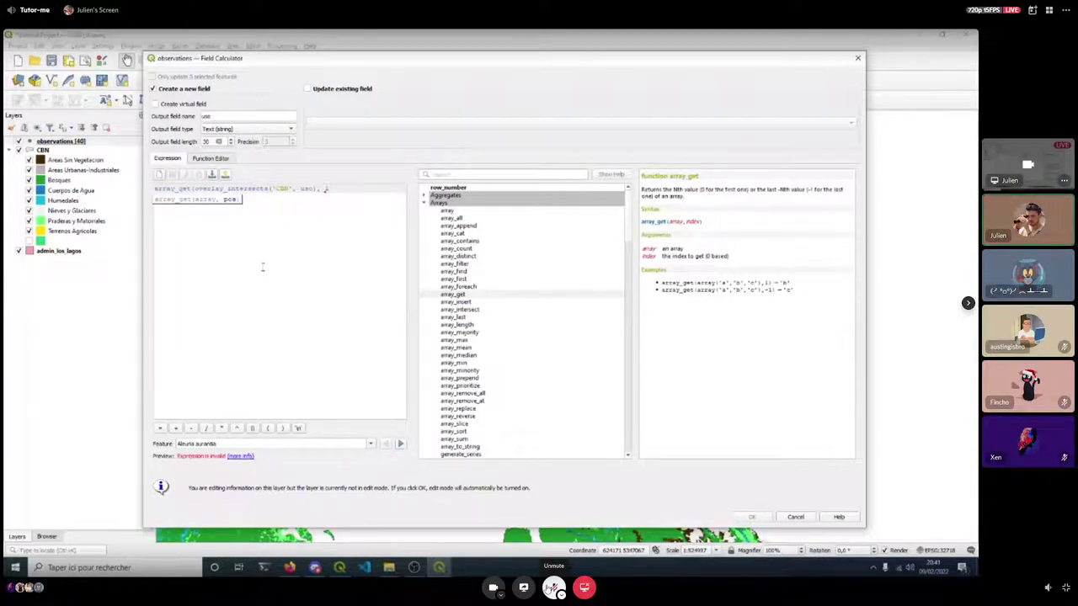
{"action": "type", "text": " 1)"}
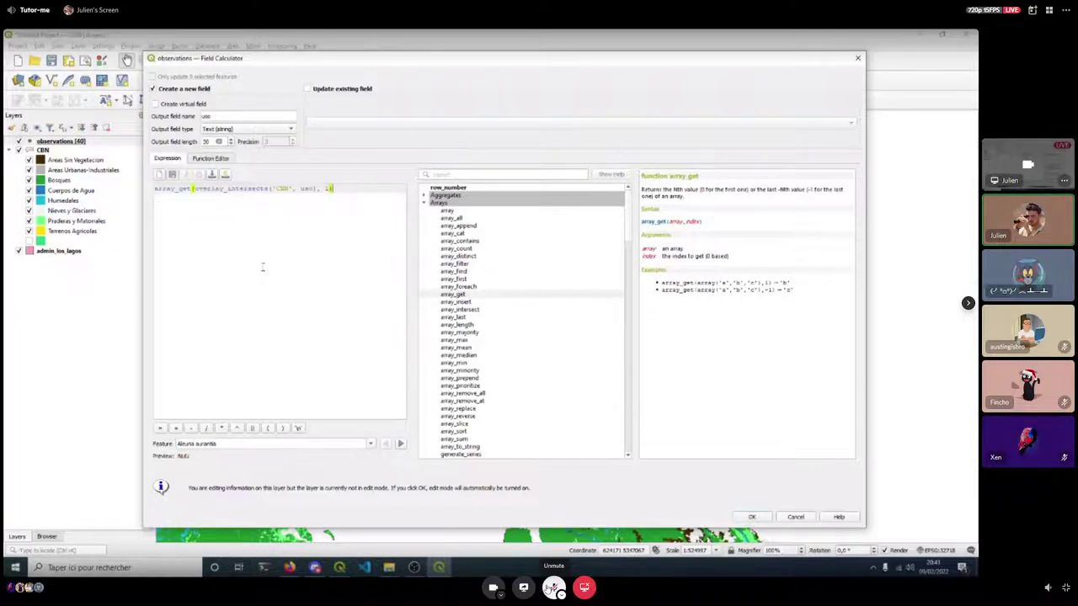
Change the array_get index to 0, preview the expression on further features, and run the field calculation.
{"action": "key", "text": "Left"}
{"action": "key", "text": "shift+Left"}
{"action": "key", "text": "BackSpace"}
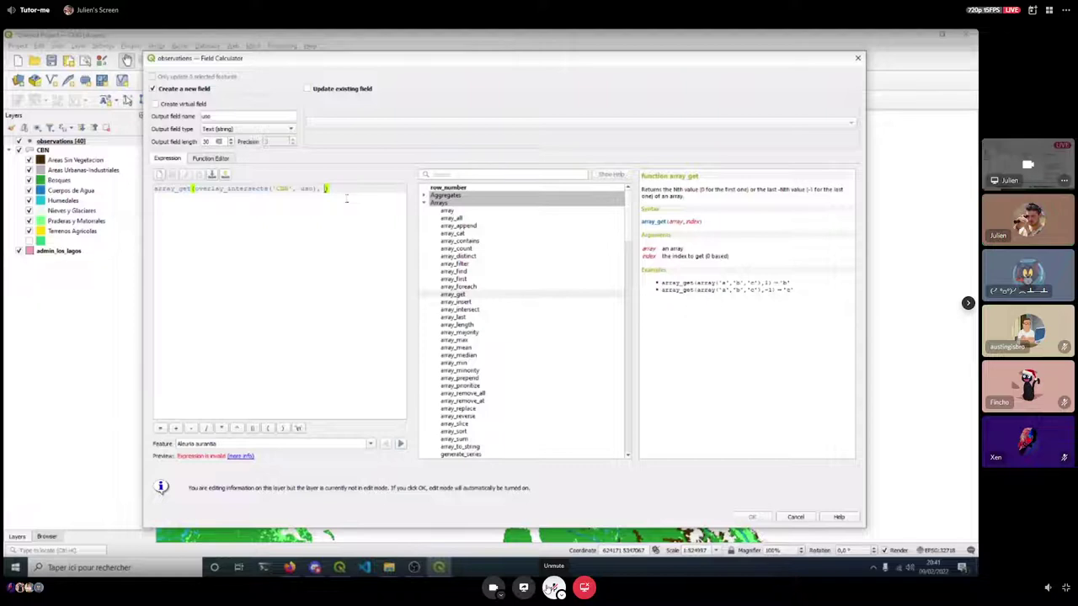
{"action": "type", "text": "0"}
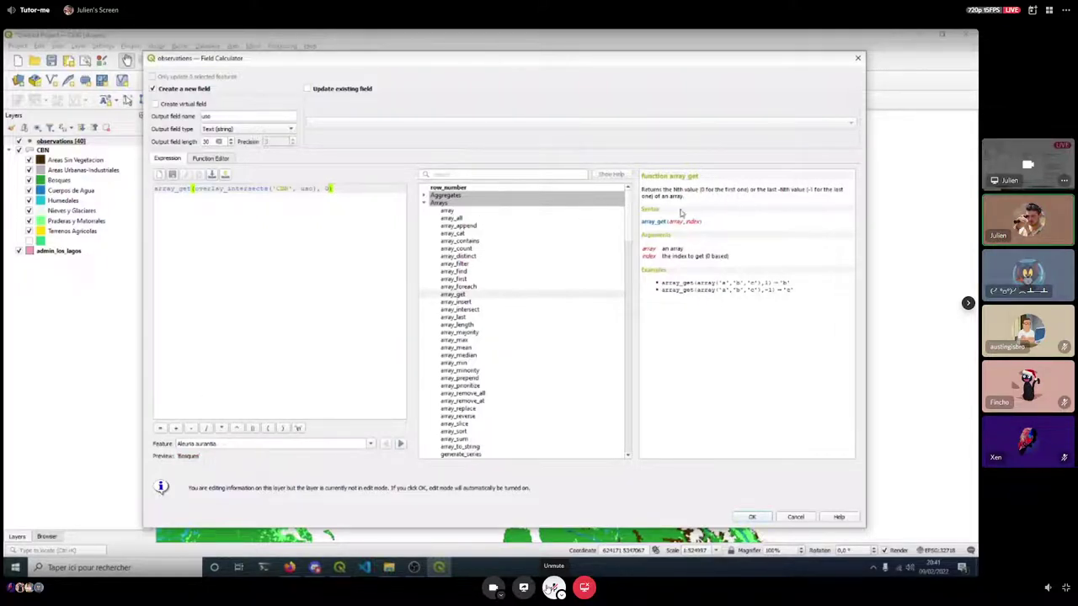
{"action": "left_click", "coordinate": [402, 445]}
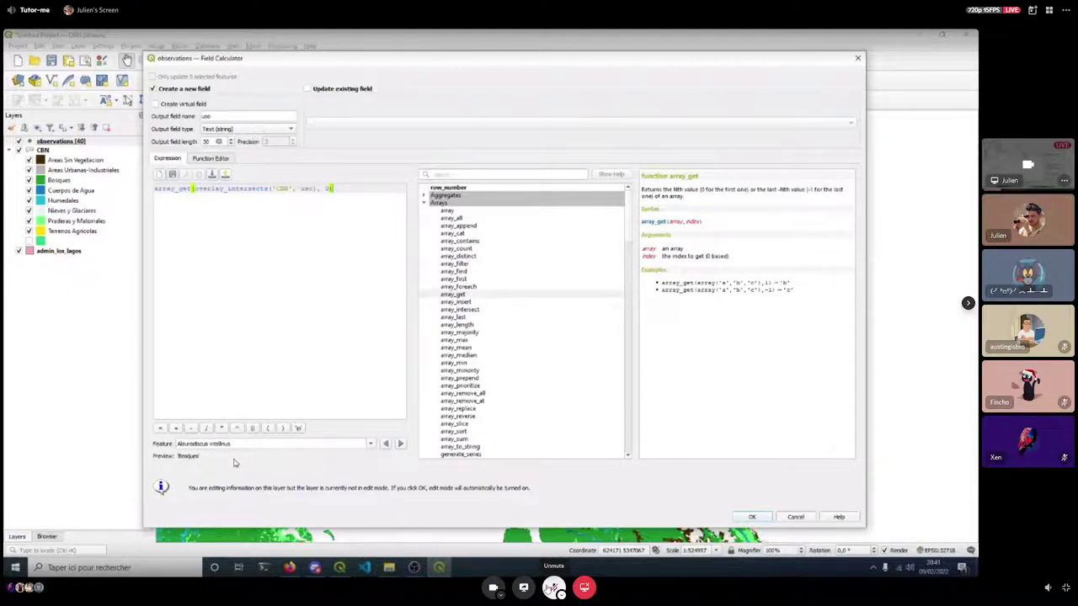
{"action": "left_click", "coordinate": [402, 444]}
{"action": "left_click", "coordinate": [754, 516]}
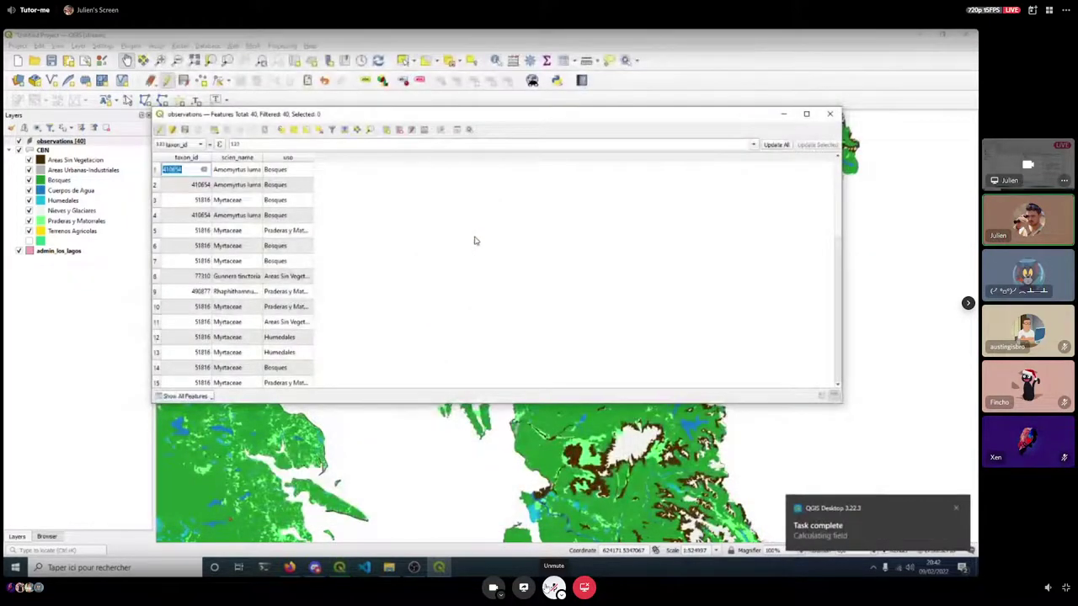
Save the edits to the observations layer and turn off its editing mode.
{"action": "key", "text": "Escape"}
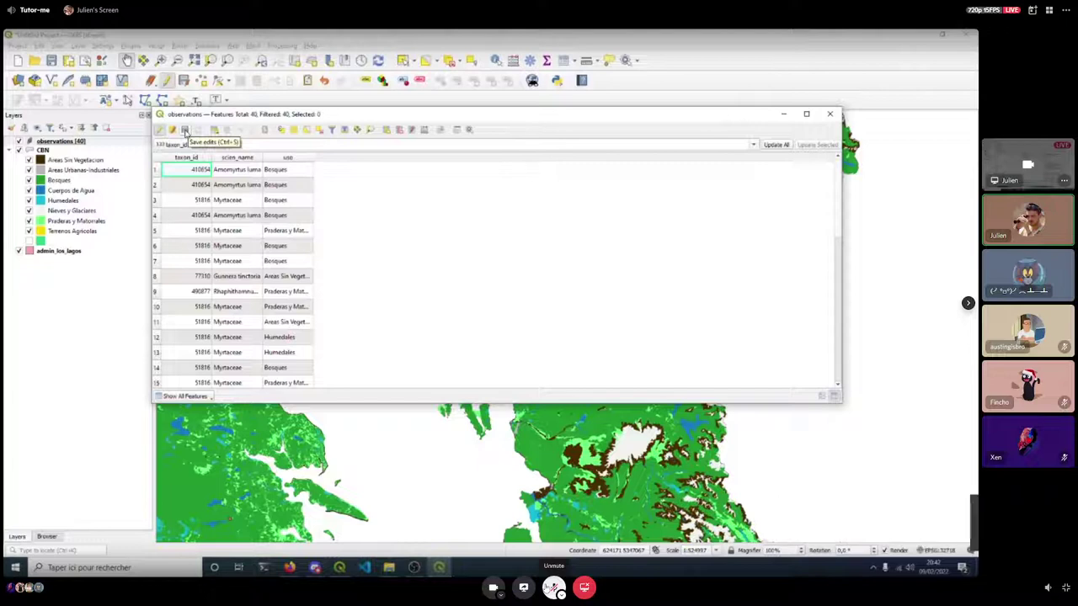
{"action": "left_click", "coordinate": [185, 131]}
{"action": "left_click", "coordinate": [160, 129]}
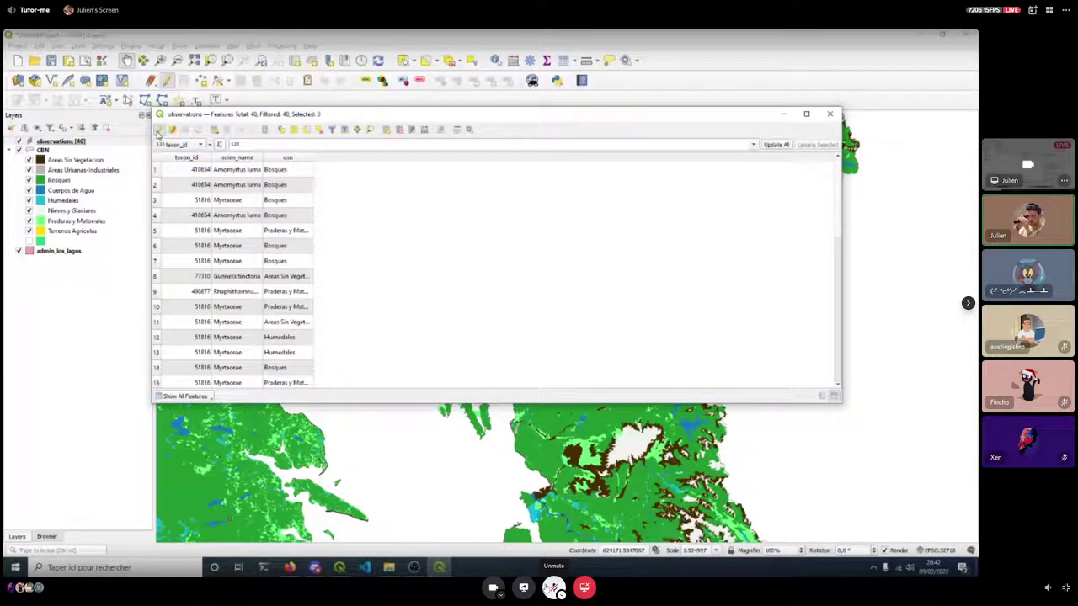
Sort the observations attribute table by uso and inspect the first two records.
{"action": "left_click", "coordinate": [283, 144]}
{"action": "left_click", "coordinate": [282, 156]}
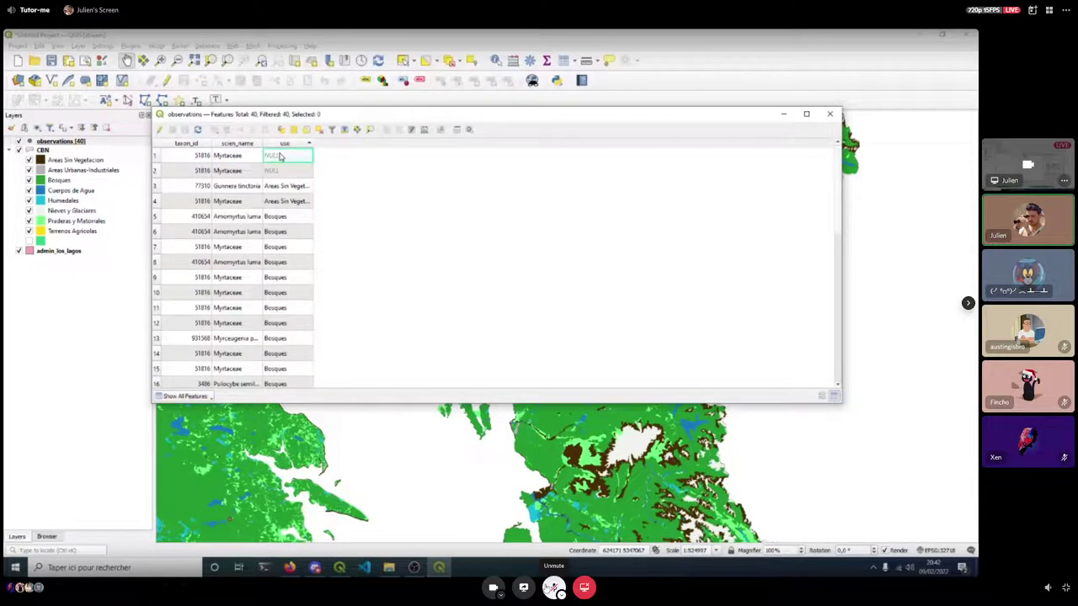
{"action": "left_click", "coordinate": [236, 172]}
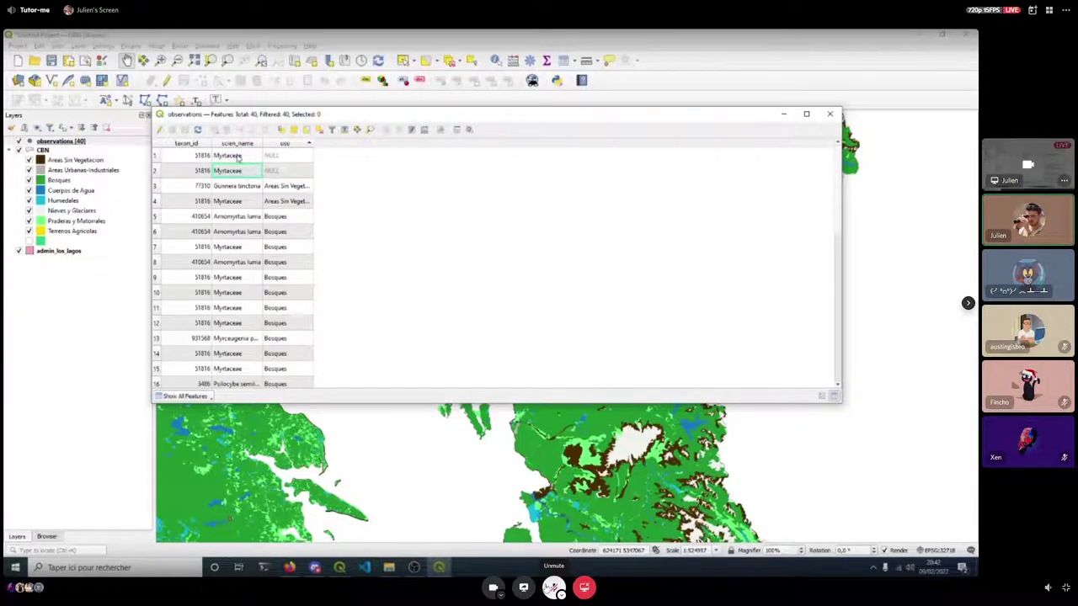
{"action": "left_click", "coordinate": [240, 157]}
{"action": "left_click", "coordinate": [237, 172]}
{"action": "left_click", "coordinate": [240, 157]}
{"action": "left_click", "coordinate": [239, 171]}
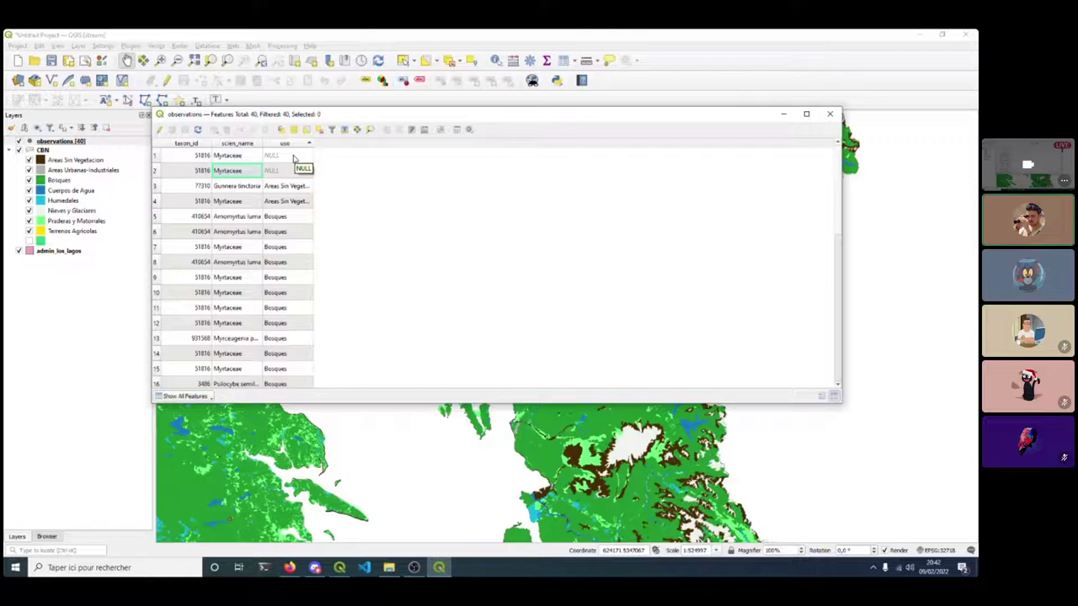
{"action": "key", "text": "Tab"}
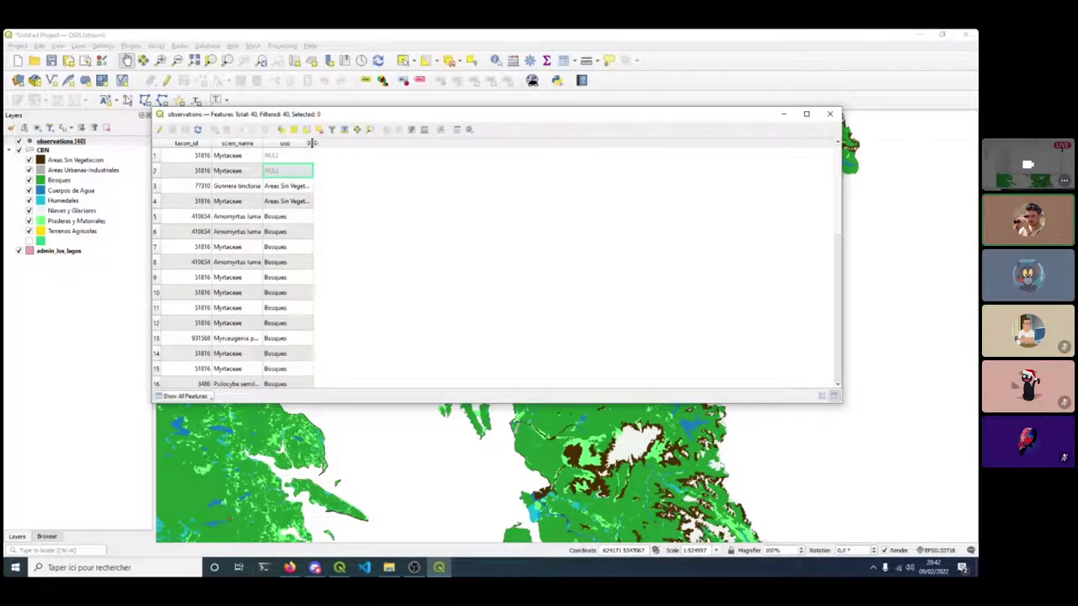
Widen the uso, scien_name and taxon_id columns and review the land uses assigned throughout the observations table.
{"action": "left_click_drag", "start_coordinate": [311, 146], "coordinate": [355, 147]}
{"action": "scroll", "coordinate": [313, 223], "scroll_direction": "down", "scroll_amount": 8}
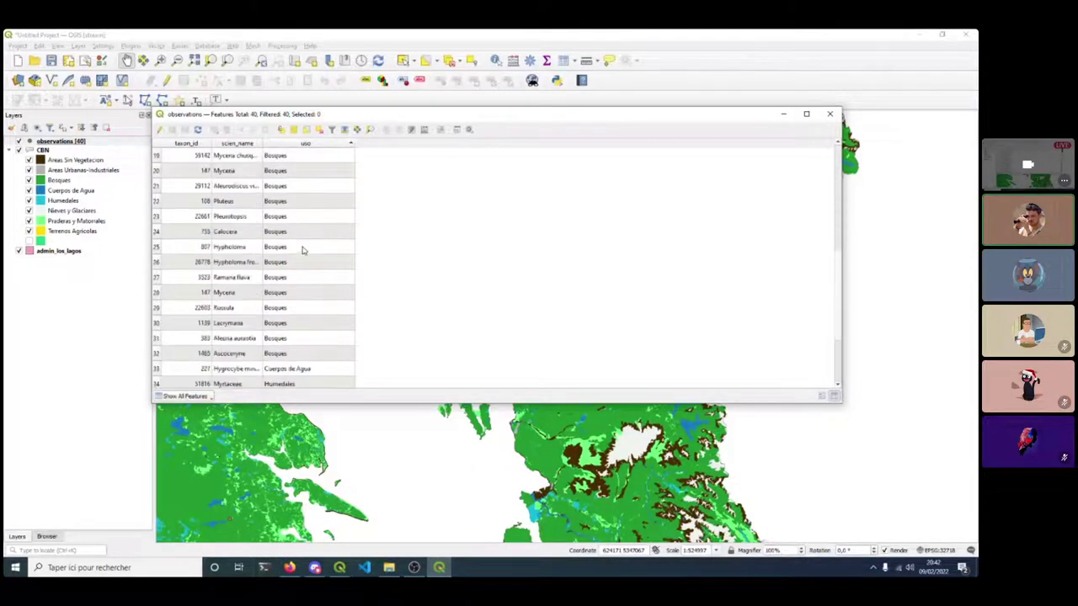
{"action": "scroll", "coordinate": [296, 341], "scroll_direction": "up", "scroll_amount": 8}
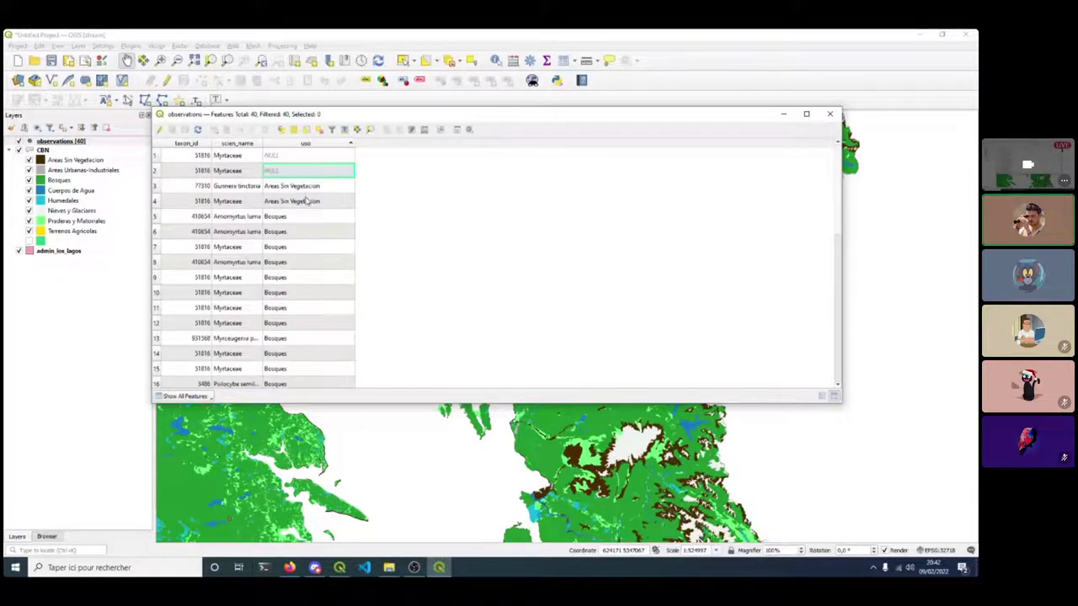
{"action": "left_click_drag", "start_coordinate": [263, 143], "coordinate": [308, 144]}
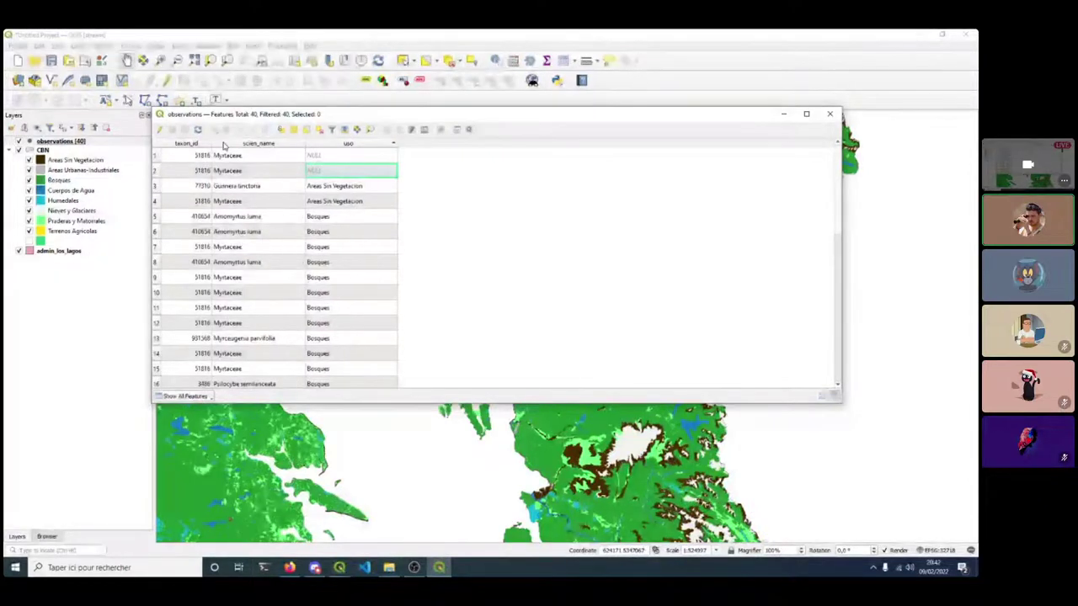
{"action": "left_click_drag", "start_coordinate": [219, 143], "coordinate": [247, 141]}
{"action": "scroll", "coordinate": [286, 202], "scroll_direction": "down", "scroll_amount": 8}
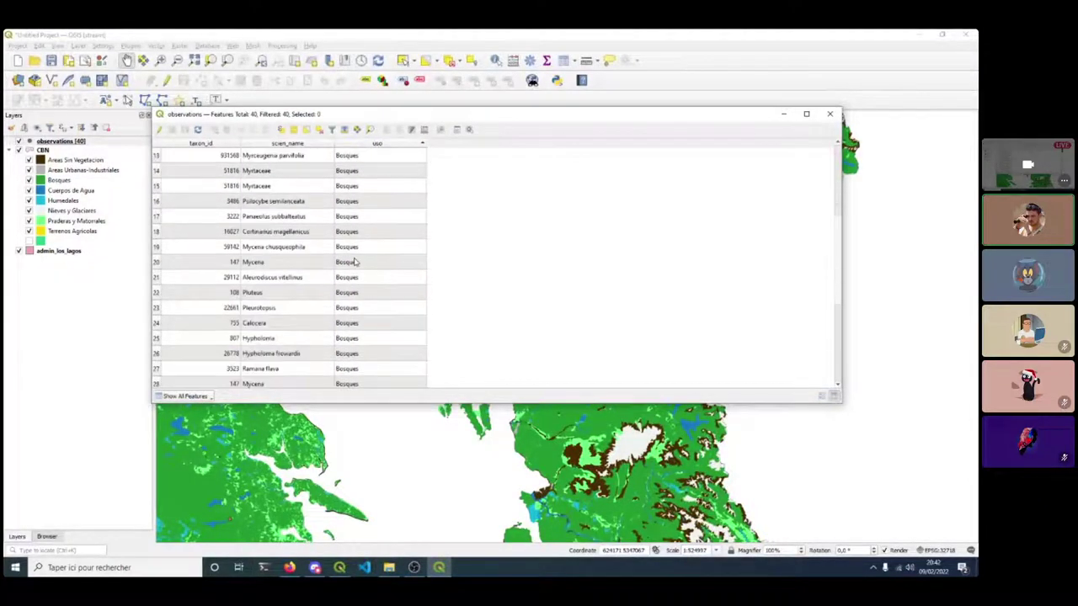
{"action": "scroll", "coordinate": [373, 189], "scroll_direction": "up", "scroll_amount": 4}
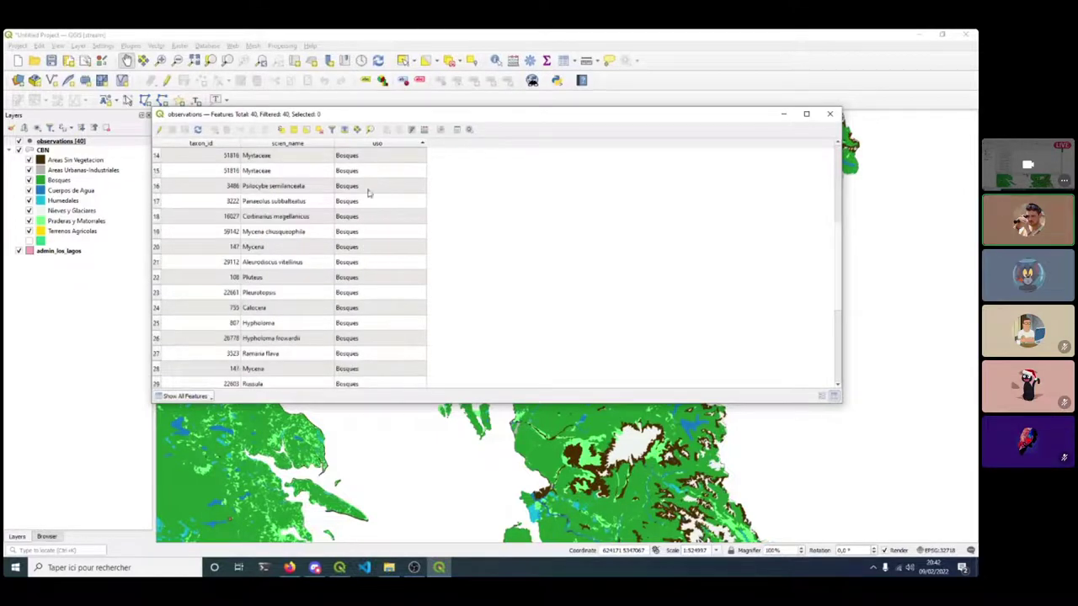
{"action": "scroll", "coordinate": [369, 193], "scroll_direction": "up", "scroll_amount": 4}
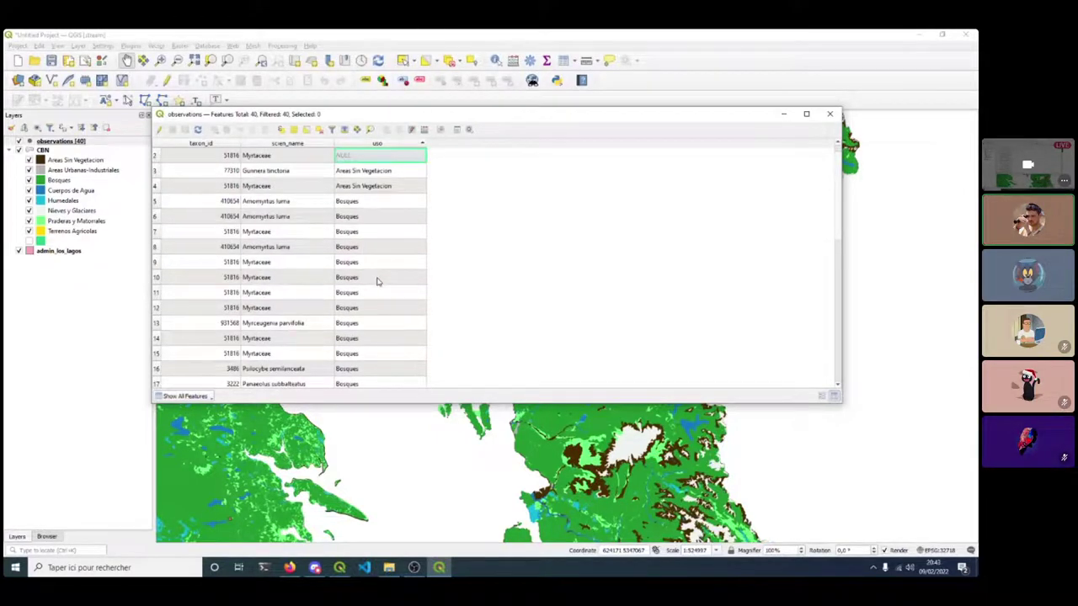
{"action": "scroll", "coordinate": [379, 280], "scroll_direction": "down", "scroll_amount": 8}
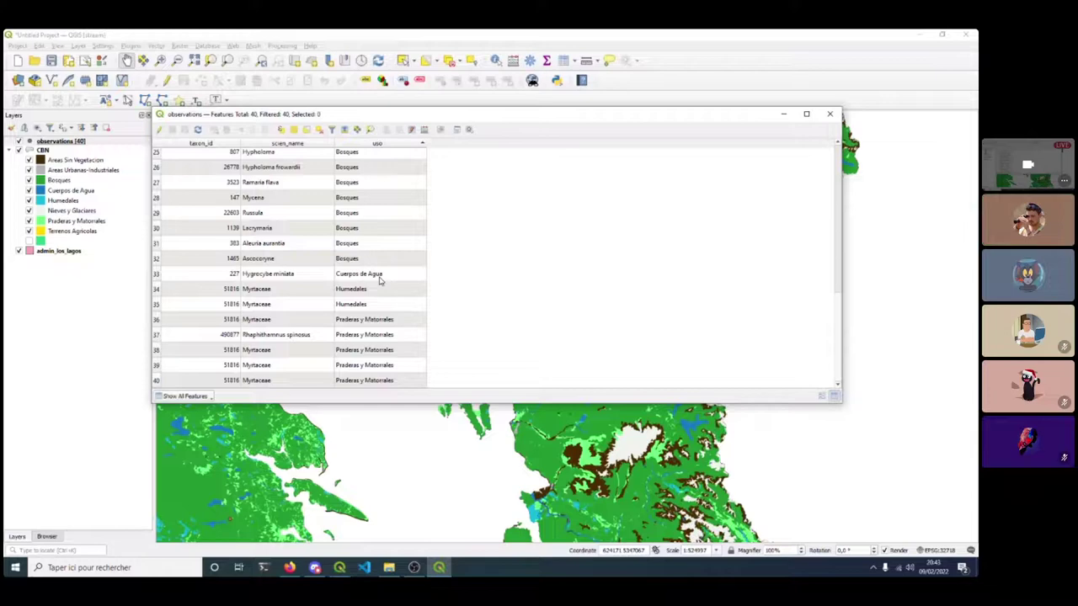
Close the attribute table and bring the whole region into view on the map.
{"action": "left_click", "coordinate": [830, 114]}
{"action": "scroll", "coordinate": [447, 268], "scroll_direction": "down", "scroll_amount": 5}
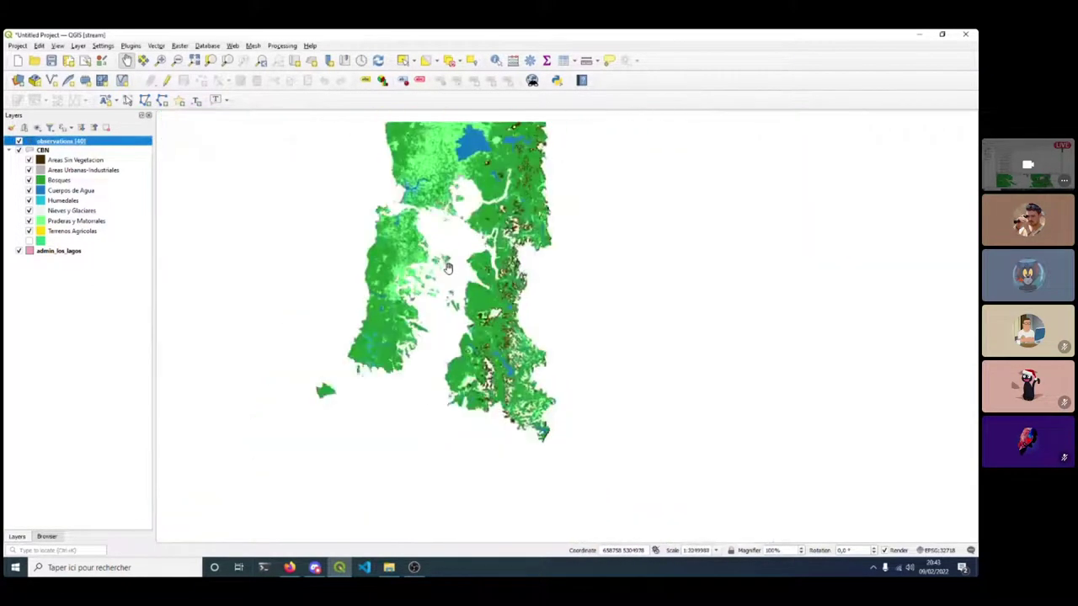
{"action": "left_click_drag", "start_coordinate": [444, 255], "coordinate": [368, 327]}
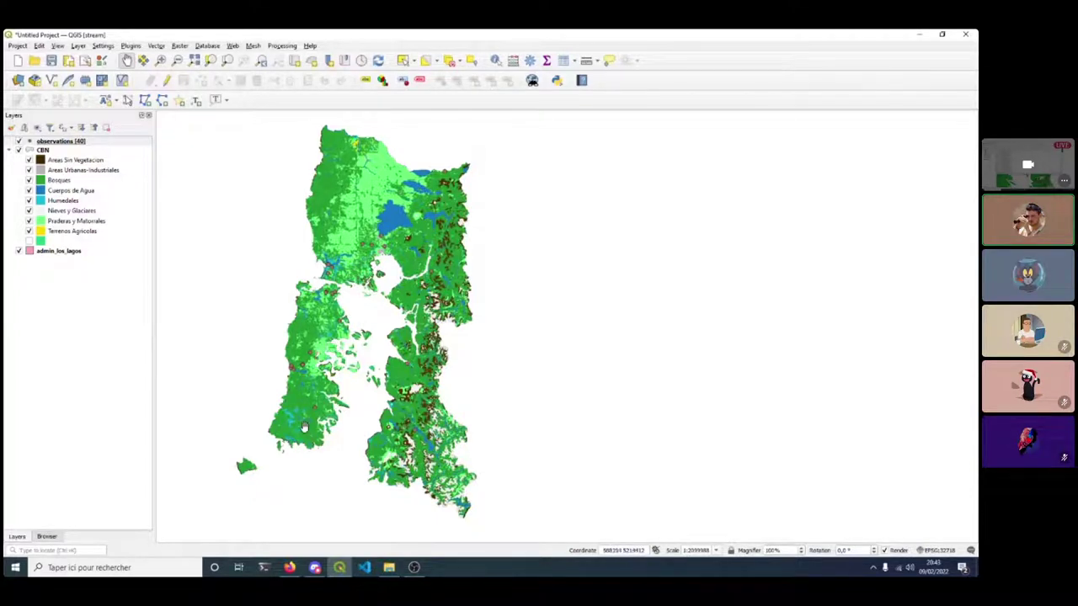
Switch to Firefox, search the web for qgis cloud in a new tab, and open the QGIS Cloud website.
{"action": "left_click", "coordinate": [288, 568]}
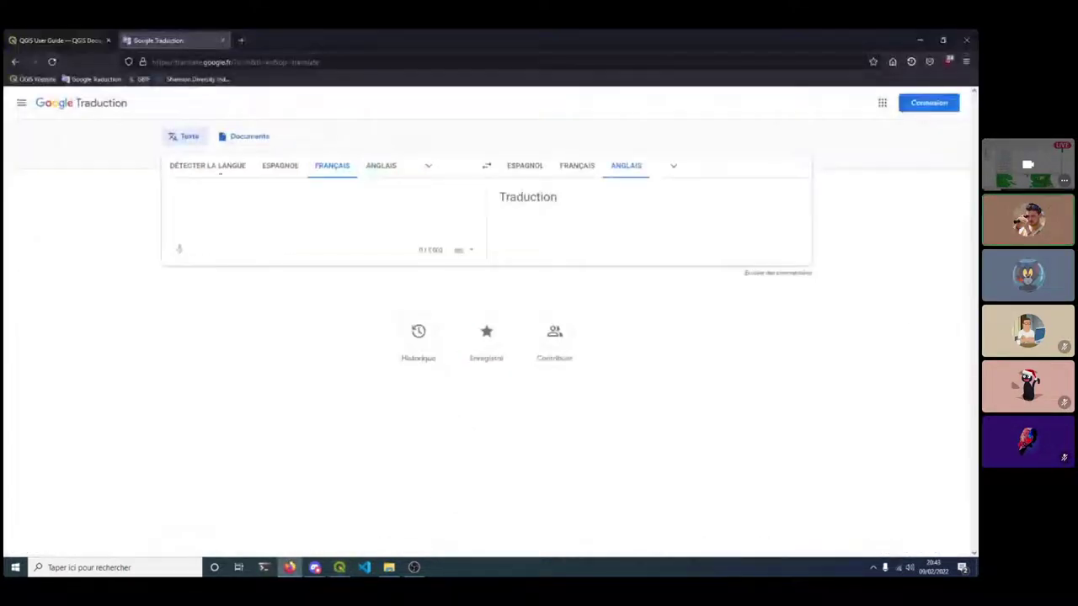
{"action": "left_click", "coordinate": [241, 40]}
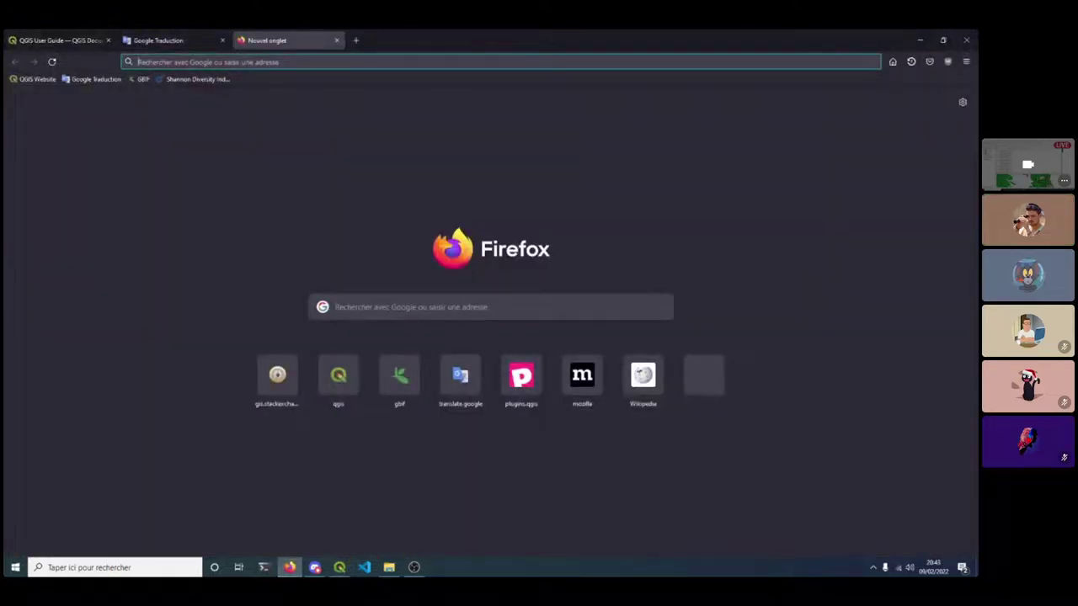
{"action": "type", "text": "qgis cl"}
{"action": "type", "text": "oud"}
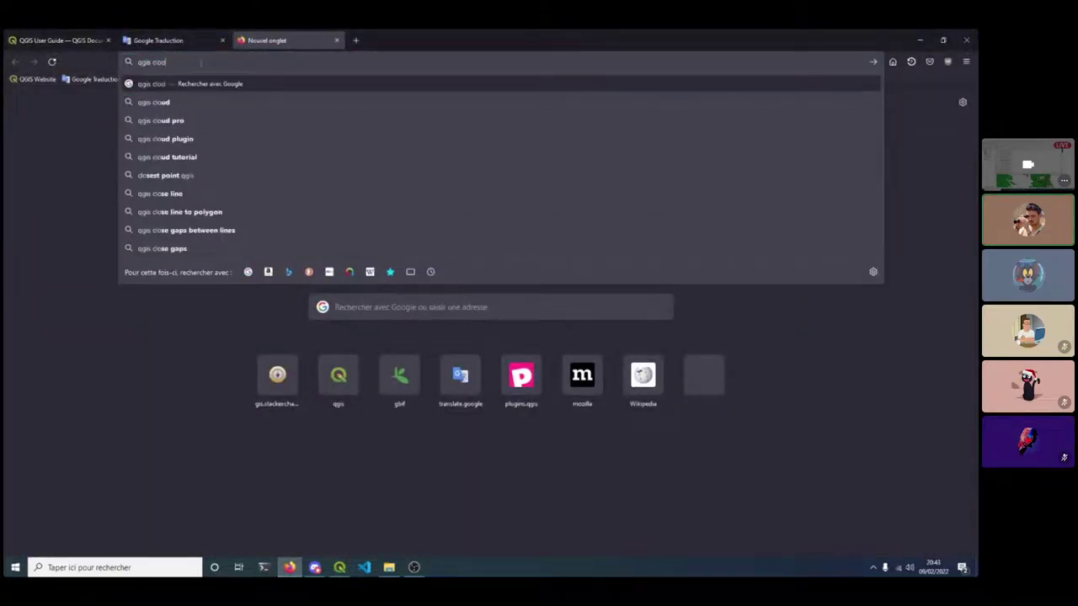
{"action": "key", "text": "Return"}
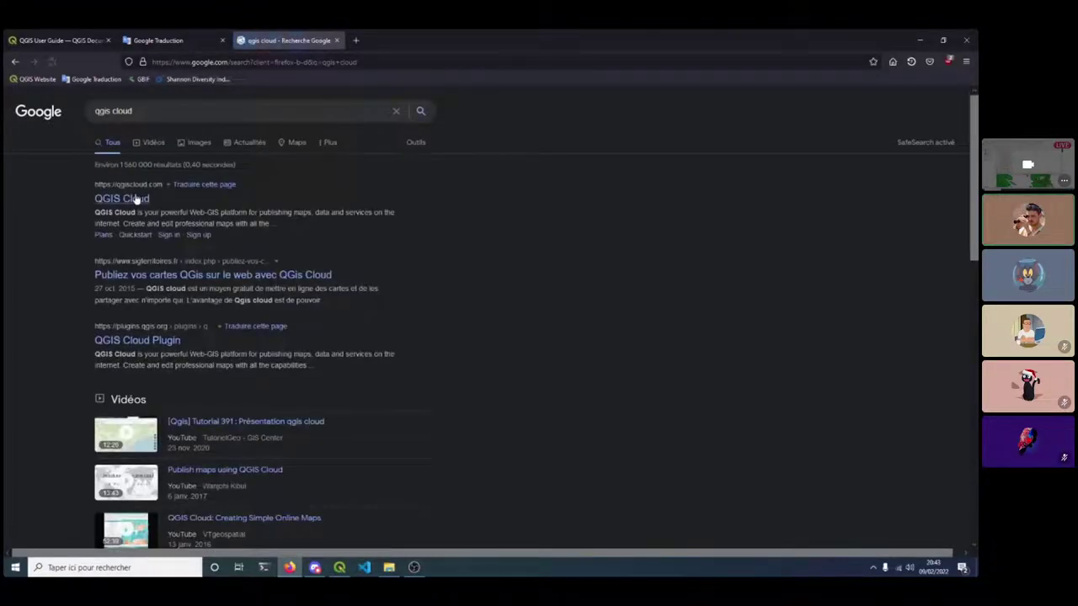
{"action": "left_click", "coordinate": [137, 193]}
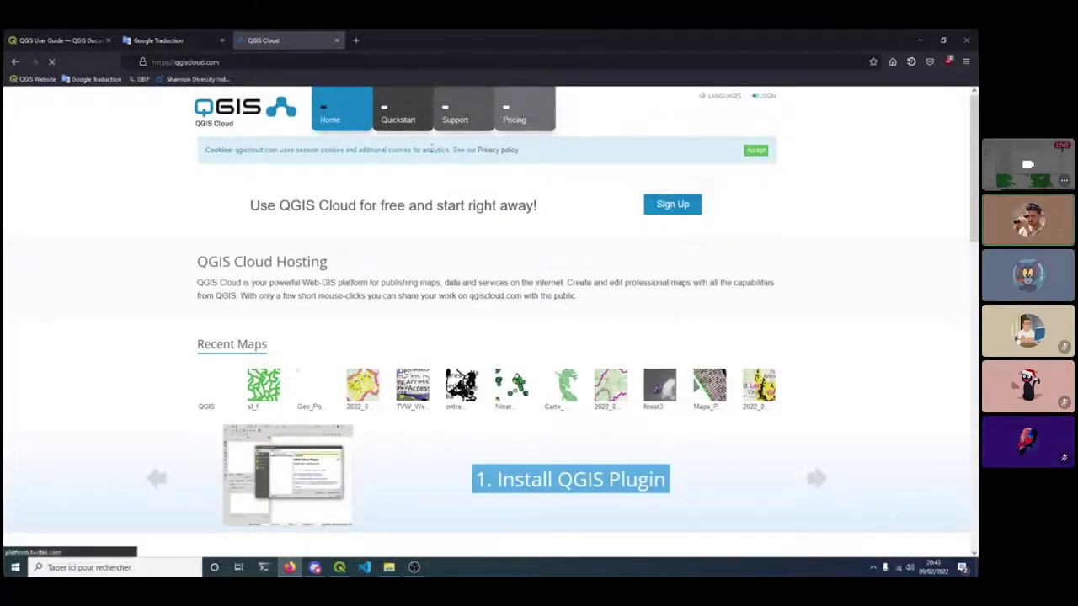
Open the QGIS Cloud pricing page and examine the usage conditions of the free plan.
{"action": "left_click", "coordinate": [517, 122]}
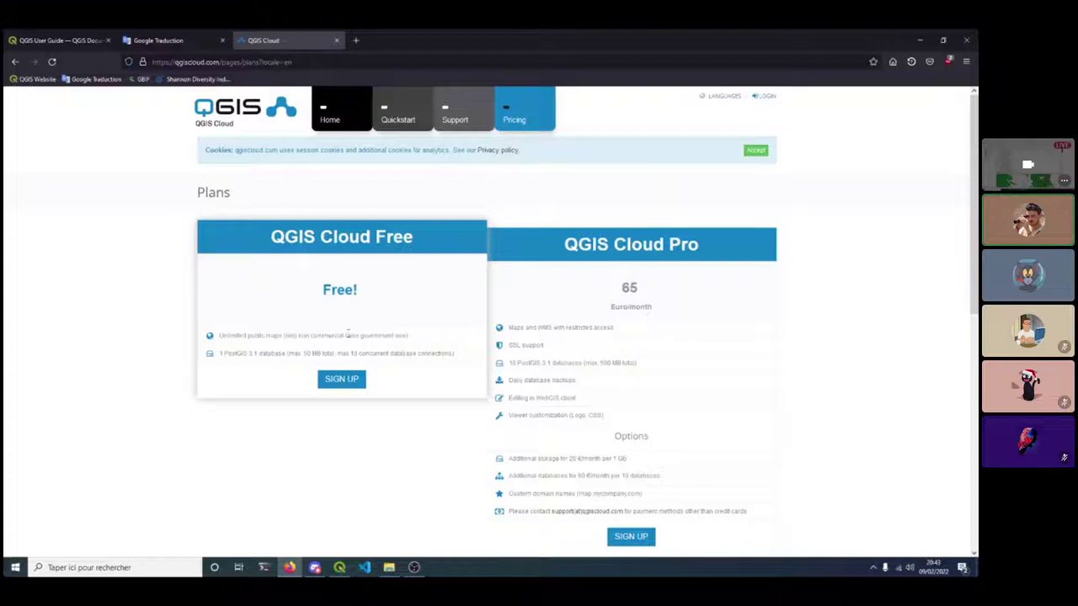
{"action": "left_click_drag", "start_coordinate": [348, 334], "coordinate": [409, 336]}
{"action": "left_click", "coordinate": [411, 337]}
{"action": "scroll", "coordinate": [354, 311], "scroll_direction": "down", "scroll_amount": 1}
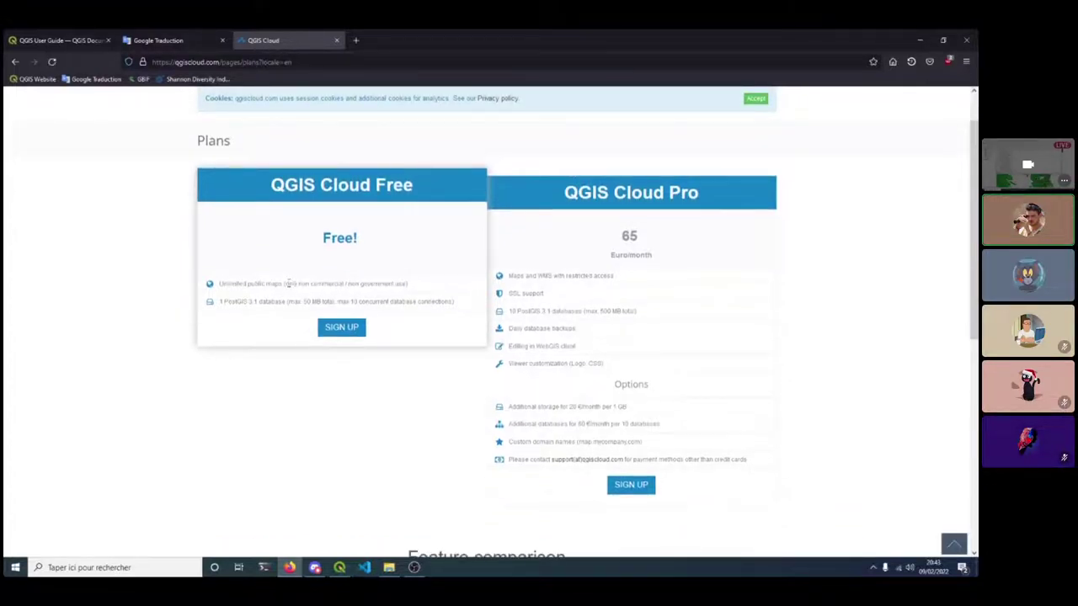
{"action": "left_click_drag", "start_coordinate": [289, 284], "coordinate": [345, 285]}
{"action": "left_click", "coordinate": [347, 288]}
{"action": "scroll", "coordinate": [343, 217], "scroll_direction": "up", "scroll_amount": 1}
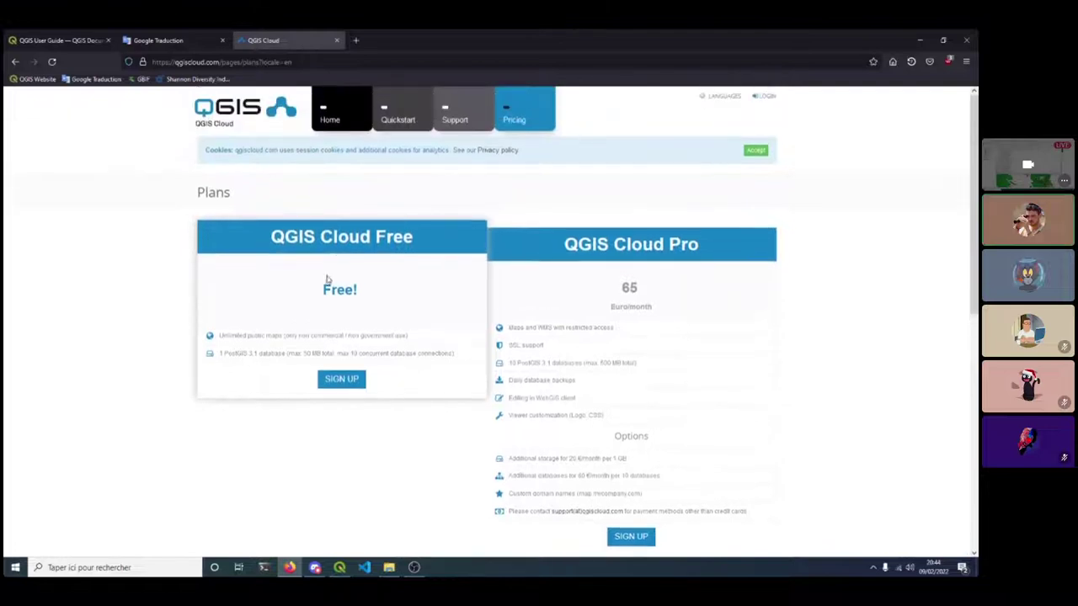
Return to the QGIS Cloud home page and look over its recent maps and platform description.
{"action": "left_click", "coordinate": [217, 114]}
{"action": "scroll", "coordinate": [164, 201], "scroll_direction": "down", "scroll_amount": 2}
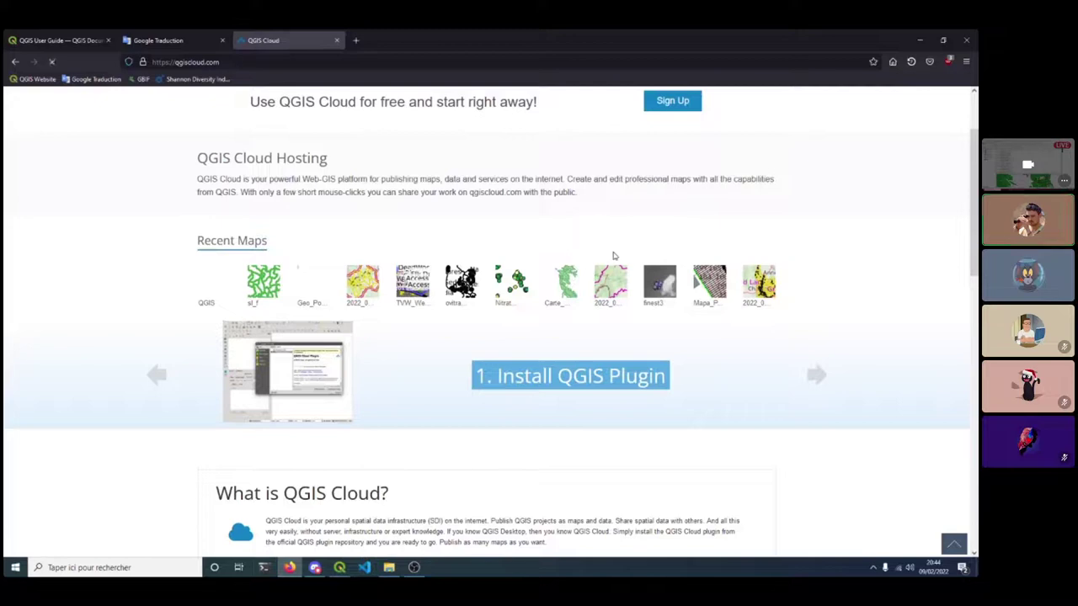
Open the 2022_01_05_APTV map from the recent maps and block its request to access the location.
{"action": "left_click", "coordinate": [365, 284]}
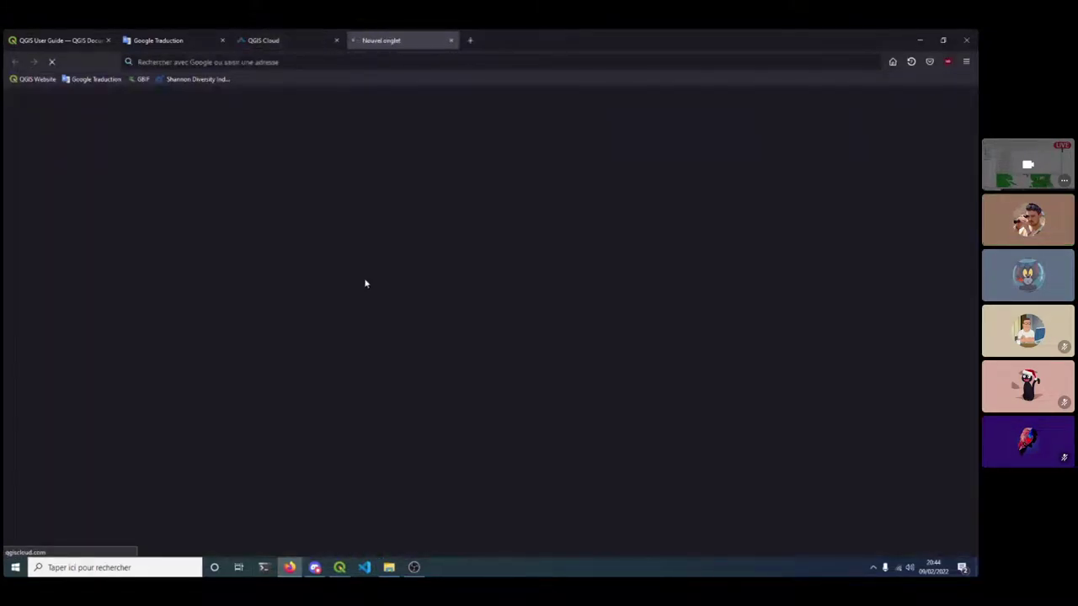
{"action": "left_click", "coordinate": [337, 41]}
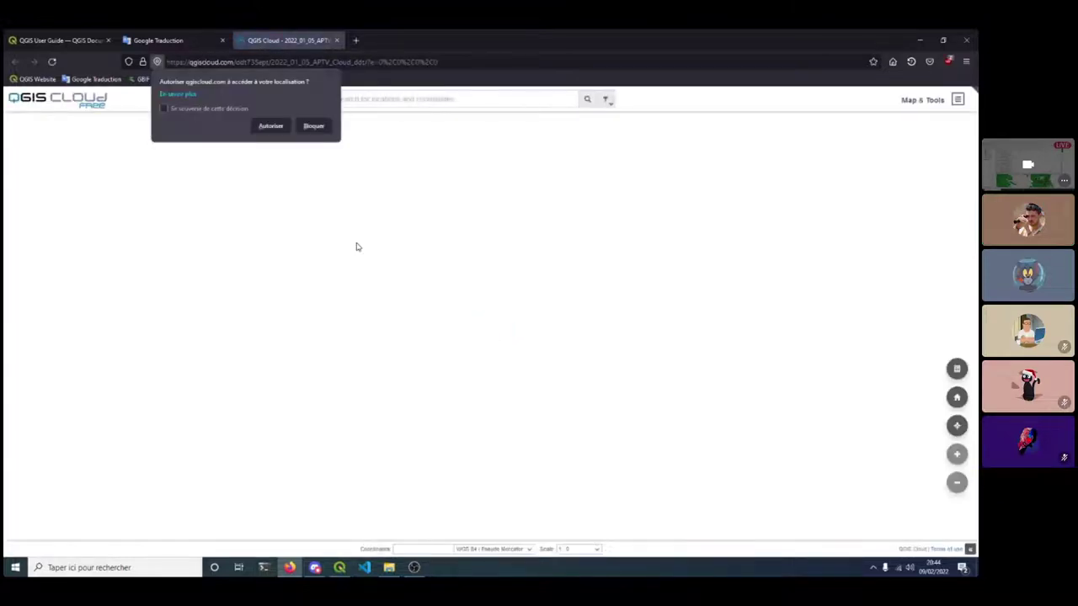
{"action": "left_click", "coordinate": [333, 208]}
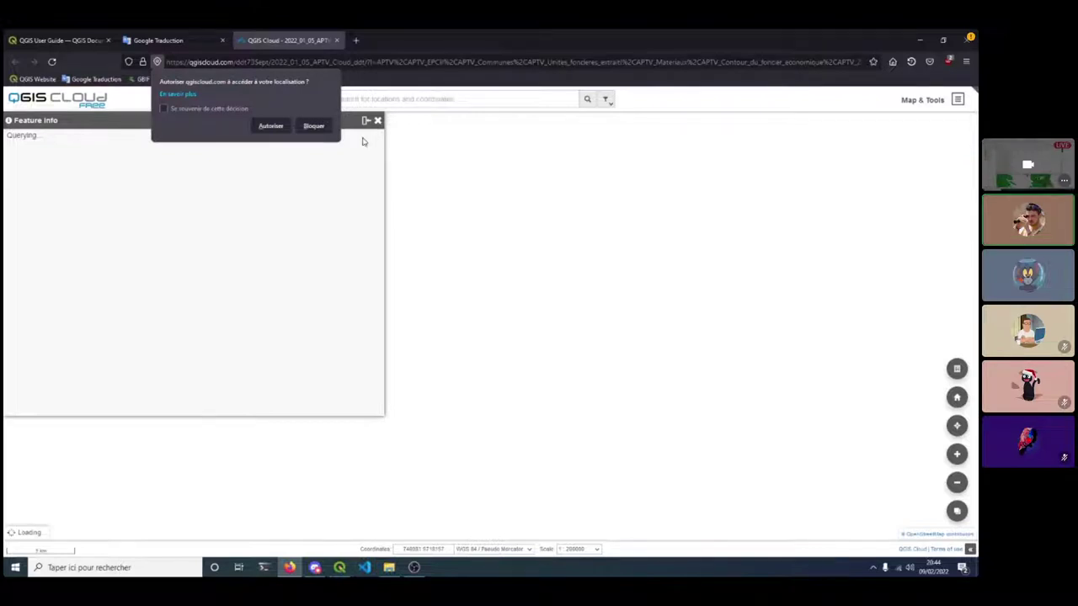
{"action": "left_click", "coordinate": [319, 126]}
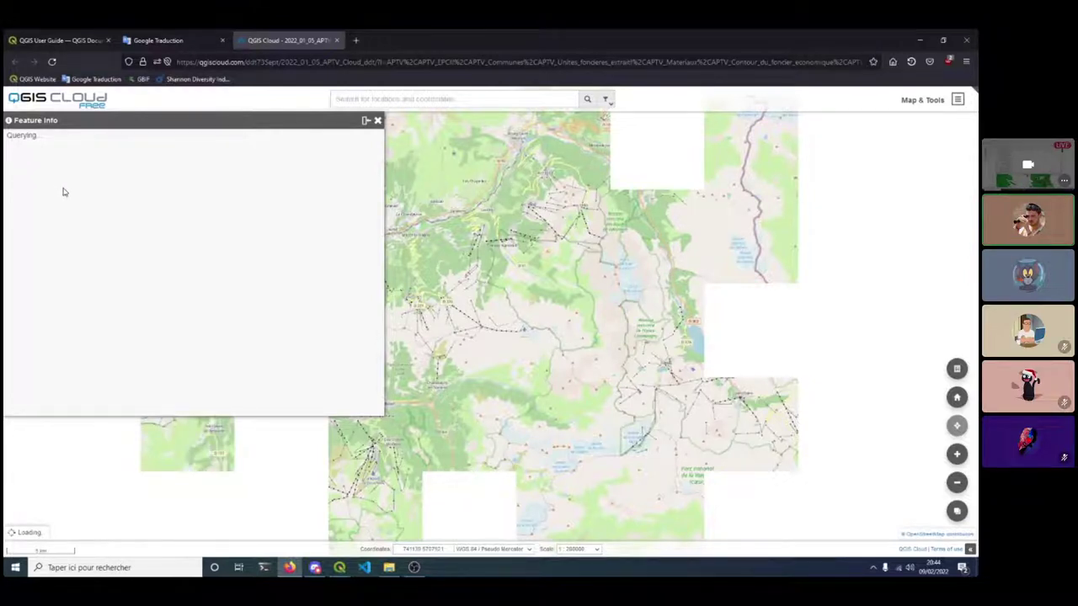
Close the QGIS Cloud map page and switch back to QGIS.
{"action": "left_click", "coordinate": [336, 41]}
{"action": "left_click", "coordinate": [919, 41]}
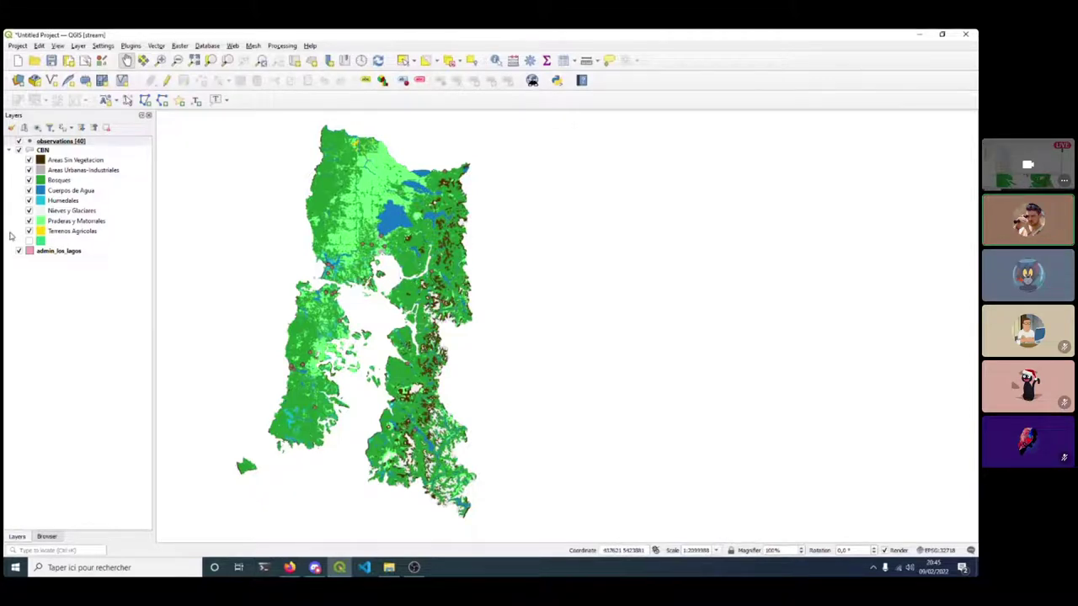
Style the observations layer with categorized symbols based on the uso field.
{"action": "left_click", "coordinate": [18, 250]}
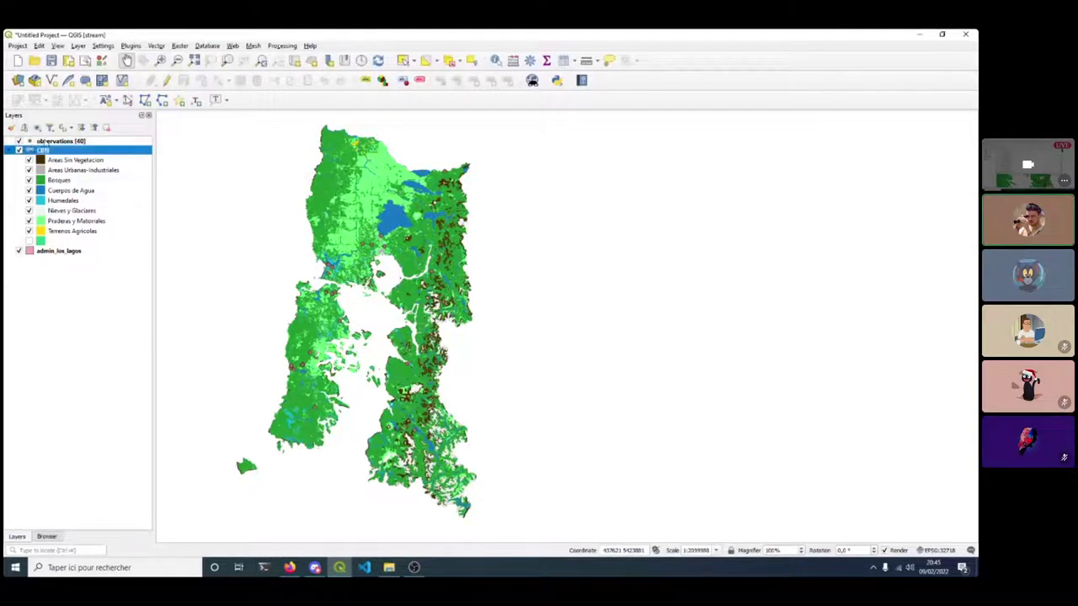
{"action": "left_click", "coordinate": [46, 141]}
{"action": "right_click", "coordinate": [46, 140]}
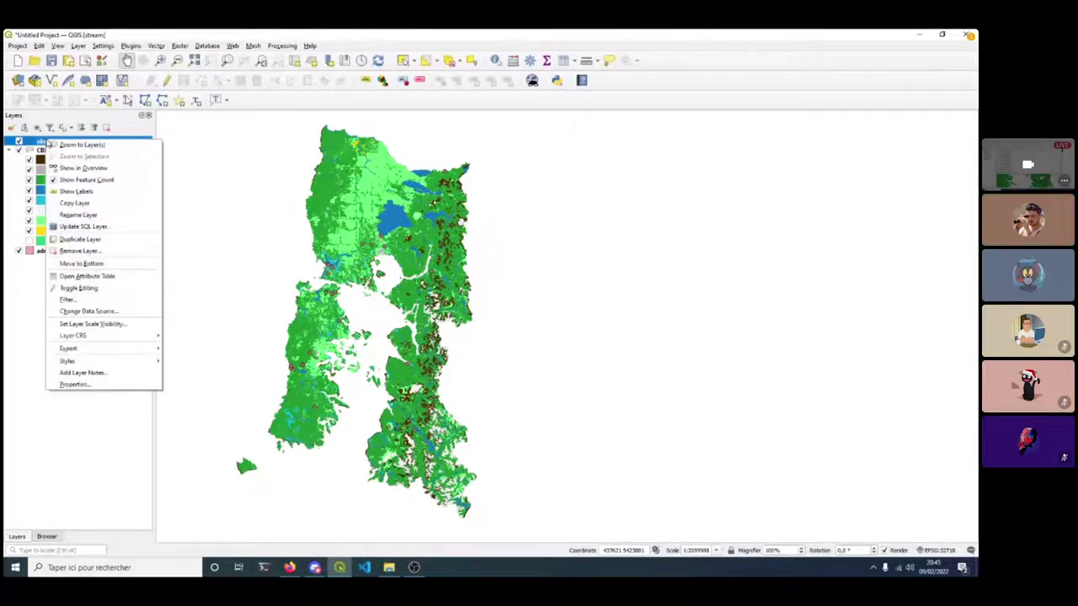
{"action": "left_click", "coordinate": [19, 187]}
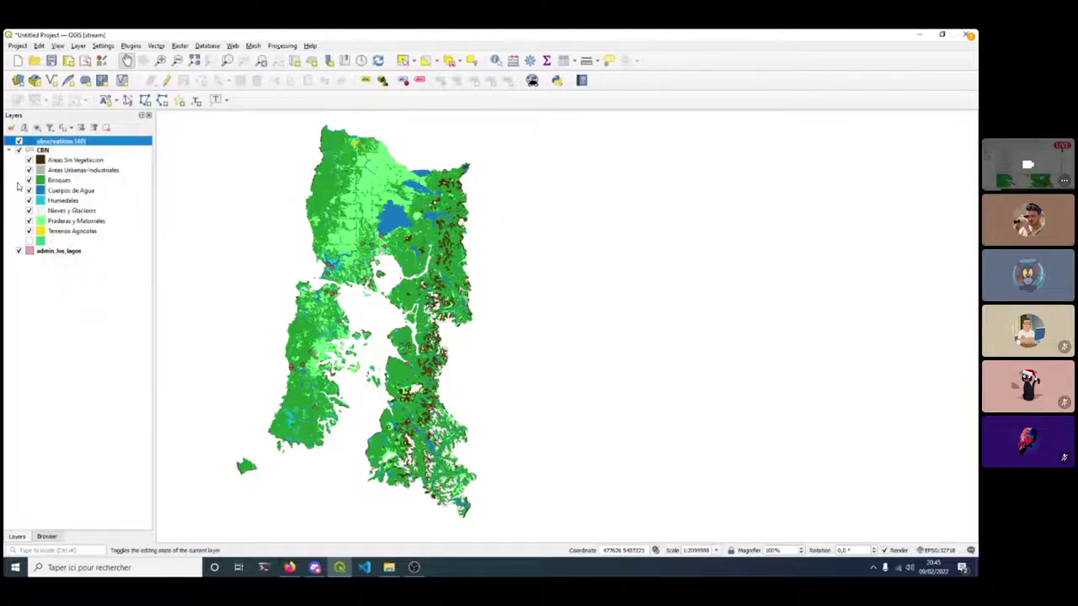
{"action": "right_click", "coordinate": [49, 143]}
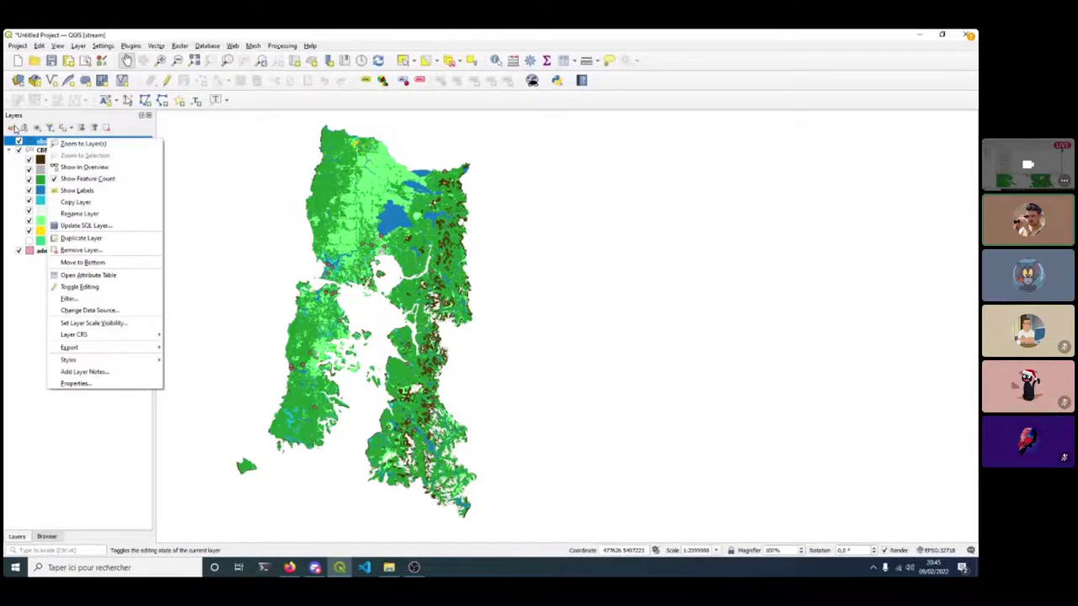
{"action": "left_click", "coordinate": [12, 127]}
{"action": "left_click", "coordinate": [657, 144]}
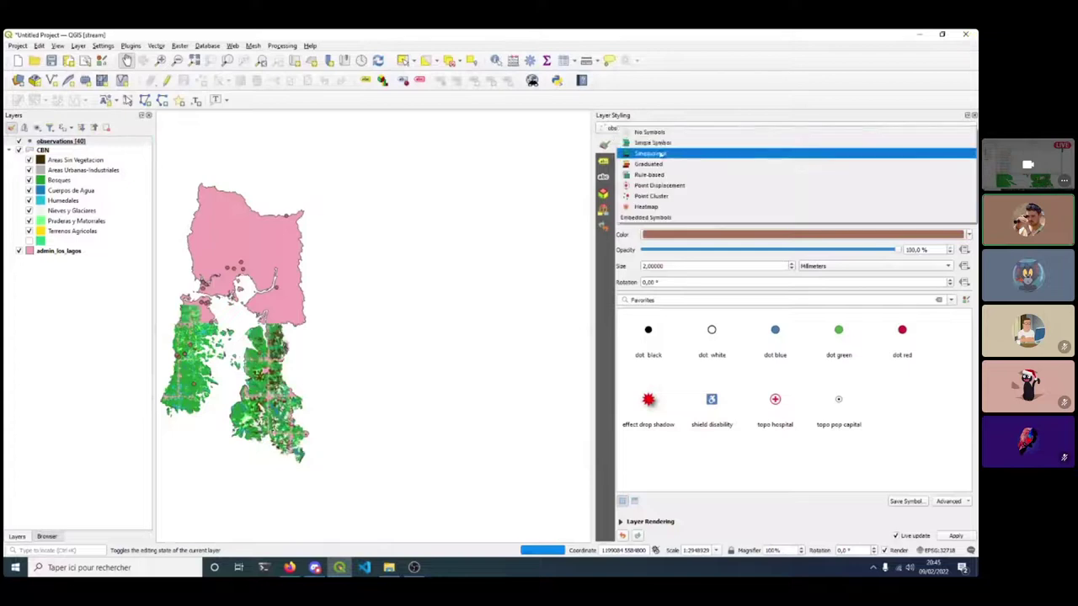
{"action": "left_click", "coordinate": [661, 154]}
{"action": "left_click", "coordinate": [772, 157]}
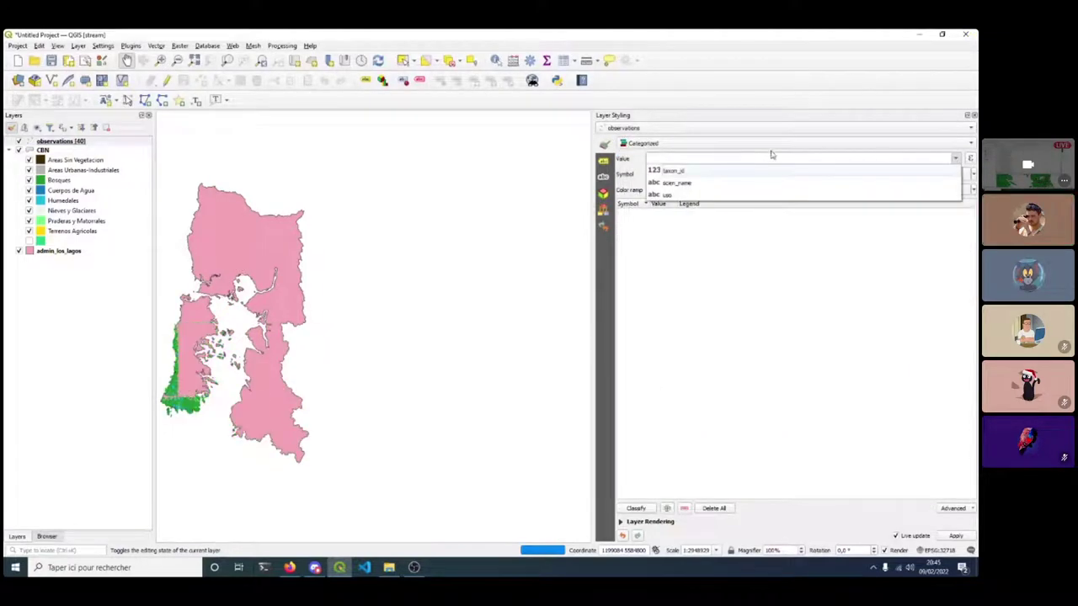
{"action": "left_click", "coordinate": [666, 195]}
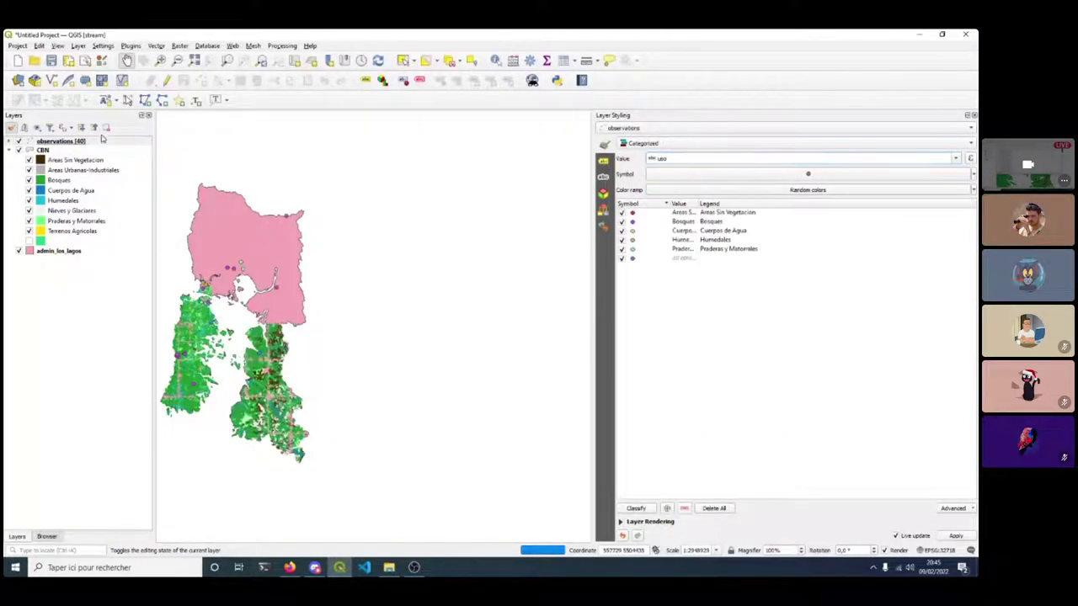
Expand the observations classes in the layer tree and copy the fill colour of the CBN layer's Areas Sin Vegetacion class.
{"action": "left_click", "coordinate": [44, 151]}
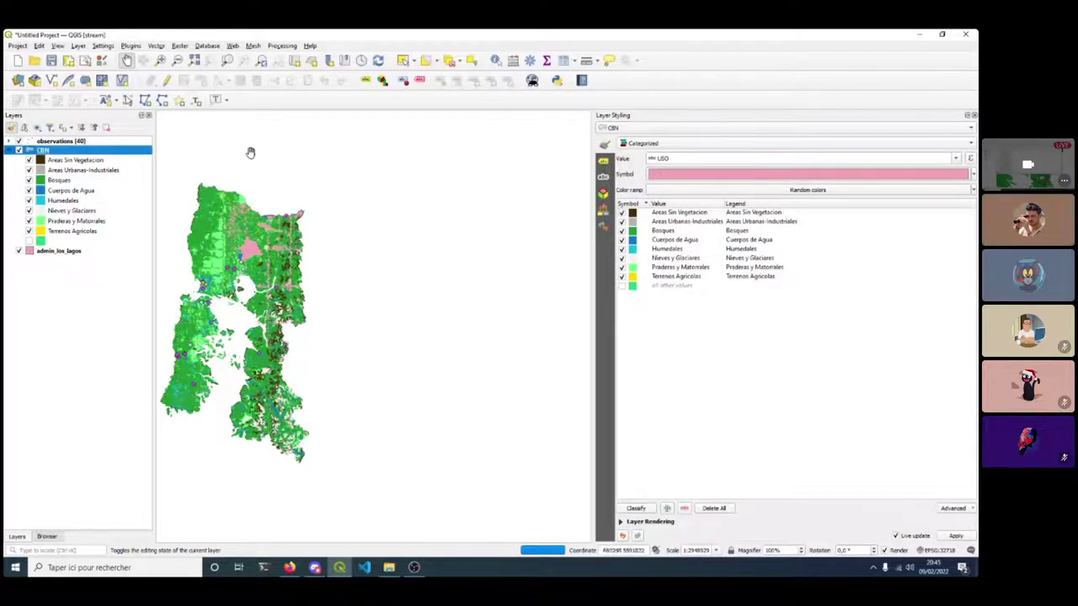
{"action": "left_click", "coordinate": [9, 141]}
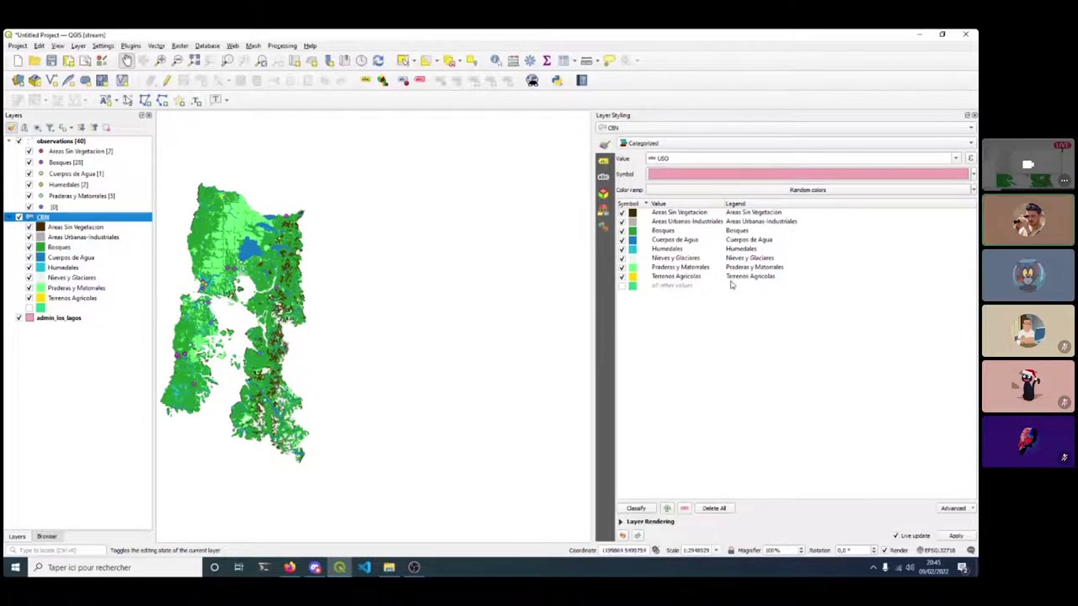
{"action": "double_click", "coordinate": [631, 213]}
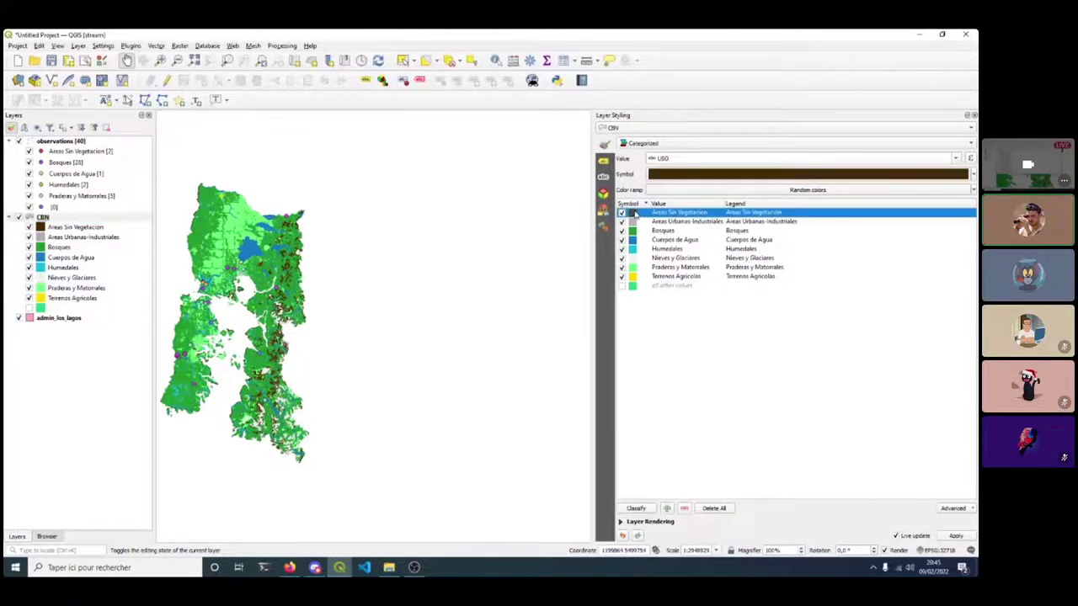
{"action": "left_click", "coordinate": [970, 234]}
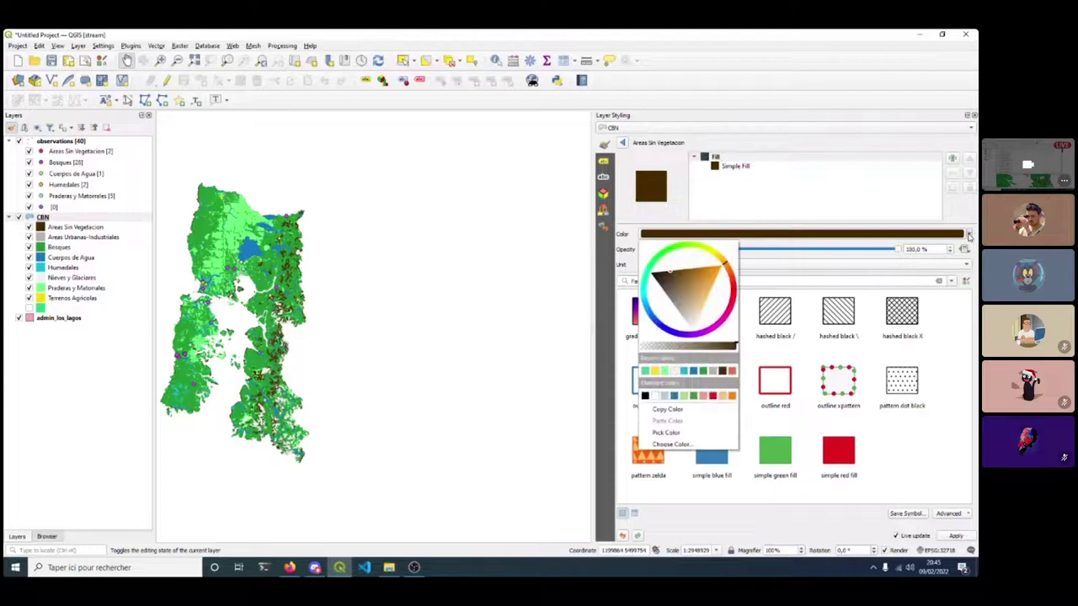
{"action": "left_click", "coordinate": [666, 410]}
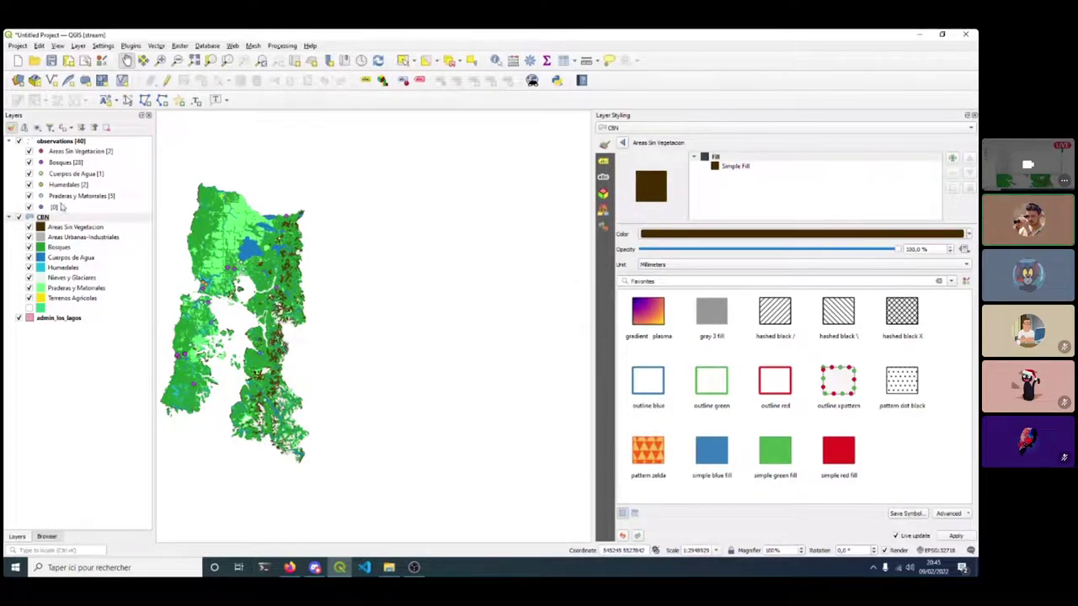
Copy the green fill colour of the CBN layer's Bosques class.
{"action": "left_click", "coordinate": [58, 245]}
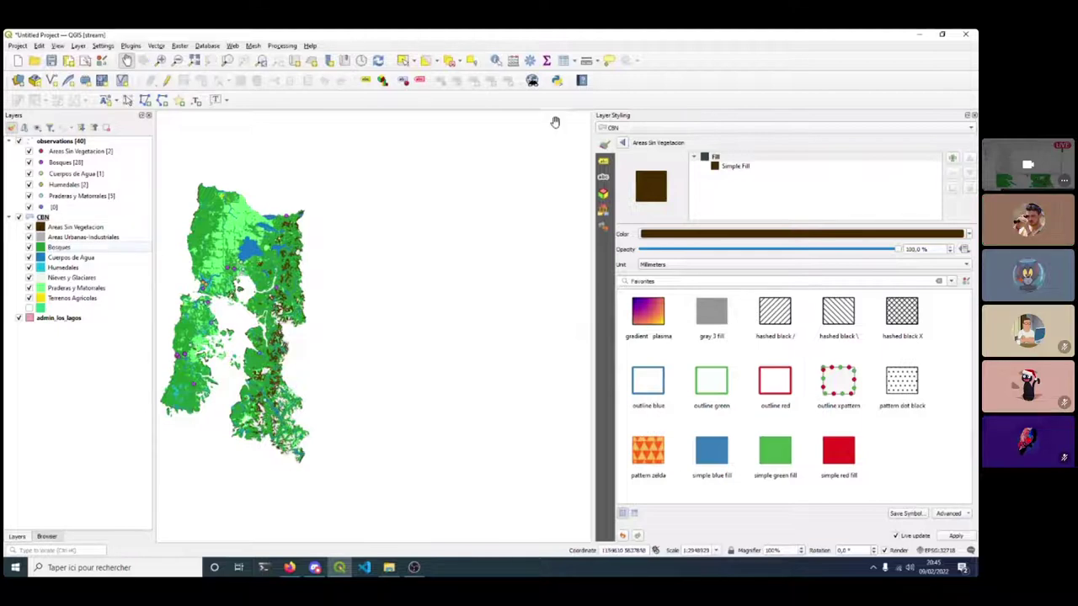
{"action": "left_click", "coordinate": [623, 144]}
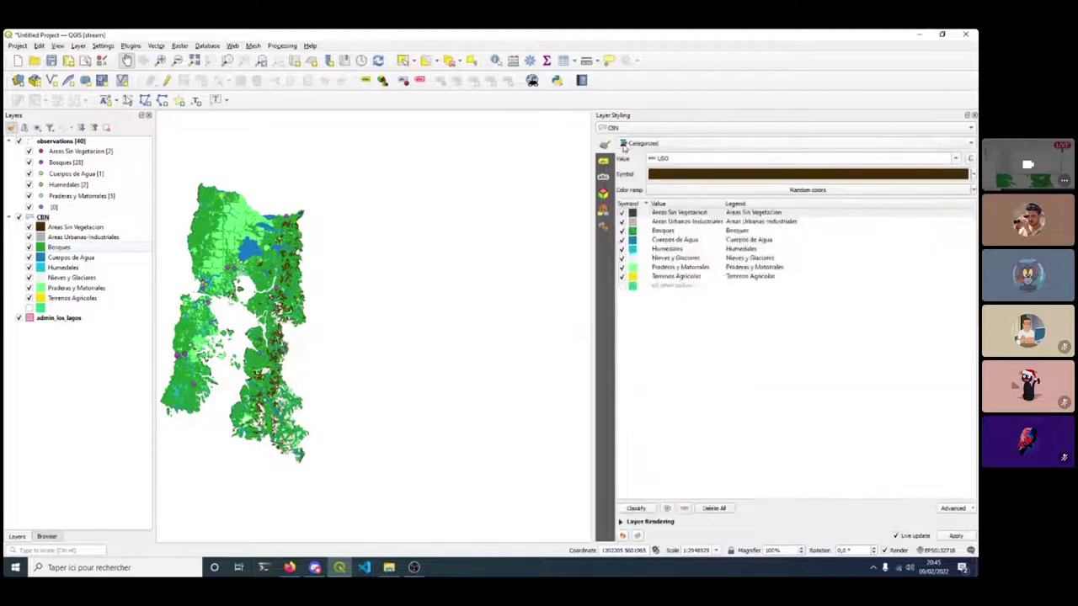
{"action": "left_click", "coordinate": [665, 232]}
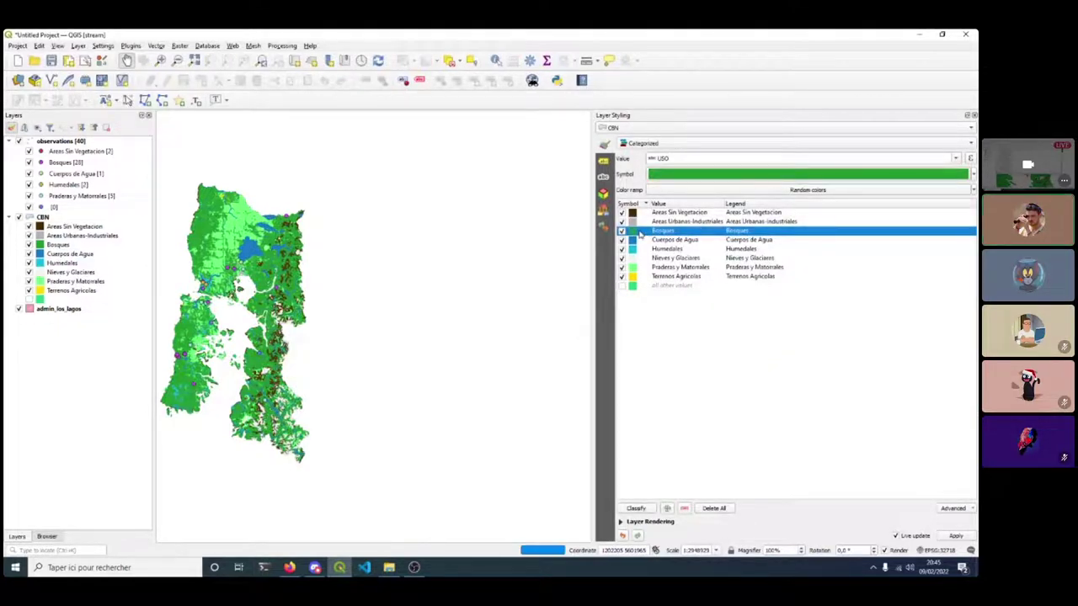
{"action": "double_click", "coordinate": [640, 232]}
{"action": "left_click", "coordinate": [640, 234]}
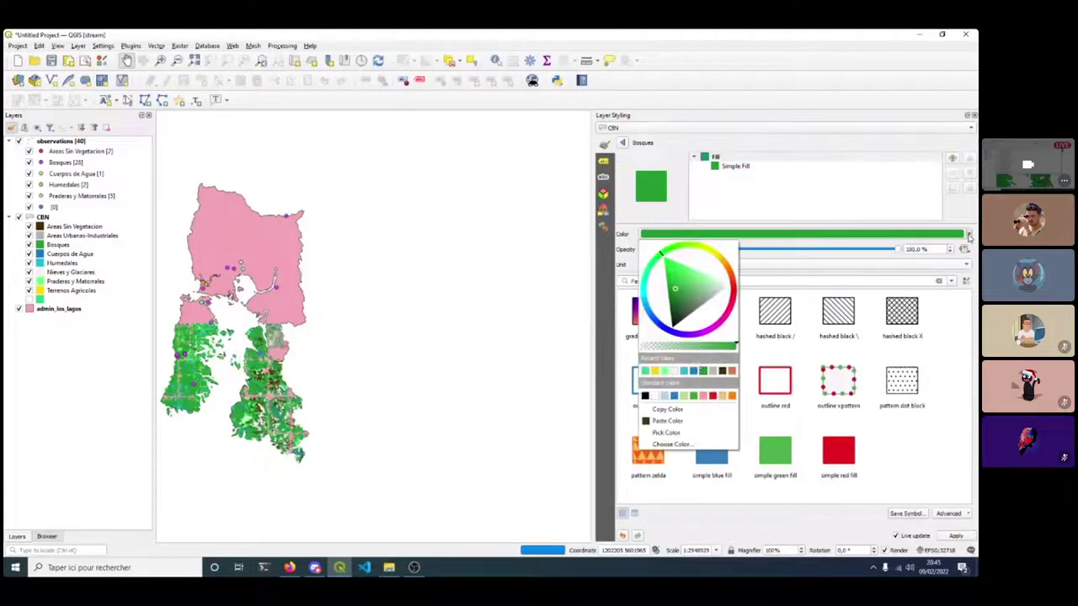
{"action": "left_click", "coordinate": [661, 412]}
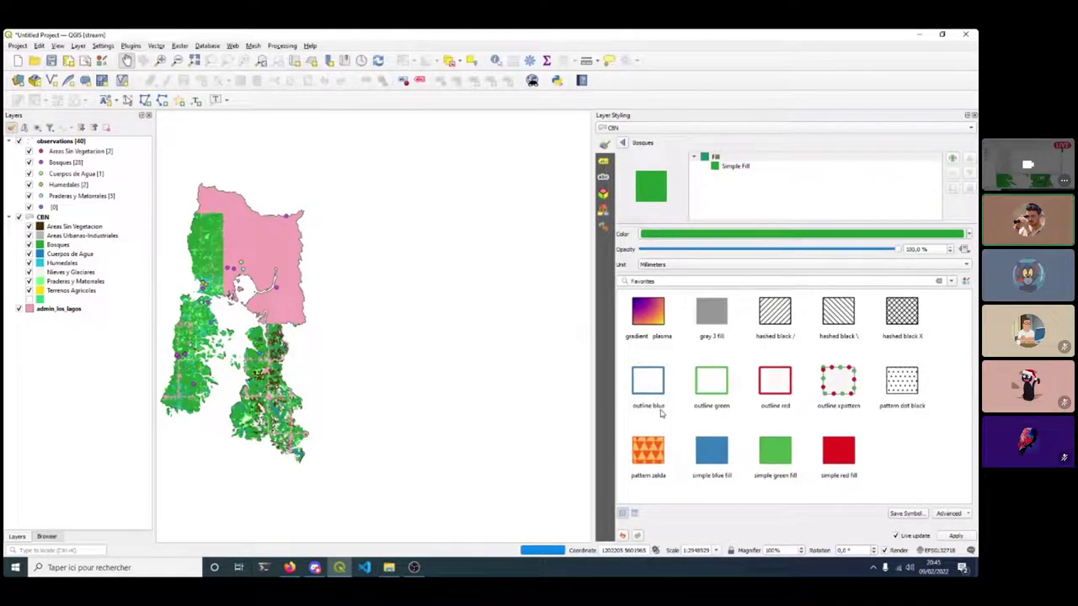
{"action": "left_click", "coordinate": [47, 159]}
{"action": "double_click", "coordinate": [634, 212]}
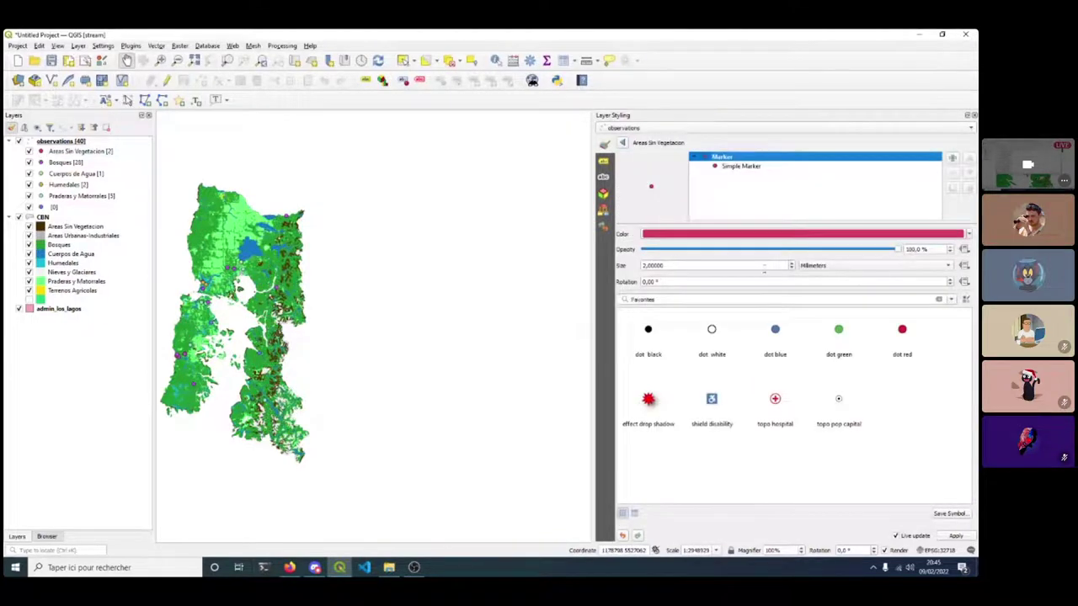
{"action": "left_click", "coordinate": [969, 235]}
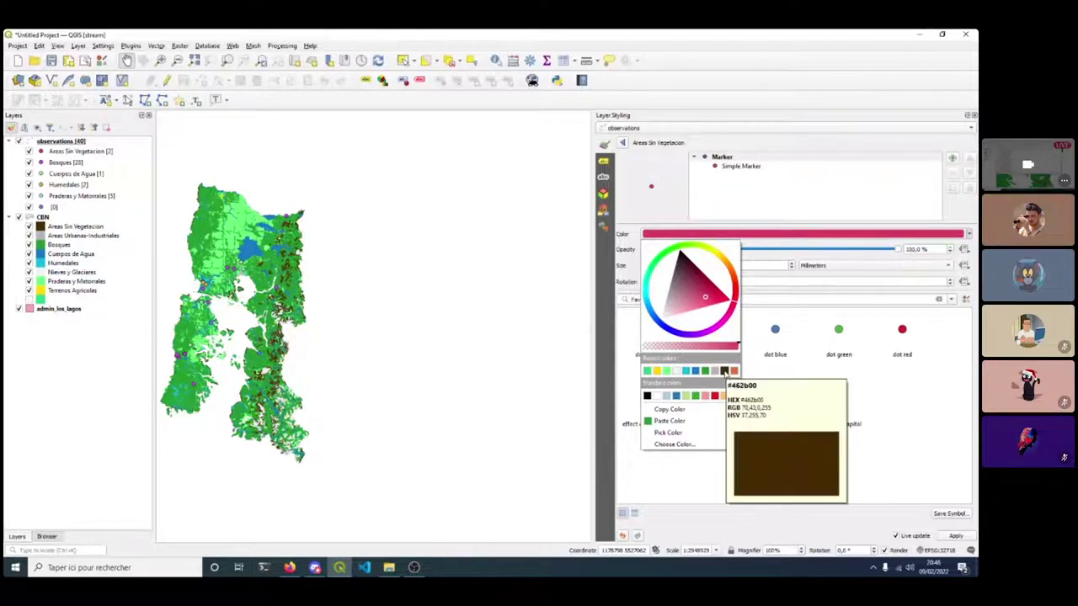
{"action": "left_click", "coordinate": [762, 232]}
{"action": "left_click", "coordinate": [763, 234]}
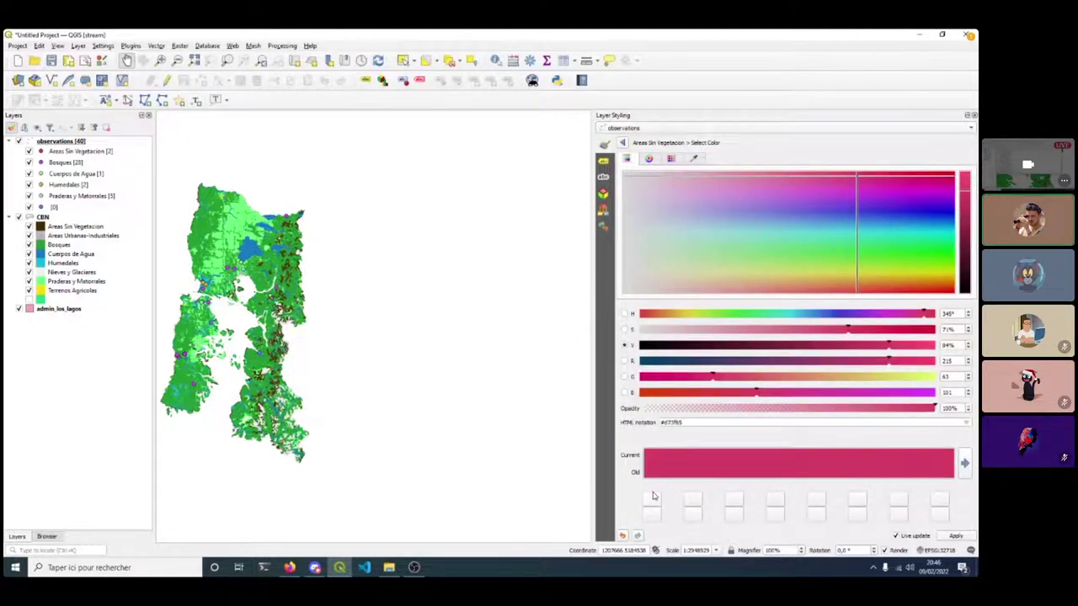
{"action": "left_click", "coordinate": [623, 143]}
{"action": "left_click", "coordinate": [624, 142]}
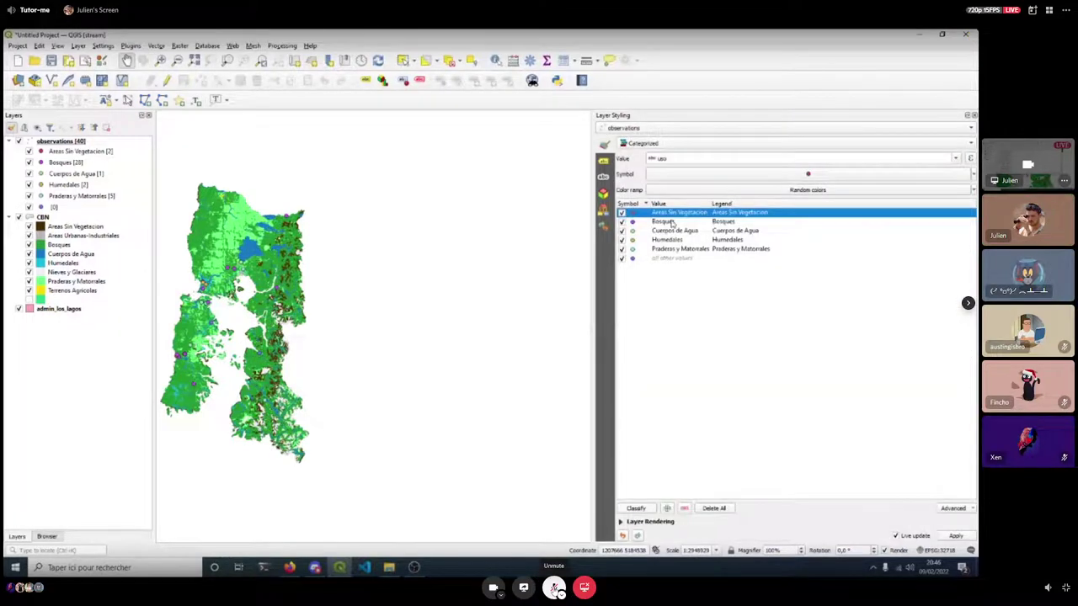
Paste the copied Bosques green as the marker colour of the Bosques class in the observations layer.
{"action": "left_click", "coordinate": [633, 221]}
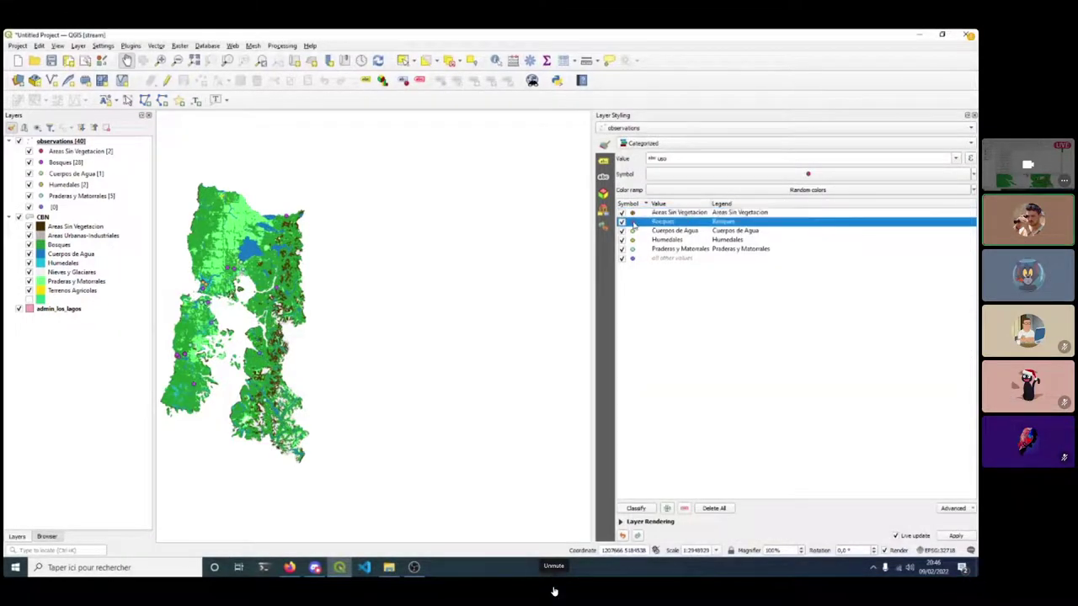
{"action": "double_click", "coordinate": [634, 223]}
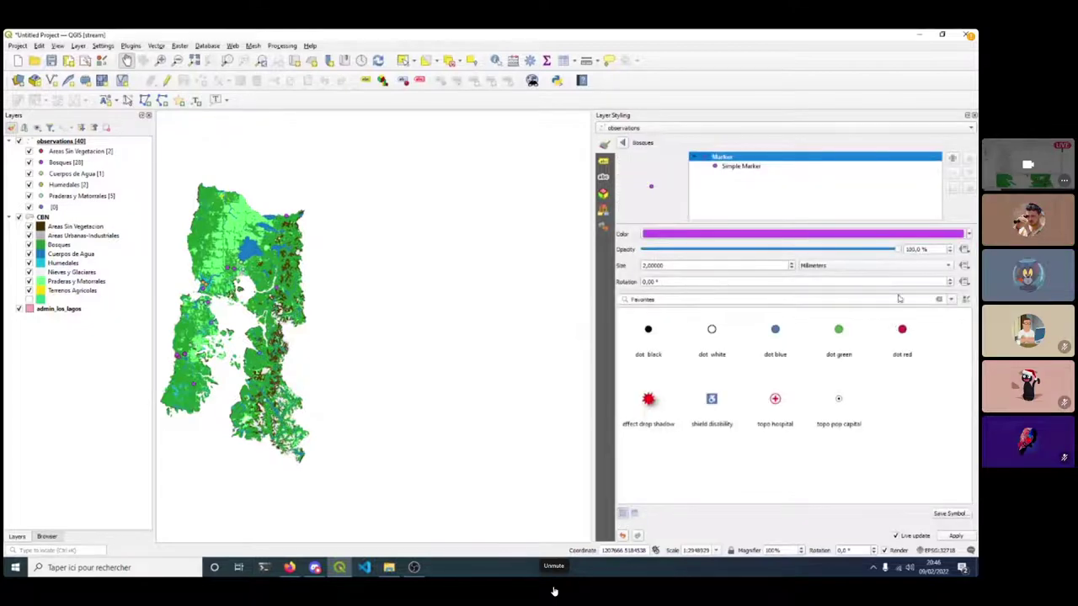
{"action": "left_click", "coordinate": [969, 236]}
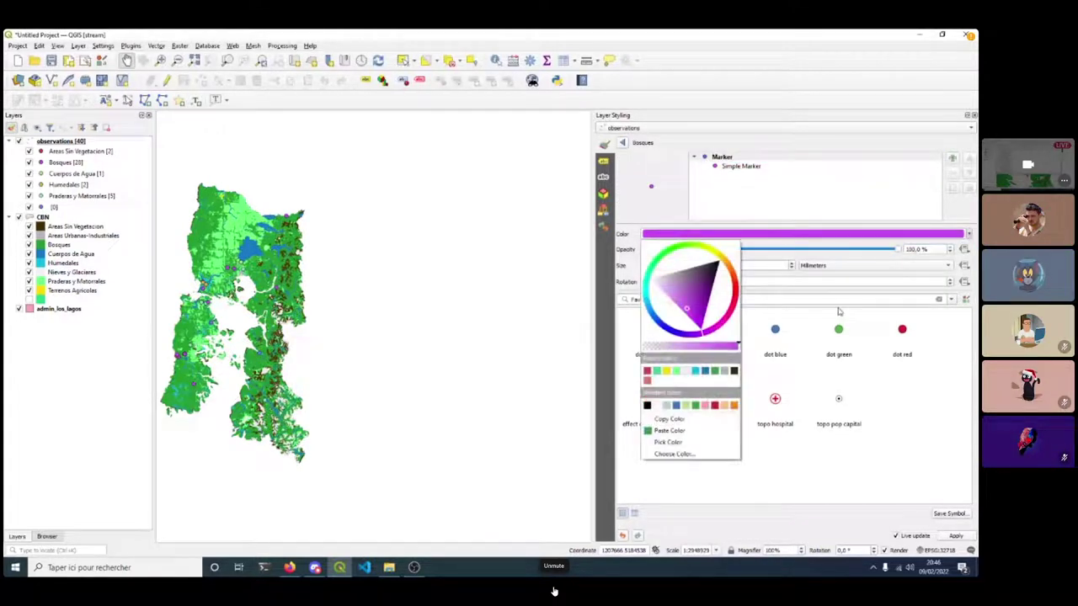
{"action": "left_click", "coordinate": [668, 431]}
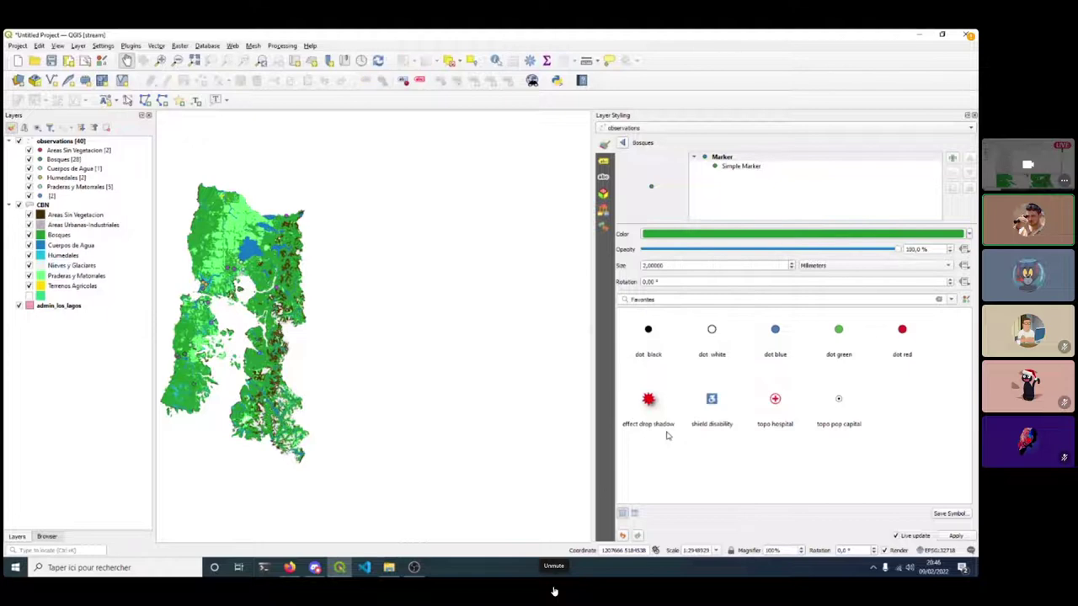
Store the fill colour #462b00 of the CBN layer's Areas Sin Vegetacion class as a custom colour swatch.
{"action": "left_click", "coordinate": [51, 216]}
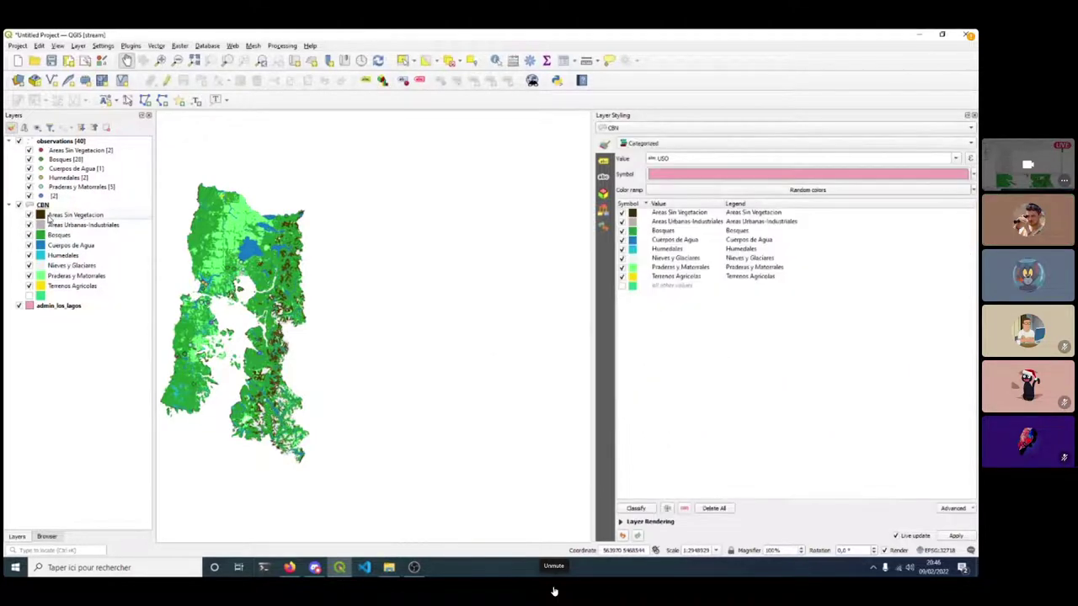
{"action": "double_click", "coordinate": [632, 213]}
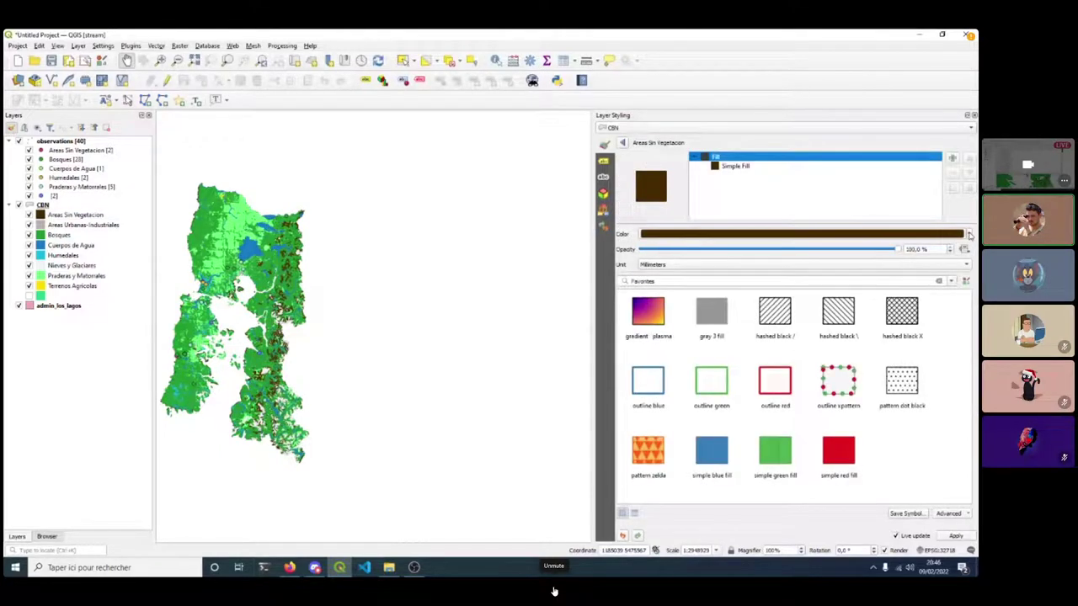
{"action": "left_click", "coordinate": [969, 235]}
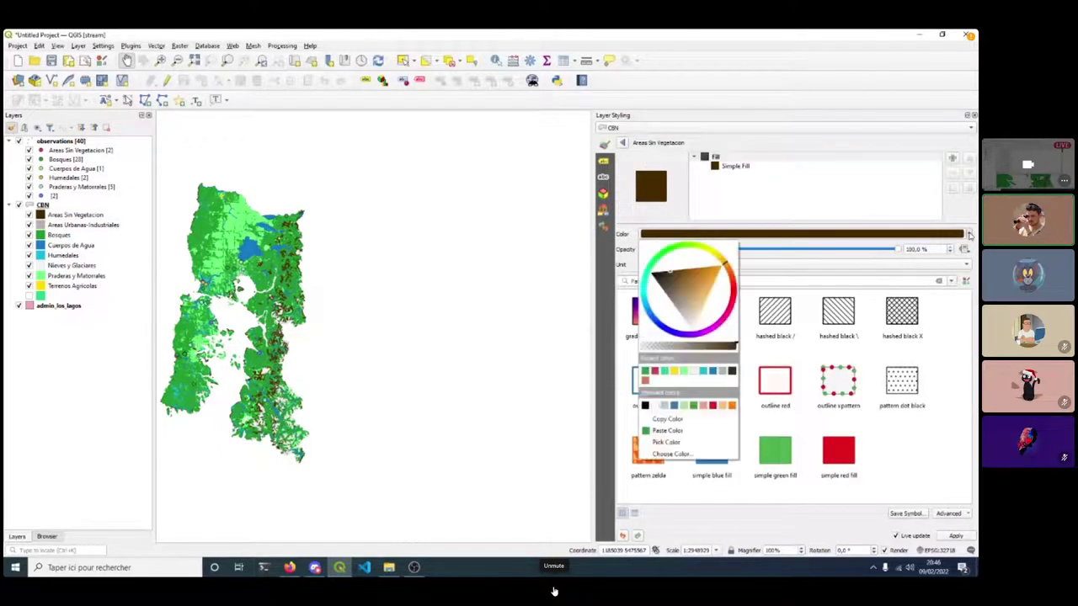
{"action": "left_click", "coordinate": [766, 232]}
{"action": "left_click", "coordinate": [767, 232]}
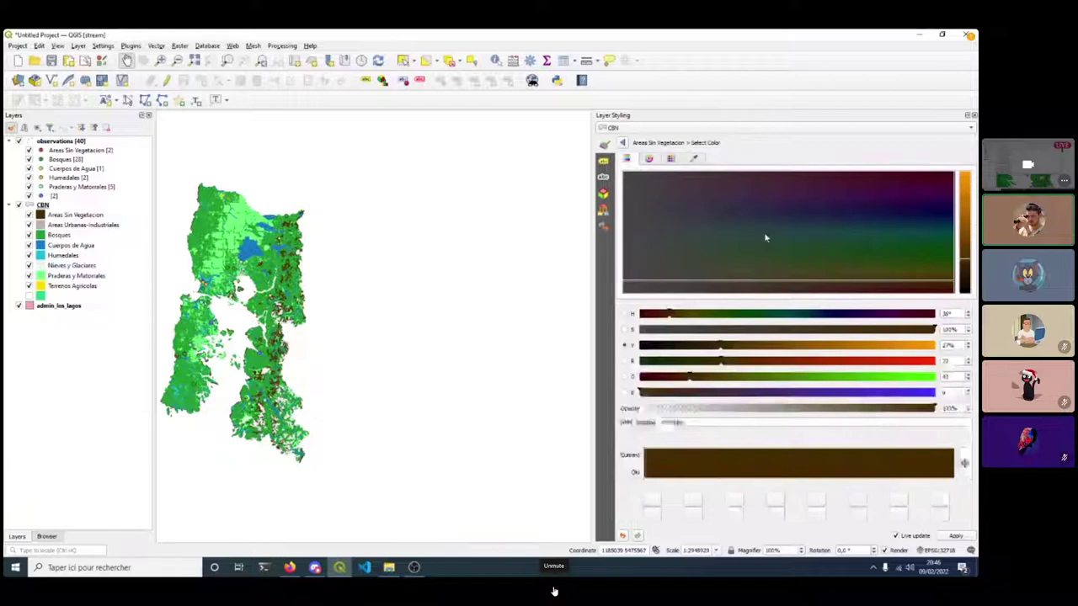
{"action": "left_click", "coordinate": [966, 464]}
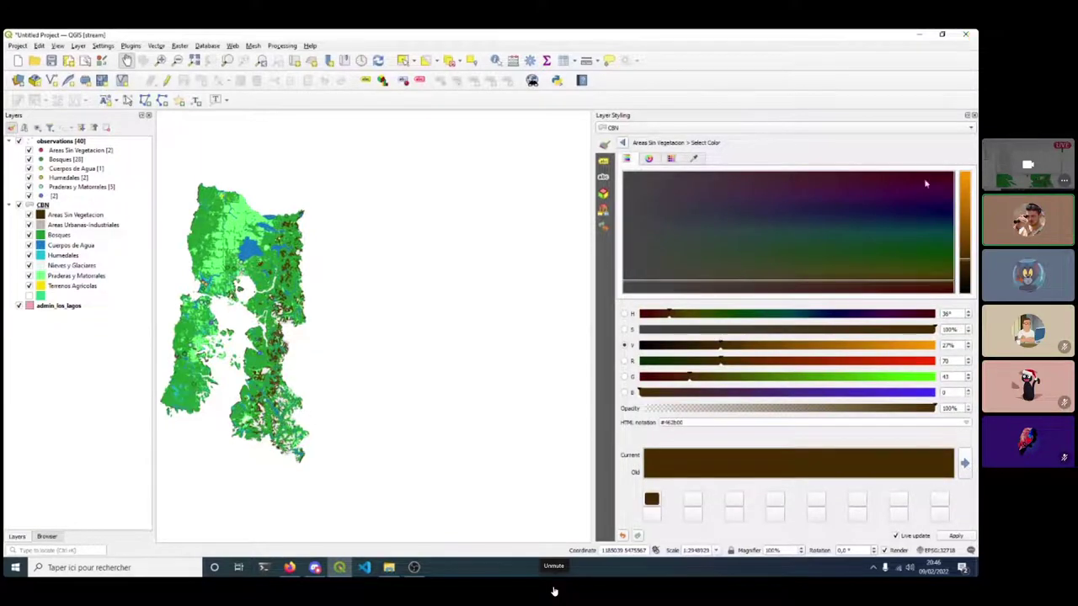
Store the fill colour #1778c2 of the CBN layer's Cuerpos de Agua class as a custom colour swatch.
{"action": "left_click", "coordinate": [973, 114]}
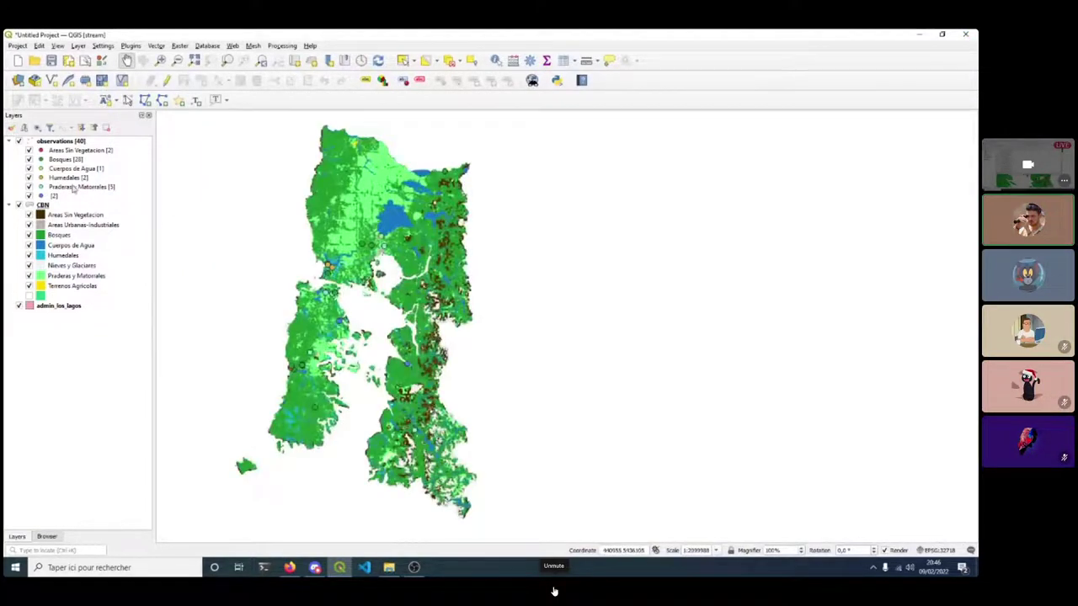
{"action": "double_click", "coordinate": [40, 245]}
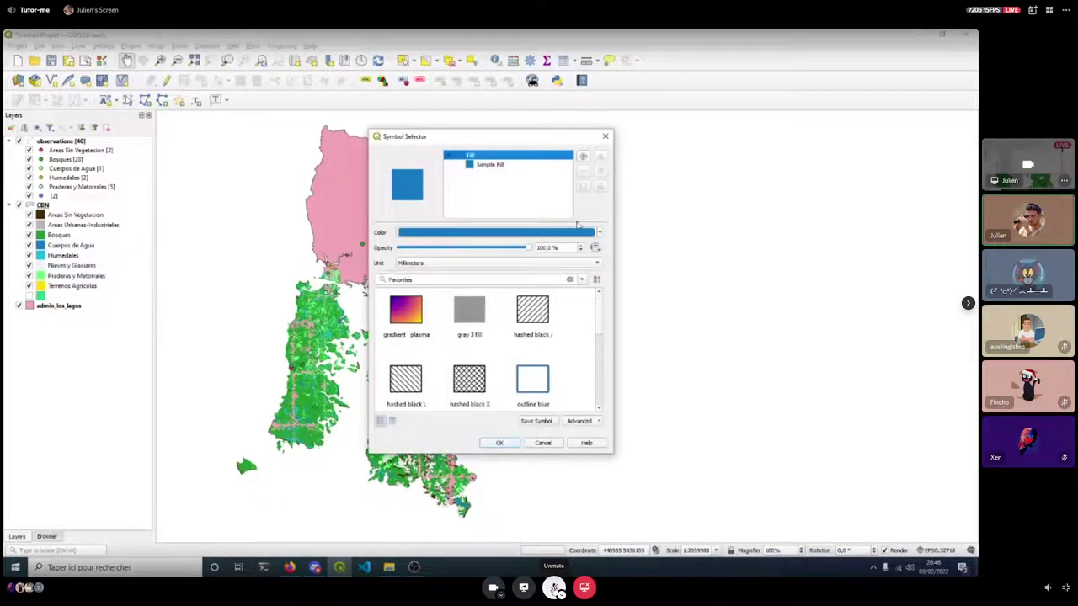
{"action": "left_click", "coordinate": [549, 237]}
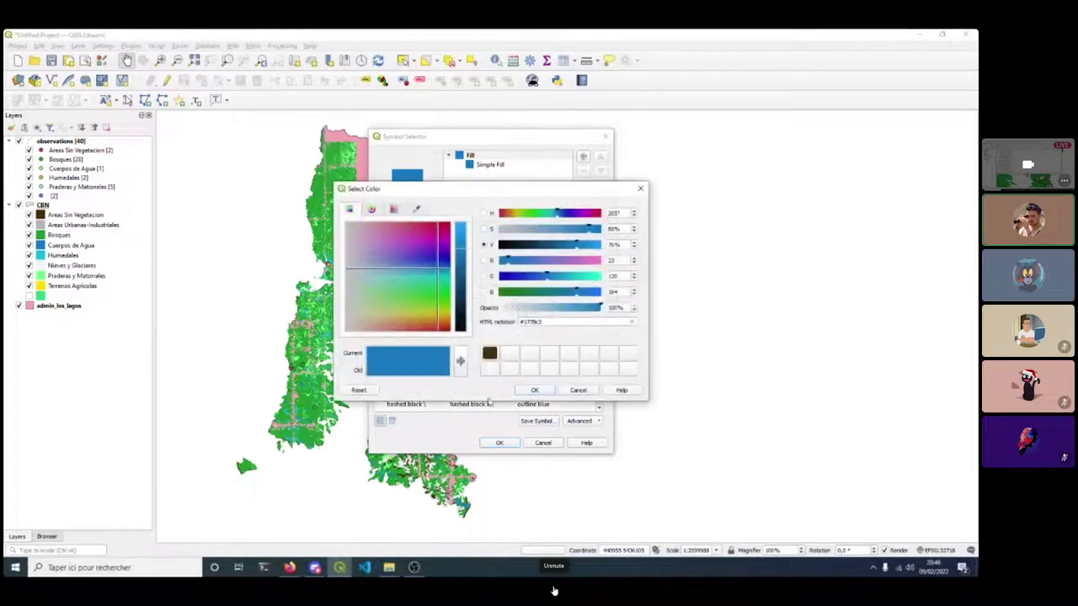
{"action": "left_click", "coordinate": [461, 362]}
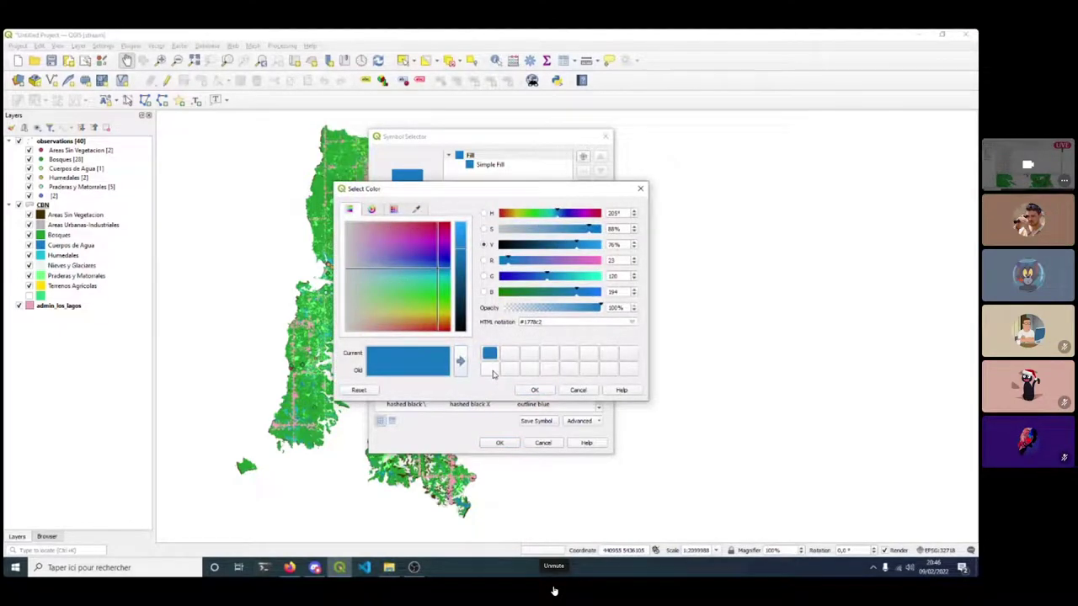
{"action": "left_click", "coordinate": [459, 364]}
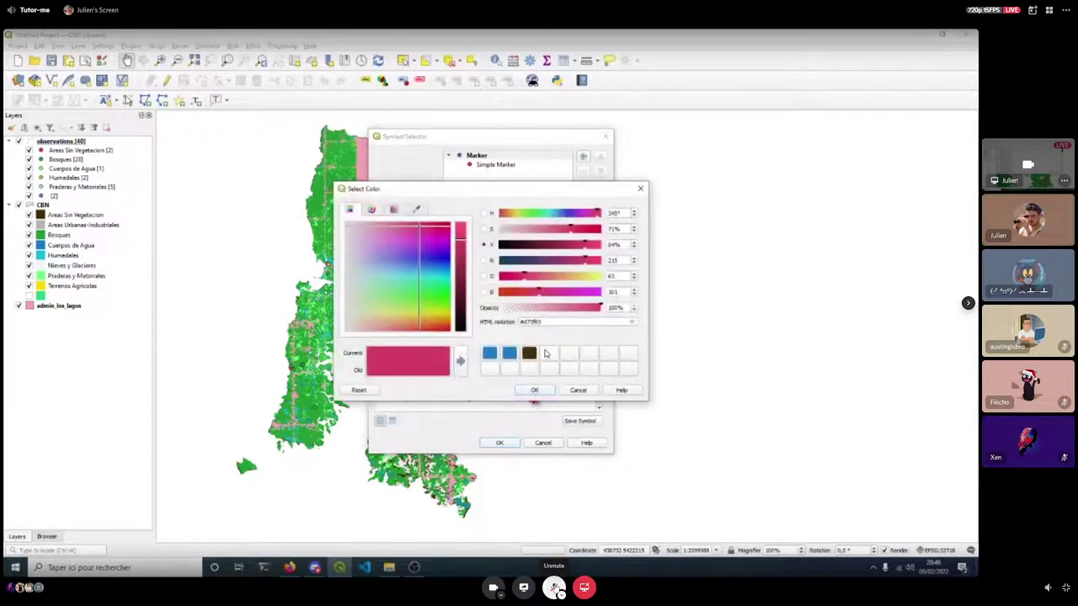
{"action": "left_click", "coordinate": [553, 587]}
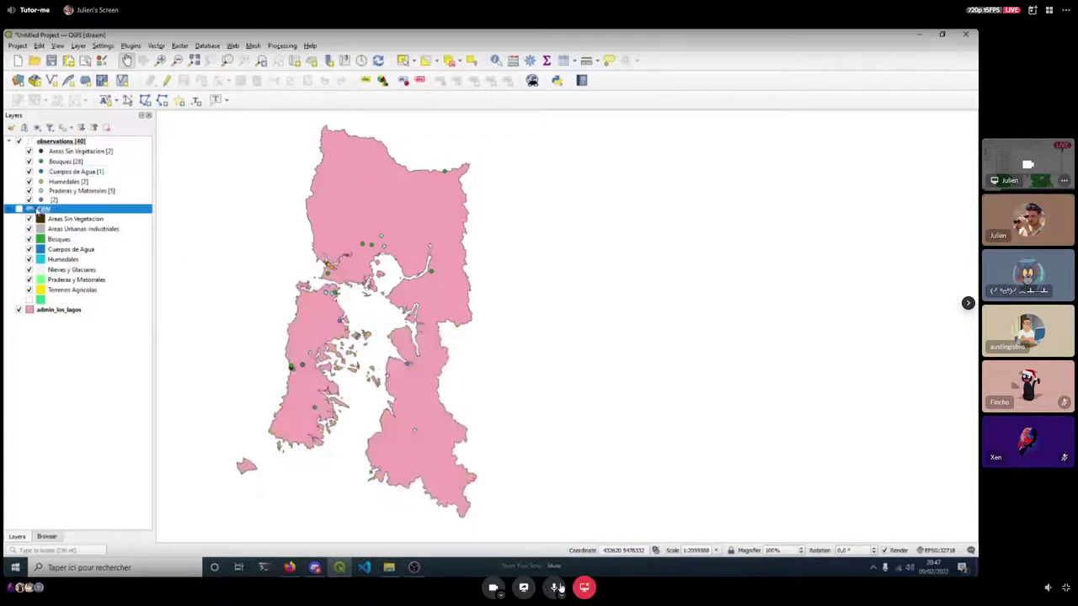
{"action": "left_click", "coordinate": [553, 588]}
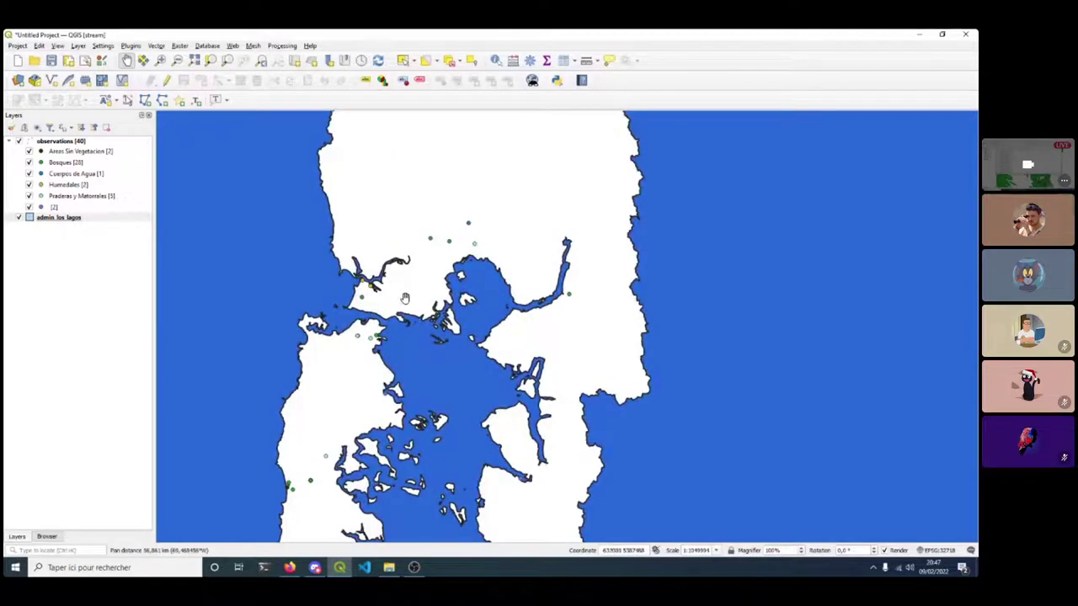
Set the marker size of the Areas Sin Vegetacion class in the observations layer to 3 mm.
{"action": "mouse_move", "coordinate": [269, 585]}
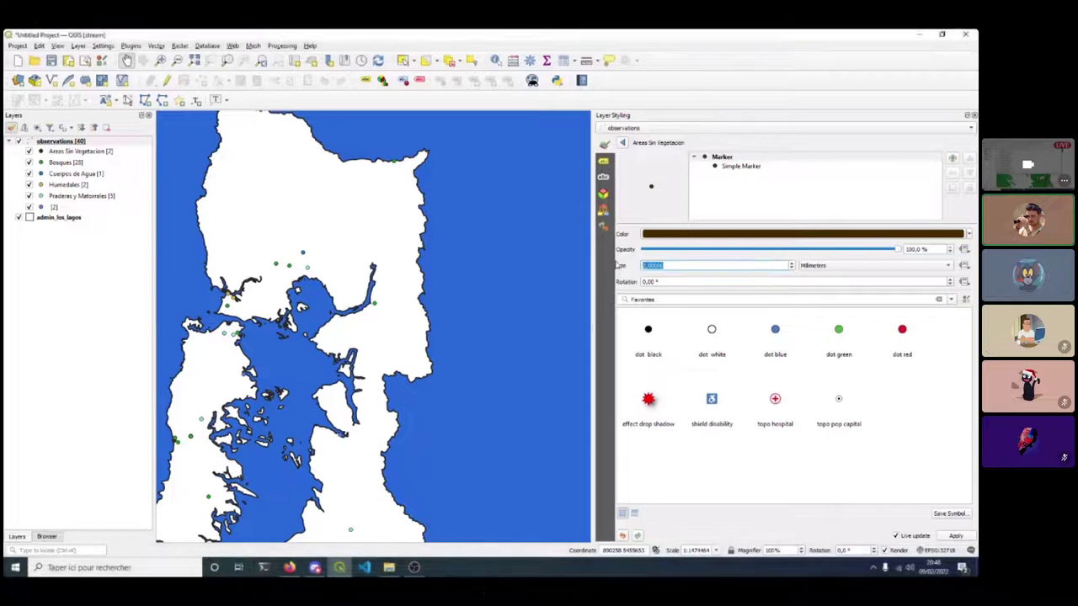
{"action": "type", "text": "3"}
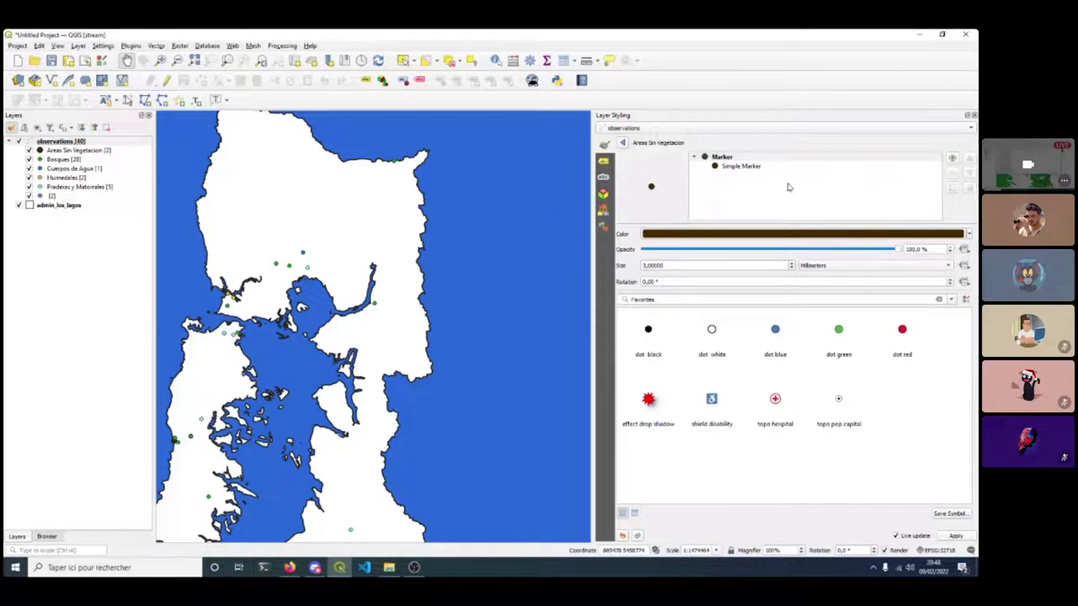
{"action": "left_click", "coordinate": [974, 114]}
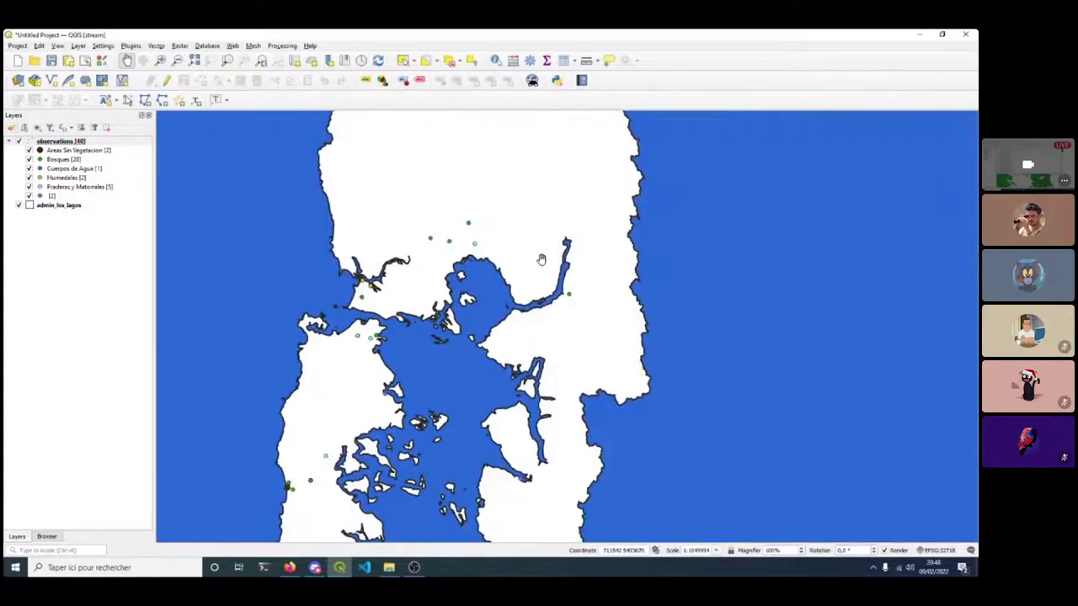
{"action": "left_click_drag", "start_coordinate": [348, 271], "coordinate": [356, 198]}
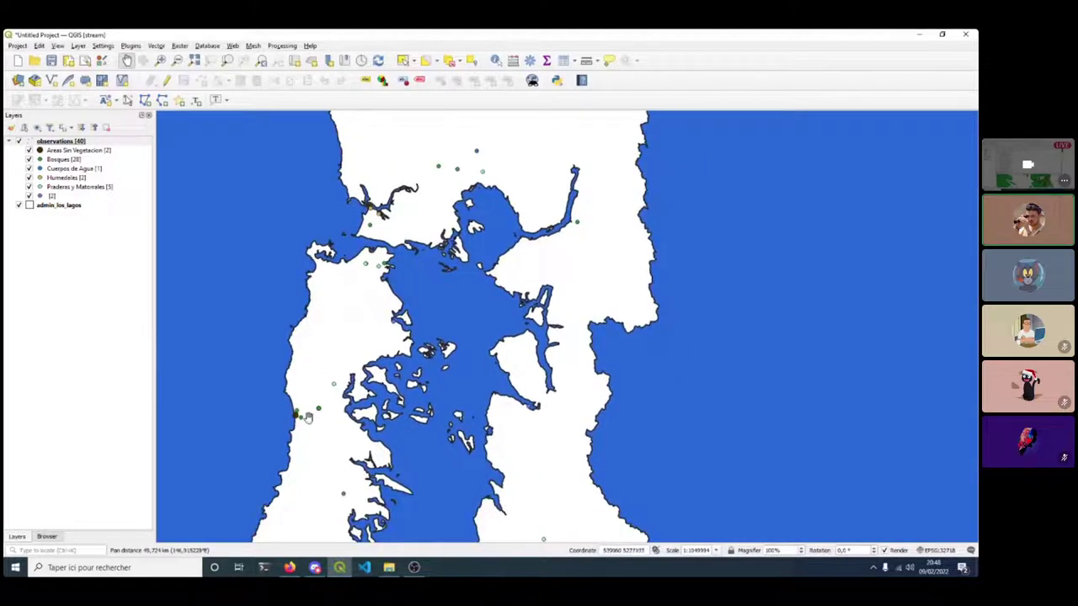
Copy the fill colour of the observations layer's Bosques marker and change its symbol layer type to SVG Marker.
{"action": "double_click", "coordinate": [41, 160]}
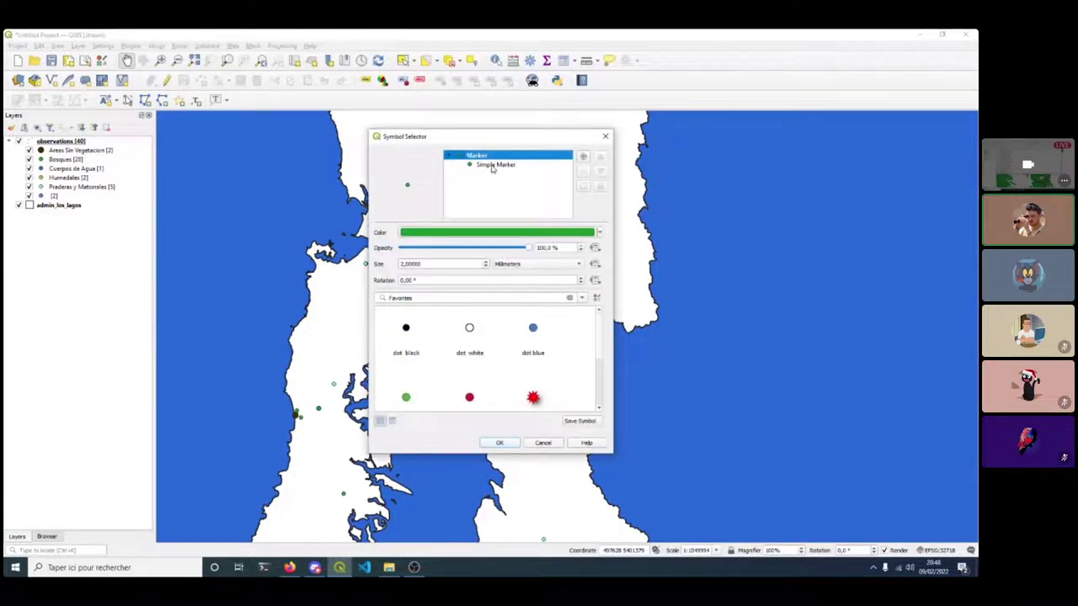
{"action": "left_click_drag", "start_coordinate": [612, 455], "coordinate": [773, 529]}
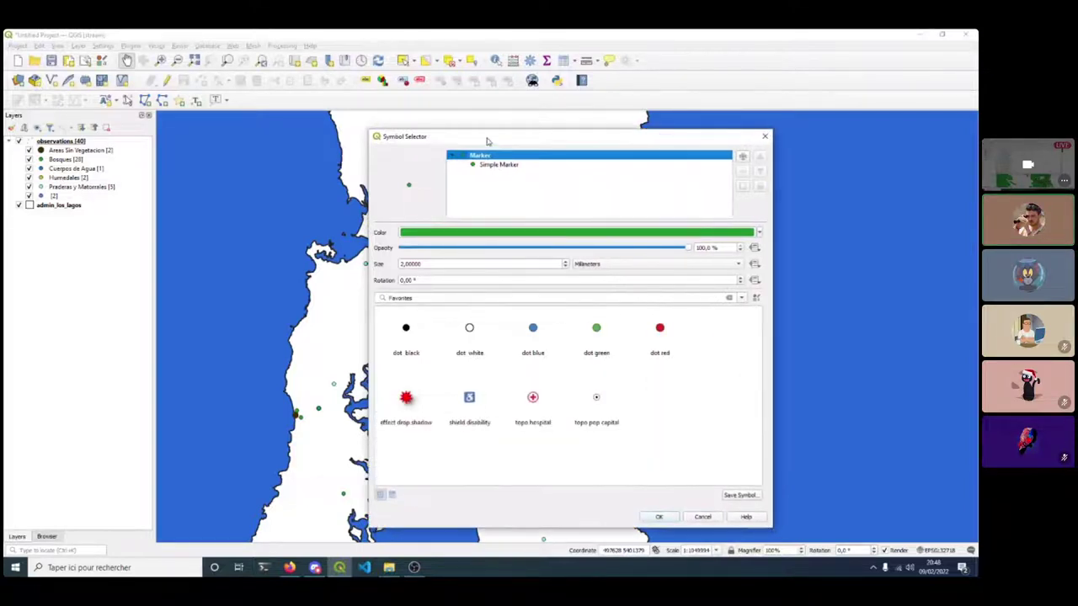
{"action": "left_click", "coordinate": [498, 165]}
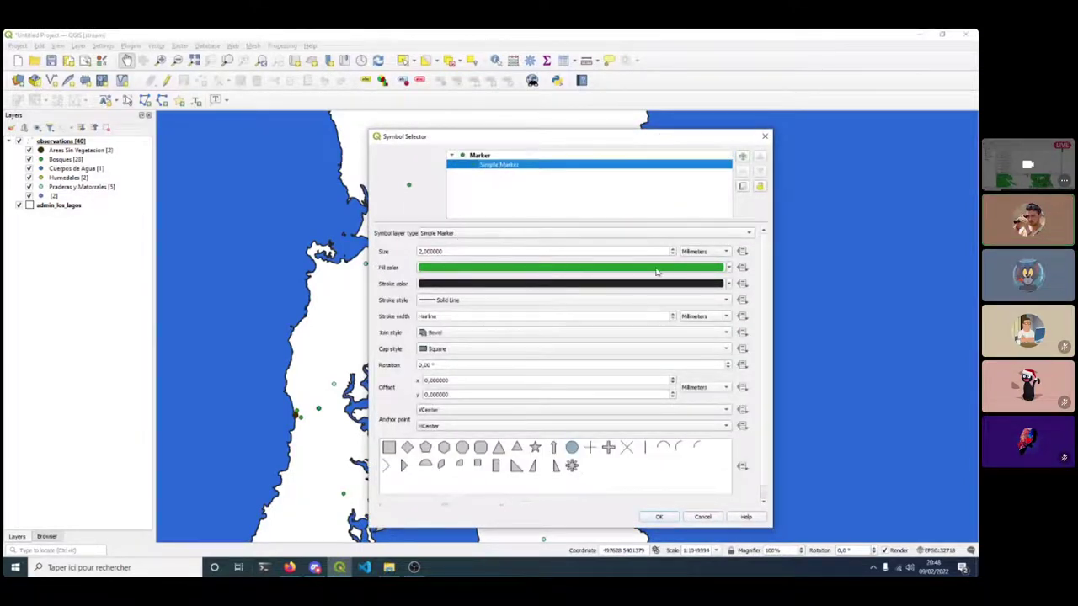
{"action": "left_click", "coordinate": [729, 268]}
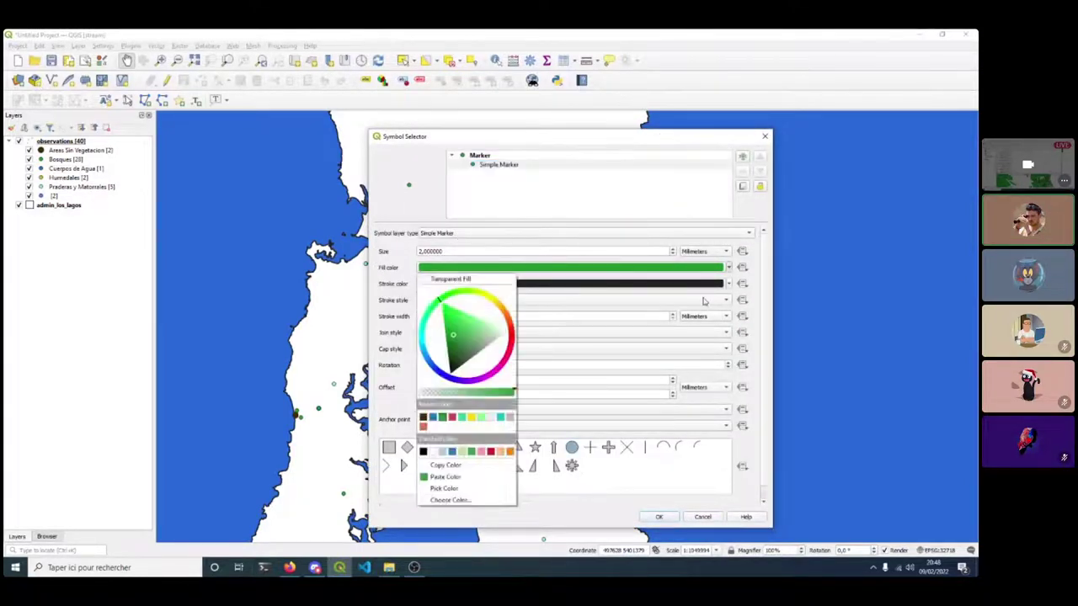
{"action": "left_click", "coordinate": [451, 464]}
{"action": "left_click", "coordinate": [440, 232]}
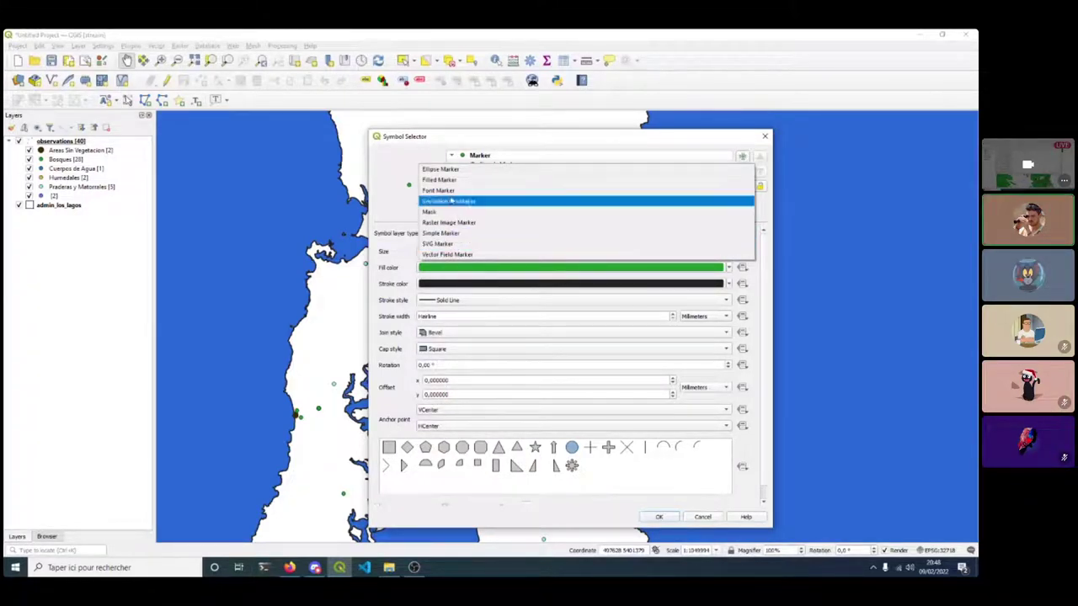
{"action": "left_click", "coordinate": [442, 243]}
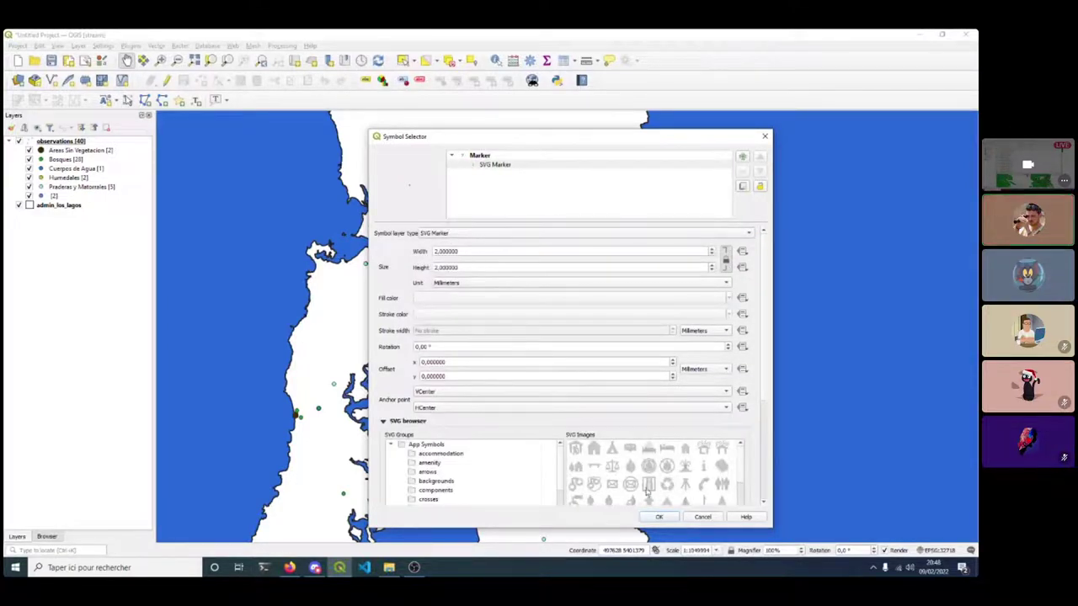
Browse the SVG library and apply the landuse_swamp.svg image to the Bosques marker.
{"action": "left_click_drag", "start_coordinate": [769, 527], "coordinate": [810, 543]}
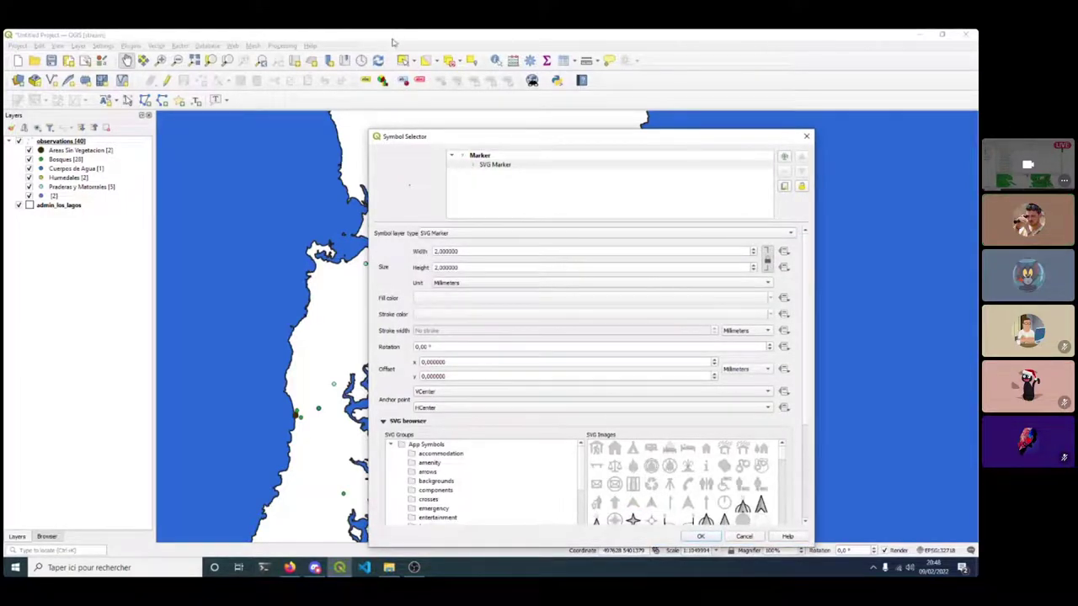
{"action": "left_click_drag", "start_coordinate": [431, 145], "coordinate": [350, 80]}
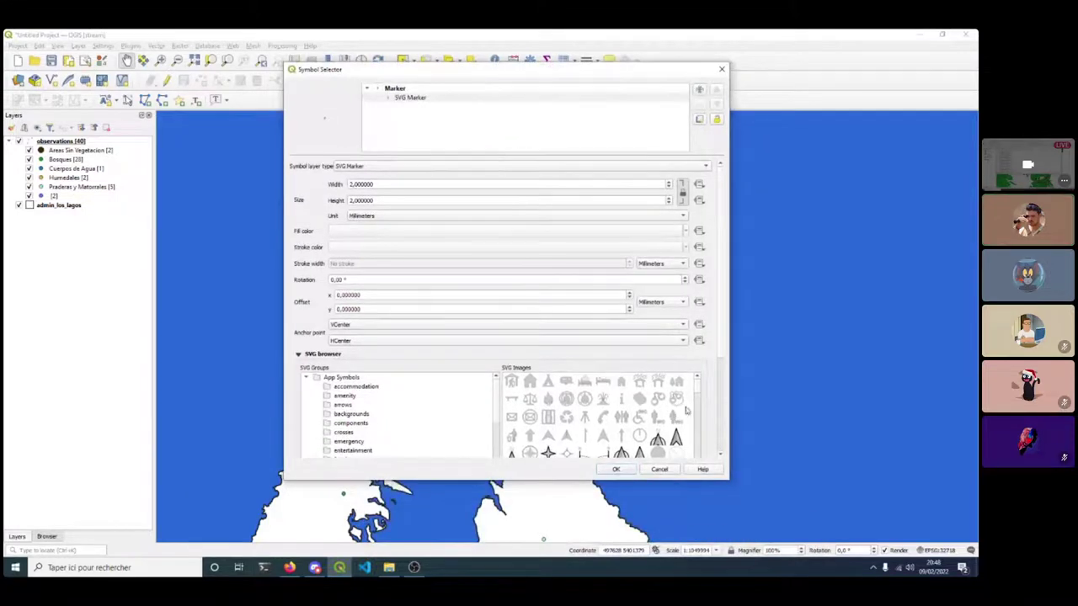
{"action": "scroll", "coordinate": [702, 397], "scroll_direction": "down", "scroll_amount": 2}
{"action": "scroll", "coordinate": [702, 398], "scroll_direction": "down", "scroll_amount": 8}
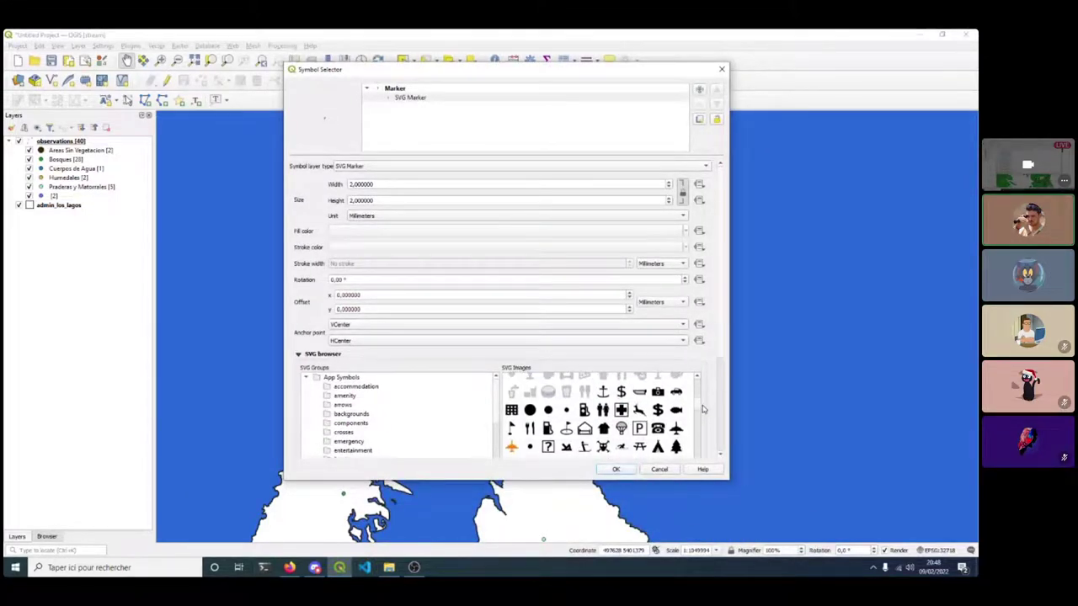
{"action": "scroll", "coordinate": [705, 416], "scroll_direction": "down", "scroll_amount": 8}
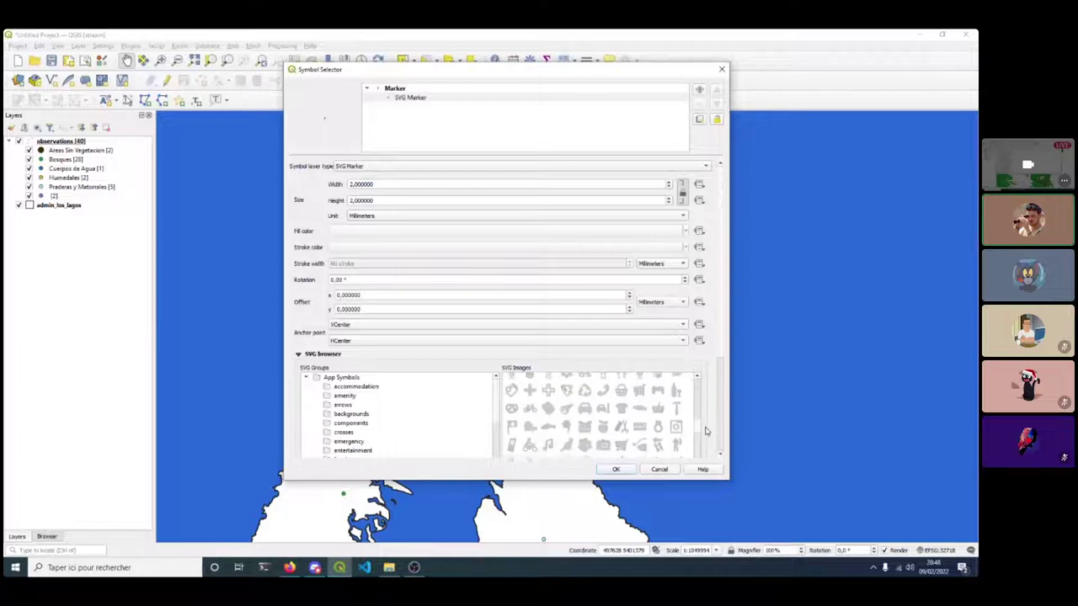
{"action": "scroll", "coordinate": [497, 403], "scroll_direction": "down", "scroll_amount": 5}
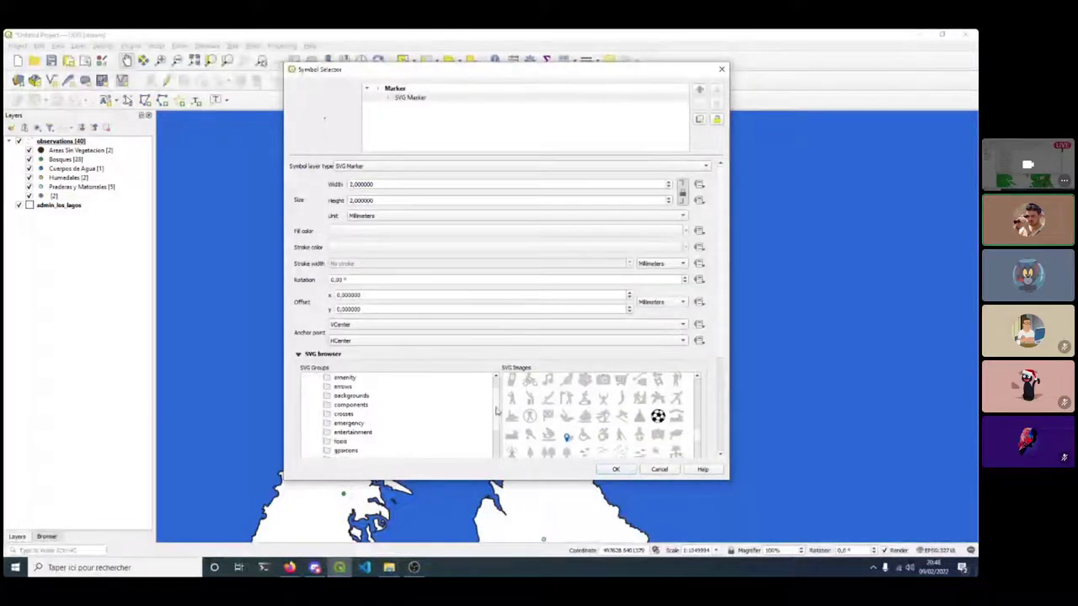
{"action": "scroll", "coordinate": [497, 443], "scroll_direction": "down", "scroll_amount": 2}
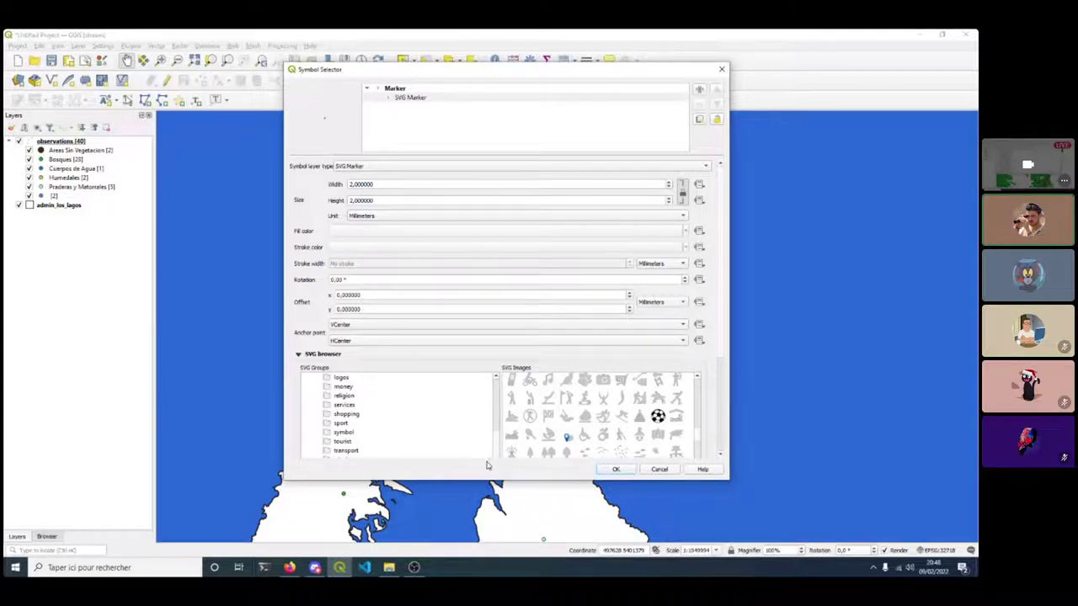
{"action": "left_click_drag", "start_coordinate": [410, 481], "coordinate": [411, 504]}
{"action": "scroll", "coordinate": [380, 449], "scroll_direction": "down", "scroll_amount": 3}
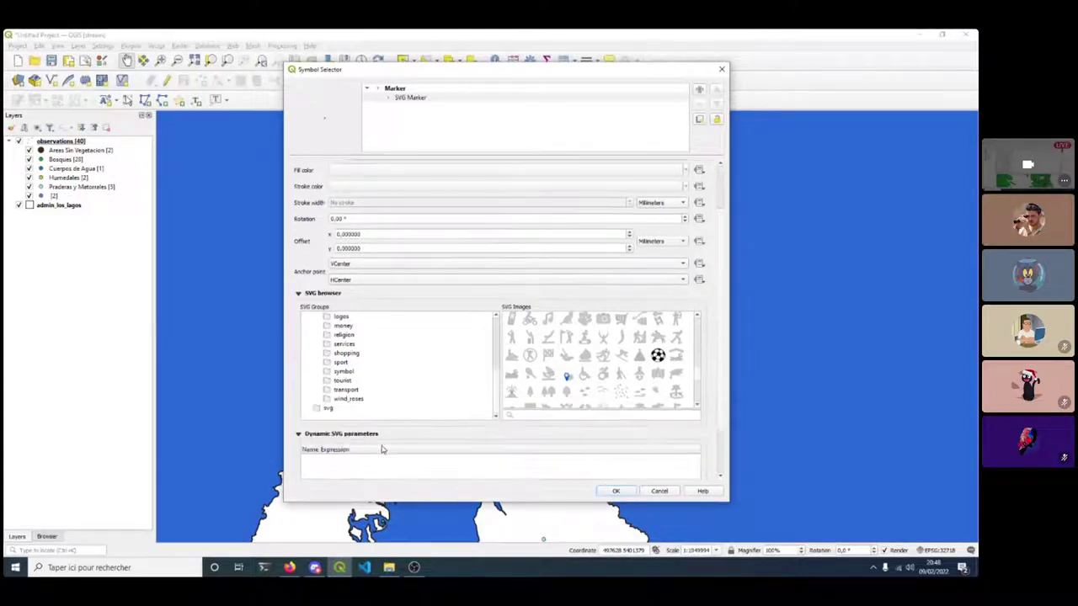
{"action": "scroll", "coordinate": [381, 381], "scroll_direction": "up", "scroll_amount": 2}
{"action": "scroll", "coordinate": [379, 380], "scroll_direction": "up", "scroll_amount": 2}
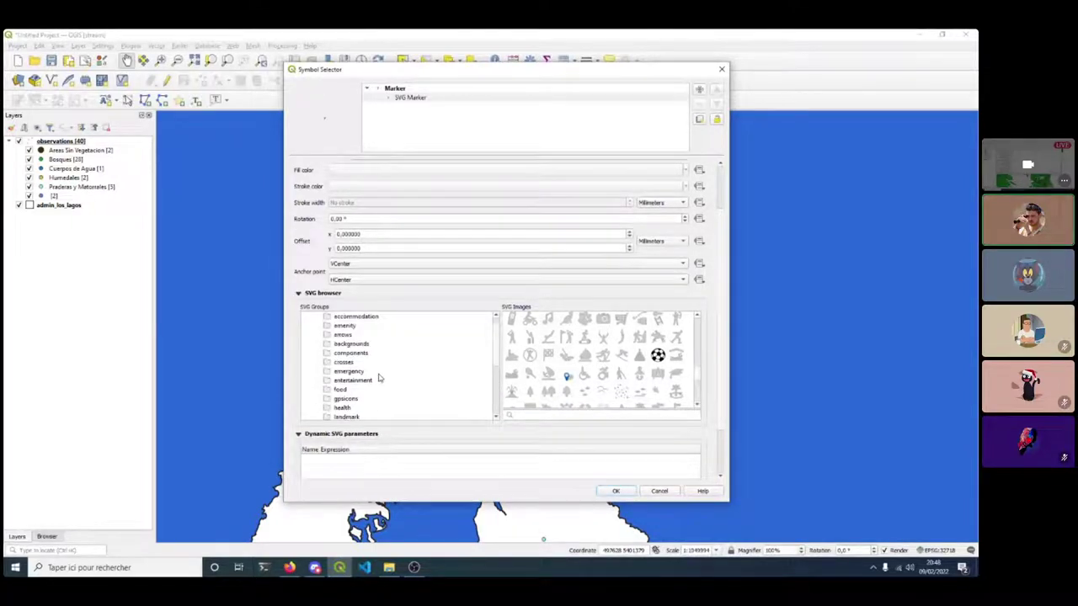
{"action": "scroll", "coordinate": [376, 376], "scroll_direction": "up", "scroll_amount": 1}
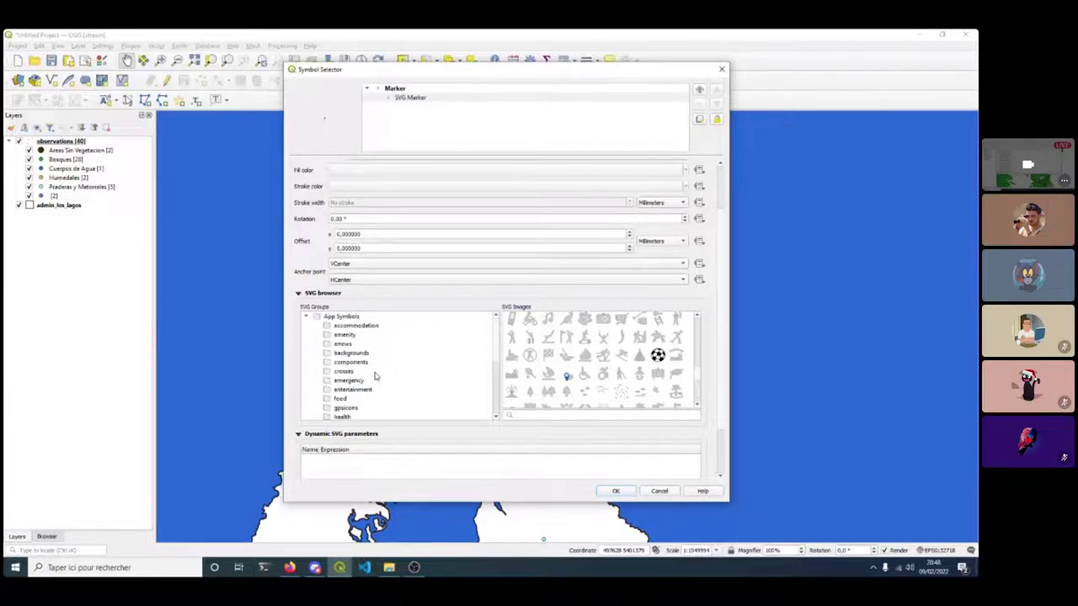
{"action": "scroll", "coordinate": [387, 390], "scroll_direction": "down", "scroll_amount": 2}
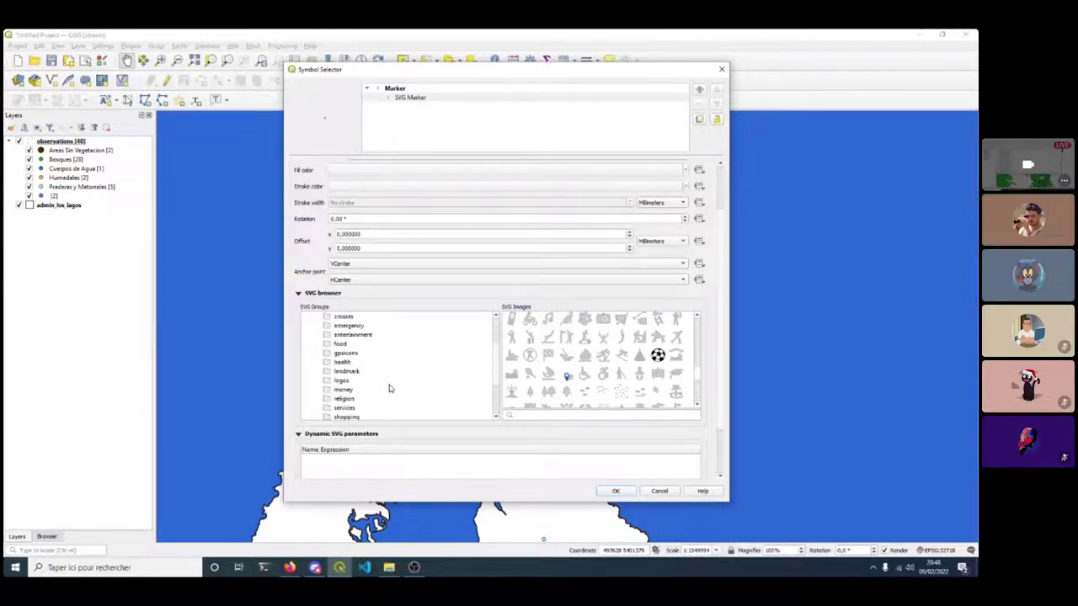
{"action": "scroll", "coordinate": [389, 388], "scroll_direction": "down", "scroll_amount": 4}
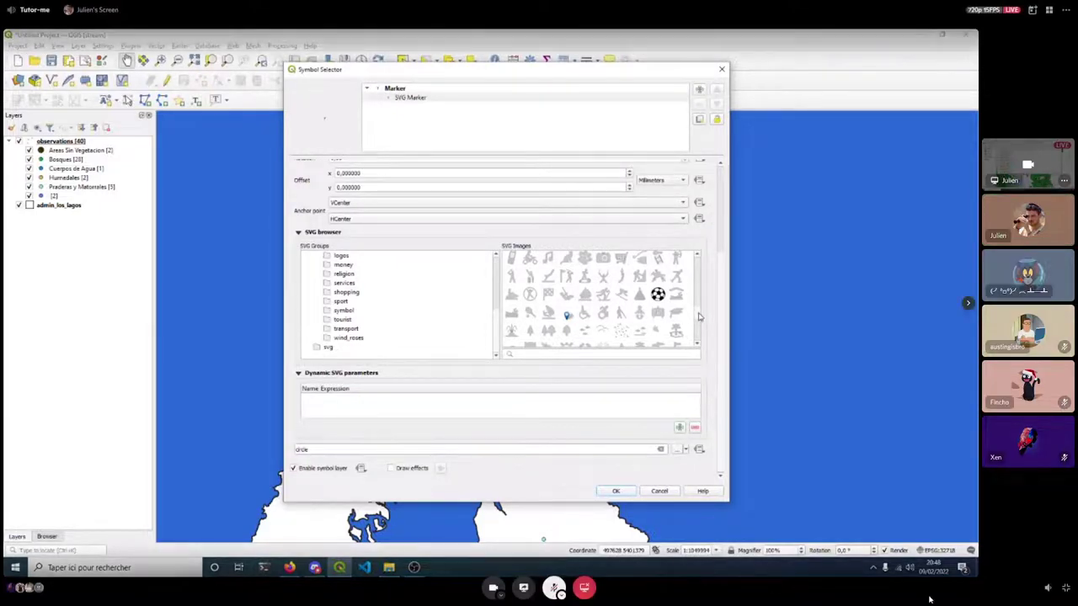
{"action": "left_click", "coordinate": [657, 333]}
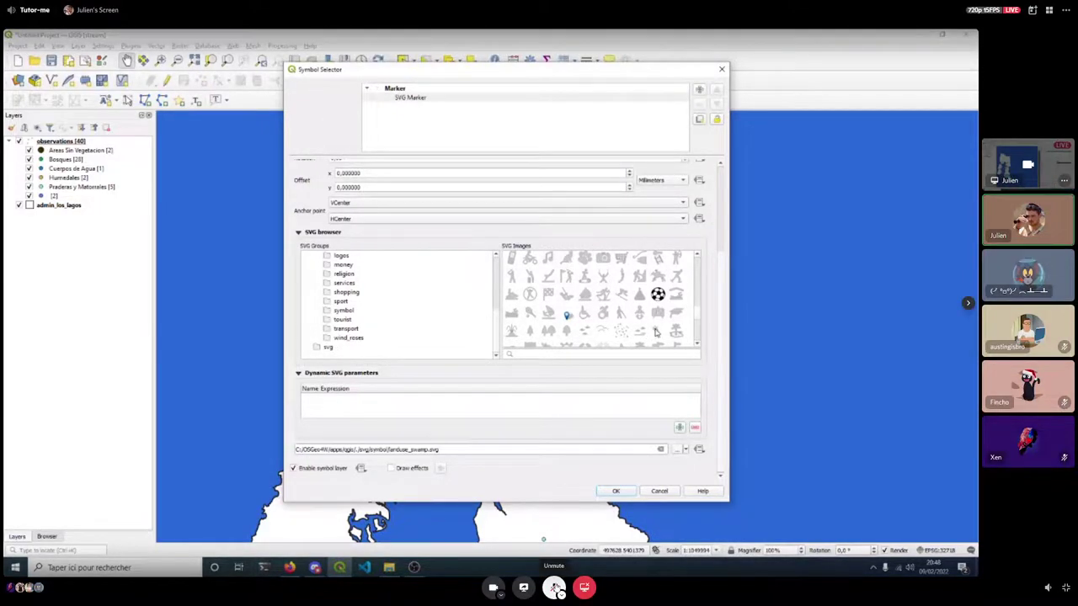
{"action": "left_click", "coordinate": [626, 492]}
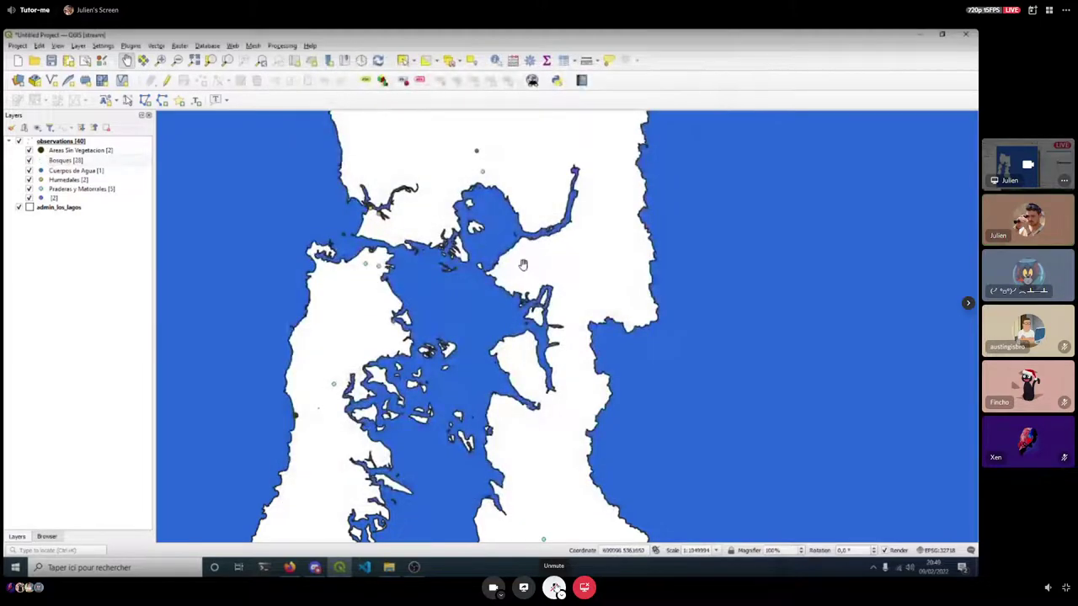
Set the size of the Bosques SVG marker to 15 mm and inspect the result on the map.
{"action": "double_click", "coordinate": [42, 161]}
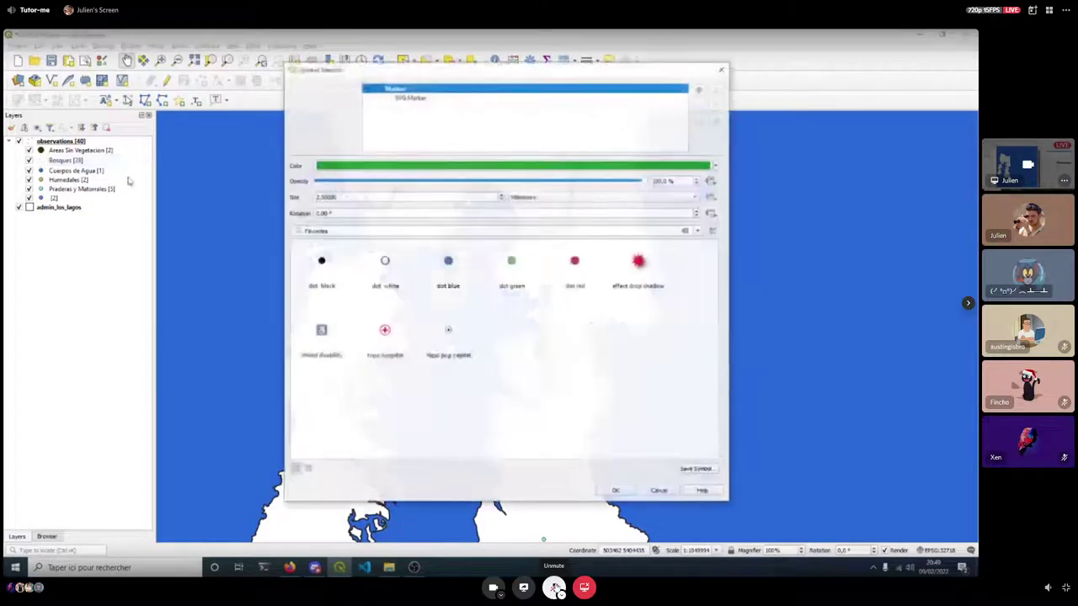
{"action": "left_click", "coordinate": [361, 197]}
{"action": "double_click", "coordinate": [360, 196]}
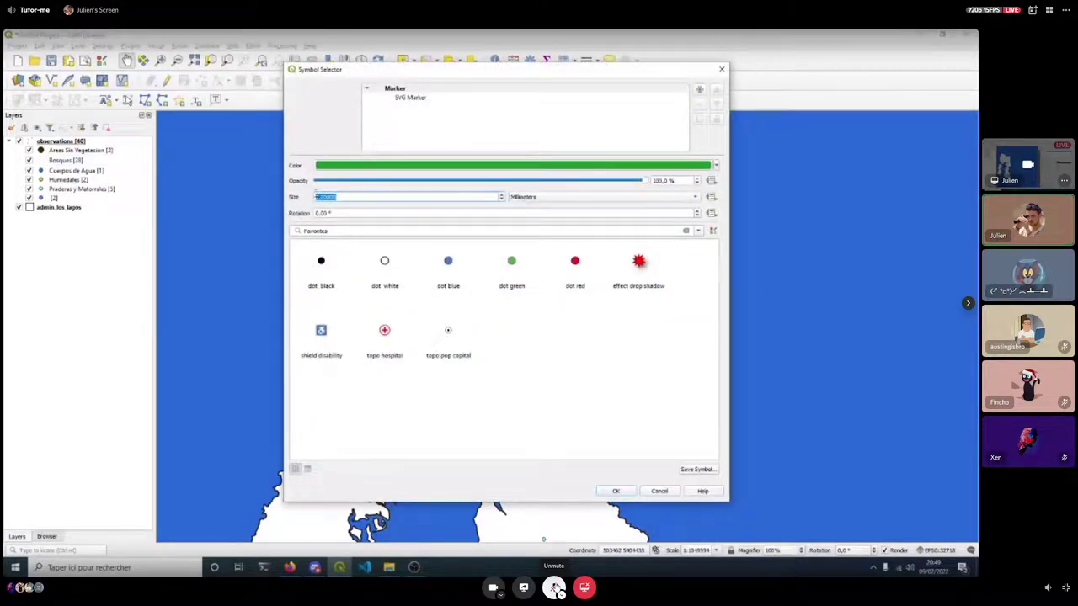
{"action": "type", "text": "1"}
{"action": "type", "text": "0"}
{"action": "type", "text": "15"}
{"action": "left_click", "coordinate": [616, 491]}
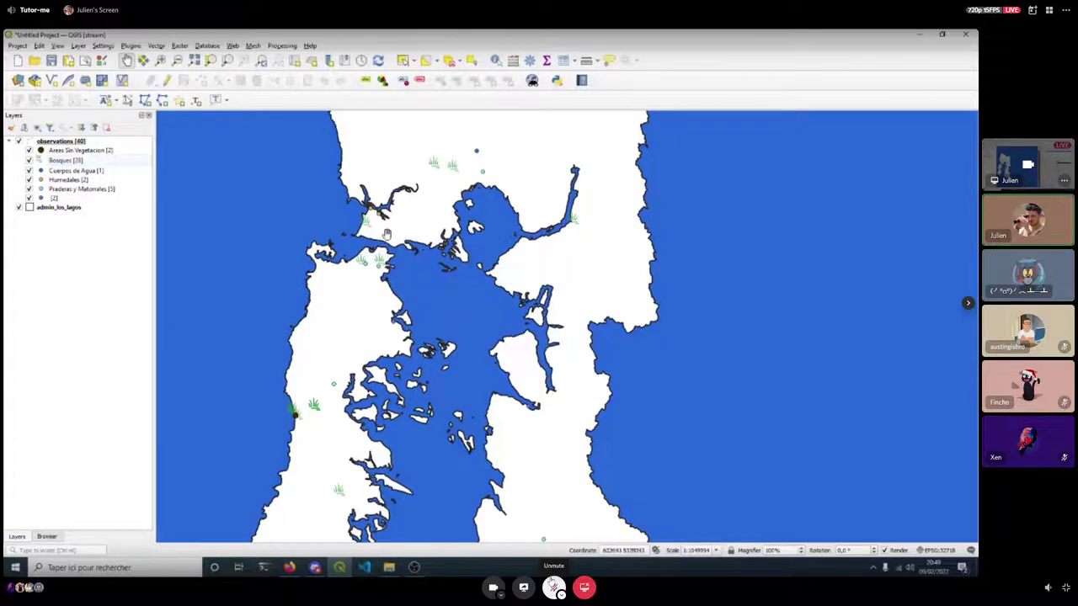
{"action": "left_click_drag", "start_coordinate": [387, 237], "coordinate": [414, 300]}
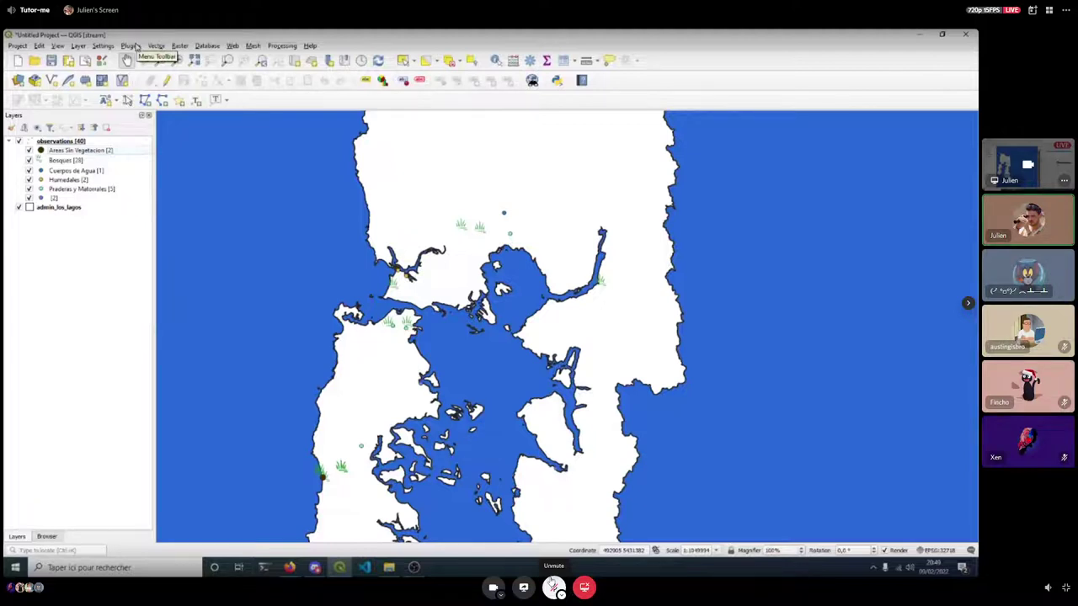
Open the plugin manager, enlarge its window and browse the descriptions of a few available plugins such as BoundingBox.
{"action": "left_click", "coordinate": [131, 46]}
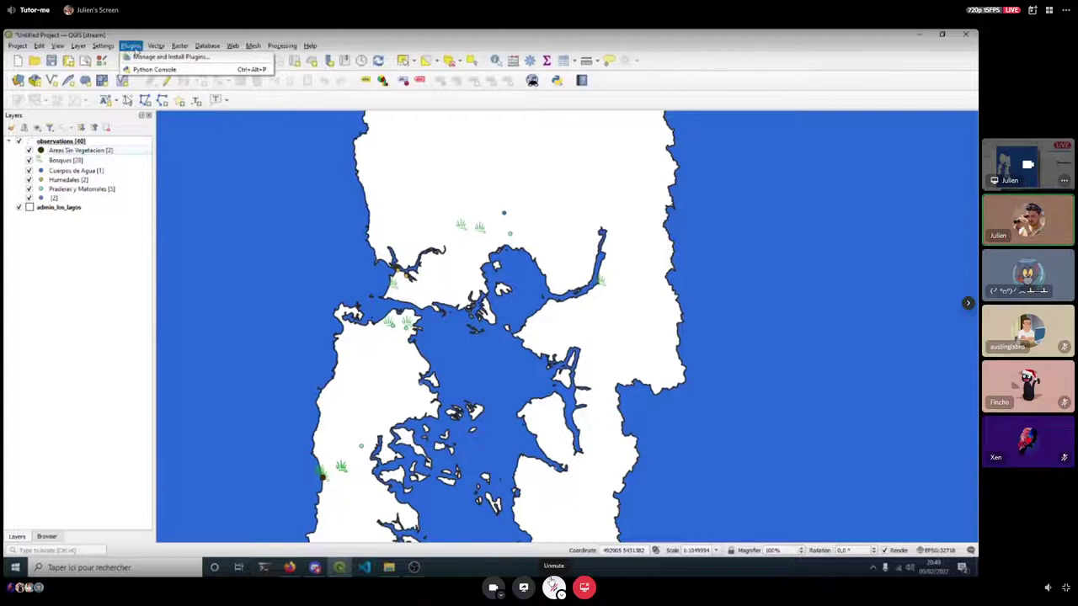
{"action": "left_click", "coordinate": [204, 60]}
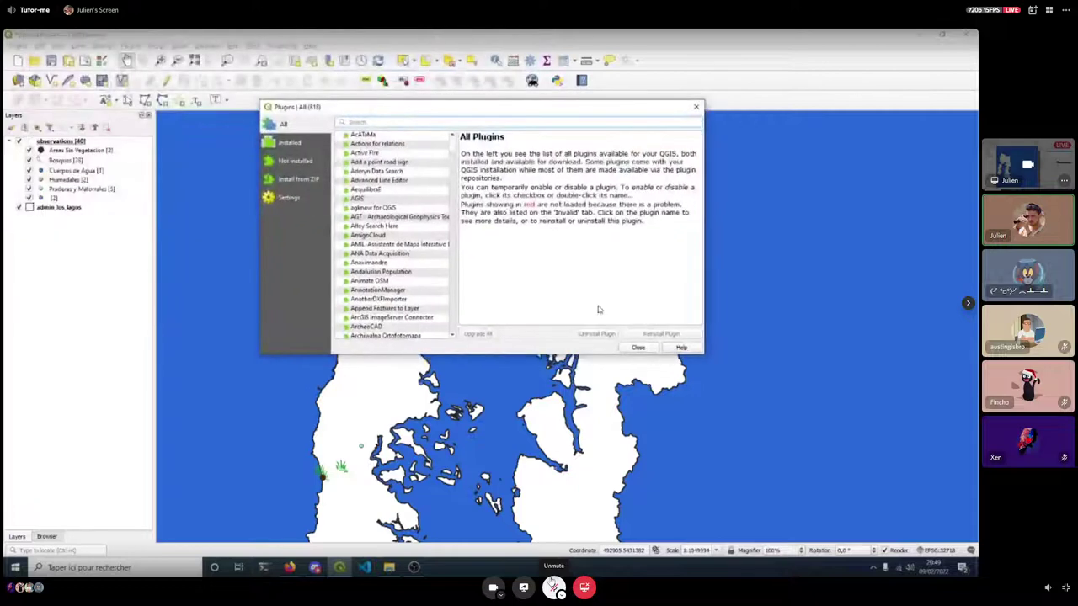
{"action": "left_click_drag", "start_coordinate": [708, 353], "coordinate": [781, 441]}
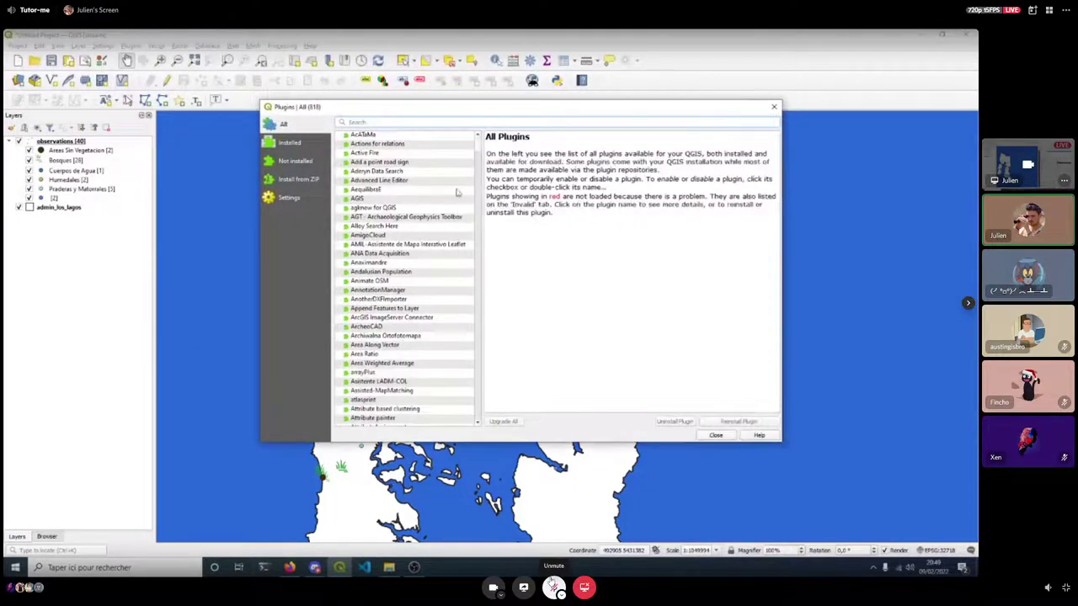
{"action": "scroll", "coordinate": [380, 228], "scroll_direction": "down", "scroll_amount": 10}
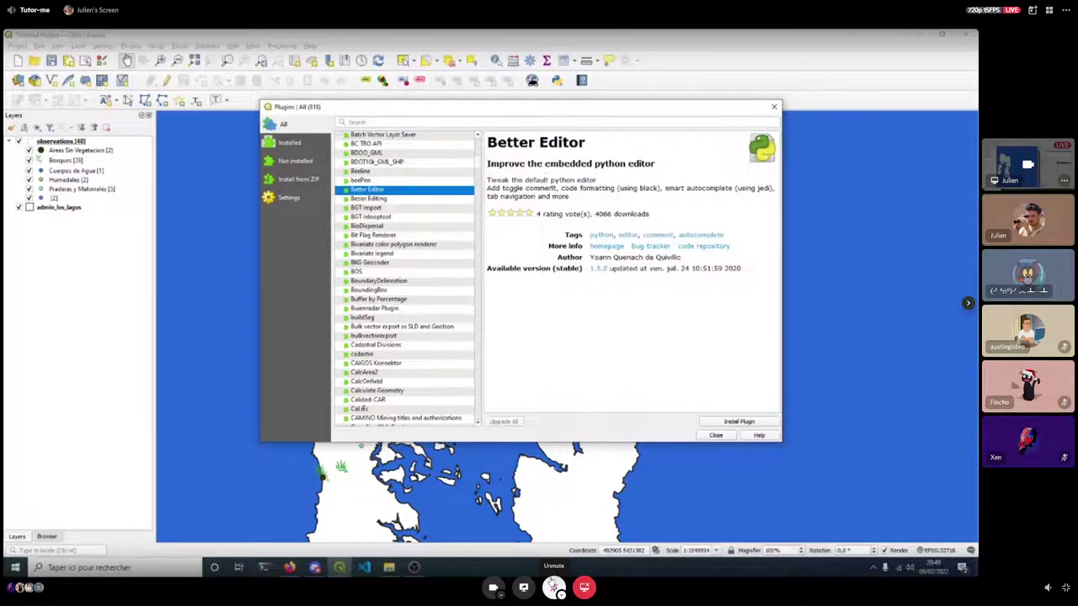
{"action": "left_click", "coordinate": [400, 254]}
{"action": "left_click", "coordinate": [375, 291]}
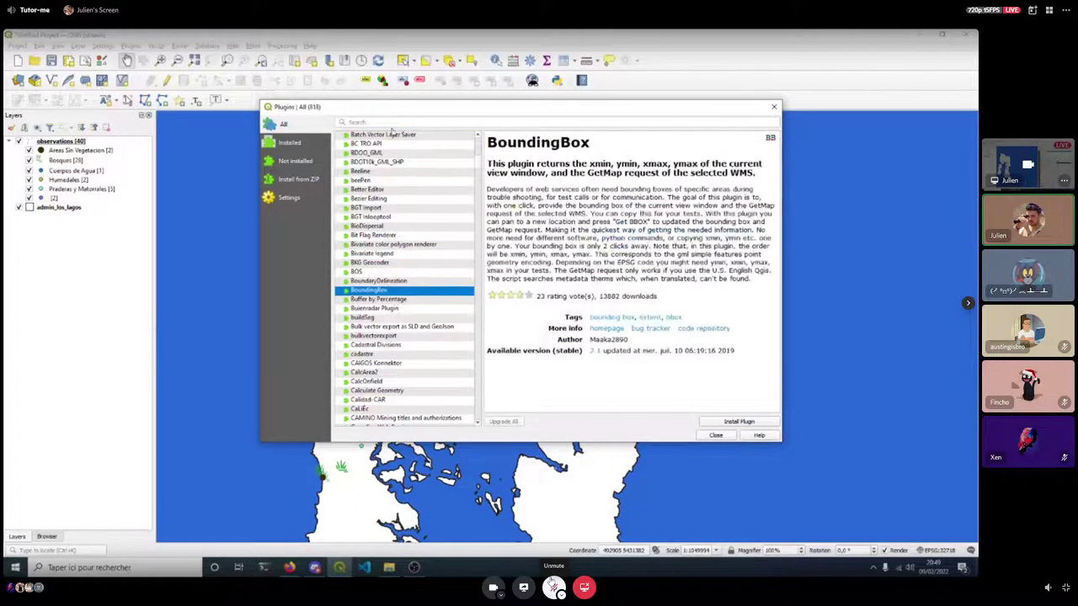
Search the plugin repository for QGIS2WEB, install the qgis2web plugin and close the plugin manager.
{"action": "left_click", "coordinate": [392, 123]}
{"action": "type", "text": "QGIS2"}
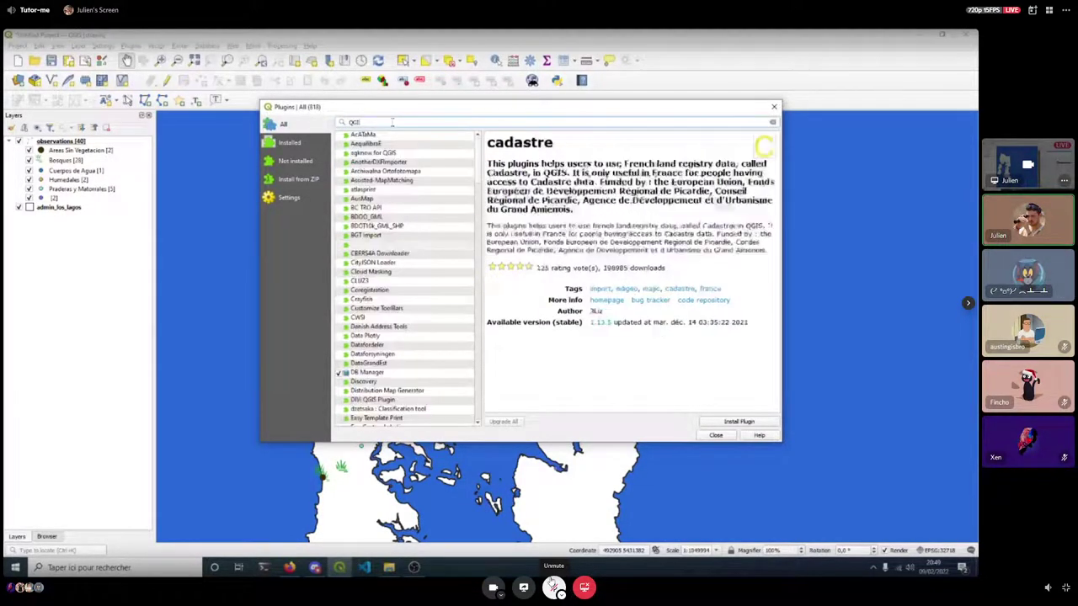
{"action": "type", "text": "WEB"}
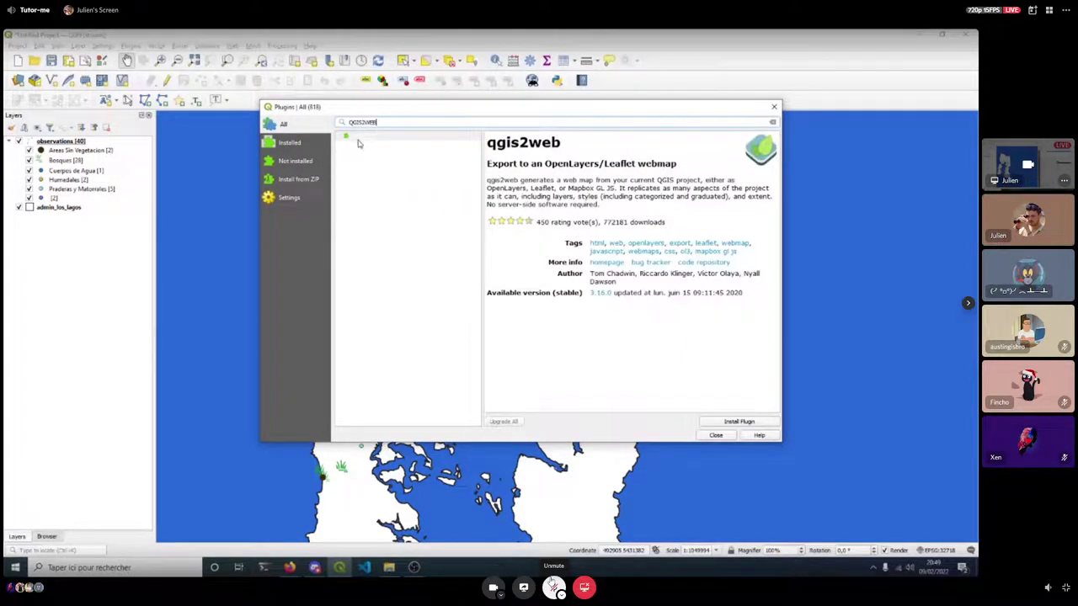
{"action": "left_click", "coordinate": [358, 142]}
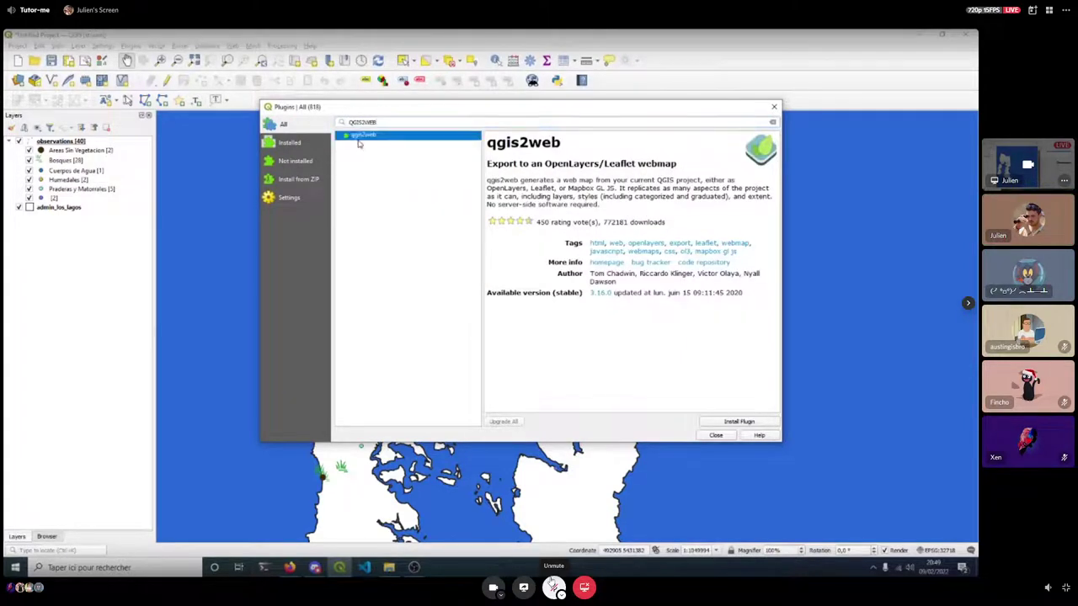
{"action": "left_click", "coordinate": [726, 422]}
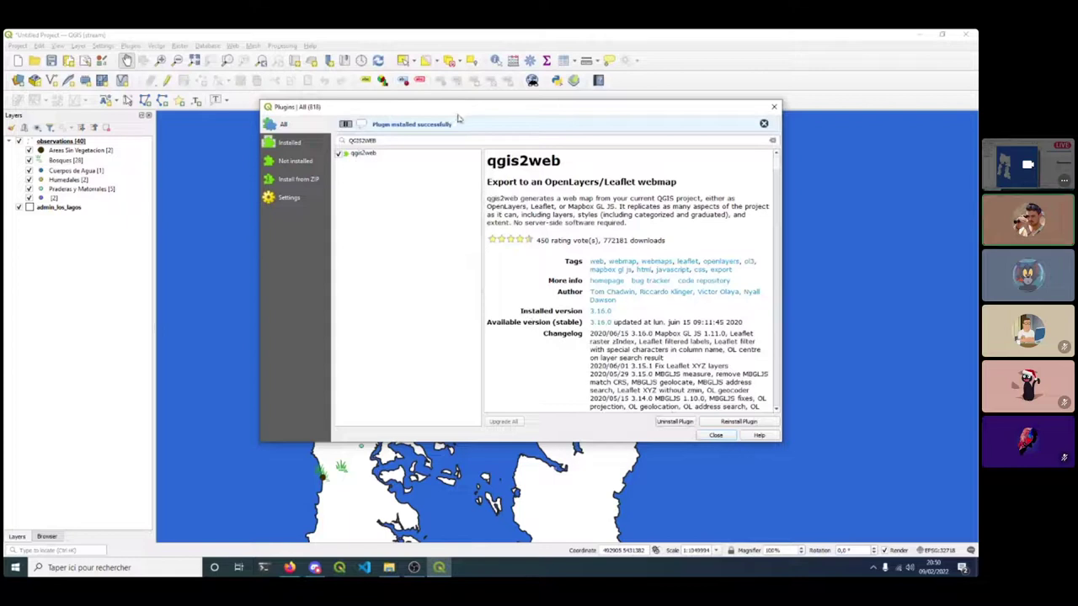
{"action": "left_click", "coordinate": [763, 124]}
{"action": "left_click", "coordinate": [774, 108]}
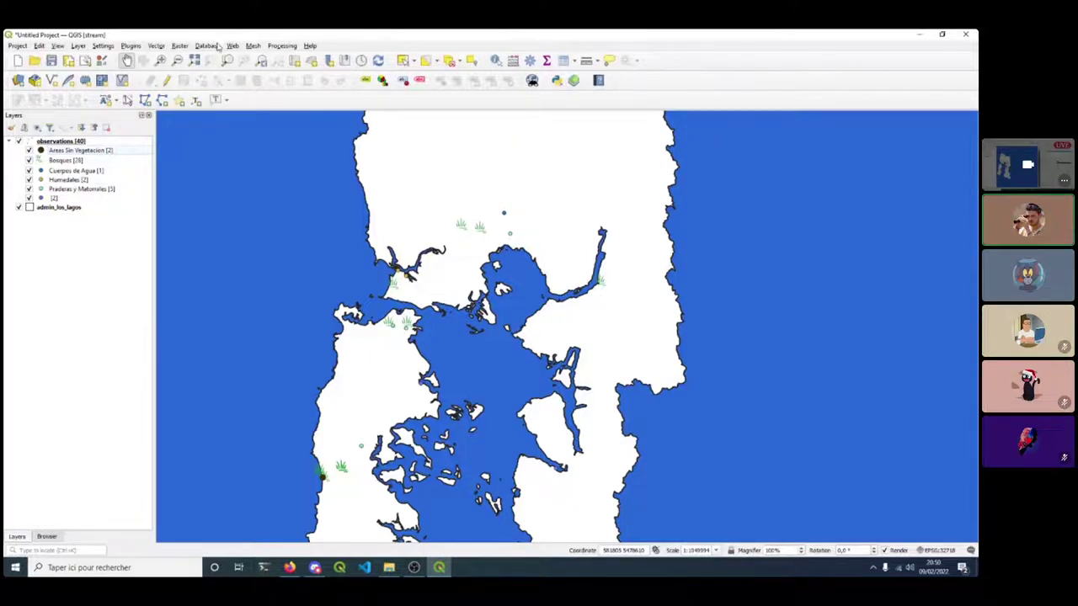
Preview the project in the qgis2web export, disable popups for the admin_los_lagos layer and close the export window.
{"action": "left_click", "coordinate": [133, 46]}
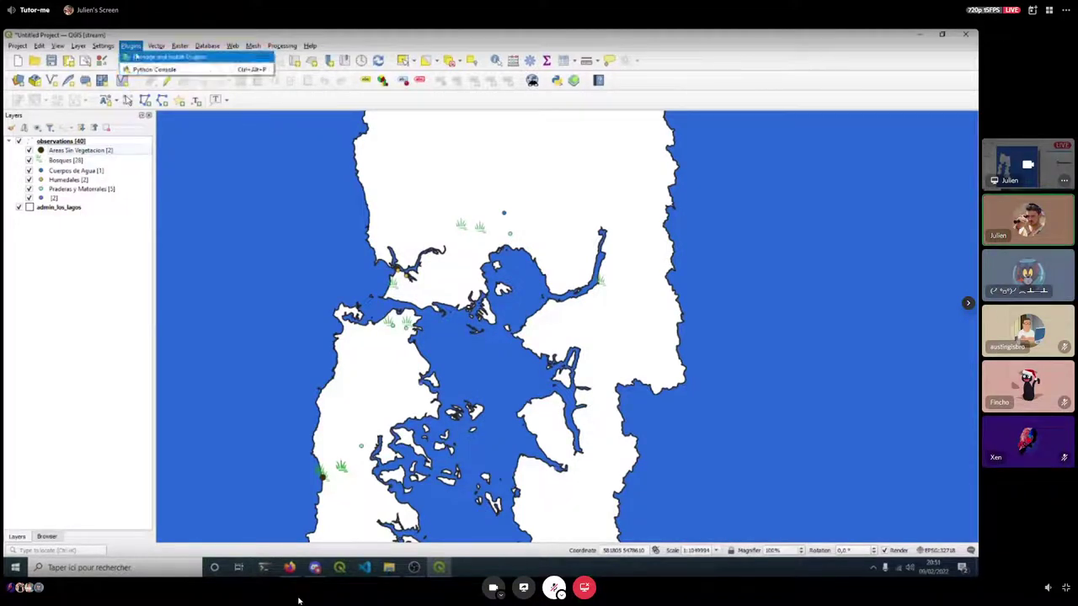
{"action": "left_click", "coordinate": [137, 56]}
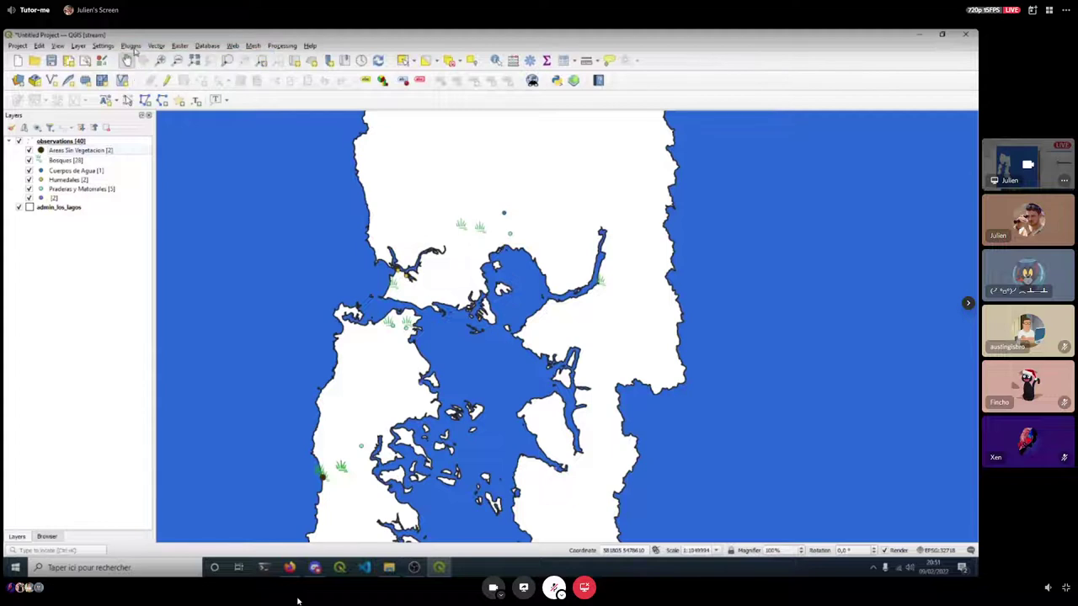
{"action": "left_click", "coordinate": [233, 46]}
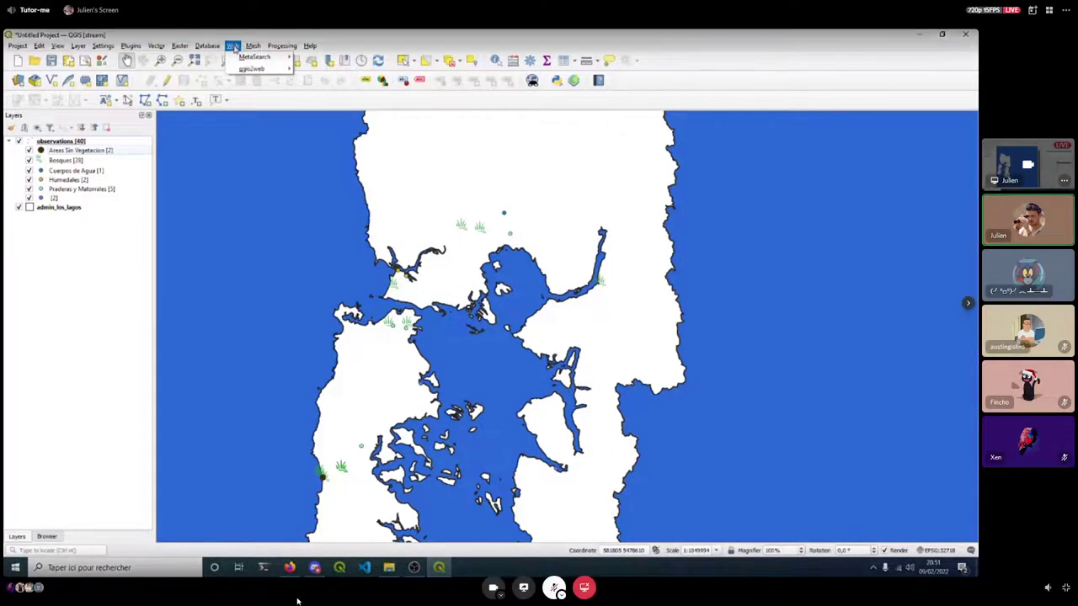
{"action": "mouse_move", "coordinate": [257, 67]}
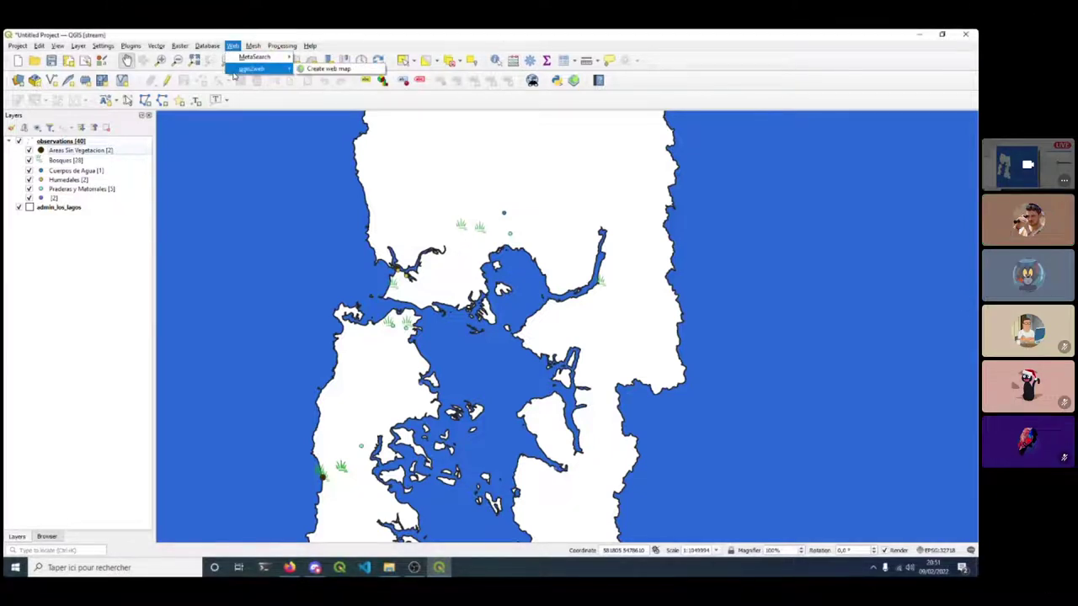
{"action": "left_click", "coordinate": [310, 70]}
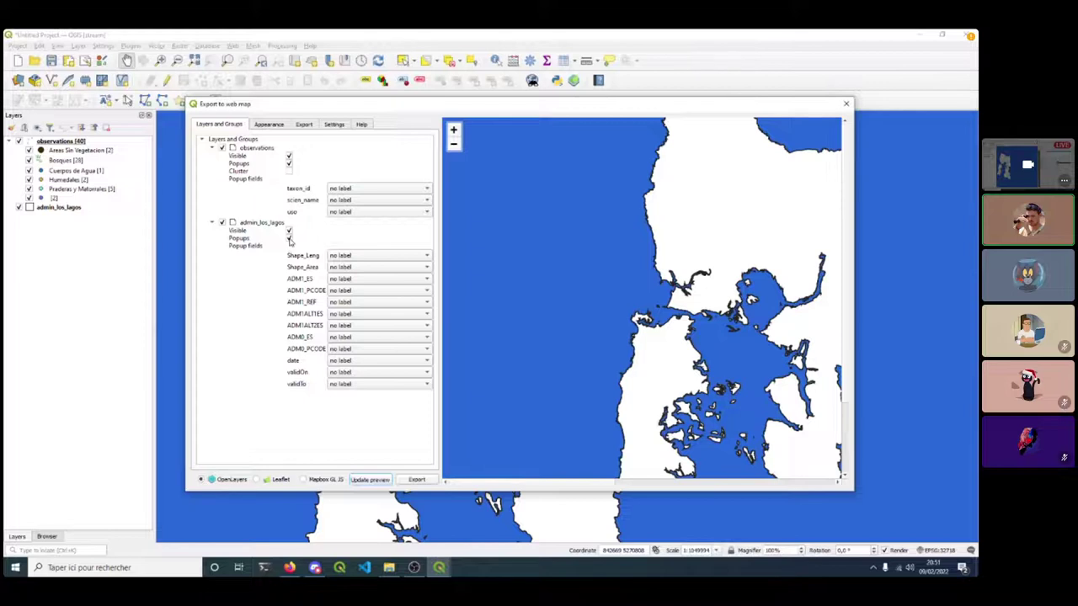
{"action": "left_click", "coordinate": [289, 237]}
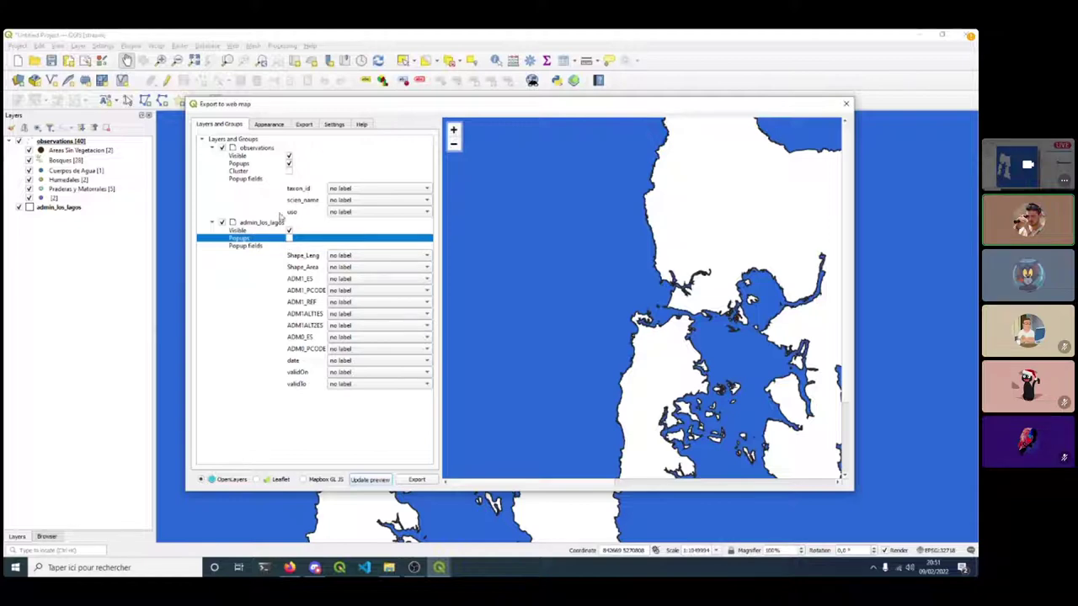
{"action": "left_click", "coordinate": [845, 104]}
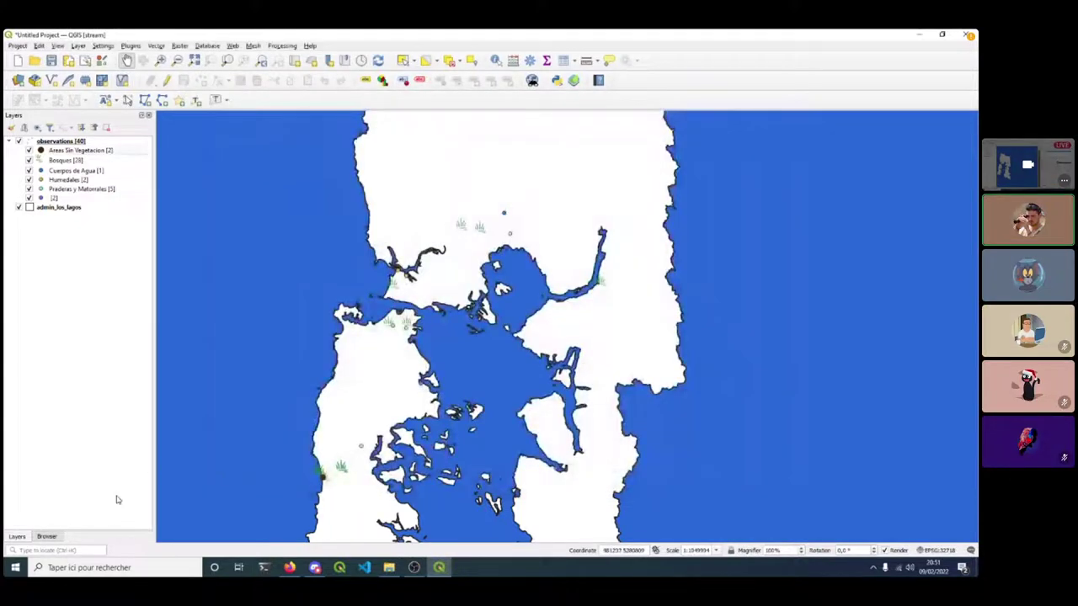
Add the OpenStreetMap XYZ tile layer to the project.
{"action": "left_click", "coordinate": [44, 537]}
{"action": "right_click", "coordinate": [47, 261]}
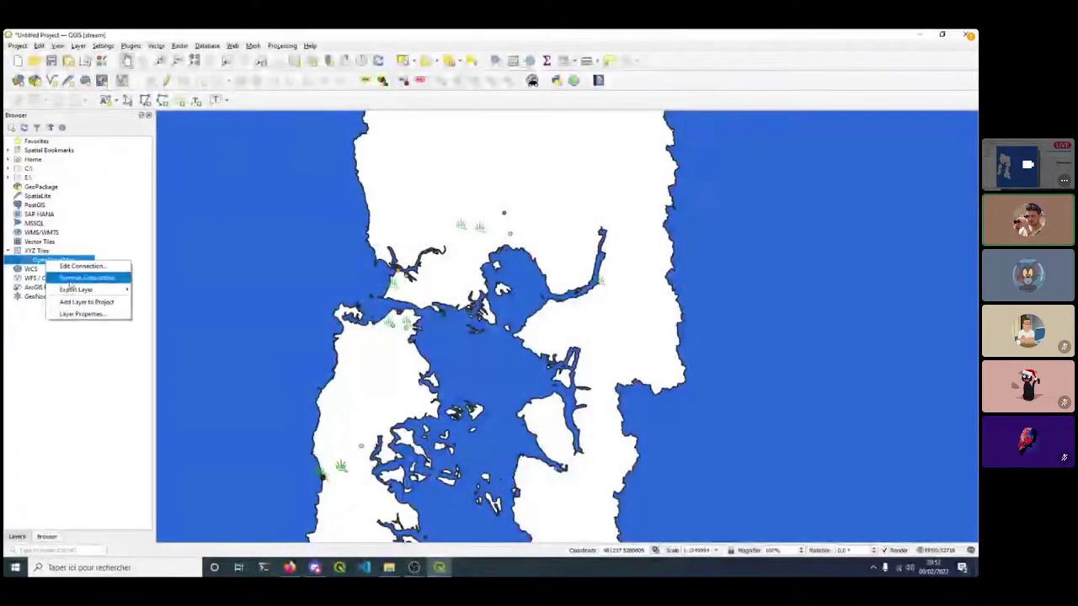
{"action": "left_click", "coordinate": [84, 302]}
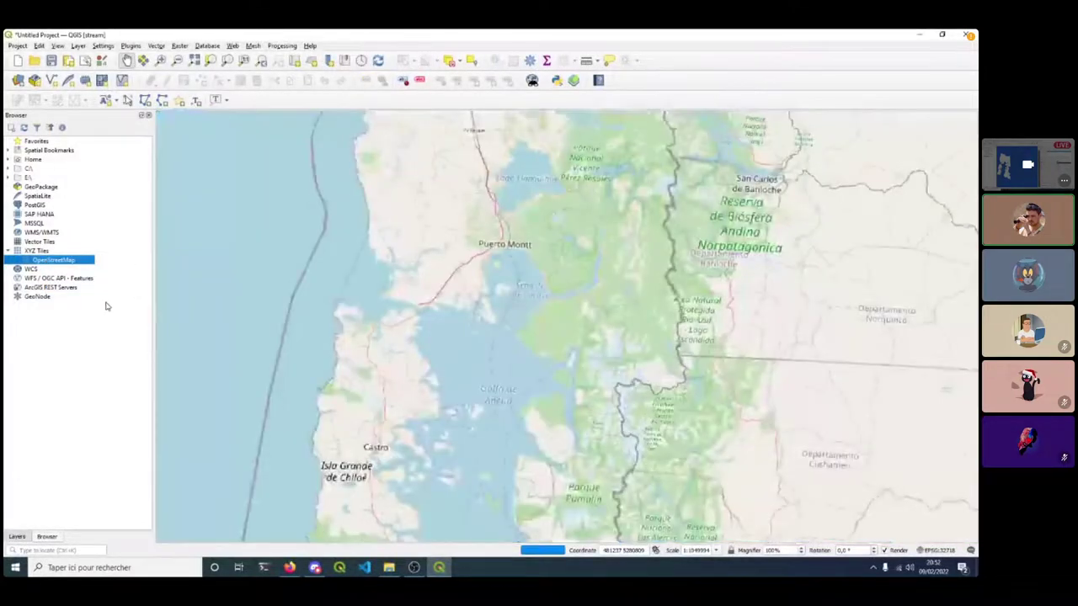
Reorder the layers with observations uppermost, admin_los_lagos beneath it and OpenStreetMap at the base.
{"action": "left_click", "coordinate": [17, 536]}
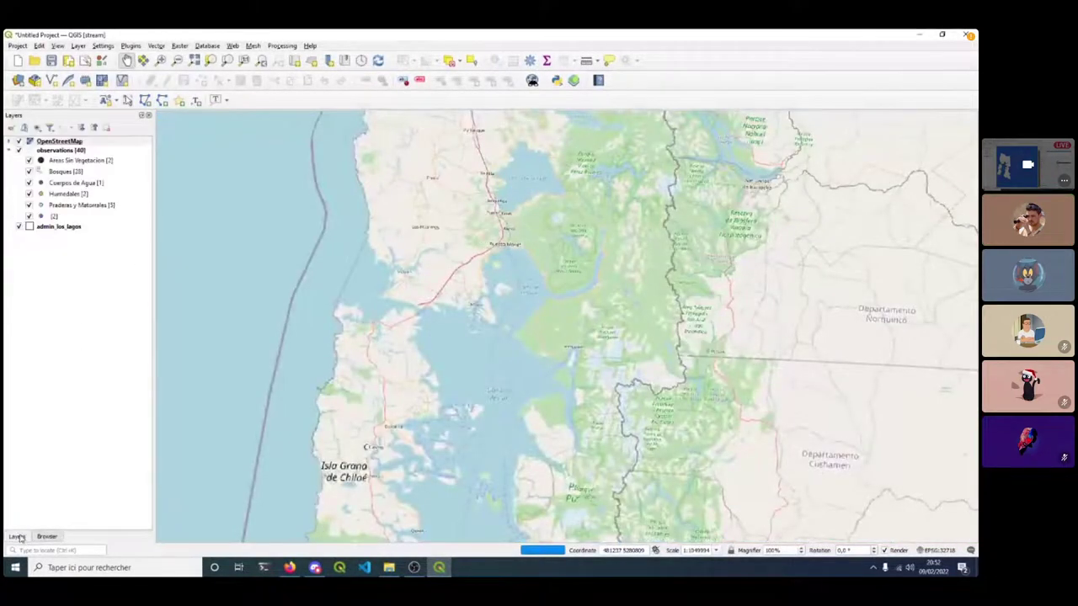
{"action": "mouse_move", "coordinate": [53, 226]}
{"action": "left_mouse_down"}
{"action": "mouse_move", "coordinate": [55, 145]}
{"action": "mouse_move", "coordinate": [54, 227]}
{"action": "left_mouse_up"}
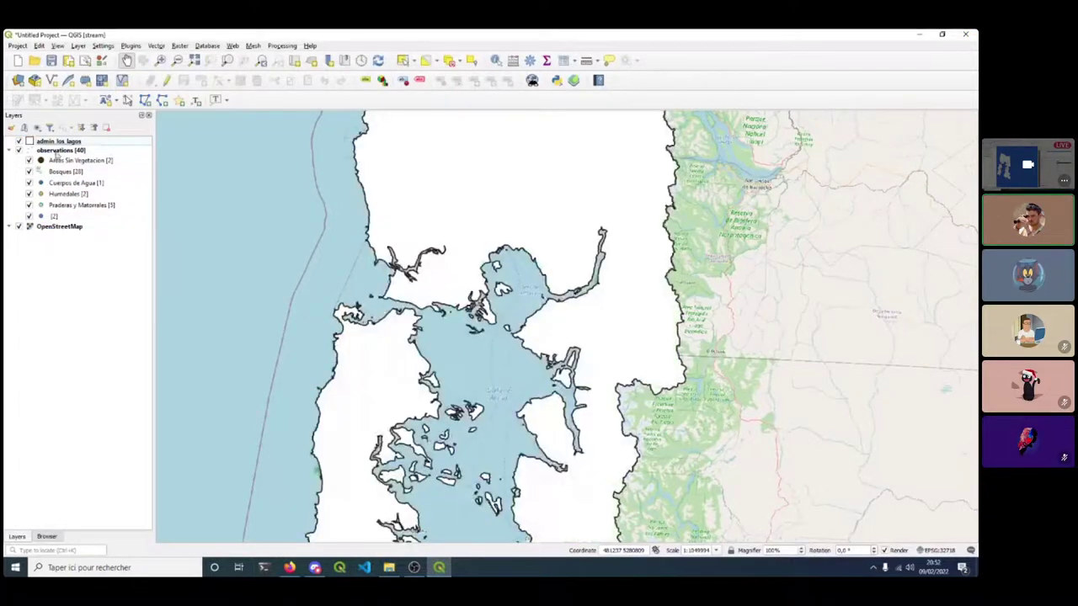
{"action": "left_click", "coordinate": [56, 142]}
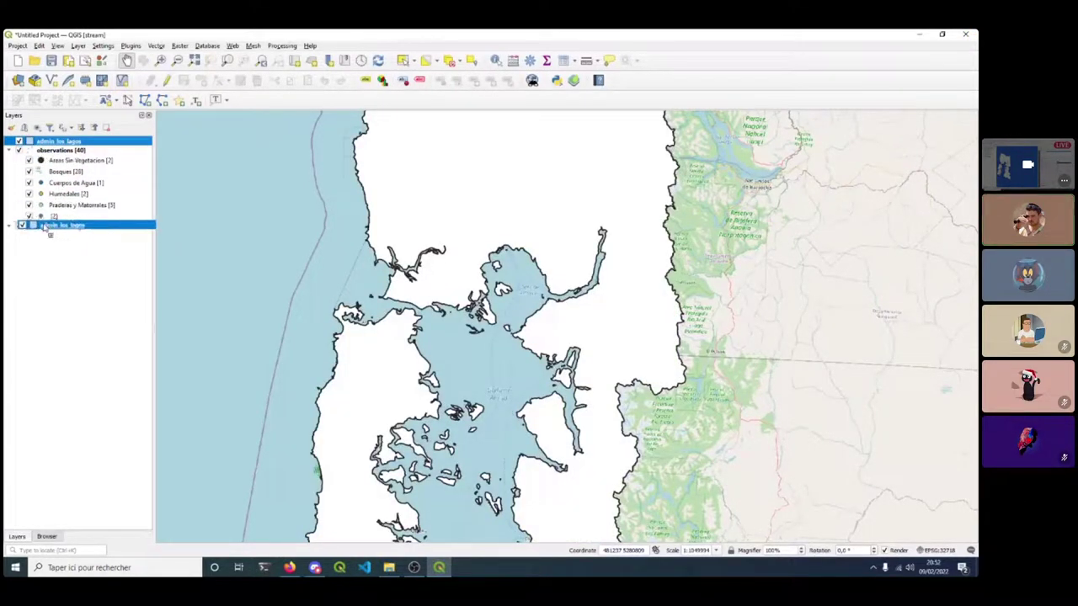
{"action": "mouse_move", "coordinate": [40, 145]}
{"action": "left_mouse_down"}
{"action": "mouse_move", "coordinate": [23, 183]}
{"action": "mouse_move", "coordinate": [30, 224]}
{"action": "left_mouse_up"}
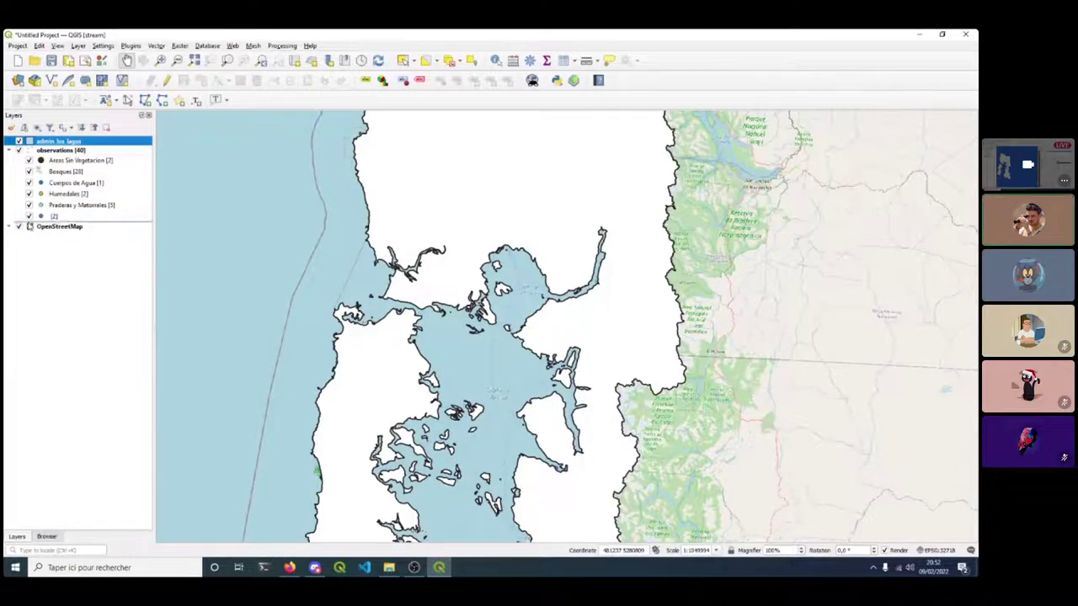
Change the symbol layer type of the admin_los_lagos layer from Simple Fill to Outline: Simple Line.
{"action": "left_click", "coordinate": [34, 218]}
{"action": "left_click", "coordinate": [10, 128]}
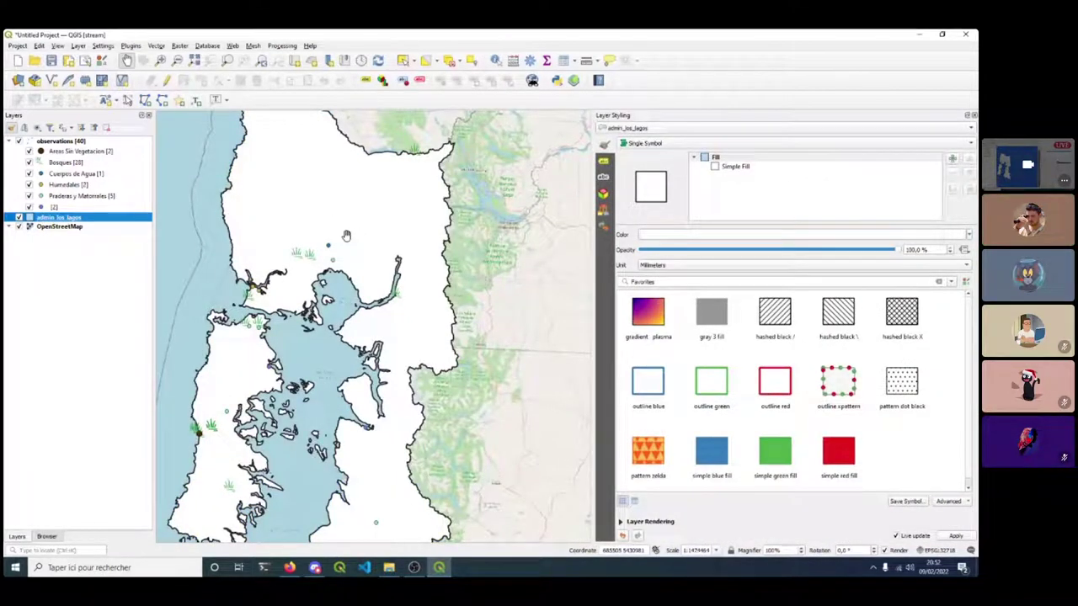
{"action": "left_click", "coordinate": [738, 169]}
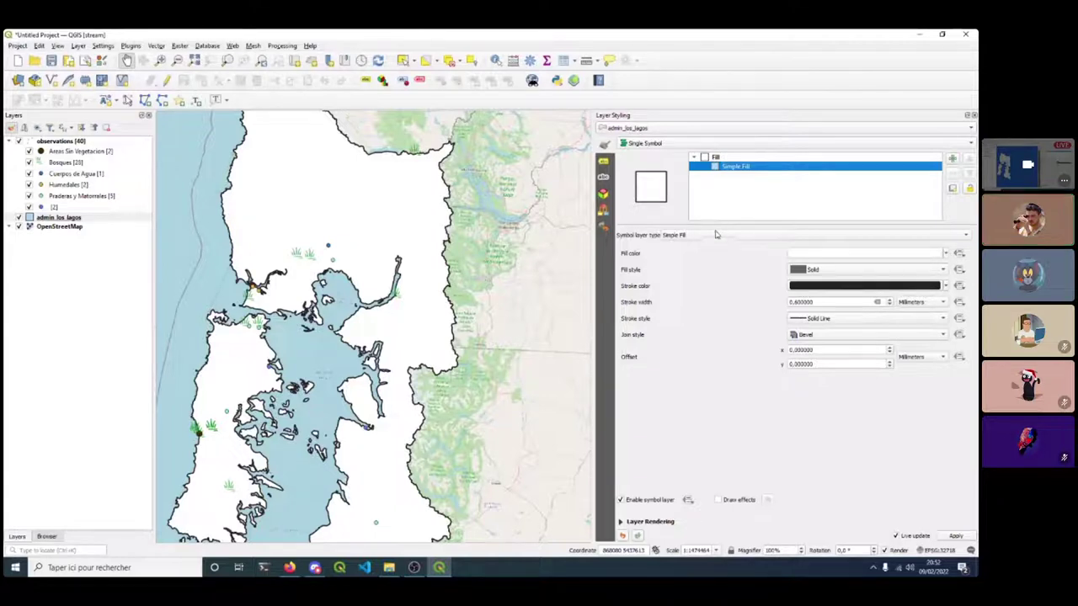
{"action": "left_click", "coordinate": [675, 236]}
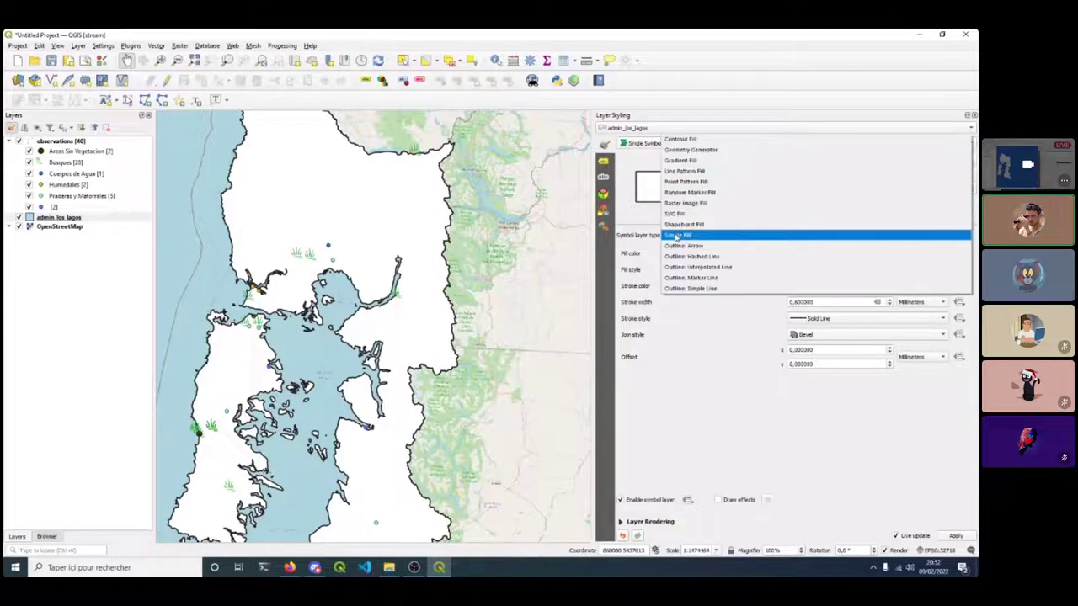
{"action": "left_click", "coordinate": [710, 290]}
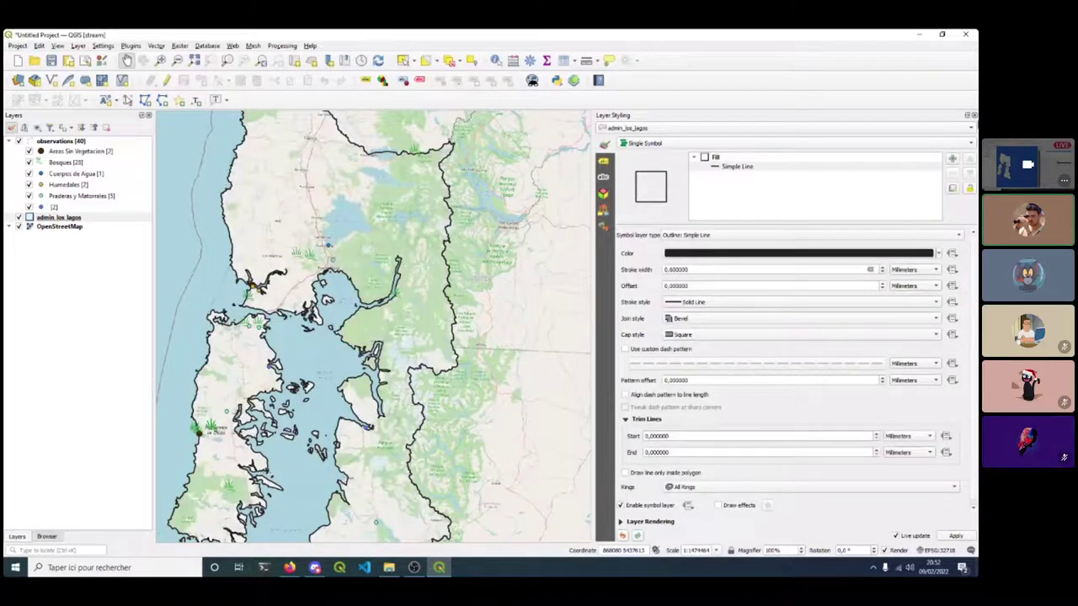
{"action": "left_click", "coordinate": [974, 115]}
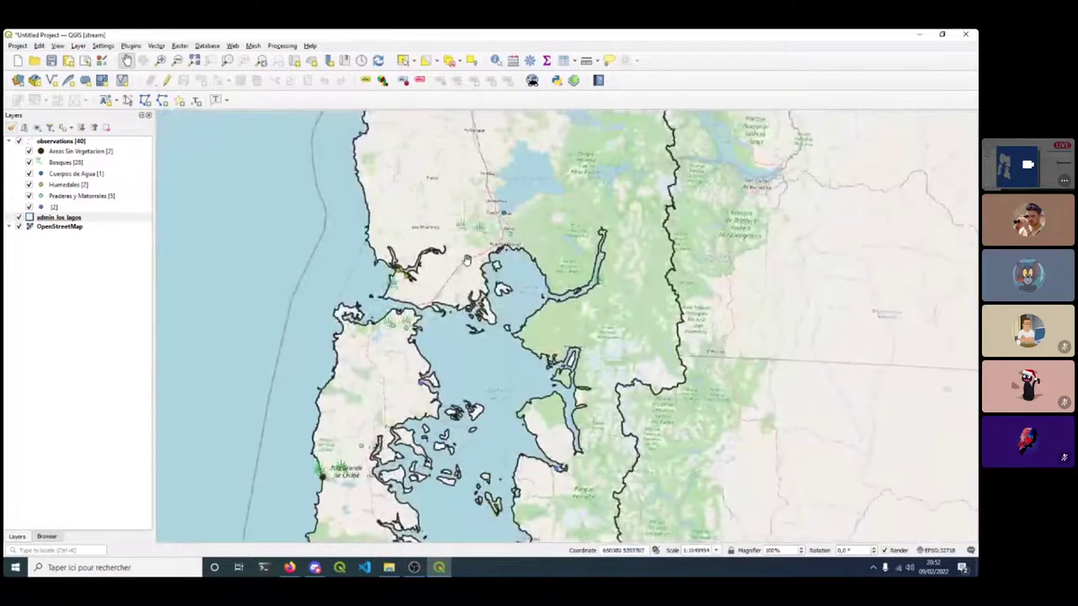
Start a new web map export with qgis2web and disable popups for the admin_los_lagos and OpenStreetMap layers.
{"action": "left_click_drag", "start_coordinate": [476, 250], "coordinate": [446, 280]}
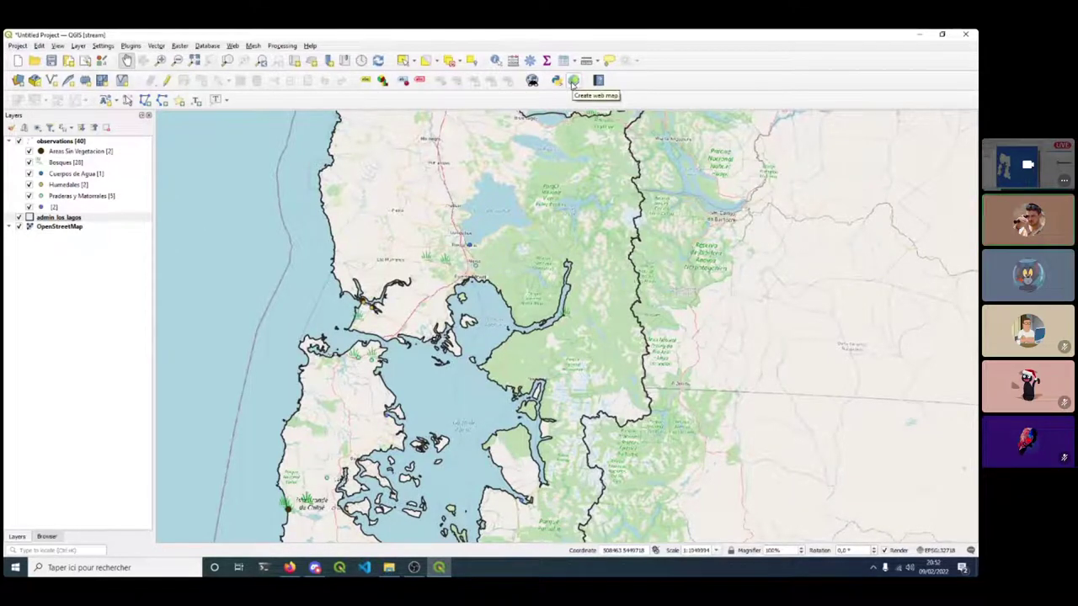
{"action": "left_click", "coordinate": [573, 81]}
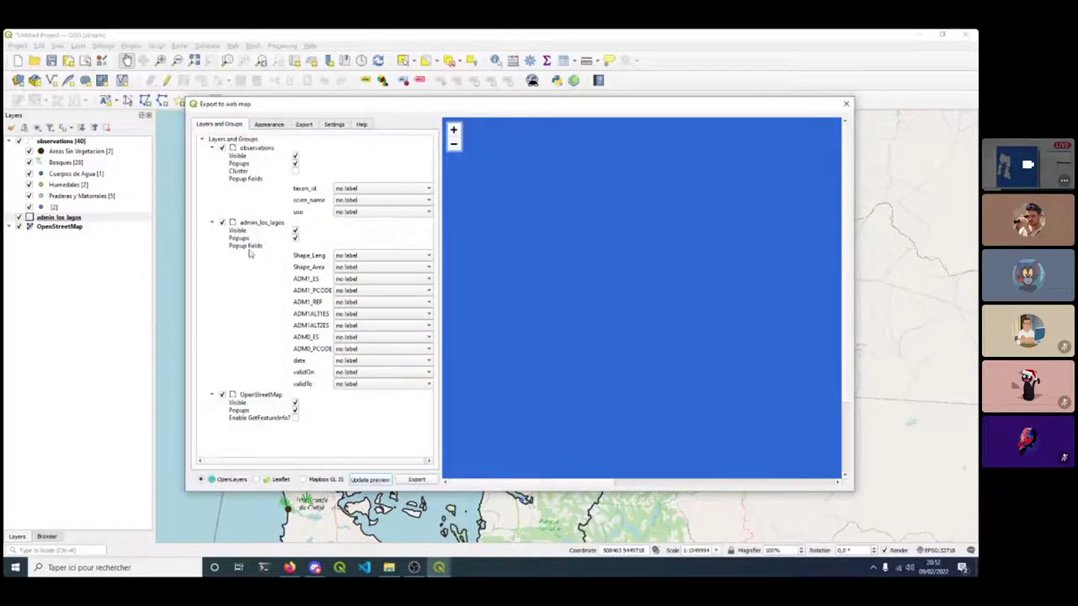
{"action": "left_click", "coordinate": [296, 240]}
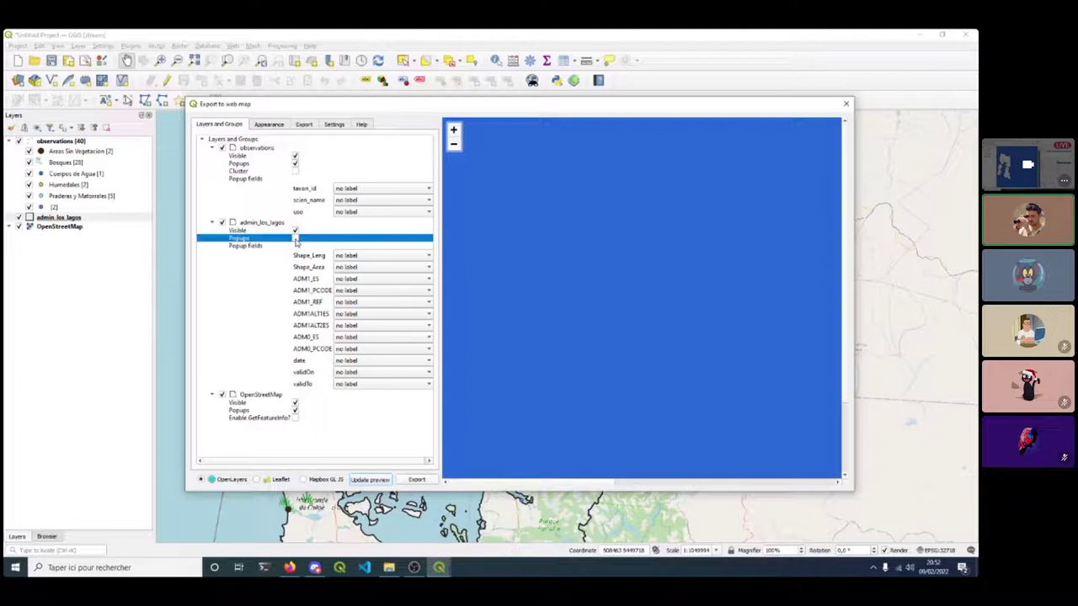
{"action": "left_click", "coordinate": [295, 410]}
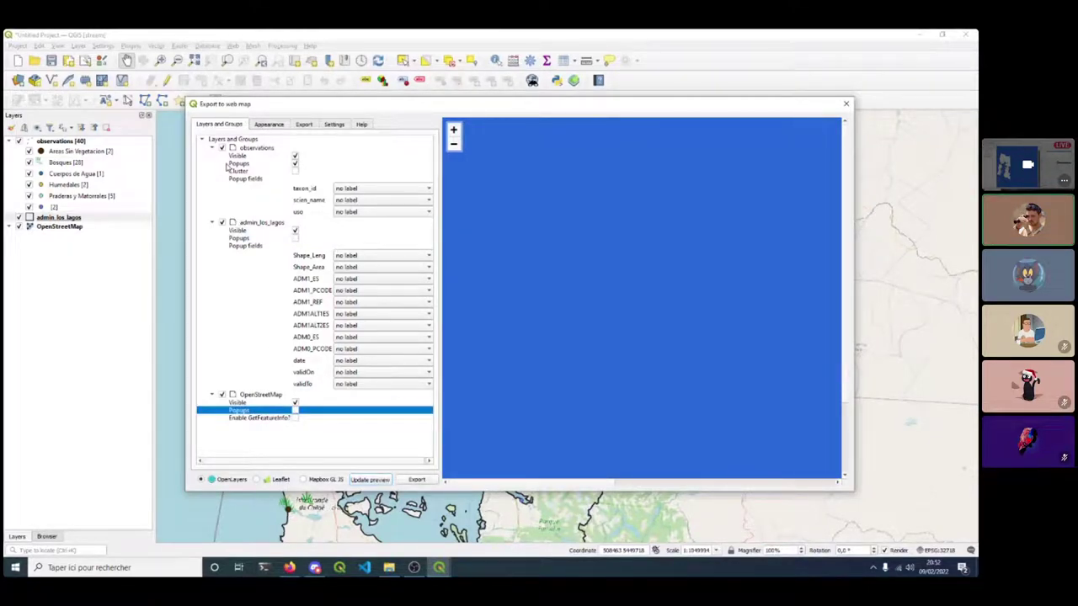
Examine the web map's appearance settings and the fields offered for layer search, keeping layer search at None.
{"action": "left_click", "coordinate": [268, 124]}
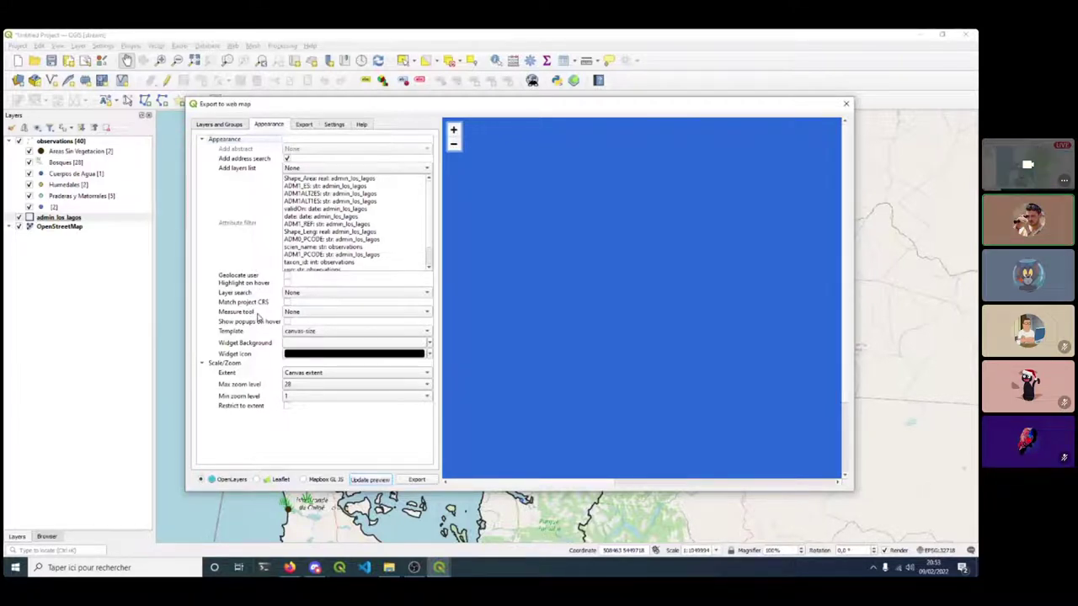
{"action": "left_click", "coordinate": [426, 295]}
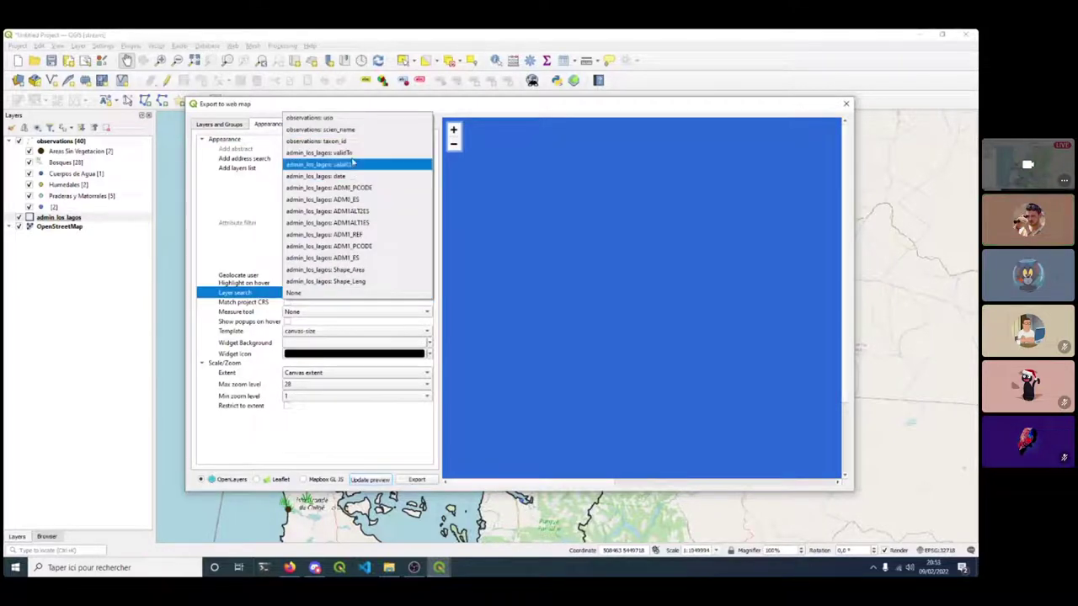
{"action": "left_click", "coordinate": [303, 293]}
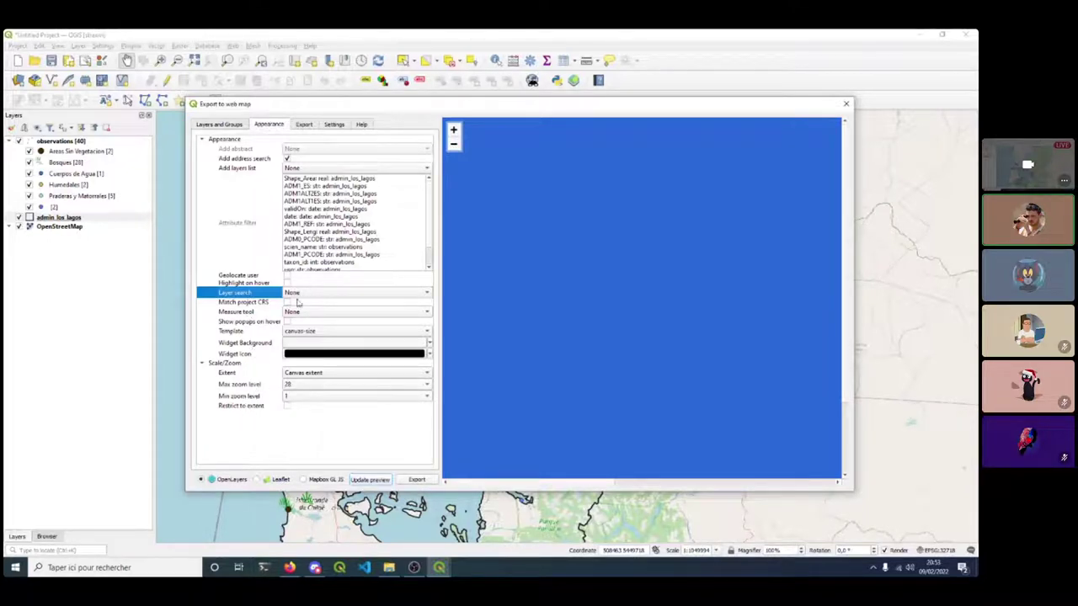
Create a folder named web_test on the desktop (Bureau) and choose it as the web map's export folder.
{"action": "left_click", "coordinate": [301, 125]}
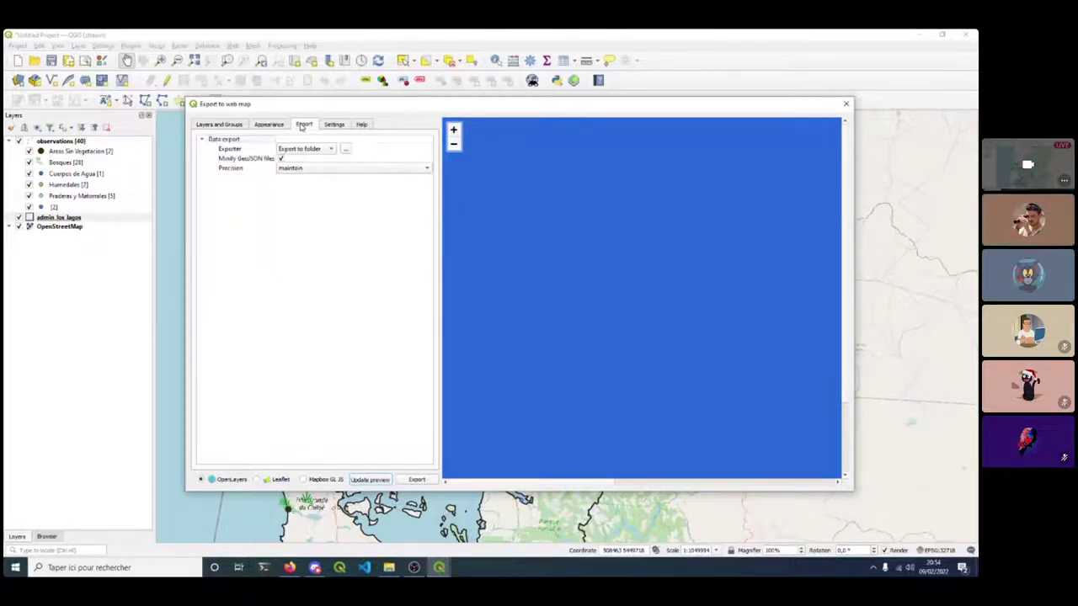
{"action": "left_click", "coordinate": [340, 126]}
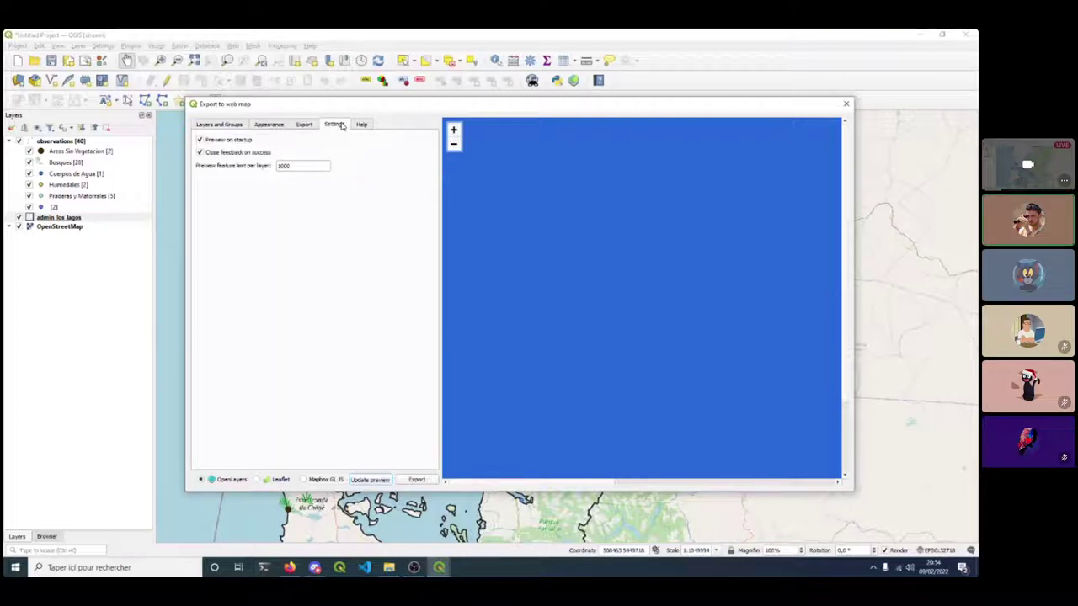
{"action": "left_click", "coordinate": [305, 125]}
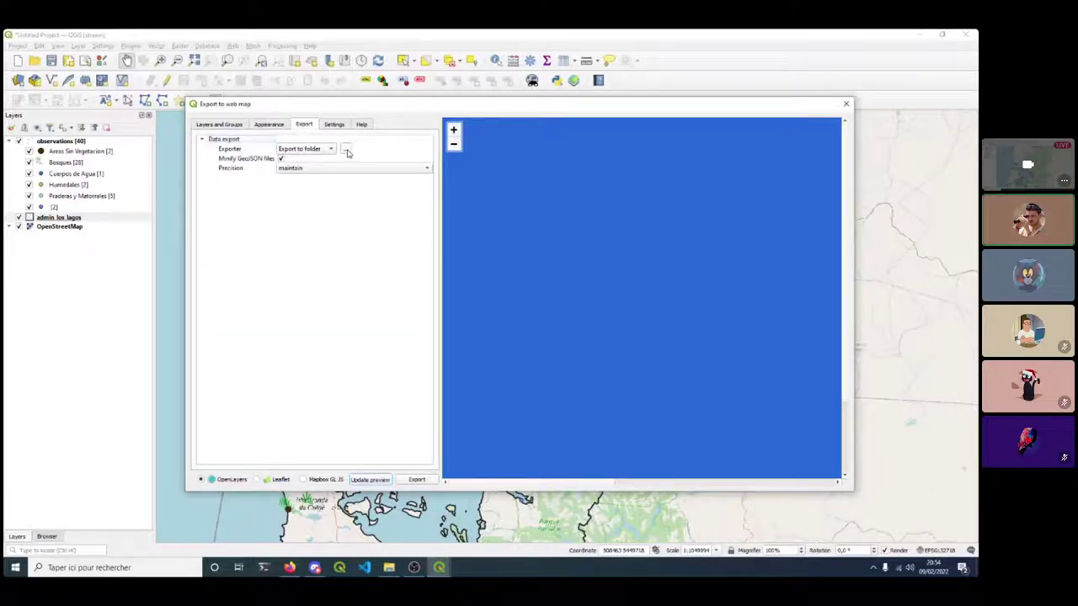
{"action": "left_click", "coordinate": [346, 150]}
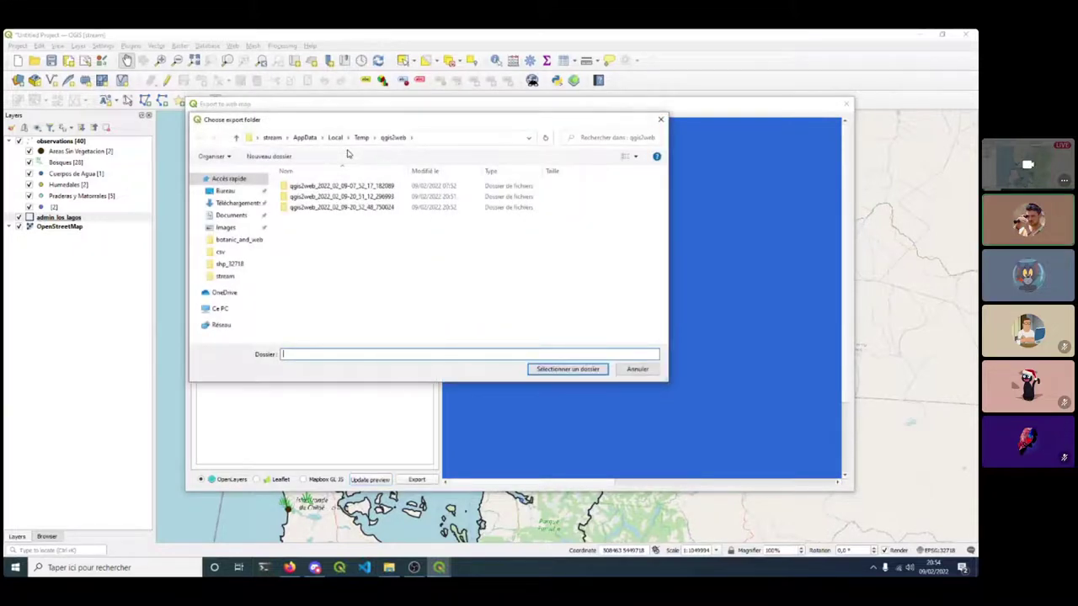
{"action": "left_click", "coordinate": [226, 191]}
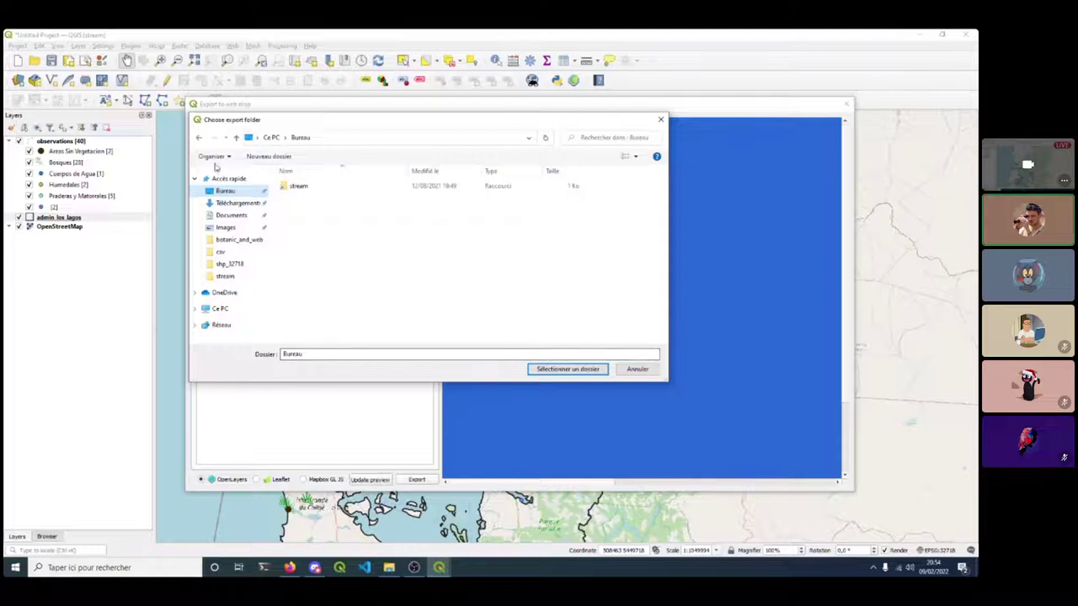
{"action": "left_click", "coordinate": [269, 156]}
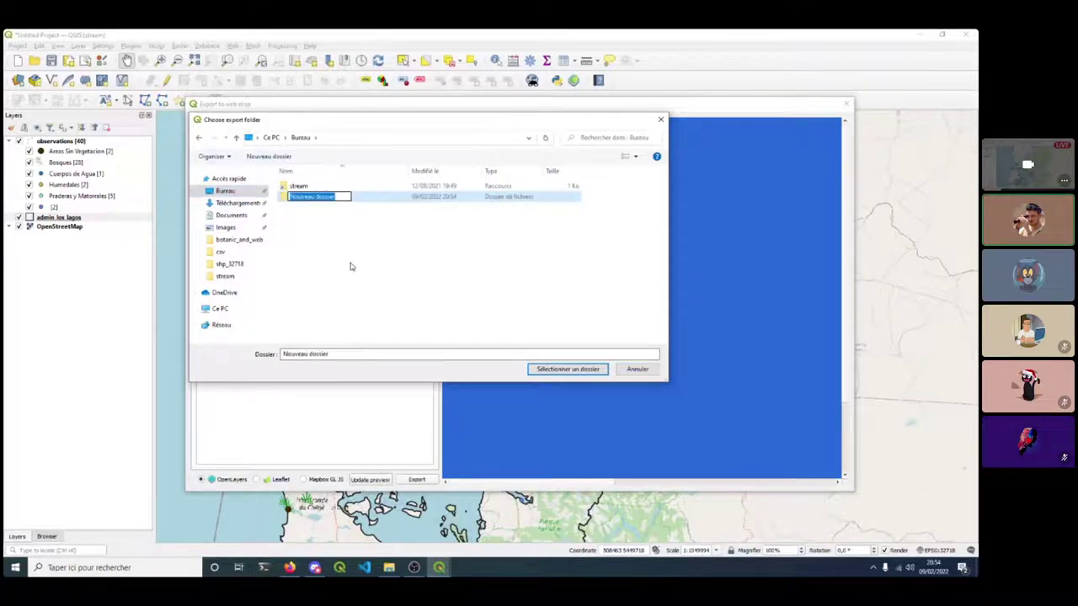
{"action": "type", "text": "web_test"}
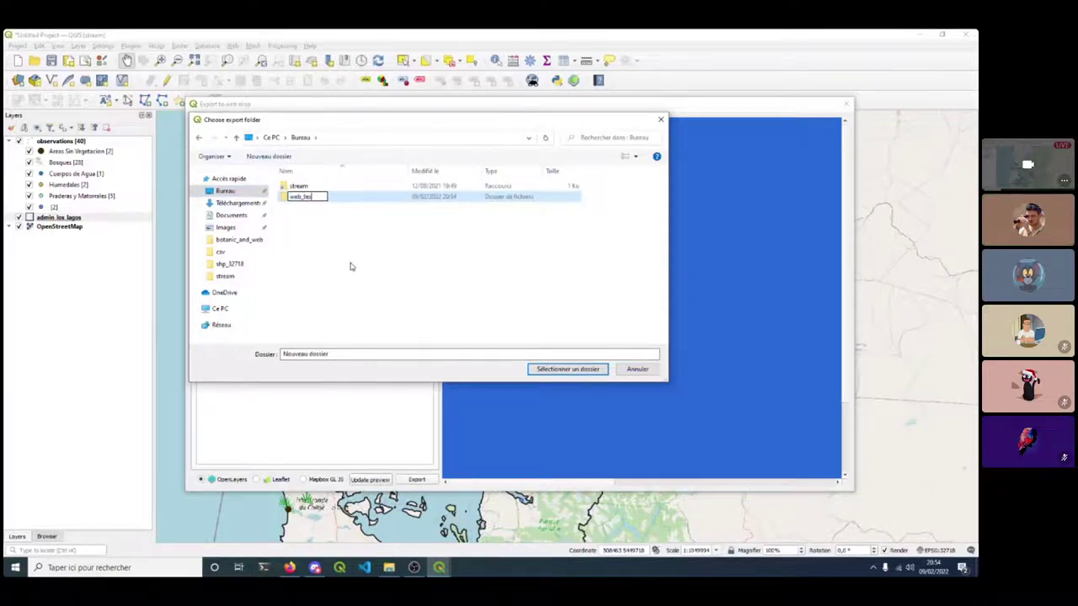
{"action": "key", "text": "Return"}
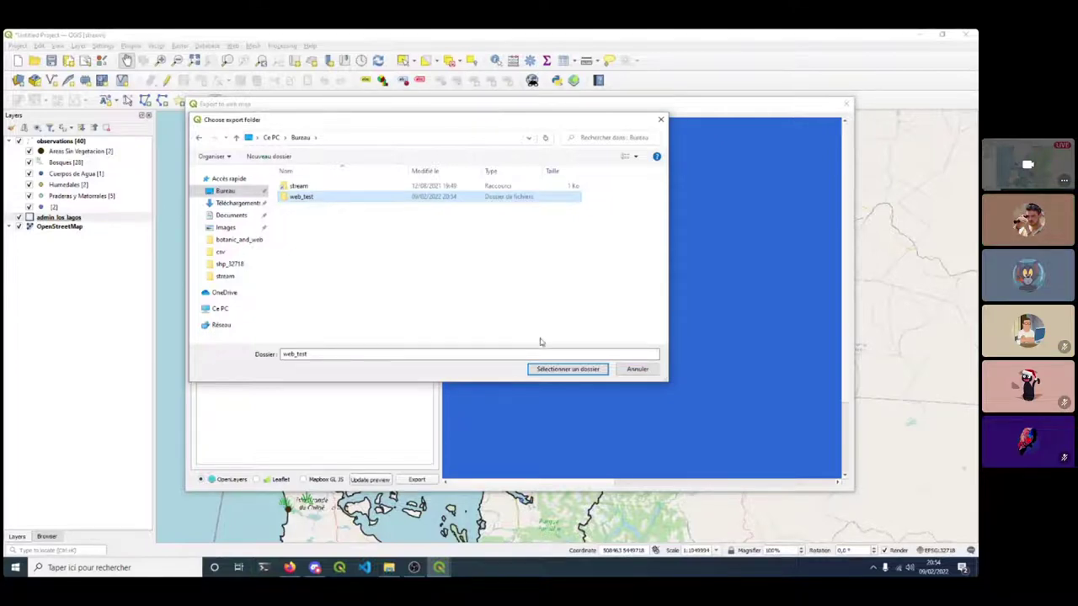
{"action": "left_click", "coordinate": [568, 369]}
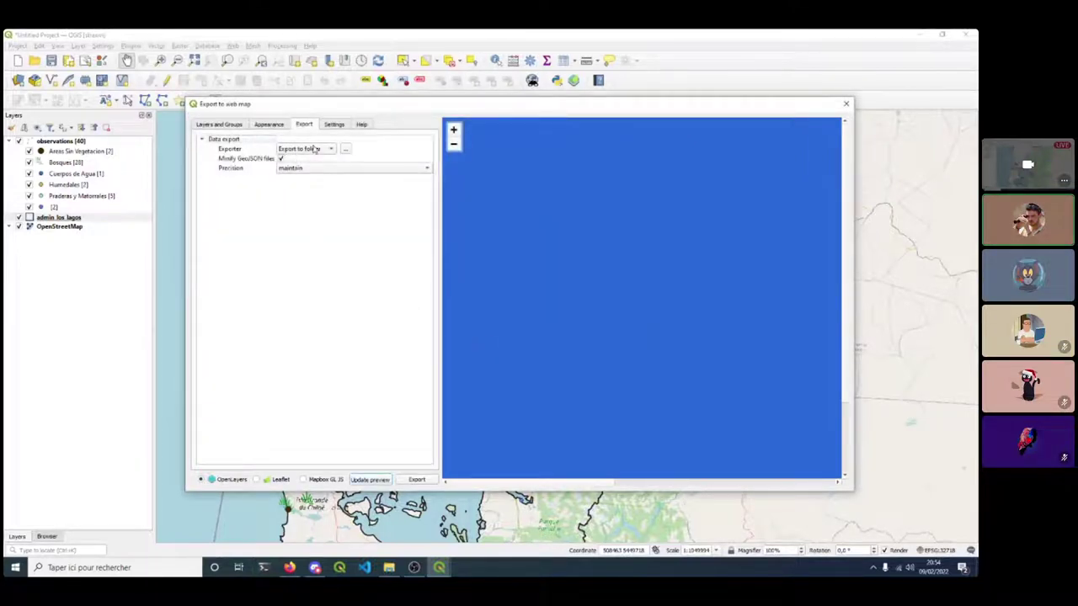
Refresh the web map preview, check it at a wider extent and export the OpenLayers map to the chosen folder.
{"action": "left_click", "coordinate": [370, 480]}
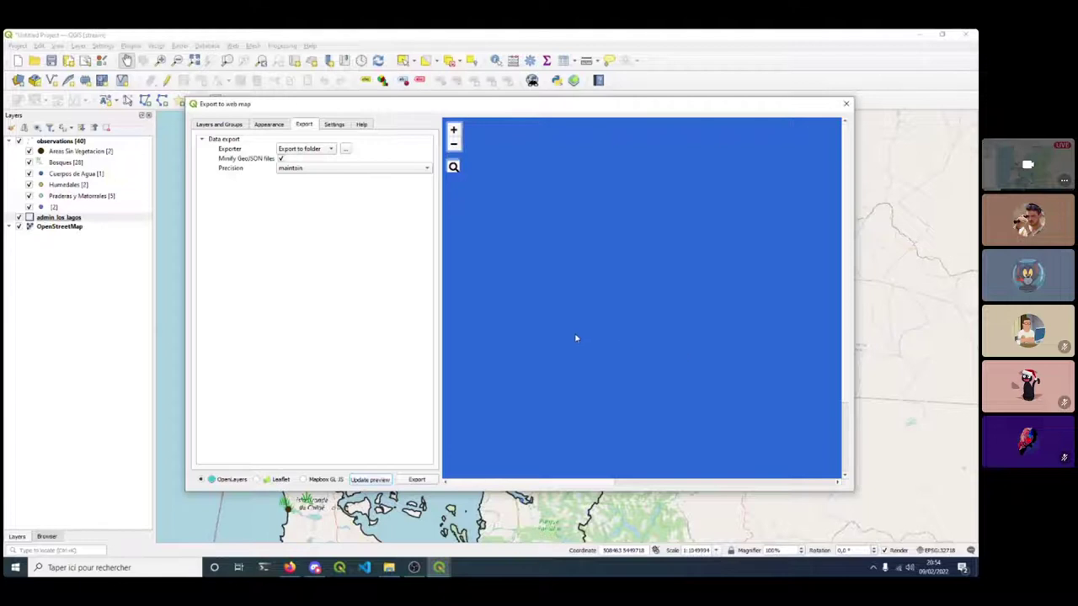
{"action": "left_click", "coordinate": [452, 145]}
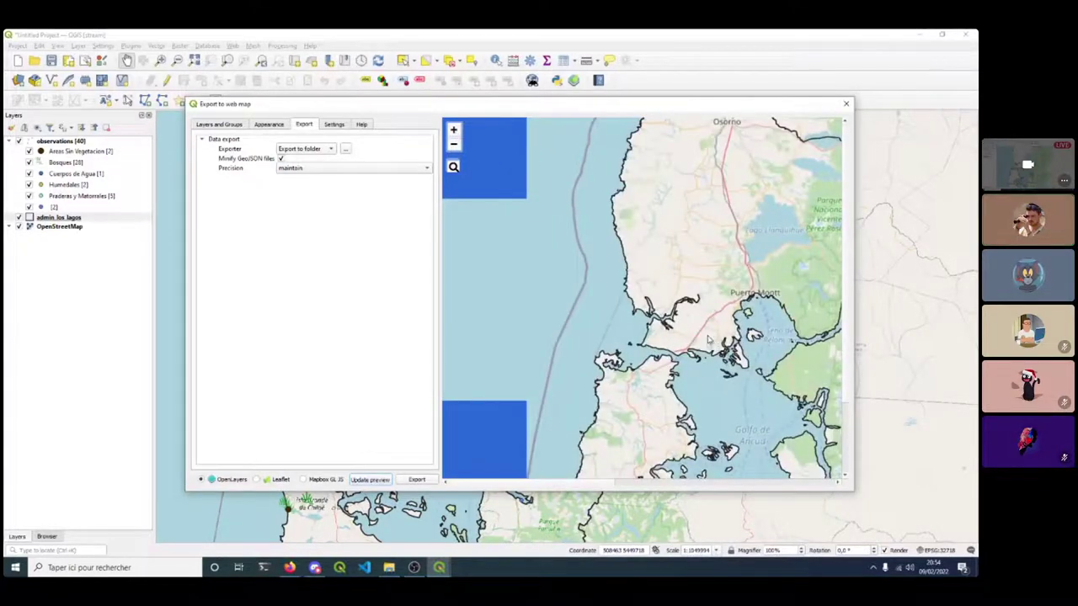
{"action": "left_click", "coordinate": [416, 479]}
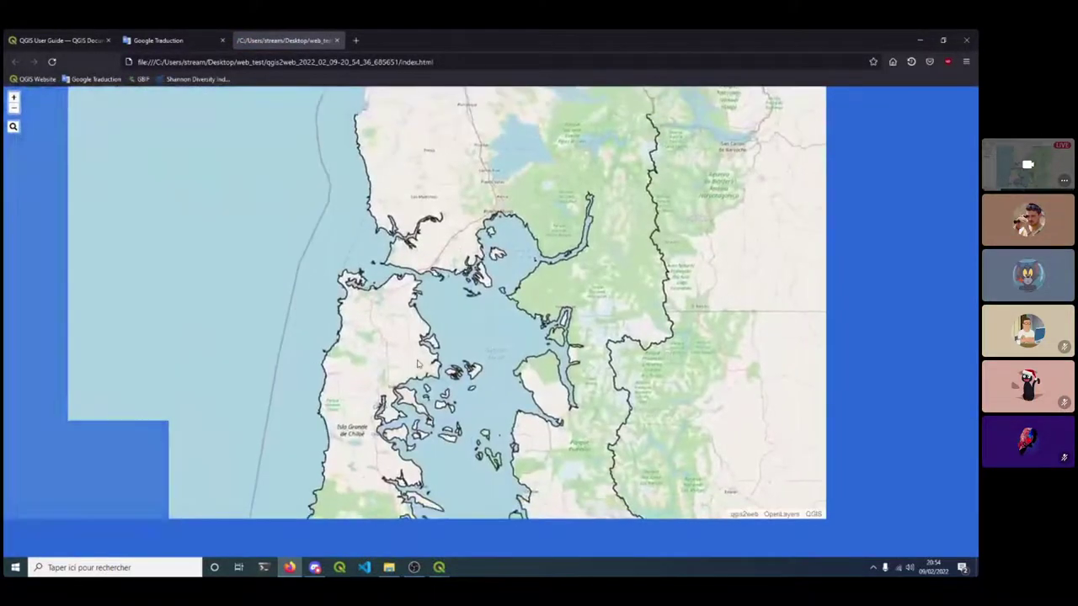
Inspect the exported map at several zoom levels in the browser, close it and return to the QGIS export window.
{"action": "scroll", "coordinate": [354, 454], "scroll_direction": "down", "scroll_amount": 2}
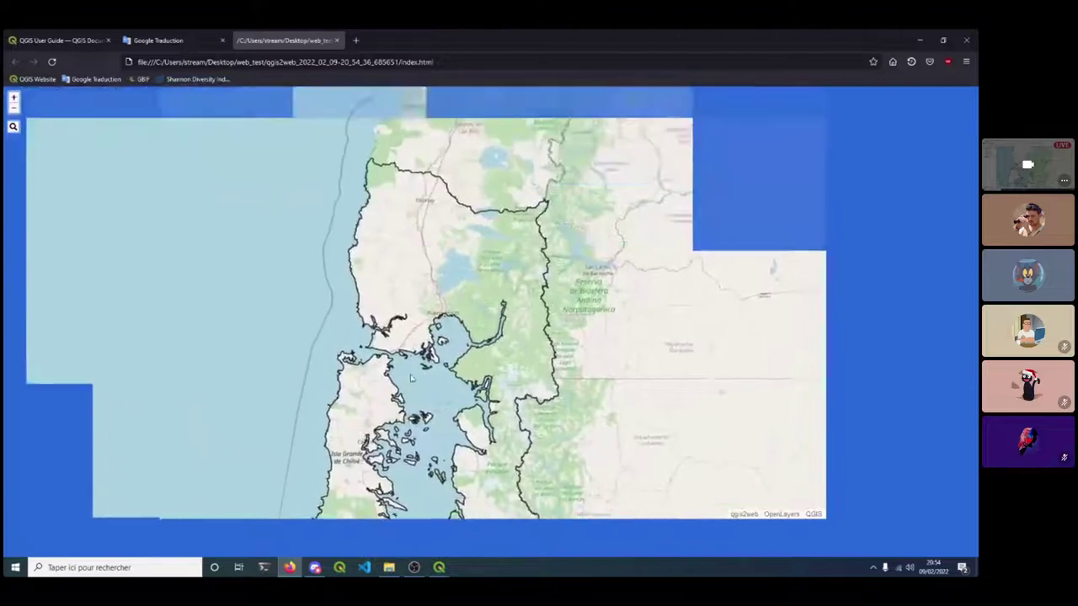
{"action": "scroll", "coordinate": [399, 346], "scroll_direction": "up", "scroll_amount": 3}
{"action": "scroll", "coordinate": [399, 346], "scroll_direction": "up", "scroll_amount": 3}
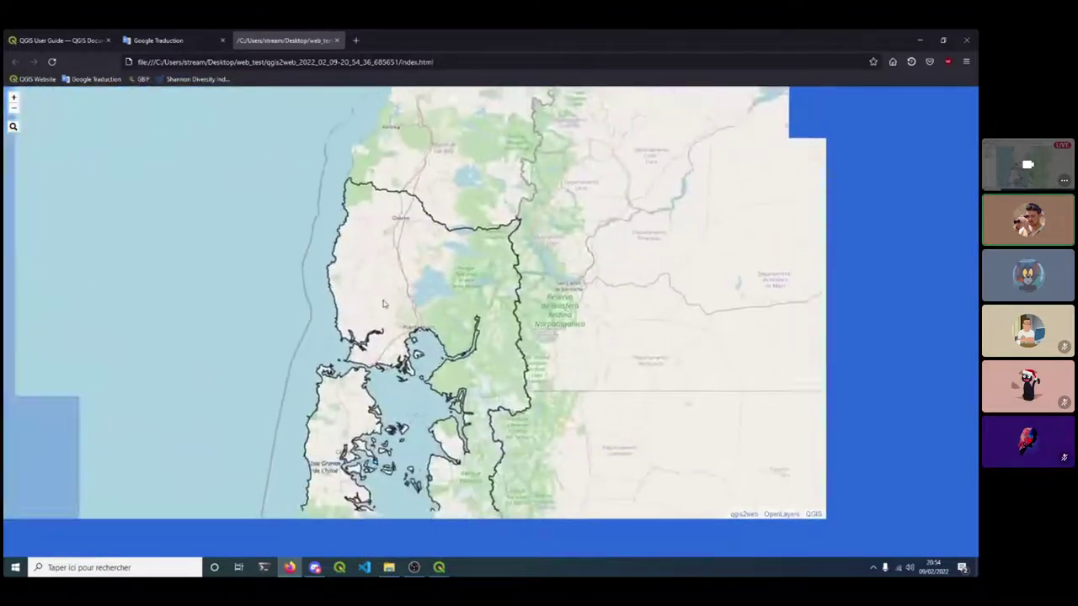
{"action": "scroll", "coordinate": [384, 337], "scroll_direction": "down", "scroll_amount": 1}
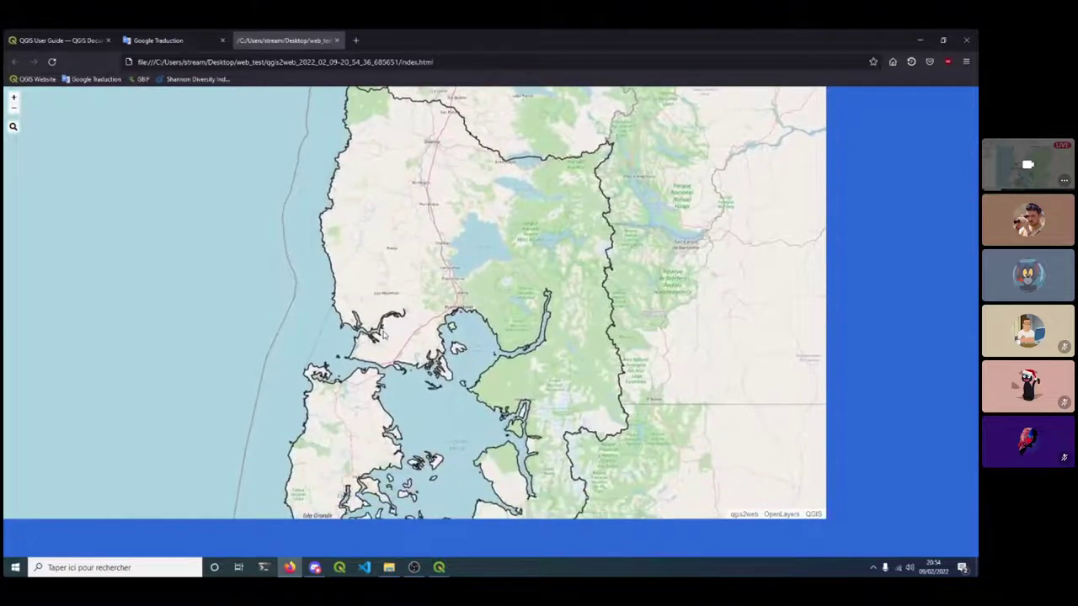
{"action": "left_click", "coordinate": [337, 40]}
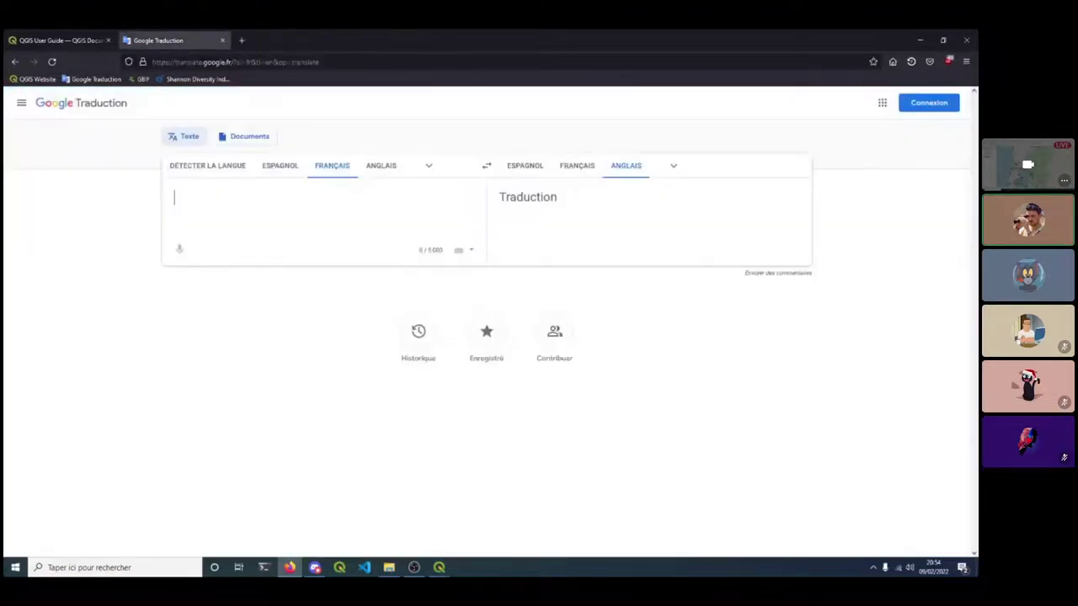
{"action": "left_click", "coordinate": [920, 39]}
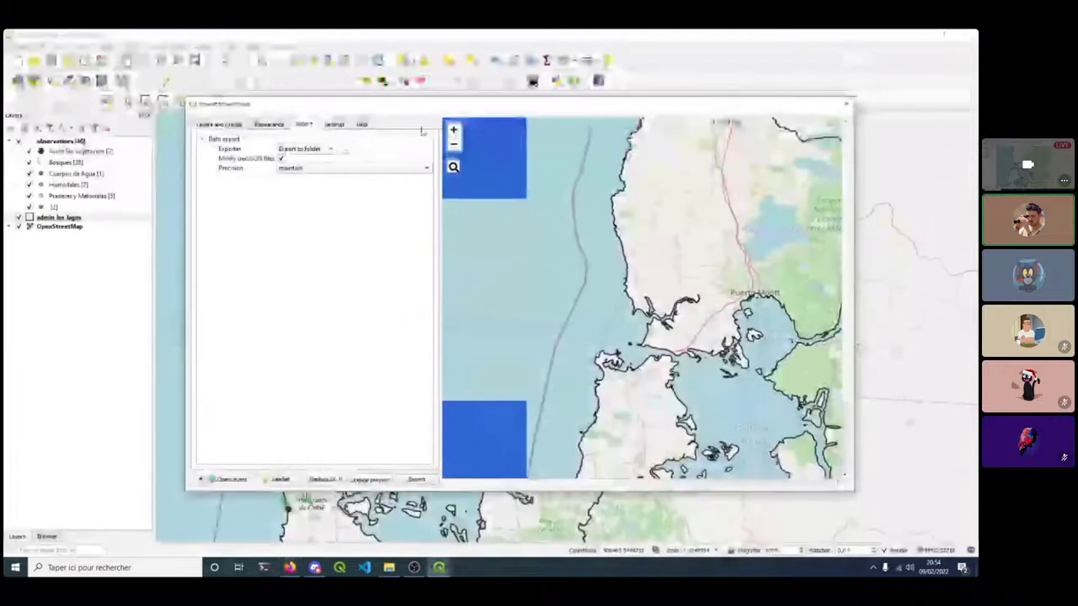
Set the web map's layers list to Collapsed and export the map again.
{"action": "left_click", "coordinate": [268, 125]}
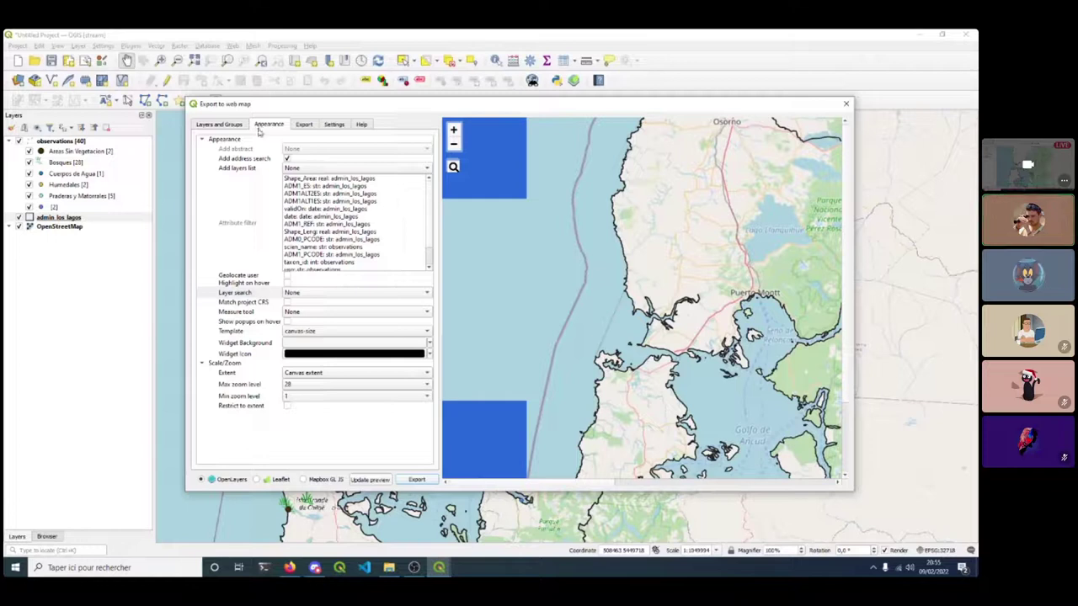
{"action": "left_click", "coordinate": [291, 168]}
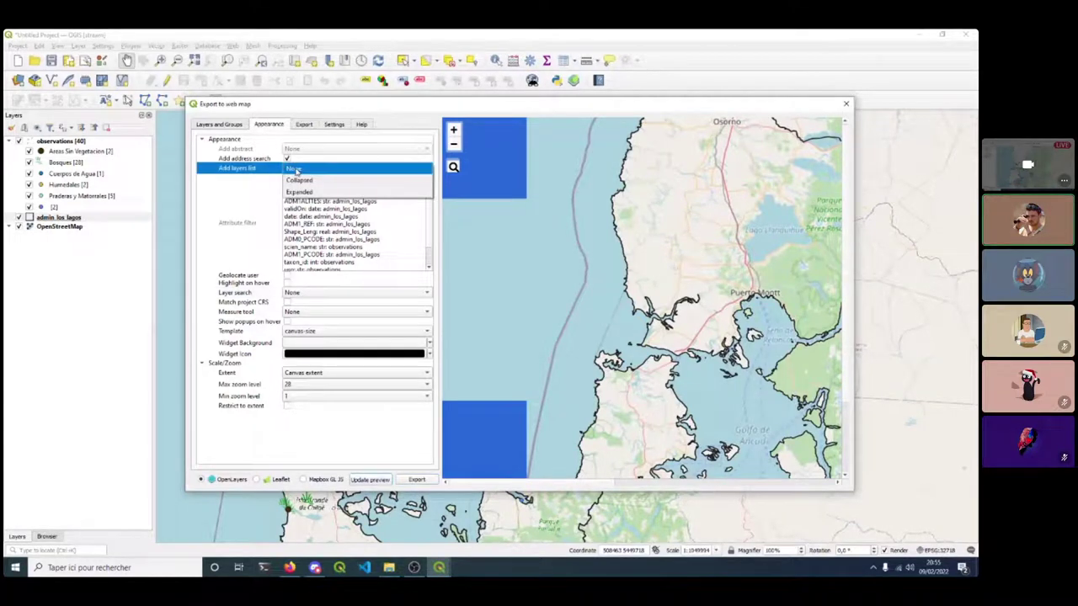
{"action": "left_click", "coordinate": [295, 181]}
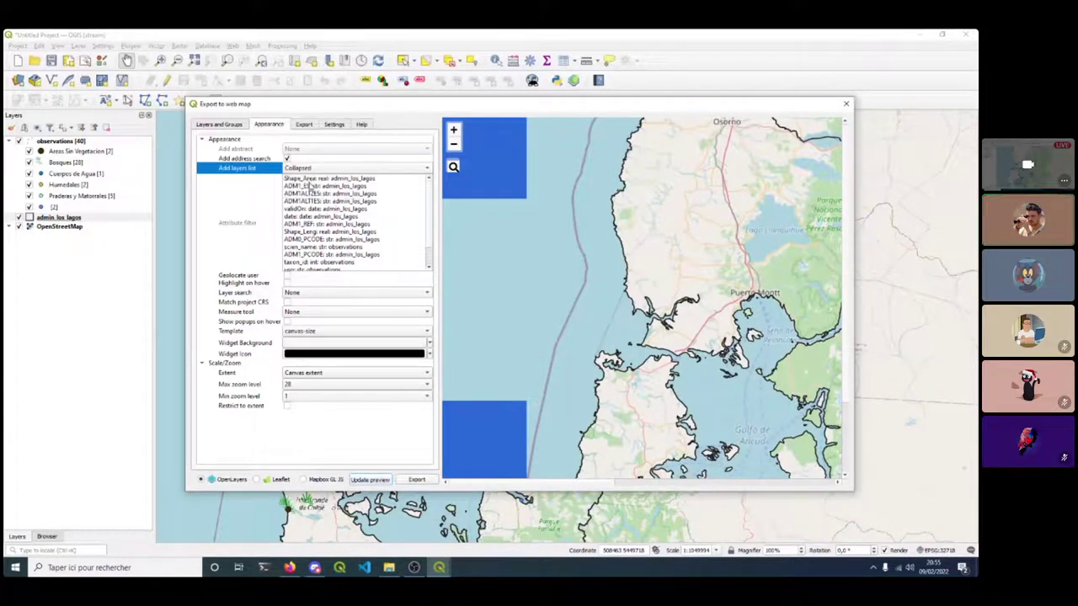
{"action": "left_click", "coordinate": [304, 125]}
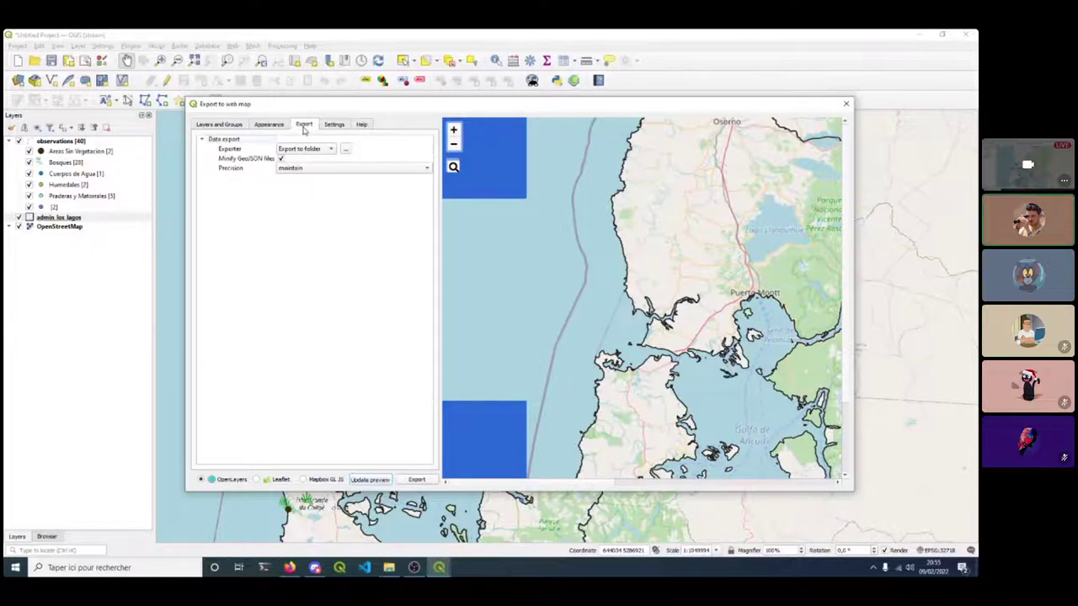
{"action": "left_click", "coordinate": [416, 480]}
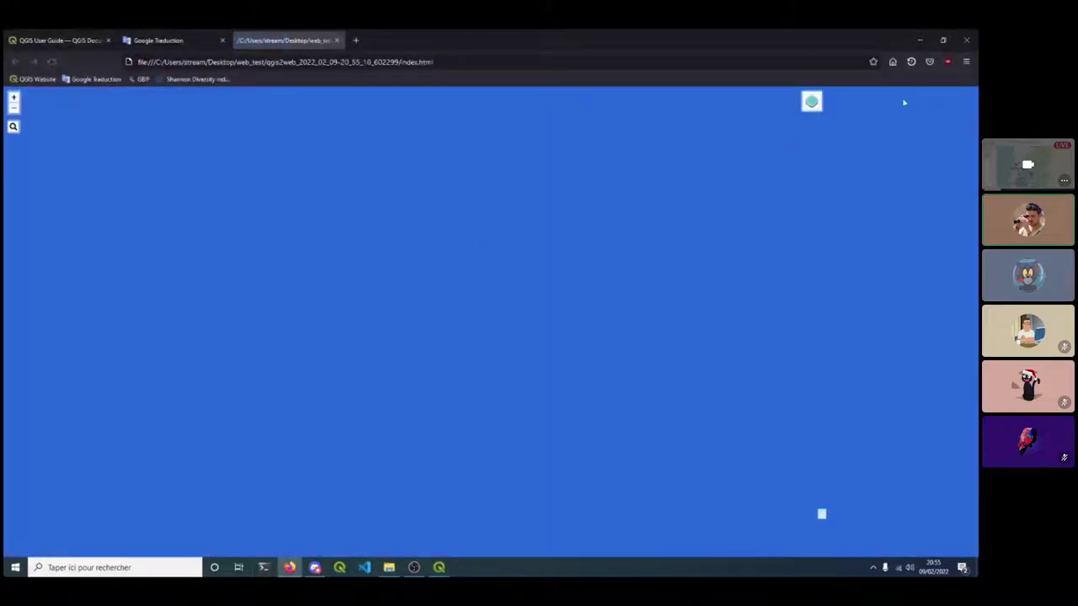
Test the exported map's layers list by switching the admin_los_lagos outline off and on.
{"action": "mouse_move", "coordinate": [814, 104]}
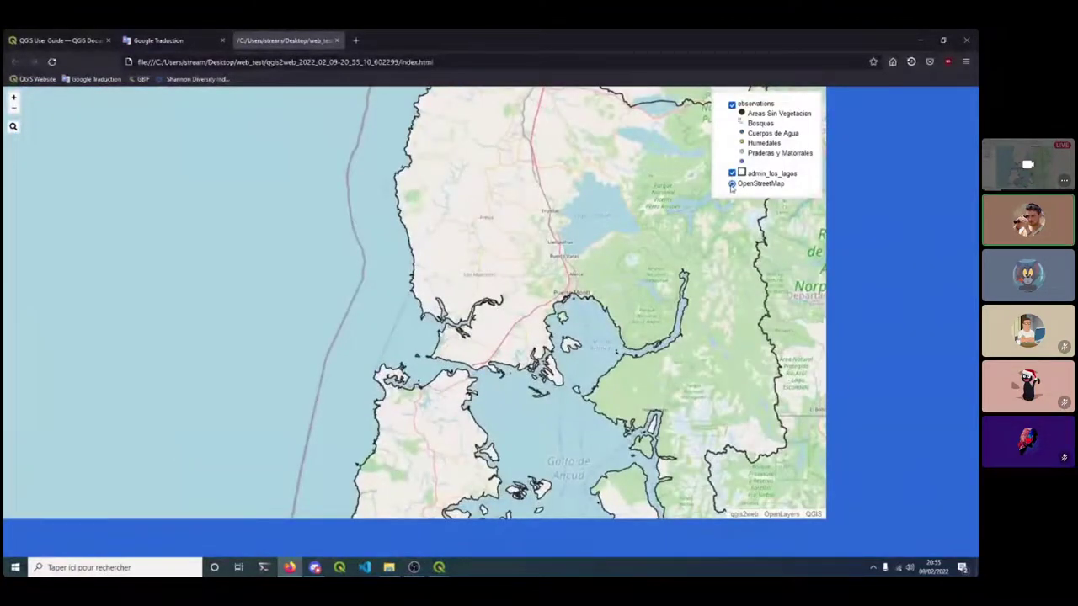
{"action": "left_click", "coordinate": [732, 173]}
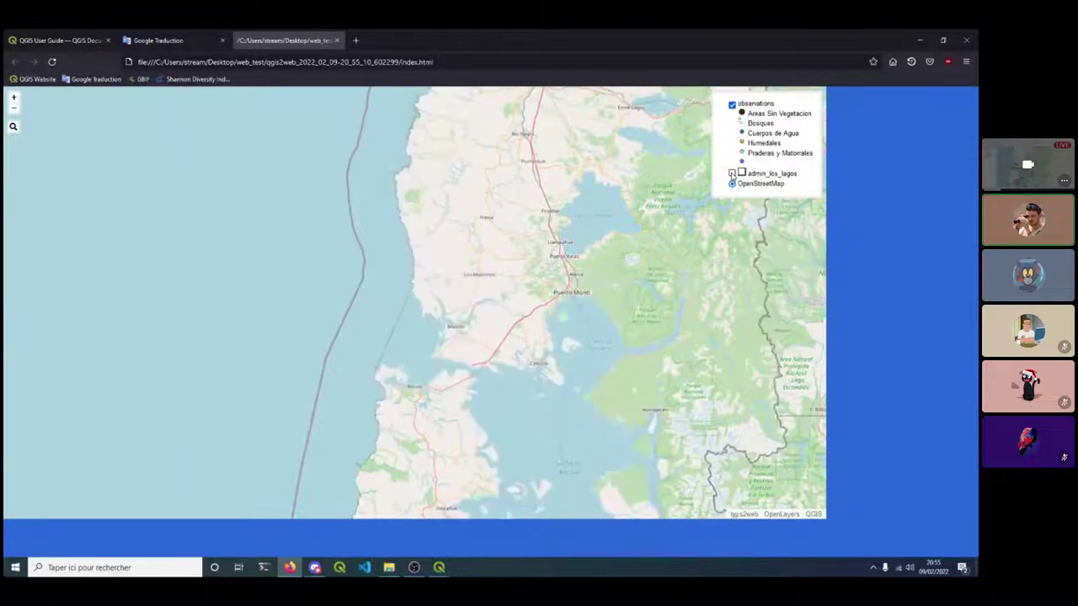
{"action": "left_click", "coordinate": [732, 173]}
{"action": "left_click", "coordinate": [732, 173]}
{"action": "left_click", "coordinate": [732, 172]}
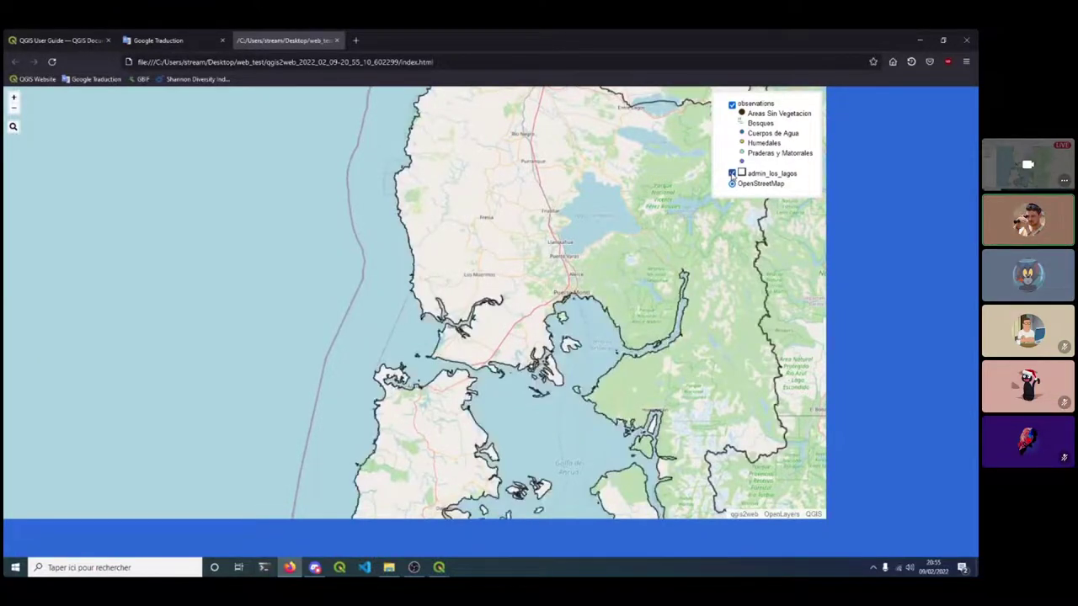
{"action": "left_click", "coordinate": [732, 172]}
{"action": "left_click", "coordinate": [732, 172]}
Test the observations layer's visibility by switching it off and on over the Los Lagos region of the web map.
{"action": "left_click", "coordinate": [732, 105]}
{"action": "scroll", "coordinate": [593, 286], "scroll_direction": "down", "scroll_amount": 2}
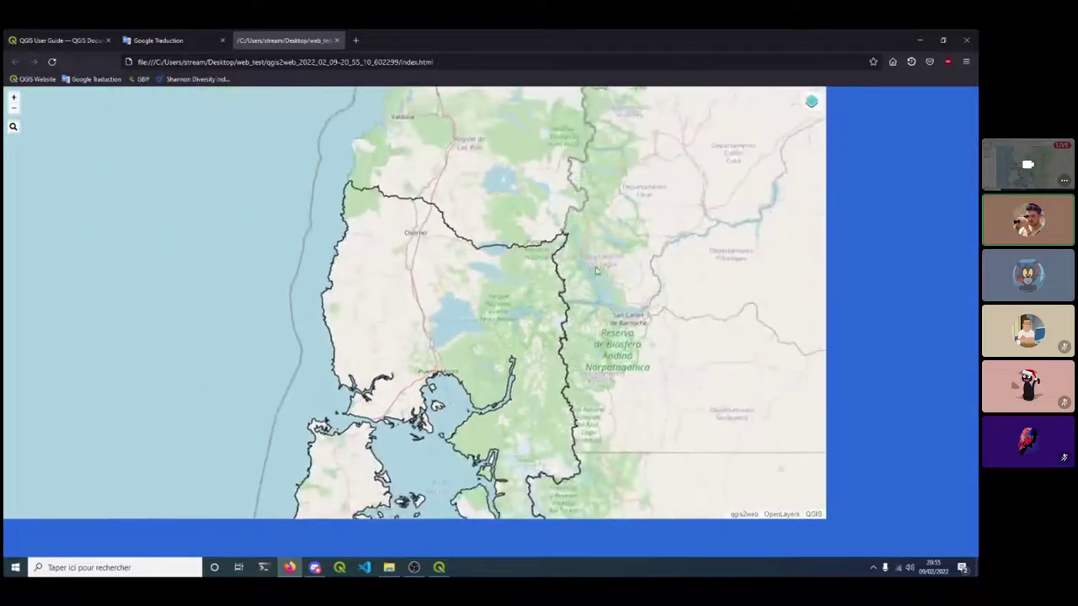
{"action": "scroll", "coordinate": [593, 287], "scroll_direction": "down", "scroll_amount": 1}
{"action": "left_click_drag", "start_coordinate": [557, 114], "coordinate": [498, 269]}
{"action": "scroll", "coordinate": [498, 269], "scroll_direction": "up", "scroll_amount": 2}
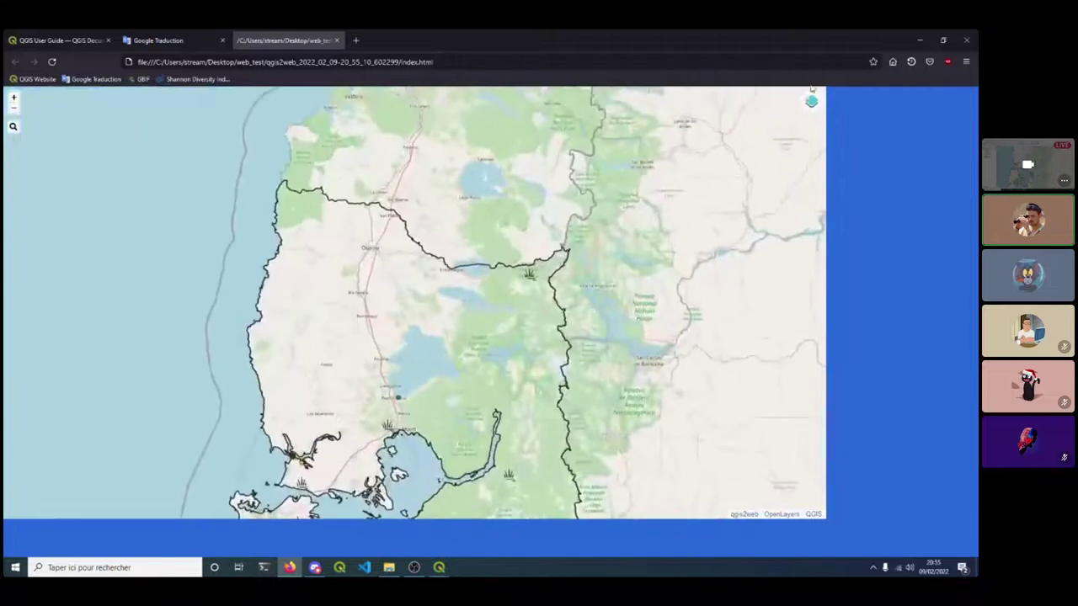
{"action": "mouse_move", "coordinate": [760, 122]}
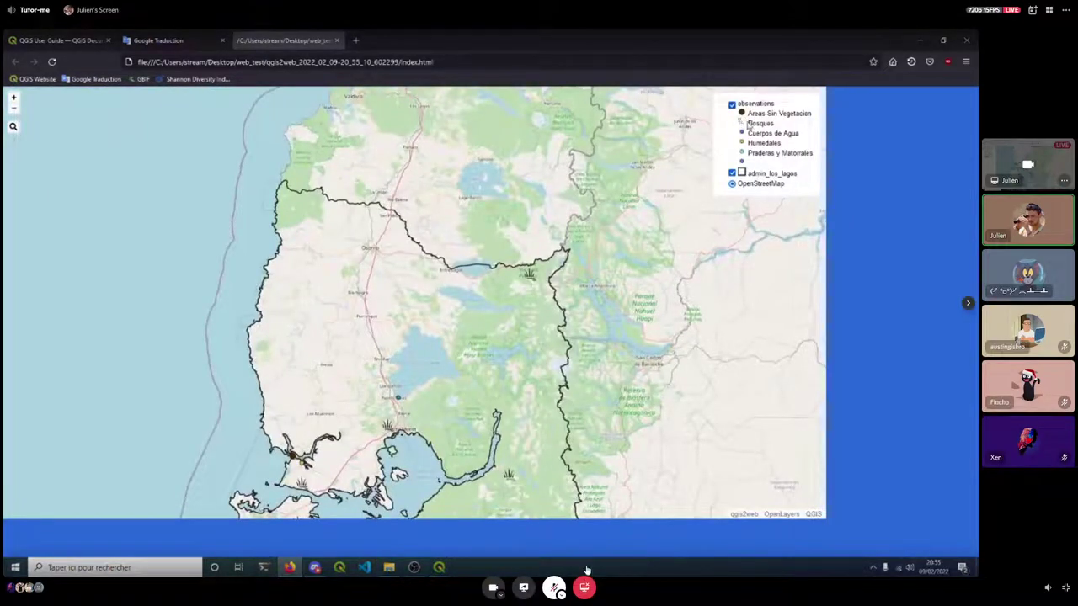
{"action": "left_click", "coordinate": [732, 104]}
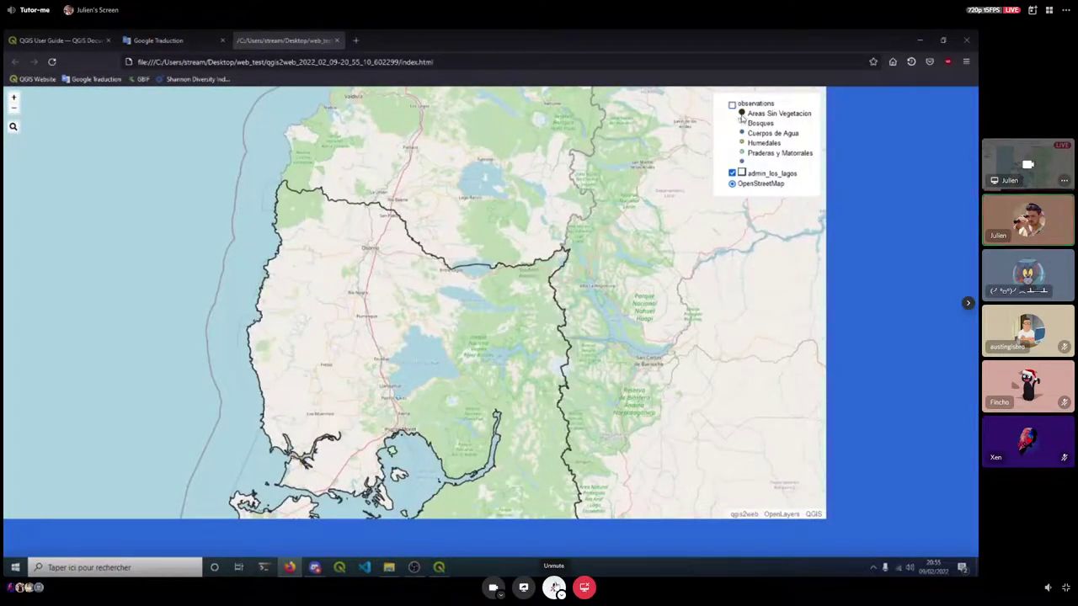
{"action": "left_click", "coordinate": [741, 117]}
{"action": "left_click", "coordinate": [741, 117]}
{"action": "left_click", "coordinate": [741, 117]}
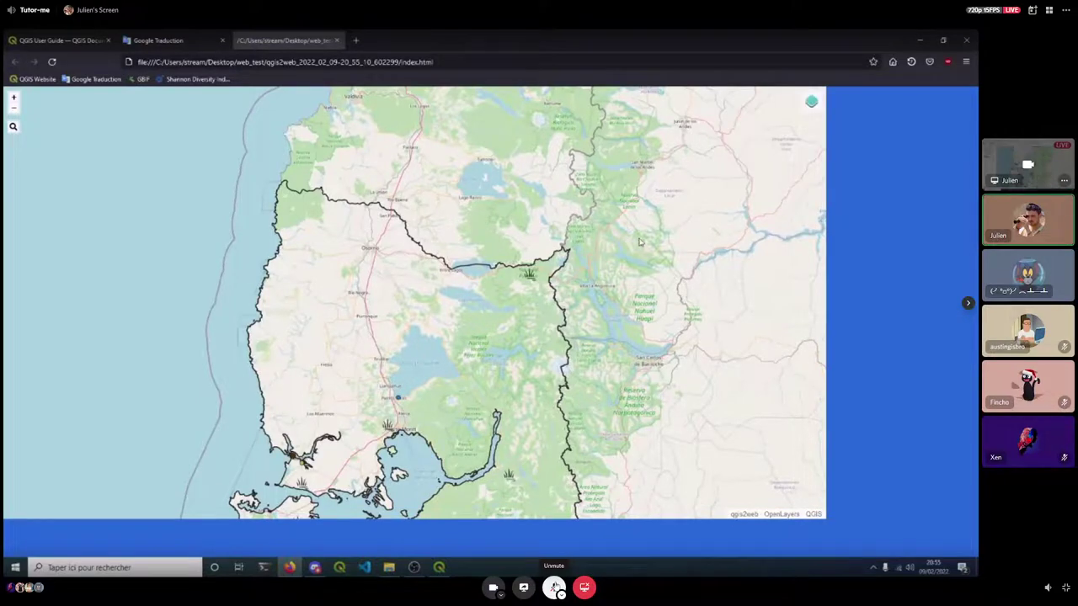
View the popup of the Bosques observation south of Maullín in the web map.
{"action": "scroll", "coordinate": [337, 497], "scroll_direction": "up", "scroll_amount": 4}
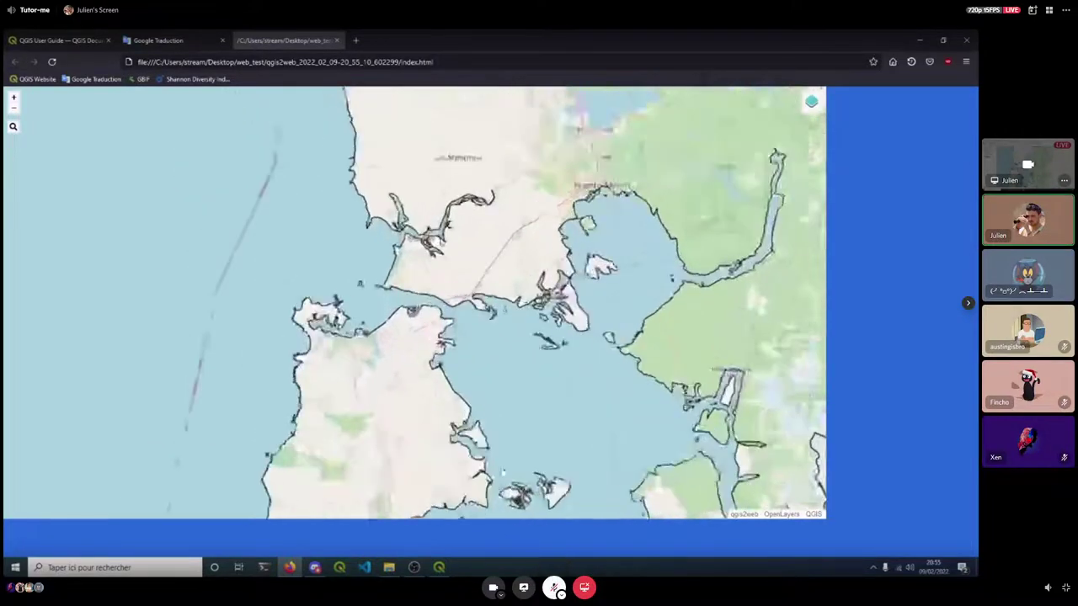
{"action": "scroll", "coordinate": [423, 387], "scroll_direction": "up", "scroll_amount": 3}
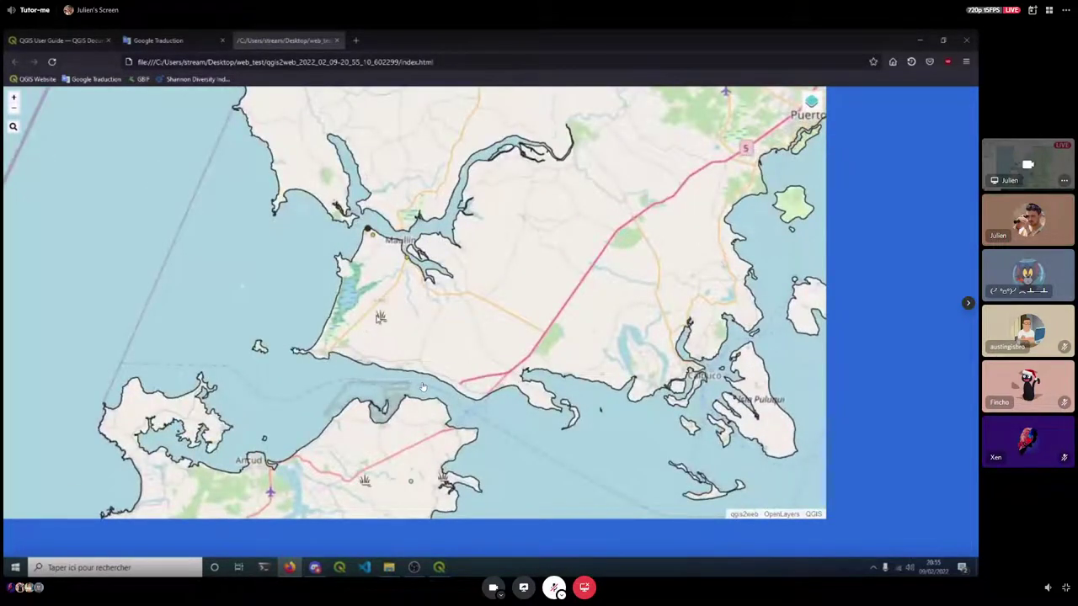
{"action": "left_click", "coordinate": [381, 316]}
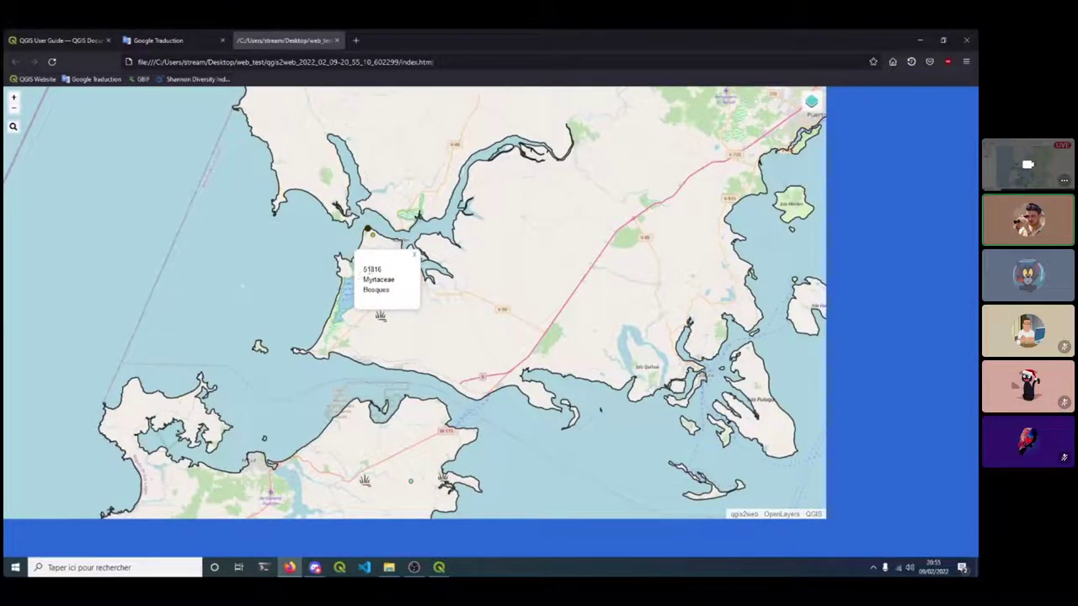
{"action": "mouse_move", "coordinate": [424, 387]}
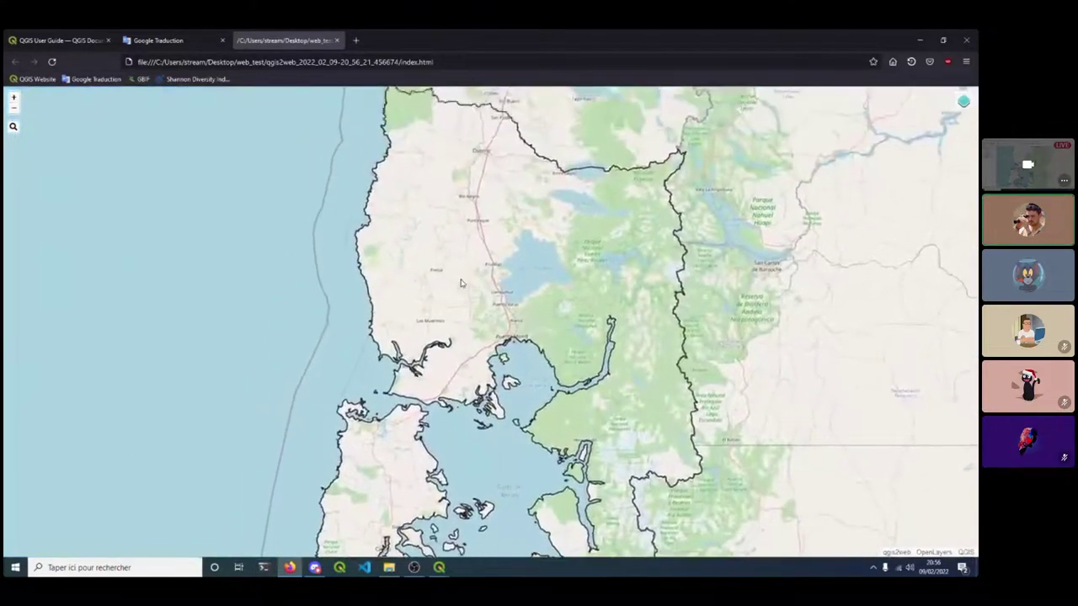
Check the popups of three Bosques observations around Puerto Montt and the coast to its southwest in the full-window web map.
{"action": "scroll", "coordinate": [469, 268], "scroll_direction": "down", "scroll_amount": 1}
{"action": "scroll", "coordinate": [478, 346], "scroll_direction": "up", "scroll_amount": 1}
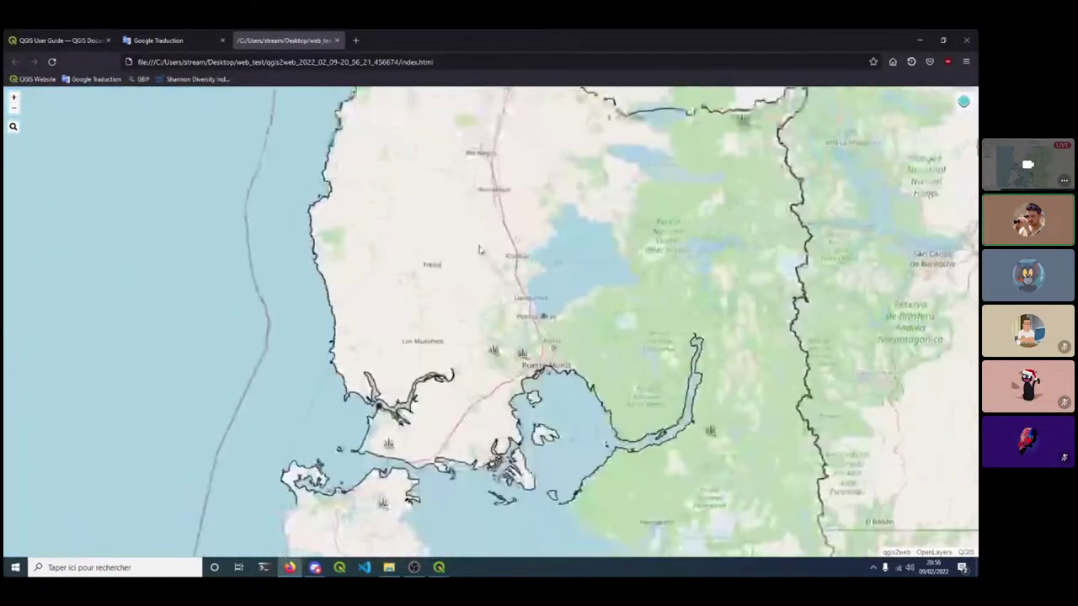
{"action": "scroll", "coordinate": [498, 350], "scroll_direction": "up", "scroll_amount": 1}
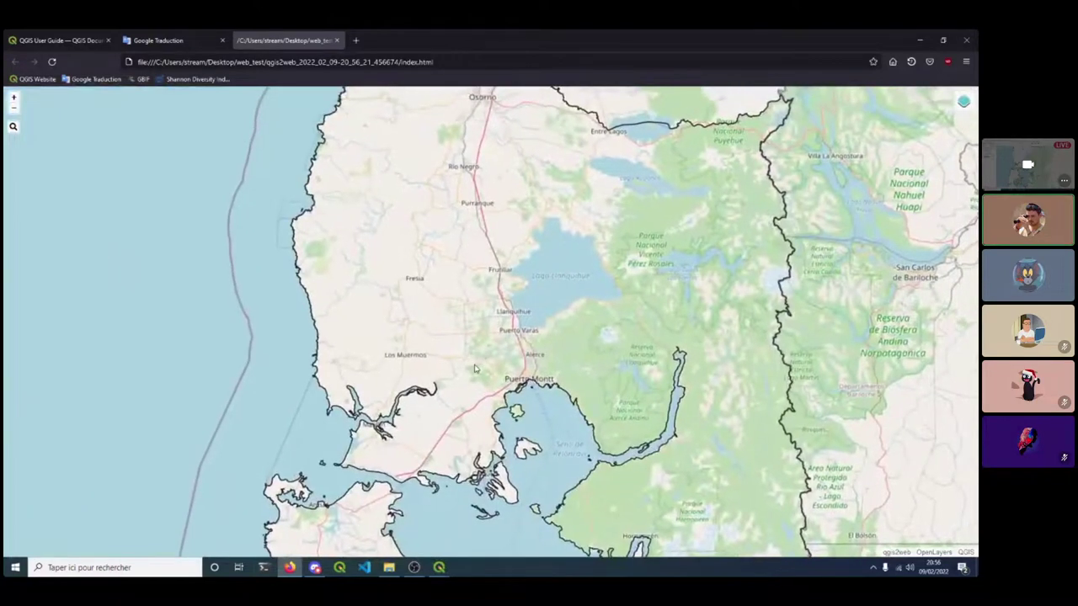
{"action": "scroll", "coordinate": [475, 369], "scroll_direction": "up", "scroll_amount": 1}
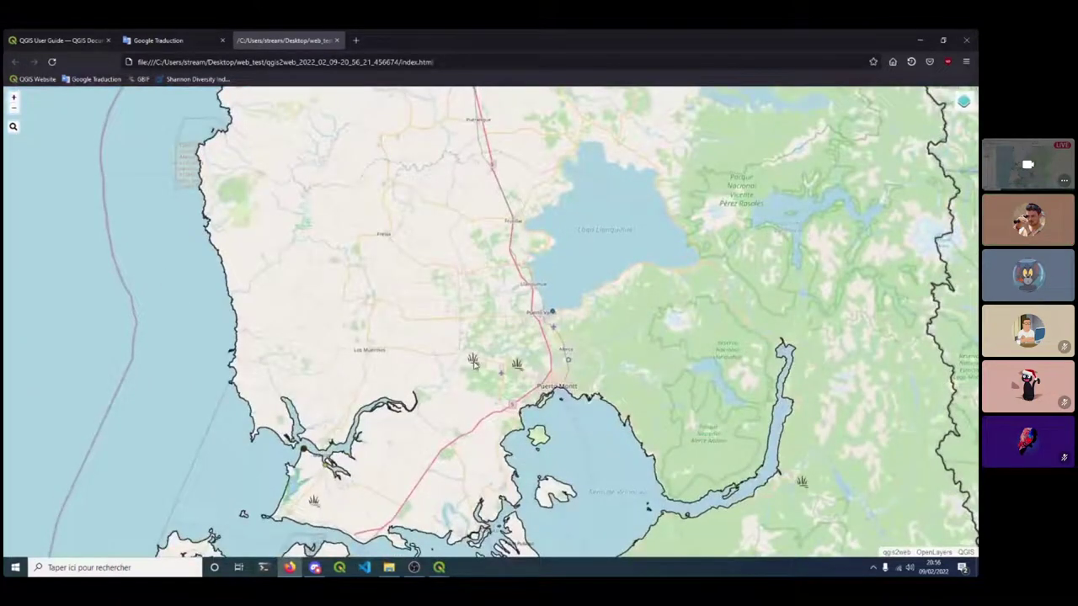
{"action": "left_click", "coordinate": [475, 363]}
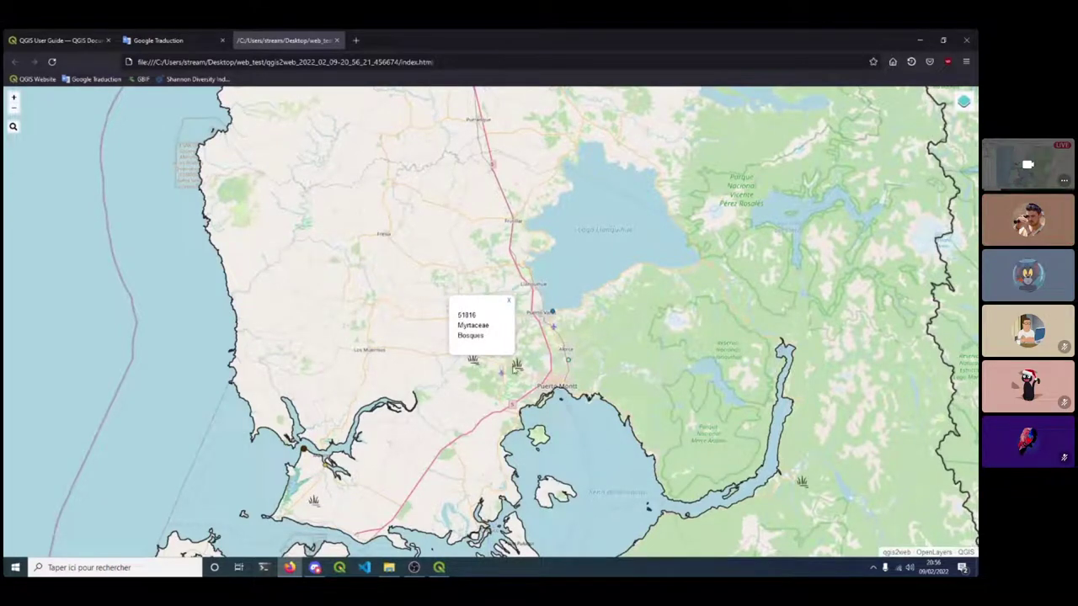
{"action": "left_click", "coordinate": [517, 366]}
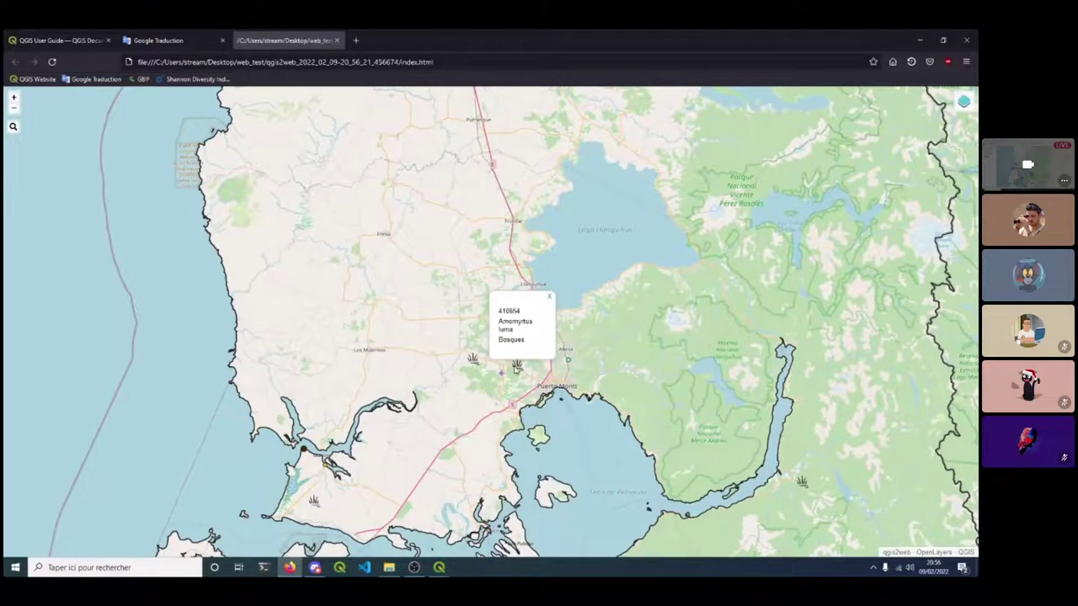
{"action": "left_click", "coordinate": [316, 505]}
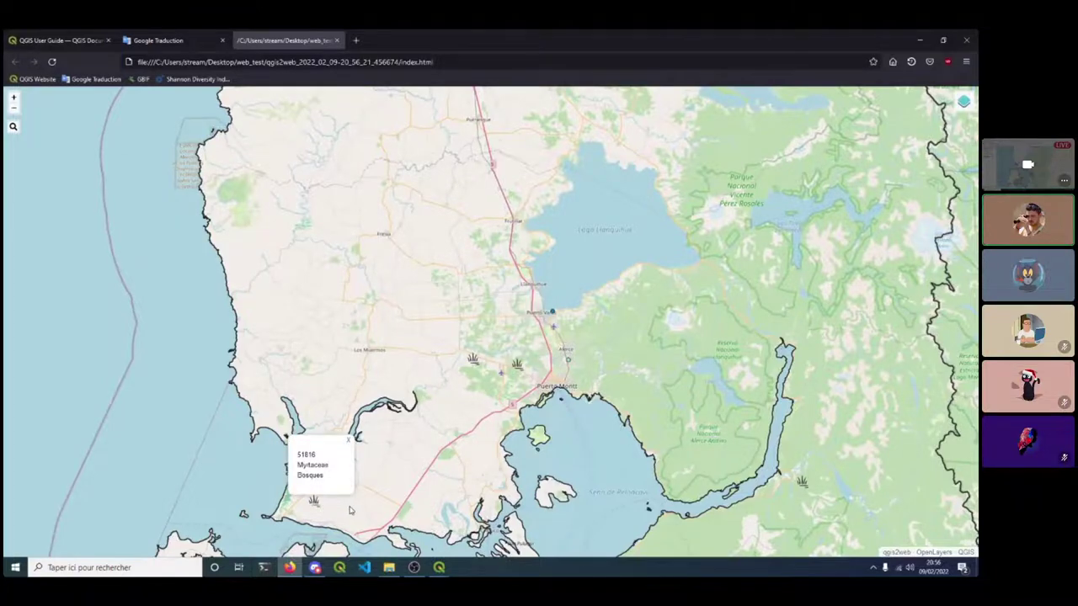
Close the Myrtaceae point's popup and look over the coast around Golfo de Ancud and Chiloé on the web map.
{"action": "left_click_drag", "start_coordinate": [350, 511], "coordinate": [362, 301]}
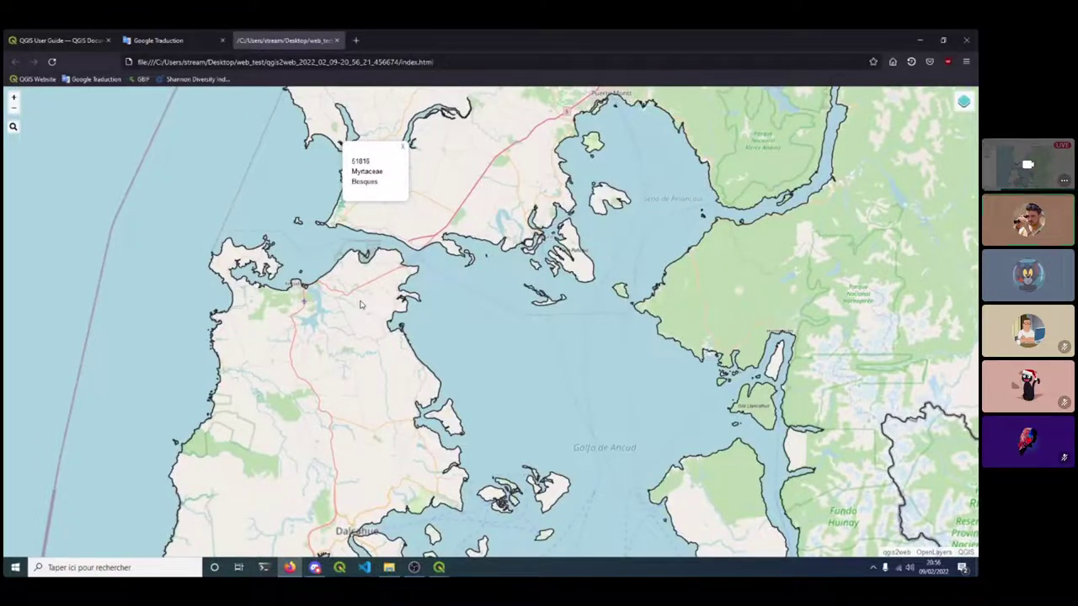
{"action": "mouse_move", "coordinate": [553, 588]}
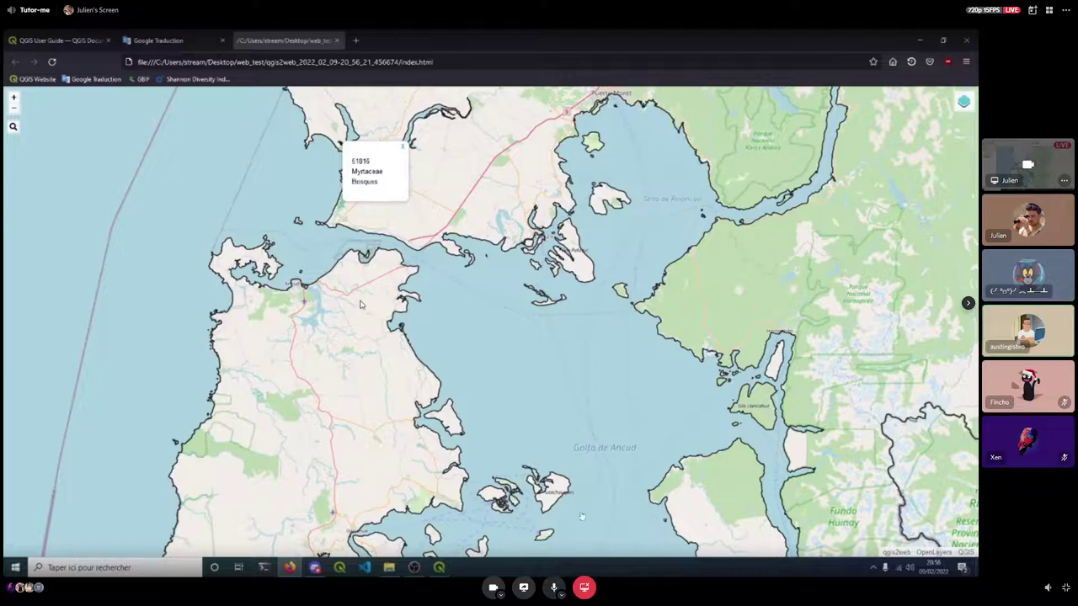
{"action": "left_click_drag", "start_coordinate": [401, 148], "coordinate": [369, 216]}
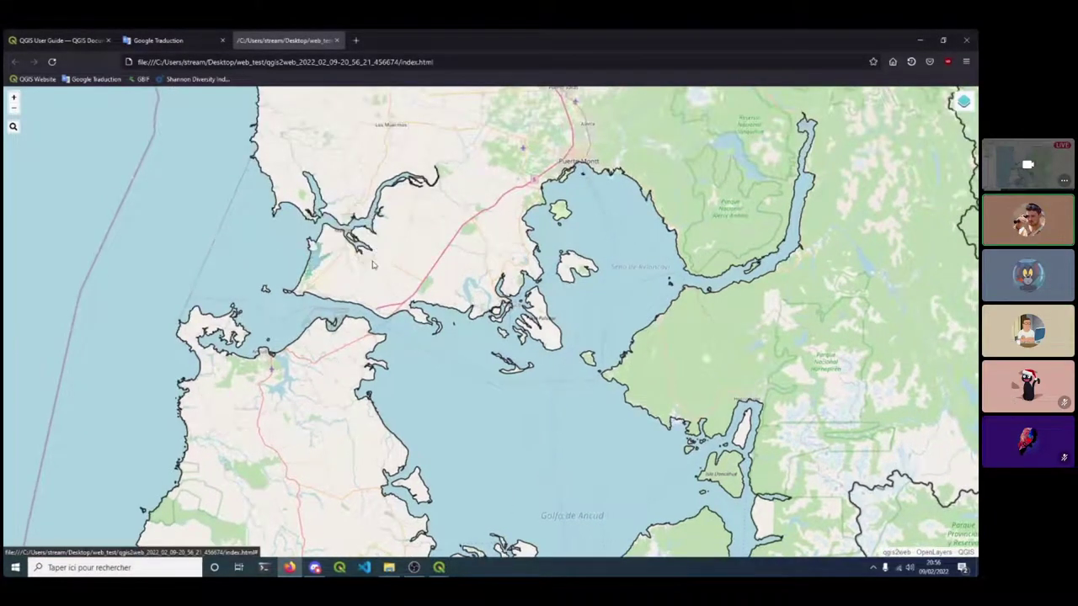
{"action": "left_click_drag", "start_coordinate": [367, 294], "coordinate": [391, 245]}
{"action": "left_click_drag", "start_coordinate": [375, 373], "coordinate": [392, 259]}
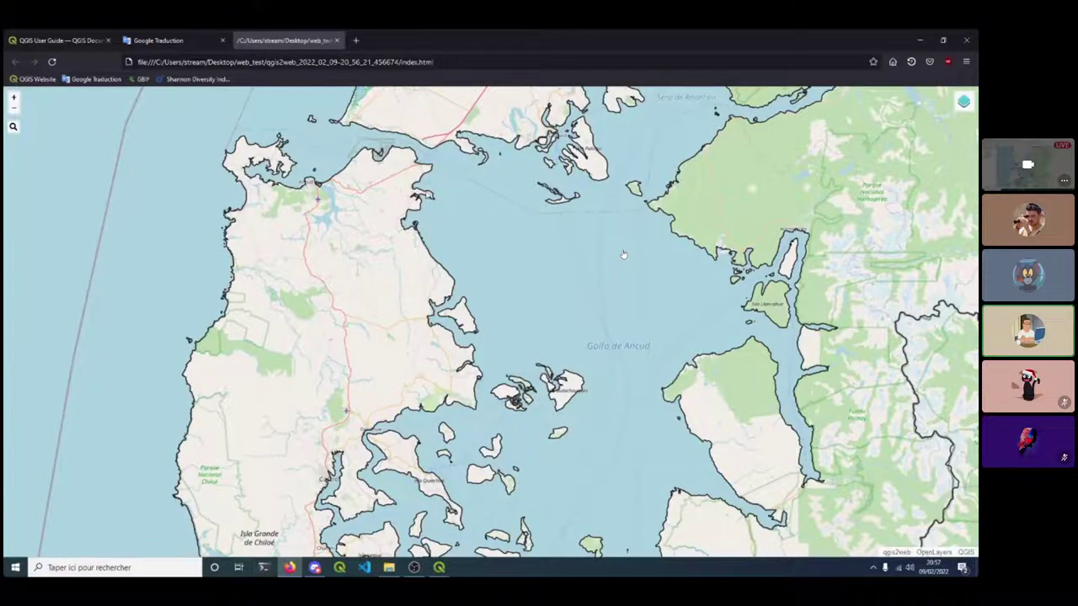
{"action": "scroll", "coordinate": [623, 254], "scroll_direction": "down", "scroll_amount": 2}
Switch to the botanic_and_web folder, check the size of CBN_10REG_2013.shp, and minimise the folder window.
{"action": "key", "text": "alt+Tab"}
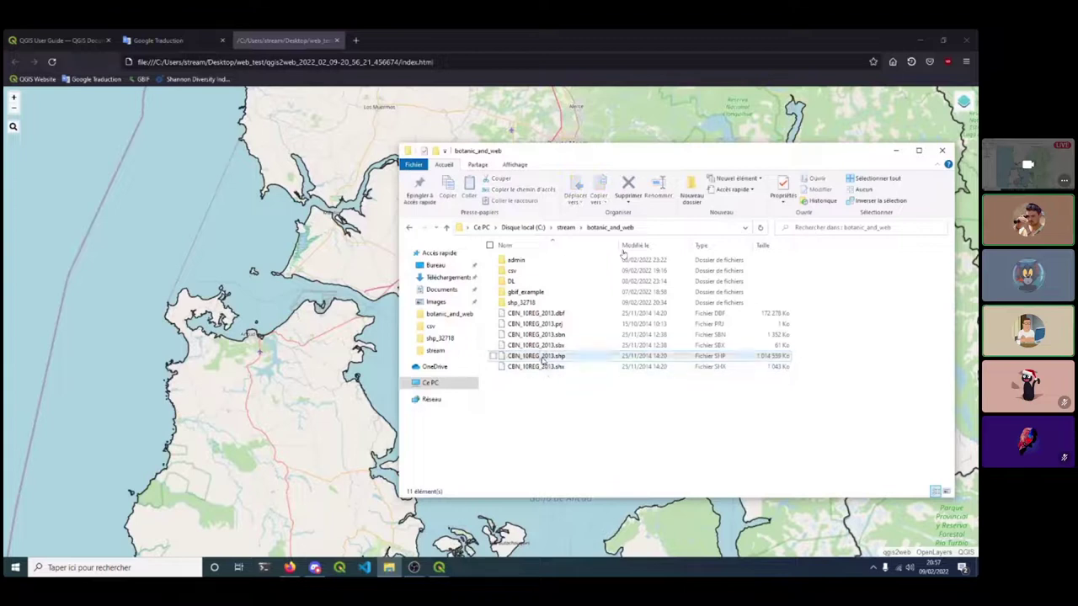
{"action": "left_click", "coordinate": [543, 359]}
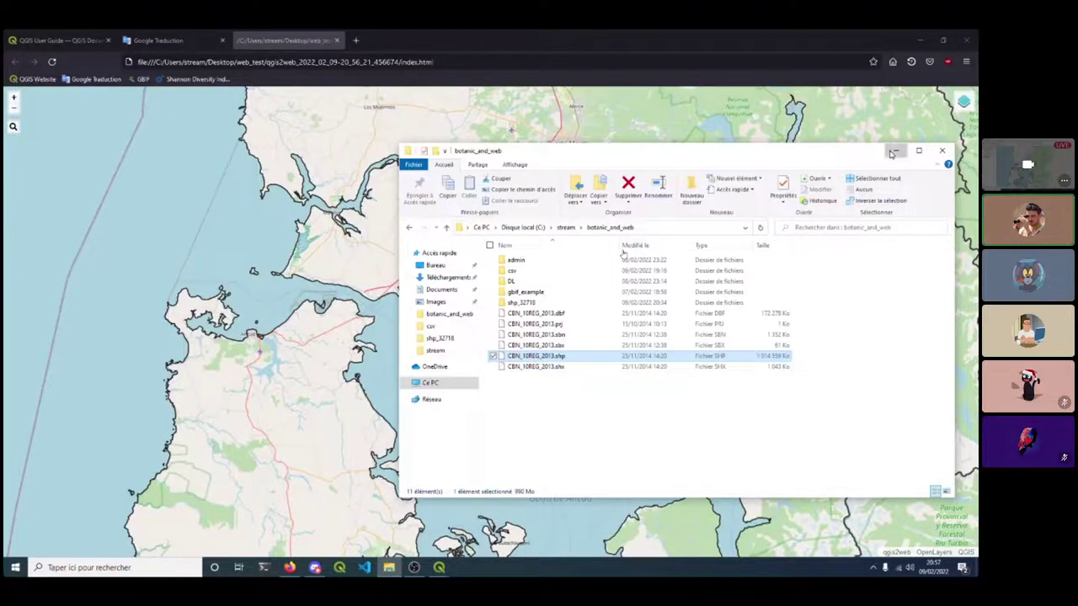
{"action": "left_click", "coordinate": [892, 153]}
{"action": "scroll", "coordinate": [623, 254], "scroll_direction": "up", "scroll_amount": 2}
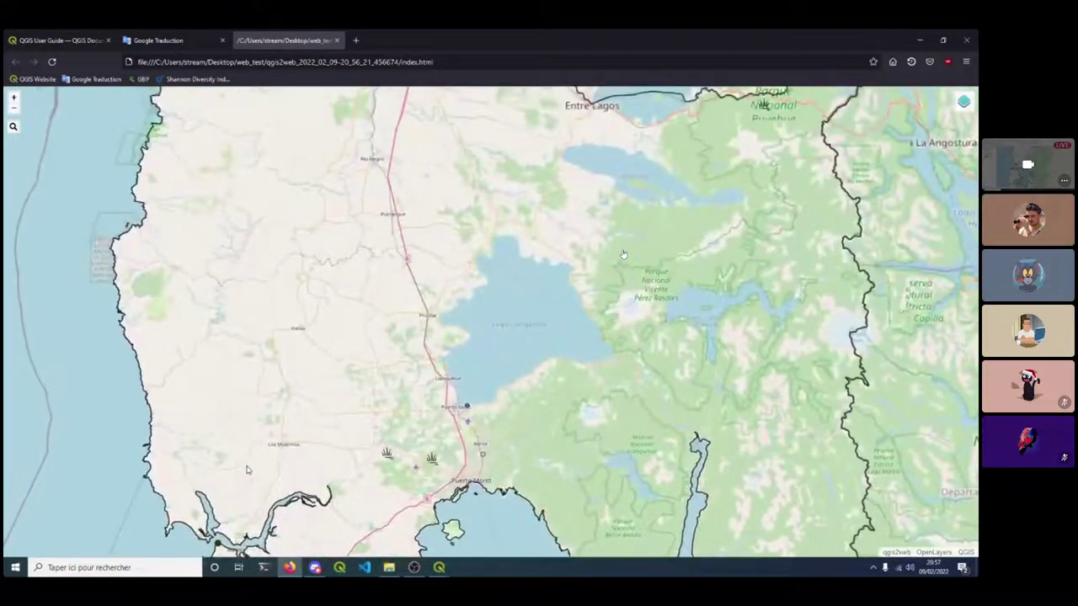
{"action": "left_click_drag", "start_coordinate": [249, 469], "coordinate": [337, 334]}
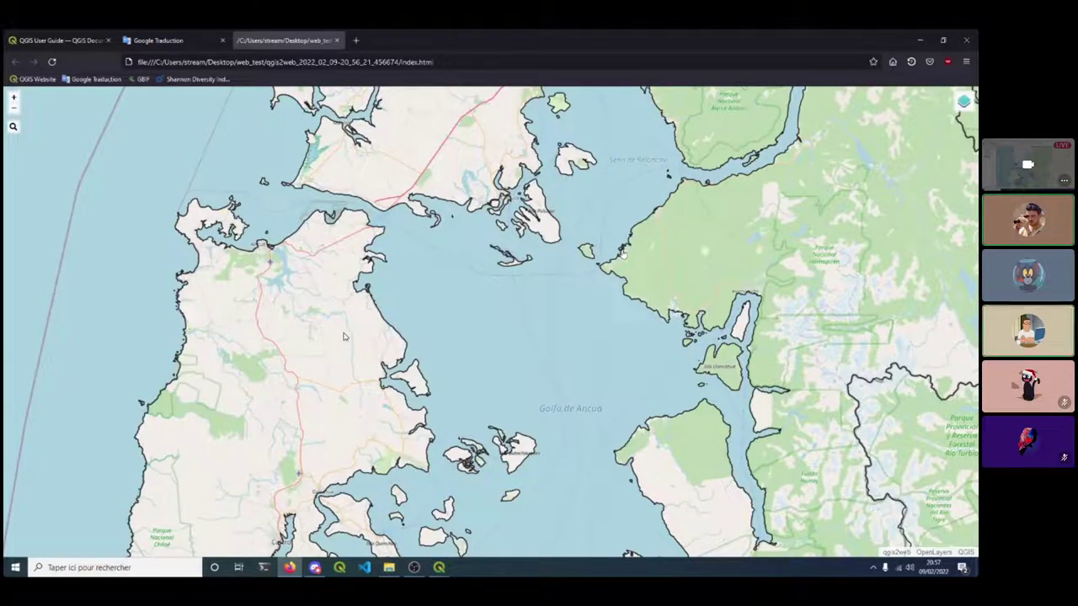
{"action": "key", "text": "Up"}
{"action": "key", "text": "Up"}
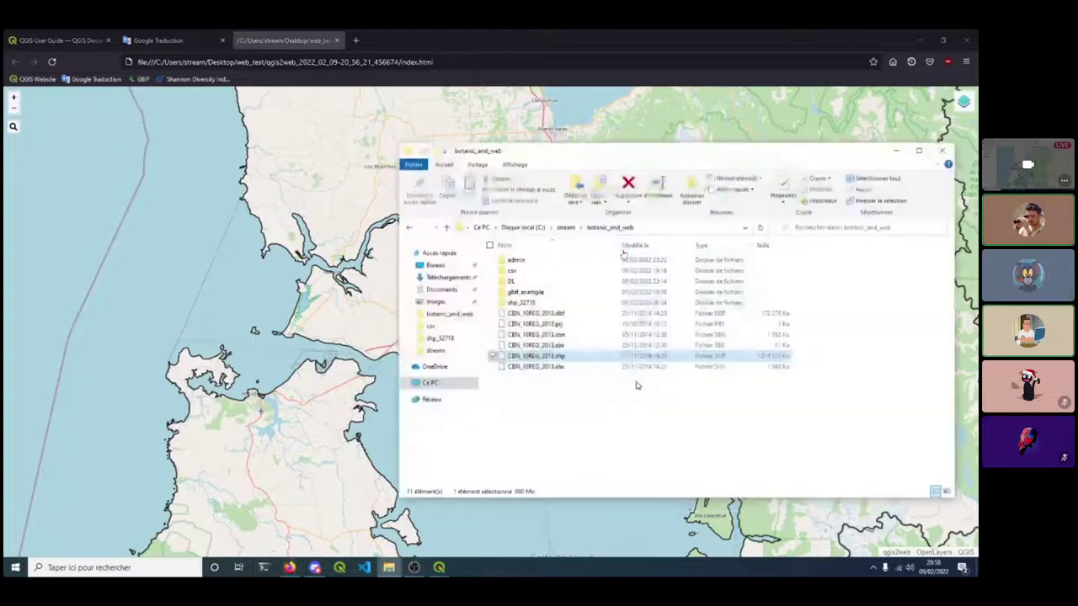
Bring up the botanic_and_web folder, clear its file selection, and return to the web map around Puerto Montt.
{"action": "left_click", "coordinate": [389, 567]}
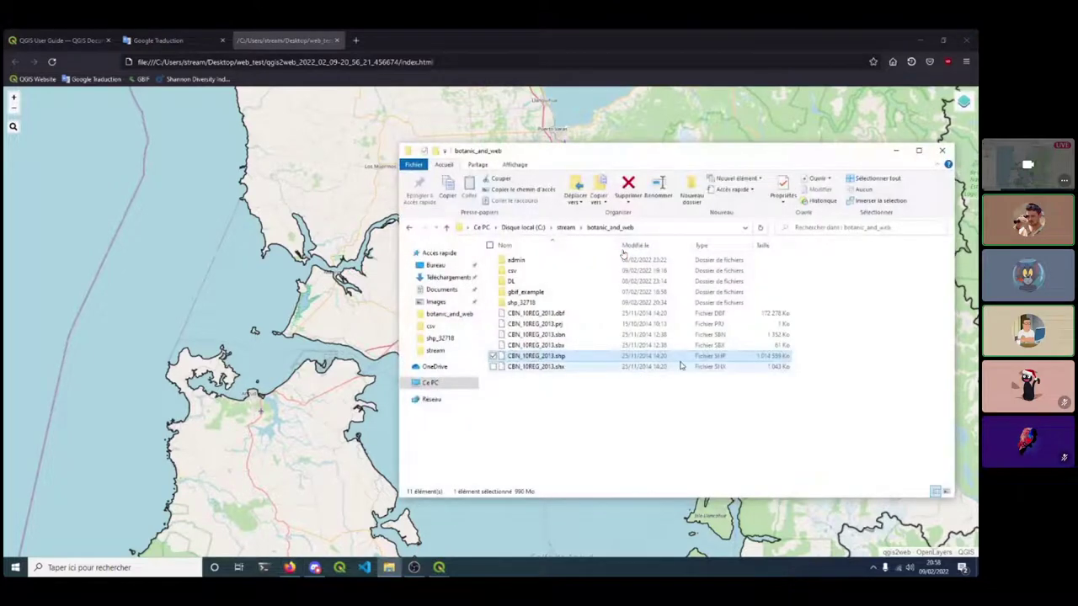
{"action": "left_click", "coordinate": [663, 407]}
{"action": "left_click", "coordinate": [342, 350]}
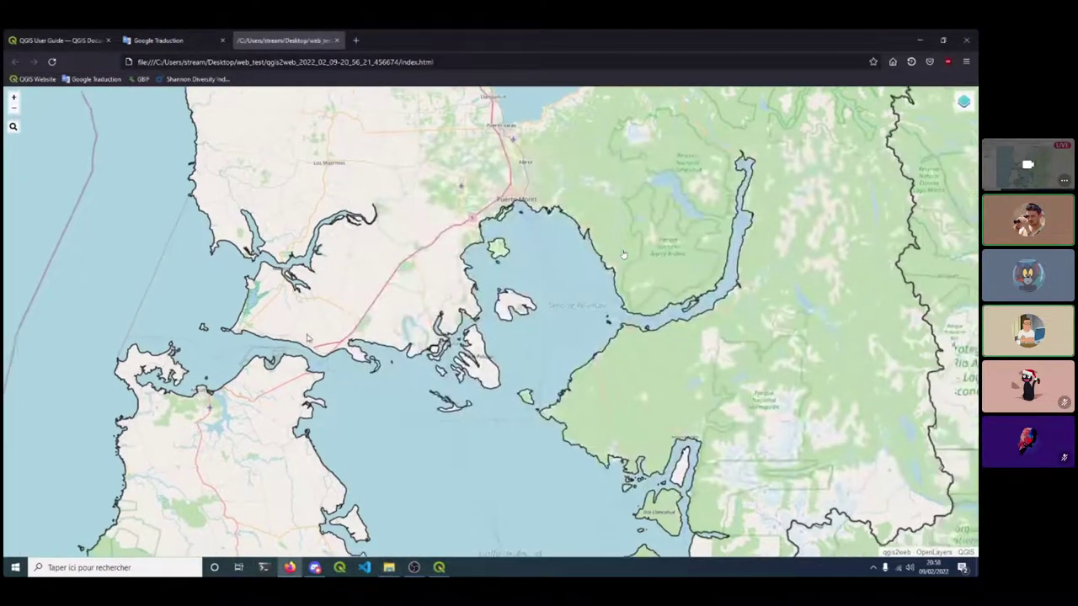
{"action": "key", "text": "Right"}
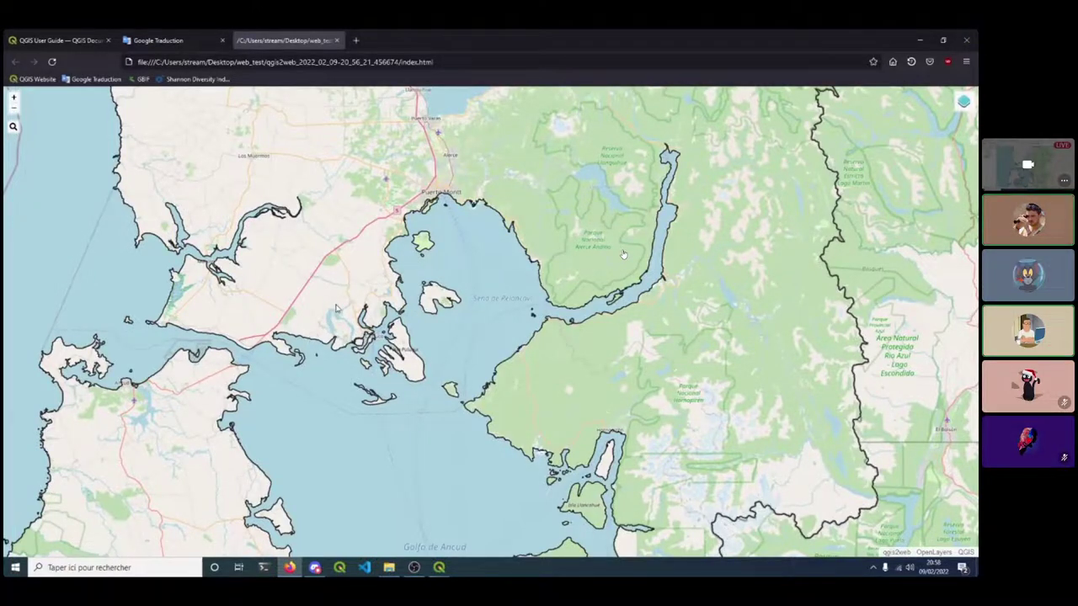
{"action": "left_click_drag", "start_coordinate": [336, 309], "coordinate": [368, 333]}
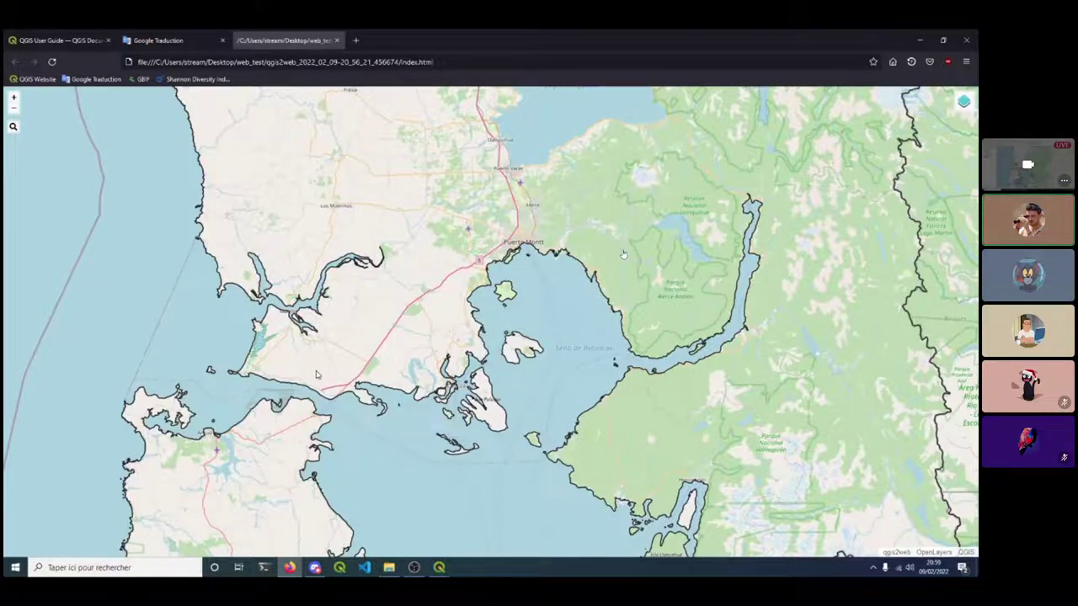
Compare the file sizes of CBN_10REG_2013.dbf and CBN_10REG_2013.shp in the botanic_and_web folder, and minimise the window.
{"action": "left_click", "coordinate": [388, 567]}
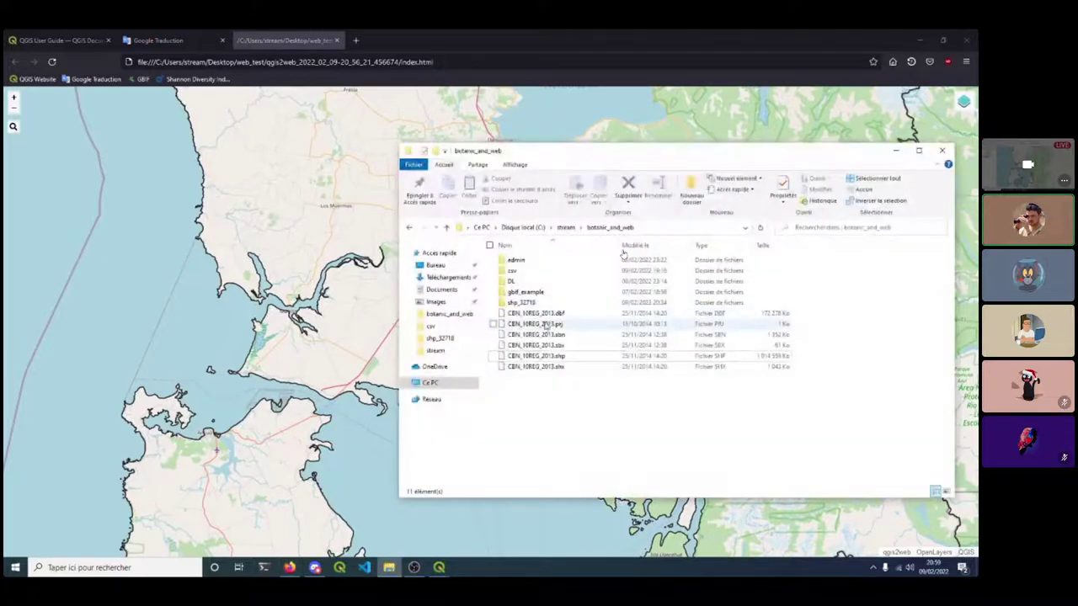
{"action": "left_click", "coordinate": [564, 314]}
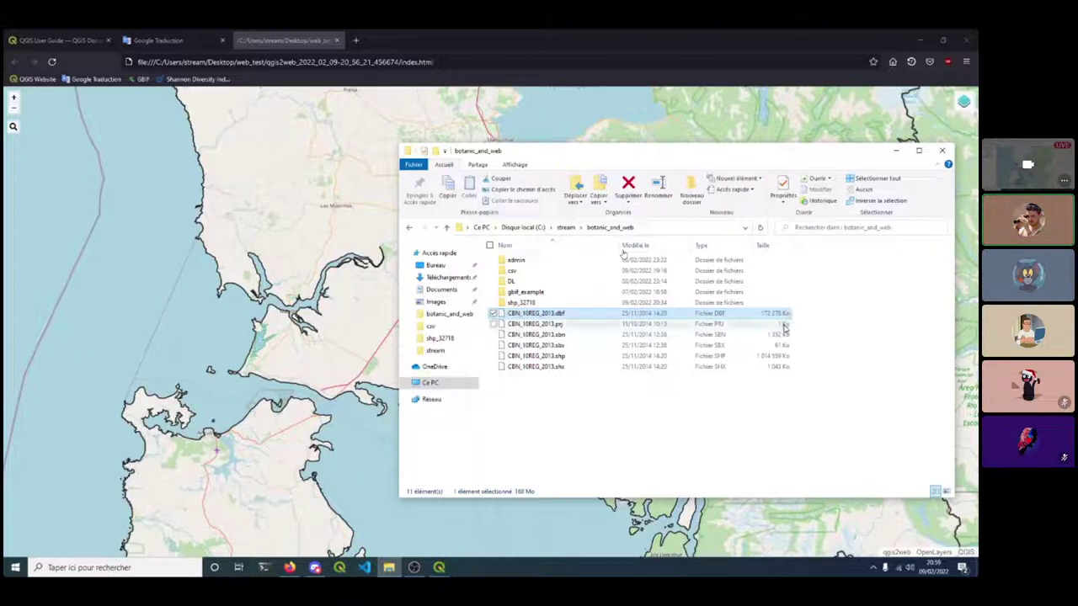
{"action": "left_click", "coordinate": [737, 357]}
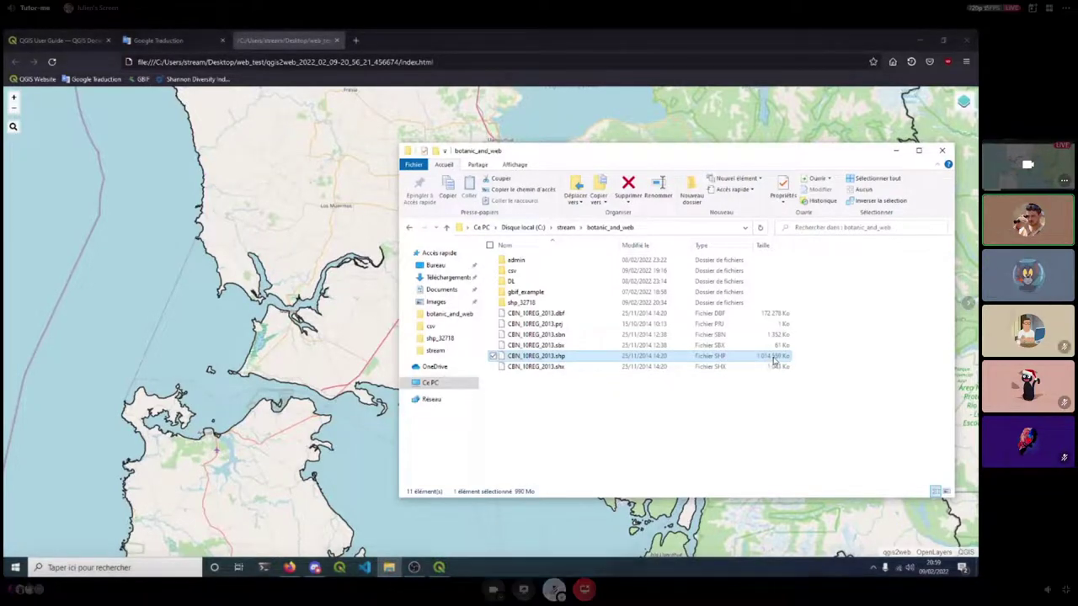
{"action": "left_click", "coordinate": [895, 154]}
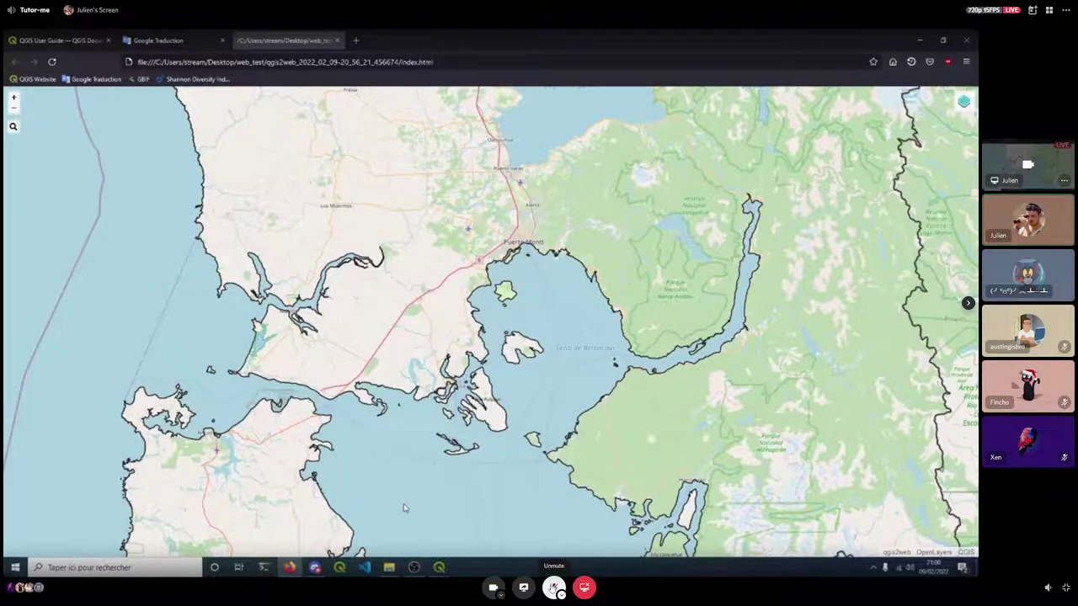
{"action": "left_click", "coordinate": [389, 568]}
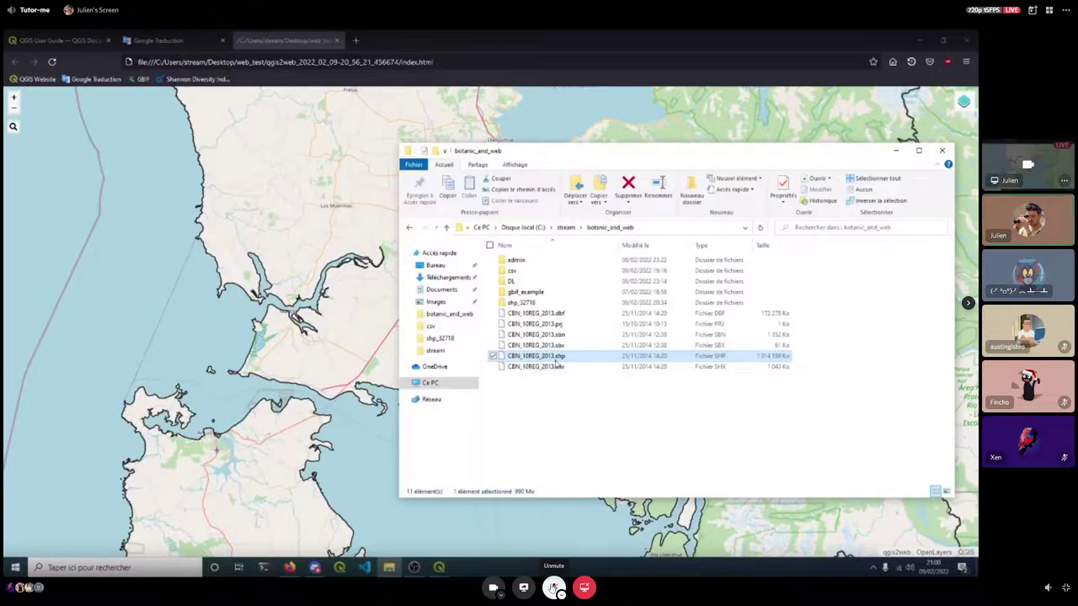
{"action": "double_click", "coordinate": [566, 362]}
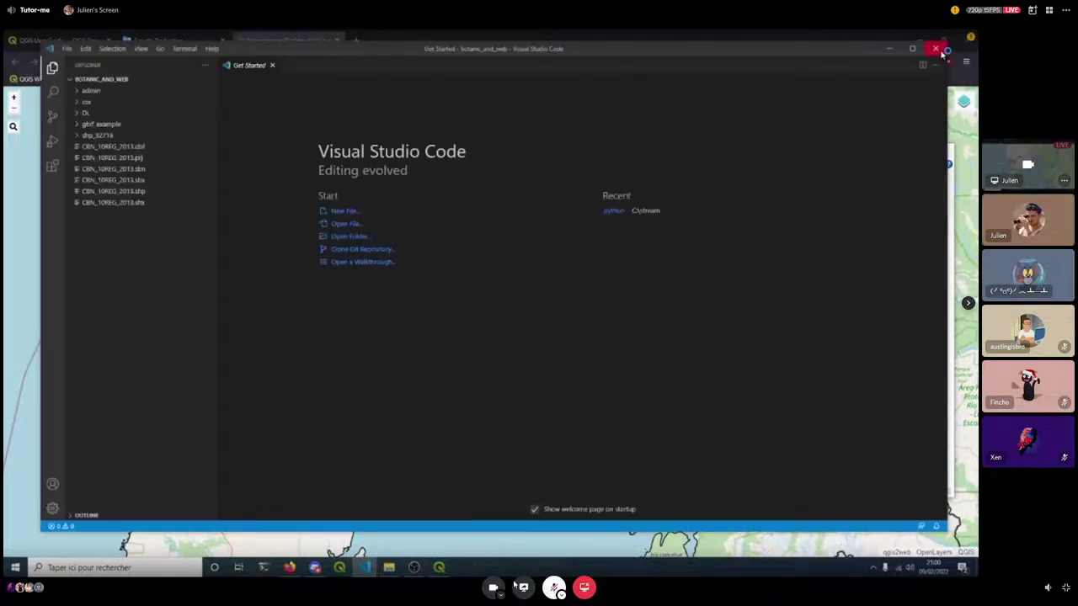
{"action": "left_click", "coordinate": [942, 52]}
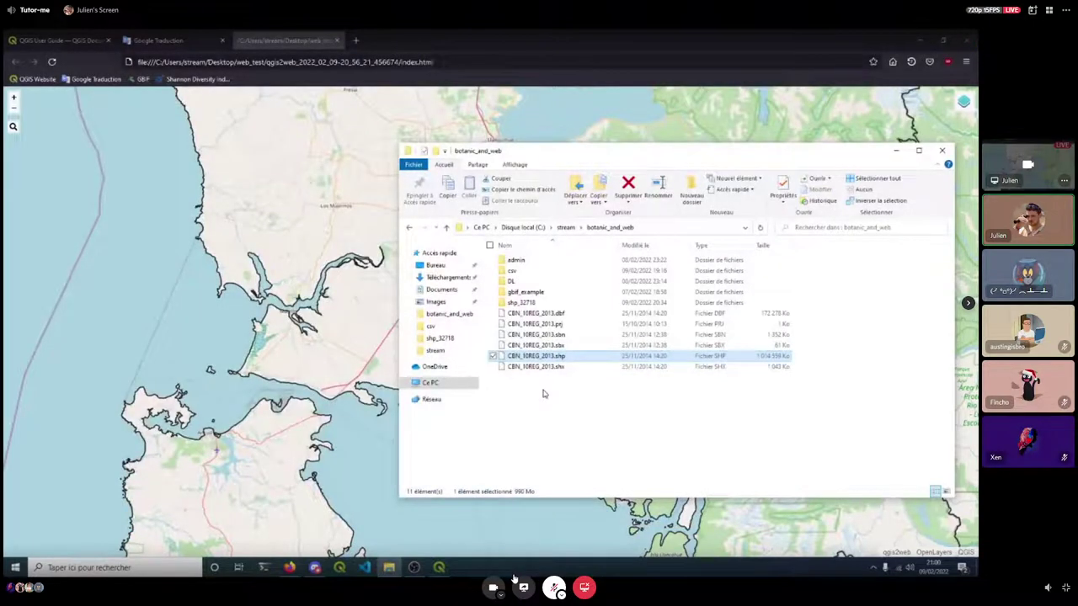
{"action": "left_click", "coordinate": [389, 568]}
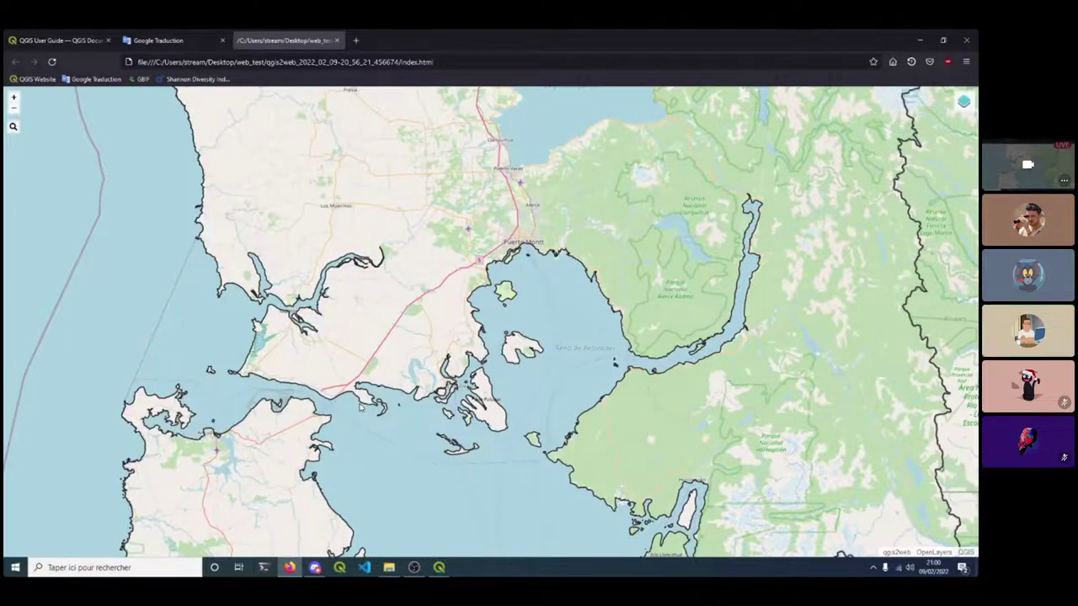
Examine how the exported web map displays its region boundary and plant points from Chiloé north to Osorno and east to the Argentine border.
{"action": "left_click_drag", "start_coordinate": [360, 408], "coordinate": [362, 278]}
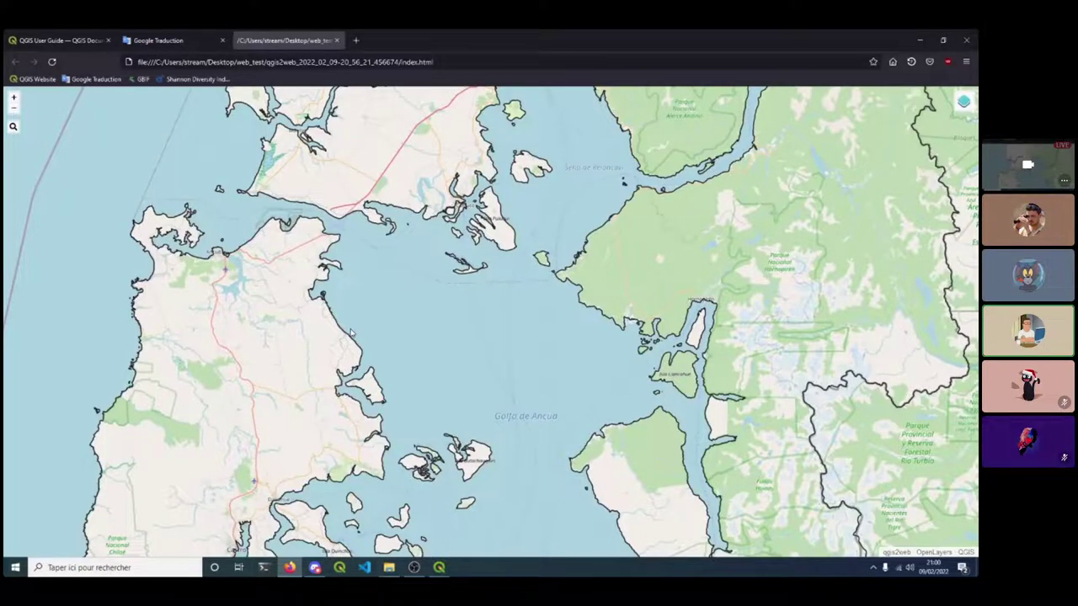
{"action": "left_click_drag", "start_coordinate": [381, 303], "coordinate": [335, 371]}
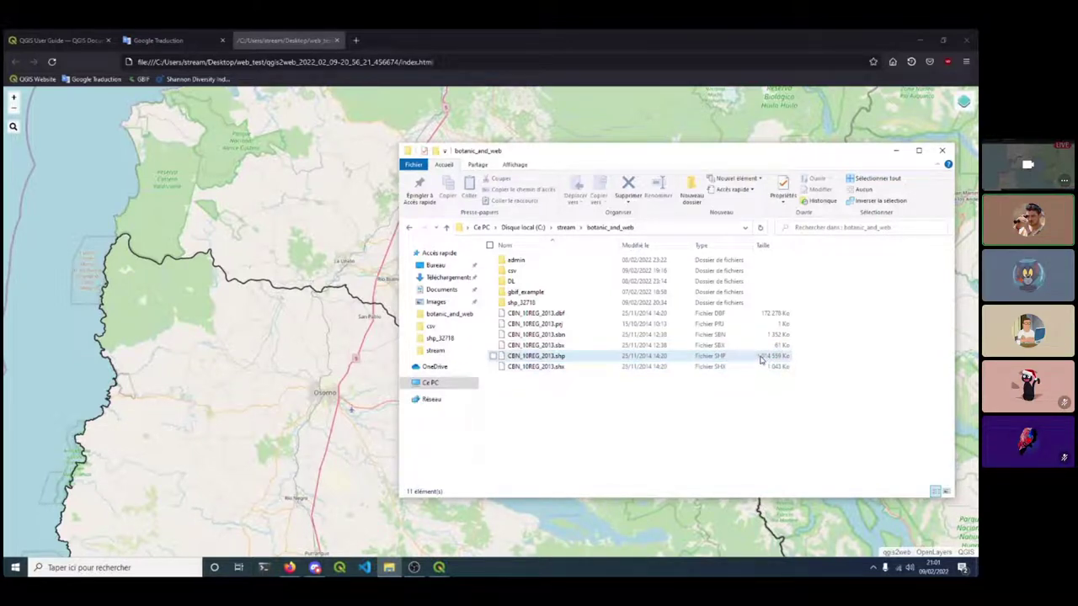
{"action": "left_click", "coordinate": [895, 151]}
{"action": "scroll", "coordinate": [426, 419], "scroll_direction": "up", "scroll_amount": 1}
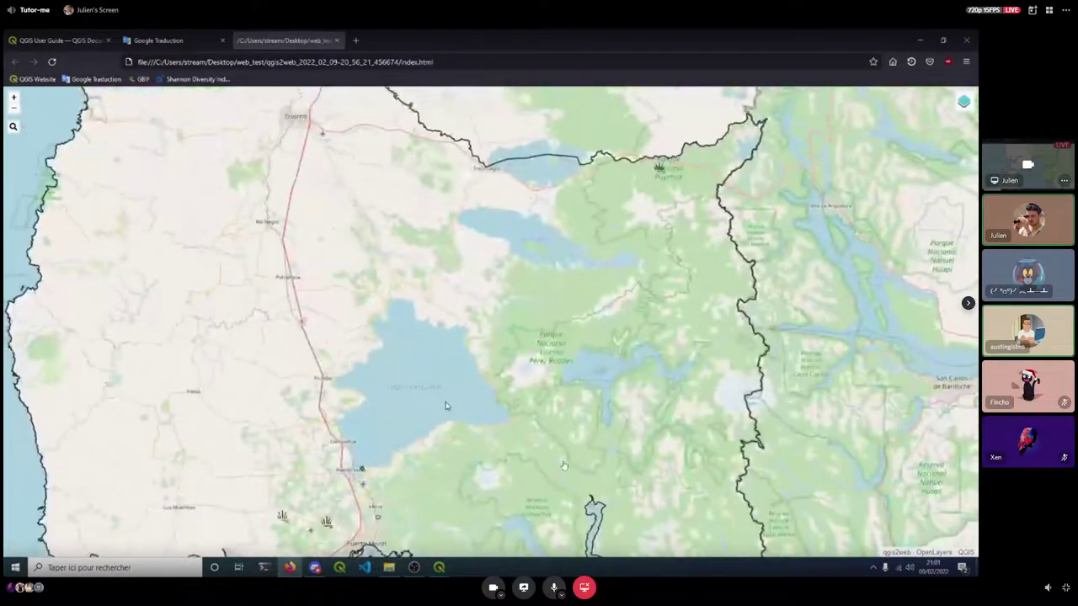
{"action": "scroll", "coordinate": [437, 295], "scroll_direction": "up", "scroll_amount": 1}
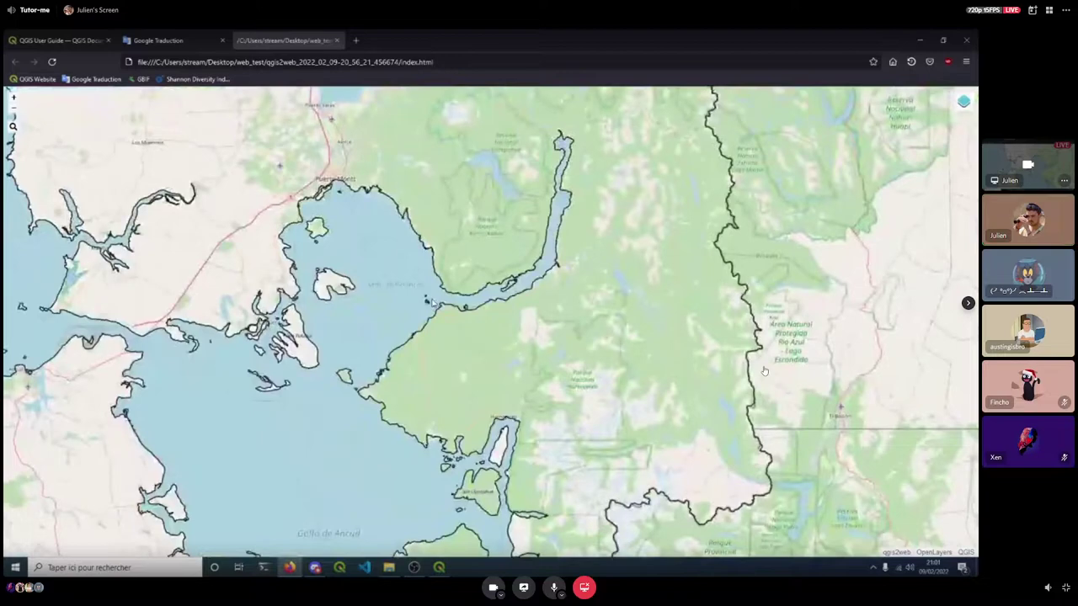
{"action": "left_click_drag", "start_coordinate": [429, 302], "coordinate": [466, 327]}
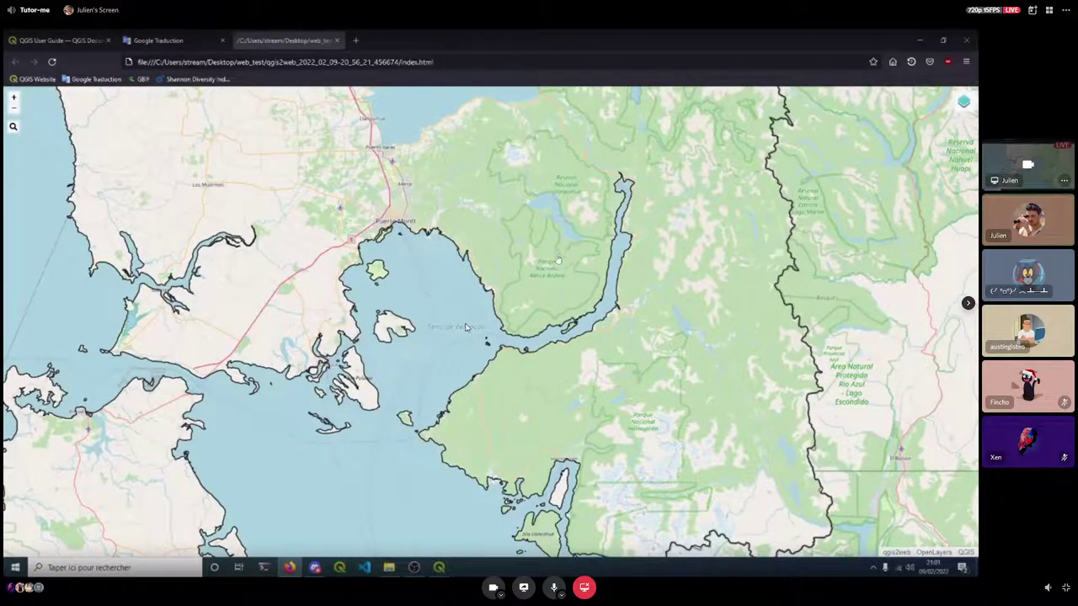
{"action": "left_click_drag", "start_coordinate": [461, 328], "coordinate": [516, 349]}
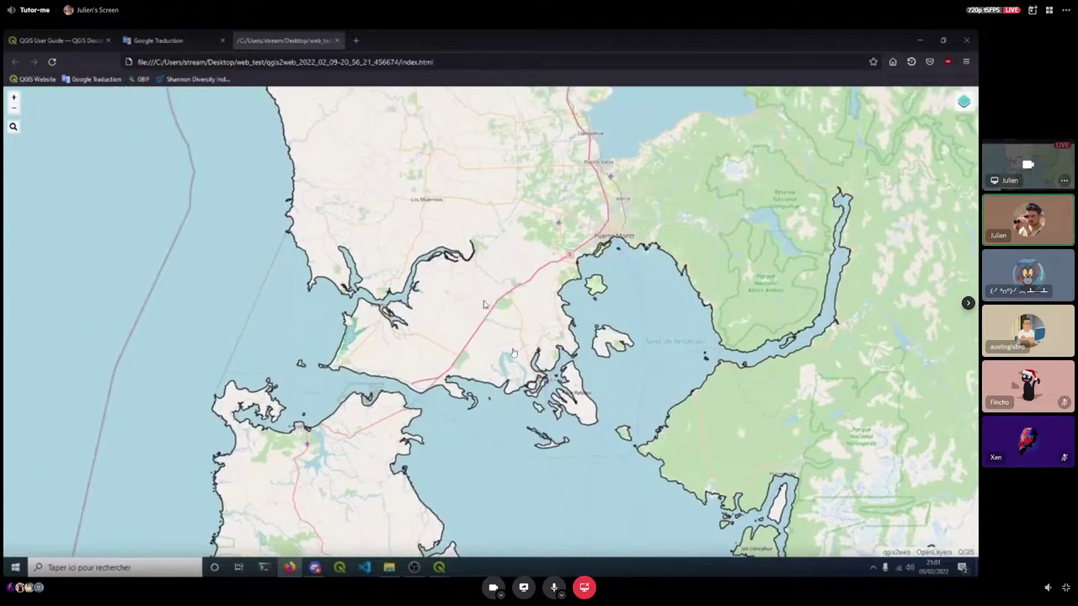
{"action": "left_click_drag", "start_coordinate": [484, 305], "coordinate": [368, 421]}
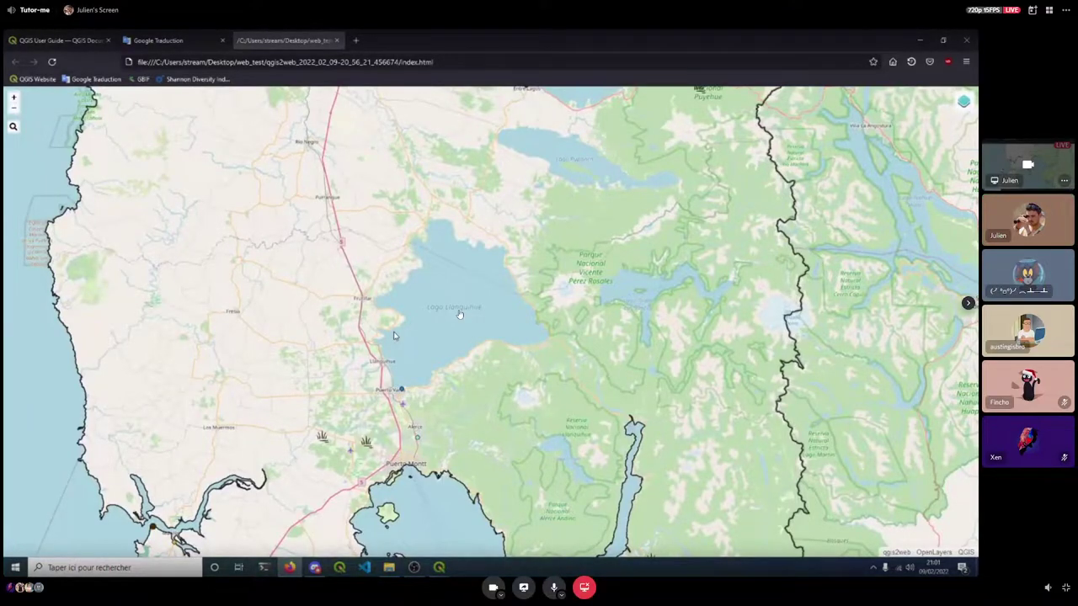
{"action": "scroll", "coordinate": [459, 313], "scroll_direction": "down", "scroll_amount": 2}
{"action": "scroll", "coordinate": [477, 259], "scroll_direction": "up", "scroll_amount": 2}
{"action": "scroll", "coordinate": [477, 259], "scroll_direction": "down", "scroll_amount": 2}
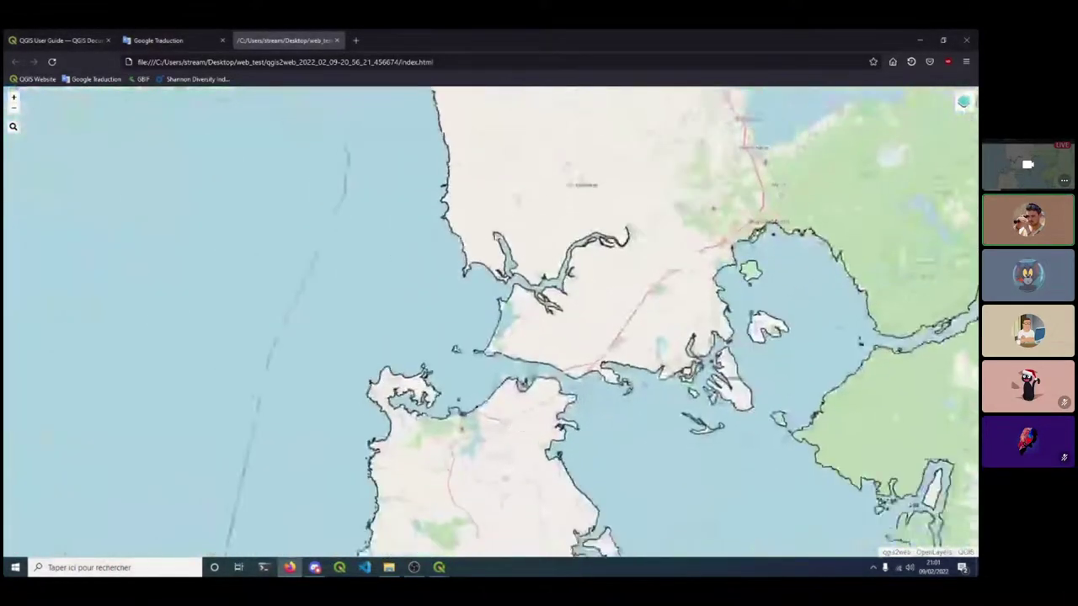
{"action": "scroll", "coordinate": [363, 256], "scroll_direction": "up", "scroll_amount": 2}
{"action": "scroll", "coordinate": [364, 256], "scroll_direction": "down", "scroll_amount": 2}
{"action": "scroll", "coordinate": [522, 334], "scroll_direction": "up", "scroll_amount": 2}
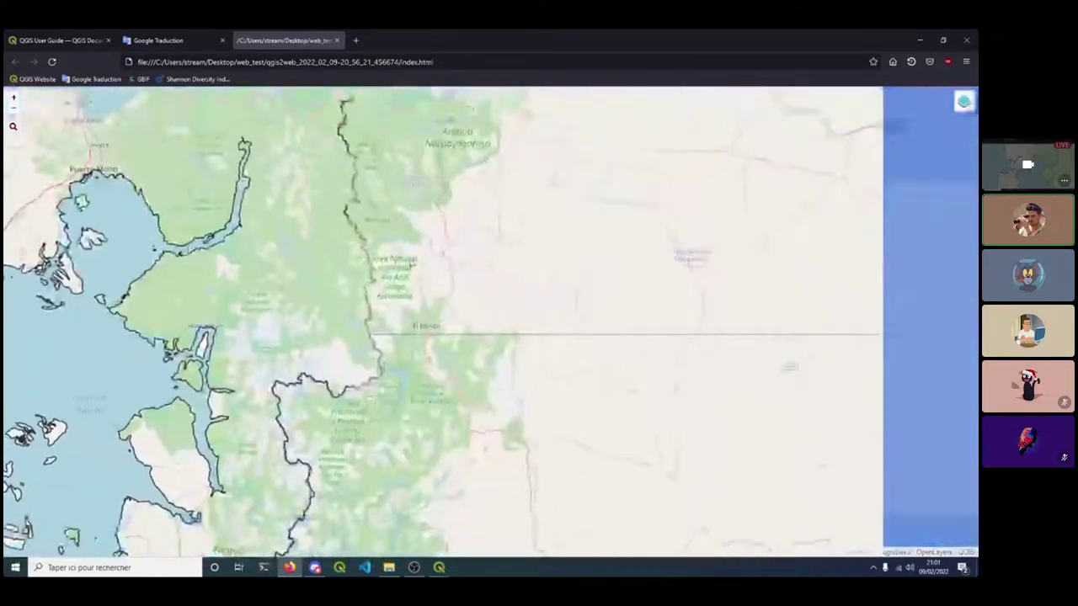
{"action": "scroll", "coordinate": [409, 294], "scroll_direction": "down", "scroll_amount": 2}
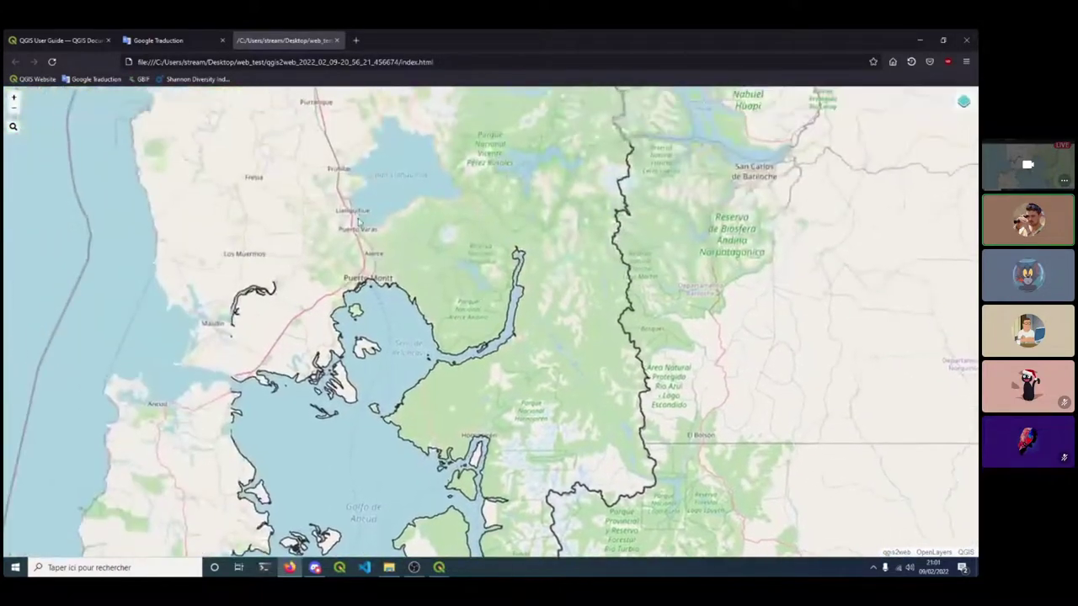
{"action": "scroll", "coordinate": [411, 324], "scroll_direction": "up", "scroll_amount": 2}
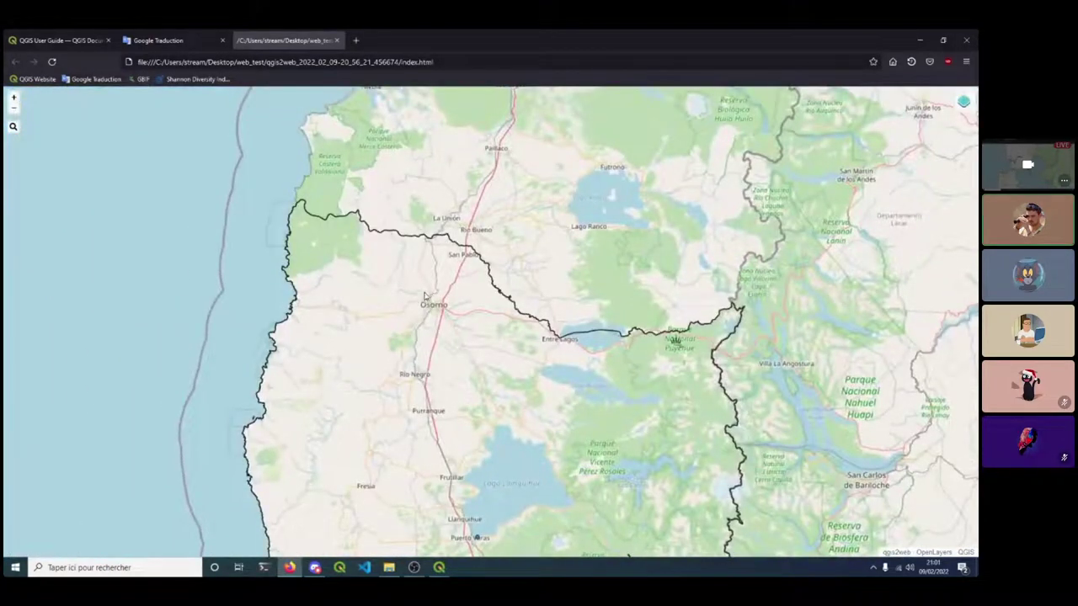
Search the web map for "osorno" and go to Osorno, Provincia de Osorno, Los Lagos Region, Chile.
{"action": "left_click", "coordinate": [13, 127]}
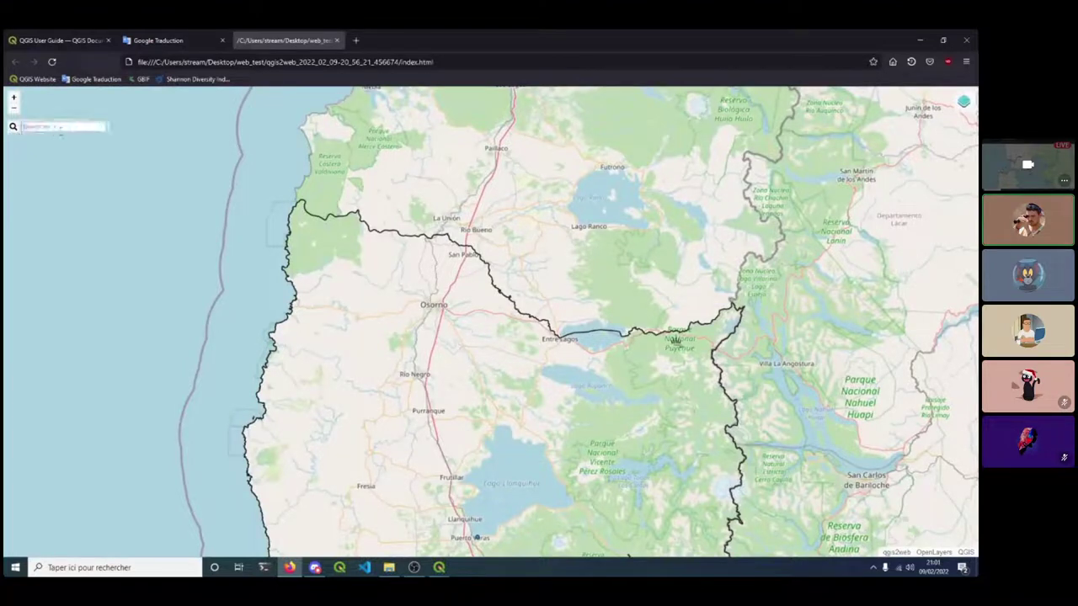
{"action": "type", "text": "osorno"}
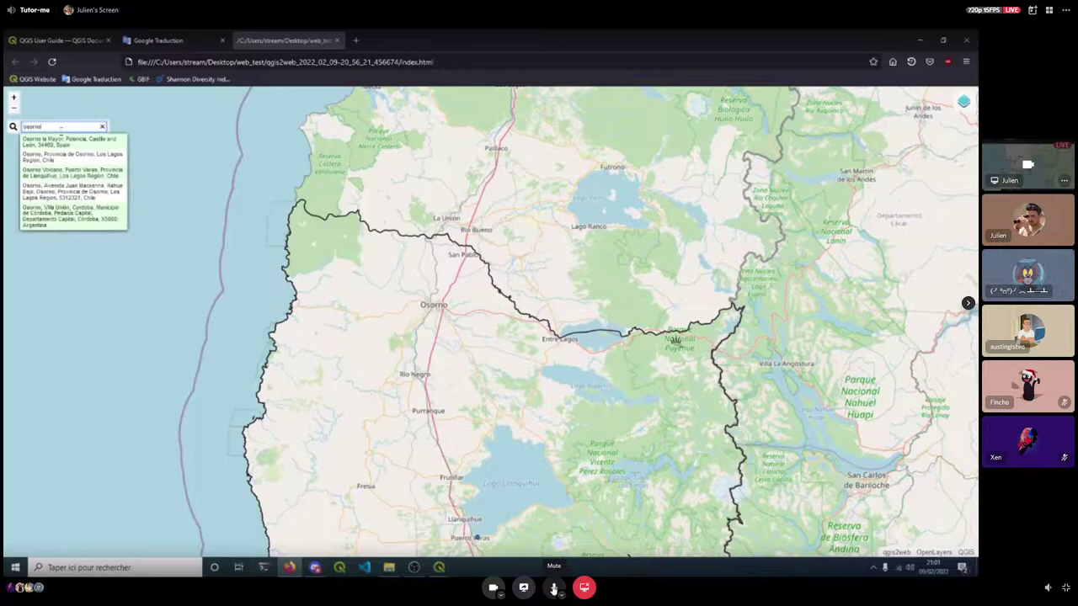
{"action": "left_click", "coordinate": [71, 157]}
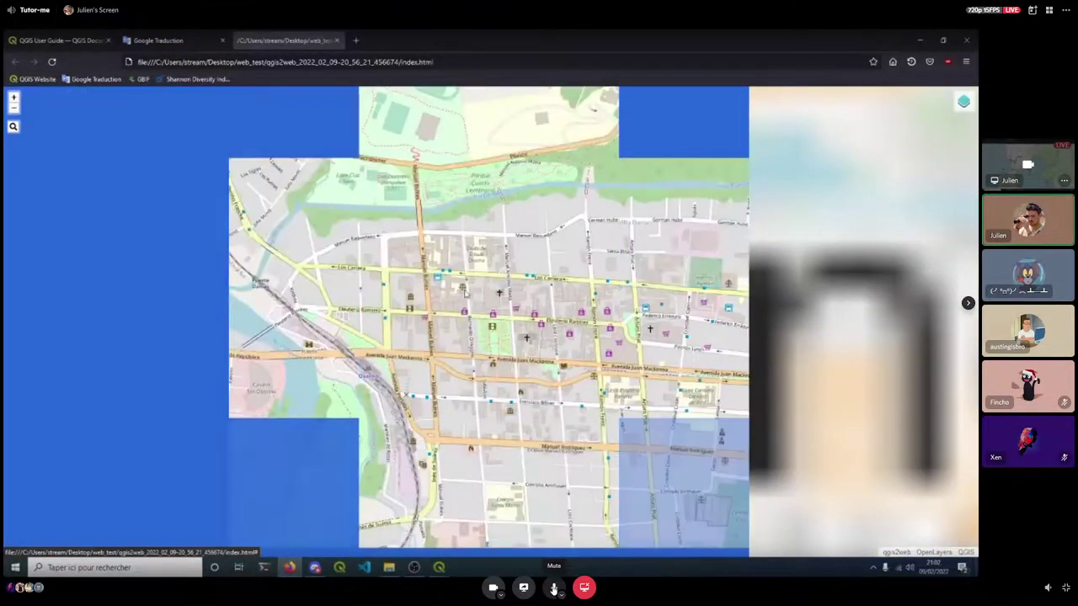
Examine how the web map displays the area from Osorno south to Lago Llanquihue and Puerto Montt.
{"action": "scroll", "coordinate": [462, 253], "scroll_direction": "down", "scroll_amount": 5}
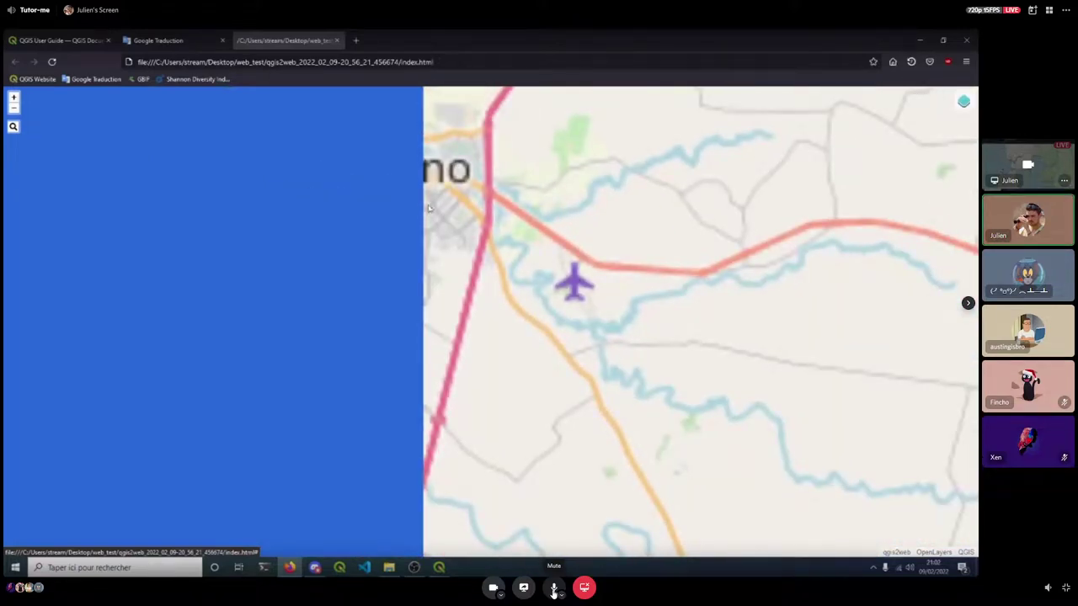
{"action": "scroll", "coordinate": [395, 270], "scroll_direction": "down", "scroll_amount": 2}
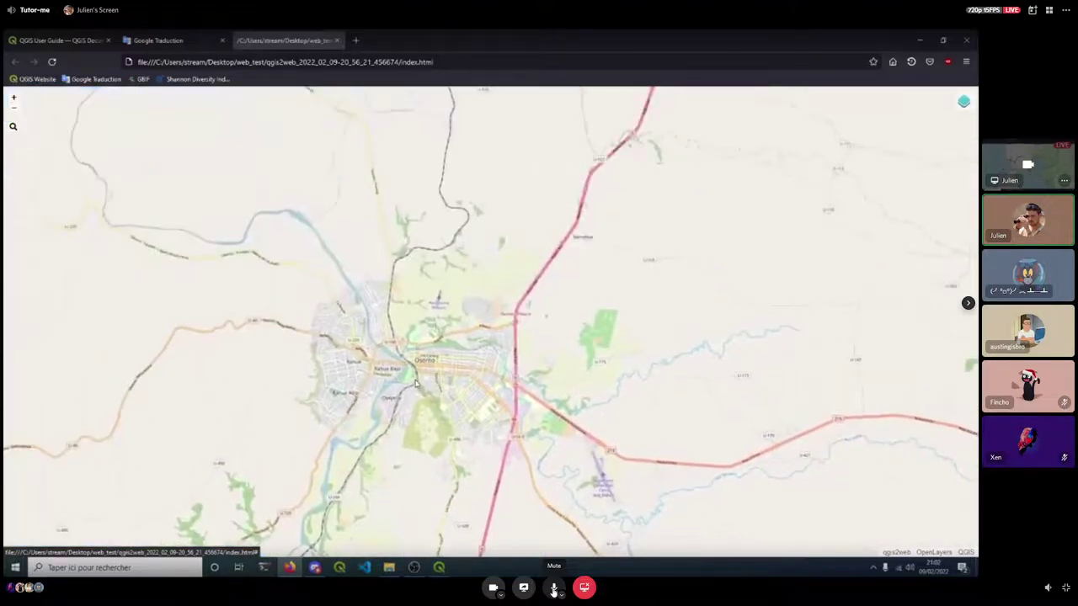
{"action": "left_click_drag", "start_coordinate": [400, 435], "coordinate": [416, 333]}
{"action": "scroll", "coordinate": [416, 333], "scroll_direction": "down", "scroll_amount": 3}
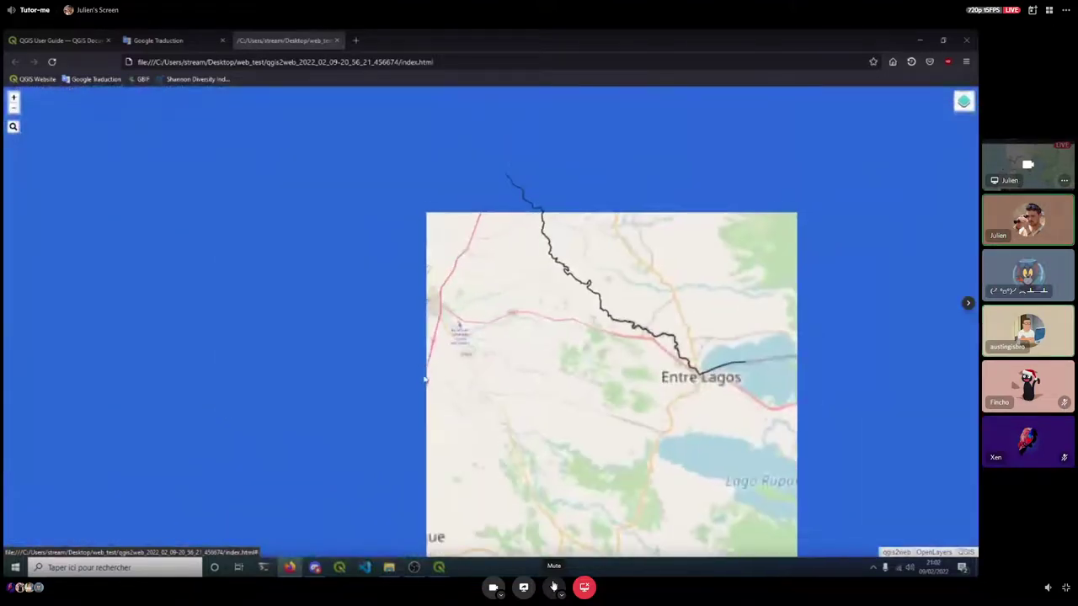
{"action": "left_click_drag", "start_coordinate": [425, 390], "coordinate": [433, 363]}
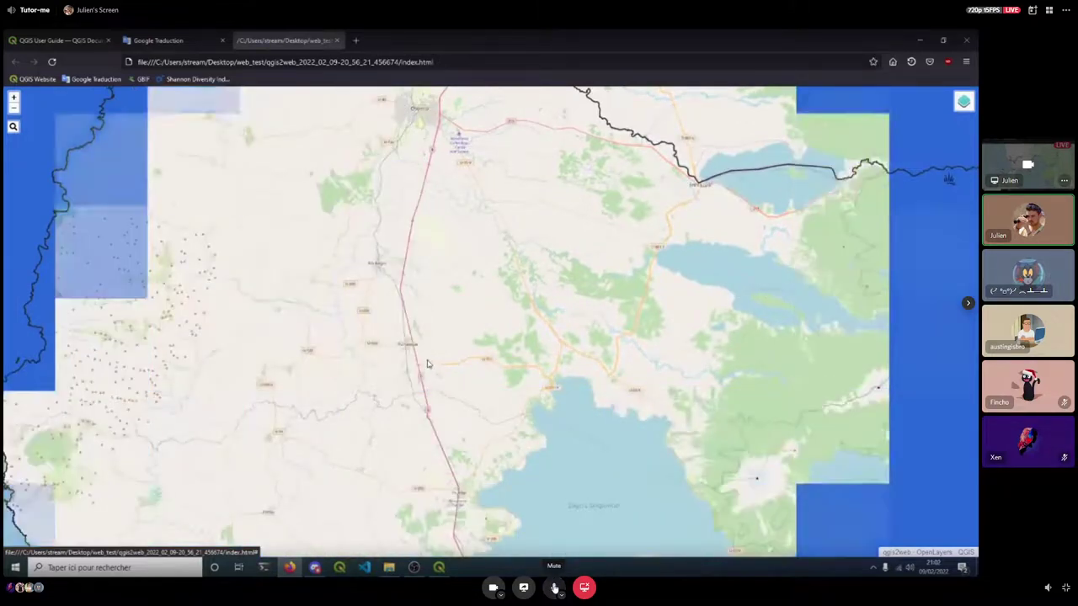
{"action": "left_click_drag", "start_coordinate": [384, 352], "coordinate": [402, 328]}
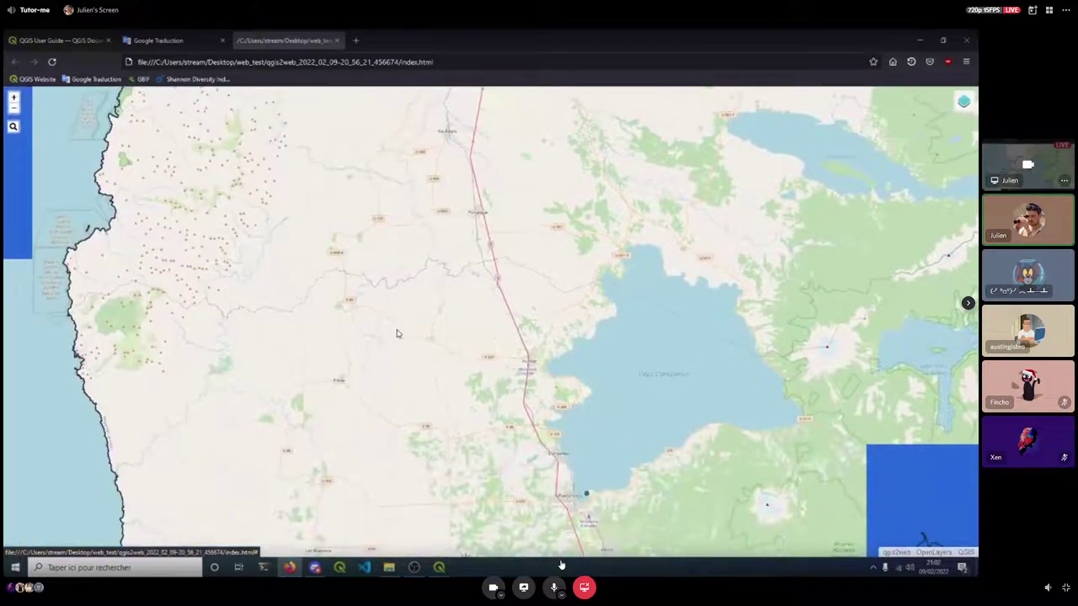
{"action": "left_click_drag", "start_coordinate": [394, 327], "coordinate": [377, 309]}
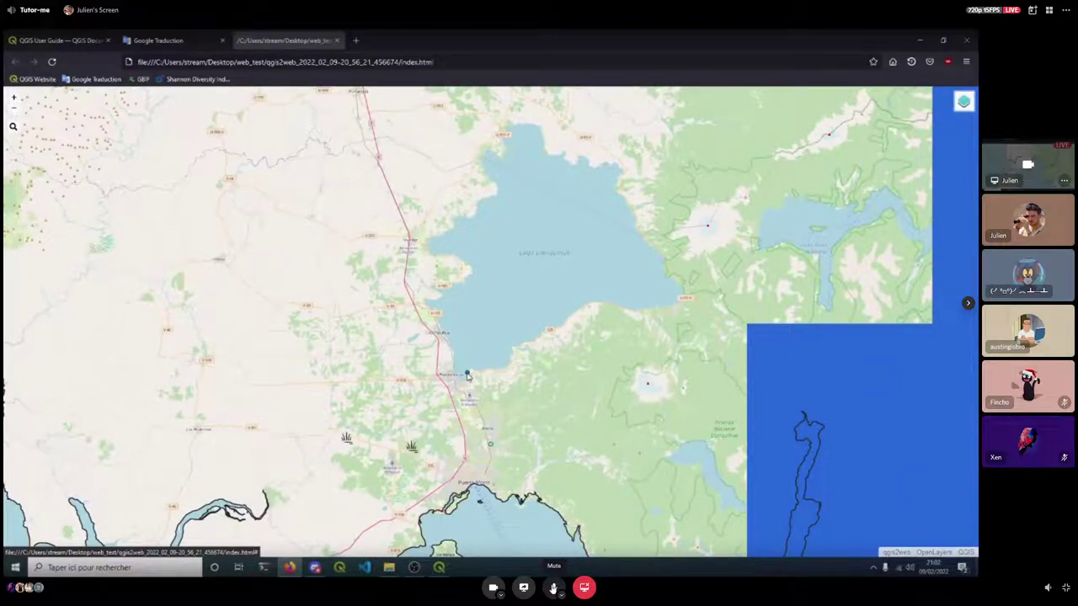
{"action": "left_click", "coordinate": [553, 587]}
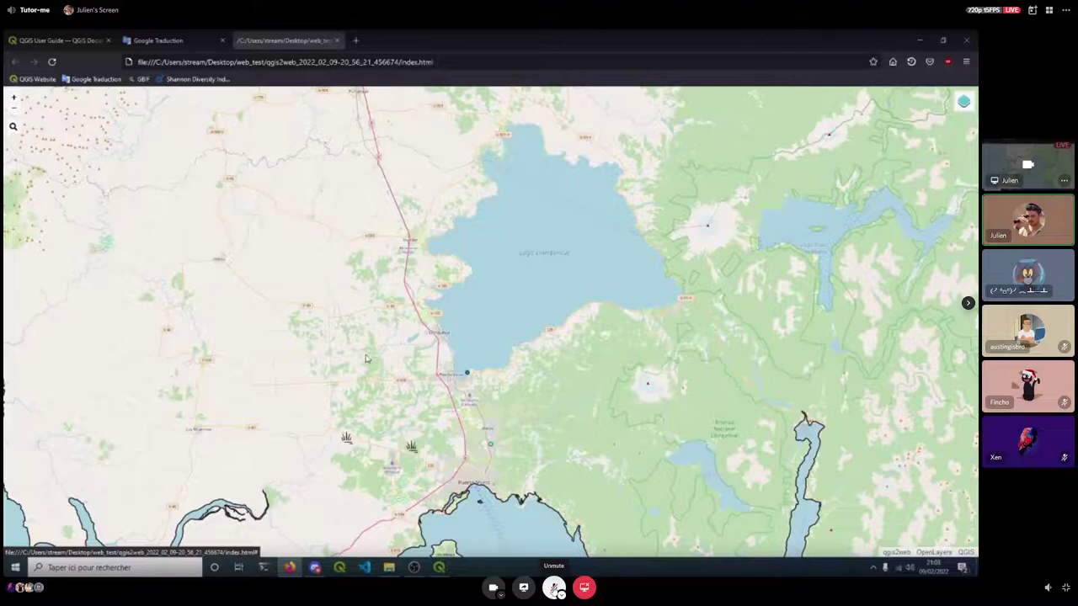
{"action": "left_click_drag", "start_coordinate": [274, 363], "coordinate": [331, 358]}
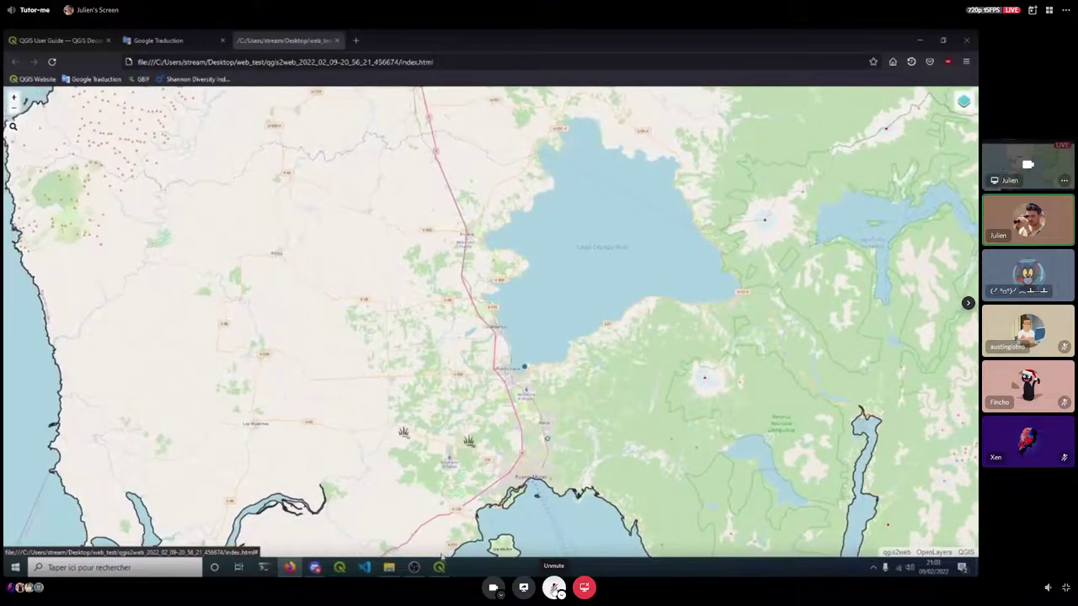
Switch to the QGIS project and close the Export to web map dialog.
{"action": "mouse_move", "coordinate": [439, 567]}
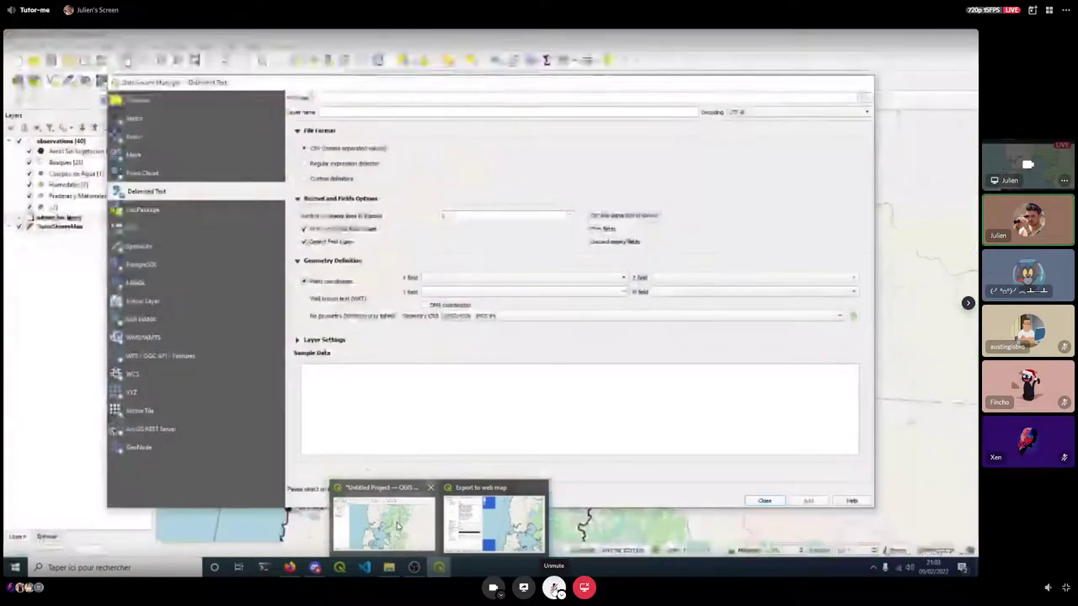
{"action": "left_click", "coordinate": [397, 527]}
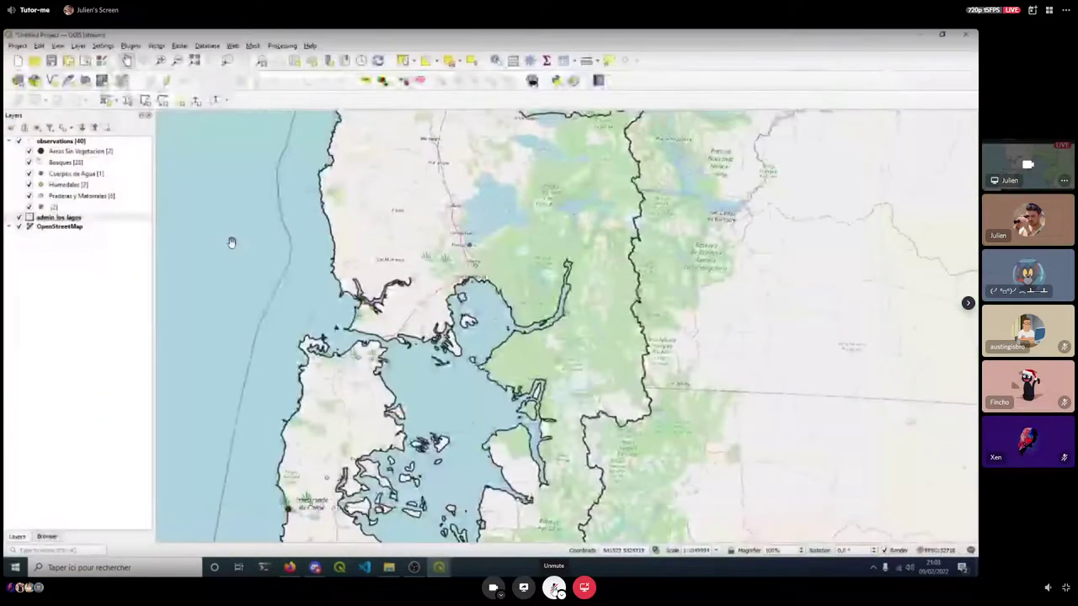
{"action": "mouse_move", "coordinate": [442, 566]}
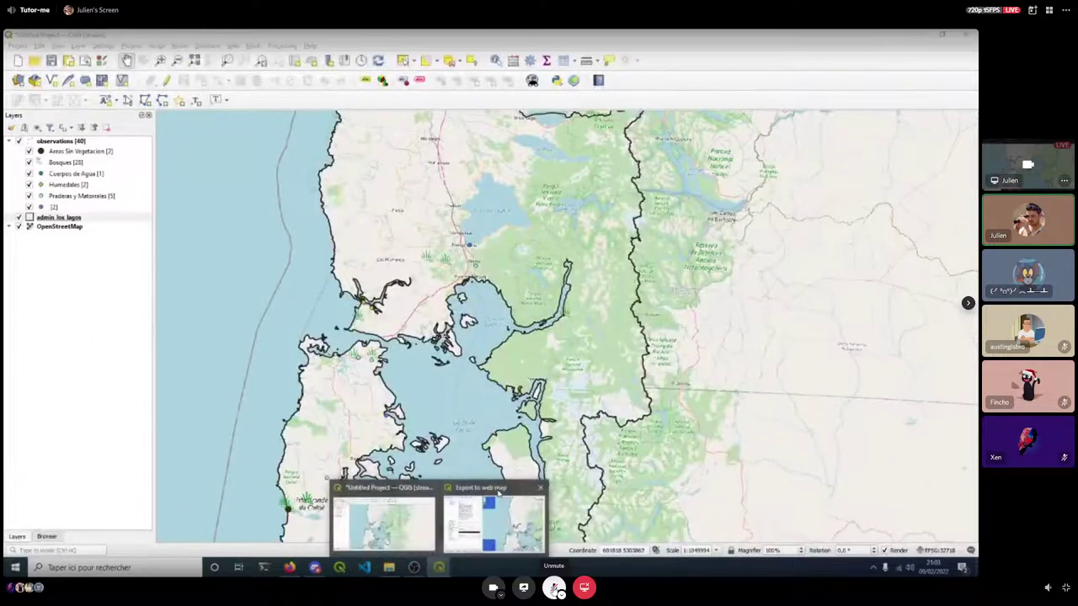
{"action": "left_click", "coordinate": [497, 515]}
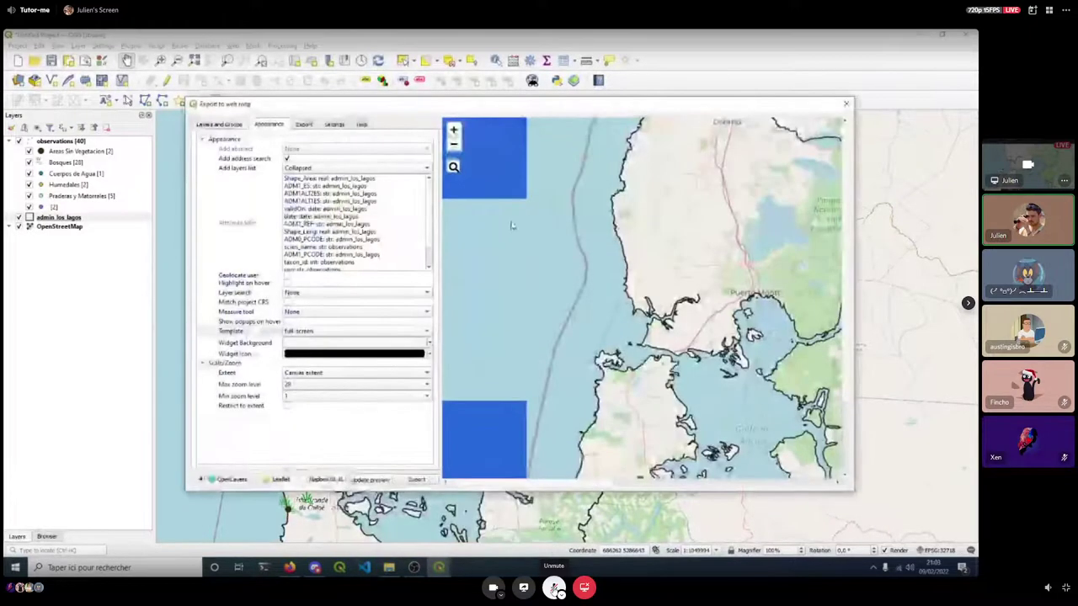
{"action": "left_click", "coordinate": [846, 104]}
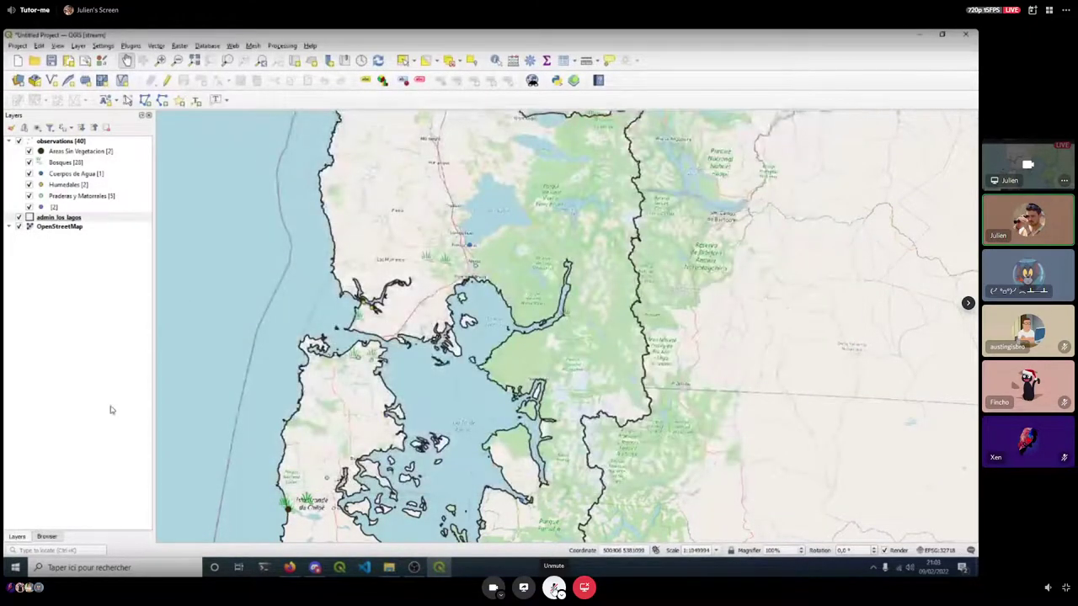
Check the available data sources, including XYZ Tiles, and select the project's OpenStreetMap layer.
{"action": "left_click", "coordinate": [46, 537]}
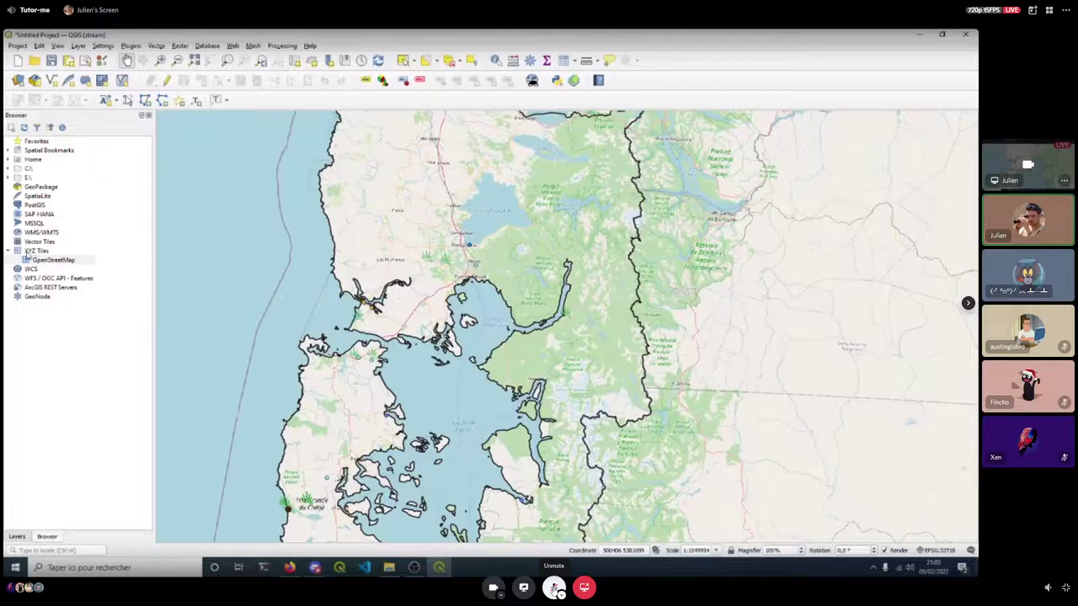
{"action": "left_click", "coordinate": [17, 537]}
{"action": "left_click", "coordinate": [50, 228]}
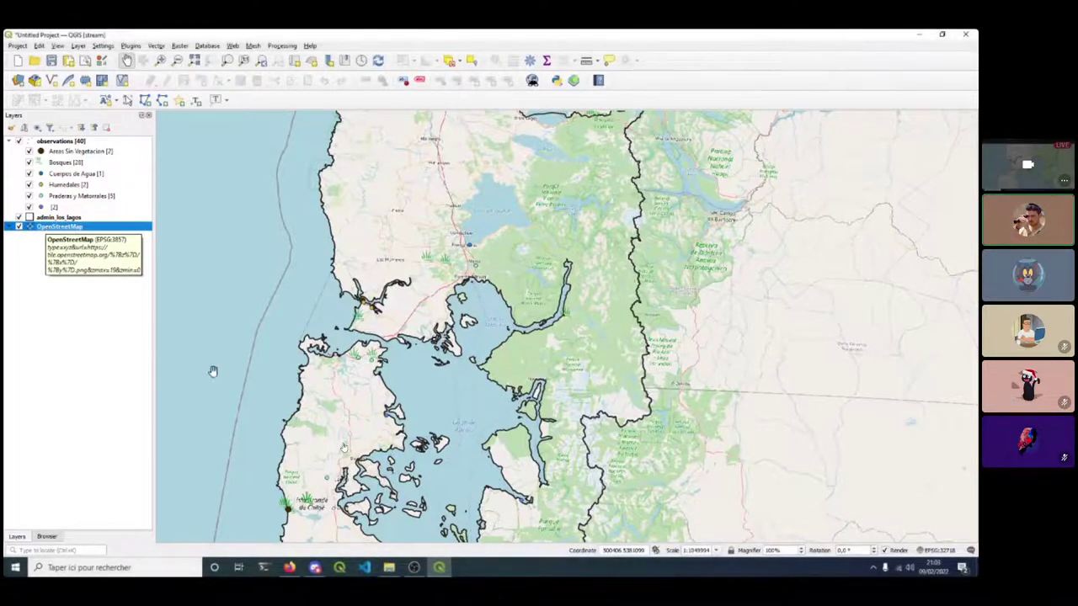
{"action": "key", "text": "alt+Tab"}
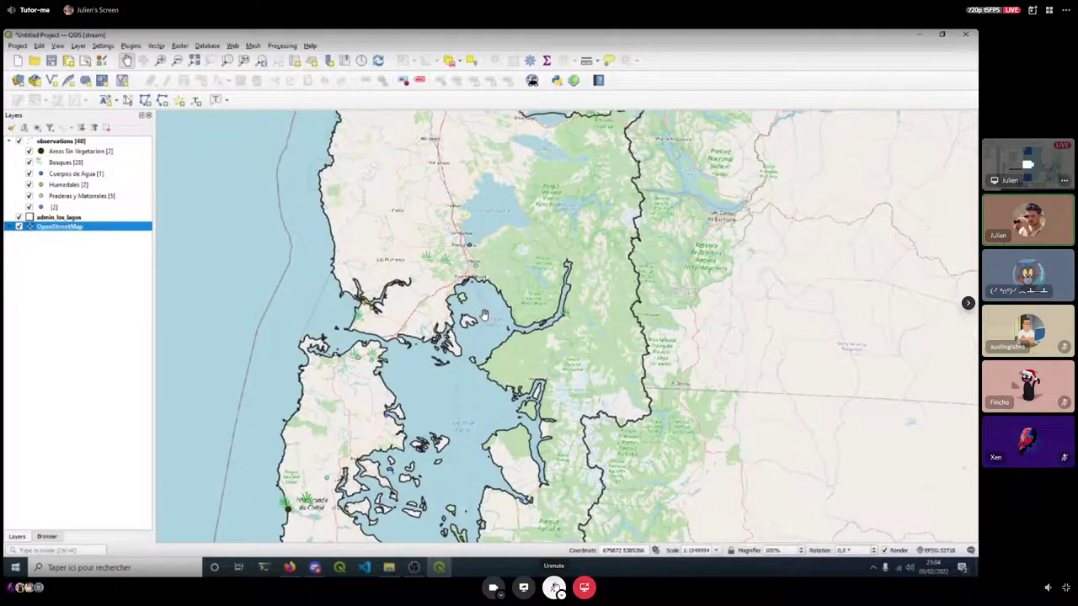
Check the file size of admin_los_lagos.shp in the shp_32718 folder of botanic_and_web, and close the file window.
{"action": "left_click", "coordinate": [389, 568]}
{"action": "left_click", "coordinate": [665, 355]}
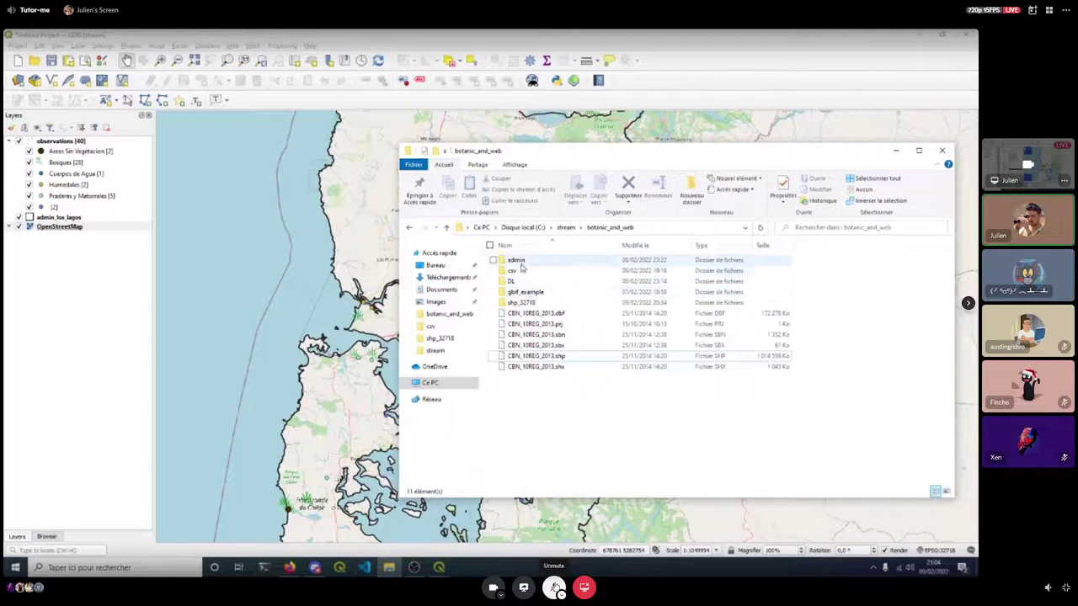
{"action": "left_click", "coordinate": [515, 261]}
{"action": "left_click", "coordinate": [521, 303]}
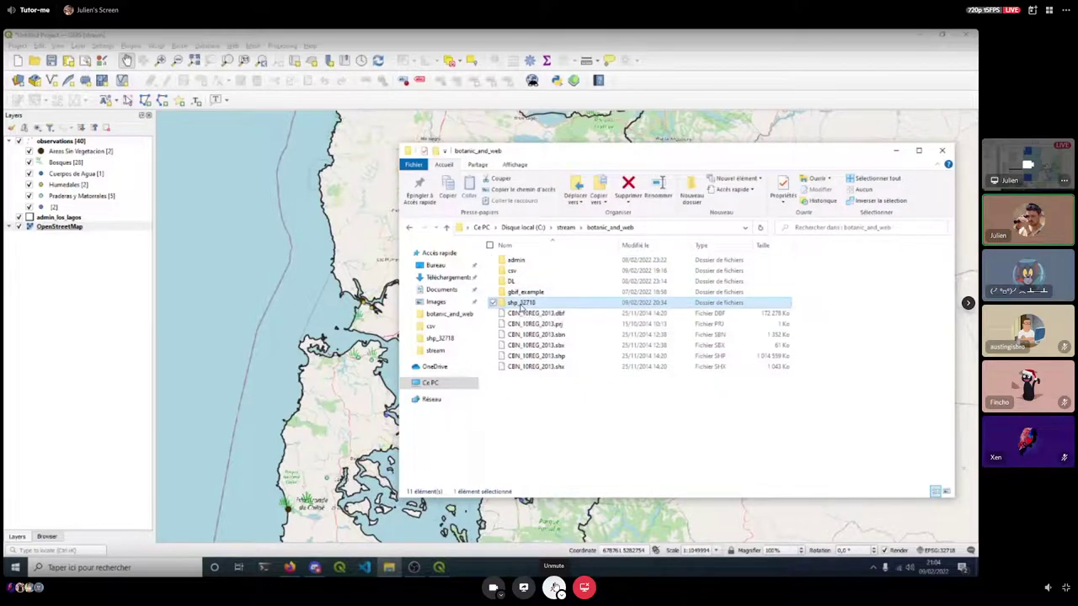
{"action": "double_click", "coordinate": [519, 305]}
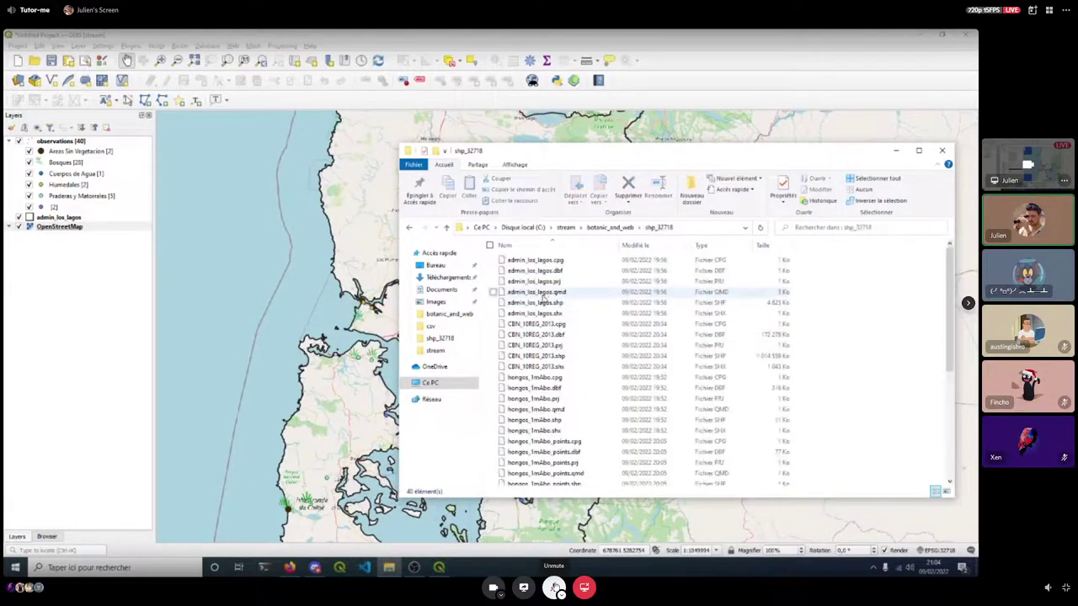
{"action": "left_click", "coordinate": [539, 305]}
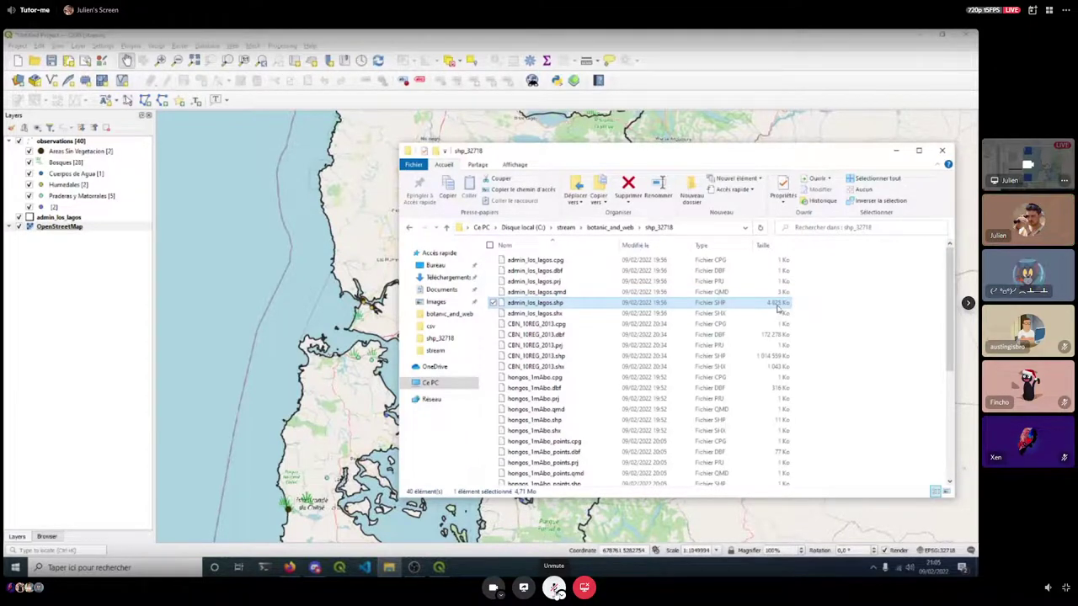
{"action": "left_click", "coordinate": [827, 310]}
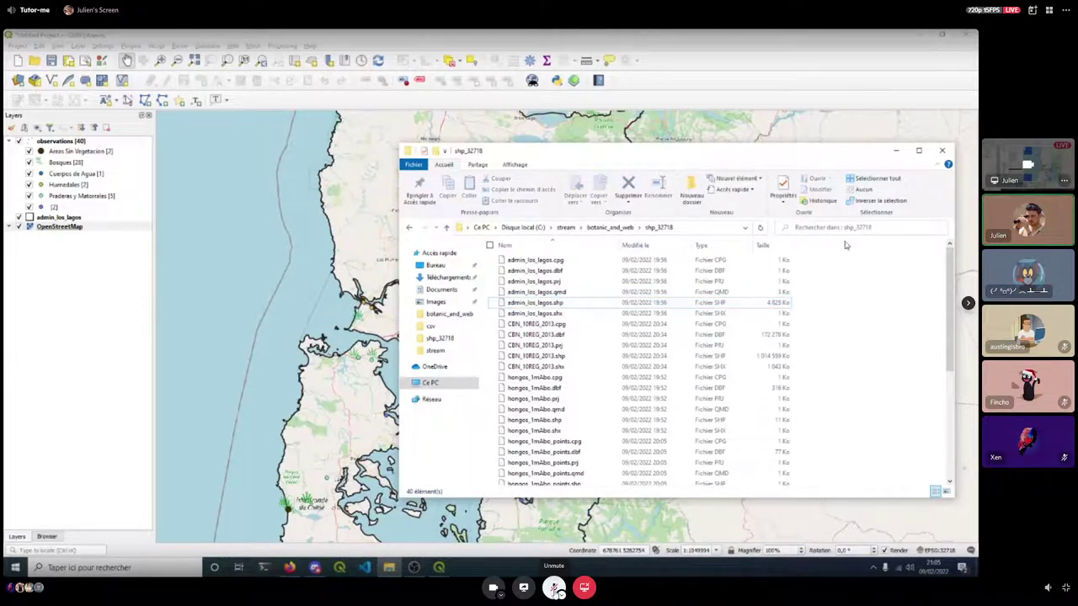
{"action": "left_click", "coordinate": [941, 150]}
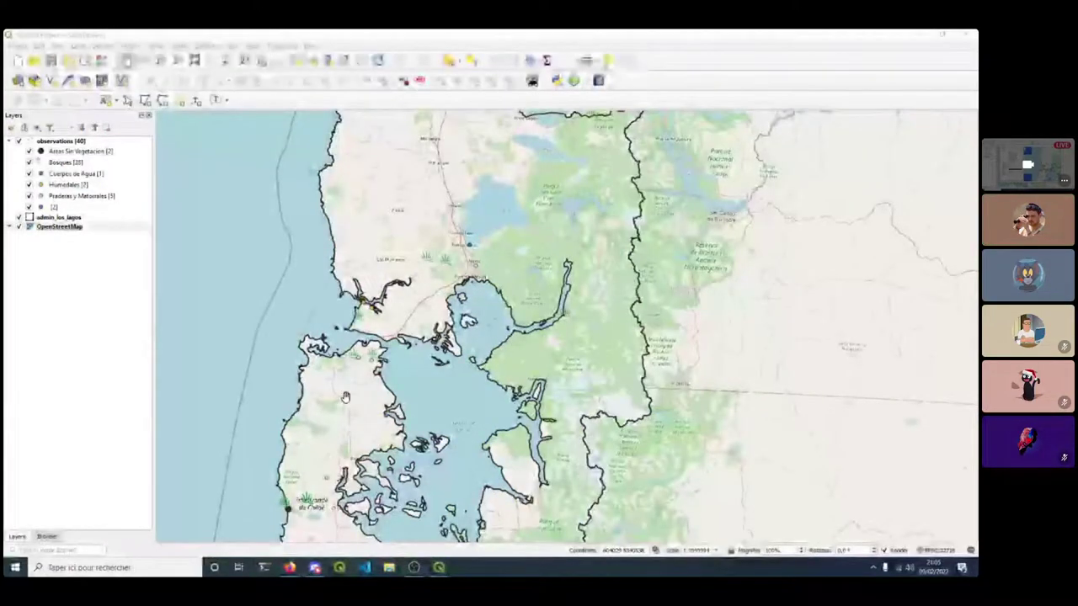
Create a print layout titled my_layout from the Chiloé and Puerto Montt view and draw a map frame across most of its page.
{"action": "scroll", "coordinate": [367, 371], "scroll_direction": "up", "scroll_amount": 3}
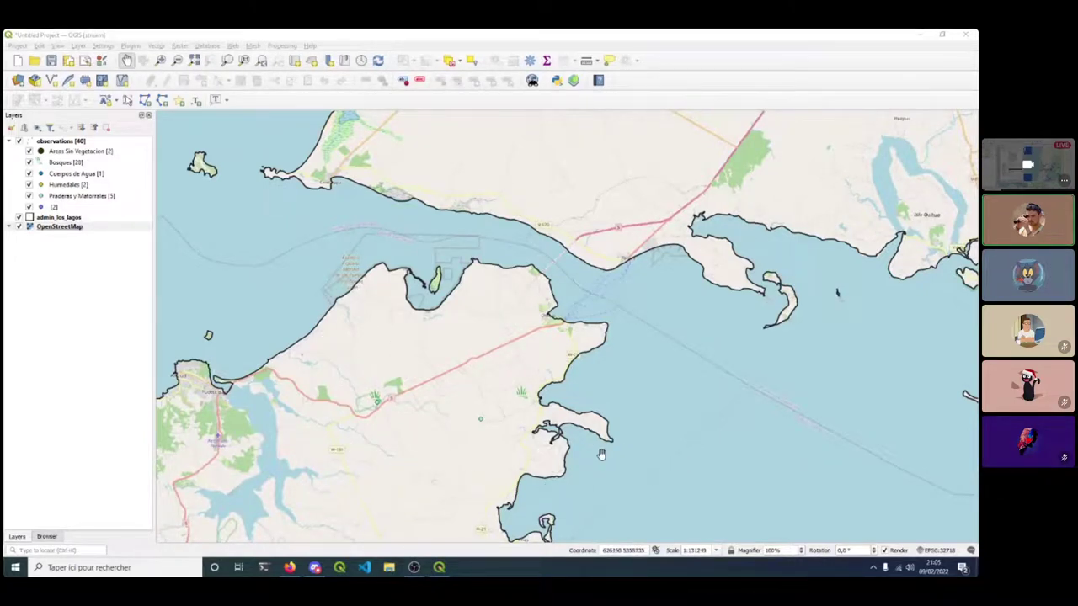
{"action": "scroll", "coordinate": [593, 446], "scroll_direction": "down", "scroll_amount": 2}
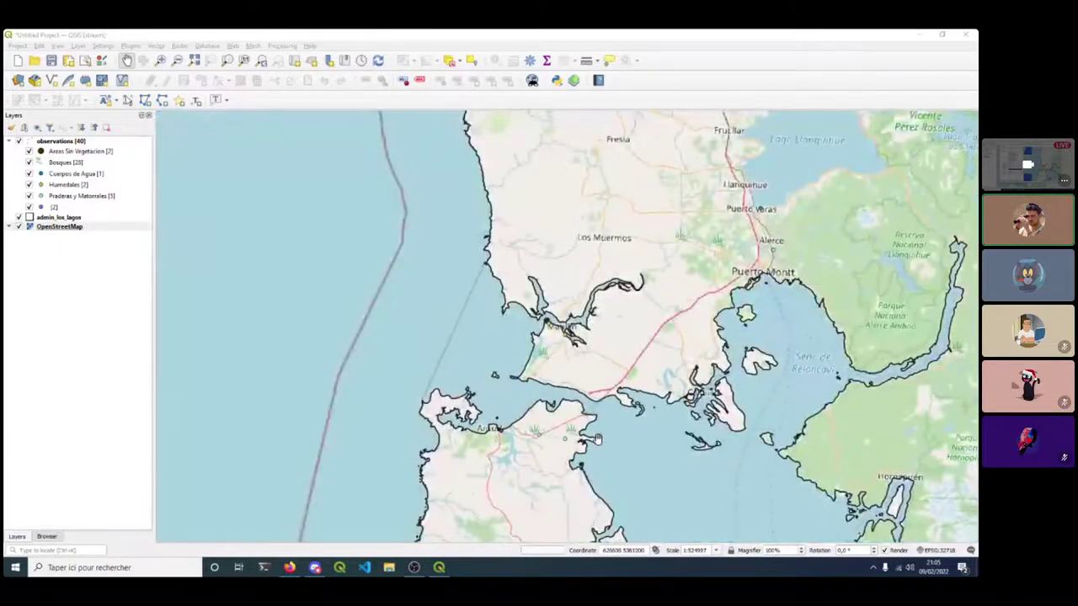
{"action": "scroll", "coordinate": [449, 358], "scroll_direction": "down", "scroll_amount": 1}
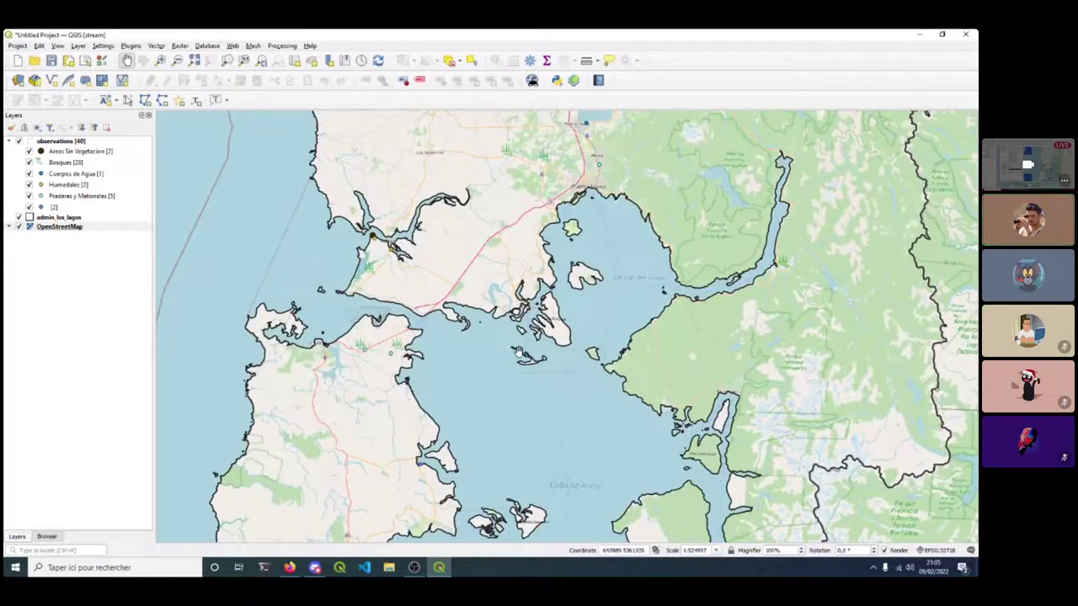
{"action": "left_click", "coordinate": [444, 570]}
{"action": "left_click", "coordinate": [438, 568]}
{"action": "left_click", "coordinate": [16, 45]}
{"action": "mouse_move", "coordinate": [69, 200]}
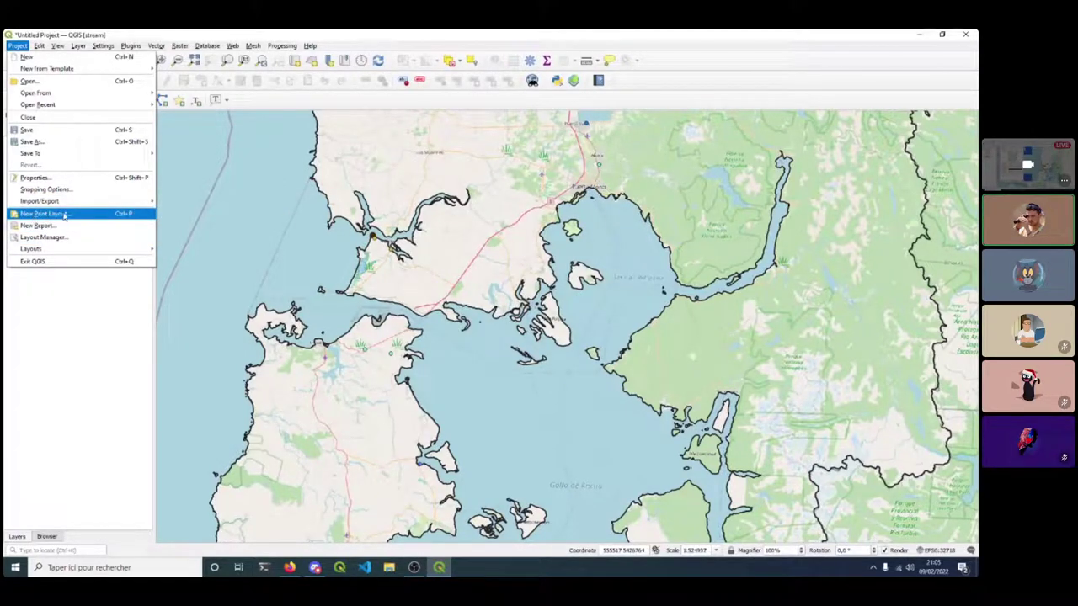
{"action": "left_click", "coordinate": [65, 215]}
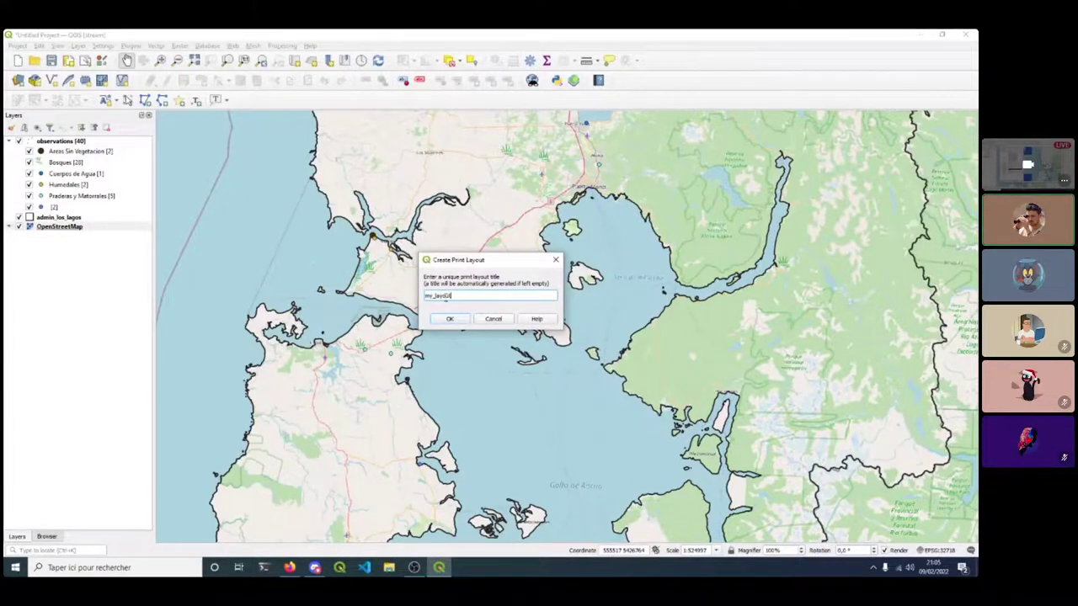
{"action": "type", "text": "my_layout"}
{"action": "key", "text": "Return"}
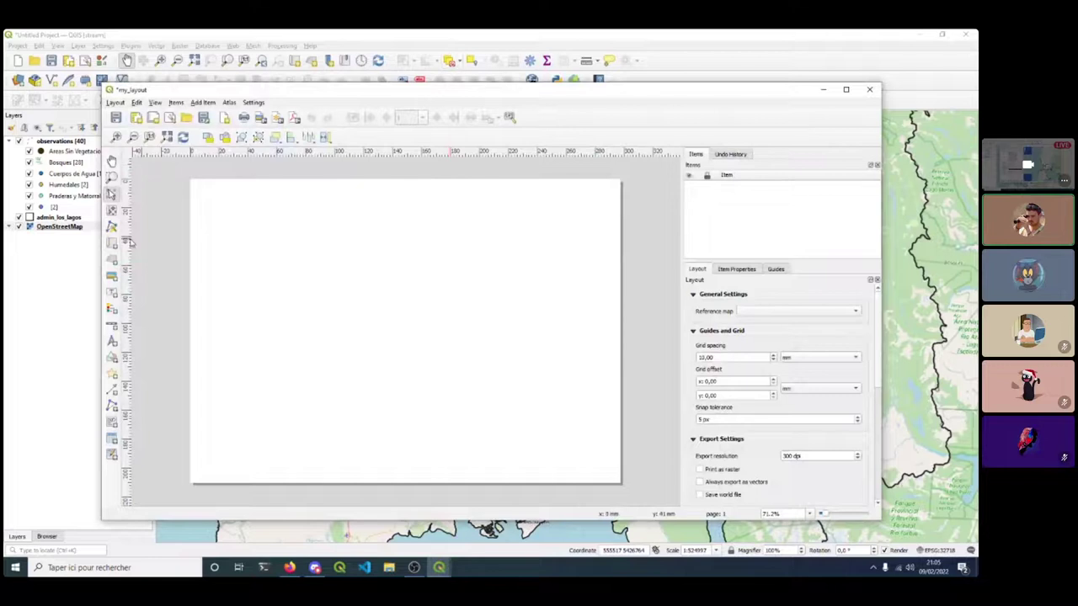
{"action": "left_click", "coordinate": [112, 243]}
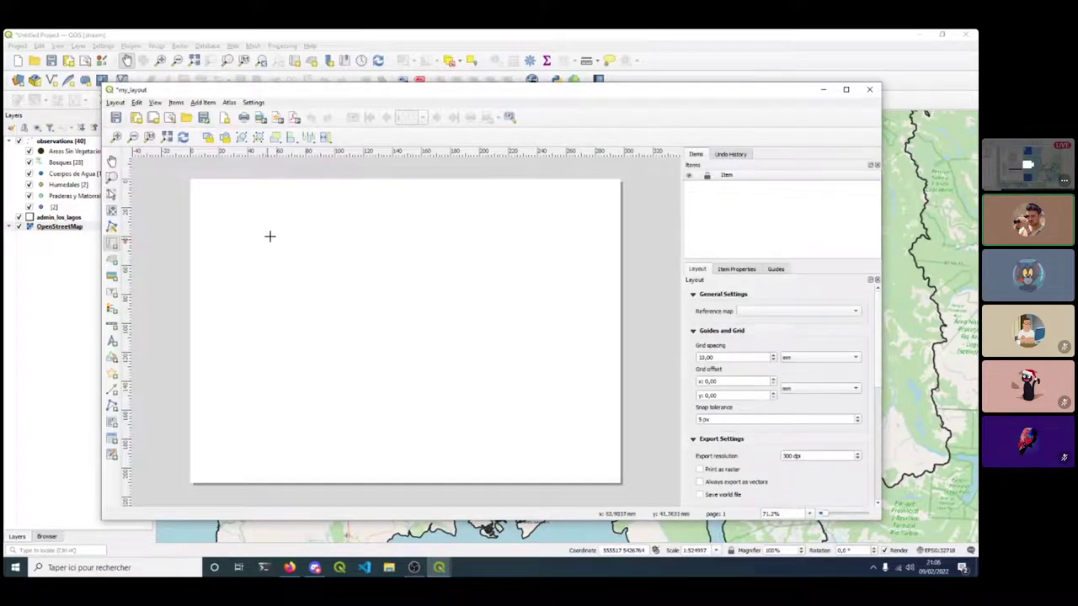
{"action": "left_click_drag", "start_coordinate": [227, 212], "coordinate": [583, 458]}
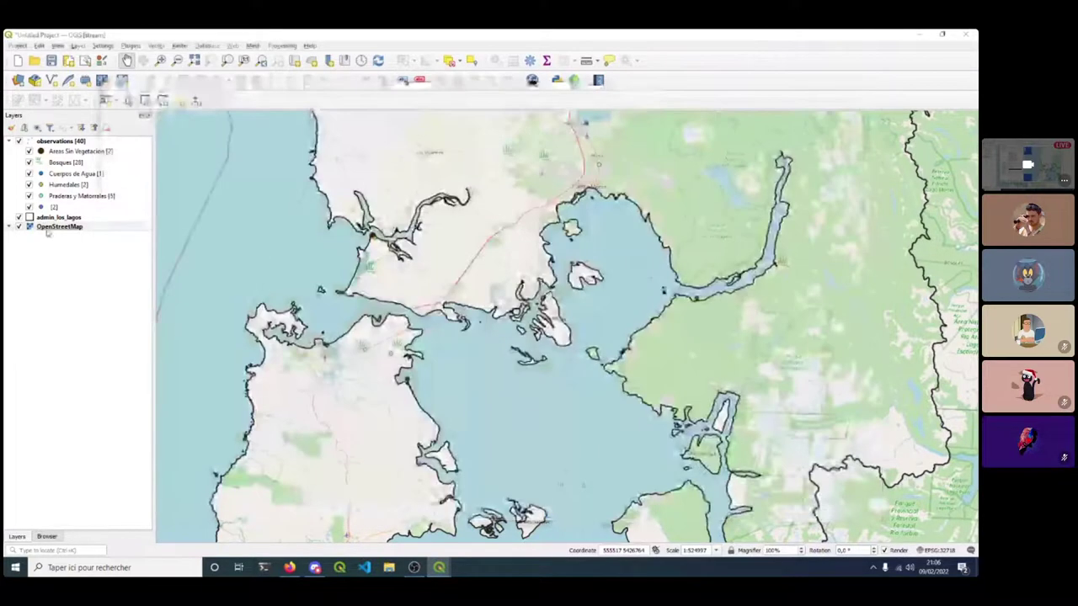
Add CBN_10REG_2013.shp from the shp_32718 folder of botanic_and_web to the QGIS project above admin_los_lagos, and close the file window.
{"action": "left_click", "coordinate": [51, 278]}
{"action": "left_click", "coordinate": [56, 219]}
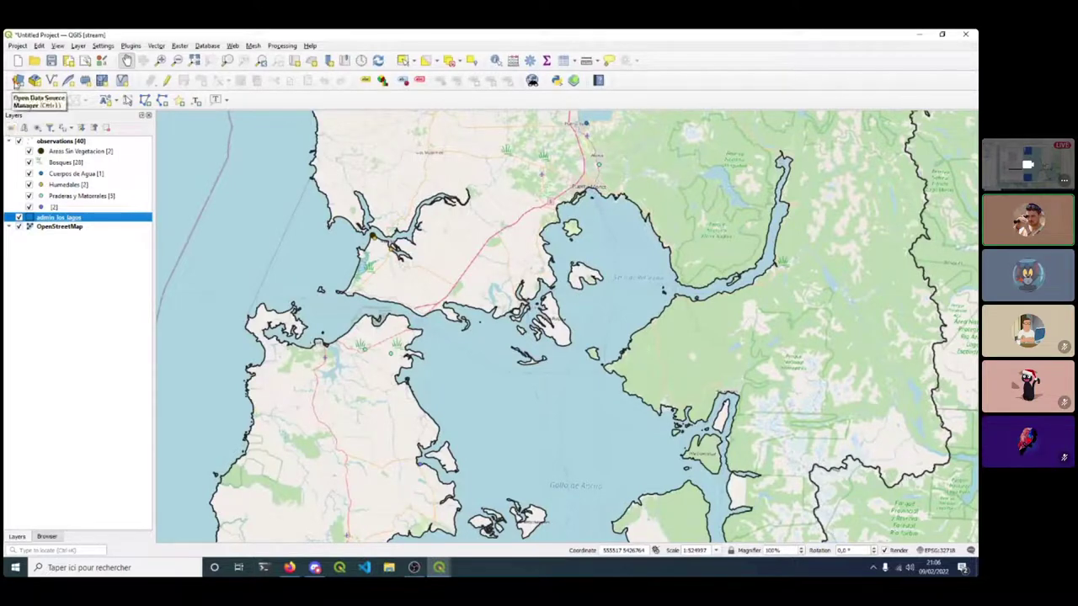
{"action": "left_click", "coordinate": [389, 568]}
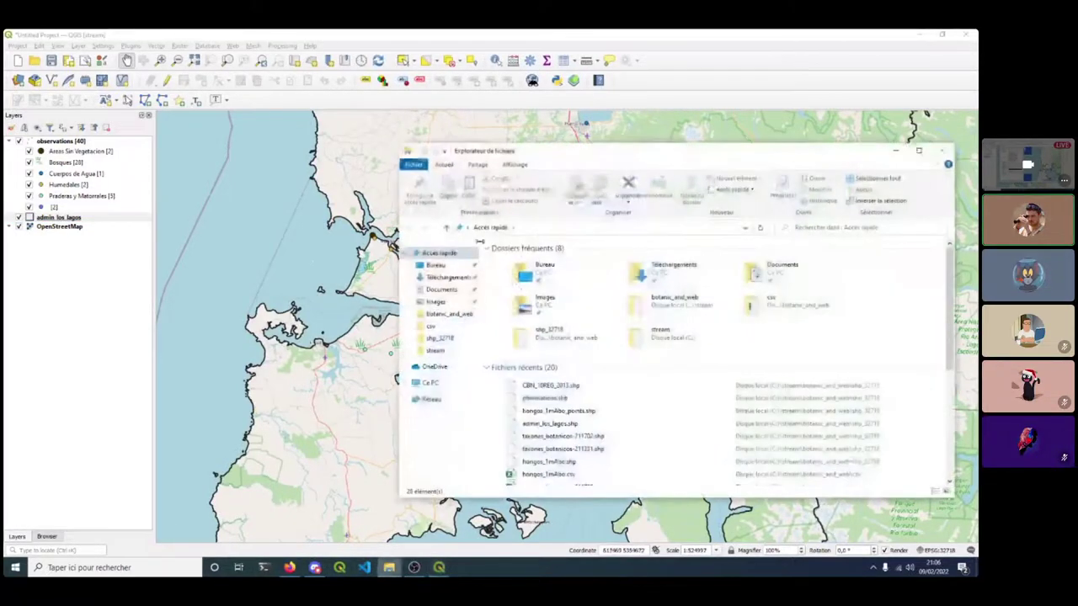
{"action": "left_click", "coordinate": [449, 315]}
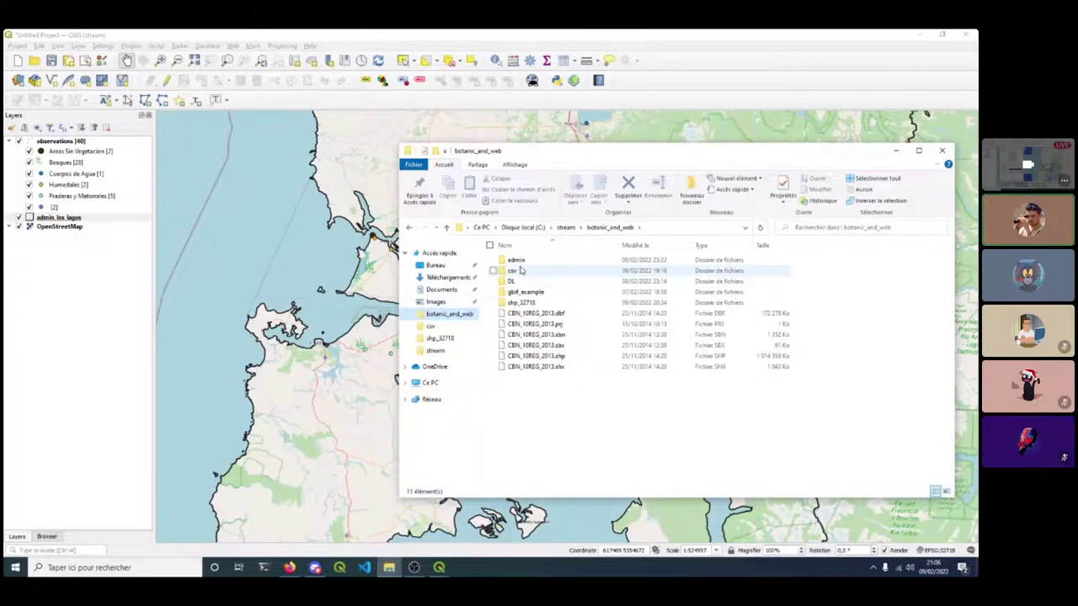
{"action": "double_click", "coordinate": [527, 302]}
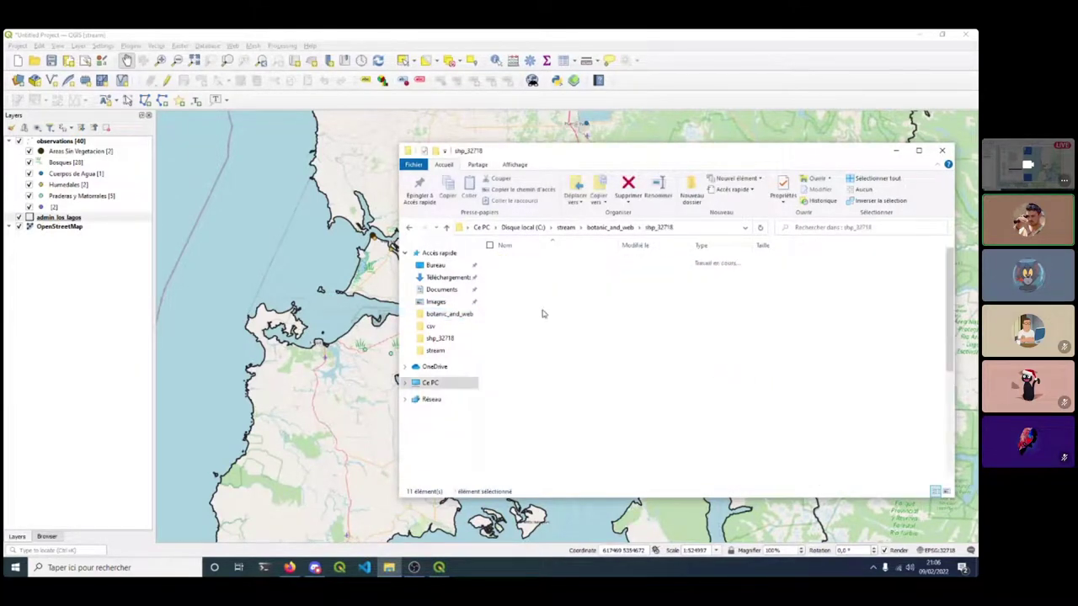
{"action": "scroll", "coordinate": [542, 384], "scroll_direction": "down", "scroll_amount": 5}
{"action": "scroll", "coordinate": [546, 386], "scroll_direction": "up", "scroll_amount": 5}
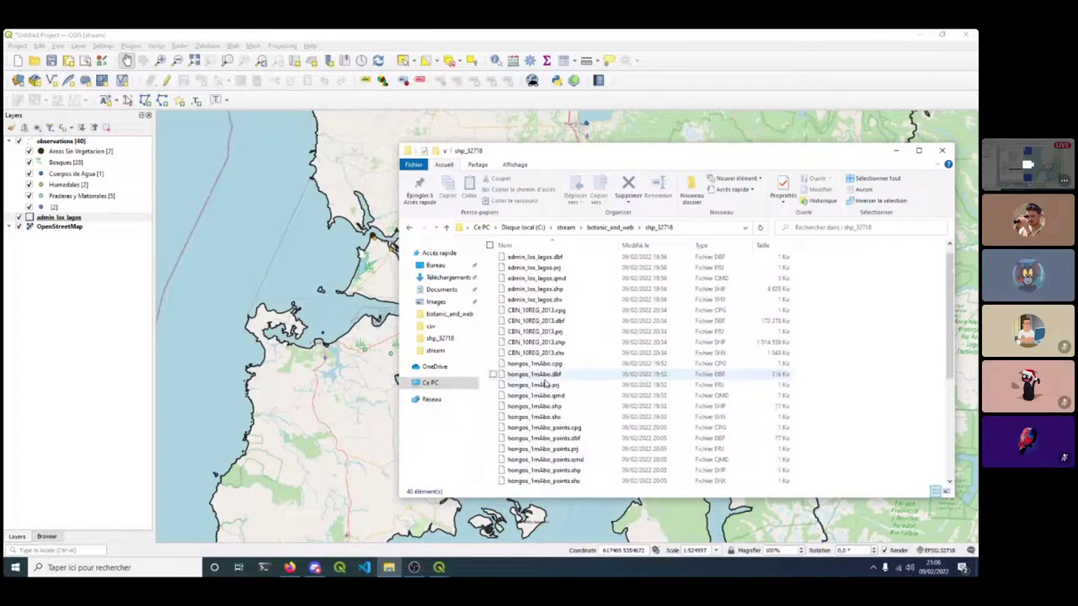
{"action": "left_click", "coordinate": [549, 357]}
{"action": "left_click_drag", "start_coordinate": [549, 357], "coordinate": [395, 373]}
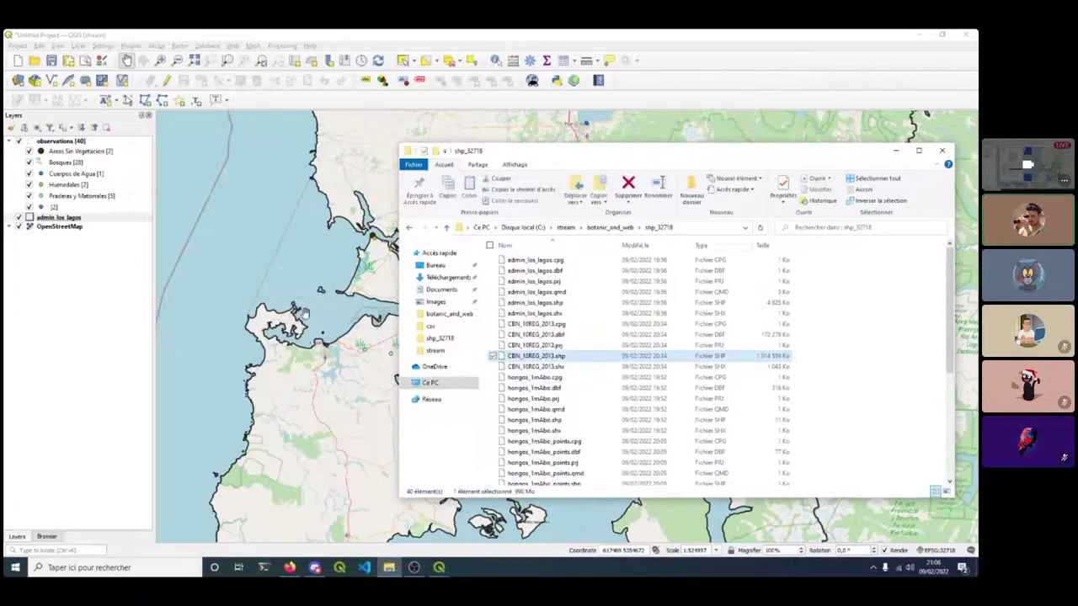
{"action": "left_click", "coordinate": [946, 152]}
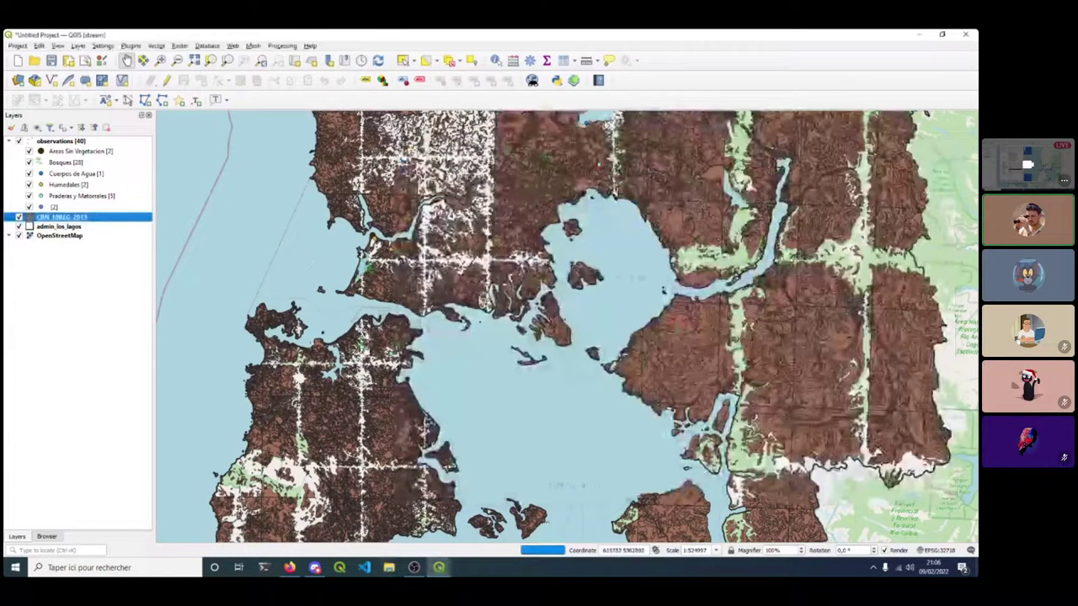
{"action": "right_click", "coordinate": [67, 219]}
{"action": "mouse_move", "coordinate": [135, 448]}
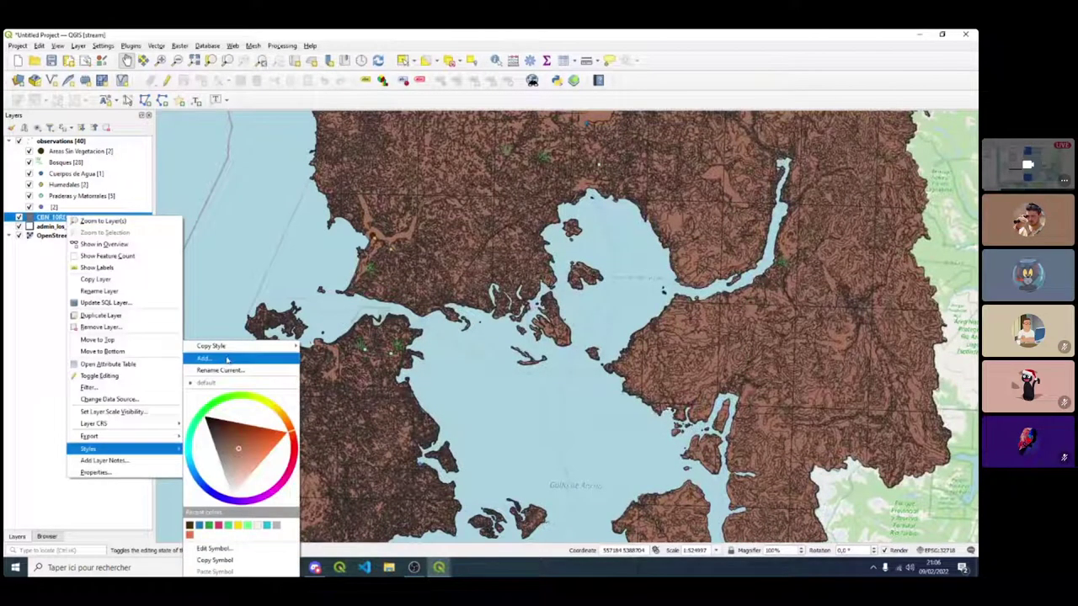
{"action": "mouse_move", "coordinate": [236, 349]}
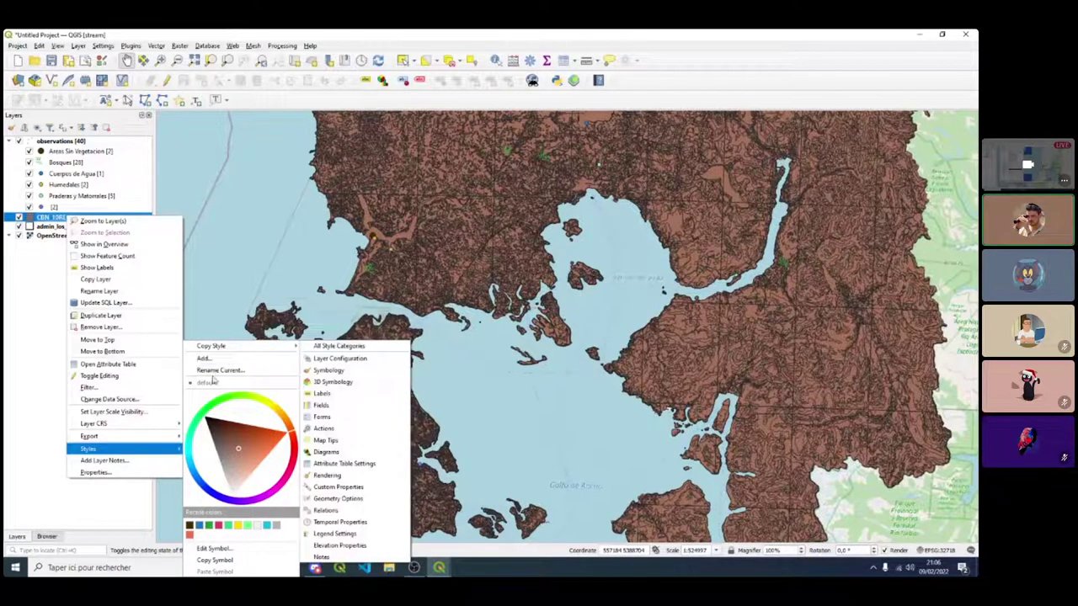
{"action": "left_click", "coordinate": [68, 217]}
{"action": "right_click", "coordinate": [69, 218]}
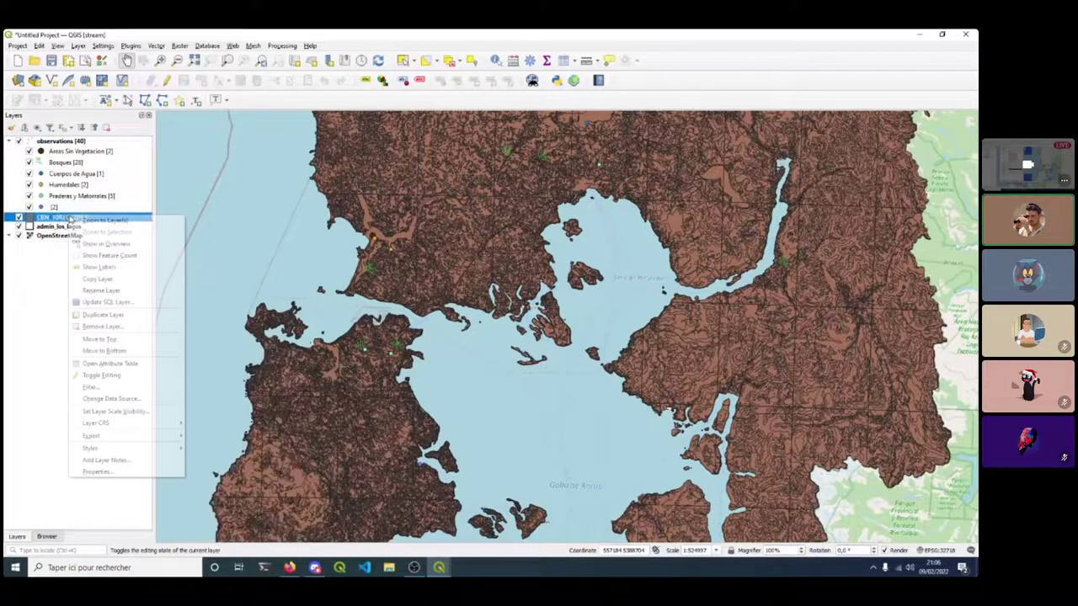
{"action": "left_click", "coordinate": [58, 220]}
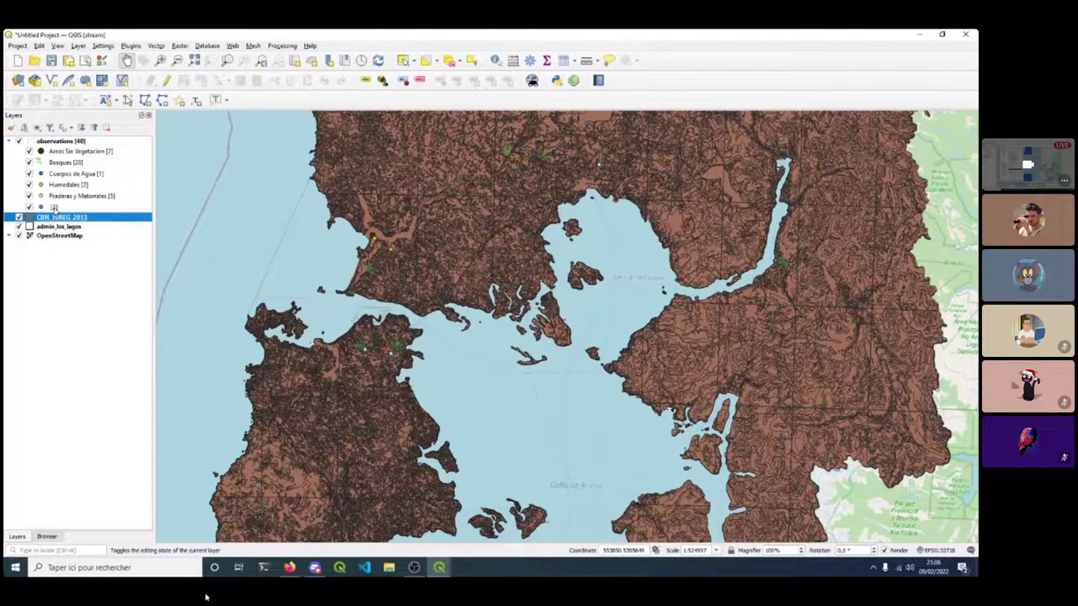
{"action": "mouse_move", "coordinate": [208, 596]}
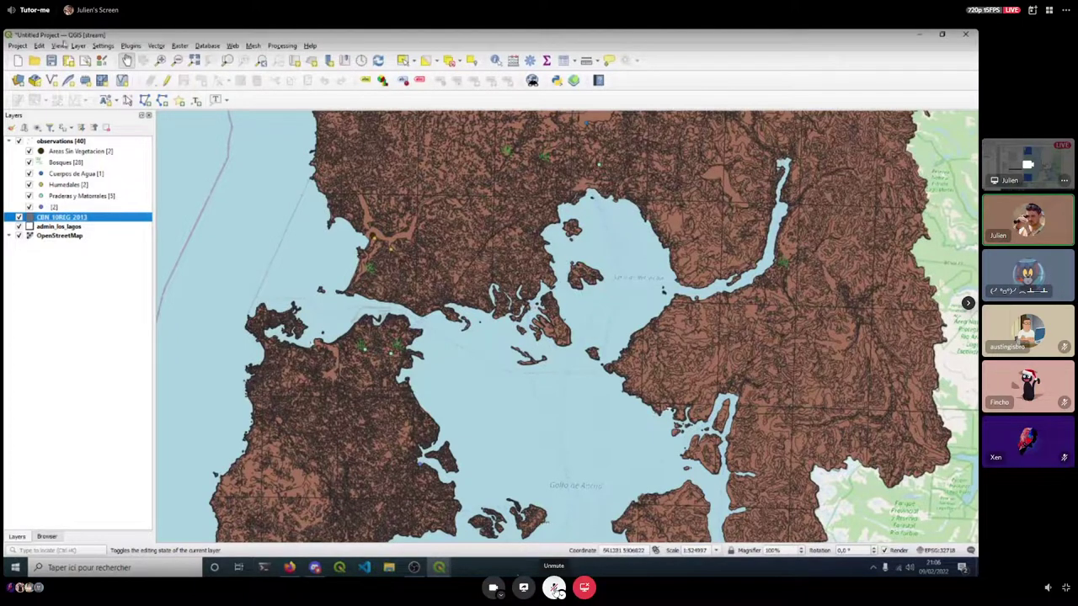
Style the CBN_10REG_2013 layer as Categorized by the USO field and classify its values with random colors.
{"action": "key", "text": "F7"}
{"action": "left_click", "coordinate": [792, 144]}
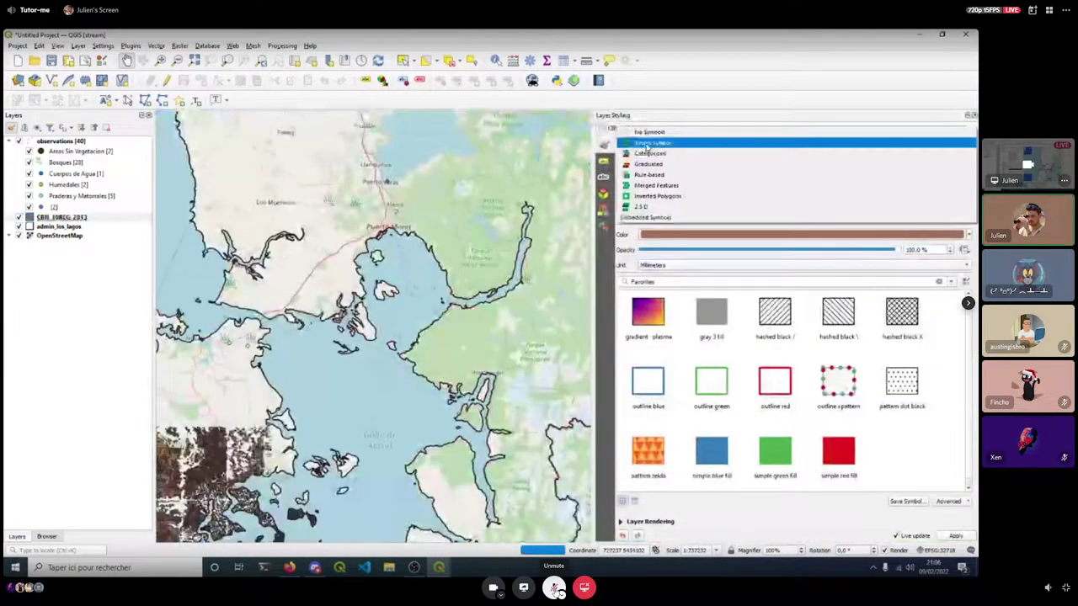
{"action": "left_click", "coordinate": [674, 155]}
{"action": "left_click", "coordinate": [960, 158]}
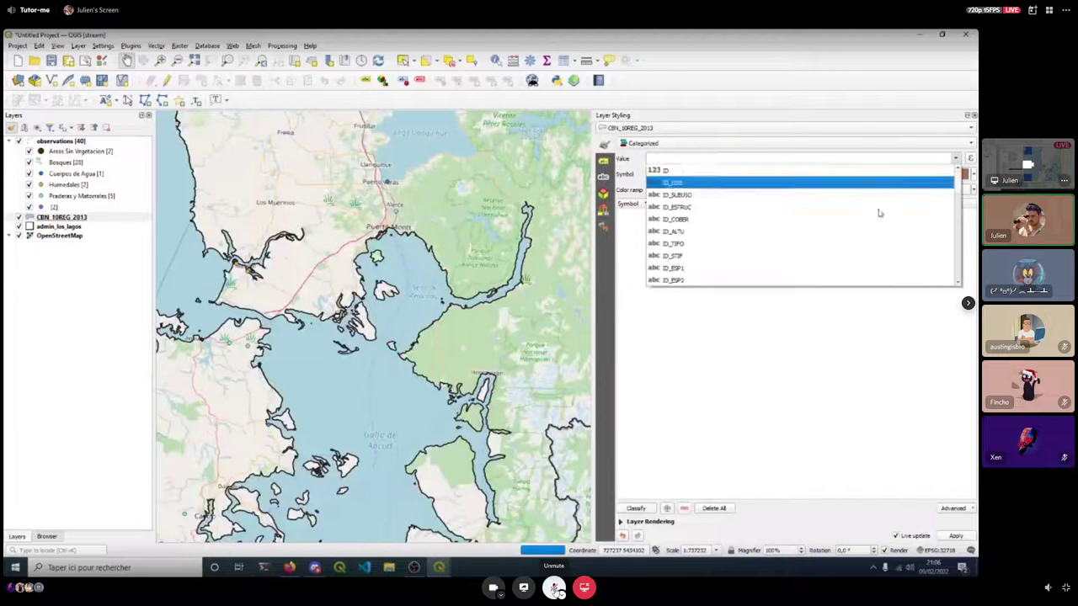
{"action": "scroll", "coordinate": [706, 231], "scroll_direction": "down", "scroll_amount": 3}
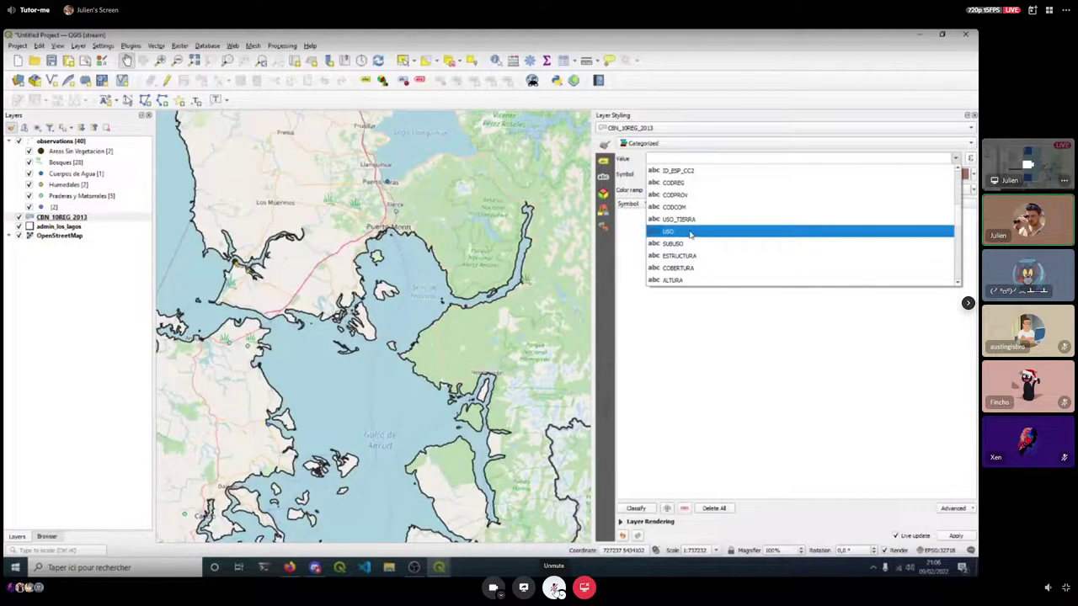
{"action": "left_click", "coordinate": [699, 230]}
{"action": "left_click", "coordinate": [638, 508]}
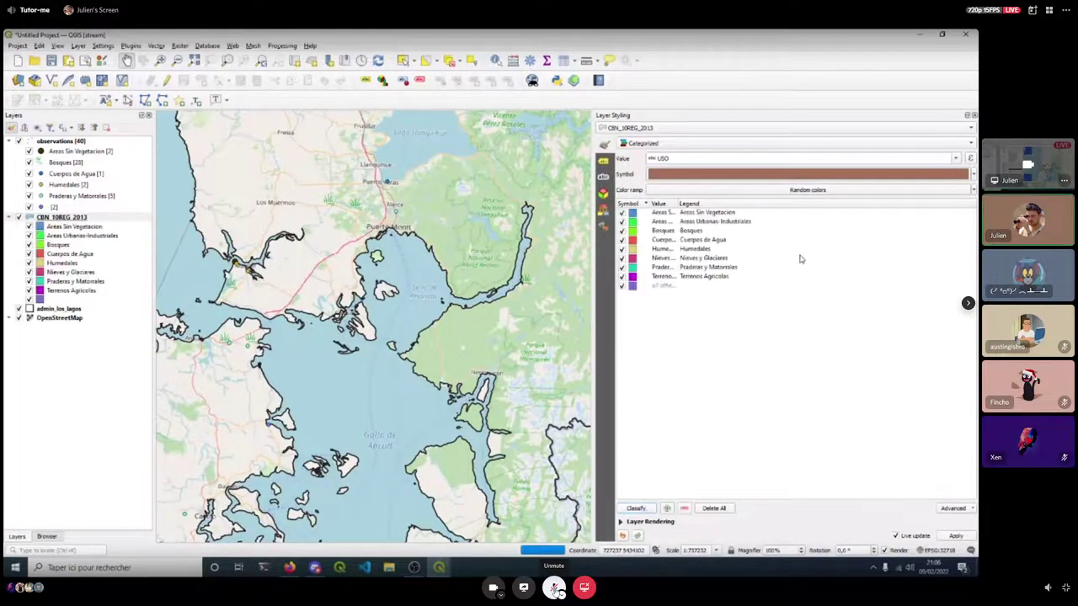
Give the category symbol's Simple Fill a stroke color matching its brown fill color.
{"action": "left_click", "coordinate": [708, 174]}
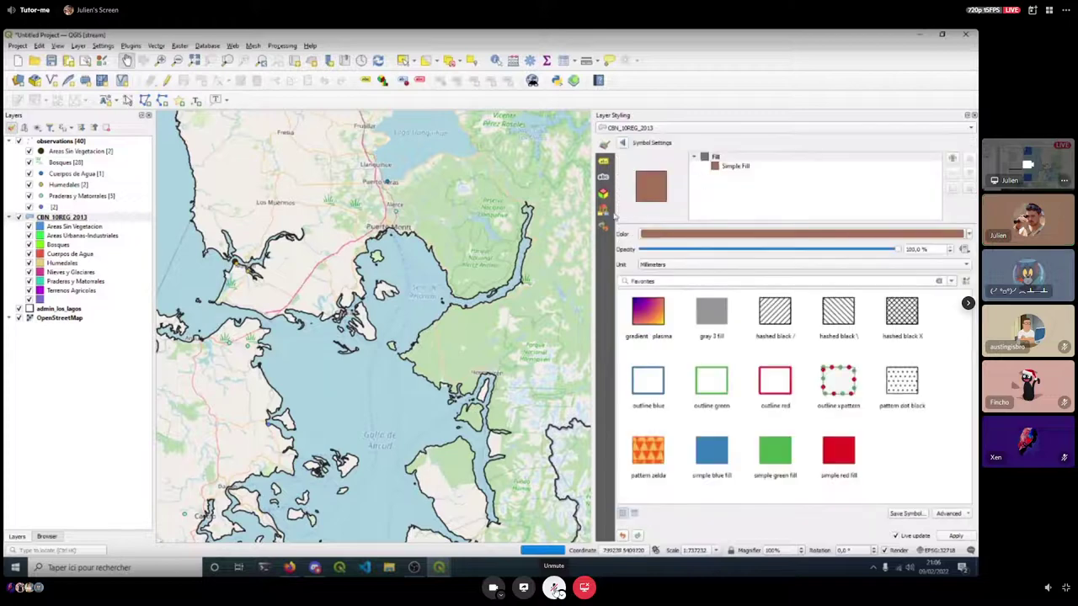
{"action": "left_click", "coordinate": [711, 166]}
{"action": "mouse_move", "coordinate": [822, 260]}
{"action": "left_mouse_down"}
{"action": "mouse_move", "coordinate": [830, 296]}
{"action": "mouse_move", "coordinate": [834, 286]}
{"action": "left_mouse_up"}
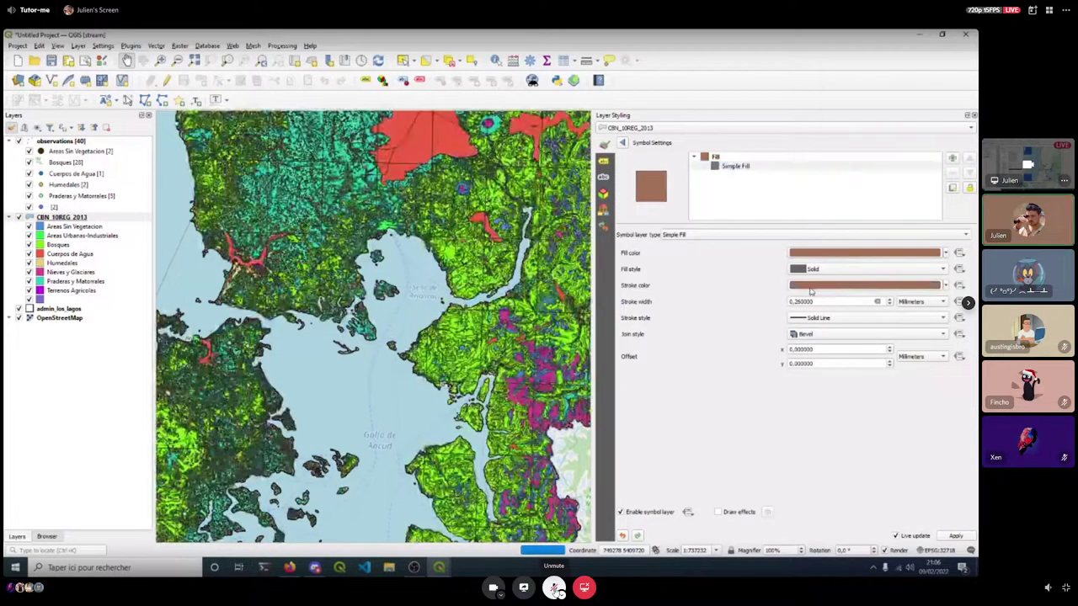
Try adding an Outline: Simple Line layer to the category symbol, and remove that layer.
{"action": "left_click", "coordinate": [953, 158]}
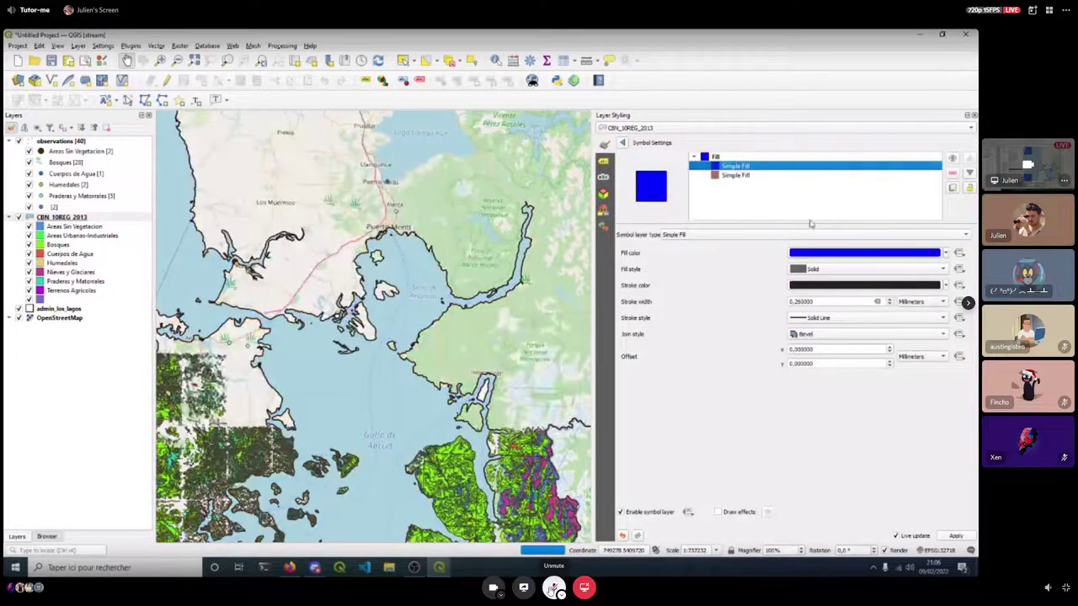
{"action": "left_click", "coordinate": [682, 235]}
{"action": "left_click", "coordinate": [684, 288]}
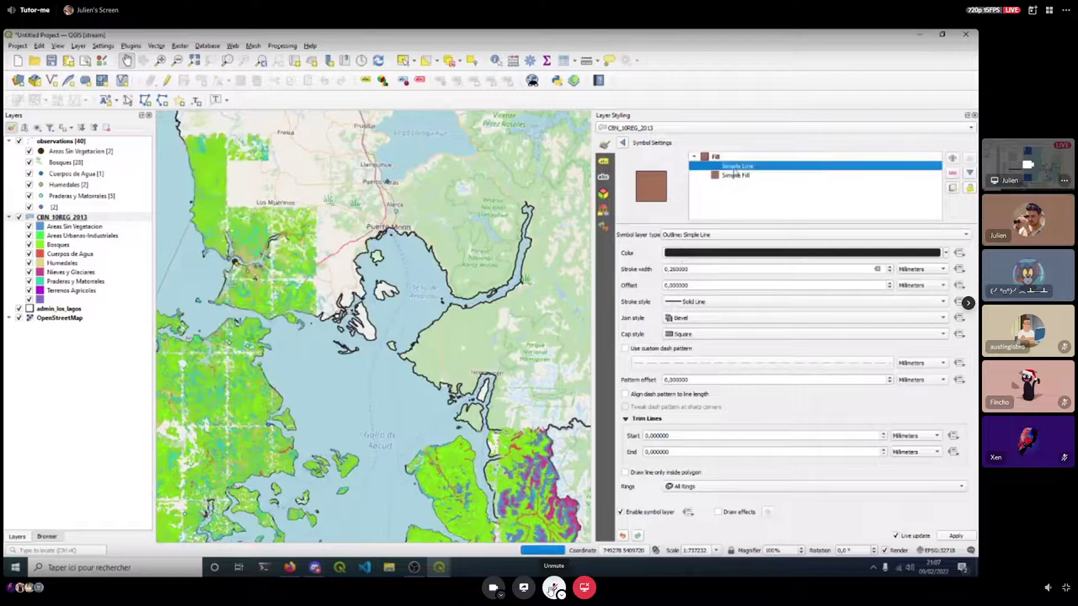
{"action": "left_click", "coordinate": [953, 174]}
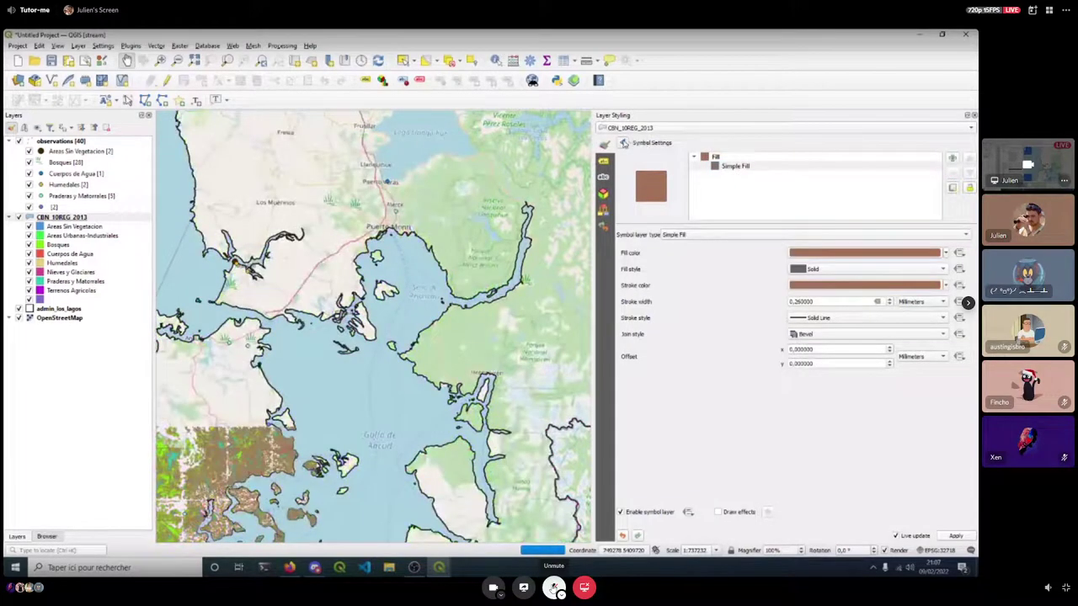
Reclassify the USO categories with the edited symbol, close the layer styling and inspect the colored land-use polygons.
{"action": "left_click", "coordinate": [622, 142]}
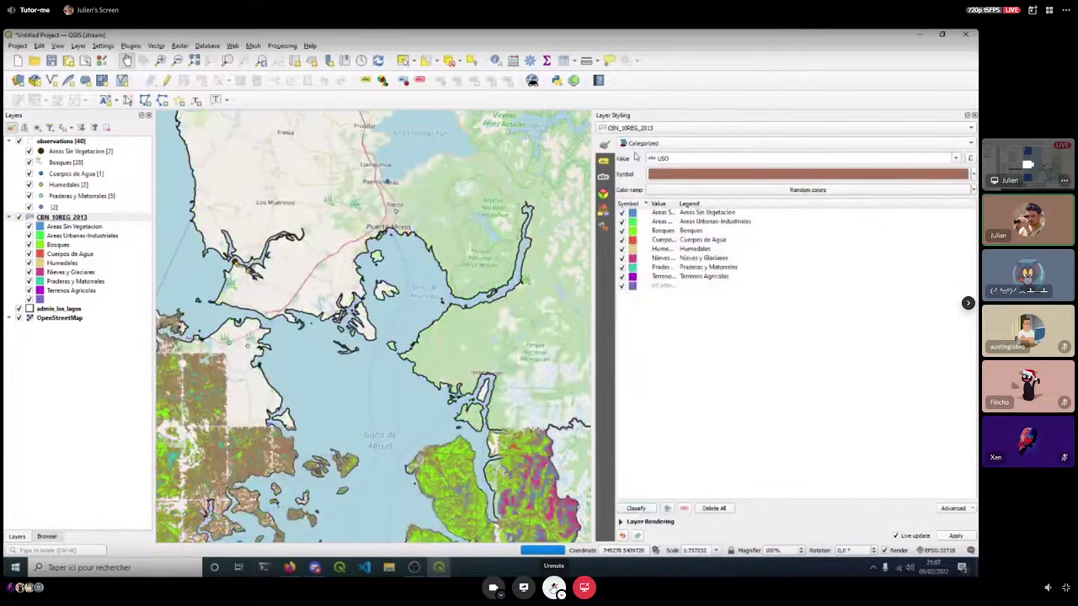
{"action": "left_click", "coordinate": [637, 509]}
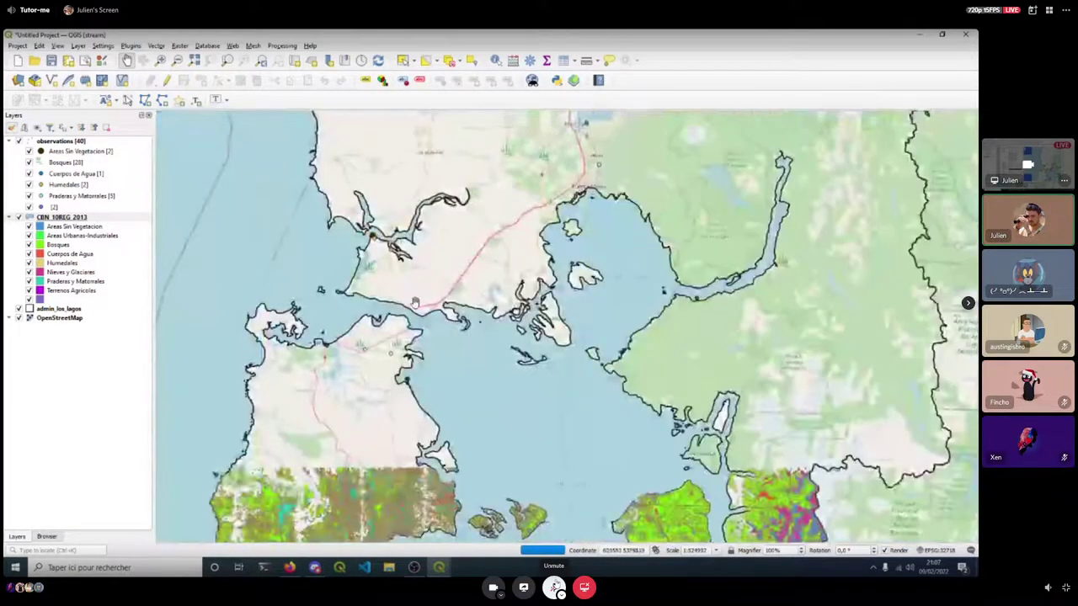
{"action": "scroll", "coordinate": [390, 414], "scroll_direction": "up", "scroll_amount": 2}
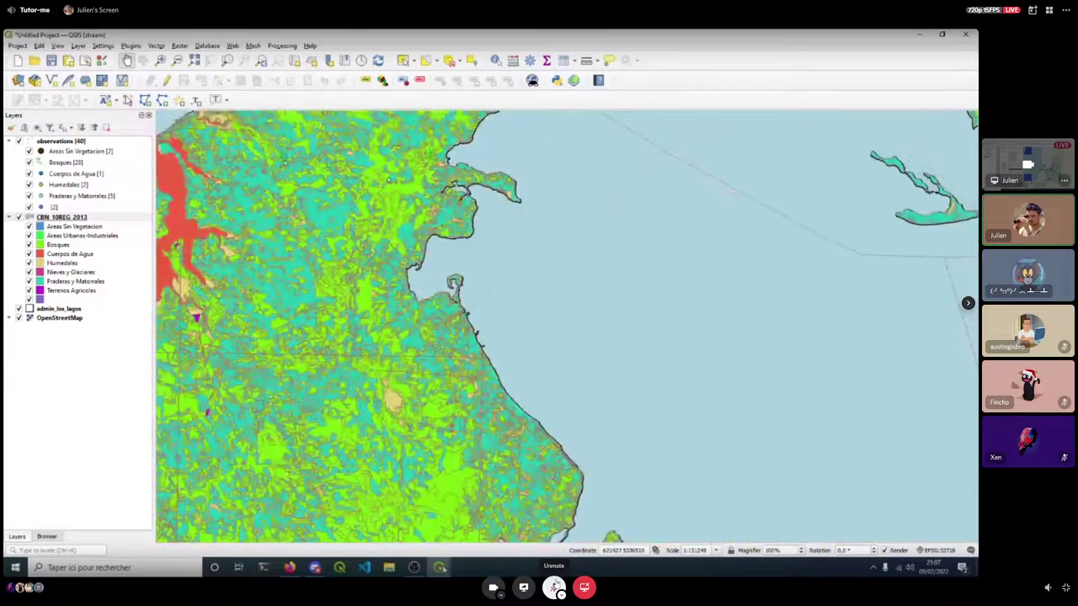
Return to my_layout and add a scale bar with the default size below the map, at about X 191 mm, Y 198 mm.
{"action": "mouse_move", "coordinate": [439, 567]}
{"action": "left_click", "coordinate": [494, 528]}
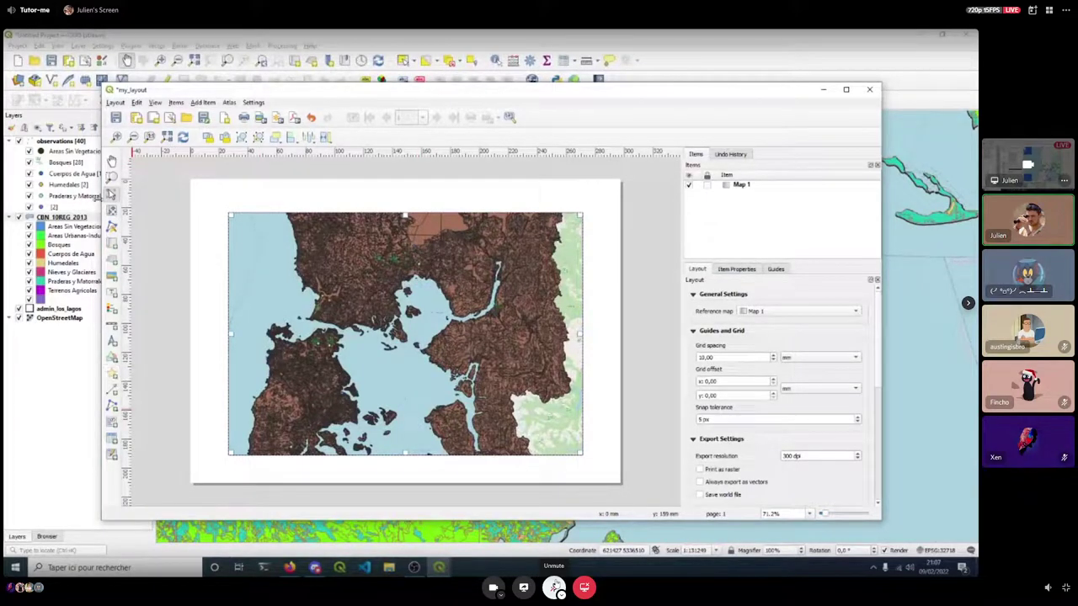
{"action": "left_click", "coordinate": [112, 324]}
{"action": "left_click", "coordinate": [467, 465]}
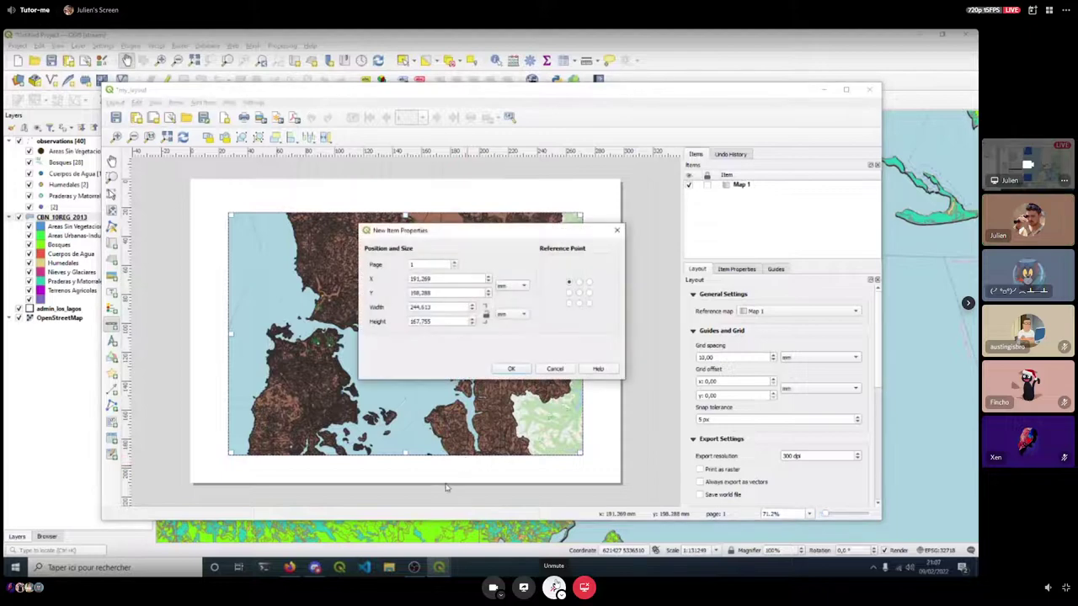
{"action": "left_click", "coordinate": [511, 369]}
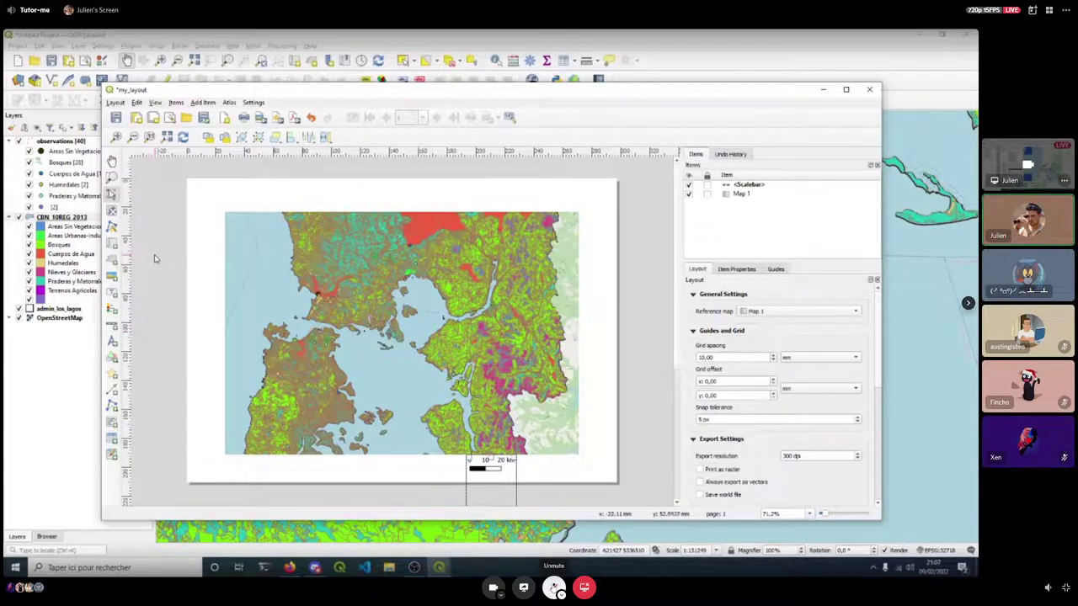
Add a text label in the page's upper margin and shrink it to a small box just above the map frame.
{"action": "left_click", "coordinate": [112, 292]}
{"action": "left_click", "coordinate": [276, 194]}
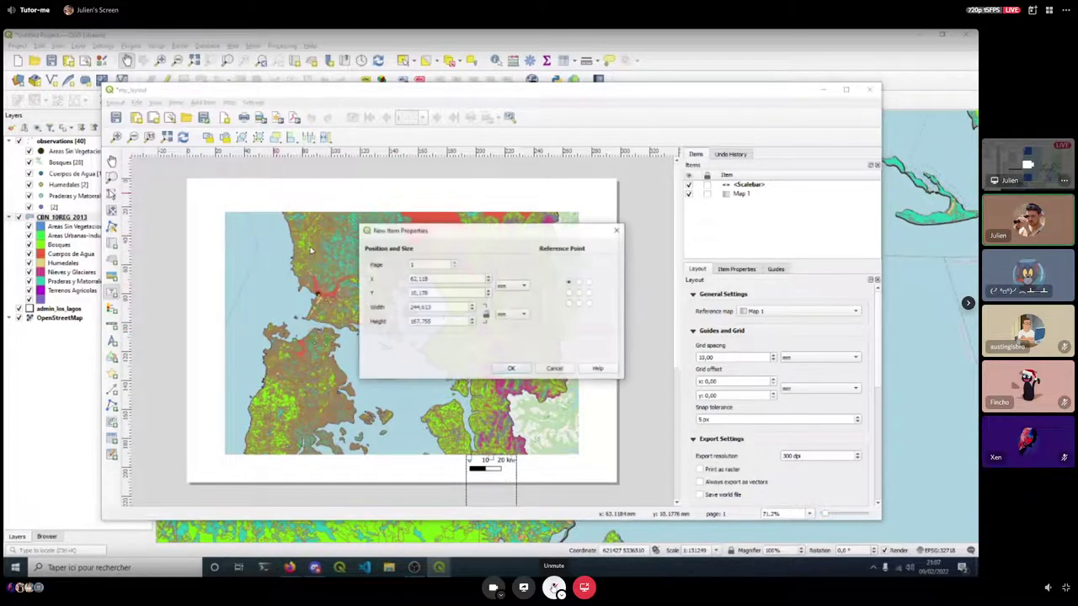
{"action": "left_click", "coordinate": [504, 369]}
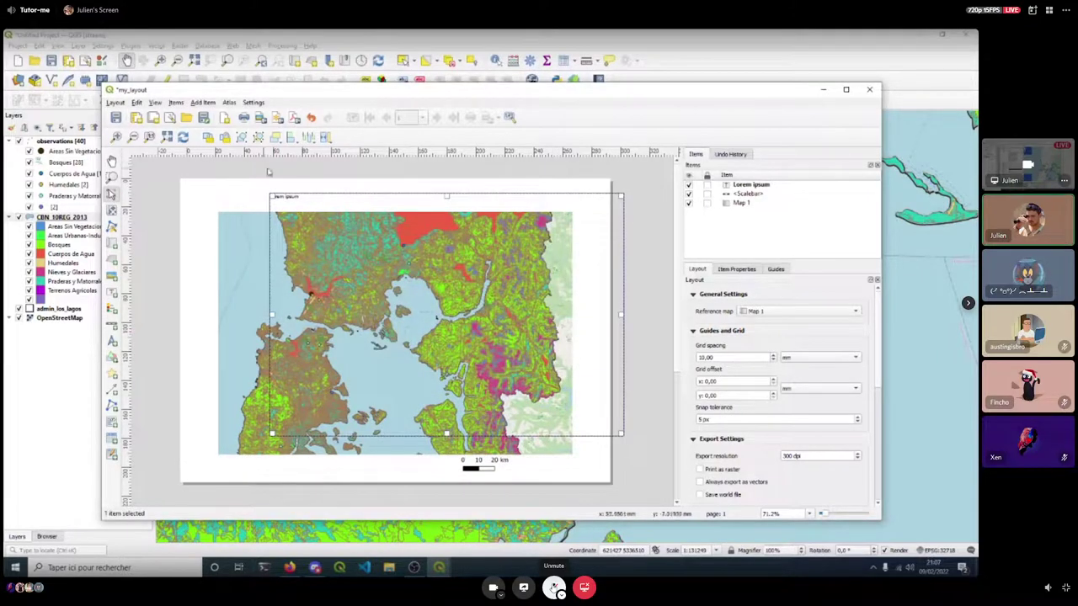
{"action": "left_click_drag", "start_coordinate": [623, 436], "coordinate": [350, 193]}
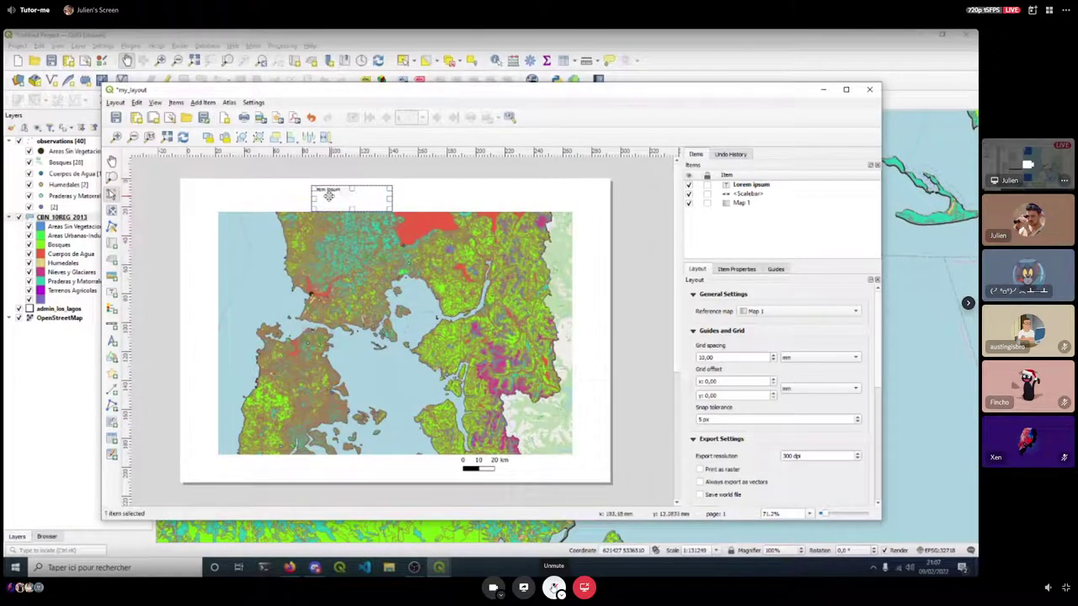
Replace the label's placeholder text with My Title.
{"action": "left_click", "coordinate": [731, 269]}
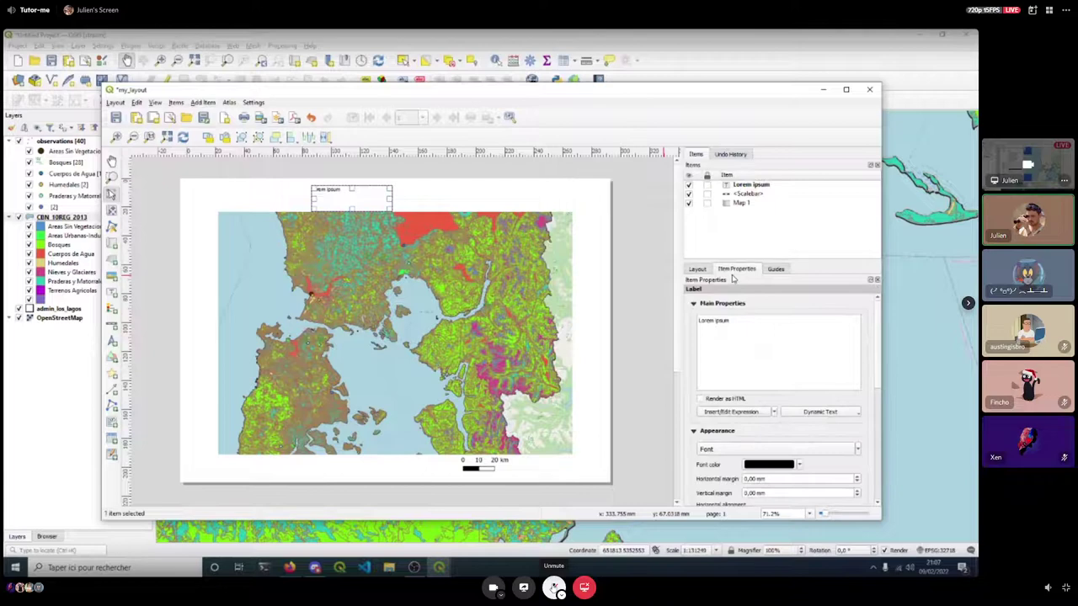
{"action": "triple_click", "coordinate": [715, 321]}
{"action": "type", "text": "My Title"}
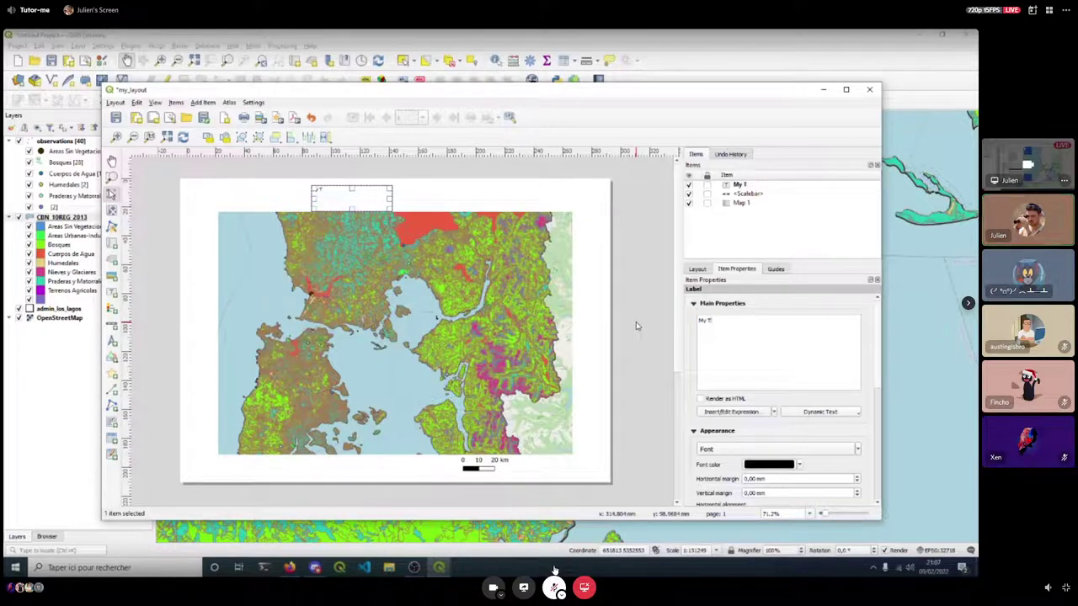
Set the My Title label's font to Arial with a larger size and leave all layout items deselected.
{"action": "left_click", "coordinate": [767, 447]}
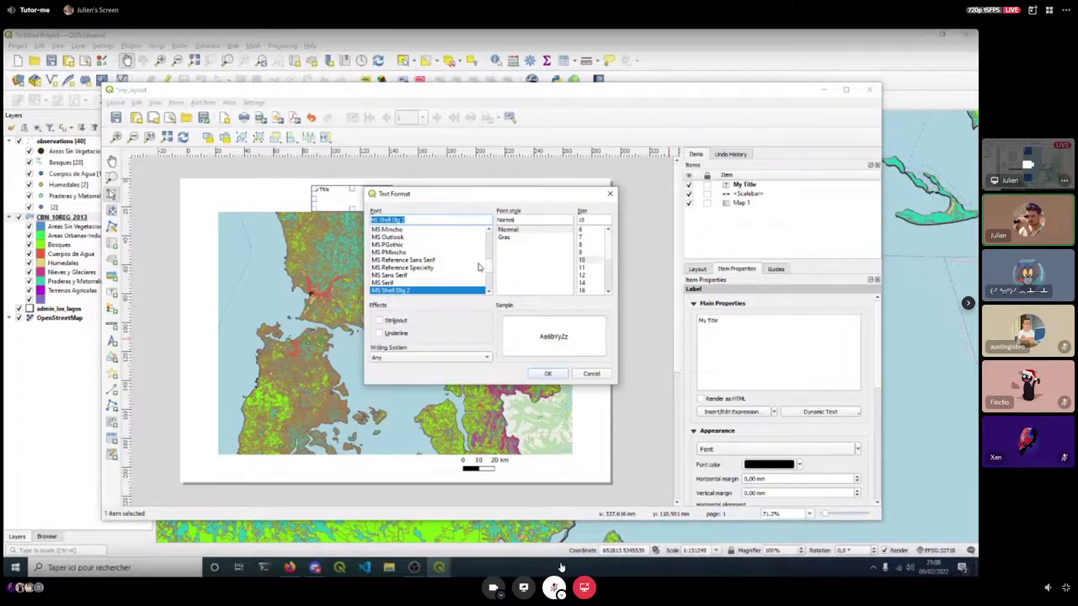
{"action": "scroll", "coordinate": [487, 271], "scroll_direction": "up", "scroll_amount": 15}
{"action": "left_click", "coordinate": [383, 254]}
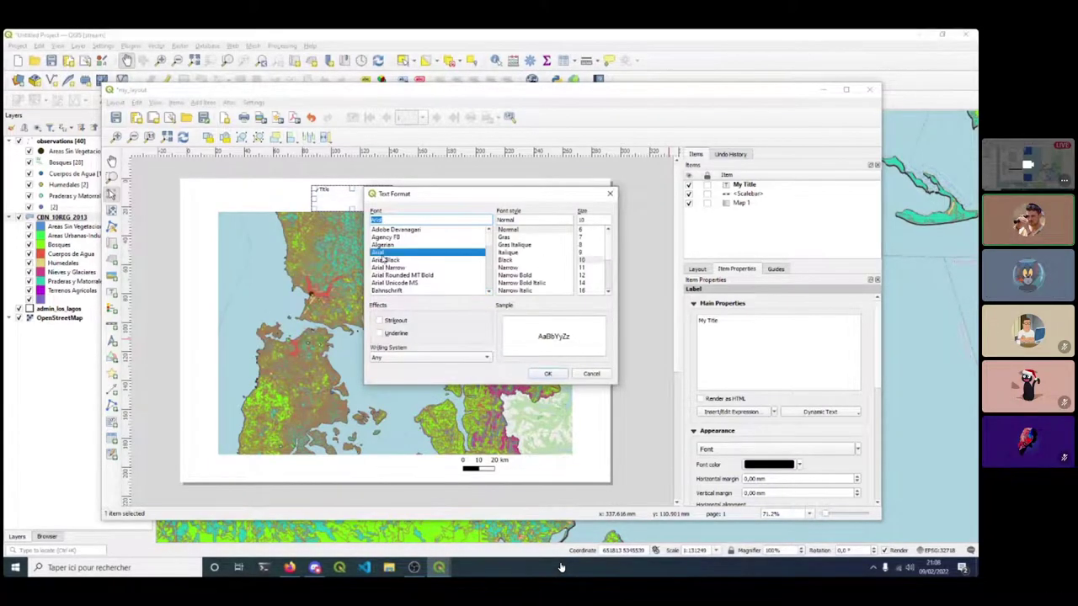
{"action": "left_click", "coordinate": [604, 246]}
{"action": "scroll", "coordinate": [584, 285], "scroll_direction": "down", "scroll_amount": 2}
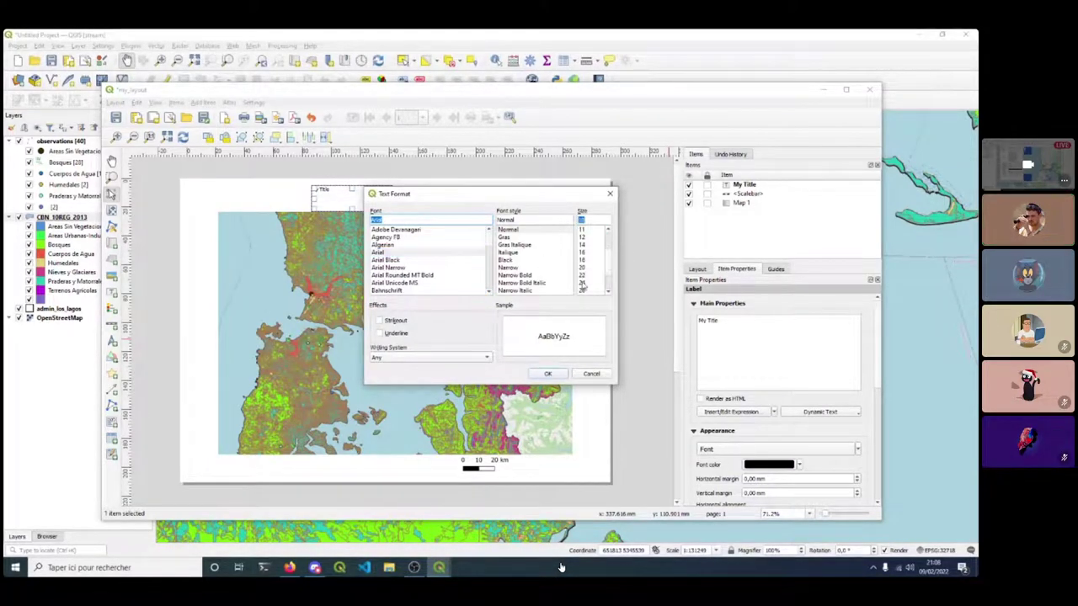
{"action": "left_click", "coordinate": [548, 373]}
{"action": "left_click", "coordinate": [444, 201]}
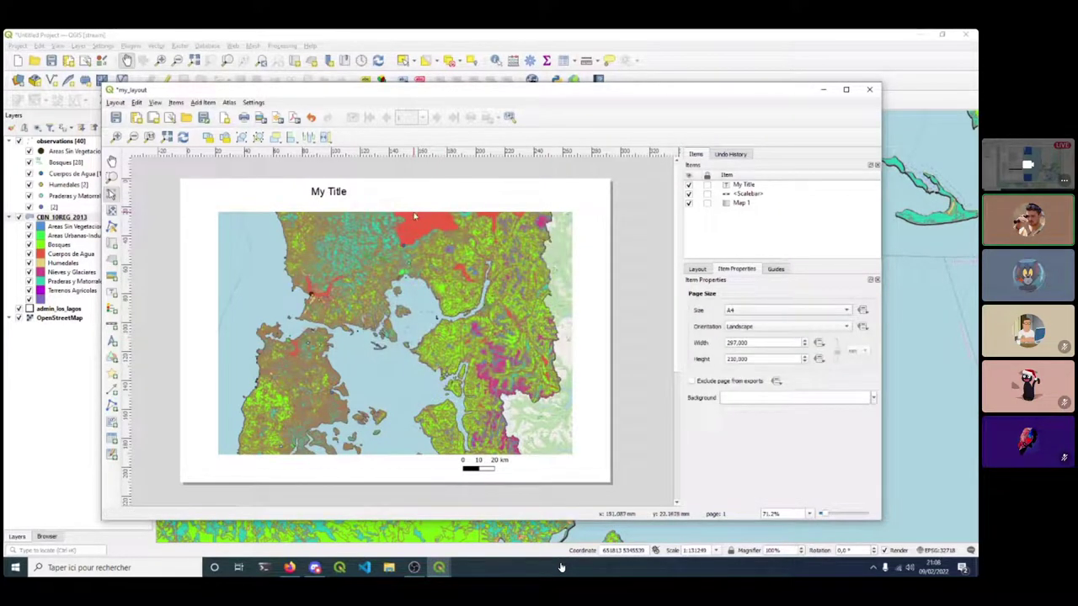
{"action": "left_click", "coordinate": [414, 217]}
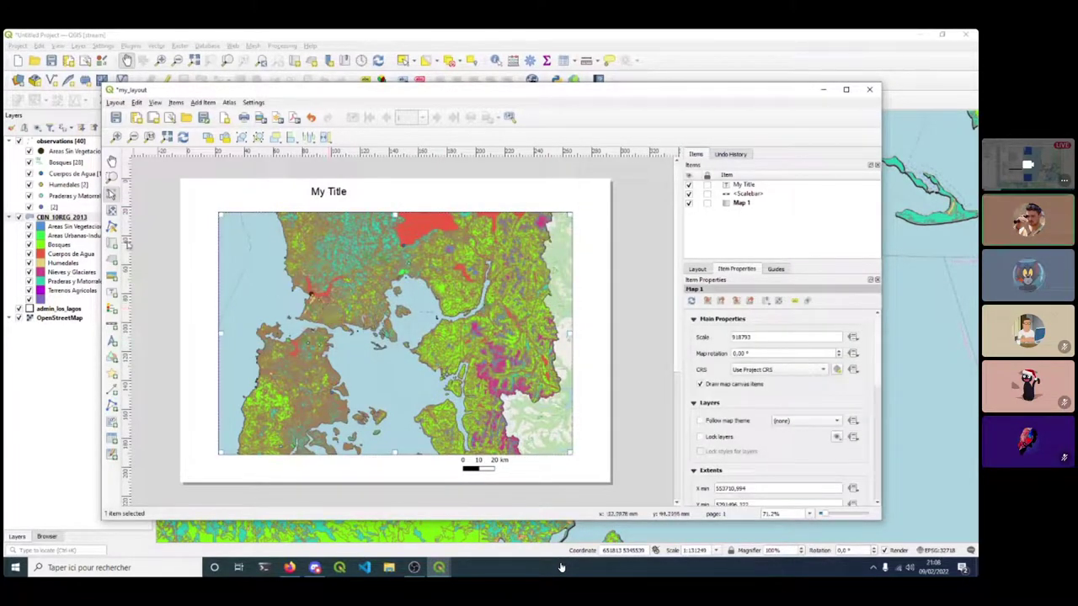
{"action": "left_click", "coordinate": [202, 265]}
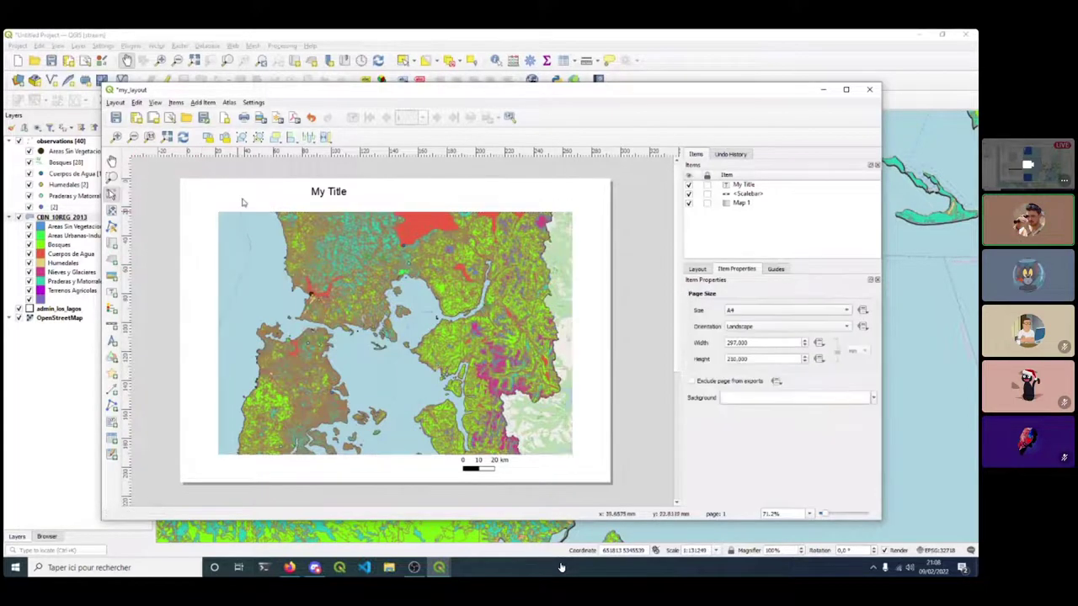
Export the layout as the PNG image my_layout.png to the Bureau folder with the default export options.
{"action": "left_click", "coordinate": [261, 118]}
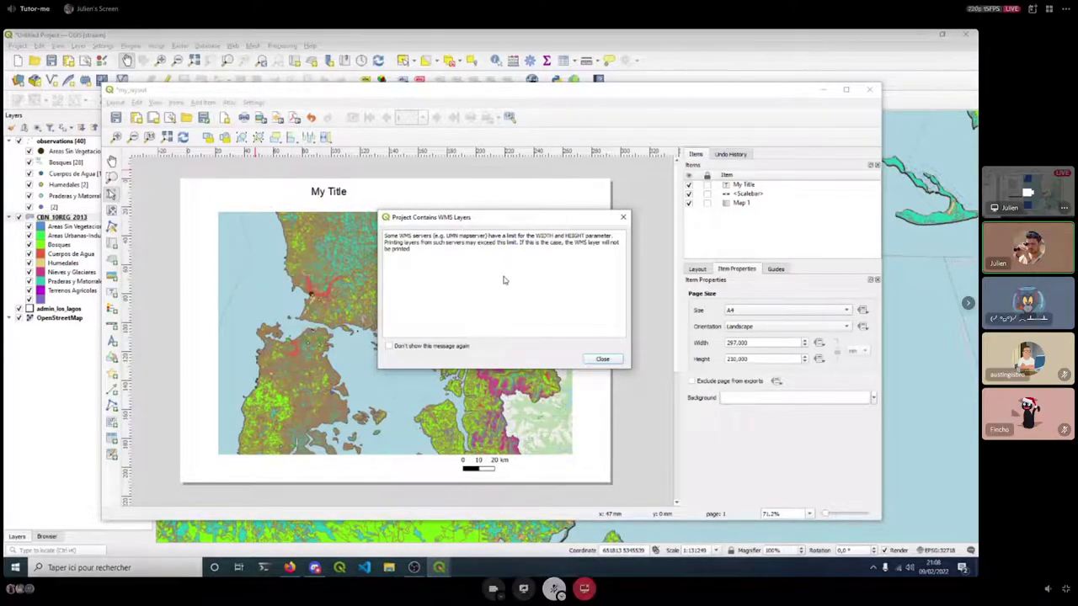
{"action": "left_click", "coordinate": [602, 360]}
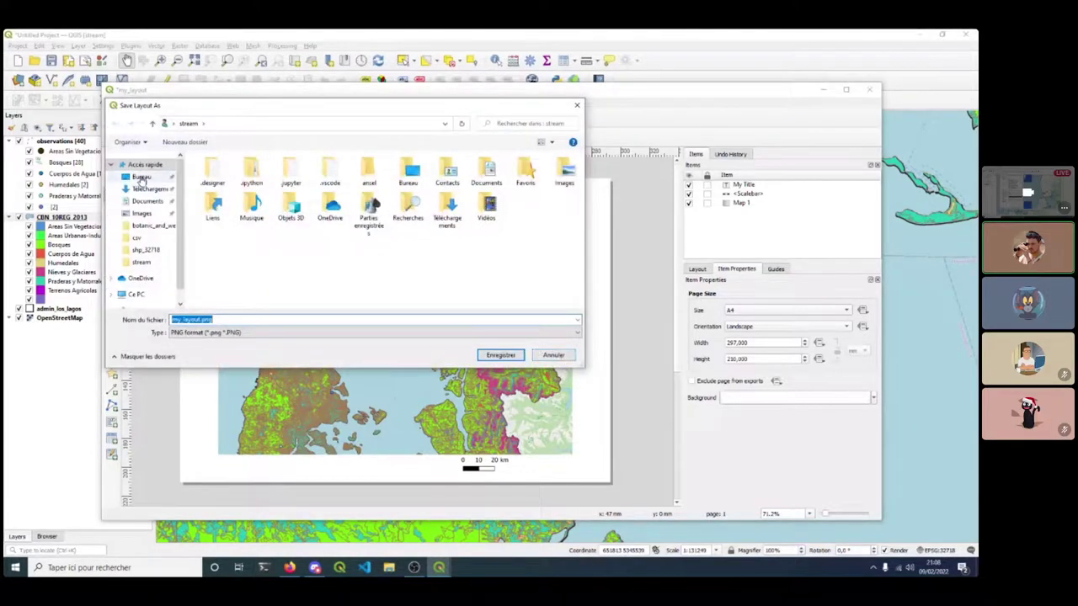
{"action": "left_click", "coordinate": [140, 177]}
{"action": "left_click", "coordinate": [502, 355]}
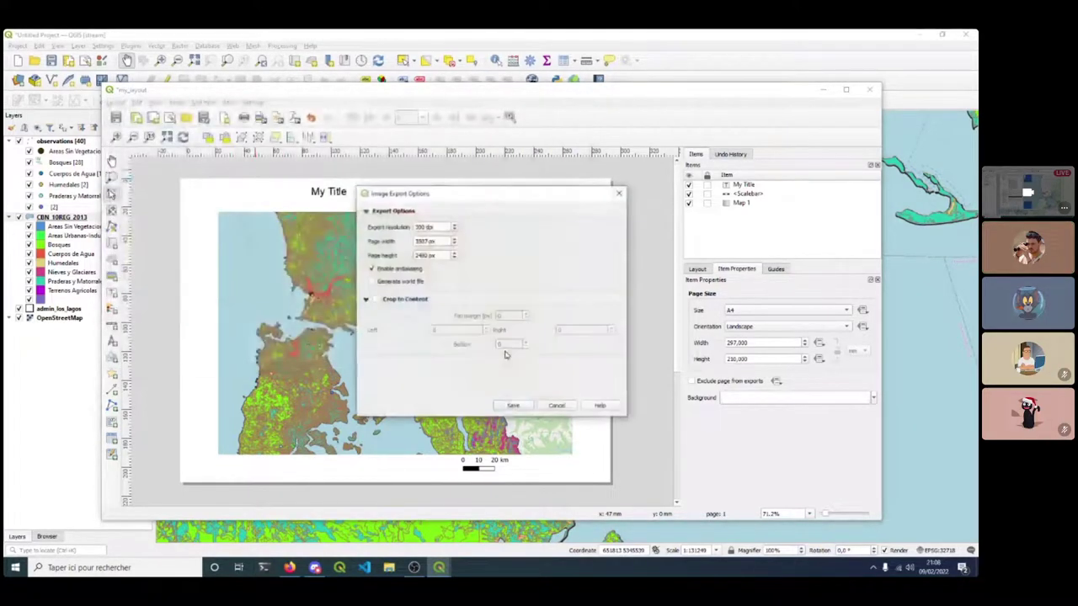
{"action": "left_click", "coordinate": [513, 405]}
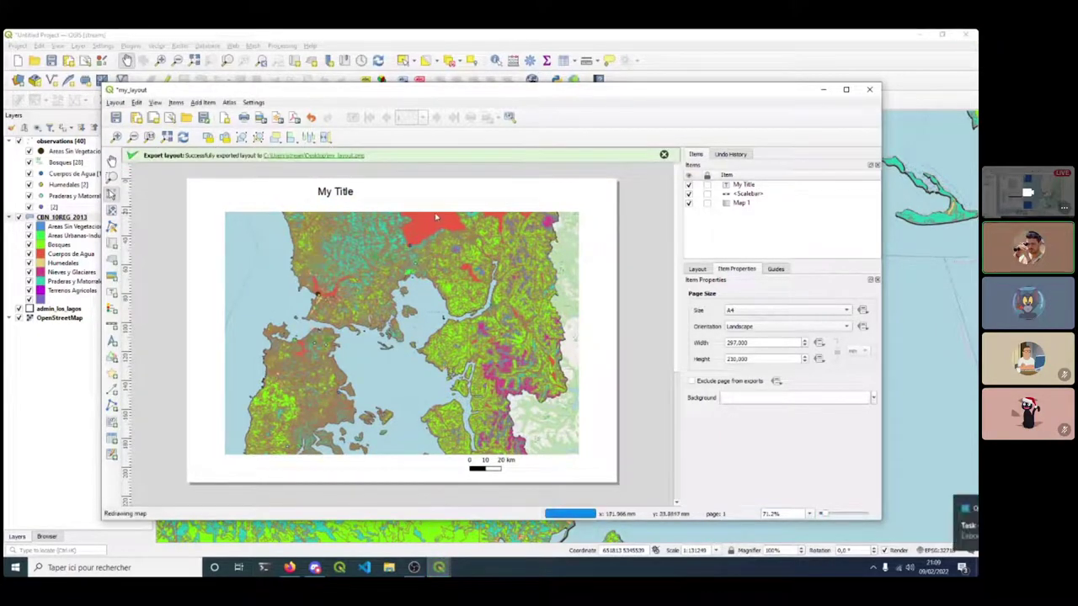
Minimize the open windows, check the file properties of my_layout.png on the desktop and view the exported image.
{"action": "left_click", "coordinate": [823, 90]}
{"action": "left_click", "coordinate": [941, 35]}
{"action": "left_click", "coordinate": [823, 89]}
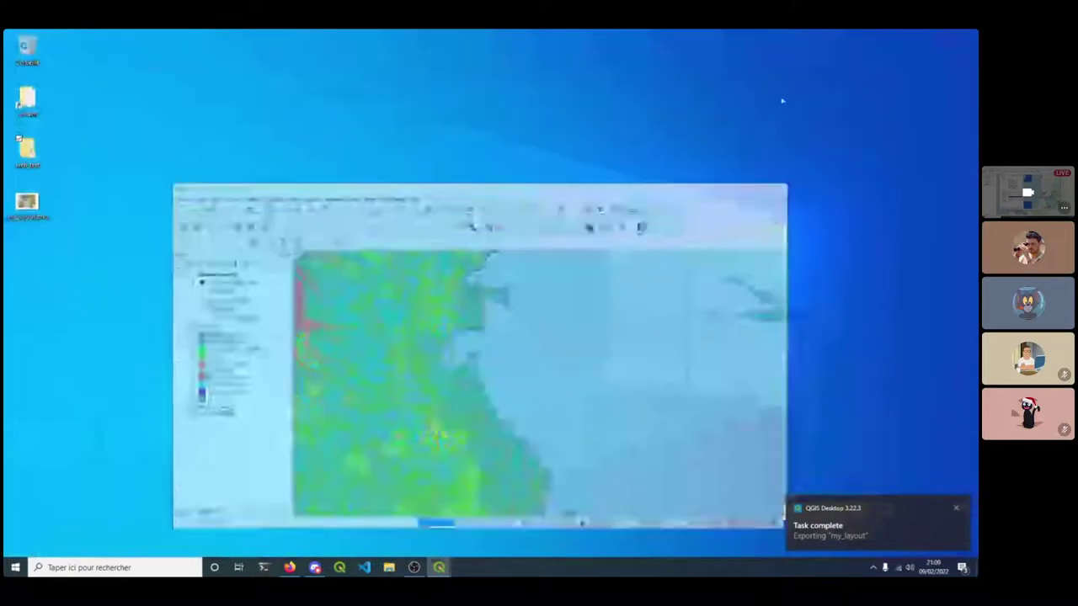
{"action": "right_click", "coordinate": [32, 210]}
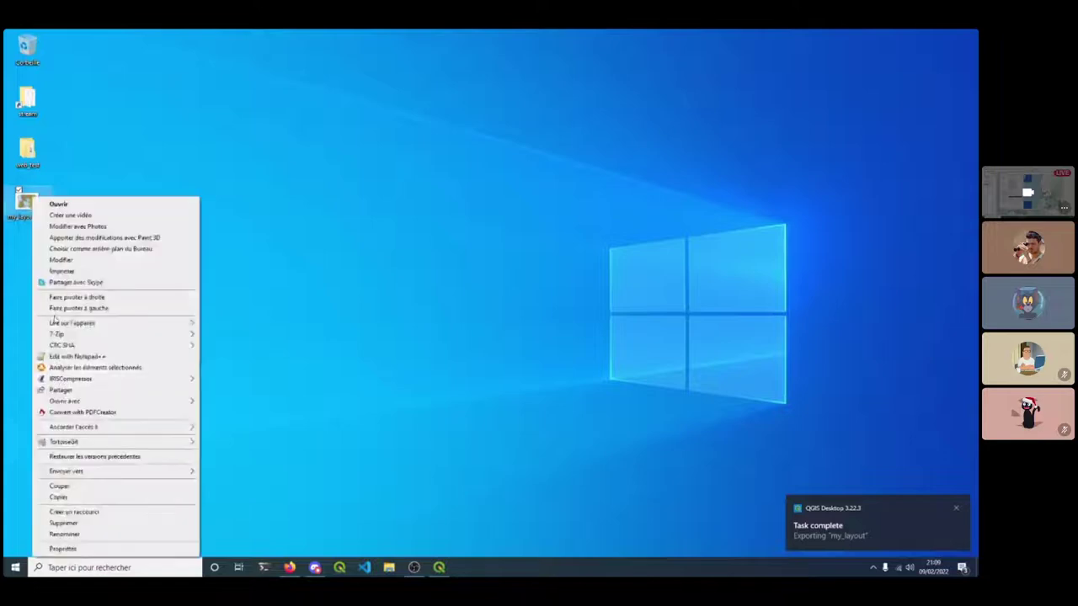
{"action": "left_click", "coordinate": [68, 549]}
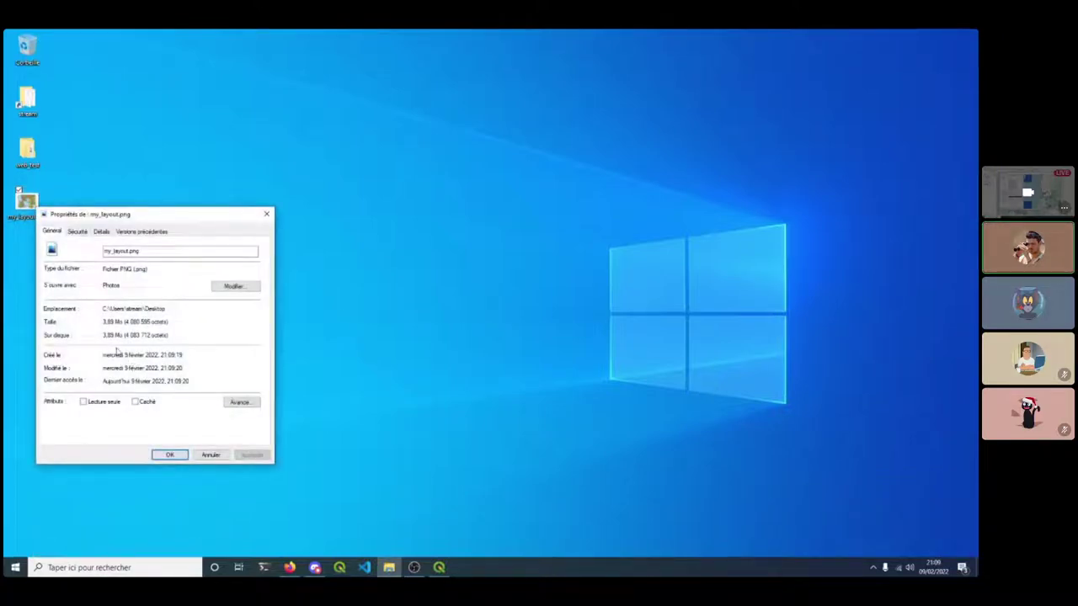
{"action": "left_click", "coordinate": [168, 455]}
{"action": "double_click", "coordinate": [28, 202]}
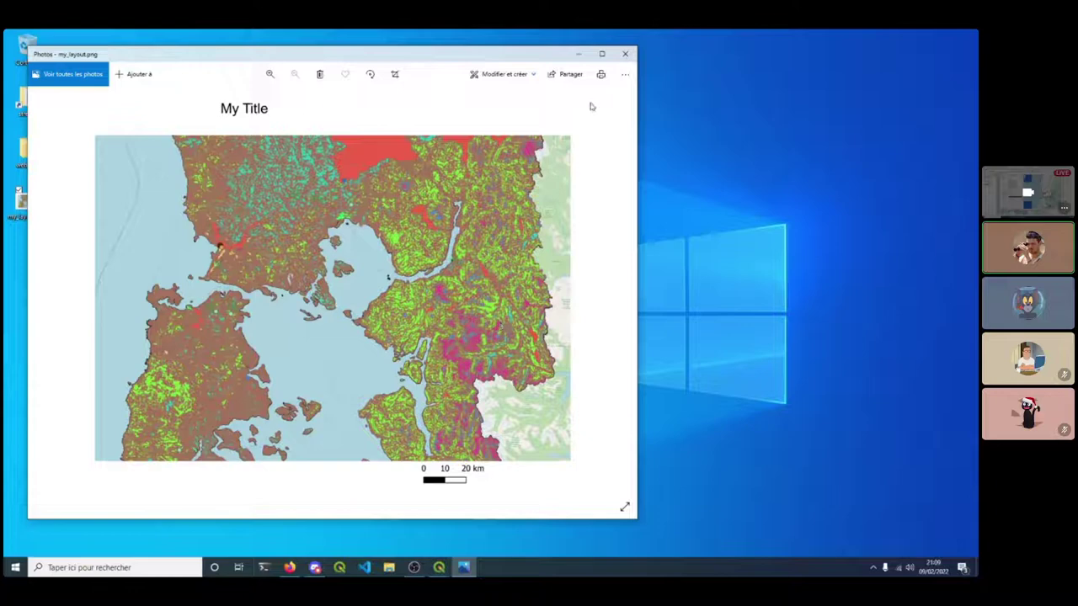
{"action": "left_click", "coordinate": [625, 54]}
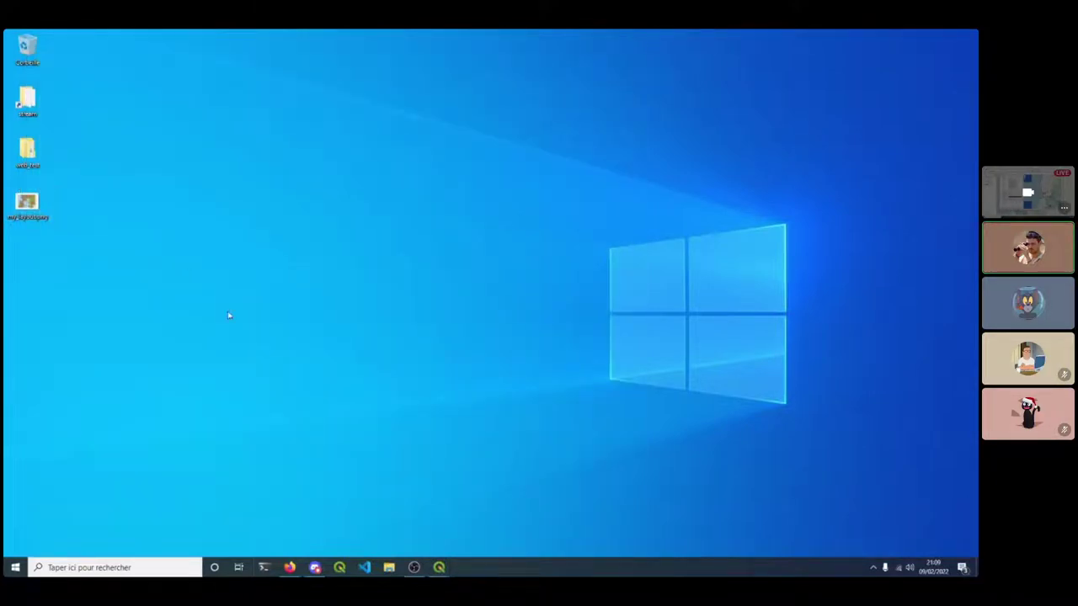
Return to the main QGIS project window, show the wider Los Lagos region and select the observations layer.
{"action": "mouse_move", "coordinate": [441, 562]}
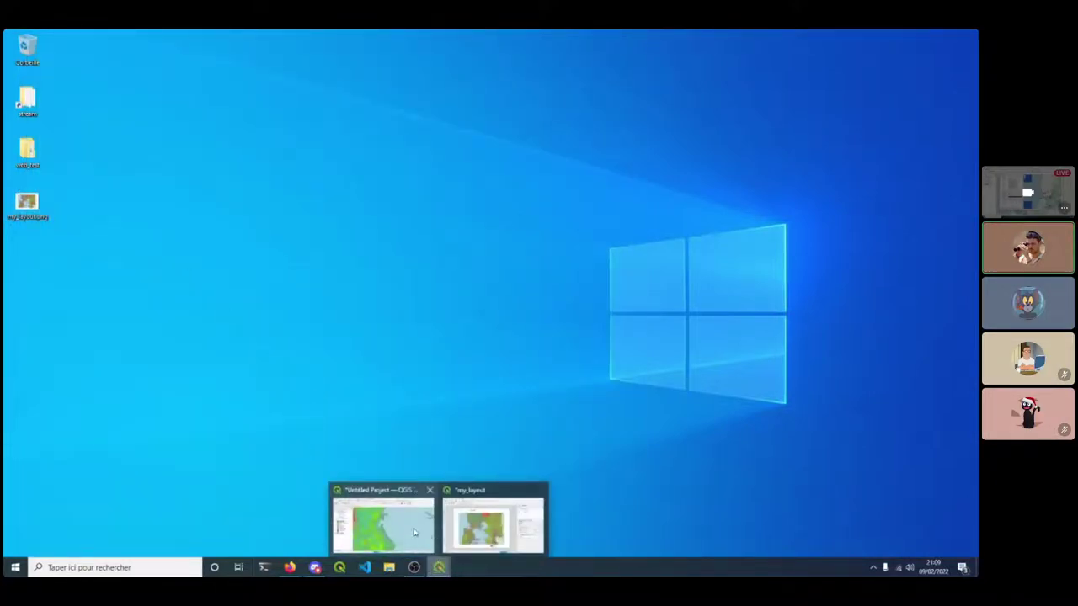
{"action": "left_click", "coordinate": [493, 524]}
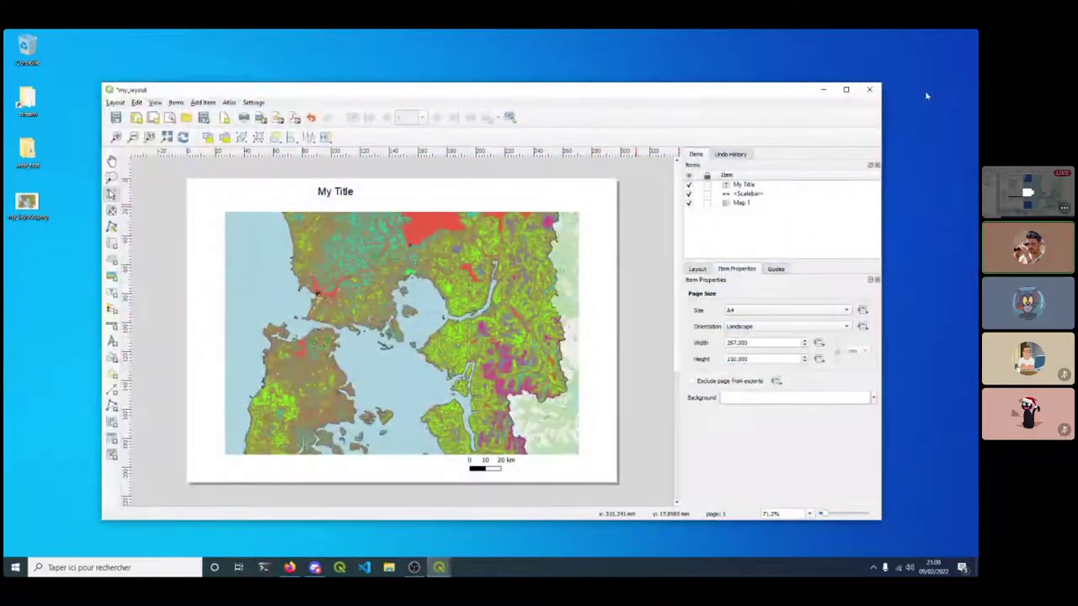
{"action": "key", "text": "super+d"}
{"action": "left_click", "coordinate": [439, 567]}
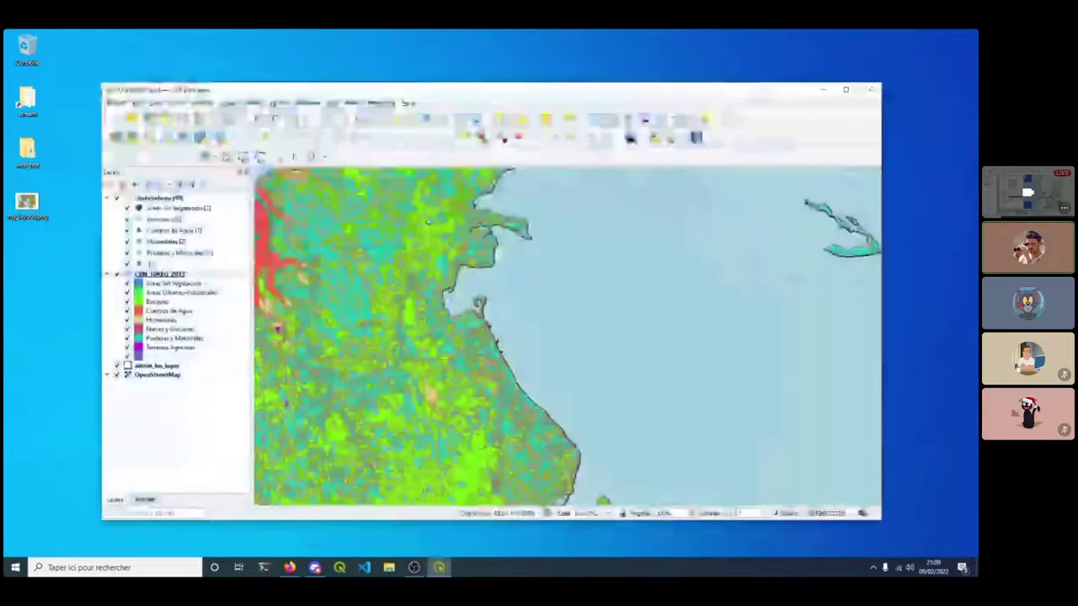
{"action": "left_click_drag", "start_coordinate": [257, 278], "coordinate": [376, 296]}
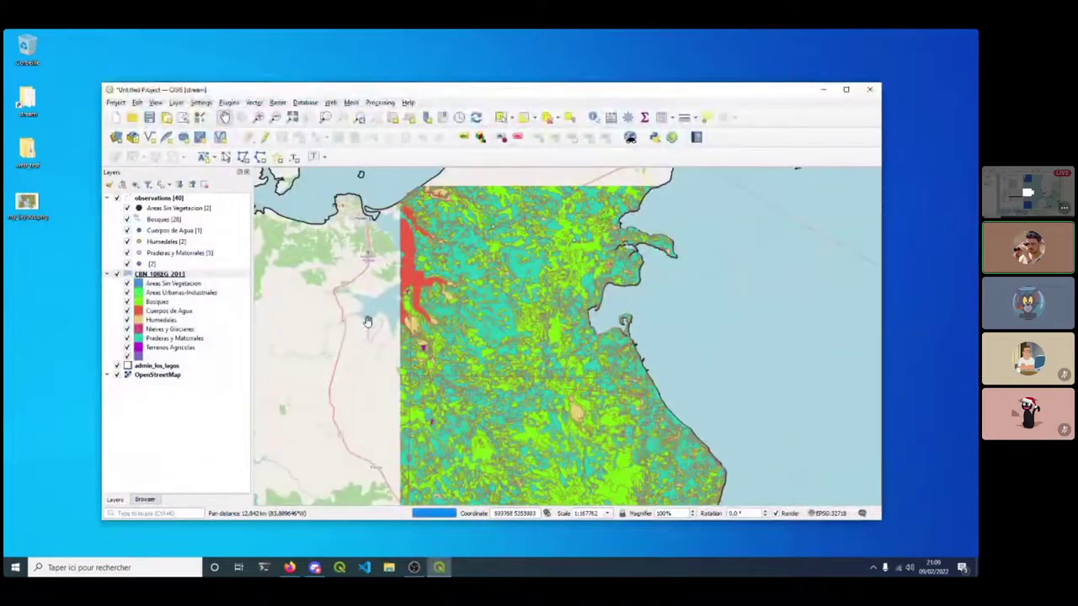
{"action": "scroll", "coordinate": [379, 326], "scroll_direction": "down", "scroll_amount": 3}
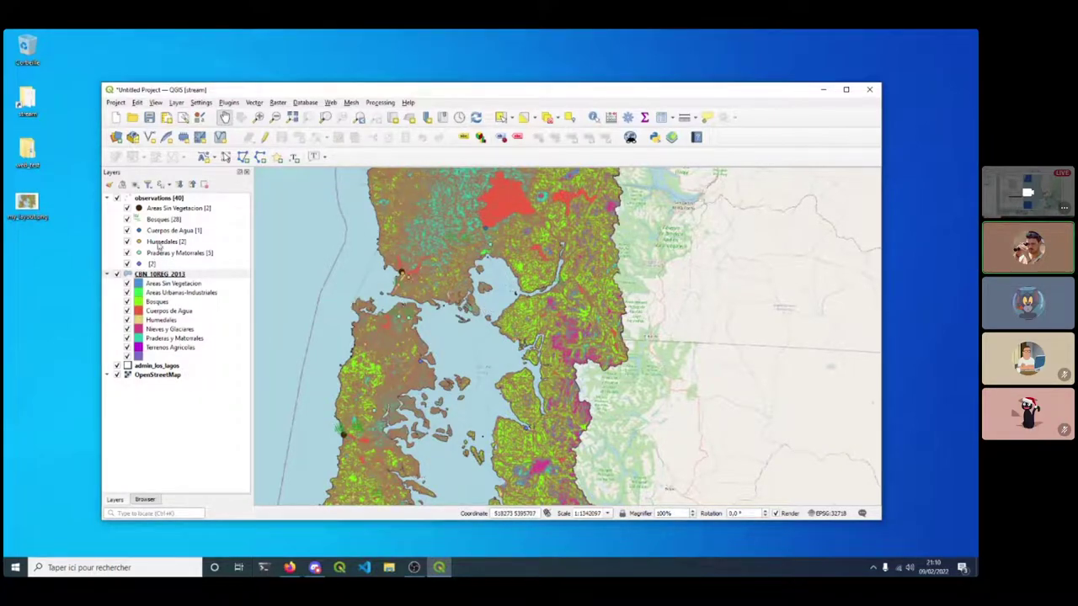
{"action": "left_click", "coordinate": [166, 201]}
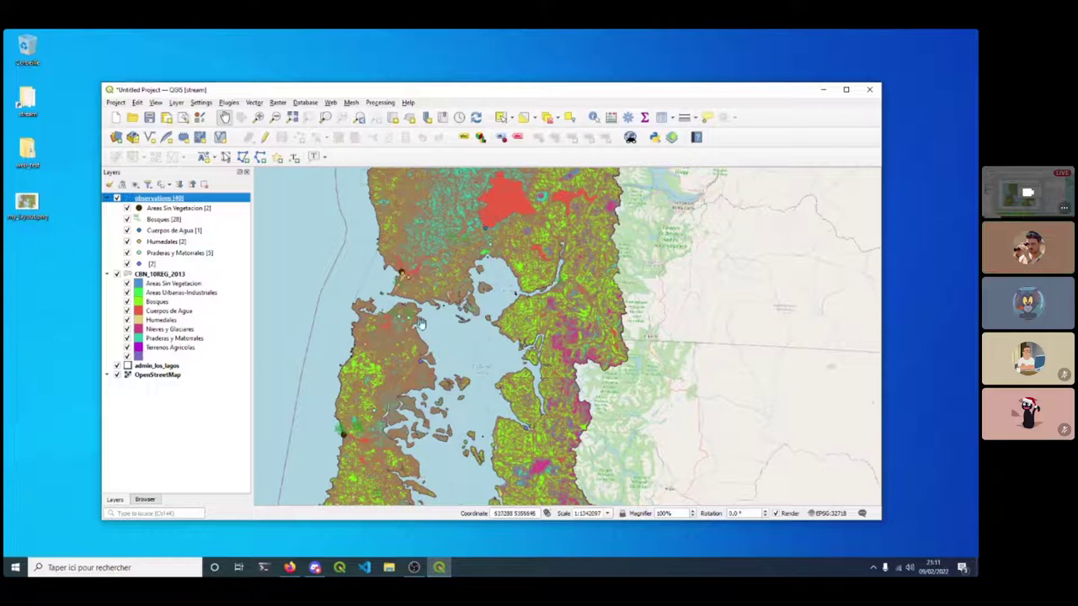
Examine the Los Lagos region on the map, from coastal land-use detail out to its location within South America.
{"action": "scroll", "coordinate": [515, 278], "scroll_direction": "up", "scroll_amount": 4}
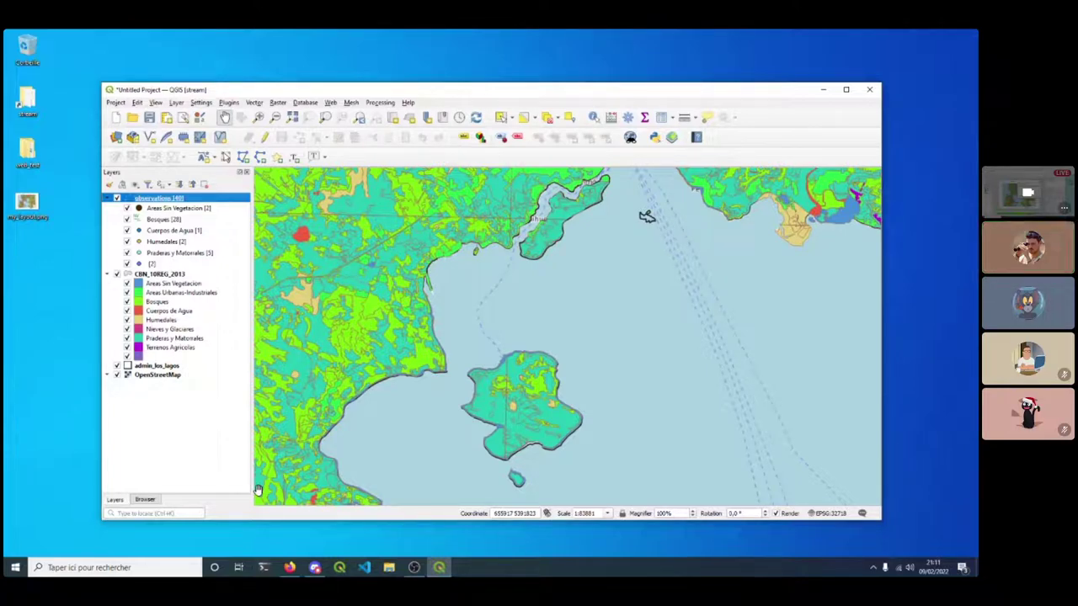
{"action": "scroll", "coordinate": [354, 410], "scroll_direction": "down", "scroll_amount": 4}
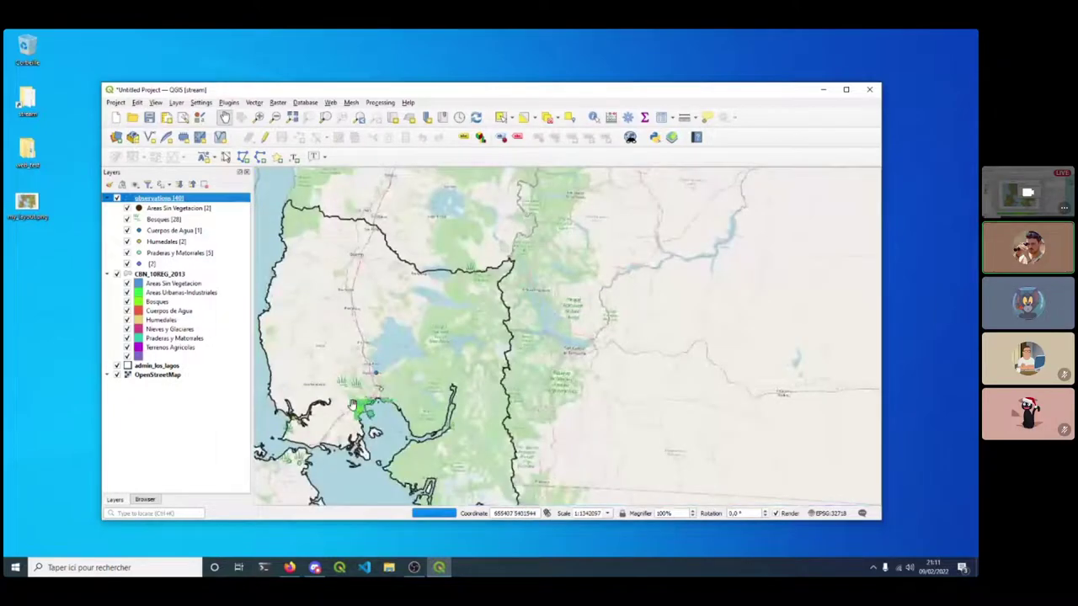
{"action": "left_click_drag", "start_coordinate": [354, 408], "coordinate": [733, 347]}
{"action": "scroll", "coordinate": [541, 345], "scroll_direction": "down", "scroll_amount": 3}
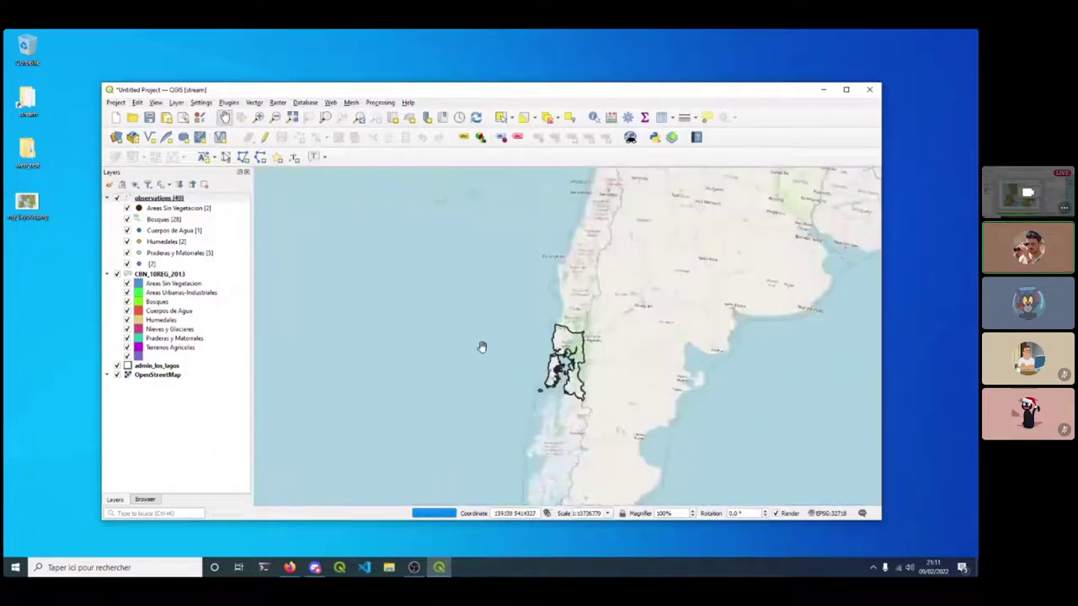
{"action": "left_click_drag", "start_coordinate": [481, 346], "coordinate": [859, 373]}
{"action": "scroll", "coordinate": [637, 366], "scroll_direction": "down", "scroll_amount": 2}
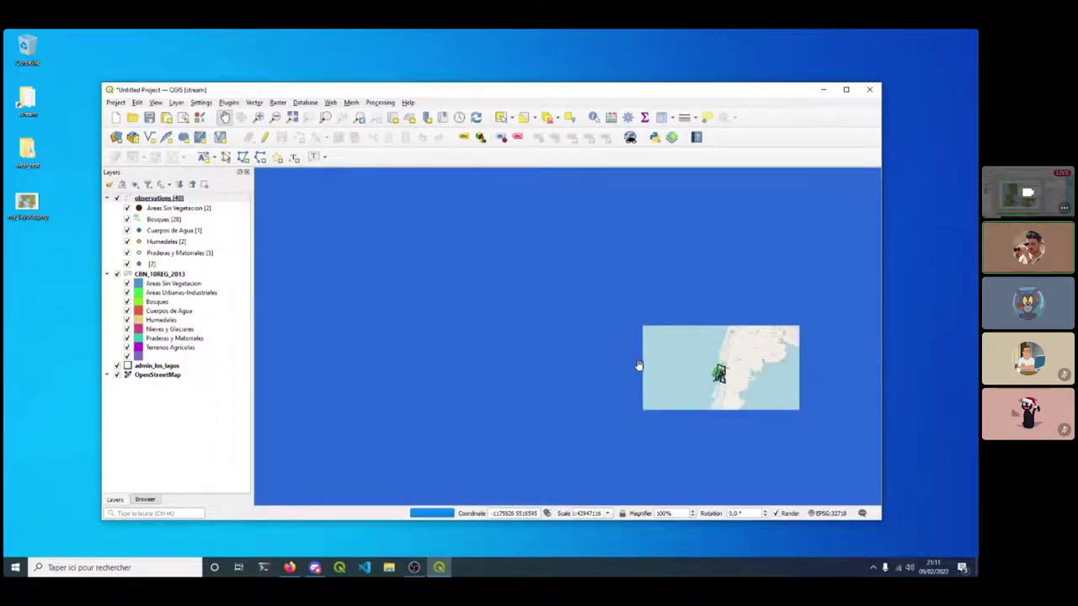
{"action": "left_click_drag", "start_coordinate": [720, 367], "coordinate": [708, 370]}
{"action": "scroll", "coordinate": [708, 370], "scroll_direction": "up", "scroll_amount": 3}
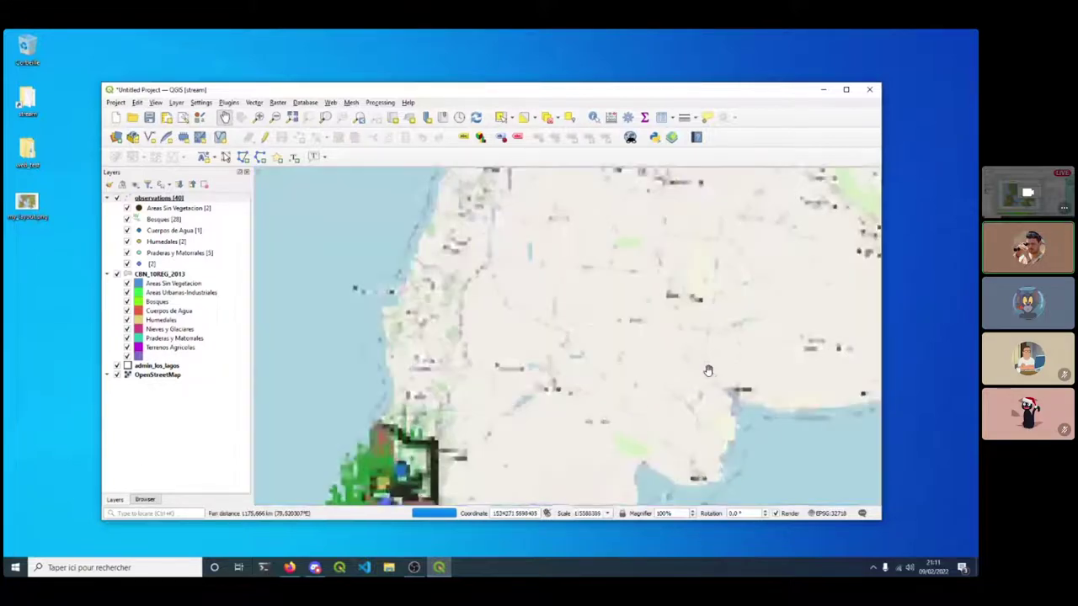
{"action": "scroll", "coordinate": [597, 359], "scroll_direction": "up", "scroll_amount": 3}
{"action": "mouse_move", "coordinate": [551, 356]}
{"action": "left_mouse_down"}
{"action": "mouse_move", "coordinate": [597, 359]}
{"action": "mouse_move", "coordinate": [496, 347]}
{"action": "mouse_move", "coordinate": [392, 352]}
{"action": "mouse_move", "coordinate": [534, 346]}
{"action": "left_mouse_up"}
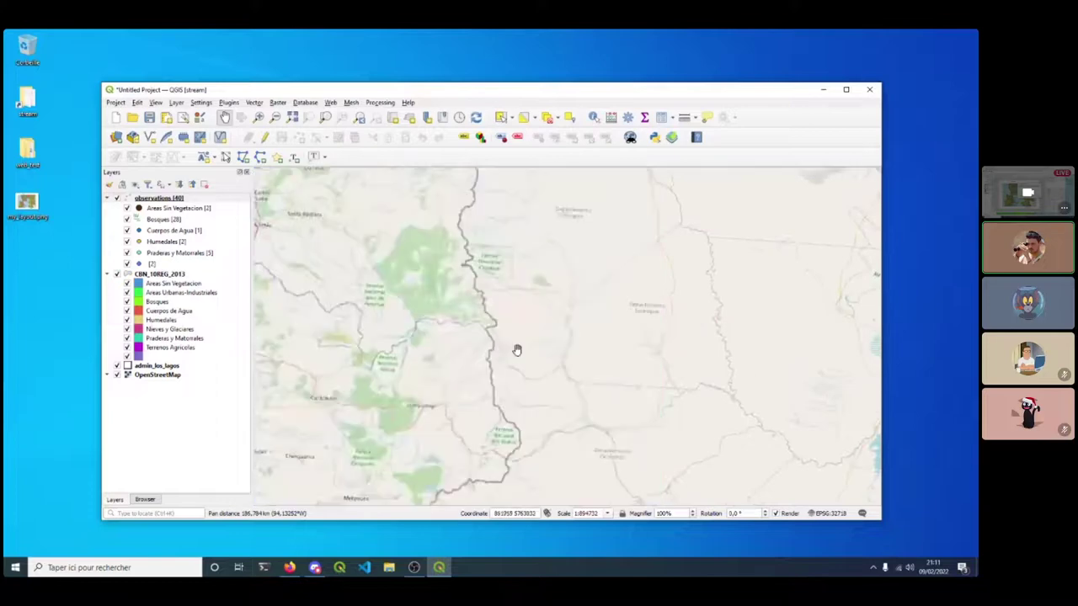
{"action": "left_click_drag", "start_coordinate": [460, 355], "coordinate": [654, 334]}
{"action": "left_click_drag", "start_coordinate": [522, 391], "coordinate": [589, 278]}
{"action": "left_click_drag", "start_coordinate": [541, 412], "coordinate": [568, 195]}
{"action": "left_click_drag", "start_coordinate": [514, 357], "coordinate": [621, 173]}
{"action": "left_click_drag", "start_coordinate": [568, 298], "coordinate": [489, 187]}
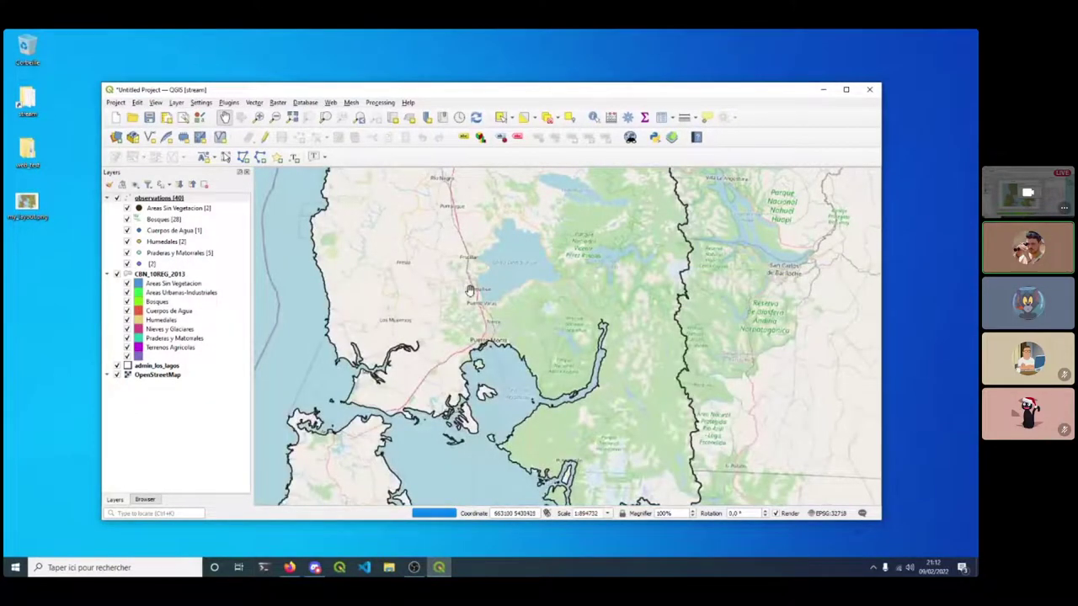
{"action": "left_click_drag", "start_coordinate": [470, 291], "coordinate": [485, 215]}
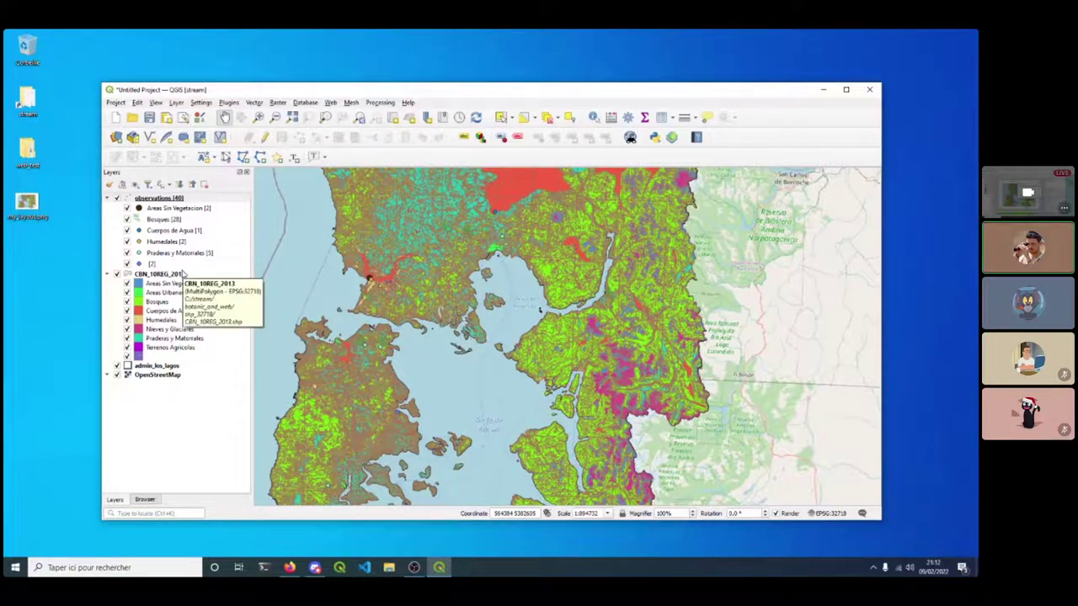
Review the coordinate reference system options of the CBN_10REG_2013 layer without changing them.
{"action": "right_click", "coordinate": [167, 276]}
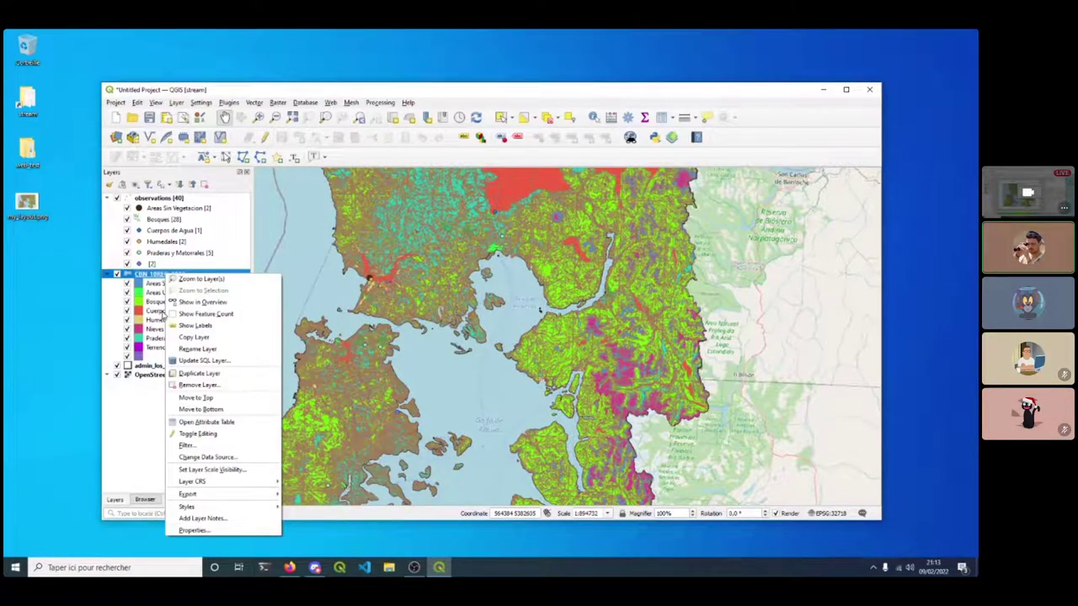
{"action": "left_click", "coordinate": [144, 274]}
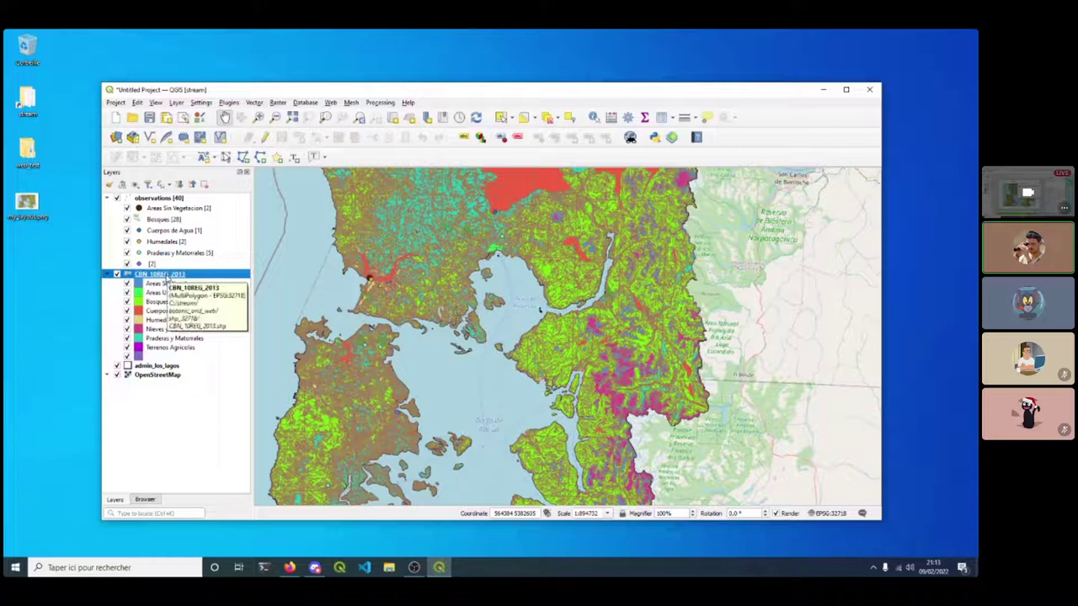
{"action": "right_click", "coordinate": [166, 280]}
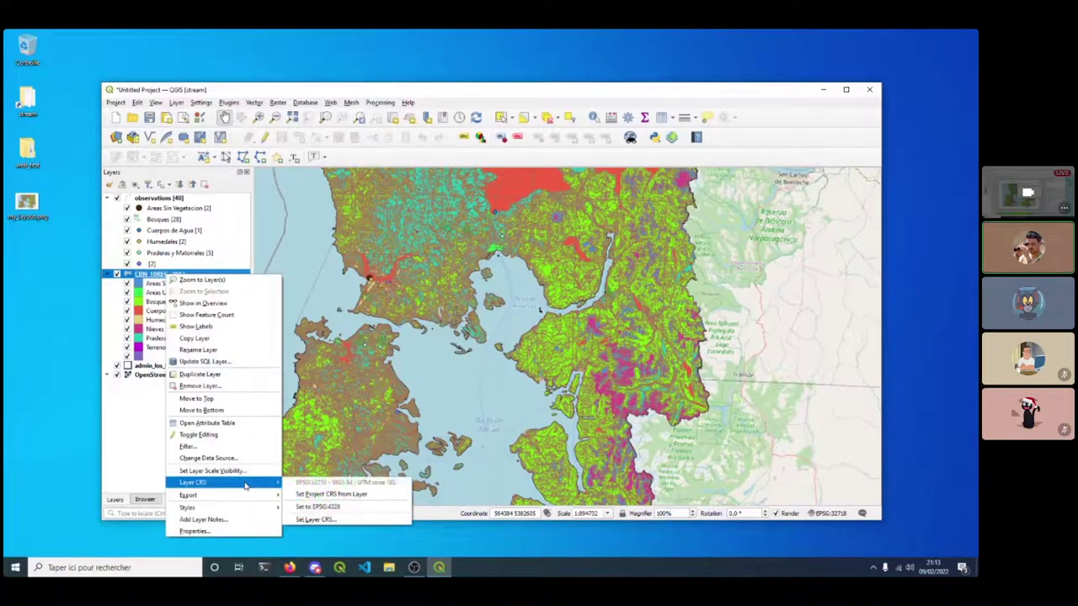
{"action": "left_click", "coordinate": [139, 445]}
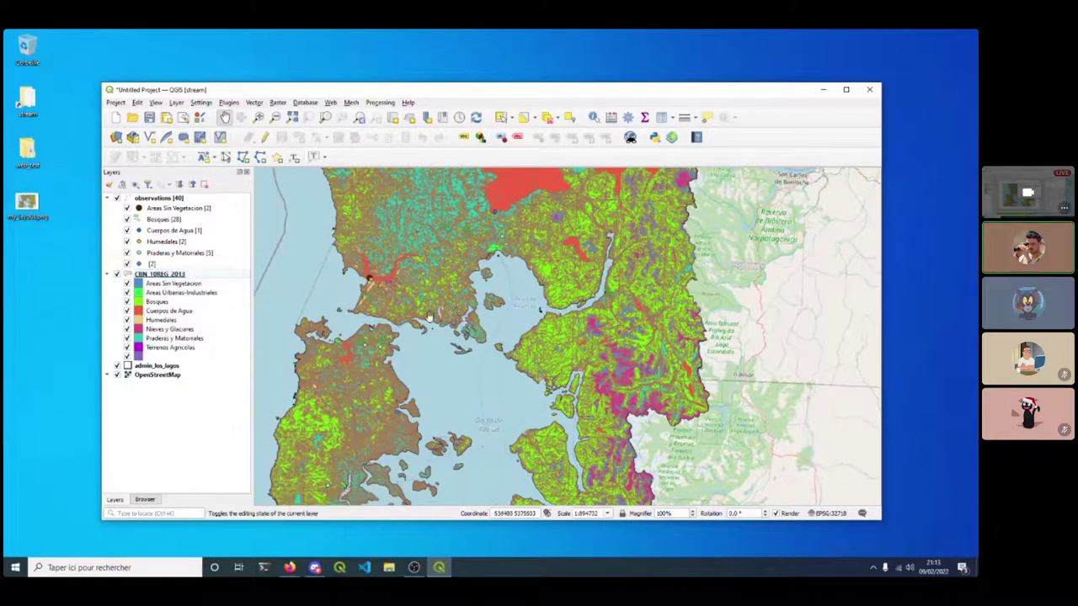
Examine the land-use polygons of the CBN_10REG_2013 layer up close, from the islands down to a single wetland boundary and back out.
{"action": "scroll", "coordinate": [469, 330], "scroll_direction": "up", "scroll_amount": 3}
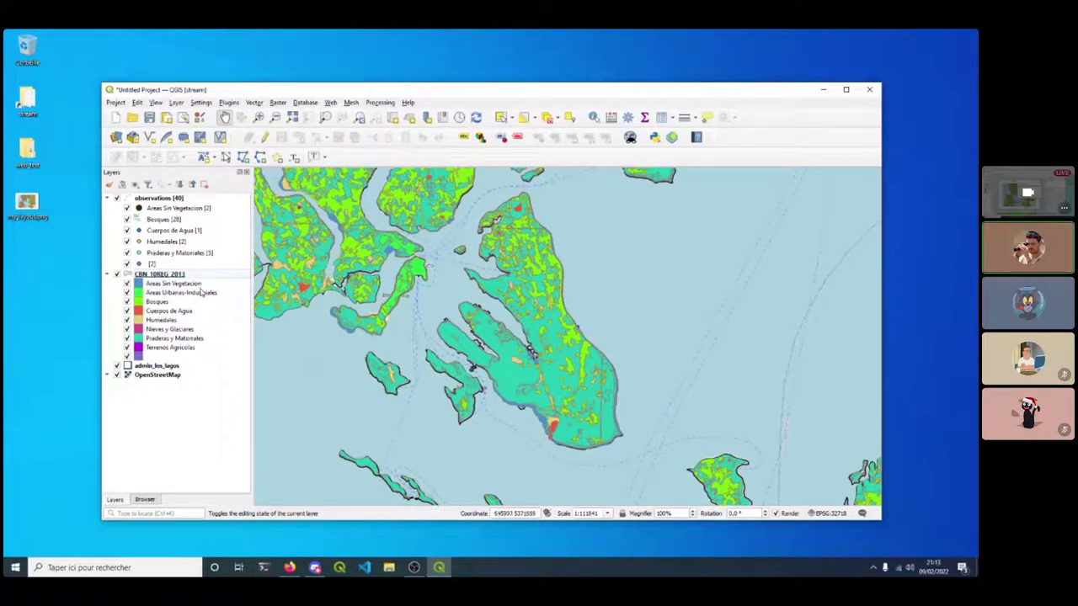
{"action": "right_click", "coordinate": [168, 274]}
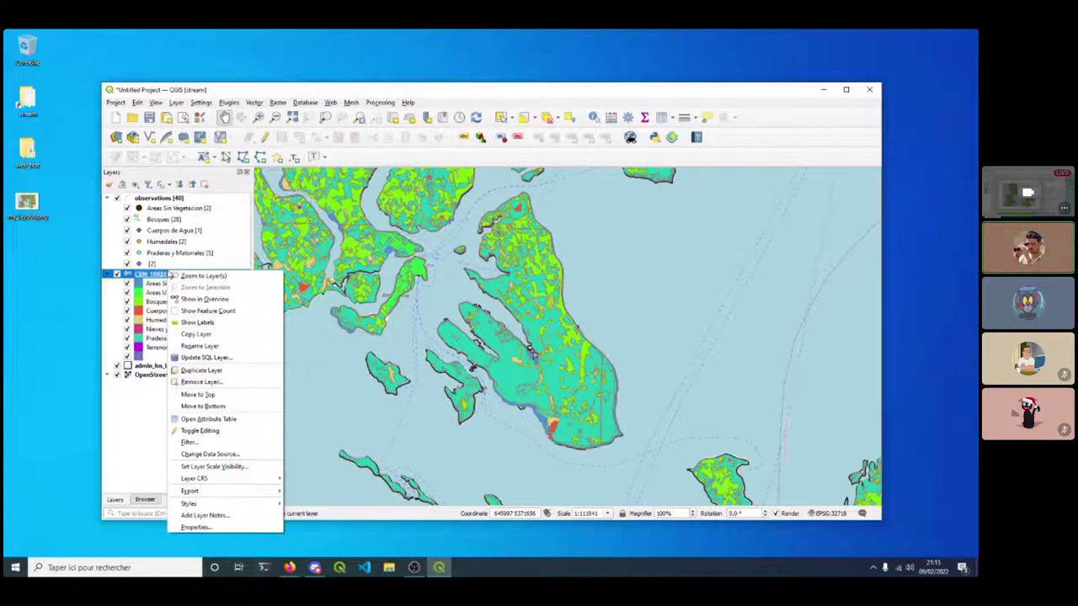
{"action": "left_click", "coordinate": [165, 276]}
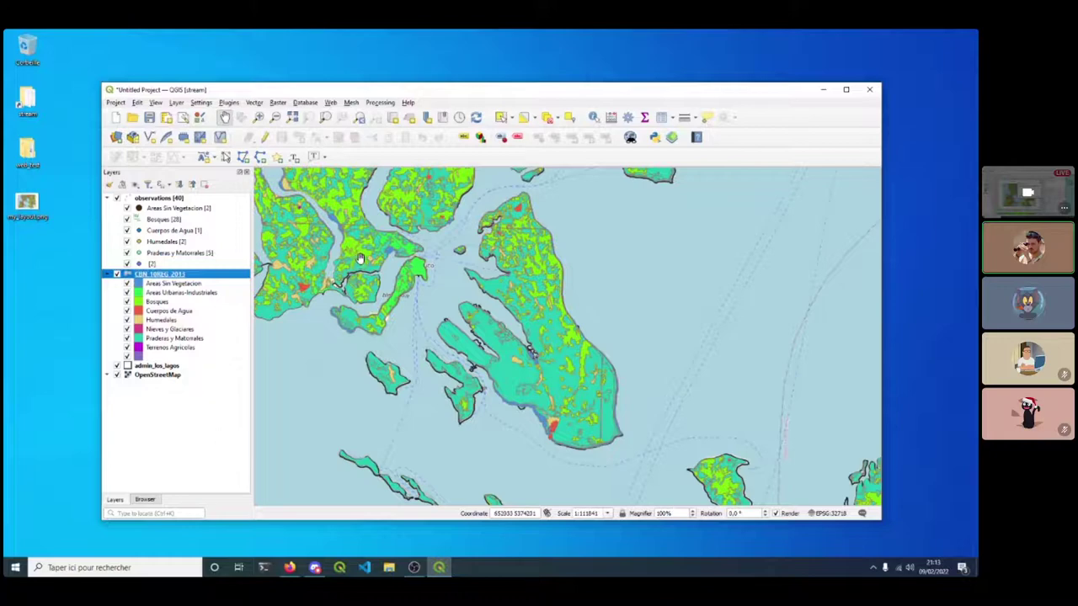
{"action": "scroll", "coordinate": [360, 259], "scroll_direction": "up", "scroll_amount": 5}
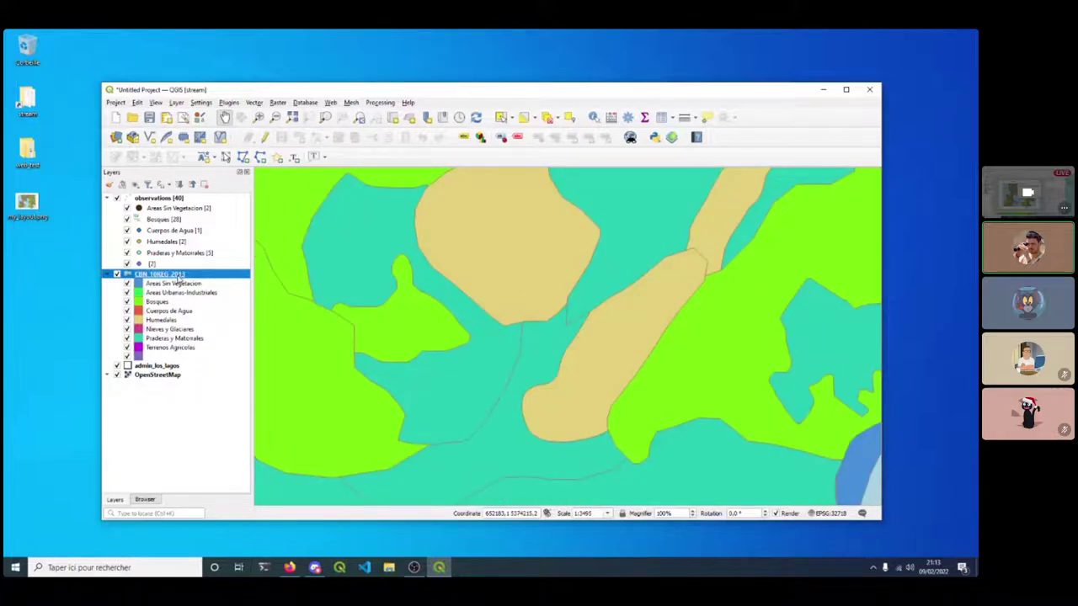
{"action": "scroll", "coordinate": [505, 332], "scroll_direction": "up", "scroll_amount": 2}
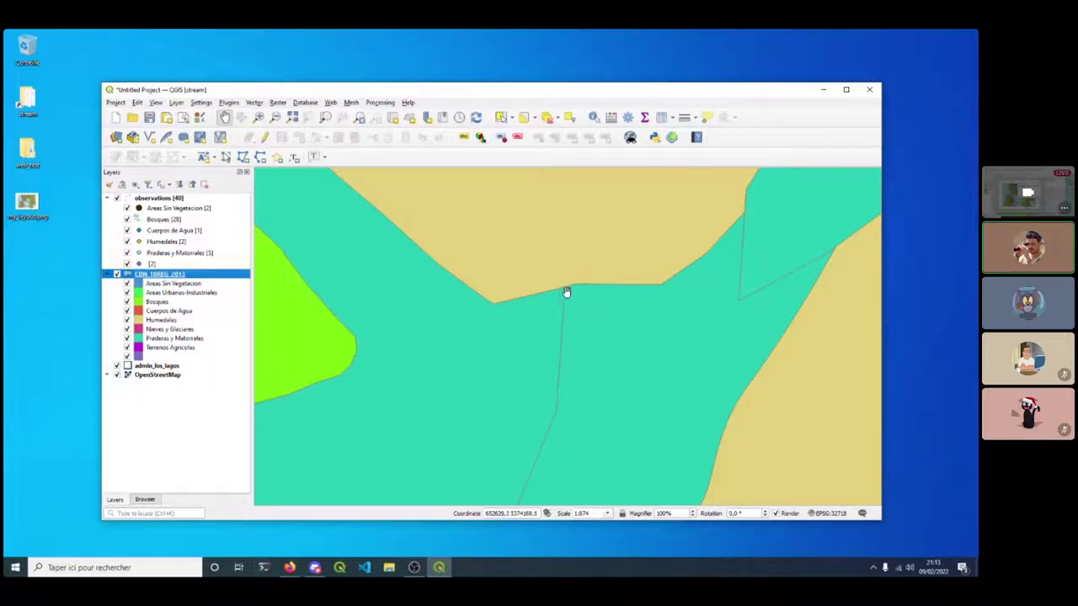
{"action": "scroll", "coordinate": [570, 293], "scroll_direction": "up", "scroll_amount": 3}
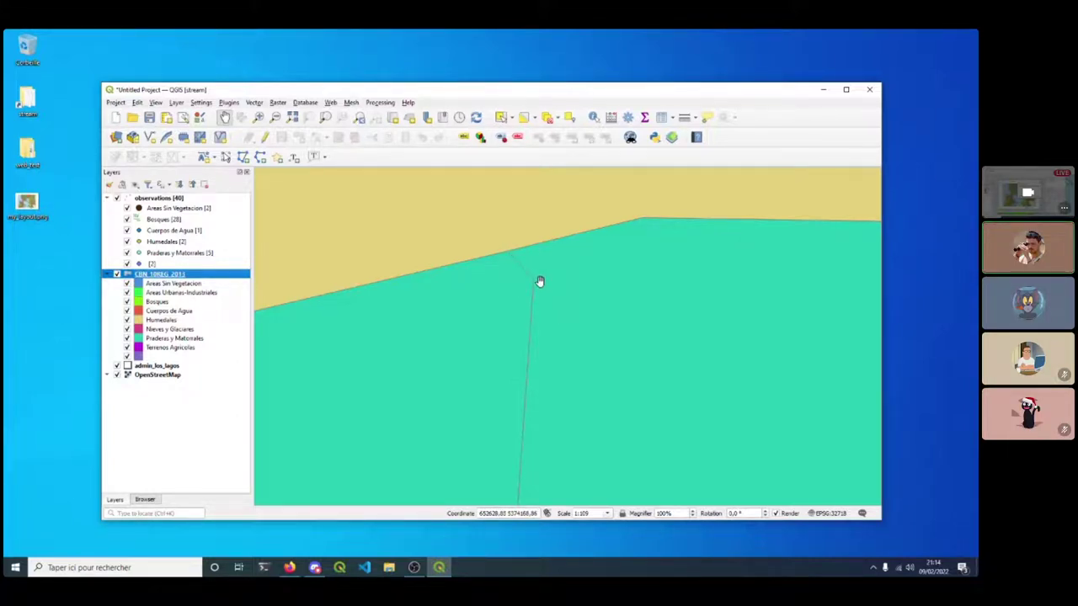
{"action": "scroll", "coordinate": [540, 282], "scroll_direction": "down", "scroll_amount": 6}
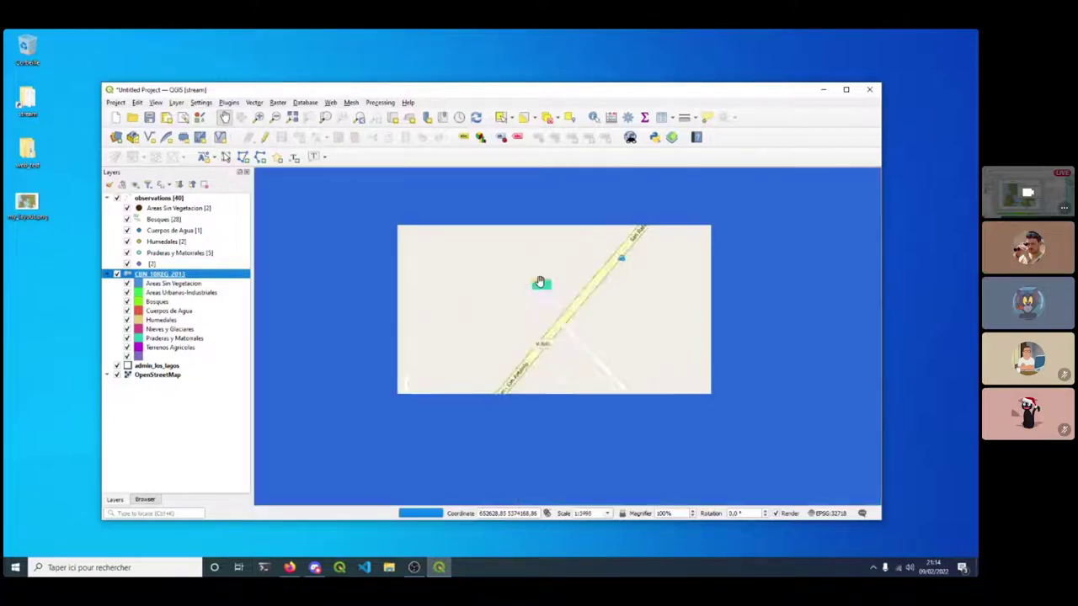
{"action": "scroll", "coordinate": [548, 298], "scroll_direction": "down", "scroll_amount": 1}
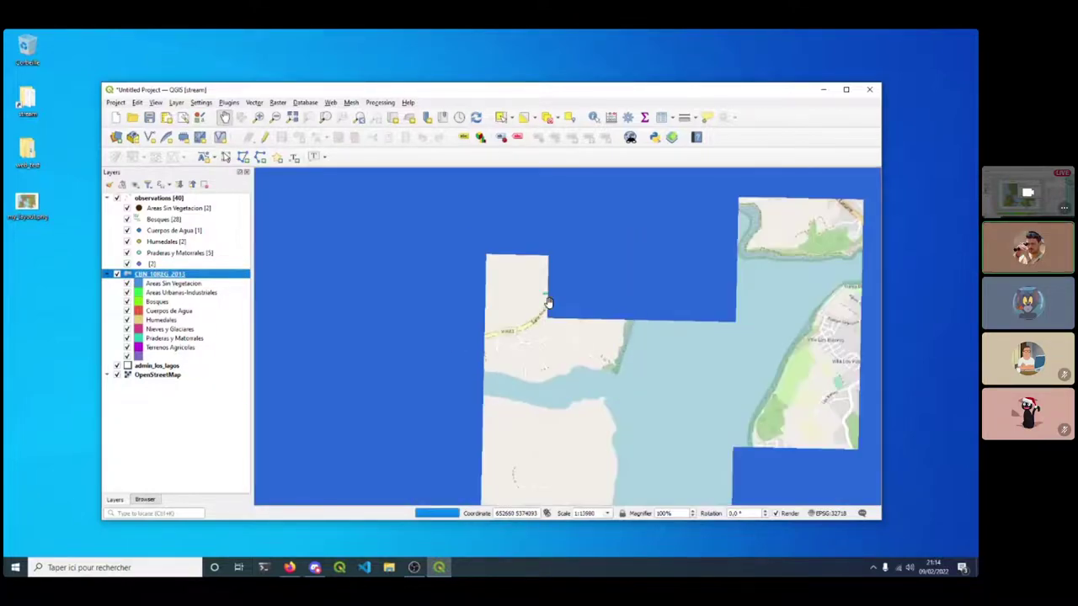
{"action": "scroll", "coordinate": [548, 301], "scroll_direction": "down", "scroll_amount": 1}
{"action": "scroll", "coordinate": [546, 303], "scroll_direction": "down", "scroll_amount": 1}
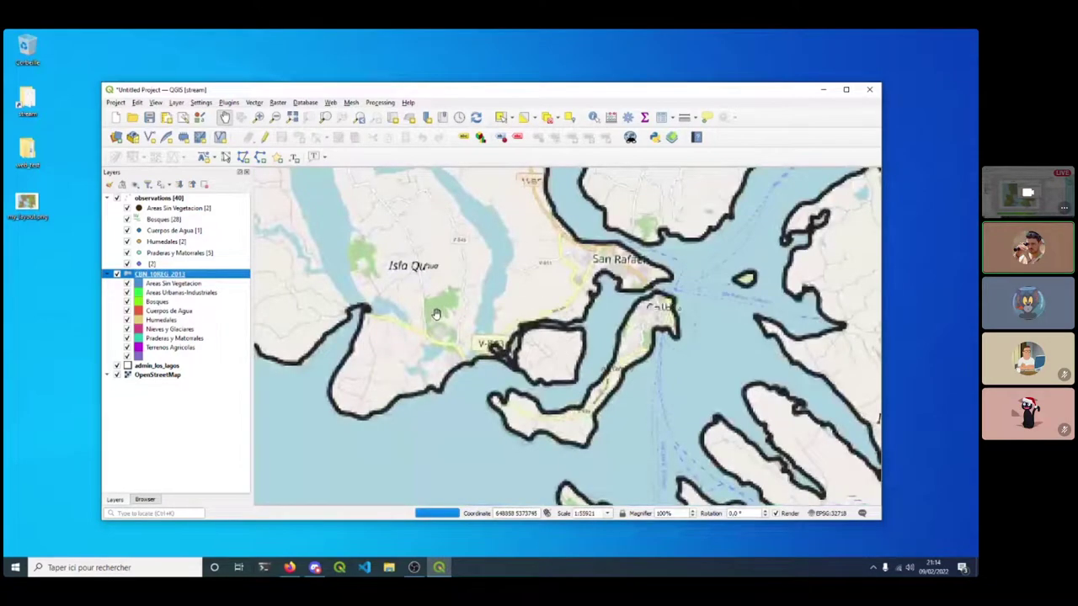
Inspect the Rasterize (Vector to Raster) options for CBN_10REG_2013, including the fields offered for the burn-in value, without running the conversion.
{"action": "right_click", "coordinate": [167, 276]}
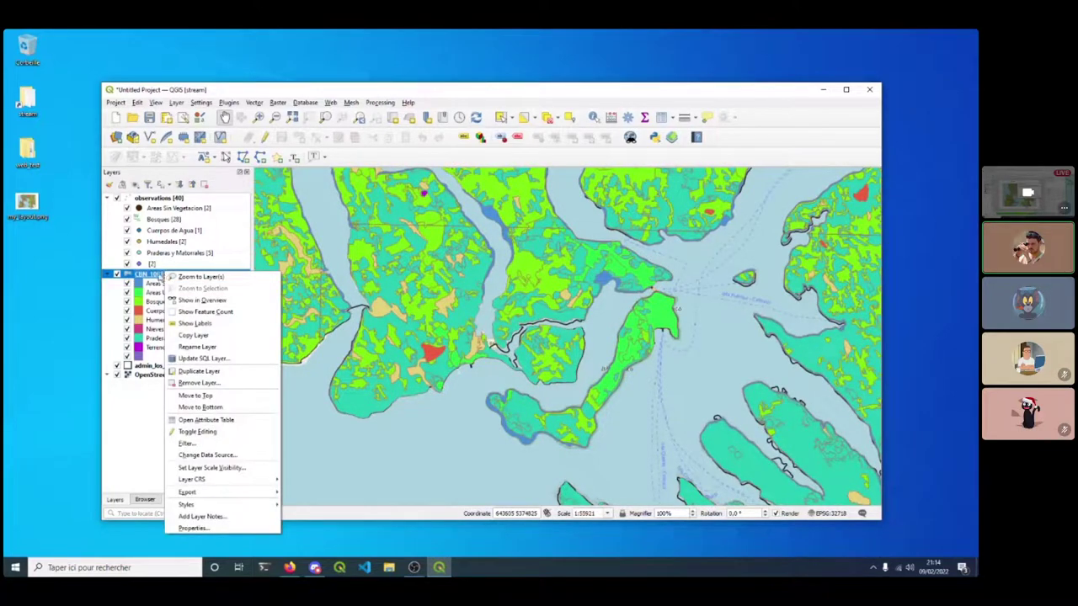
{"action": "key", "text": "Escape"}
{"action": "left_click", "coordinate": [278, 103]}
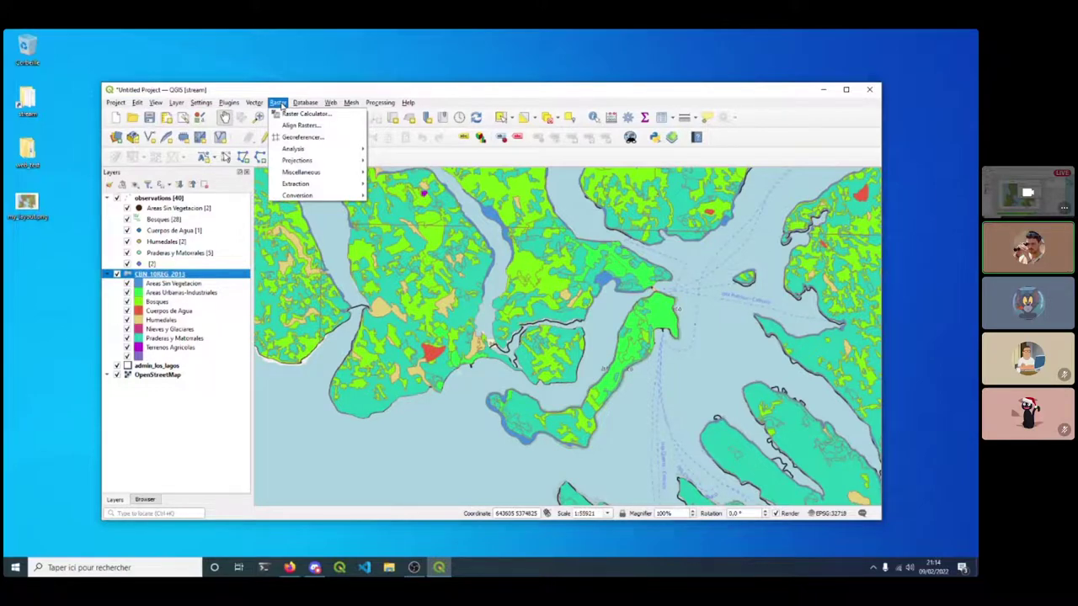
{"action": "mouse_move", "coordinate": [309, 199]}
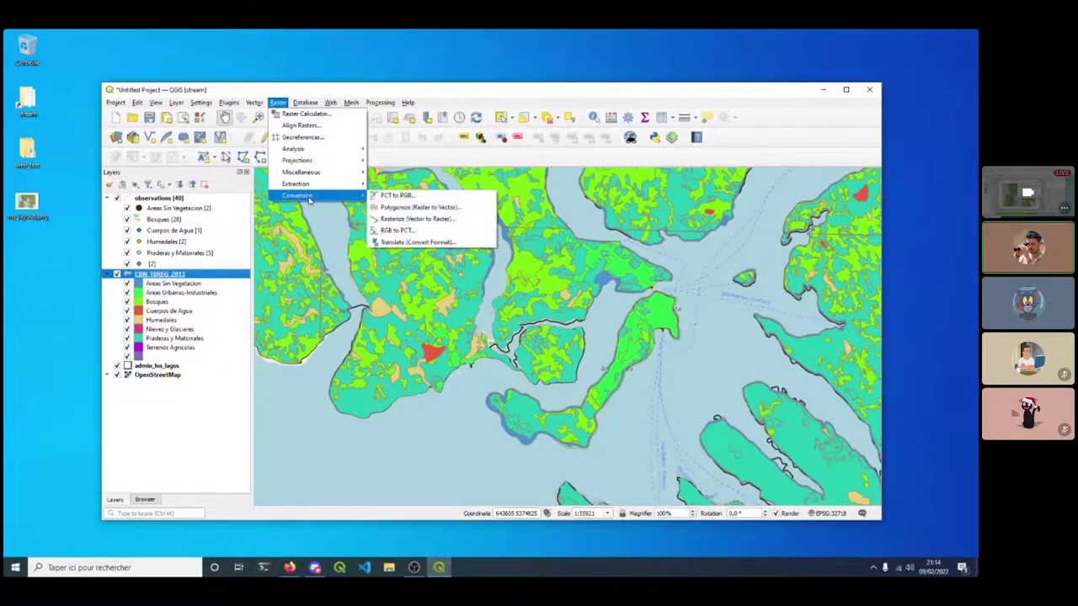
{"action": "left_click", "coordinate": [434, 221]}
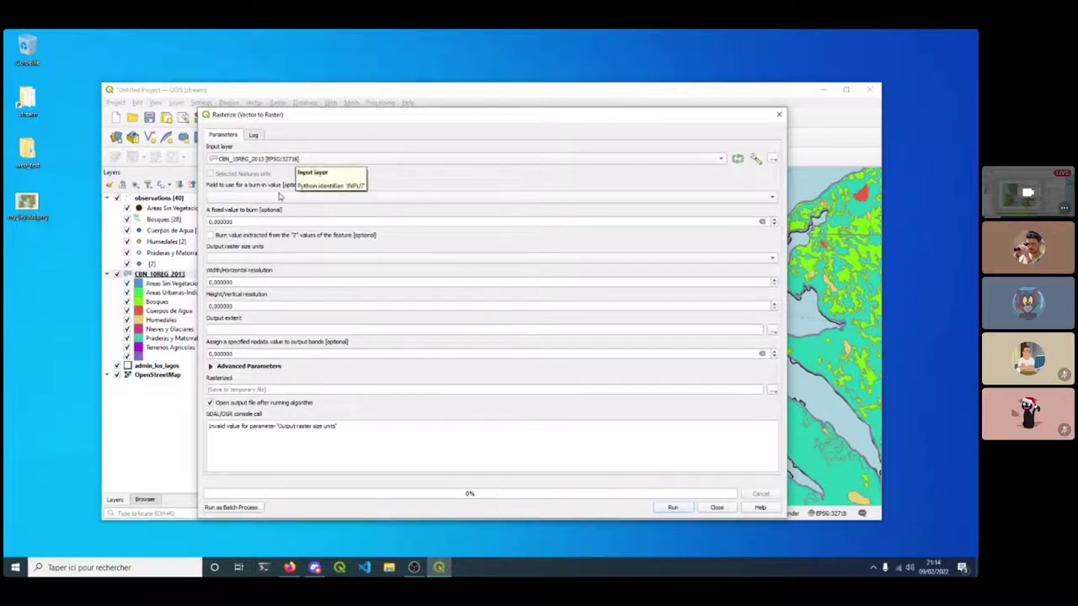
{"action": "left_click", "coordinate": [288, 198]}
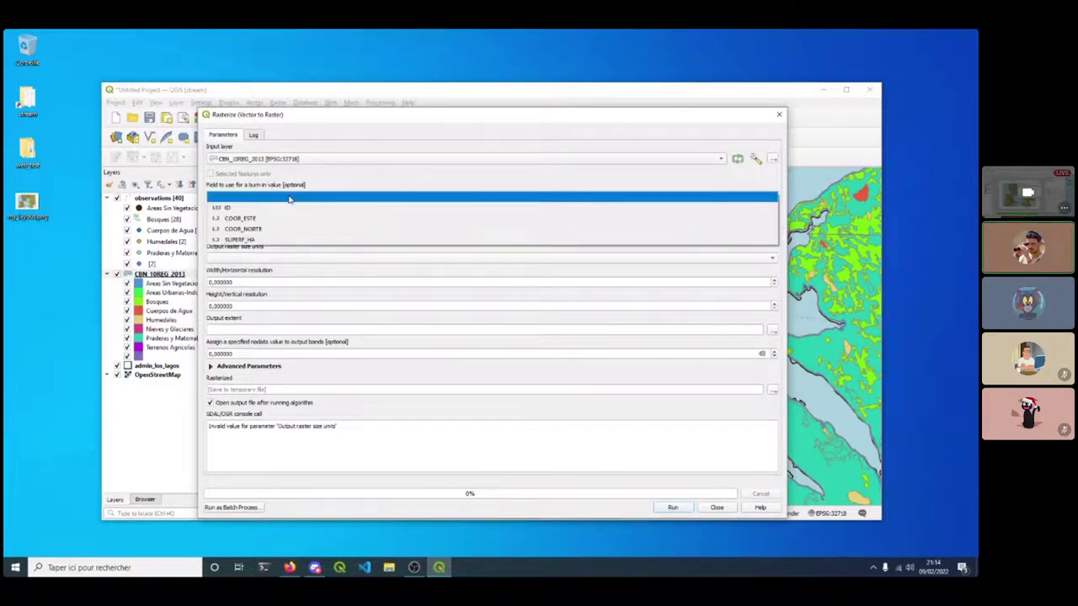
{"action": "left_click", "coordinate": [282, 187]}
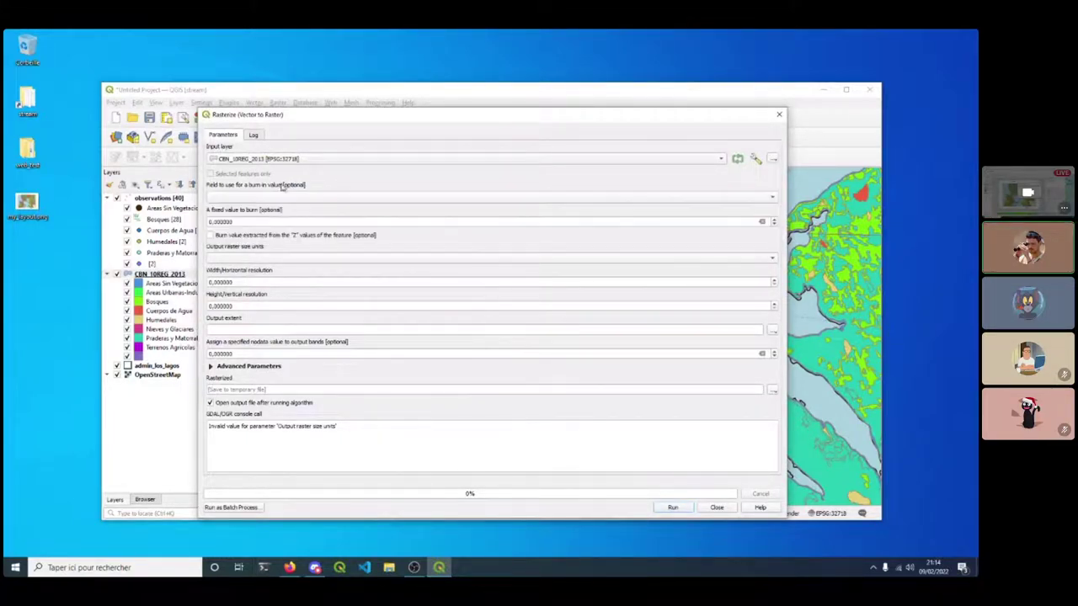
{"action": "left_click", "coordinate": [779, 114]}
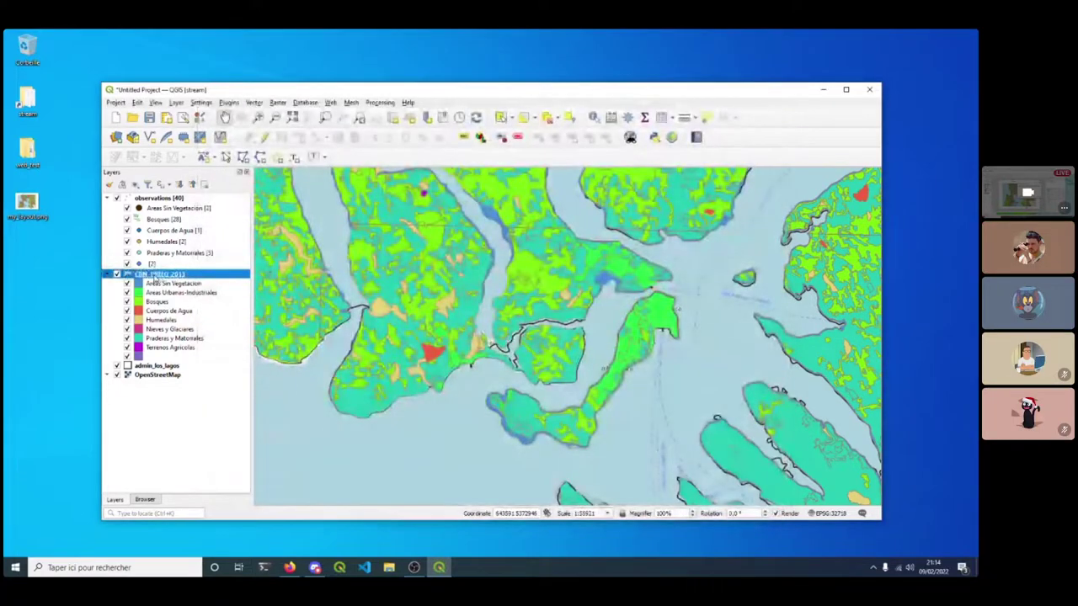
Check the RGB to PCT raster conversion and its input layer choices, leaving the tool without running it.
{"action": "left_click", "coordinate": [115, 103]}
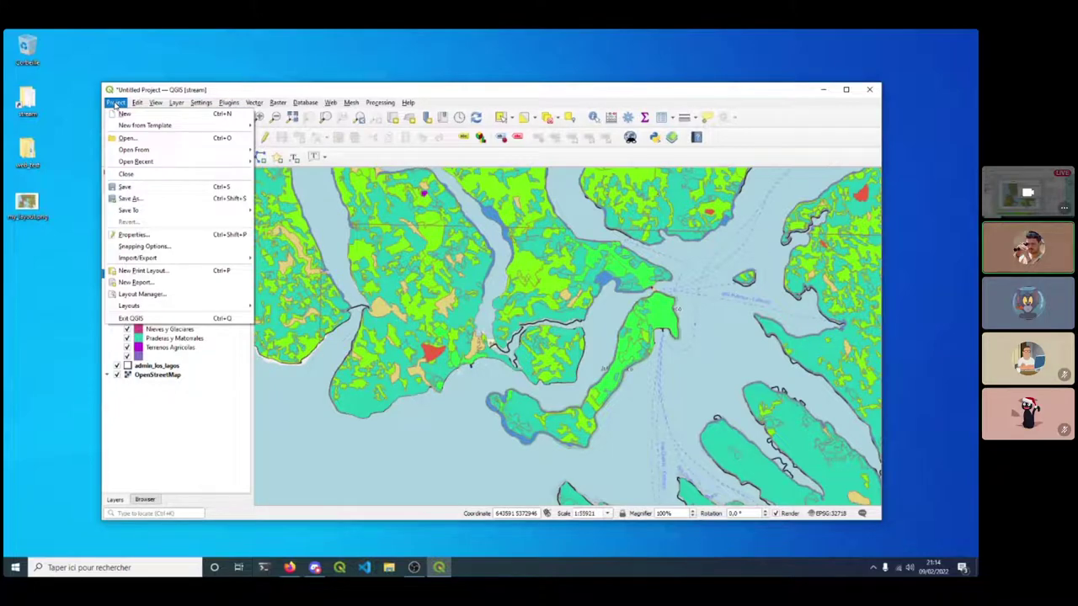
{"action": "left_click", "coordinate": [115, 102]}
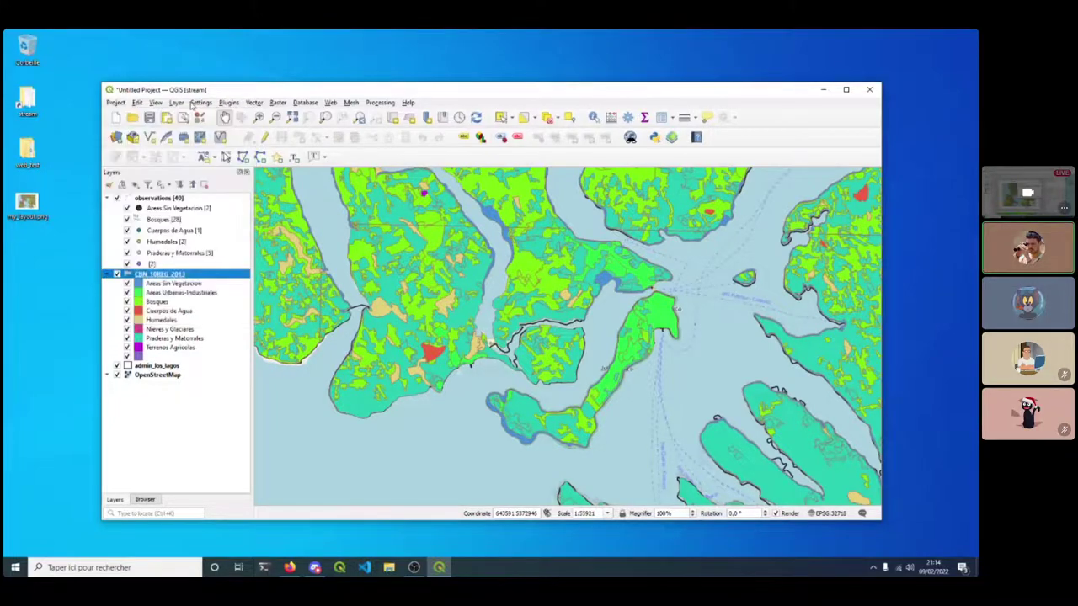
{"action": "left_click", "coordinate": [272, 102]}
{"action": "mouse_move", "coordinate": [323, 198]}
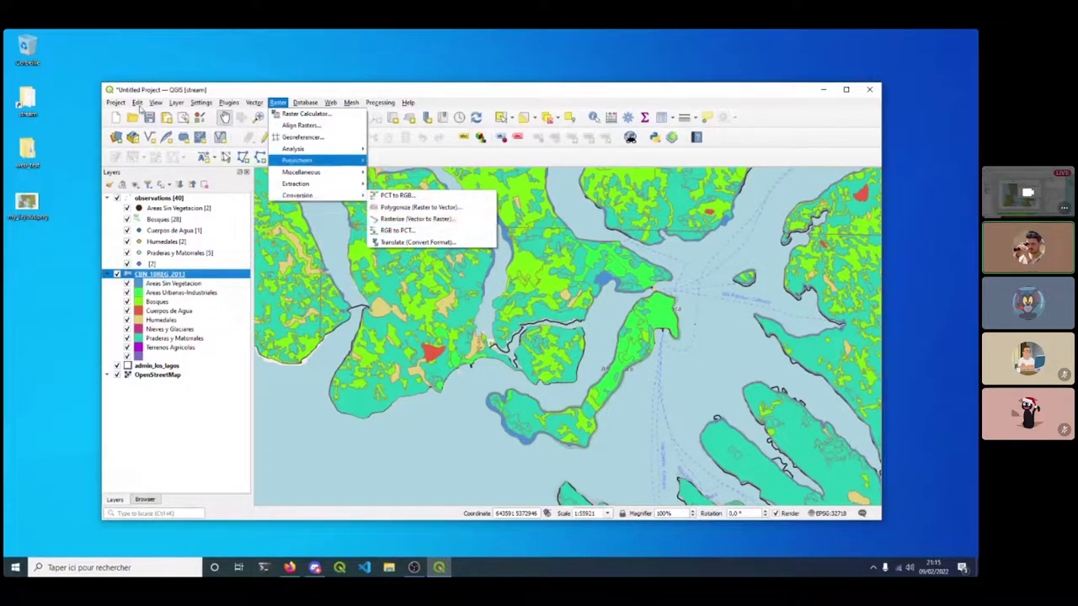
{"action": "mouse_move", "coordinate": [116, 102]}
{"action": "mouse_move", "coordinate": [278, 102]}
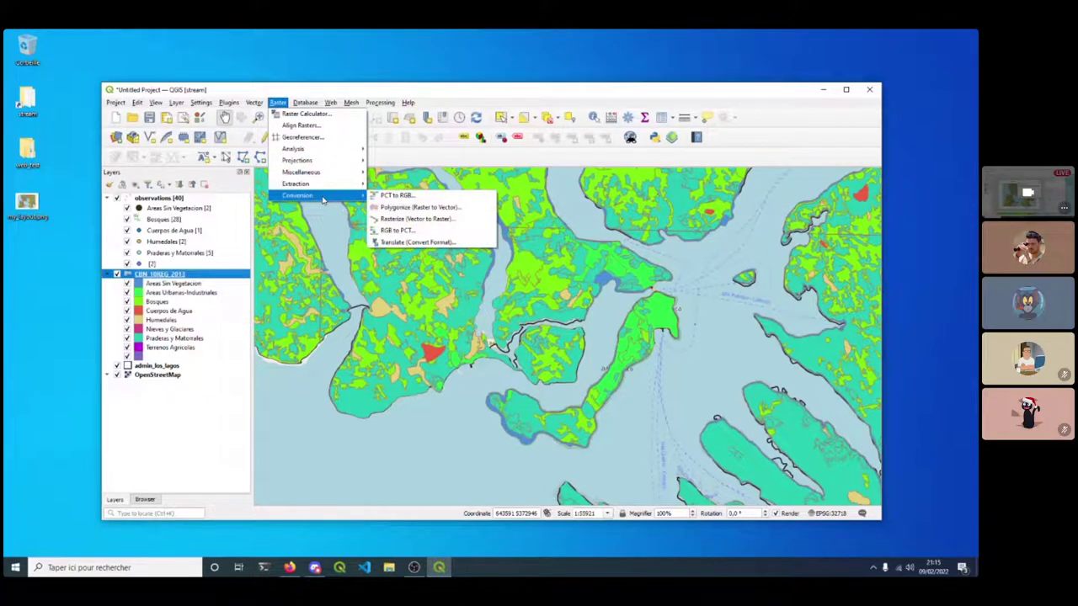
{"action": "left_click", "coordinate": [402, 232]}
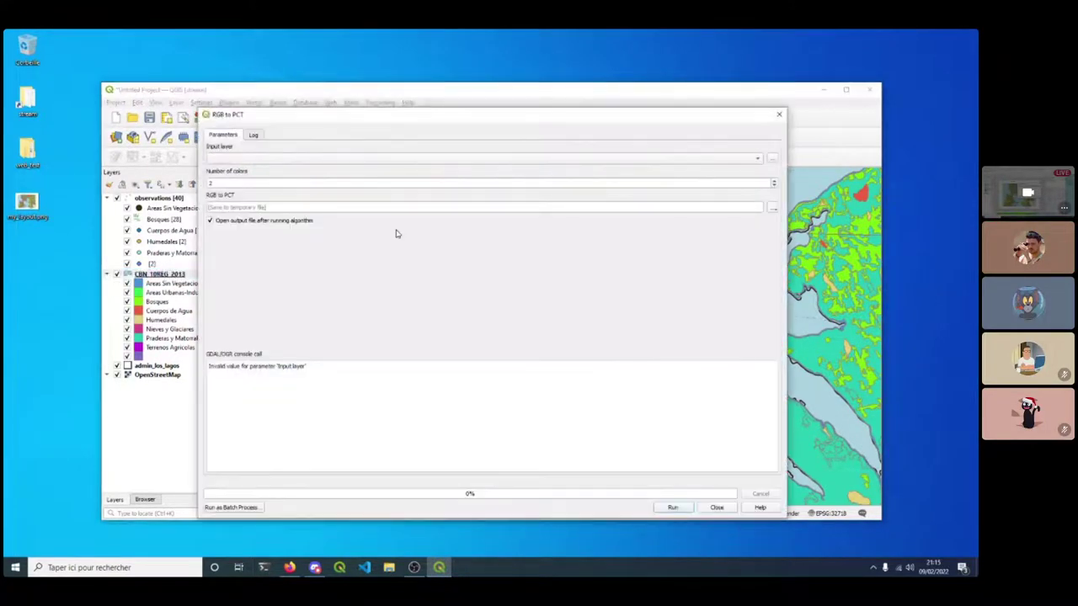
{"action": "left_click", "coordinate": [249, 160]}
{"action": "left_click", "coordinate": [397, 139]}
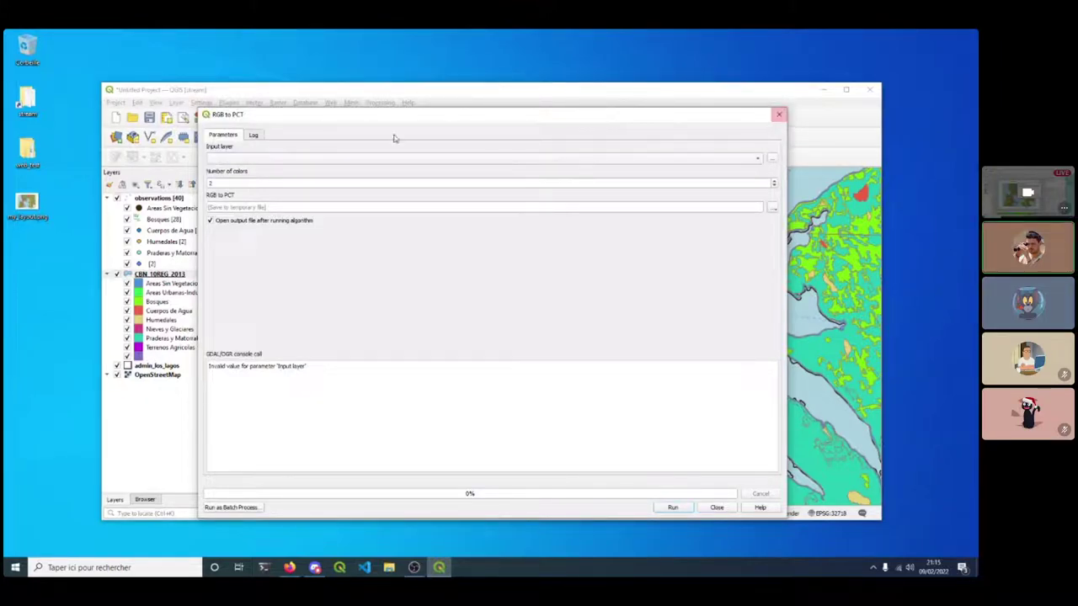
{"action": "left_click", "coordinate": [779, 113]}
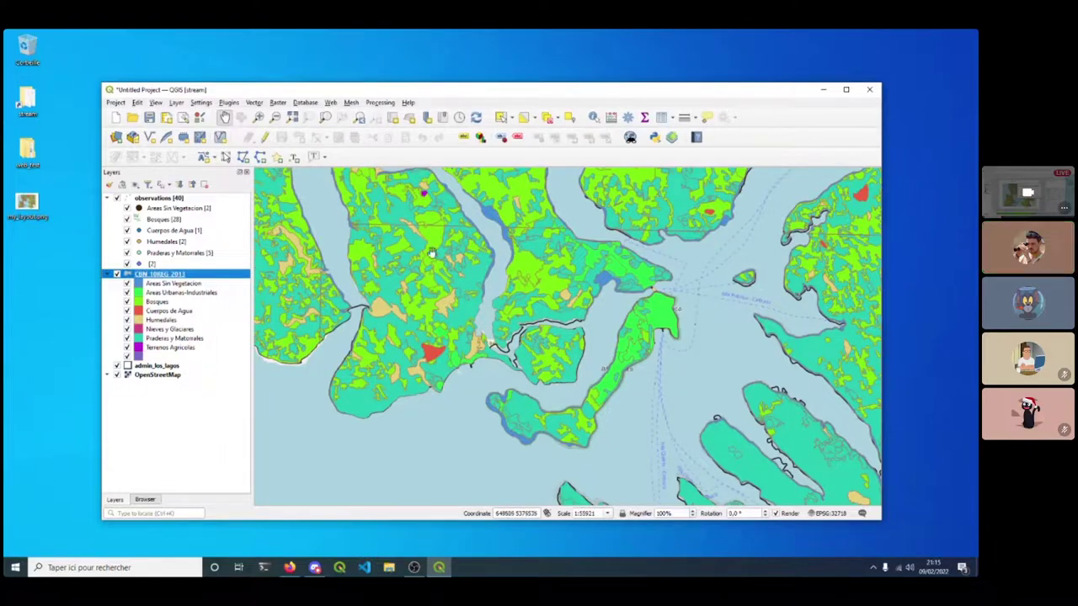
Hide the admin_los_lagos, OpenStreetMap and observations layers and frame the CBN_10REG_2013 land-use polygons around the northern coast and inlets.
{"action": "left_click", "coordinate": [118, 104]}
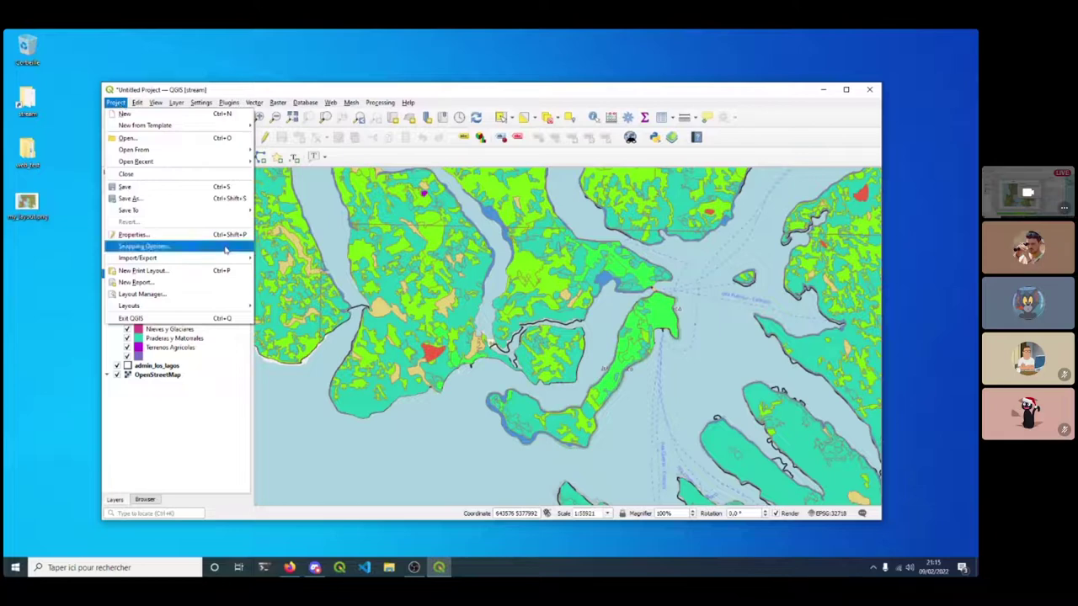
{"action": "mouse_move", "coordinate": [229, 260]}
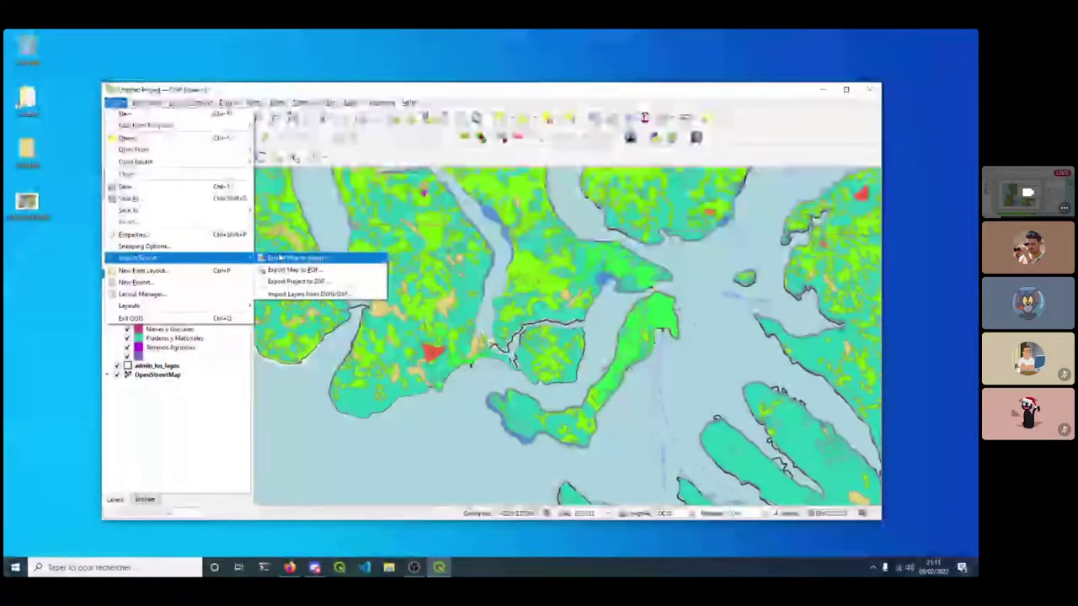
{"action": "left_click", "coordinate": [173, 403]}
{"action": "left_click", "coordinate": [117, 366]}
{"action": "left_click", "coordinate": [119, 376]}
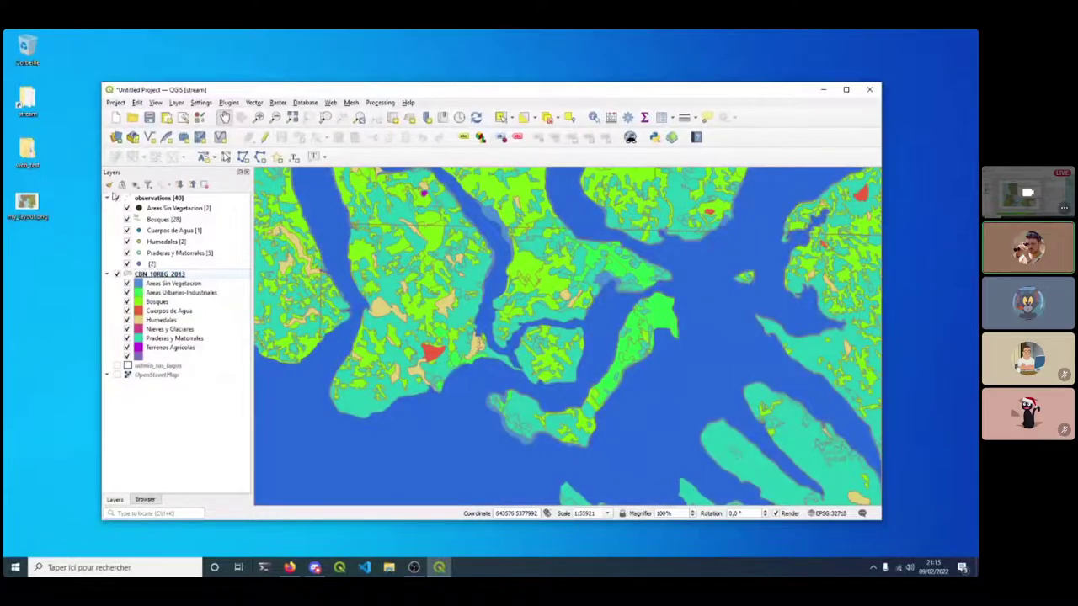
{"action": "left_click", "coordinate": [117, 198]}
{"action": "left_click", "coordinate": [160, 274]}
{"action": "scroll", "coordinate": [394, 294], "scroll_direction": "down", "scroll_amount": 3}
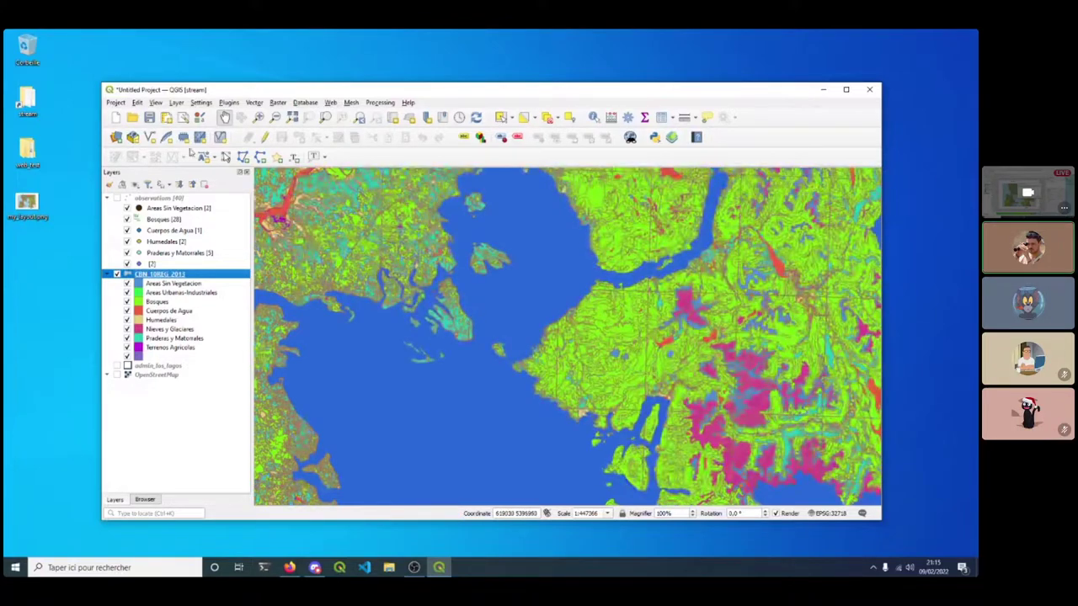
{"action": "scroll", "coordinate": [341, 236], "scroll_direction": "up", "scroll_amount": 2}
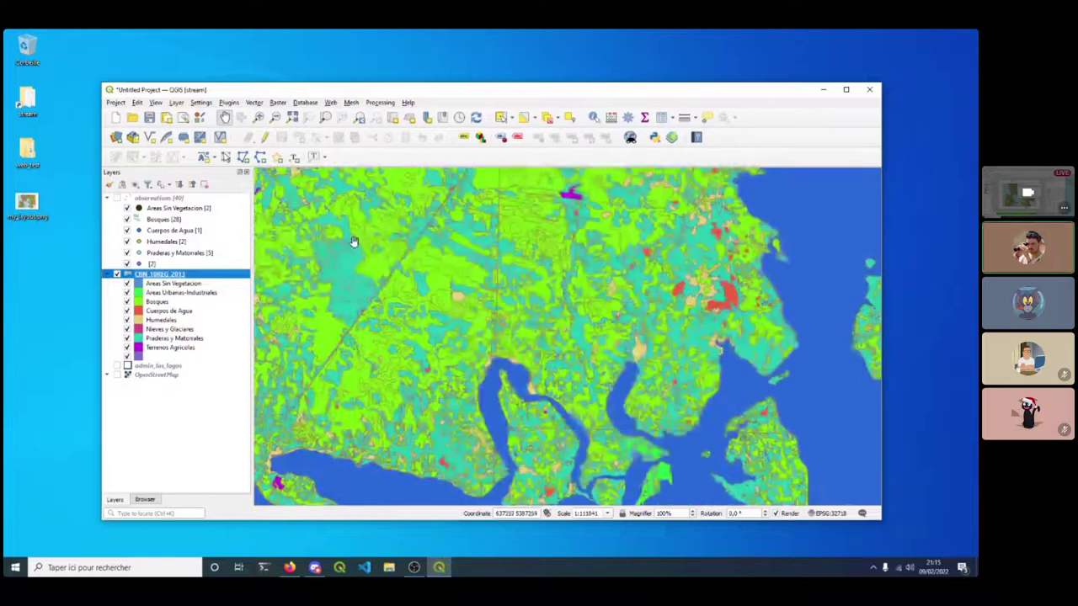
Start exporting the current map view as an image with the resolution set to 300 dpi.
{"action": "left_click", "coordinate": [114, 102]}
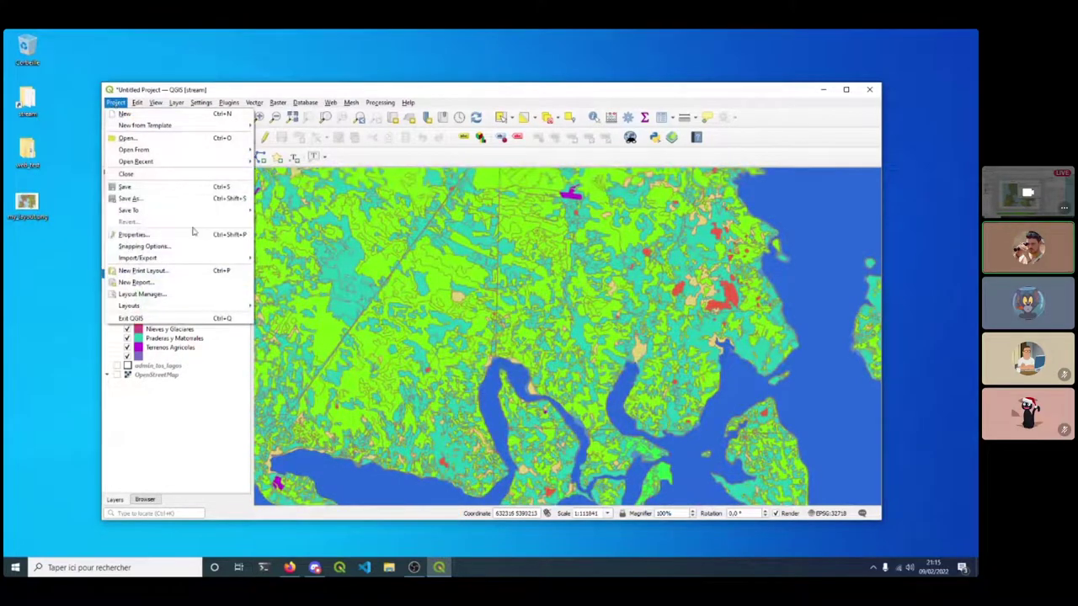
{"action": "mouse_move", "coordinate": [197, 258]}
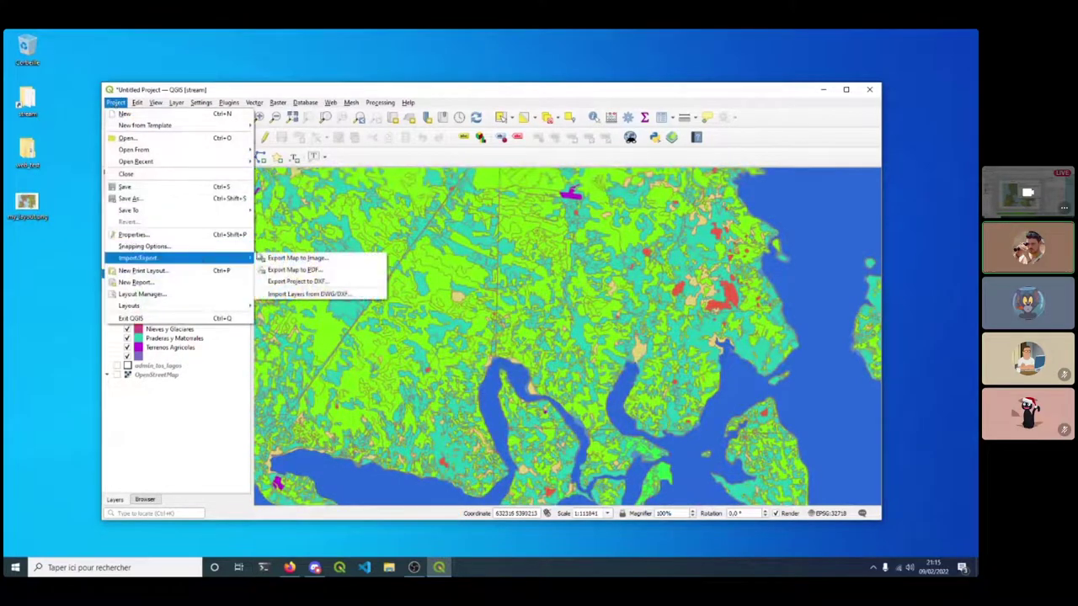
{"action": "left_click", "coordinate": [319, 259]}
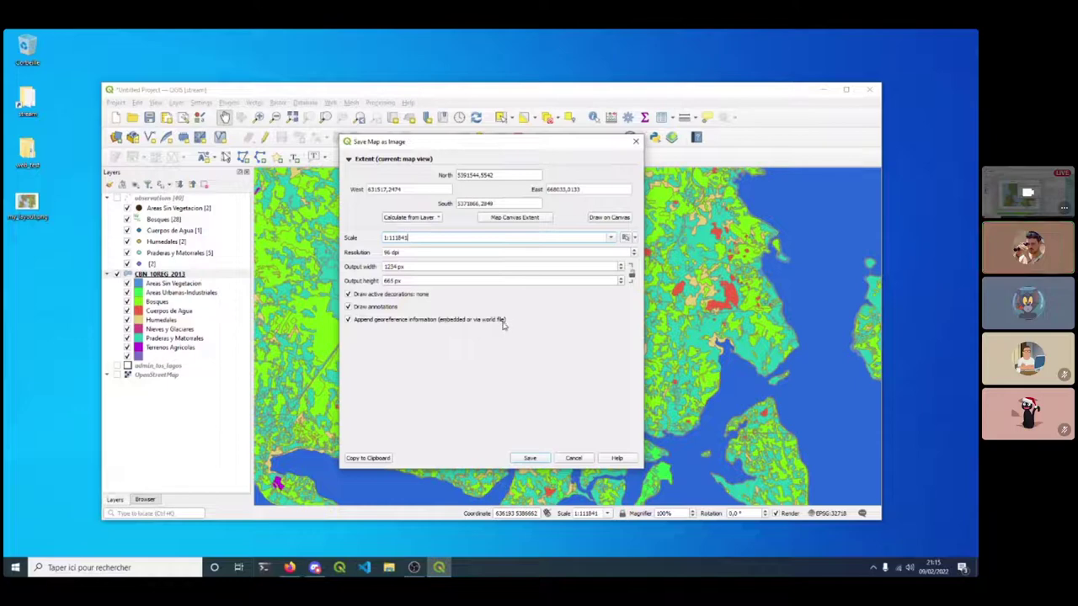
{"action": "type", "text": "300"}
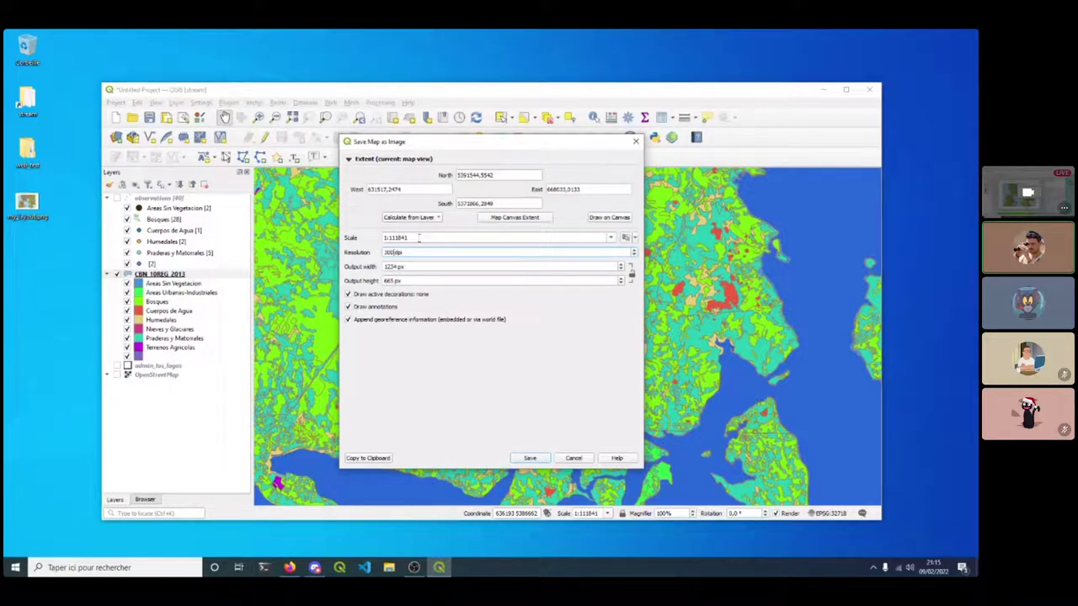
{"action": "left_click", "coordinate": [419, 238]}
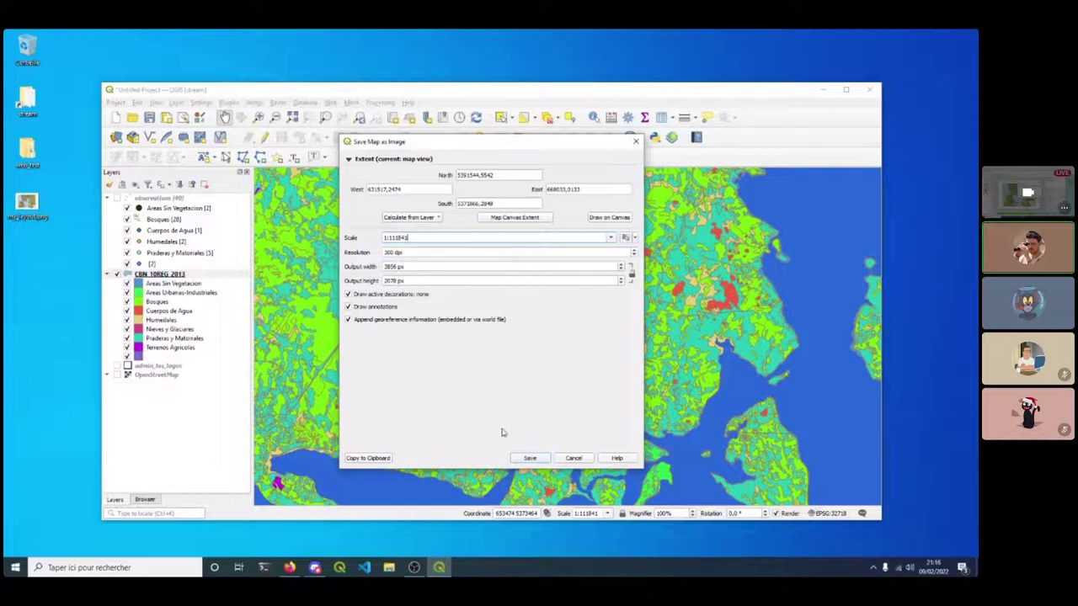
{"action": "left_click", "coordinate": [529, 458]}
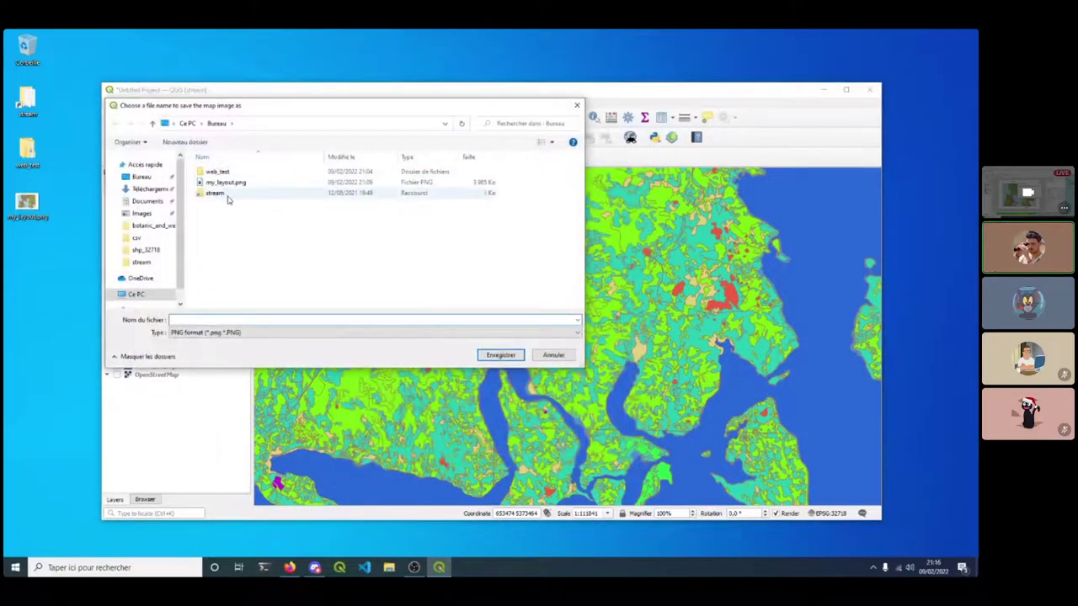
Name the map image my_raster and create a rasters folder inside botanic_and_web as its save location.
{"action": "type", "text": "m"}
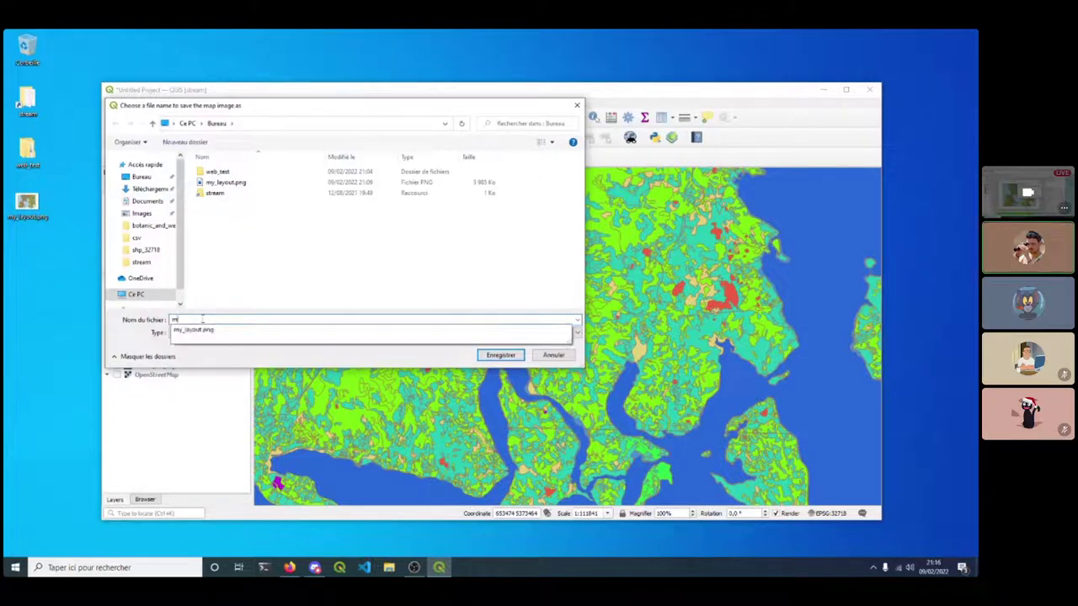
{"action": "type", "text": "y_raster"}
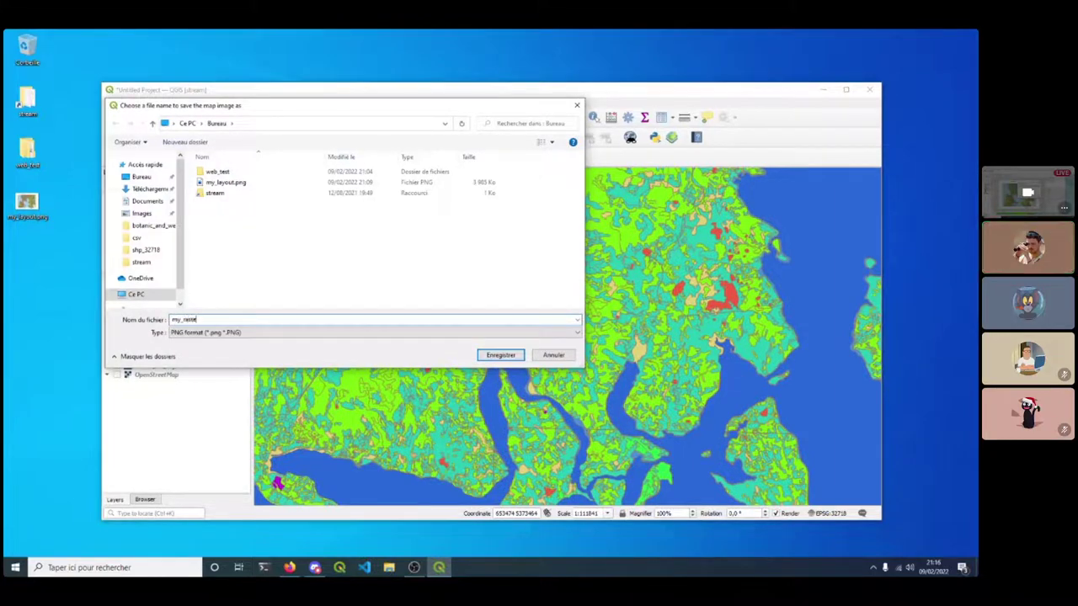
{"action": "left_click", "coordinate": [152, 227]}
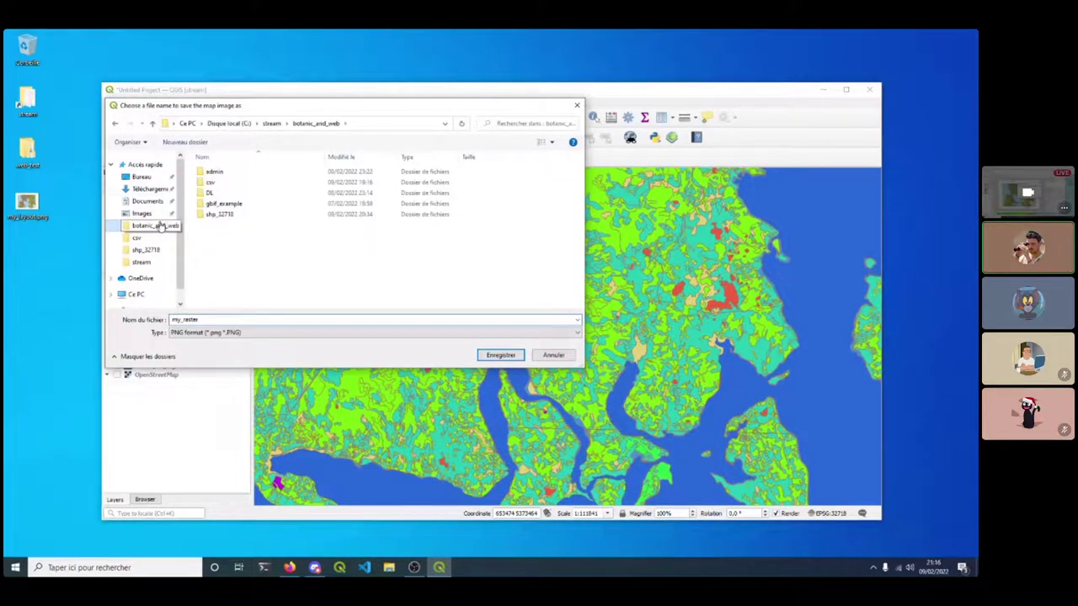
{"action": "left_click", "coordinate": [175, 145]}
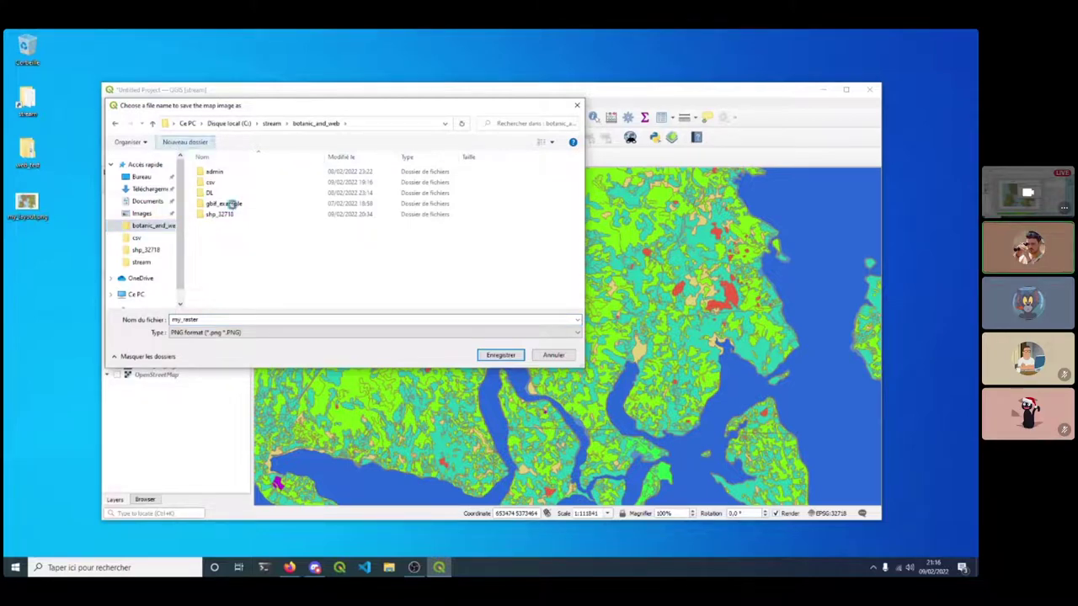
{"action": "type", "text": "rasters"}
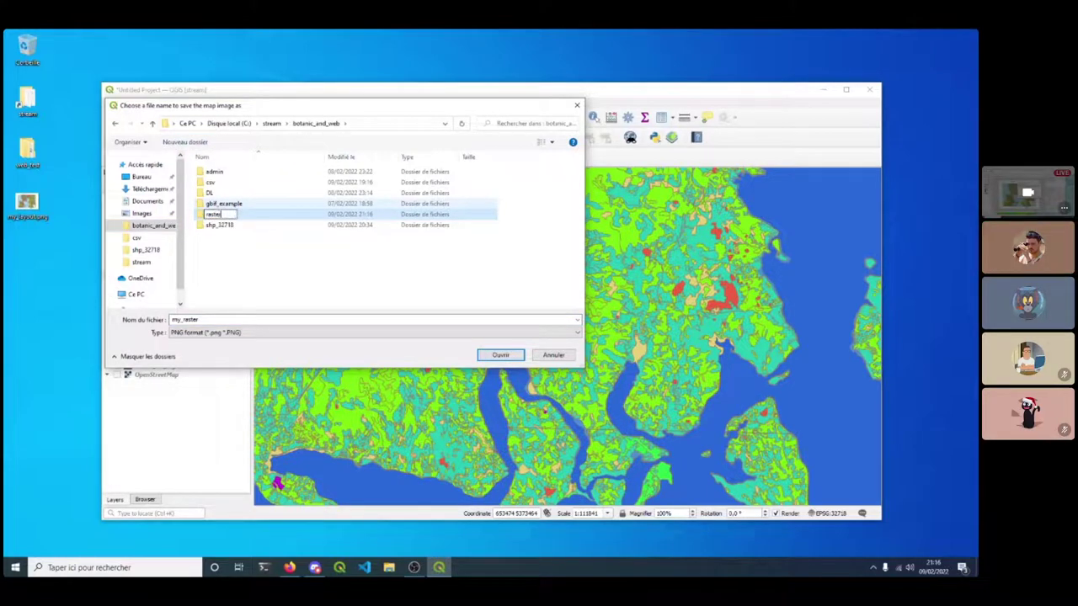
{"action": "key", "text": "Return"}
{"action": "key", "text": "Return"}
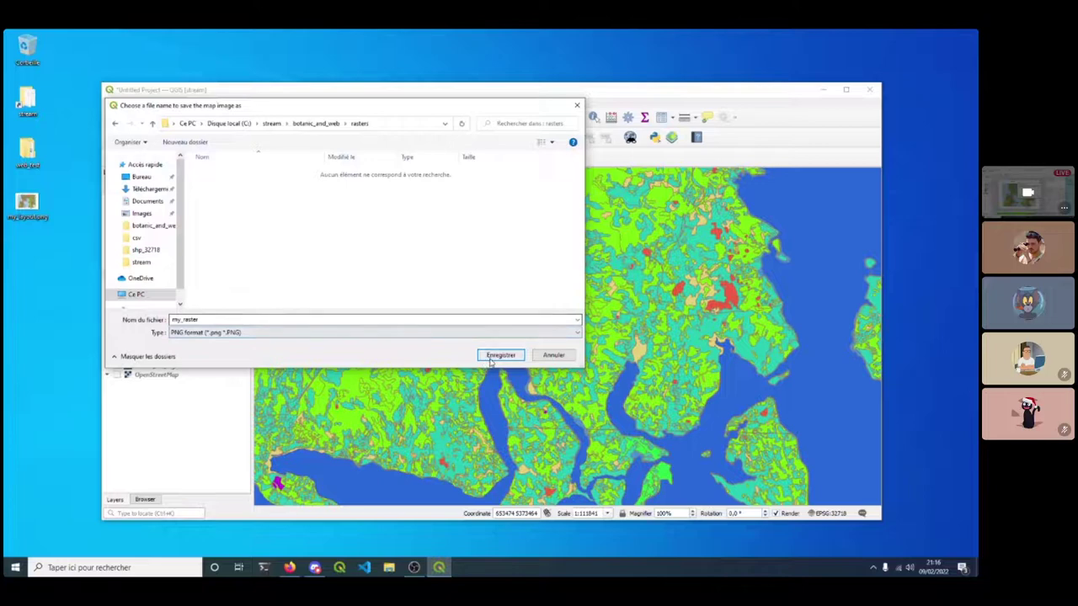
Choose TIFF as the file format and save the map image as my_raster.tiff.
{"action": "left_click", "coordinate": [392, 334]}
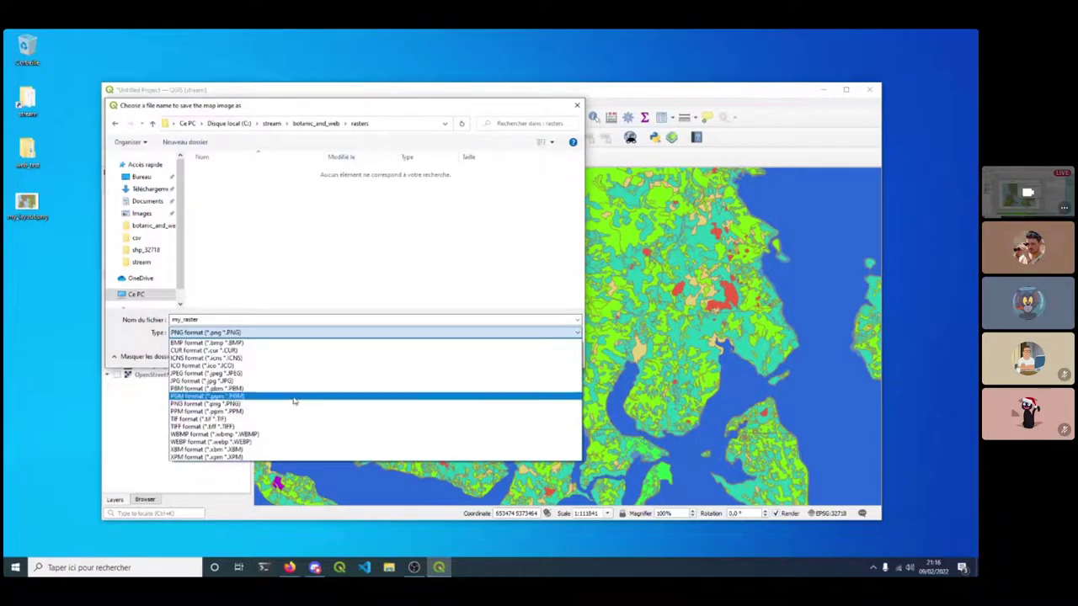
{"action": "left_click", "coordinate": [282, 426]}
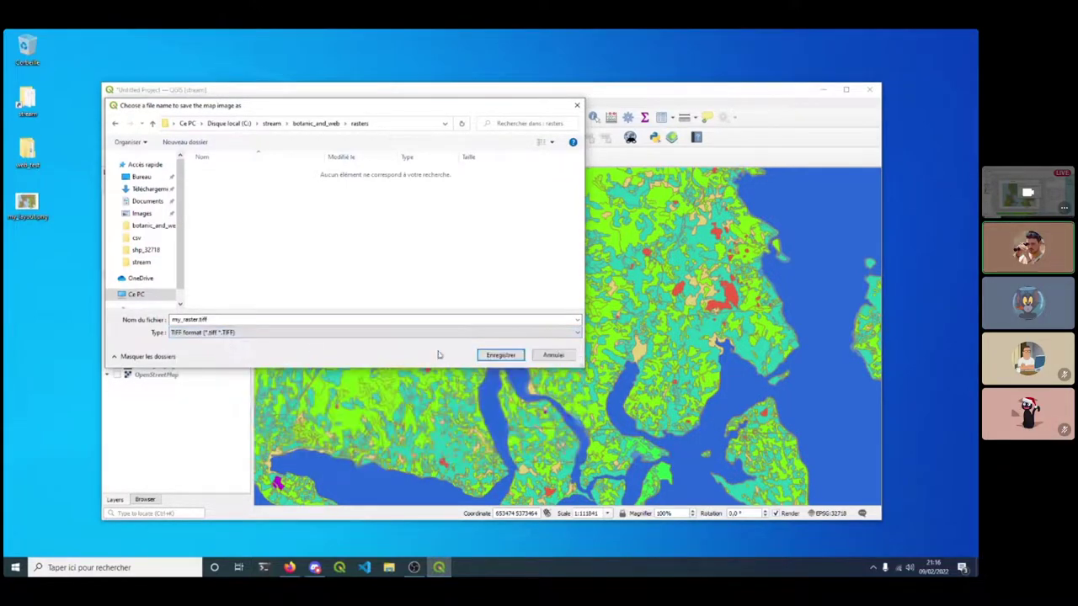
{"action": "left_click", "coordinate": [498, 357]}
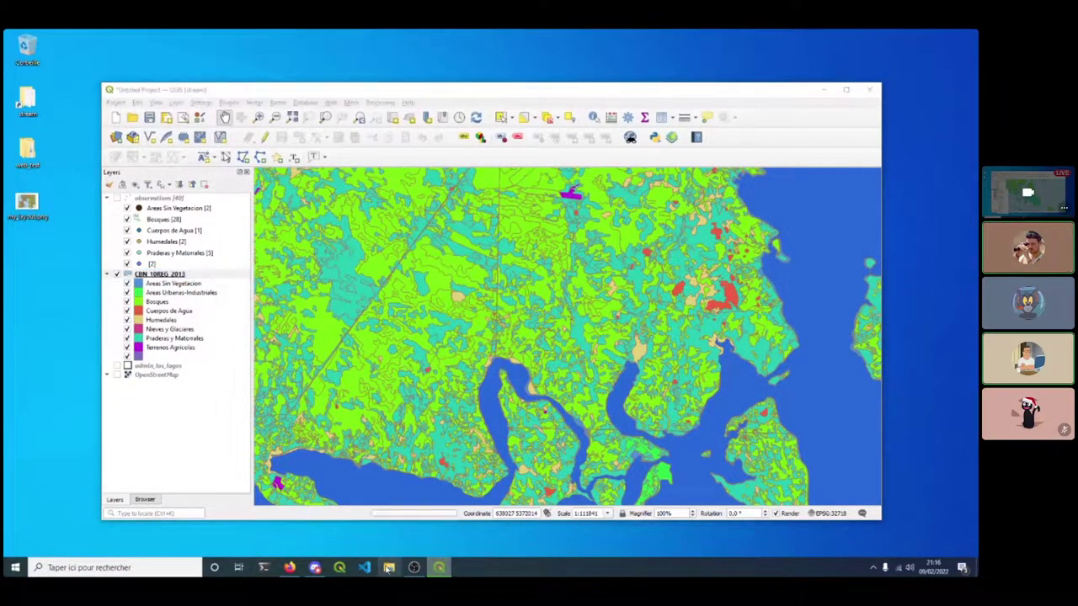
Add my_raster.tiff from the botanic_and_web rasters folder to the QGIS project, and hide and collapse the CBN_10REG_2013 layer.
{"action": "key", "text": "super+e"}
{"action": "left_click", "coordinate": [442, 315]}
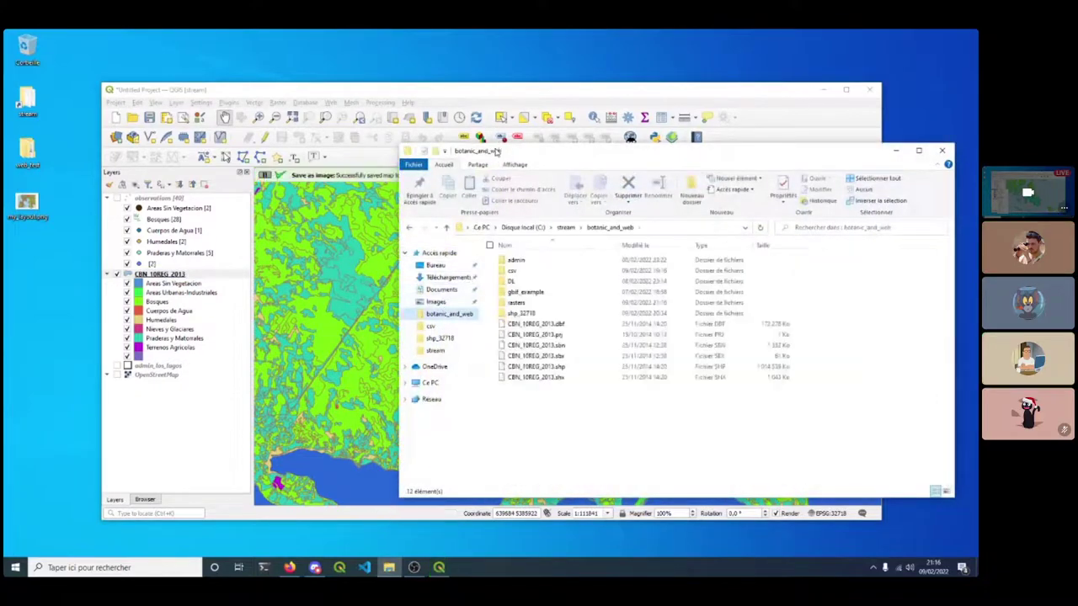
{"action": "left_click_drag", "start_coordinate": [493, 147], "coordinate": [476, 135]}
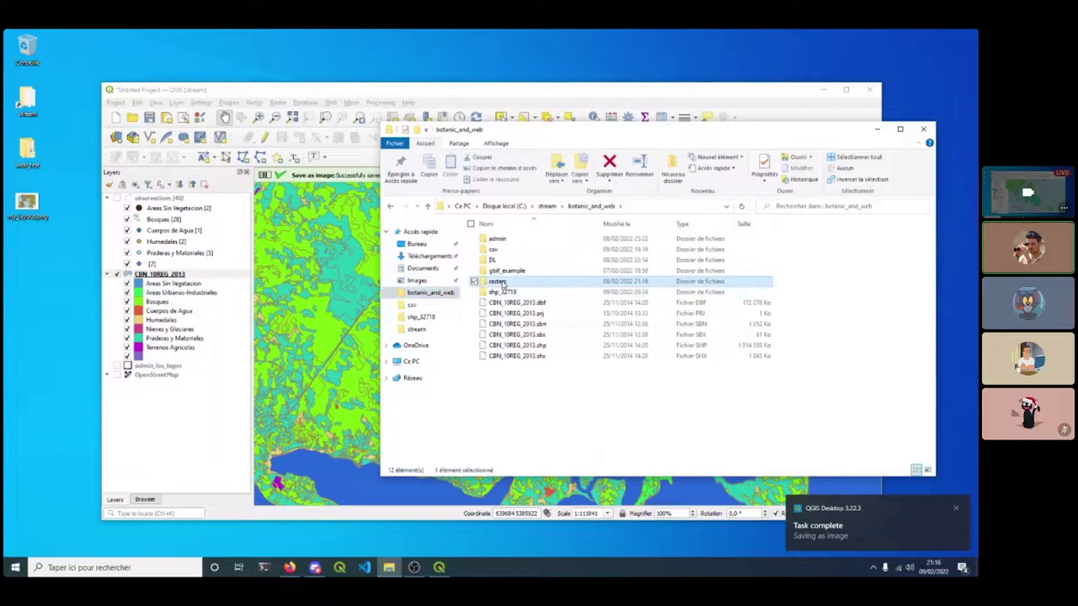
{"action": "double_click", "coordinate": [504, 282]}
{"action": "left_click", "coordinate": [503, 267]}
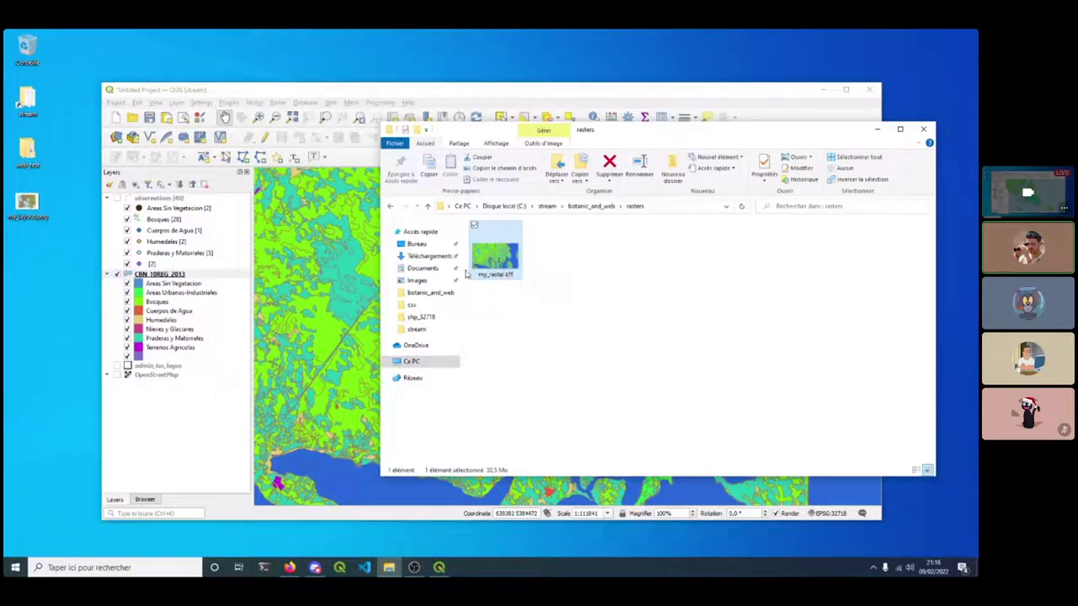
{"action": "left_click_drag", "start_coordinate": [490, 263], "coordinate": [212, 401]}
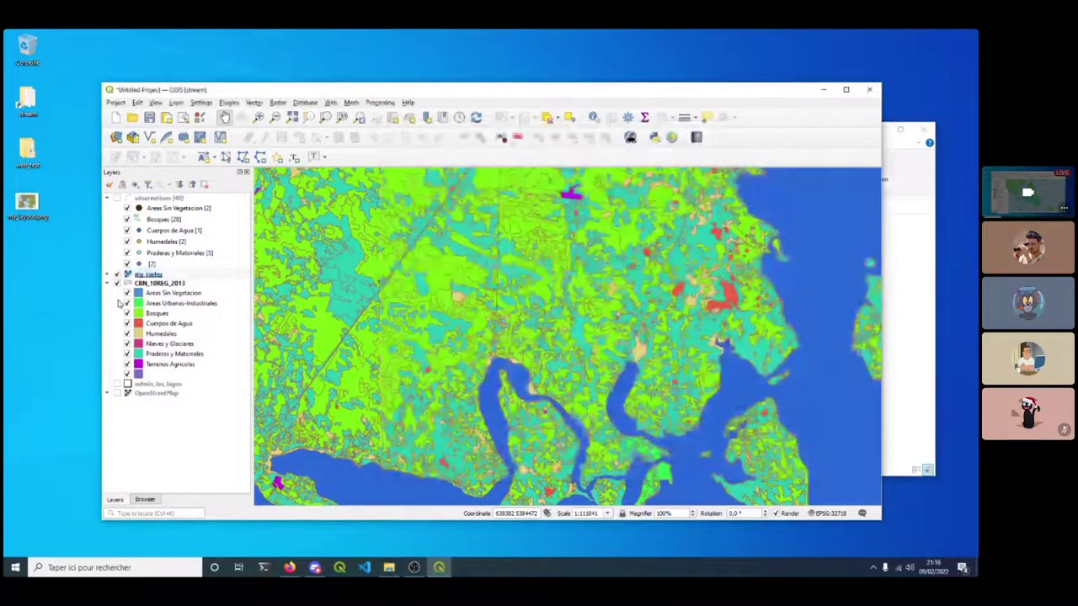
{"action": "left_click", "coordinate": [118, 284]}
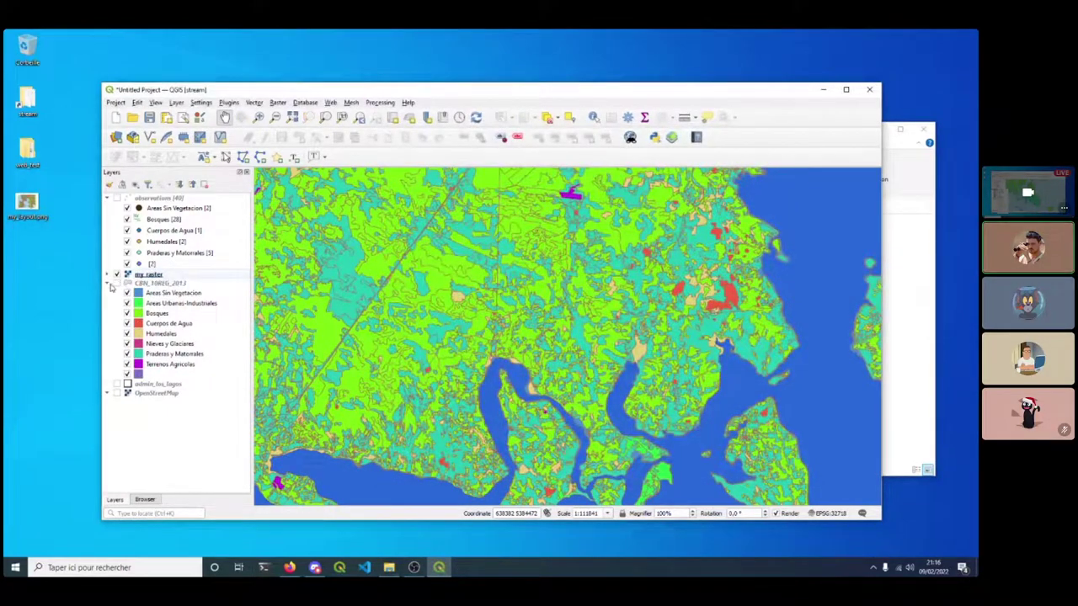
{"action": "left_click", "coordinate": [109, 284]}
Examine the my_raster layer on its own, checking its full extent, its cut-off edges and the detail around the inlets.
{"action": "scroll", "coordinate": [390, 337], "scroll_direction": "down", "scroll_amount": 3}
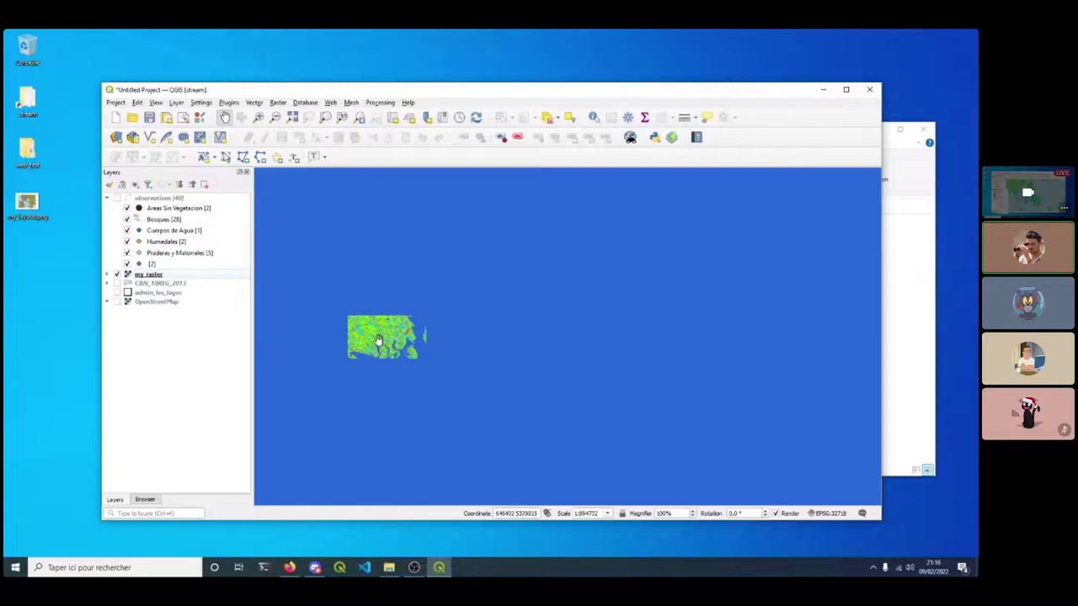
{"action": "left_click_drag", "start_coordinate": [390, 339], "coordinate": [459, 346]}
{"action": "scroll", "coordinate": [463, 348], "scroll_direction": "up", "scroll_amount": 3}
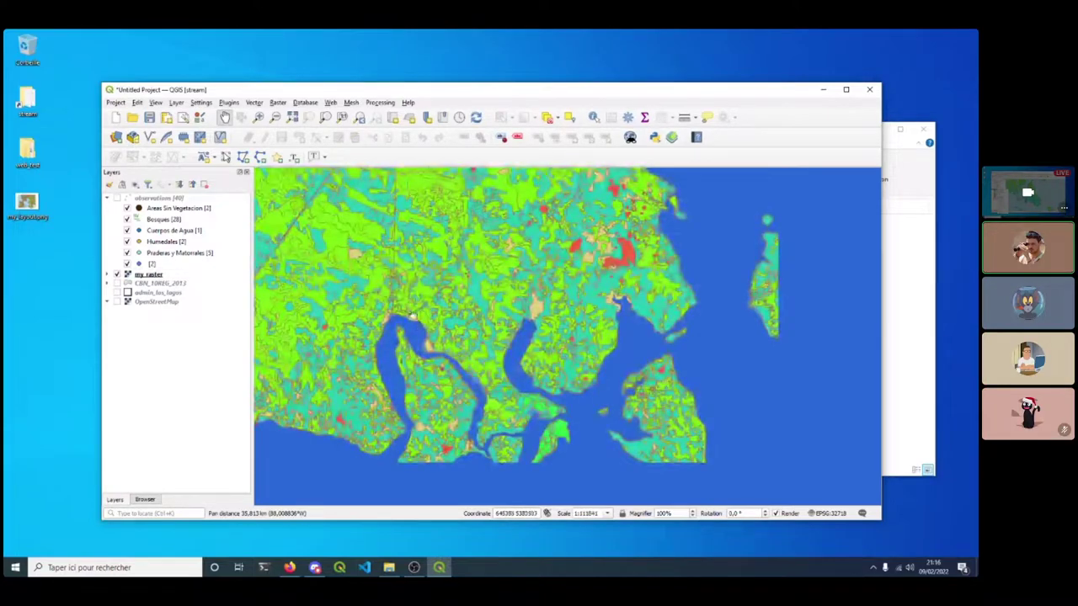
{"action": "left_click_drag", "start_coordinate": [474, 325], "coordinate": [389, 353]}
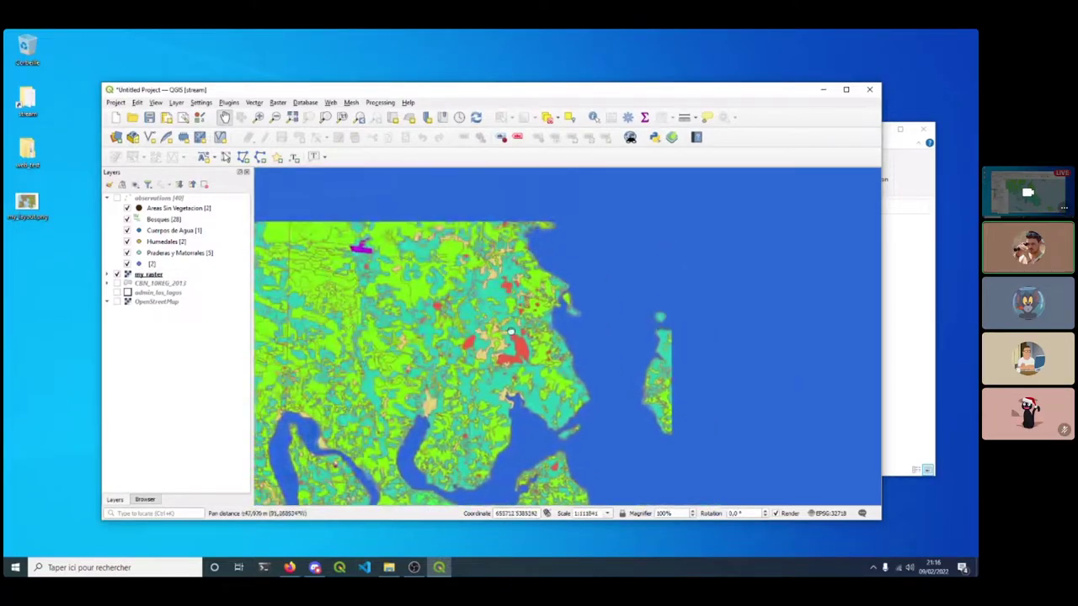
{"action": "left_click_drag", "start_coordinate": [500, 329], "coordinate": [493, 293]}
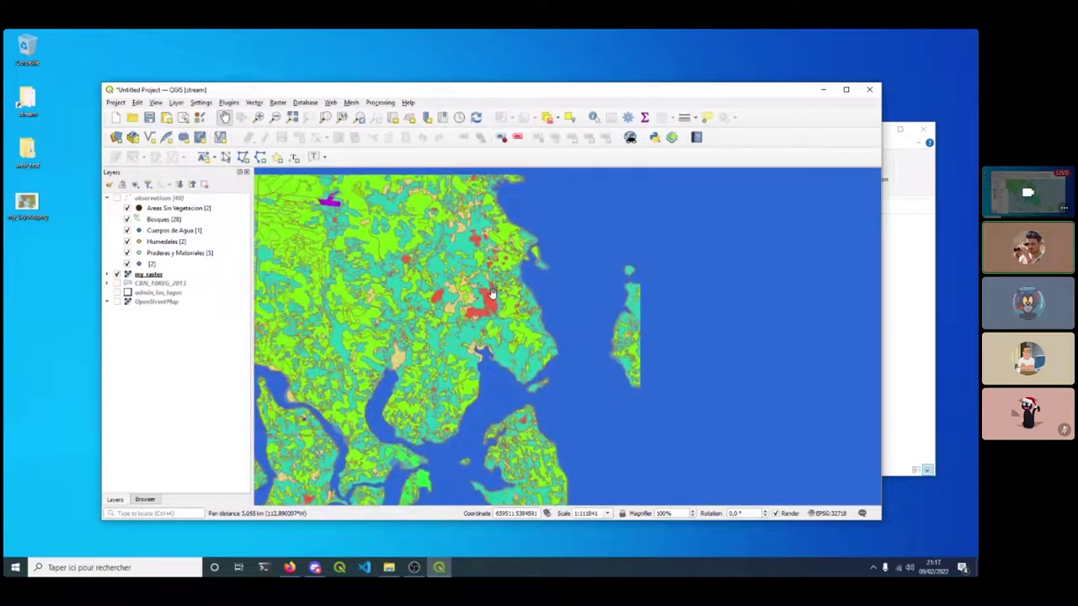
{"action": "scroll", "coordinate": [493, 294], "scroll_direction": "down", "scroll_amount": 2}
{"action": "left_click_drag", "start_coordinate": [409, 289], "coordinate": [446, 366]}
{"action": "scroll", "coordinate": [443, 330], "scroll_direction": "up", "scroll_amount": 2}
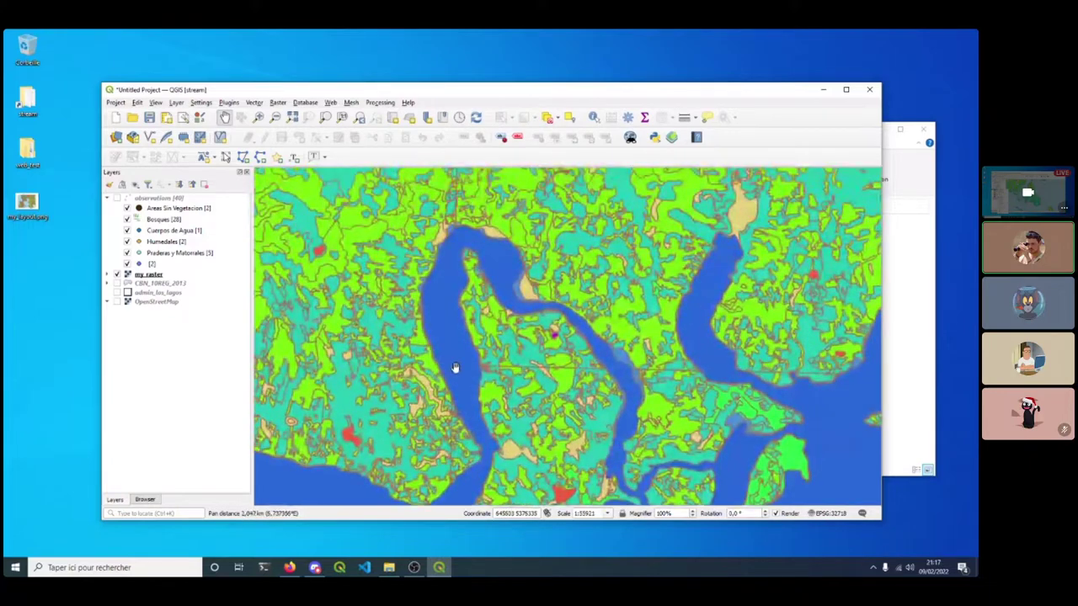
{"action": "scroll", "coordinate": [464, 356], "scroll_direction": "down", "scroll_amount": 3}
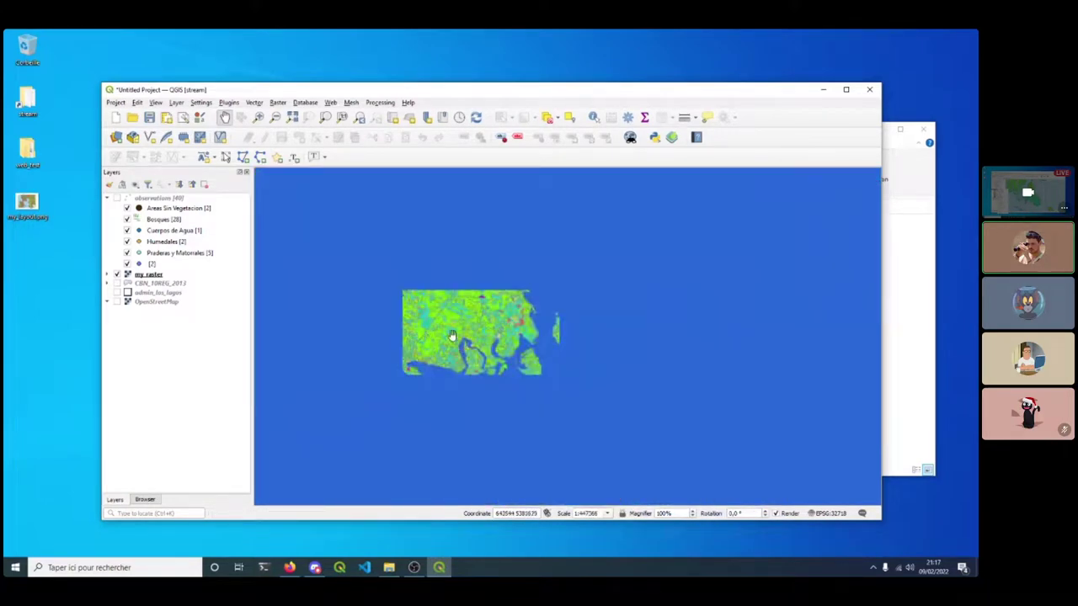
Show the observations, OpenStreetMap and admin_los_lagos layers together with my_raster.
{"action": "left_click", "coordinate": [117, 198]}
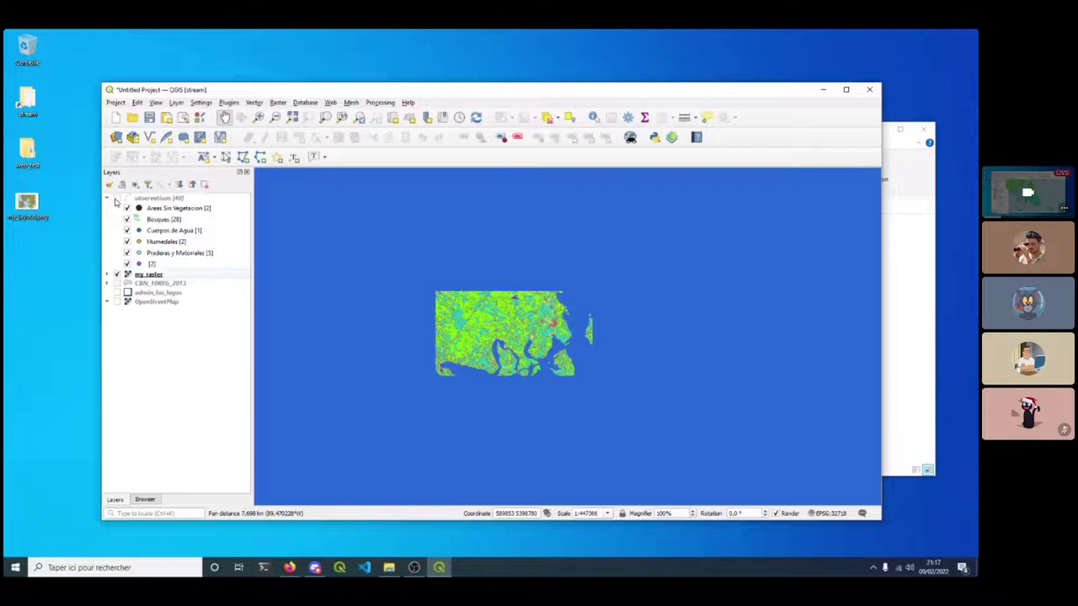
{"action": "left_click", "coordinate": [117, 301]}
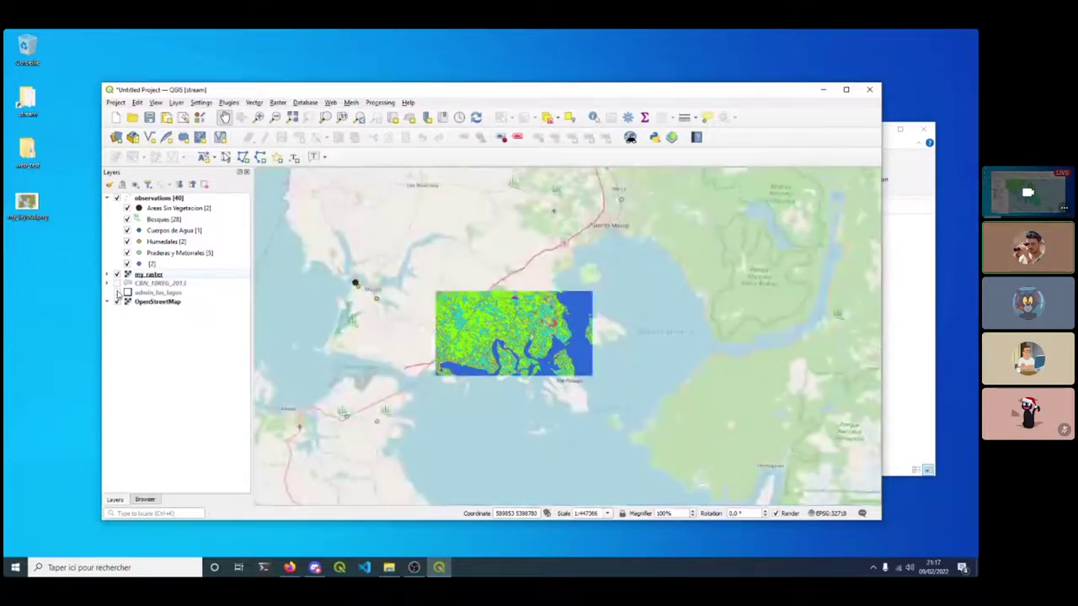
{"action": "left_click", "coordinate": [117, 292]}
{"action": "scroll", "coordinate": [476, 322], "scroll_direction": "up", "scroll_amount": 2}
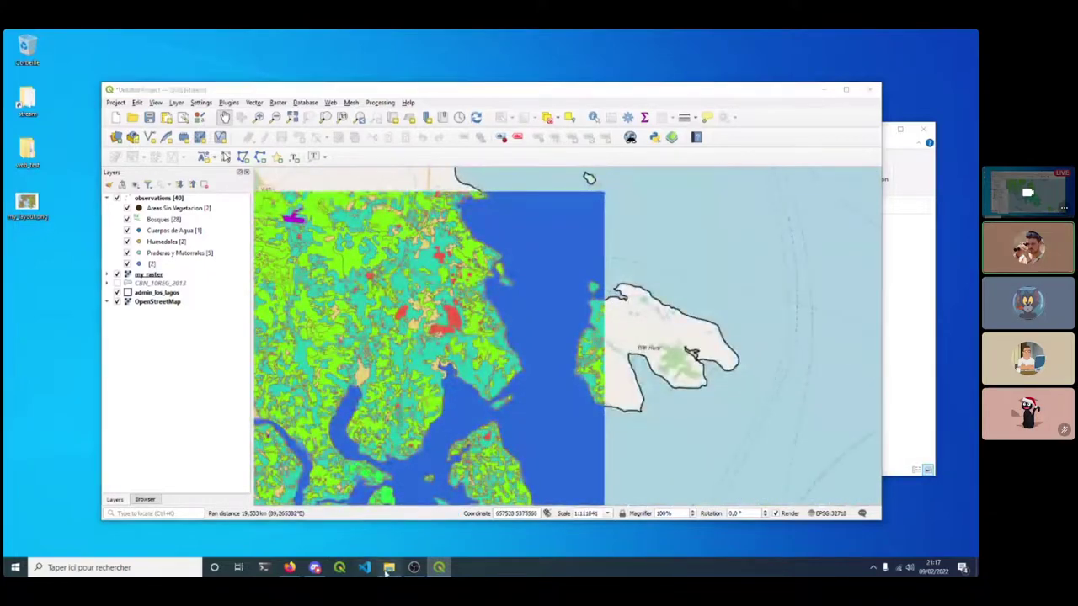
Check the my_raster.tiff file in File Explorer, and examine the raster in QGIS from individual pixels out to the surrounding coast.
{"action": "key", "text": "alt+Tab"}
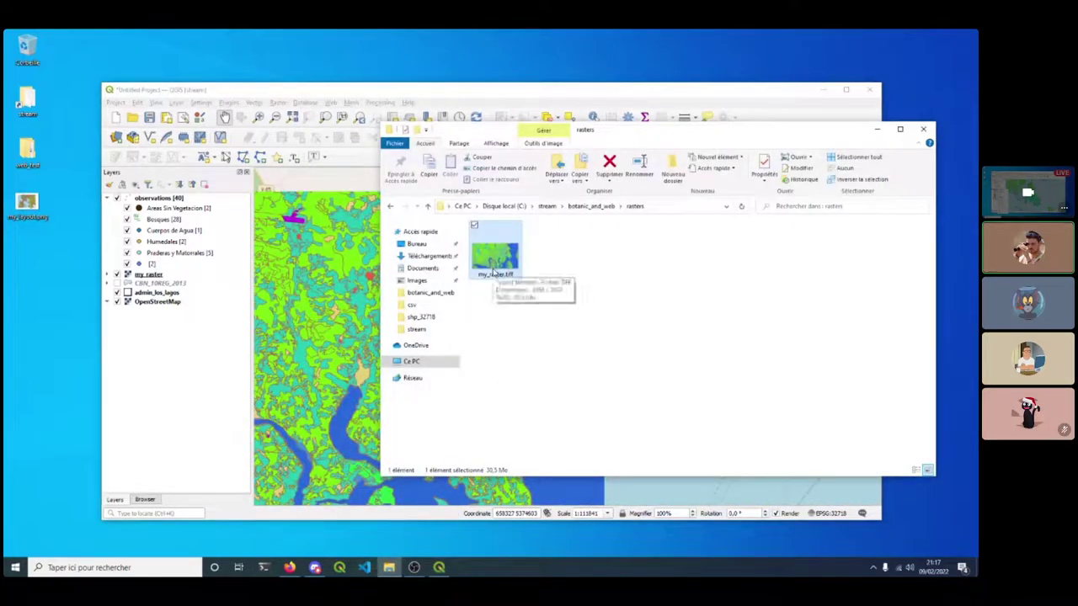
{"action": "left_click", "coordinate": [877, 129]}
{"action": "scroll", "coordinate": [404, 324], "scroll_direction": "up", "scroll_amount": 1}
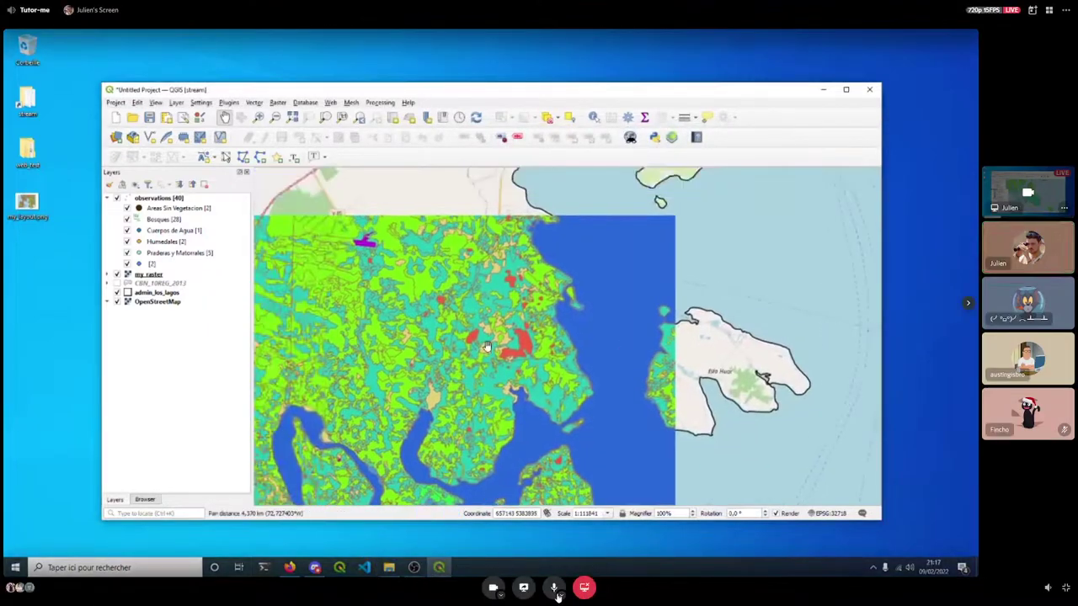
{"action": "scroll", "coordinate": [434, 250], "scroll_direction": "up", "scroll_amount": 3}
{"action": "scroll", "coordinate": [434, 251], "scroll_direction": "up", "scroll_amount": 3}
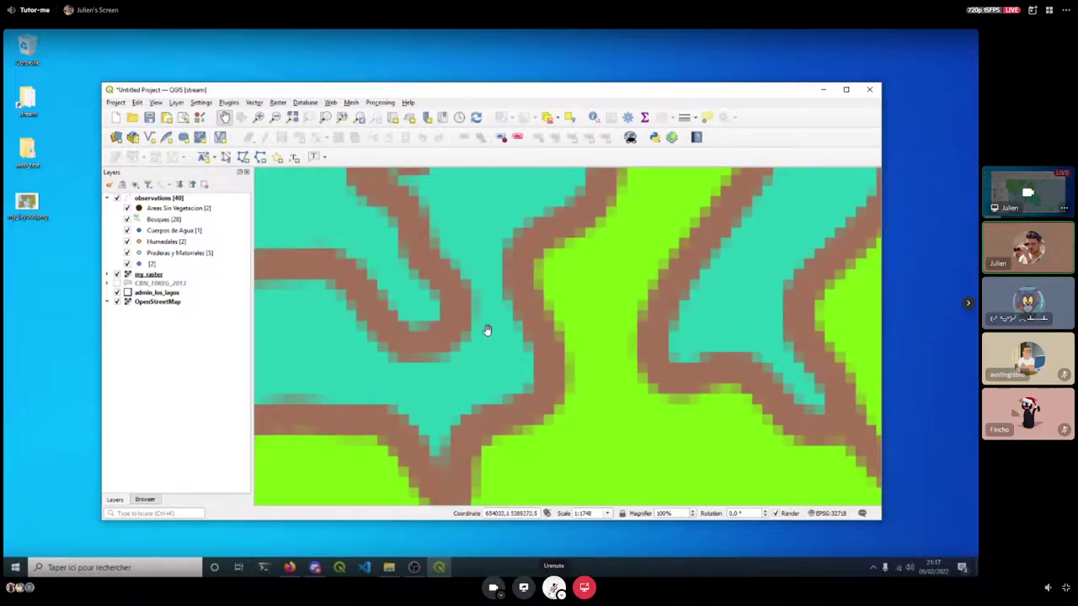
{"action": "scroll", "coordinate": [487, 329], "scroll_direction": "down", "scroll_amount": 6}
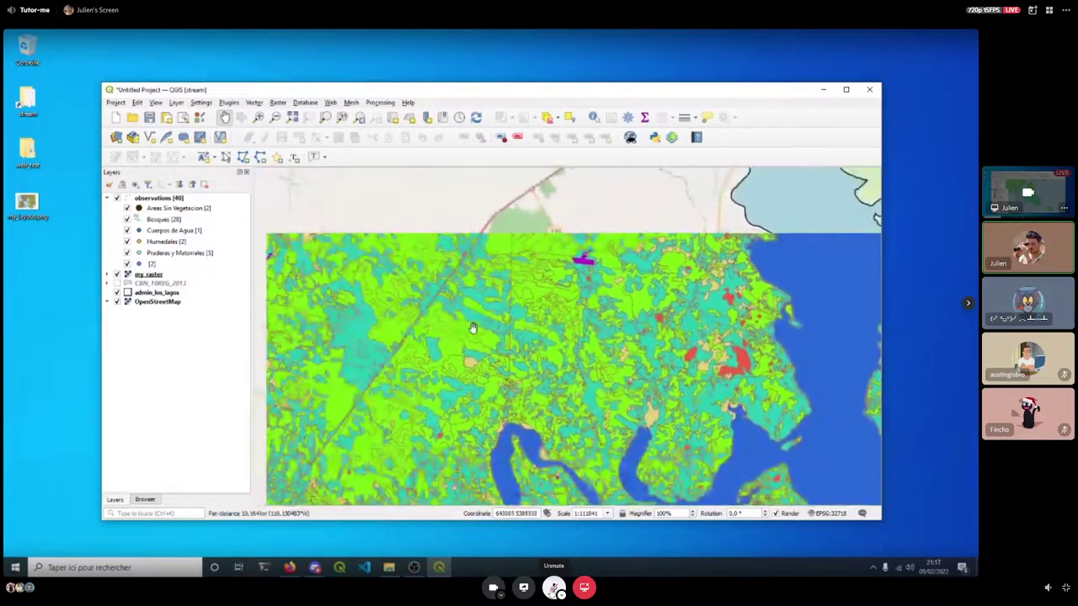
{"action": "scroll", "coordinate": [539, 312], "scroll_direction": "down", "scroll_amount": 2}
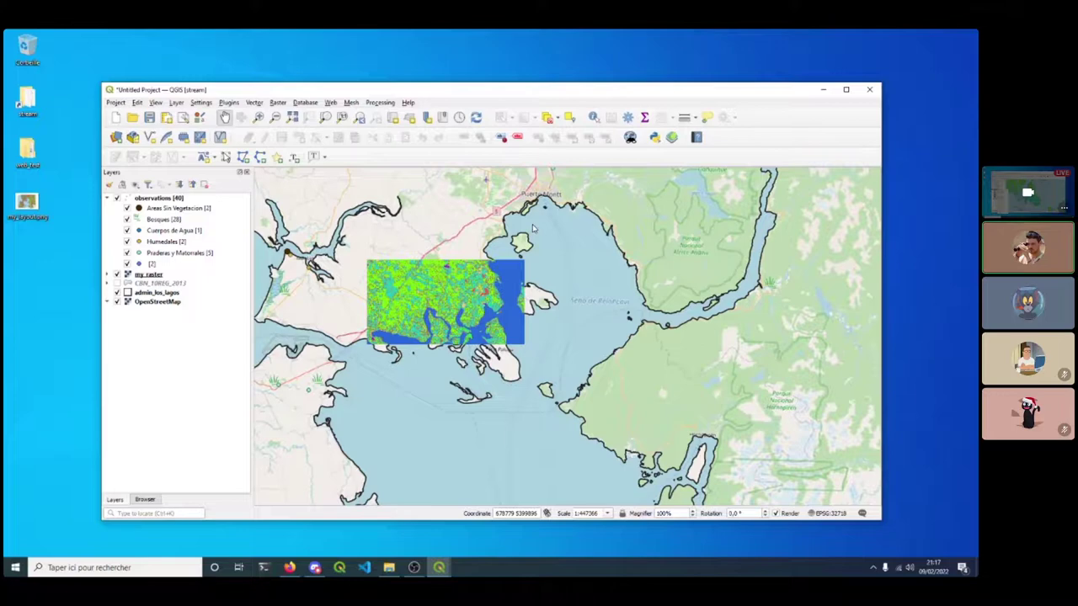
Remove the CBN_10REG_2013 layer from the QGIS project after briefly opening the web map export.
{"action": "left_click", "coordinate": [672, 139]}
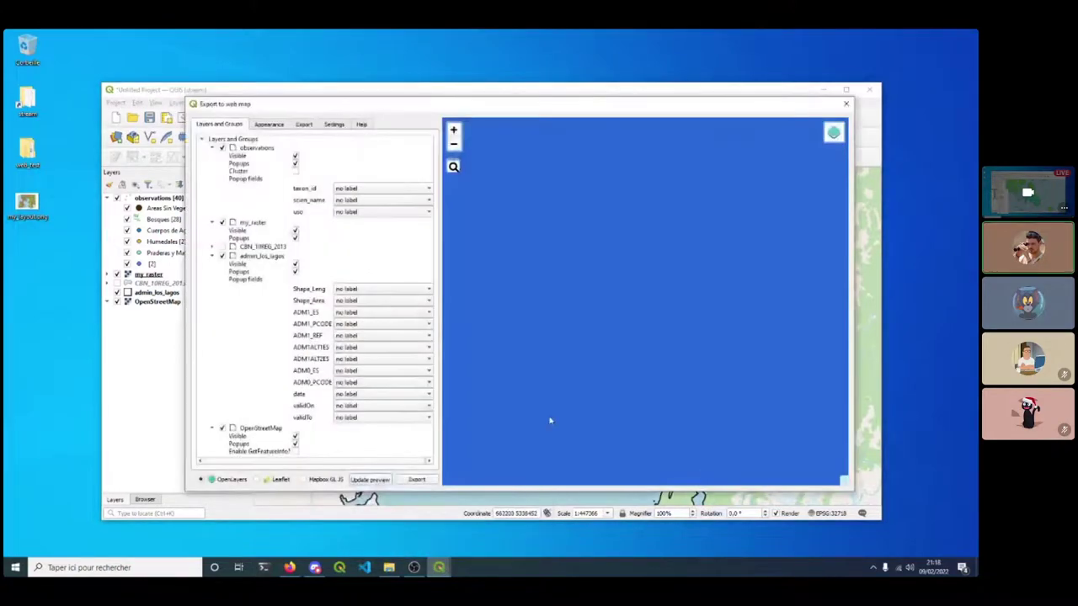
{"action": "left_click", "coordinate": [846, 104]}
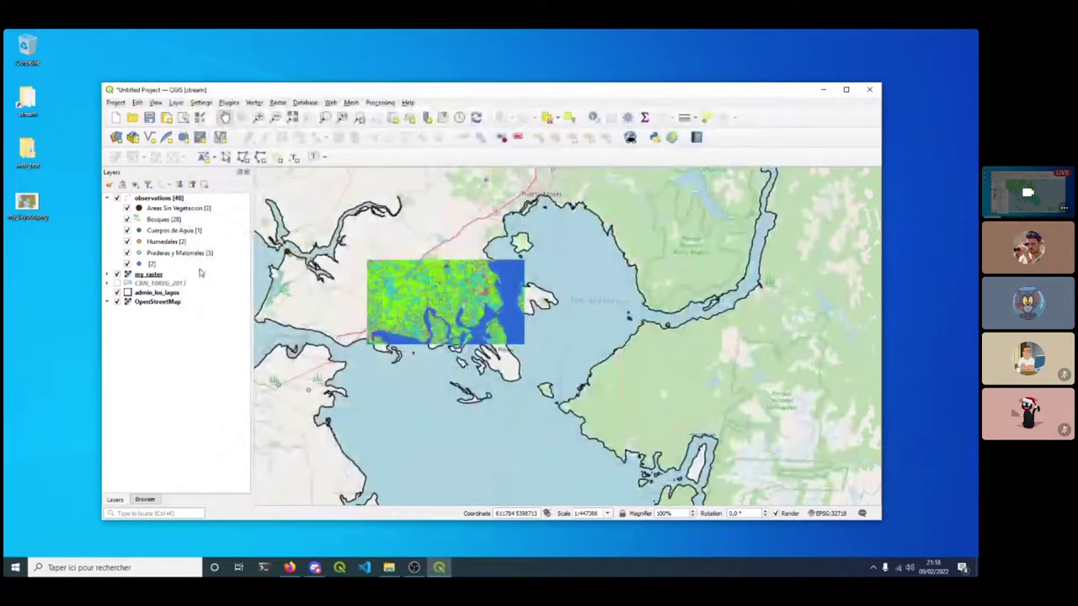
{"action": "left_click", "coordinate": [155, 284]}
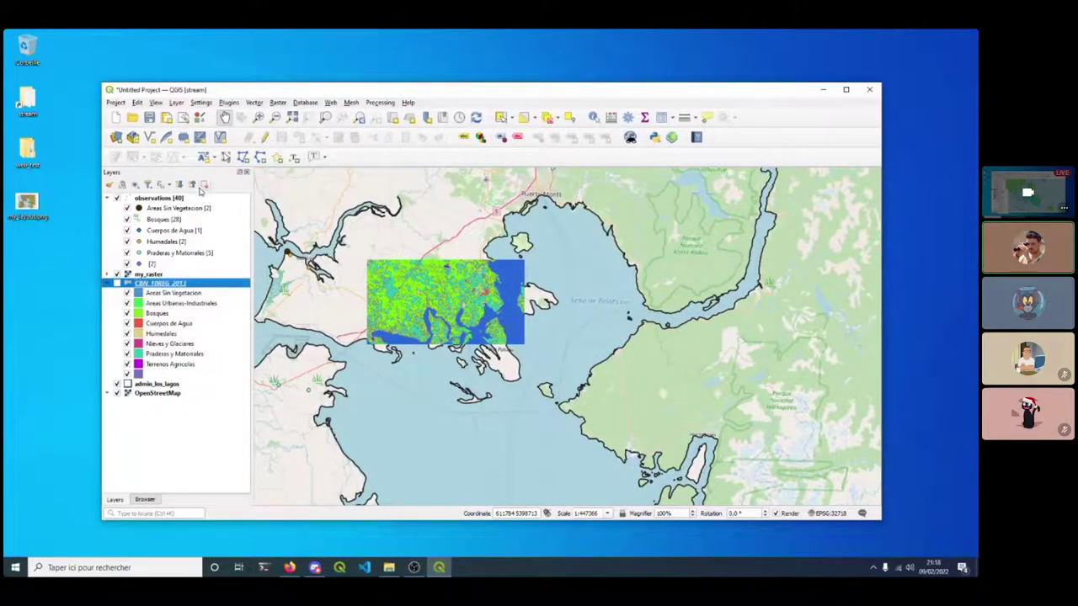
{"action": "left_click", "coordinate": [204, 186]}
{"action": "left_click", "coordinate": [481, 323]}
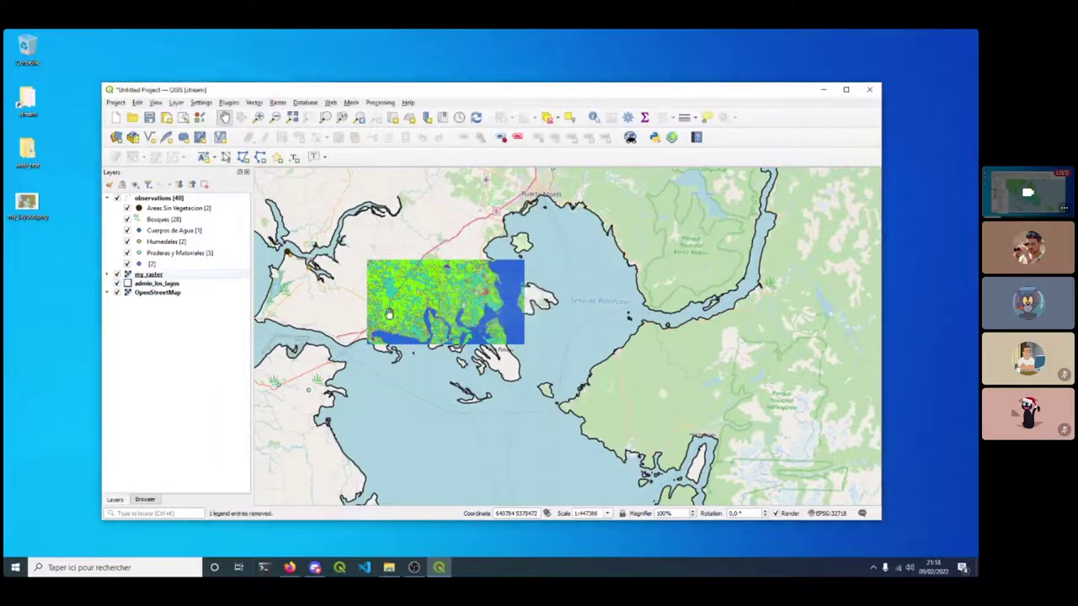
Reorder the layers so that admin_los_lagos lies directly above my_raster, keeping it visible, and select the observations layer.
{"action": "left_click", "coordinate": [148, 276]}
{"action": "left_click_drag", "start_coordinate": [148, 276], "coordinate": [149, 290]}
{"action": "left_click", "coordinate": [148, 275]}
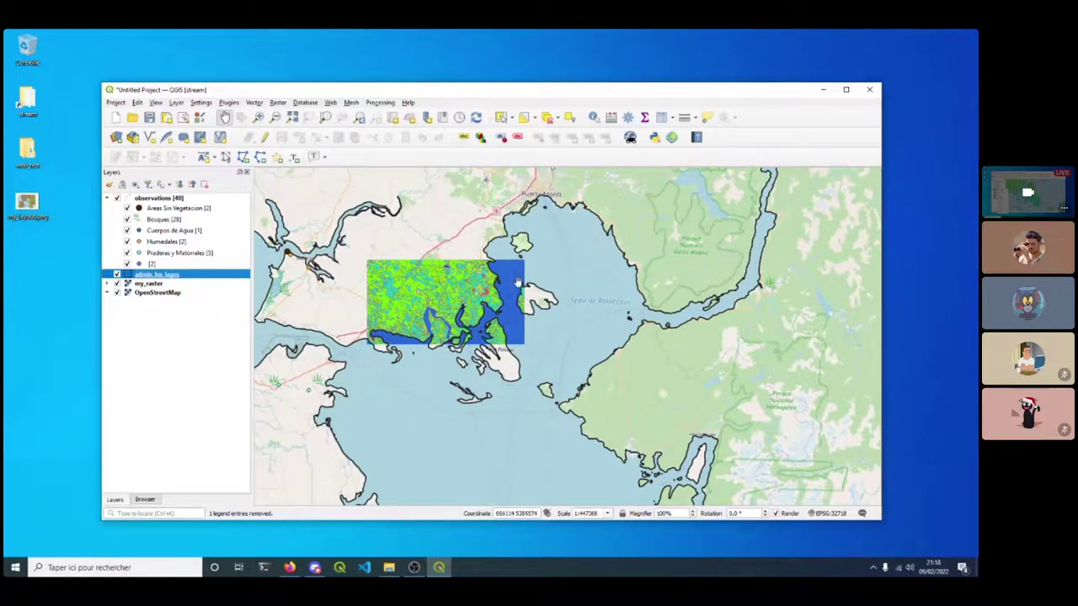
{"action": "left_click", "coordinate": [116, 275]}
{"action": "left_click", "coordinate": [159, 198]}
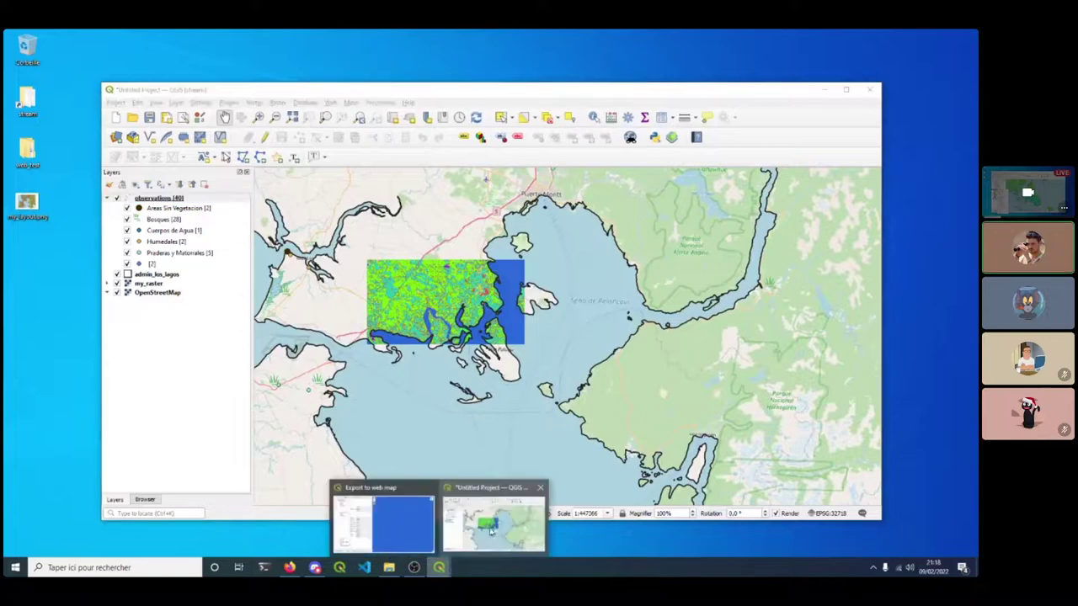
Export the current layers as an OpenLayers web map into the web_test folder, after reviewing the layer and appearance settings.
{"action": "left_click", "coordinate": [383, 498]}
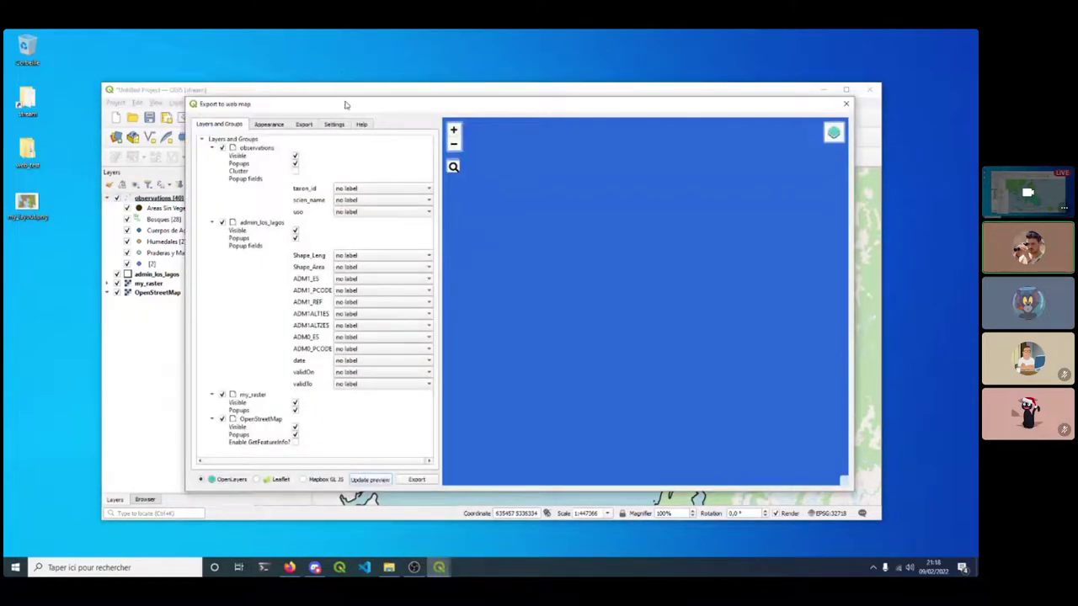
{"action": "left_click_drag", "start_coordinate": [347, 105], "coordinate": [260, 67]}
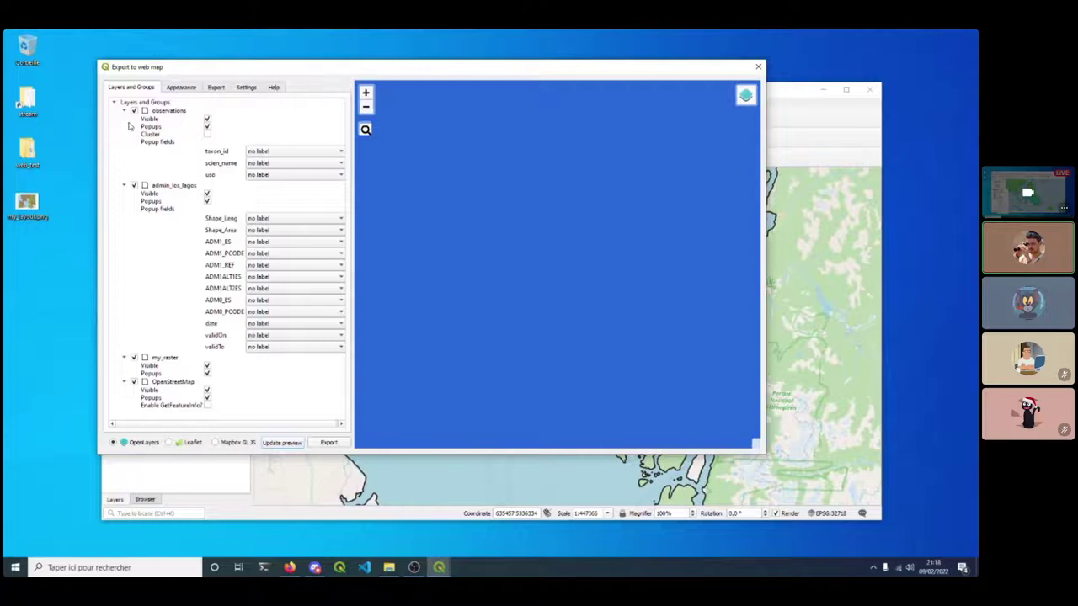
{"action": "left_click", "coordinate": [187, 89]}
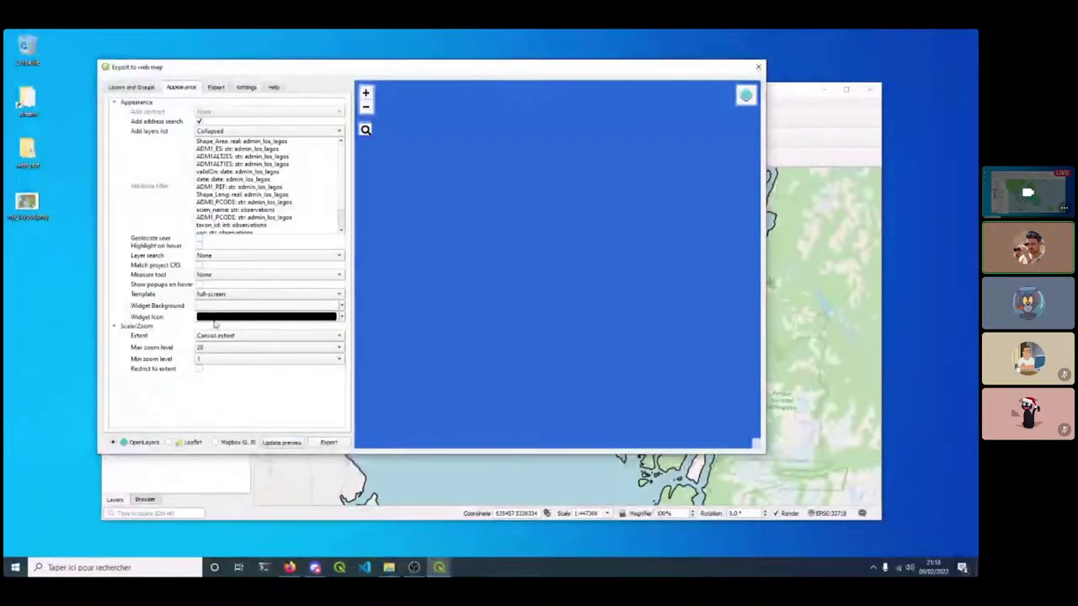
{"action": "left_click", "coordinate": [211, 90]}
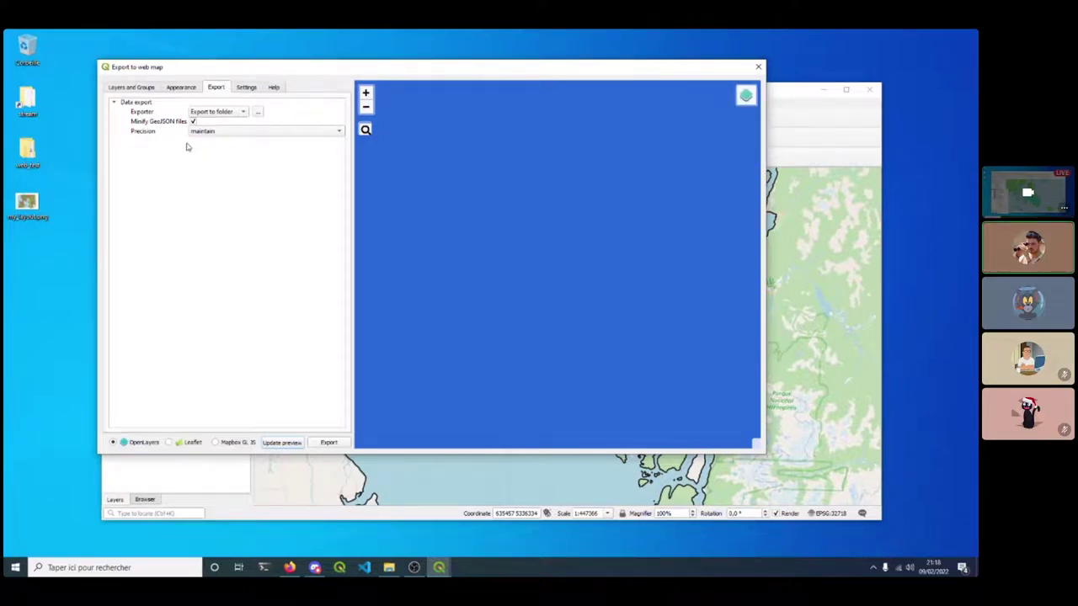
{"action": "left_click", "coordinate": [259, 111]}
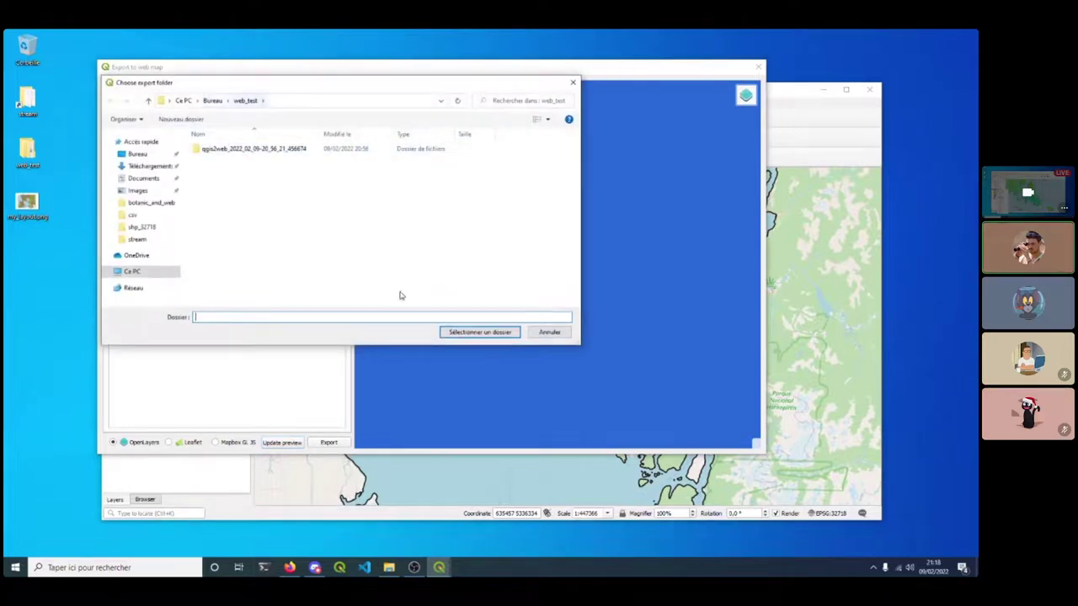
{"action": "left_click", "coordinate": [463, 331]}
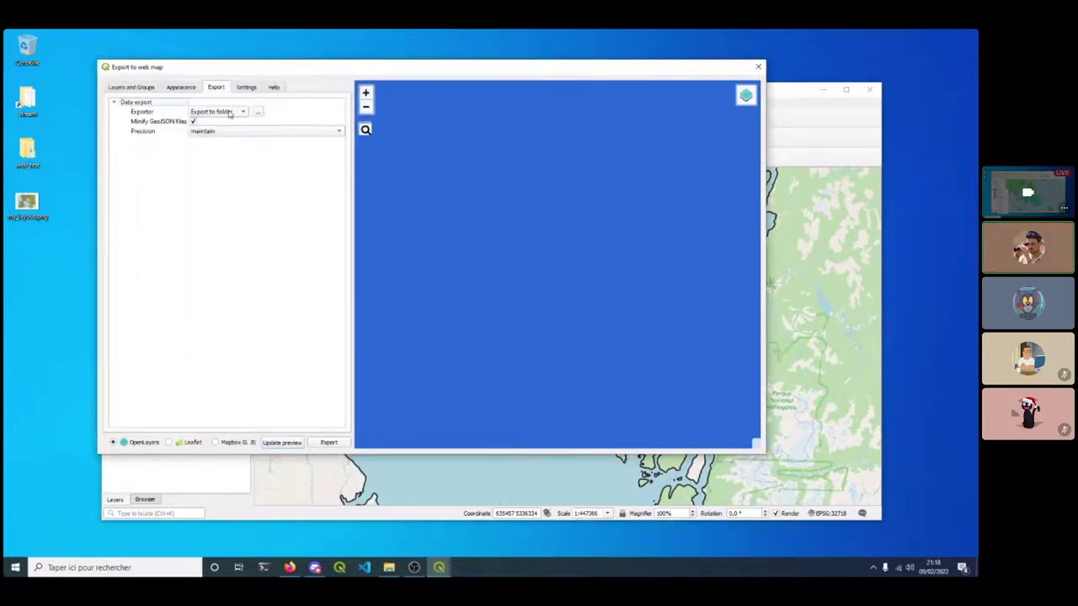
{"action": "left_click", "coordinate": [328, 443]}
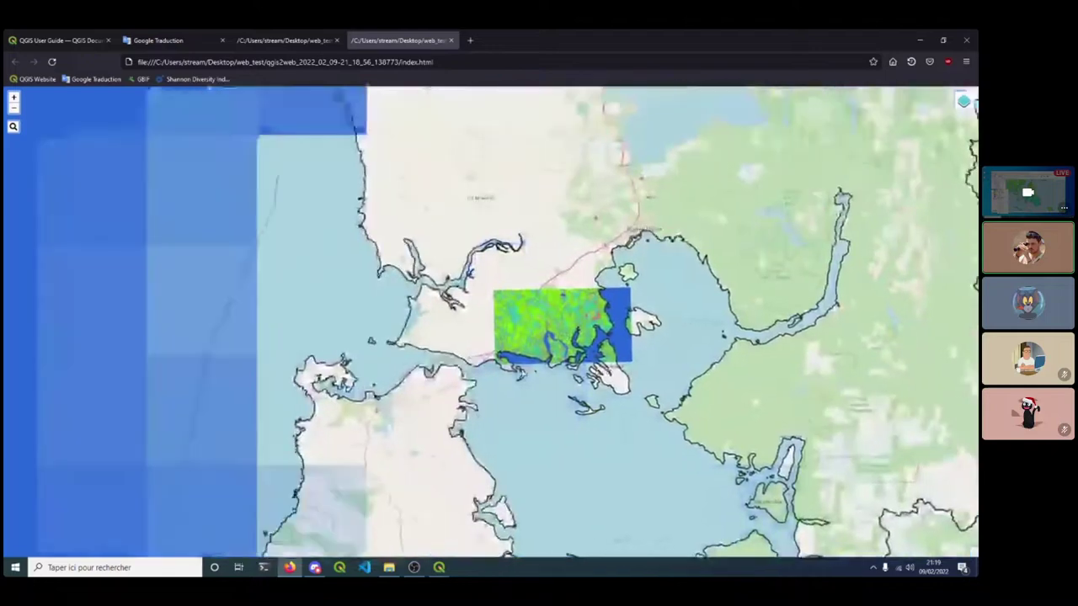
Examine the exported web map in the browser, comparing it with the QGIS project and inspecting the raster's detail and extent.
{"action": "left_click_drag", "start_coordinate": [552, 374], "coordinate": [445, 361]}
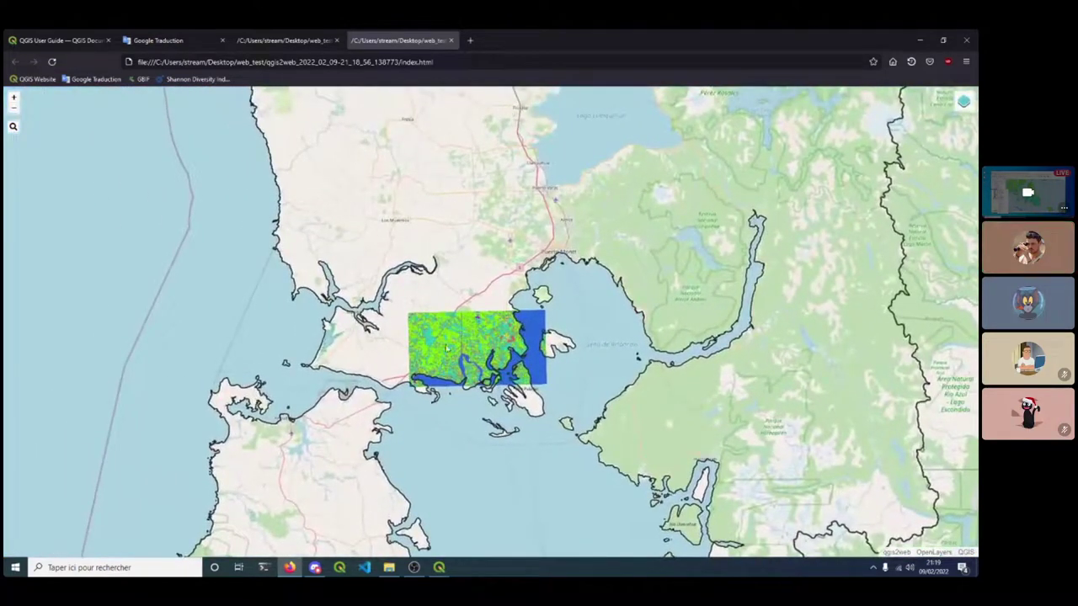
{"action": "mouse_move", "coordinate": [438, 567]}
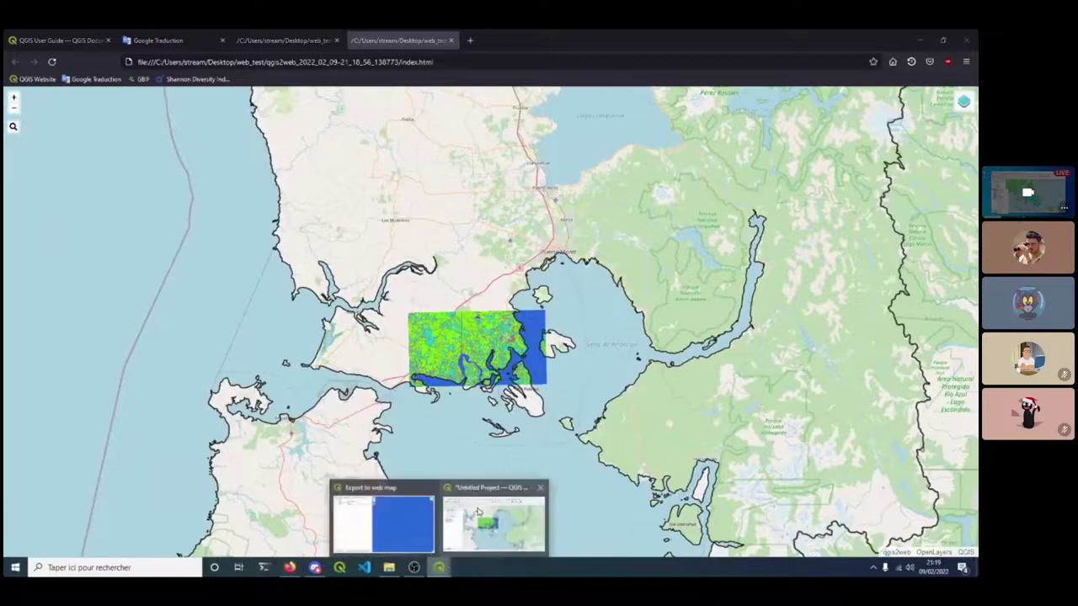
{"action": "left_click", "coordinate": [489, 518]}
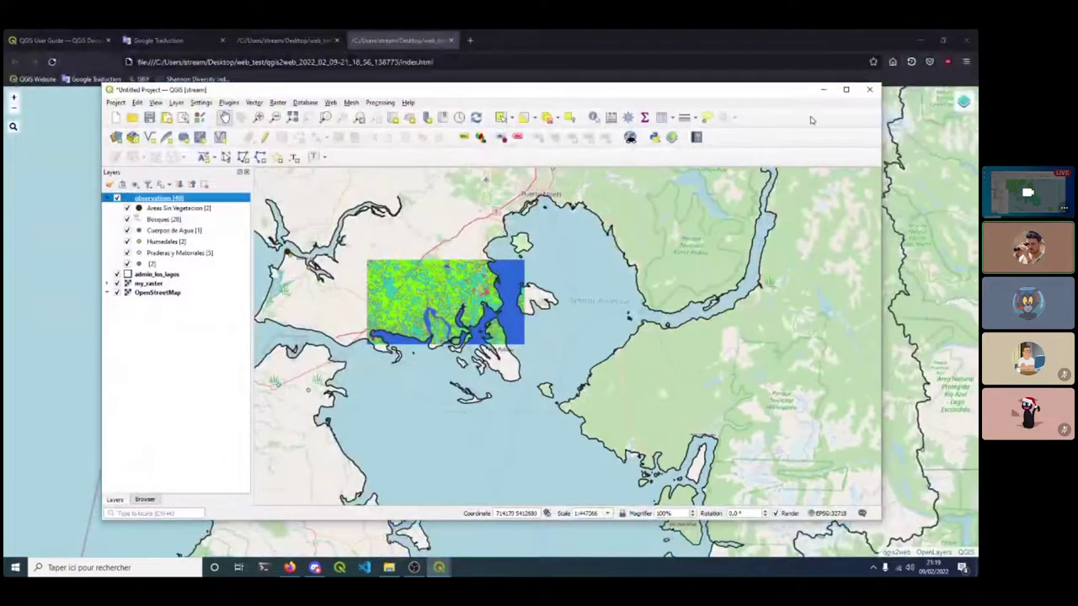
{"action": "key", "text": "alt+Tab"}
{"action": "scroll", "coordinate": [464, 341], "scroll_direction": "up", "scroll_amount": 1}
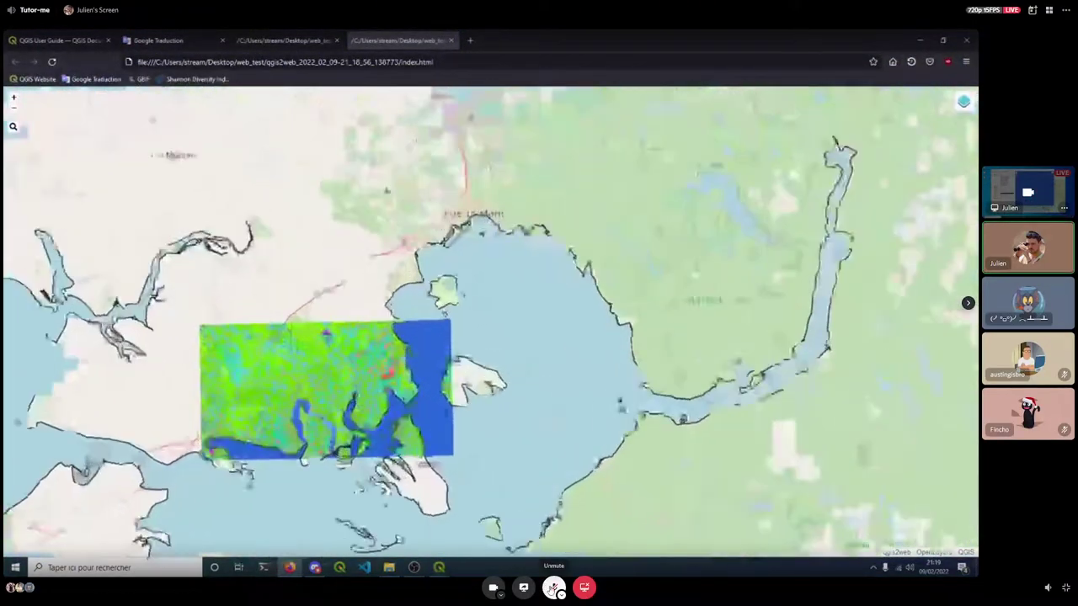
{"action": "scroll", "coordinate": [469, 342], "scroll_direction": "up", "scroll_amount": 2}
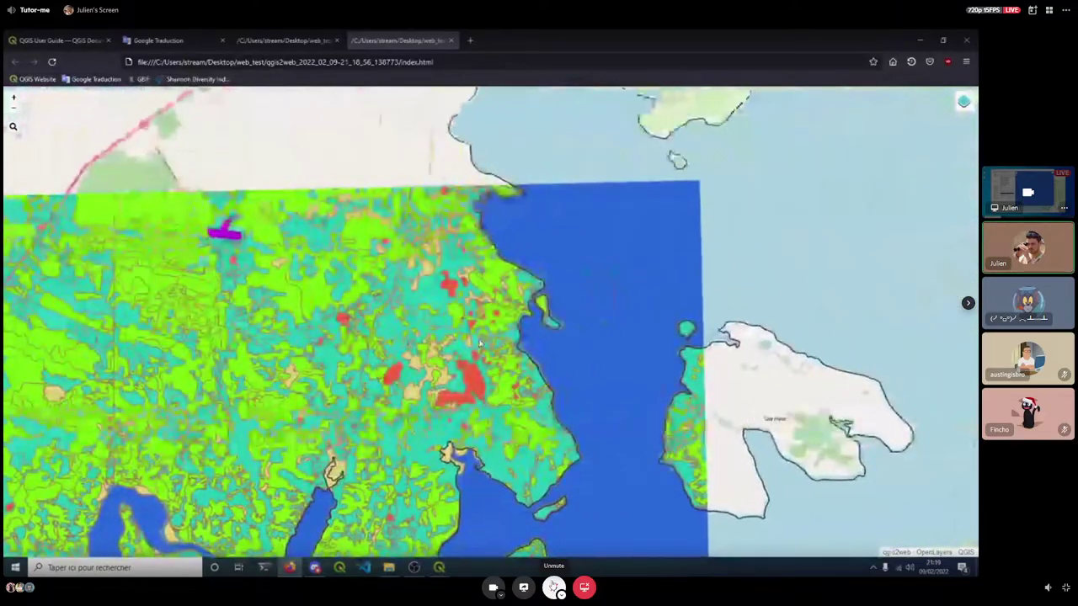
{"action": "left_click_drag", "start_coordinate": [479, 333], "coordinate": [565, 347]}
{"action": "scroll", "coordinate": [524, 315], "scroll_direction": "up", "scroll_amount": 2}
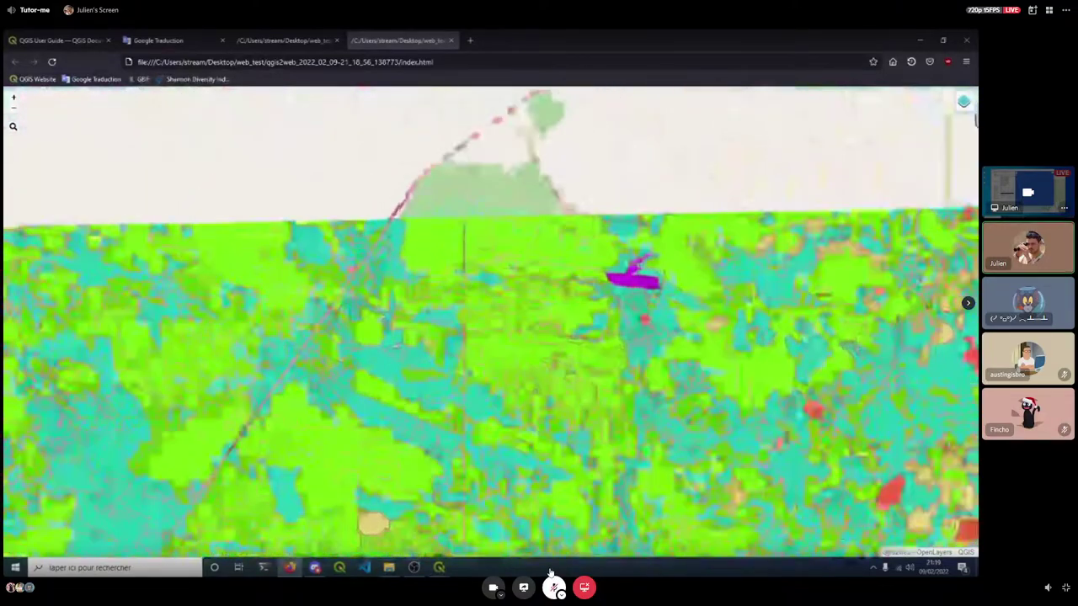
{"action": "scroll", "coordinate": [550, 556], "scroll_direction": "down", "scroll_amount": 2}
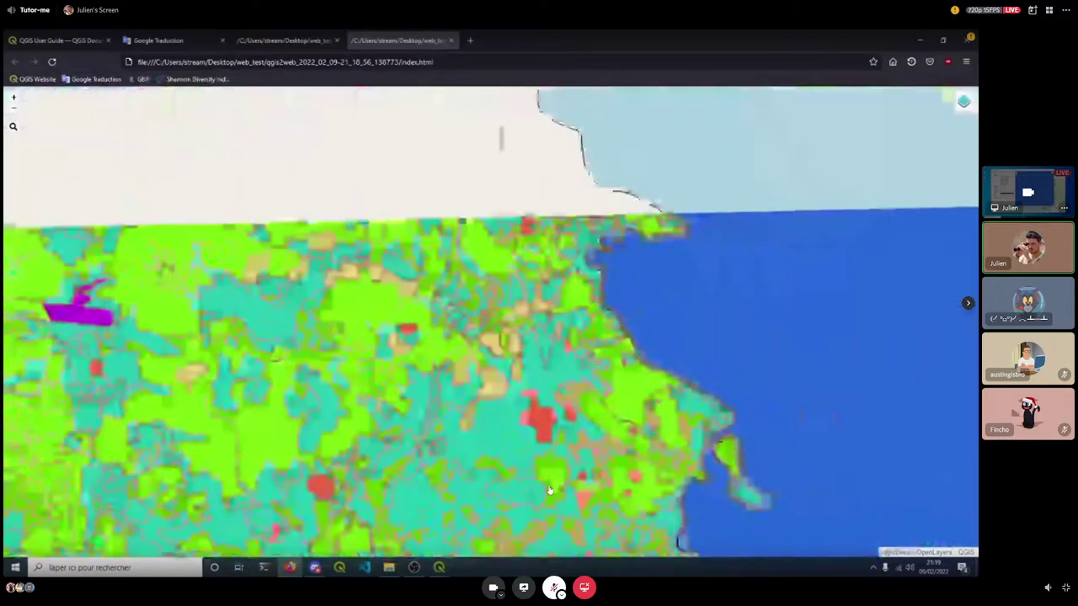
{"action": "scroll", "coordinate": [550, 509], "scroll_direction": "down", "scroll_amount": 2}
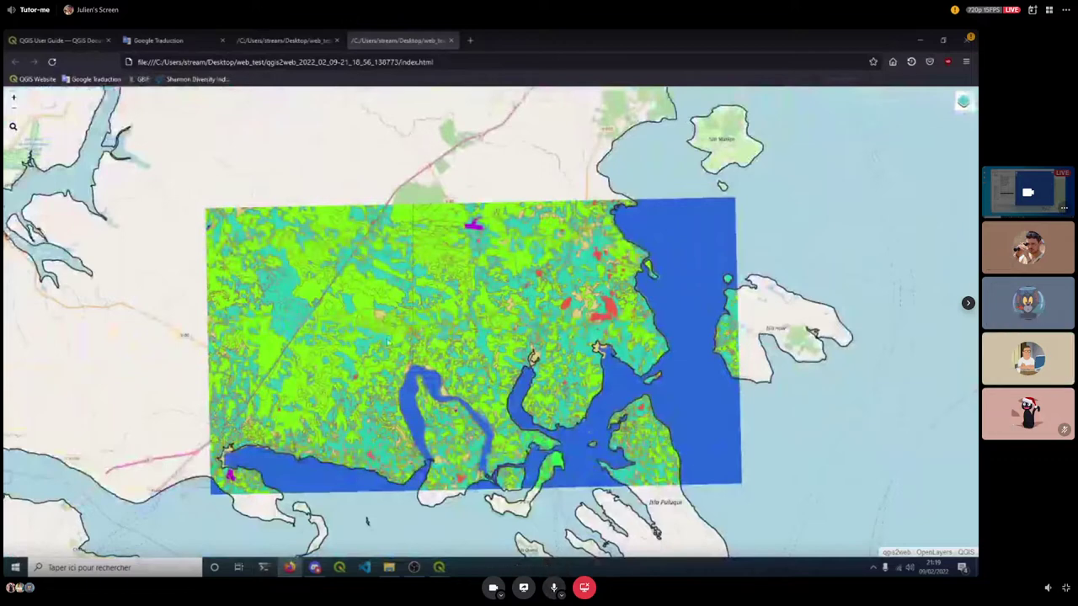
View the web map's layer list and the coast around the raster, and check the no-mic-voice-chat channel in Discord.
{"action": "mouse_move", "coordinate": [964, 102]}
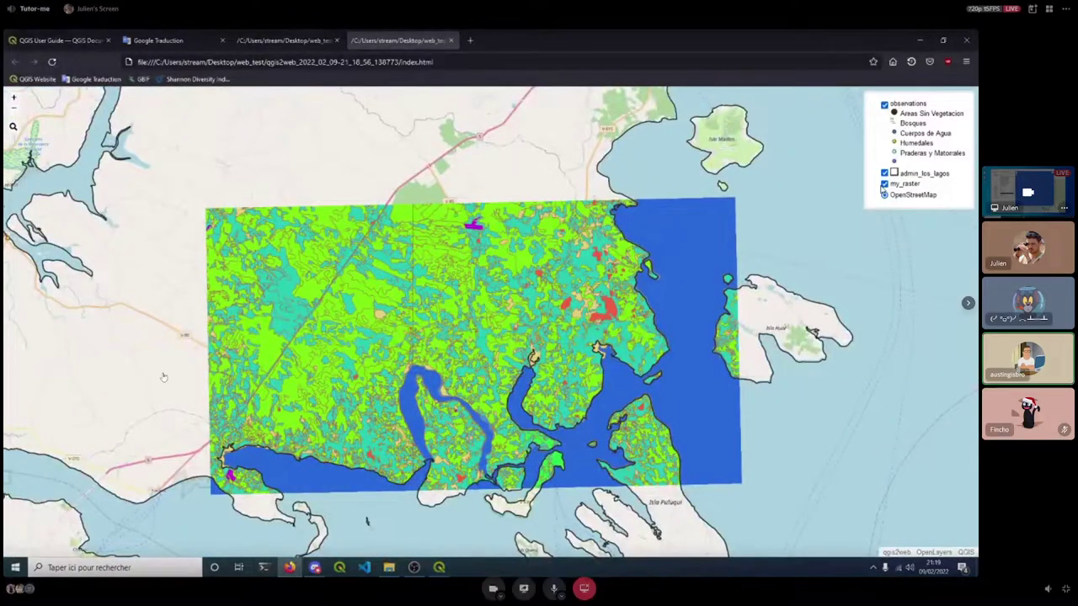
{"action": "left_click_drag", "start_coordinate": [192, 364], "coordinate": [245, 350]}
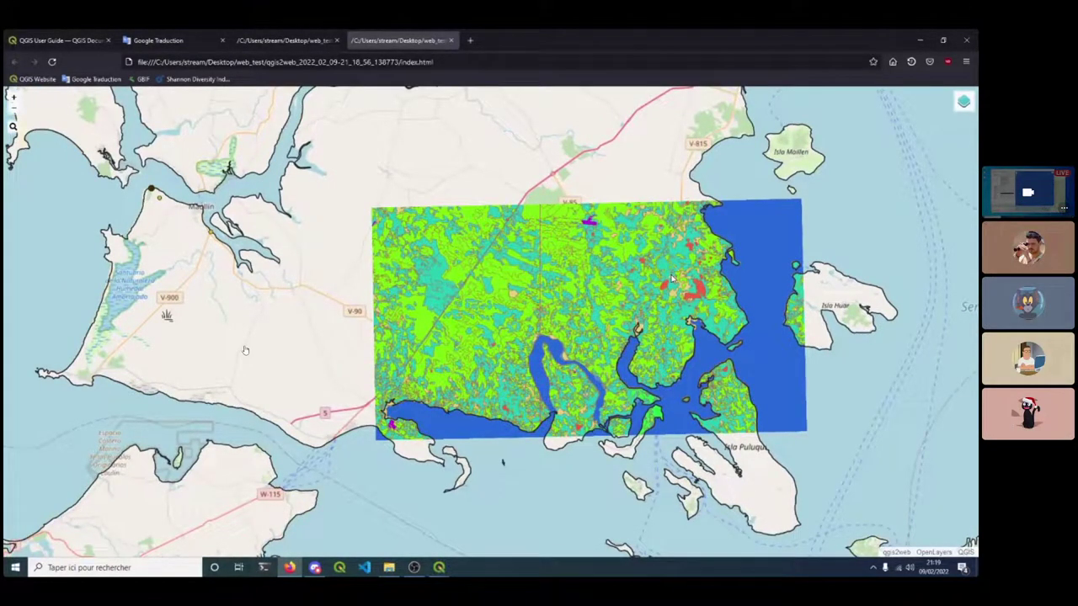
{"action": "mouse_move", "coordinate": [268, 324]}
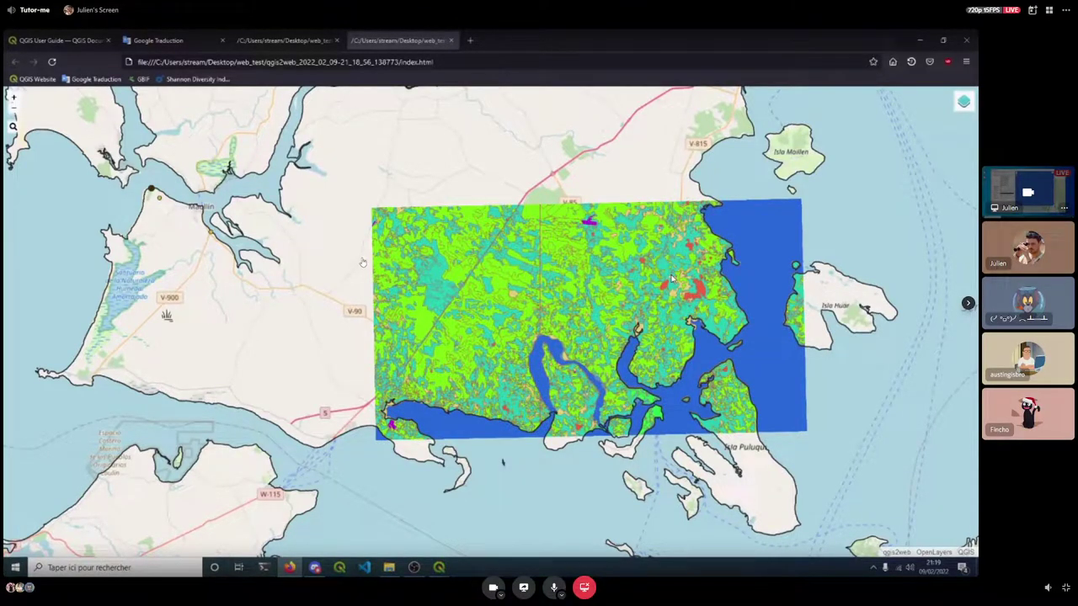
{"action": "left_click", "coordinate": [314, 566]}
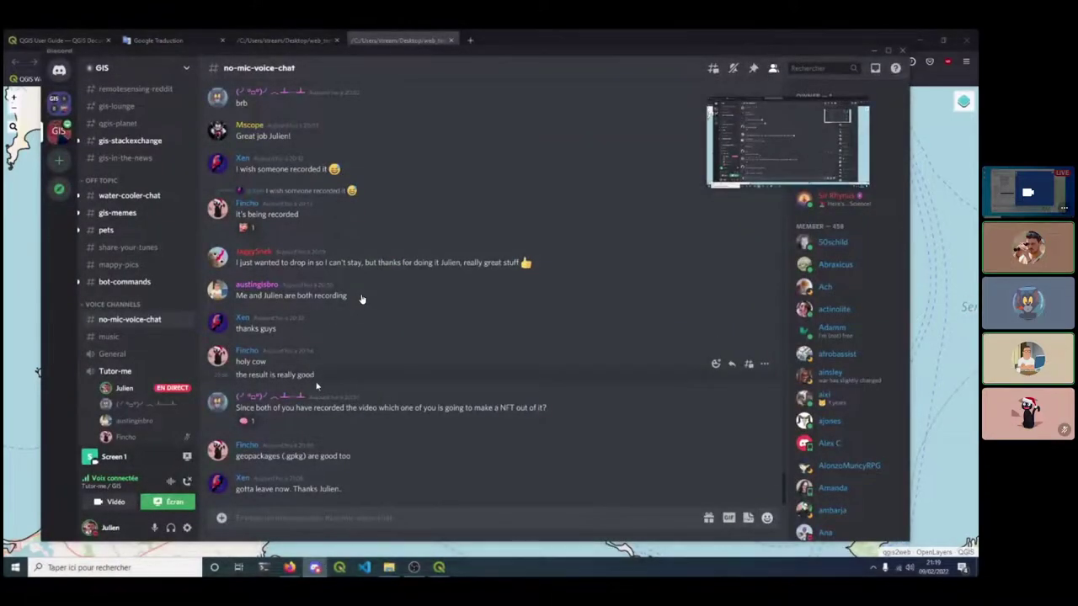
{"action": "scroll", "coordinate": [361, 299], "scroll_direction": "up", "scroll_amount": 3}
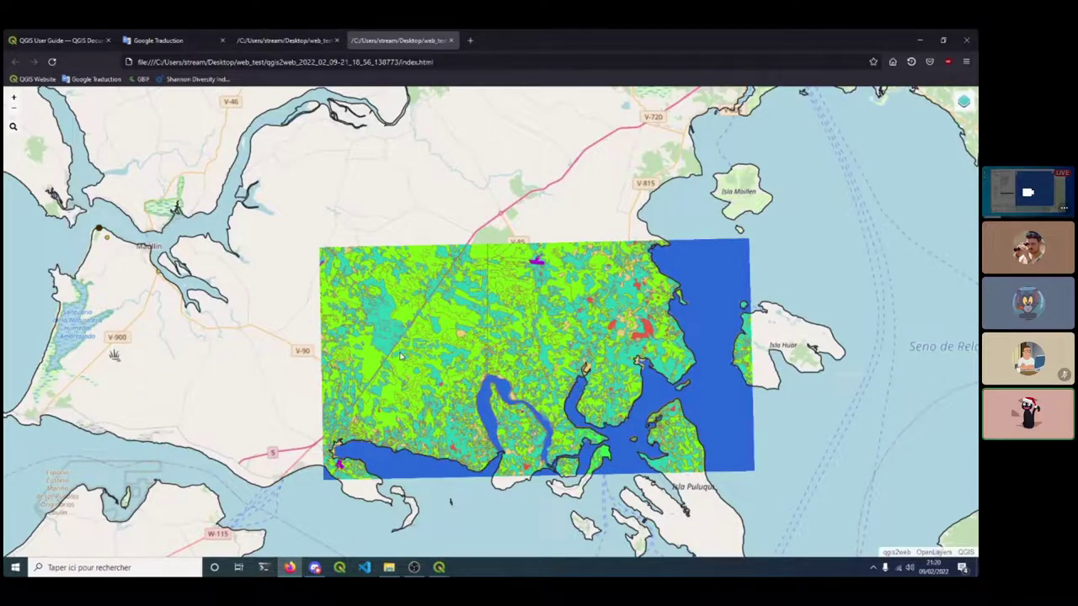
Toggle the admin_los_lagos and my_raster layers in the exported web map, leaving only admin_los_lagos hidden.
{"action": "mouse_move", "coordinate": [970, 107]}
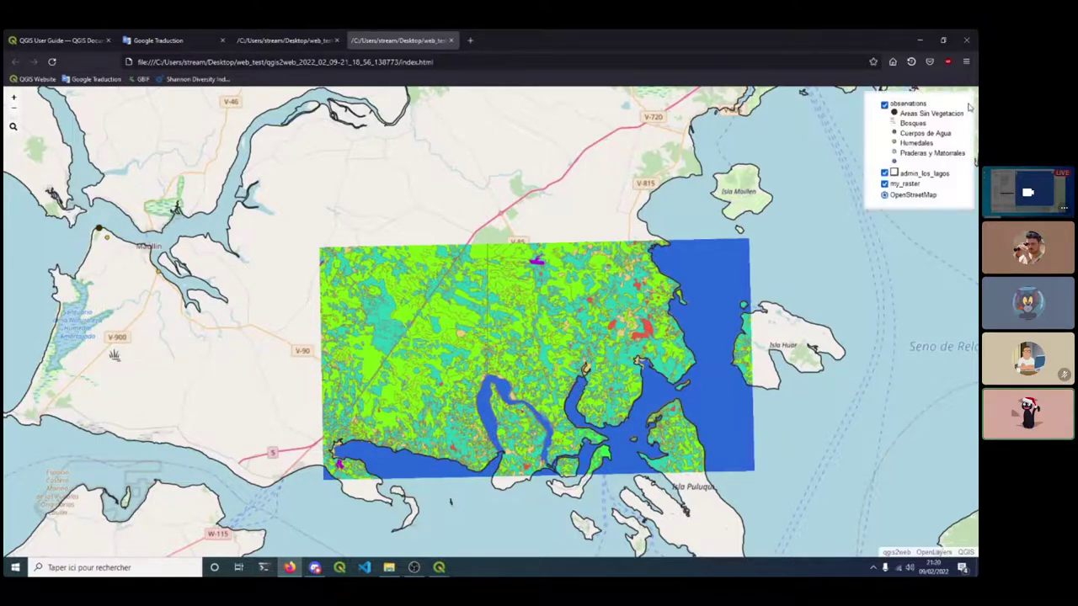
{"action": "left_click", "coordinate": [884, 173]}
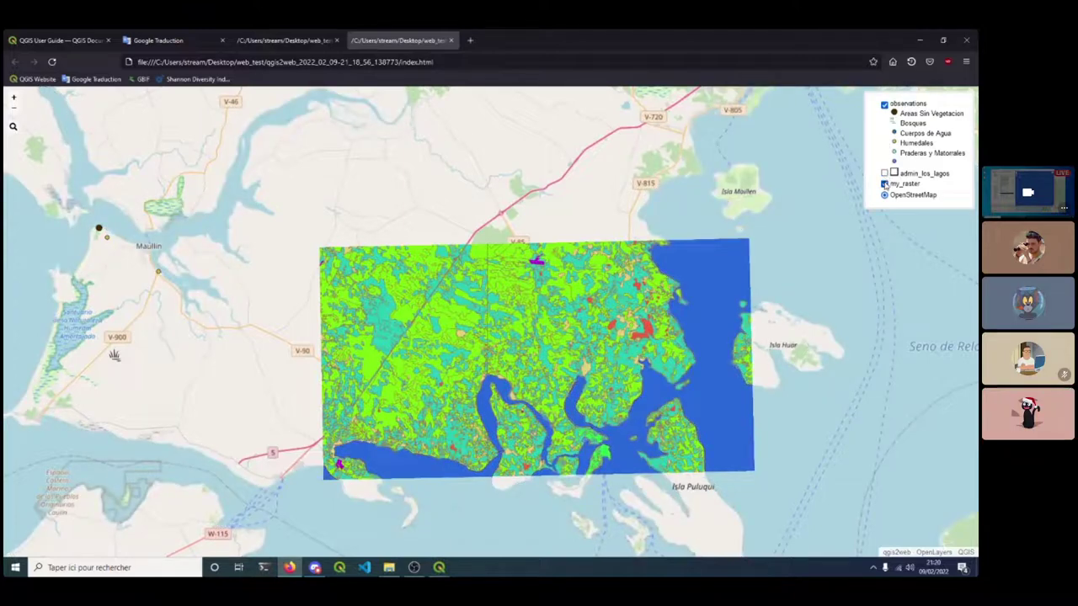
{"action": "left_click", "coordinate": [885, 183]}
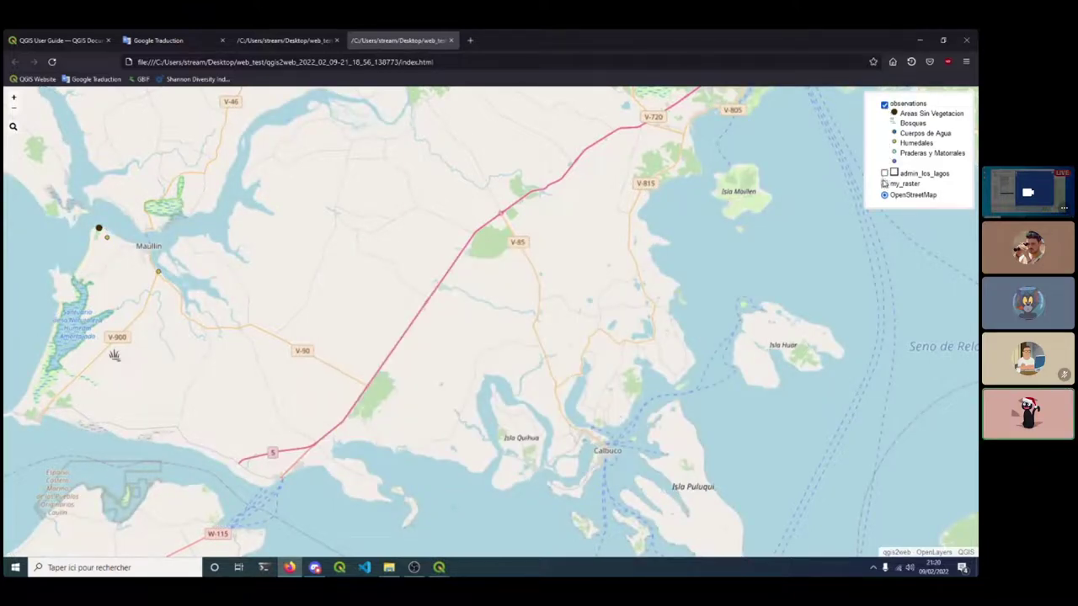
{"action": "left_click", "coordinate": [884, 174]}
{"action": "left_click", "coordinate": [885, 173]}
{"action": "left_click", "coordinate": [885, 184]}
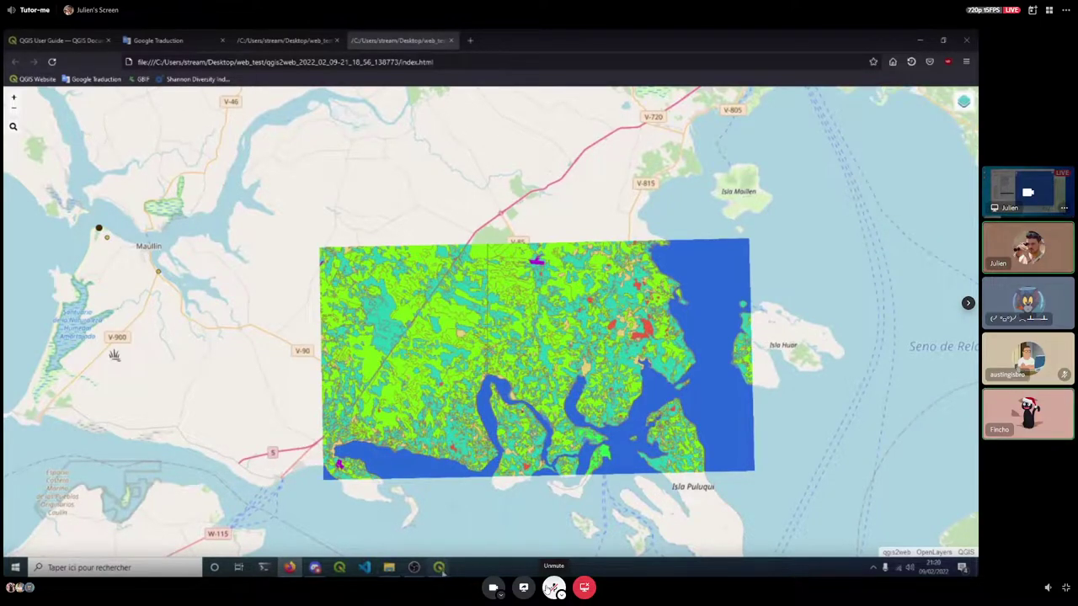
Return to the QGIS web map export, set its layers list to Expanded and refresh the preview.
{"action": "mouse_move", "coordinate": [439, 568]}
{"action": "left_click", "coordinate": [383, 516]}
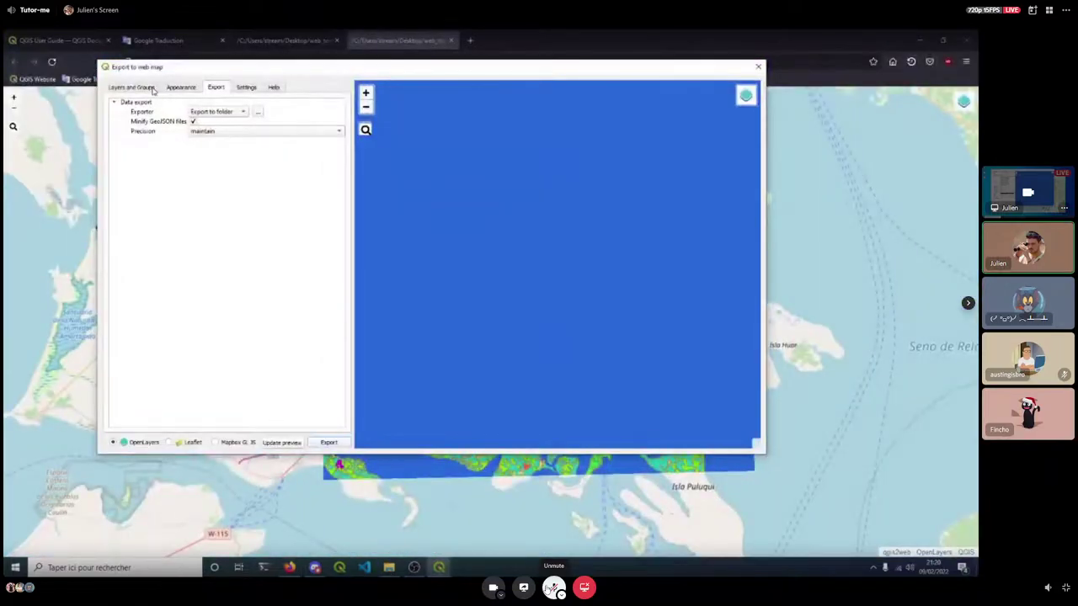
{"action": "left_click", "coordinate": [153, 87]}
{"action": "left_click", "coordinate": [179, 88]}
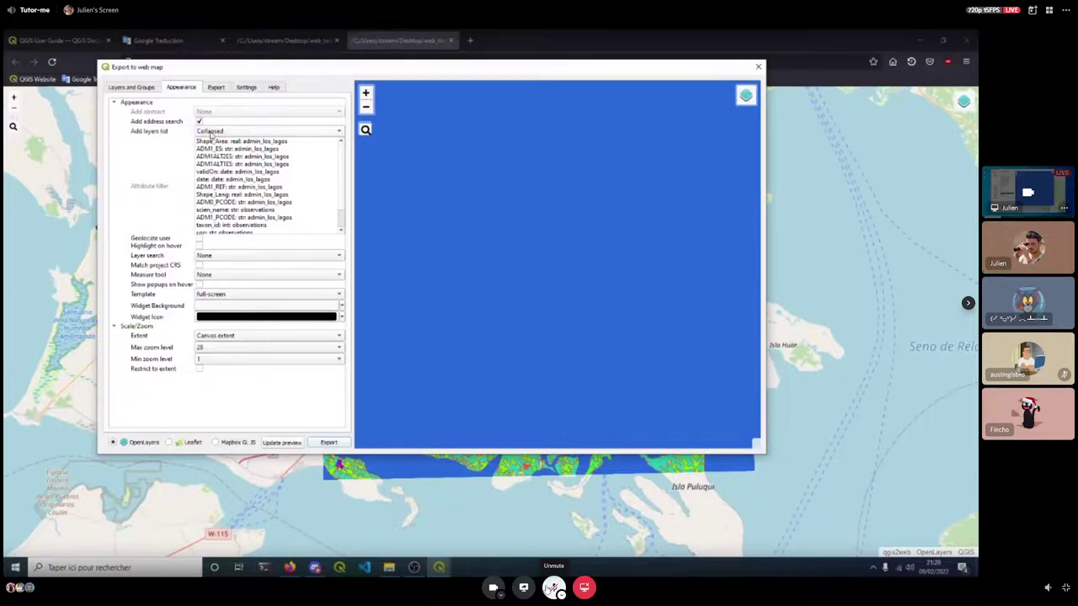
{"action": "left_click", "coordinate": [215, 132]}
{"action": "left_click", "coordinate": [212, 143]}
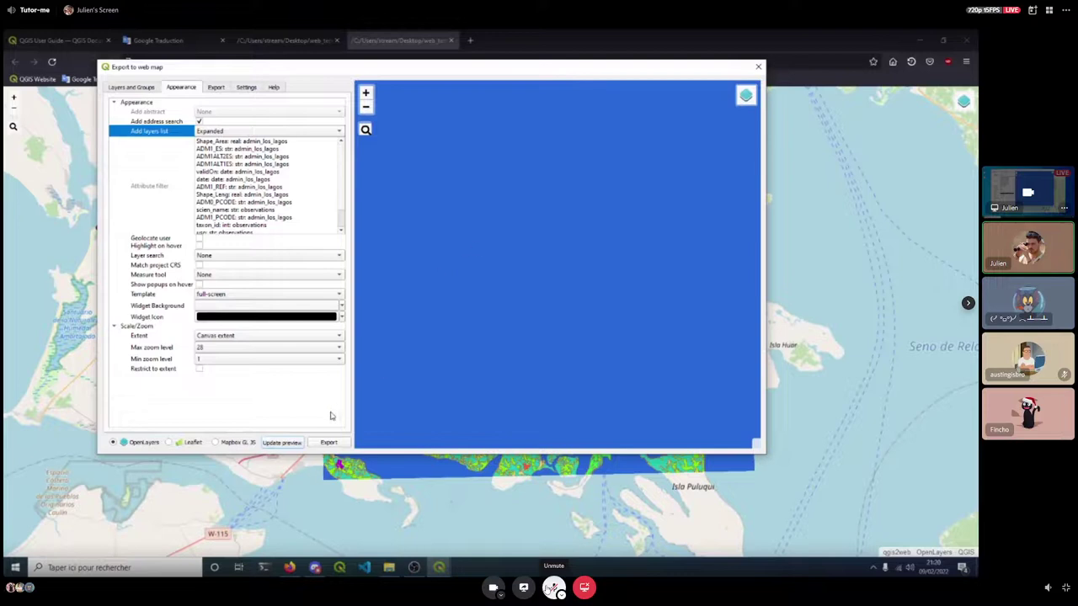
{"action": "left_click", "coordinate": [283, 442]}
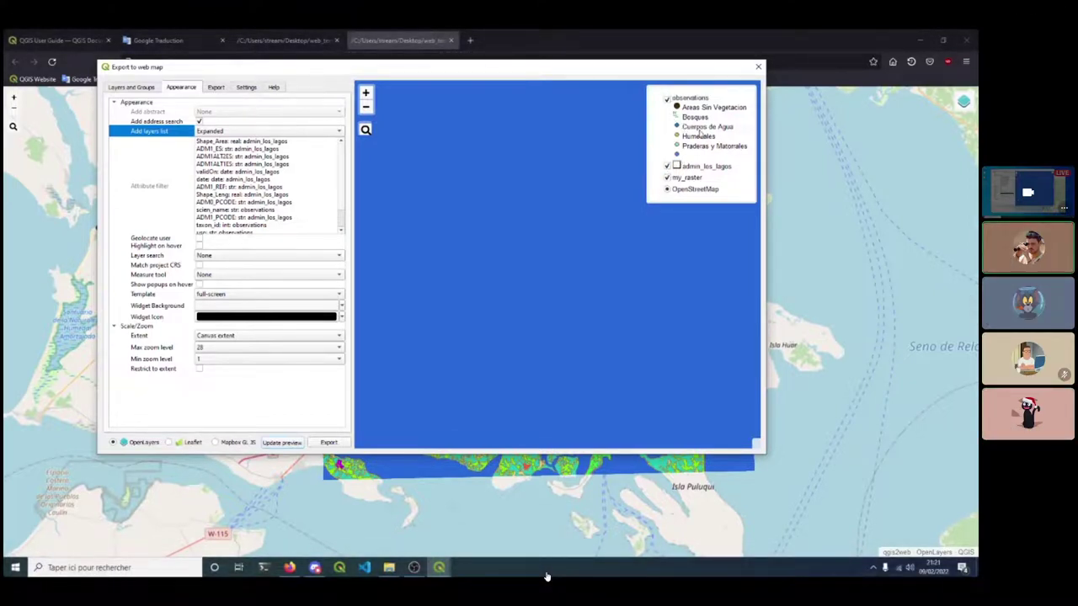
Set the web map's layers list to Collapsed, refresh the preview and close the export dialog.
{"action": "left_click", "coordinate": [210, 130]}
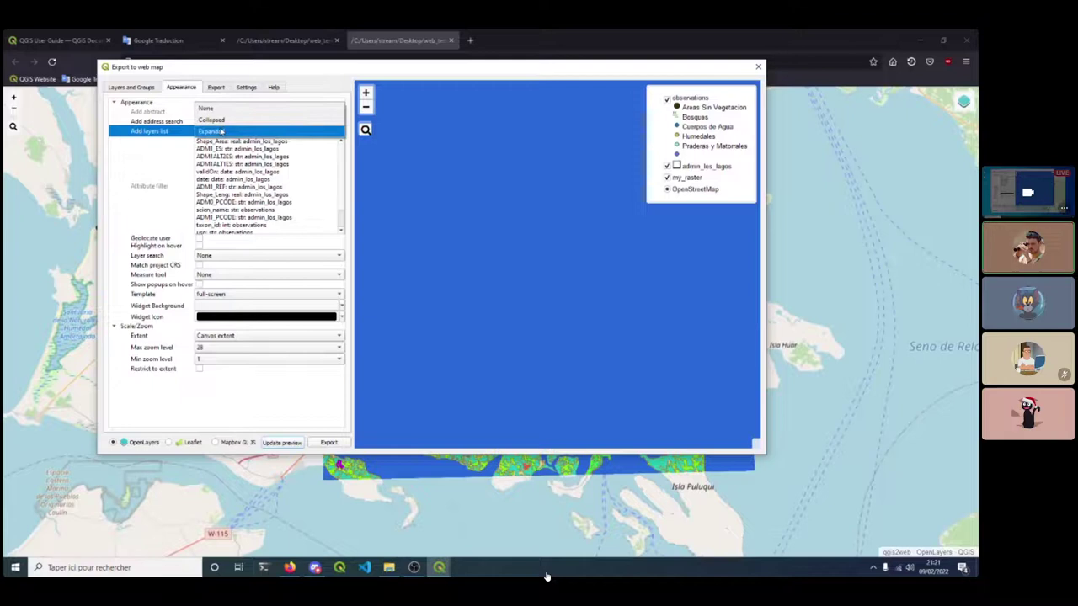
{"action": "left_click", "coordinate": [210, 122]}
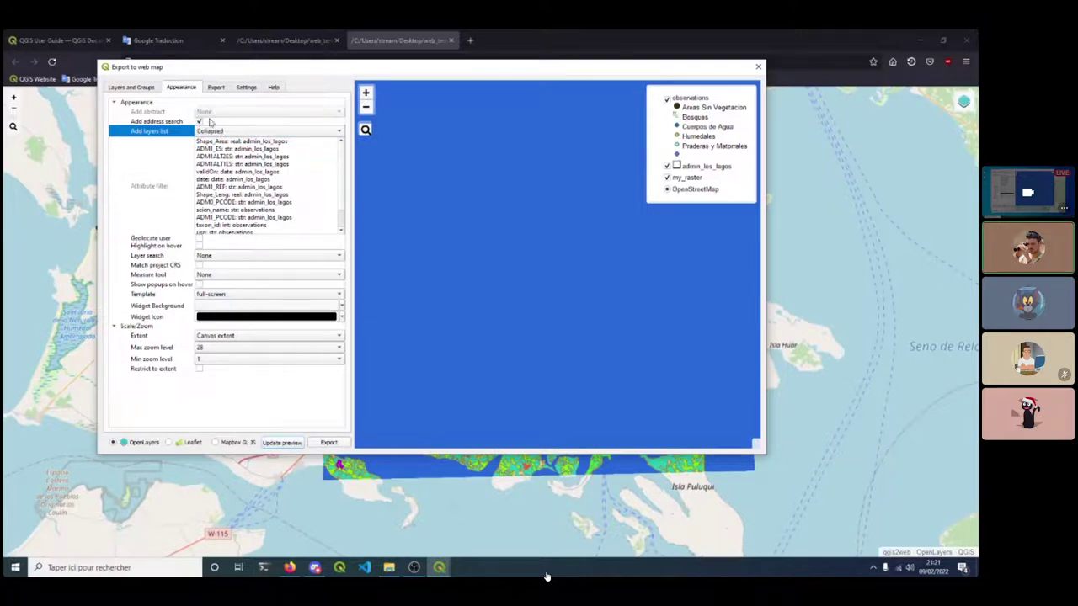
{"action": "left_click", "coordinate": [282, 443]}
{"action": "mouse_move", "coordinate": [547, 578]}
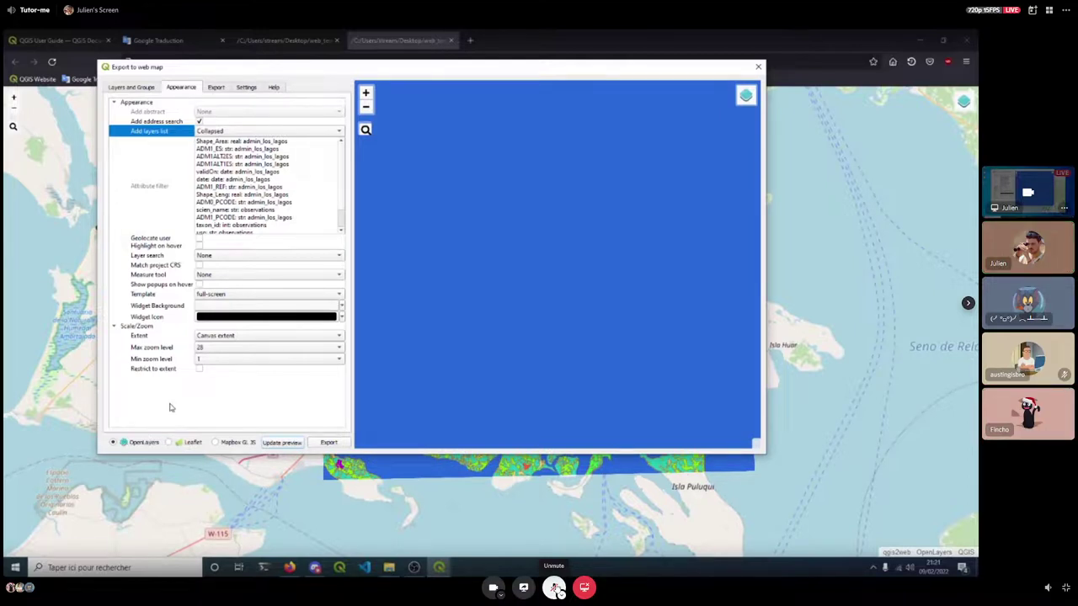
{"action": "left_click", "coordinate": [135, 88]}
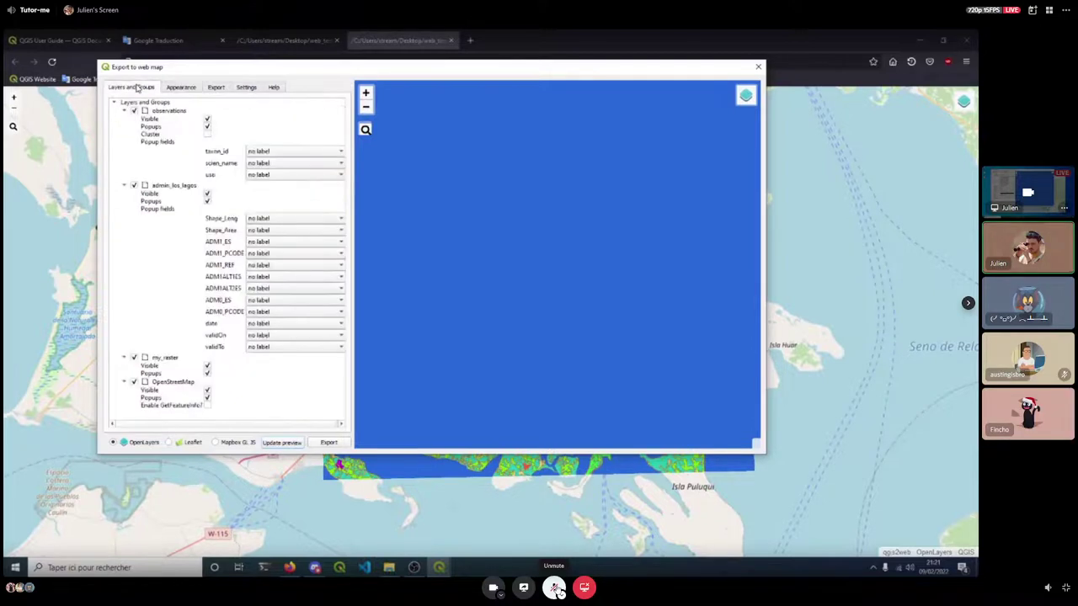
{"action": "left_click", "coordinate": [760, 68]}
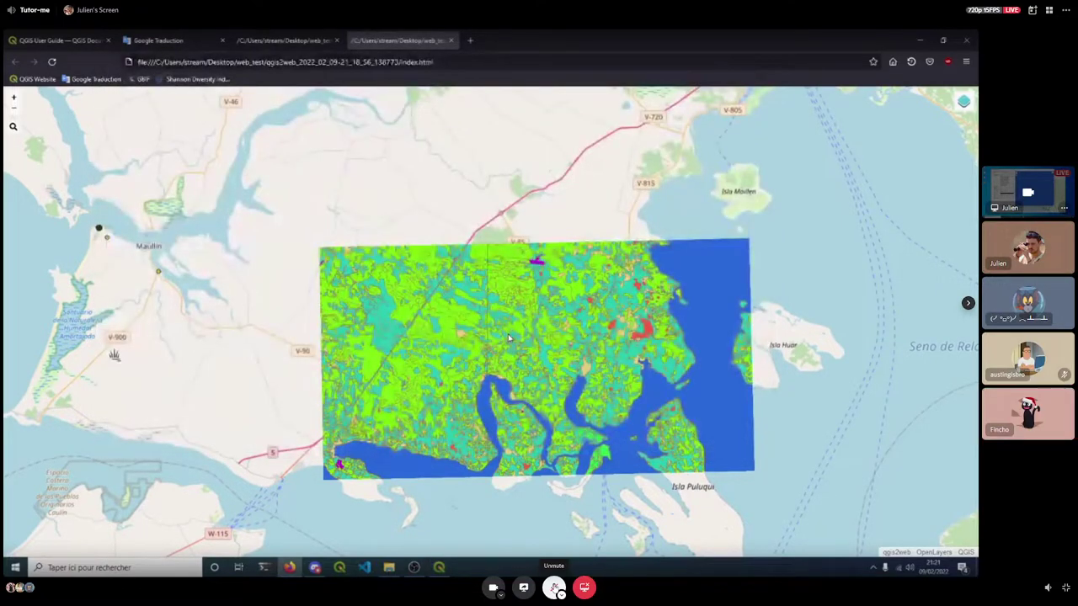
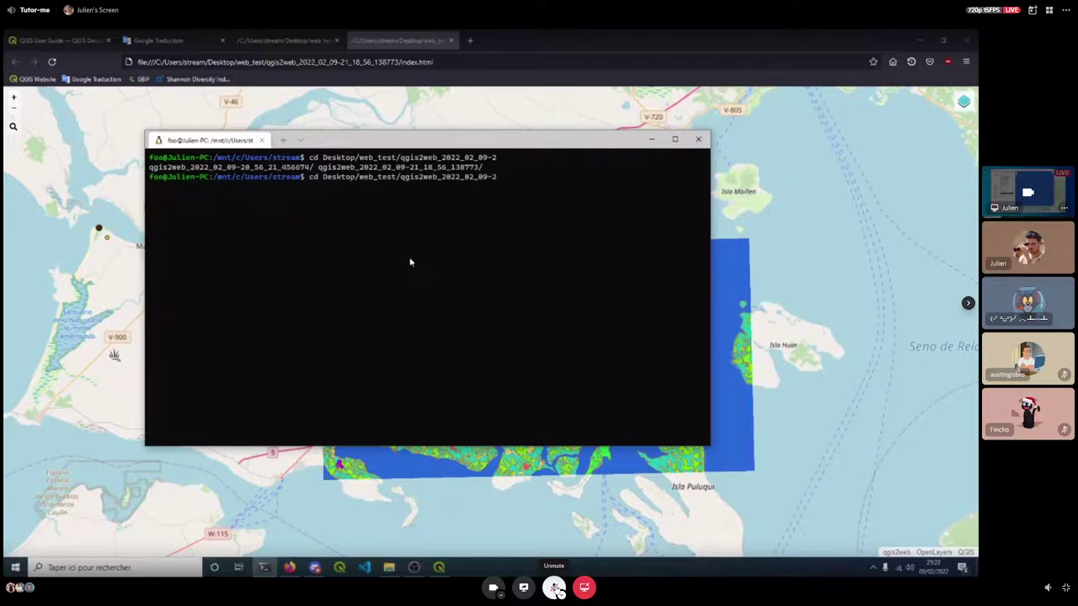
Change to the folder Desktop/web_test/qgis2web_2022_02_09-21_18_56_138773/ in the terminal and start a local server with python3 -m http.server.
{"action": "type", "text": "1"}
{"action": "key", "text": "Tab"}
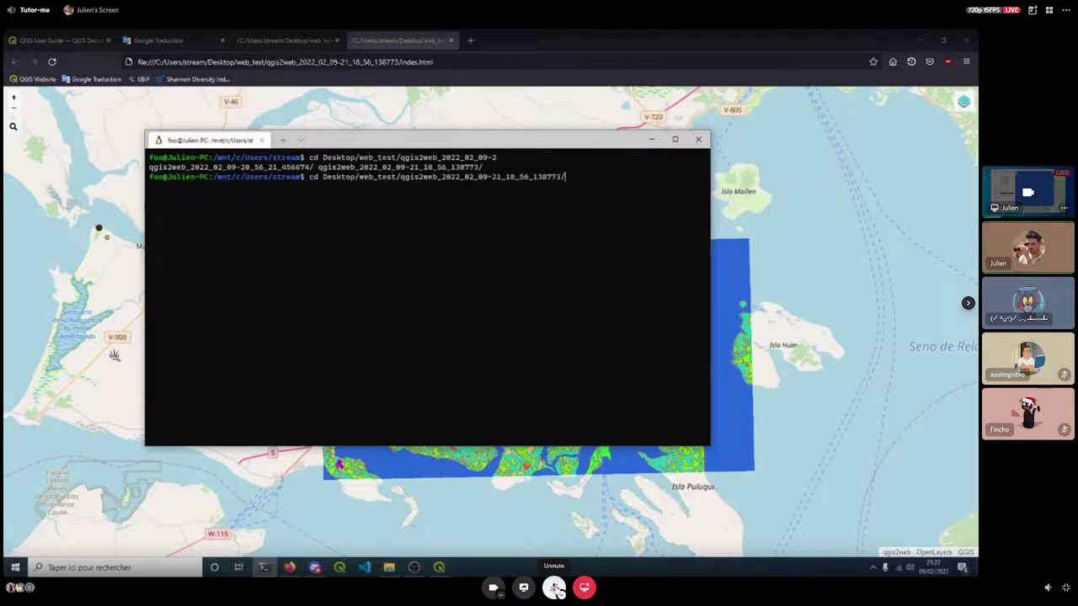
{"action": "key", "text": "Return"}
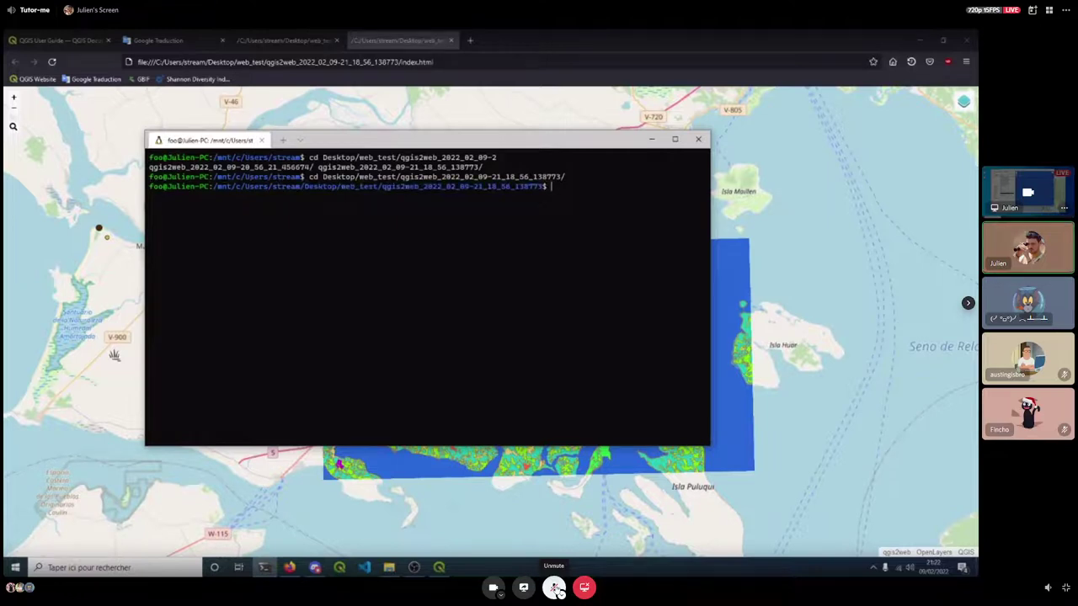
{"action": "type", "text": "python3 -m http.server"}
{"action": "key", "text": "Return"}
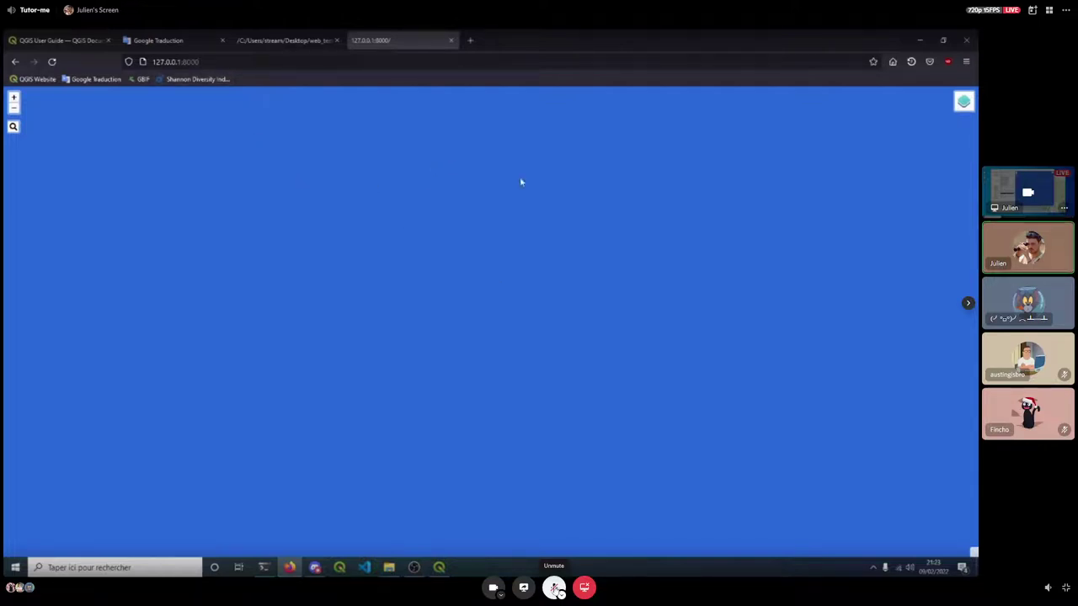
Examine the web map served at 127.0.0.1:8000, checking the raster, the surrounding coast and the local address.
{"action": "scroll", "coordinate": [522, 303], "scroll_direction": "down", "scroll_amount": 5}
{"action": "scroll", "coordinate": [527, 322], "scroll_direction": "up", "scroll_amount": 5}
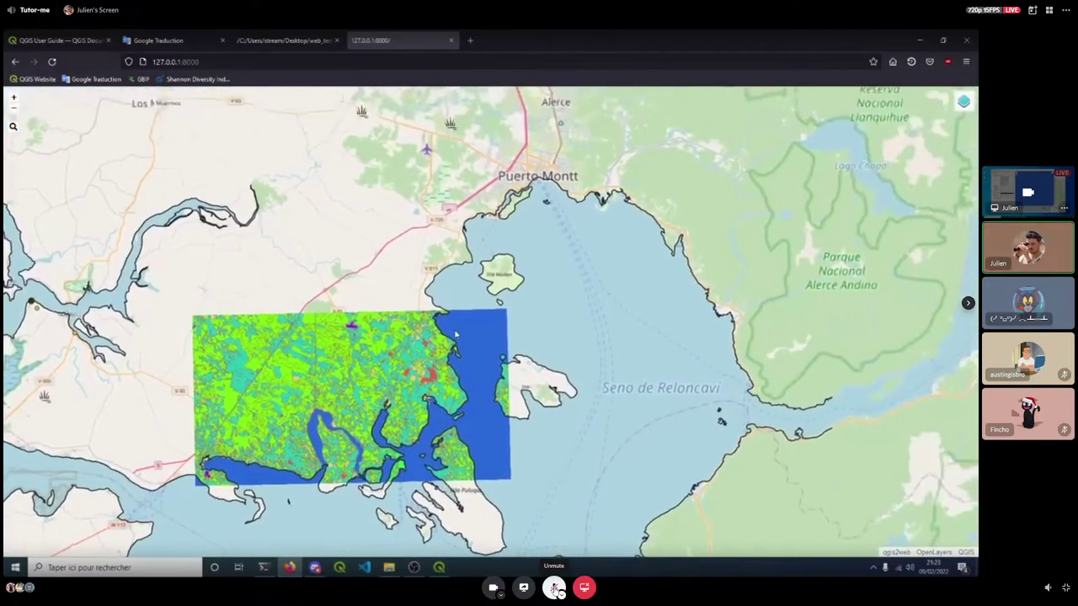
{"action": "left_click_drag", "start_coordinate": [456, 335], "coordinate": [568, 334]}
{"action": "scroll", "coordinate": [436, 360], "scroll_direction": "up", "scroll_amount": 3}
{"action": "left_click_drag", "start_coordinate": [435, 361], "coordinate": [491, 411]}
{"action": "left_click_drag", "start_coordinate": [578, 152], "coordinate": [587, 56]}
{"action": "left_click", "coordinate": [181, 61]}
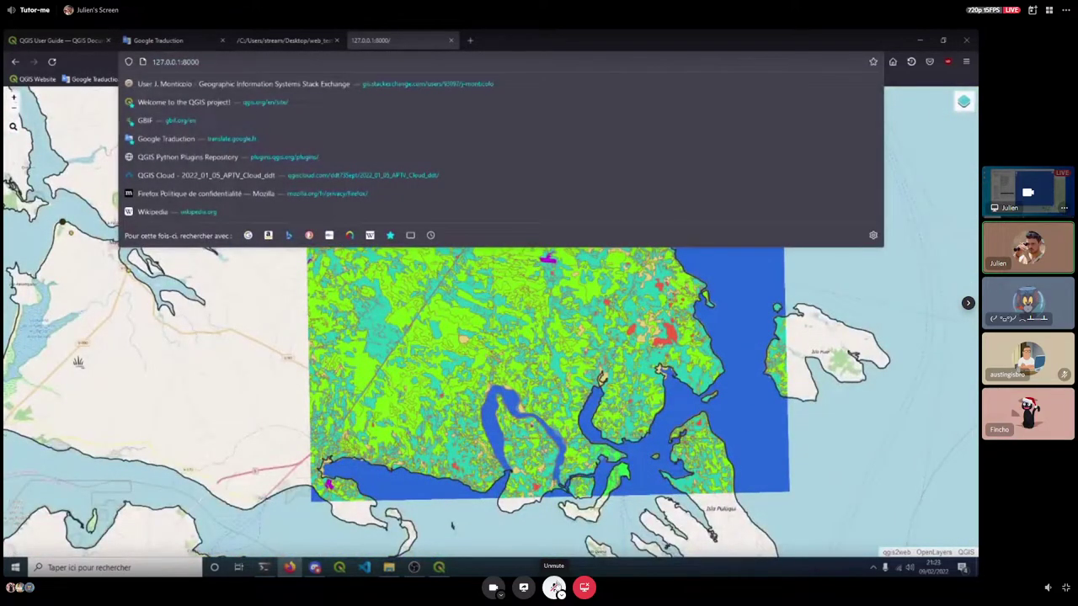
{"action": "left_click", "coordinate": [100, 61]}
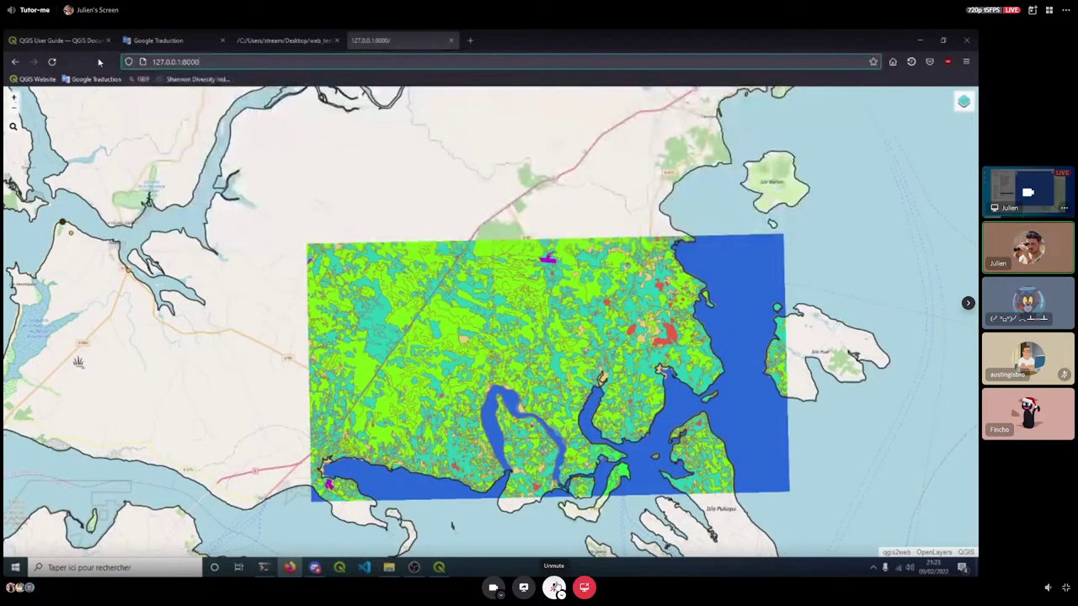
Check the HTTP server's request log in the terminal, minimize it and view the served map around the raster.
{"action": "left_click", "coordinate": [264, 566]}
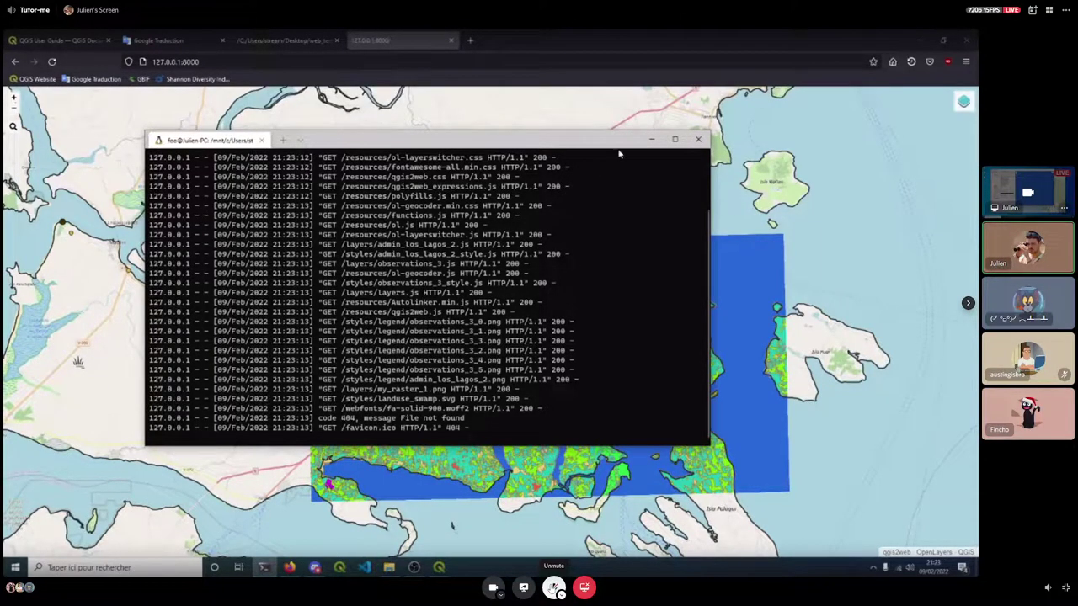
{"action": "left_click", "coordinate": [651, 139]}
{"action": "left_click_drag", "start_coordinate": [577, 270], "coordinate": [476, 244]}
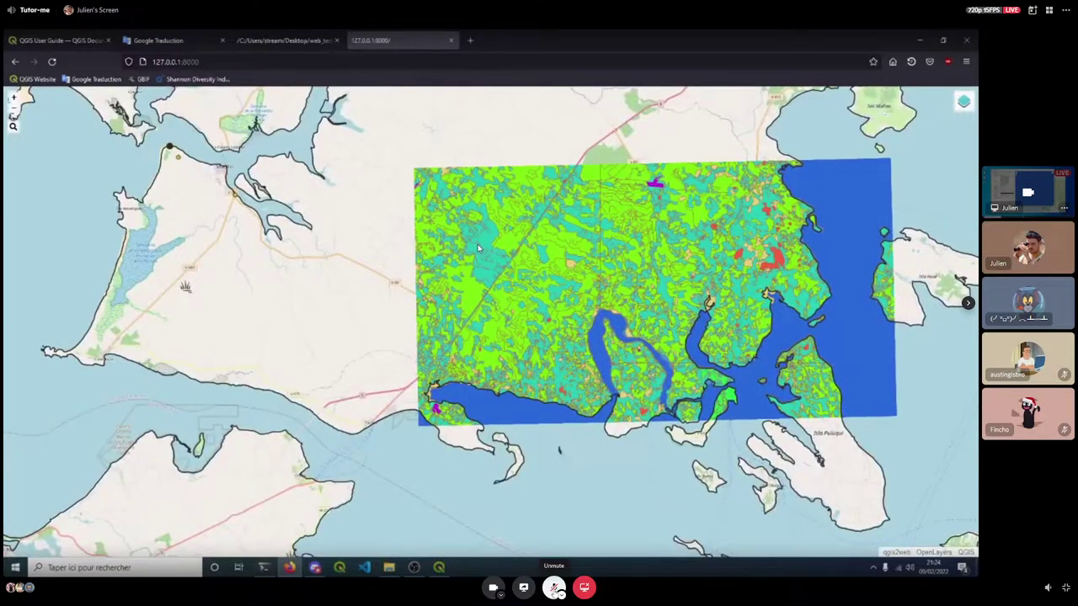
{"action": "left_click_drag", "start_coordinate": [478, 248], "coordinate": [418, 233]}
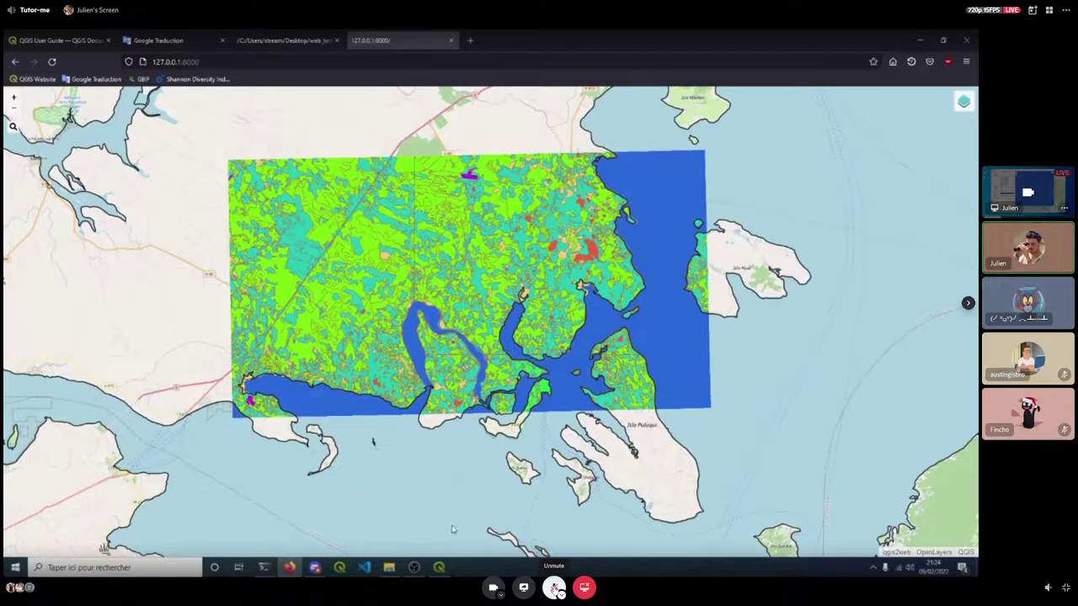
Switch to QGIS, reopen the web map export and review its data export options, general settings and help.
{"action": "mouse_move", "coordinate": [439, 567]}
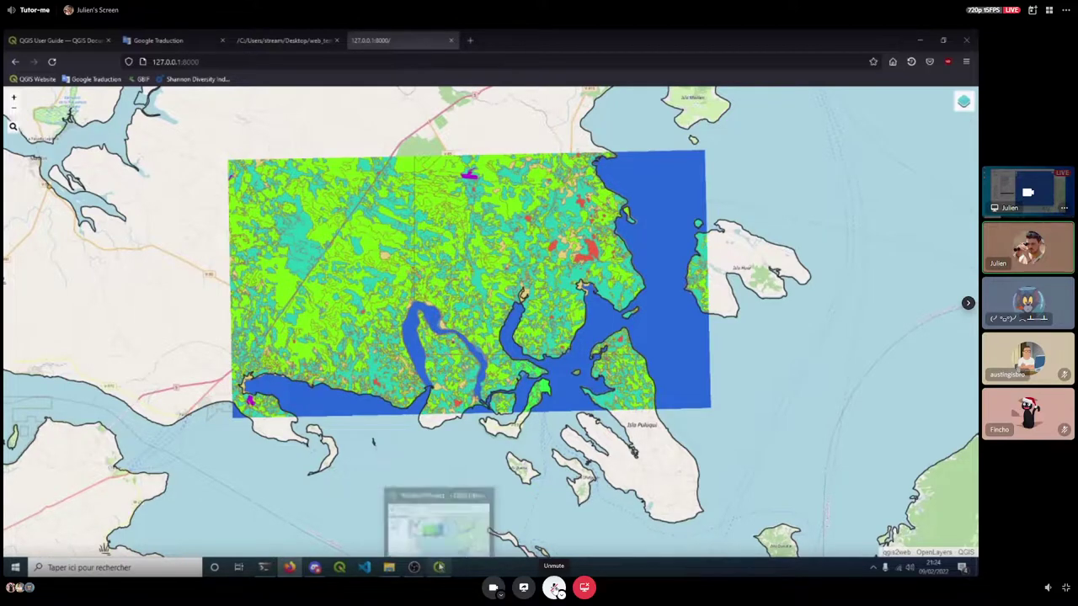
{"action": "left_click", "coordinate": [438, 516]}
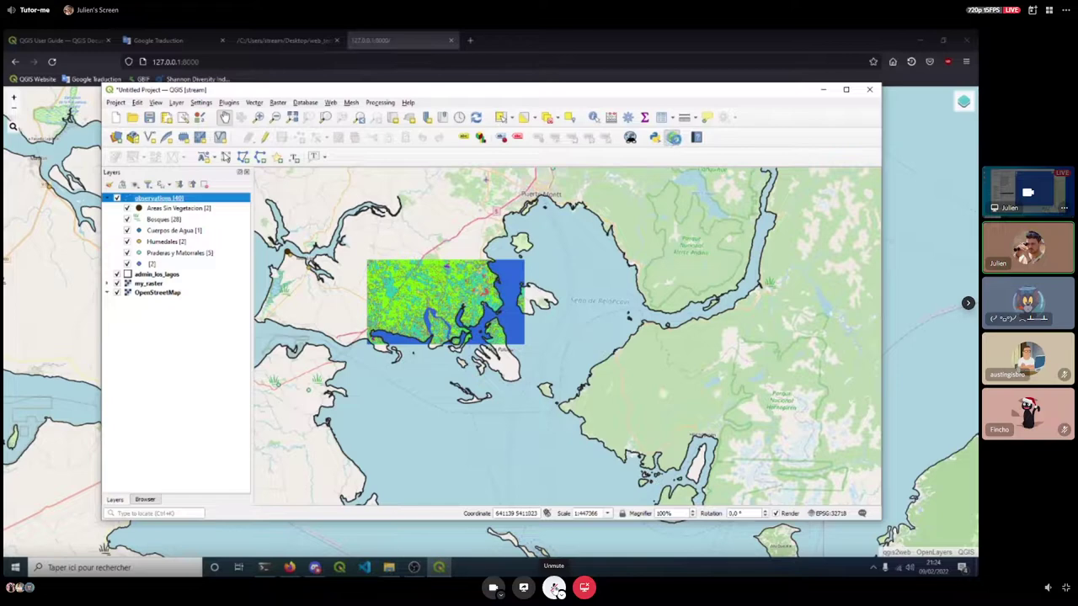
{"action": "left_click", "coordinate": [673, 137]}
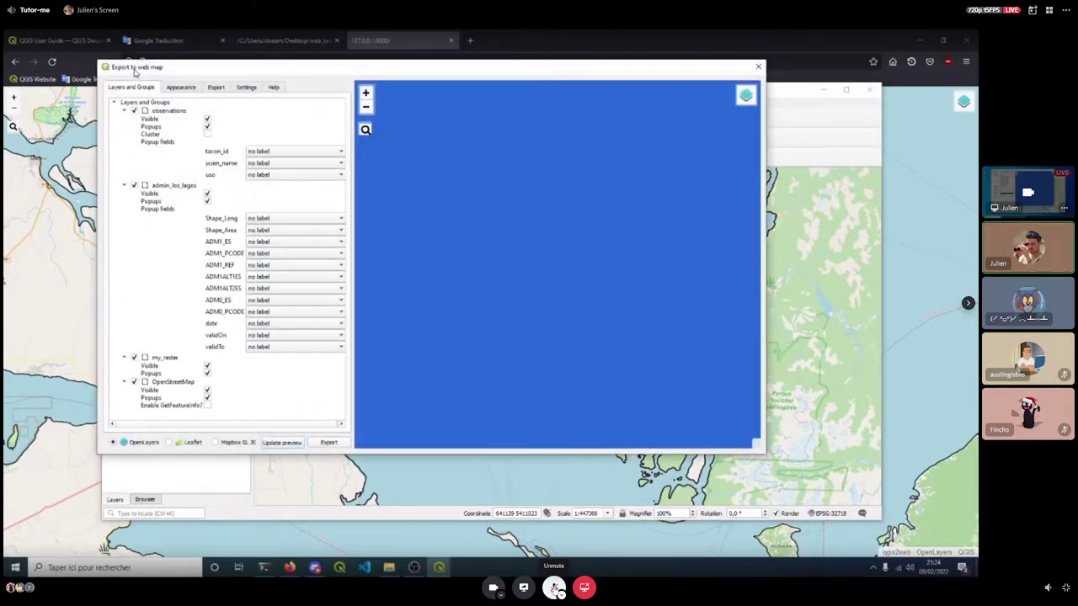
{"action": "left_click_drag", "start_coordinate": [177, 73], "coordinate": [216, 81]}
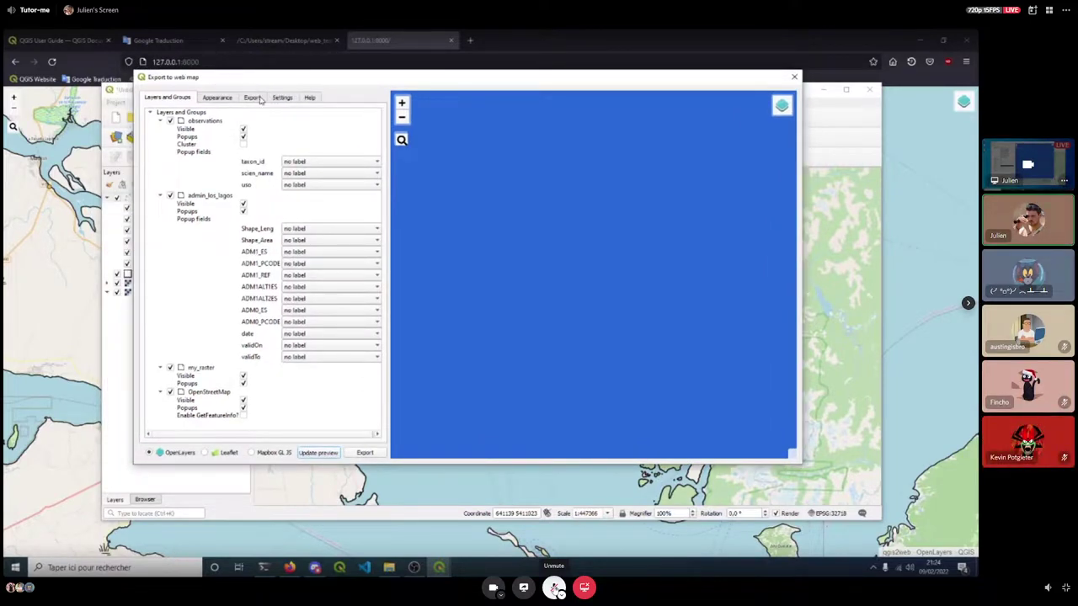
{"action": "left_click", "coordinate": [252, 98]}
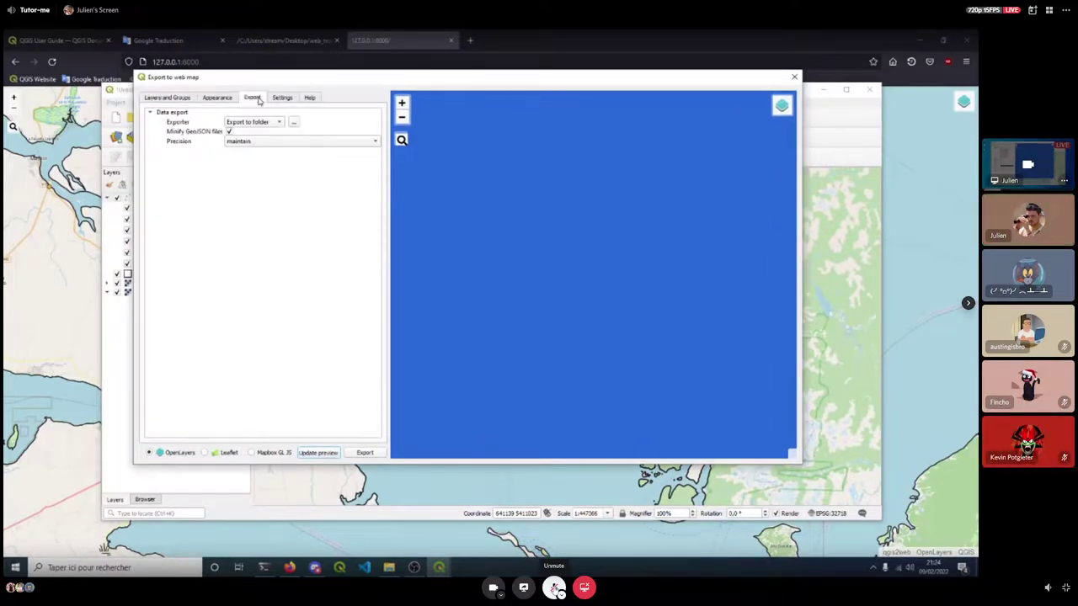
{"action": "left_click", "coordinate": [281, 98]}
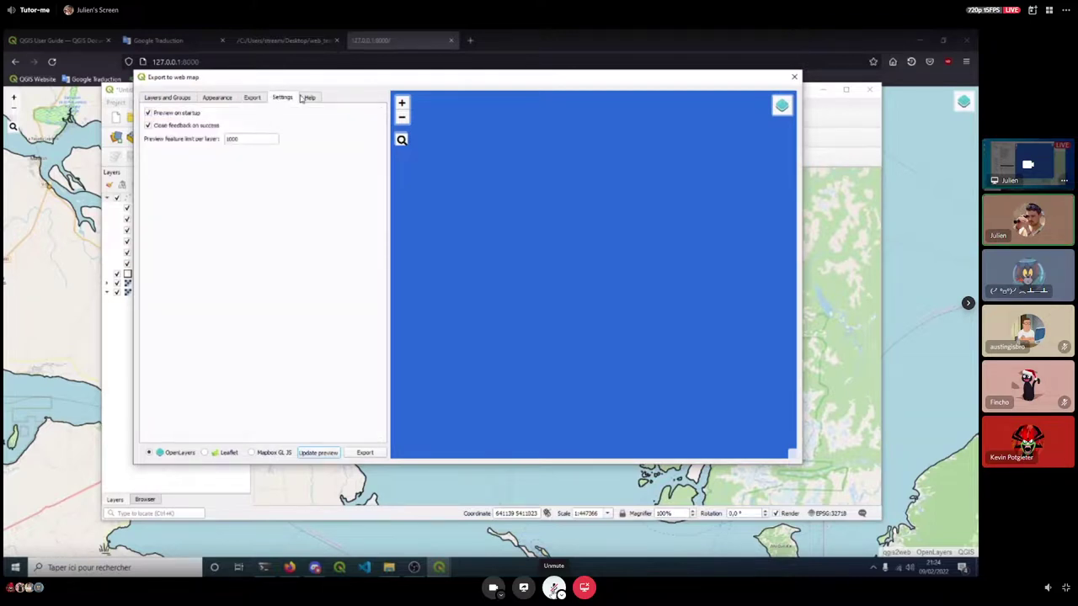
{"action": "left_click", "coordinate": [309, 98]}
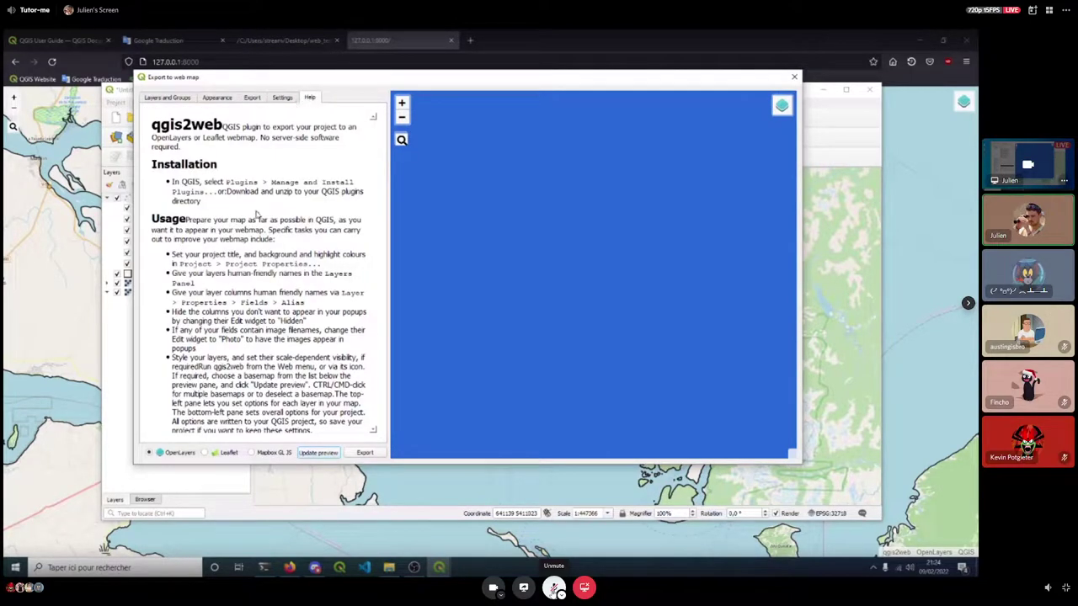
Review the web map's appearance options and available exporters, keeping Export to folder, and close the export dialog.
{"action": "left_click", "coordinate": [217, 98]}
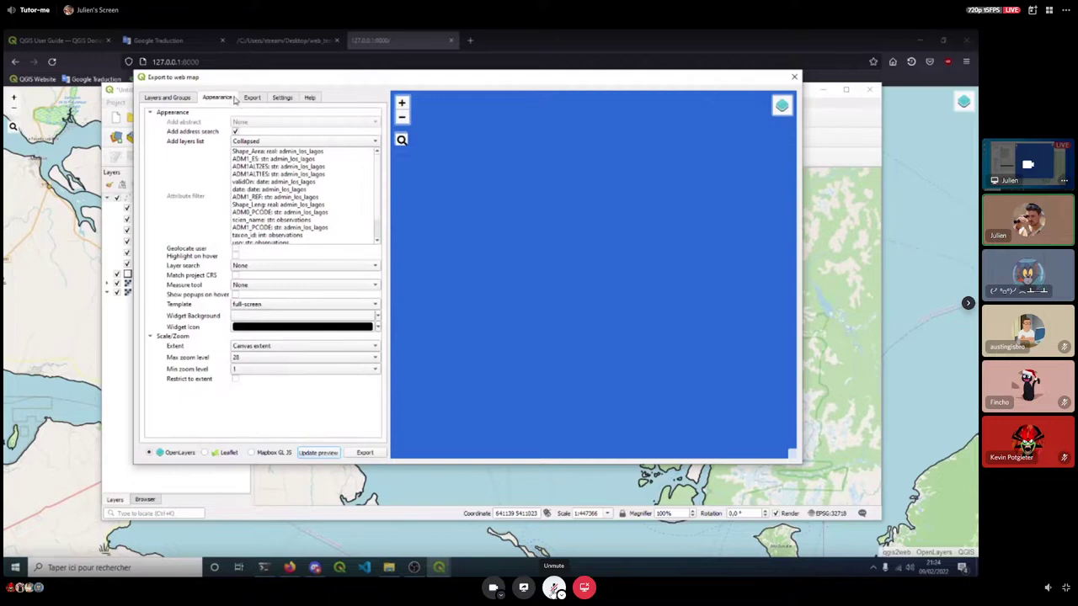
{"action": "left_click", "coordinate": [252, 98]}
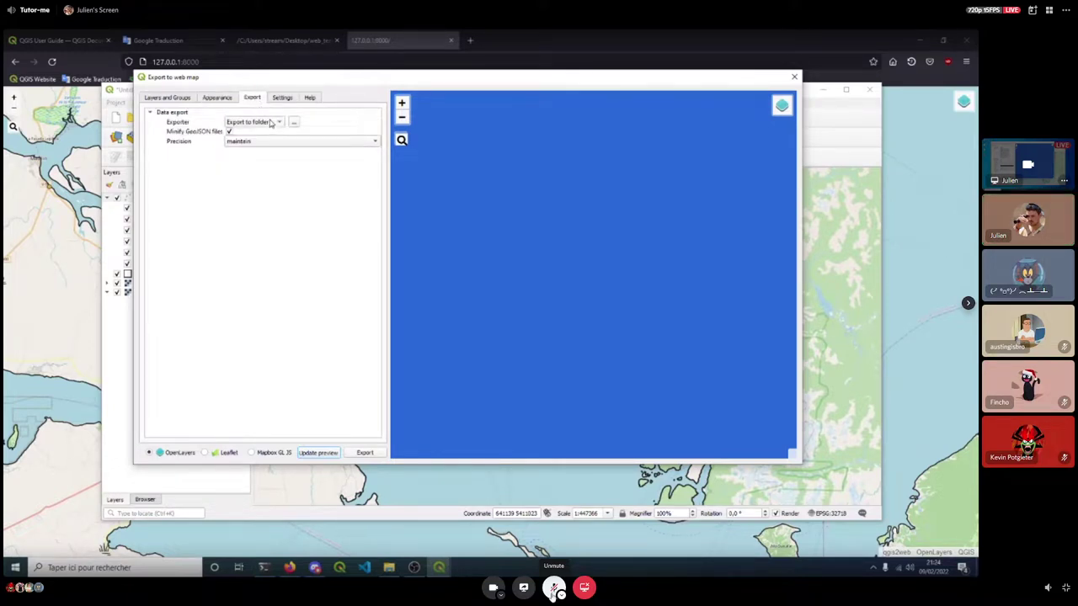
{"action": "left_click", "coordinate": [272, 124]}
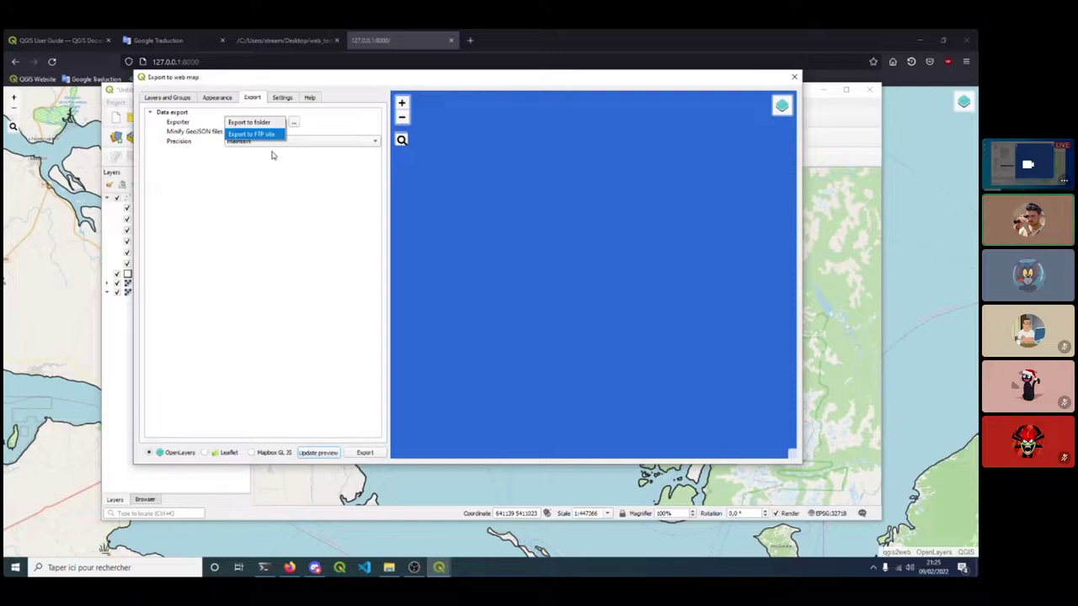
{"action": "left_click", "coordinate": [280, 155]}
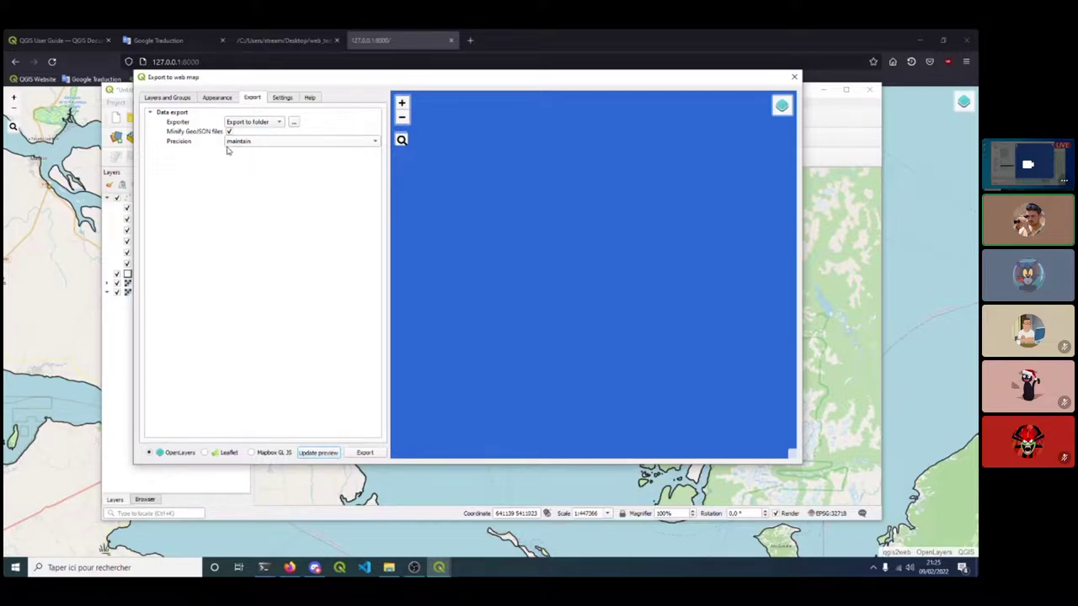
{"action": "left_click", "coordinate": [795, 77]}
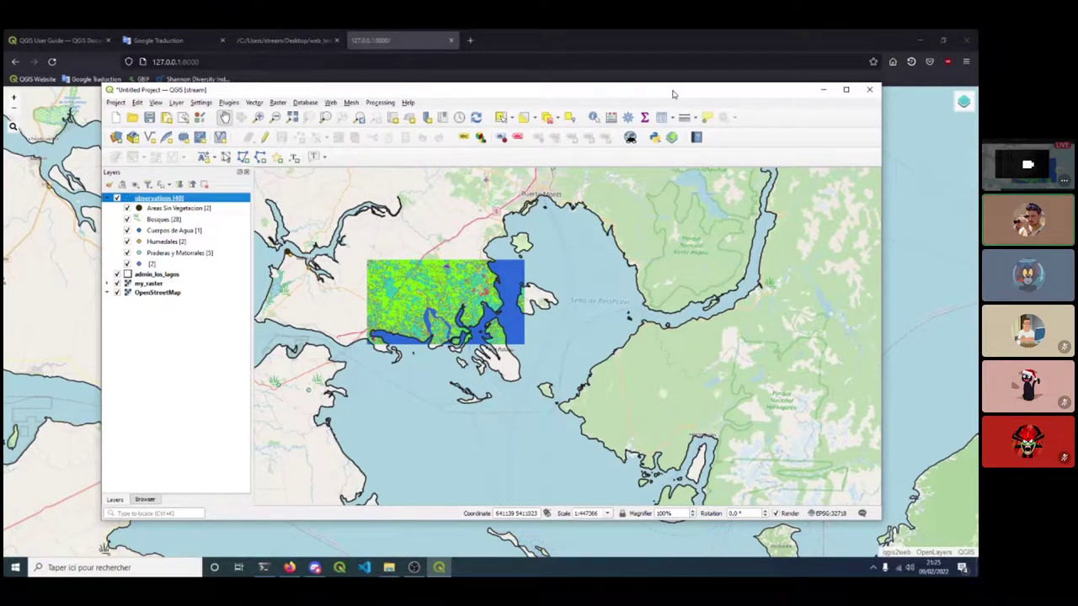
Maximize the QGIS window, inspect the raster's eastern coast and mute the call microphone.
{"action": "mouse_move", "coordinate": [555, 573]}
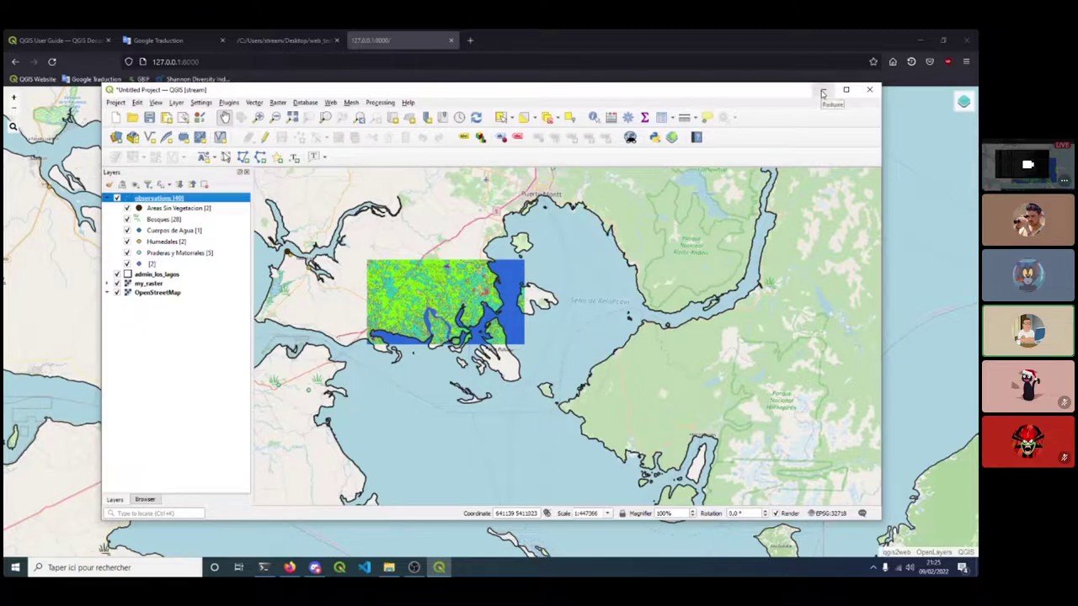
{"action": "double_click", "coordinate": [790, 91]}
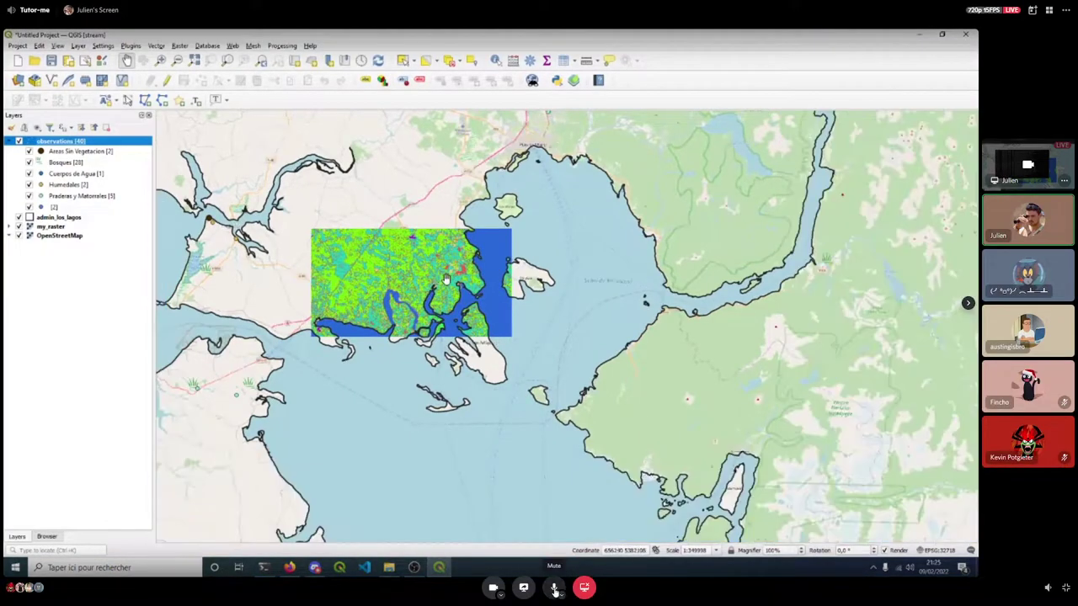
{"action": "scroll", "coordinate": [446, 279], "scroll_direction": "up", "scroll_amount": 2}
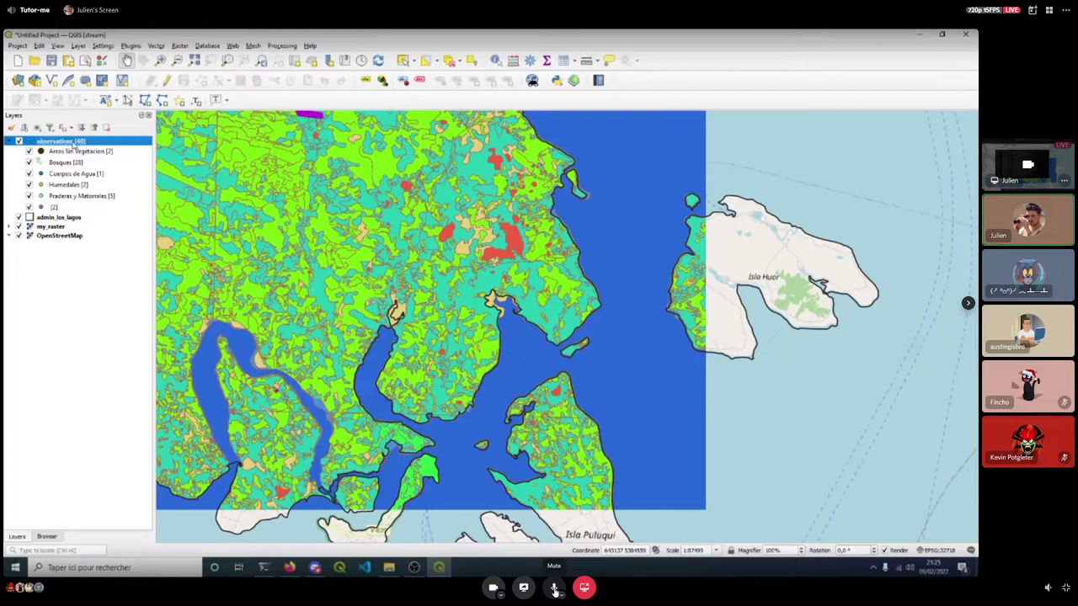
{"action": "left_click", "coordinate": [554, 588]}
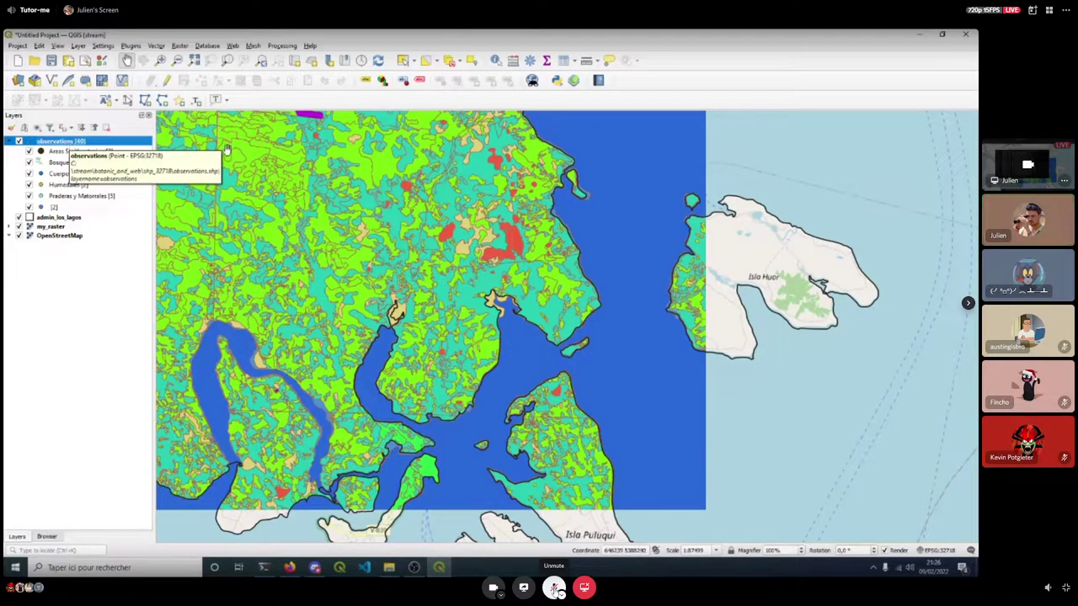
Show the statistical summary for the land-use field of the observations layer.
{"action": "left_click", "coordinate": [547, 62]}
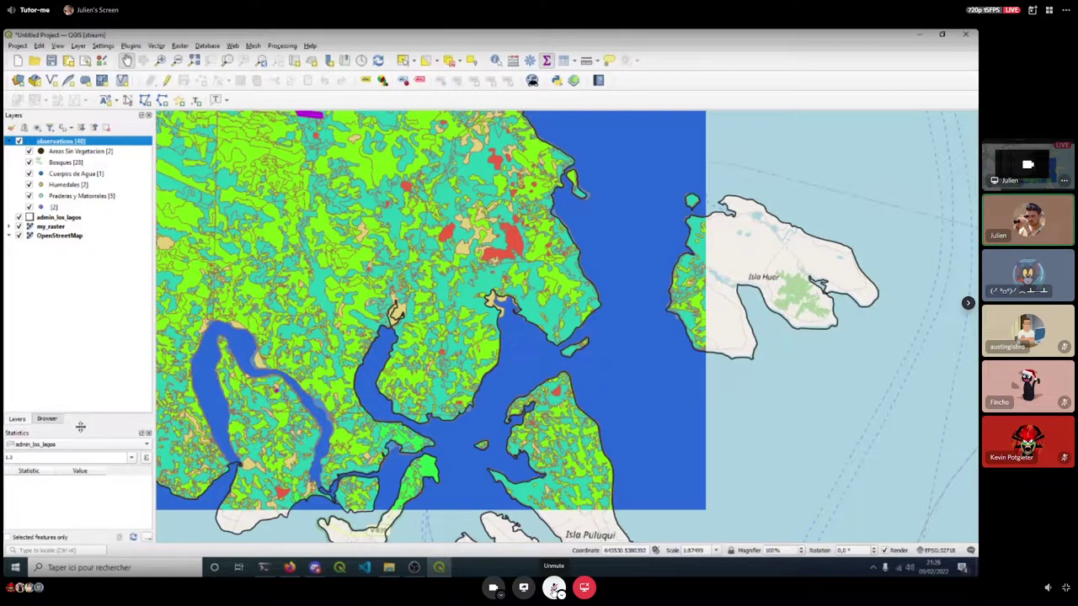
{"action": "left_click_drag", "start_coordinate": [80, 426], "coordinate": [80, 344]}
{"action": "left_click", "coordinate": [55, 363]}
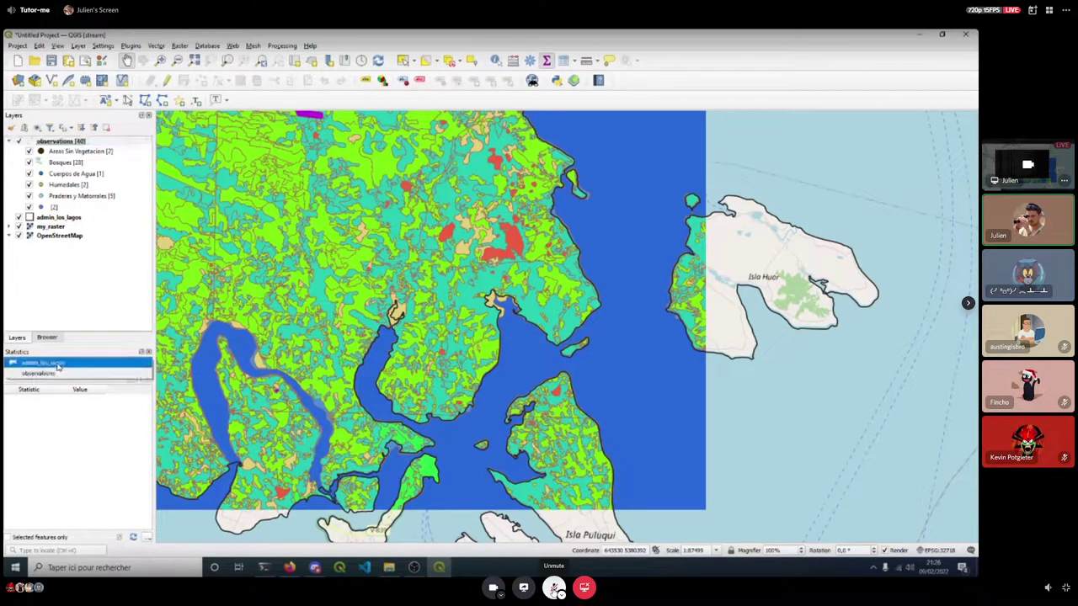
{"action": "left_click", "coordinate": [47, 372]}
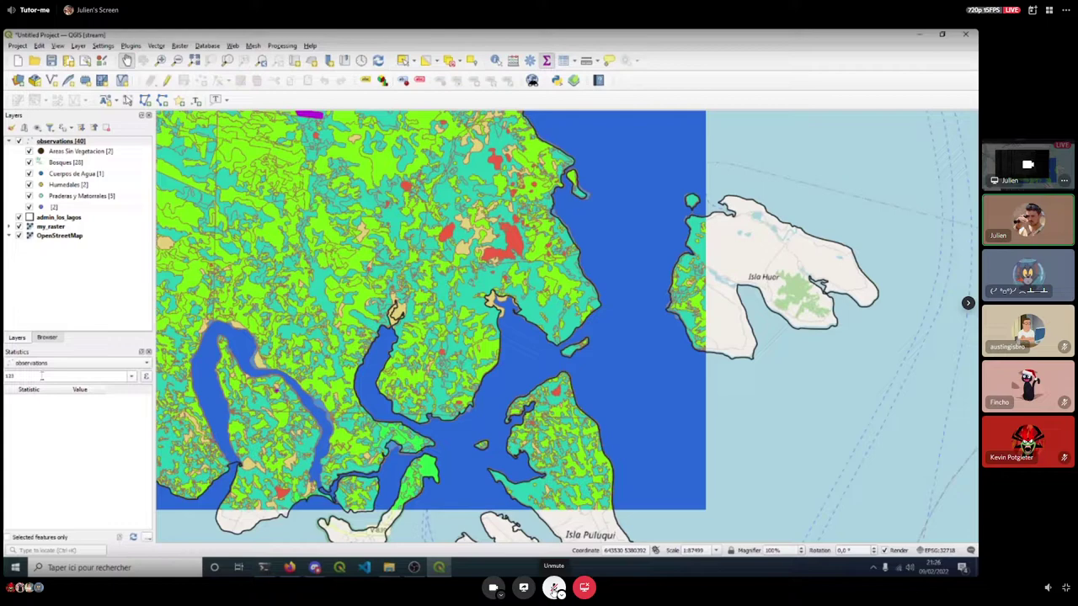
{"action": "left_click", "coordinate": [132, 378]}
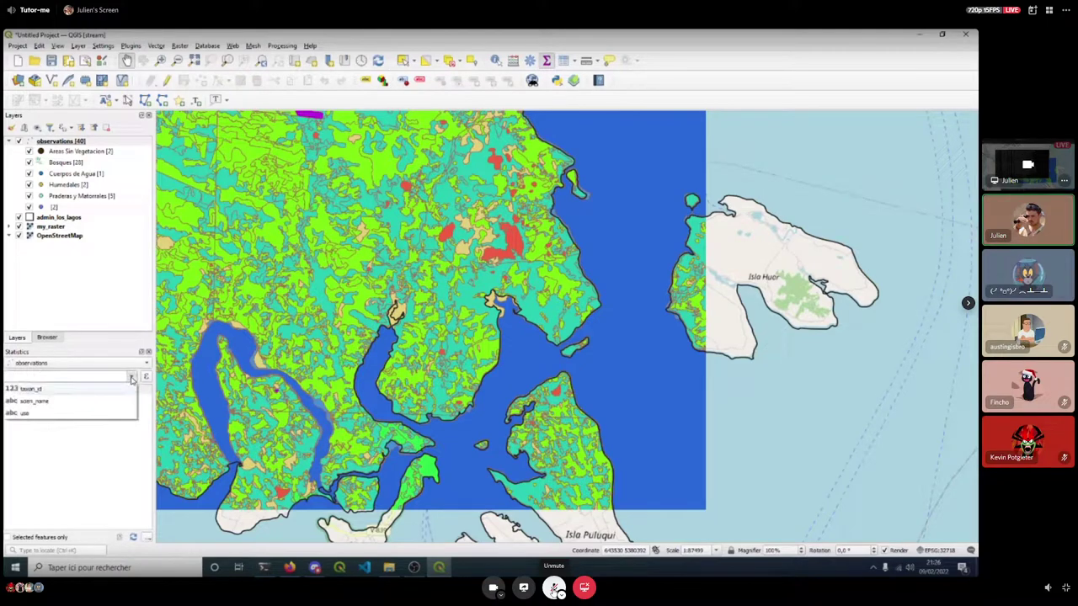
{"action": "left_click", "coordinate": [31, 416]}
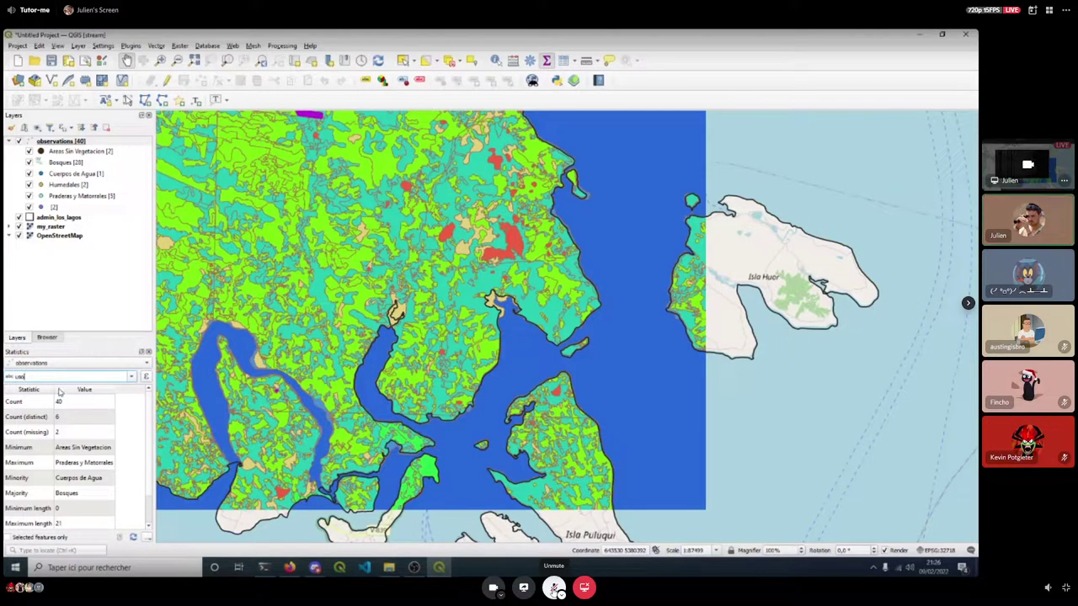
Enlarge the statistics area and examine the count, distinct count and missing count of the land-use field.
{"action": "left_click", "coordinate": [78, 406]}
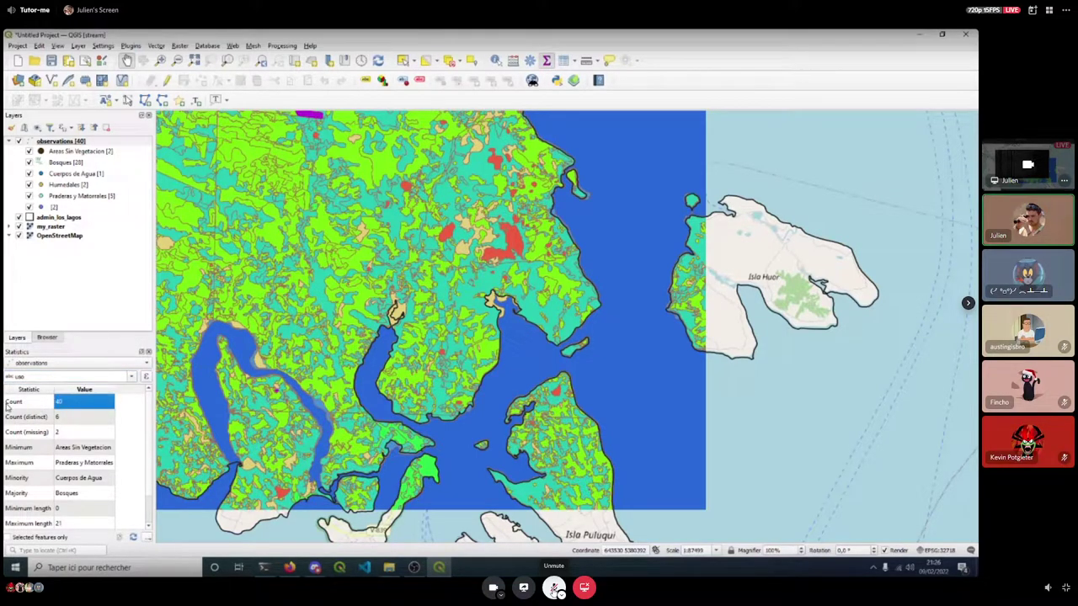
{"action": "left_click_drag", "start_coordinate": [155, 416], "coordinate": [165, 416]}
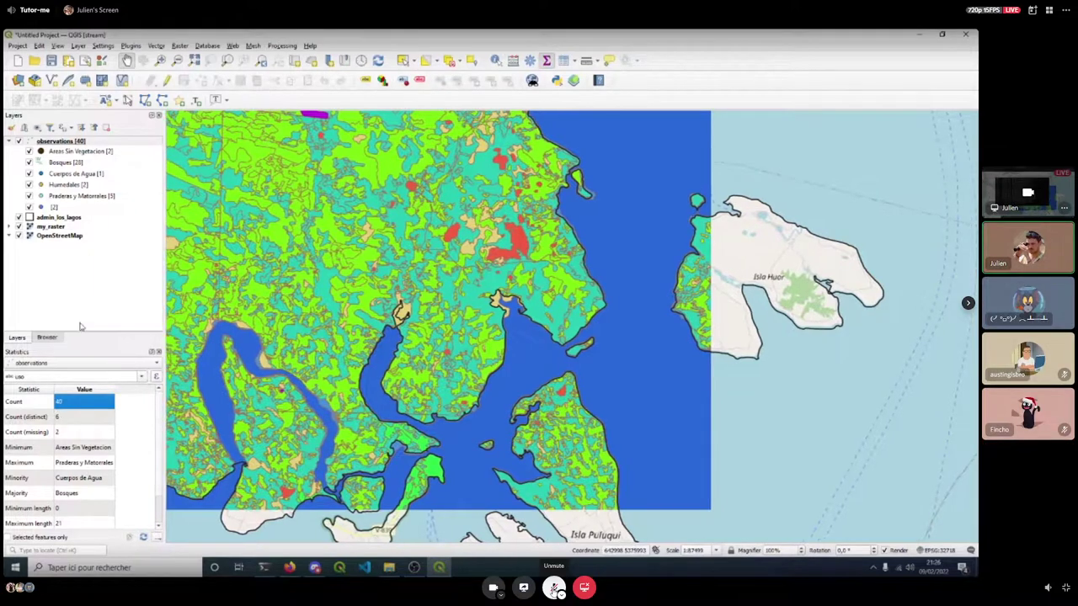
{"action": "left_click_drag", "start_coordinate": [86, 344], "coordinate": [91, 299]}
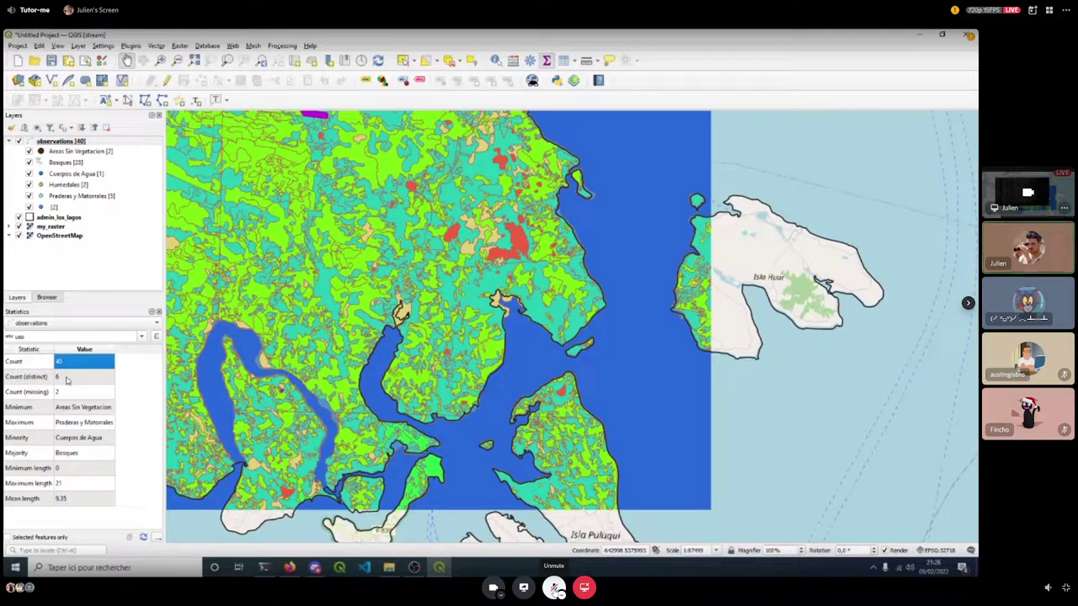
{"action": "left_click", "coordinate": [67, 381]}
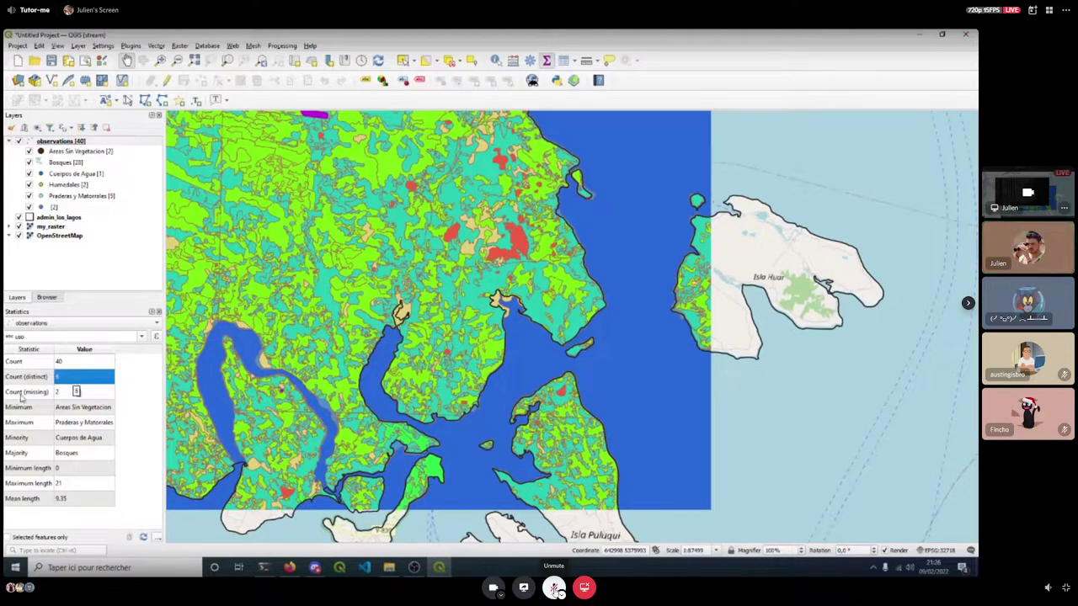
{"action": "left_click", "coordinate": [83, 392]}
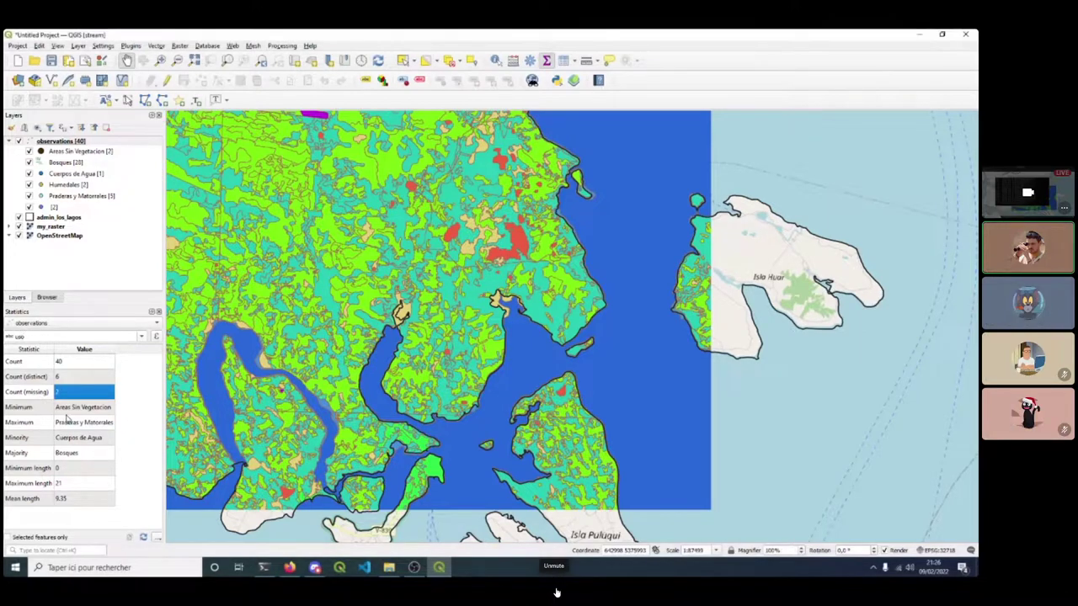
Read the minimum and maximum statistics of the observations' land-use field.
{"action": "mouse_move", "coordinate": [556, 590]}
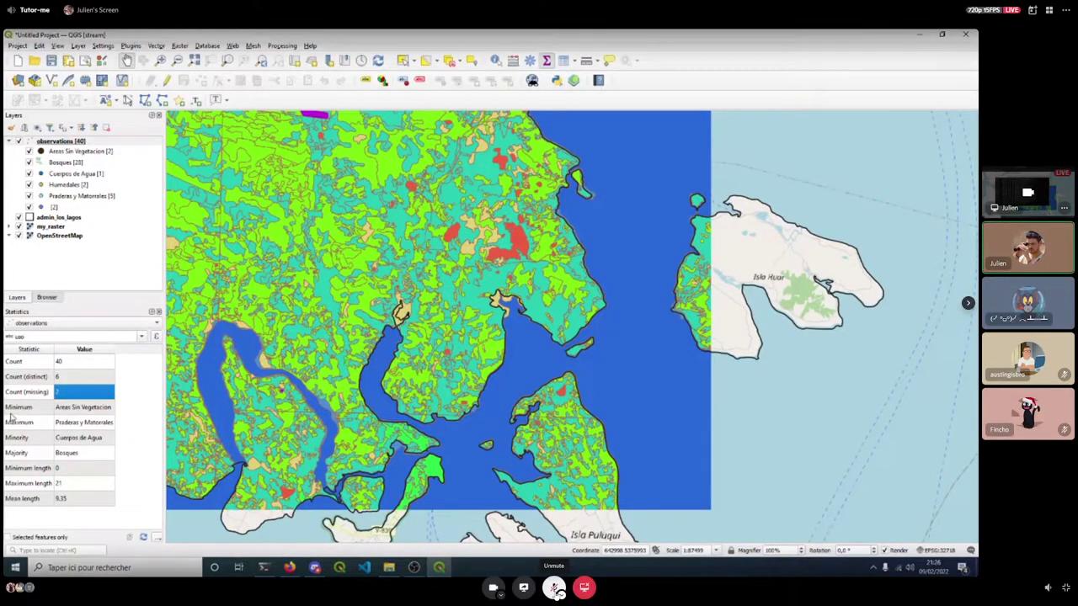
{"action": "left_click", "coordinate": [12, 410]}
{"action": "left_click", "coordinate": [88, 410]}
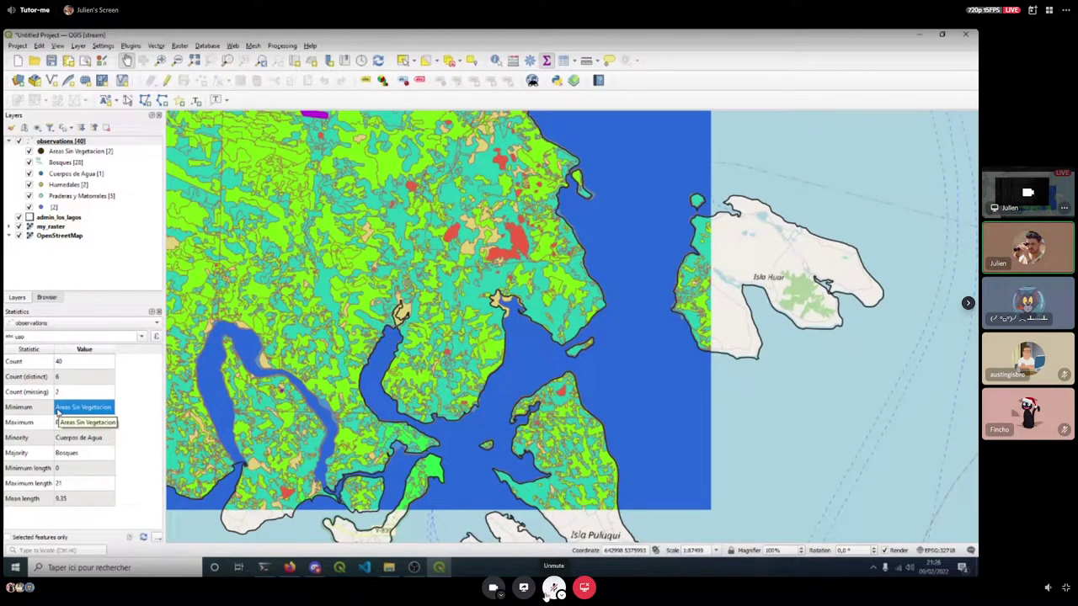
{"action": "left_click", "coordinate": [20, 422]}
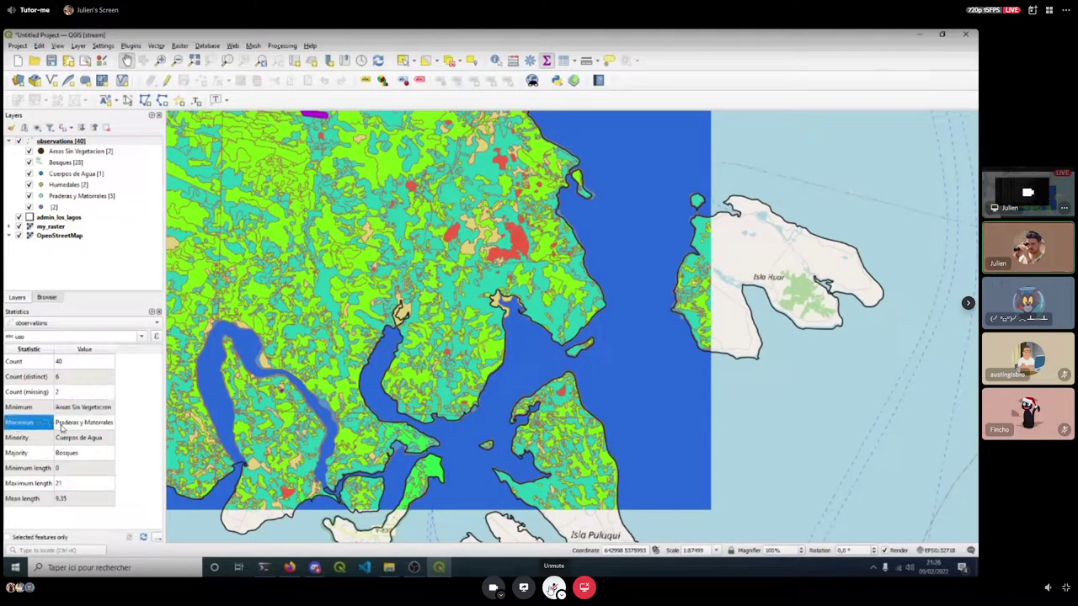
{"action": "left_click", "coordinate": [59, 423]}
Compare the minority and majority land-use classes in the observations' statistics.
{"action": "left_click", "coordinate": [50, 438]}
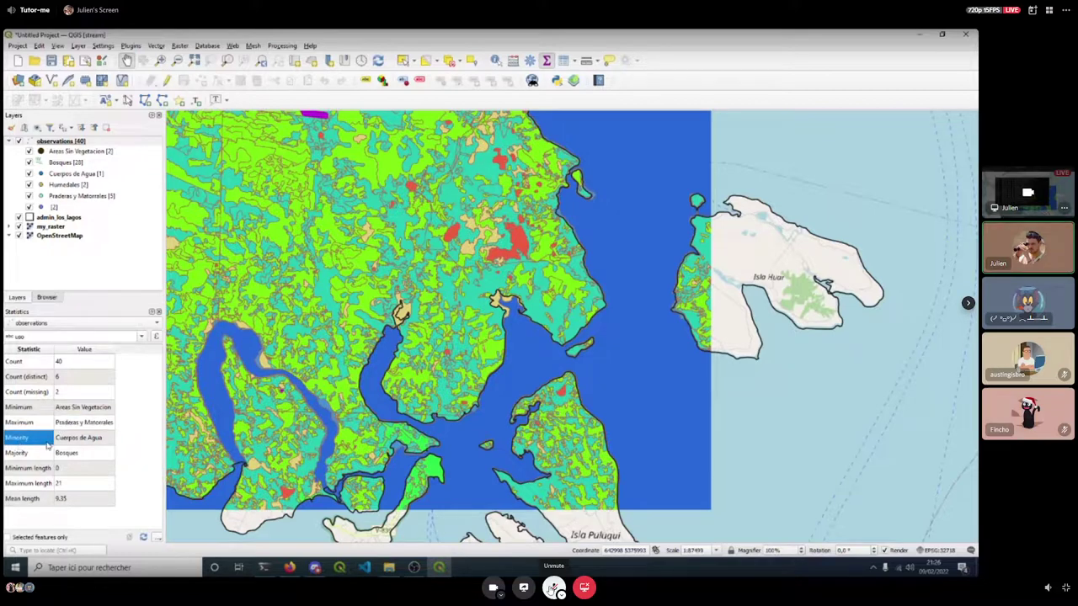
{"action": "left_click", "coordinate": [18, 453]}
{"action": "left_click", "coordinate": [69, 455]}
{"action": "left_click", "coordinate": [10, 452]}
{"action": "left_click", "coordinate": [30, 438]}
{"action": "left_click", "coordinate": [83, 440]}
{"action": "left_click", "coordinate": [37, 440]}
{"action": "left_click", "coordinate": [88, 441]}
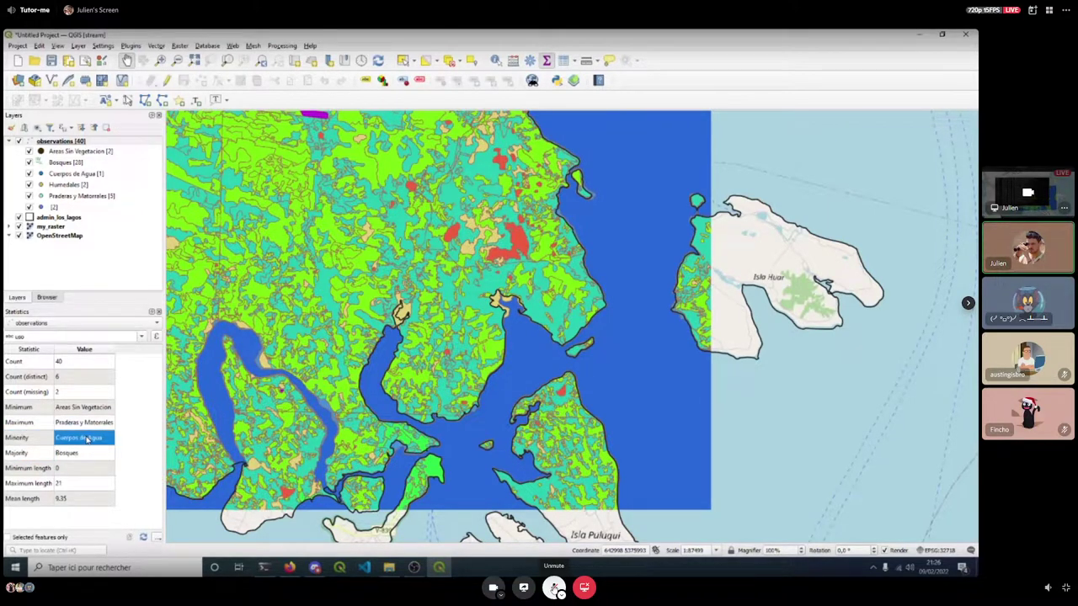
{"action": "left_click", "coordinate": [20, 455]}
{"action": "left_click", "coordinate": [81, 456]}
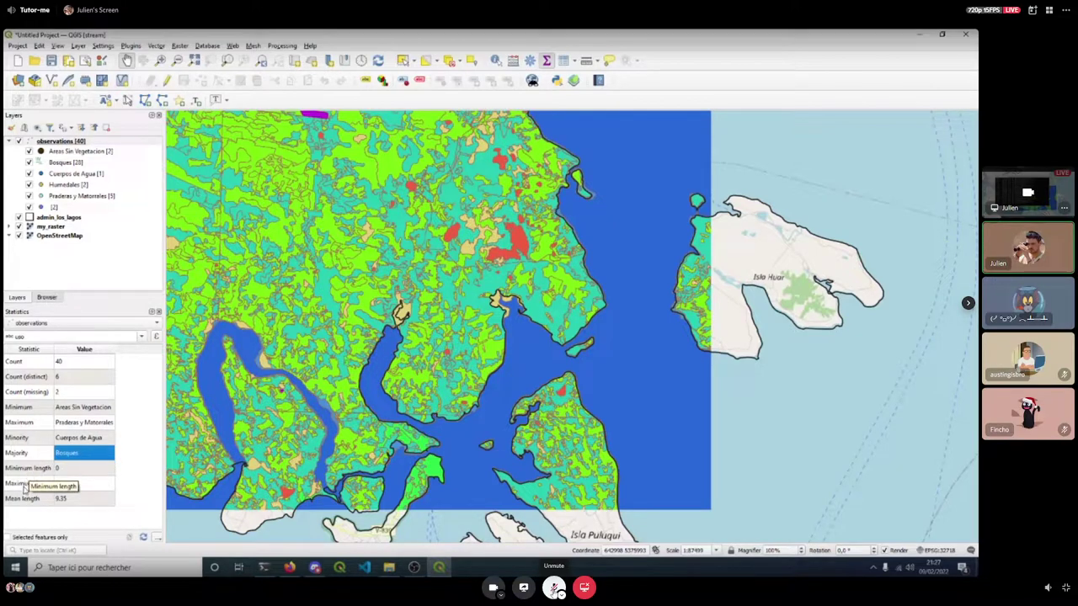
Switch the observations' statistics to the taxon_id field and review its numeric summary.
{"action": "left_click", "coordinate": [141, 336]}
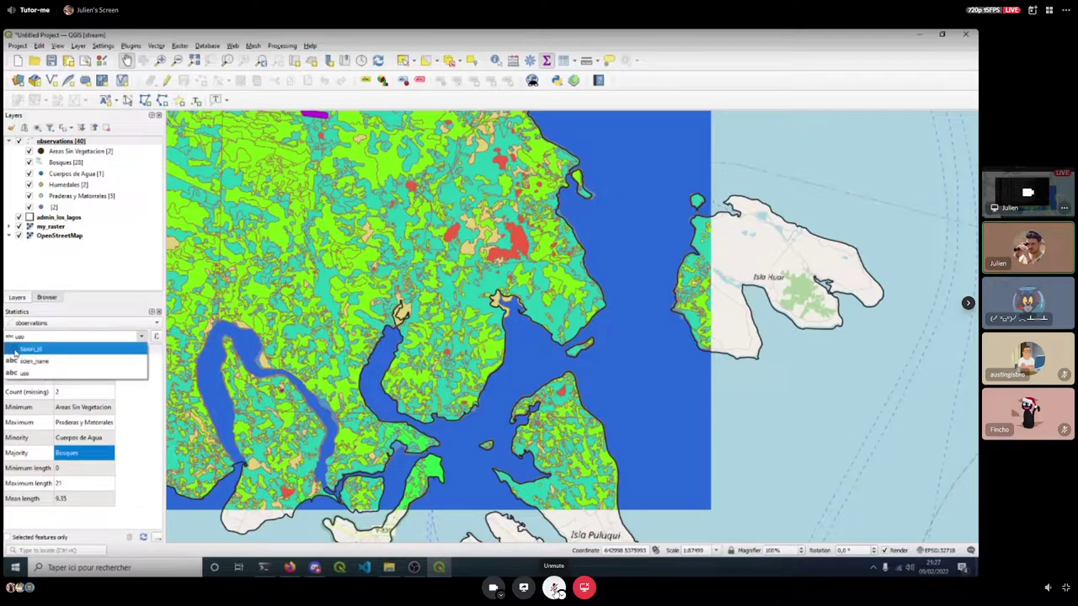
{"action": "left_click", "coordinate": [14, 352]}
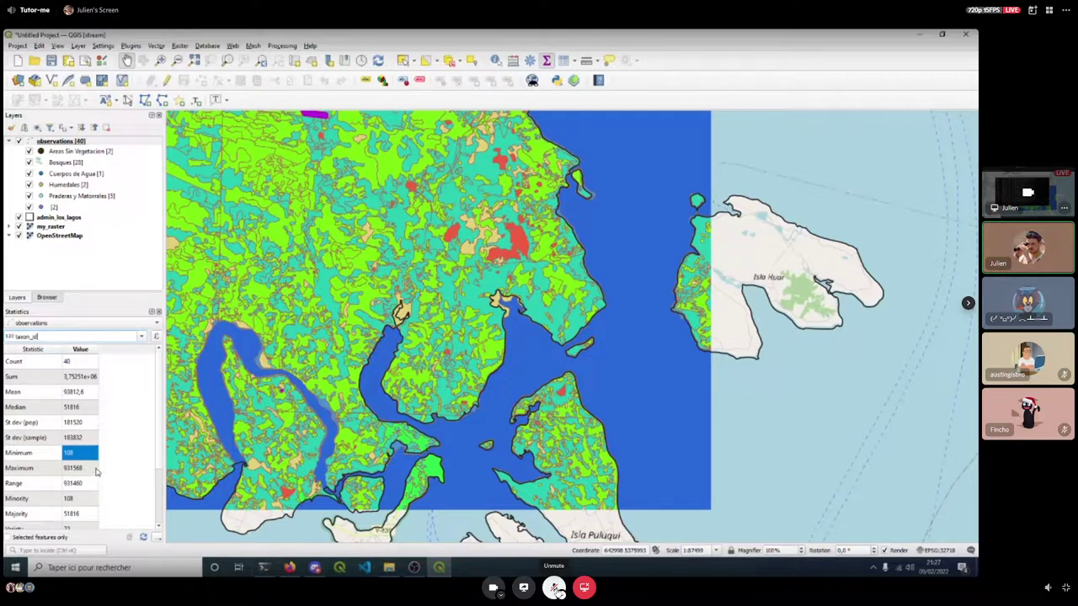
{"action": "left_click_drag", "start_coordinate": [162, 439], "coordinate": [165, 405]}
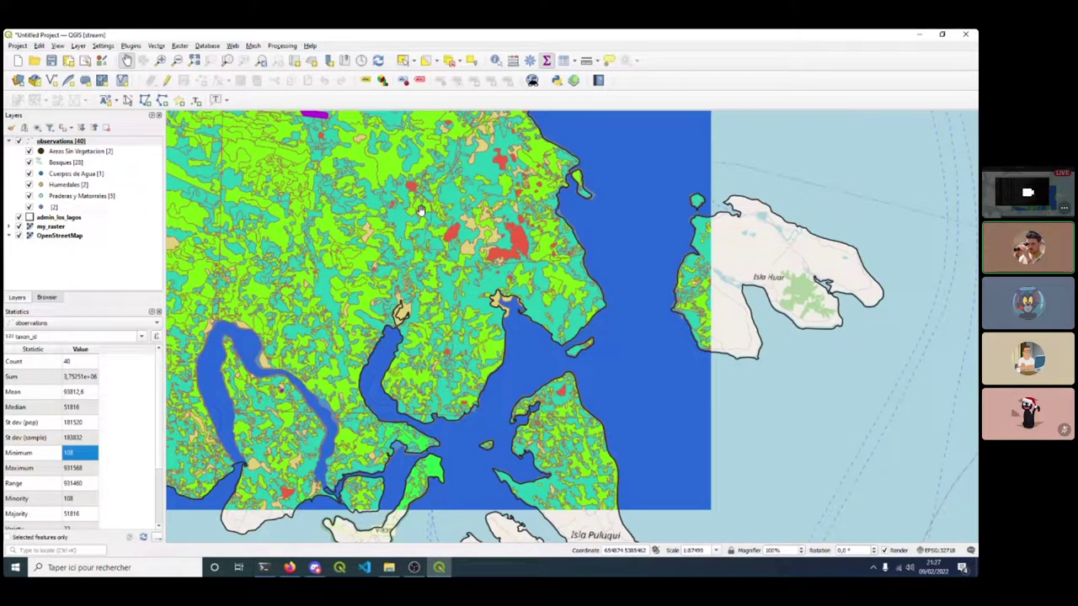
Unmute the call microphone.
{"action": "mouse_move", "coordinate": [491, 578]}
{"action": "mouse_move", "coordinate": [361, 581]}
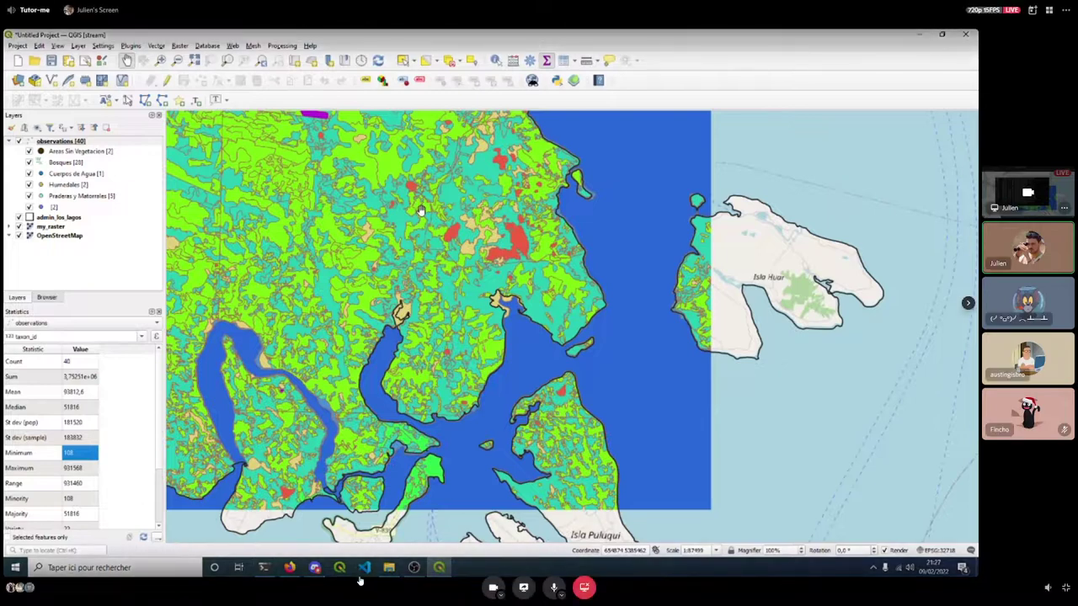
{"action": "left_click", "coordinate": [553, 595]}
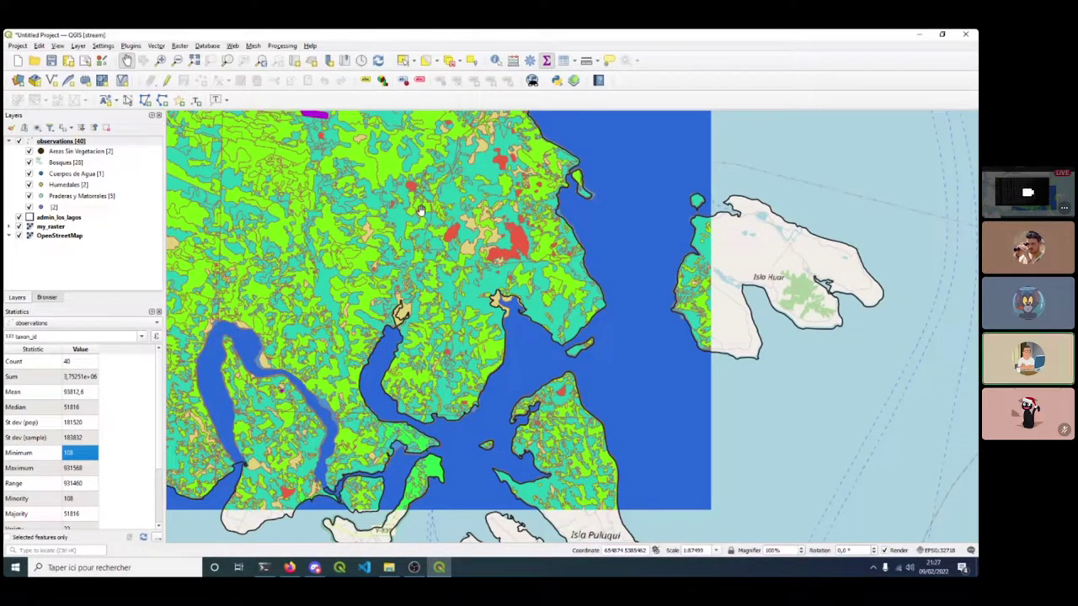
Examine the raster's extent against the surrounding coastline and the wider Los Lagos boundary.
{"action": "left_click_drag", "start_coordinate": [238, 205], "coordinate": [534, 248]}
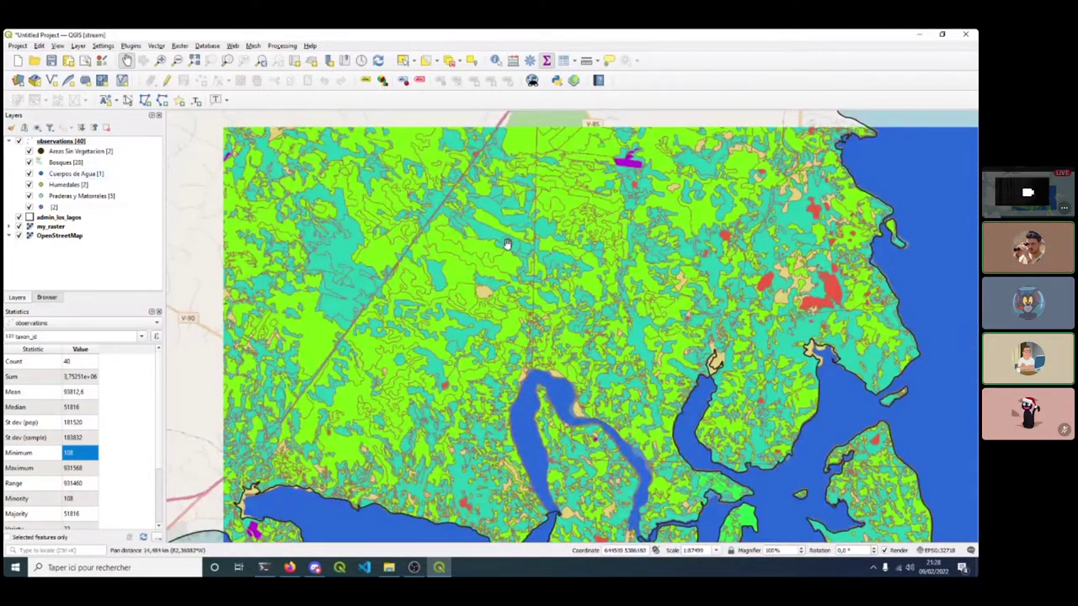
{"action": "left_click_drag", "start_coordinate": [309, 233], "coordinate": [336, 246]}
{"action": "scroll", "coordinate": [324, 246], "scroll_direction": "down", "scroll_amount": 2}
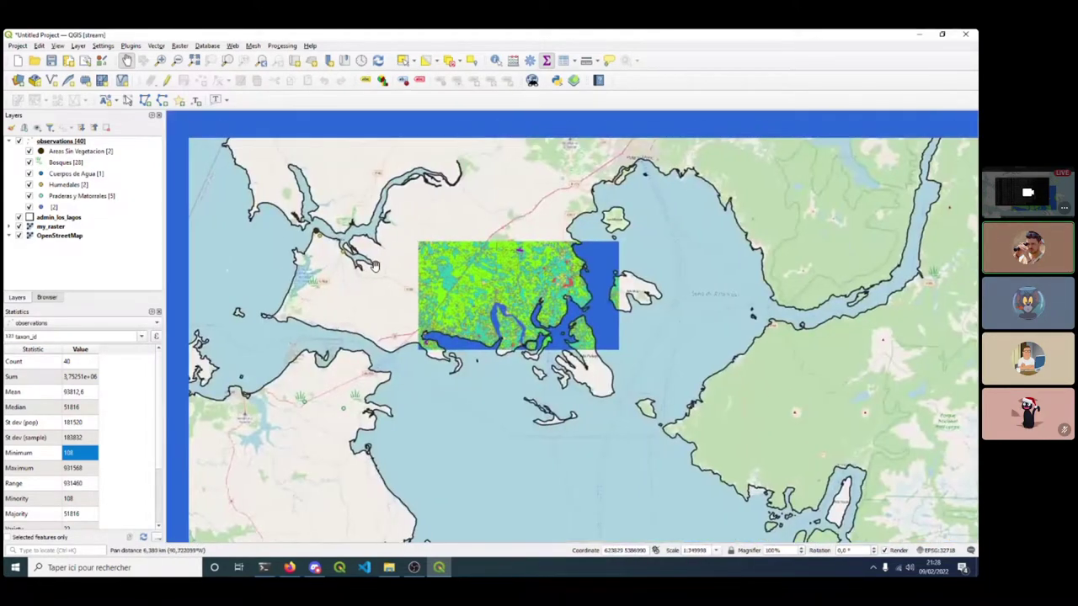
{"action": "scroll", "coordinate": [380, 263], "scroll_direction": "up", "scroll_amount": 1}
{"action": "left_click_drag", "start_coordinate": [395, 260], "coordinate": [362, 272]}
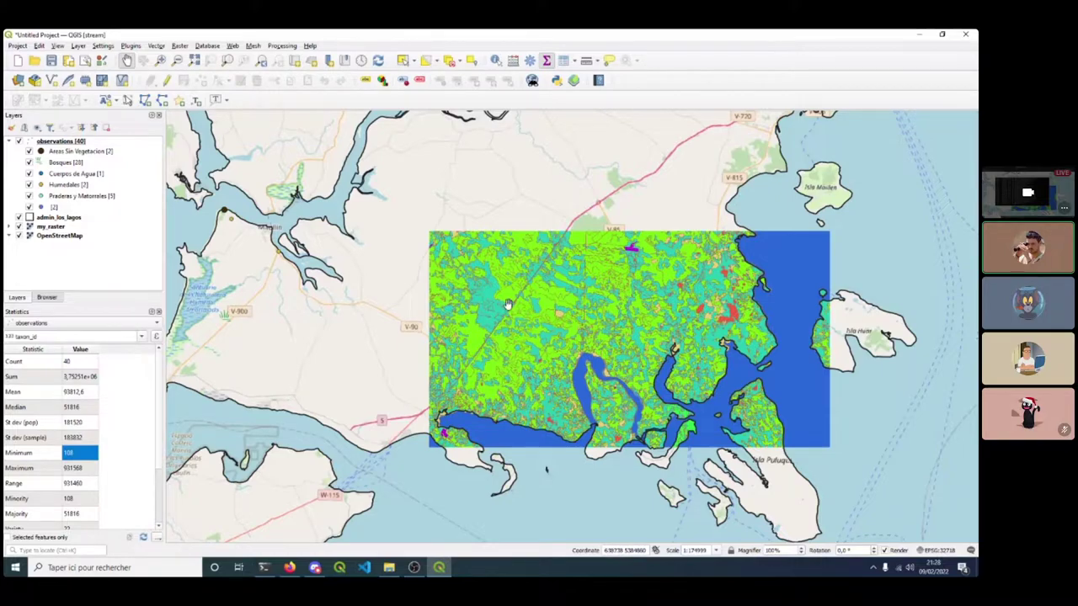
{"action": "scroll", "coordinate": [511, 305], "scroll_direction": "up", "scroll_amount": 1}
{"action": "left_click_drag", "start_coordinate": [510, 300], "coordinate": [539, 380]}
{"action": "scroll", "coordinate": [504, 261], "scroll_direction": "down", "scroll_amount": 1}
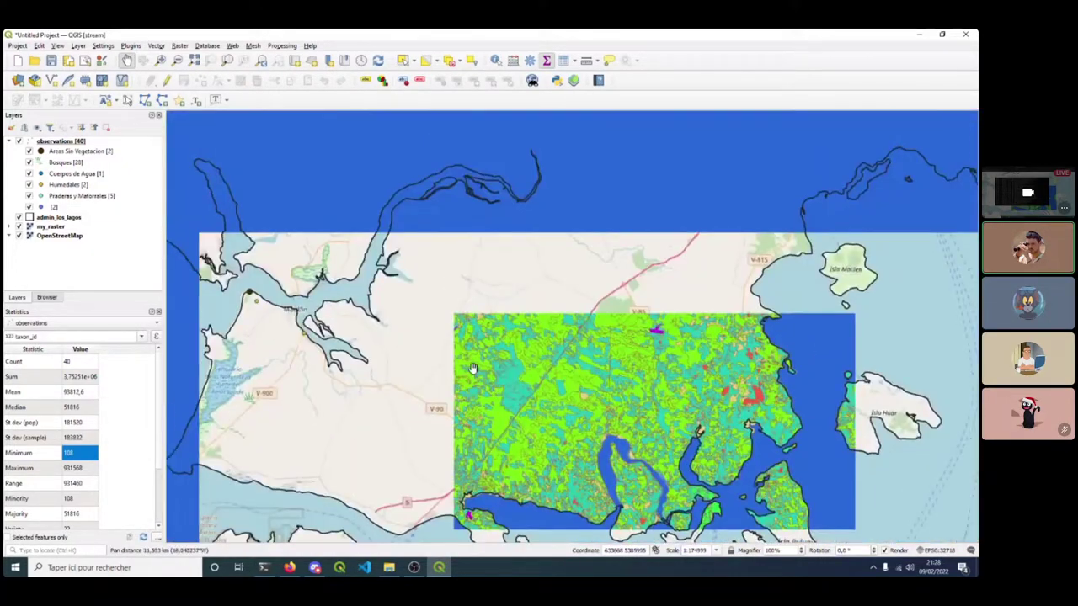
{"action": "scroll", "coordinate": [540, 380], "scroll_direction": "down", "scroll_amount": 1}
{"action": "left_click_drag", "start_coordinate": [471, 244], "coordinate": [431, 285]}
{"action": "scroll", "coordinate": [431, 284], "scroll_direction": "down", "scroll_amount": 1}
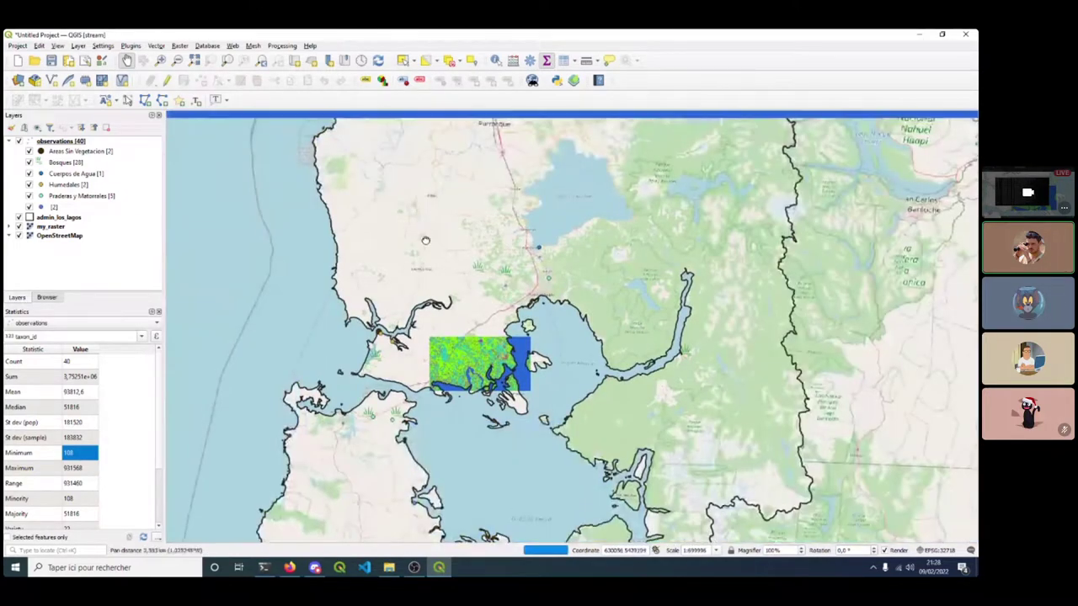
{"action": "left_click_drag", "start_coordinate": [425, 241], "coordinate": [427, 261]}
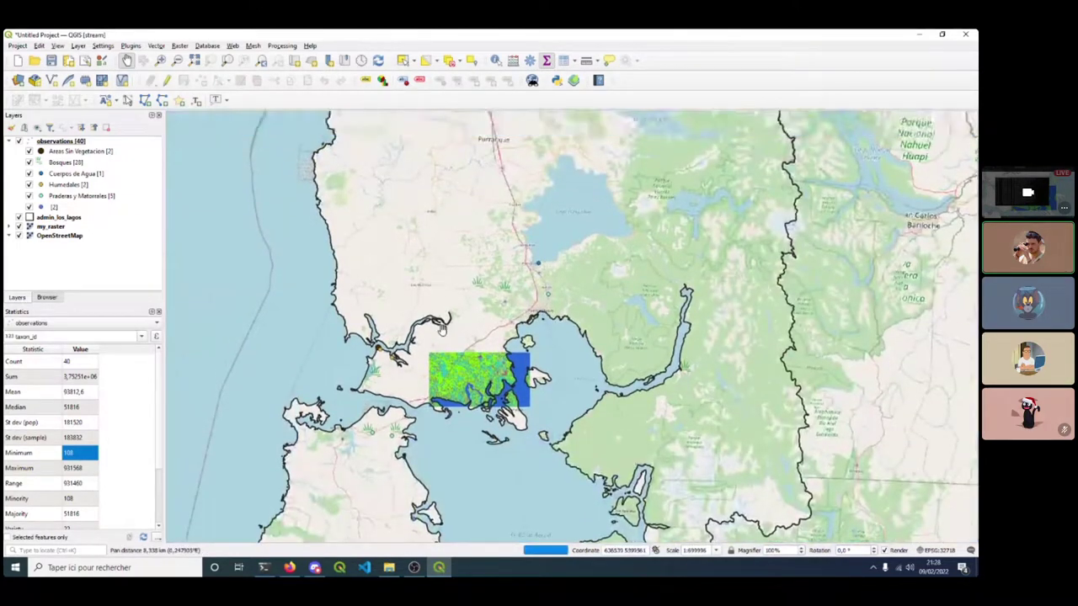
Inspect the land-use patches across the raster's northern, central and western parts up close.
{"action": "scroll", "coordinate": [438, 337], "scroll_direction": "up", "scroll_amount": 1}
{"action": "left_click_drag", "start_coordinate": [437, 370], "coordinate": [430, 259]}
{"action": "scroll", "coordinate": [430, 261], "scroll_direction": "up", "scroll_amount": 2}
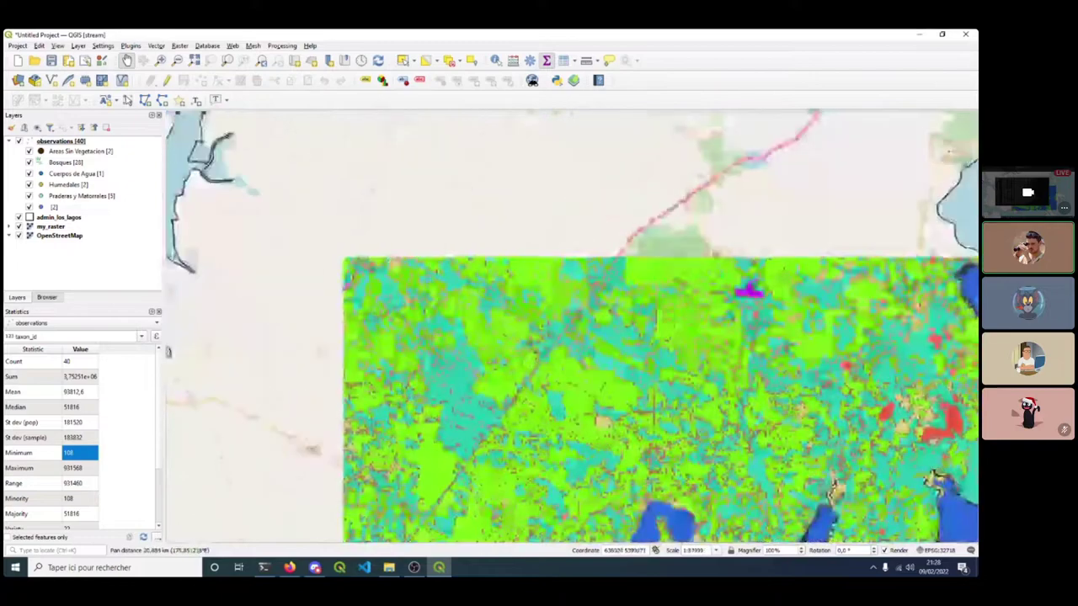
{"action": "left_click_drag", "start_coordinate": [531, 460], "coordinate": [463, 300]}
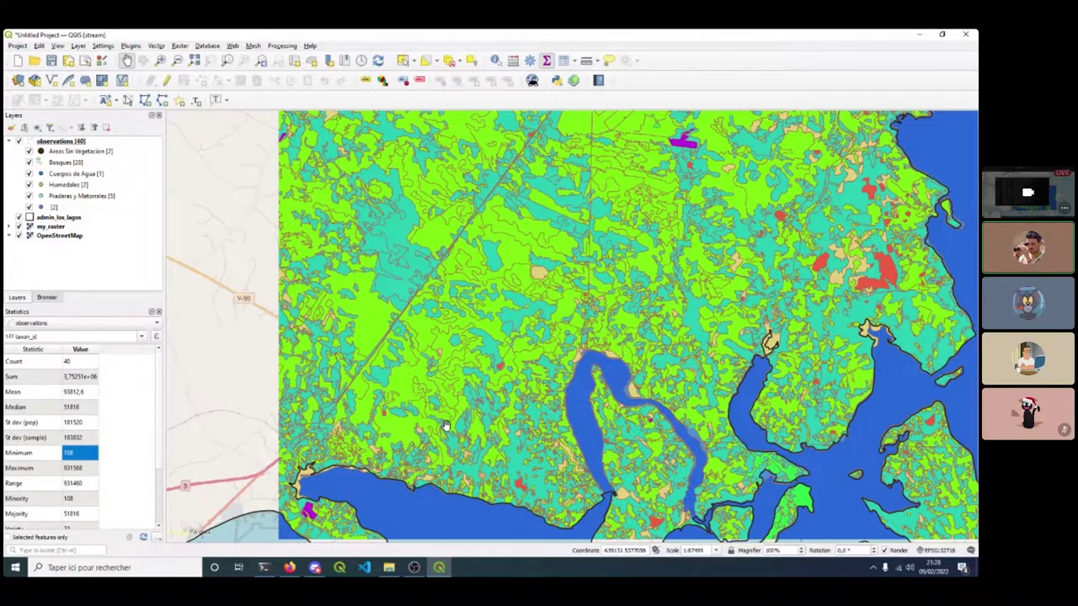
{"action": "left_click_drag", "start_coordinate": [511, 260], "coordinate": [506, 299]}
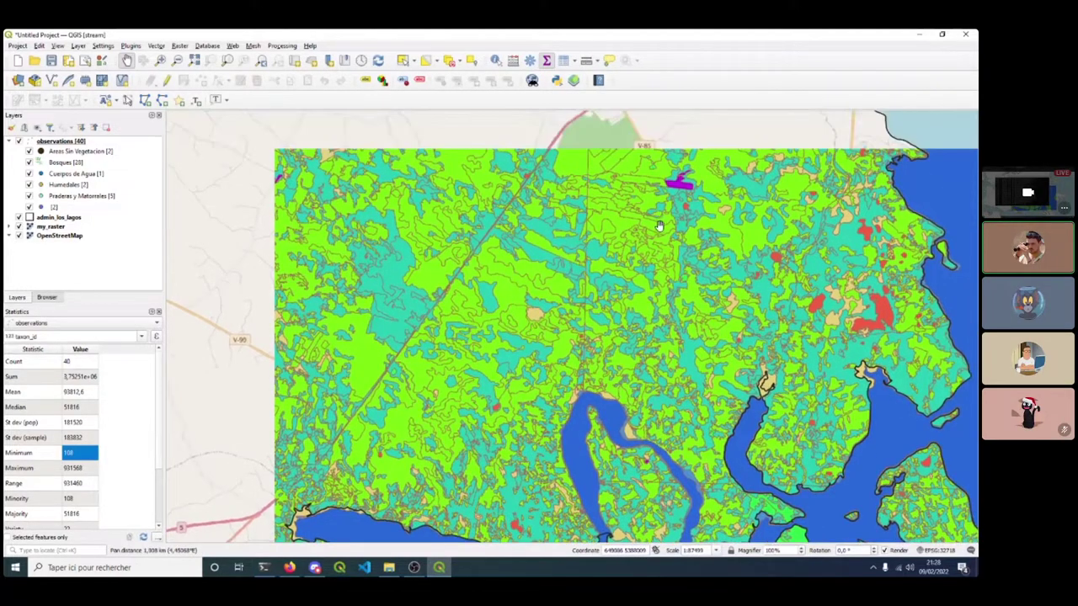
{"action": "left_click_drag", "start_coordinate": [591, 278], "coordinate": [559, 328]}
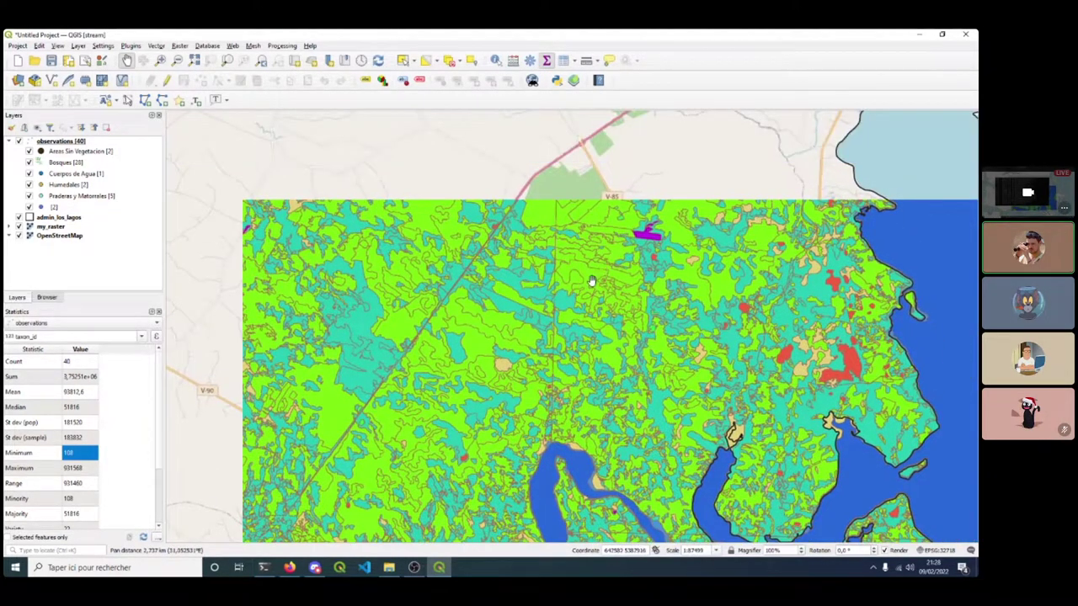
{"action": "left_click_drag", "start_coordinate": [592, 281], "coordinate": [601, 182]}
{"action": "left_click_drag", "start_coordinate": [550, 243], "coordinate": [643, 255]}
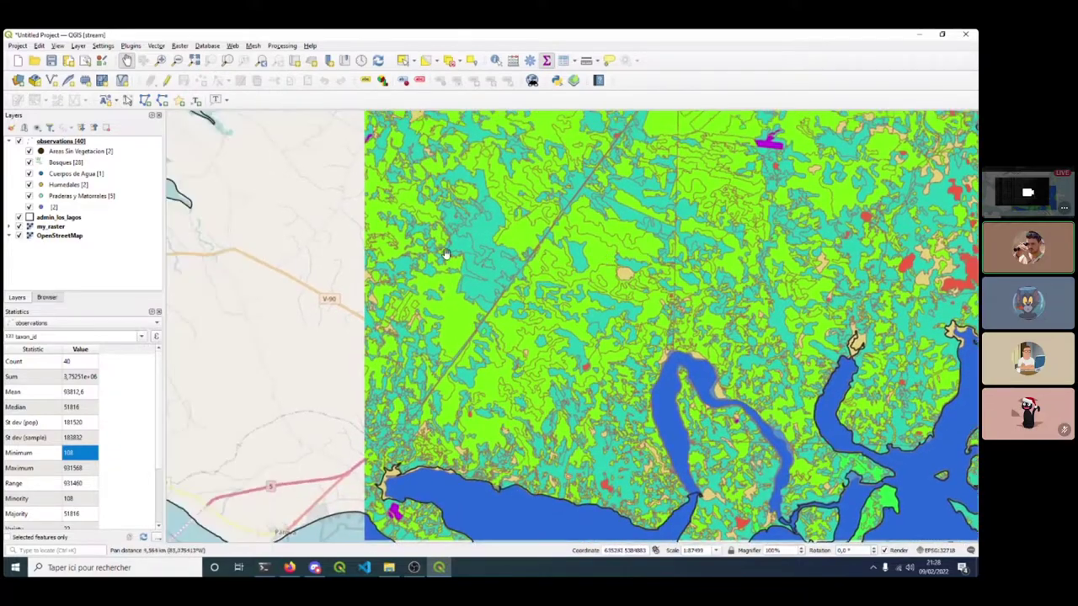
{"action": "scroll", "coordinate": [446, 255], "scroll_direction": "down", "scroll_amount": 2}
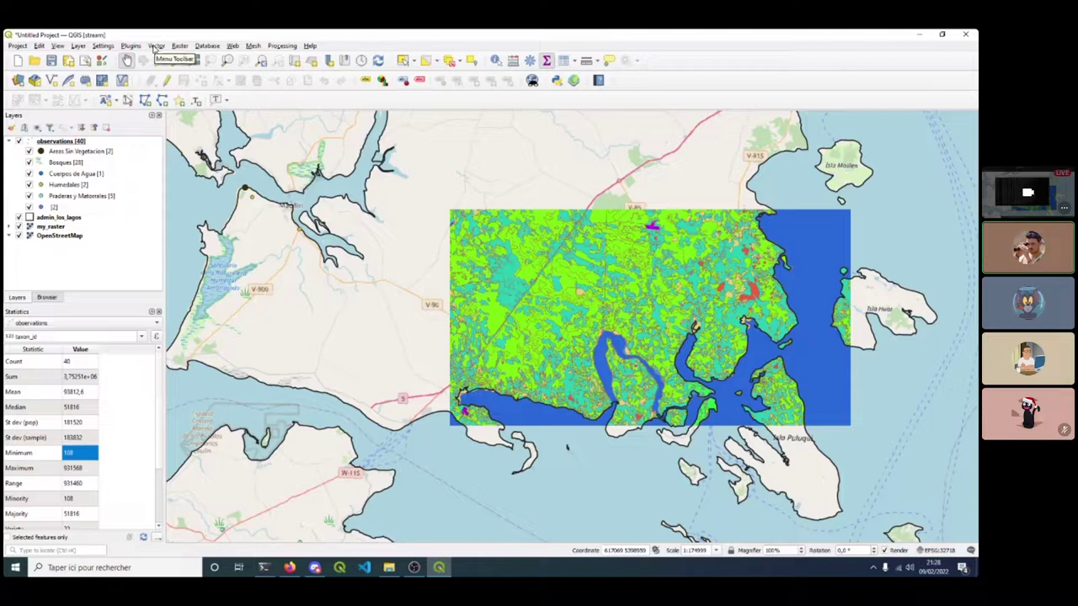
Start a Create Grid run with the Rectangle (Polygon) grid type and the map canvas extent as the grid extent.
{"action": "left_click", "coordinate": [156, 46]}
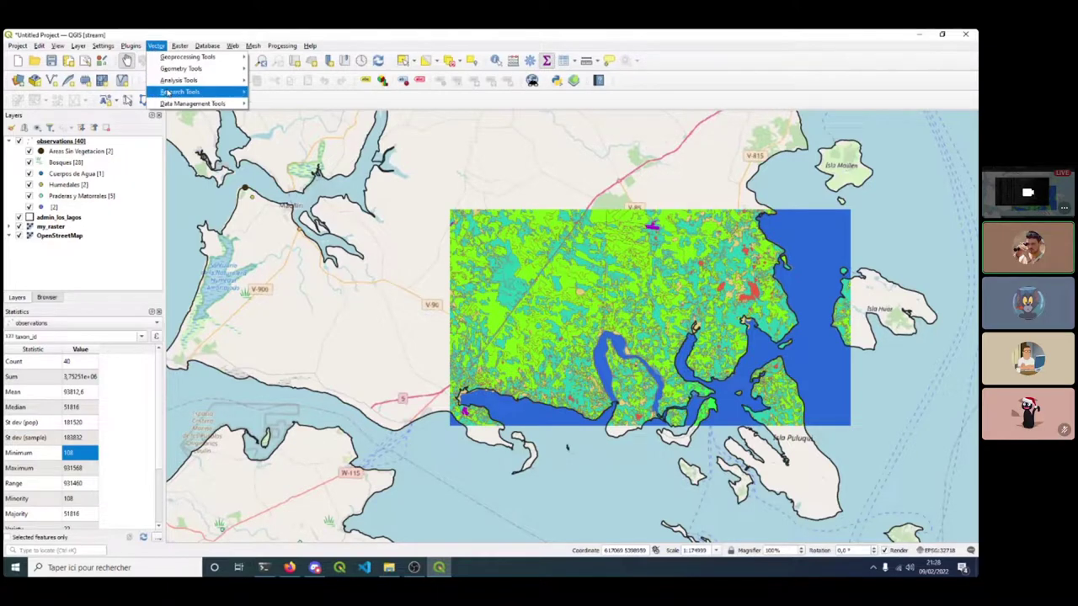
{"action": "mouse_move", "coordinate": [168, 93]}
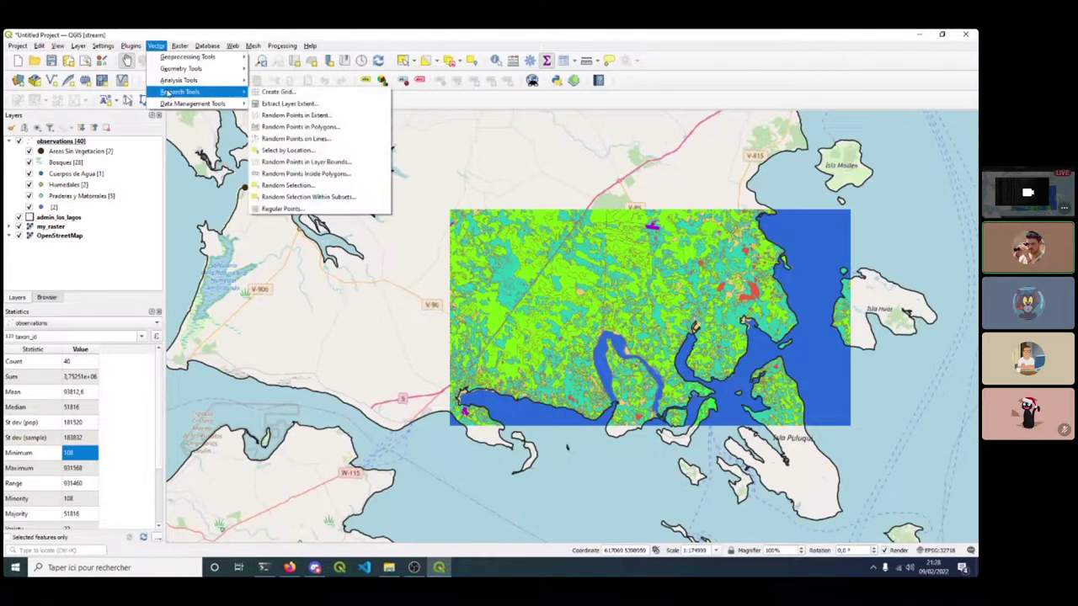
{"action": "left_click", "coordinate": [278, 92]}
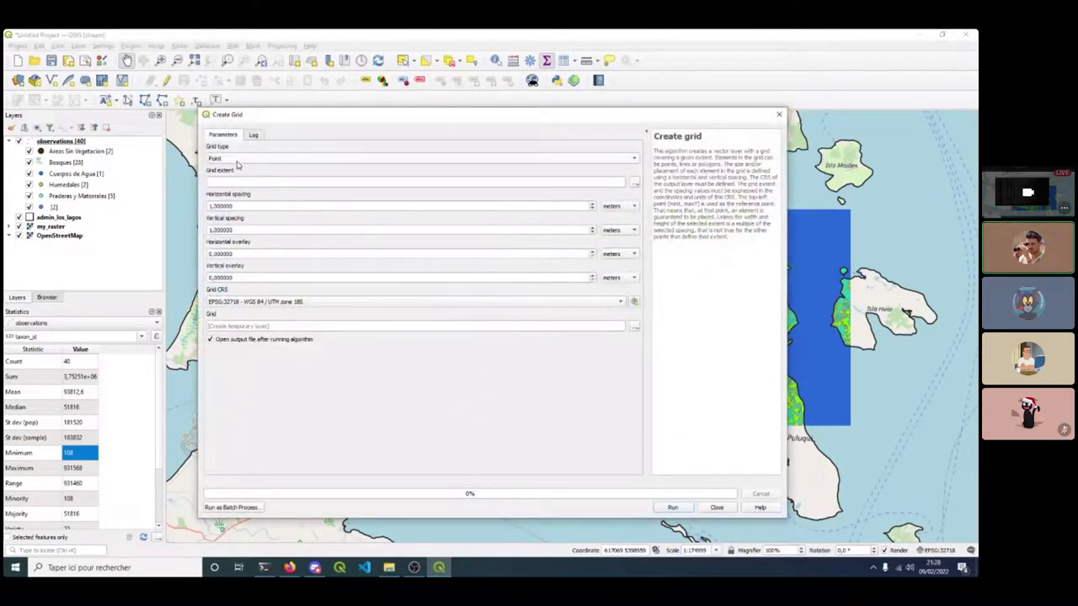
{"action": "left_click", "coordinate": [237, 160]}
{"action": "left_click", "coordinate": [279, 179]}
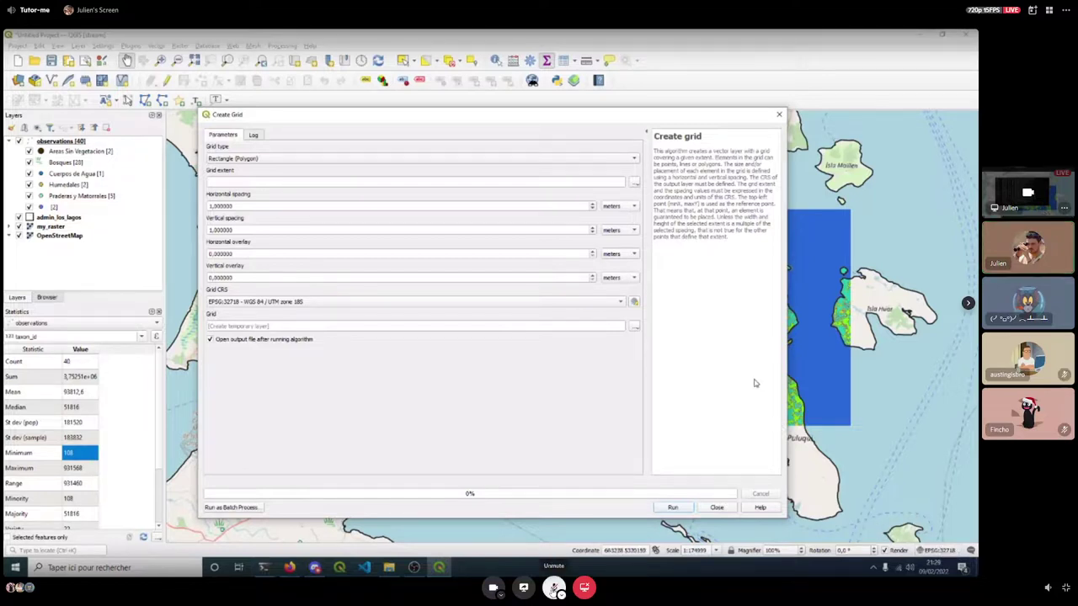
{"action": "left_click", "coordinate": [634, 183]}
{"action": "mouse_move", "coordinate": [662, 195]}
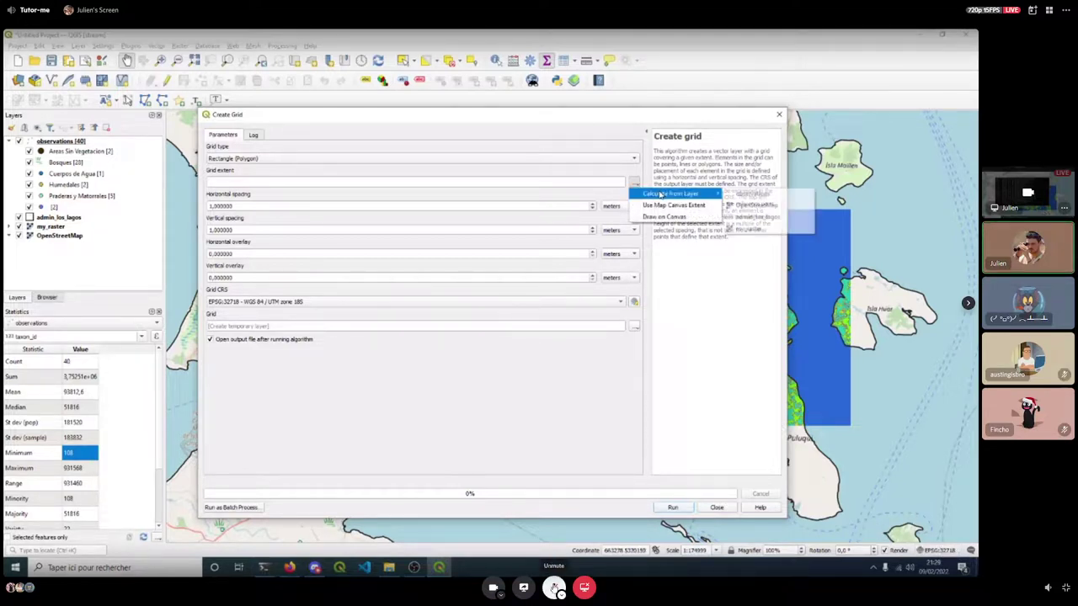
{"action": "left_click", "coordinate": [669, 207]}
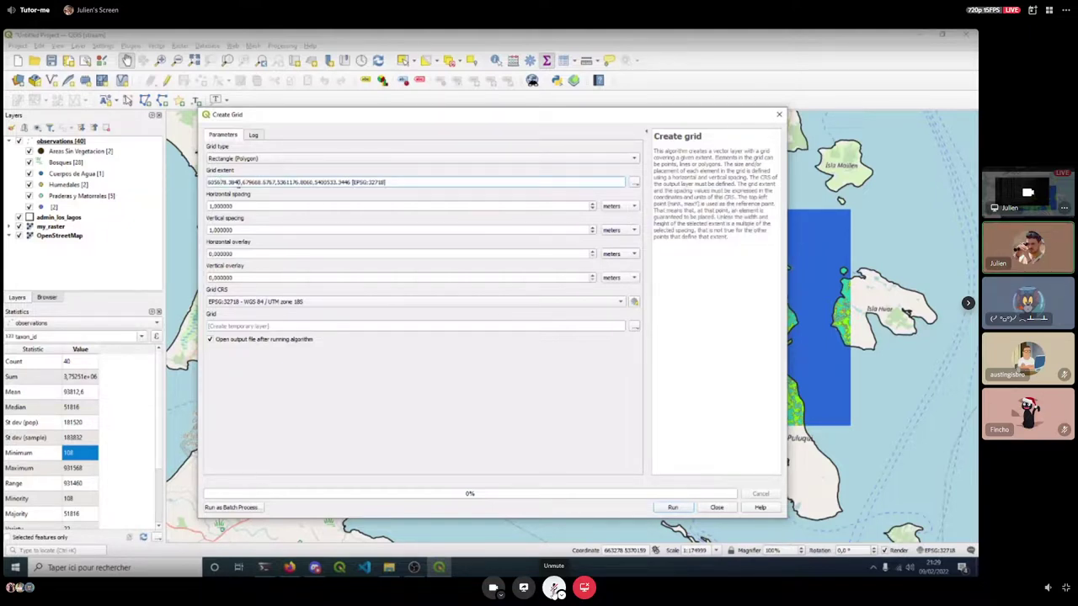
Measure the west-to-east width of the visible map as a reference for choosing the grid spacing.
{"action": "double_click", "coordinate": [221, 207]}
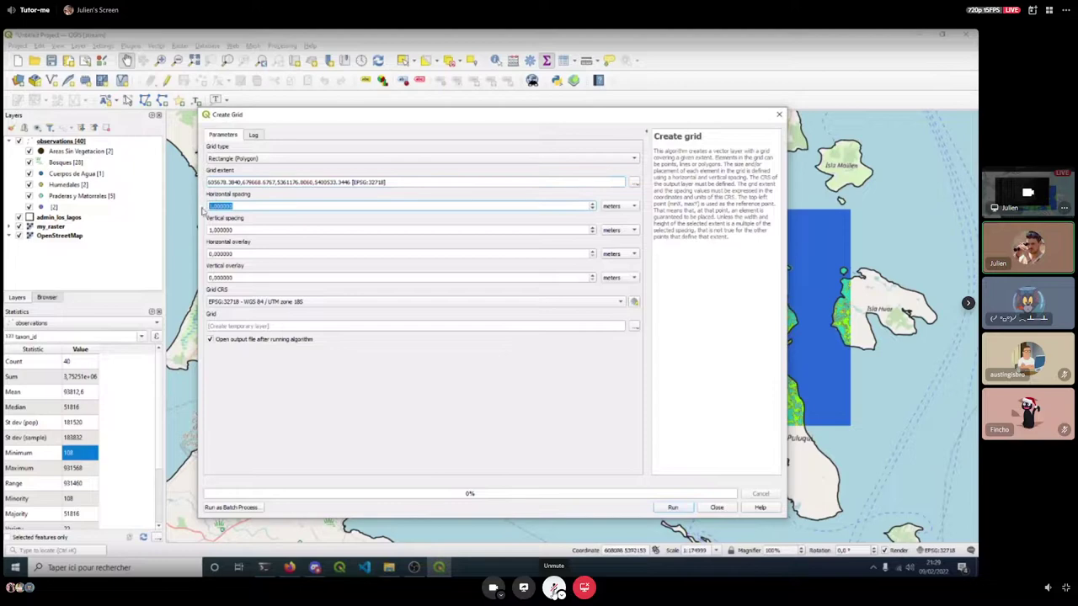
{"action": "left_click_drag", "start_coordinate": [598, 118], "coordinate": [591, 285]}
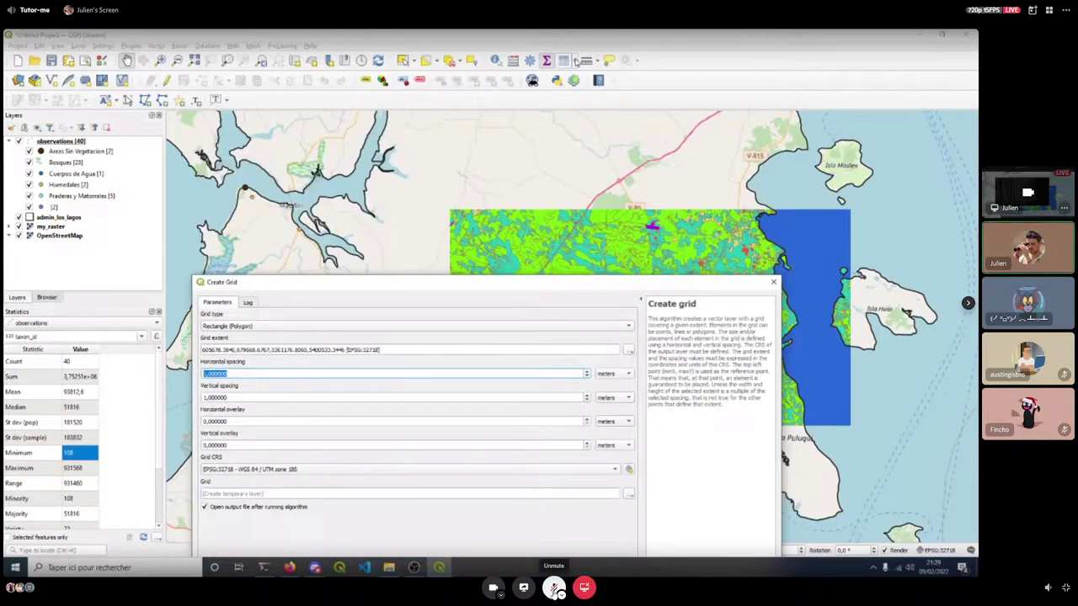
{"action": "left_click", "coordinate": [559, 82]}
{"action": "left_click", "coordinate": [170, 163]}
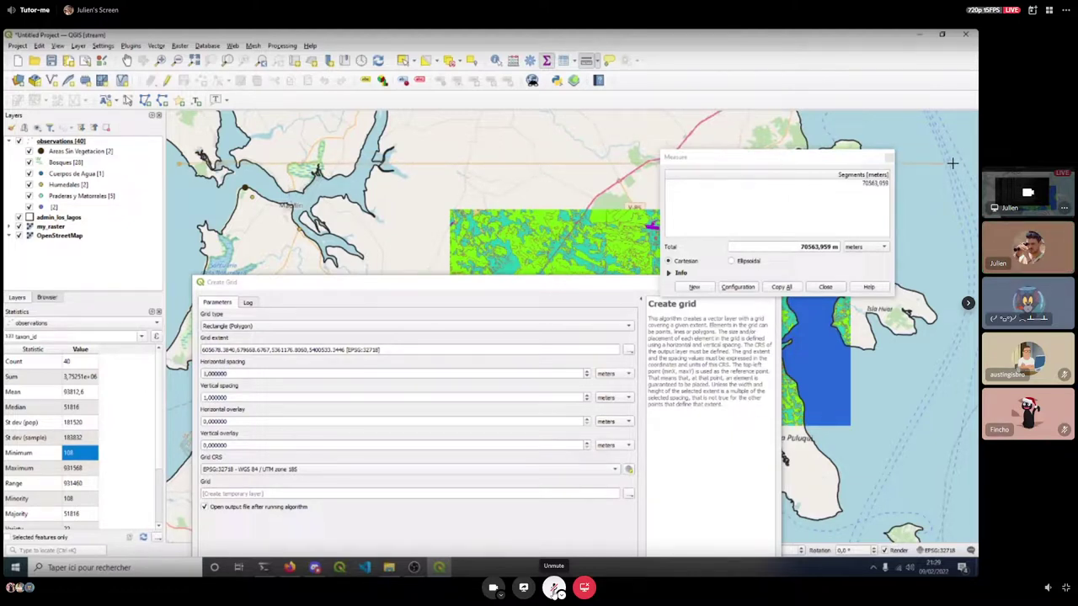
{"action": "left_click", "coordinate": [825, 287]}
{"action": "left_click", "coordinate": [825, 287]}
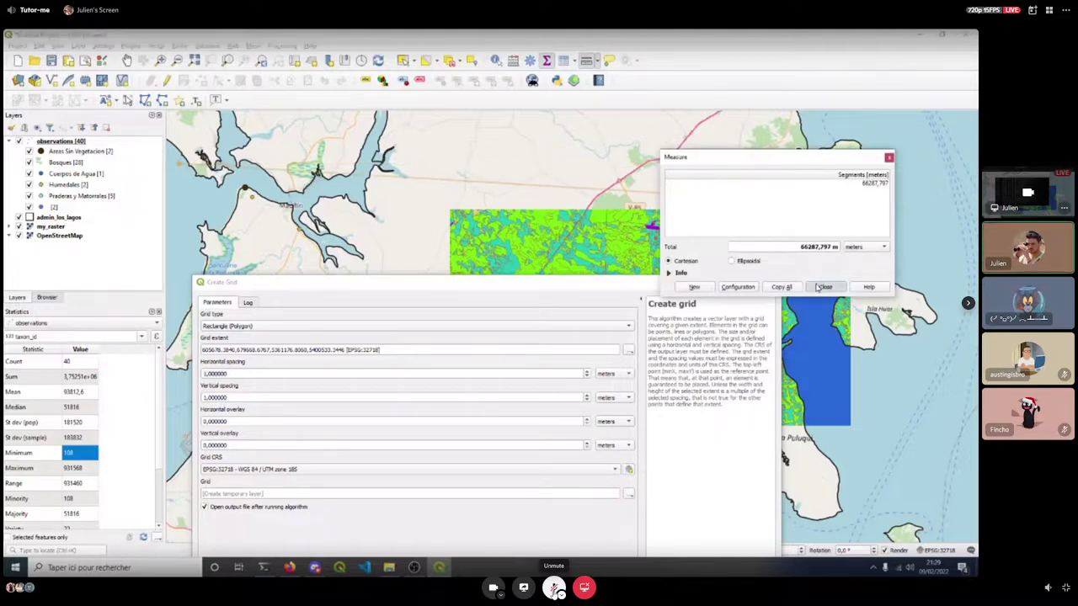
Set both the horizontal and vertical grid spacing to 5 kilometers.
{"action": "left_click_drag", "start_coordinate": [624, 284], "coordinate": [671, 124]}
{"action": "type", "text": "5"}
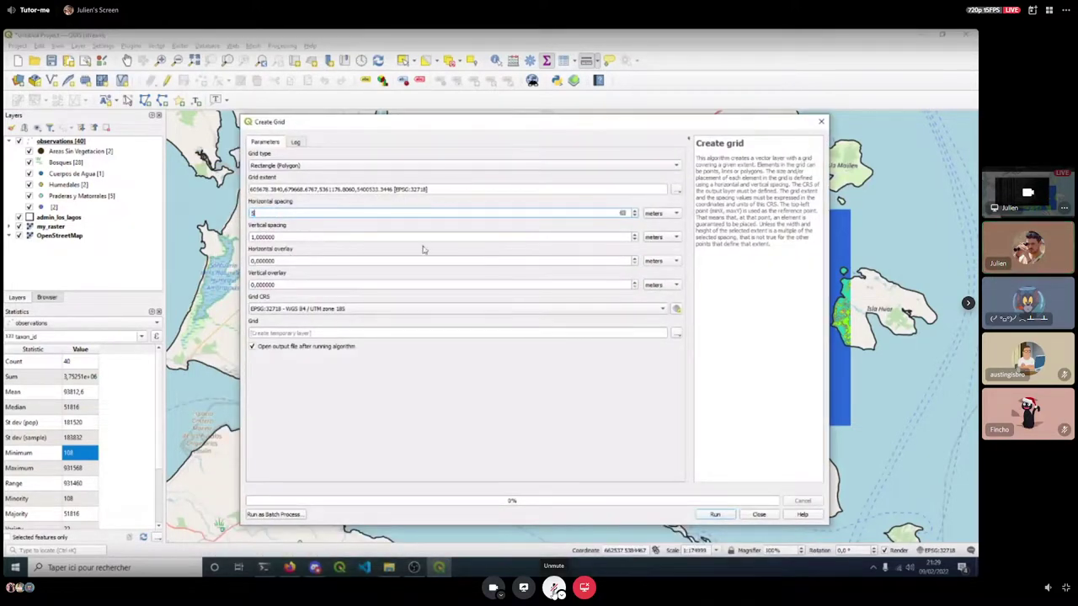
{"action": "left_click", "coordinate": [658, 216]}
{"action": "left_click", "coordinate": [657, 225]}
{"action": "double_click", "coordinate": [412, 236]}
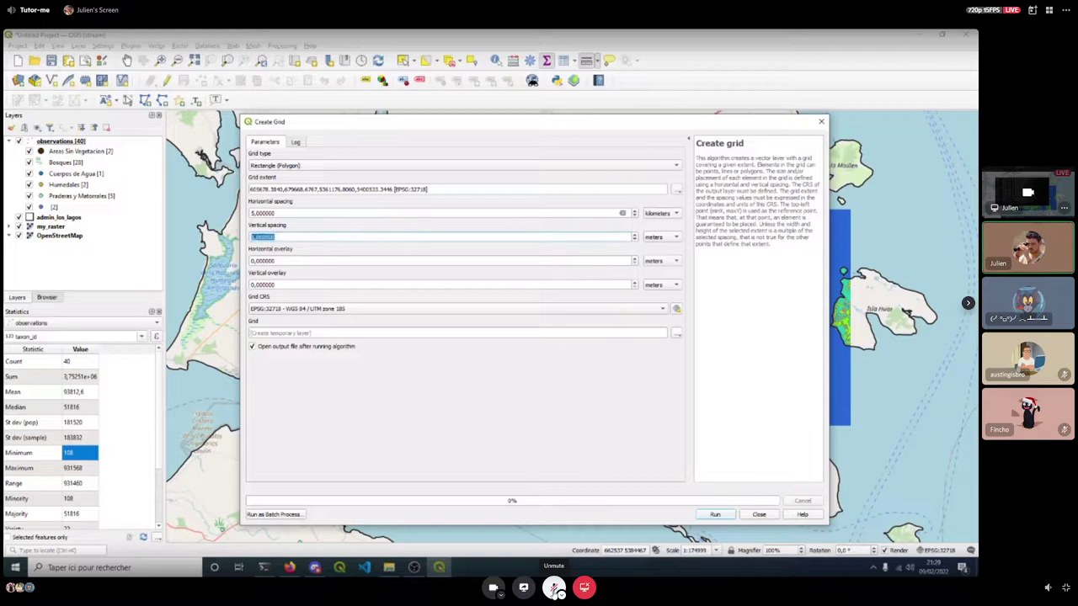
{"action": "type", "text": "5"}
{"action": "left_click", "coordinate": [659, 237]}
{"action": "left_click", "coordinate": [655, 247]}
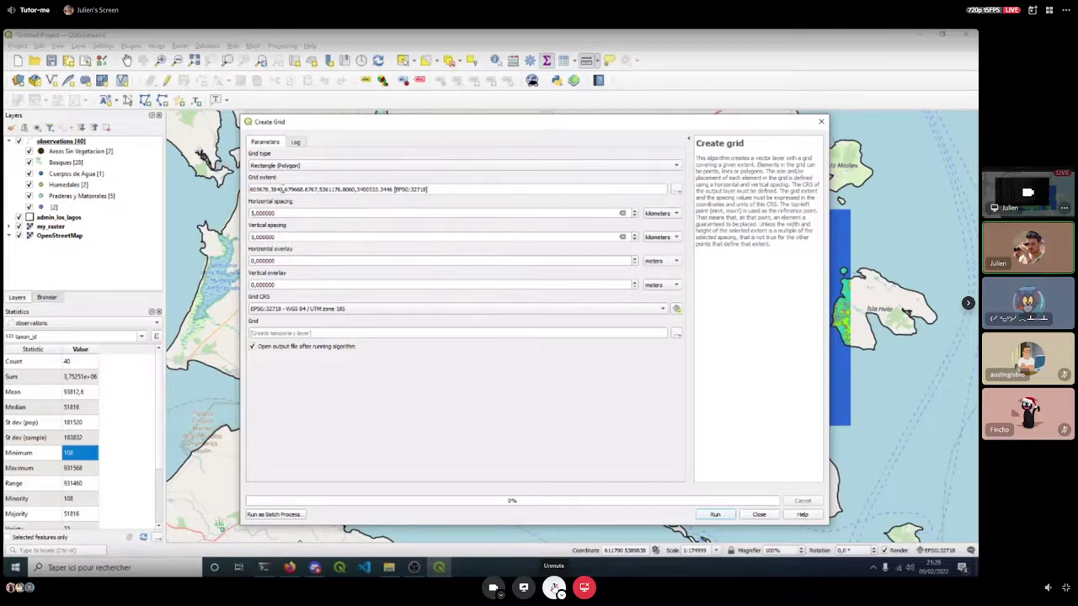
Strip the decimals from all four coordinates of the grid extent.
{"action": "mouse_move", "coordinate": [281, 189]}
{"action": "left_mouse_down"}
{"action": "mouse_move", "coordinate": [267, 190]}
{"action": "mouse_move", "coordinate": [300, 189]}
{"action": "left_mouse_up"}
{"action": "key", "text": "BackSpace"}
{"action": "key", "text": "BackSpace"}
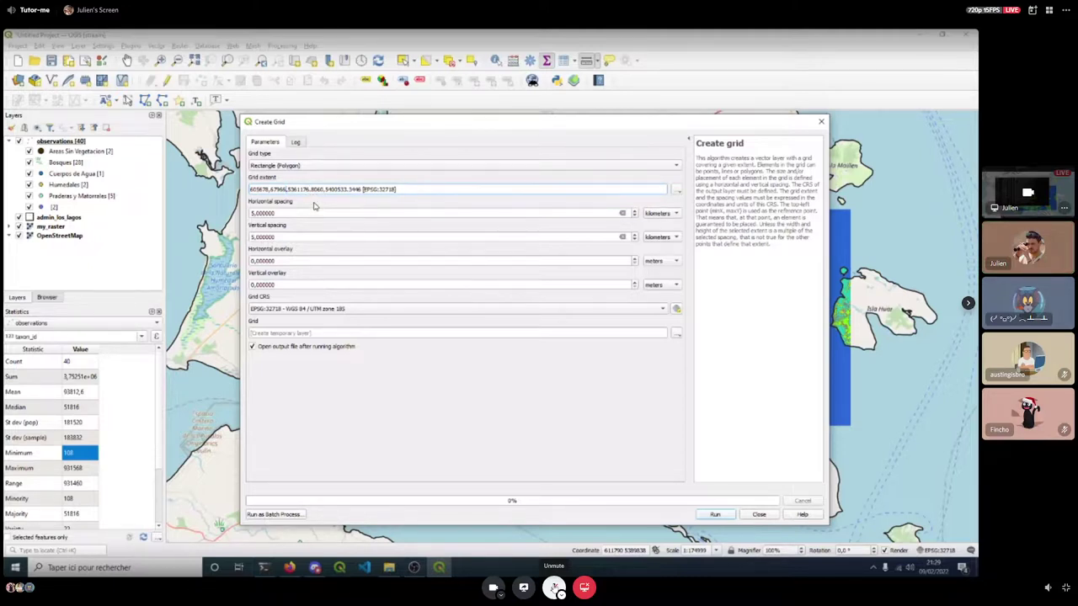
{"action": "key", "text": "ctrl+z"}
{"action": "left_click_drag", "start_coordinate": [289, 190], "coordinate": [311, 190]}
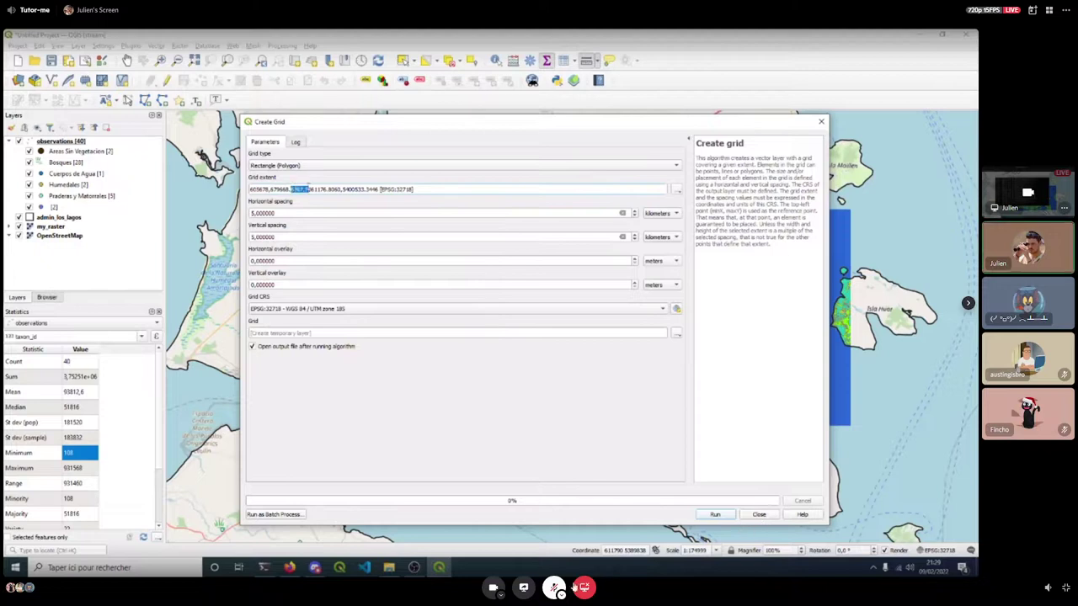
{"action": "key", "text": "BackSpace"}
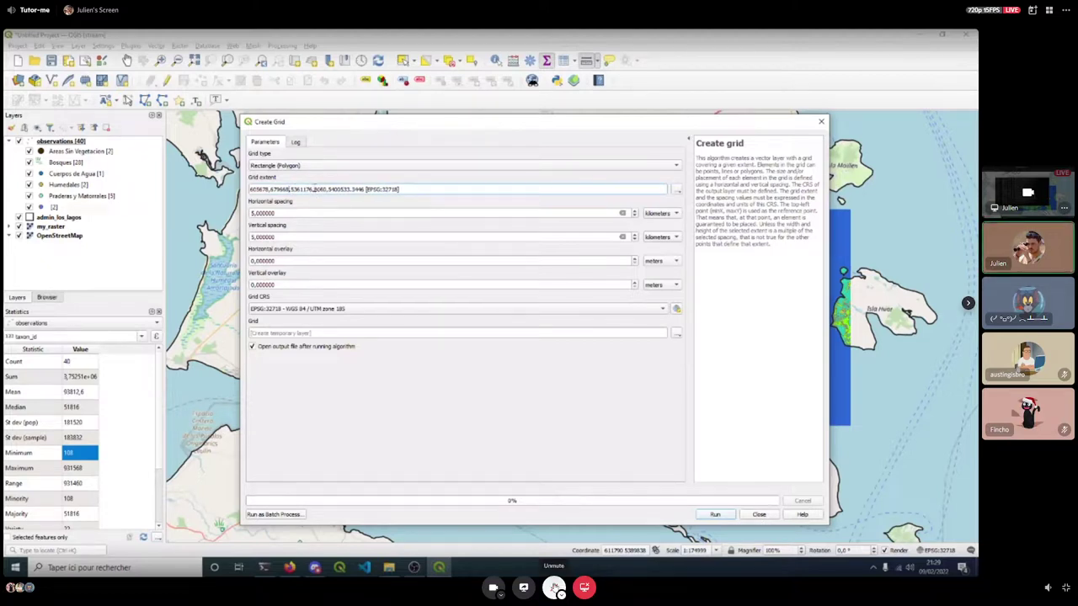
{"action": "key", "text": "BackSpace"}
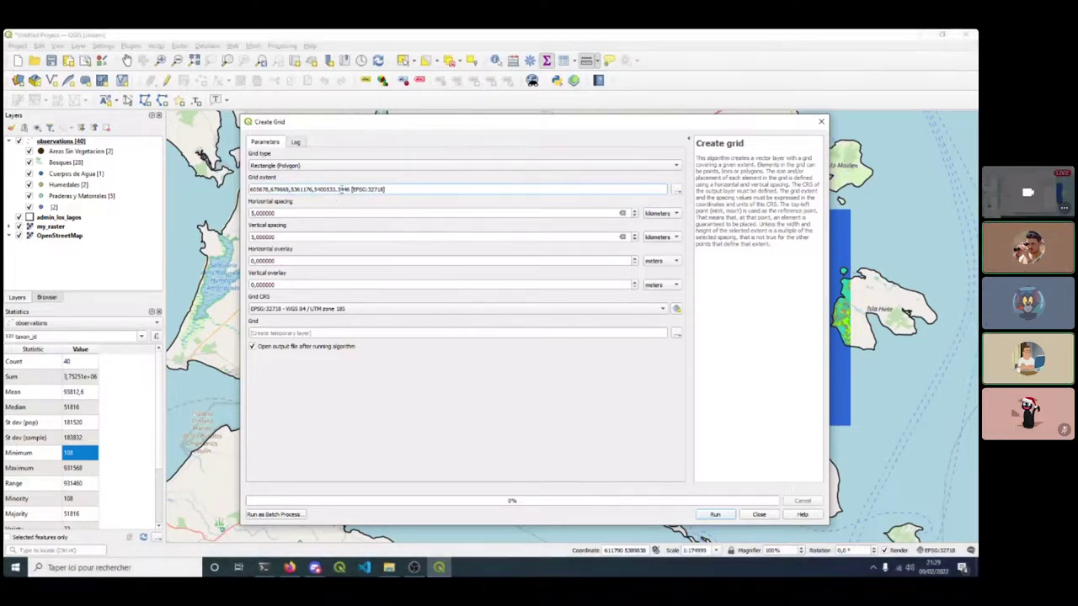
{"action": "left_click_drag", "start_coordinate": [338, 189], "coordinate": [351, 190]}
{"action": "key", "text": "BackSpace"}
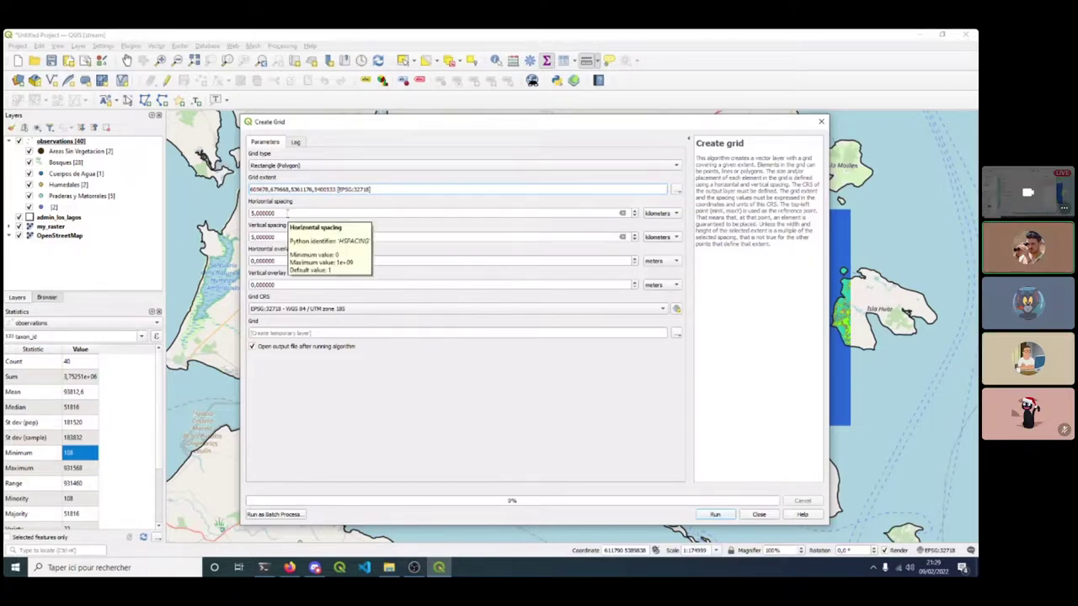
Round the grid extent to 605000,680000,5360000,5400000 and create the grid as a temporary layer.
{"action": "mouse_move", "coordinate": [585, 539]}
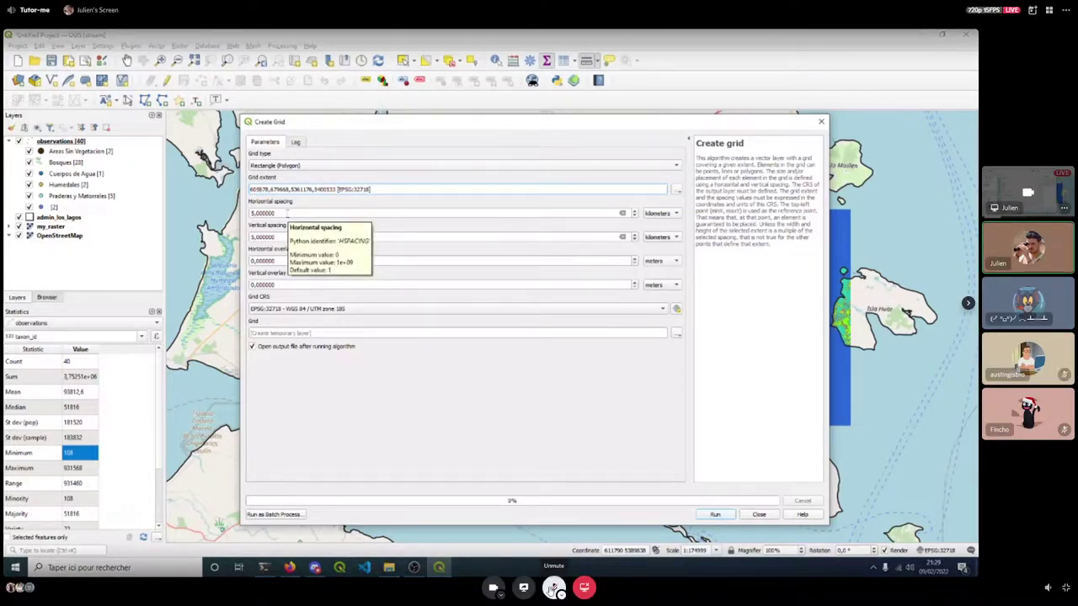
{"action": "key", "text": "Delete"}
{"action": "key", "text": "Delete"}
{"action": "type", "text": "000"}
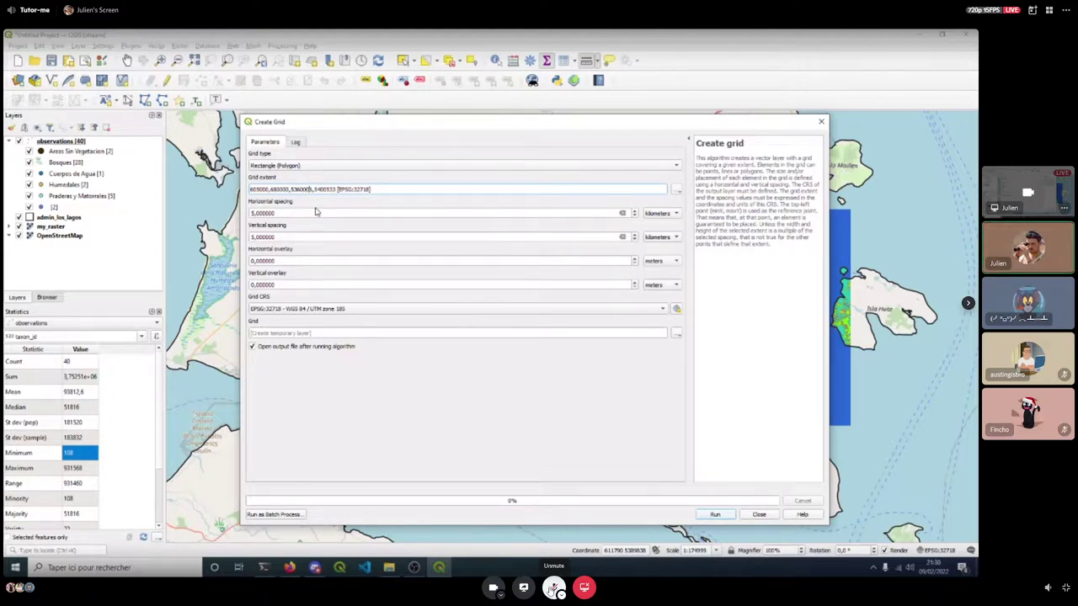
{"action": "key", "text": "Right"}
{"action": "left_click", "coordinate": [713, 514]}
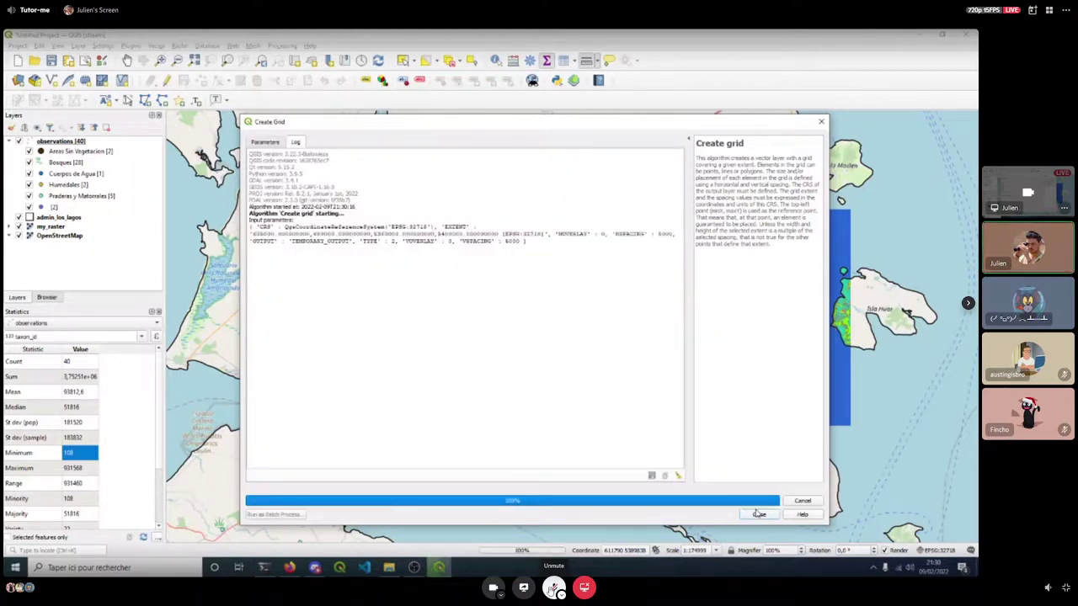
{"action": "left_click", "coordinate": [757, 514]}
Examine the new rectangular grid's coverage and cells against the surrounding coastline.
{"action": "scroll", "coordinate": [608, 389], "scroll_direction": "down", "scroll_amount": 5}
{"action": "left_click_drag", "start_coordinate": [608, 389], "coordinate": [561, 373]}
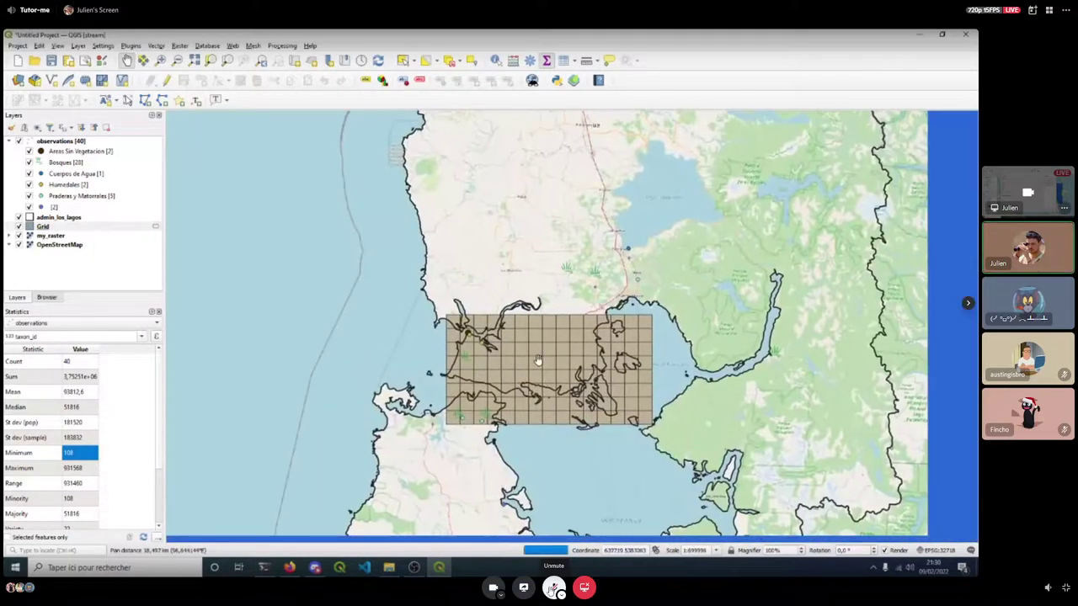
{"action": "scroll", "coordinate": [561, 373], "scroll_direction": "up", "scroll_amount": 5}
{"action": "scroll", "coordinate": [506, 309], "scroll_direction": "down", "scroll_amount": 3}
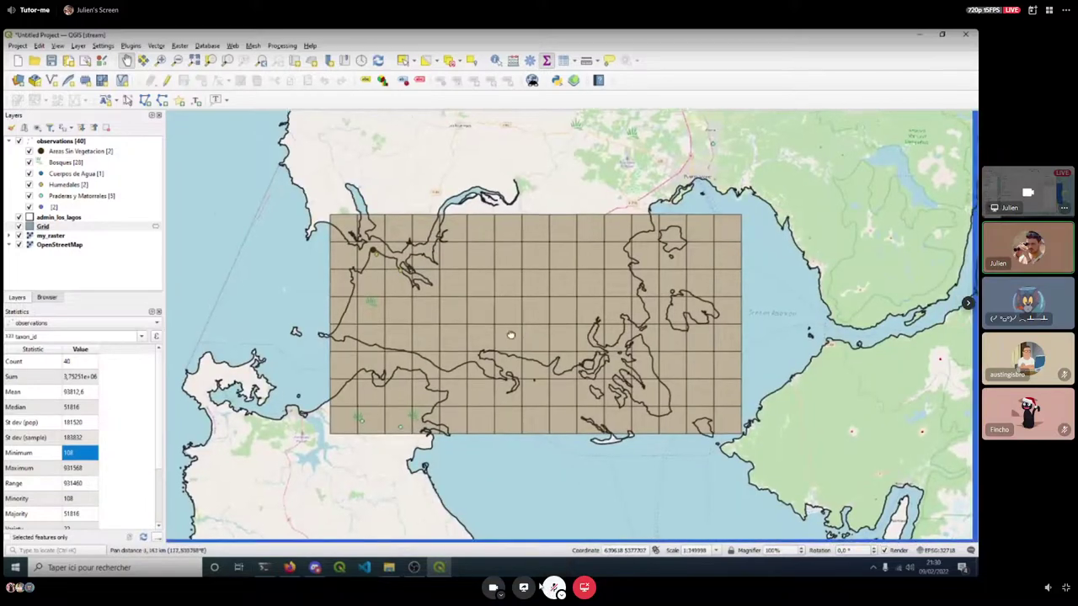
{"action": "left_click_drag", "start_coordinate": [511, 337], "coordinate": [501, 258]}
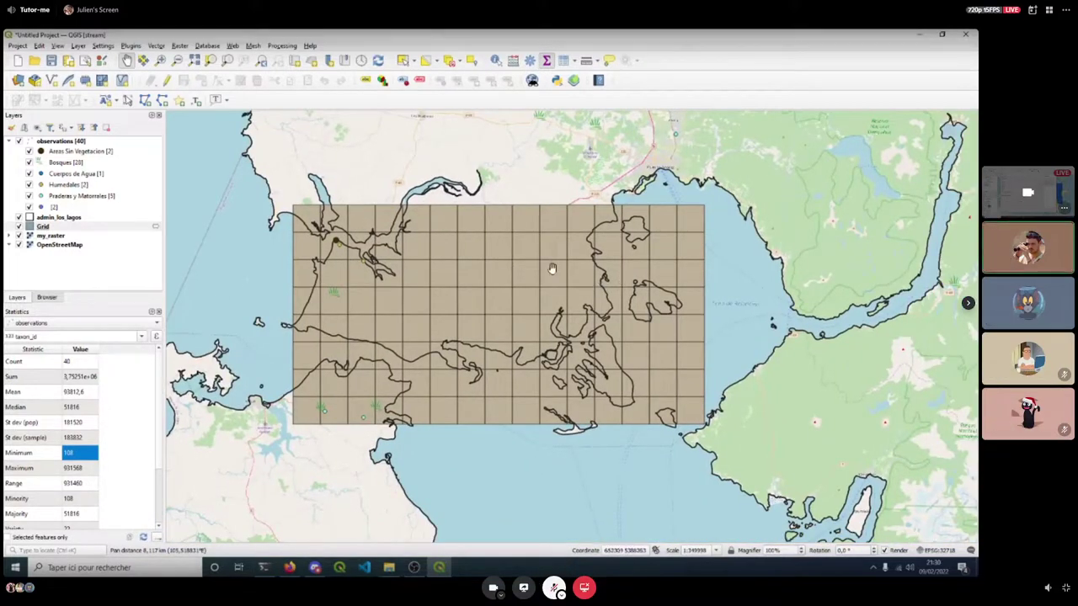
{"action": "left_click_drag", "start_coordinate": [548, 271], "coordinate": [540, 281]}
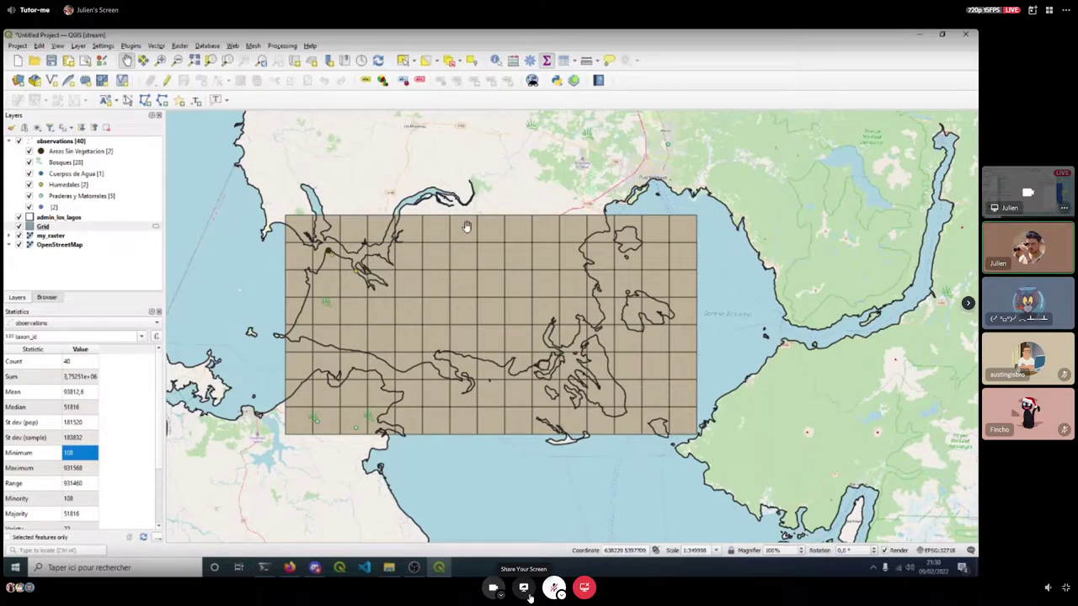
{"action": "mouse_move", "coordinate": [467, 226]}
{"action": "left_mouse_down"}
{"action": "mouse_move", "coordinate": [472, 265]}
{"action": "mouse_move", "coordinate": [477, 221]}
{"action": "left_mouse_up"}
{"action": "scroll", "coordinate": [475, 247], "scroll_direction": "up", "scroll_amount": 1}
{"action": "scroll", "coordinate": [476, 220], "scroll_direction": "down", "scroll_amount": 1}
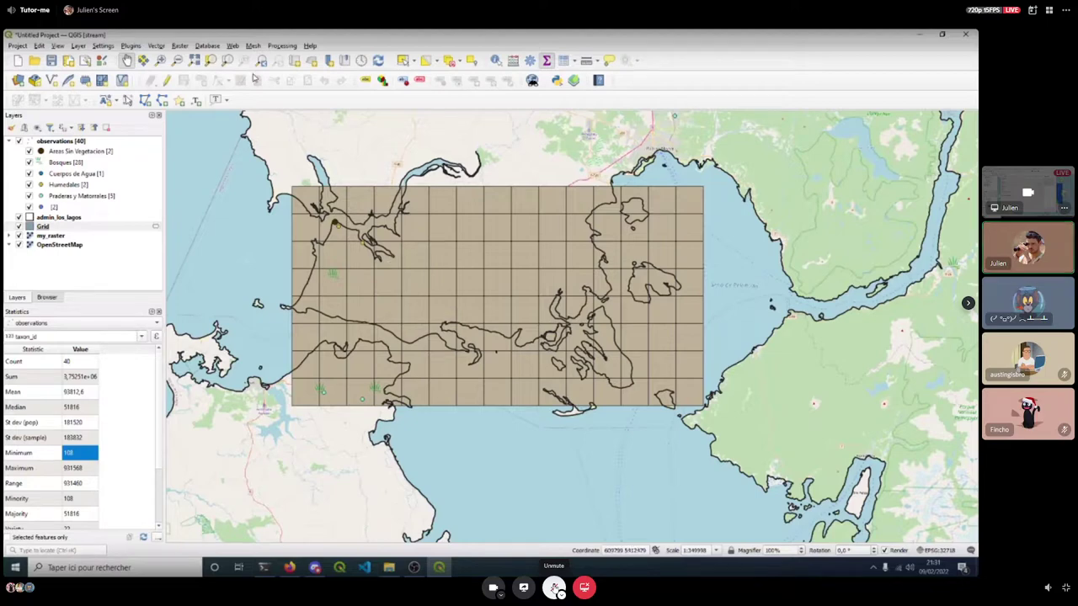
Look over the vector research tools for point creation and selection, and close the layer statistics.
{"action": "left_click", "coordinate": [156, 46]}
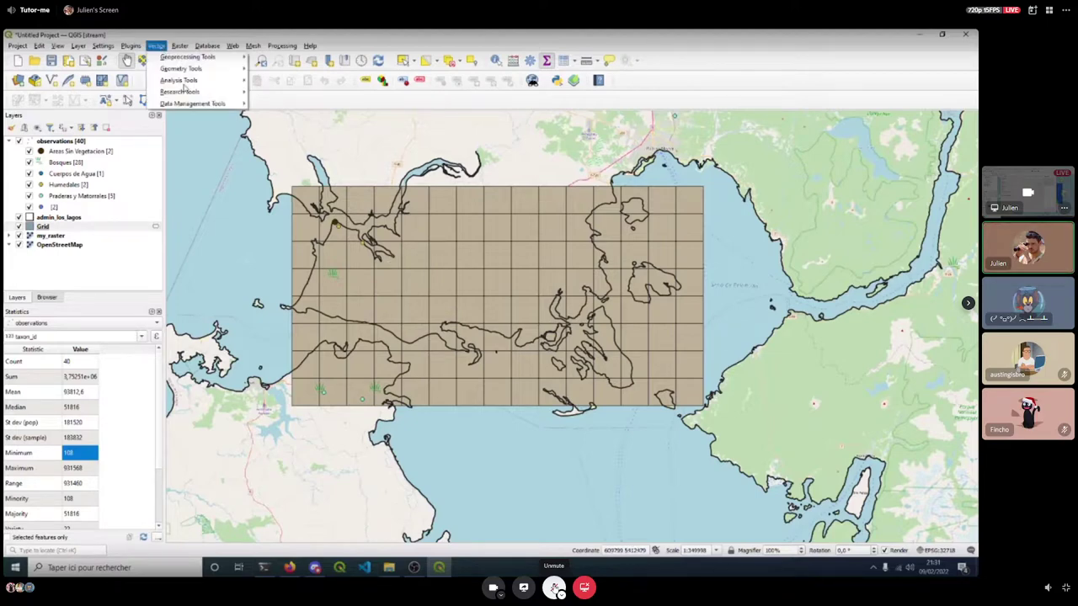
{"action": "mouse_move", "coordinate": [185, 90]}
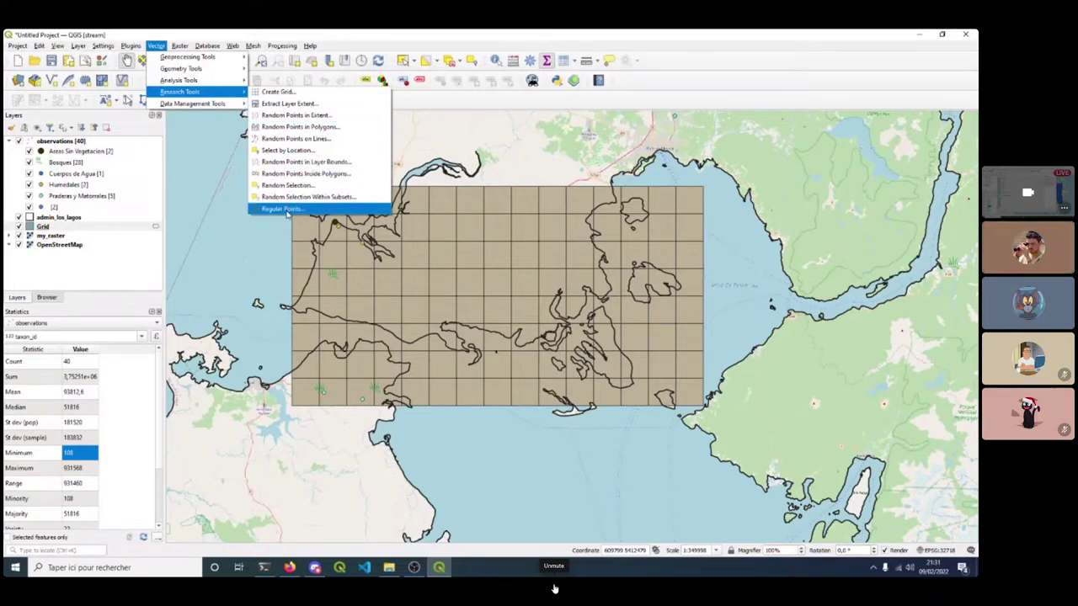
{"action": "left_click", "coordinate": [162, 43]}
{"action": "mouse_move", "coordinate": [555, 588]}
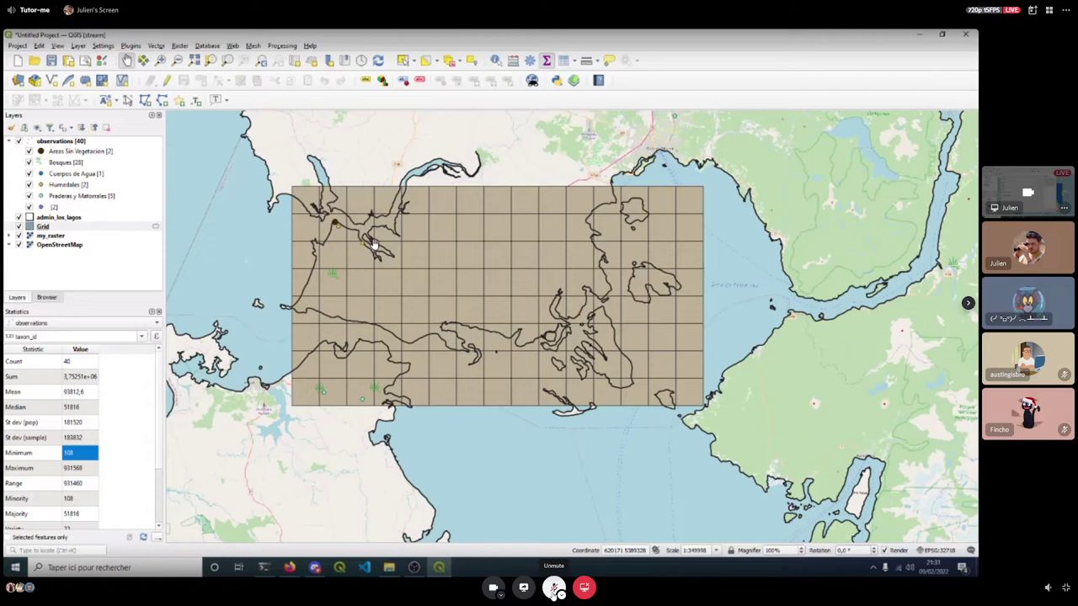
{"action": "left_click", "coordinate": [159, 312]}
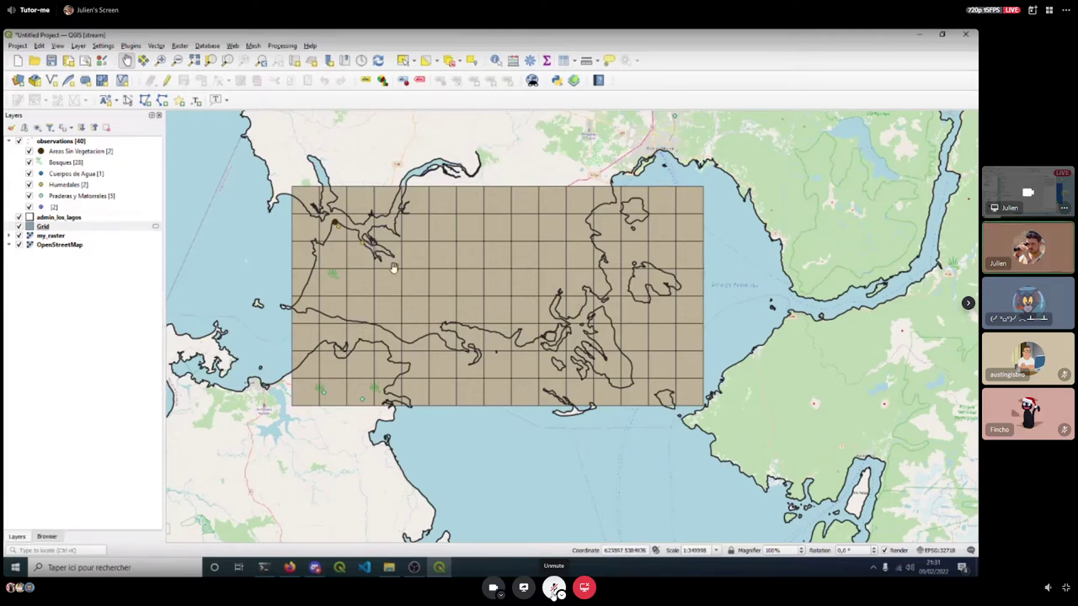